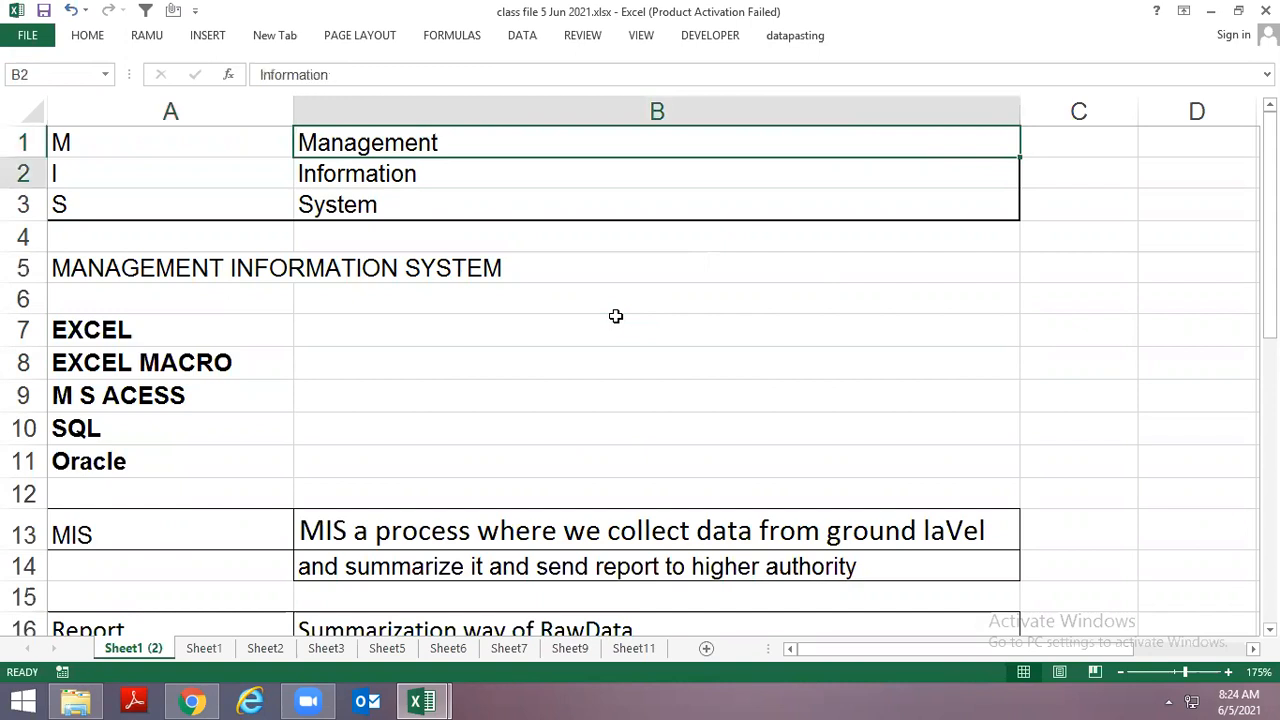
# Go through the words Management, Information and System in B1:B3 that spell out MIS.
pyautogui.press('Up')
pyautogui.press('Up')
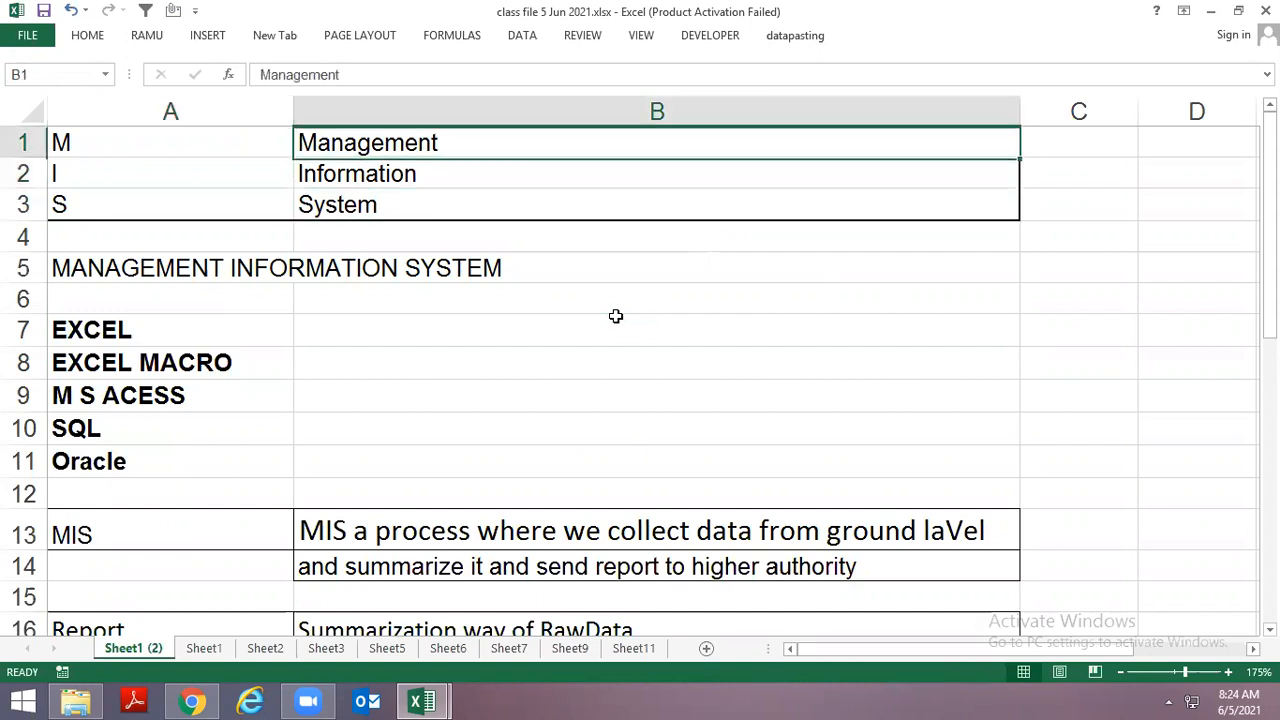
pyautogui.press('Down')
pyautogui.press('Down')
pyautogui.press('Down')
pyautogui.press('Up')
pyautogui.press('Up')
pyautogui.press('Up')
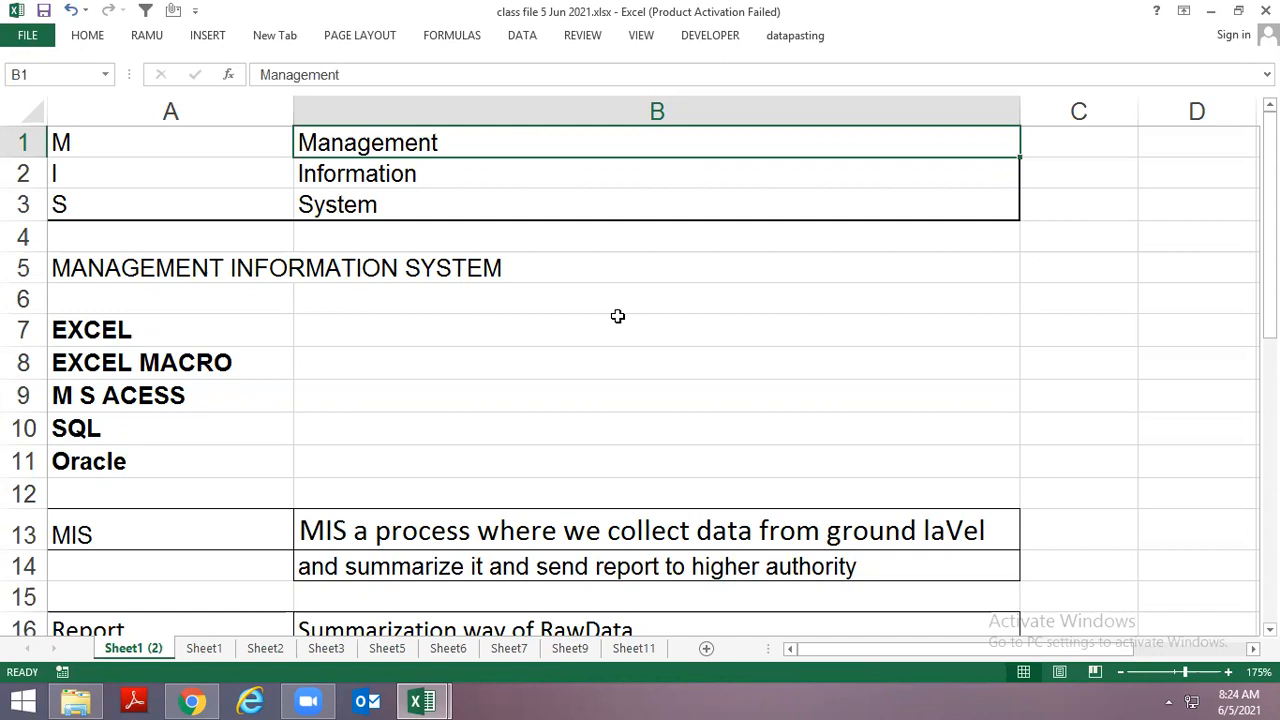
# Move down to the list of MIS tools in column A and examine it from the EXCEL entry in A7.
pyautogui.press('Down')
pyautogui.press('Down')
pyautogui.press('Down')
pyautogui.press('Down')
pyautogui.press('Down')
pyautogui.press('Down')
pyautogui.press('Down')
pyautogui.press('Up')
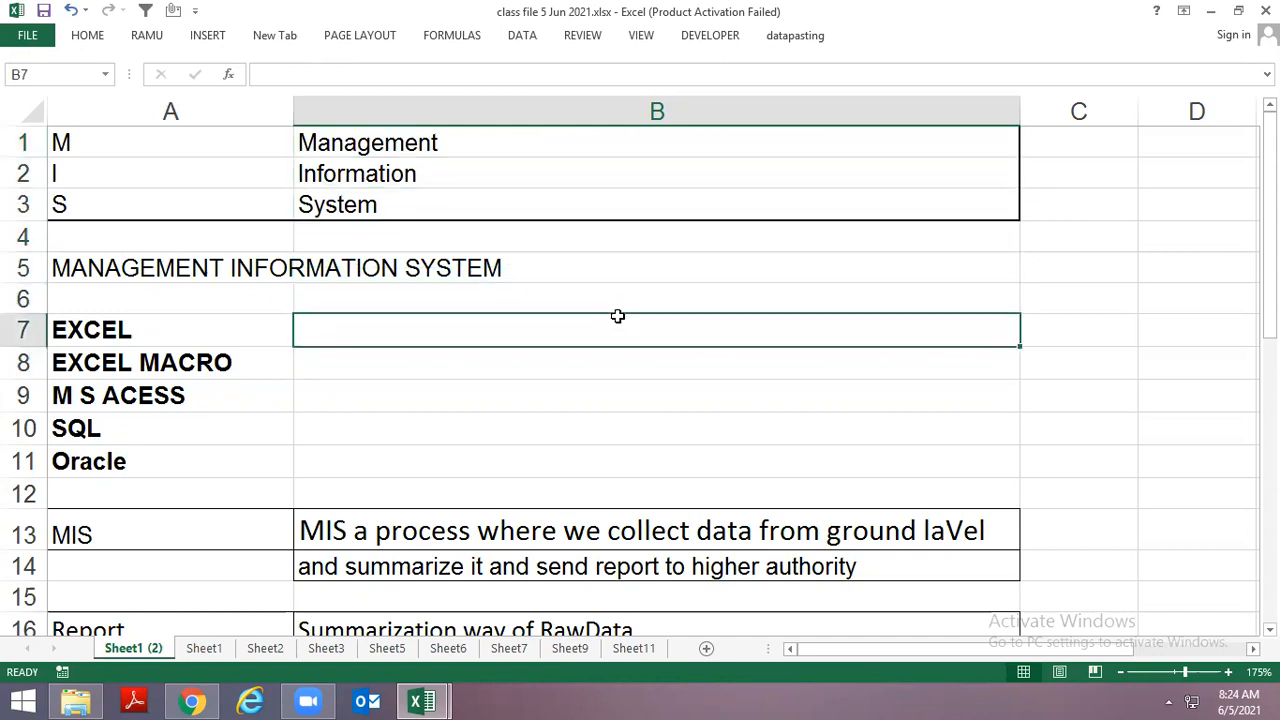
pyautogui.press('Left')
pyautogui.press('Up')
pyautogui.press('Up')
pyautogui.press('Down')
pyautogui.press('Down')
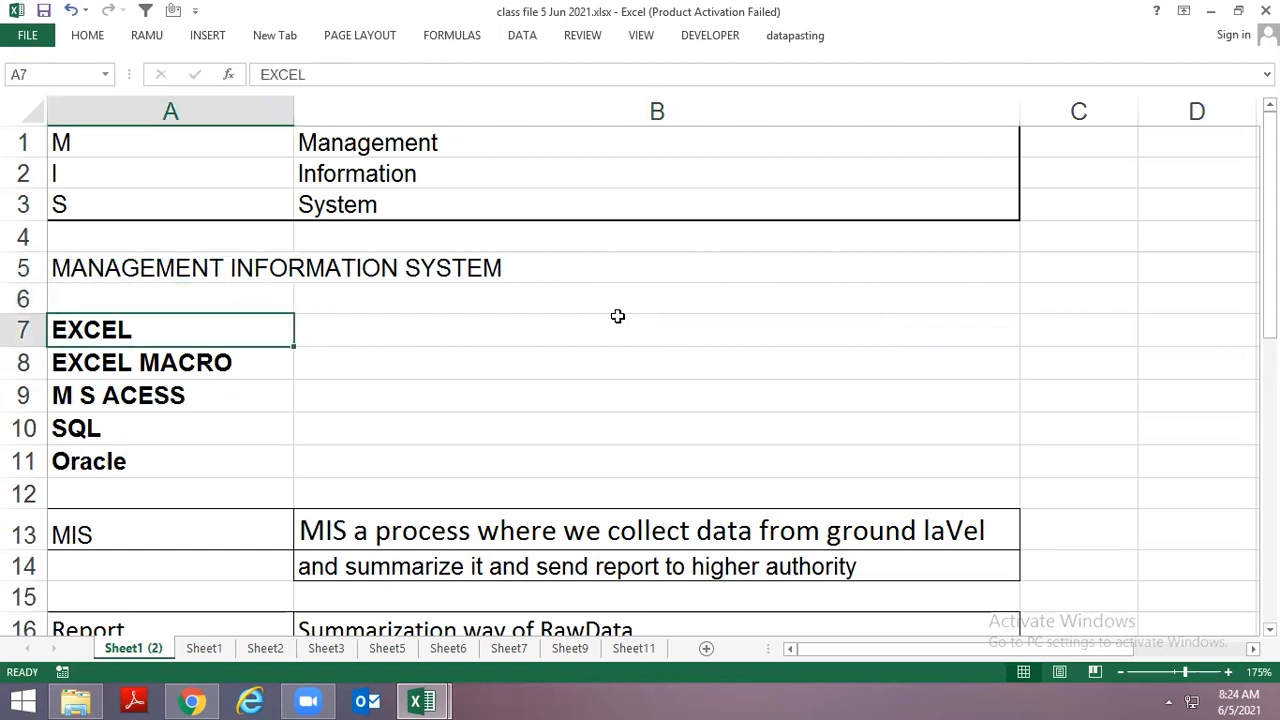
# Set the system speaker volume to 50 and close the volume control.
pyautogui.click(1168, 701)
pyautogui.click(1196, 608)
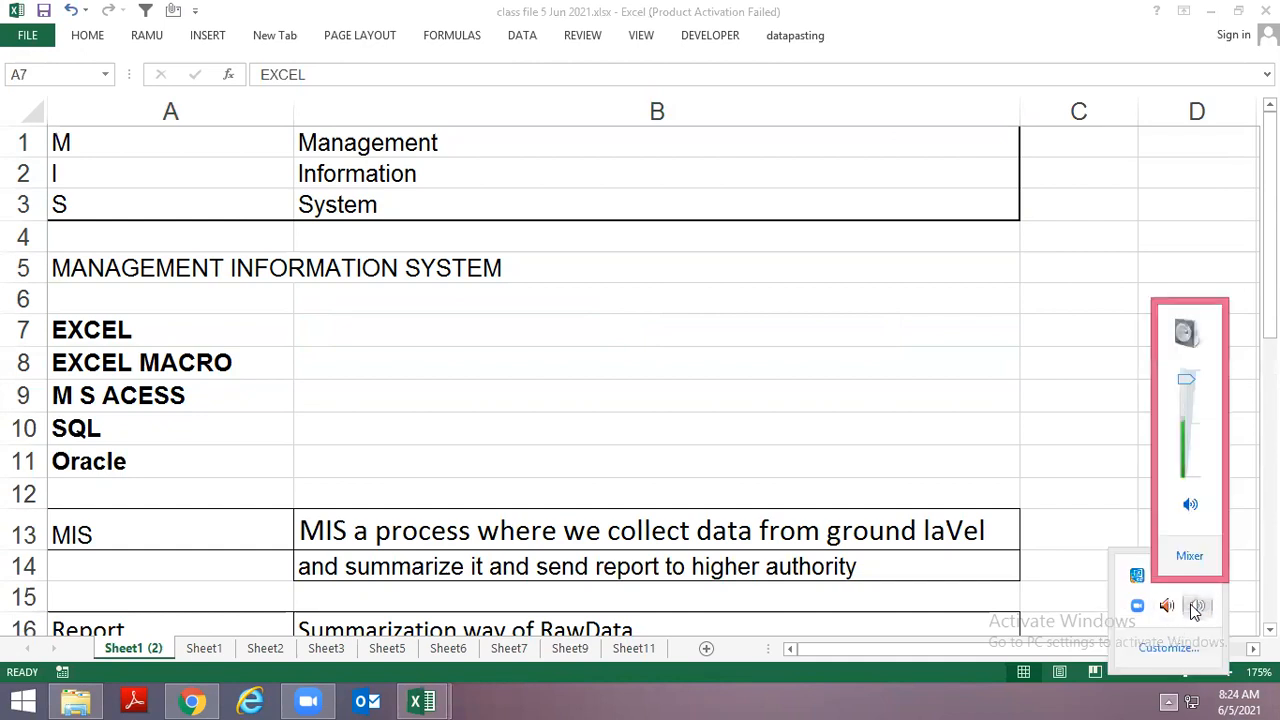
pyautogui.moveTo(1190, 383); pyautogui.dragTo(1190, 430)
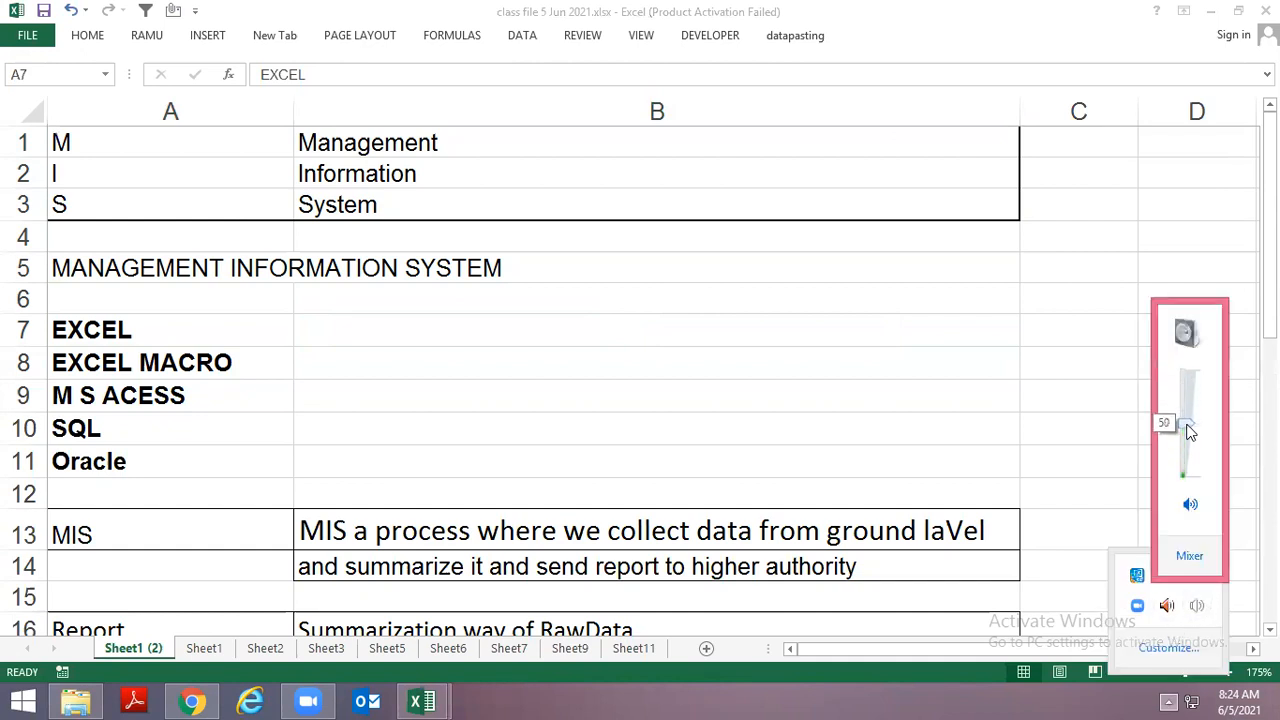
pyautogui.click(694, 400)
# Try clearing the EXCEL MACRO to Oracle entries in A8:A11, and undo the deletion.
pyautogui.click(283, 405)
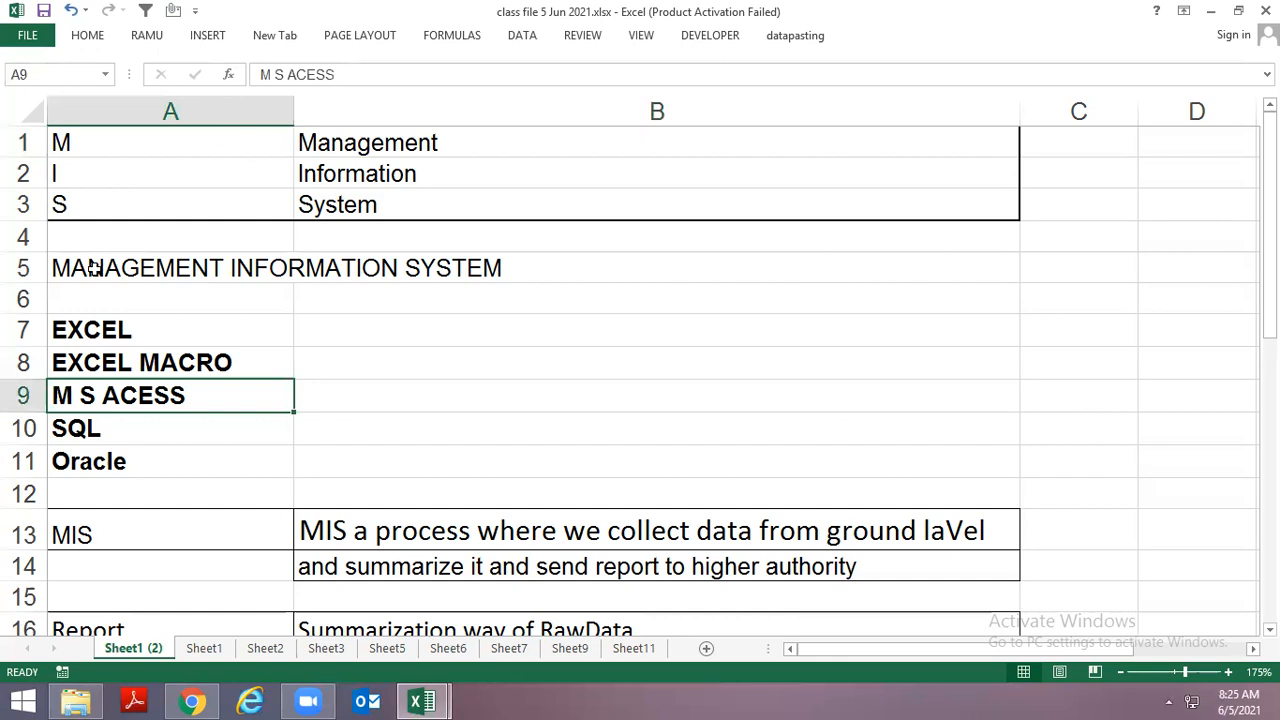
pyautogui.press('Up')
pyautogui.press('Up')
pyautogui.press('Down')
pyautogui.hotkey('shift', 'Down')
pyautogui.hotkey('shift', 'Down')
pyautogui.hotkey('shift', 'Down')
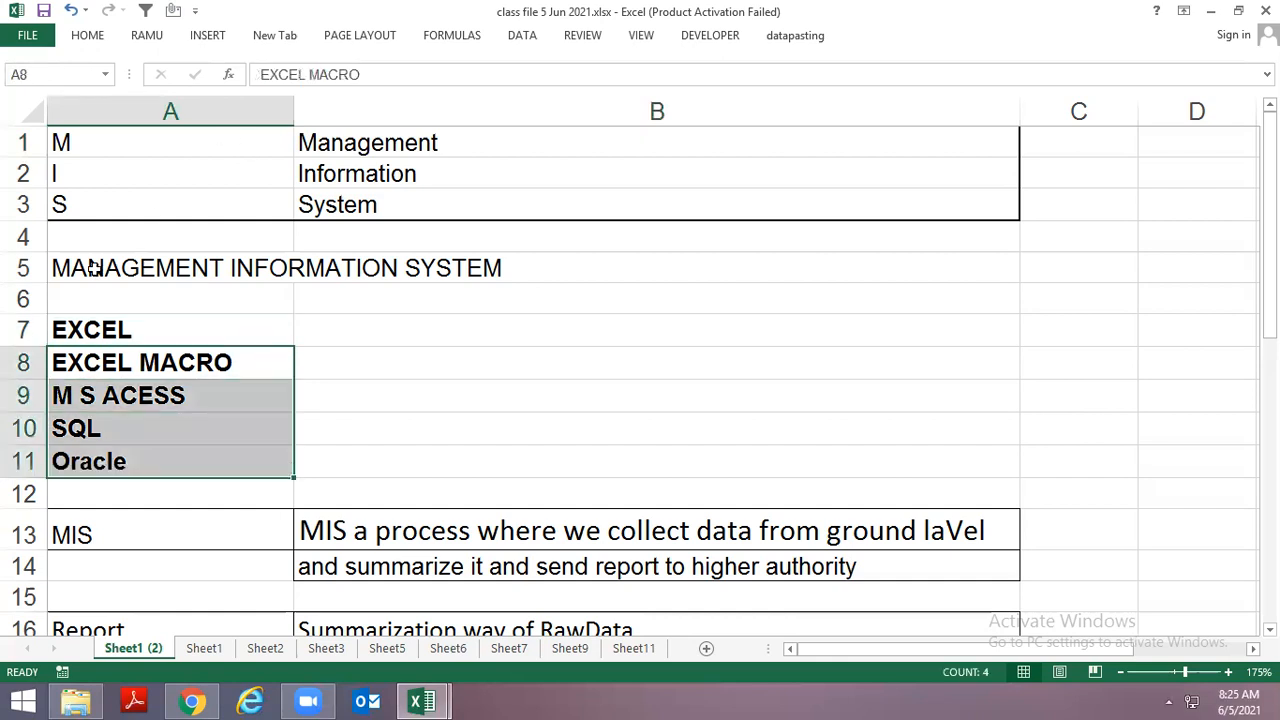
pyautogui.press('Delete')
pyautogui.hotkey('ctrl', 'z')
# Move down to the MIS section and examine the definition that starts in B13.
pyautogui.press('Down')
pyautogui.press('Down')
pyautogui.press('Down')
pyautogui.press('Down')
pyautogui.press('Down')
pyautogui.press('Down')
pyautogui.press('Down')
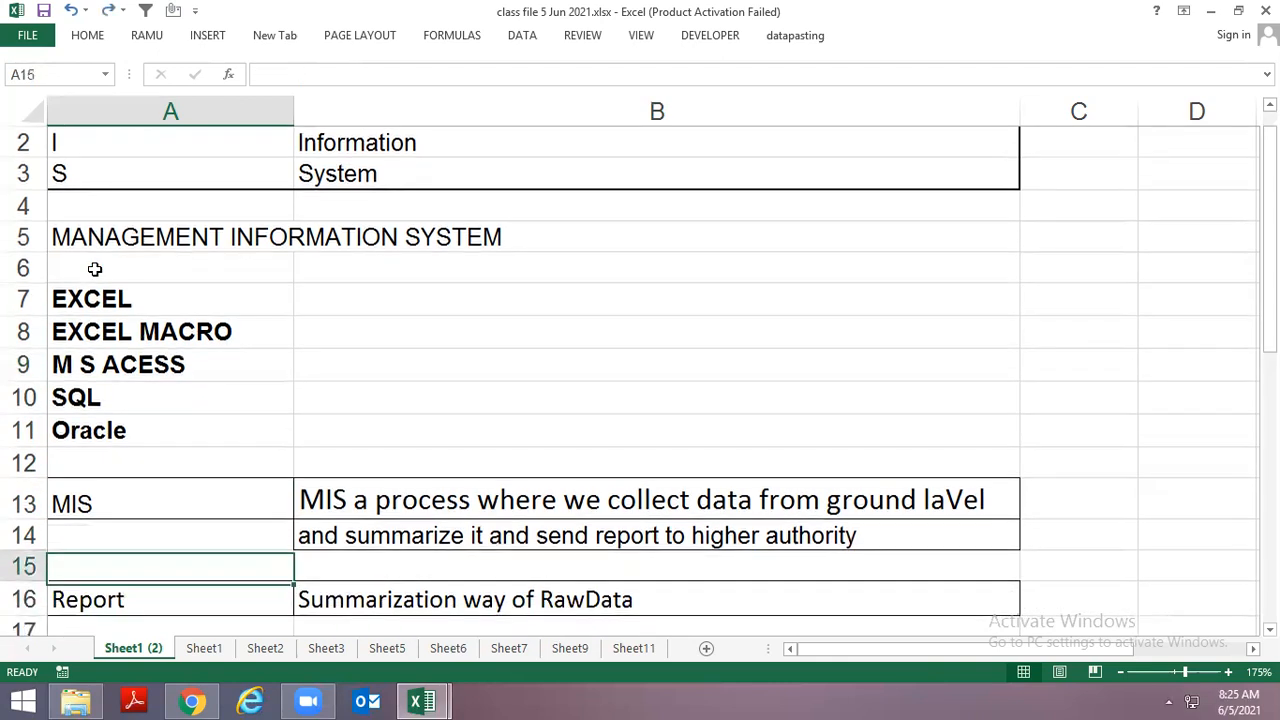
pyautogui.press('Up')
pyautogui.press('Up')
pyautogui.press('Right')
pyautogui.press('Up')
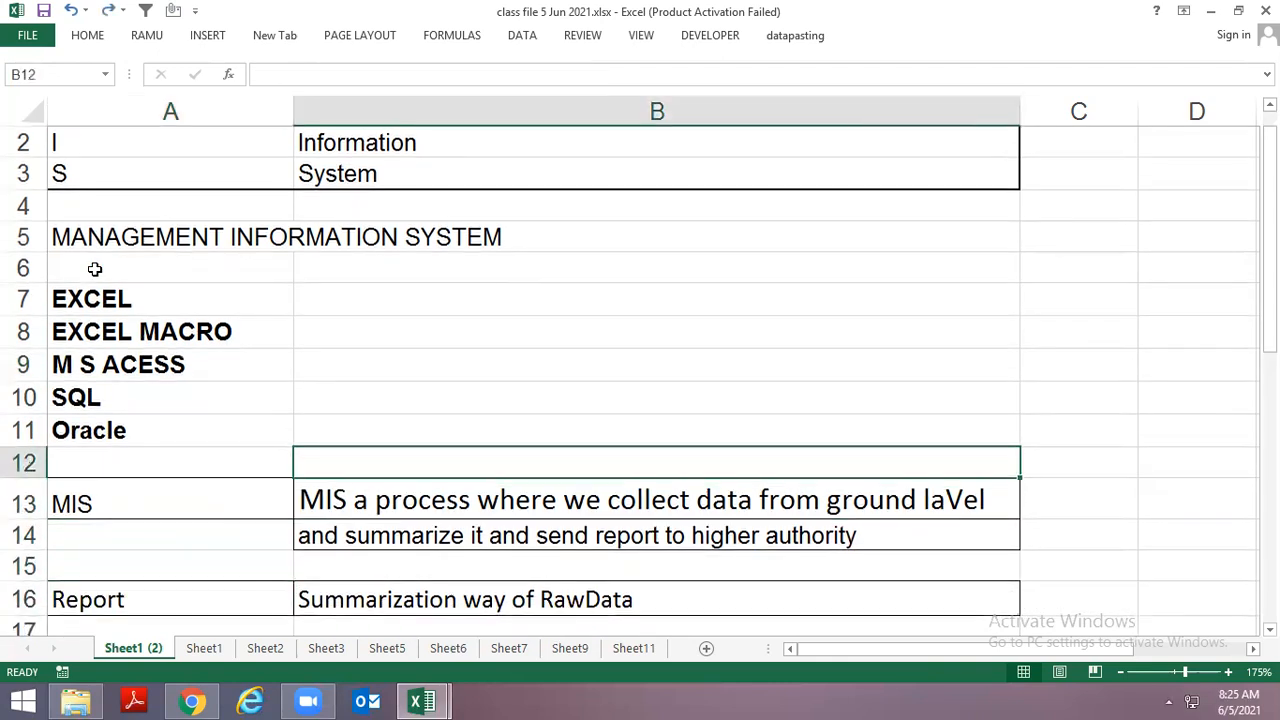
pyautogui.press('Down')
pyautogui.press('Up')
pyautogui.press('Down')
pyautogui.press('Up')
pyautogui.press('Down')
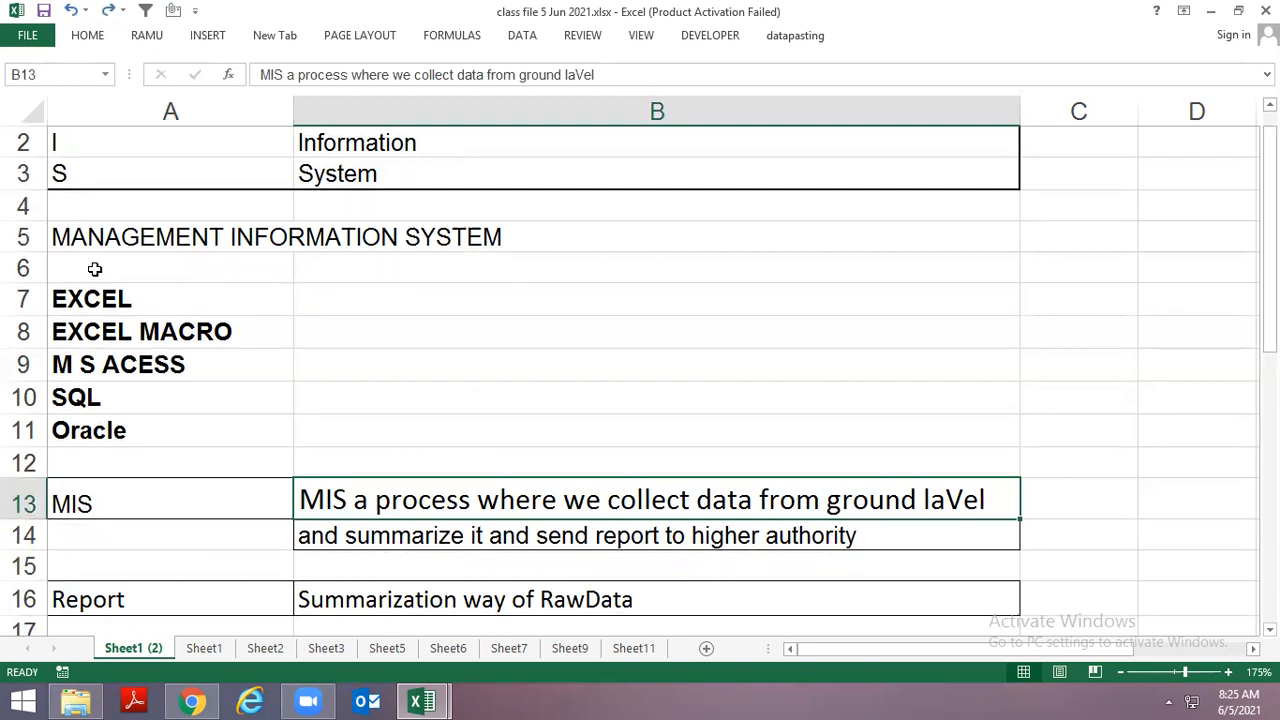
# Open the system volume control to check its level, and return to the worksheet at cell B11.
pyautogui.click(308, 700)
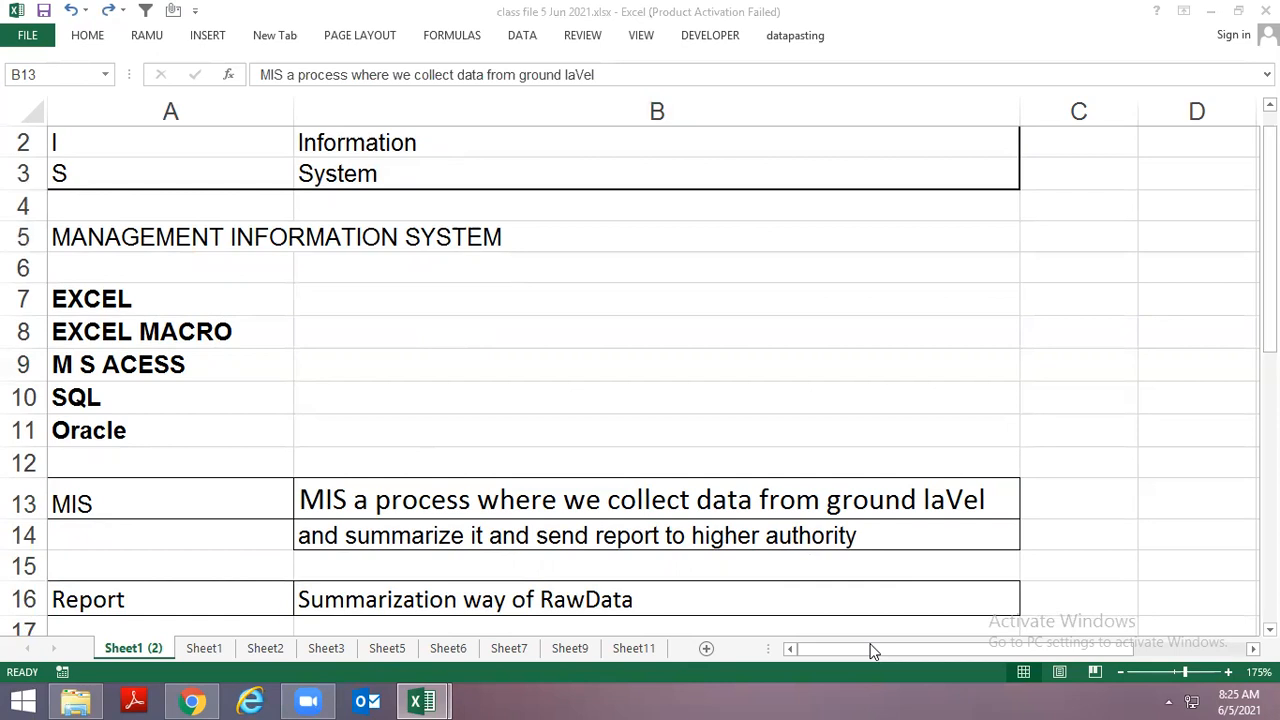
pyautogui.click(1168, 702)
pyautogui.click(1197, 607)
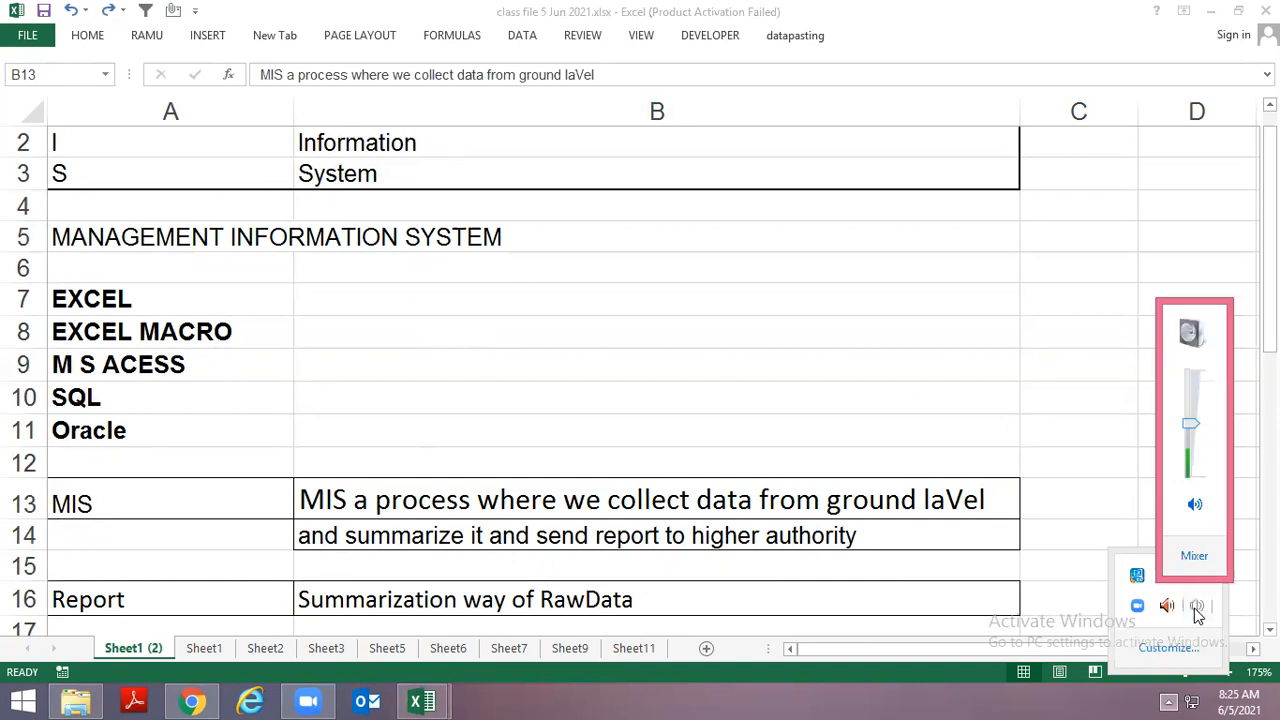
pyautogui.click(831, 411)
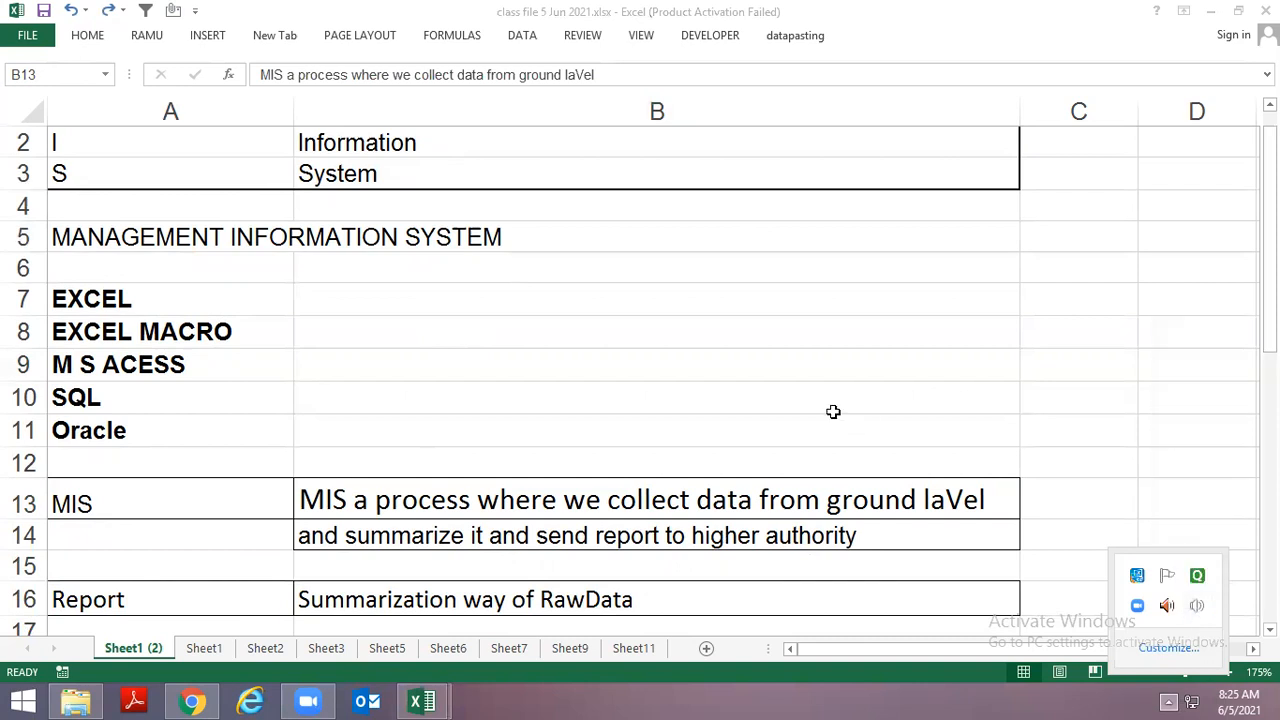
pyautogui.click(731, 423)
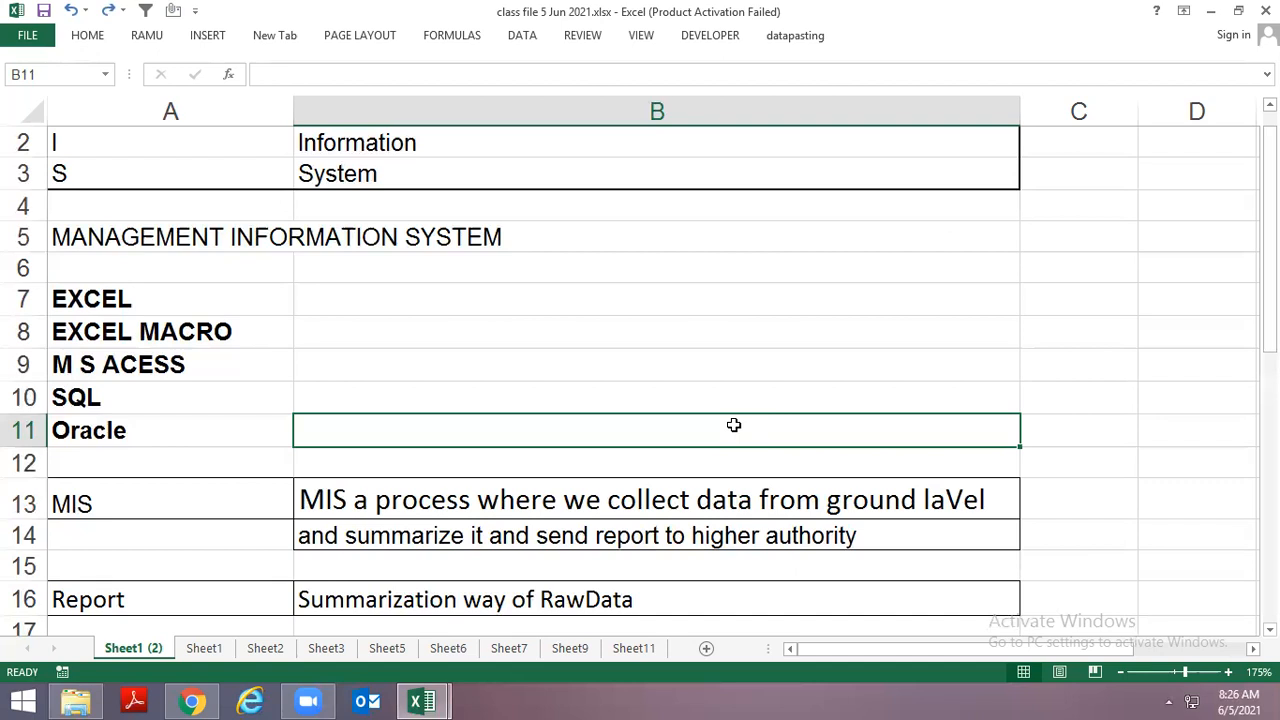
# Go through the MIS definition rows 13 and 14 and continue down to the Report row.
pyautogui.press('Down')
pyautogui.press('Down')
pyautogui.press('Down')
pyautogui.press('Down')
pyautogui.press('Down')
pyautogui.press('Down')
pyautogui.press('Up')
pyautogui.press('Up')
pyautogui.press('Up')
pyautogui.press('Up')
pyautogui.press('Left')
pyautogui.press('Up')
pyautogui.press('Right')
pyautogui.press('Left')
pyautogui.press('Down')
pyautogui.press('Down')
pyautogui.press('Down')
pyautogui.press('Down')
pyautogui.press('Up')
pyautogui.press('Up')
pyautogui.press('Up')
pyautogui.press('Up')
pyautogui.press('Down')
pyautogui.press('Right')
pyautogui.press('Down')
pyautogui.press('Down')
pyautogui.press('Down')
pyautogui.press('Down')
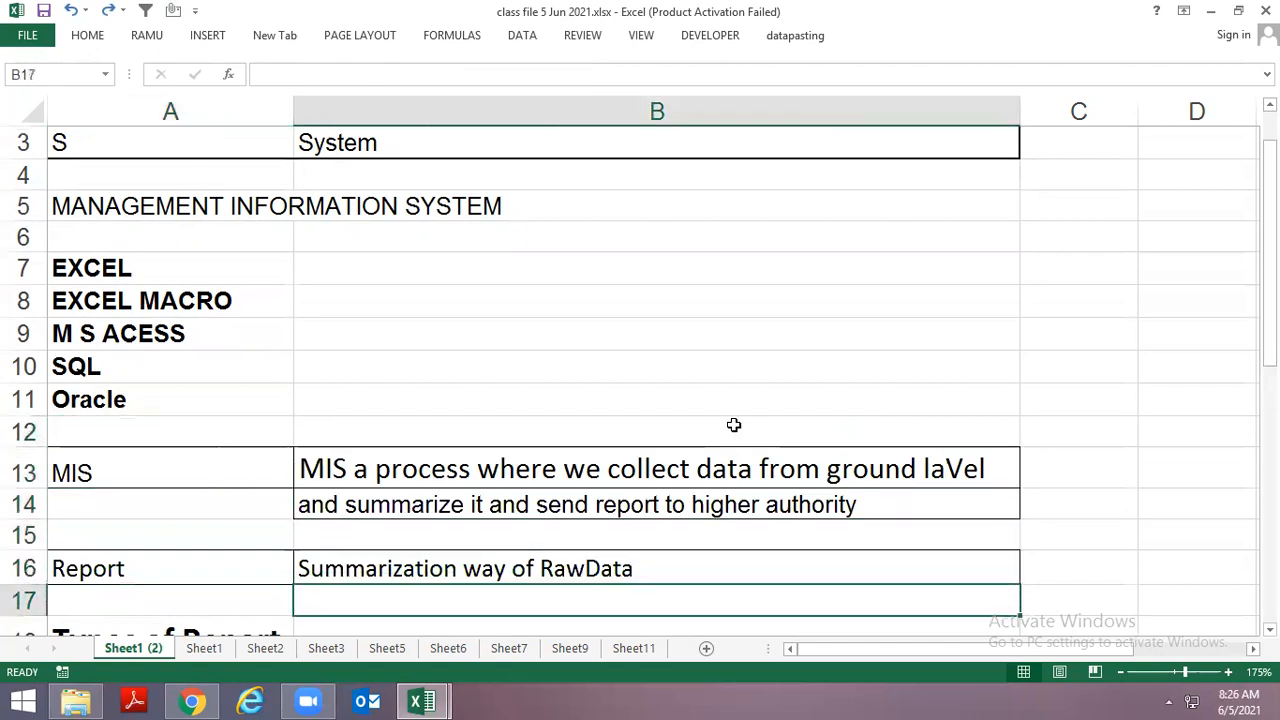
# Examine the Report entry in A16 together with its definition in B16.
pyautogui.press('Up')
pyautogui.press('Left')
pyautogui.press('Right')
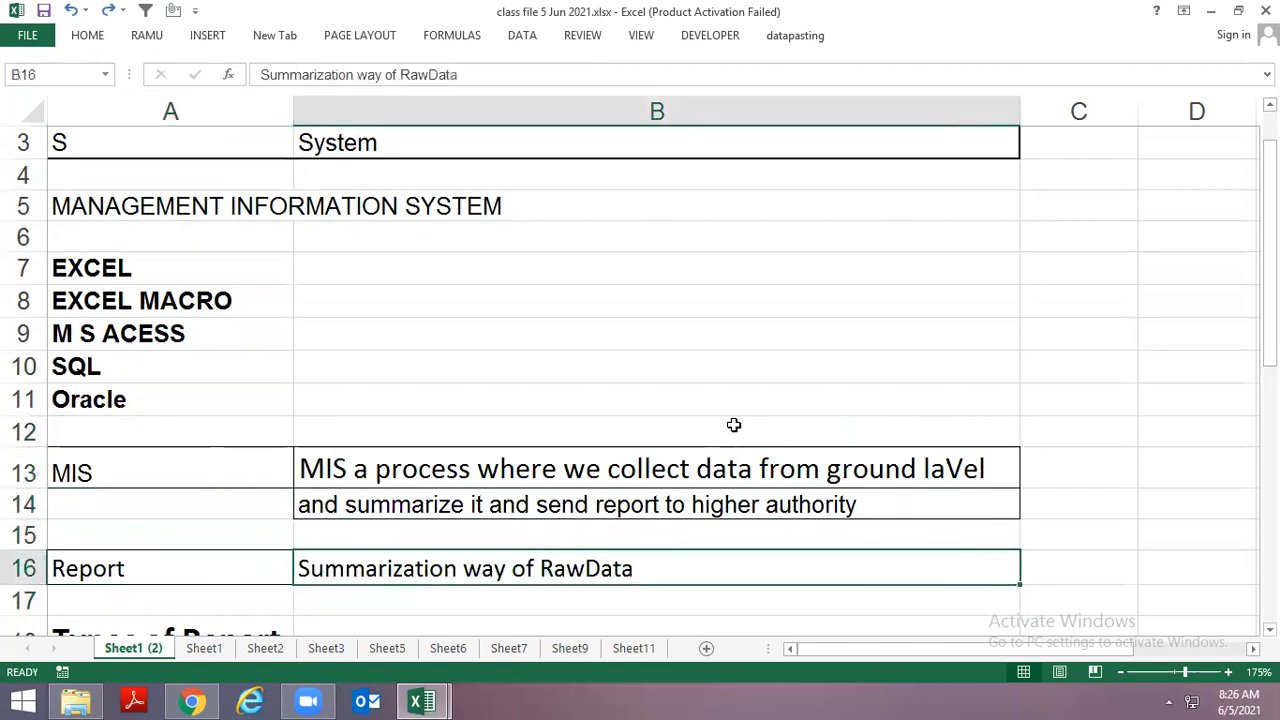
pyautogui.press('Left')
pyautogui.press('Right')
pyautogui.press('Left')
pyautogui.press('Right')
pyautogui.press('Left')
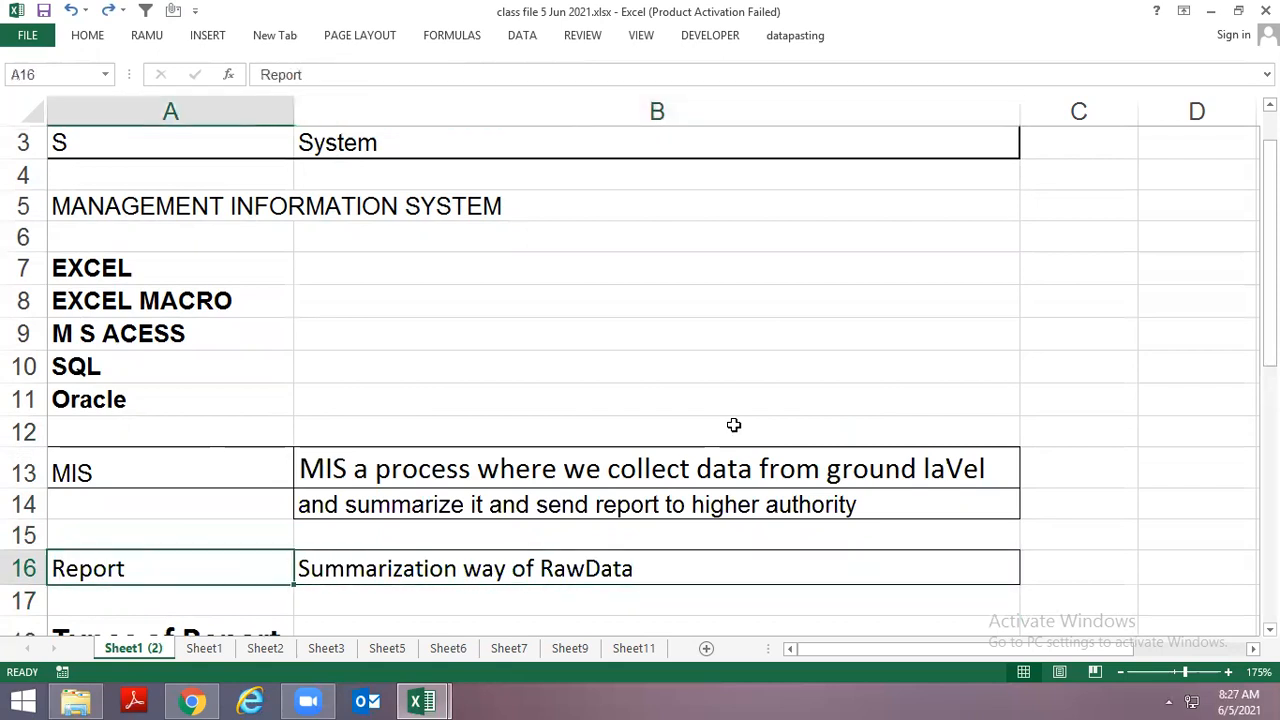
pyautogui.press('Down')
pyautogui.press('Down')
pyautogui.press('Down')
pyautogui.press('Up')
pyautogui.press('Up')
pyautogui.press('Up')
pyautogui.press('Up')
pyautogui.press('Right')
pyautogui.press('Down')
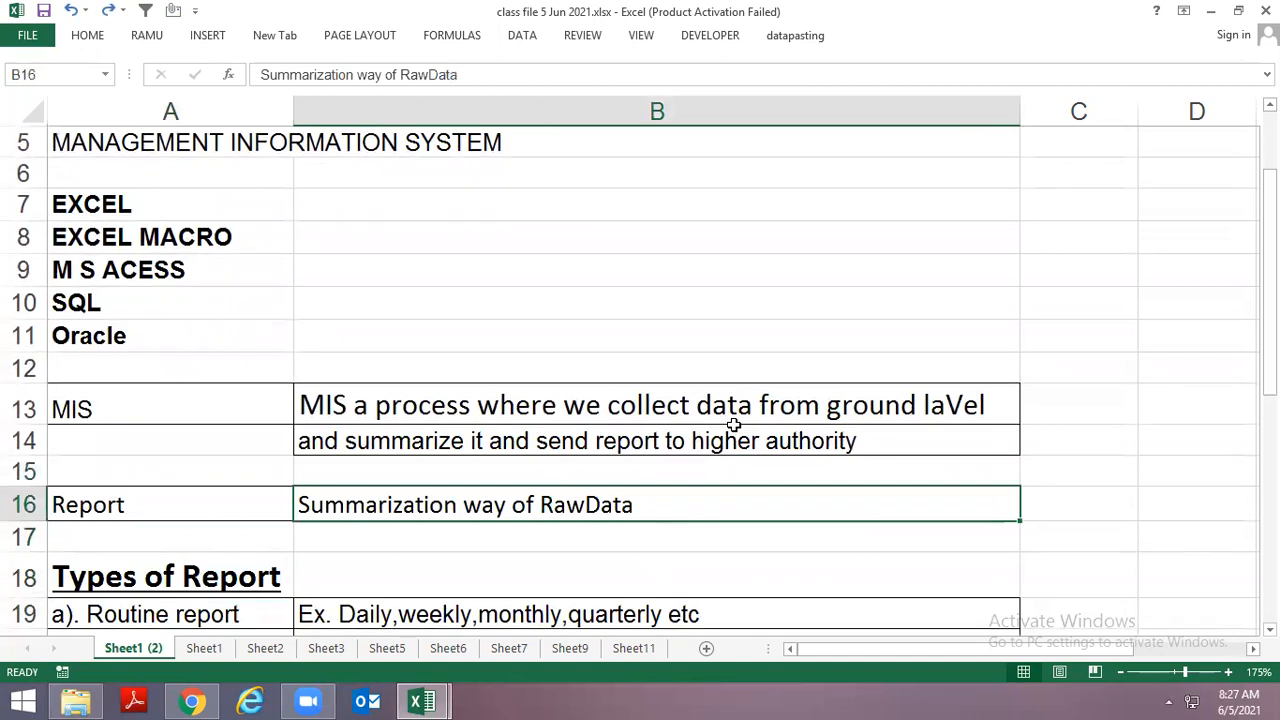
# Examine the Types of Report section, ending on the routine report examples in B19.
pyautogui.press('Left')
pyautogui.press('Down')
pyautogui.press('Down')
pyautogui.press('Down')
pyautogui.press('Down')
pyautogui.press('Down')
pyautogui.press('Down')
pyautogui.press('Down')
pyautogui.press('Up')
pyautogui.press('Up')
pyautogui.press('Up')
pyautogui.press('Up')
pyautogui.press('Up')
pyautogui.press('Down')
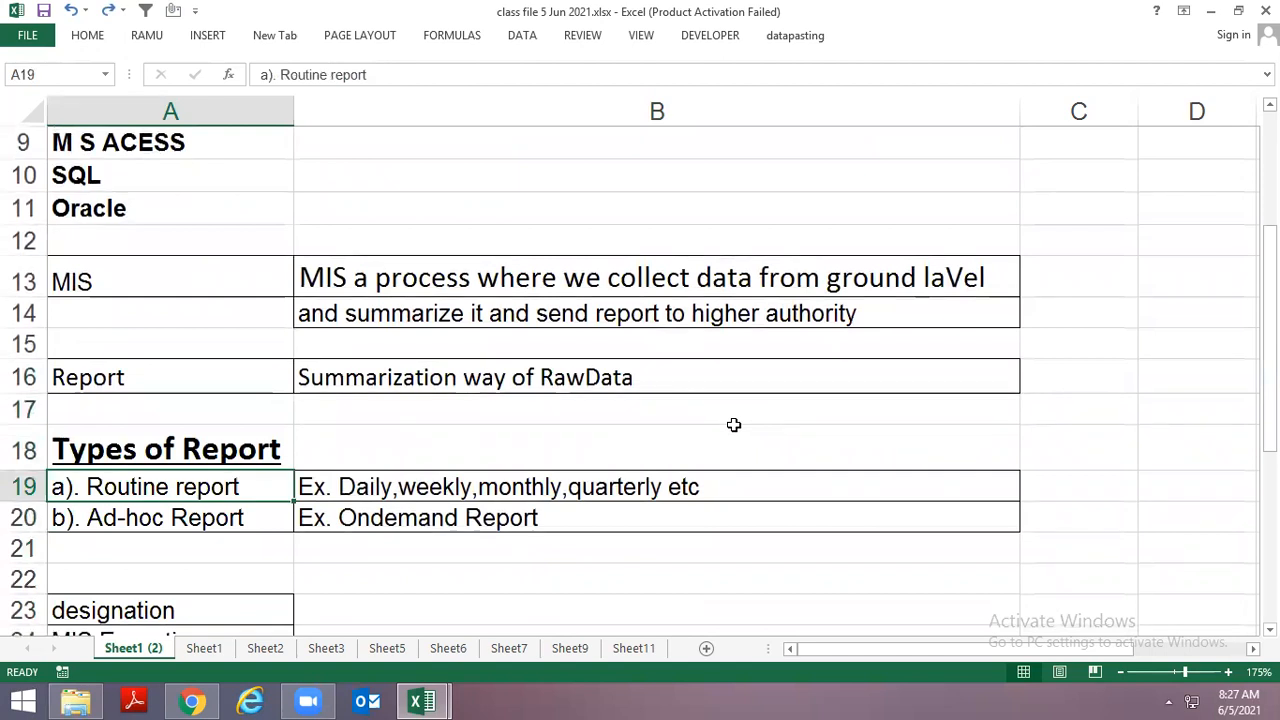
pyautogui.press('Right')
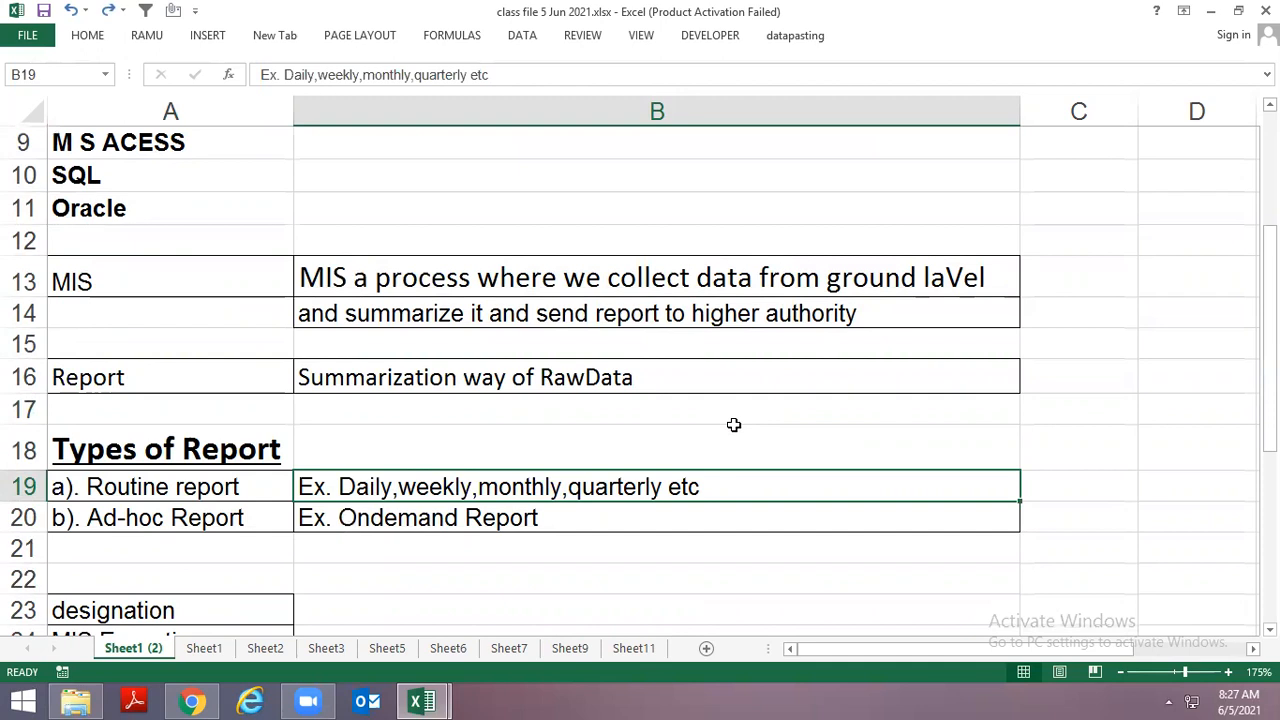
# Pass the ad-hoc report row and examine the start of the designation list in column A.
pyautogui.press('Down')
pyautogui.press('Down')
pyautogui.press('Down')
pyautogui.press('Down')
pyautogui.press('Down')
pyautogui.press('Down')
pyautogui.press('Down')
pyautogui.press('Down')
pyautogui.press('Down')
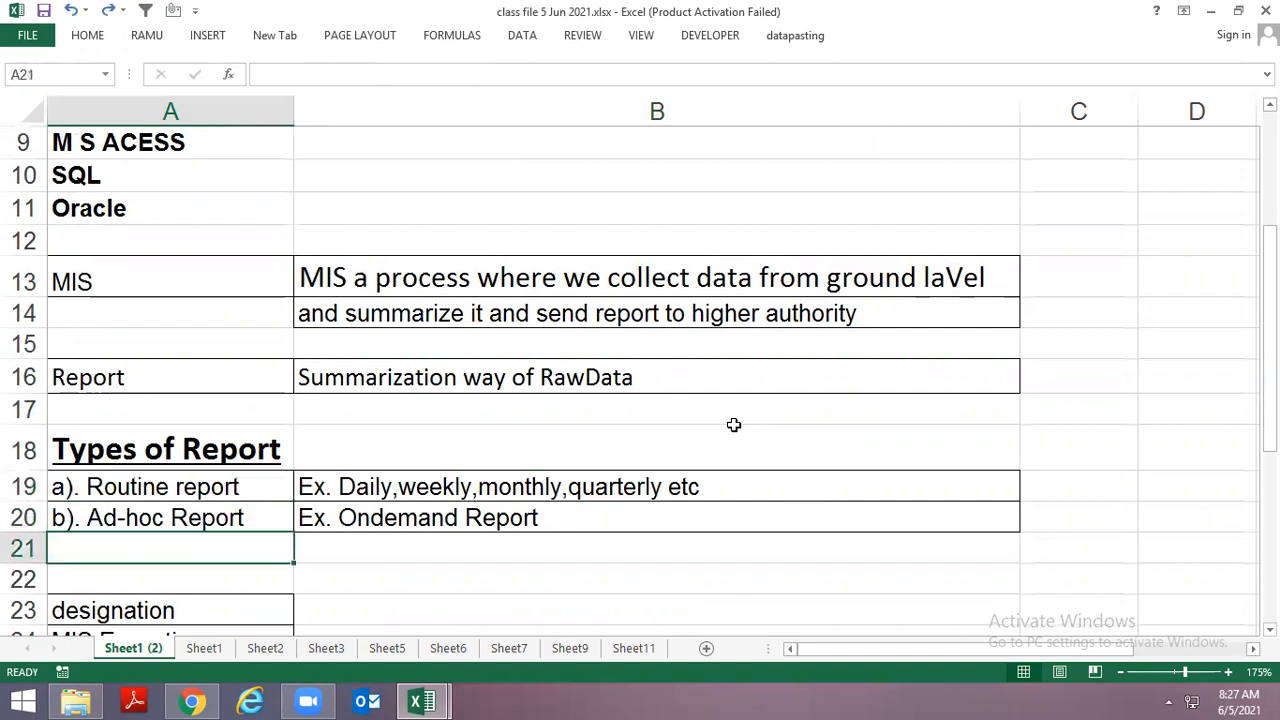
pyautogui.press('Up')
pyautogui.press('Up')
pyautogui.press('Up')
pyautogui.press('Up')
pyautogui.press('Up')
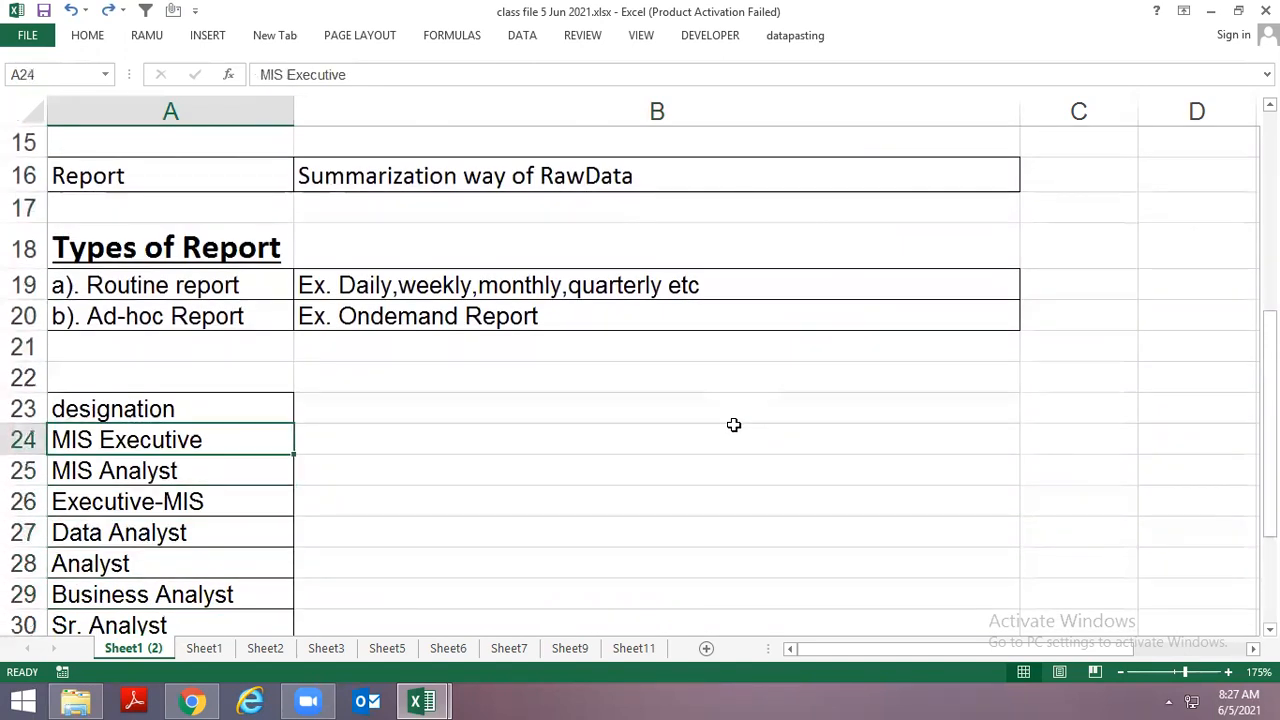
# Highlight the job designations from MIS Executive to Claim Support in A24:A36 to review them.
pyautogui.hotkey('ctrl', 'shift', 'Down')
pyautogui.press('Up')
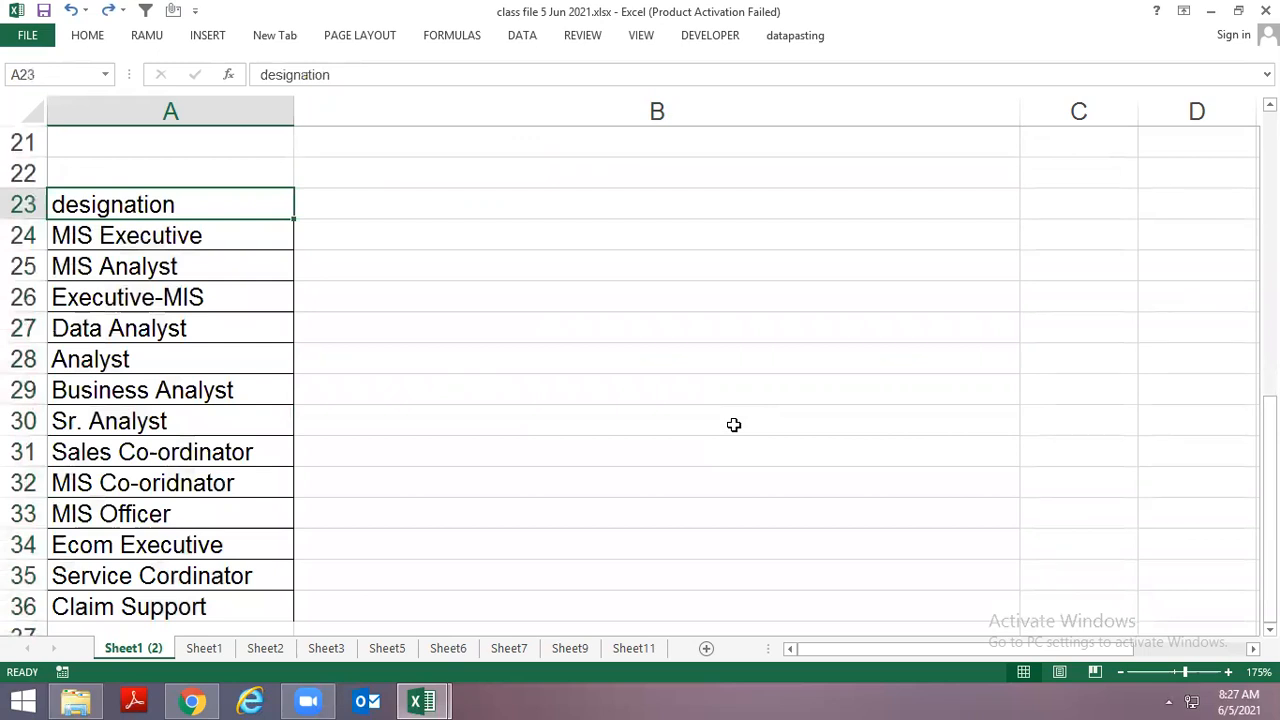
pyautogui.hotkey('ctrl', 'shift', 'Down')
pyautogui.press('Down')
pyautogui.hotkey('ctrl', 'shift', 'Down')
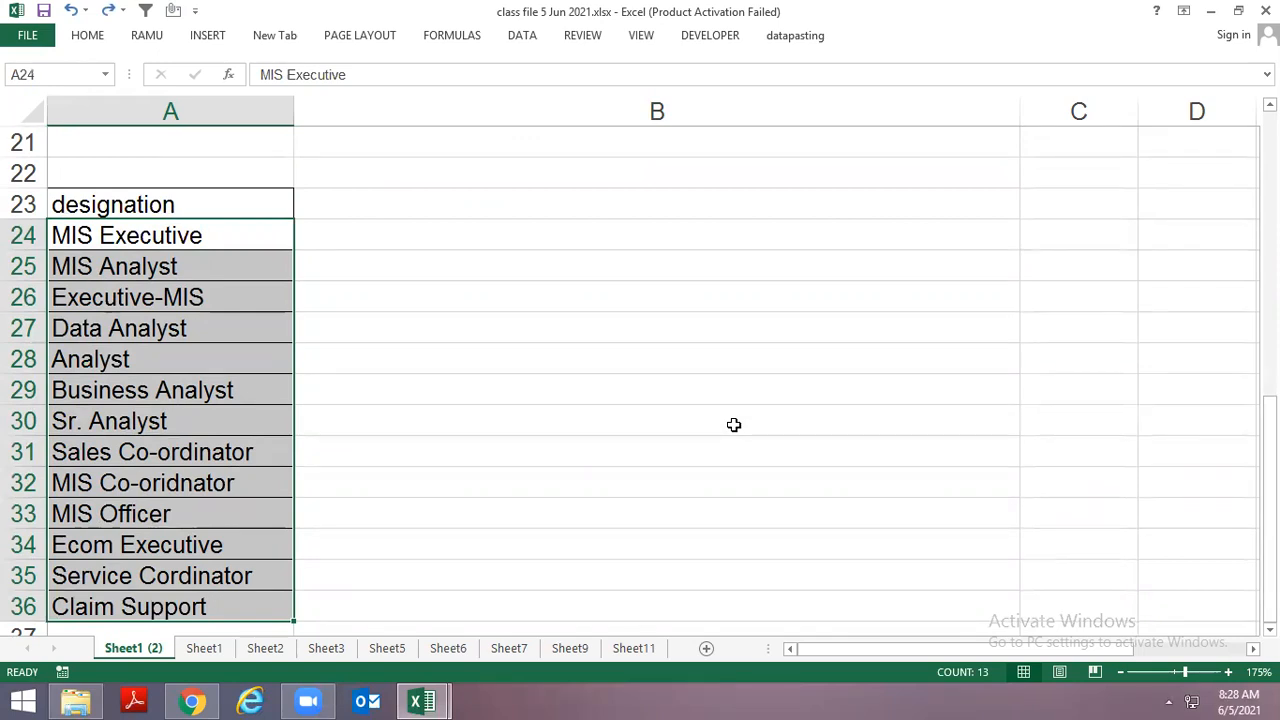
pyautogui.hotkey('ctrl', 'z')
pyautogui.hotkey('ctrl', 'z')
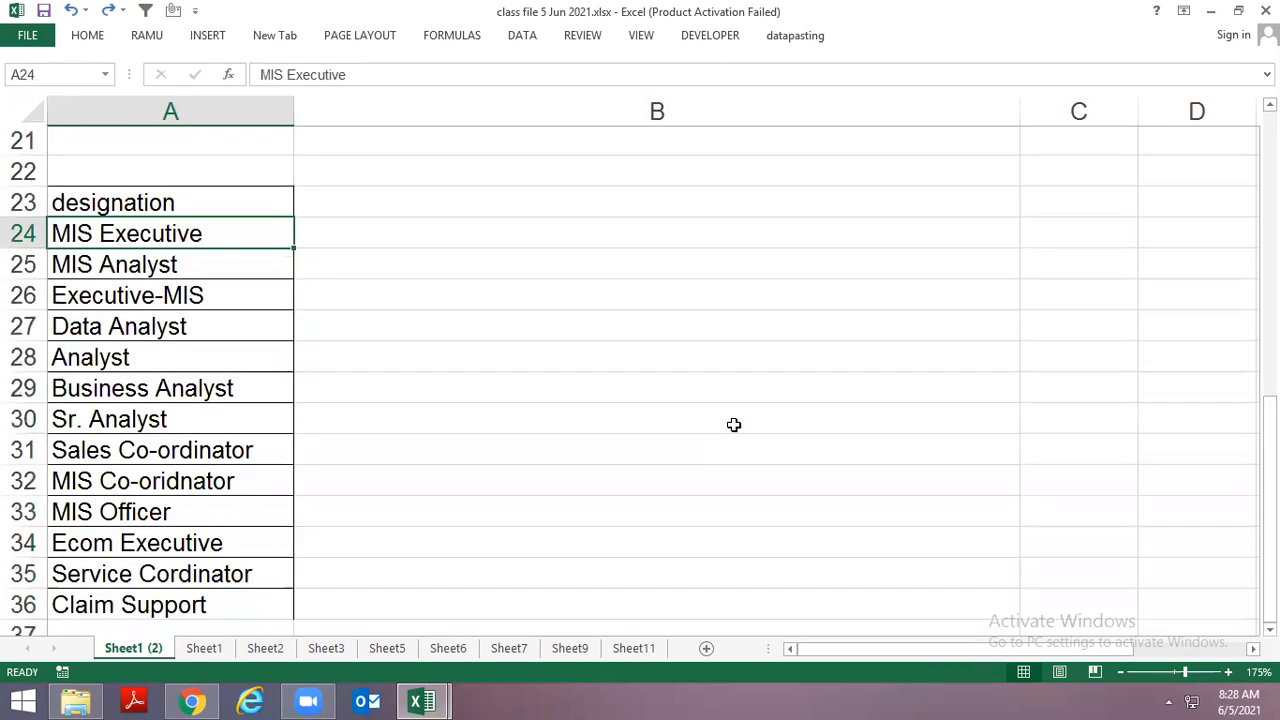
# Switch to Sheet1, go to the word entry in B2 and enlarge the sheet view to 220%.
pyautogui.hotkey('ctrl', 'pagedown')
pyautogui.hotkey('ctrl', 'Home')
pyautogui.press('Down')
pyautogui.press('Right')
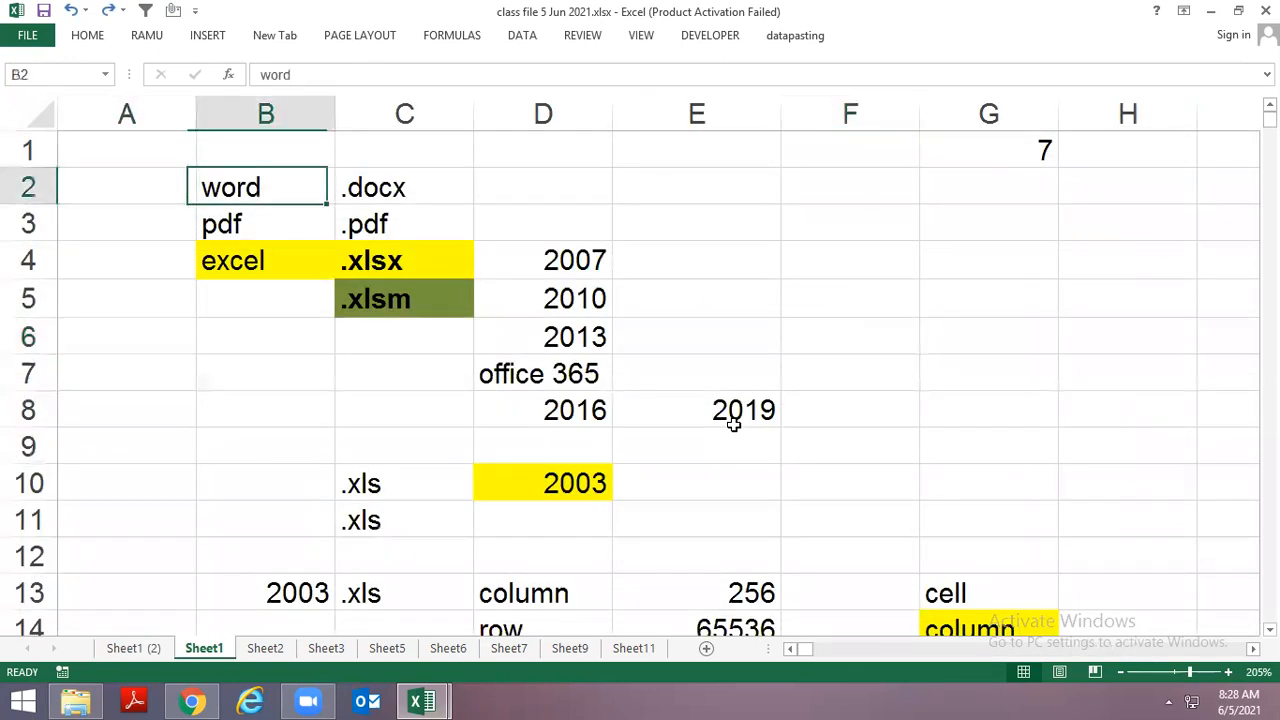
pyautogui.keyDown('ctrl'); pyautogui.scroll(1, 767, 488); pyautogui.keyUp('ctrl')
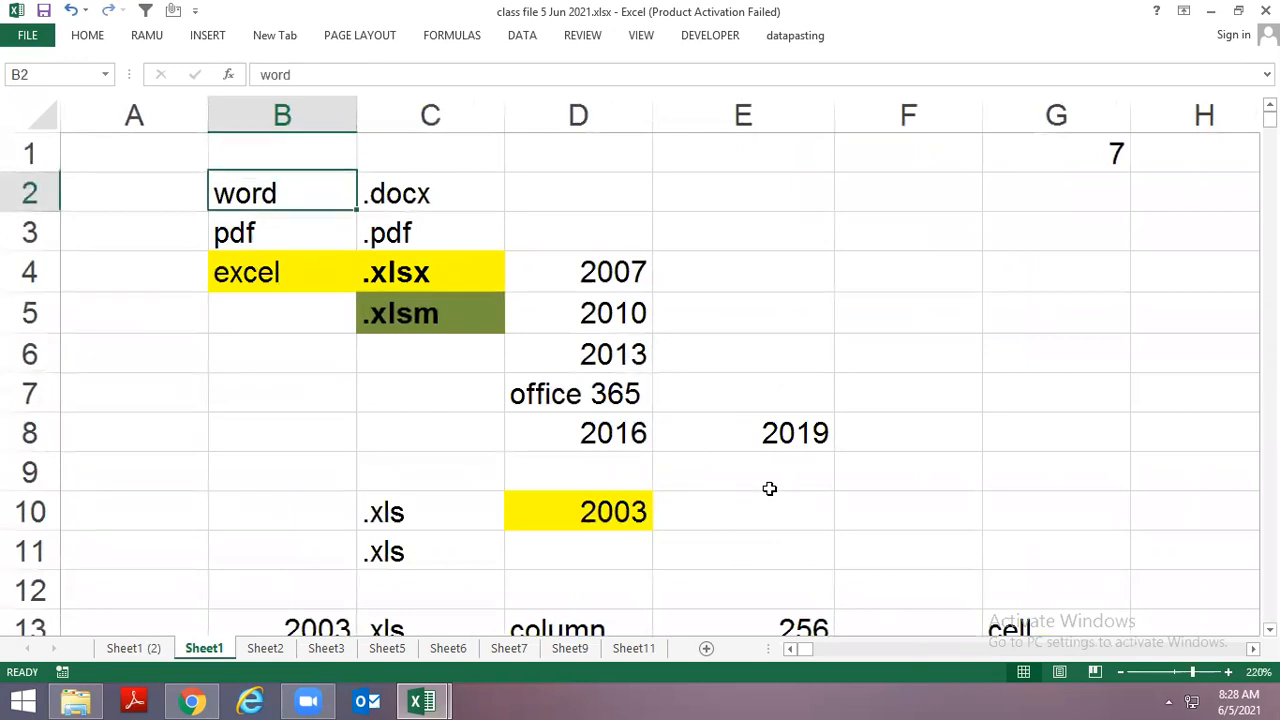
# Compare the word, pdf and excel entries in B2:B4 with their file extensions in column C.
pyautogui.press('Right')
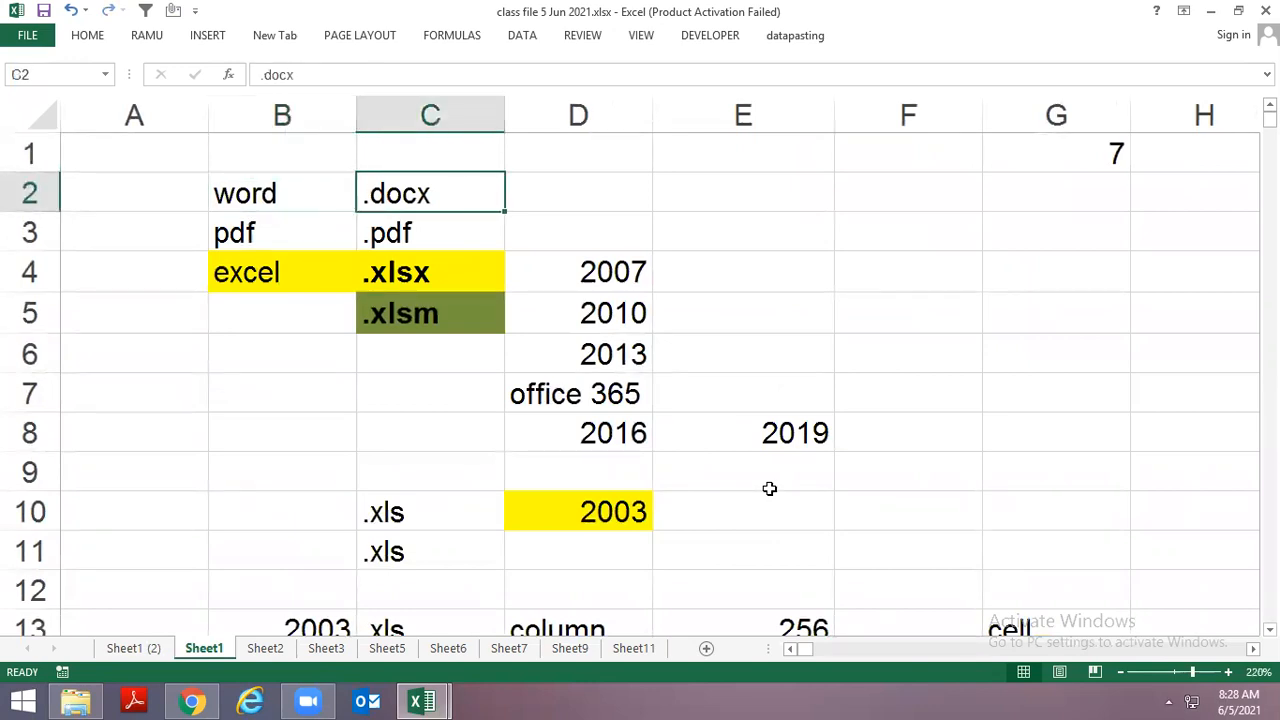
pyautogui.press('Left')
pyautogui.press('Down')
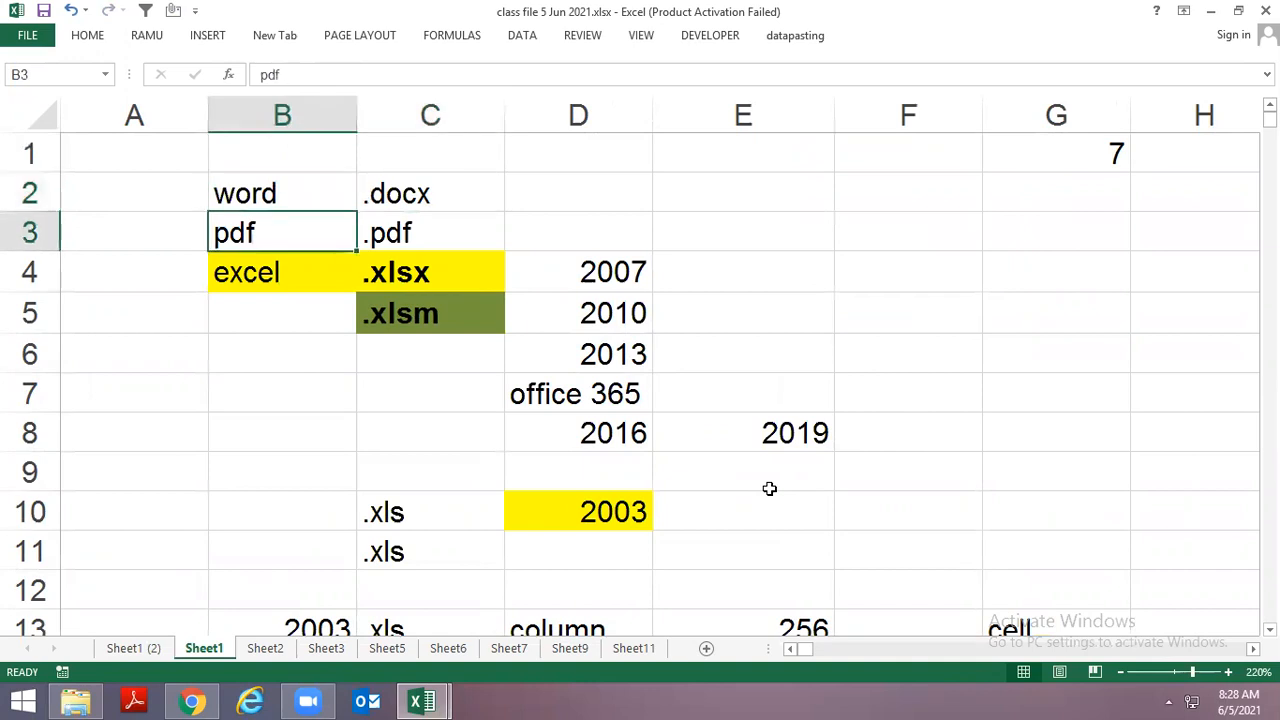
pyautogui.press('Right')
pyautogui.press('Left')
pyautogui.press('Down')
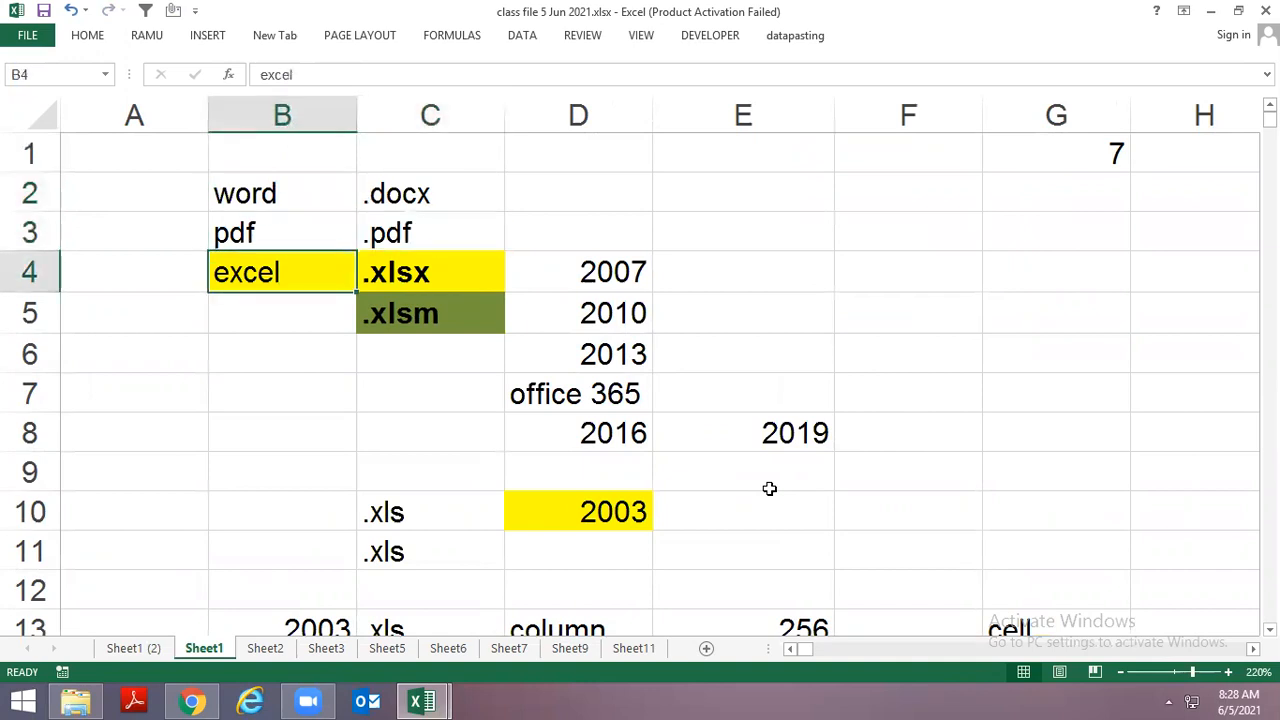
pyautogui.press('Right')
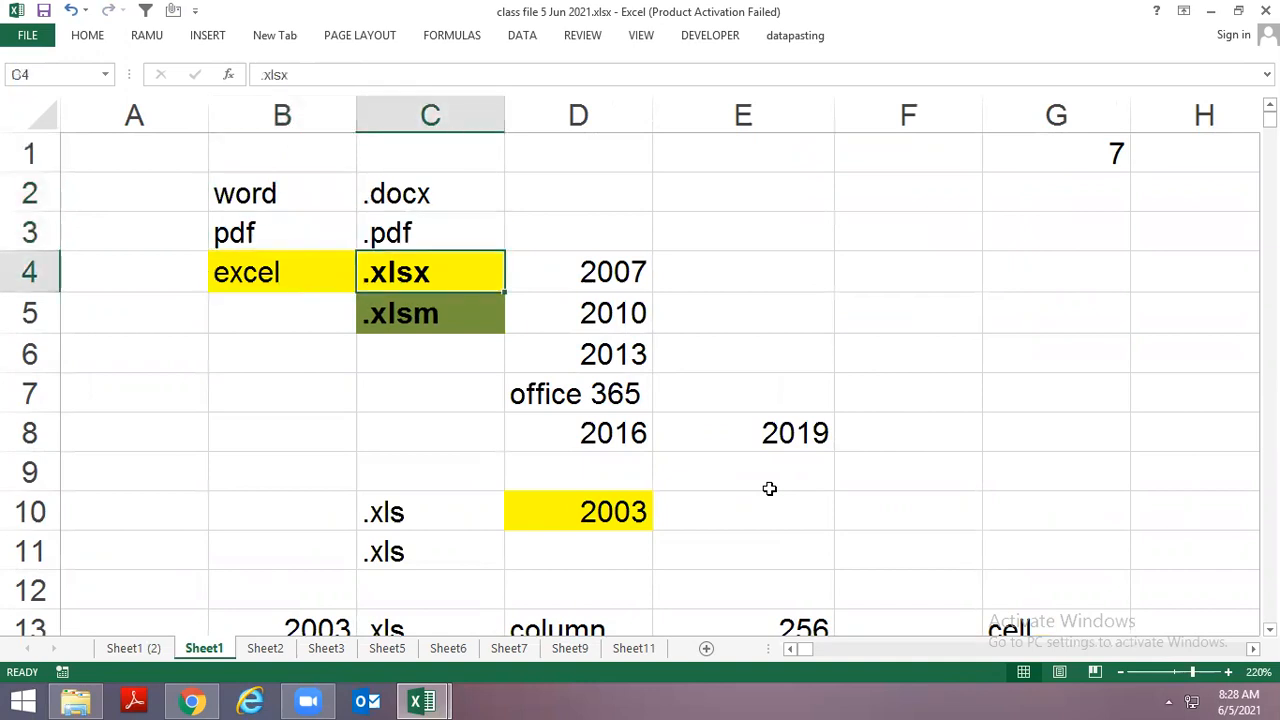
# Examine the remaining Excel file extensions in column C and the 2003 version entry in D10, ending on cell C6.
pyautogui.press('Down')
pyautogui.press('Down')
pyautogui.press('Down')
pyautogui.press('Down')
pyautogui.press('Down')
pyautogui.press('Down')
pyautogui.press('Down')
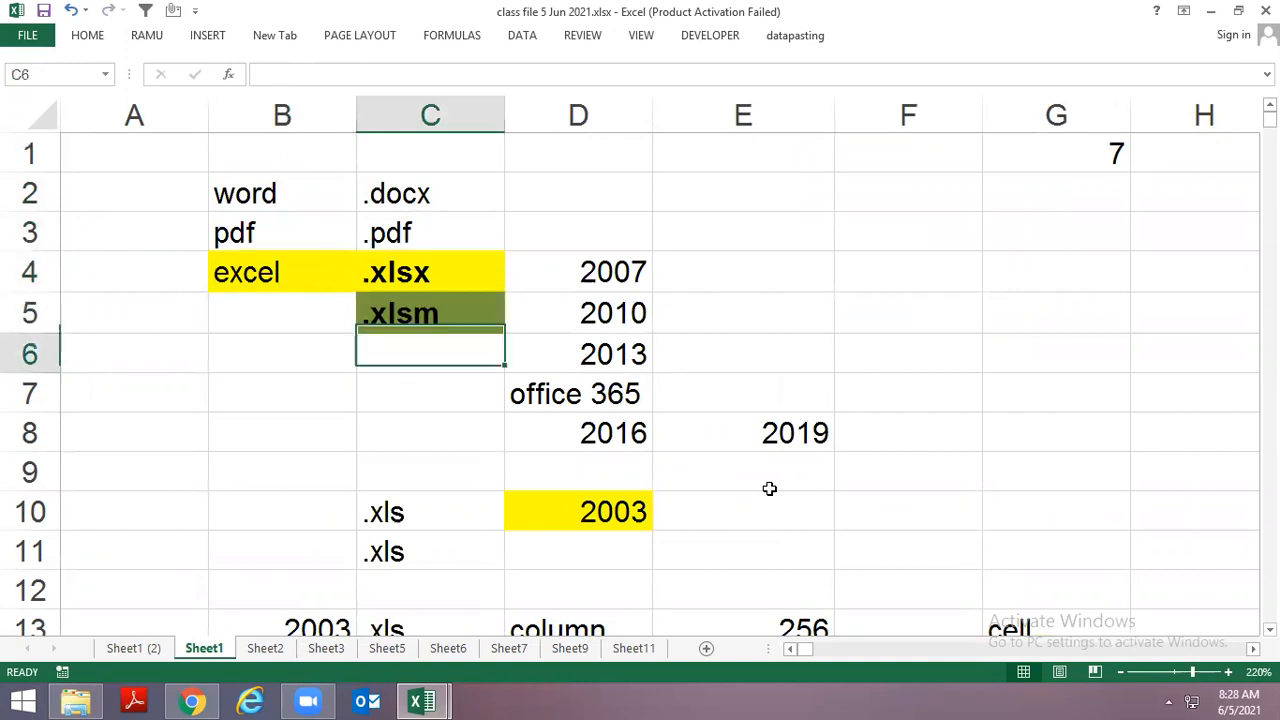
pyautogui.press('Right')
pyautogui.press('Up')
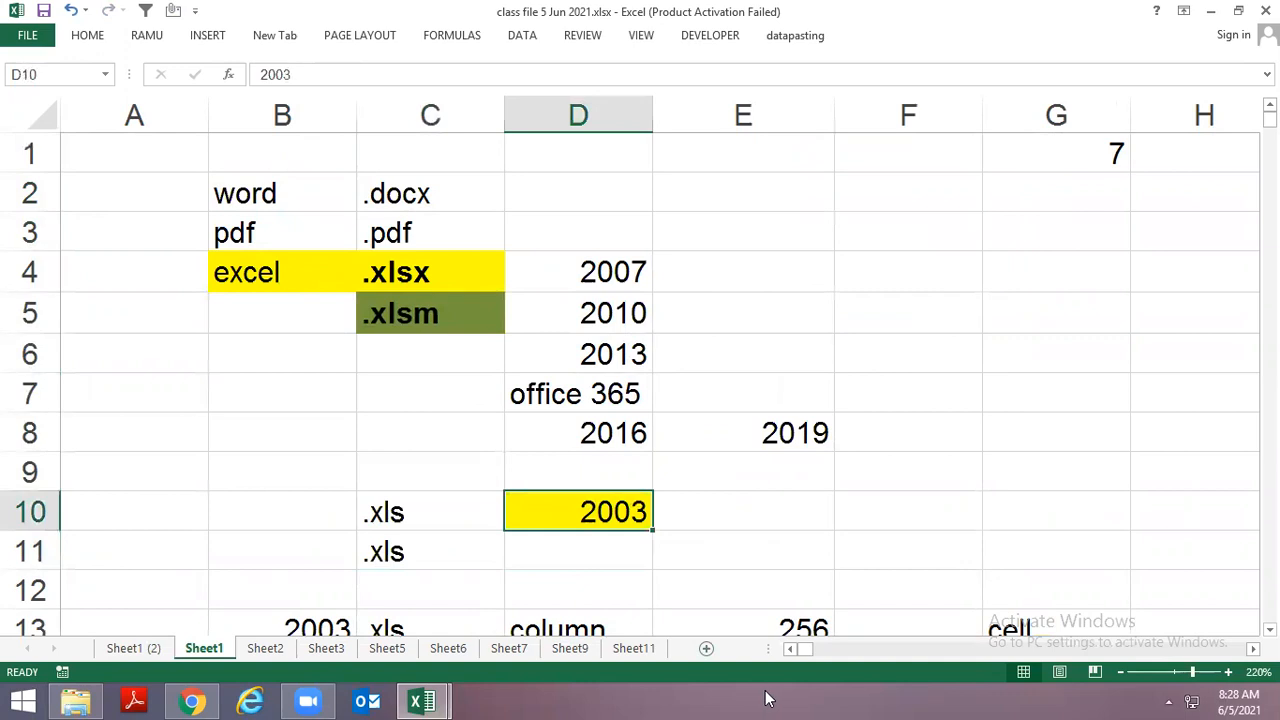
pyautogui.click(405, 367)
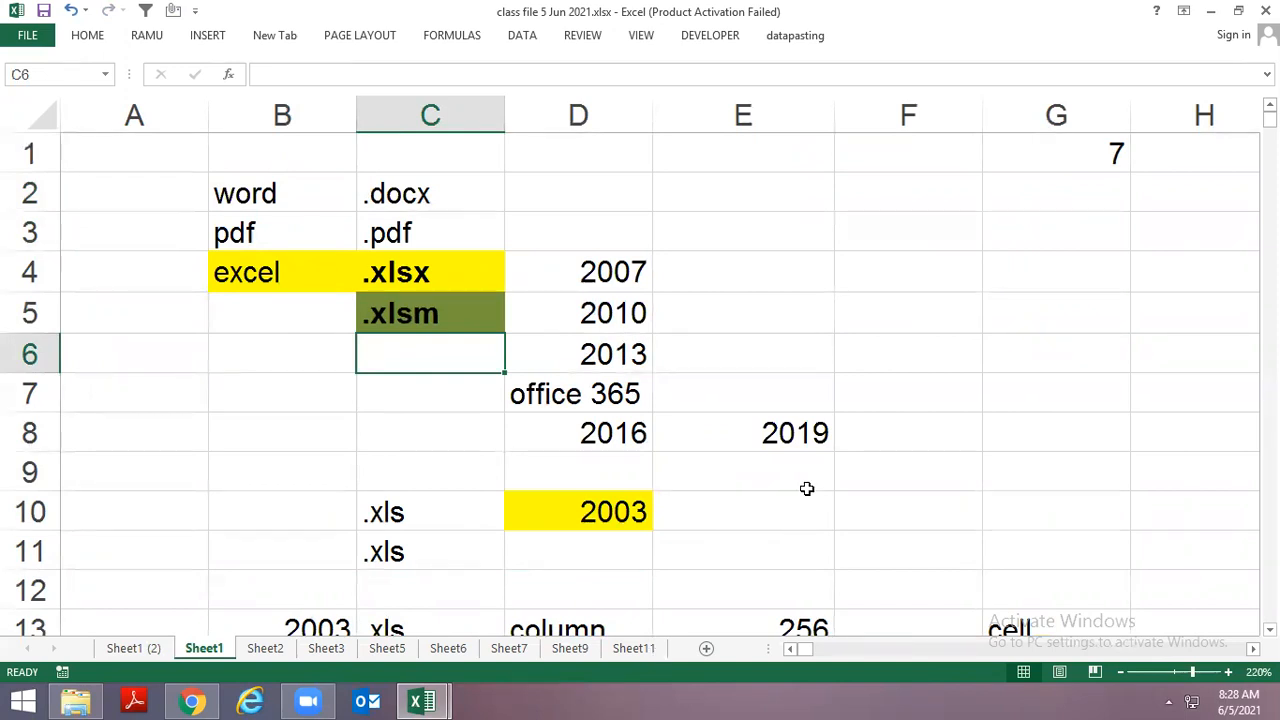
# Minimize the workbook, folder and browser windows to view the desktop, return to the workbook and go to the 2003 entry in D10.
pyautogui.click(1210, 12)
pyautogui.click(1210, 12)
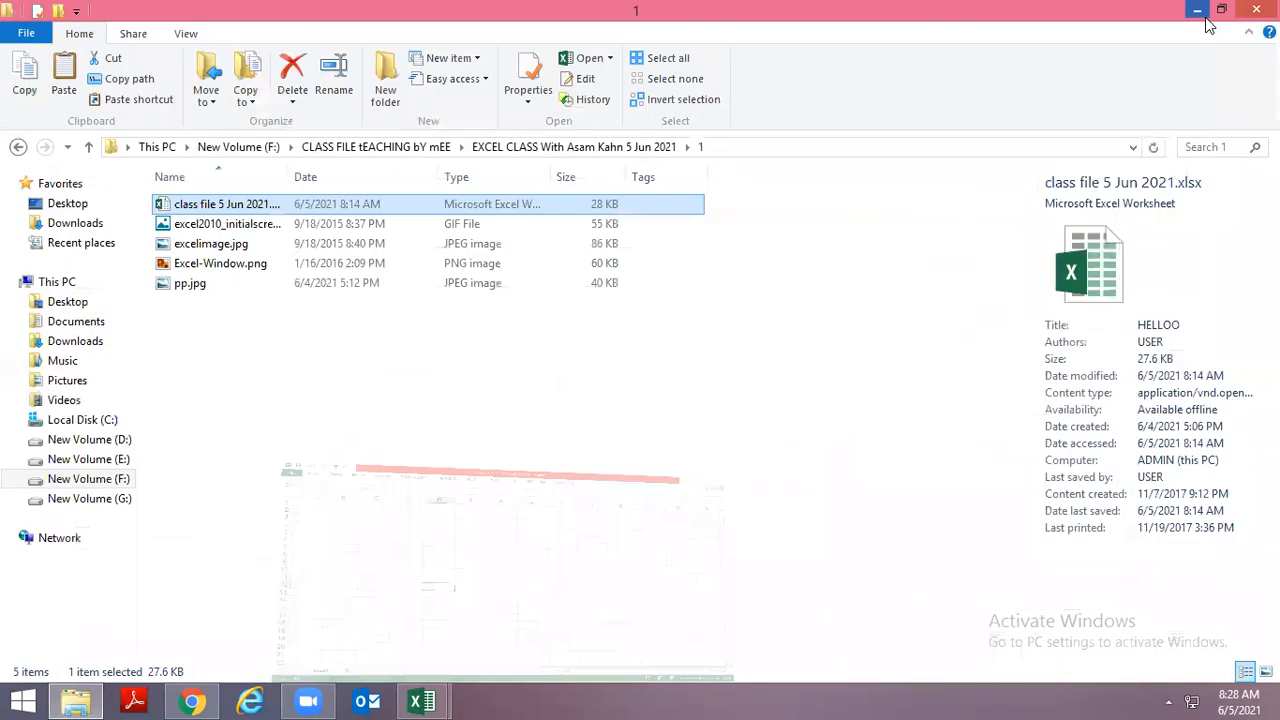
pyautogui.click(1208, 14)
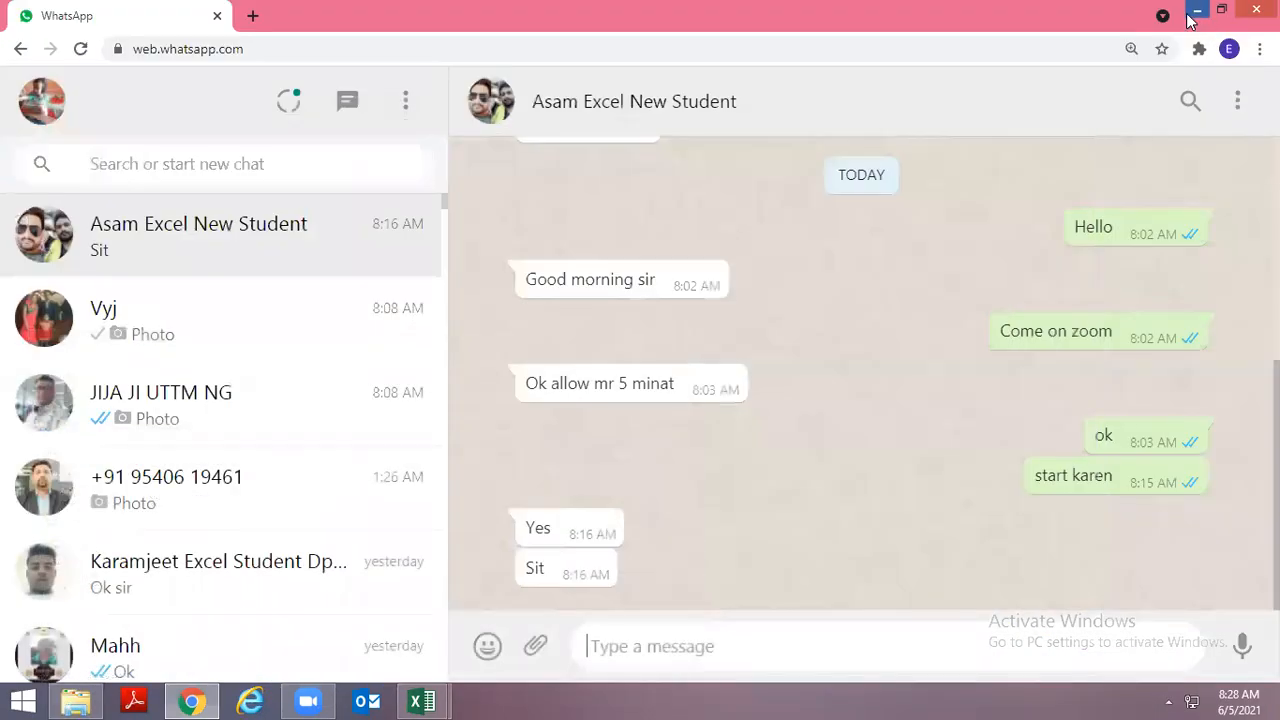
pyautogui.click(1206, 18)
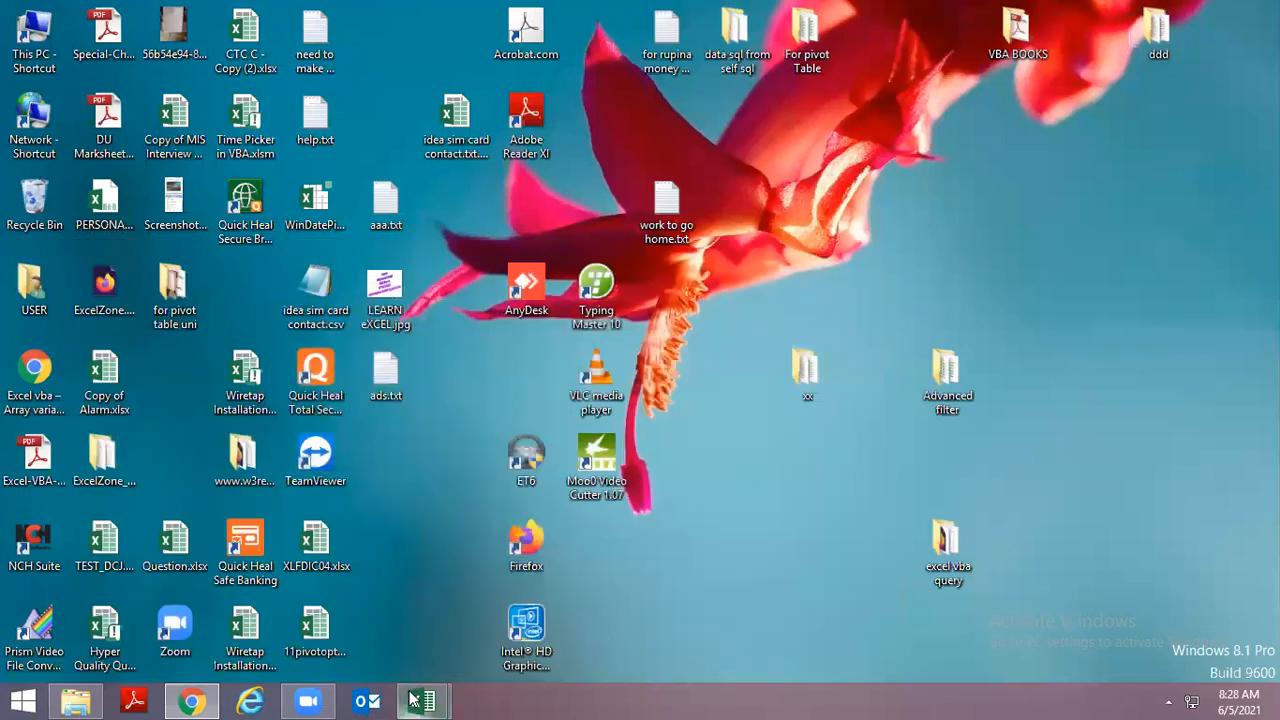
pyautogui.moveTo(413, 700)
pyautogui.click(484, 595)
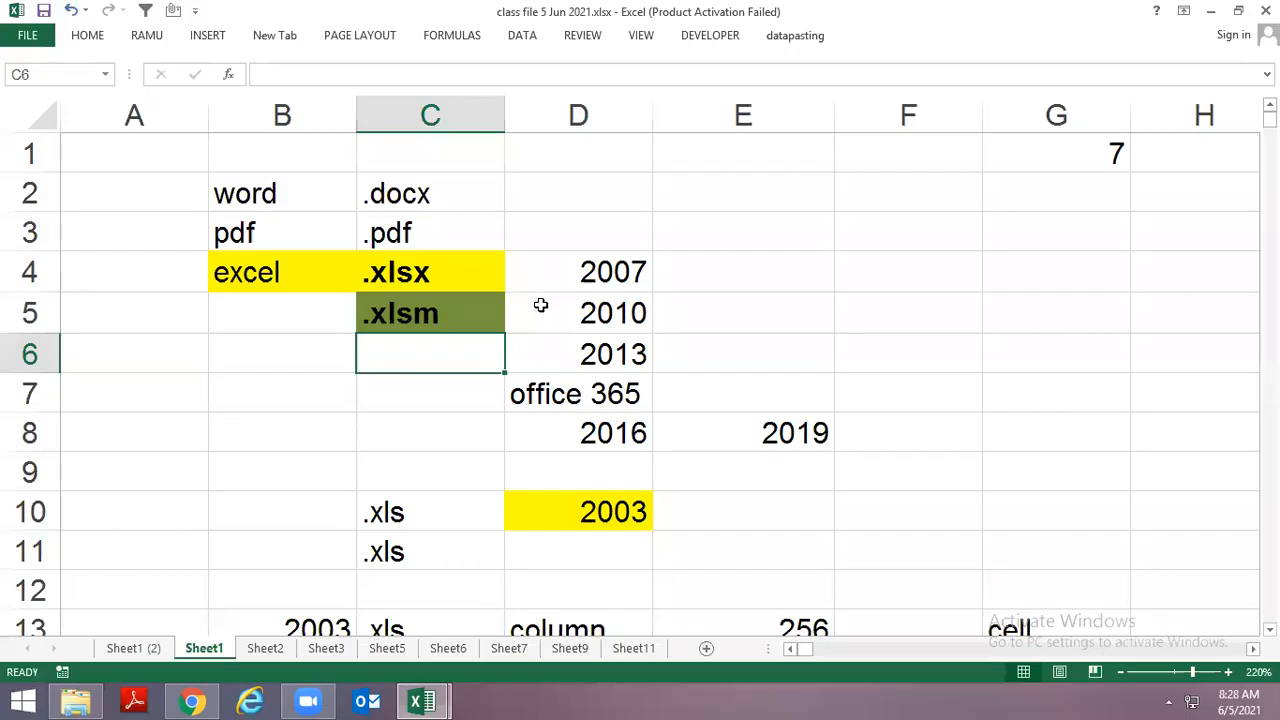
pyautogui.click(360, 424)
pyautogui.click(558, 508)
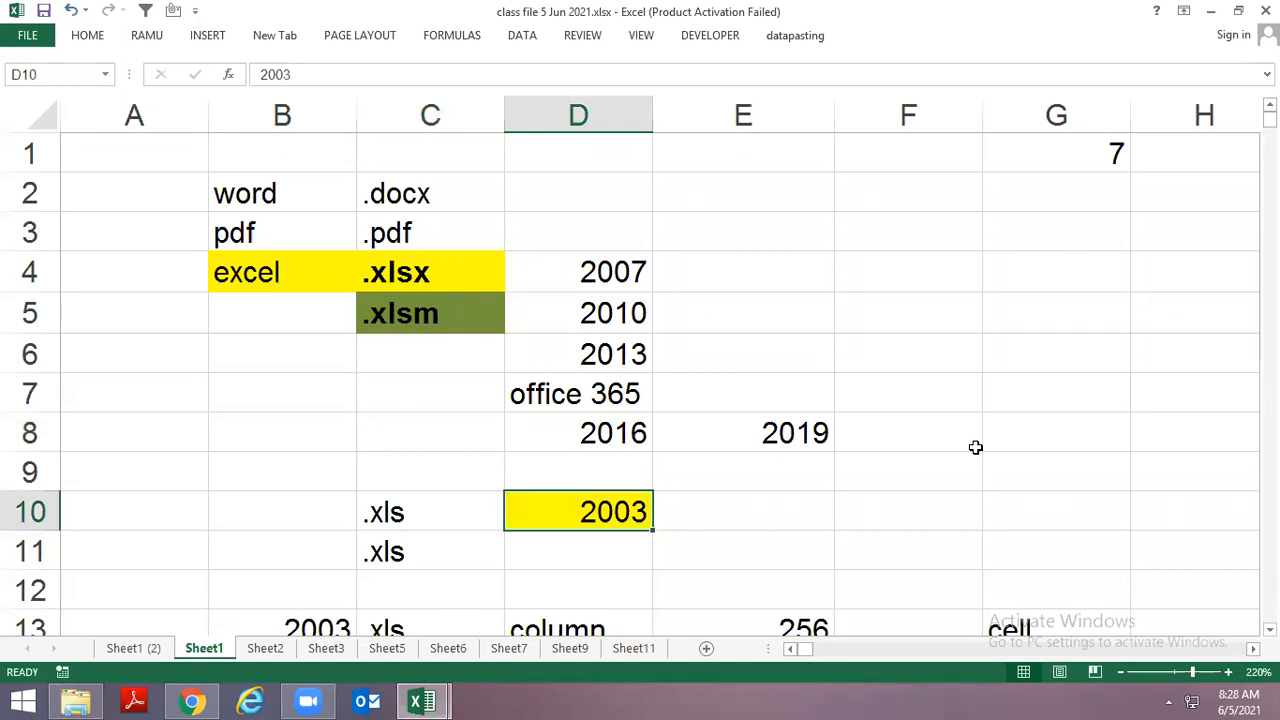
# Go to the tools list on Sheet1 (2) and compare the EXCEL entry in A7 with EXCEL MACRO in A8.
pyautogui.hotkey('ctrl', 'pageup')
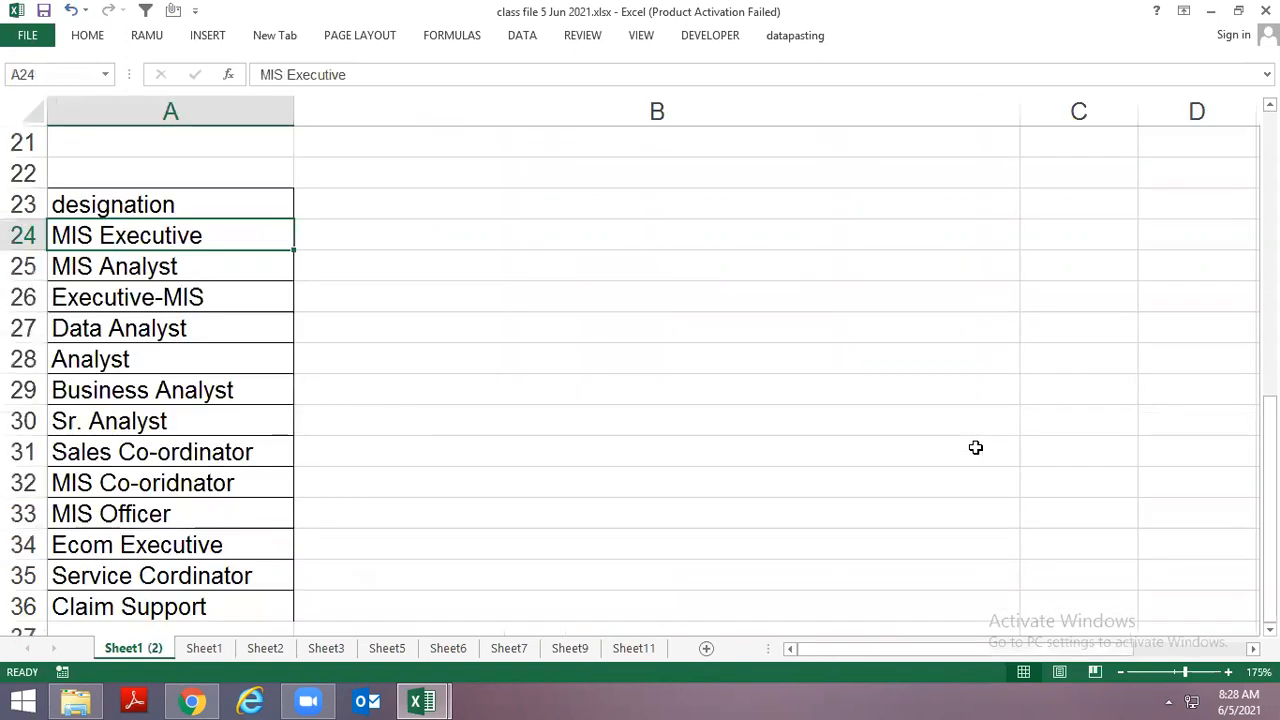
pyautogui.press('pageup')
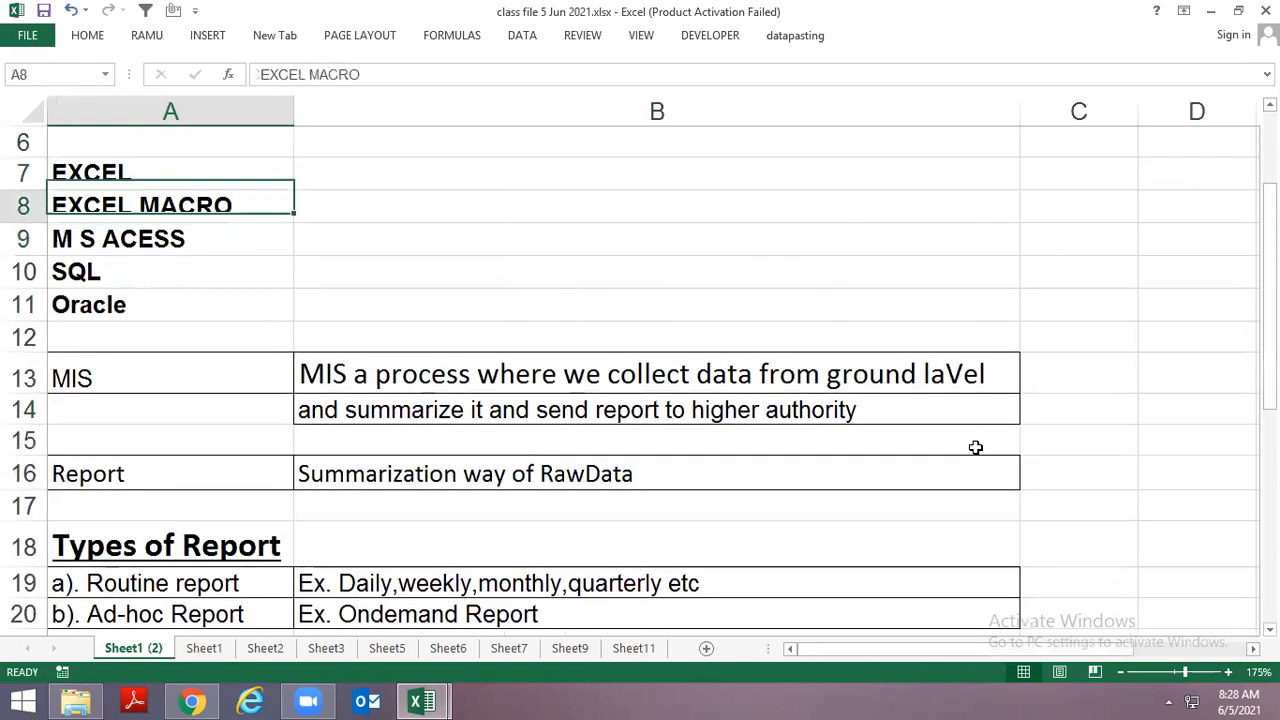
pyautogui.press('Up')
pyautogui.press('Down')
pyautogui.press('Up')
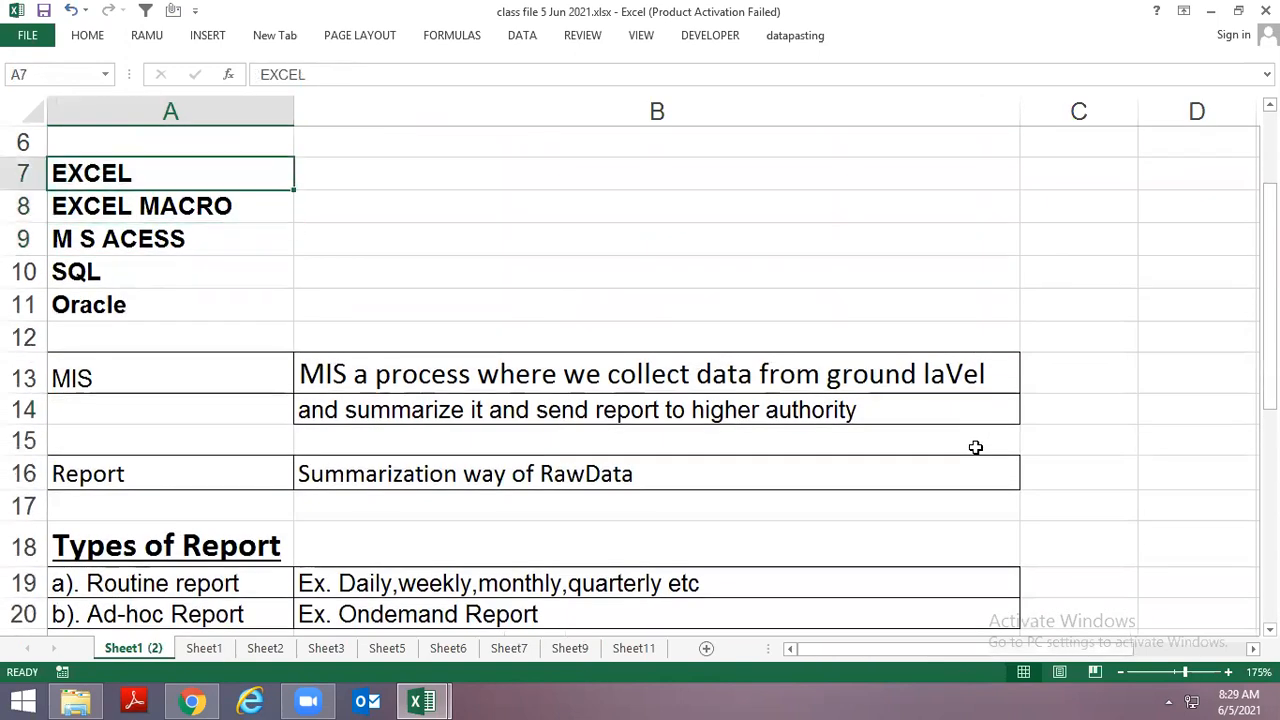
pyautogui.press('Down')
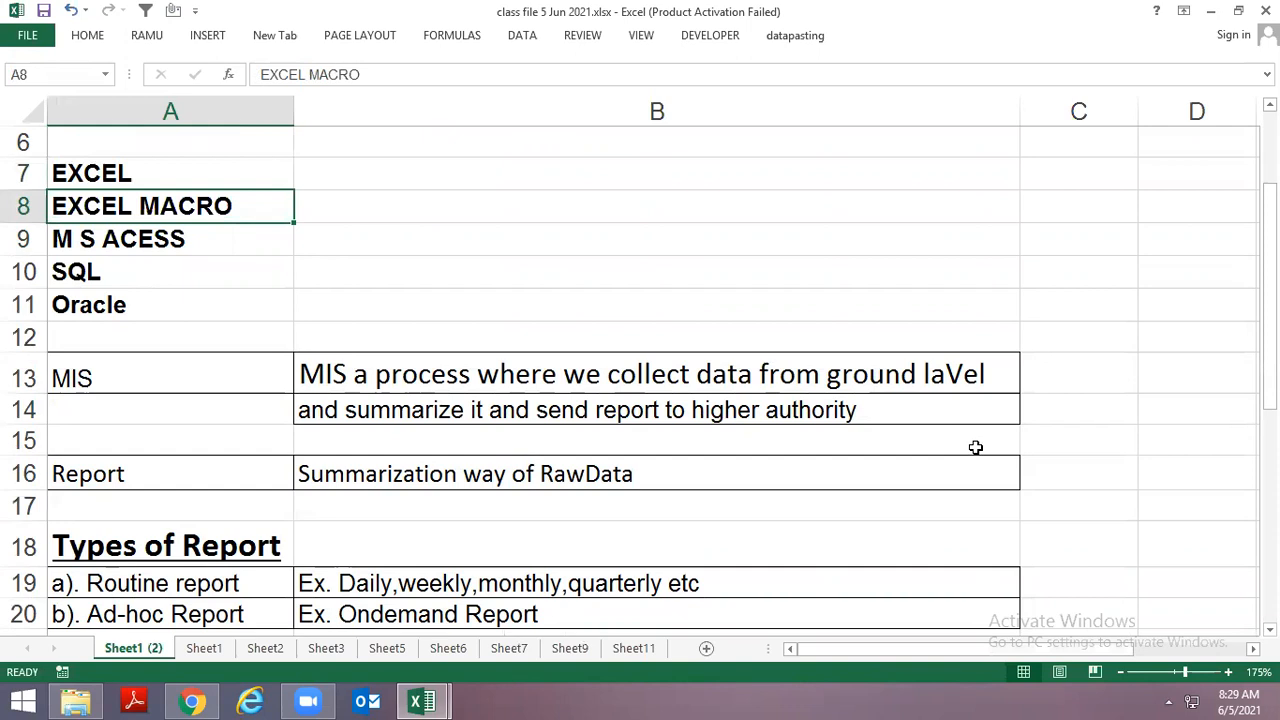
pyautogui.press('Up')
pyautogui.press('Down')
# Return to Sheet1 and examine the .xls extensions in C10:C11 alongside the 2003 version in D10.
pyautogui.hotkey('ctrl', 'pagedown')
pyautogui.press('Up')
pyautogui.press('Down')
pyautogui.press('Left')
pyautogui.press('Right')
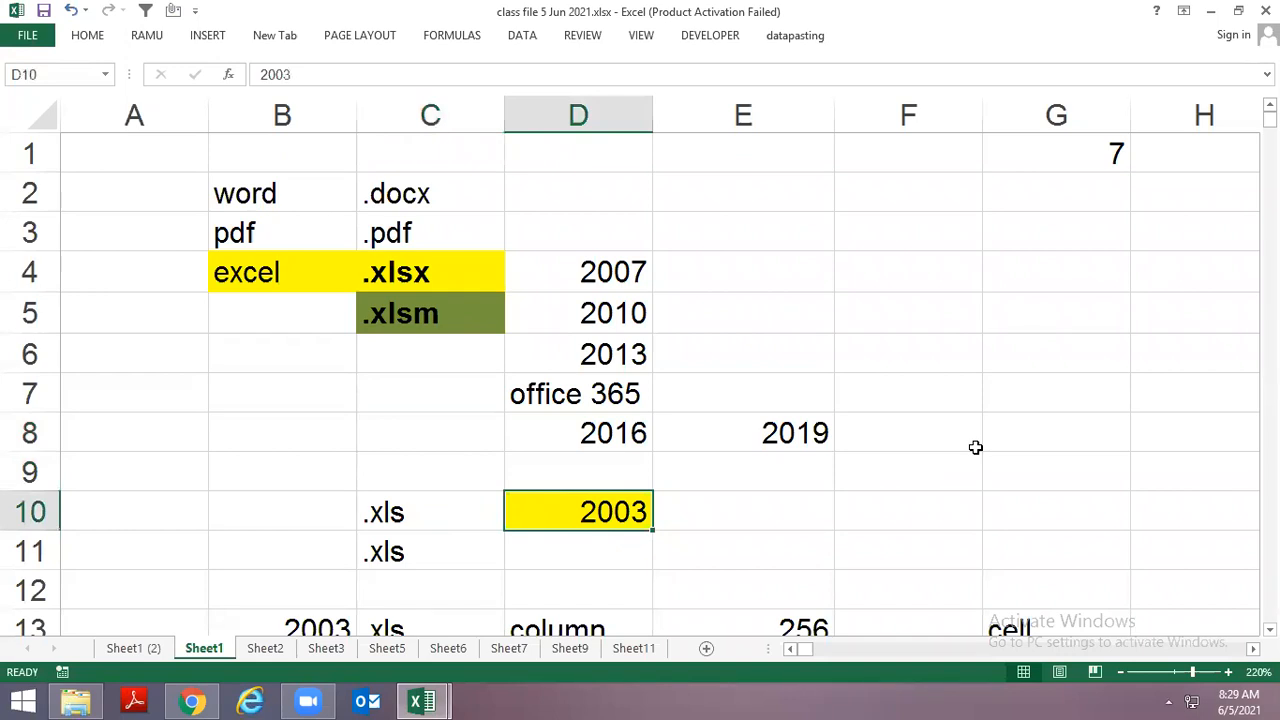
pyautogui.press('Left')
pyautogui.press('Down')
pyautogui.press('Up')
pyautogui.press('Left')
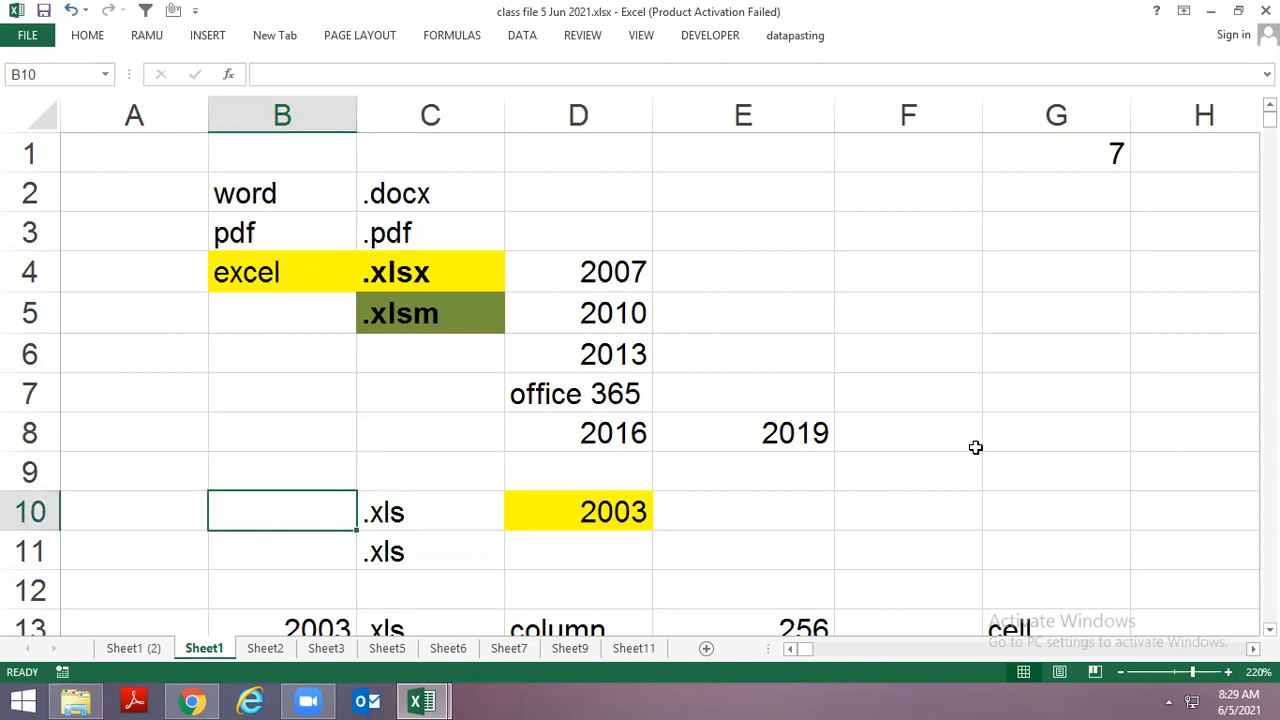
pyautogui.press('Right')
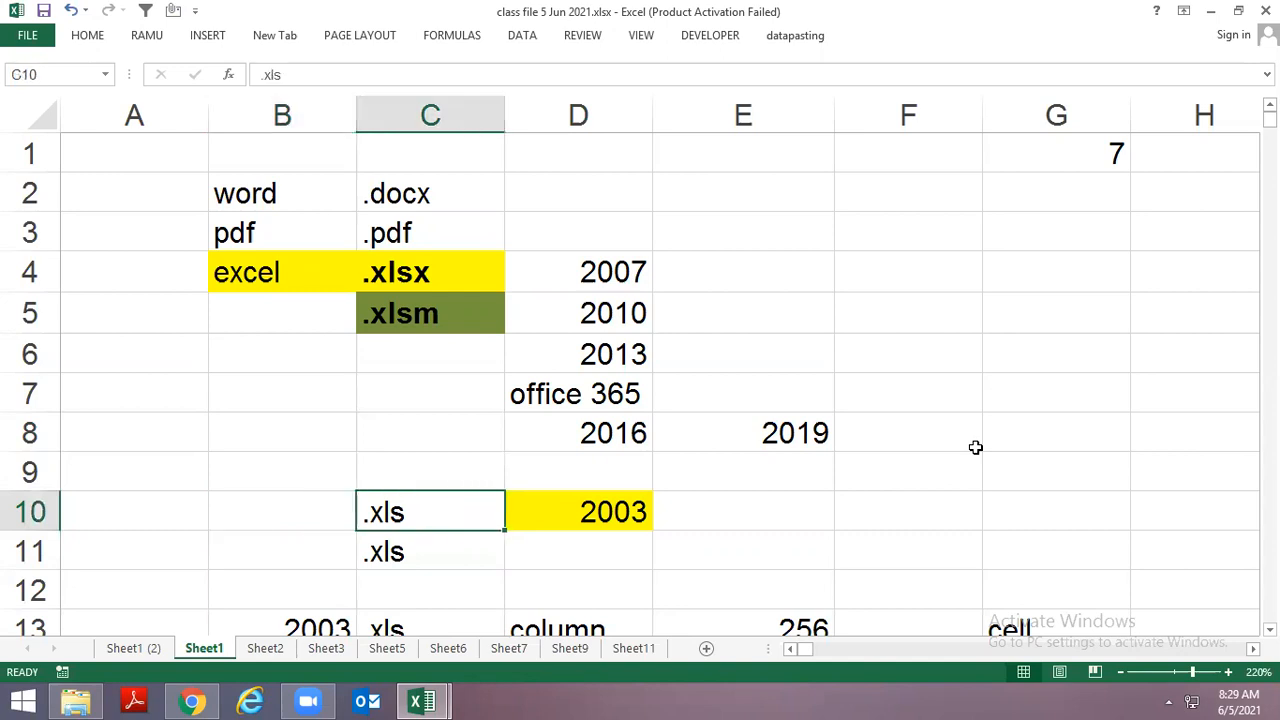
pyautogui.hotkey('shift', 'Down')
pyautogui.press('Up')
pyautogui.press('Down')
pyautogui.press('Up')
# Go through the newer Excel versions from 2007 in D4 to 2016 in D8 and 2019 in E8.
pyautogui.press('Up')
pyautogui.press('Up')
pyautogui.press('Up')
pyautogui.press('Up')
pyautogui.press('Up')
pyautogui.press('Right')
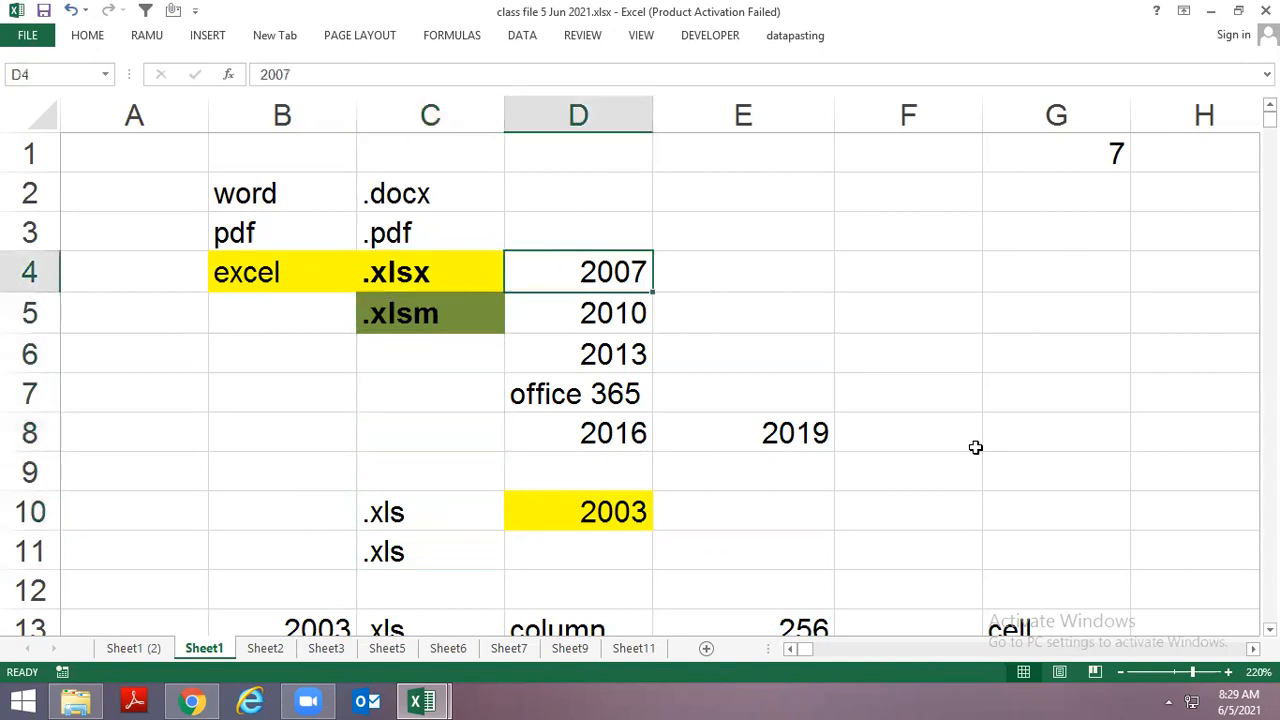
pyautogui.press('Down')
pyautogui.press('Down')
pyautogui.press('Down')
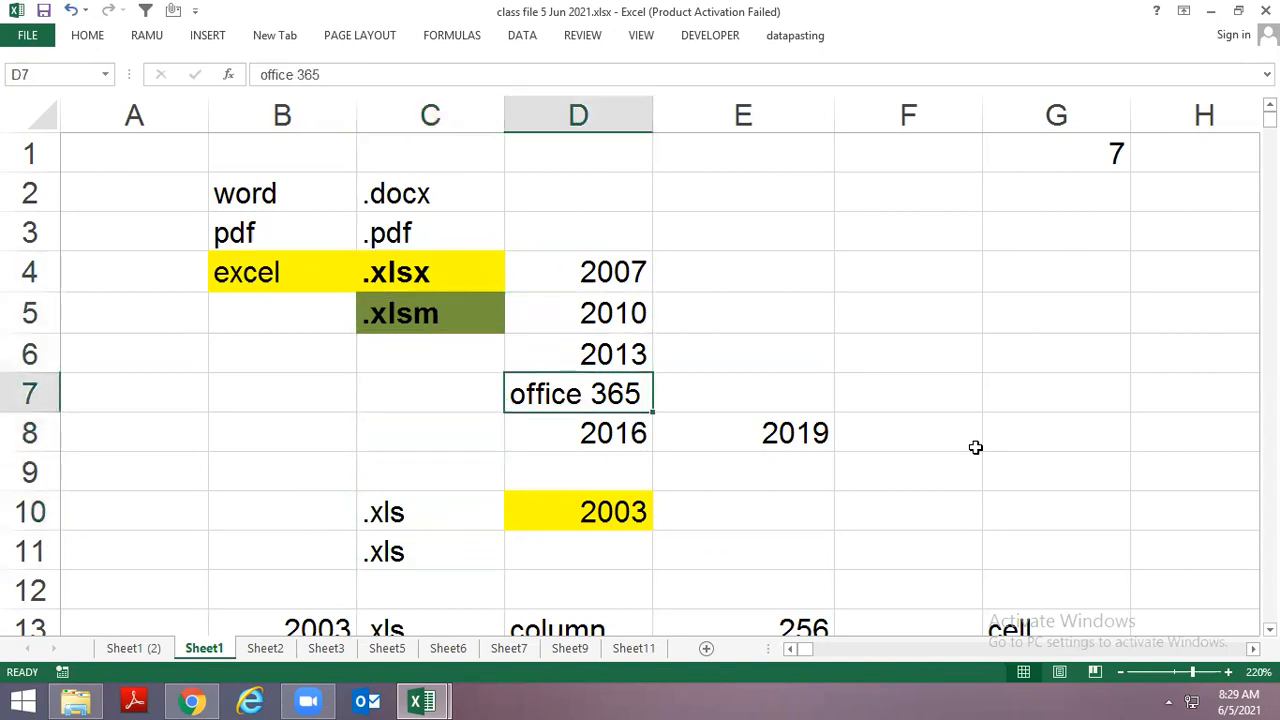
pyautogui.press('Down')
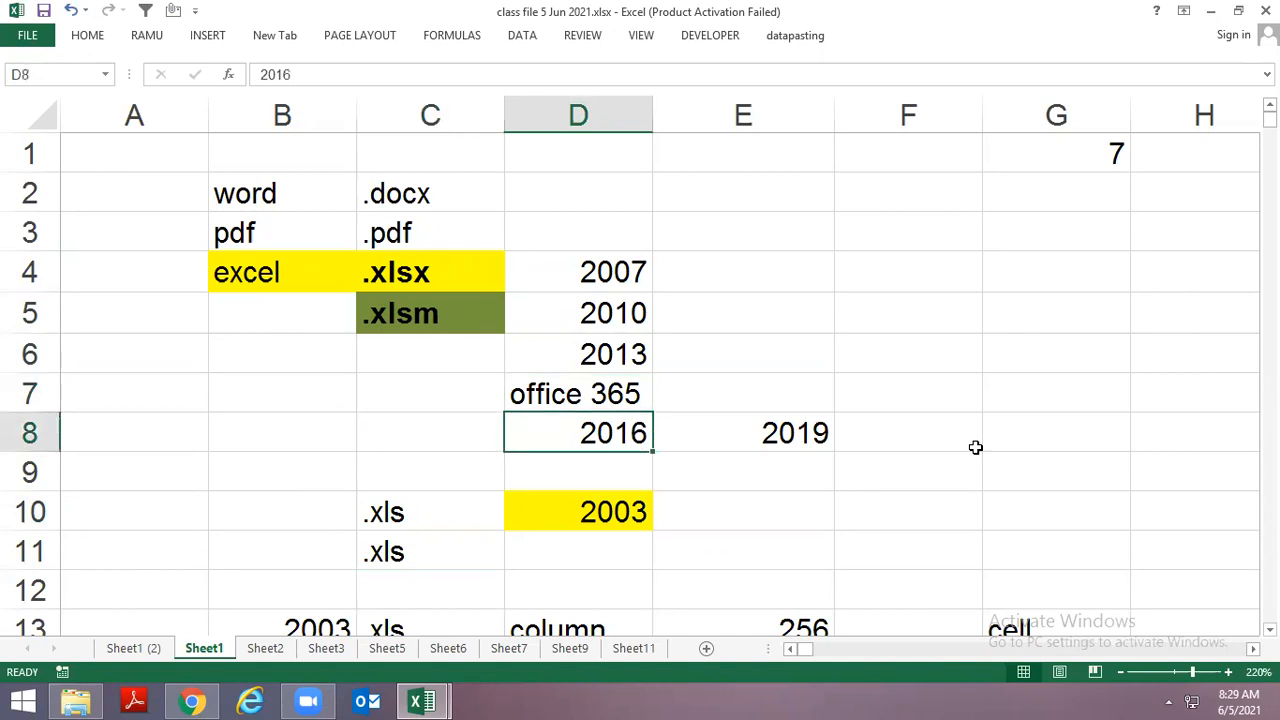
pyautogui.press('Right')
pyautogui.press('Left')
pyautogui.press('Left')
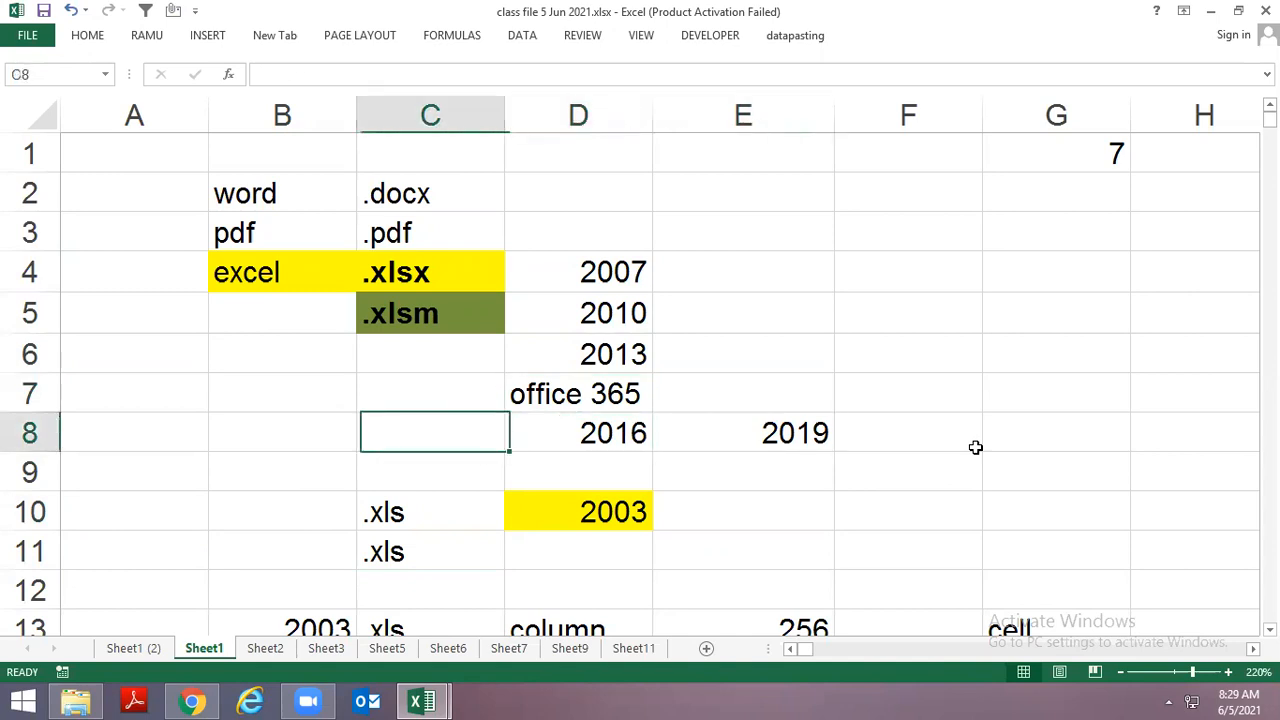
# Go back to the excel entry in row 4 and highlight the .xlsx text inside cell C4.
pyautogui.press('Up')
pyautogui.press('Up')
pyautogui.press('Up')
pyautogui.press('Up')
pyautogui.press('Up')
pyautogui.press('Down')
pyautogui.press('Left')
pyautogui.press('Right')
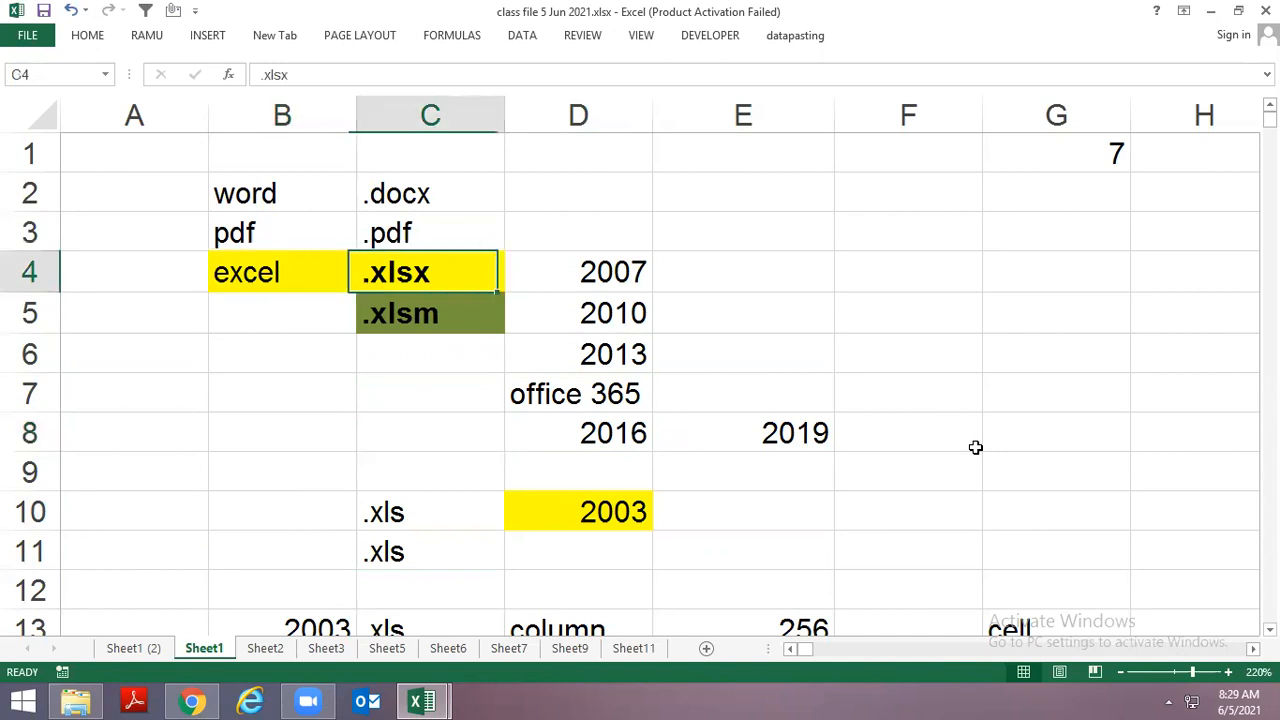
pyautogui.press('F2')
pyautogui.hotkey('shift', 'Left')
pyautogui.hotkey('shift', 'Left')
pyautogui.hotkey('shift', 'Left')
pyautogui.hotkey('shift', 'Left')
pyautogui.hotkey('shift', 'Left')
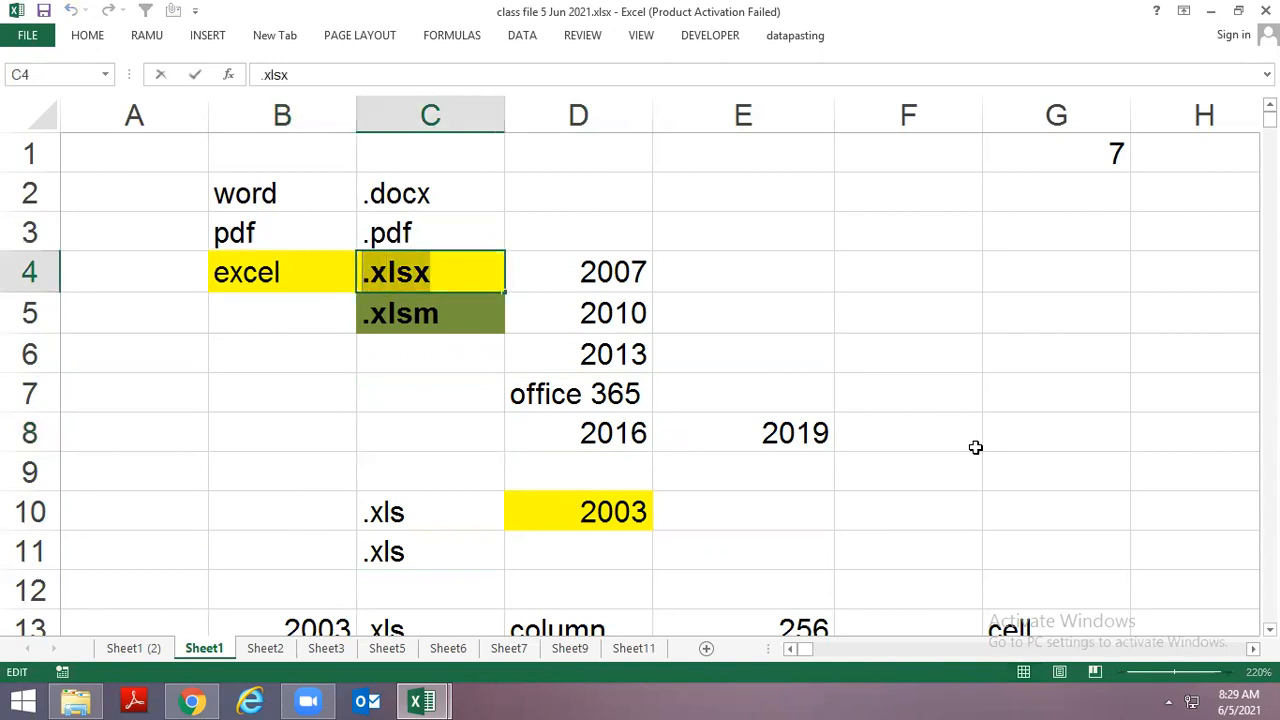
pyautogui.press('Return')
# Highlight the .xlsm text inside cell C5 and leave the cell without editing it.
pyautogui.press('F2')
pyautogui.hotkey('shift', 'Left')
pyautogui.hotkey('shift', 'Left')
pyautogui.hotkey('shift', 'Left')
pyautogui.hotkey('shift', 'Left')
pyautogui.hotkey('shift', 'Left')
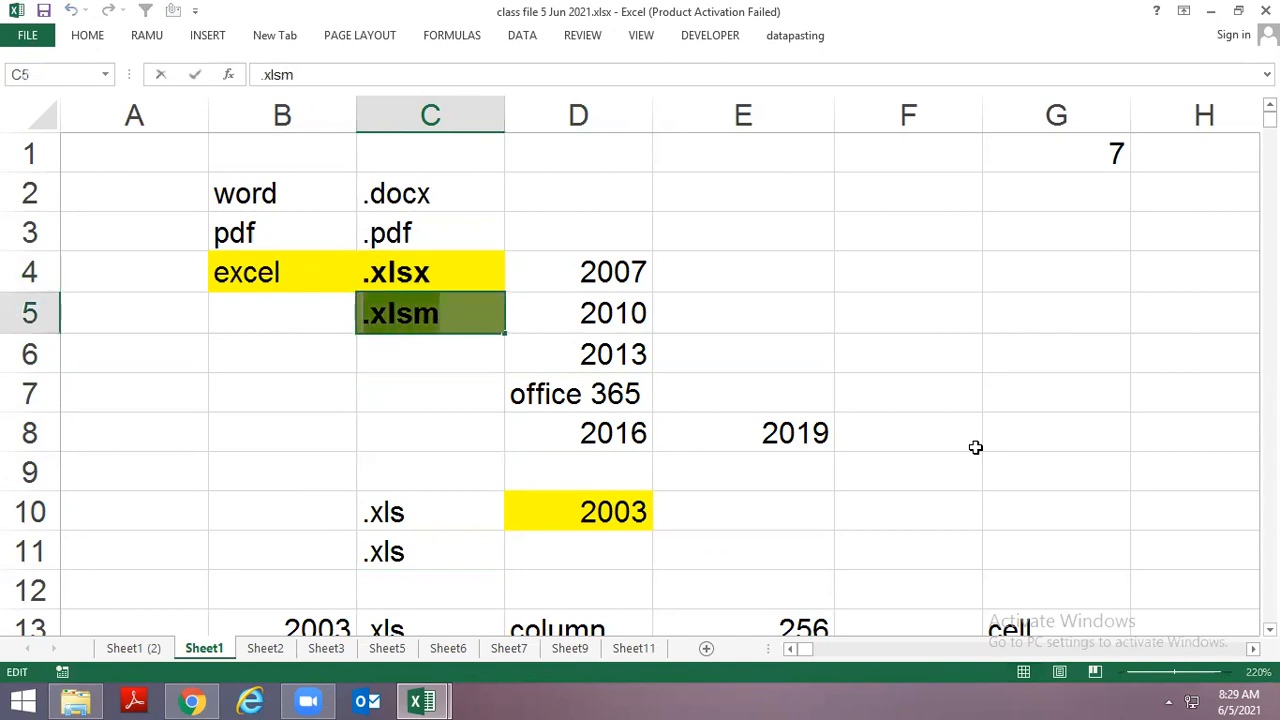
pyautogui.press('Escape')
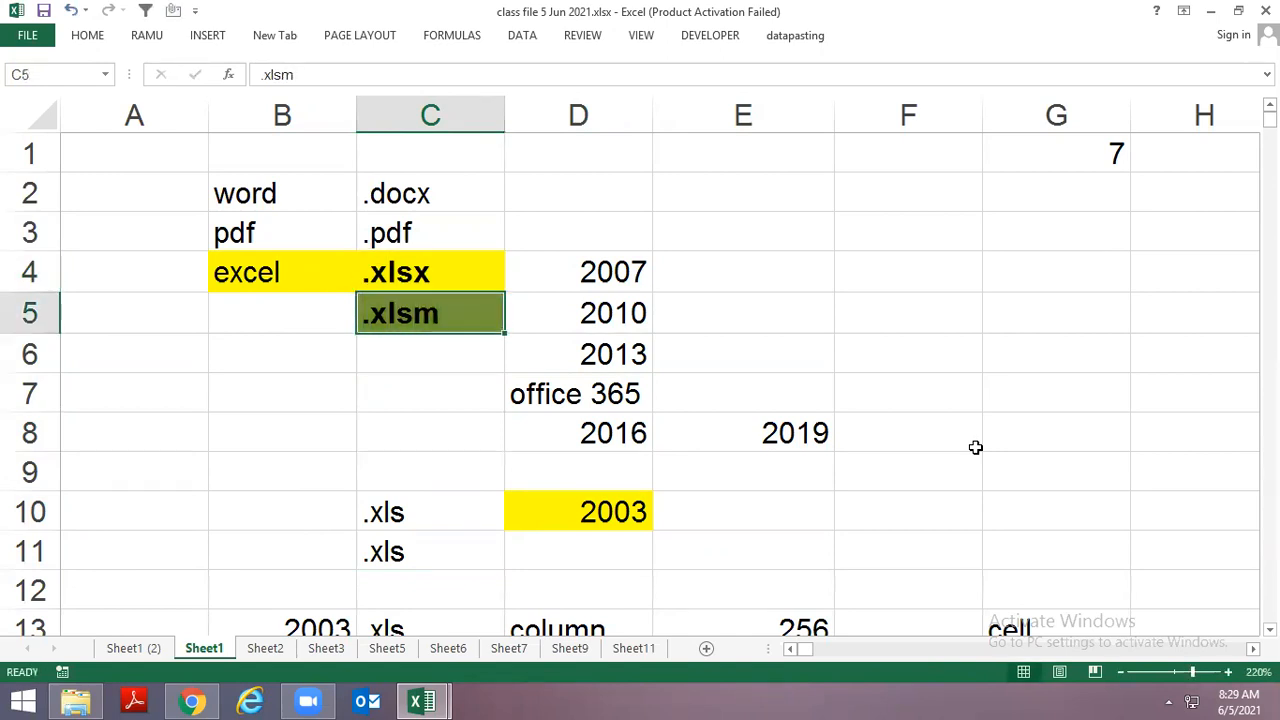
# Compare the .xlsx extension in C4 with the .xlsm extension in C5.
pyautogui.press('Up')
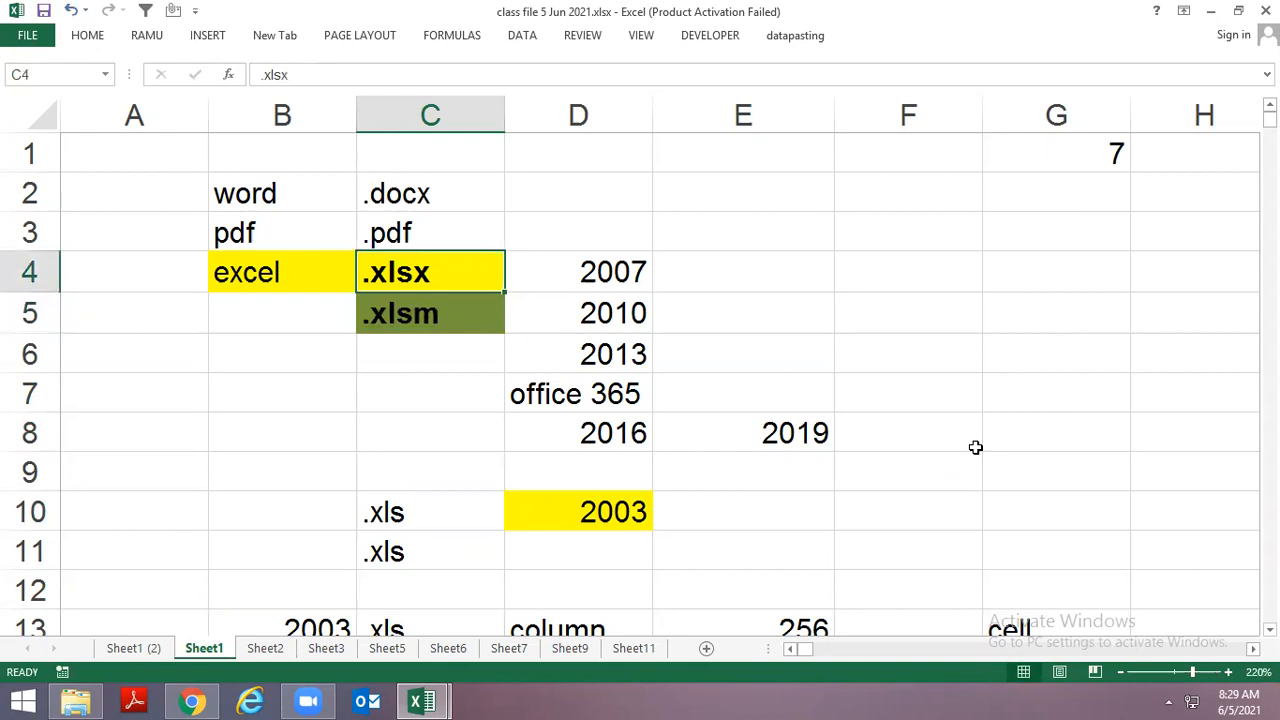
pyautogui.press('Down')
pyautogui.press('Up')
pyautogui.press('Down')
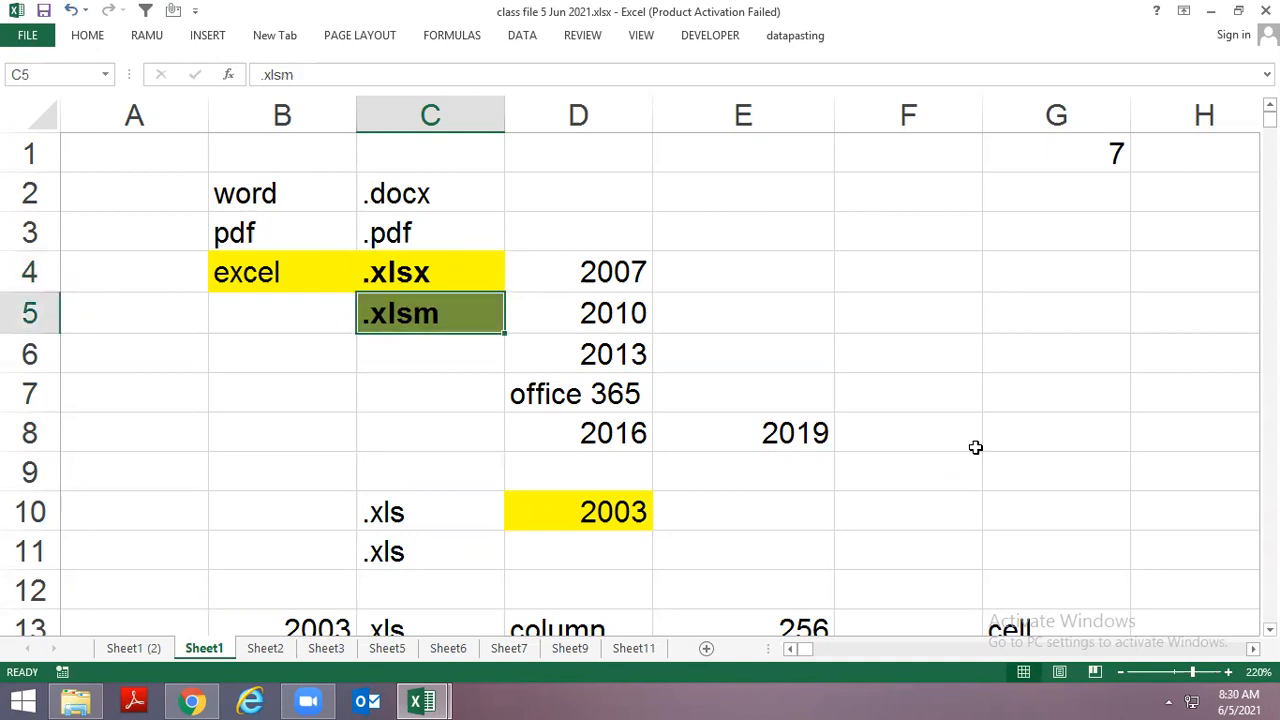
# Examine the column and row limits of the 2003 .xls format in D13:E14.
pyautogui.press('Down')
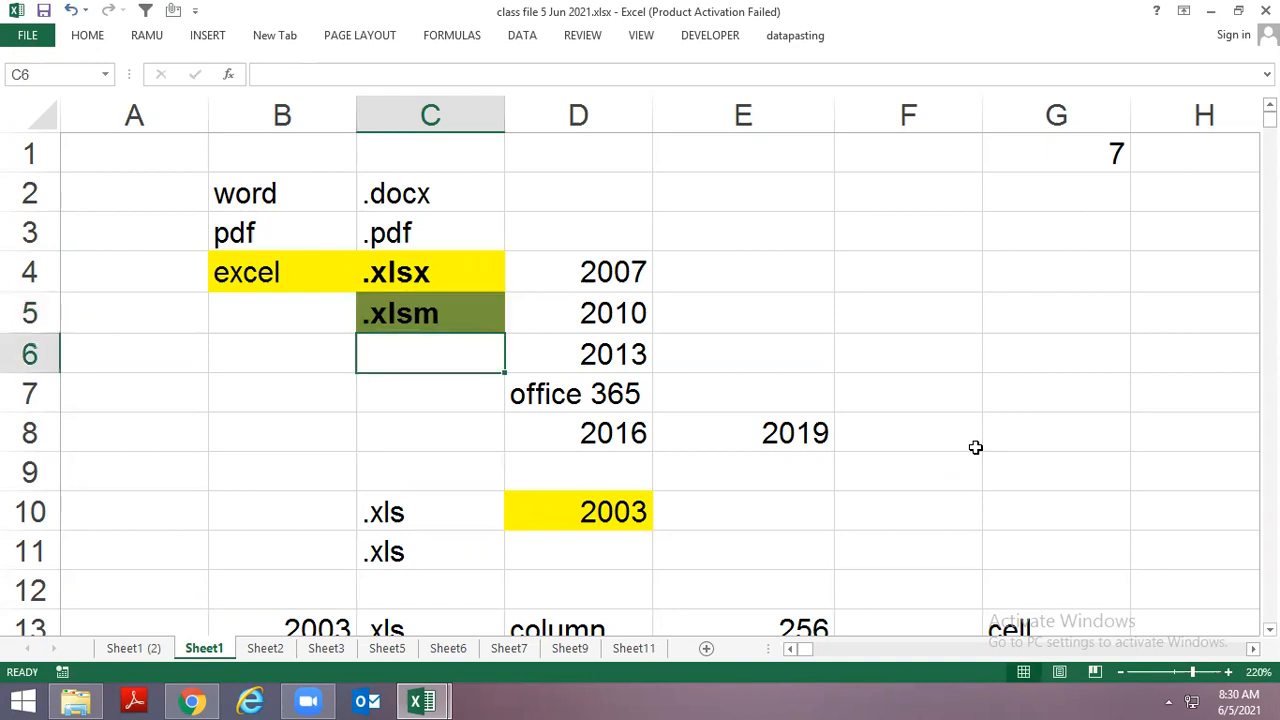
pyautogui.press('Down')
pyautogui.press('Down')
pyautogui.press('Down')
pyautogui.press('Down')
pyautogui.press('Down')
pyautogui.press('Down')
pyautogui.press('Down')
pyautogui.press('Down')
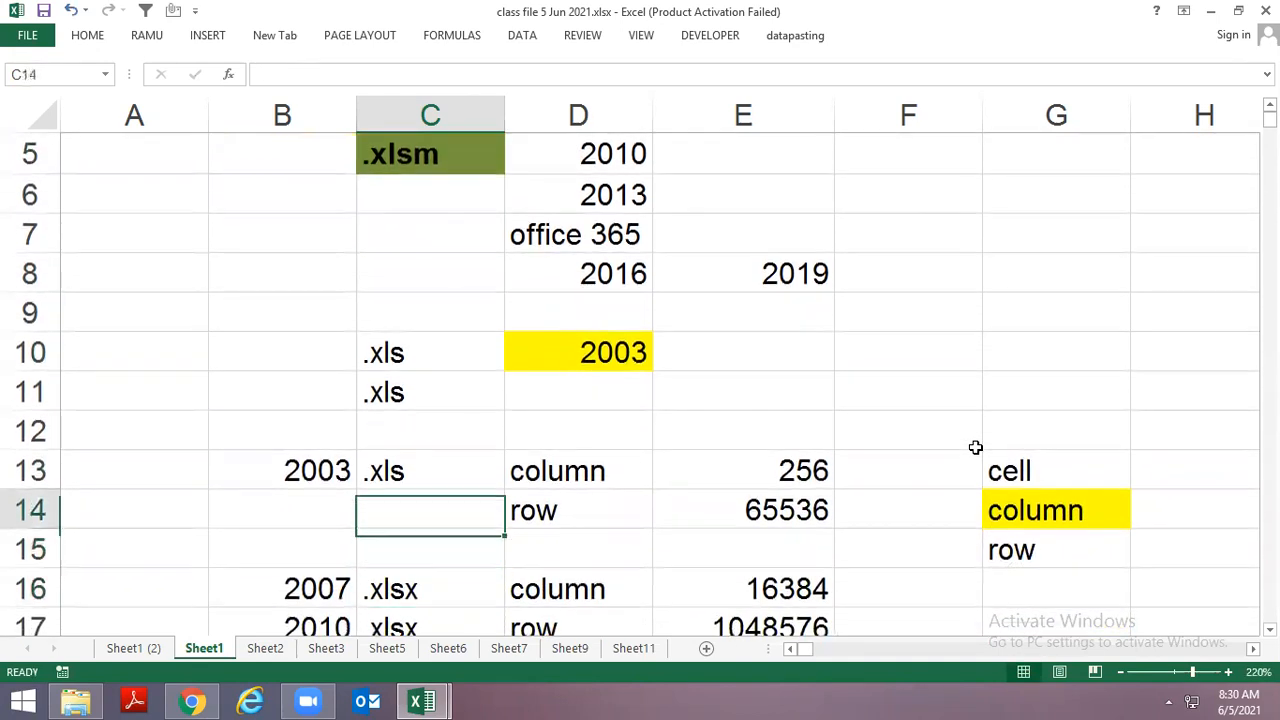
pyautogui.press('Up')
pyautogui.press('Left')
pyautogui.press('Right')
pyautogui.press('Right')
pyautogui.press('Right')
pyautogui.press('Left')
pyautogui.press('Right')
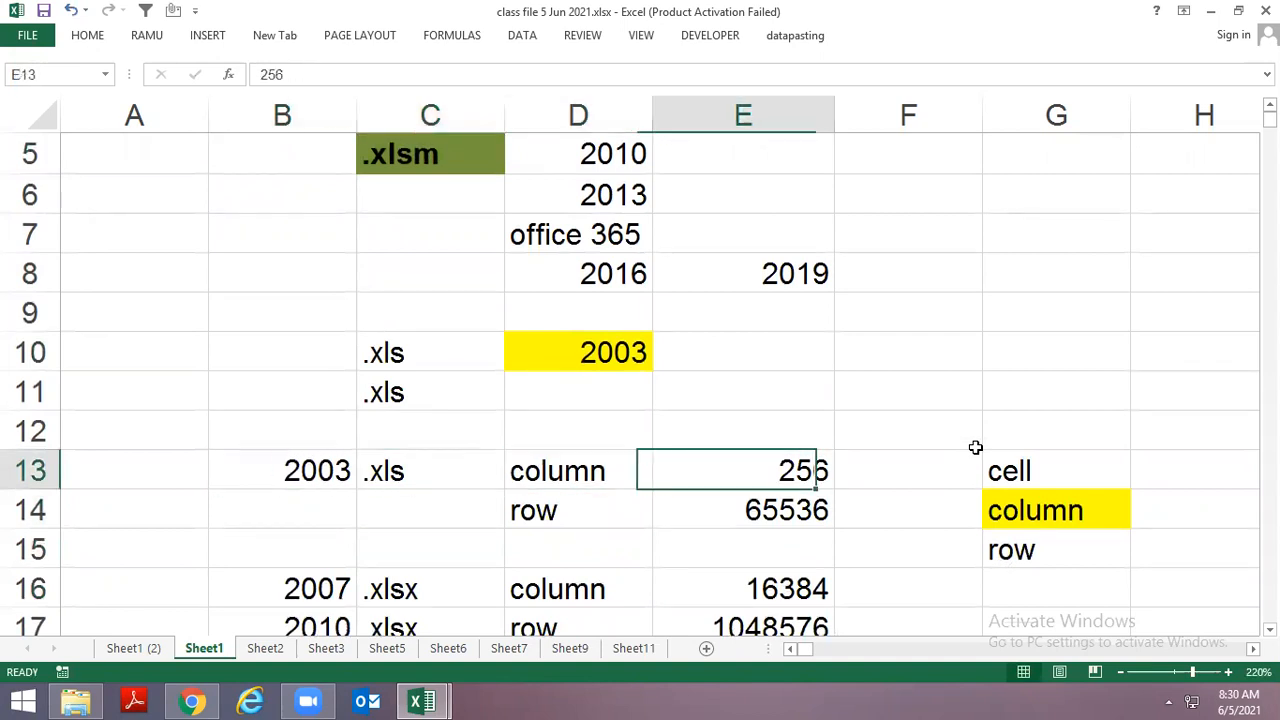
pyautogui.press('Left')
pyautogui.press('Down')
pyautogui.press('Right')
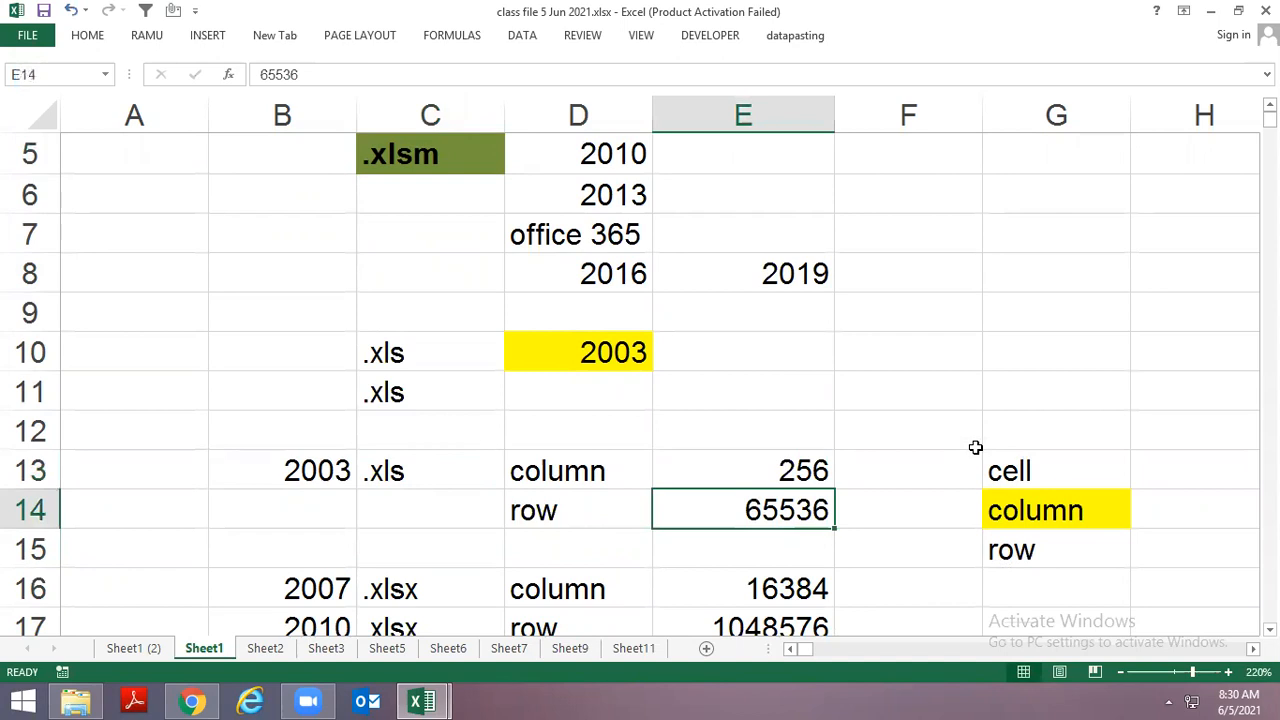
# Select the whole of column E and then the whole of row 10 to show a column and a row.
pyautogui.press('Up')
pyautogui.press('Up')
pyautogui.press('Up')
pyautogui.press('Up')
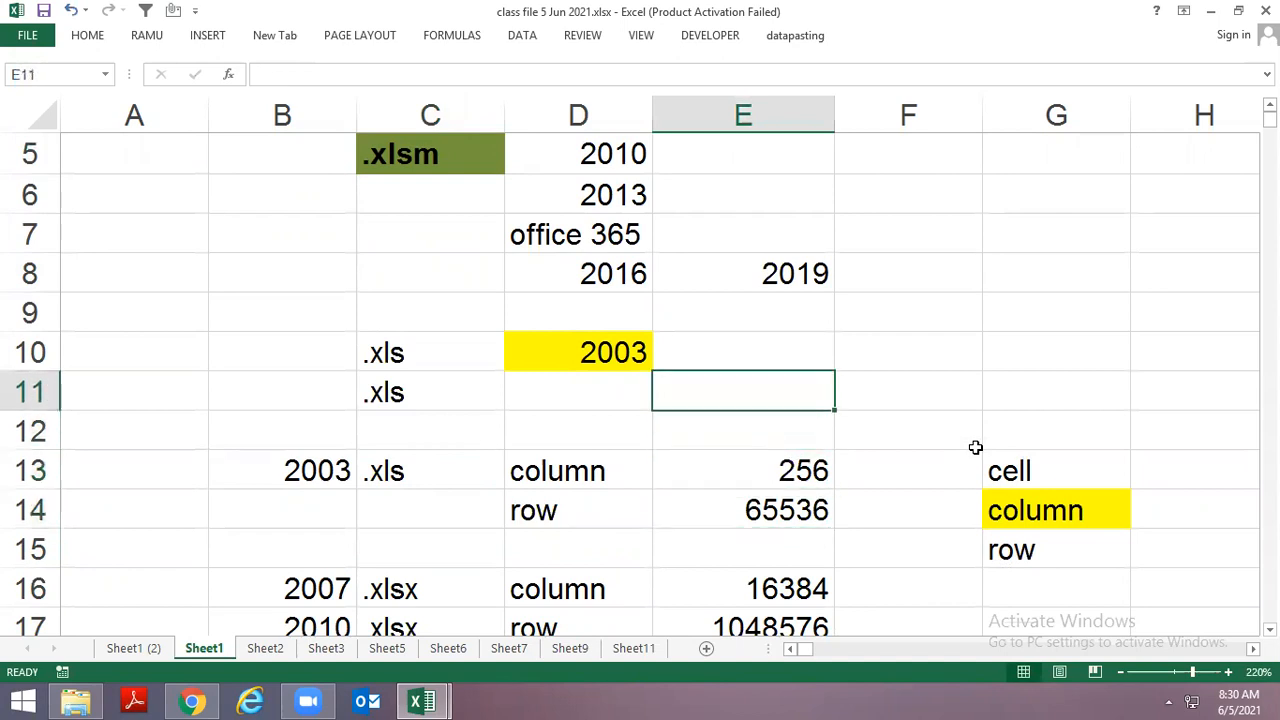
pyautogui.hotkey('ctrl', 'space')
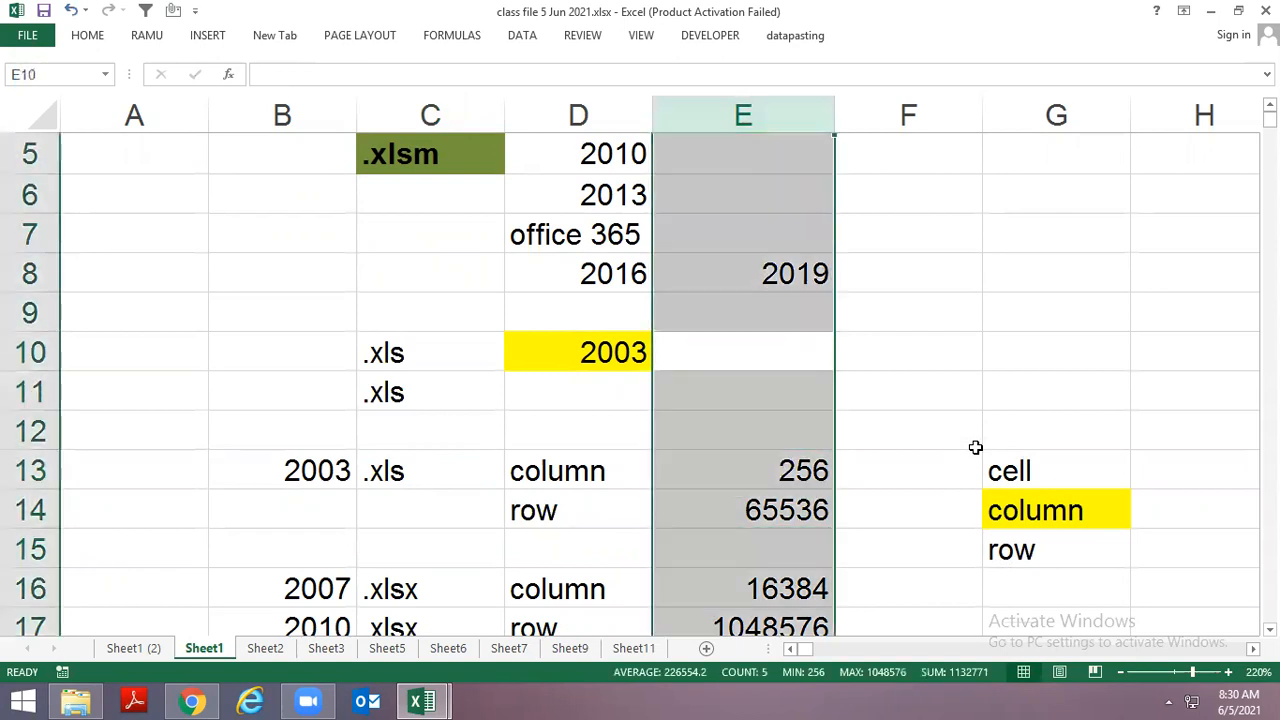
pyautogui.press('Up')
pyautogui.press('Down')
pyautogui.hotkey('shift', 'space')
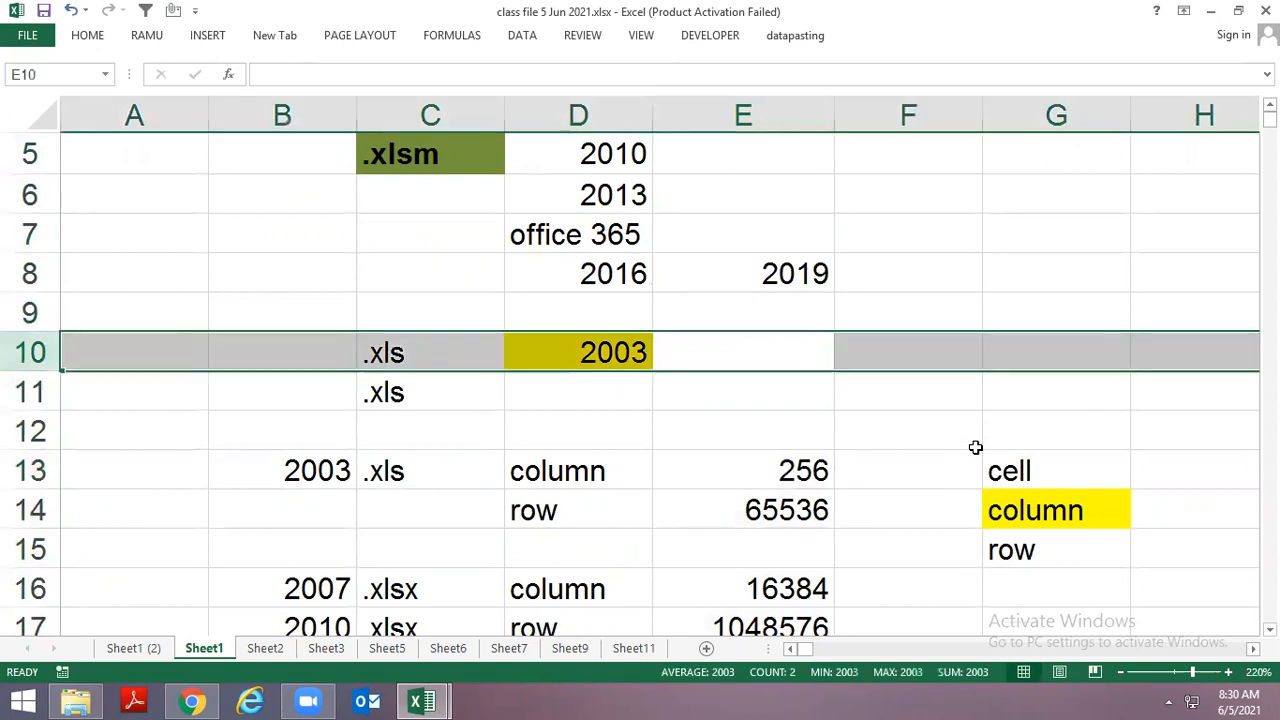
pyautogui.press('Right')
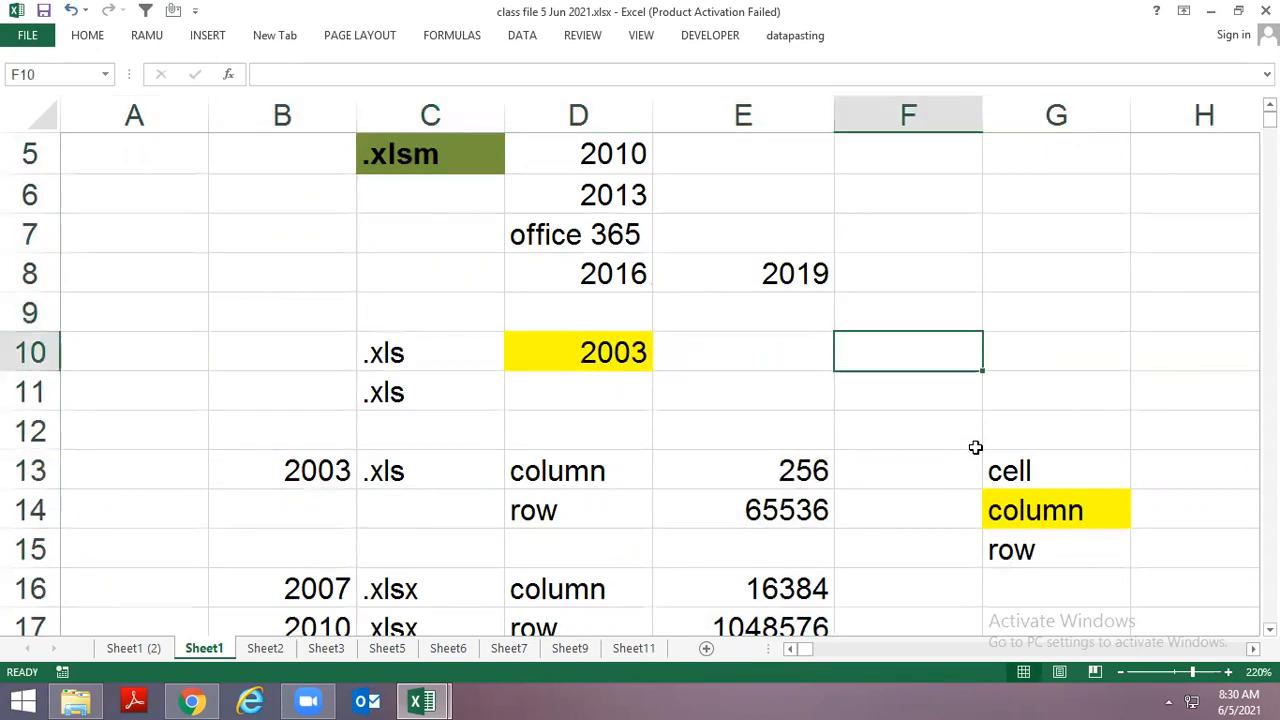
pyautogui.press('Right')
pyautogui.press('Down')
pyautogui.press('Down')
pyautogui.press('Down')
pyautogui.press('Up')
pyautogui.press('Up')
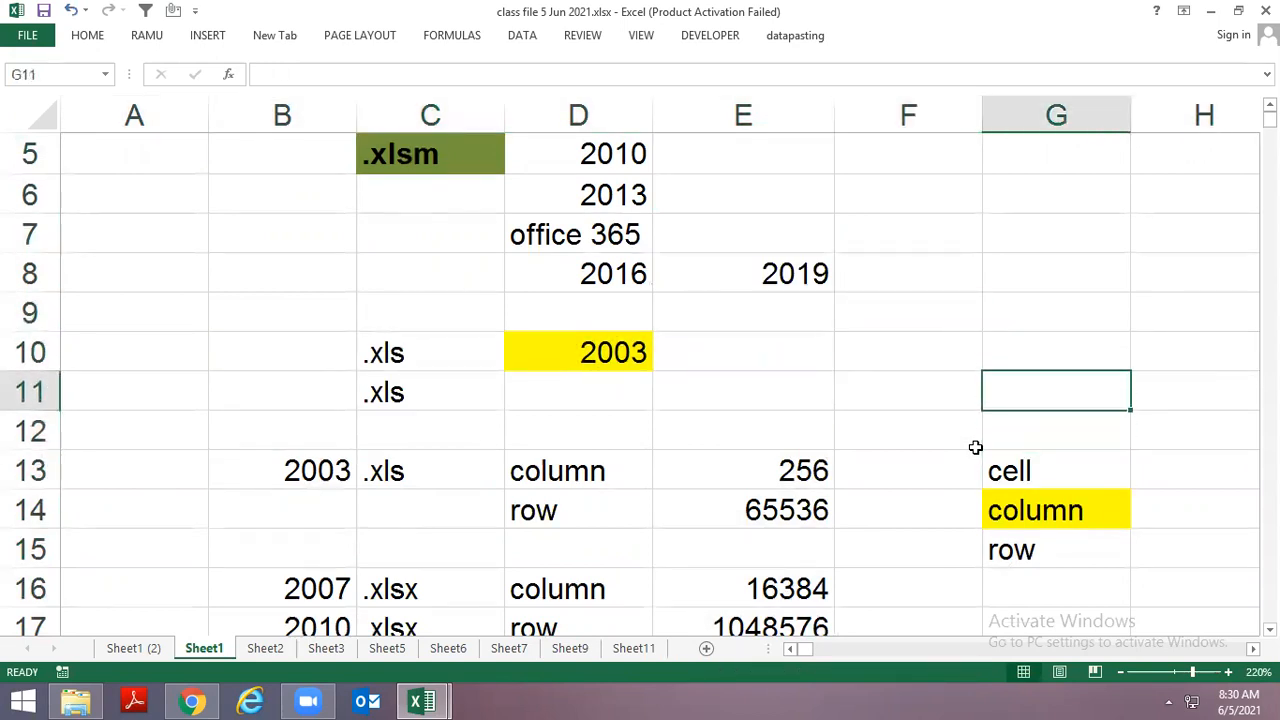
pyautogui.press('Up')
pyautogui.press('Left')
pyautogui.press('Down')
pyautogui.press('Right')
pyautogui.press('Up')
pyautogui.press('Up')
pyautogui.press('Up')
pyautogui.press('Up')
pyautogui.press('Up')
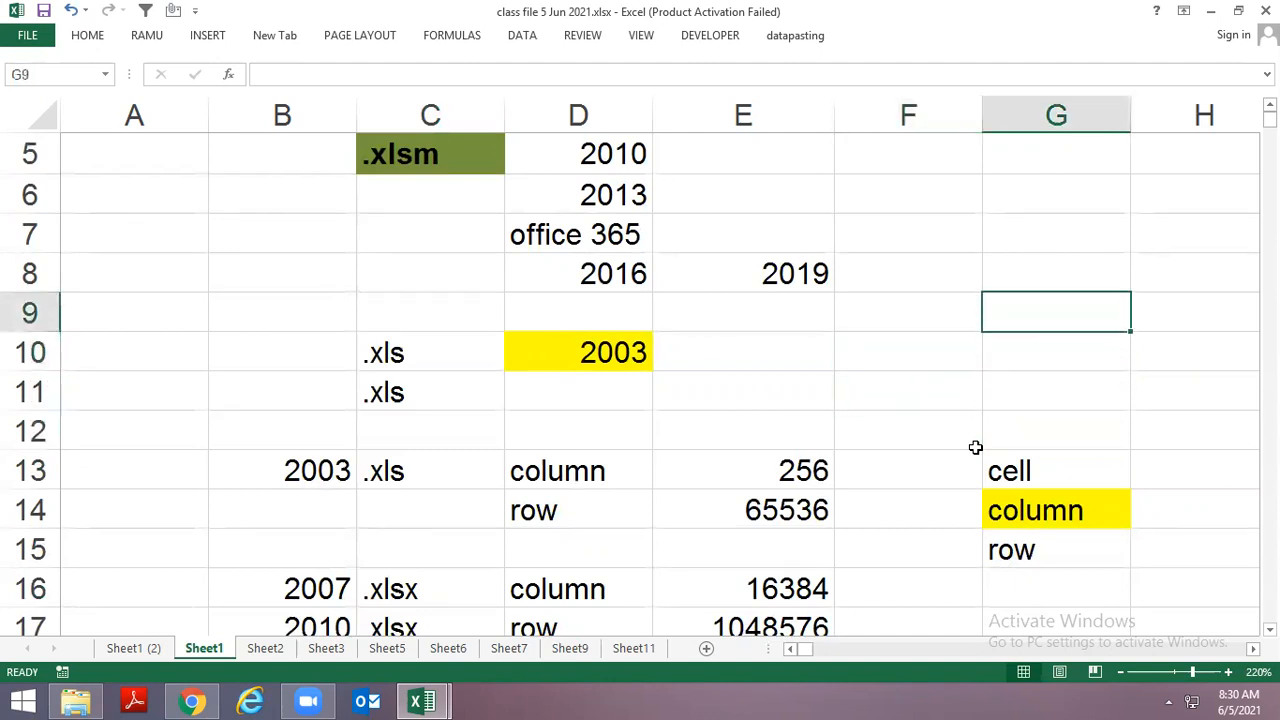
pyautogui.press('Left')
pyautogui.press('Down')
pyautogui.press('Right')
pyautogui.press('Right')
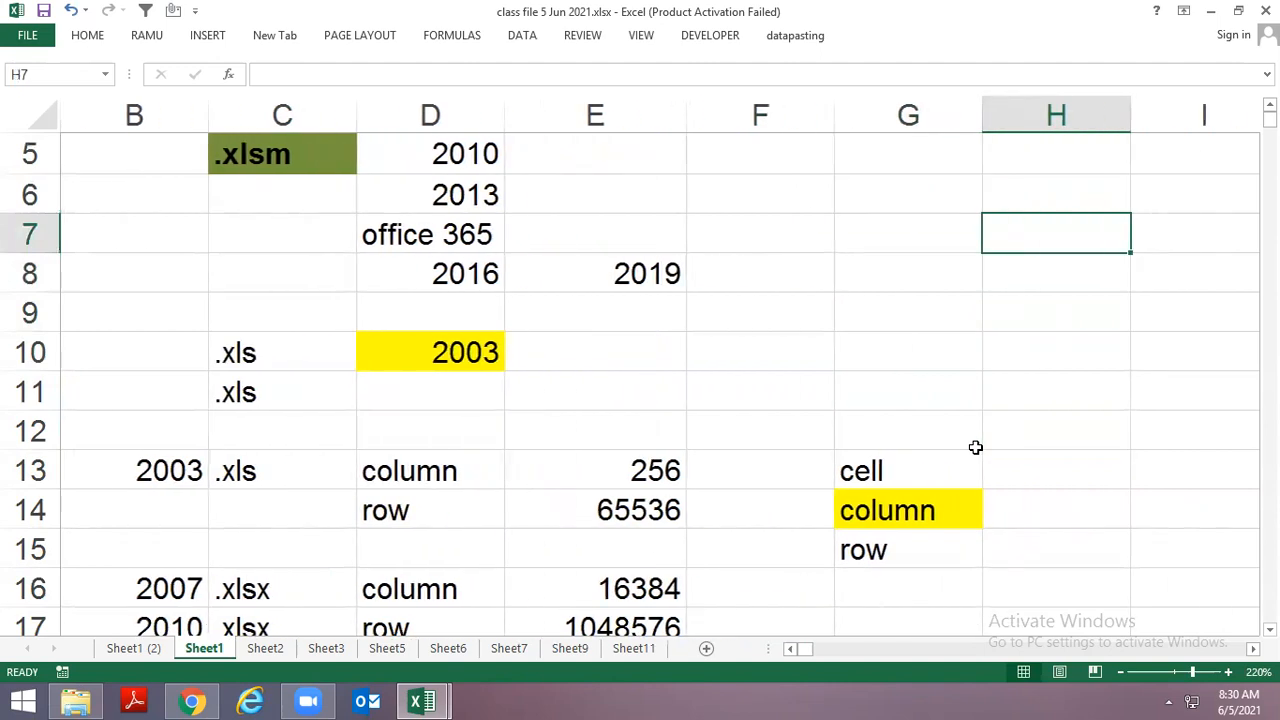
# Return to the 2003 limits in row 13 and review the column count in E13 and the .xls extension in C13.
pyautogui.press('Left')
pyautogui.press('Left')
pyautogui.press('Left')
pyautogui.press('Down')
pyautogui.press('Down')
pyautogui.press('Down')
pyautogui.press('Down')
pyautogui.press('Down')
pyautogui.press('Down')
pyautogui.press('Down')
pyautogui.press('Down')
pyautogui.press('Up')
pyautogui.press('Up')
pyautogui.press('Left')
pyautogui.press('Left')
# Examine the .xlsx versions from 2007 to 2016 in B16:C19, ending on cell B19.
pyautogui.press('Down')
pyautogui.press('Down')
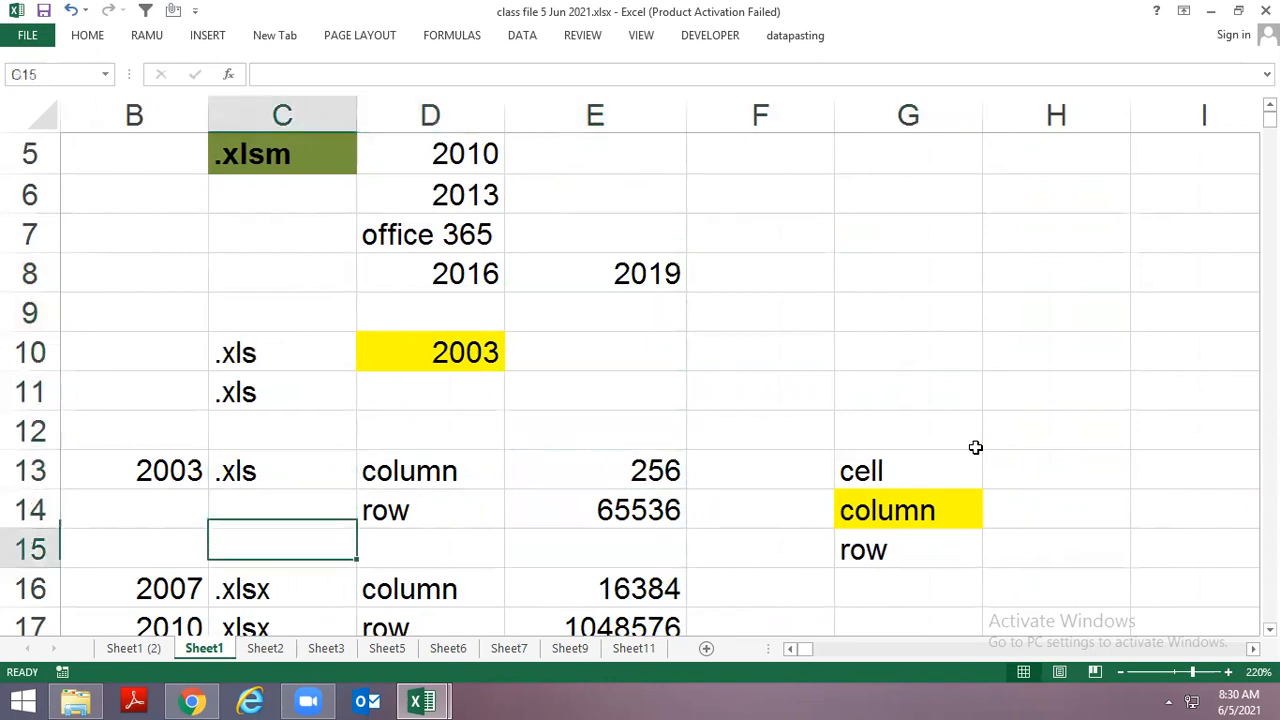
pyautogui.press('Down')
pyautogui.press('Down')
pyautogui.press('Down')
pyautogui.press('Left')
pyautogui.press('Up')
pyautogui.press('Up')
pyautogui.press('Down')
pyautogui.press('Down')
pyautogui.press('Down')
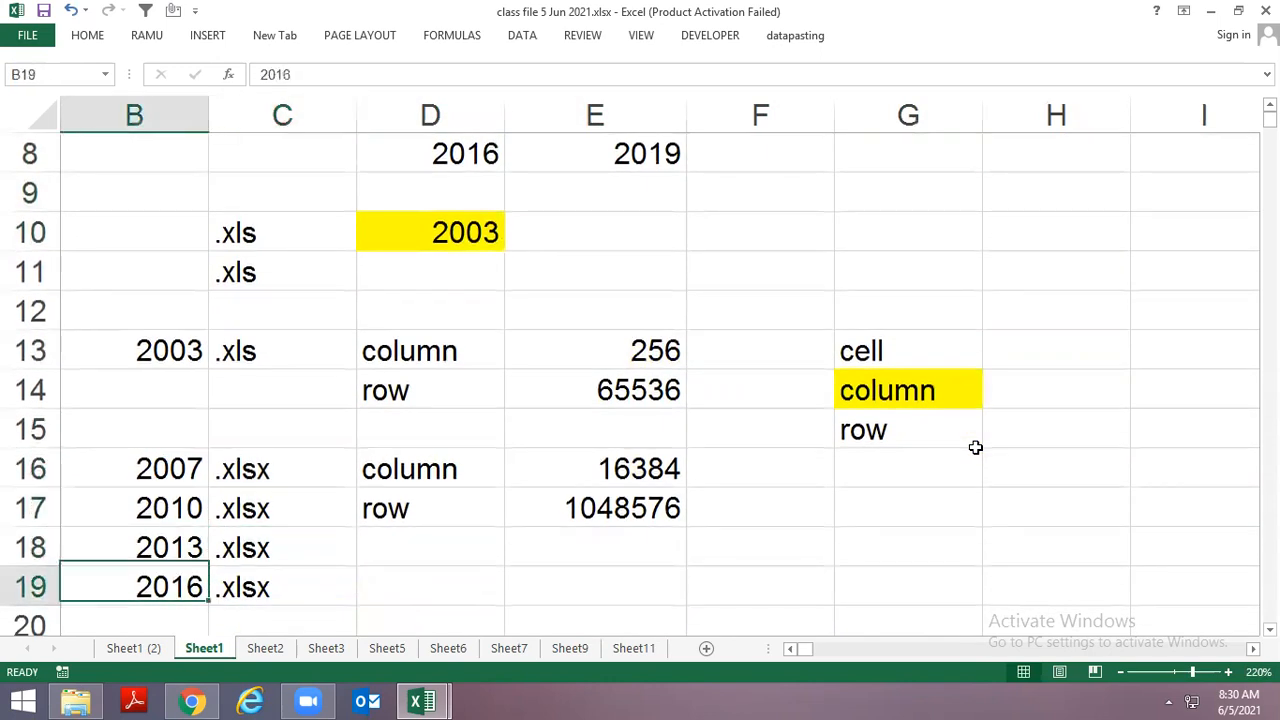
# Examine the column and row limits of the .xlsx versions in D16:E17.
pyautogui.press('Down')
pyautogui.press('Up')
pyautogui.press('Up')
pyautogui.press('Up')
pyautogui.press('Up')
pyautogui.press('Right')
pyautogui.press('Right')
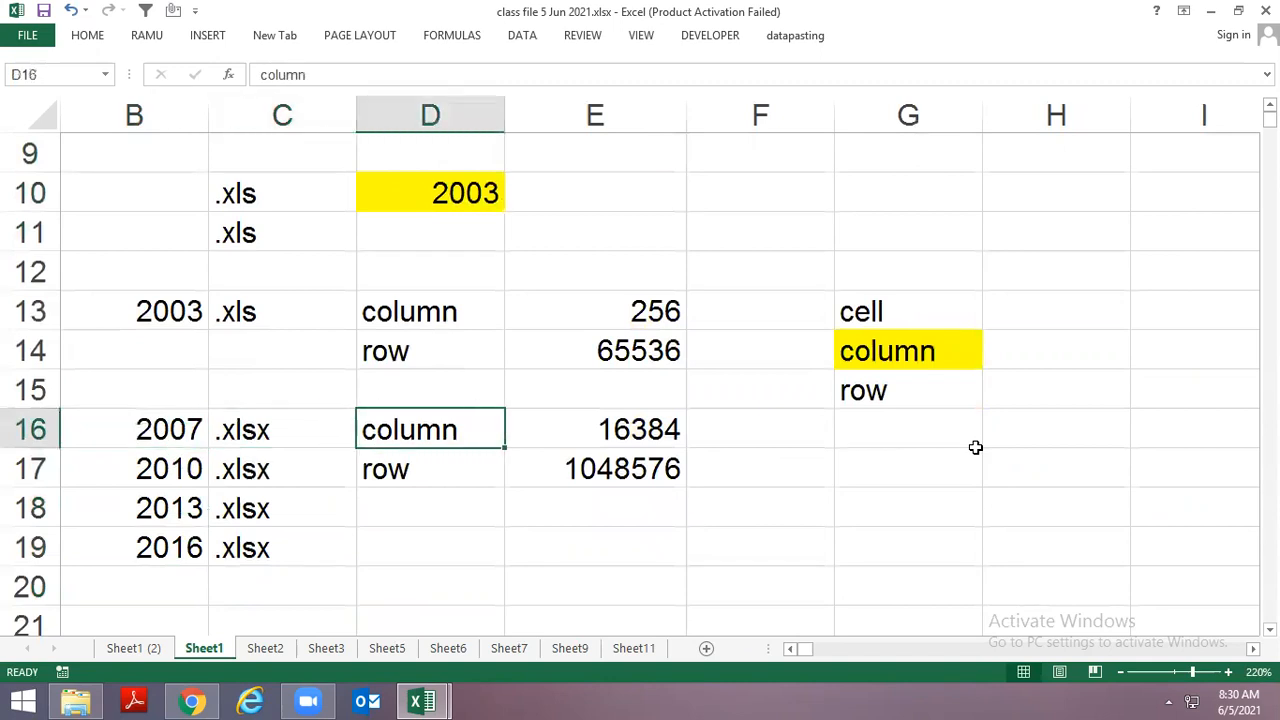
pyautogui.press('Right')
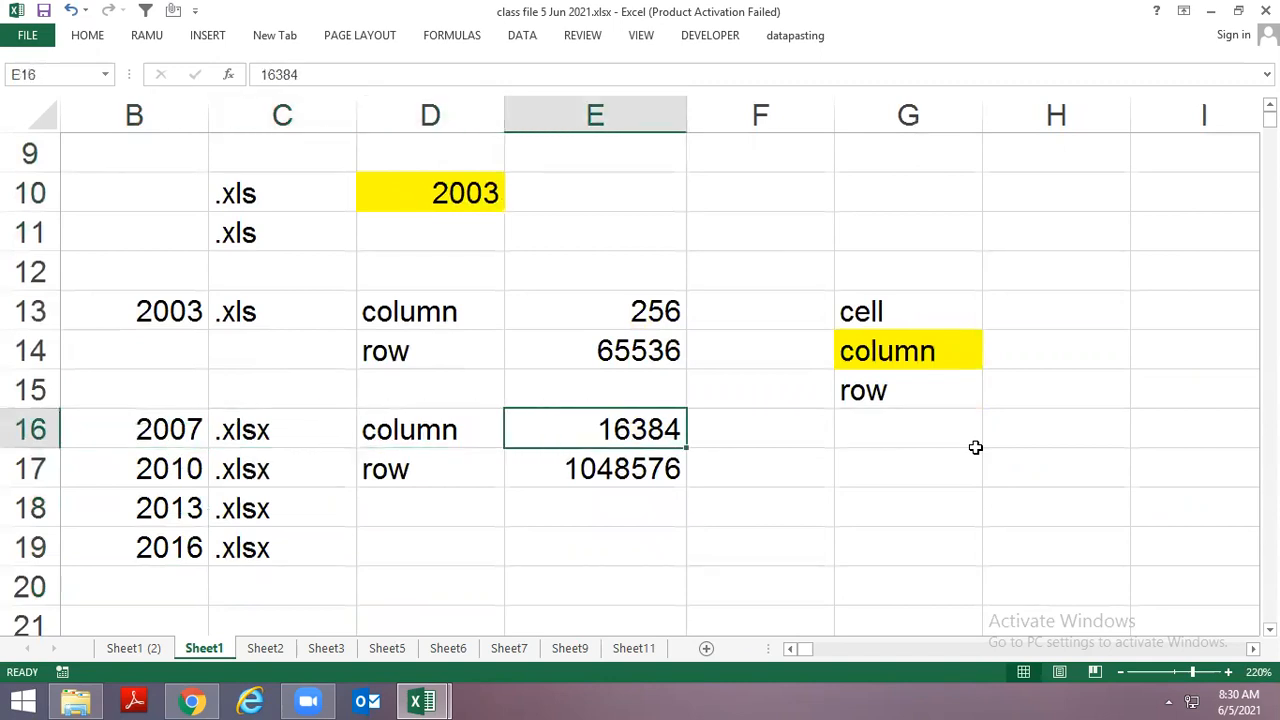
pyautogui.press('Down')
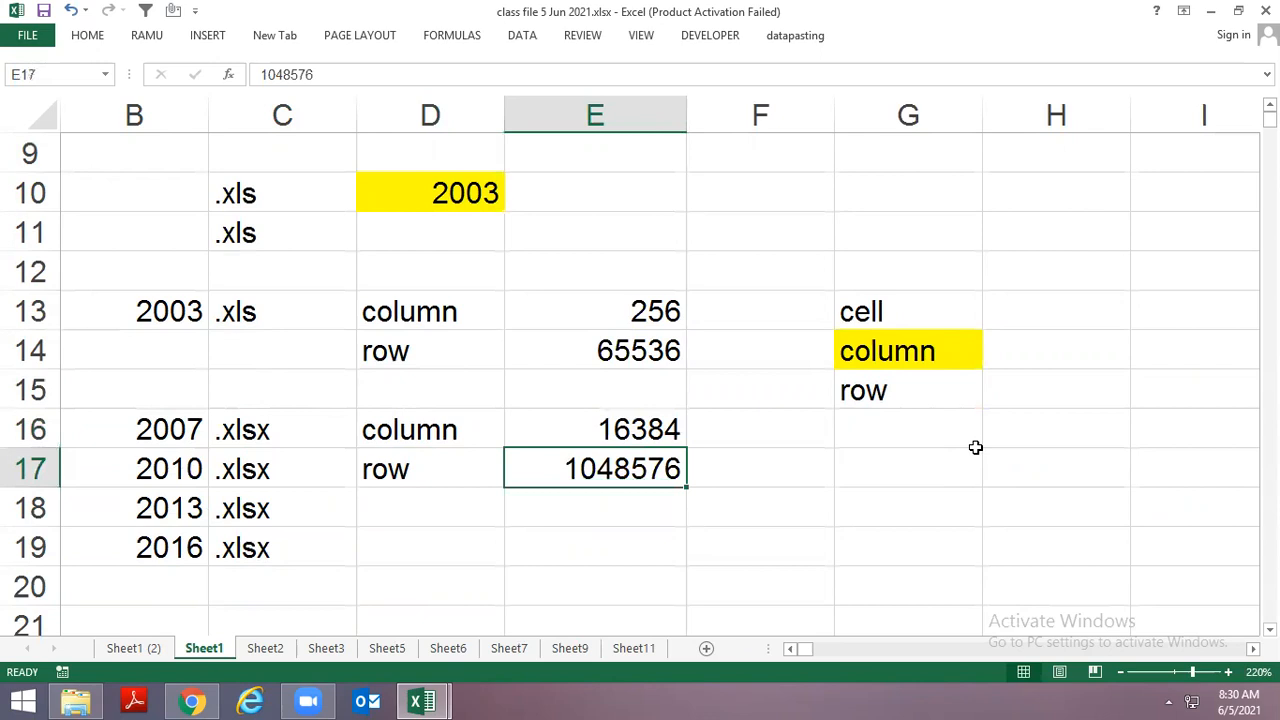
# Enter =ROW() in cell E19 to return that cell's row number.
pyautogui.press('Down')
pyautogui.press('Down')
pyautogui.write('=ro')
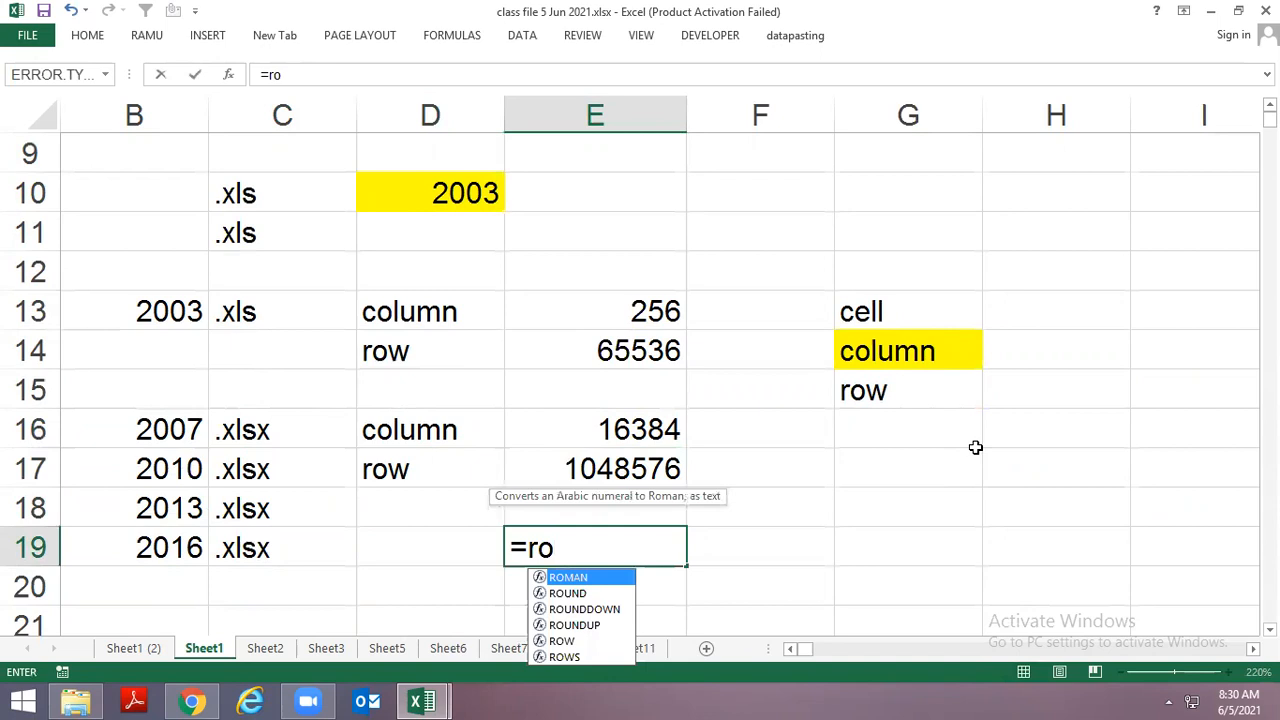
pyautogui.press('Tab')
pyautogui.press('BackSpace')
pyautogui.press('BackSpace')
pyautogui.press('BackSpace')
pyautogui.press('BackSpace')
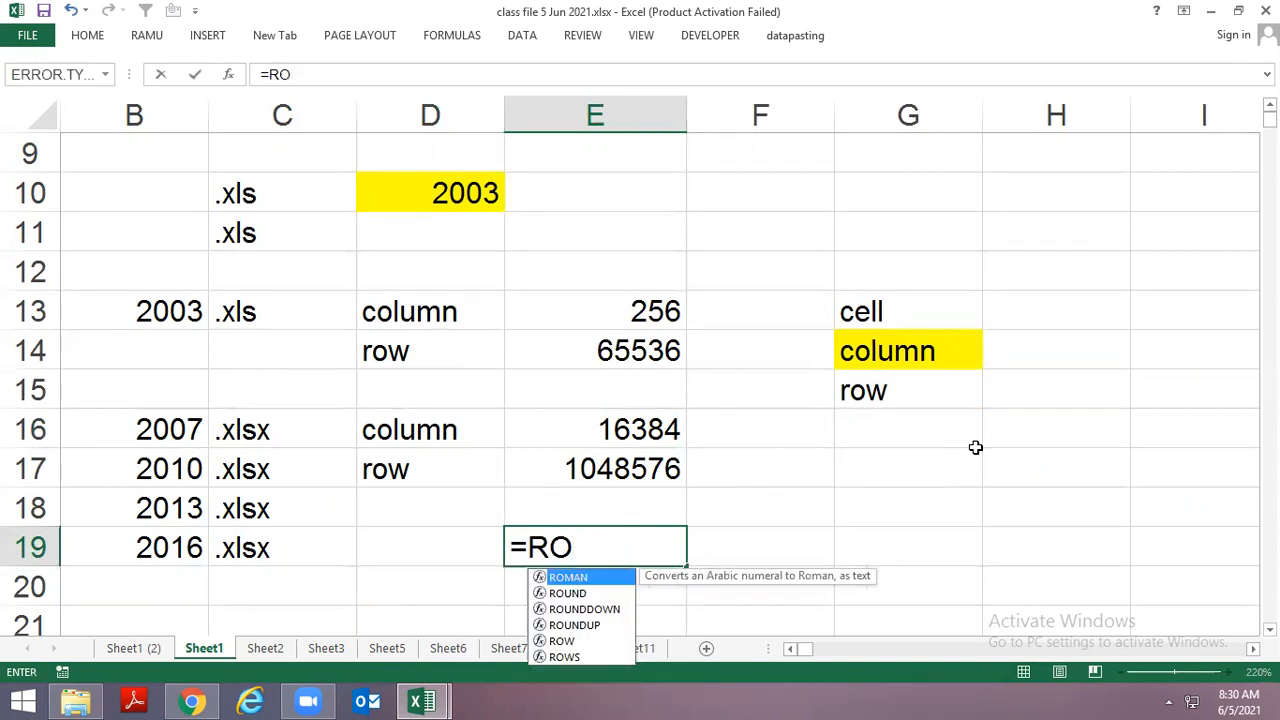
pyautogui.write('w()')
pyautogui.press('Return')
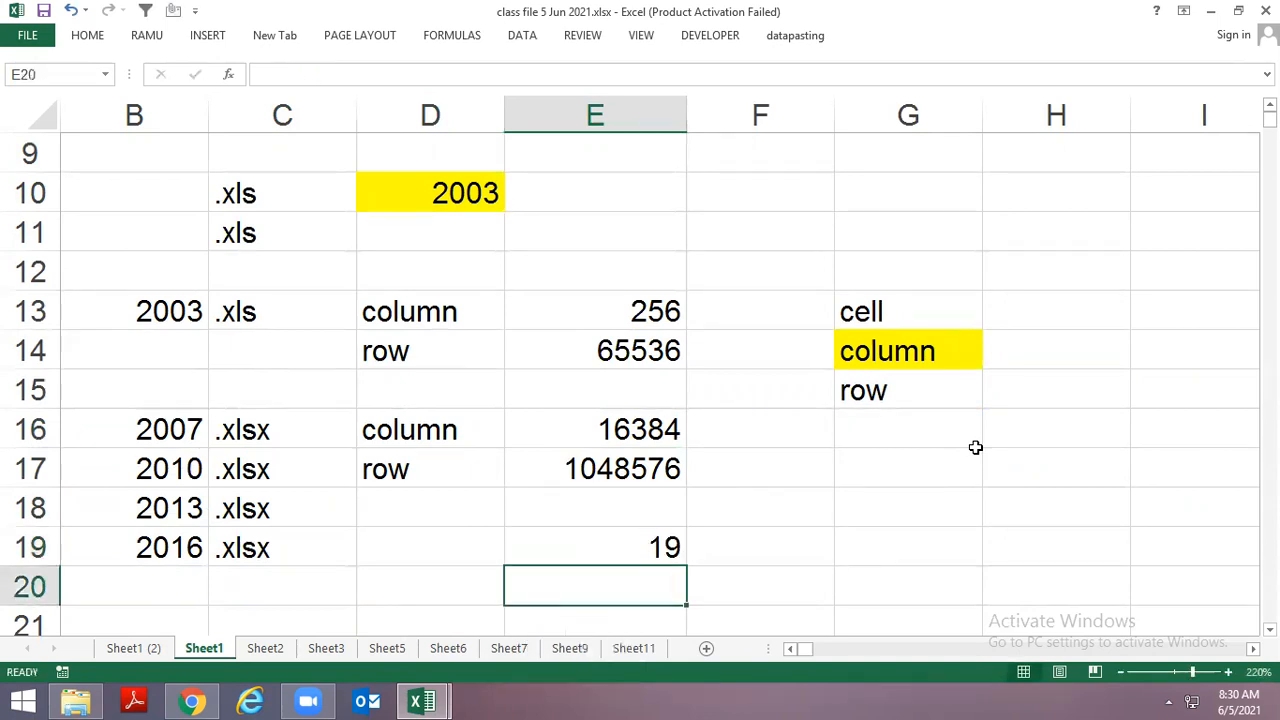
pyautogui.press('Up')
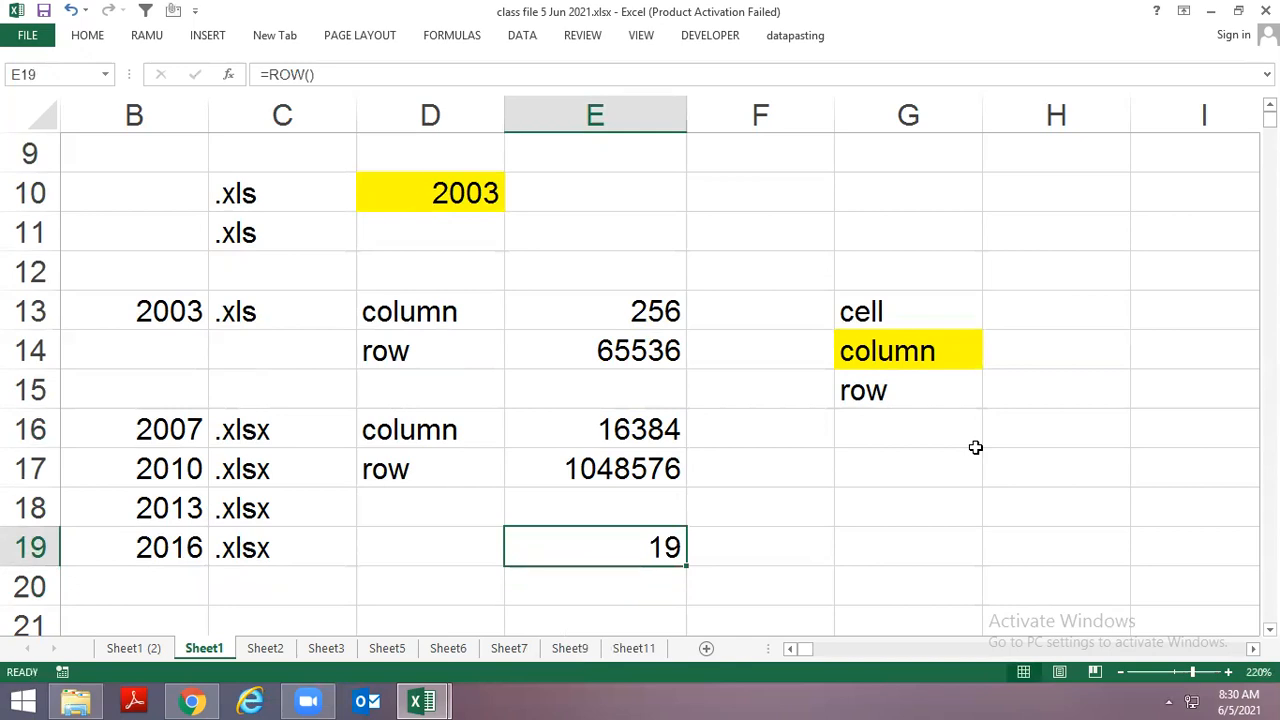
# Enter =COLUMN() in cell E20 to return that cell's column number.
pyautogui.press('Down')
pyautogui.write('=col')
pyautogui.press('Tab')
pyautogui.press('Return')
pyautogui.press('Up')
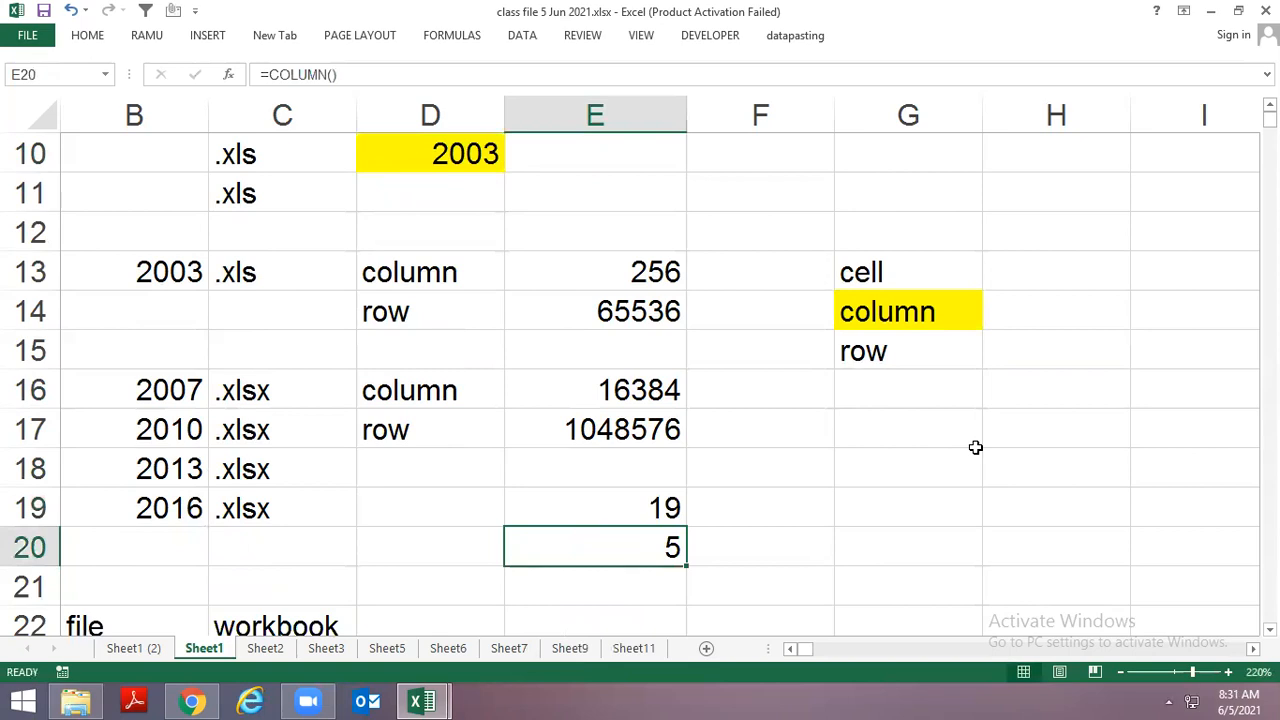
# Enter =COLUMN() in XFD20, the last cell of row 20, to get the last column's number.
pyautogui.hotkey('ctrl', 'Right')
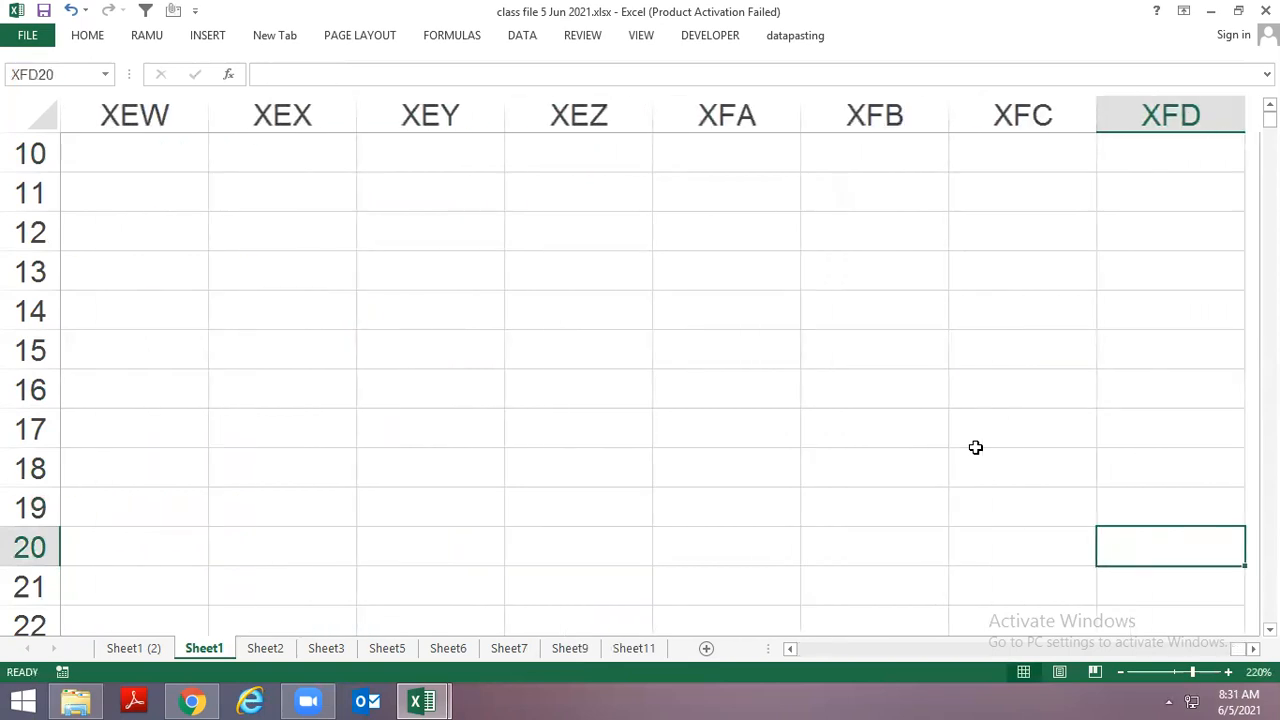
pyautogui.write('=col')
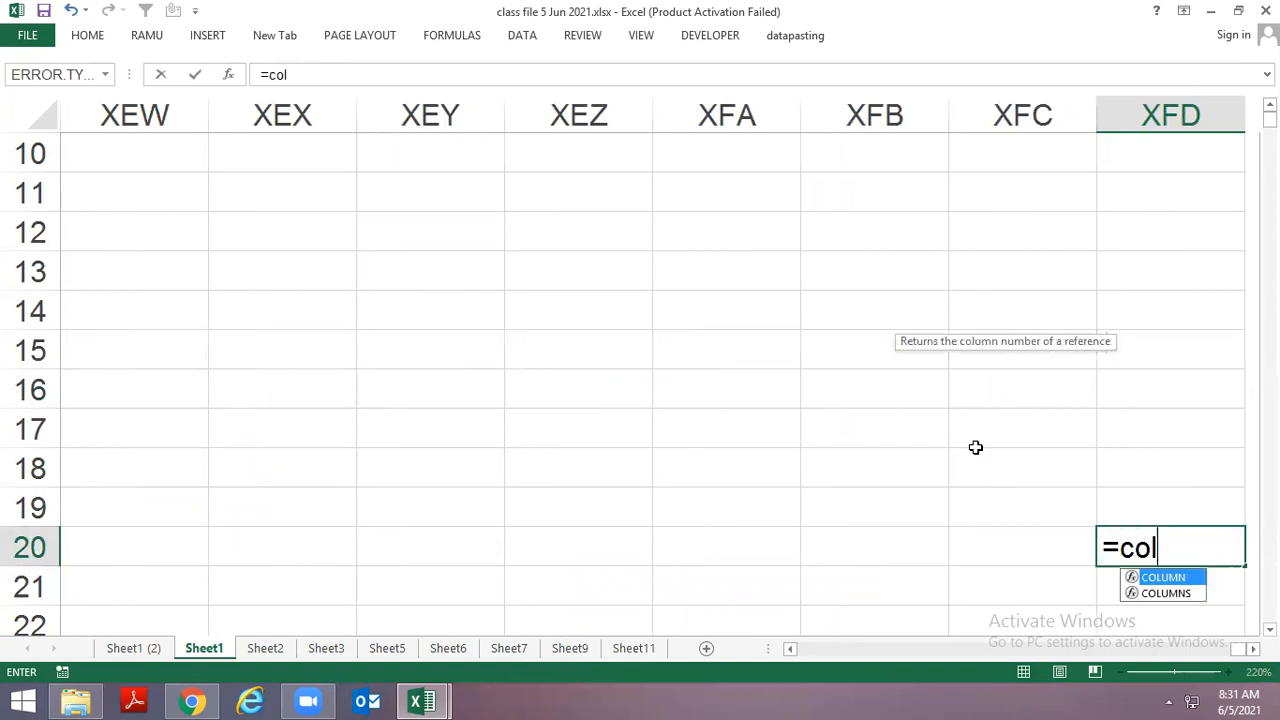
pyautogui.press('Tab')
pyautogui.hotkey('ctrl', 'Return')
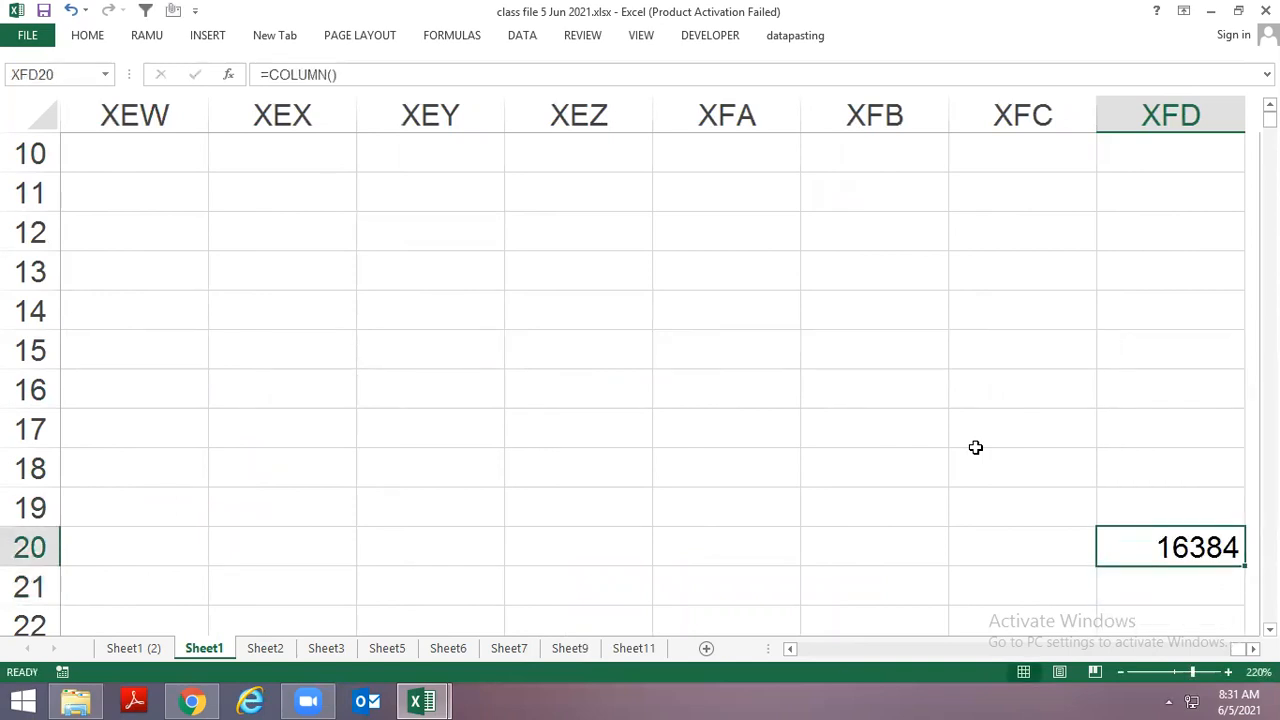
# Enter =ROW() in C1048576, on the sheet's last row, to get the last row's number.
pyautogui.hotkey('ctrl', 'Left')
pyautogui.hotkey('ctrl', 'Left')
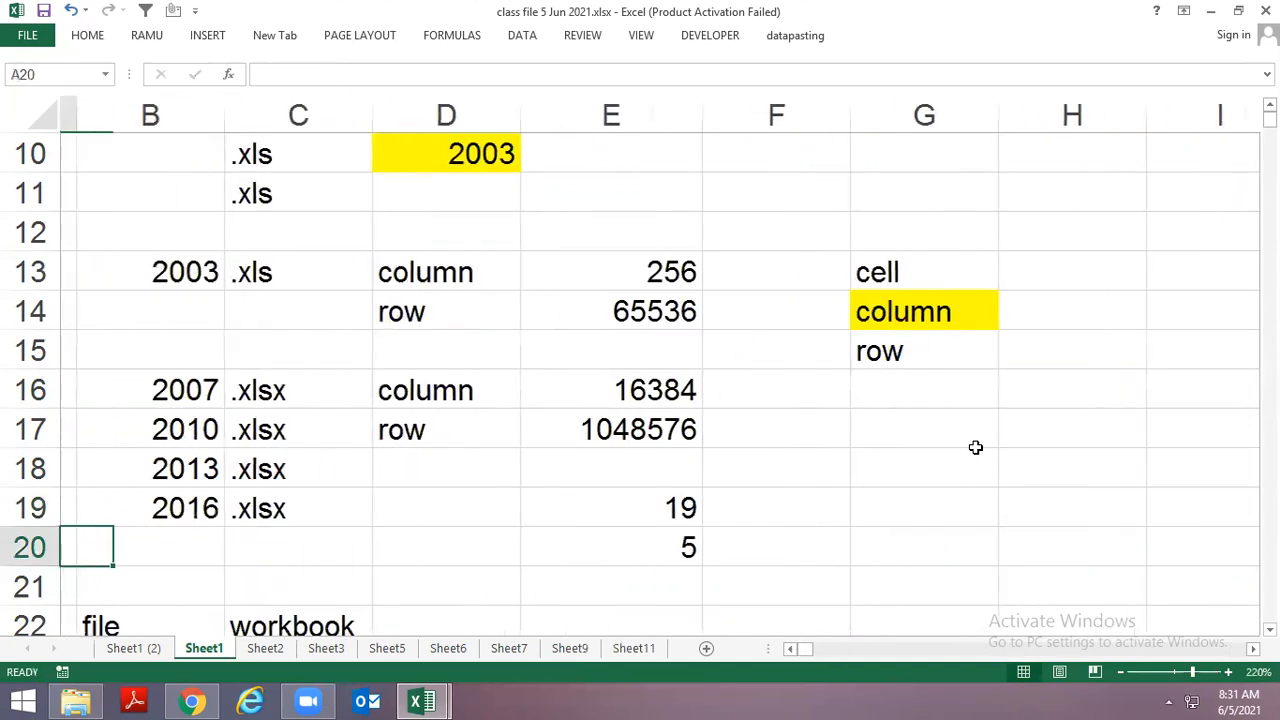
pyautogui.hotkey('ctrl', 'Down')
pyautogui.press('Up')
pyautogui.press('Right')
pyautogui.press('Right')
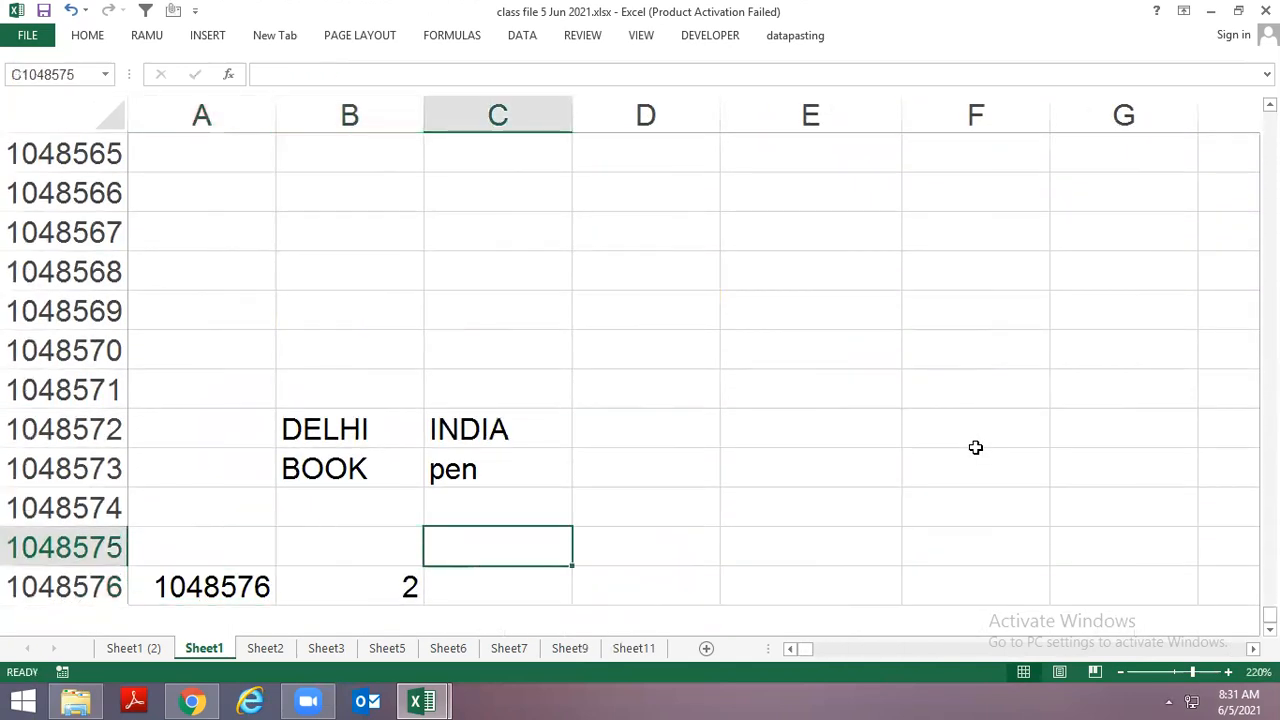
pyautogui.press('Down')
pyautogui.write('=')
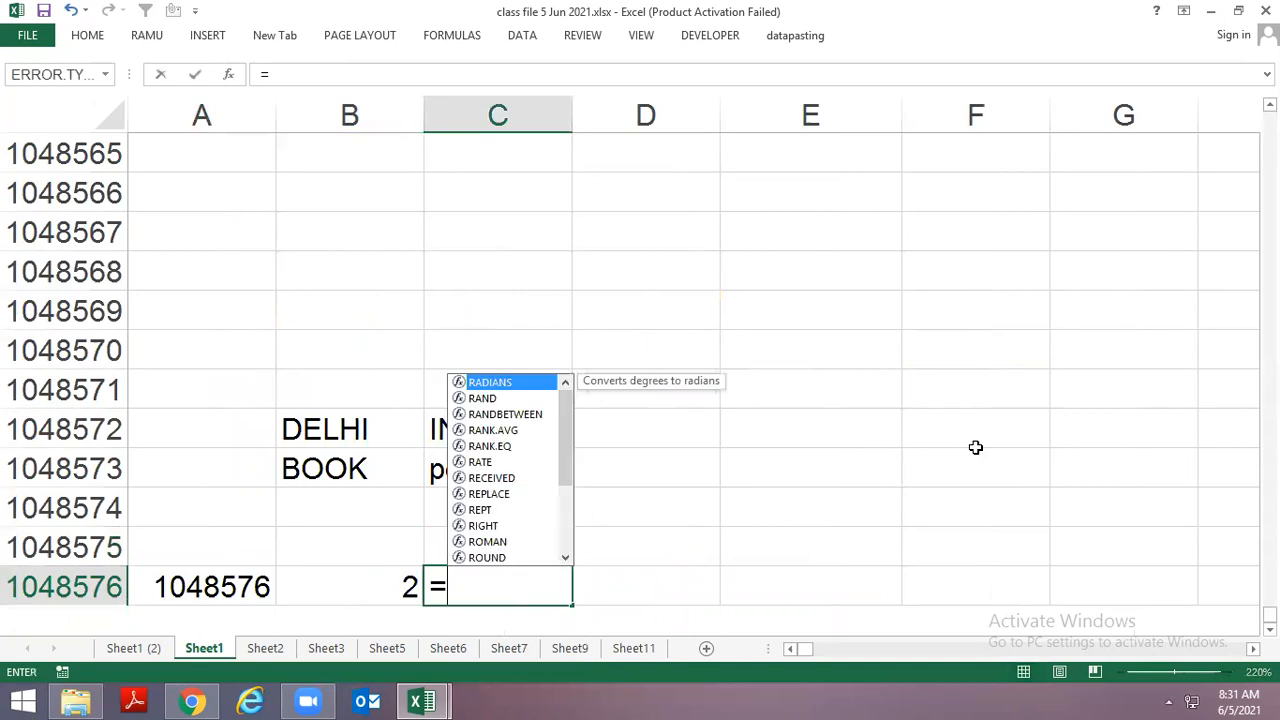
pyautogui.write('row')
pyautogui.press('Tab')
pyautogui.press('Return')
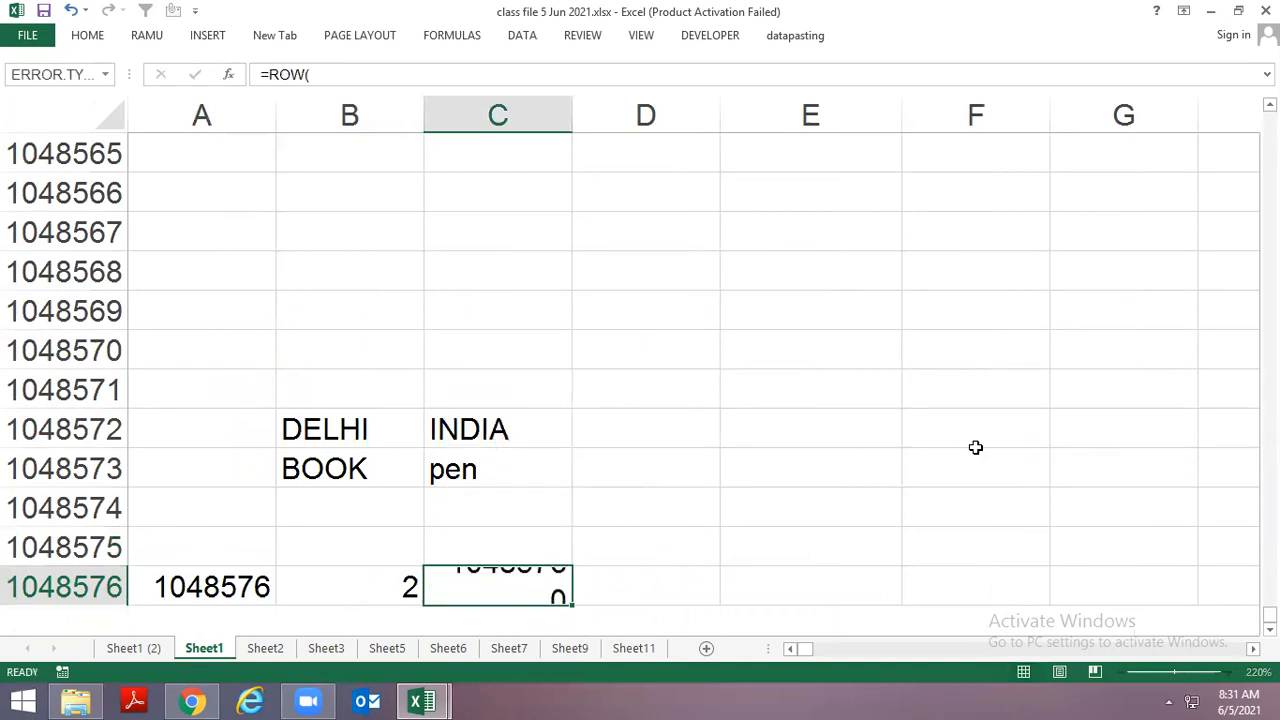
pyautogui.press('Up')
pyautogui.press('Down')
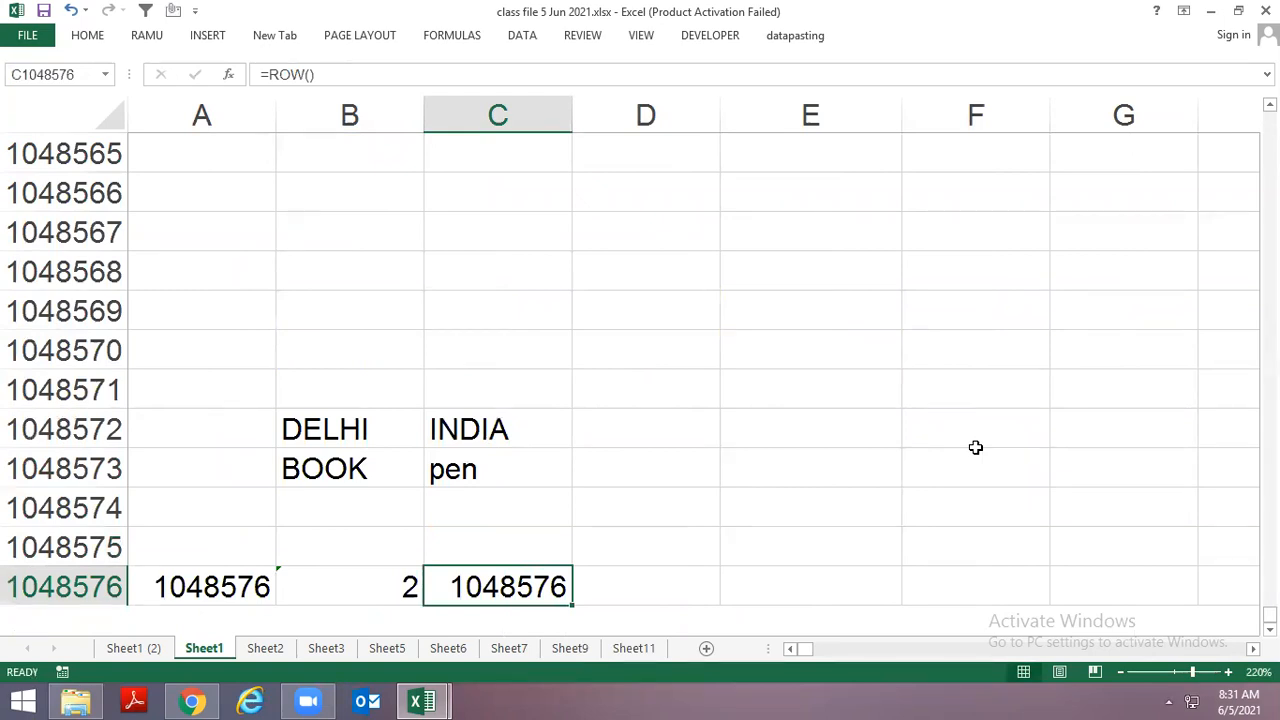
# Return to the start of Sheet1 and review the file extensions listed in rows 2 to 5.
pyautogui.hotkey('ctrl', 'Up')
pyautogui.hotkey('ctrl', 'Up')
pyautogui.hotkey('ctrl', 'Up')
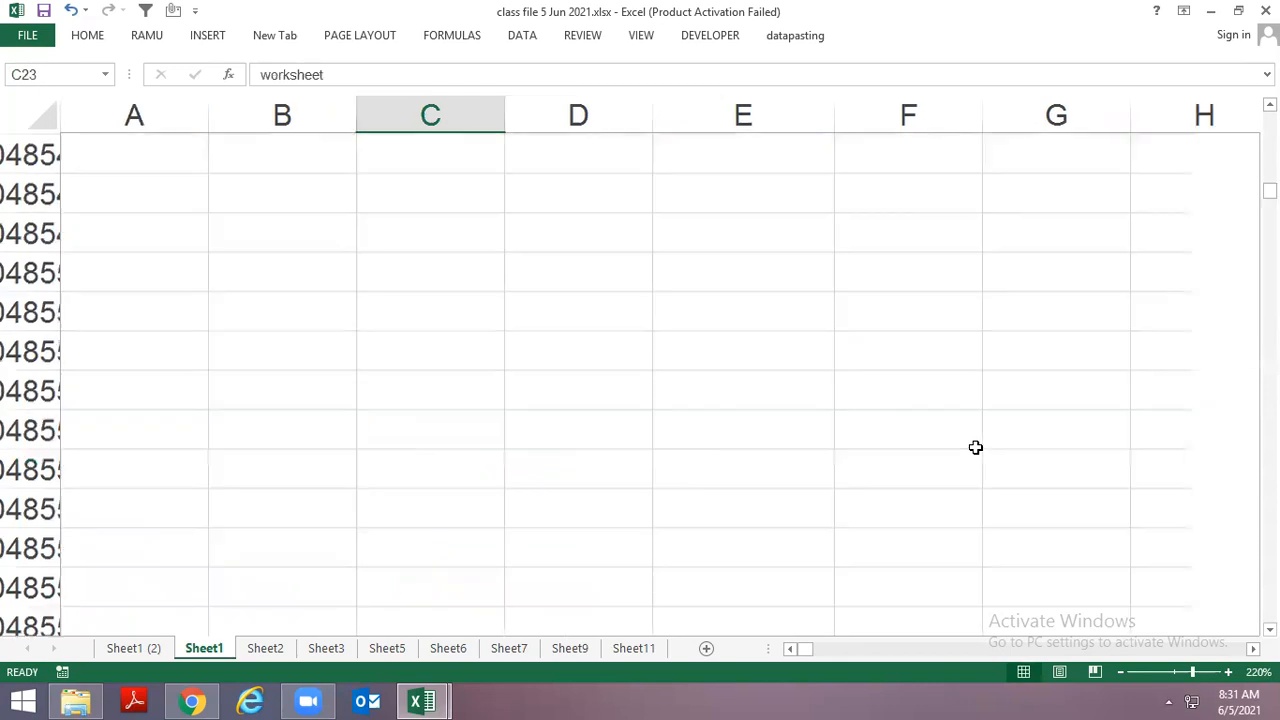
pyautogui.hotkey('ctrl', 'Up')
pyautogui.hotkey('ctrl', 'Up')
pyautogui.press('Left')
pyautogui.hotkey('ctrl', 'Home')
pyautogui.press('Down')
pyautogui.press('Down')
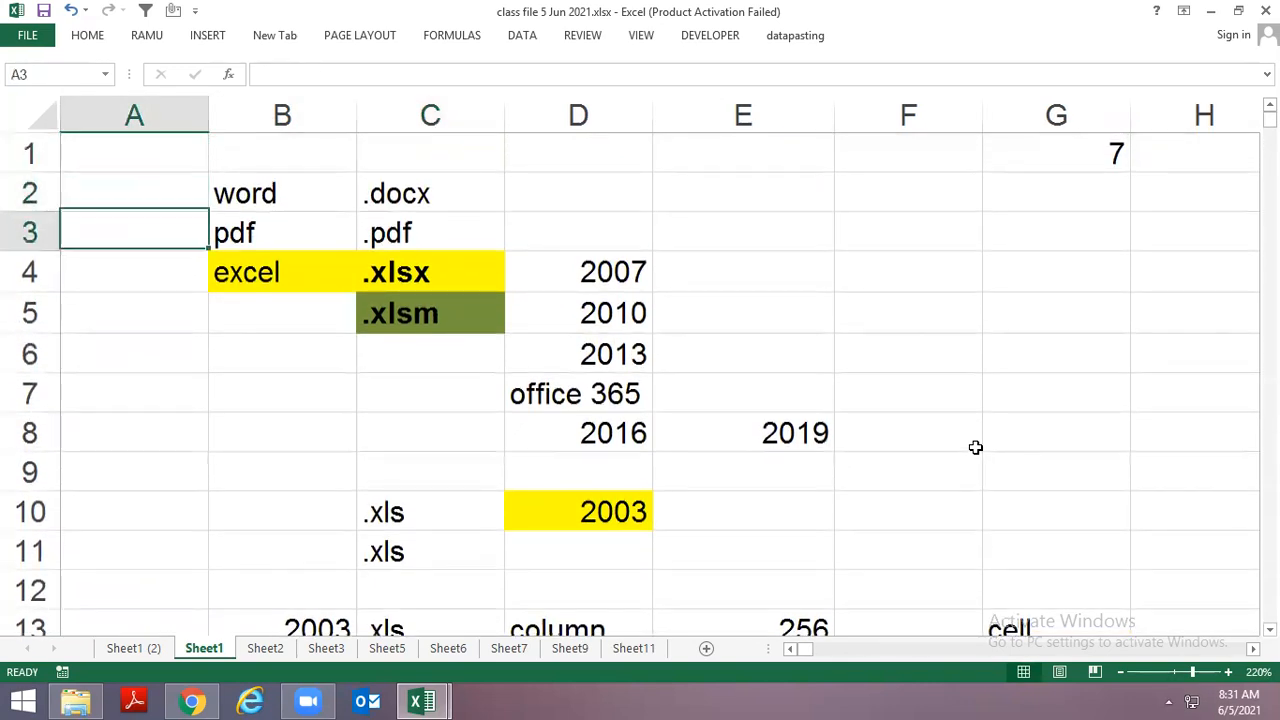
pyautogui.press('Down')
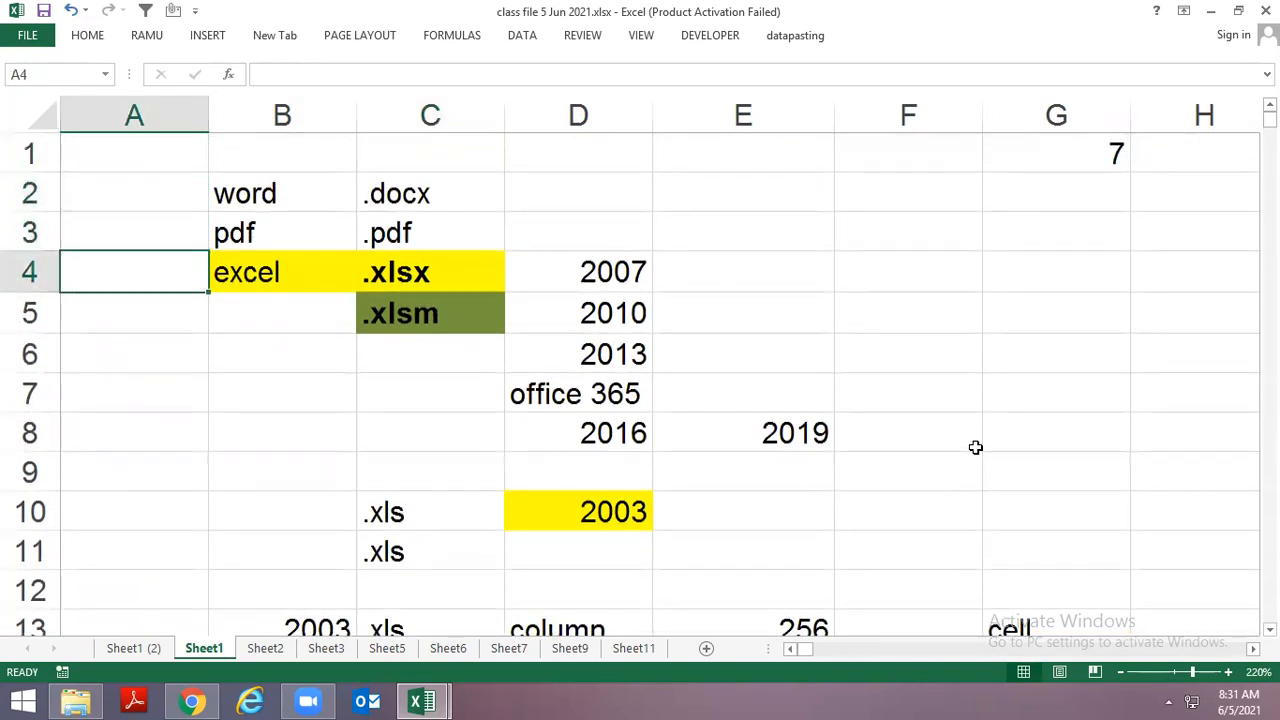
pyautogui.press('Down')
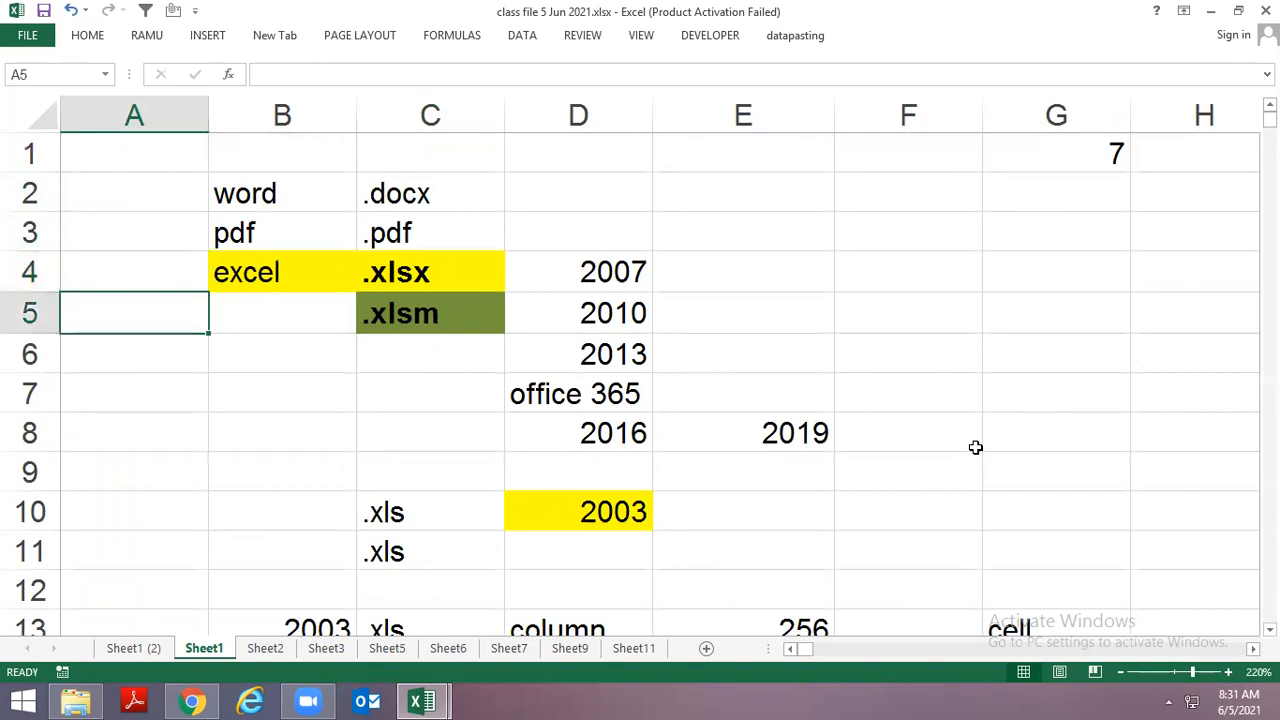
# Look through the Excel versions and limits along column D, down to the file and sheet terms.
pyautogui.press('Right')
pyautogui.press('Right')
pyautogui.press('Right')
pyautogui.press('Down')
pyautogui.press('Down')
pyautogui.press('Down')
pyautogui.press('Down')
pyautogui.press('Down')
pyautogui.press('Down')
pyautogui.press('Down')
pyautogui.press('Down')
pyautogui.press('Down')
pyautogui.press('Down')
pyautogui.press('Down')
pyautogui.press('Down')
pyautogui.press('Down')
pyautogui.press('Down')
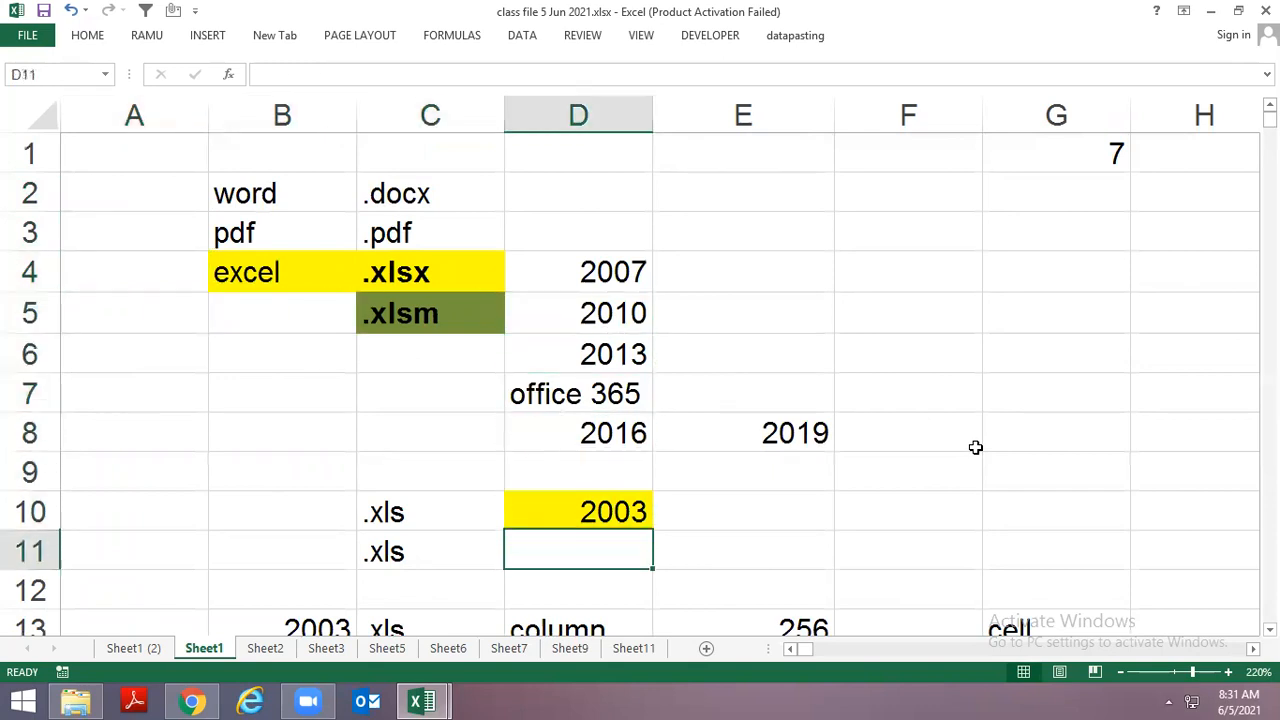
pyautogui.press('Down')
pyautogui.press('Down')
pyautogui.press('Down')
pyautogui.press('Down')
pyautogui.press('Down')
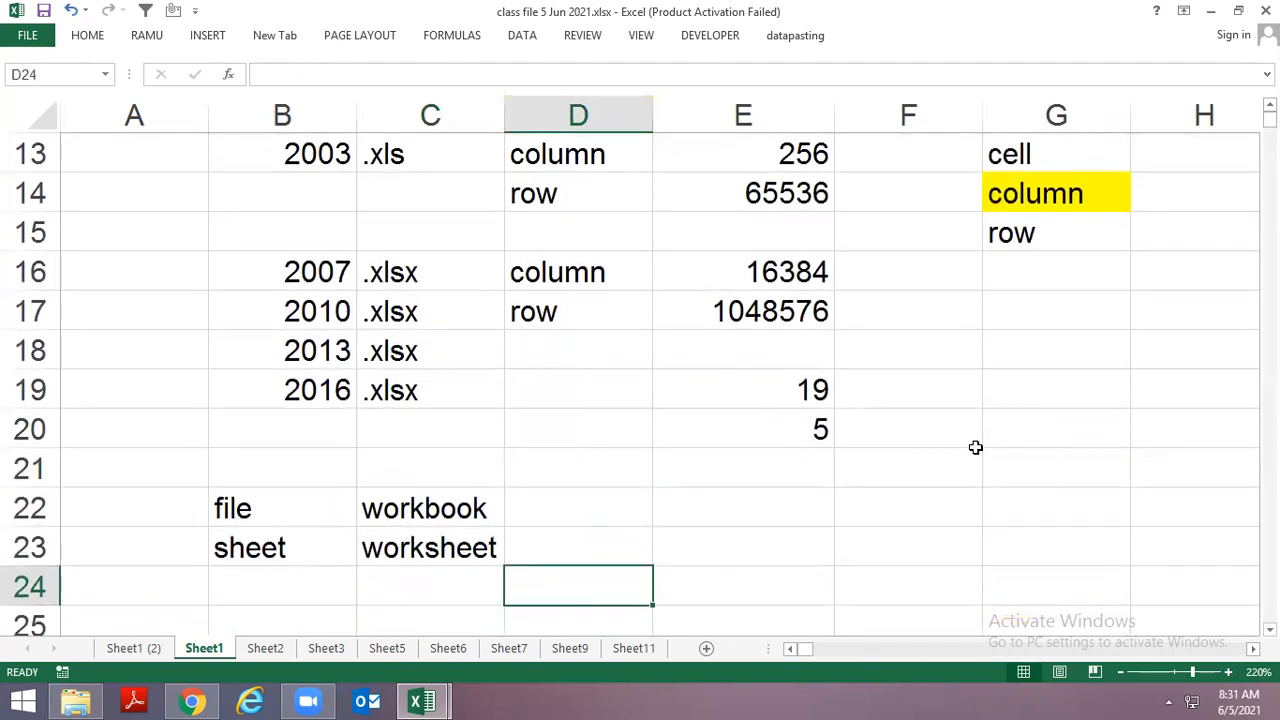
pyautogui.press('Up')
pyautogui.press('Up')
pyautogui.press('Up')
pyautogui.press('Right')
pyautogui.press('Left')
pyautogui.press('Right')
pyautogui.press('Left')
pyautogui.press('Right')
pyautogui.press('Left')
pyautogui.press('Right')
pyautogui.press('Left')
pyautogui.press('Right')
pyautogui.press('Left')
pyautogui.press('Right')
pyautogui.press('Left')
pyautogui.press('Right')
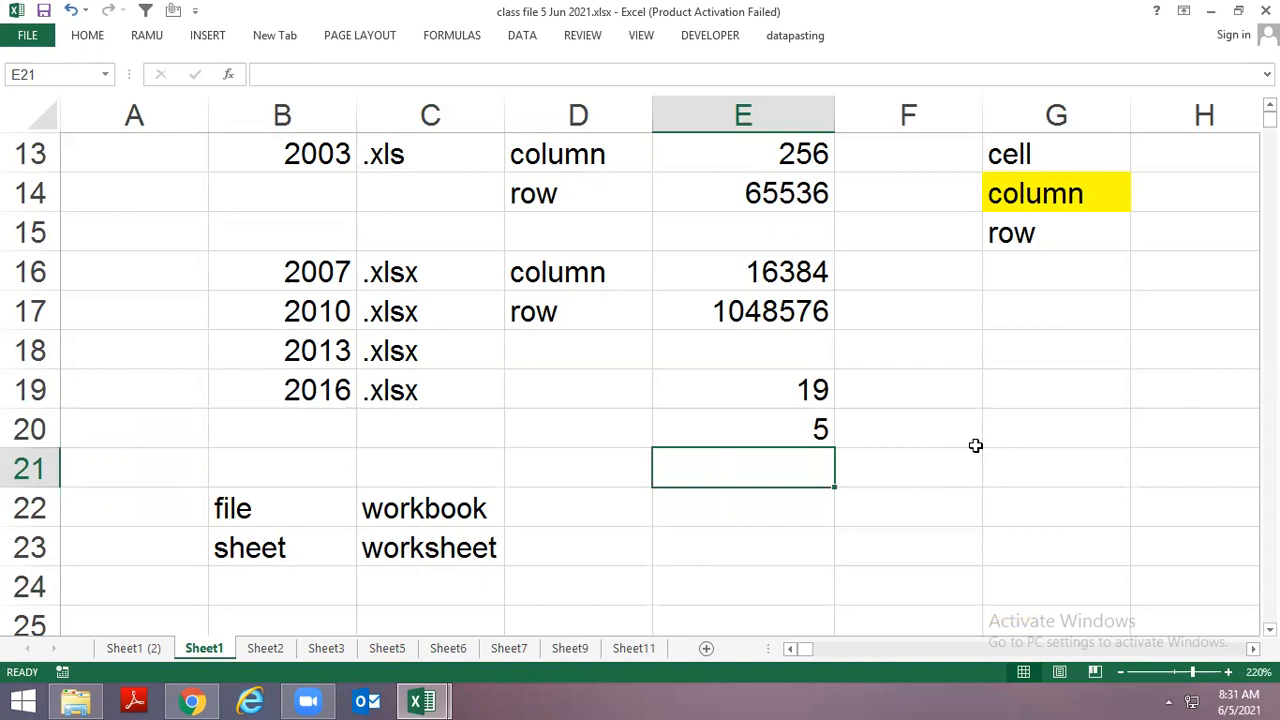
# Examine the file/workbook and sheet/worksheet terms in B22:C23.
pyautogui.press('Left')
pyautogui.press('Left')
pyautogui.press('Left')
pyautogui.press('Down')
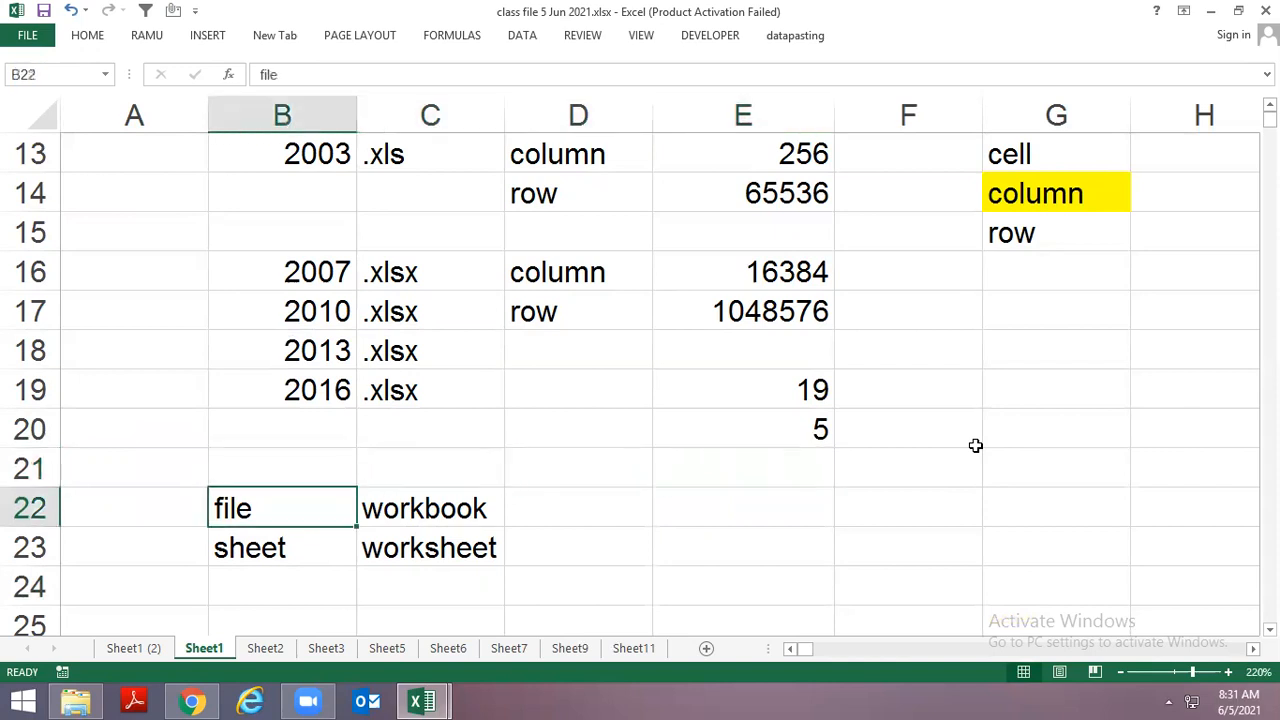
pyautogui.press('Right')
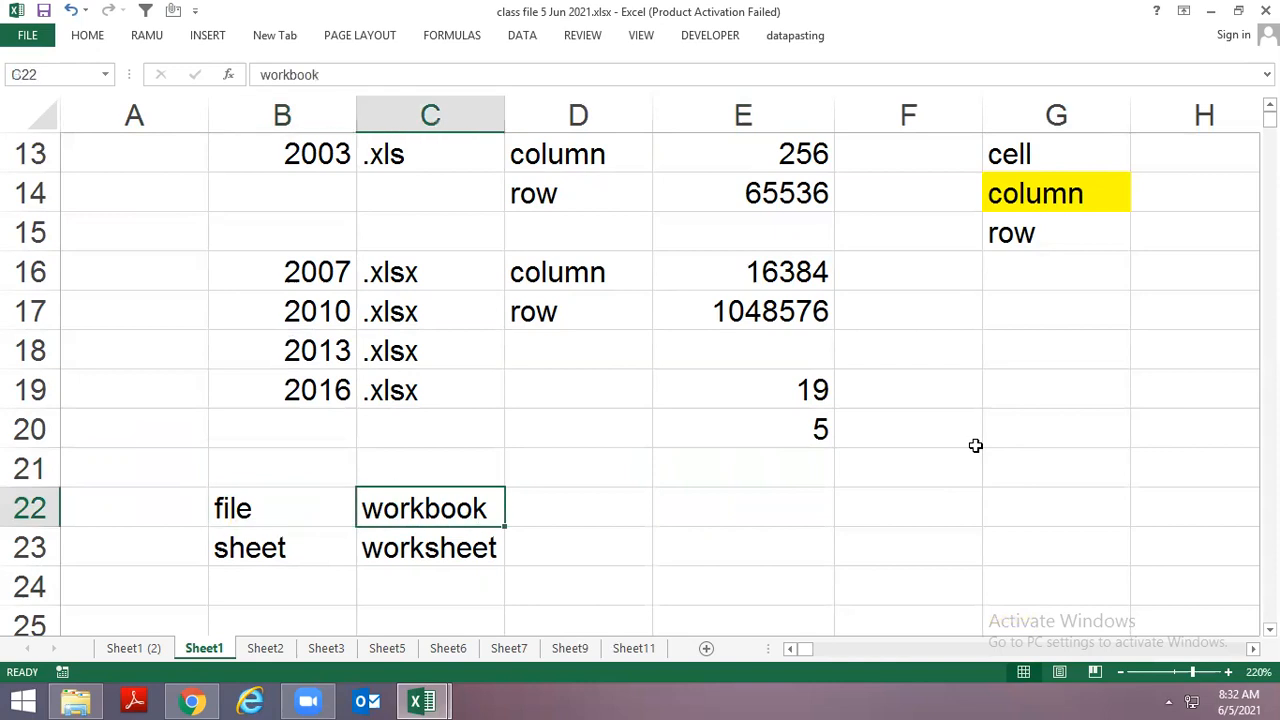
pyautogui.press('Left')
pyautogui.press('Down')
pyautogui.press('Down')
pyautogui.press('Down')
pyautogui.press('Up')
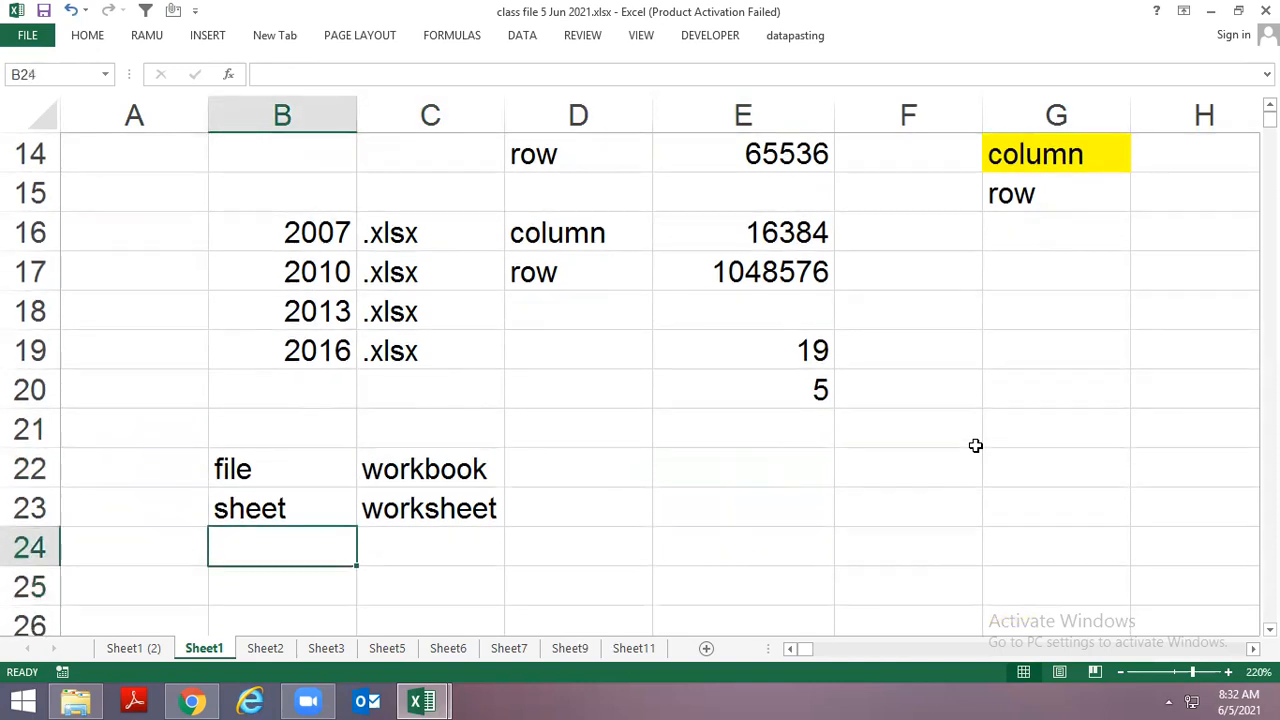
pyautogui.press('Right')
pyautogui.press('Up')
# Go to cell A1 of Sheet2 and enlarge the view to 175%.
pyautogui.press('pagedown')
pyautogui.press('pageup')
pyautogui.press('pageup')
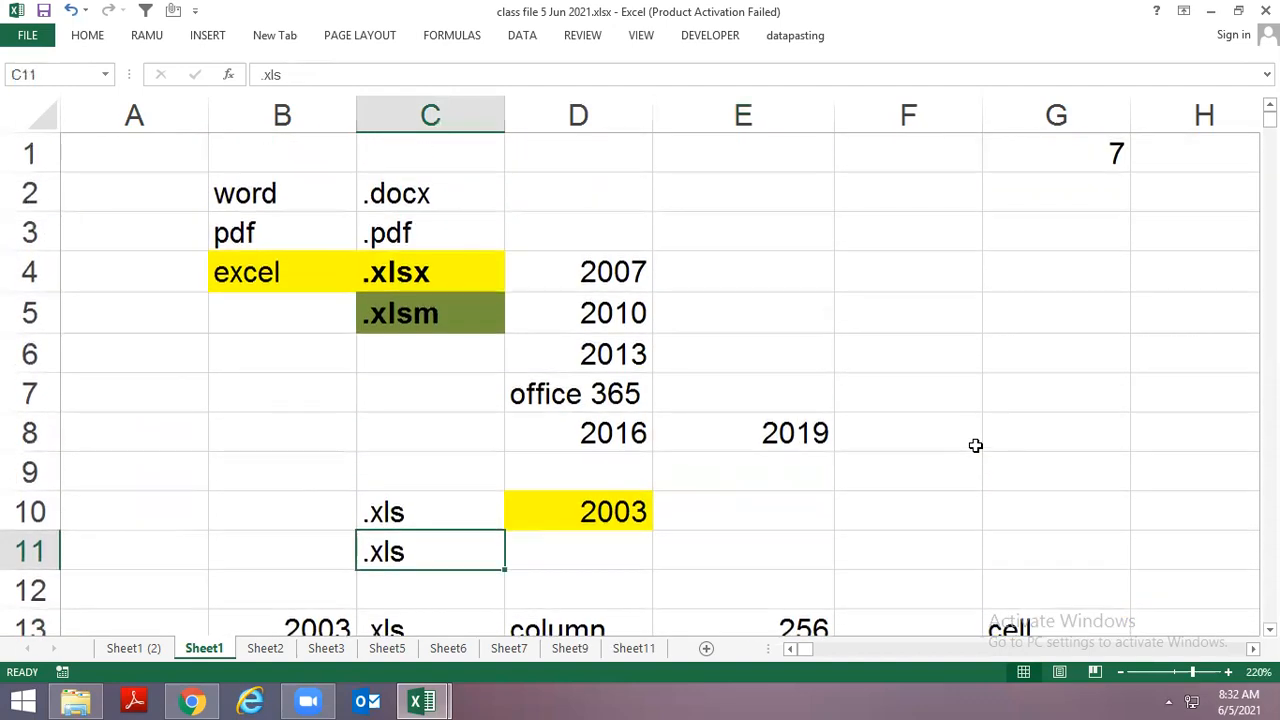
pyautogui.hotkey('ctrl', 'pagedown')
pyautogui.hotkey('ctrl', 'Home')
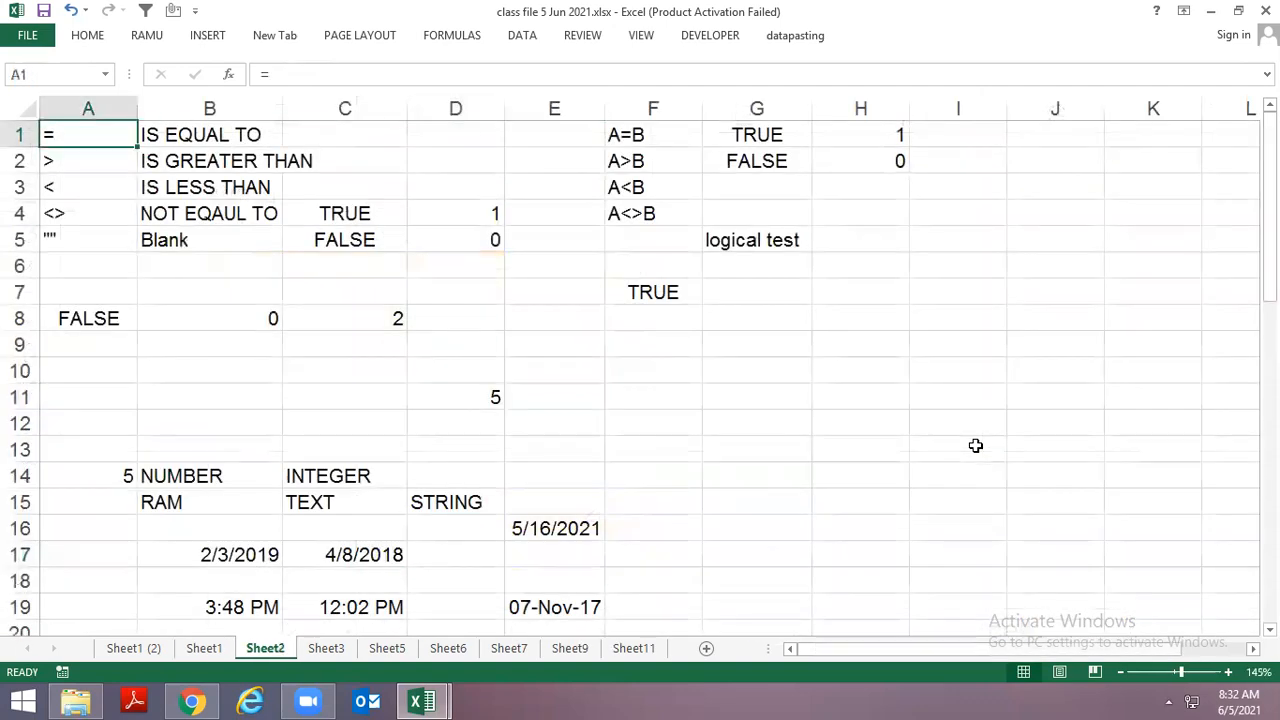
pyautogui.keyDown('ctrl'); pyautogui.scroll(1, 780, 520); pyautogui.keyUp('ctrl')
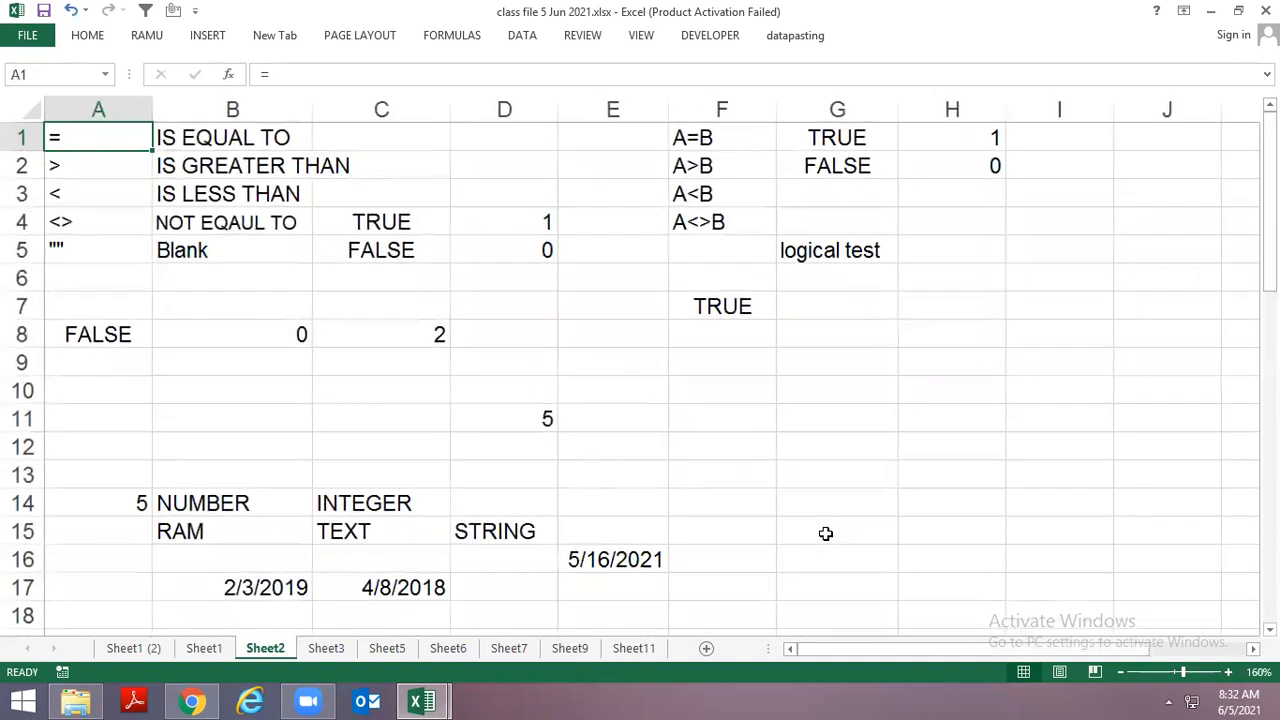
pyautogui.click(1168, 702)
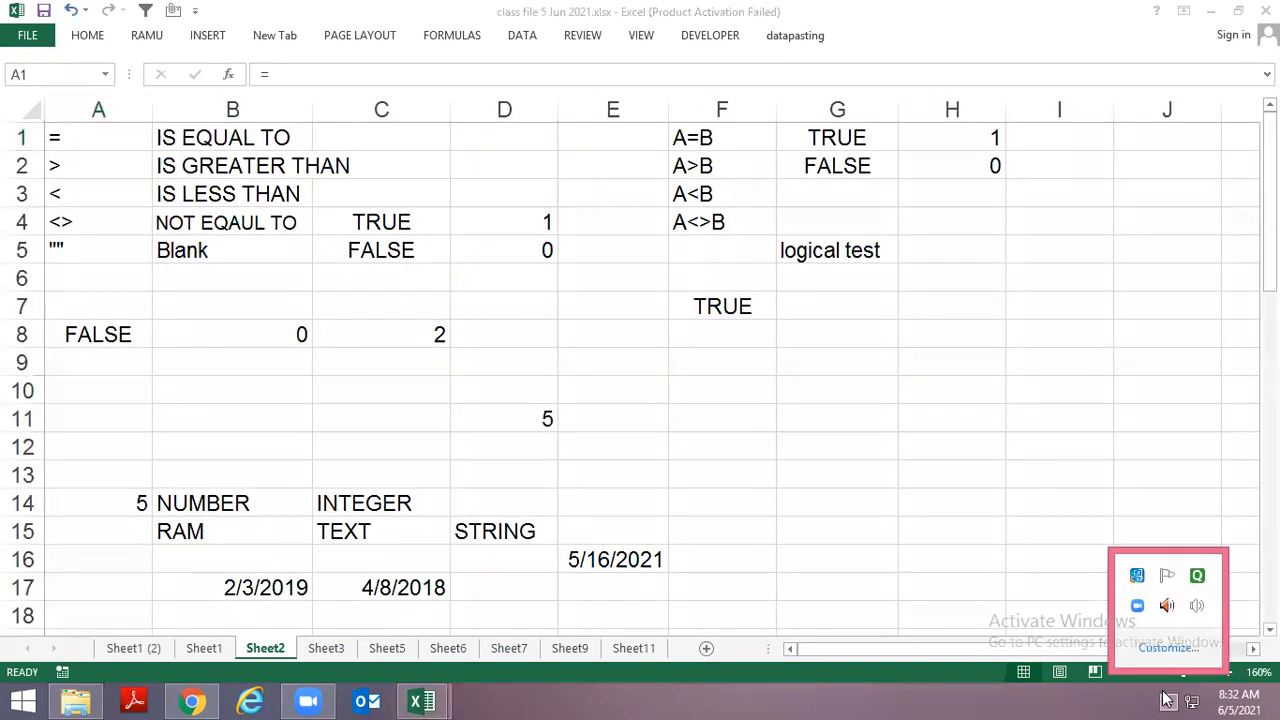
pyautogui.click(722, 432)
pyautogui.keyDown('ctrl'); pyautogui.scroll(1, 728, 441); pyautogui.keyUp('ctrl')
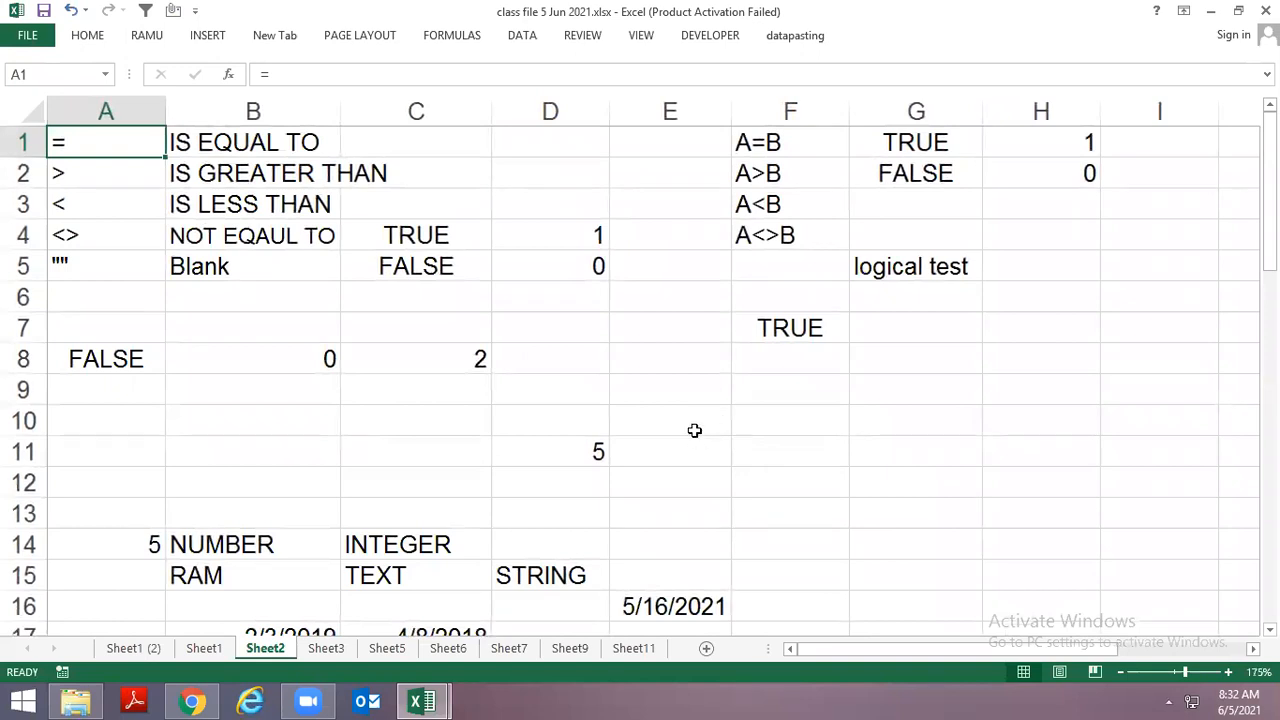
# Highlight the comparison operator symbols in A1:A5, ending back on cell A1.
pyautogui.click(694, 430)
pyautogui.click(171, 140)
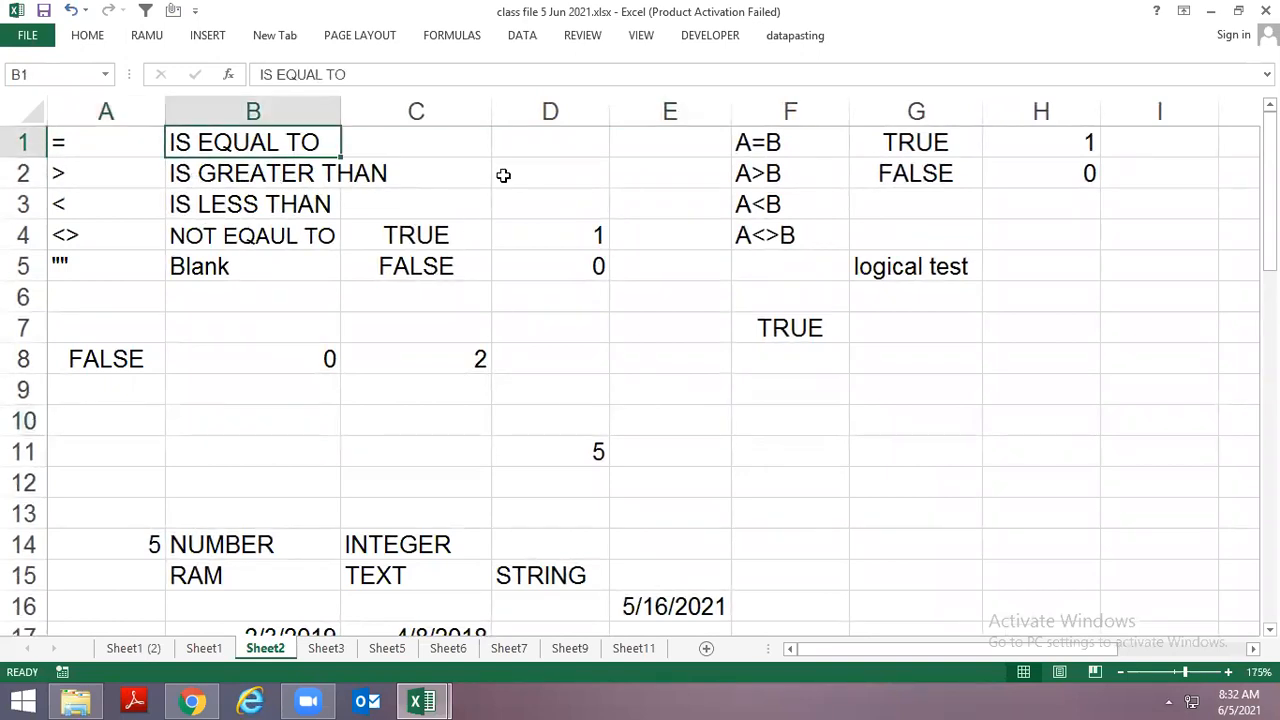
pyautogui.press('Left')
pyautogui.hotkey('ctrl', 'shift', 'Down')
pyautogui.hotkey('ctrl', 'shift', 'Up')
pyautogui.hotkey('ctrl', 'shift', 'Down')
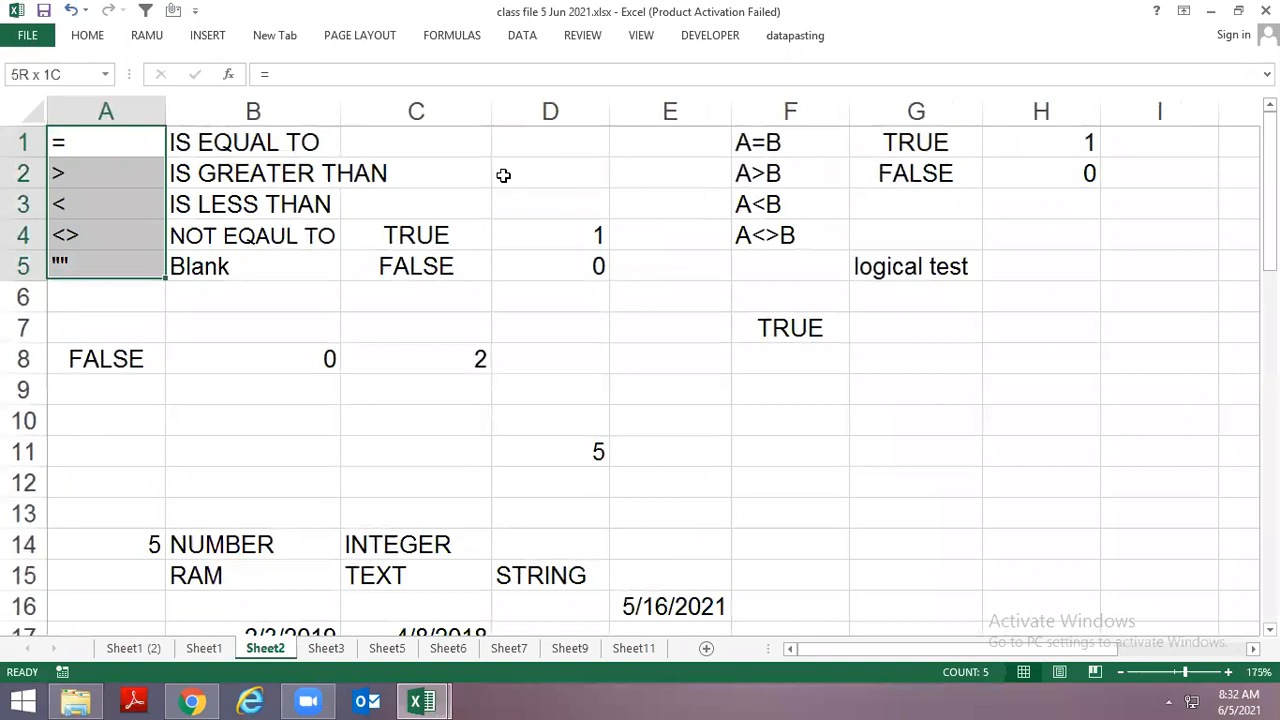
pyautogui.hotkey('ctrl', 'shift', 'Up')
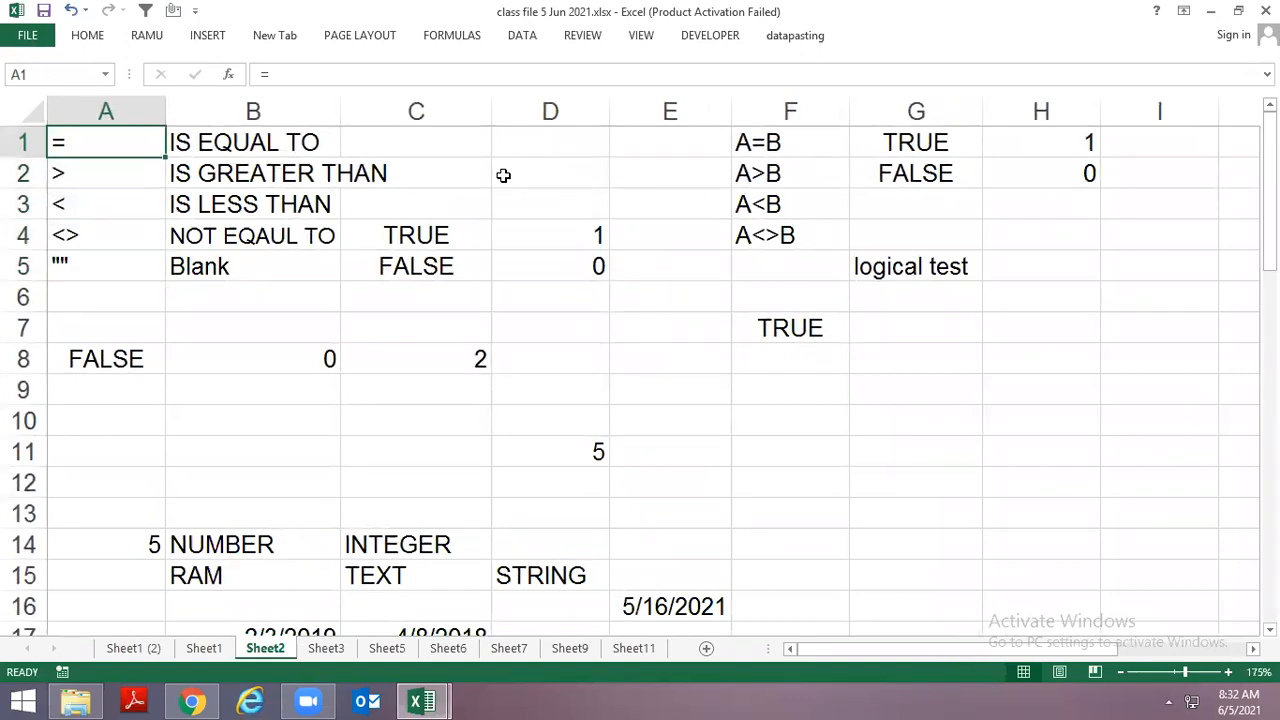
# Compare the = symbol in A1 with its meaning in B1.
pyautogui.press('Right')
pyautogui.press('Left')
pyautogui.press('Right')
pyautogui.press('Left')
pyautogui.press('Right')
pyautogui.press('Left')
pyautogui.press('Right')
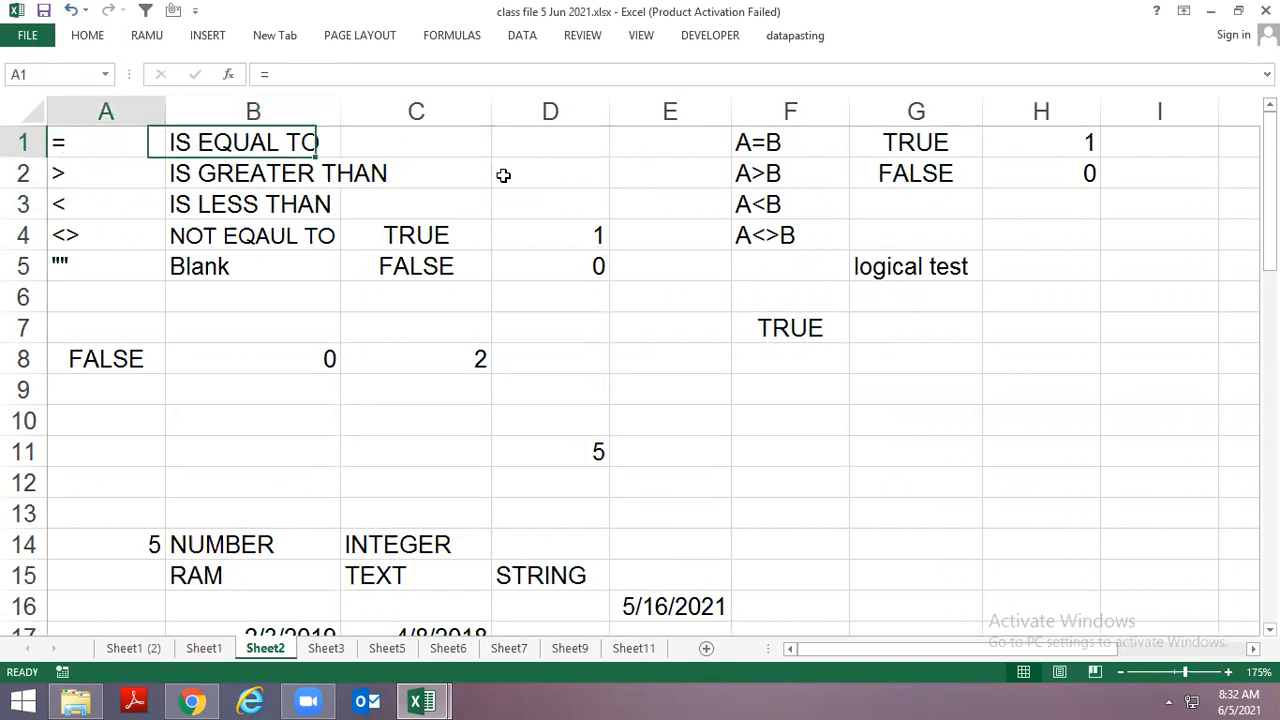
# Review each comparison symbol in A1:A5 against its meaning in column B, row by row.
pyautogui.press('Down')
pyautogui.press('Down')
pyautogui.press('Down')
pyautogui.press('Up')
pyautogui.press('Up')
pyautogui.press('Up')
pyautogui.press('Right')
pyautogui.press('Left')
pyautogui.press('Down')
pyautogui.press('Up')
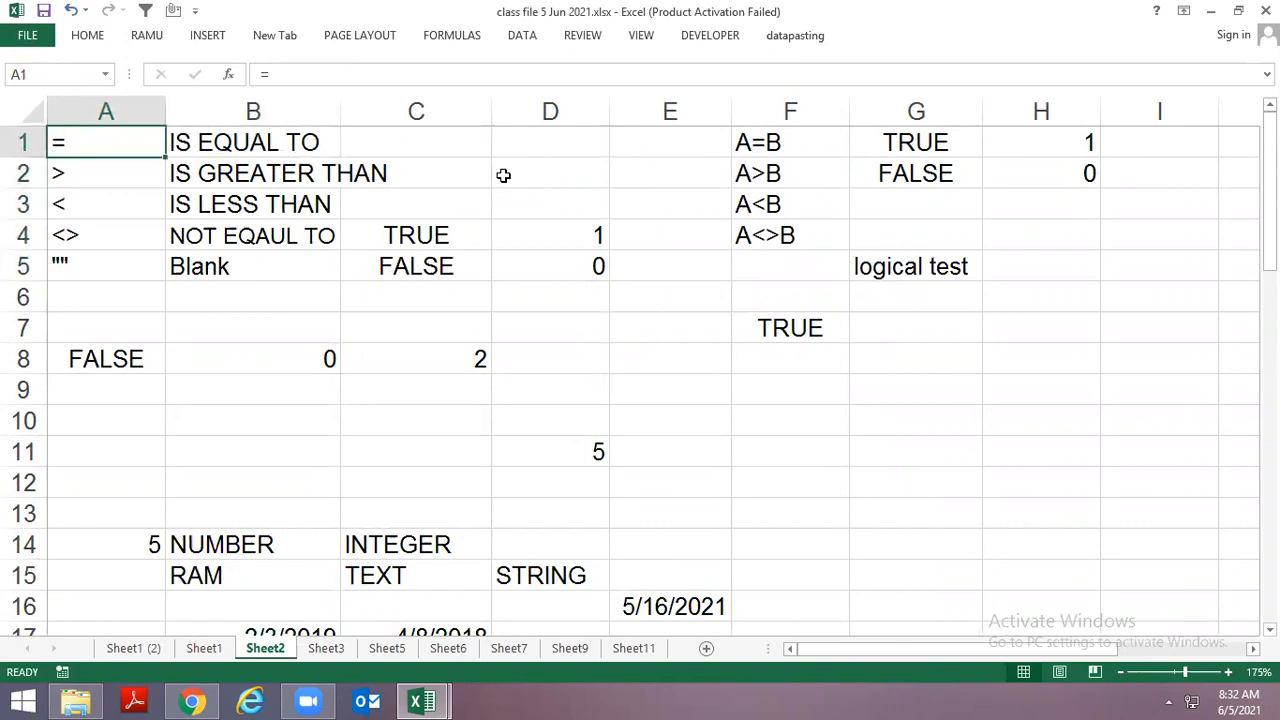
pyautogui.press('Right')
pyautogui.press('Left')
pyautogui.press('Down')
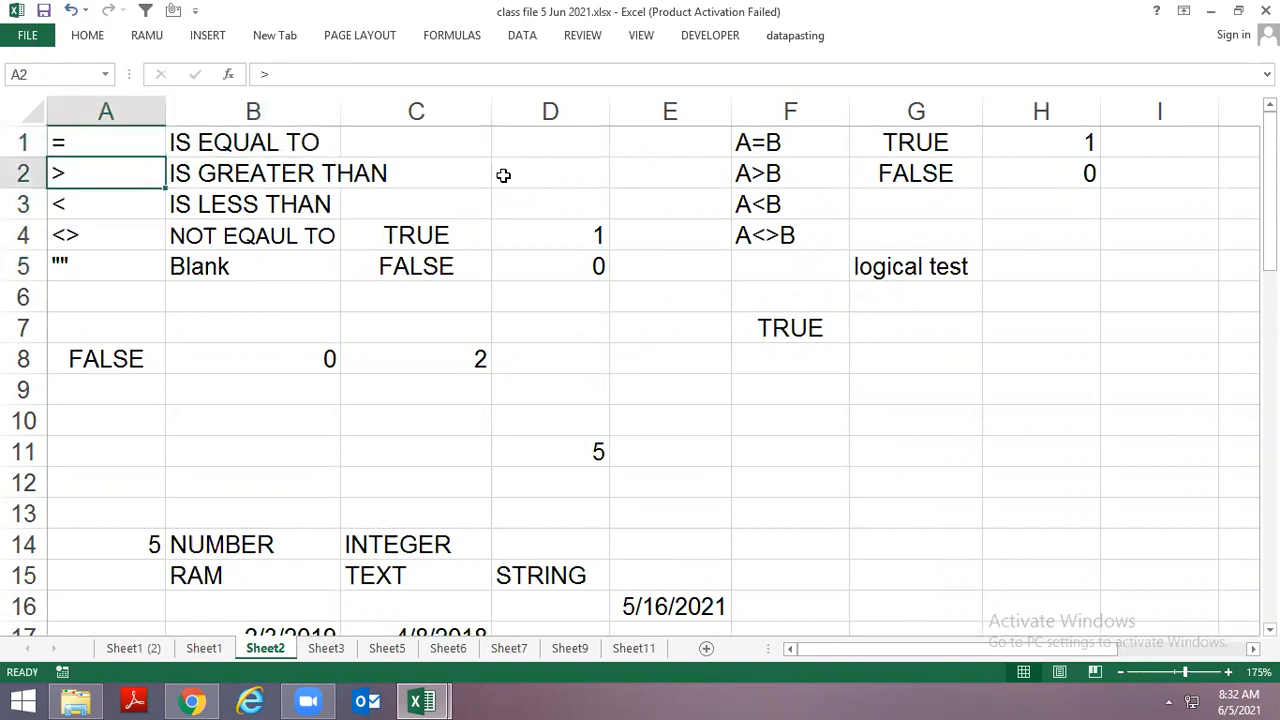
pyautogui.press('Right')
pyautogui.press('Left')
pyautogui.press('Down')
pyautogui.press('Right')
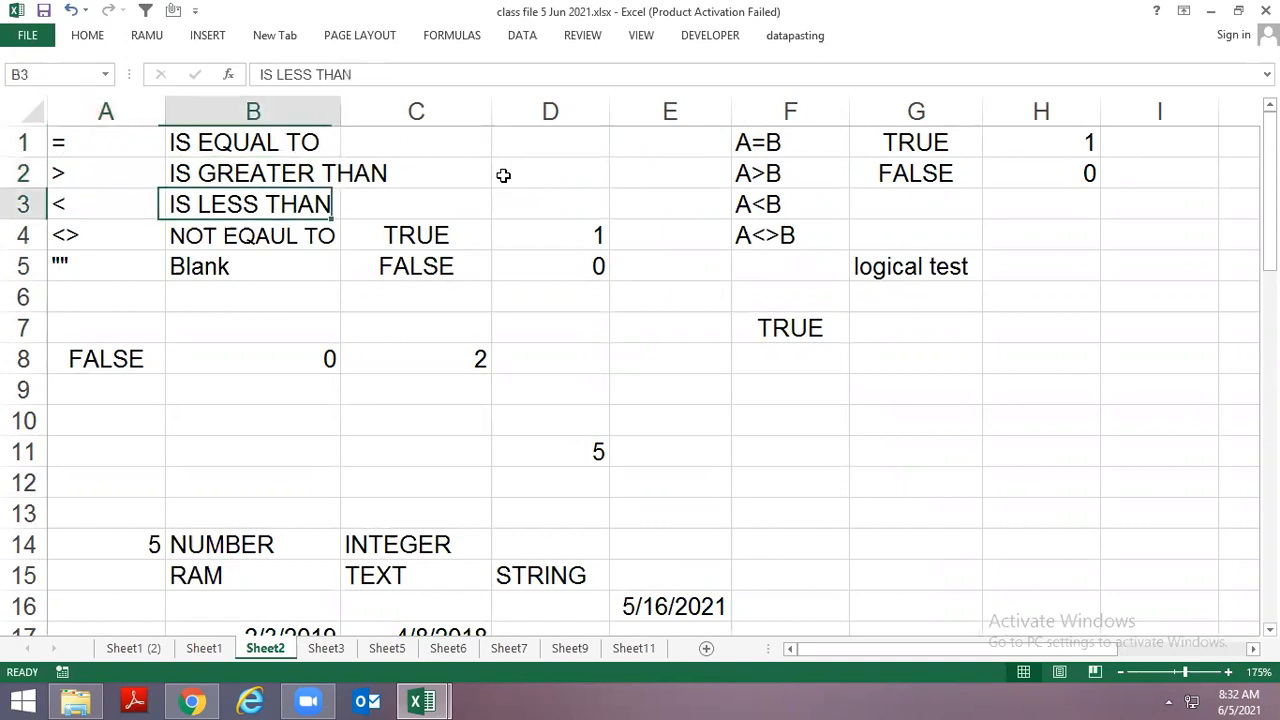
pyautogui.press('Left')
pyautogui.press('Down')
pyautogui.press('Right')
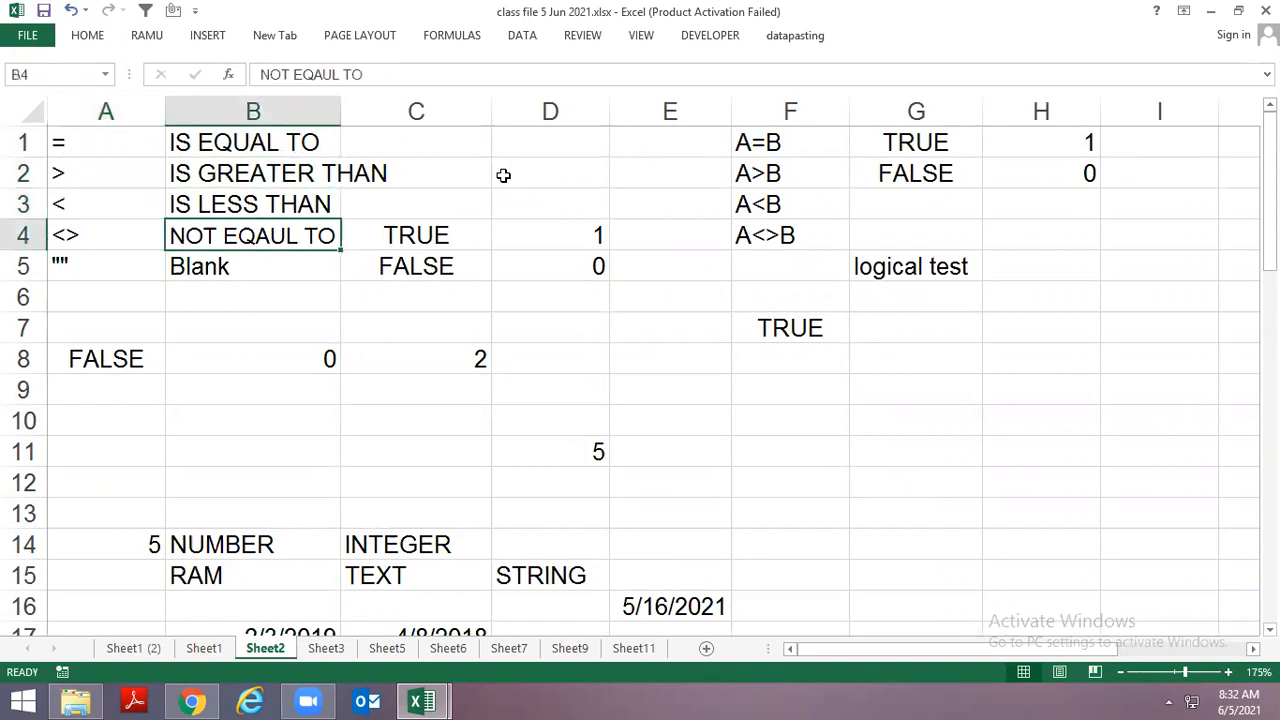
pyautogui.press('Left')
pyautogui.press('Down')
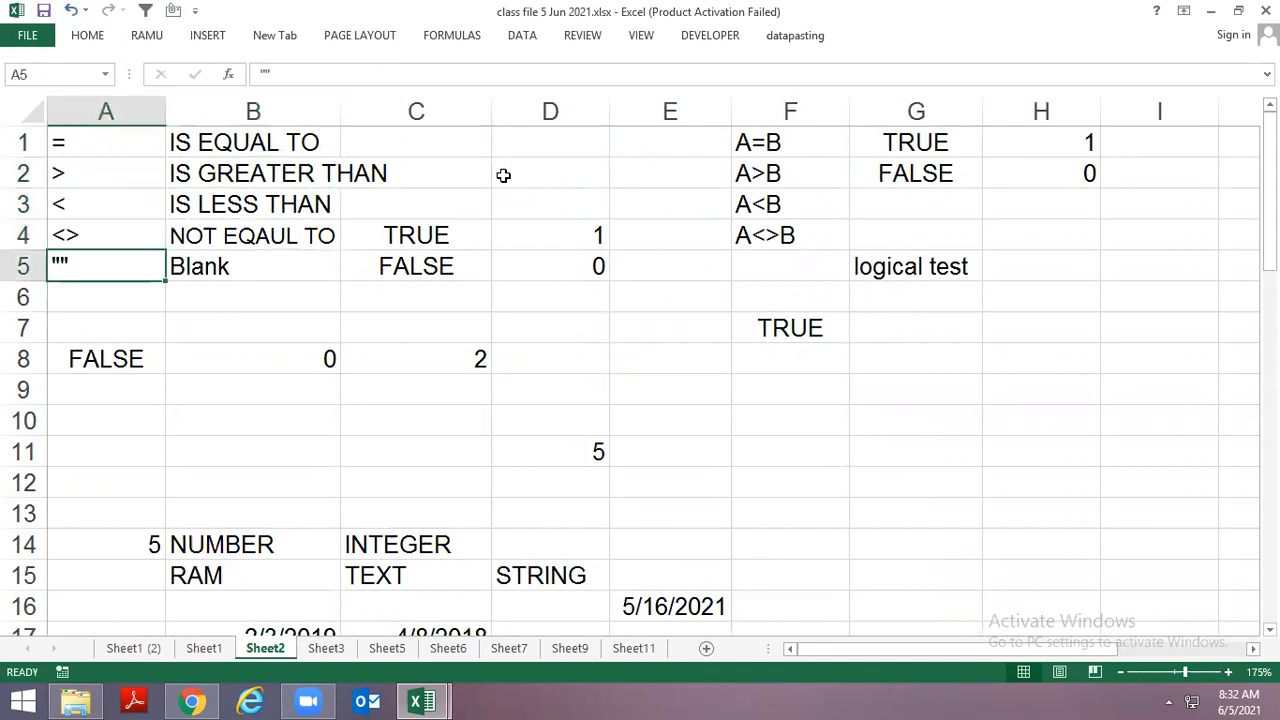
# Add the operators >= in A6 and <= in A7 below the existing symbols.
pyautogui.press('Down')
pyautogui.write('>=')
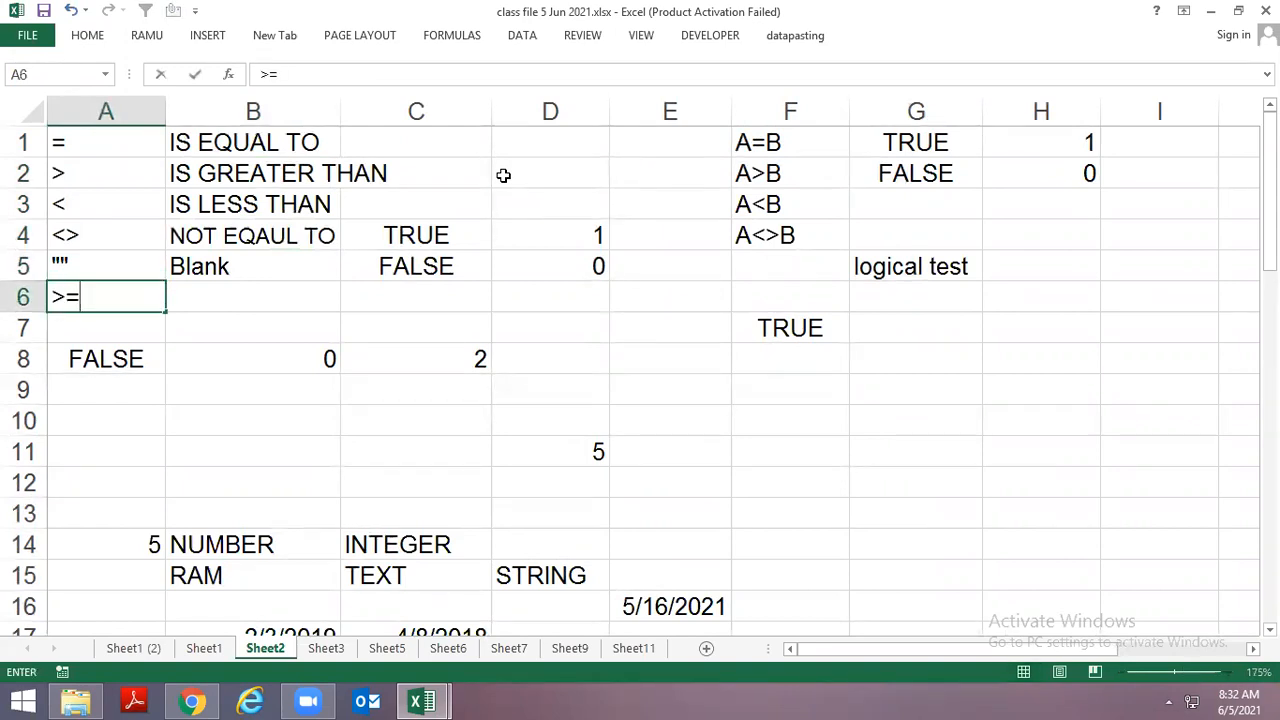
pyautogui.press('Return')
pyautogui.write('<=')
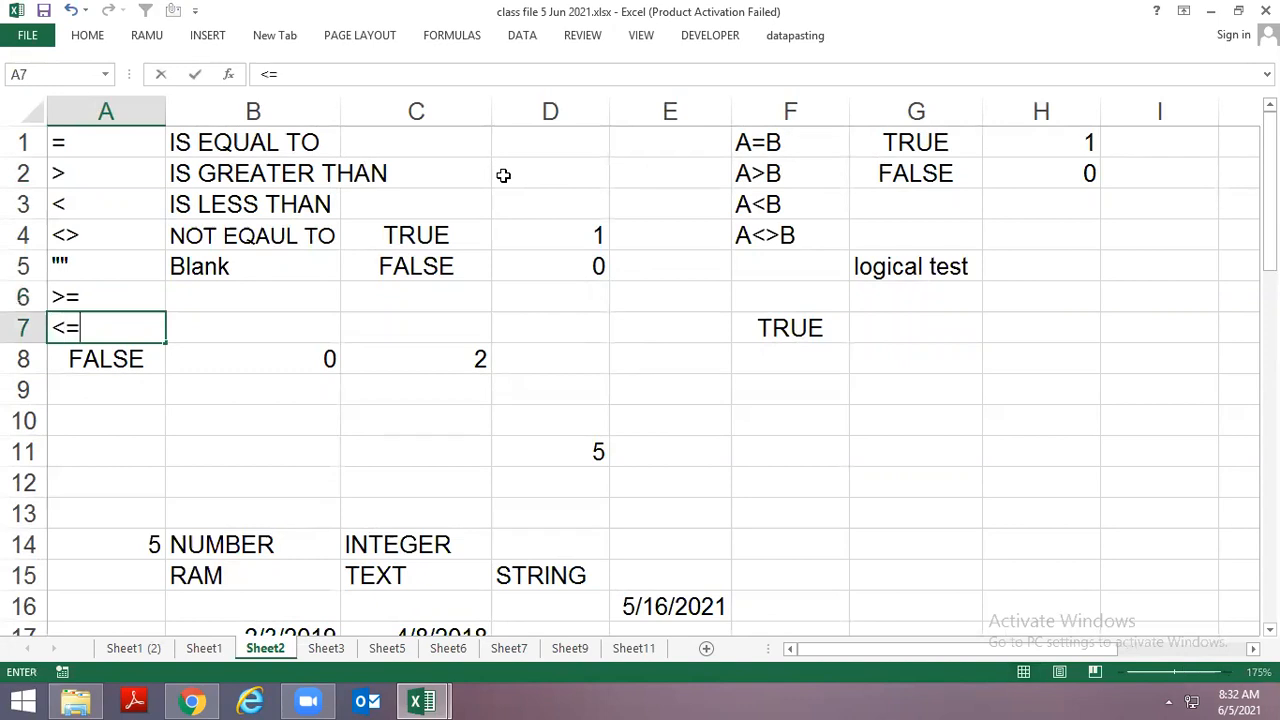
pyautogui.press('Return')
pyautogui.press('Up')
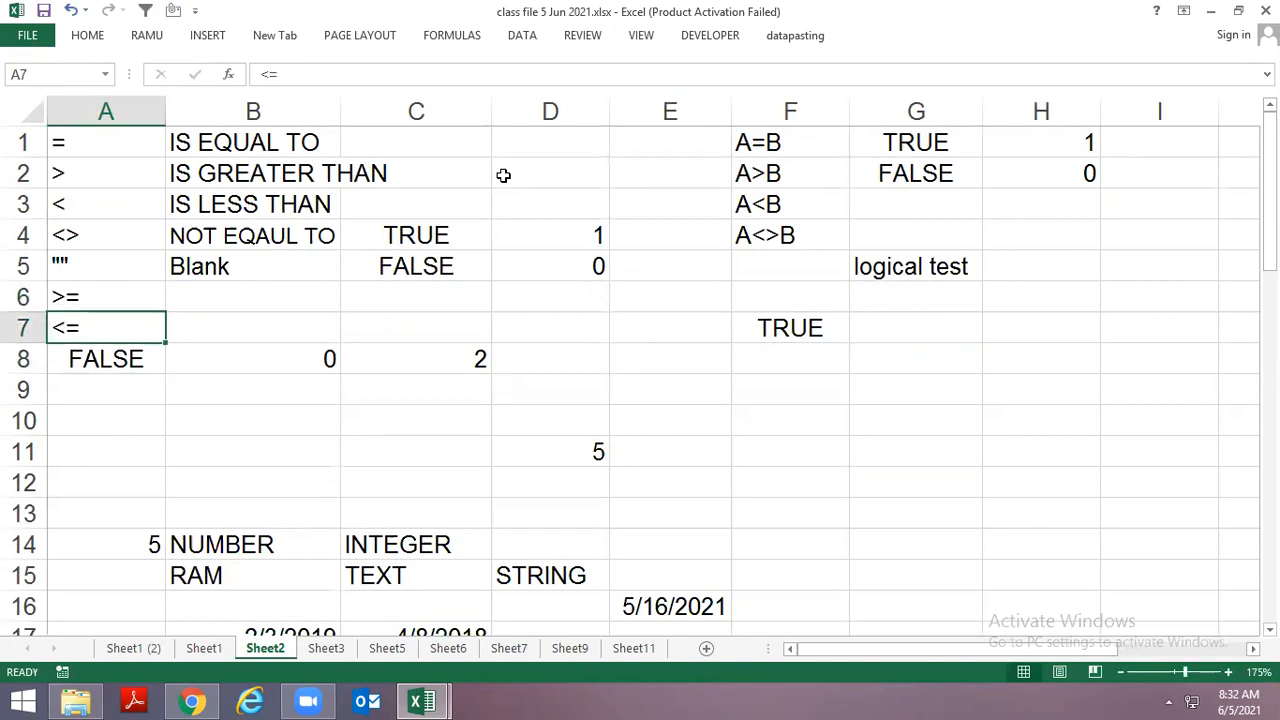
# Compare the = symbol in A1 with its meaning again and read down the meanings in B1:B5.
pyautogui.press('Up')
pyautogui.press('Up')
pyautogui.press('Up')
pyautogui.press('Up')
pyautogui.press('Up')
pyautogui.press('Up')
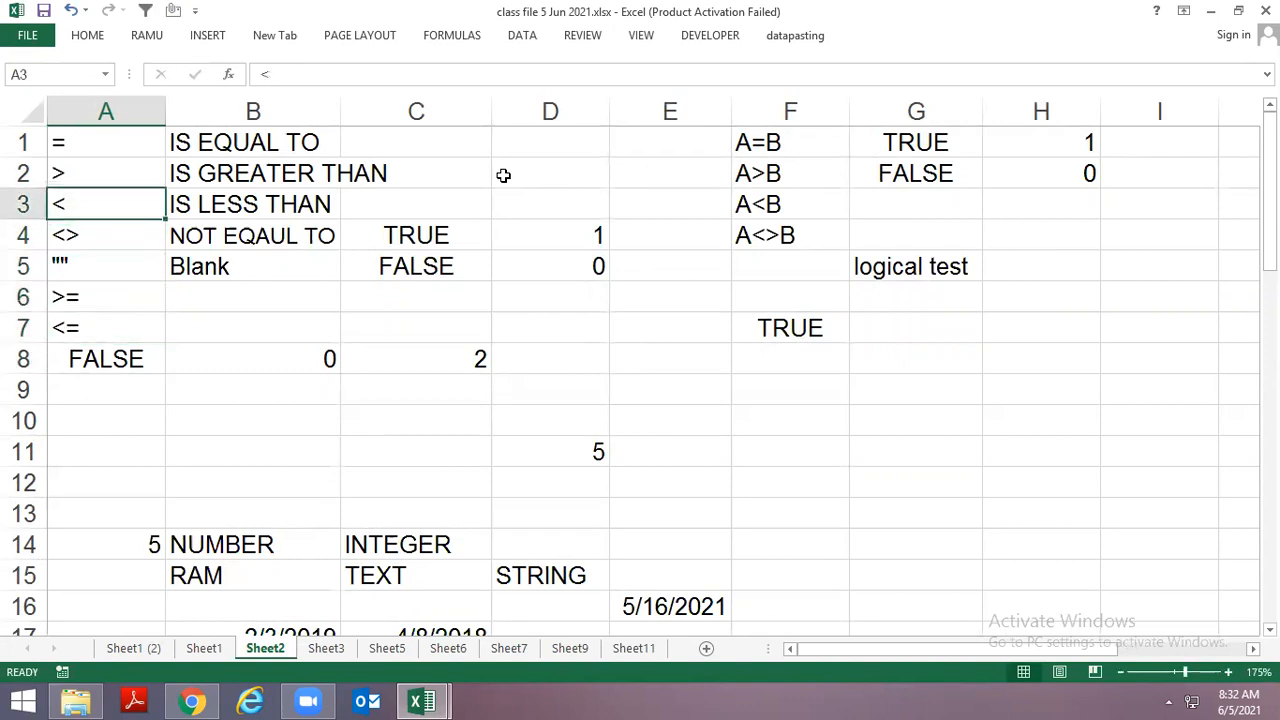
pyautogui.press('Right')
pyautogui.press('Right')
pyautogui.press('Left')
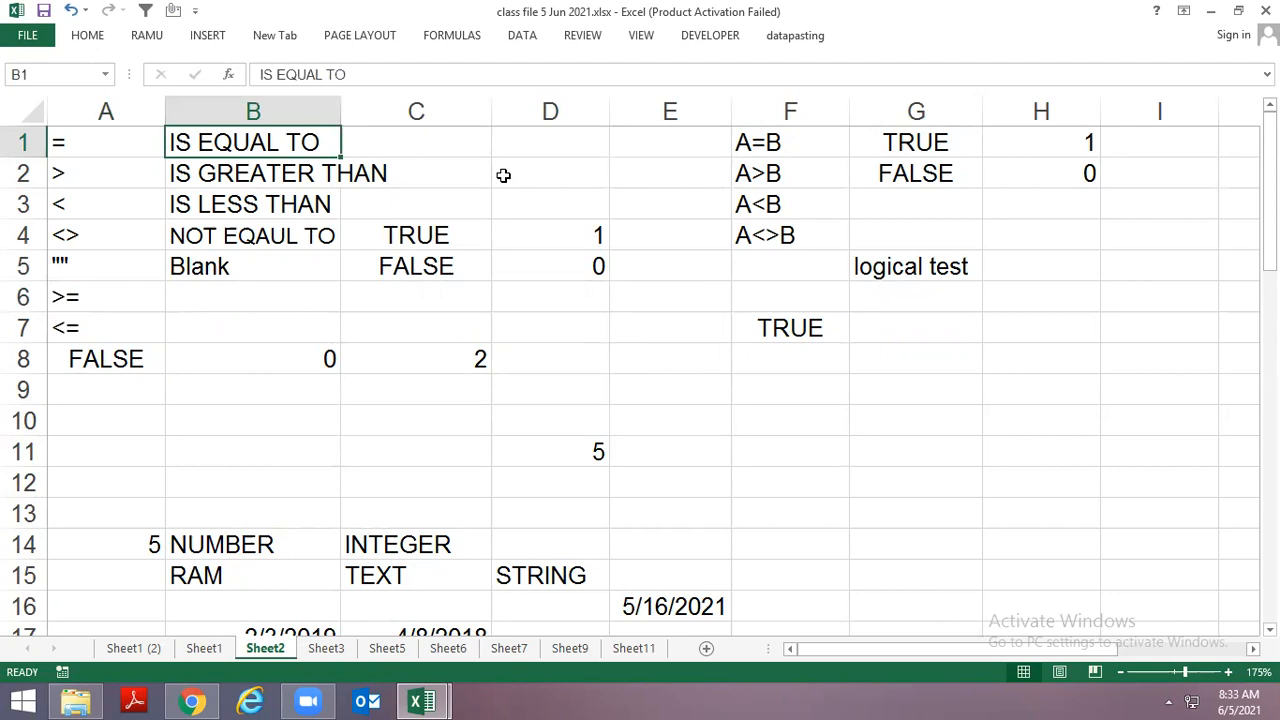
pyautogui.press('Left')
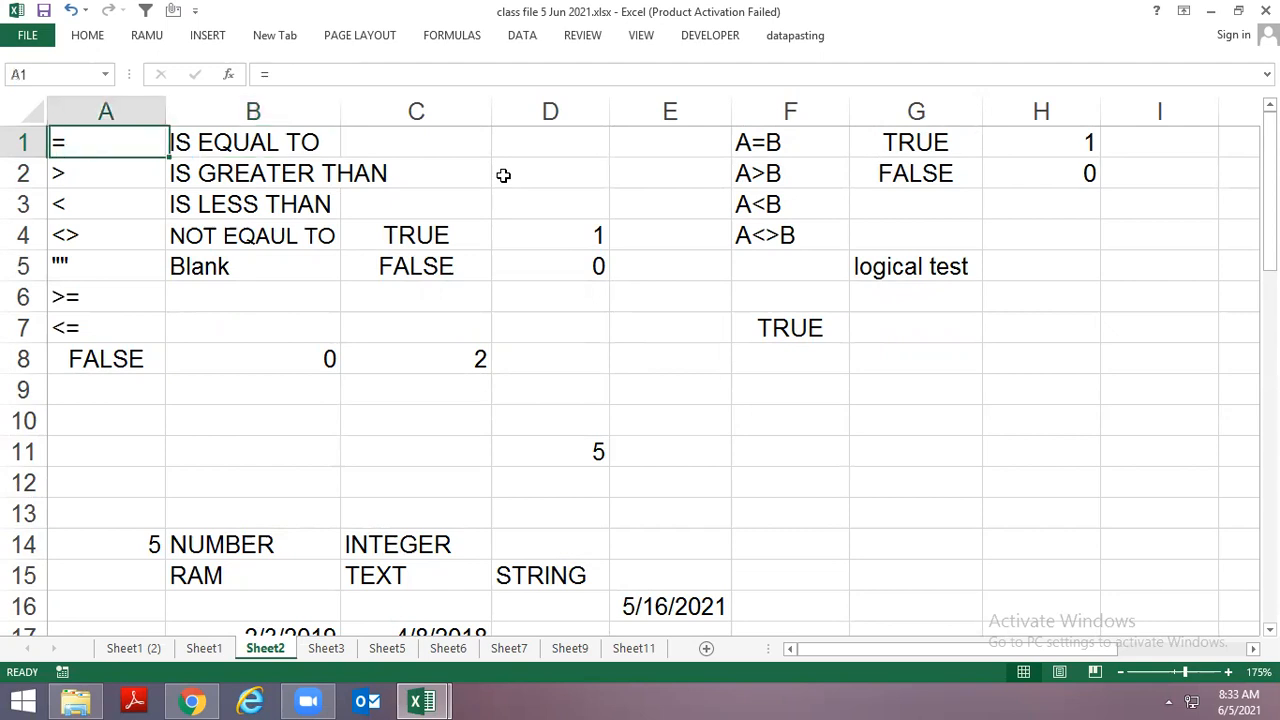
pyautogui.press('Right')
pyautogui.press('Left')
pyautogui.press('Right')
pyautogui.press('Left')
pyautogui.press('Right')
pyautogui.press('Down')
pyautogui.press('Down')
pyautogui.press('Down')
pyautogui.press('Down')
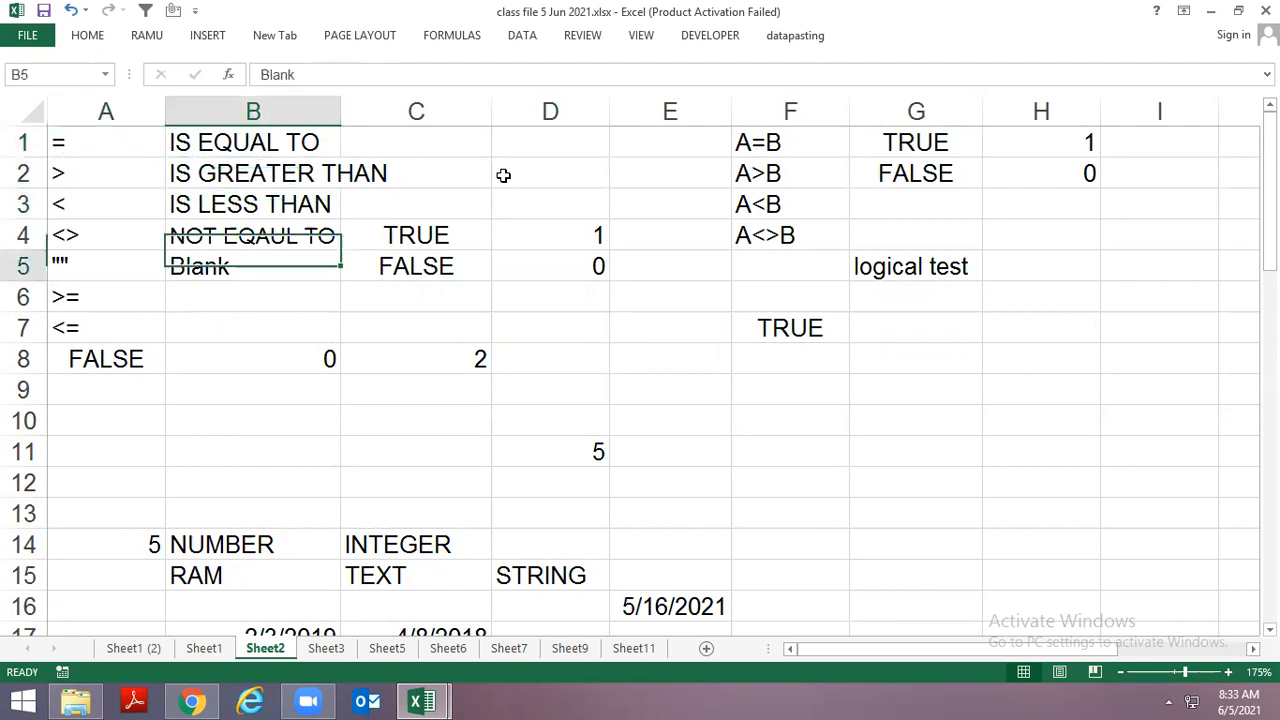
# Enter the logical test =5>10 in cell G9, keeping that cell selected.
pyautogui.press('Right')
pyautogui.press('Right')
pyautogui.press('Right')
pyautogui.press('Right')
pyautogui.press('Down')
pyautogui.press('Down')
pyautogui.press('Down')
pyautogui.press('Down')
pyautogui.press('Right')
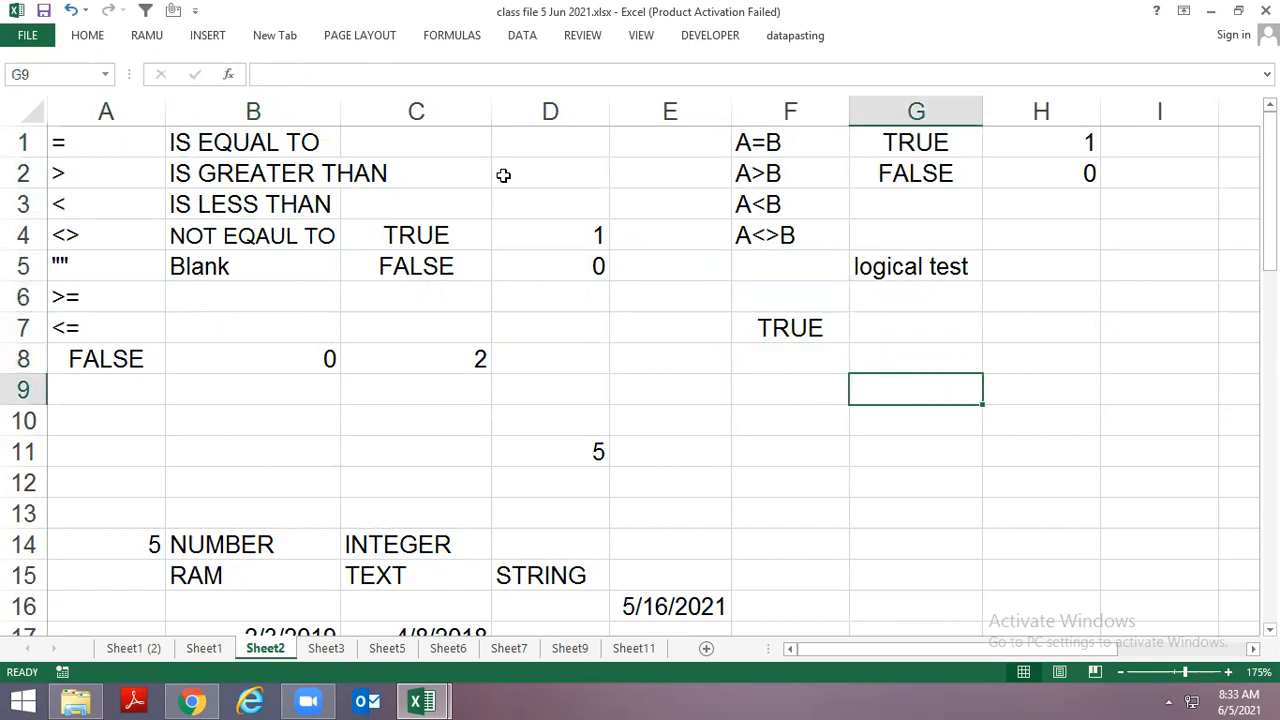
pyautogui.write('=')
pyautogui.press('BackSpace')
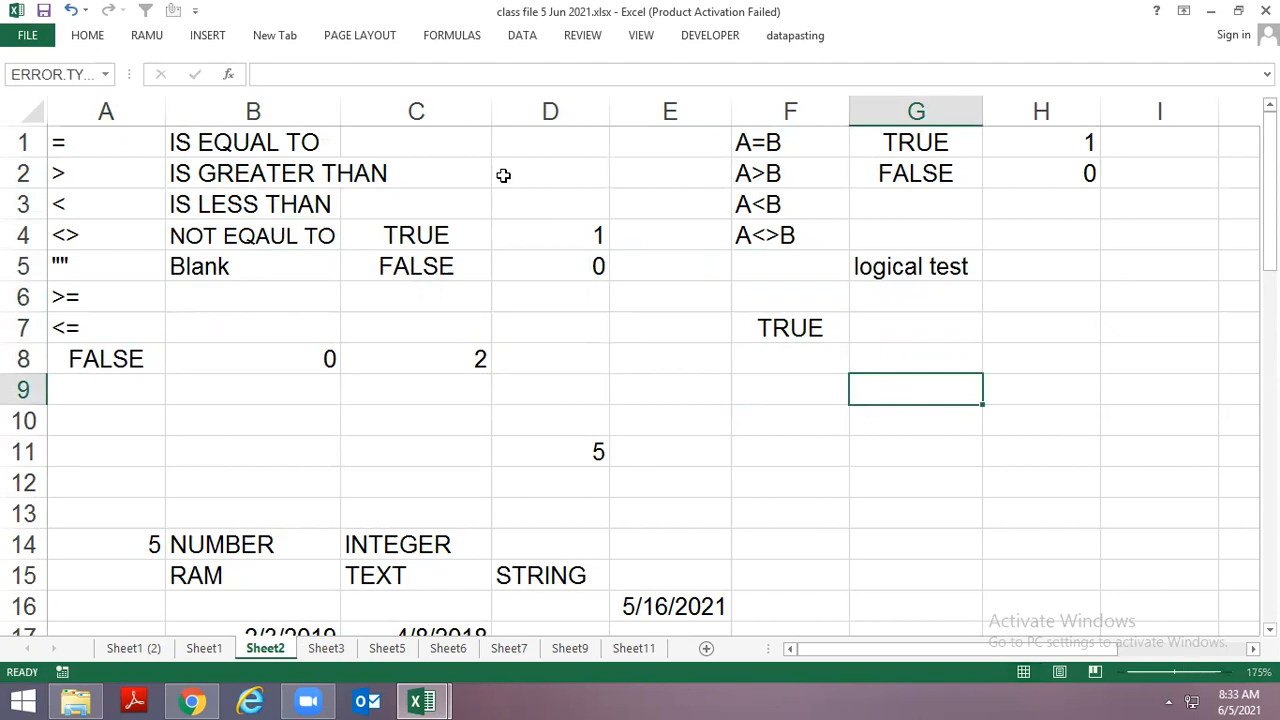
pyautogui.write('+')
pyautogui.press('Escape')
pyautogui.write('=5>10')
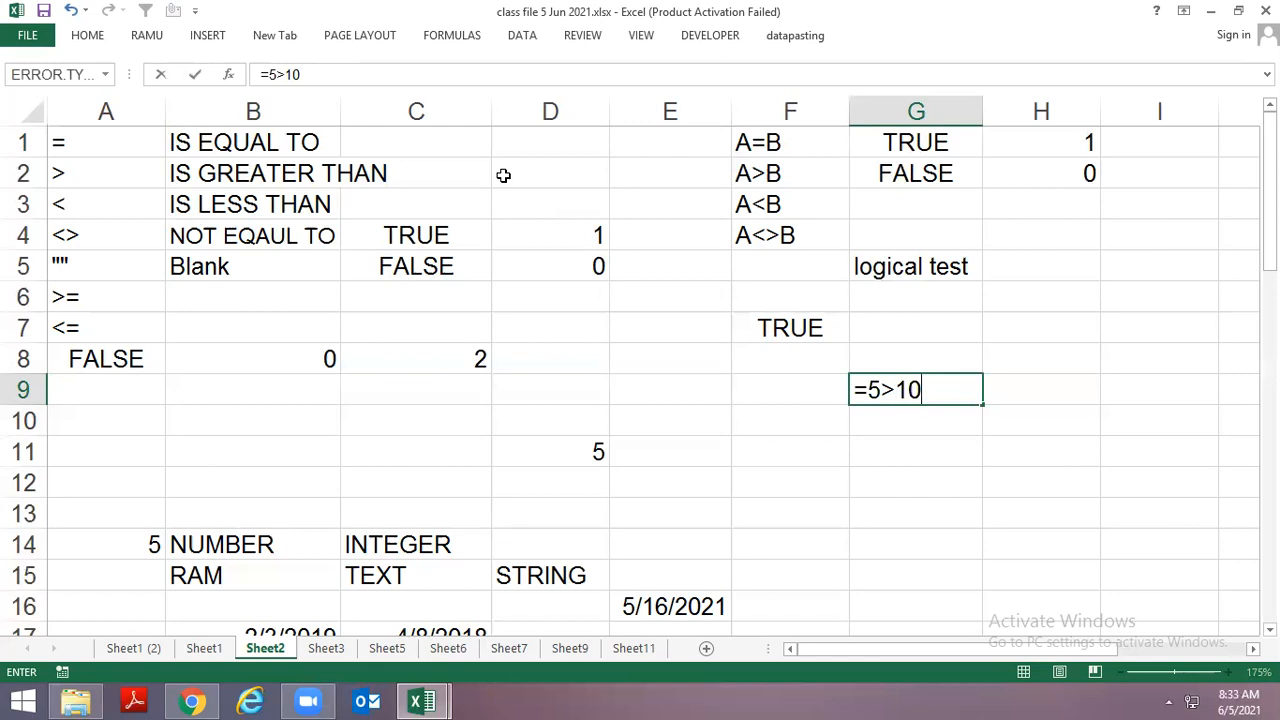
pyautogui.hotkey('ctrl', 'Return')
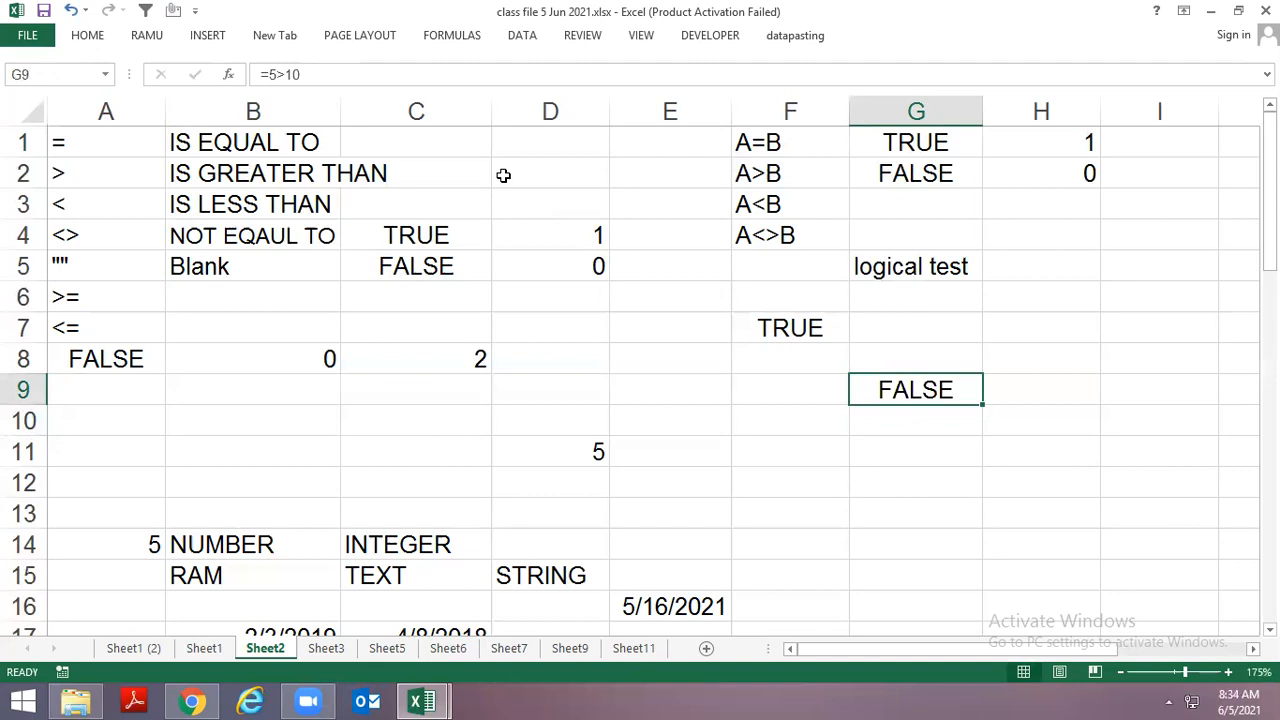
# Enter TRUE in H7 and its numeric equivalent 1 in I7.
pyautogui.press('Up')
pyautogui.press('Up')
pyautogui.press('Right')
pyautogui.write('true1')
pyautogui.press('Return')
pyautogui.press('Up')
pyautogui.press('F2')
pyautogui.press('BackSpace')
pyautogui.press('Tab')
pyautogui.write('1')
pyautogui.press('Return')
# Enter FALSE in H8 and its numeric equivalent 0 in I8.
pyautogui.press('Left')
pyautogui.write('f')
pyautogui.press('Escape')
pyautogui.press('Right')
pyautogui.write('false')
pyautogui.press('Tab')
pyautogui.write('0')
pyautogui.press('Return')
# Fill cells H11, H12 and H13 with the logical value TRUE.
pyautogui.press('Down')
pyautogui.press('Down')
pyautogui.write('true')
pyautogui.press('Return')
pyautogui.write('true')
pyautogui.hotkey('ctrl', 'Return')
pyautogui.press('Return')
pyautogui.press('Up')
pyautogui.write('true')
pyautogui.press('Return')
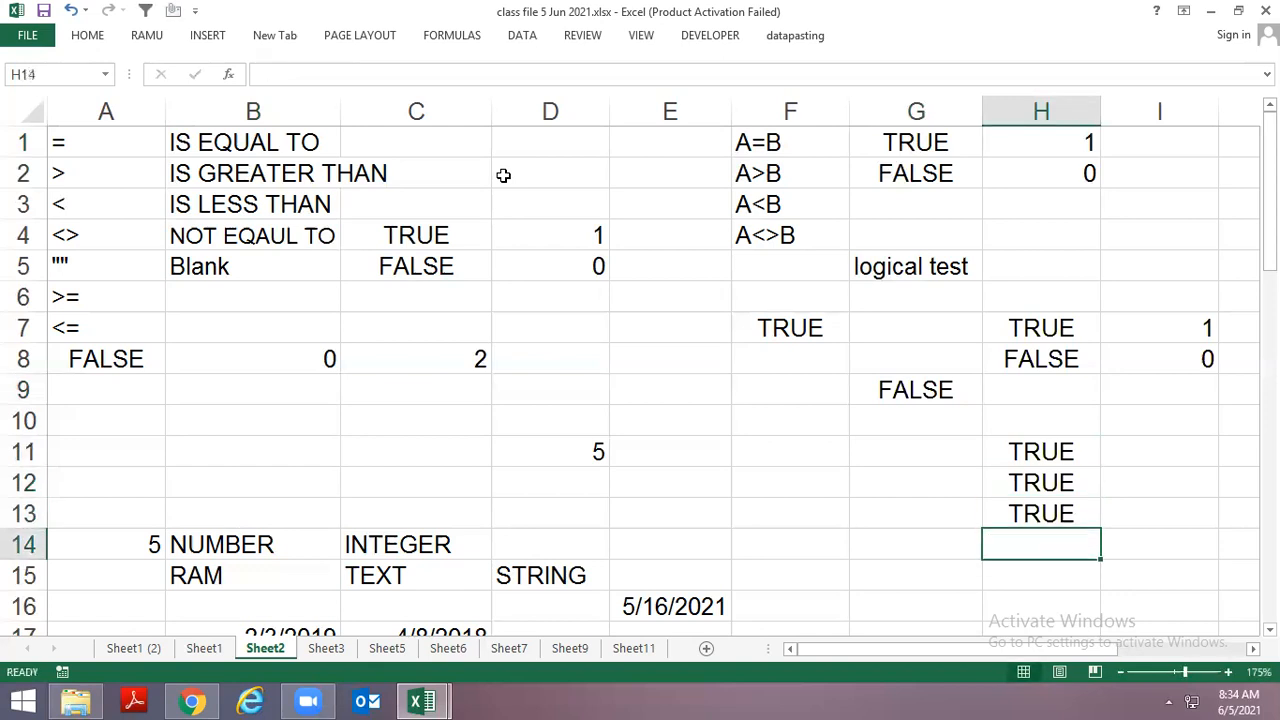
# Add the three logical values in I14 with the formula =+H11+H12+H13.
pyautogui.press('Right')
pyautogui.write('+')
pyautogui.press('Up')
pyautogui.press('Up')
pyautogui.press('Left')
pyautogui.press('Up')
pyautogui.write('+')
pyautogui.press('Left')
pyautogui.press('Up')
pyautogui.press('Up')
pyautogui.write('+')
pyautogui.press('Left')
pyautogui.press('Up')
pyautogui.hotkey('ctrl', 'Return')
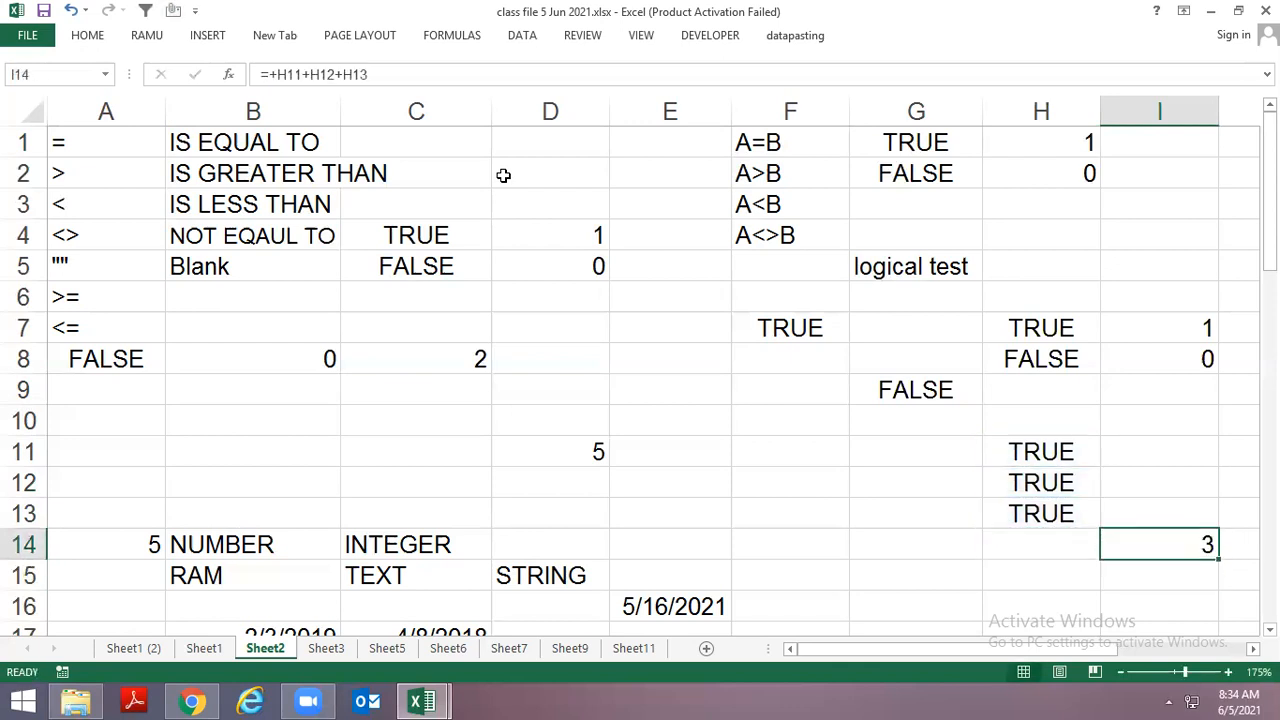
# Enter 55 in I11 and multiply it by the logical value beside it with =H11*I11 in J11.
pyautogui.press('Up')
pyautogui.press('Up')
pyautogui.press('Up')
pyautogui.hscroll(2, 503, 175)
pyautogui.write('55')
pyautogui.press('Return')
pyautogui.press('Up')
pyautogui.press('Right')
pyautogui.write('=')
pyautogui.press('Left')
pyautogui.press('Left')
pyautogui.write('*')
pyautogui.press('Left')
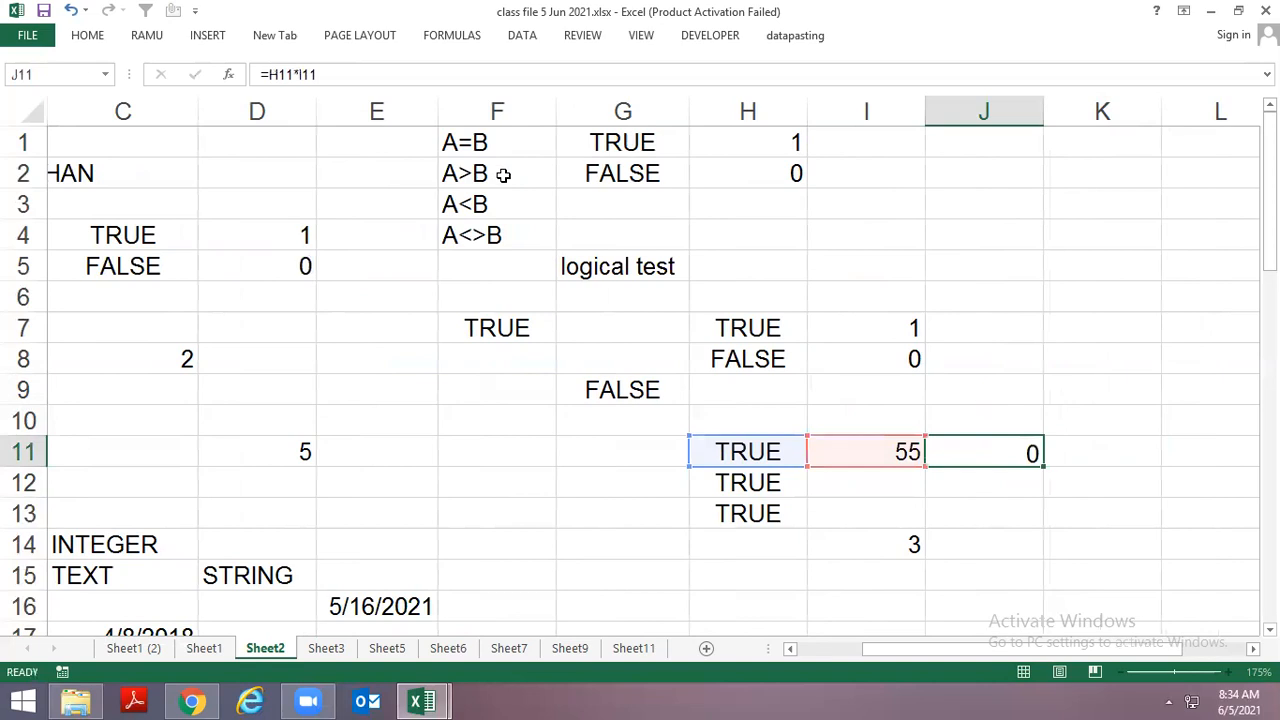
pyautogui.press('Return')
pyautogui.press('Left')
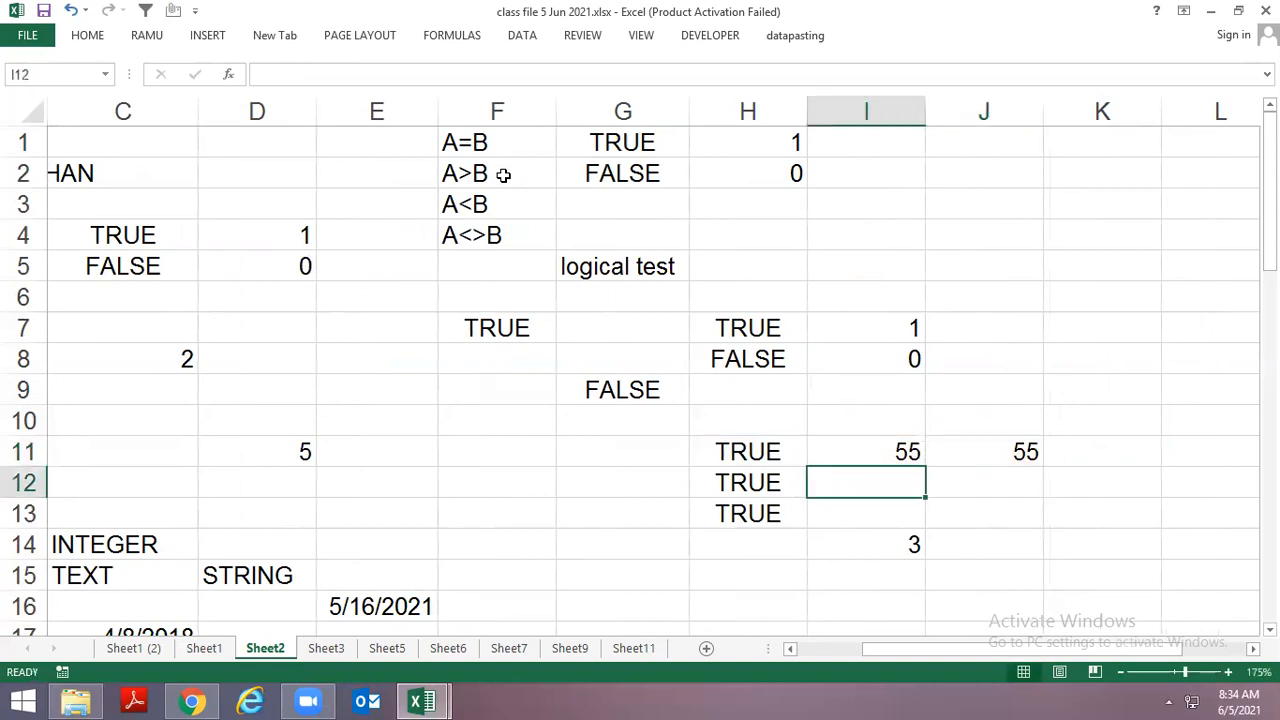
# Enter FALSE in J13 and the number 22 in K13.
pyautogui.press('Right')
pyautogui.press('Down')
pyautogui.write('fal')
pyautogui.press('BackSpace')
pyautogui.press('BackSpace')
pyautogui.write('false')
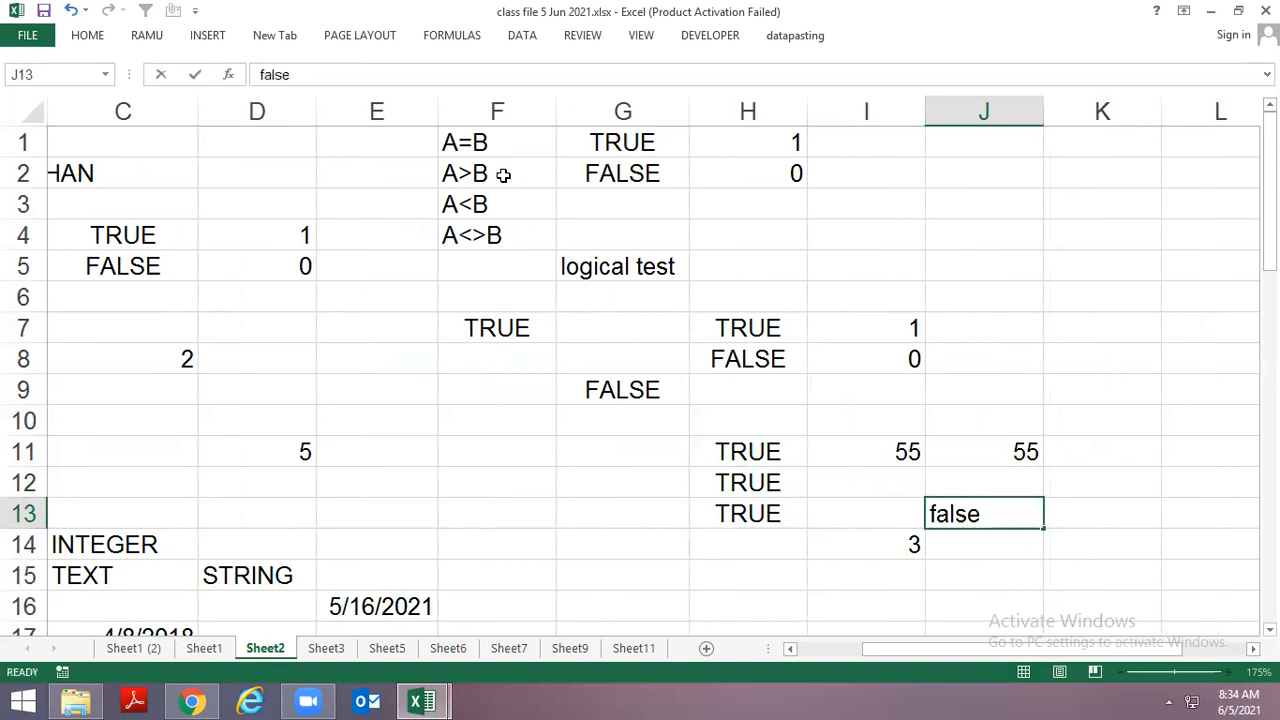
pyautogui.press('Return')
pyautogui.press('Up')
pyautogui.press('Right')
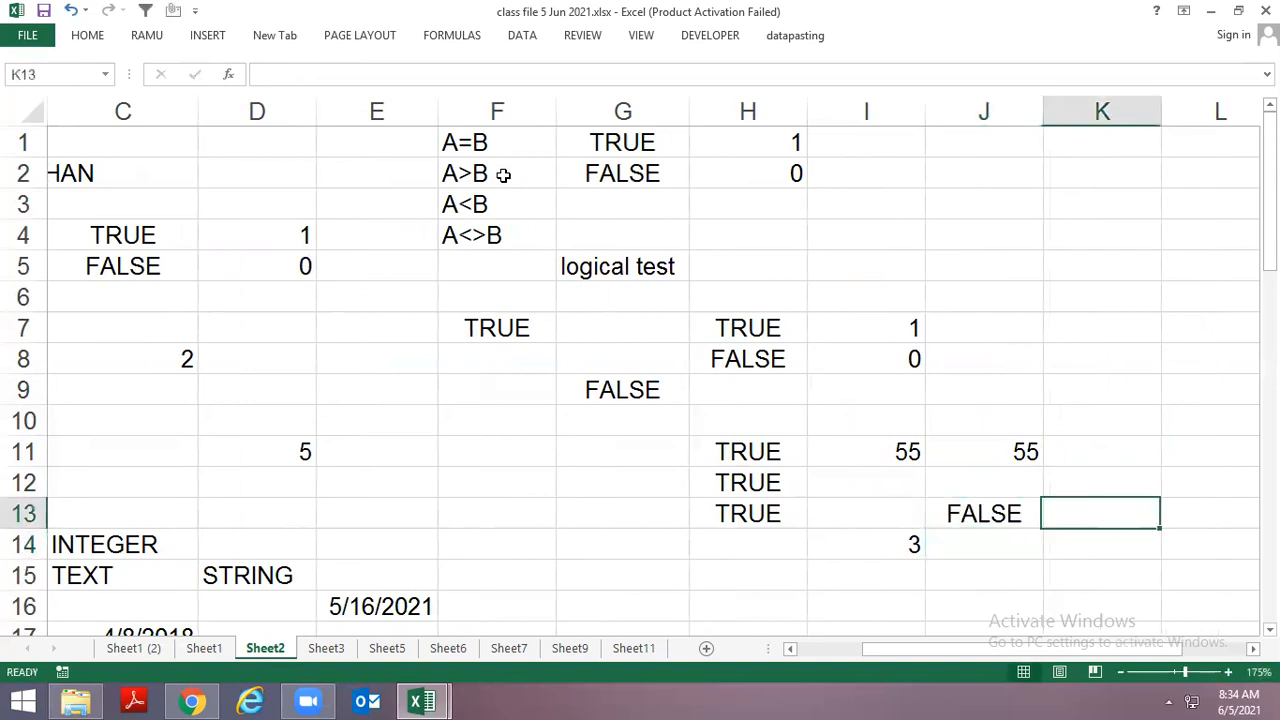
pyautogui.write('22')
pyautogui.press('Return')
# Multiply K13 by the logical value in J13 with a formula in K14.
pyautogui.write('=')
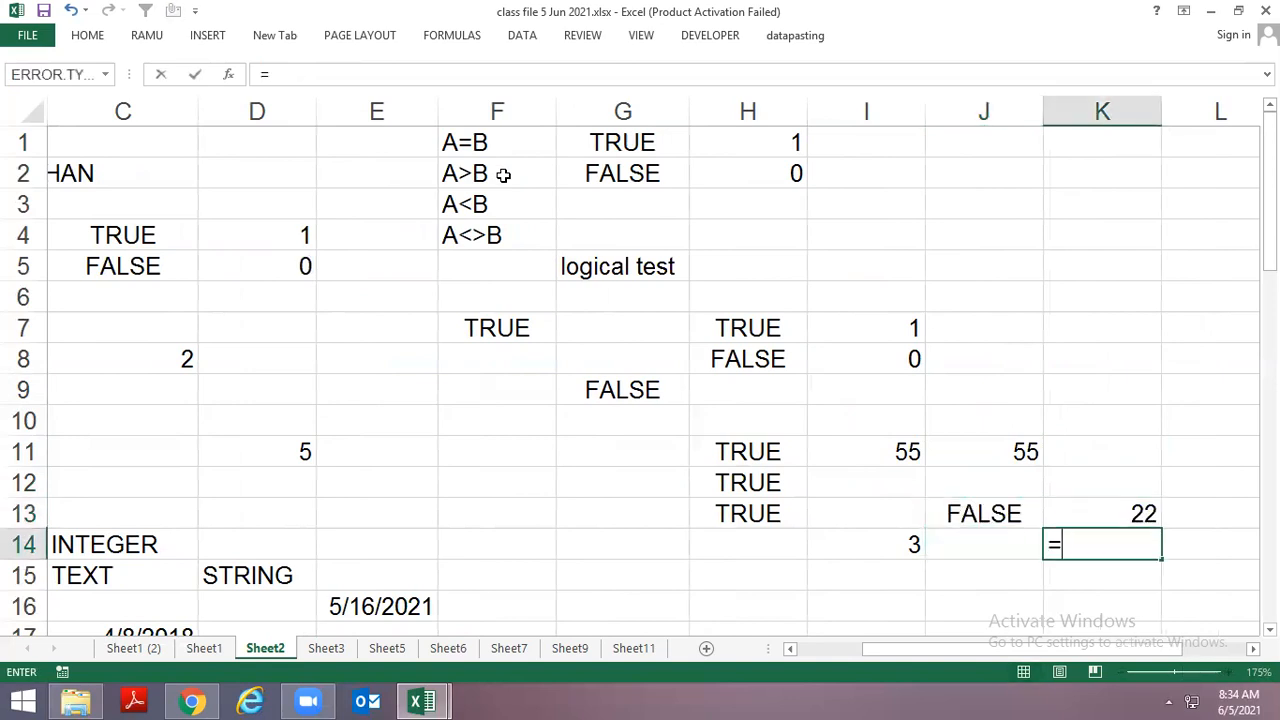
pyautogui.press('Up')
pyautogui.write('*')
pyautogui.press('Left')
pyautogui.press('Up')
pyautogui.press('Return')
pyautogui.press('Up')
pyautogui.press('Left')
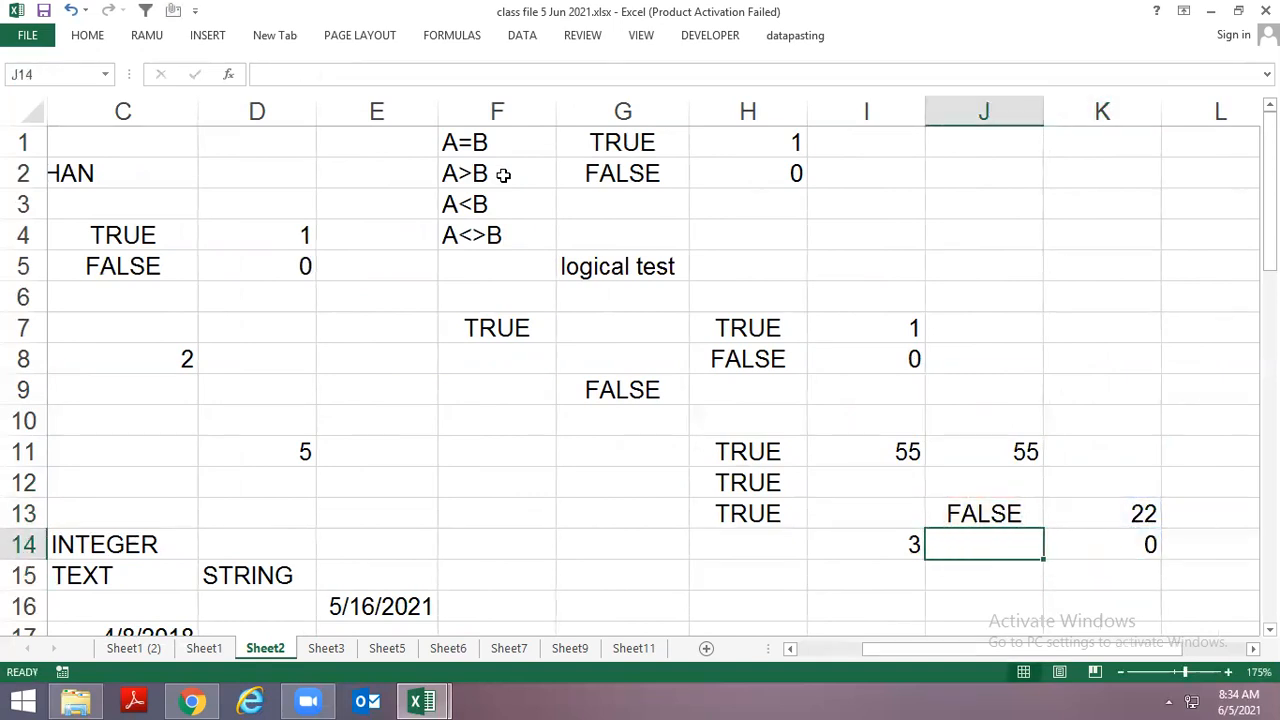
# Examine the data type examples in rows 14 to 17 of columns A and B, ending on A14.
pyautogui.press('Left')
pyautogui.press('Left')
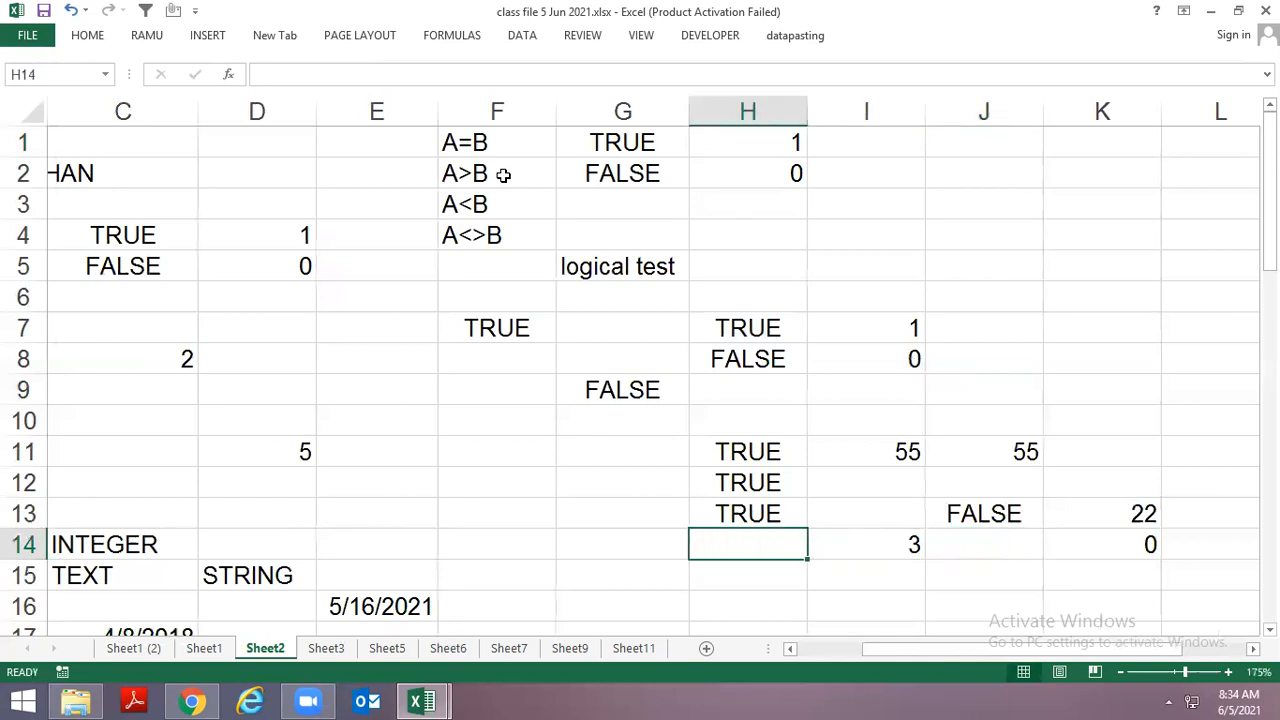
pyautogui.press('Home')
pyautogui.press('Right')
pyautogui.press('Down')
pyautogui.press('Down')
pyautogui.press('Down')
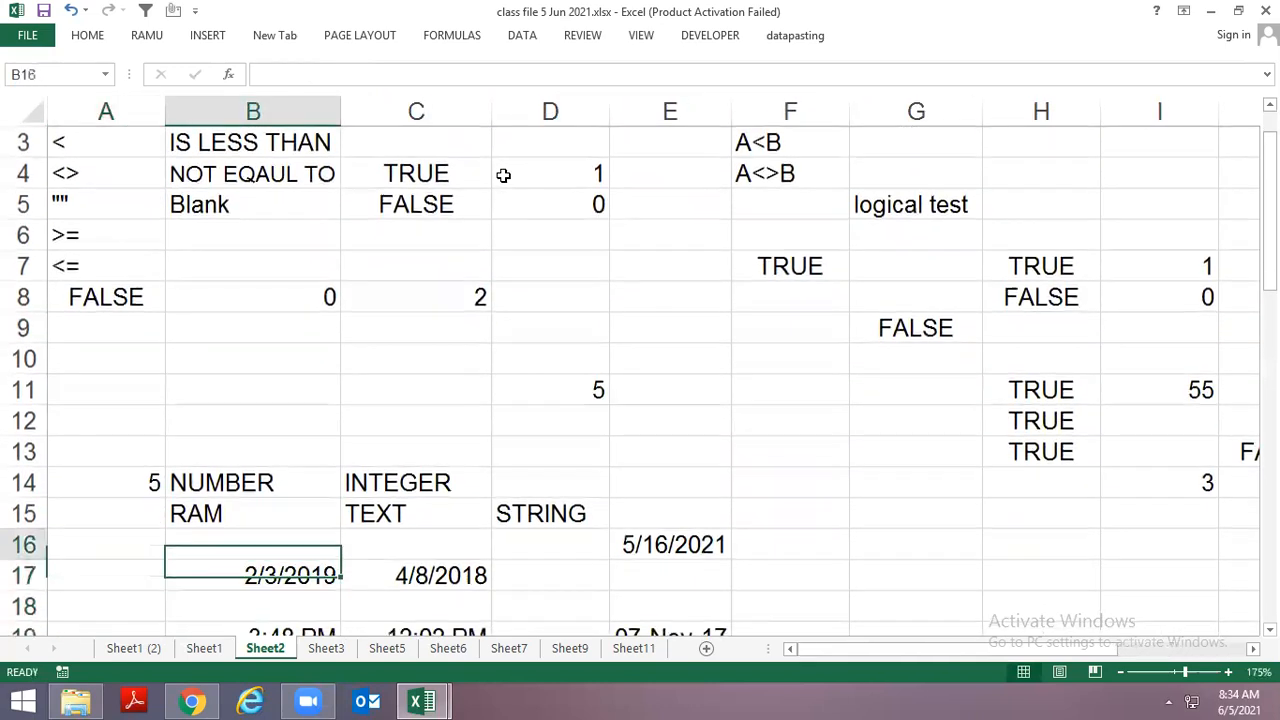
pyautogui.press('Up')
pyautogui.press('Up')
pyautogui.press('Up')
pyautogui.press('Left')
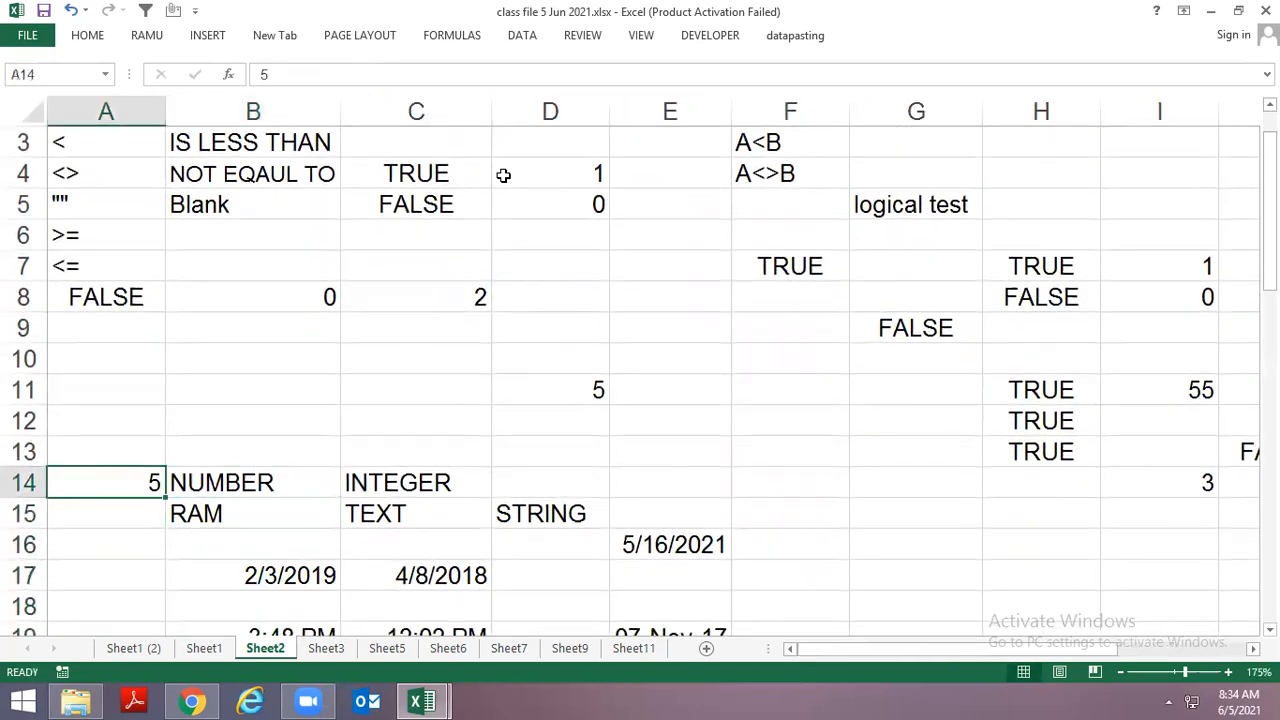
# Enter the text computer in cell B12, above the data type examples.
pyautogui.press('Right')
pyautogui.press('Up')
pyautogui.press('Up')
pyautogui.write('con')
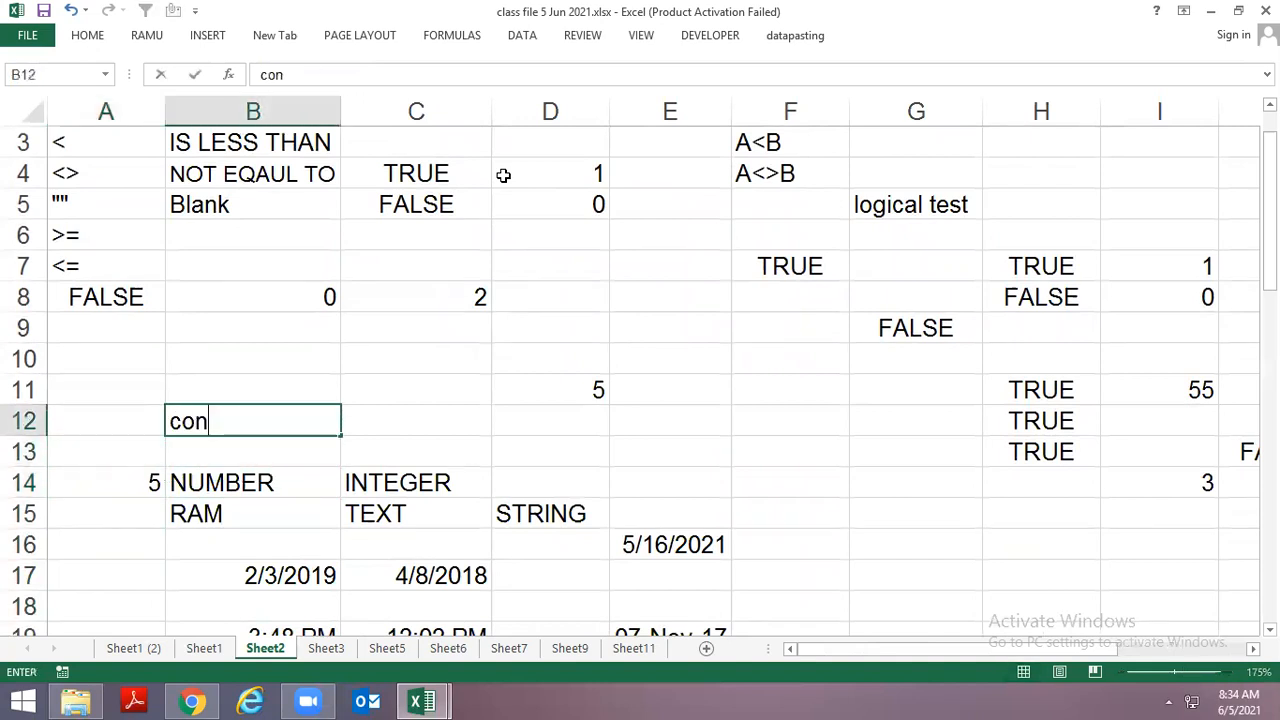
pyautogui.press('BackSpace')
pyautogui.write('mputer')
pyautogui.press('Return')
pyautogui.press('Up')
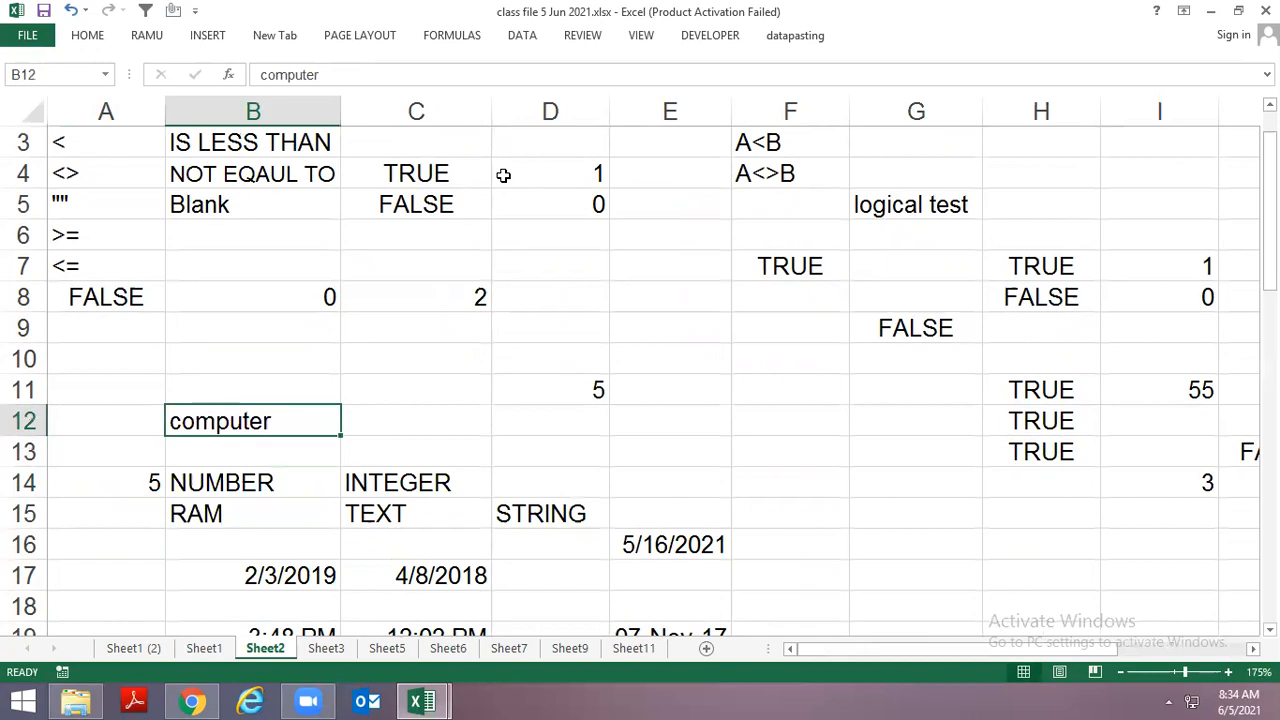
# Review the number and text data type labels in rows 14 and 15, from NUMBER and INTEGER to RAM, TEXT and STRING.
pyautogui.press('Down')
pyautogui.press('Down')
pyautogui.press('Down')
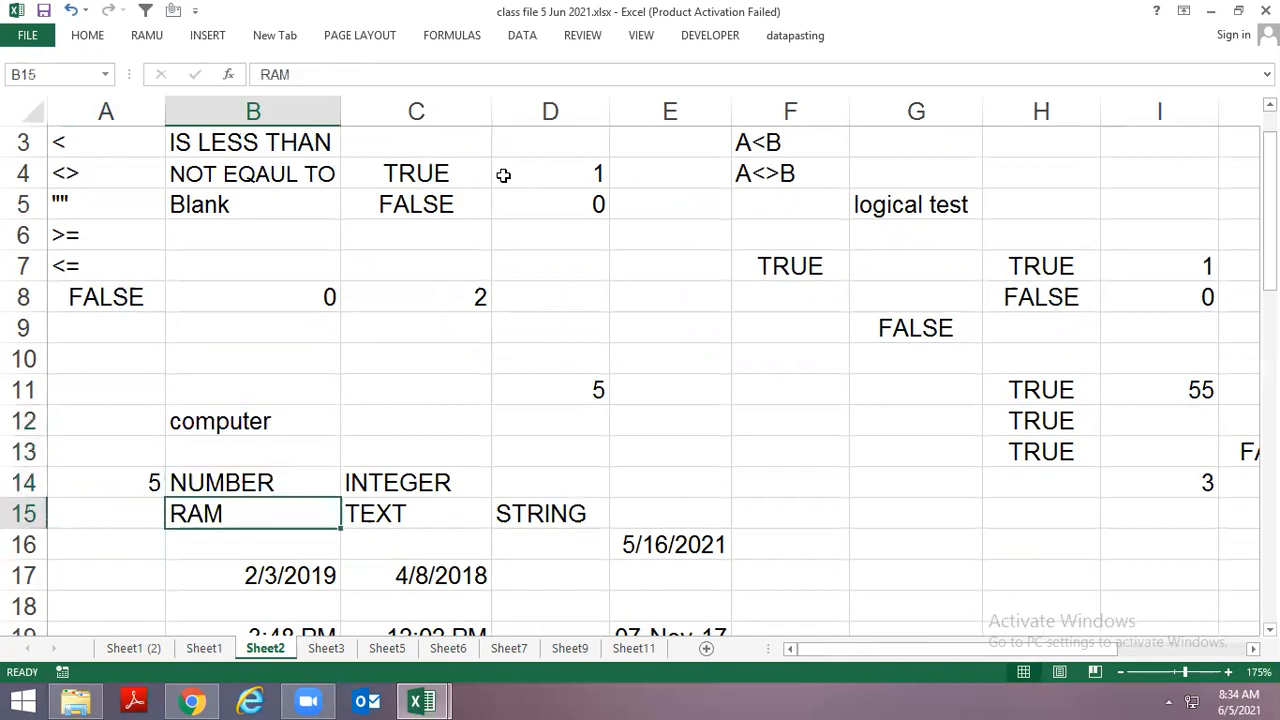
pyautogui.press('Up')
pyautogui.press('Right')
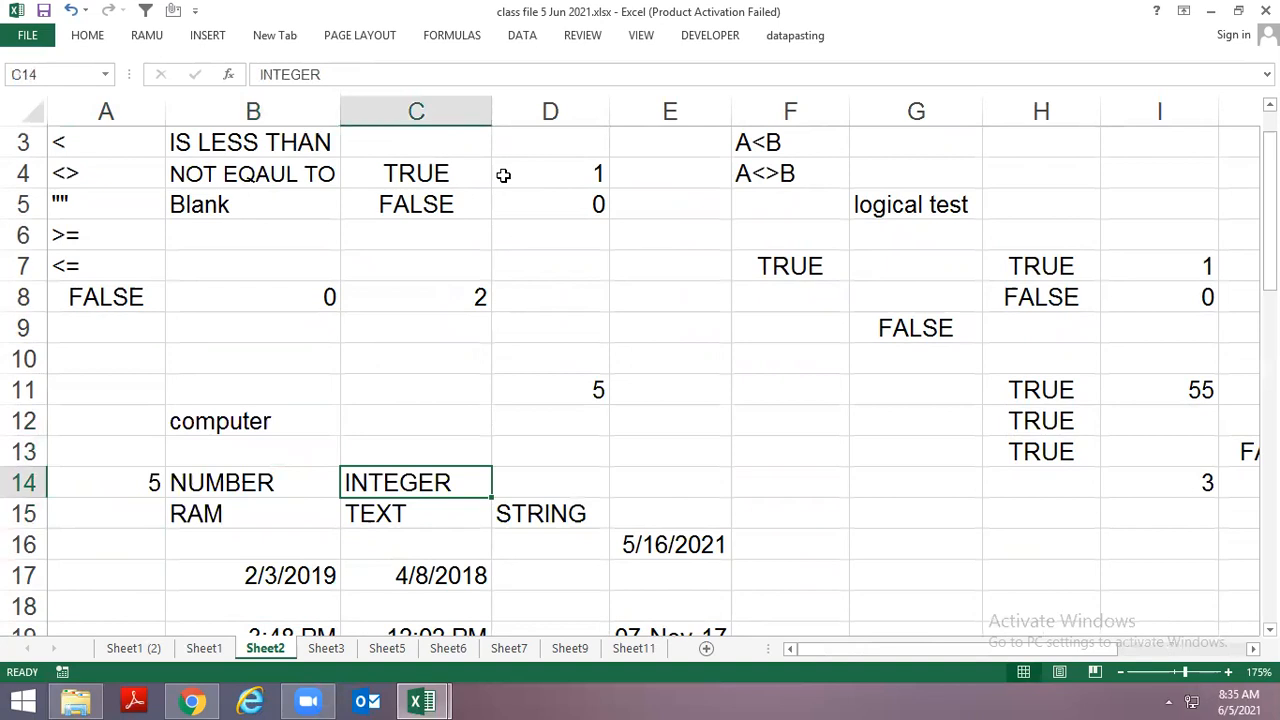
pyautogui.press('Down')
pyautogui.press('Left')
pyautogui.press('Right')
pyautogui.press('Right')
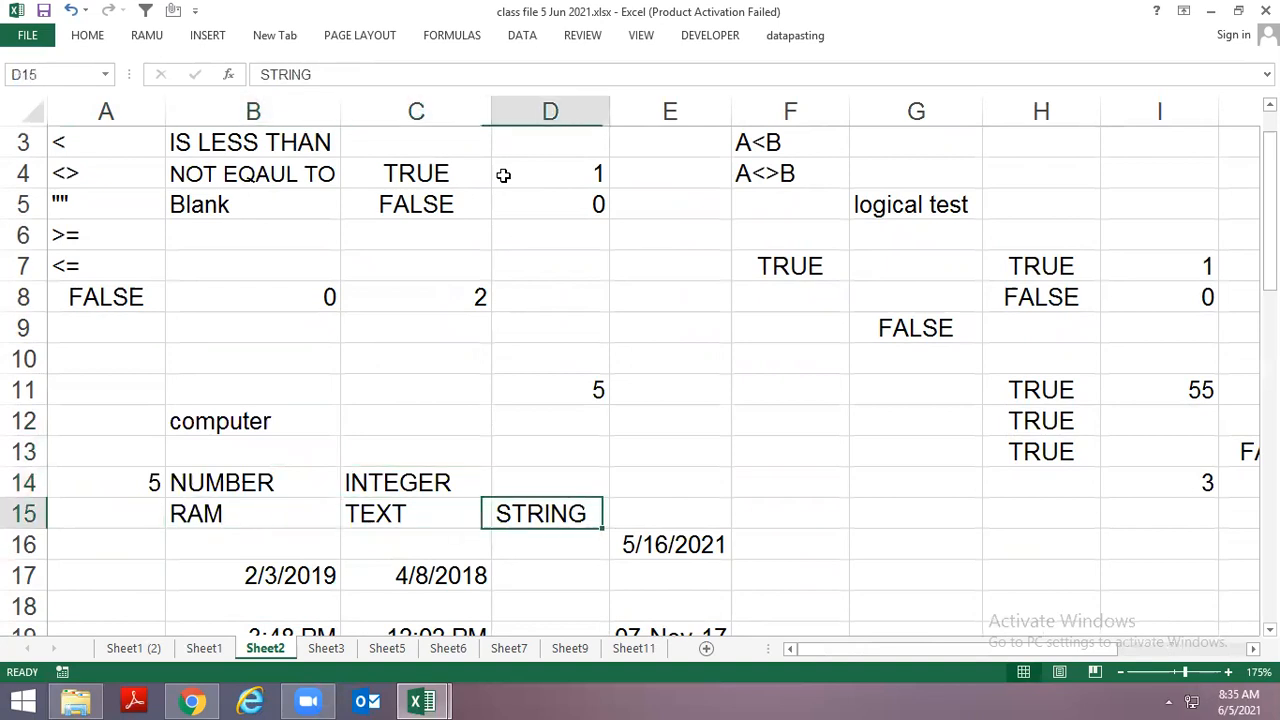
# Insert the current date, 6/5/2021, as a fixed value in E14.
pyautogui.press('Down')
pyautogui.press('Up')
pyautogui.press('Up')
pyautogui.press('Right')
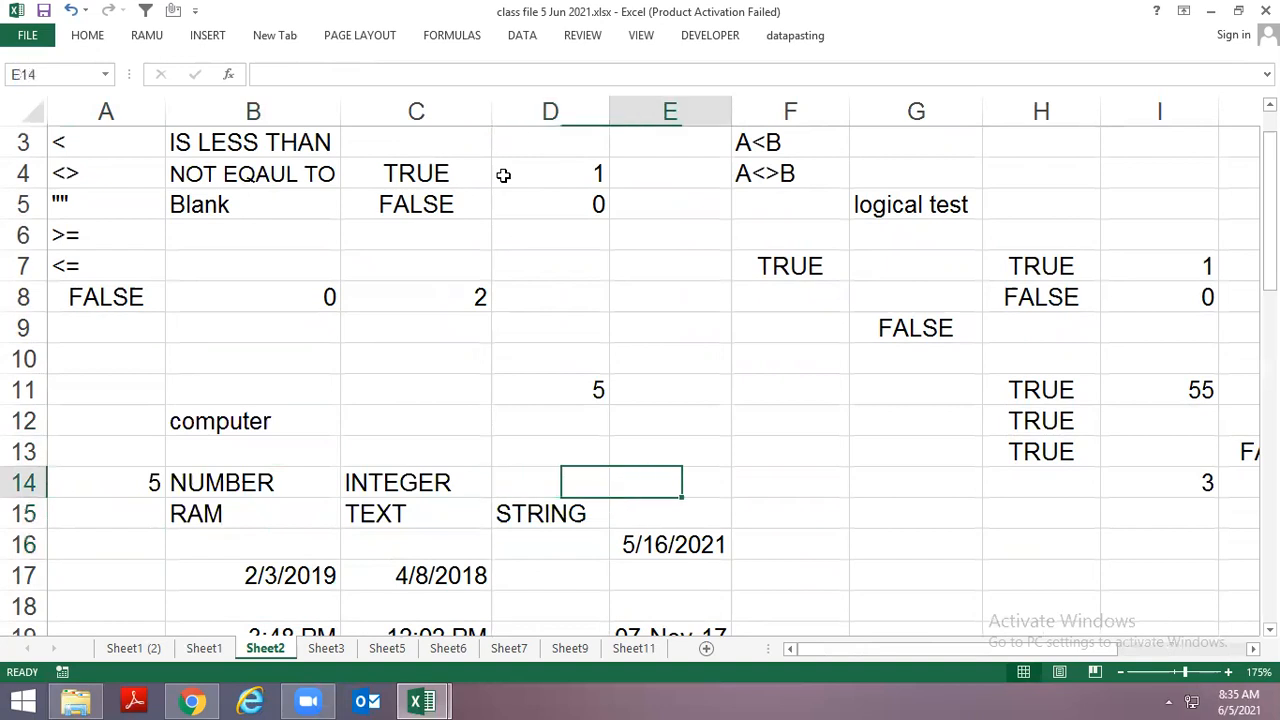
pyautogui.hotkey('ctrl', ';')
pyautogui.press('Return')
pyautogui.press('Up')
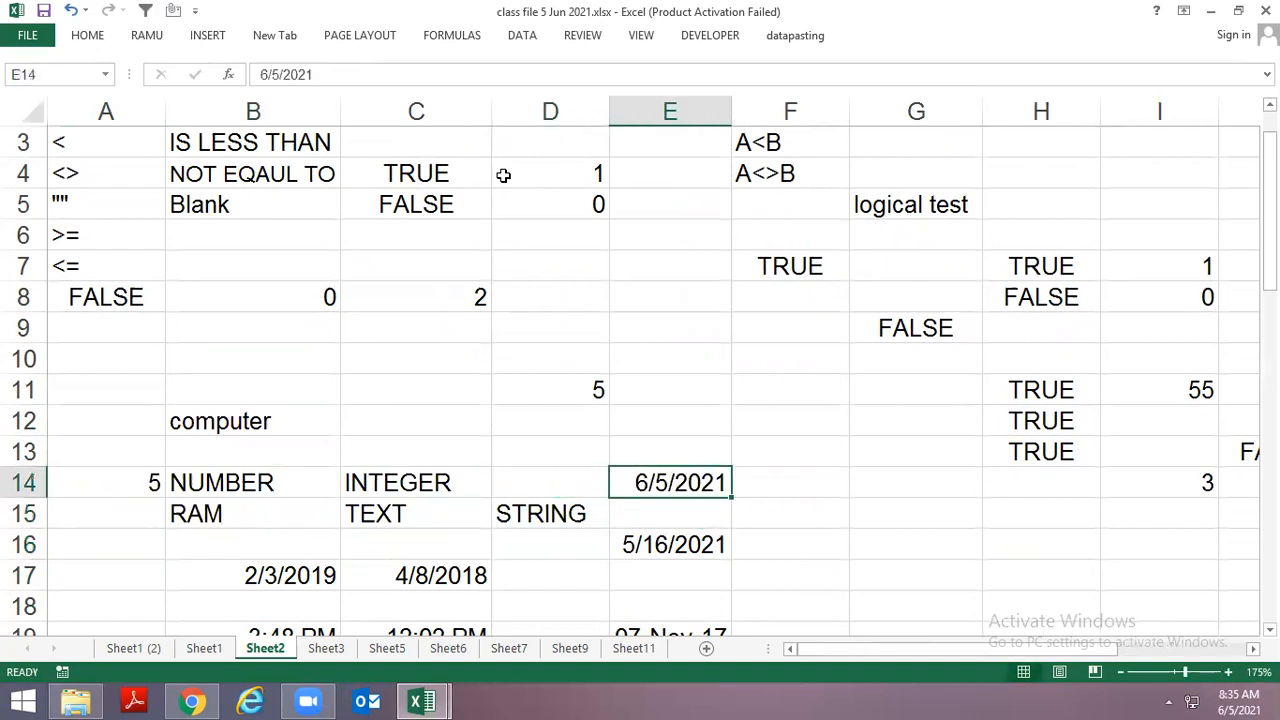
# Look over the date and time examples in the rows below the text labels.
pyautogui.press('Right')
pyautogui.press('Right')
pyautogui.press('Down')
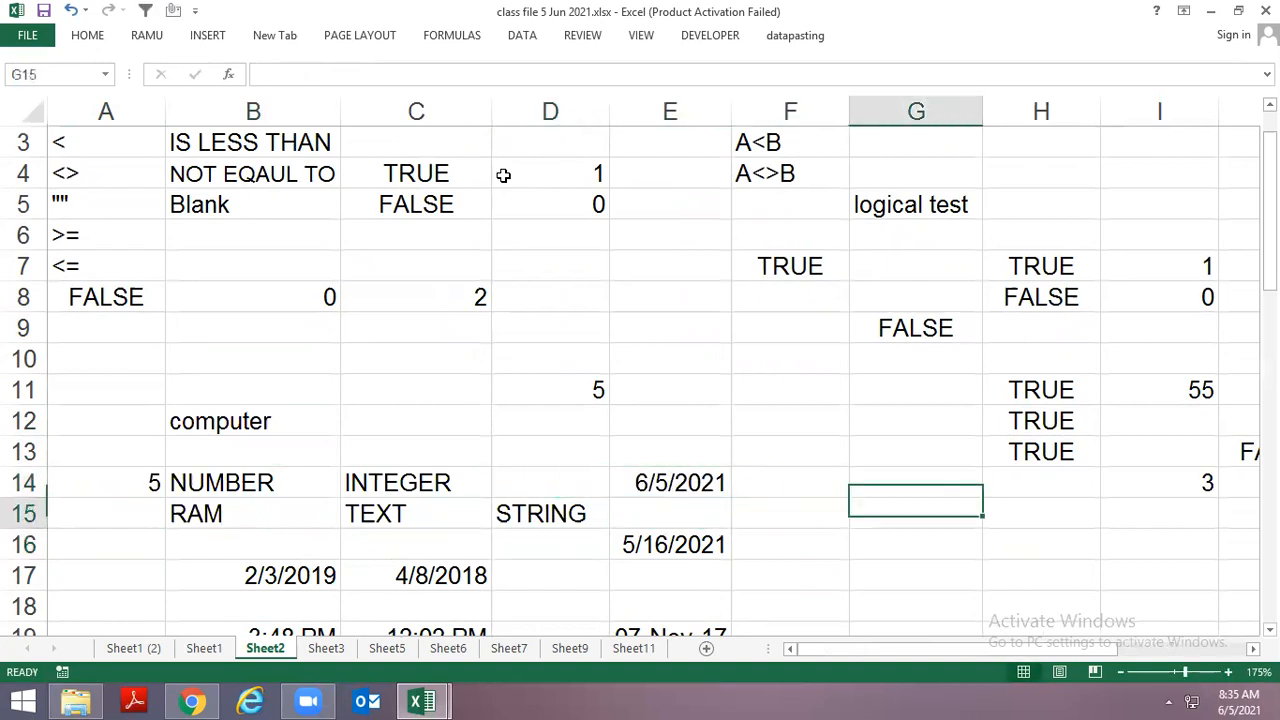
pyautogui.press('Down')
pyautogui.press('Down')
pyautogui.press('Down')
pyautogui.press('Up')
pyautogui.press('Up')
pyautogui.press('Up')
pyautogui.press('Down')
pyautogui.press('Down')
pyautogui.press('Down')
pyautogui.press('Down')
pyautogui.press('Down')
pyautogui.press('Down')
pyautogui.press('Down')
pyautogui.press('Down')
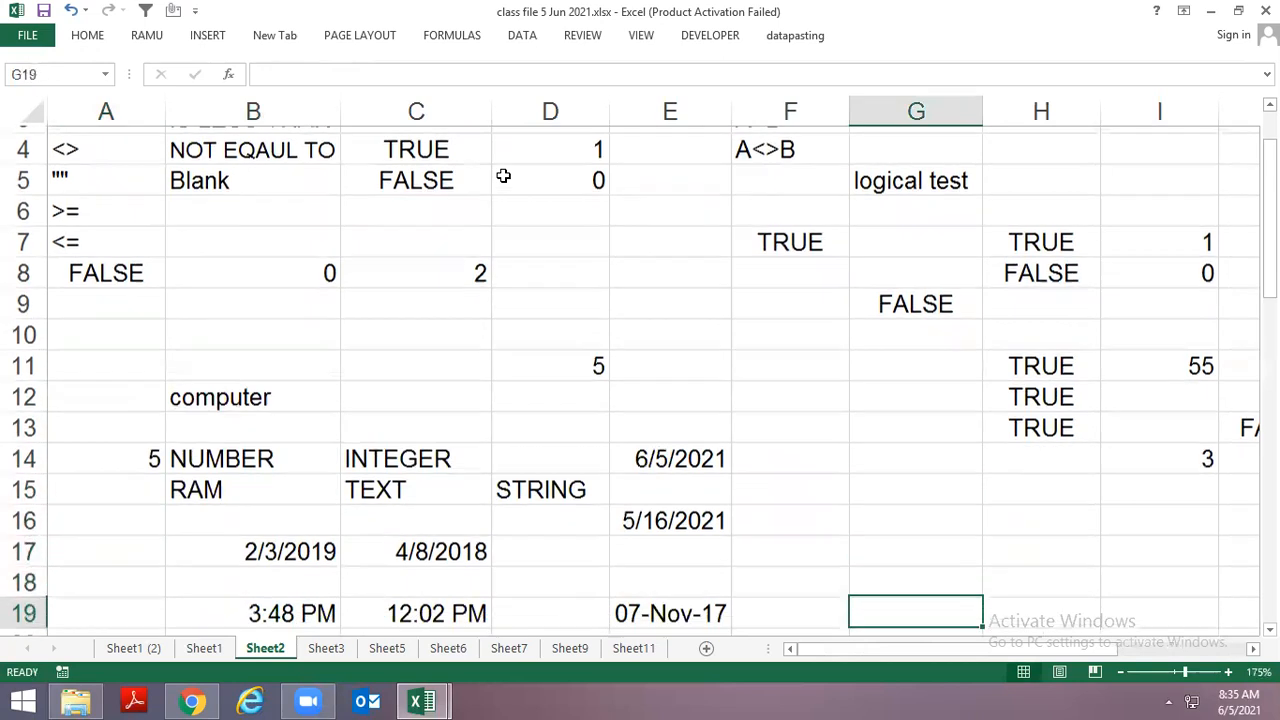
# Highlight the date shortcut note in C21 with a yellow fill.
pyautogui.press('Left')
pyautogui.press('Left')
pyautogui.press('Left')
pyautogui.press('Left')
pyautogui.press('Up')
pyautogui.press('Up')
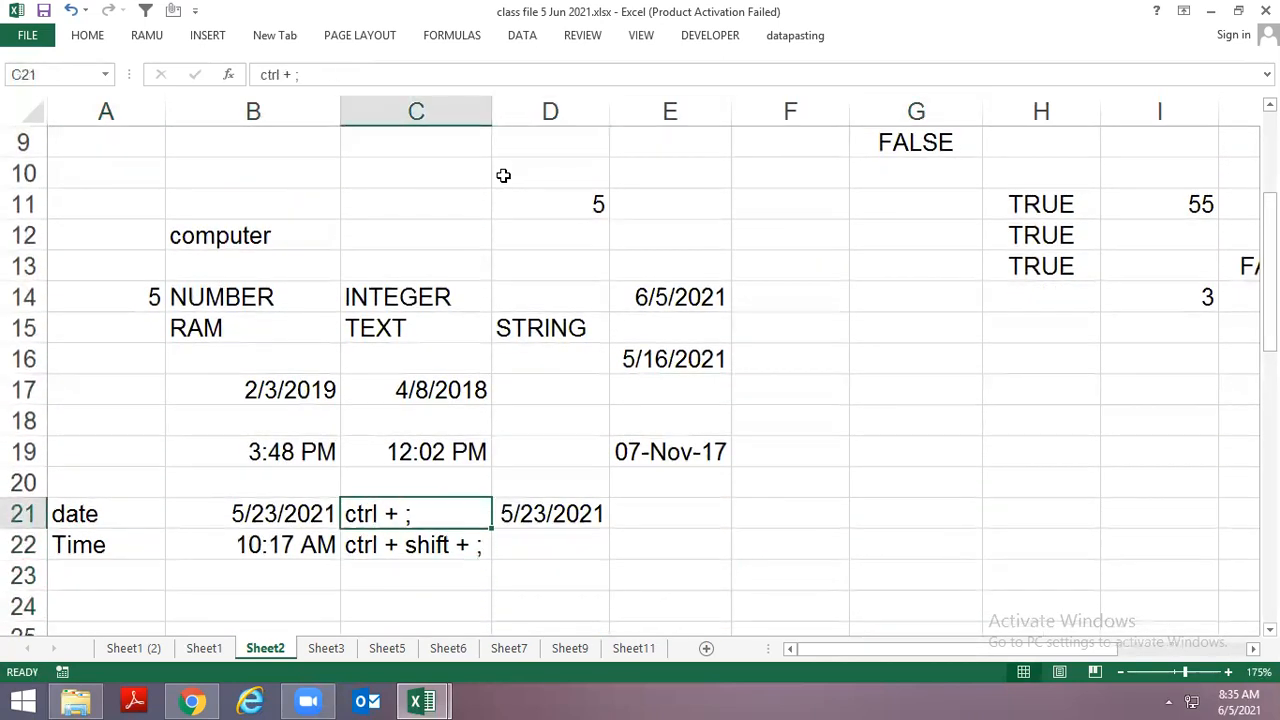
pyautogui.click(87, 35)
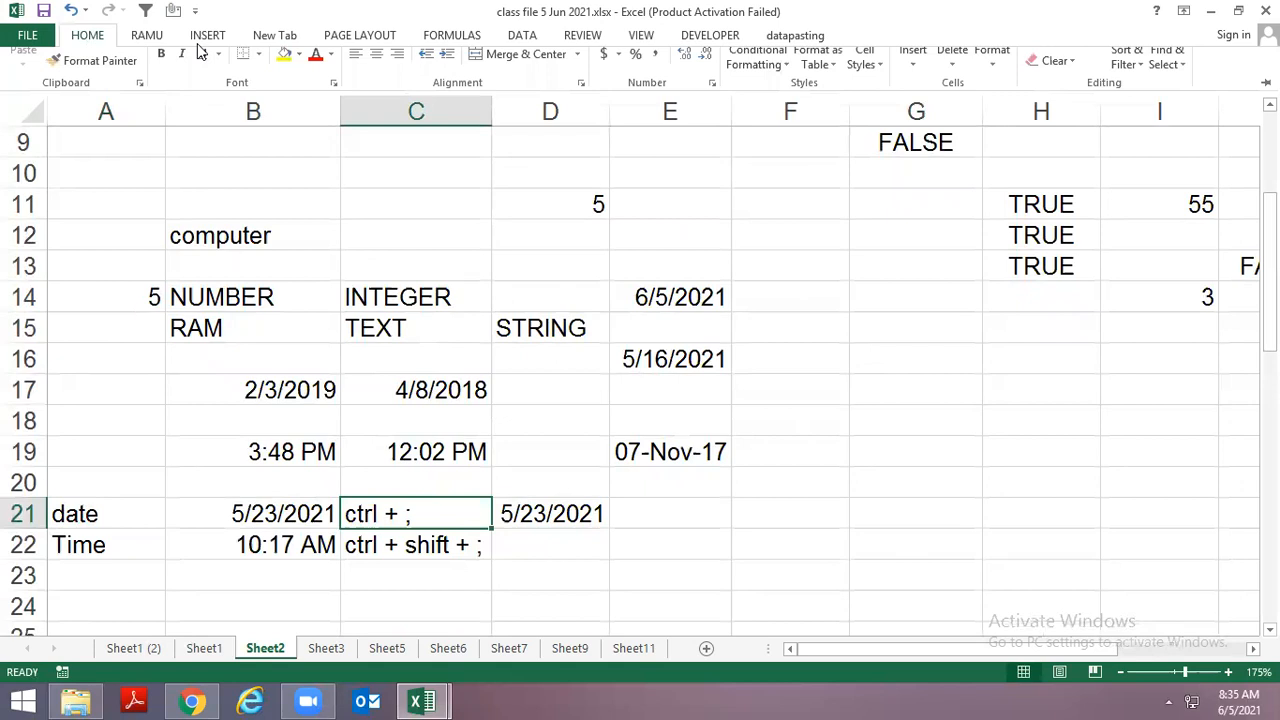
pyautogui.click(284, 97)
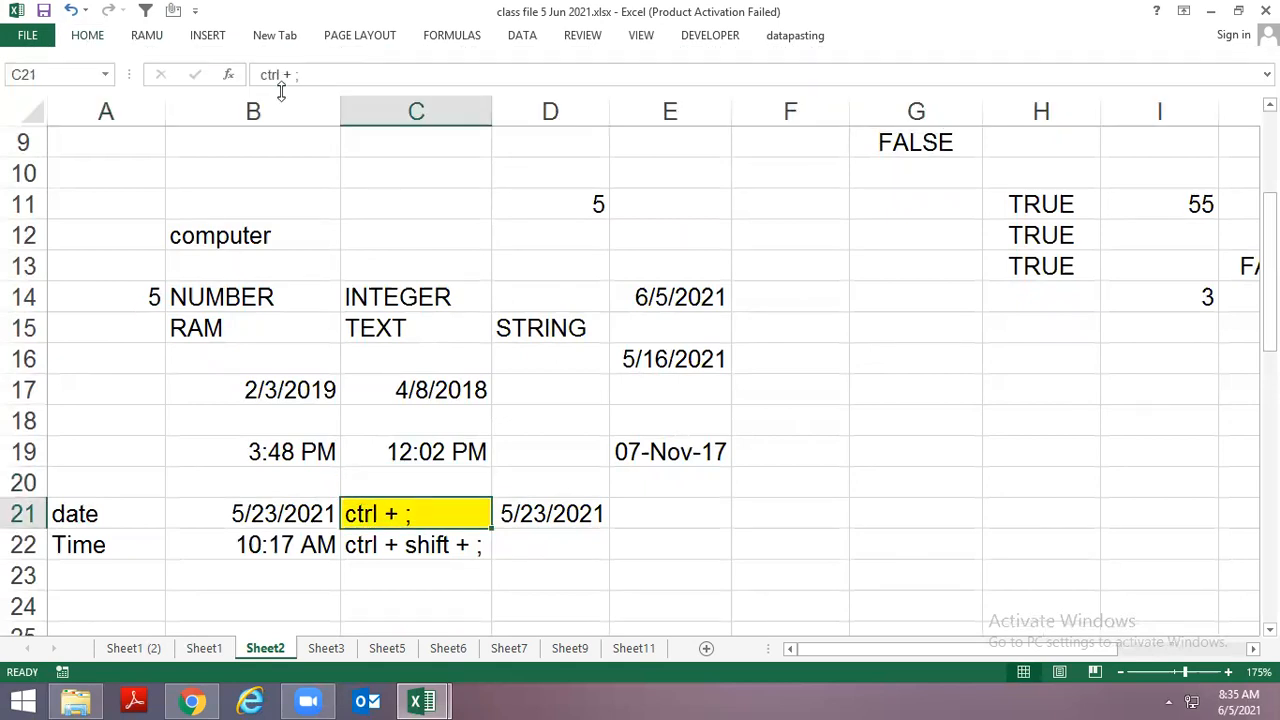
# Compare the date and time shortcut notes in C21 and C22 and look over the neighbouring examples.
pyautogui.press('Down')
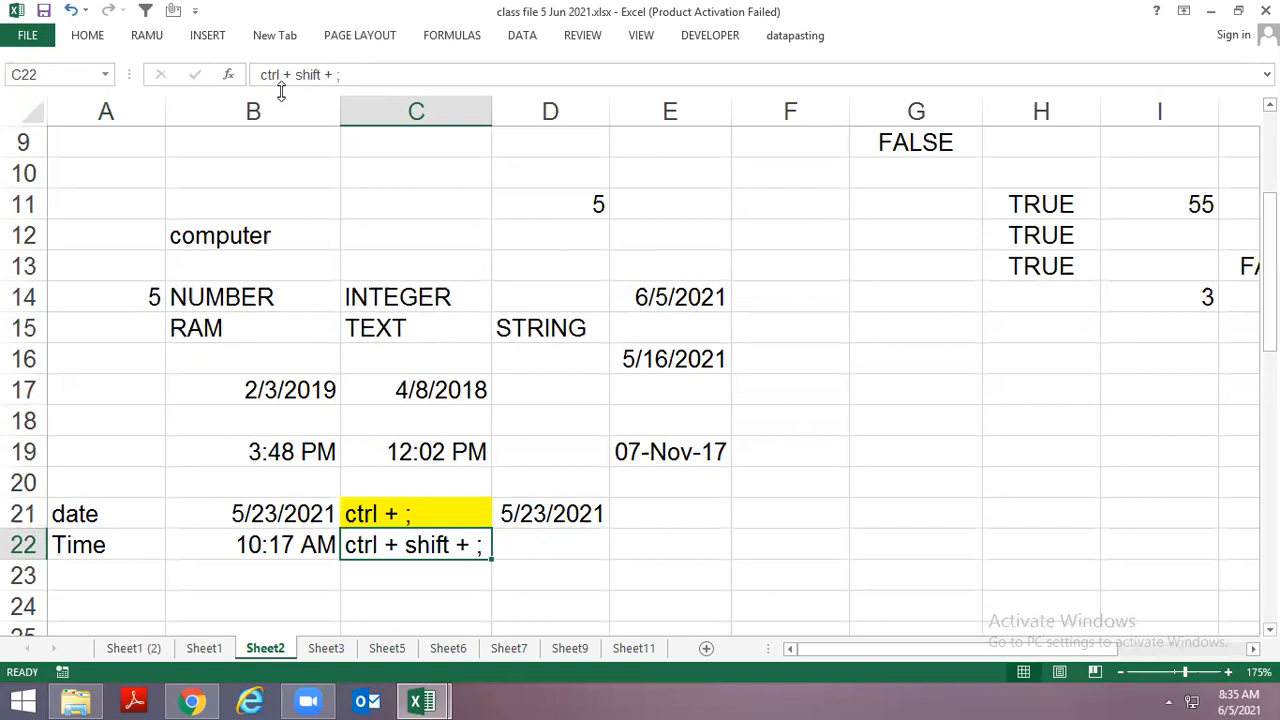
pyautogui.press('Up')
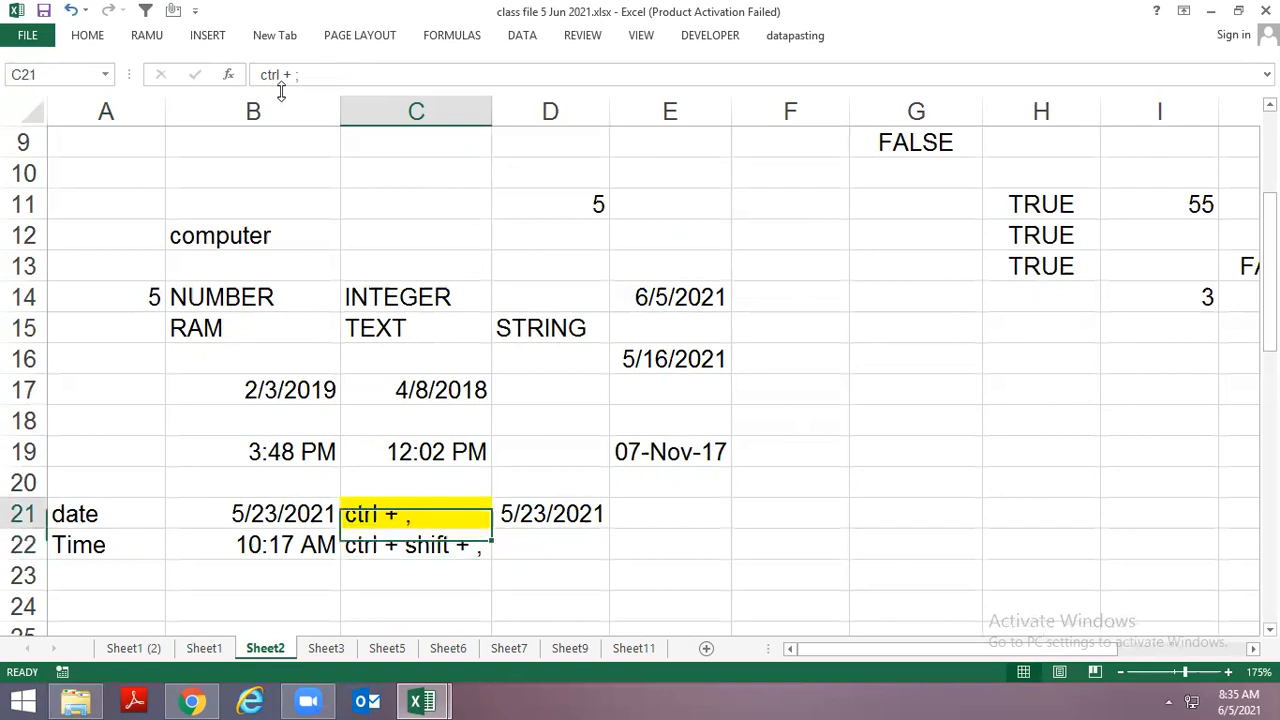
pyautogui.press('Up')
pyautogui.press('Right')
pyautogui.press('Right')
pyautogui.press('Right')
pyautogui.press('Up')
pyautogui.press('Right')
pyautogui.press('Right')
pyautogui.press('Left')
pyautogui.press('Left')
pyautogui.press('Up')
pyautogui.press('Up')
pyautogui.press('Up')
pyautogui.press('Left')
pyautogui.press('Left')
pyautogui.press('Left')
pyautogui.press('Left')
pyautogui.press('Left')
# Enter the quantity 15 in F28 with the unit kg beside it in G28.
pyautogui.press('pagedown')
pyautogui.press('pageup')
pyautogui.press('pagedown')
pyautogui.press('Up')
pyautogui.press('Right')
pyautogui.press('Right')
pyautogui.press('Right')
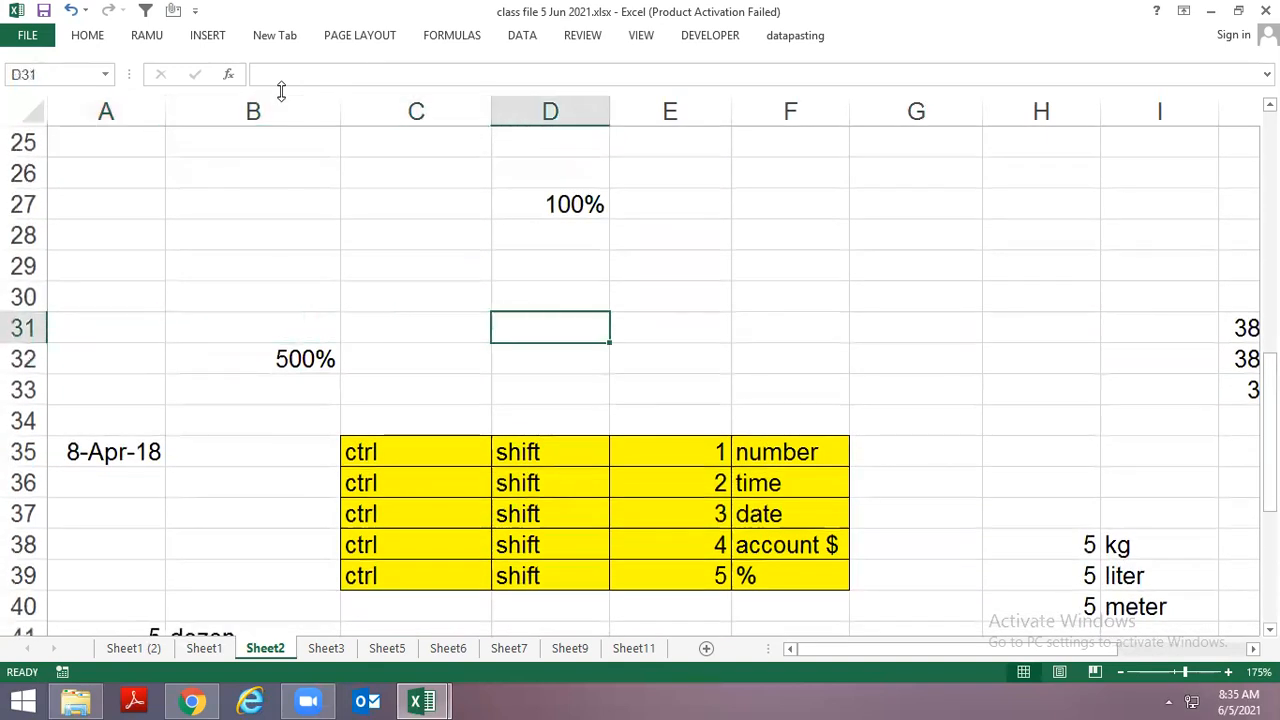
pyautogui.press('Up')
pyautogui.press('Up')
pyautogui.press('Right')
pyautogui.press('Right')
pyautogui.press('Up')
pyautogui.write('15')
pyautogui.press('Return')
pyautogui.press('Up')
pyautogui.press('Right')
pyautogui.press('Left')
pyautogui.press('Right')
pyautogui.write('kg')
pyautogui.press('Return')
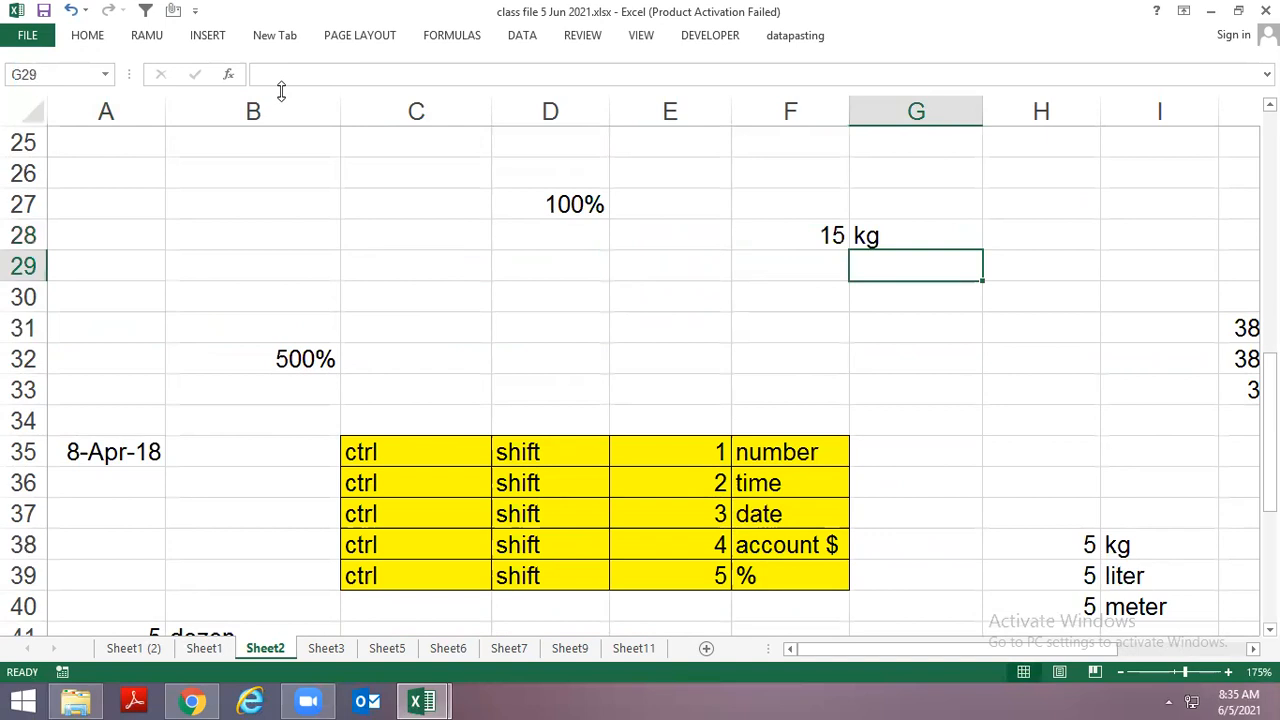
# Enter the quantity 15 in F29 with the unit meter in G29.
pyautogui.press('Left')
pyautogui.write('15')
pyautogui.press('Right')
pyautogui.write('meter')
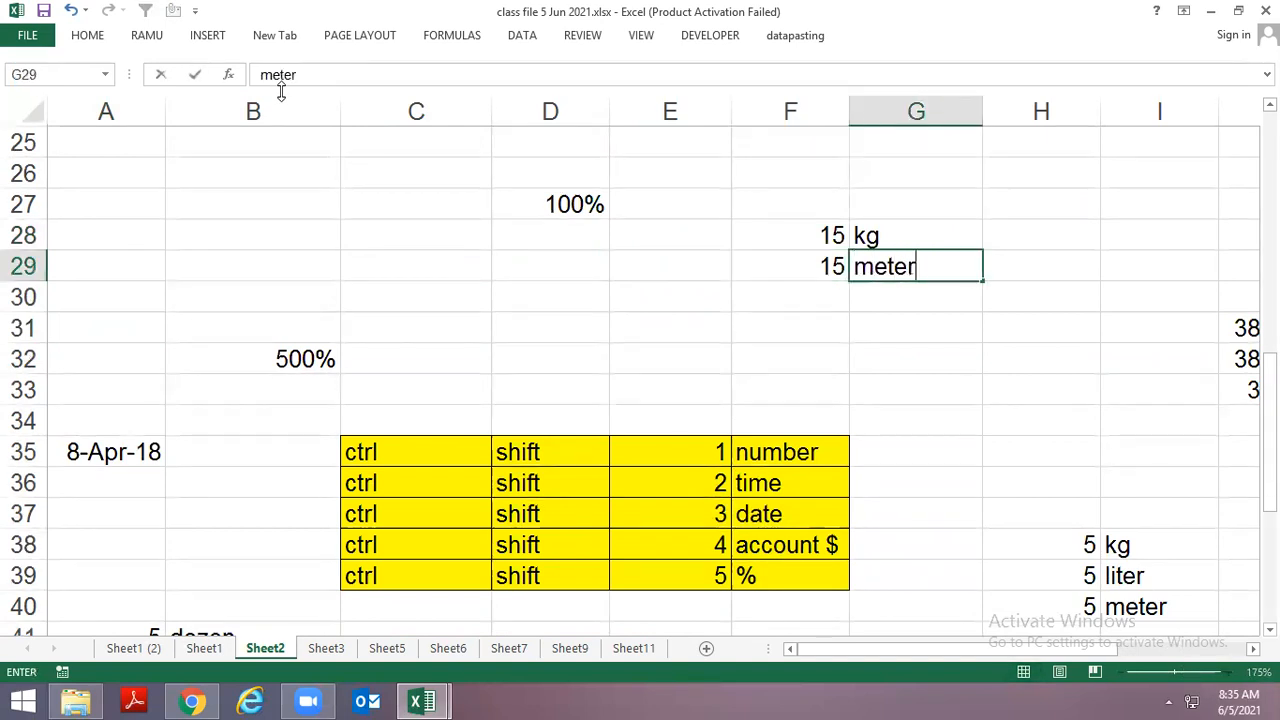
pyautogui.press('Return')
# Enter the quantity 15 in F30 with the unit dozen in G30.
pyautogui.press('Left')
pyautogui.write('15')
pyautogui.press('Right')
pyautogui.write('dpz')
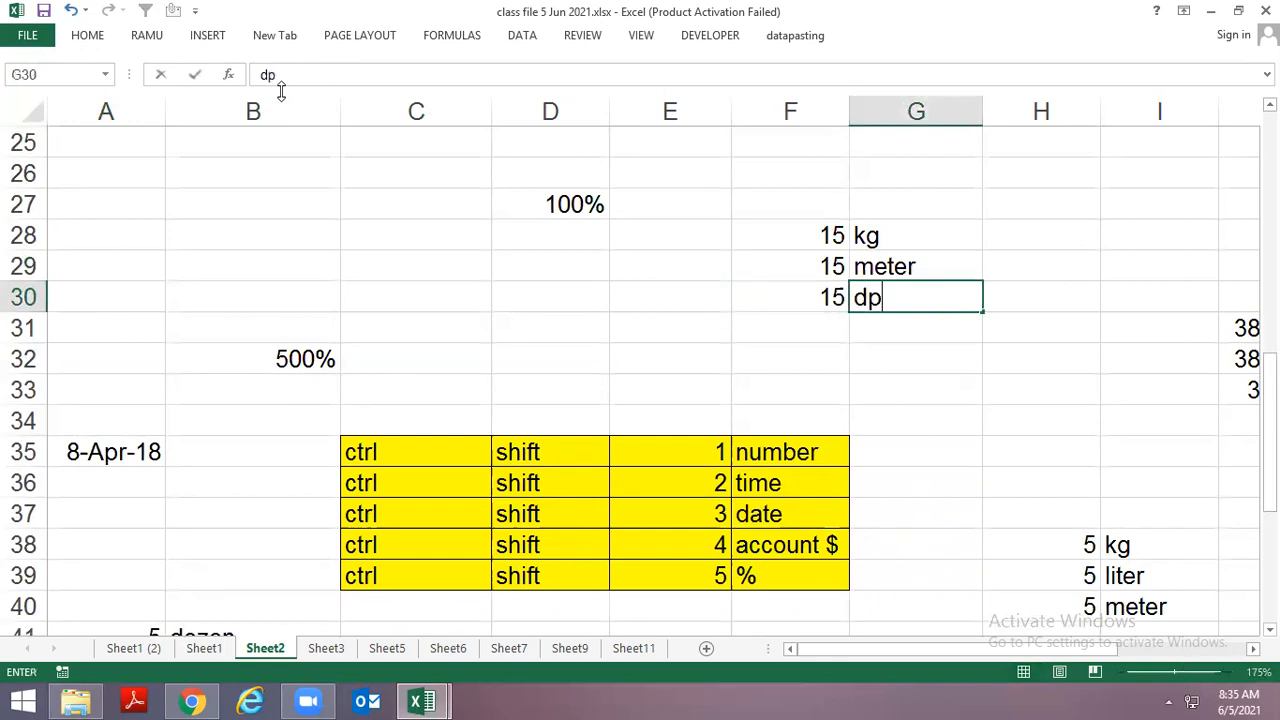
pyautogui.press('BackSpace')
pyautogui.press('BackSpace')
pyautogui.write('ozen')
pyautogui.press('Return')
pyautogui.press('Left')
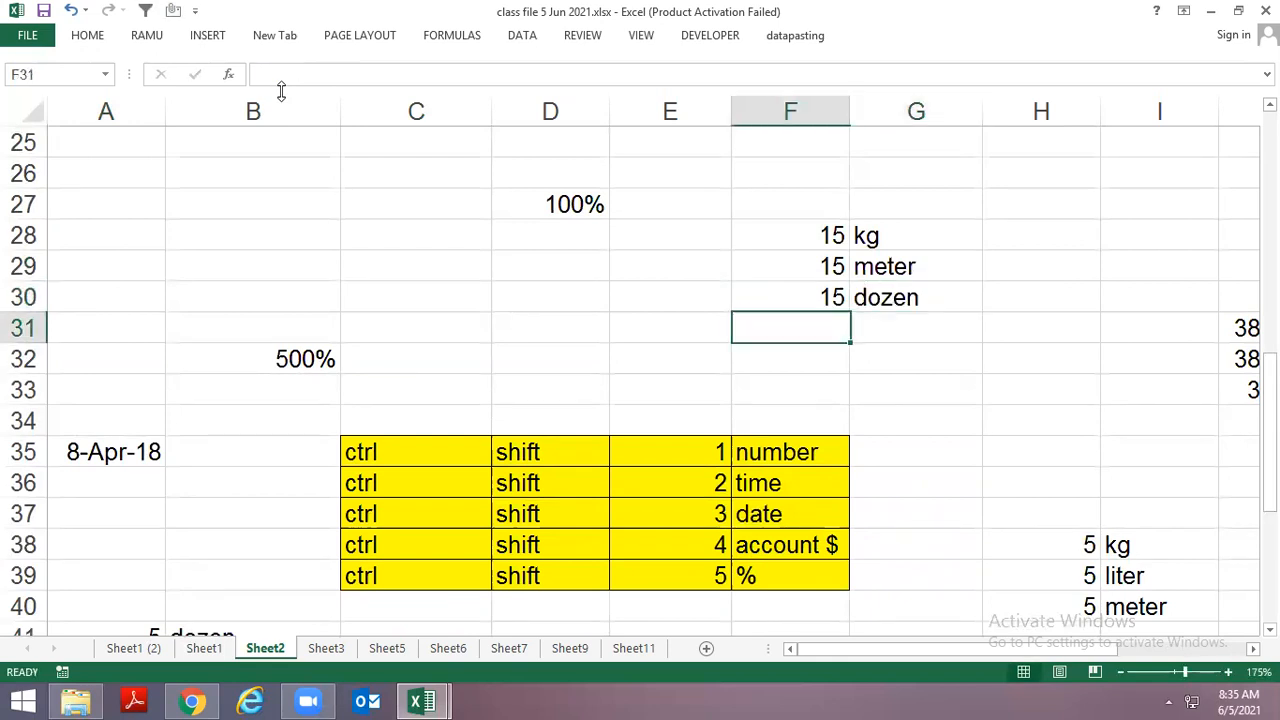
# Select the three quantities in F28:F30, leaving out their unit labels.
pyautogui.press('Up')
pyautogui.press('Up')
pyautogui.press('Up')
pyautogui.hotkey('shift', 'Down')
pyautogui.hotkey('shift', 'Down')
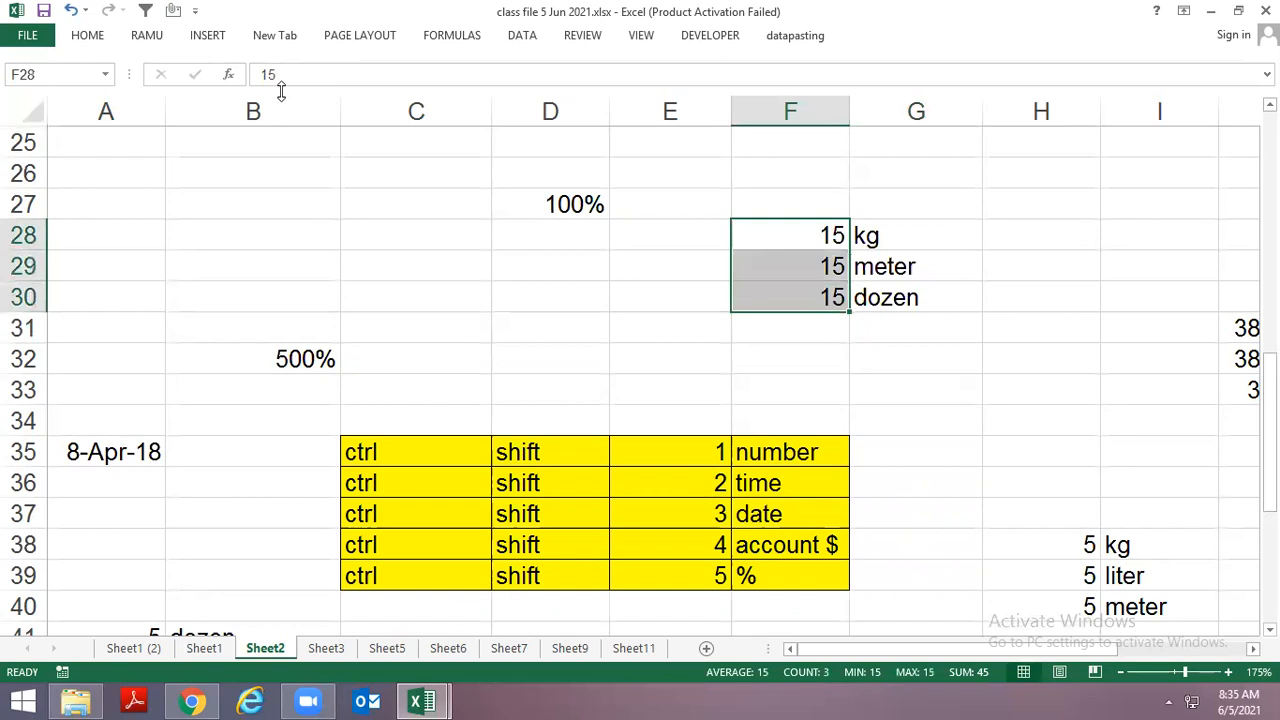
# Examine the decimal number examples in J30:J35, comparing how many decimal places each one has.
pyautogui.press('Up')
pyautogui.press('Down')
pyautogui.press('Right')
pyautogui.press('Right')
pyautogui.press('Right')
pyautogui.press('Right')
pyautogui.press('Right')
pyautogui.press('Right')
pyautogui.press('Right')
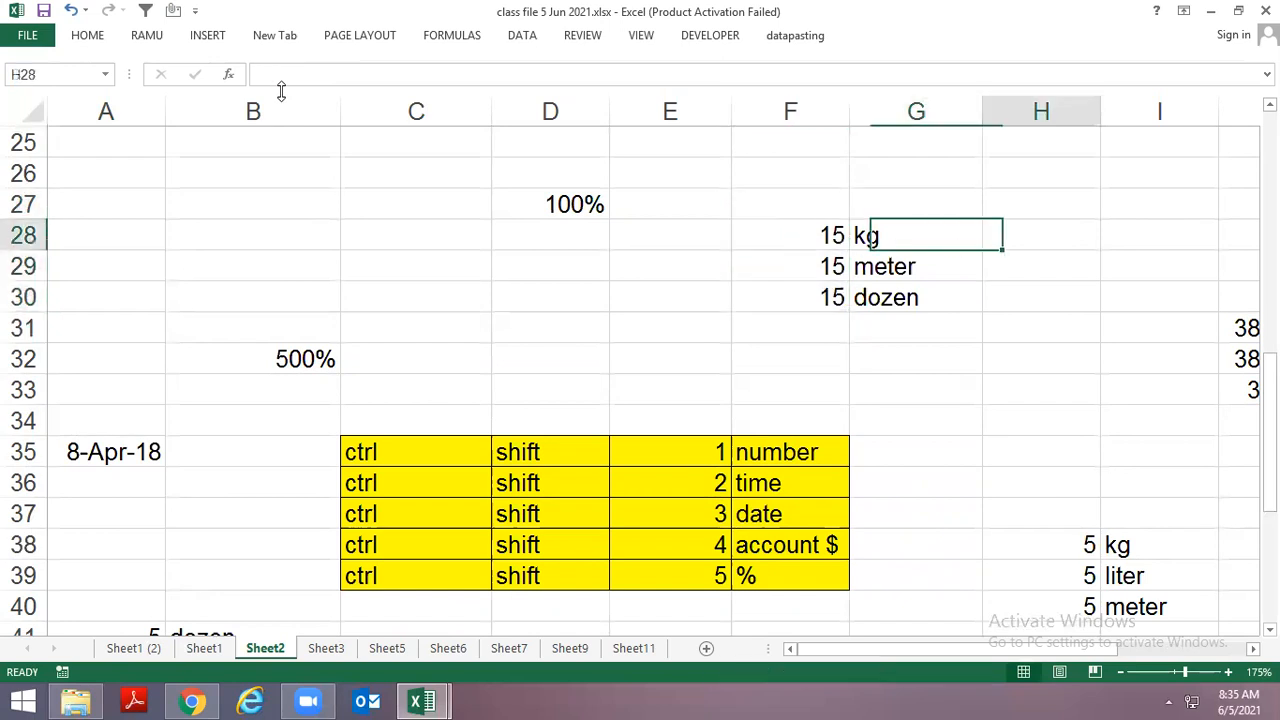
pyautogui.press('Left')
pyautogui.press('Left')
pyautogui.press('Left')
pyautogui.press('Down')
pyautogui.press('Down')
pyautogui.press('Down')
pyautogui.press('Down')
pyautogui.press('Down')
pyautogui.press('Down')
pyautogui.press('Down')
pyautogui.press('Down')
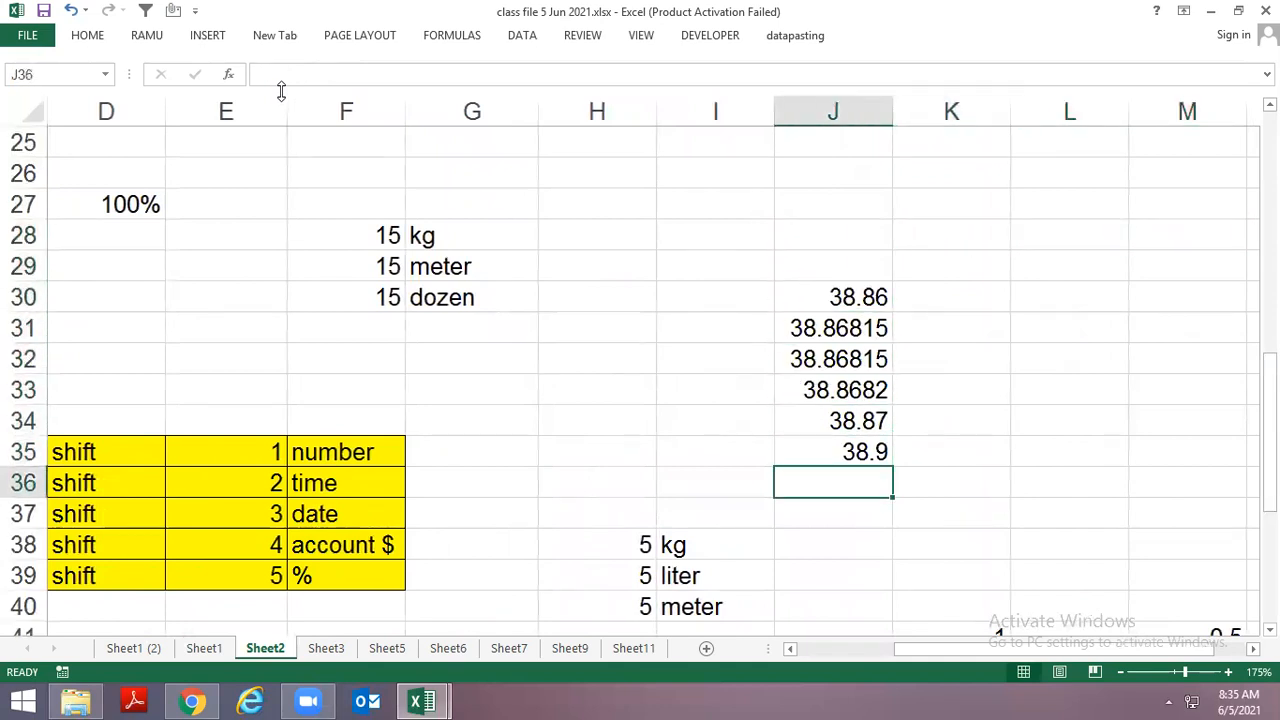
pyautogui.press('Up')
pyautogui.press('Up')
pyautogui.press('Up')
pyautogui.press('Up')
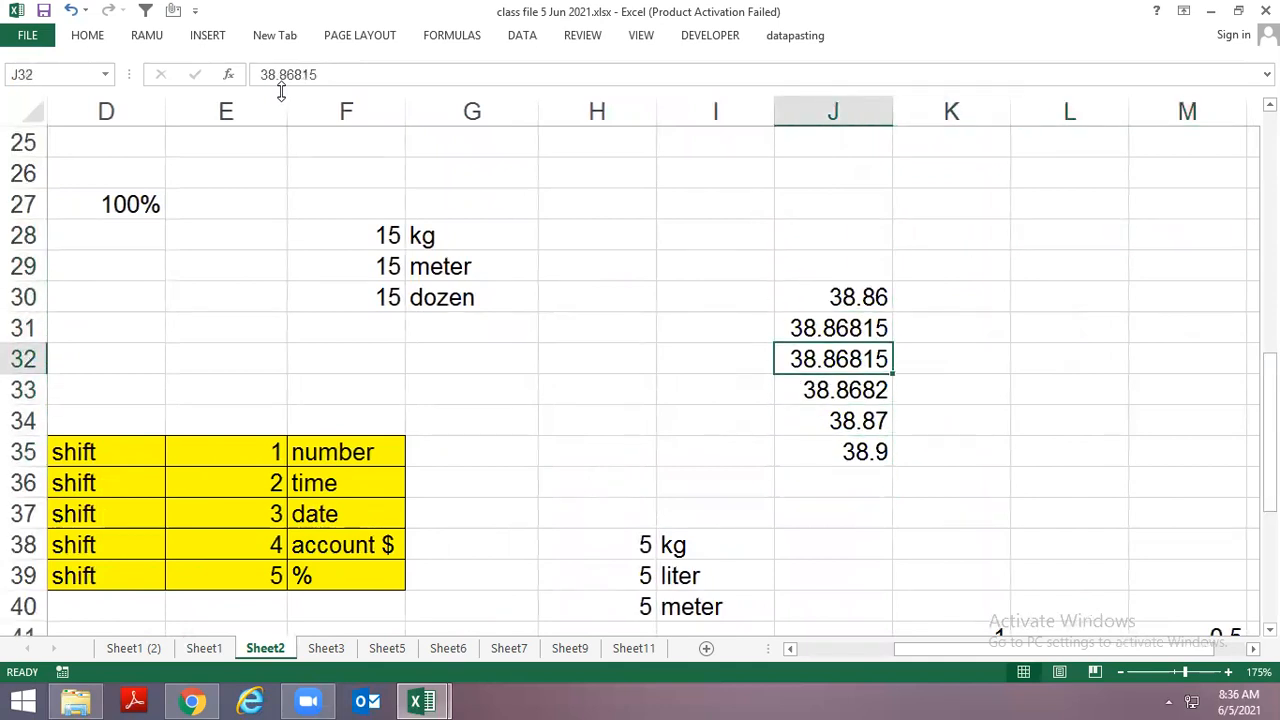
pyautogui.press('Down')
pyautogui.press('Down')
pyautogui.press('Down')
pyautogui.press('Up')
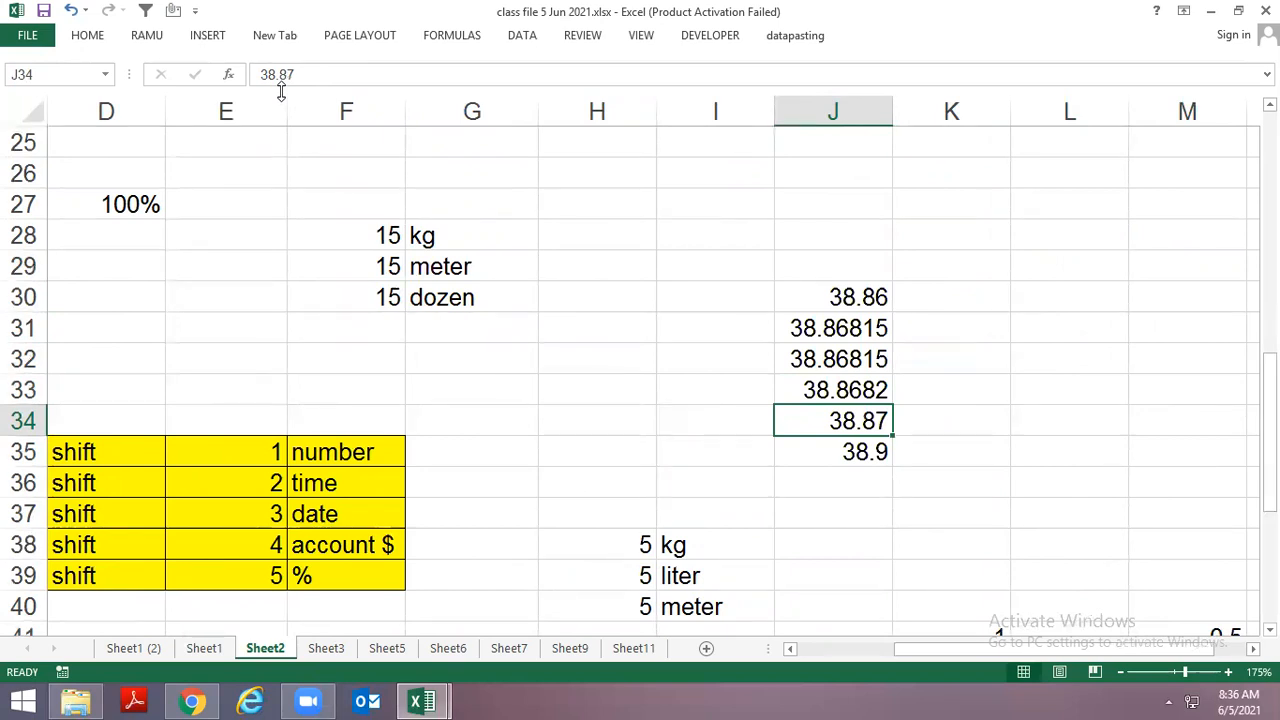
pyautogui.press('Left')
pyautogui.press('Right')
pyautogui.press('Up')
pyautogui.press('Up')
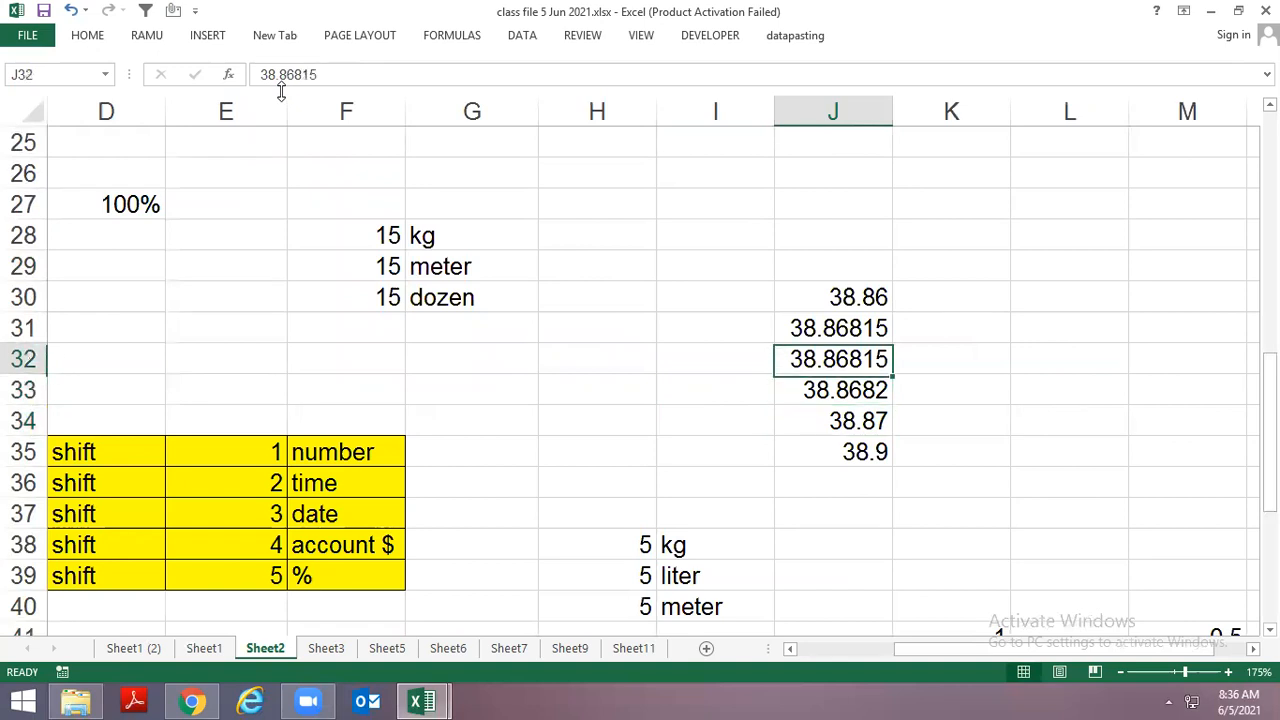
pyautogui.press('Down')
pyautogui.press('Down')
pyautogui.press('Down')
pyautogui.press('Up')
# Review the yellow table of number format shortcuts in C35:F39.
pyautogui.press('Right')
pyautogui.press('Left')
pyautogui.press('Left')
pyautogui.press('Left')
pyautogui.press('Left')
pyautogui.press('Left')
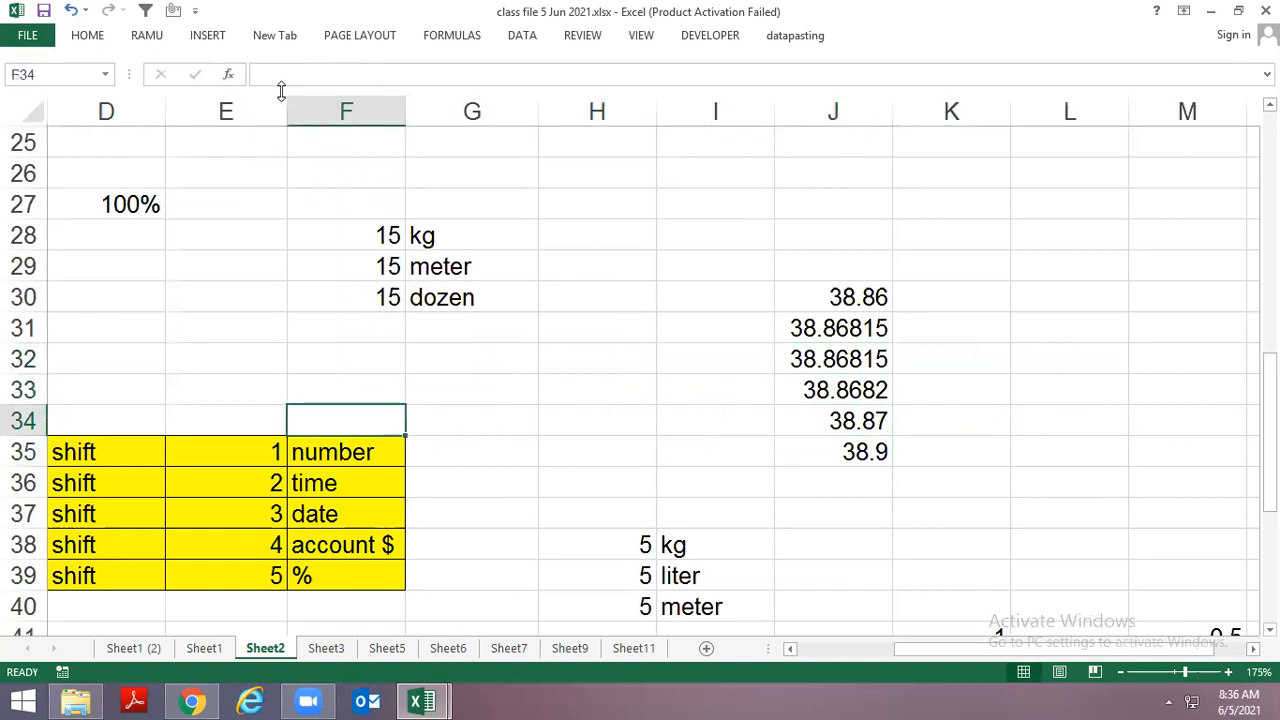
pyautogui.press('Home')
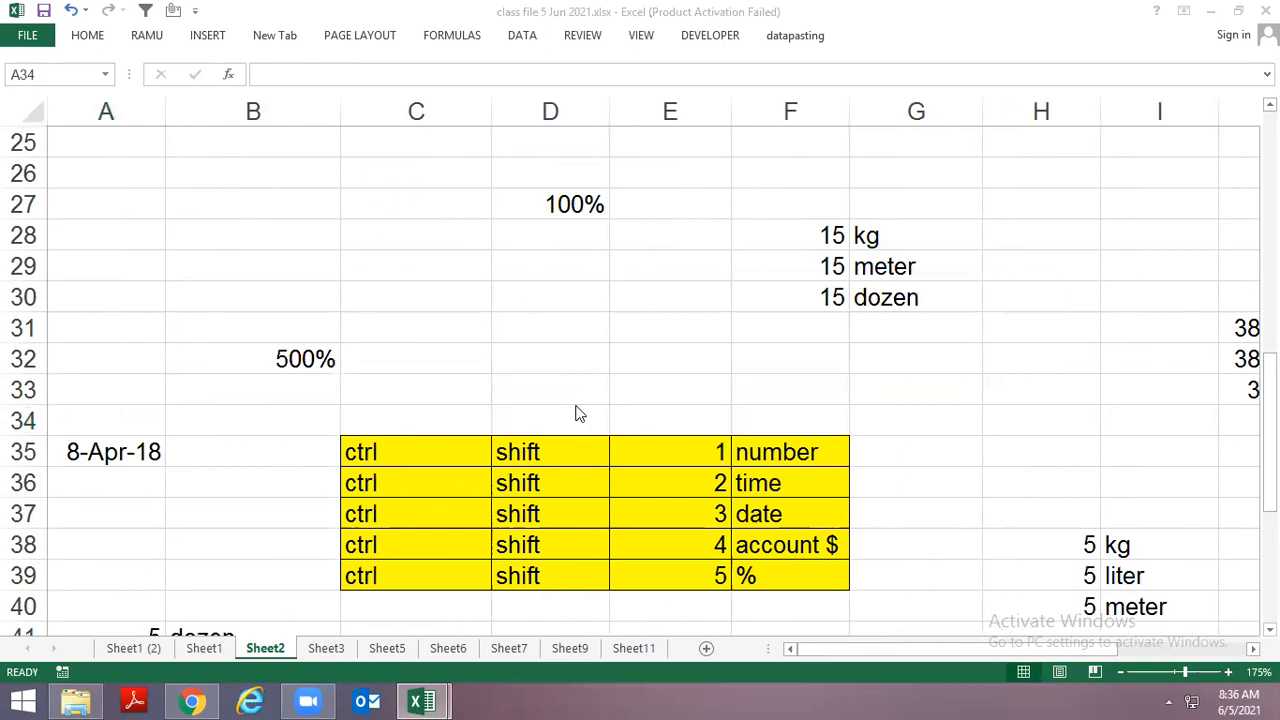
pyautogui.click(460, 365)
pyautogui.scroll(-2, 460, 365)
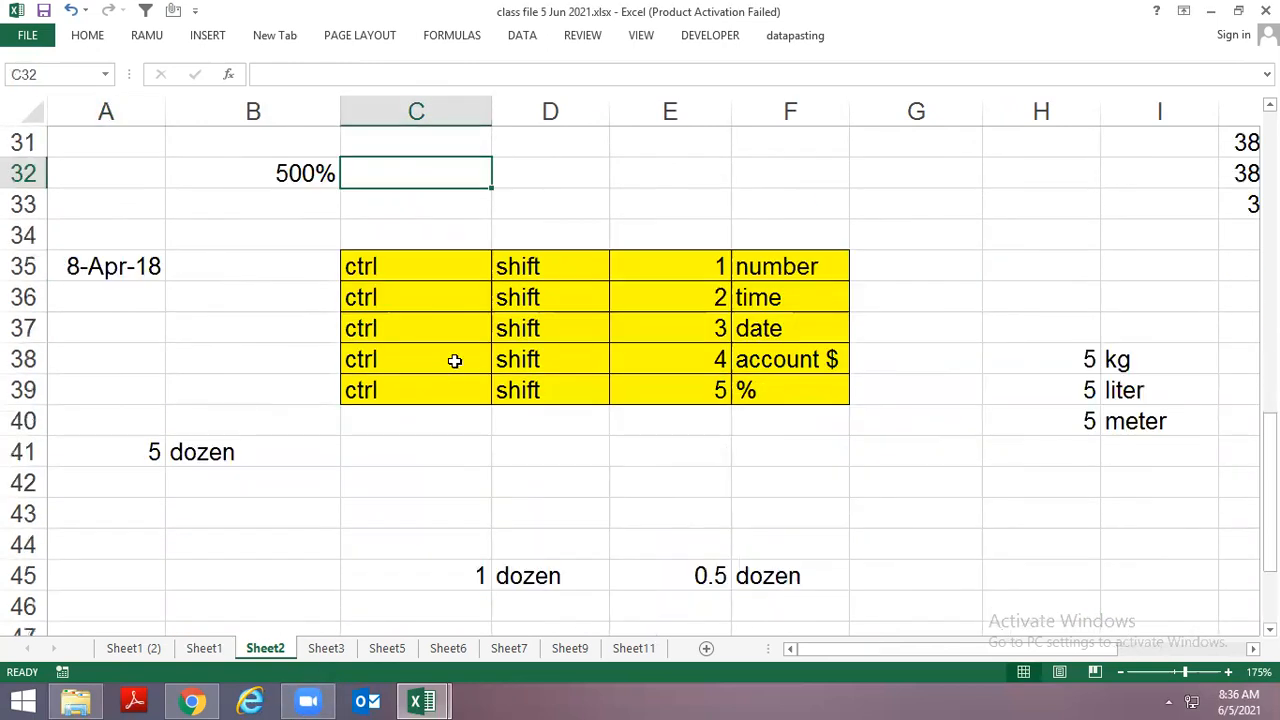
pyautogui.click(451, 362)
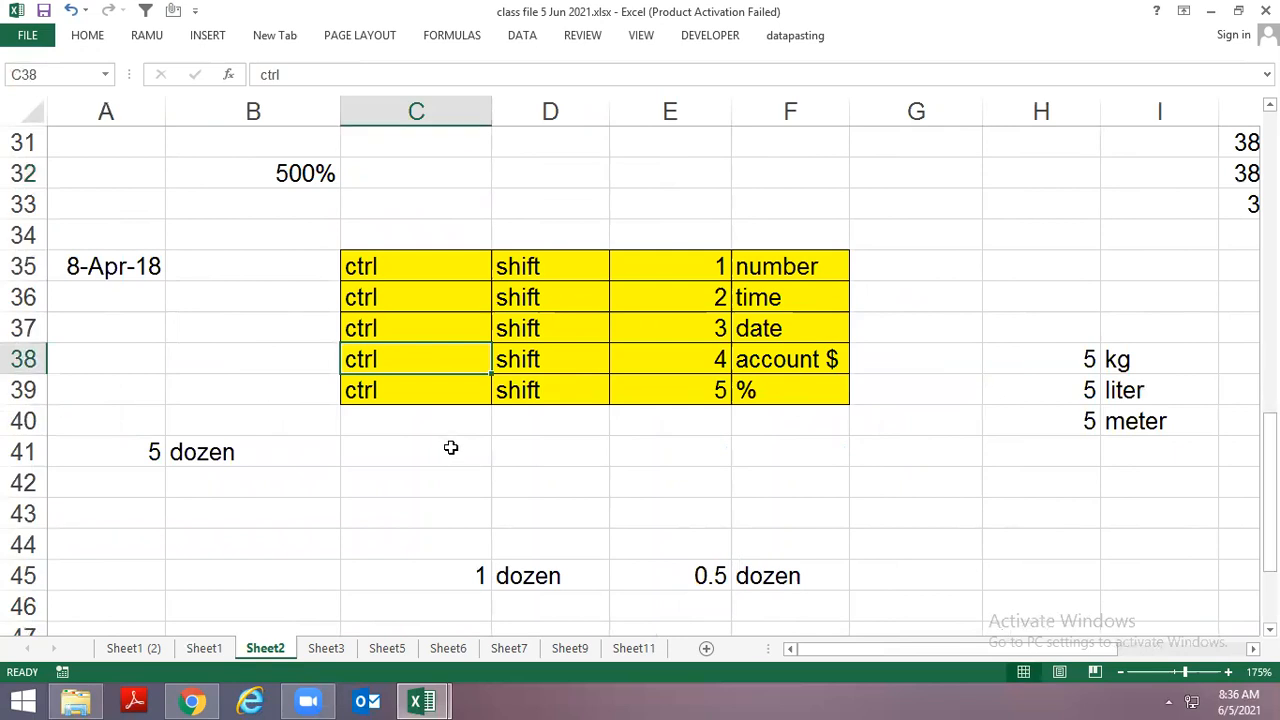
# Enter the number 5 in the empty cell D47, below the dozen examples, and reselect the cell.
pyautogui.scroll(-2, 451, 448)
pyautogui.scroll(-1, 451, 451)
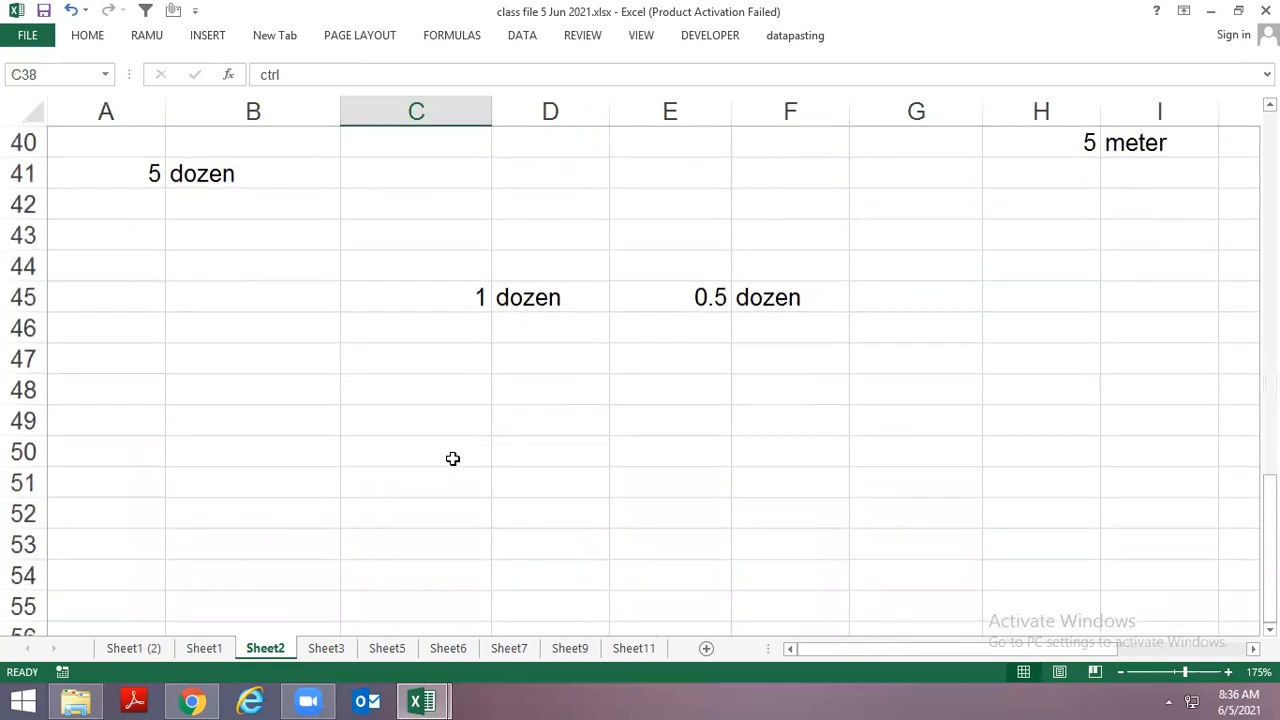
pyautogui.click(505, 352)
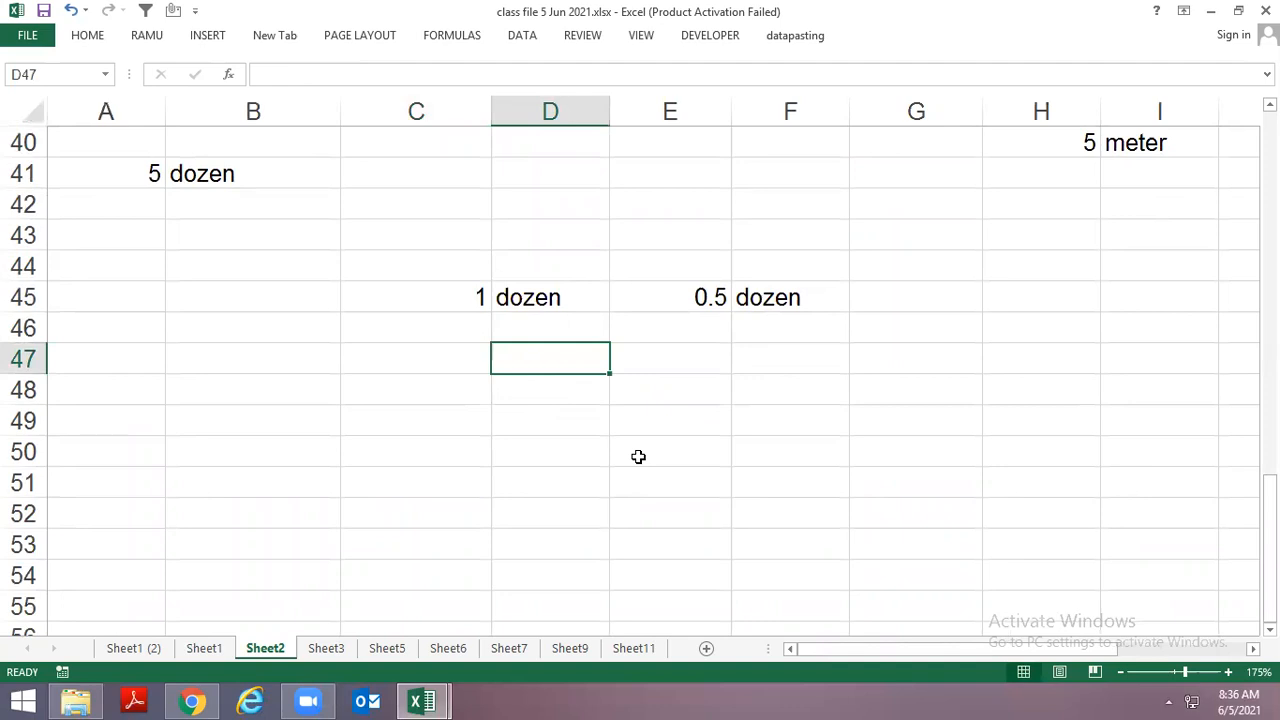
pyautogui.write('5')
pyautogui.press('Return')
pyautogui.press('Up')
# Apply the number, time, date, currency and percentage formats in turn to D47, ending on percentage.
pyautogui.hotkey('ctrl', 'shift', '1')
pyautogui.hotkey('ctrl', 'shift', '2')
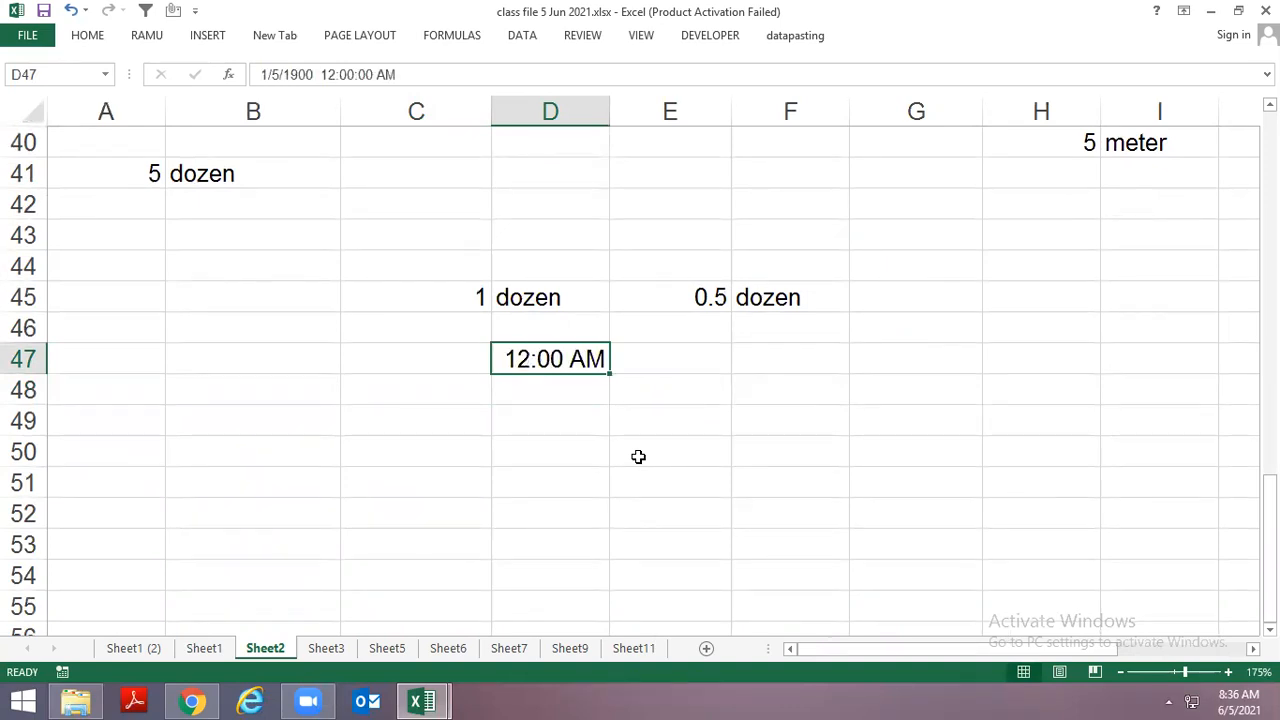
pyautogui.hotkey('ctrl', 'shift', '3')
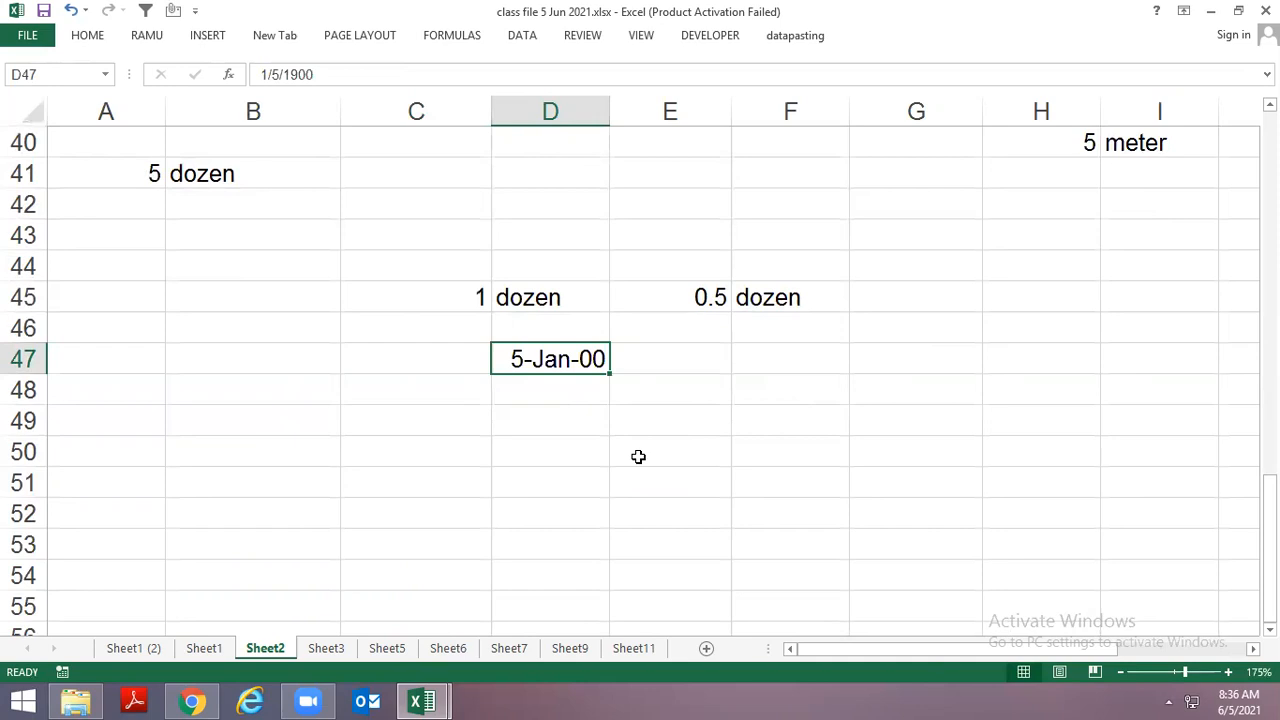
pyautogui.hotkey('ctrl', 'shift', '4')
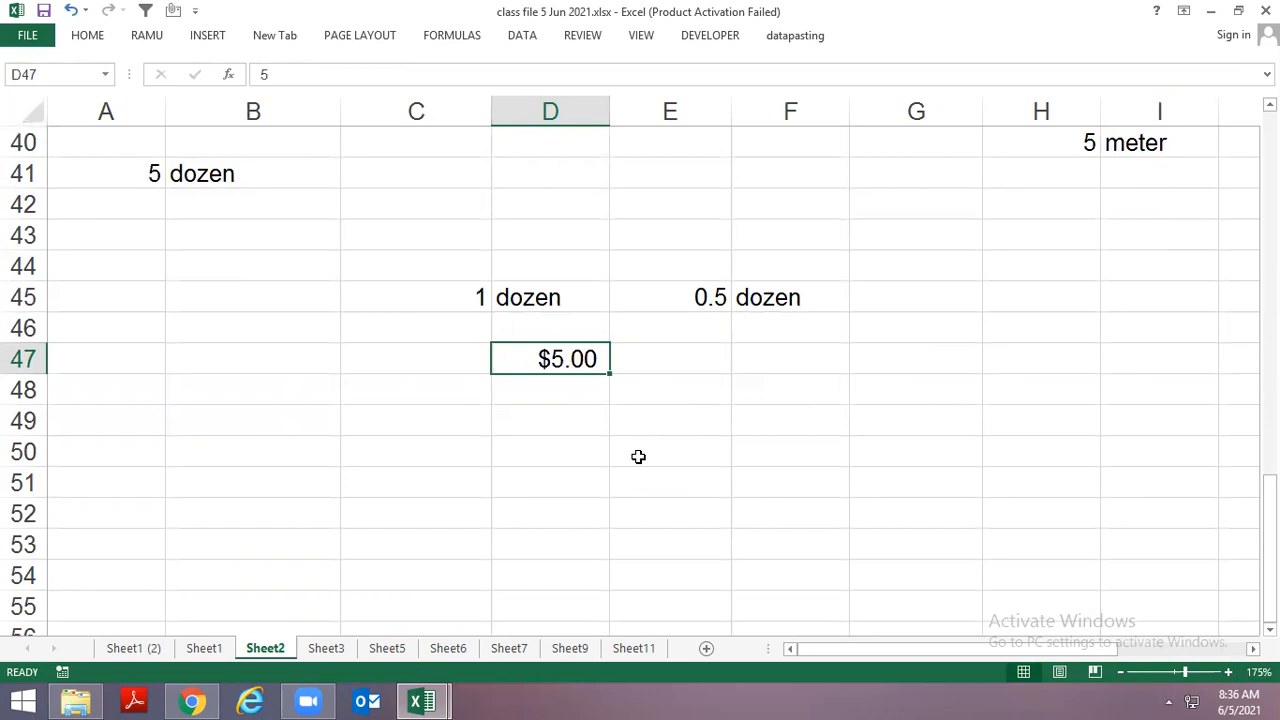
pyautogui.hotkey('ctrl', 'shift', '5')
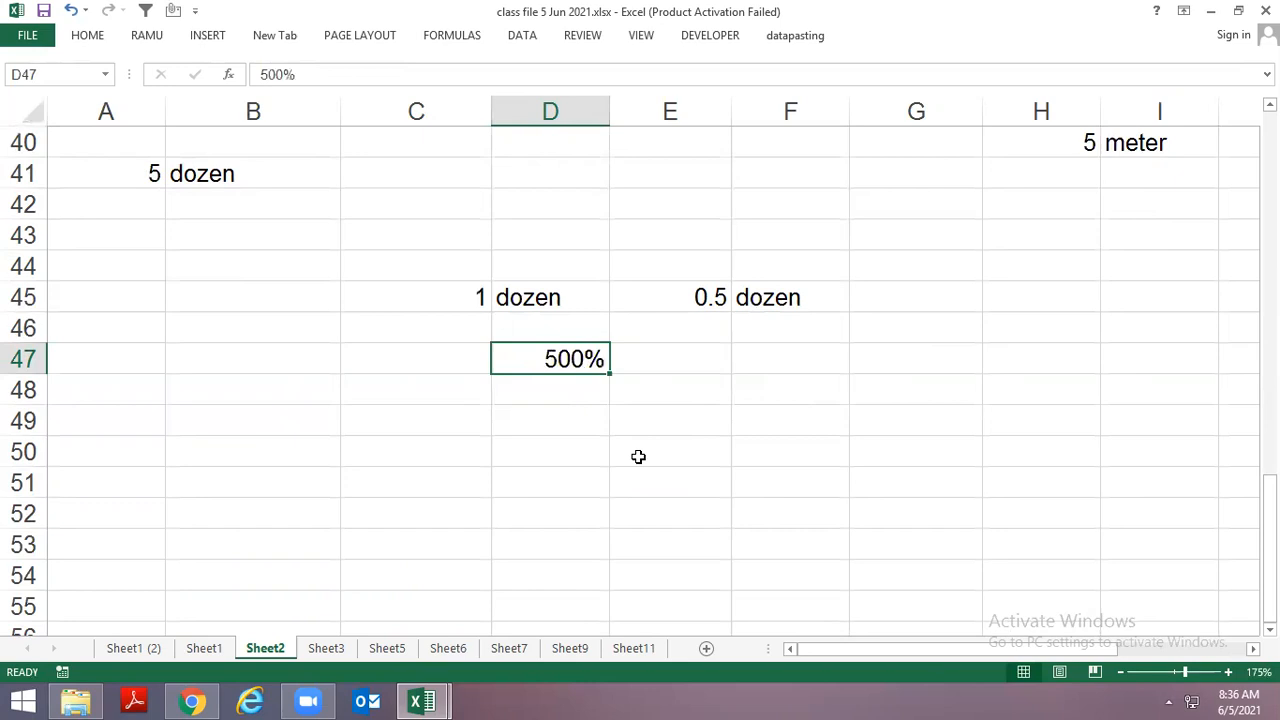
# Select the yellow table of number format shortcuts in C35:F39 and go over its entries again.
pyautogui.press('Left')
pyautogui.press('Left')
pyautogui.press('Up')
pyautogui.press('Up')
pyautogui.press('Up')
pyautogui.press('Up')
pyautogui.press('Up')
pyautogui.press('Up')
pyautogui.press('Up')
pyautogui.press('Up')
pyautogui.press('Up')
pyautogui.press('Up')
pyautogui.press('Up')
pyautogui.press('Up')
pyautogui.press('Up')
pyautogui.press('Up')
pyautogui.press('Up')
pyautogui.press('Up')
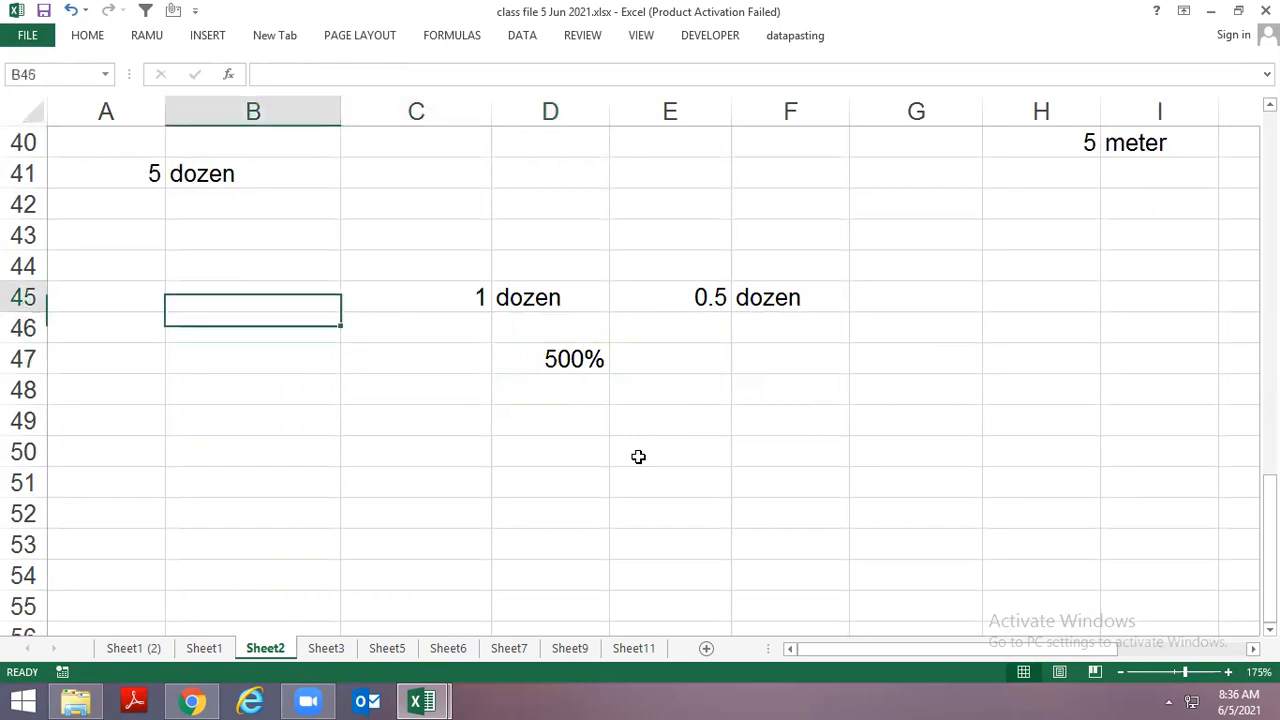
pyautogui.press('Down')
pyautogui.press('Down')
pyautogui.press('Down')
pyautogui.press('Right')
pyautogui.press('Down')
pyautogui.hotkey('ctrl', 'shift', 'Down')
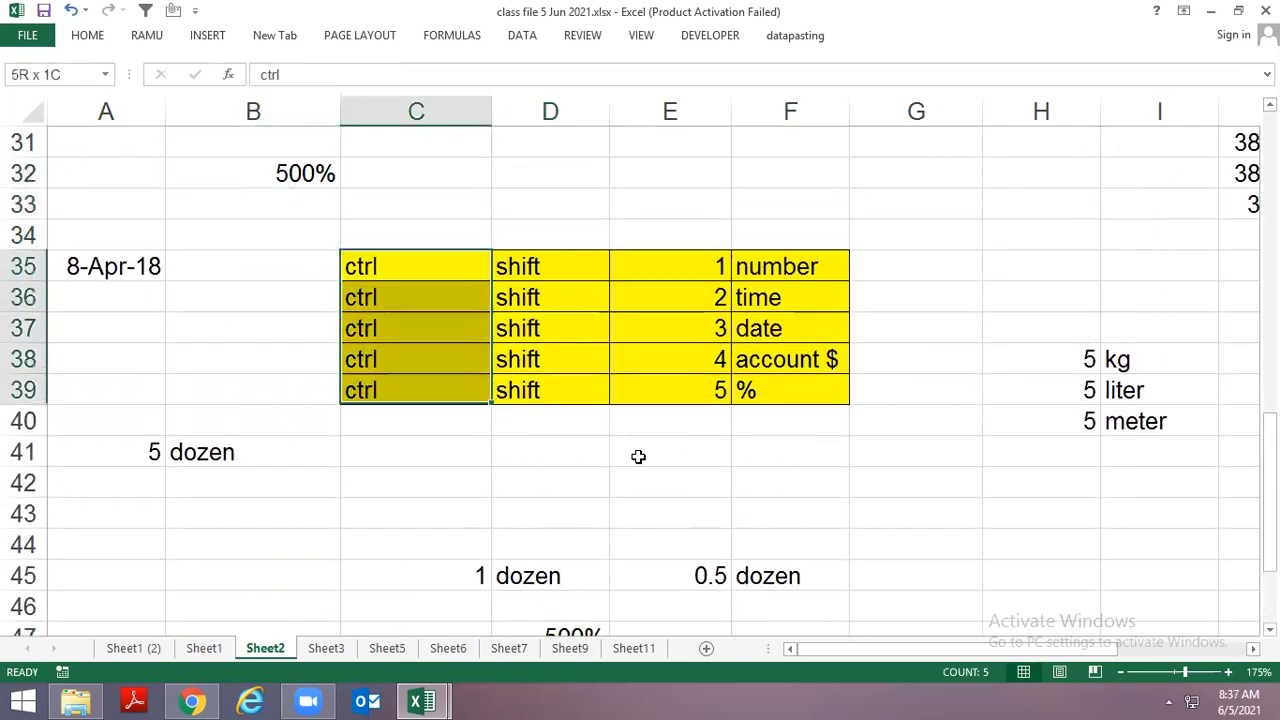
pyautogui.hotkey('ctrl', 'shift', 'Right')
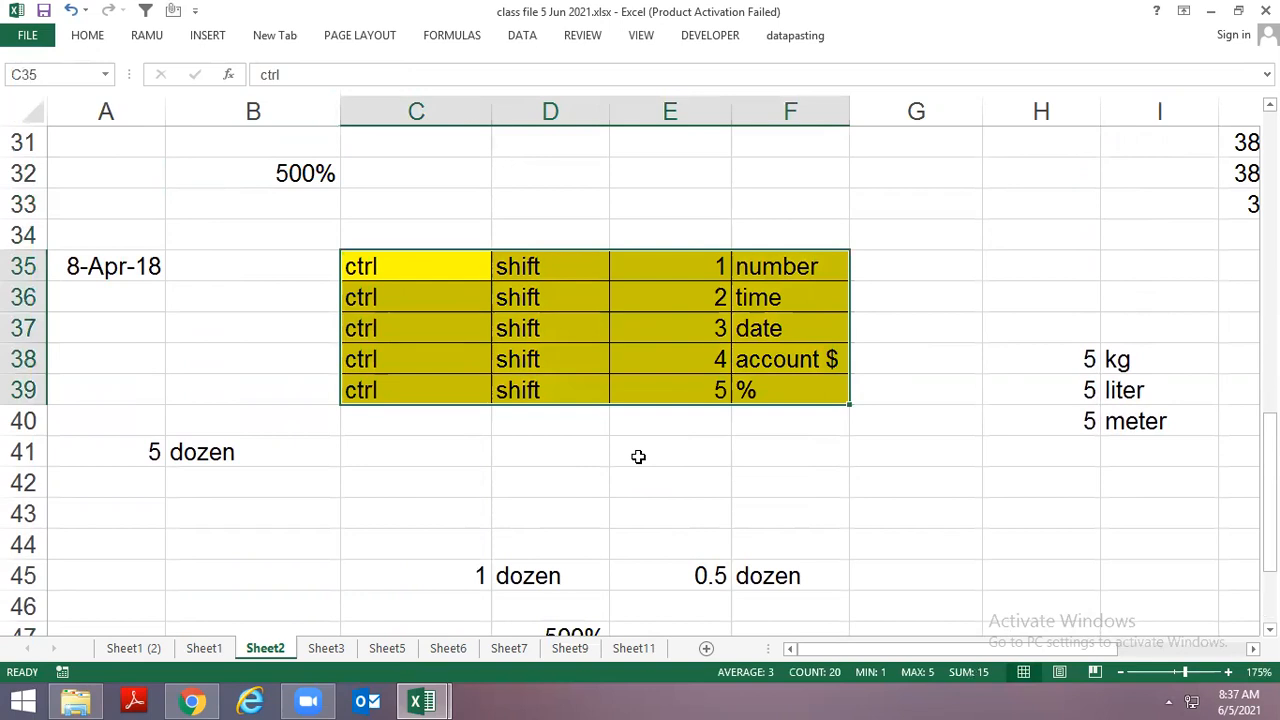
pyautogui.press('Right')
pyautogui.press('Left')
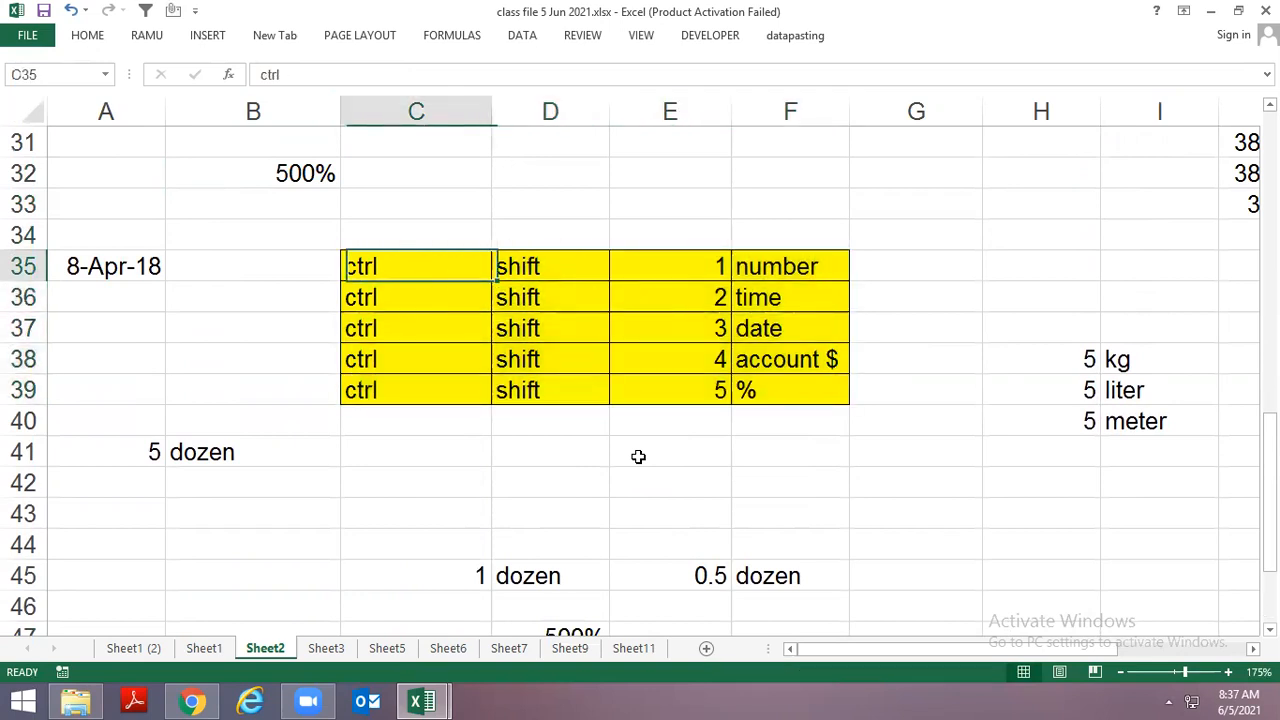
pyautogui.hotkey('ctrl', 'shift', 'Down')
pyautogui.hotkey('ctrl', 'shift', 'Right')
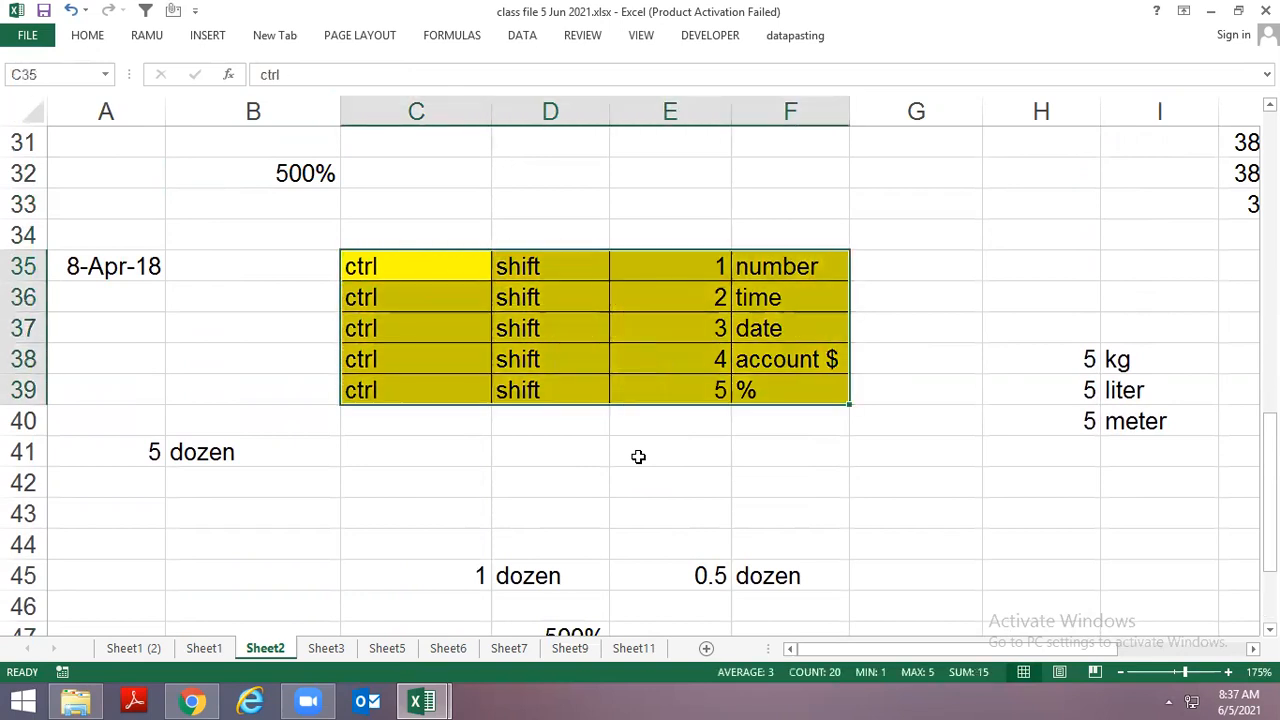
pyautogui.press('Right')
pyautogui.press('Right')
pyautogui.press('Right')
pyautogui.press('Right')
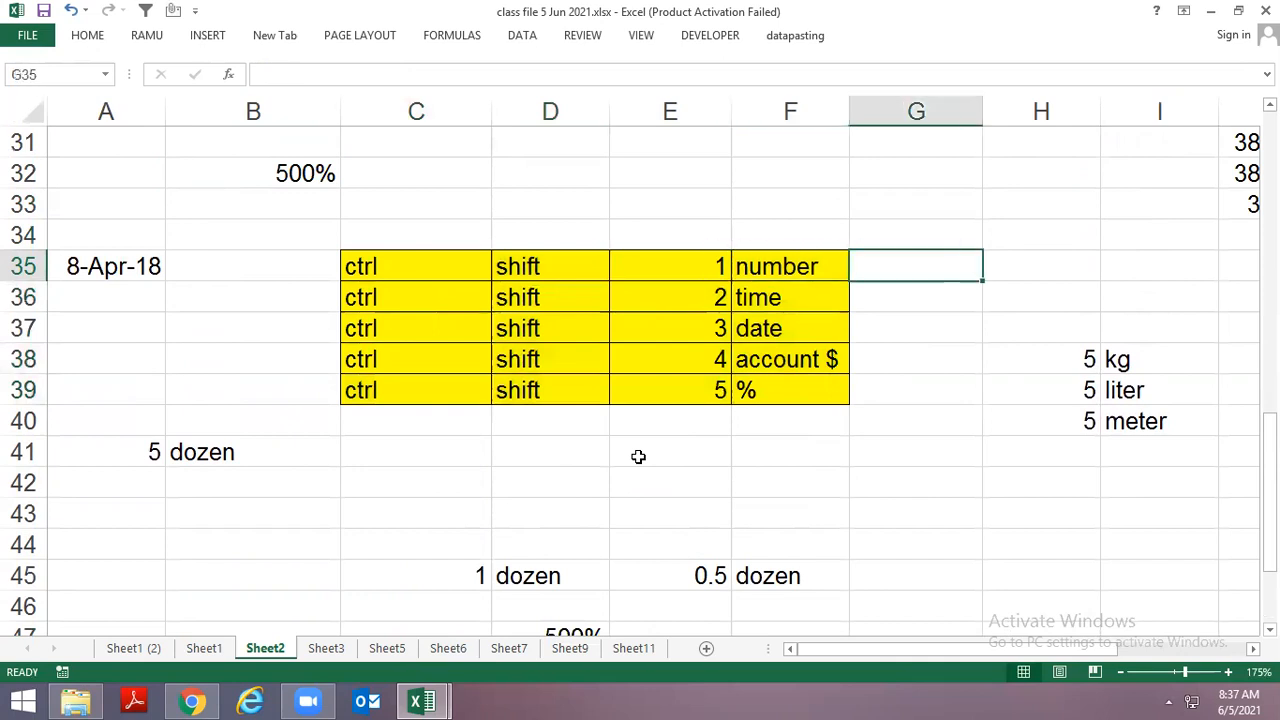
pyautogui.press('Left')
pyautogui.press('Left')
pyautogui.press('Left')
pyautogui.press('Left')
pyautogui.hotkey('ctrl', 'shift', 'Down')
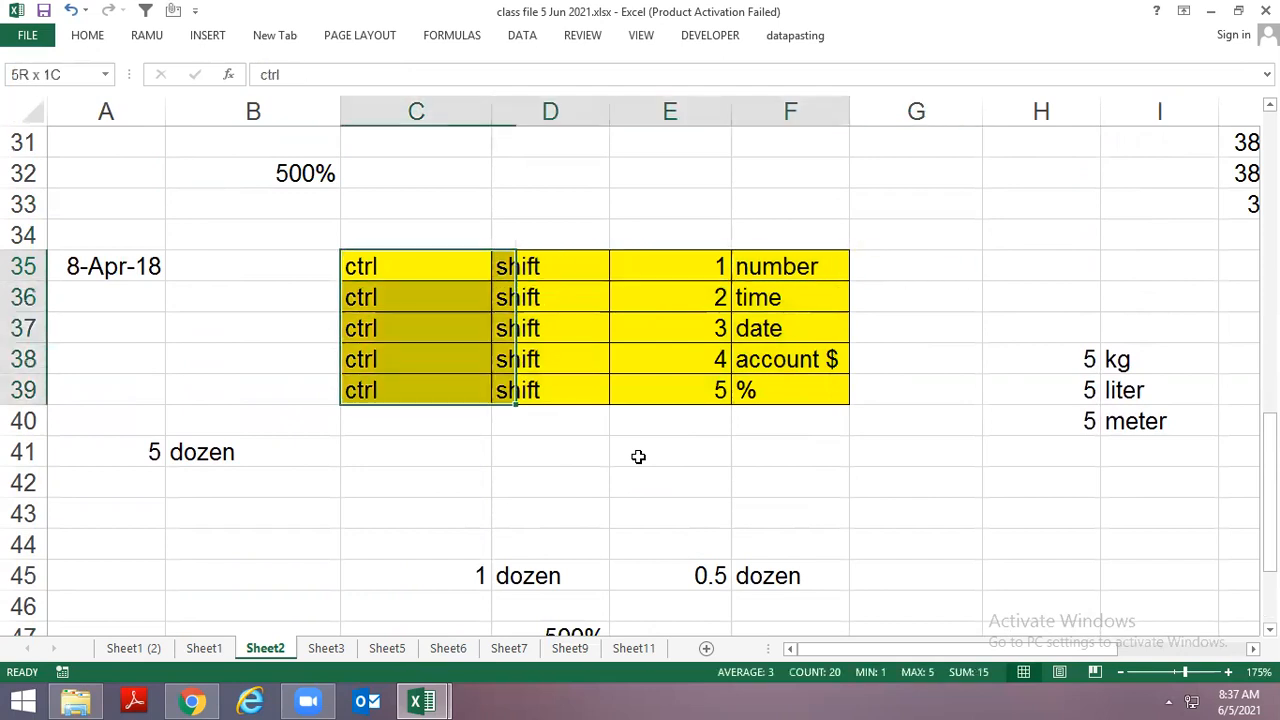
pyautogui.hotkey('ctrl', 'shift', 'Right')
# Enter the number 1 in the empty cell F49, below the dozen examples, and reselect the cell.
pyautogui.scroll(-4, 709, 543)
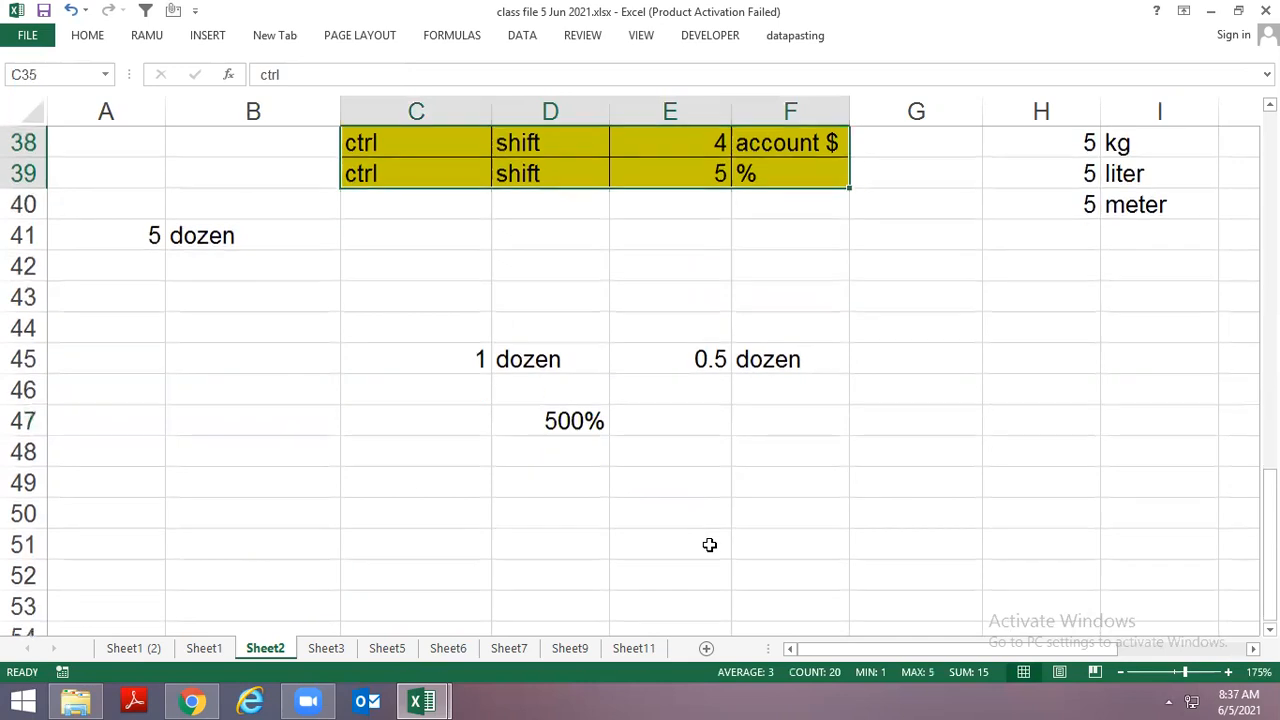
pyautogui.click(689, 309)
pyautogui.press('Down')
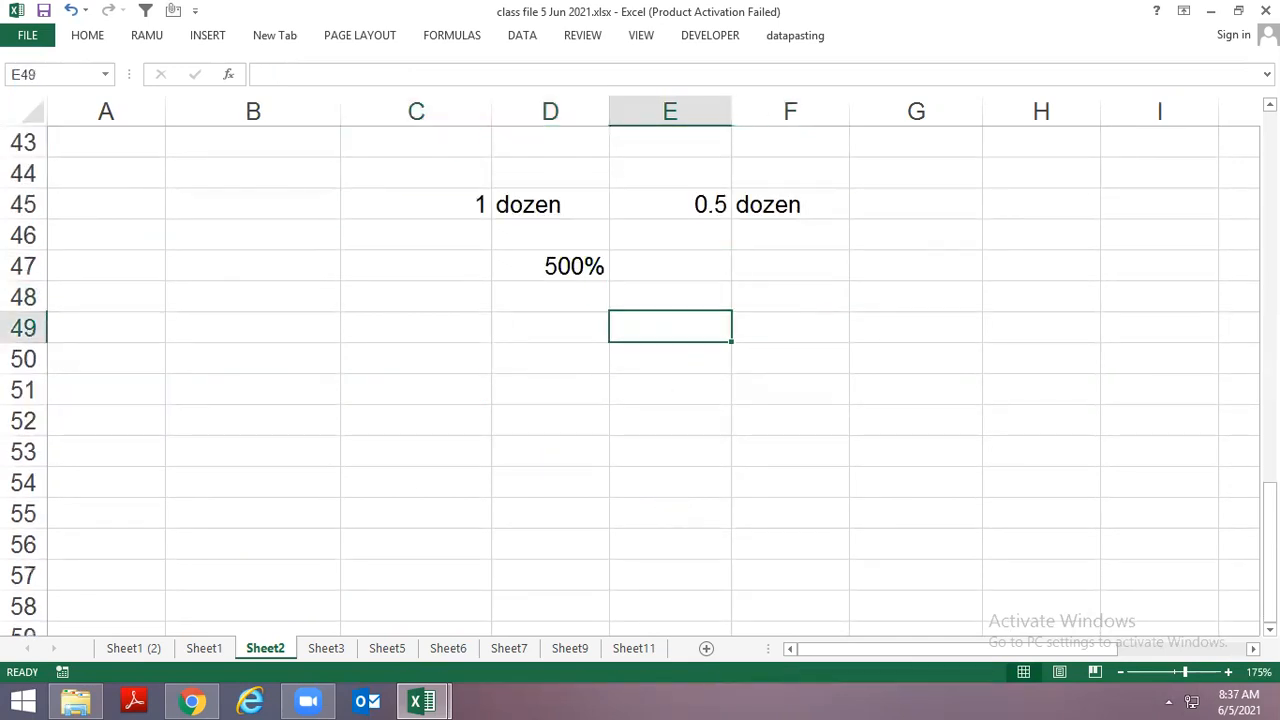
pyautogui.press('Right')
pyautogui.write('1')
pyautogui.press('Return')
pyautogui.press('Up')
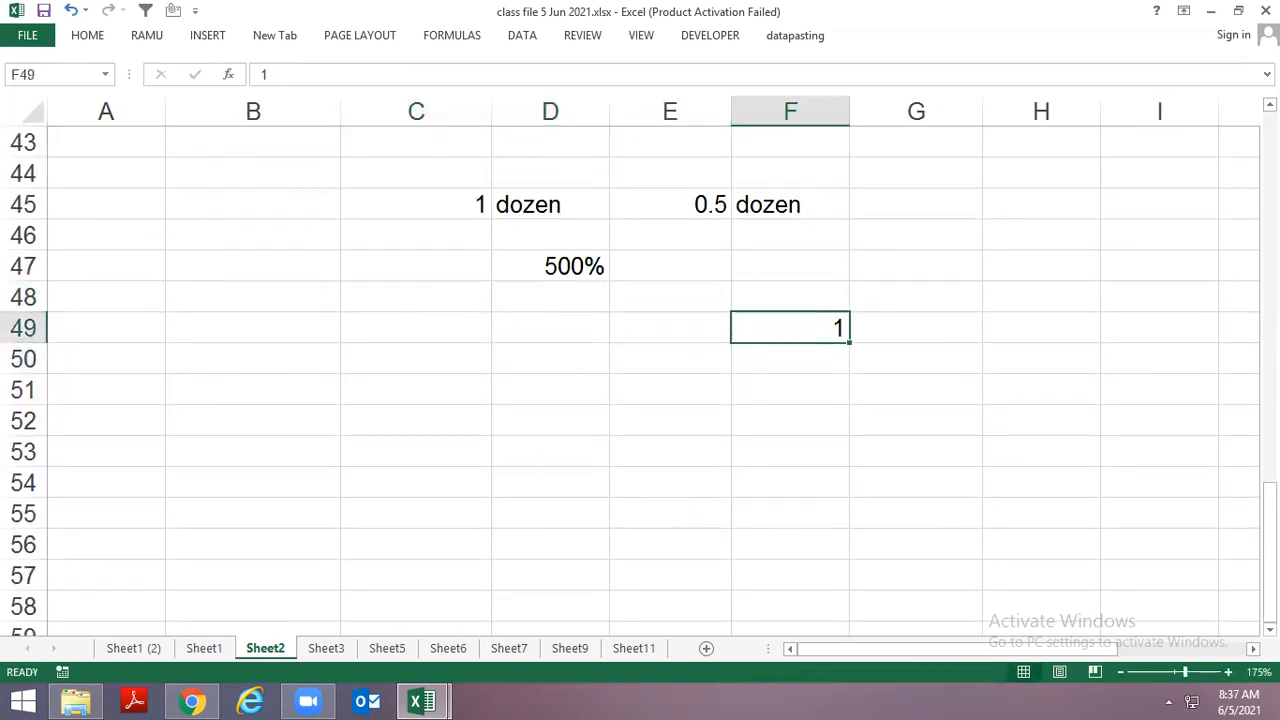
# Enter the number 4 in G49, beside the 1, and compare the two cells.
pyautogui.press('Right')
pyautogui.write('4')
pyautogui.hotkey('ctrl', 'Return')
pyautogui.press('Left')
pyautogui.press('Right')
pyautogui.press('Left')
pyautogui.press('Right')
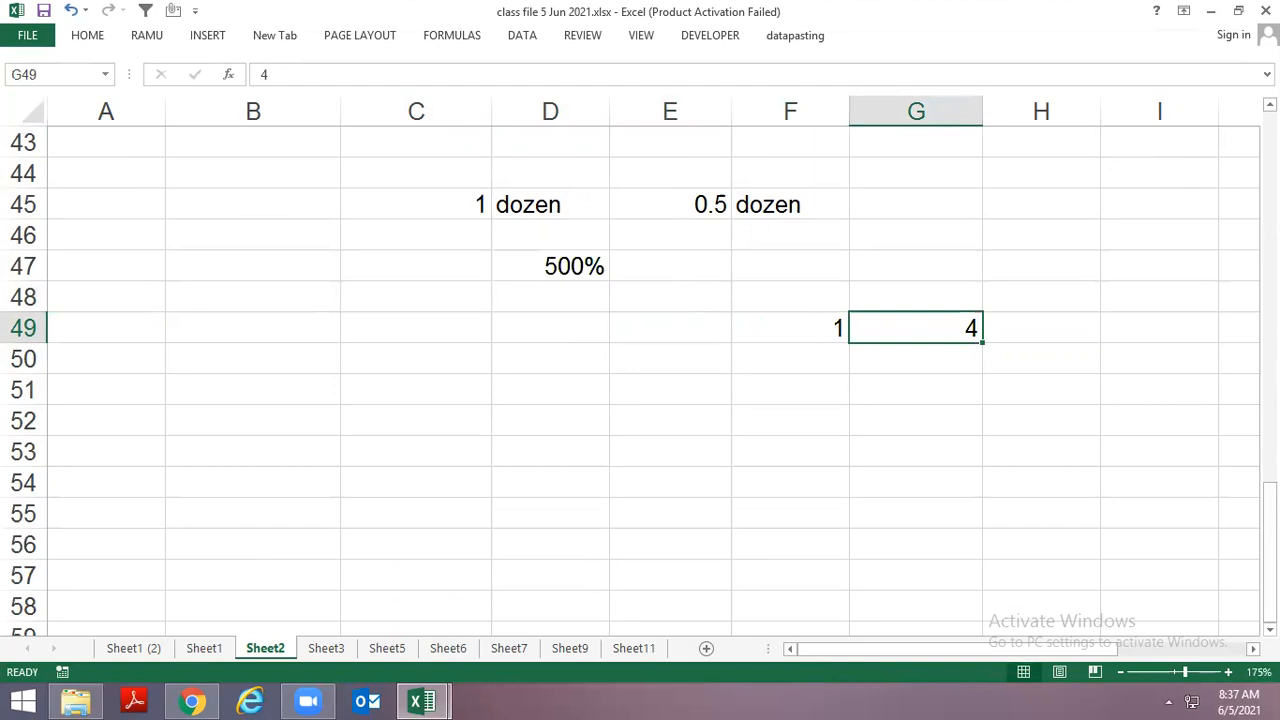
# Try the percentage format on the 4 in G49 and undo it.
pyautogui.hotkey('ctrl', 'shift', '5')
pyautogui.hotkey('ctrl', 'z')
pyautogui.press('Left')
pyautogui.press('Right')
# Enter 4 in G50 and apply the percentage format to it, comparing it with the plain 4 above.
pyautogui.press('Down')
pyautogui.write('4')
pyautogui.hotkey('ctrl', 'Return')
pyautogui.hotkey('ctrl', 'shift', '5')
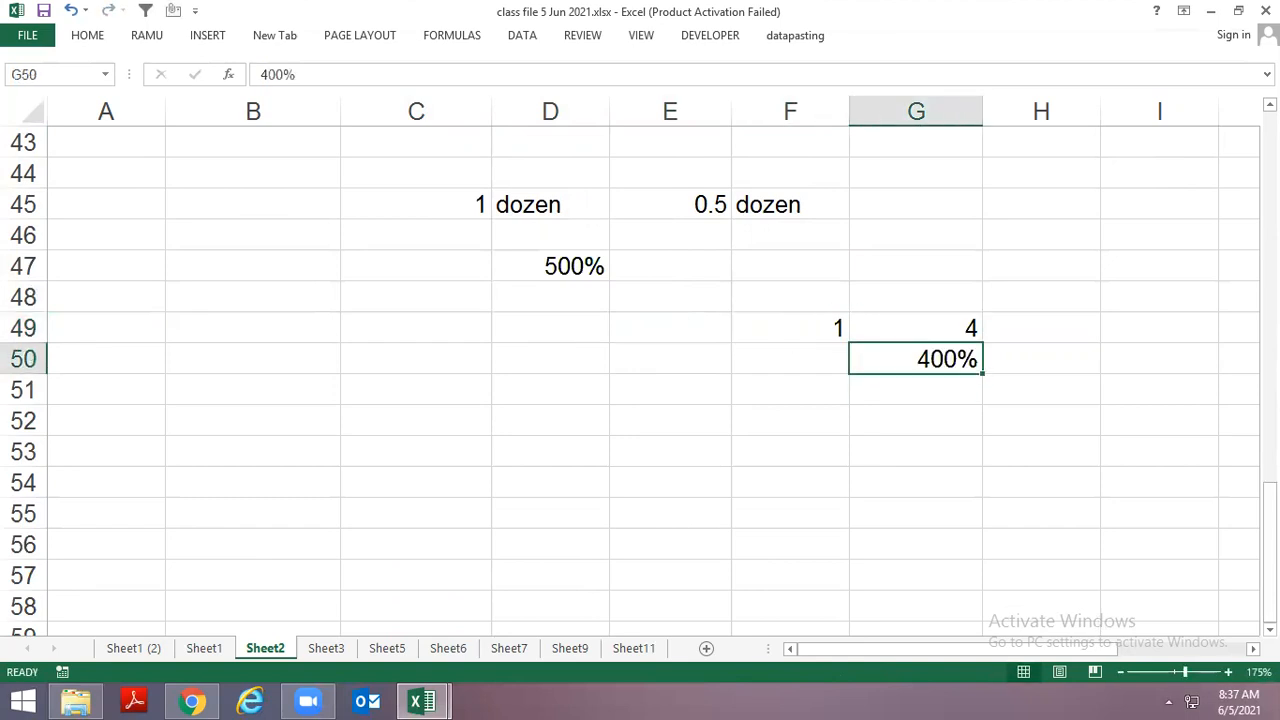
pyautogui.press('Up')
pyautogui.press('Down')
# Enter 2 in F51 and apply the percentage format to it.
pyautogui.press('Down')
pyautogui.press('Left')
pyautogui.press('Left')
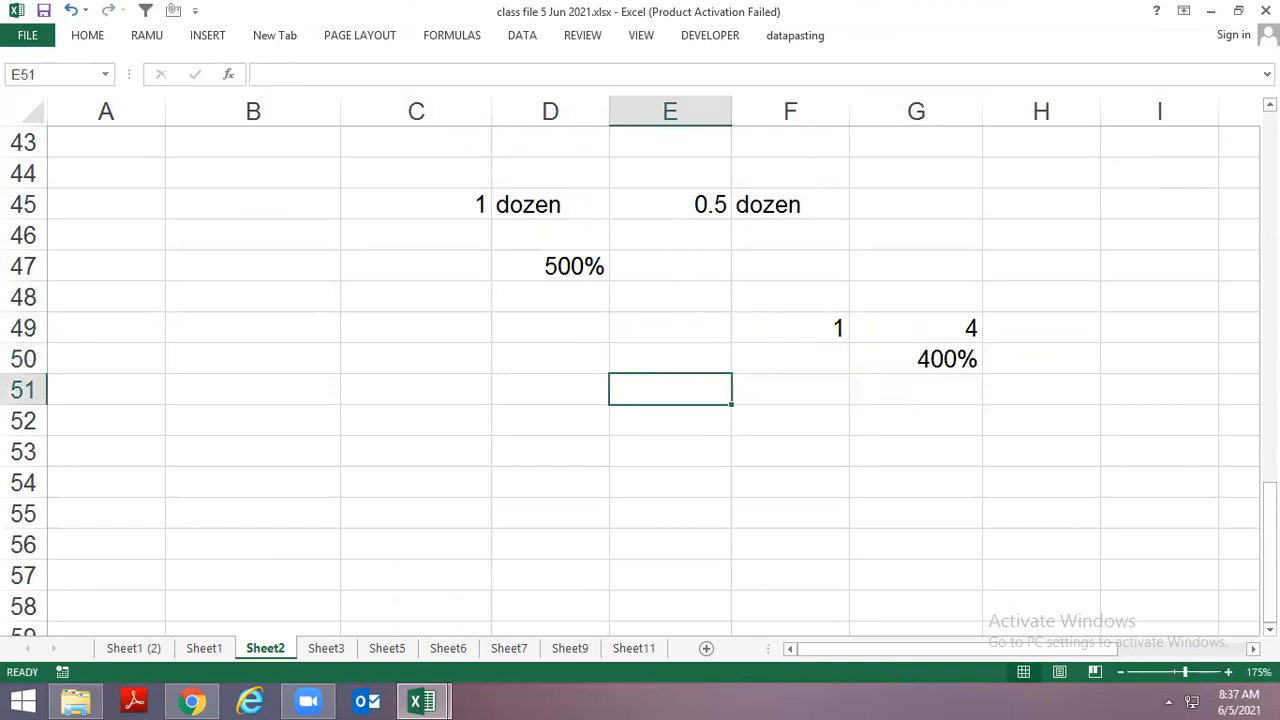
pyautogui.press('Right')
pyautogui.write('2')
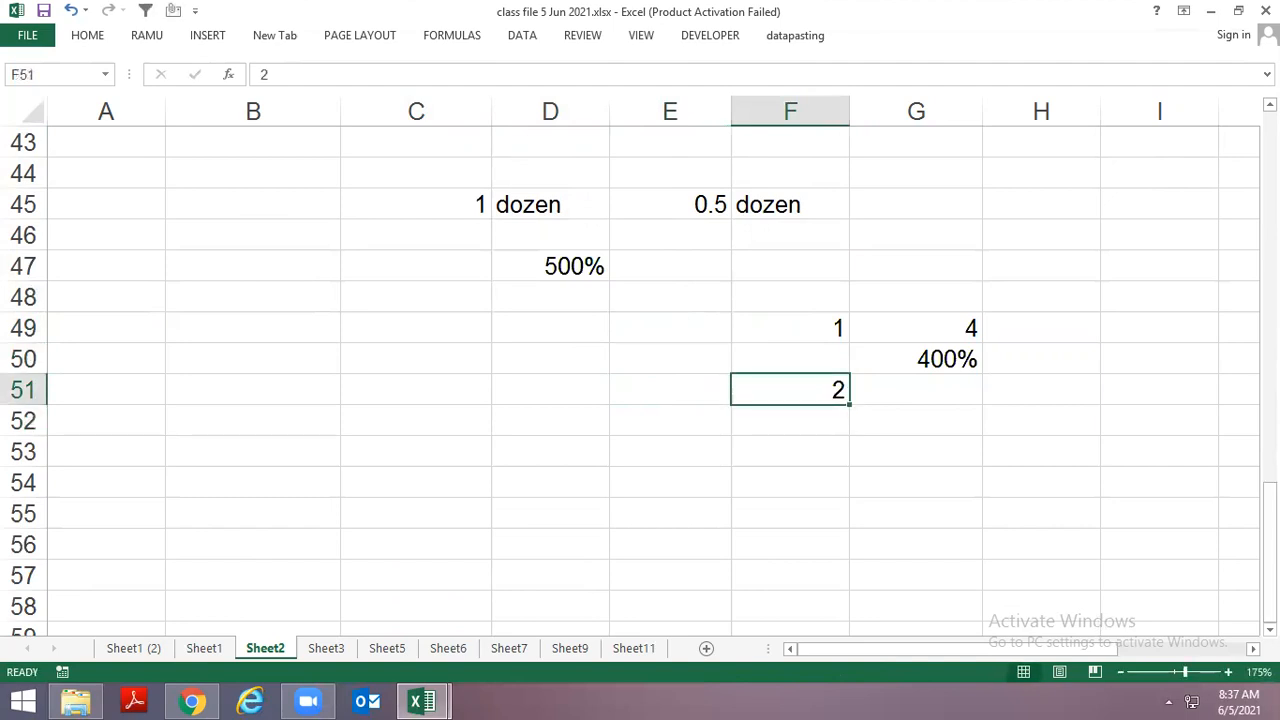
pyautogui.hotkey('ctrl', 'shift', '5')
# Enter a plain 2 in F50 above the percentage version and compare the numbers in F49:F51.
pyautogui.click(790, 359)
pyautogui.write('2')
pyautogui.hotkey('ctrl', 'Return')
pyautogui.click(790, 328)
pyautogui.click(790, 359)
pyautogui.click(790, 328)
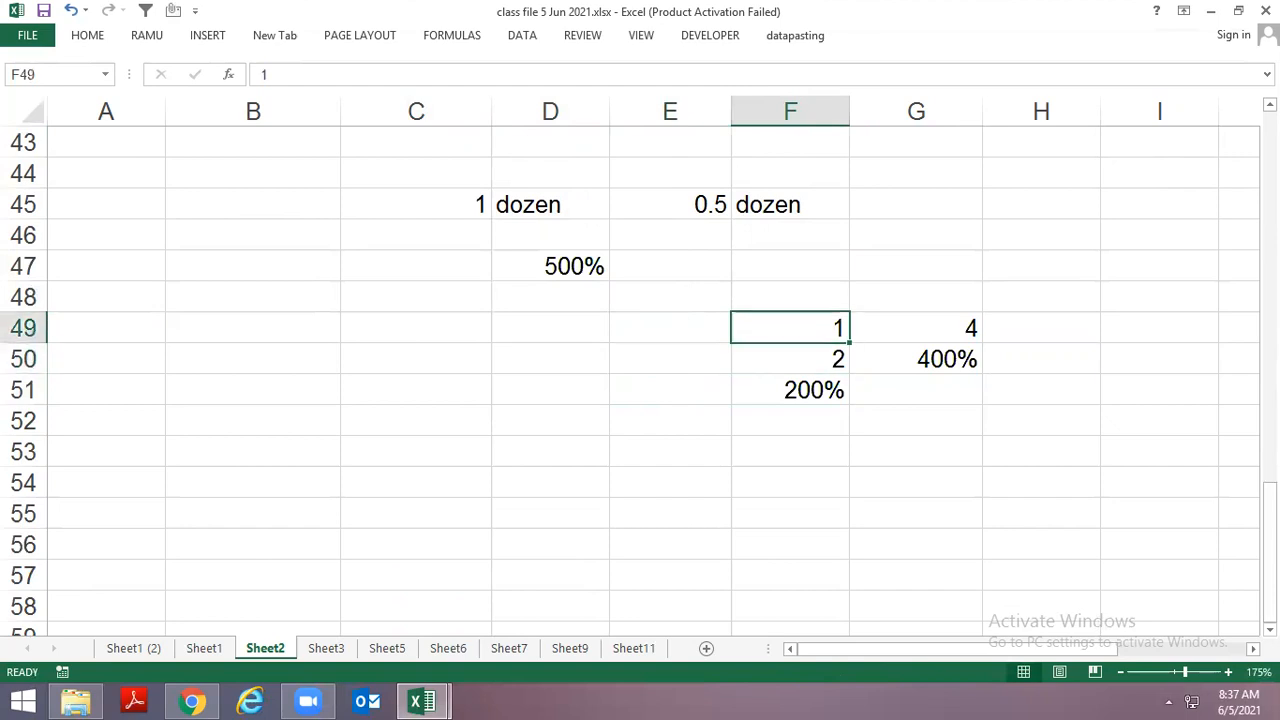
pyautogui.press('Down')
pyautogui.press('Down')
pyautogui.press('Up')
pyautogui.press('Up')
pyautogui.press('Up')
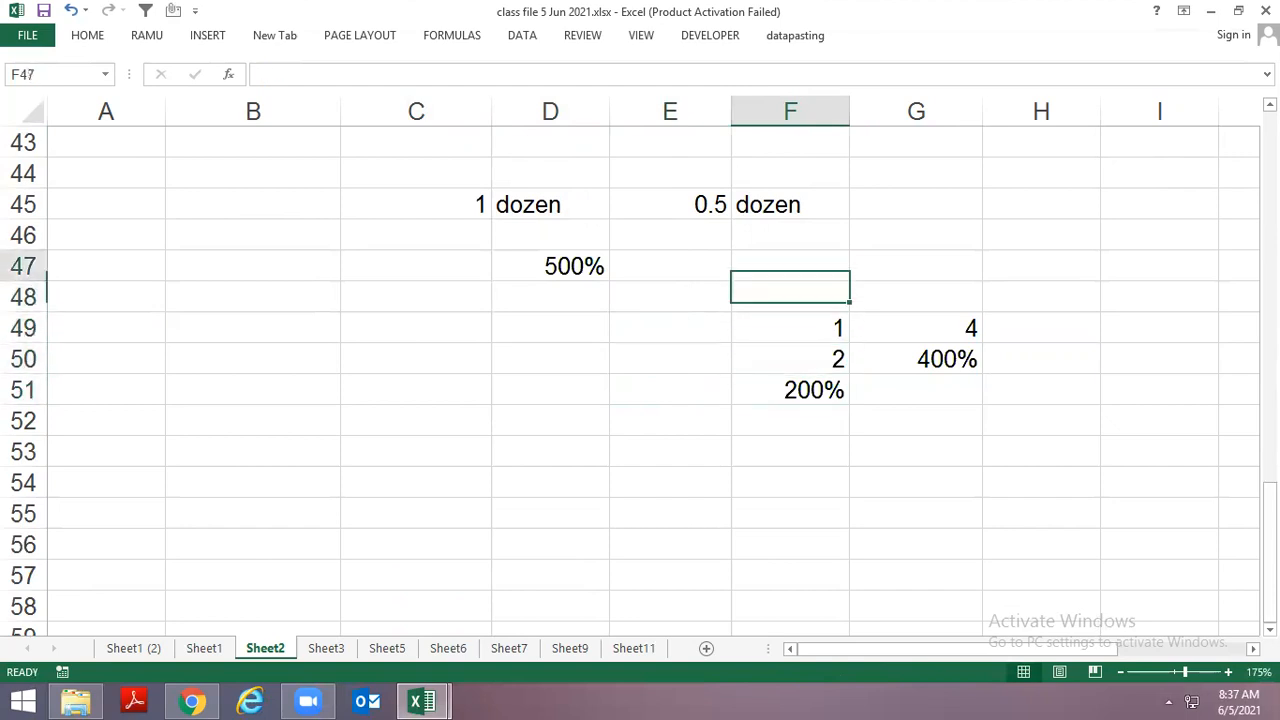
# Look back over the operator, data type, date, time, unit and decimal examples in the upper part of Sheet2.
pyautogui.press('pagedown')
pyautogui.press('pageup')
pyautogui.press('pageup')
pyautogui.press('pageup')
pyautogui.hotkey('ctrl', 'pagedown')
pyautogui.hotkey('ctrl', 'pageup')
pyautogui.press('pagedown')
pyautogui.press('pageup')
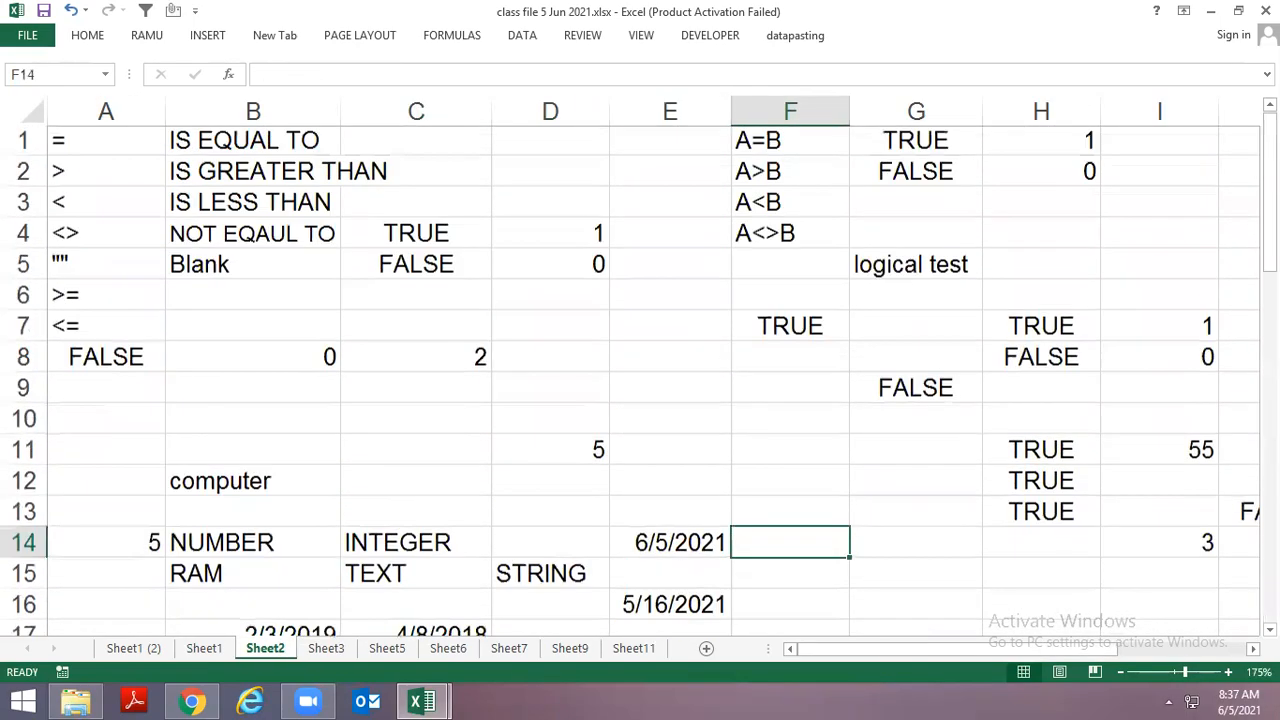
pyautogui.press('pagedown')
pyautogui.press('Right')
pyautogui.press('Right')
pyautogui.press('Right')
pyautogui.press('Right')
pyautogui.press('Right')
pyautogui.press('Right')
pyautogui.press('Right')
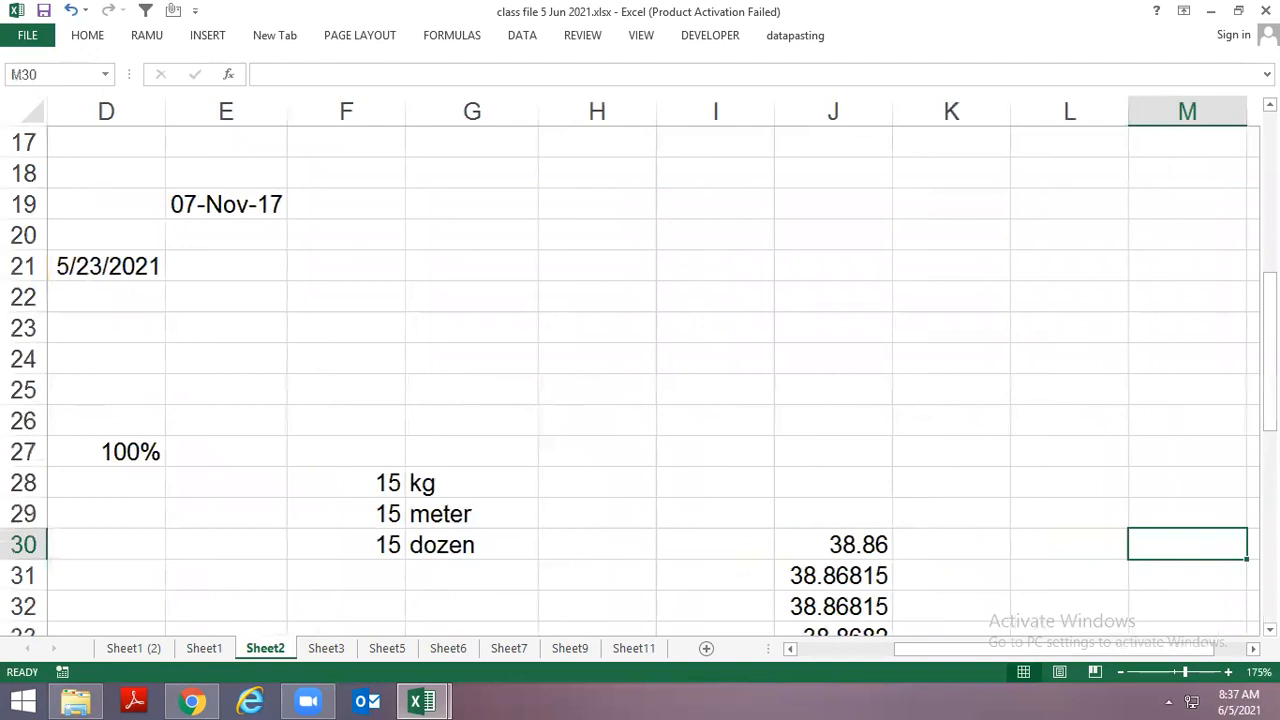
pyautogui.press('Left')
pyautogui.press('Left')
pyautogui.press('Left')
pyautogui.press('Left')
pyautogui.press('Left')
pyautogui.press('Left')
pyautogui.press('Up')
pyautogui.press('Up')
pyautogui.press('Left')
pyautogui.press('Left')
pyautogui.press('Left')
pyautogui.press('Left')
pyautogui.press('Left')
pyautogui.press('Left')
pyautogui.press('Up')
pyautogui.press('Up')
pyautogui.press('Up')
pyautogui.press('Up')
pyautogui.press('Up')
pyautogui.press('Up')
pyautogui.press('Up')
pyautogui.press('Up')
pyautogui.press('Up')
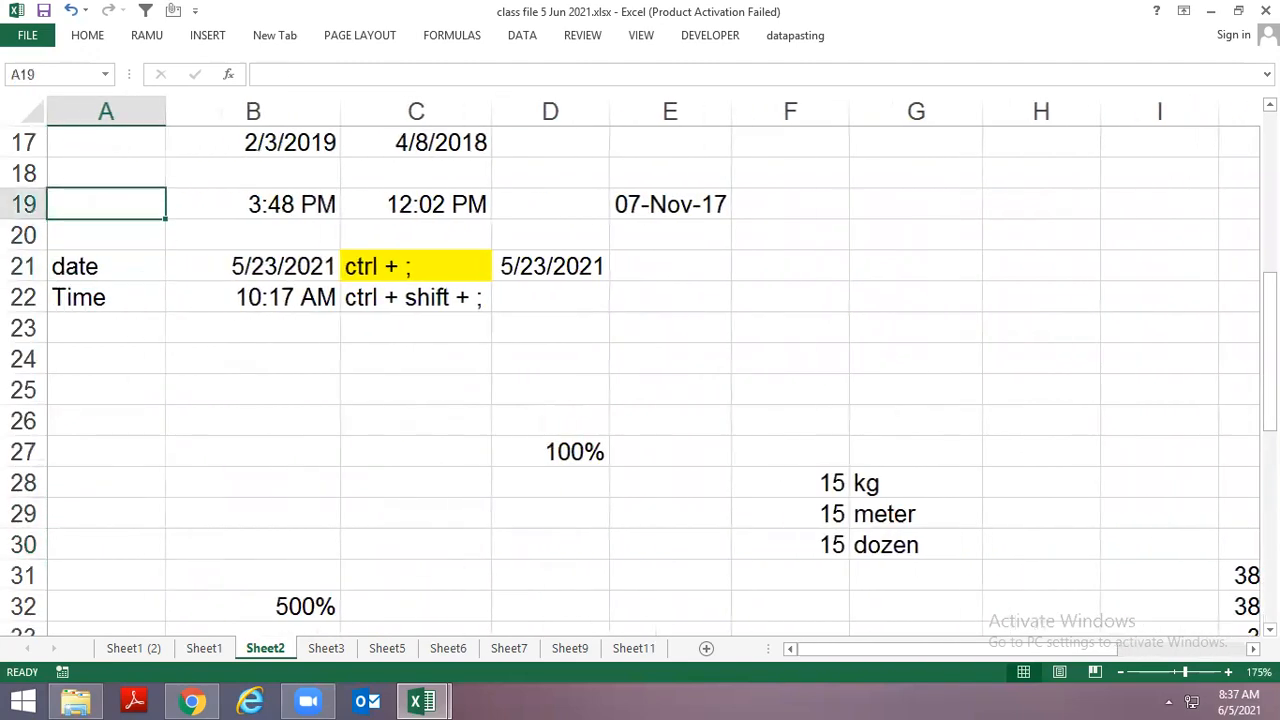
# Return to the number format shortcut table, select C35:F39 for a final review, and deselect it.
pyautogui.press('Down')
pyautogui.press('Down')
pyautogui.press('Down')
pyautogui.press('Down')
pyautogui.press('Down')
pyautogui.press('Down')
pyautogui.press('Down')
pyautogui.press('Down')
pyautogui.press('Down')
pyautogui.press('Down')
pyautogui.press('Down')
pyautogui.press('Down')
pyautogui.press('Down')
pyautogui.press('Down')
pyautogui.press('Down')
pyautogui.press('Right')
pyautogui.press('Right')
pyautogui.press('Right')
pyautogui.press('Down')
pyautogui.press('Left')
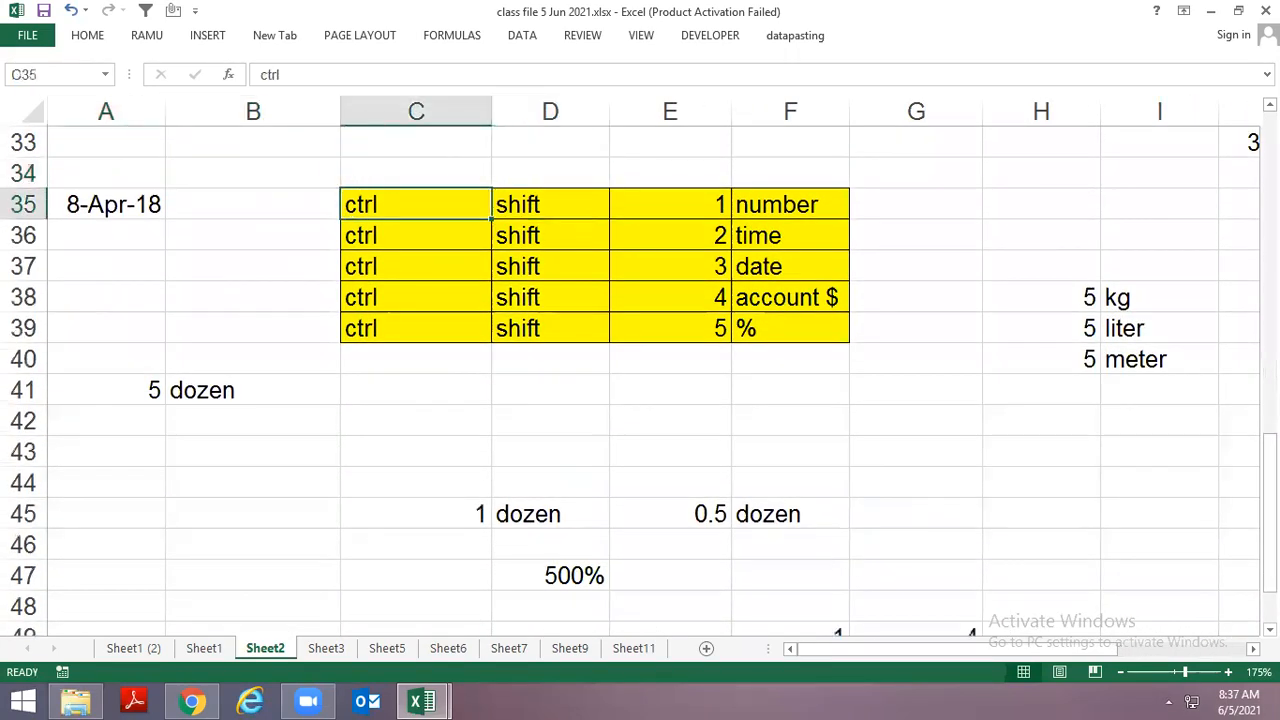
pyautogui.hotkey('ctrl', 'shift', 'Down')
pyautogui.hotkey('ctrl', 'shift', 'Right')
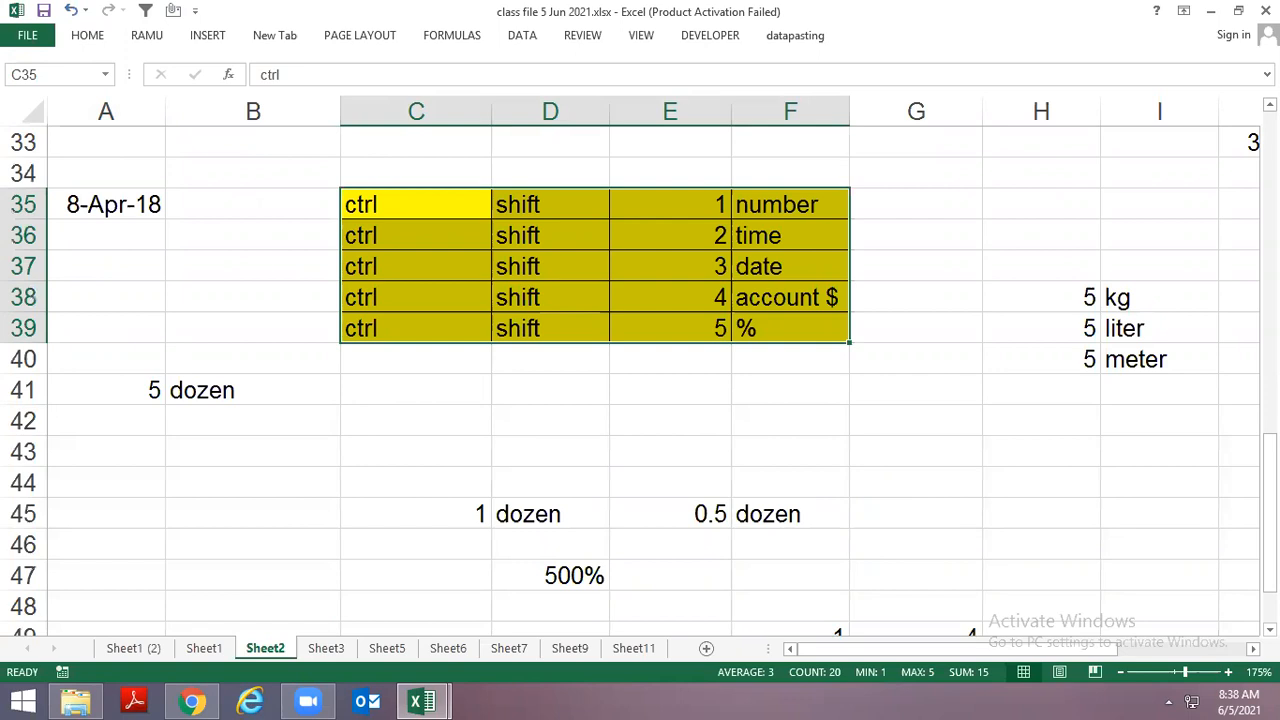
pyautogui.click(416, 173)
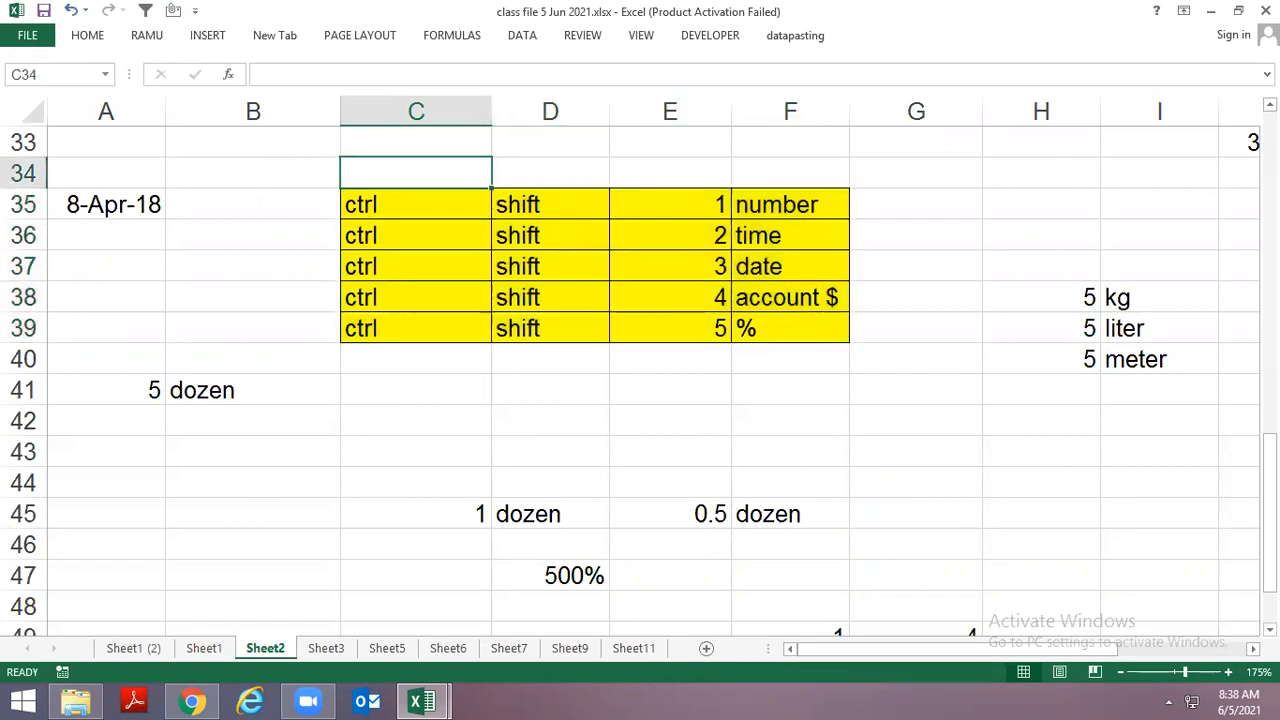
# Switch to Sheet3 and select the letter B in B1 at the start of the BODMAS list.
pyautogui.hotkey('ctrl', 'pagedown')
pyautogui.scroll(2, 640, 360)
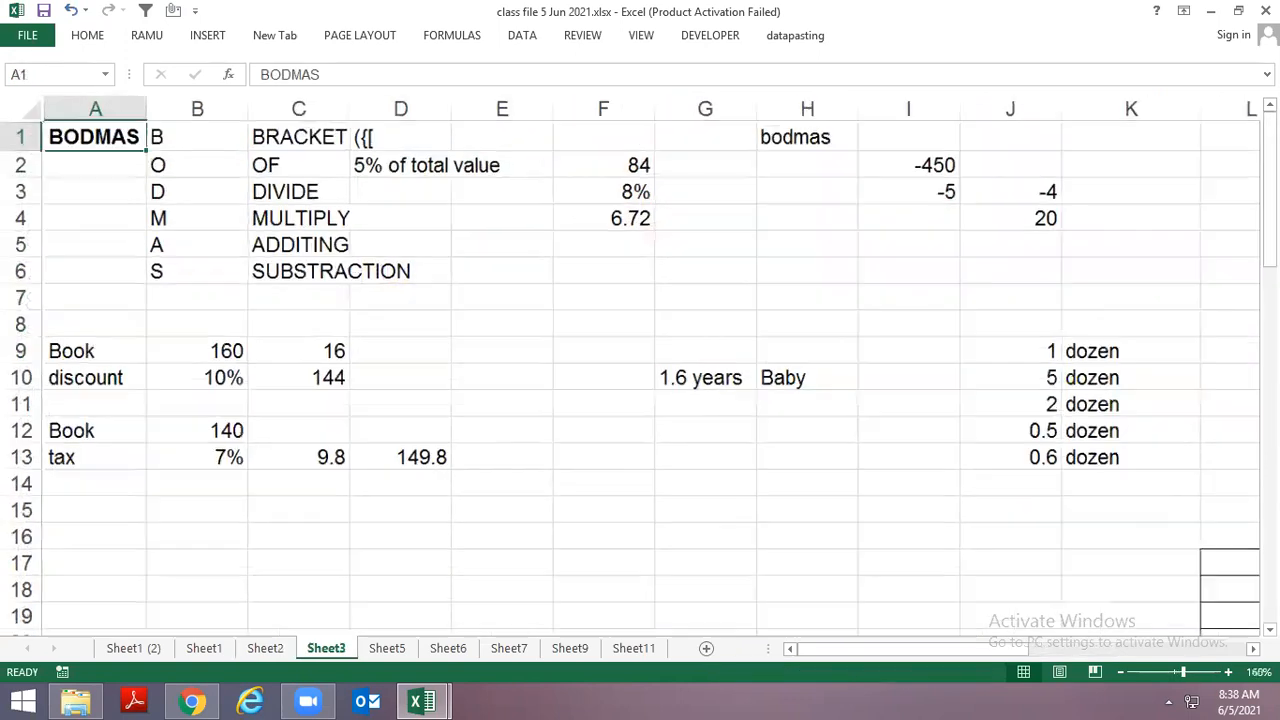
pyautogui.click(267, 151)
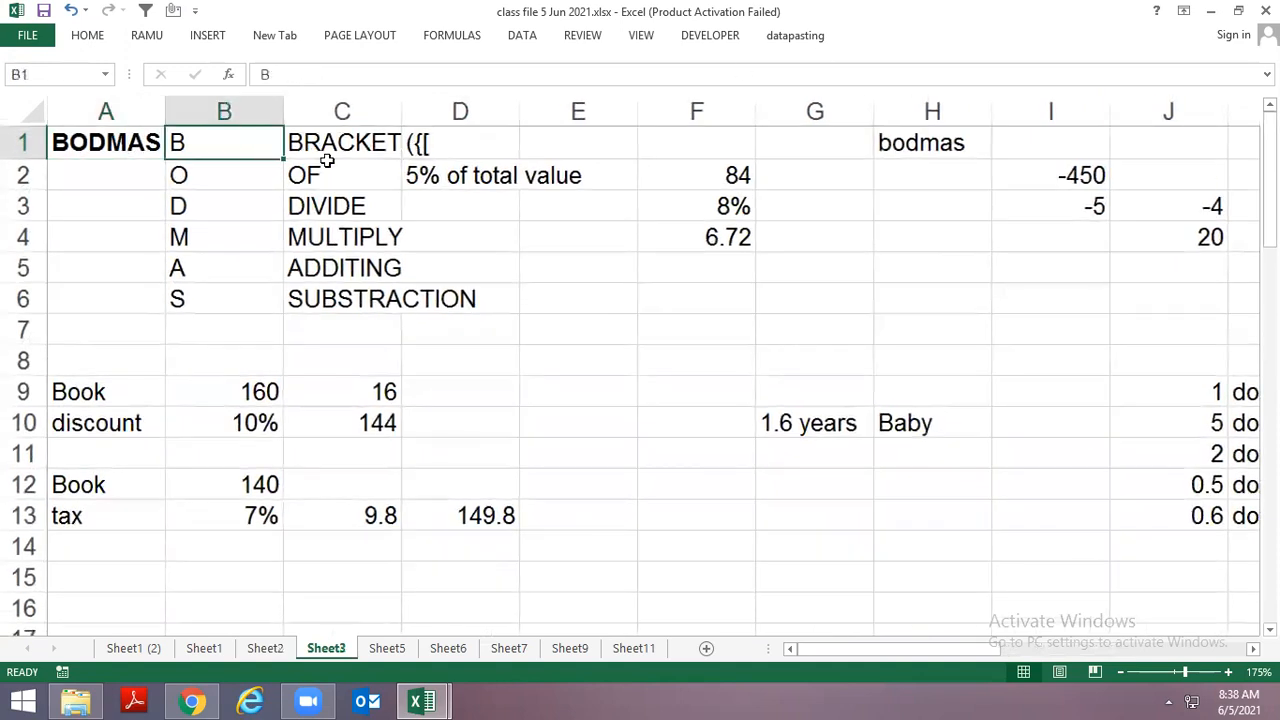
# Examine the BODMAS heading, its letters in column B and the matching operation names in column C on Sheet3.
pyautogui.hotkey('ctrl', 'shift', 'Down')
pyautogui.press('Right')
pyautogui.press('Left')
pyautogui.hotkey('ctrl', 'shift', 'Down')
pyautogui.press('Left')
pyautogui.press('Right')
pyautogui.hotkey('ctrl', 'shift', 'Down')
pyautogui.press('Right')
pyautogui.press('Left')
pyautogui.hotkey('ctrl', 'shift', 'Down')
pyautogui.press('Left')
pyautogui.press('Right')
pyautogui.hotkey('ctrl', 'shift', 'Down')
pyautogui.press('Left')
pyautogui.press('Right')
pyautogui.hotkey('ctrl', 'shift', 'Down')
pyautogui.press('Right')
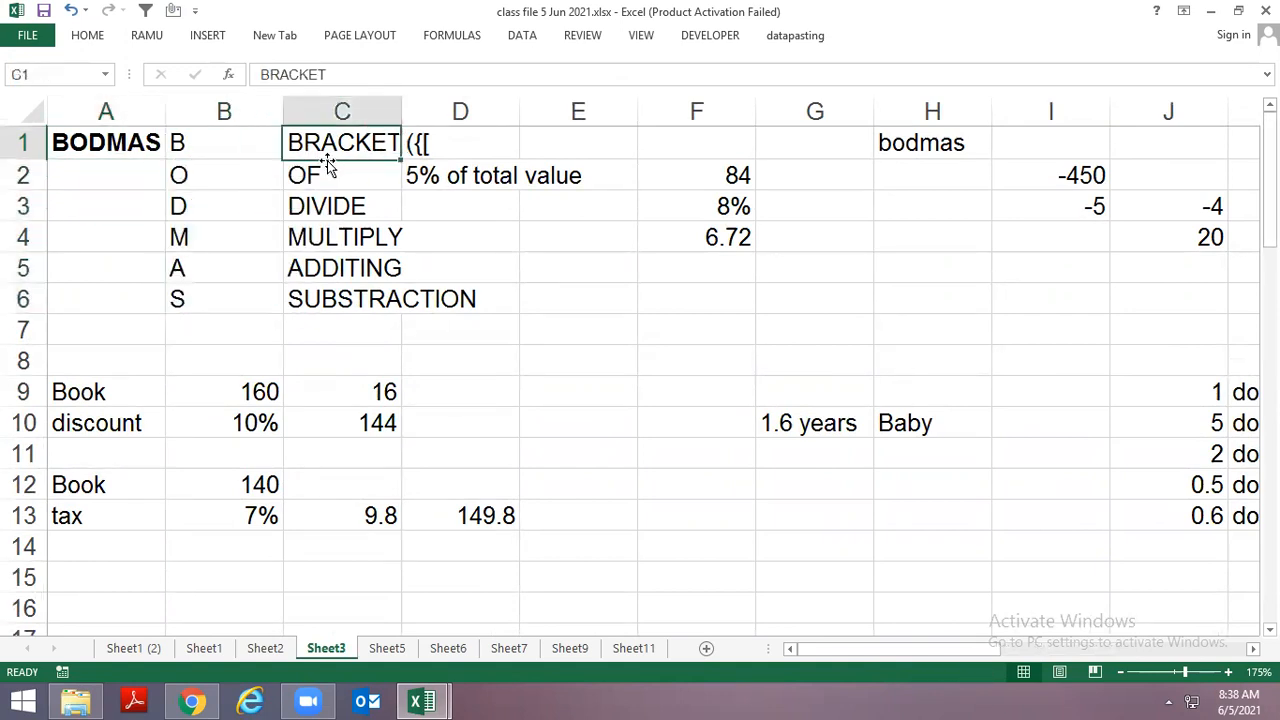
pyautogui.press('Left')
pyautogui.press('Left')
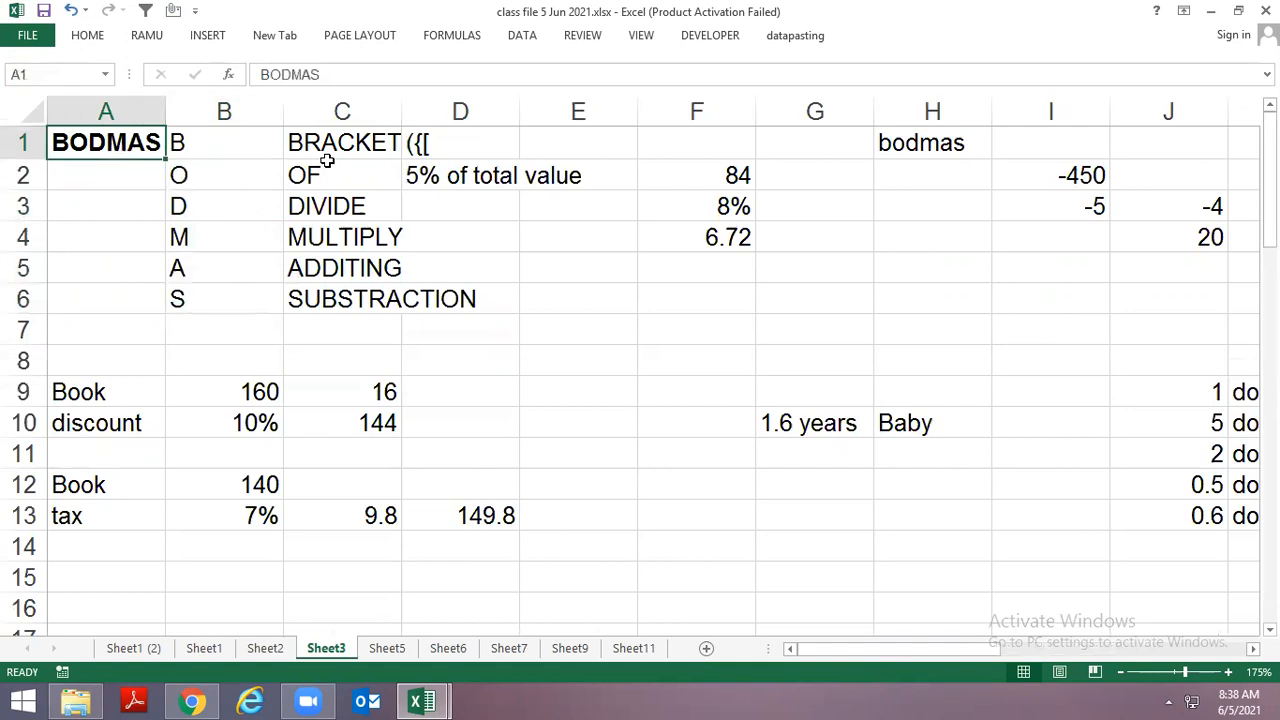
pyautogui.press('Down')
pyautogui.press('Up')
# Open Paint through the Run dialog and enlarge the blank canvas to 964 × 469 px.
pyautogui.press('super+r')
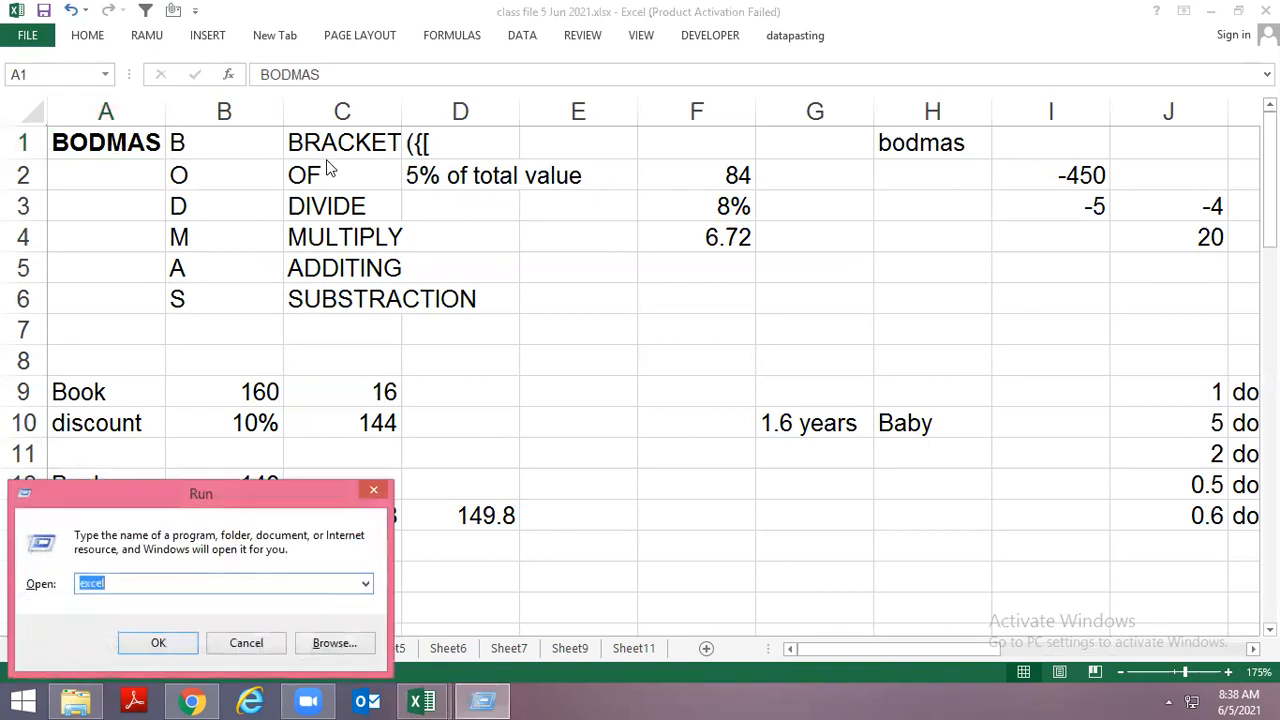
pyautogui.write('msp')
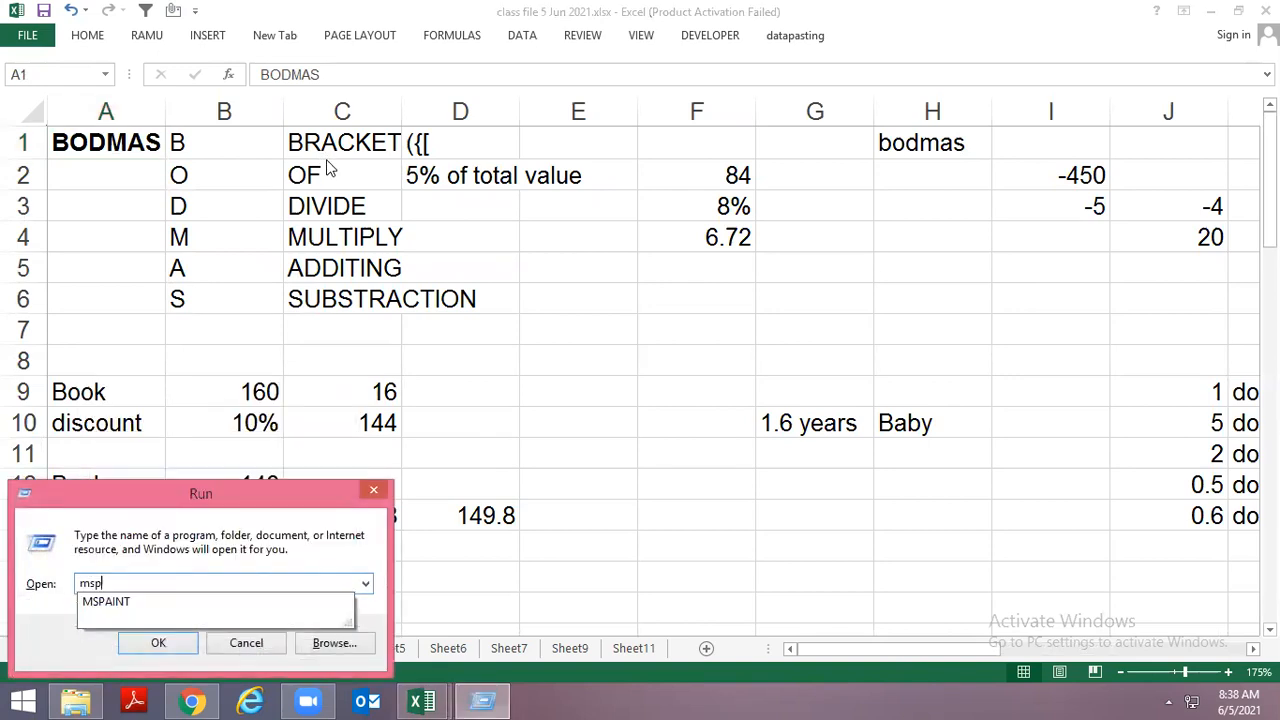
pyautogui.press('Down')
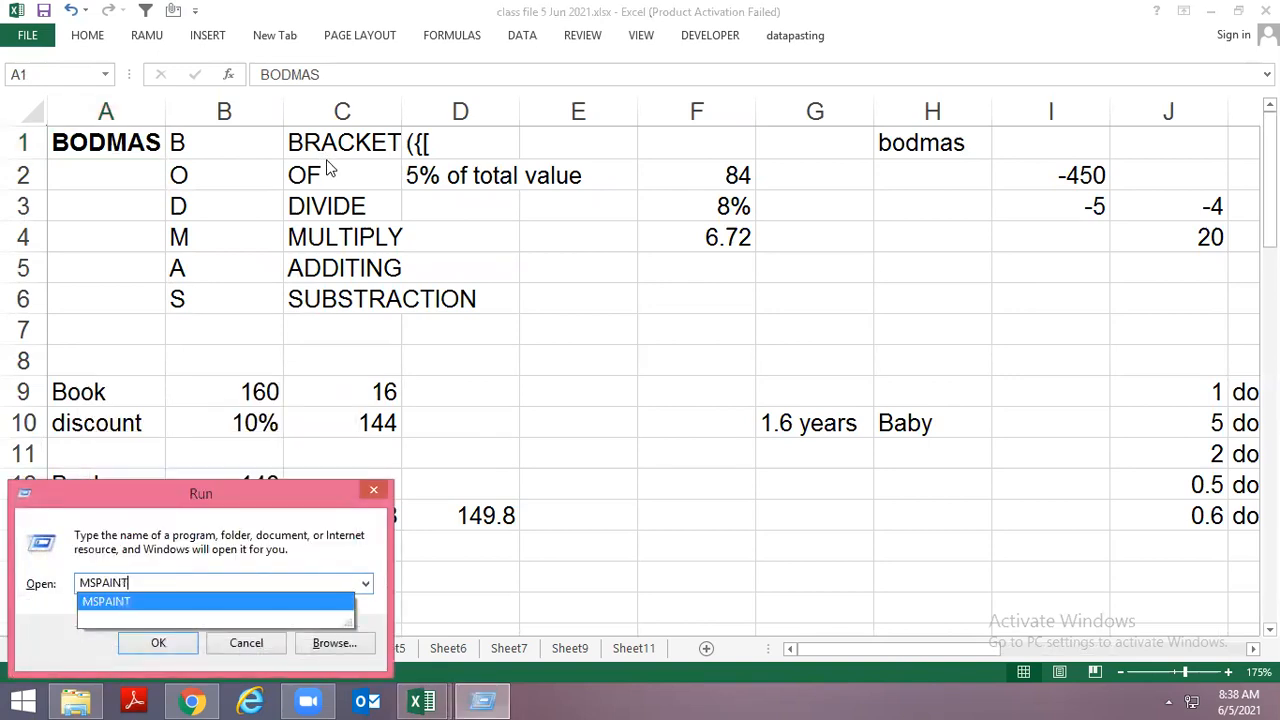
pyautogui.press('Return')
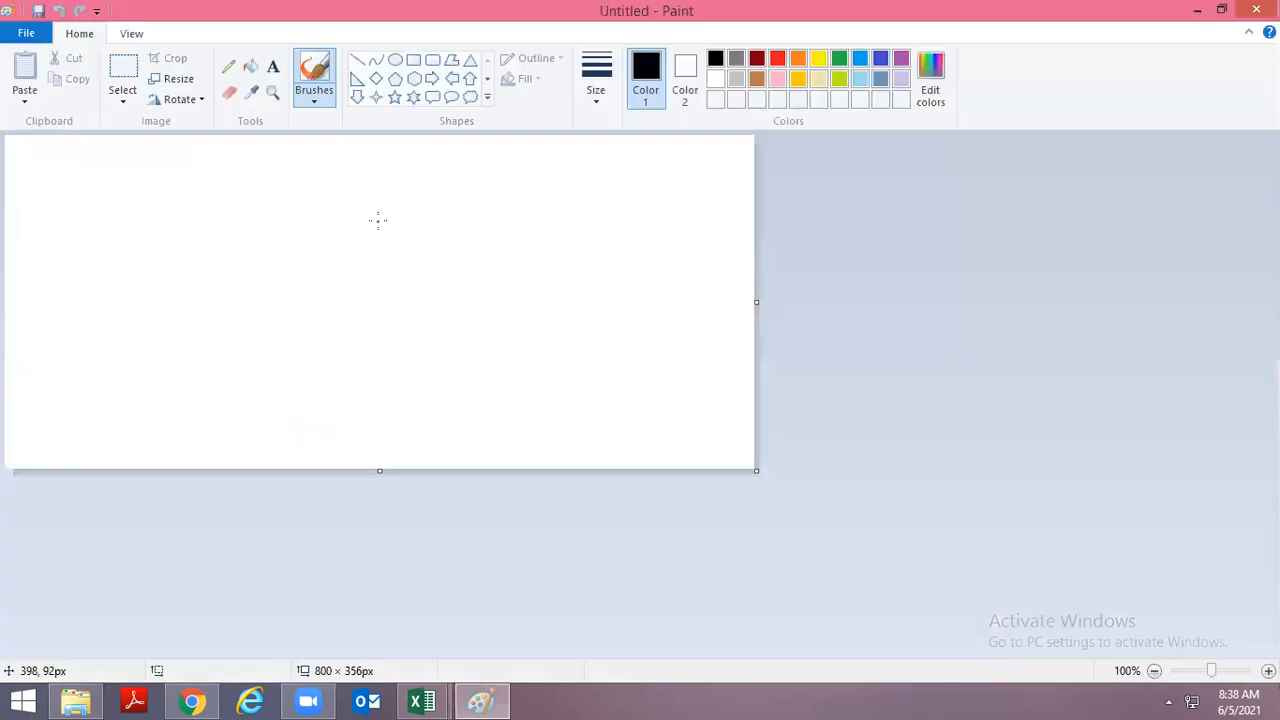
pyautogui.moveTo(763, 477); pyautogui.dragTo(910, 576)
# Handwrite =2+2%2 across the canvas with the red pencil and circle the expression after the equals sign.
pyautogui.click(228, 66)
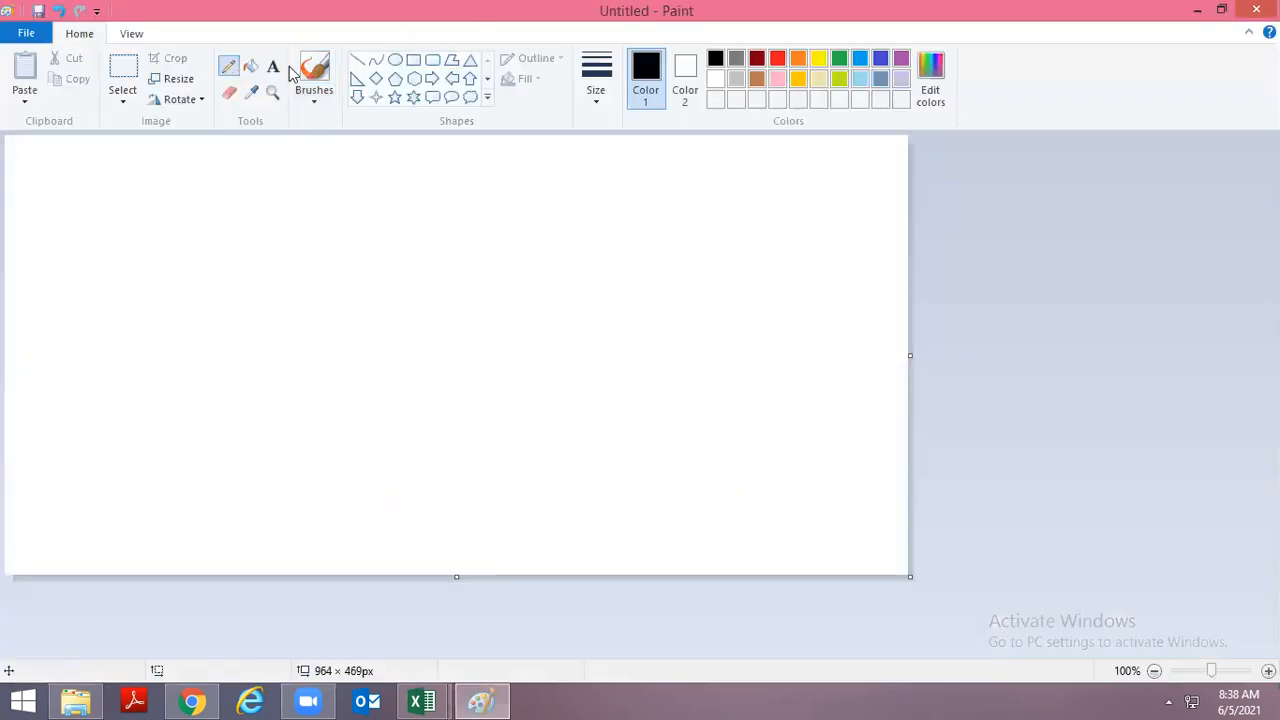
pyautogui.click(777, 60)
pyautogui.moveTo(105, 305)
pyautogui.mouseDown()
pyautogui.moveTo(128, 357)
pyautogui.moveTo(236, 382)
pyautogui.mouseUp()
pyautogui.moveTo(254, 325); pyautogui.dragTo(338, 325)
pyautogui.moveTo(301, 271); pyautogui.dragTo(296, 373)
pyautogui.moveTo(358, 282)
pyautogui.mouseDown()
pyautogui.moveTo(420, 349)
pyautogui.moveTo(446, 350)
pyautogui.mouseUp()
pyautogui.moveTo(583, 248); pyautogui.dragTo(522, 360)
pyautogui.moveTo(484, 272); pyautogui.dragTo(505, 282)
pyautogui.moveTo(566, 327)
pyautogui.mouseDown()
pyautogui.moveTo(590, 348)
pyautogui.moveTo(567, 330)
pyautogui.mouseUp()
pyautogui.moveTo(627, 258)
pyautogui.mouseDown()
pyautogui.moveTo(746, 283)
pyautogui.moveTo(808, 351)
pyautogui.mouseUp()
pyautogui.moveTo(28, 331)
pyautogui.mouseDown()
pyautogui.moveTo(75, 331)
pyautogui.moveTo(93, 362)
pyautogui.mouseUp()
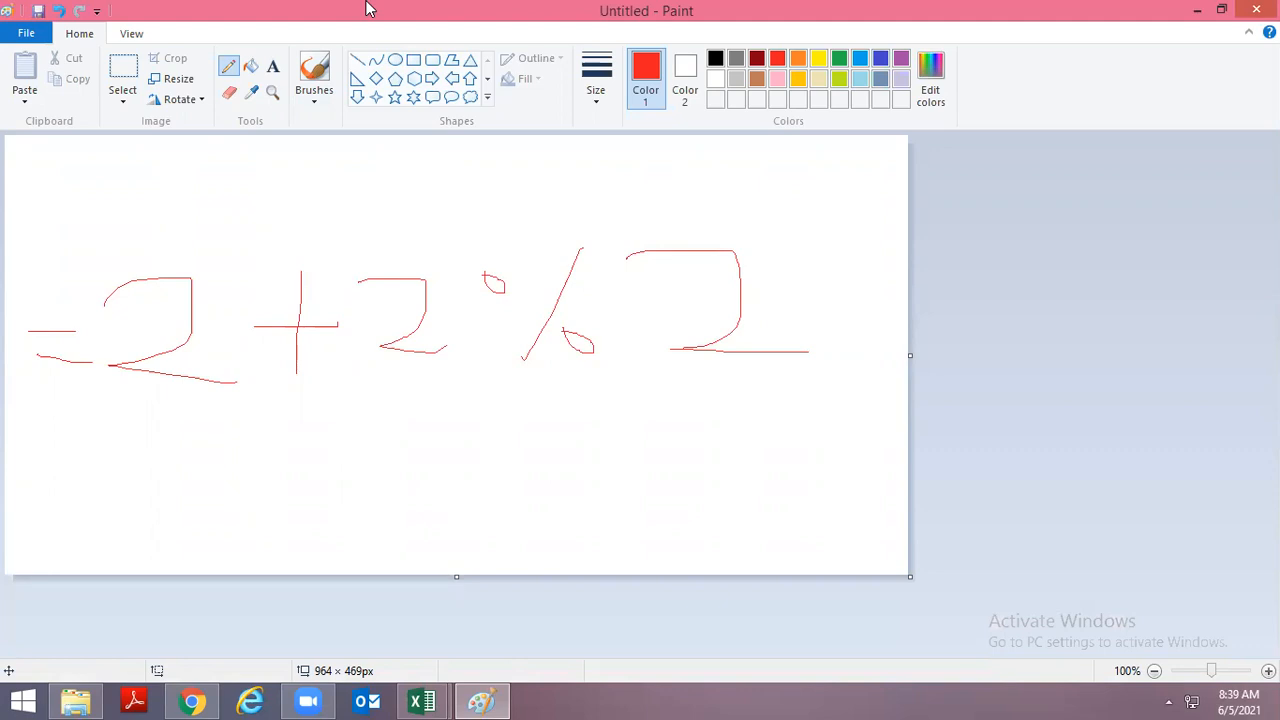
pyautogui.moveTo(123, 245)
pyautogui.mouseDown()
pyautogui.moveTo(102, 322)
pyautogui.moveTo(663, 447)
pyautogui.moveTo(826, 268)
pyautogui.moveTo(360, 237)
pyautogui.moveTo(115, 249)
pyautogui.mouseUp()
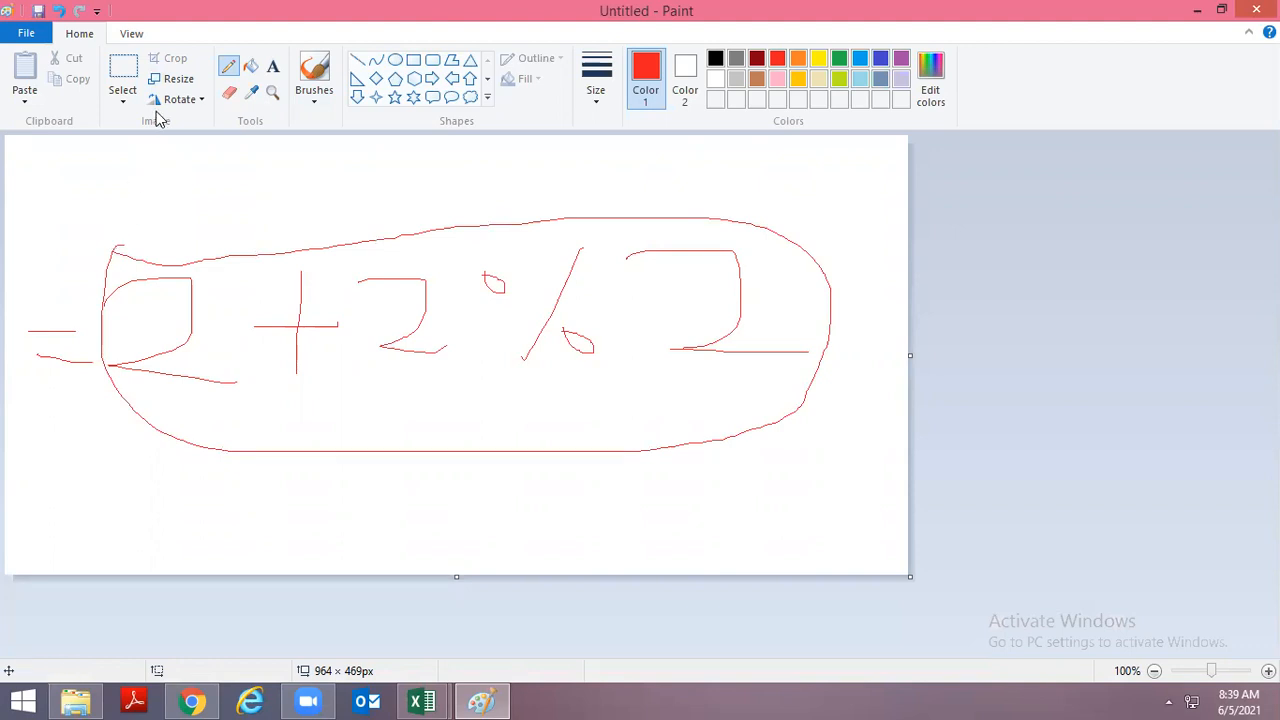
# Handwrite =2+2/2 in red below the circled expression.
pyautogui.moveTo(32, 486)
pyautogui.mouseDown()
pyautogui.moveTo(78, 486)
pyautogui.moveTo(86, 512)
pyautogui.mouseUp()
pyautogui.click(45, 509)
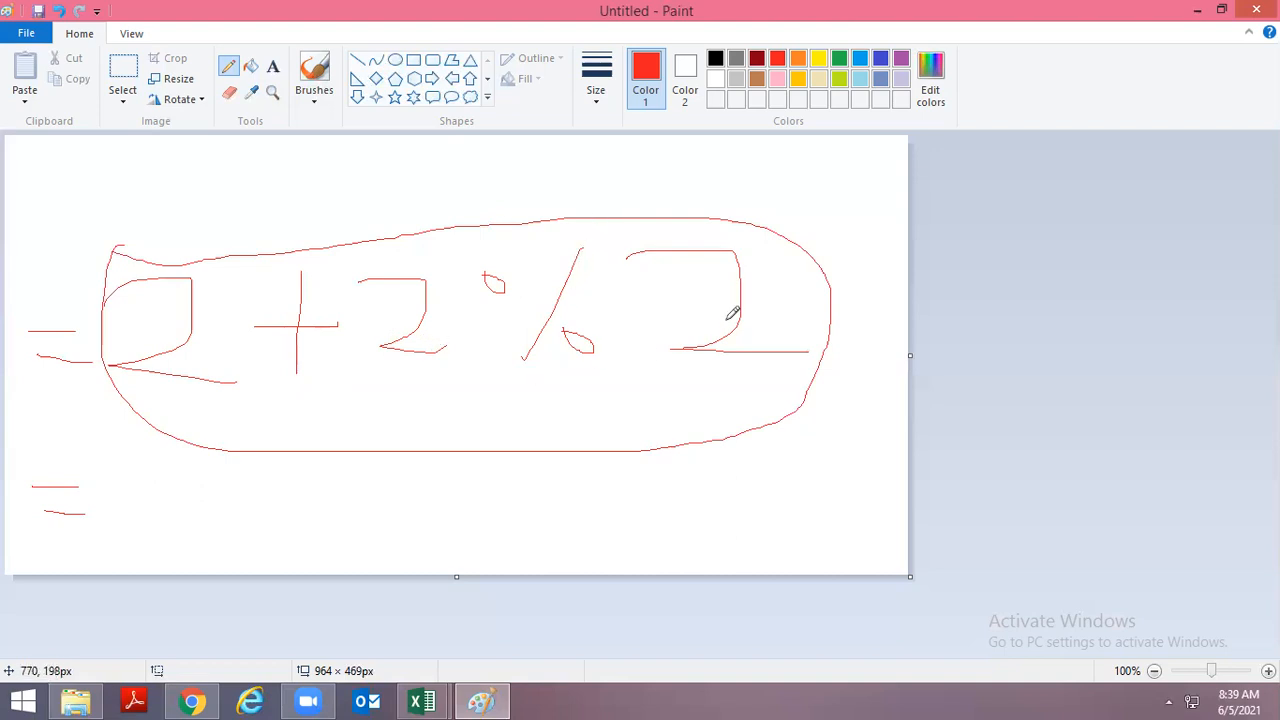
pyautogui.moveTo(540, 231)
pyautogui.mouseDown()
pyautogui.moveTo(520, 228)
pyautogui.moveTo(506, 393)
pyautogui.moveTo(597, 220)
pyautogui.moveTo(527, 232)
pyautogui.mouseUp()
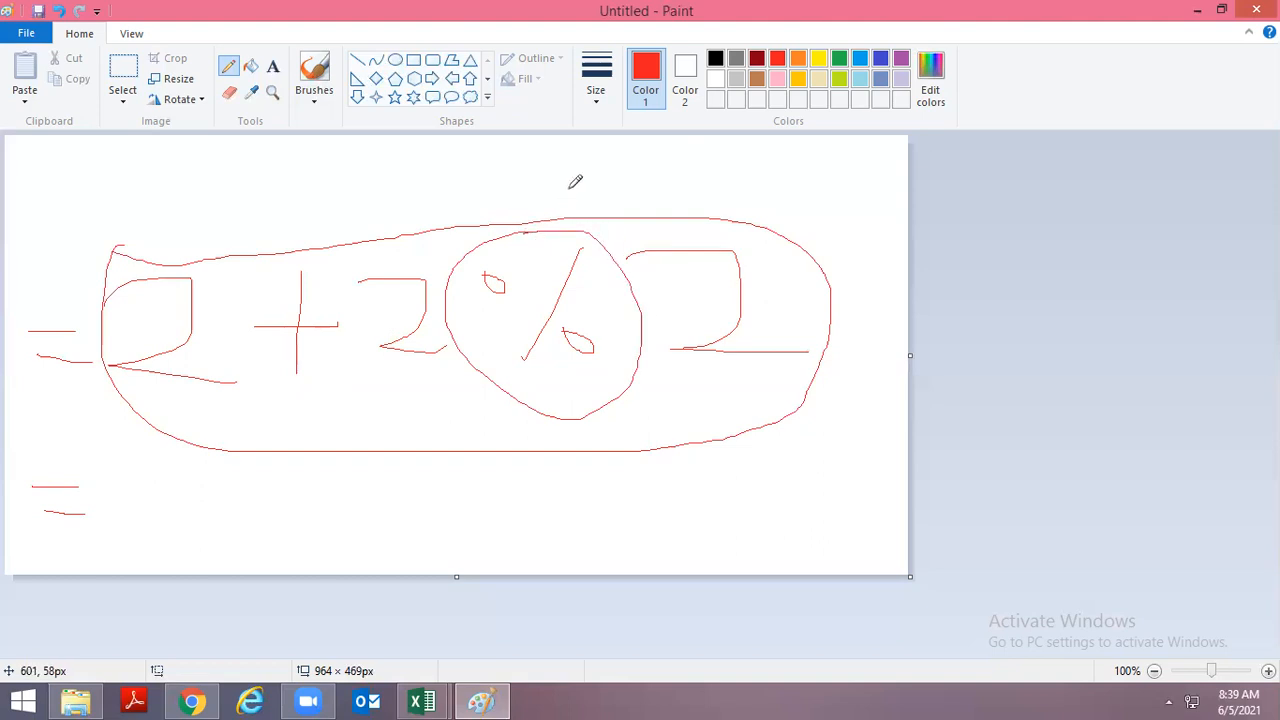
pyautogui.hotkey('ctrl', 'z')
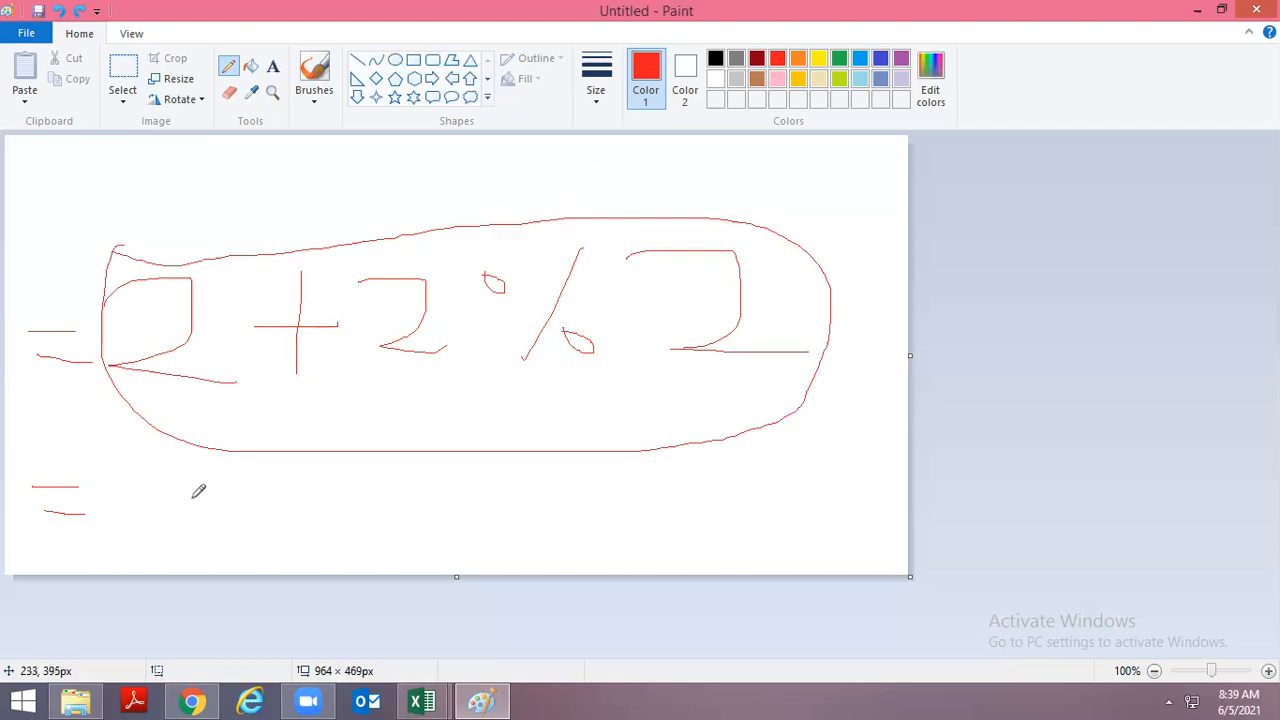
pyautogui.moveTo(172, 487)
pyautogui.mouseDown()
pyautogui.moveTo(140, 530)
pyautogui.moveTo(198, 537)
pyautogui.moveTo(302, 514)
pyautogui.moveTo(270, 541)
pyautogui.mouseUp()
pyautogui.moveTo(298, 491)
pyautogui.mouseDown()
pyautogui.moveTo(350, 504)
pyautogui.moveTo(360, 535)
pyautogui.mouseUp()
pyautogui.moveTo(420, 484); pyautogui.dragTo(365, 573)
pyautogui.moveTo(430, 488)
pyautogui.mouseDown()
pyautogui.moveTo(426, 531)
pyautogui.moveTo(505, 545)
pyautogui.mouseUp()
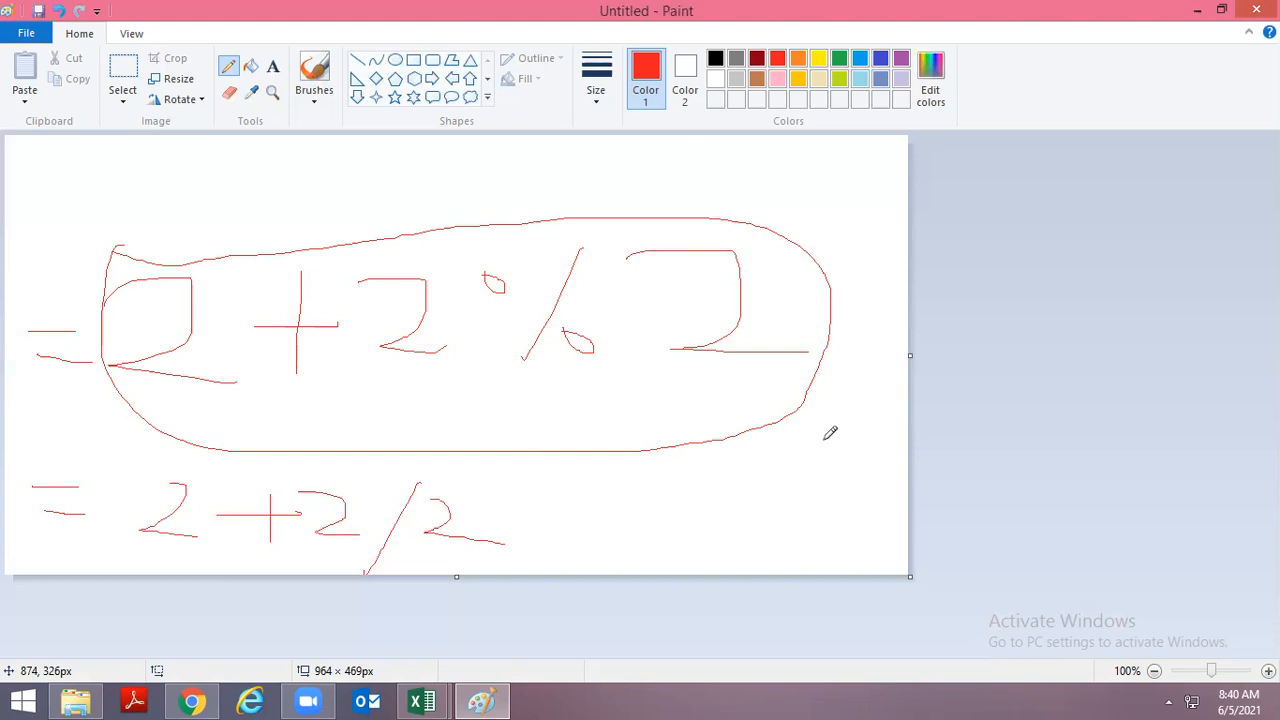
# Switch back to Excel, create a new blank workbook and select cell D6.
pyautogui.hotkey('alt', 'Tab')
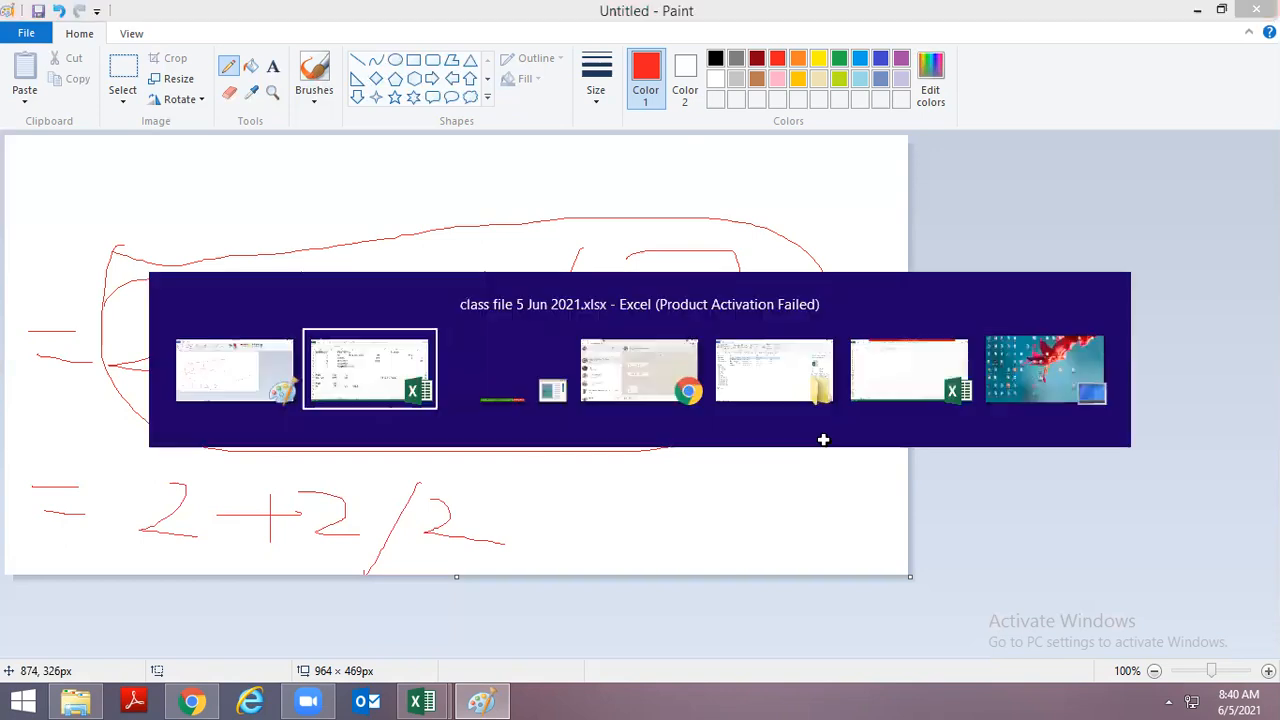
pyautogui.press('Right')
pyautogui.press('Down')
pyautogui.press('Down')
pyautogui.press('Down')
pyautogui.press('Right')
pyautogui.press('Right')
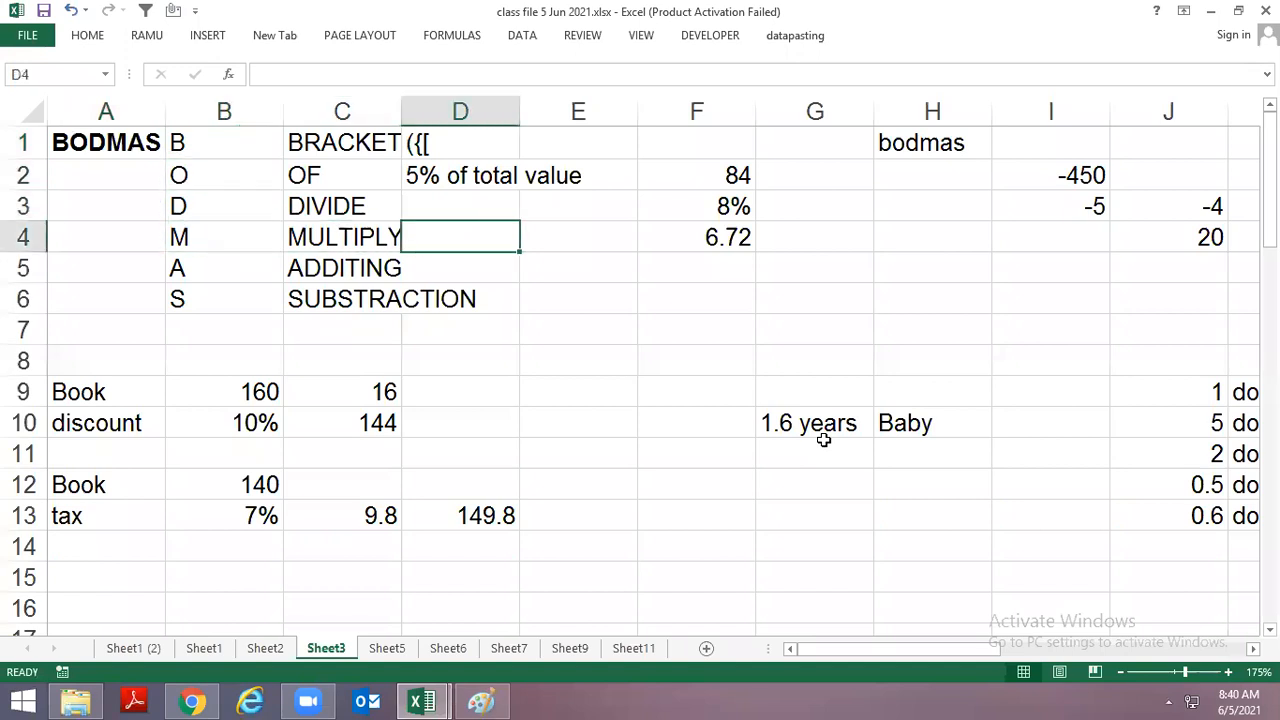
pyautogui.hotkey('ctrl', 'n')
pyautogui.scroll(6, 506, 377)
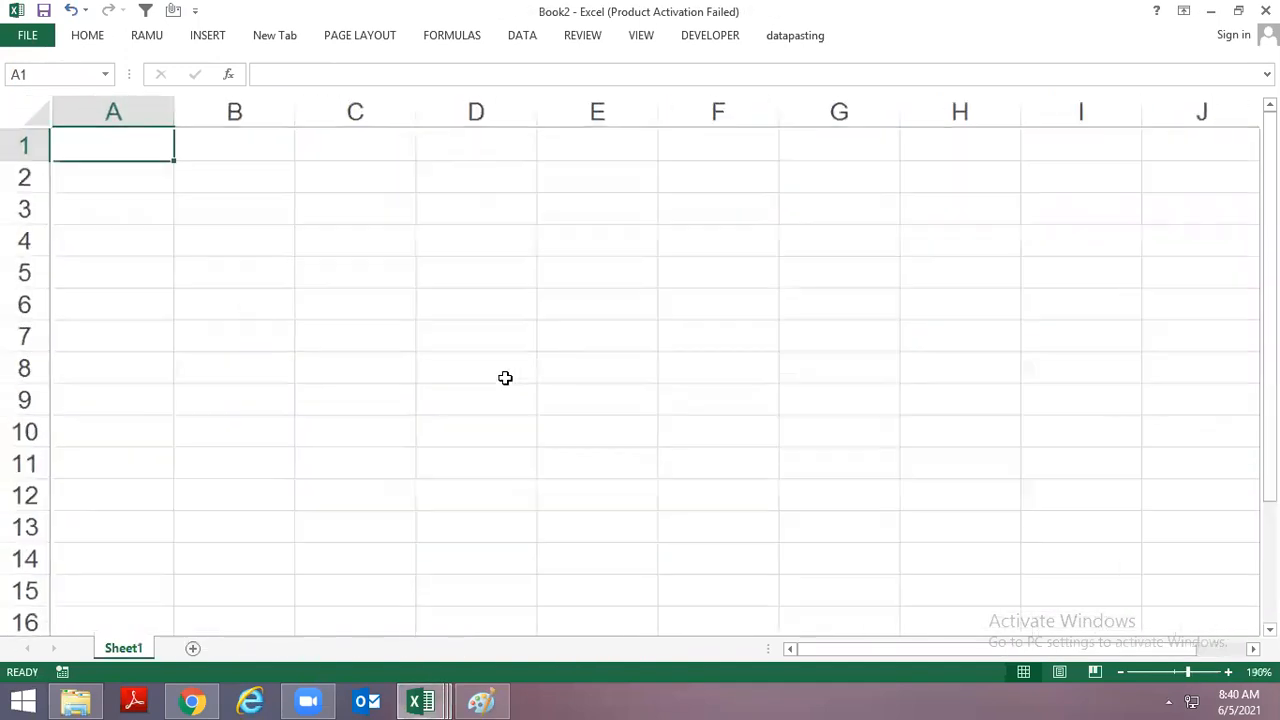
pyautogui.click(520, 318)
pyautogui.write('=')
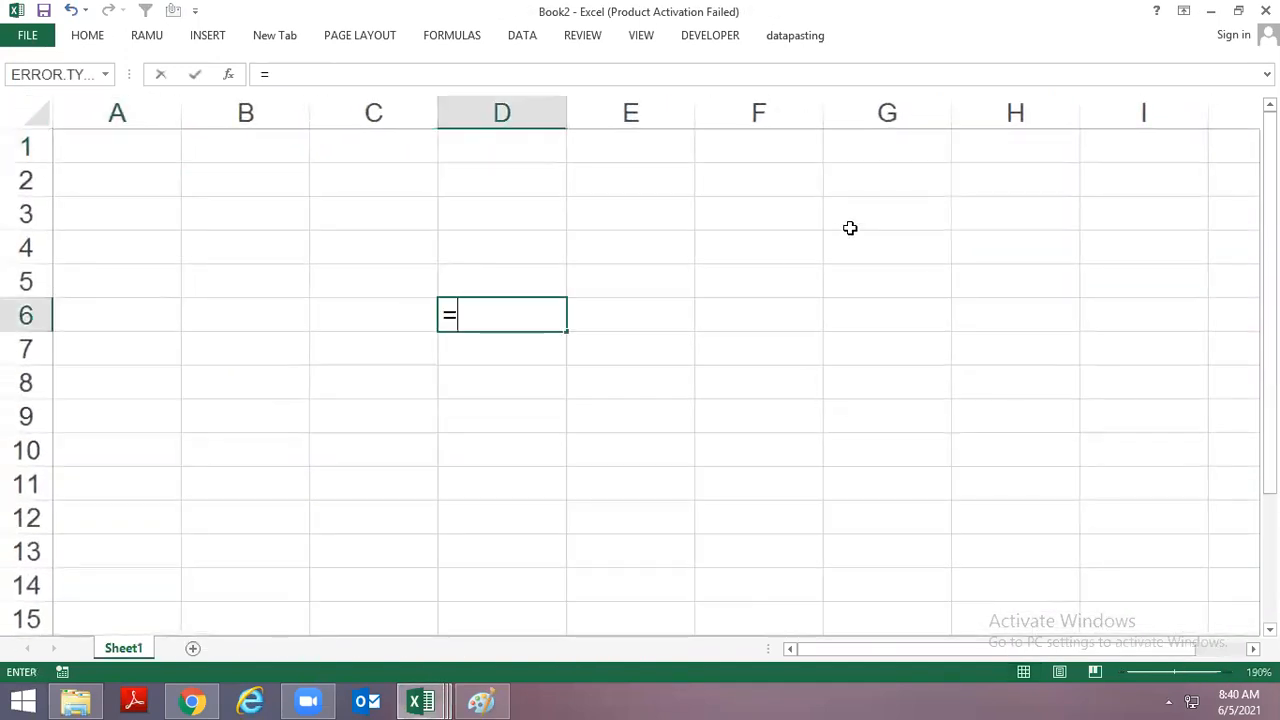
pyautogui.write('2+2/2')
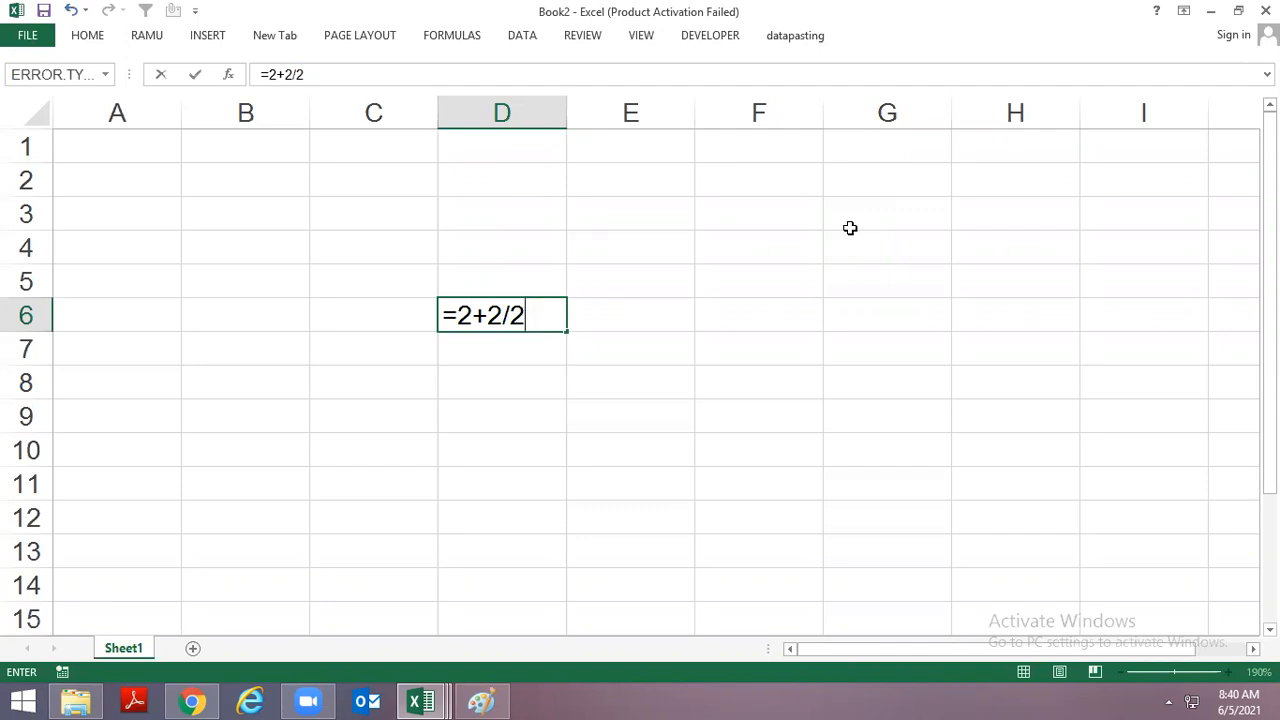
pyautogui.press('Escape')
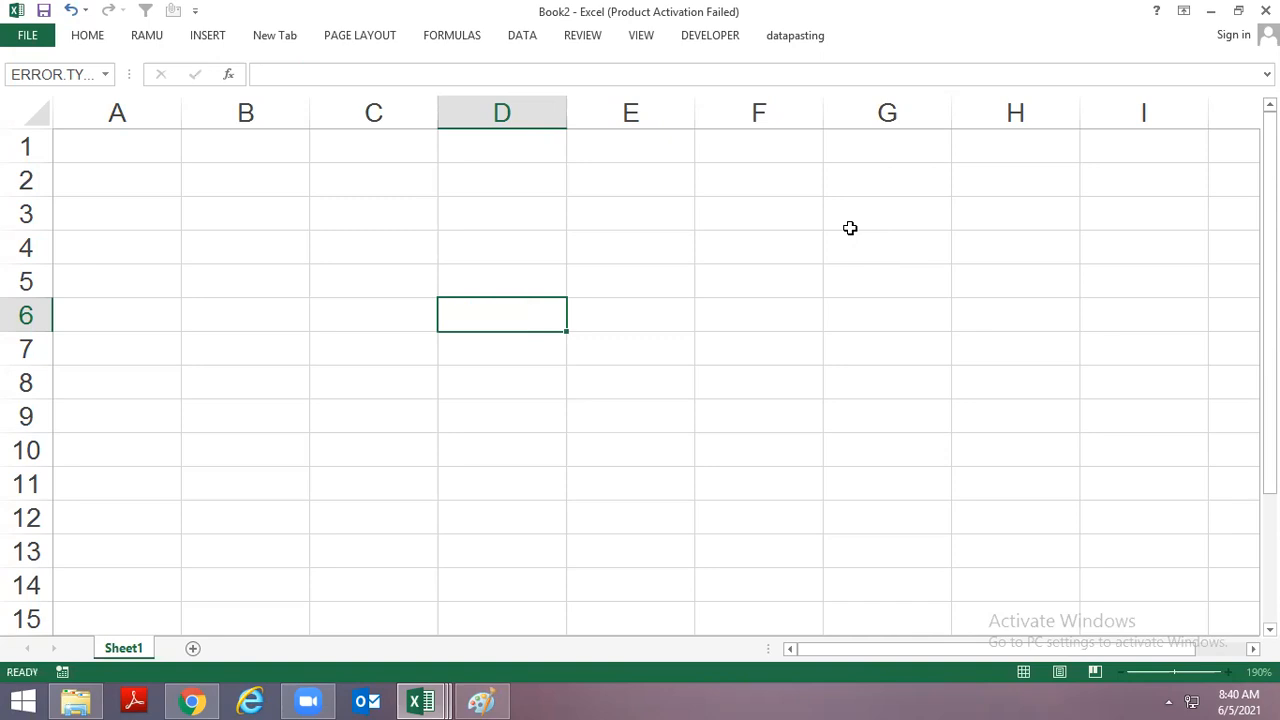
# Enter the formula =5+3+2 in D6.
pyautogui.write('=')
pyautogui.write('+3/2')
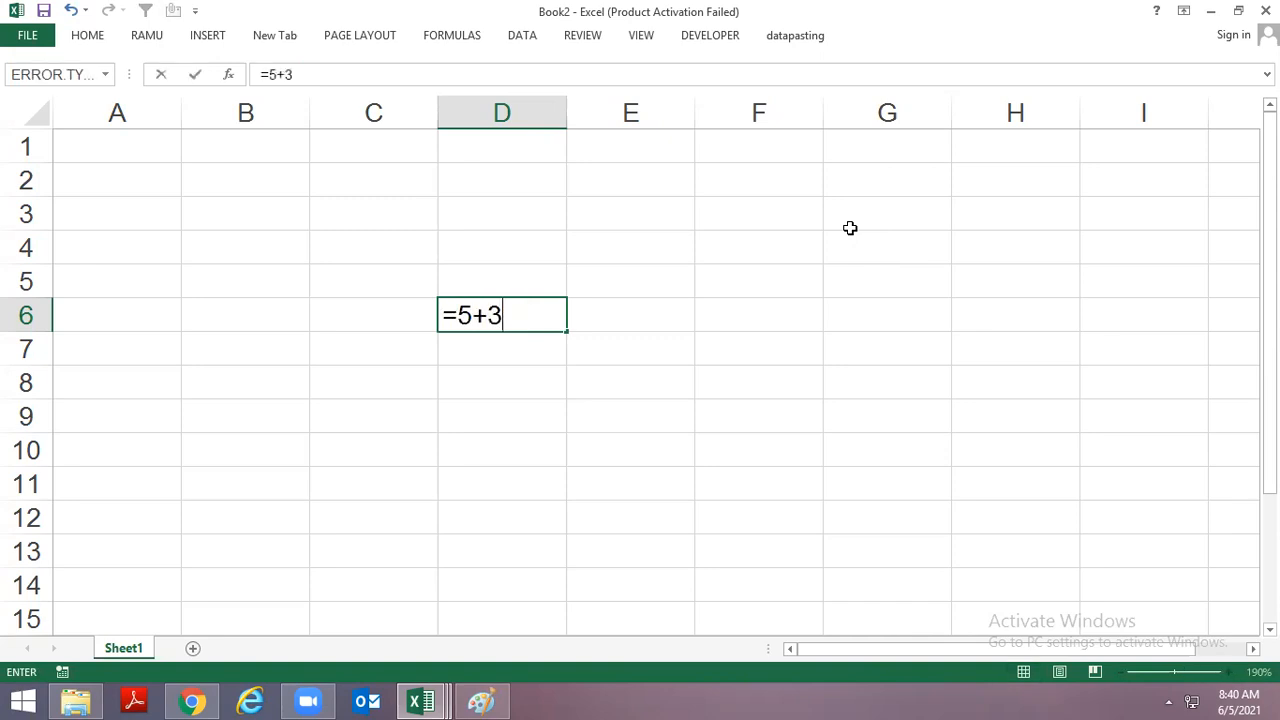
pyautogui.press('BackSpace')
pyautogui.press('BackSpace')
pyautogui.write('+2')
pyautogui.press('Return')
# Enter the formula =2+2/2 in D7 and reselect the cell.
pyautogui.write('=')
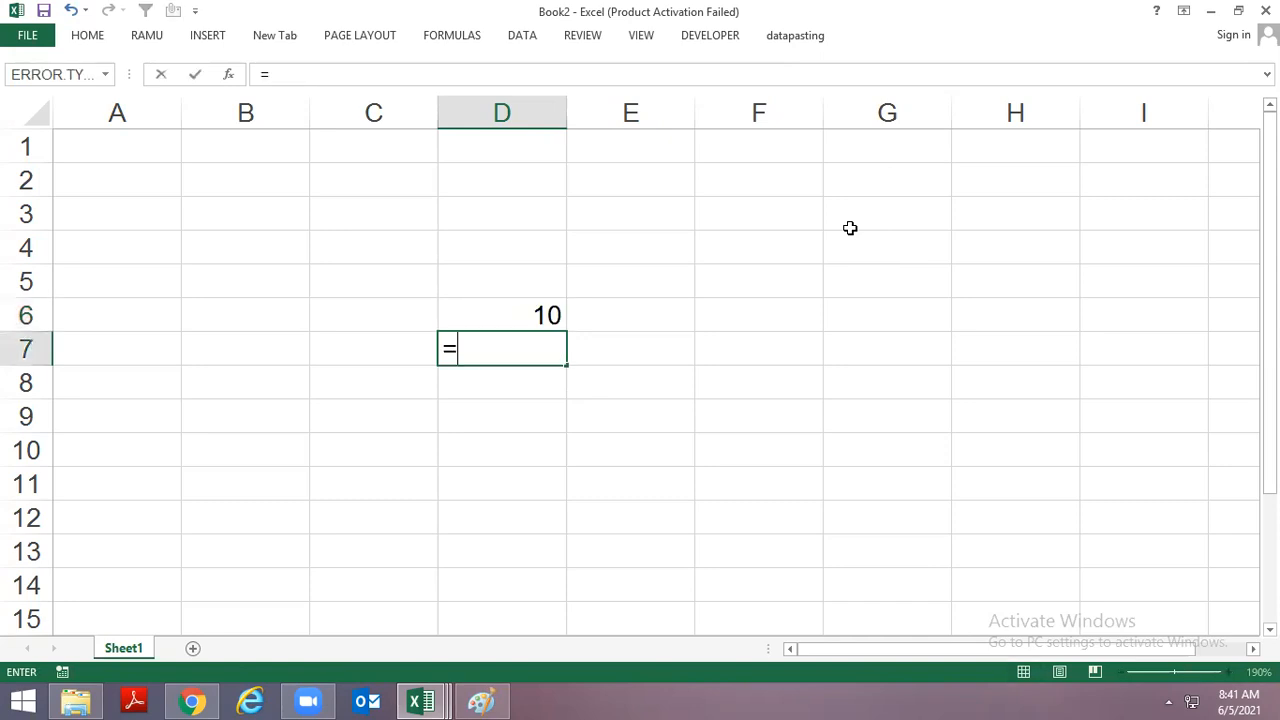
pyautogui.write('2+2/2')
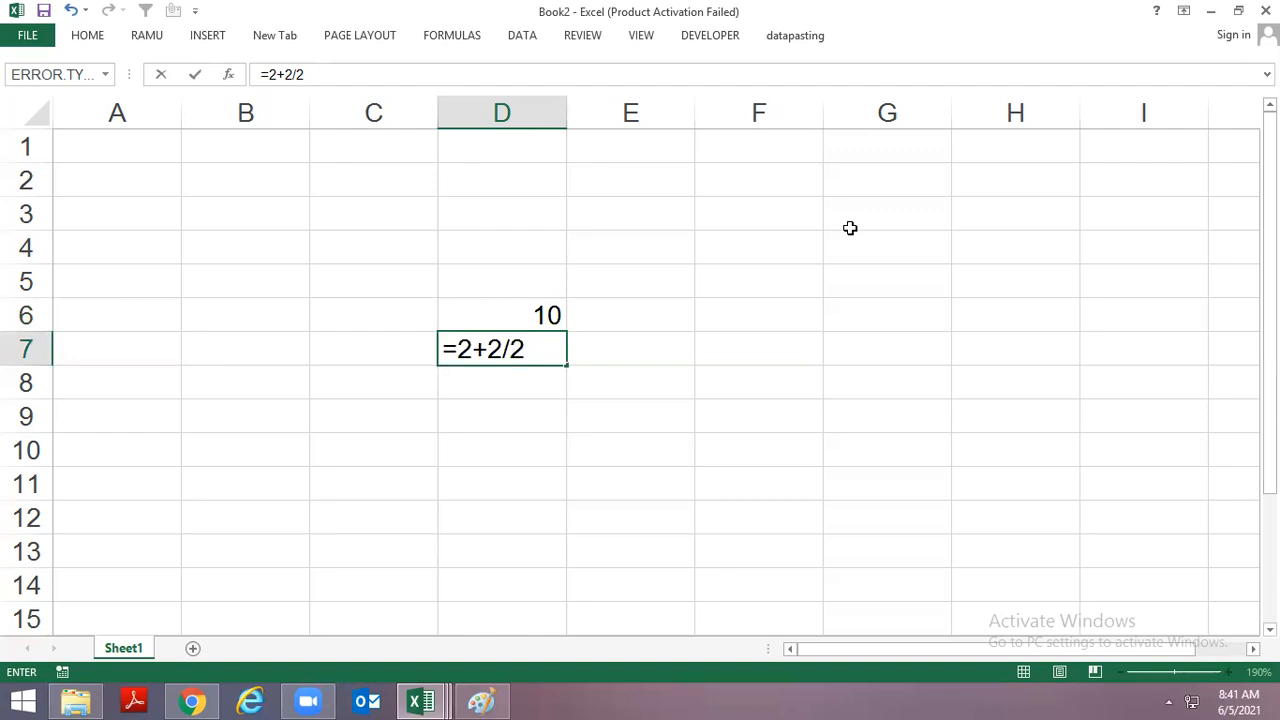
pyautogui.press('Return')
pyautogui.press('Up')
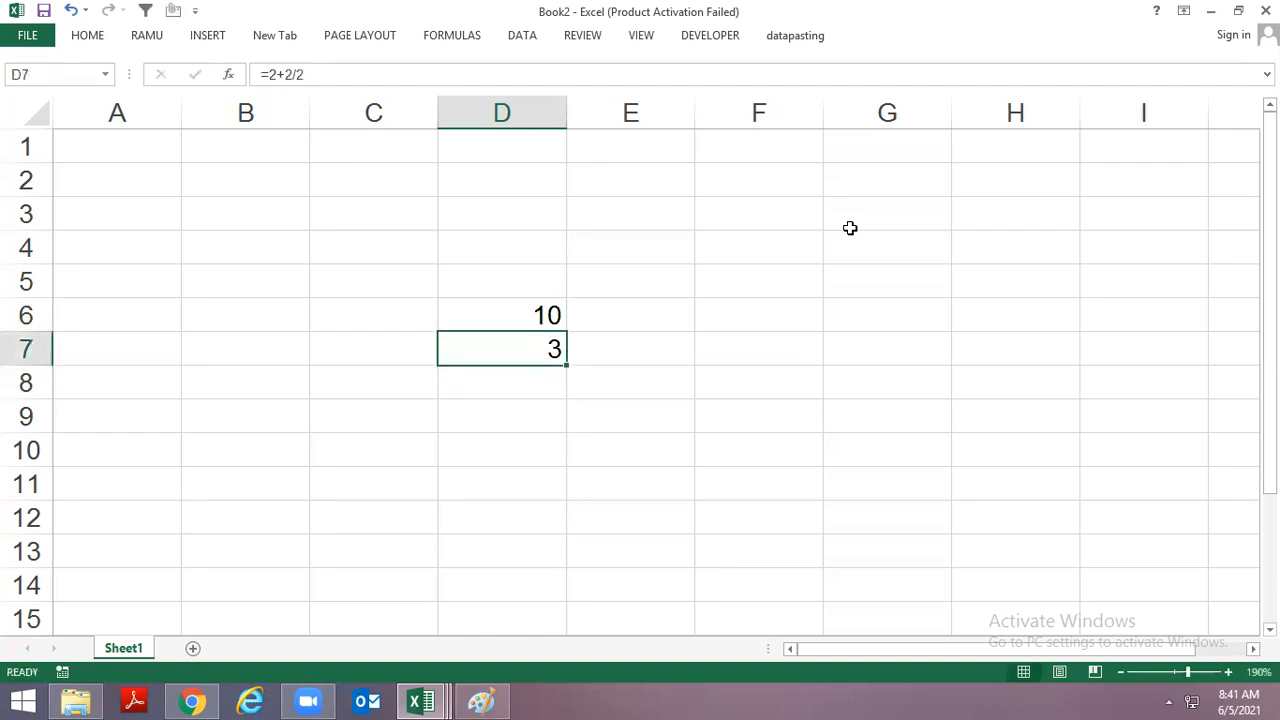
# Highlight the 2/2 part inside the D7 formula to examine it, leaving the formula as it is.
pyautogui.hotkey('alt', 'Tab')
pyautogui.press('Escape')
pyautogui.press('F2')
pyautogui.hotkey('shift', 'Left')
pyautogui.hotkey('shift', 'Left')
pyautogui.hotkey('shift', 'Left')
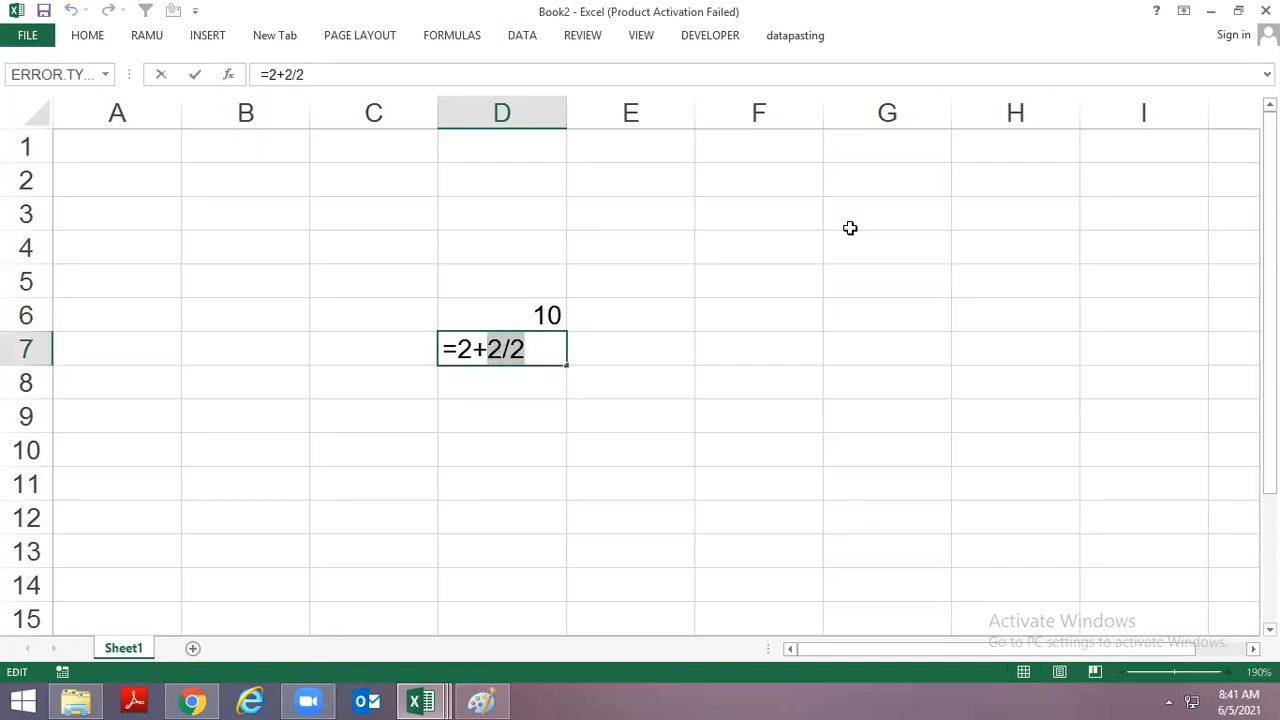
pyautogui.hotkey('ctrl', 'Return')
# Return to Sheet3 of the class workbook and examine the BRACKET entry and the bracket symbols in D1.
pyautogui.hotkey('alt', 'Tab')
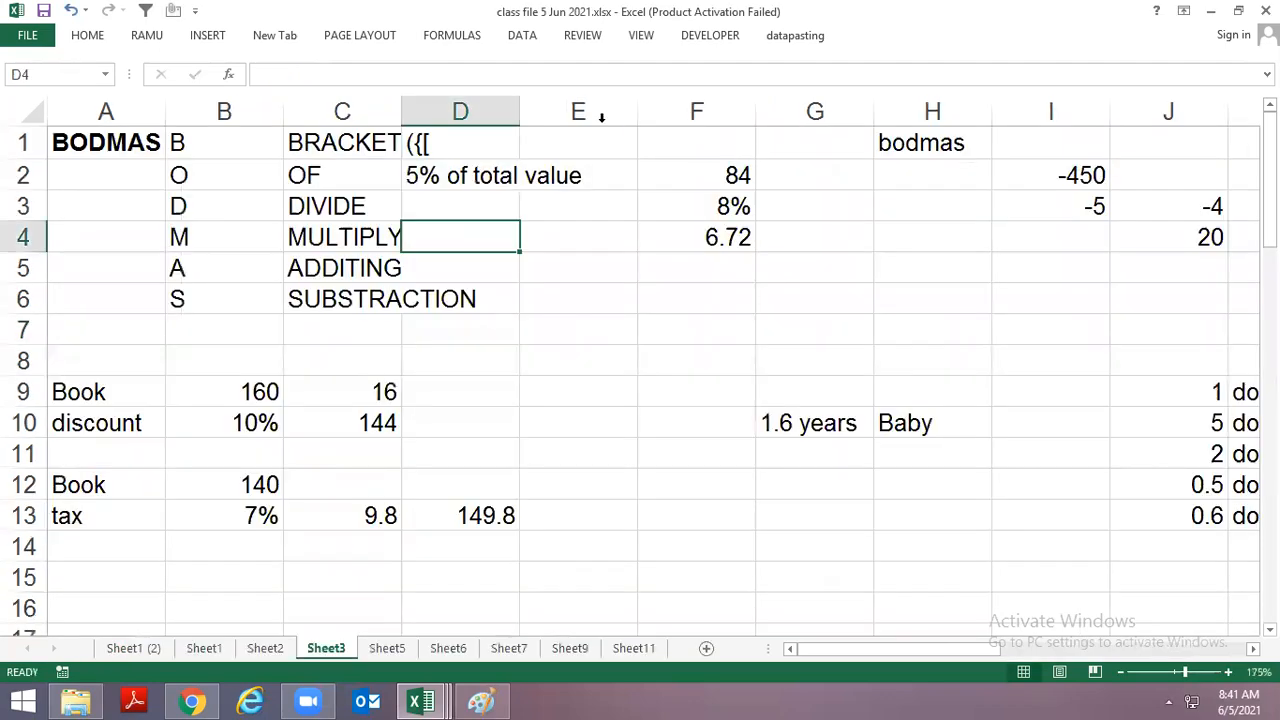
pyautogui.click(198, 148)
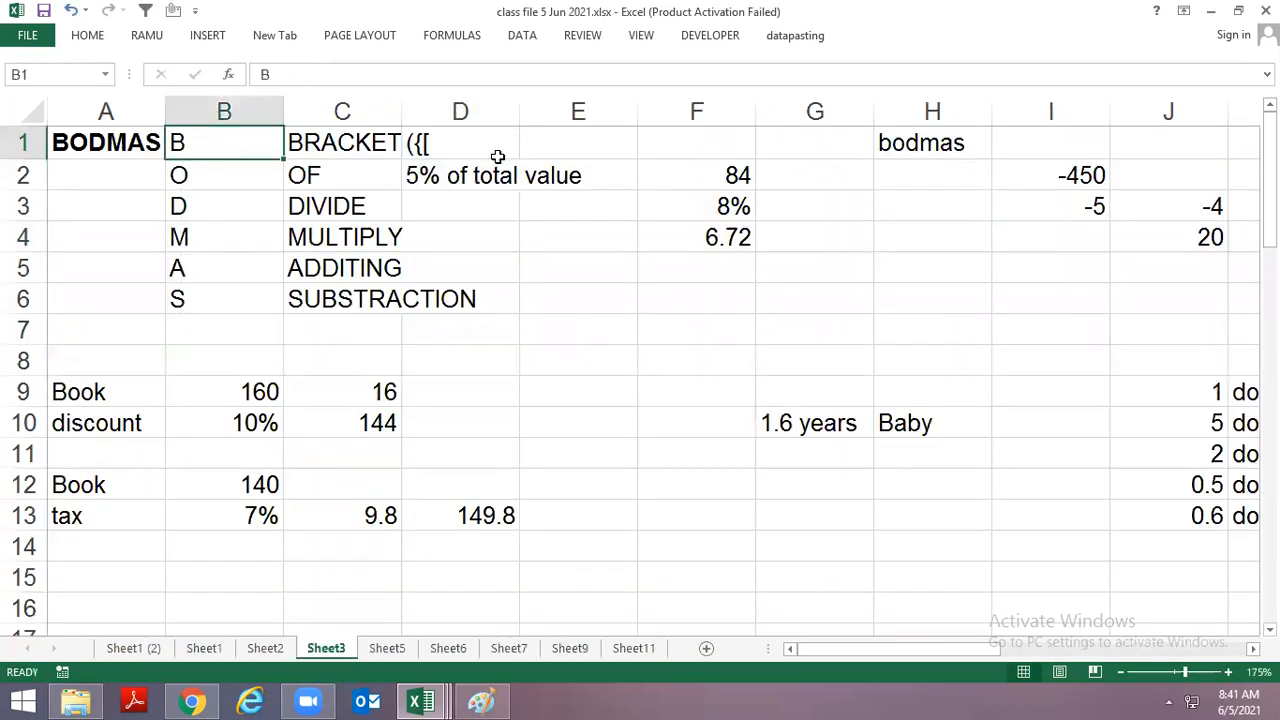
pyautogui.press('Right')
pyautogui.press('Down')
pyautogui.press('Up')
pyautogui.press('Right')
pyautogui.press('Left')
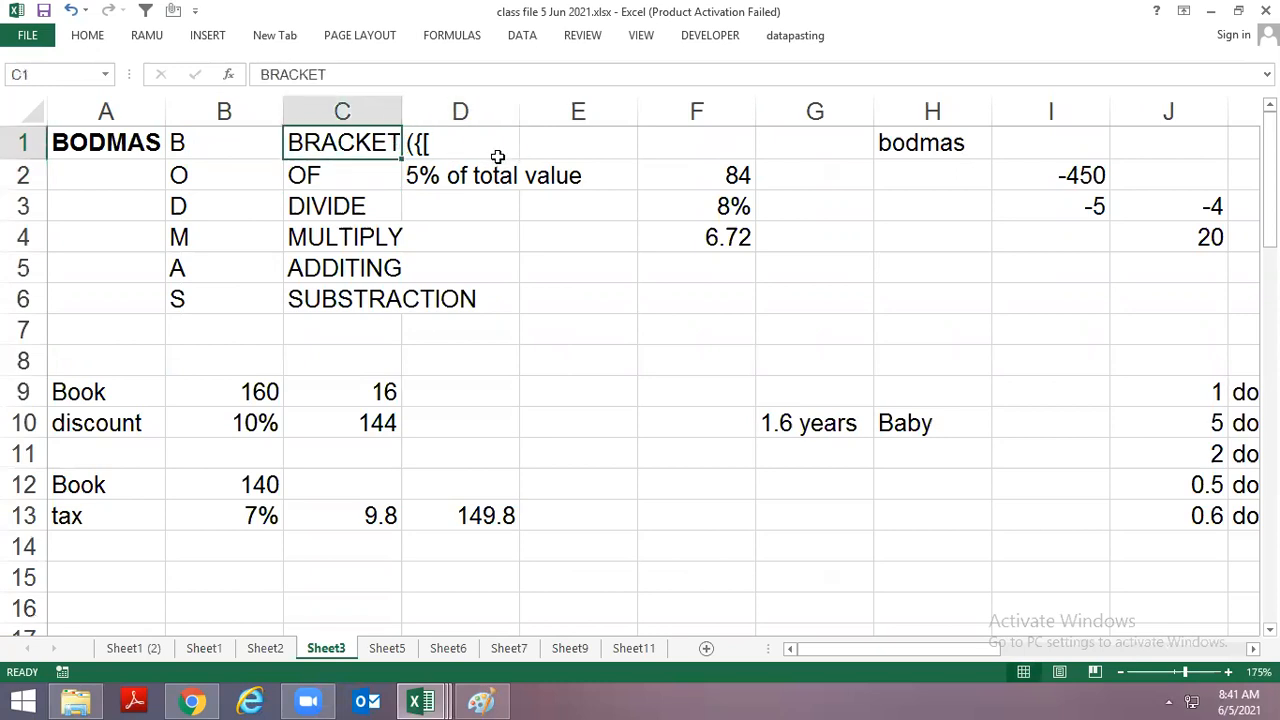
pyautogui.doubleClick(497, 157)
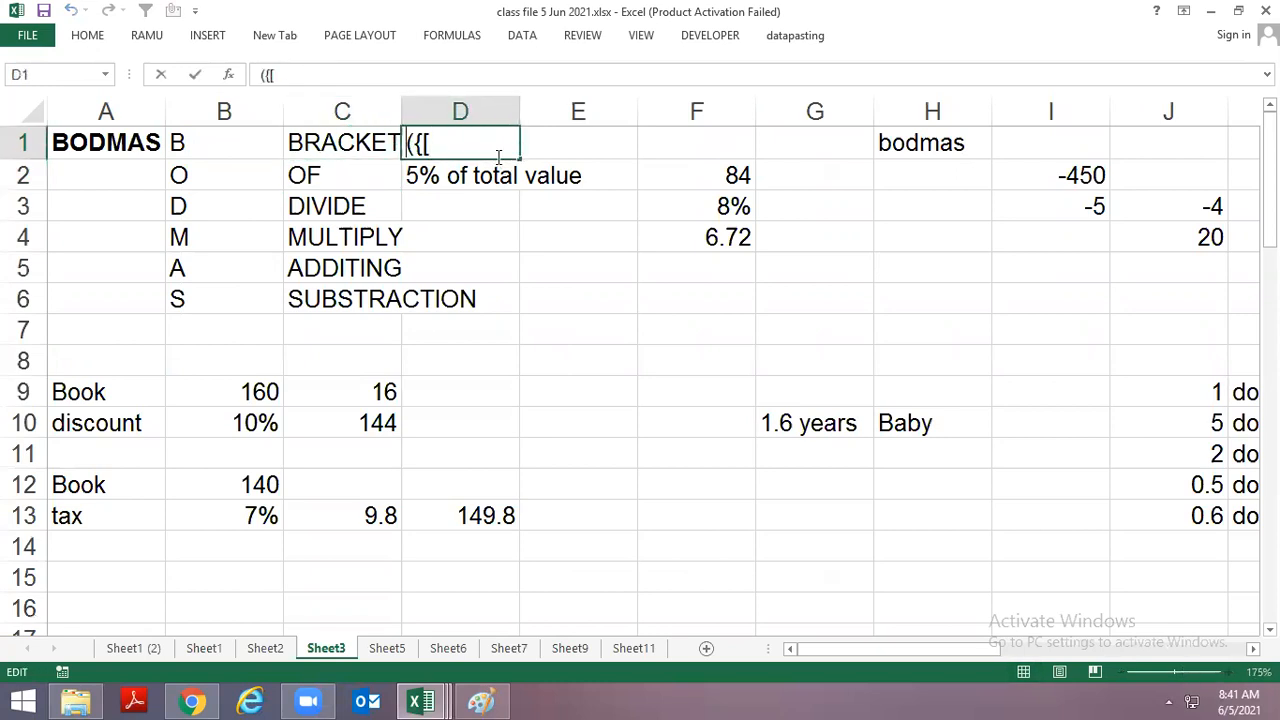
pyautogui.press('Right')
pyautogui.press('Right')
pyautogui.press('Right')
pyautogui.press('Escape')
pyautogui.press('Left')
pyautogui.press('Left')
# Go through the OF, DIVIDE, MULTIPLY, ADDITING and SUBSTRACTION rows and select the letters A and S in B5:B6.
pyautogui.press('Down')
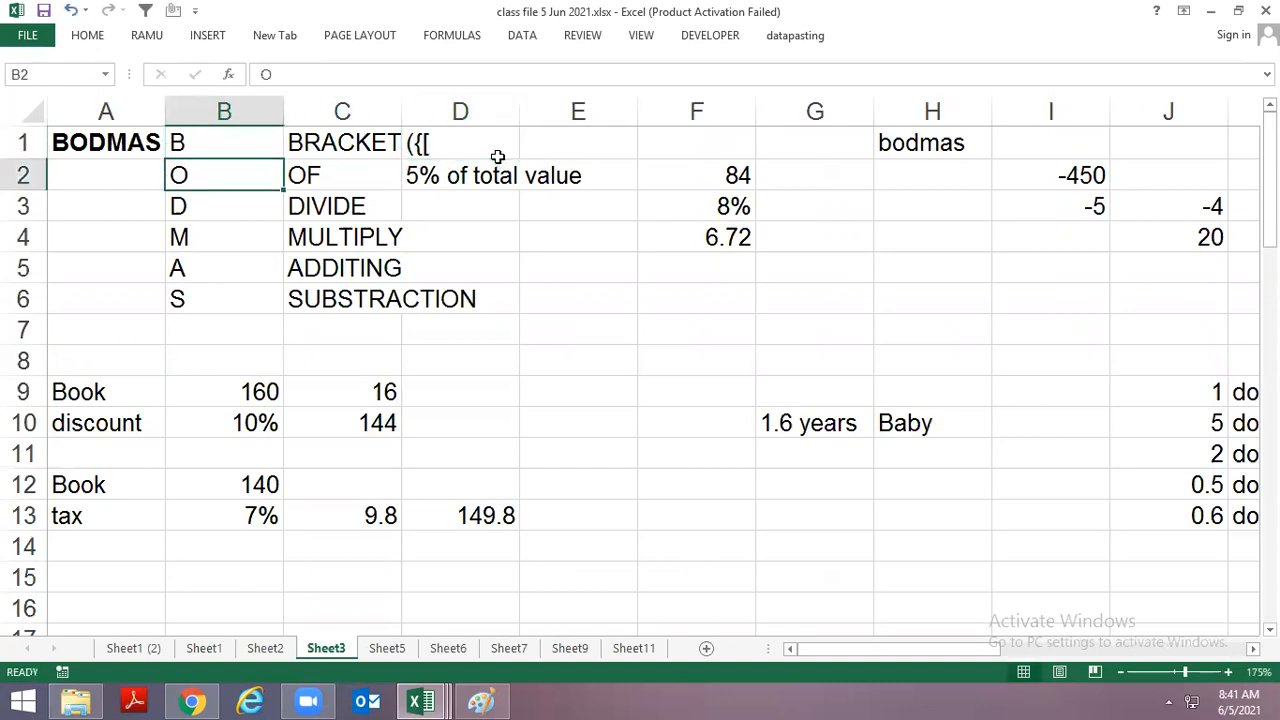
pyautogui.press('Right')
pyautogui.press('Right')
pyautogui.press('Left')
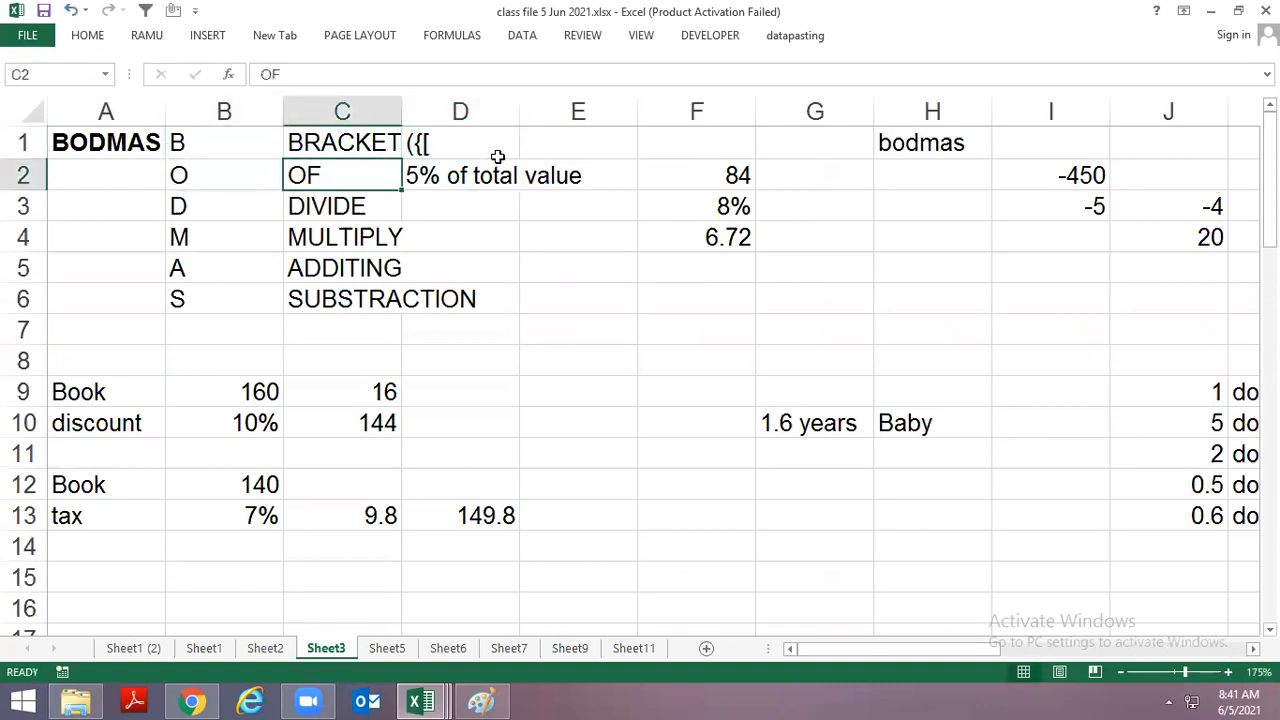
pyautogui.press('Down')
pyautogui.press('Left')
pyautogui.press('Right')
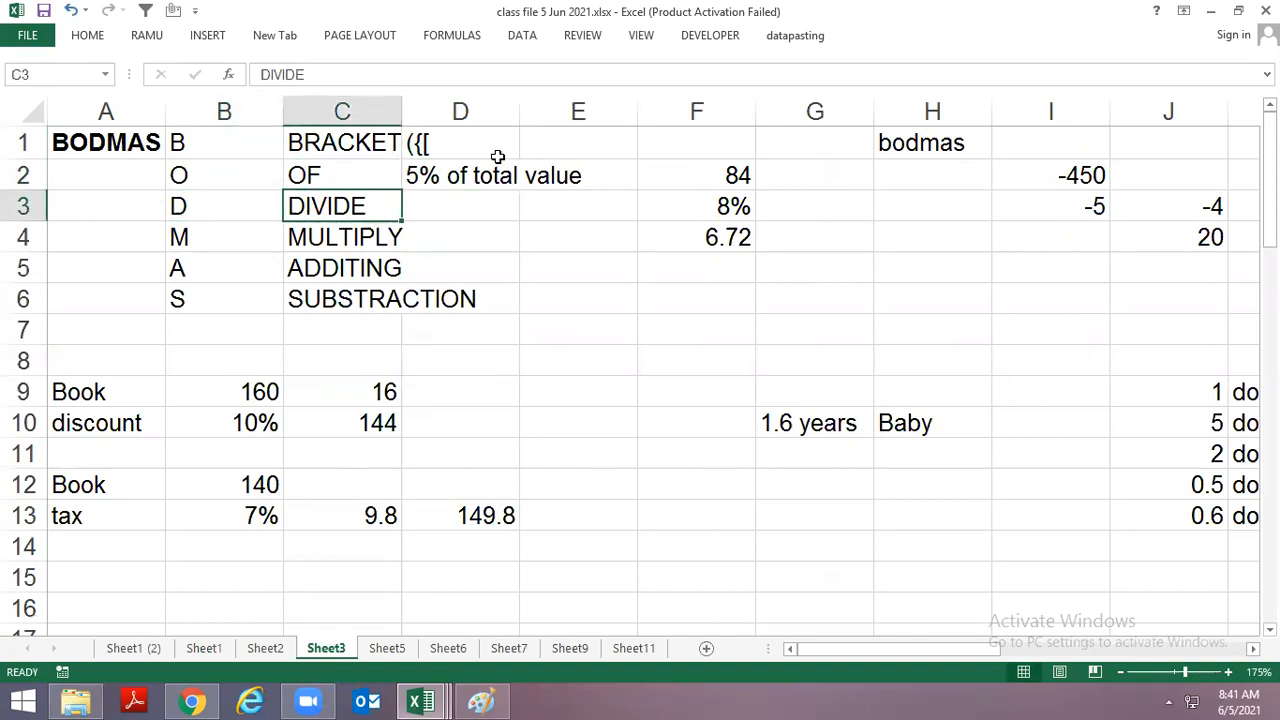
pyautogui.press('Down')
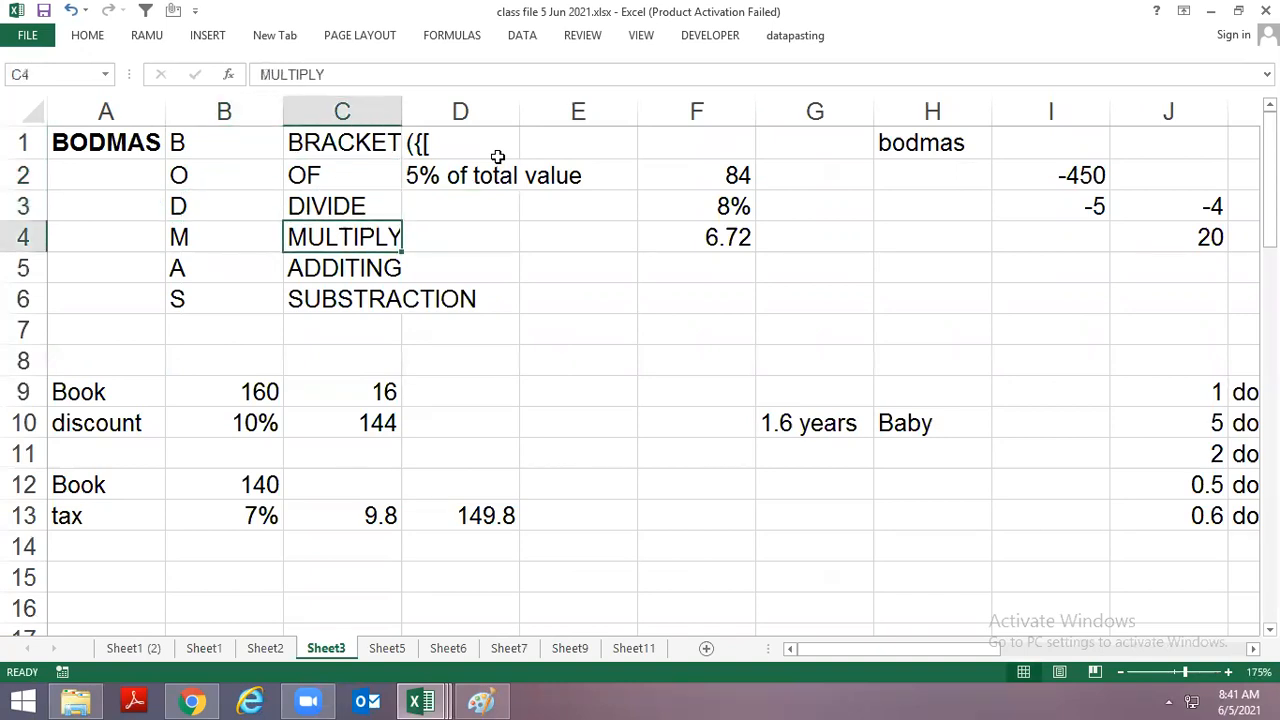
pyautogui.press('Down')
pyautogui.press('Down')
pyautogui.press('Up')
pyautogui.press('Left')
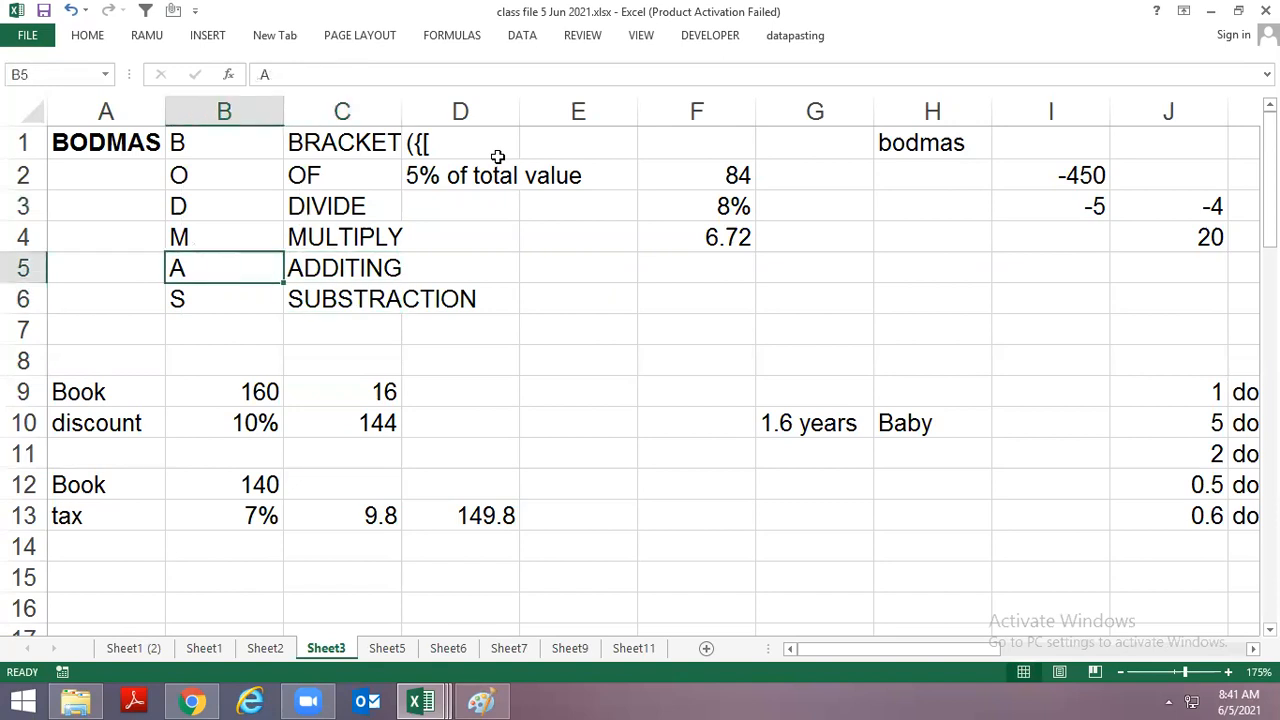
pyautogui.hotkey('shift', 'Down')
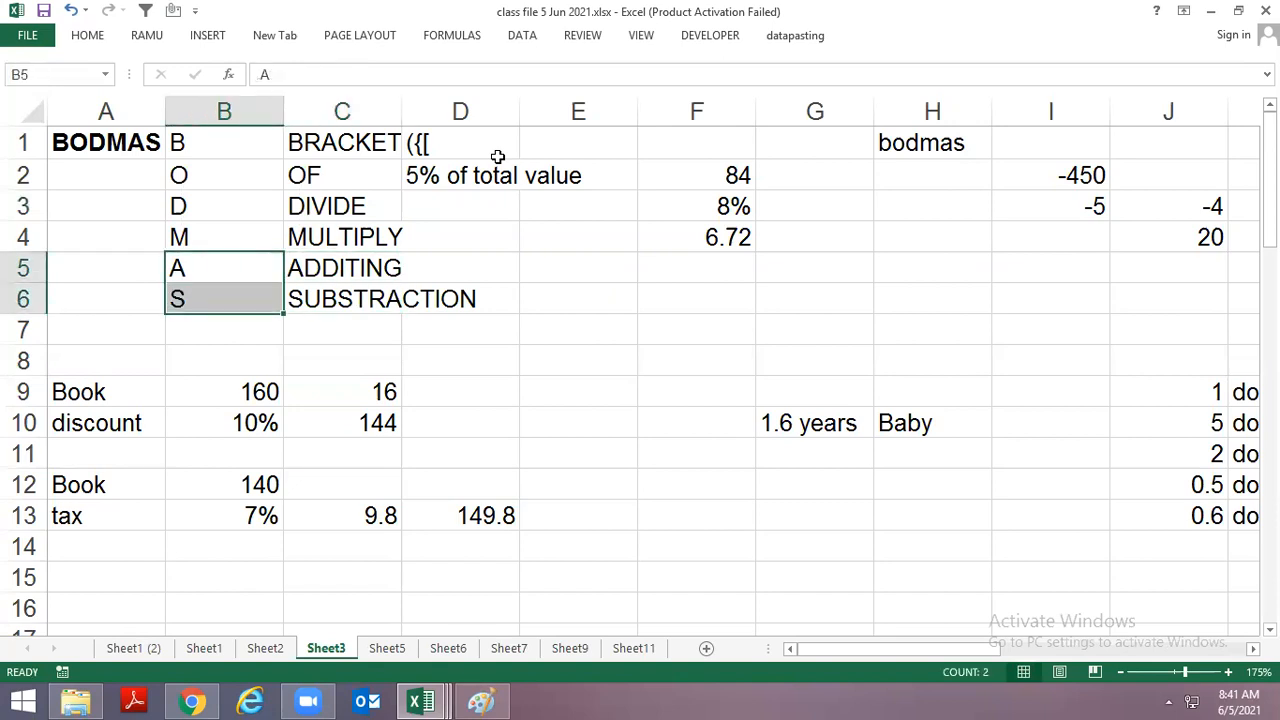
# Move down to the book discount example and select C9 to examine its formula.
pyautogui.press('Down')
pyautogui.press('Down')
pyautogui.press('Down')
pyautogui.press('Down')
pyautogui.press('Down')
pyautogui.press('Up')
pyautogui.press('Right')
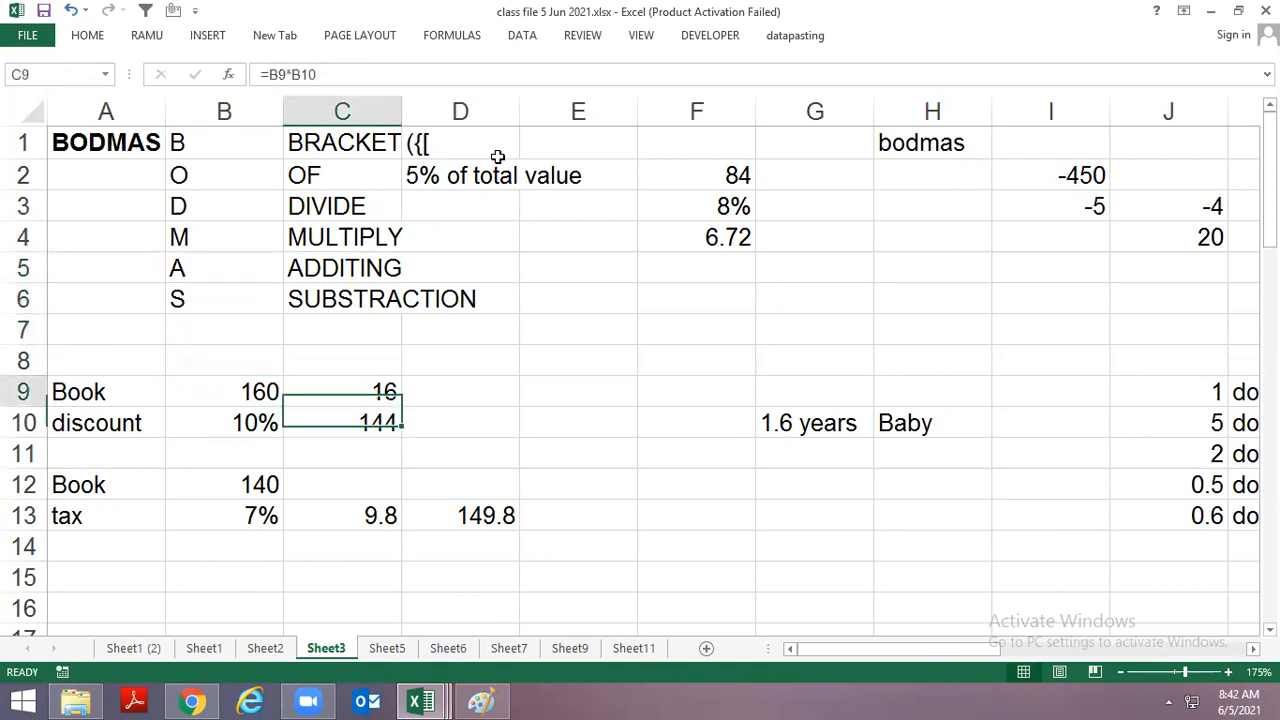
# Clear the book discount results in C9:C10 and the book tax results in C13:D13.
pyautogui.press('Delete')
pyautogui.press('Down')
pyautogui.press('Delete')
pyautogui.press('Down')
pyautogui.press('Down')
pyautogui.press('Down')
pyautogui.press('Down')
pyautogui.press('Up')
pyautogui.press('Delete')
pyautogui.press('Right')
pyautogui.press('Delete')
# Go through the Book price in A9:B9 and the discount rate in A10:B10.
pyautogui.press('Left')
pyautogui.press('Left')
pyautogui.press('Up')
pyautogui.press('Up')
pyautogui.press('Up')
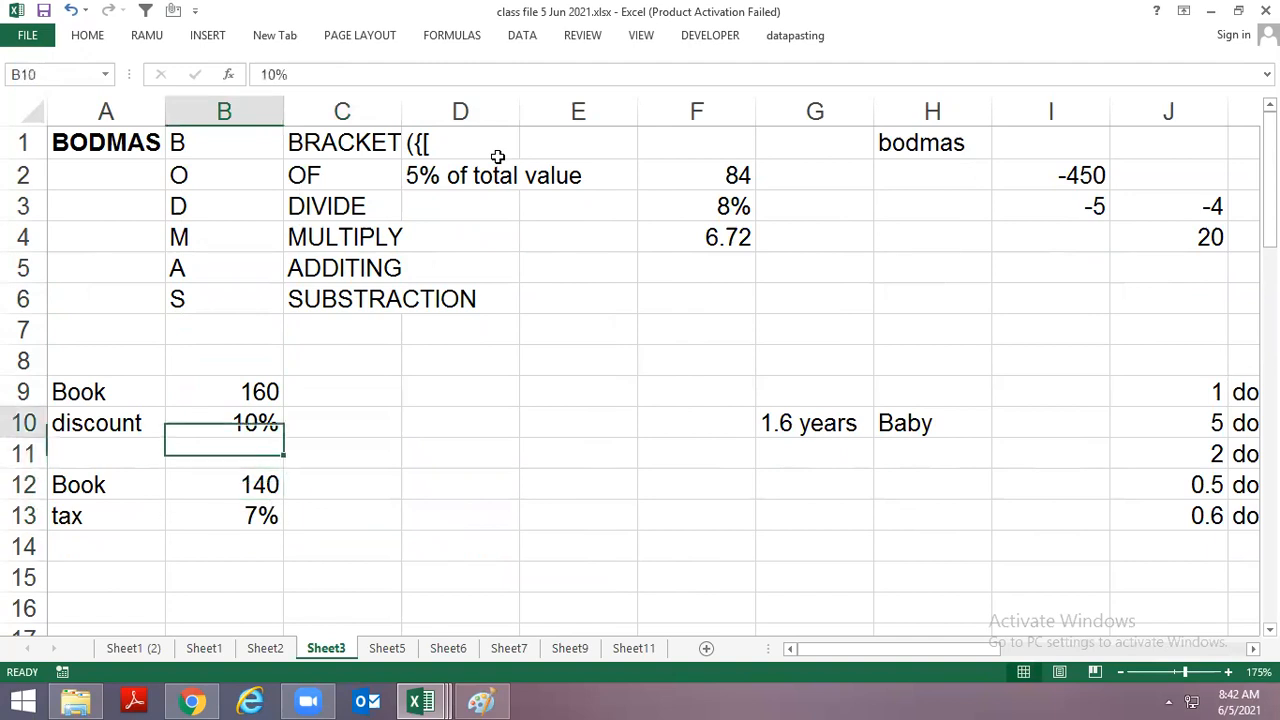
pyautogui.press('Up')
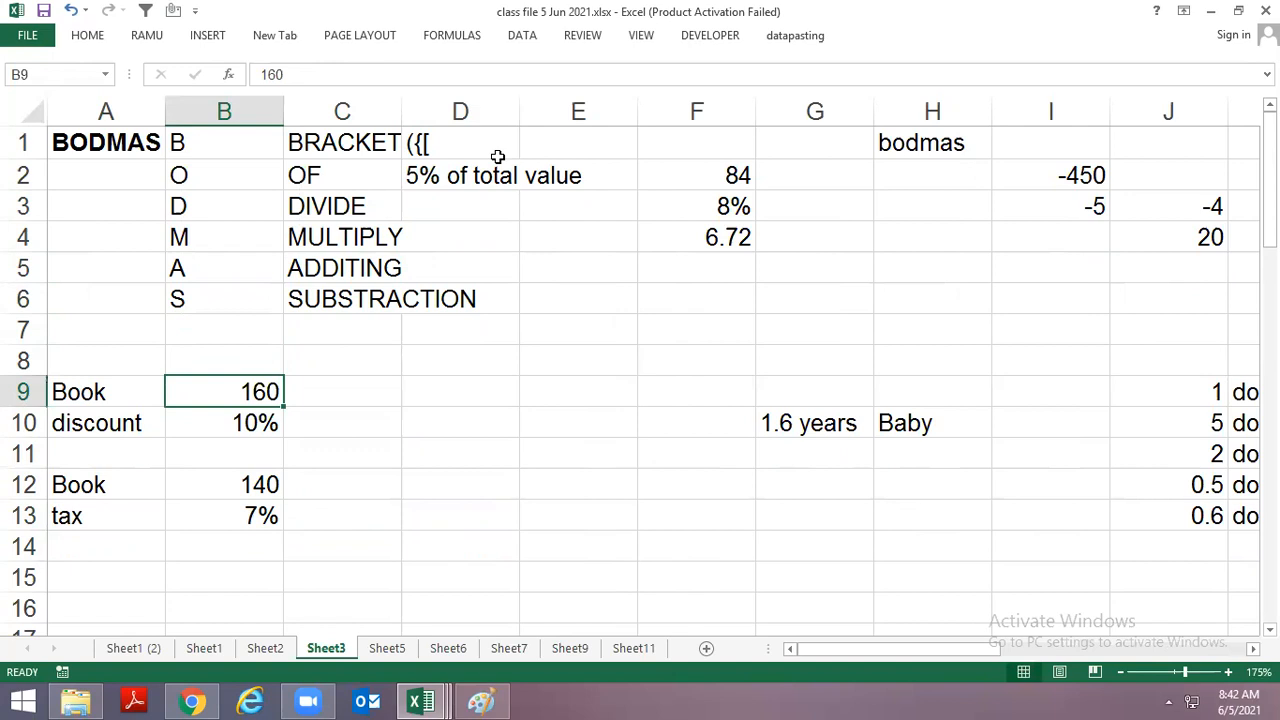
pyautogui.press('Left')
pyautogui.press('Right')
pyautogui.press('Up')
pyautogui.press('Down')
pyautogui.press('Left')
pyautogui.press('Right')
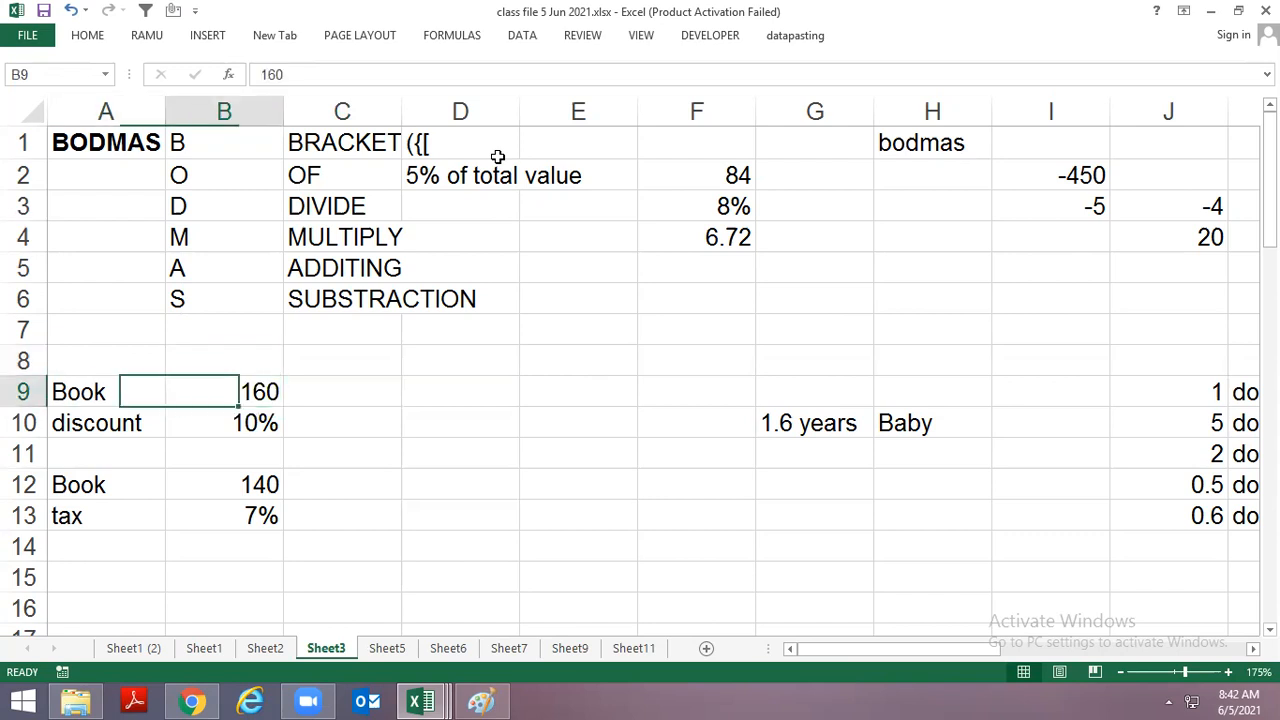
pyautogui.press('Up')
pyautogui.press('Down')
pyautogui.press('Down')
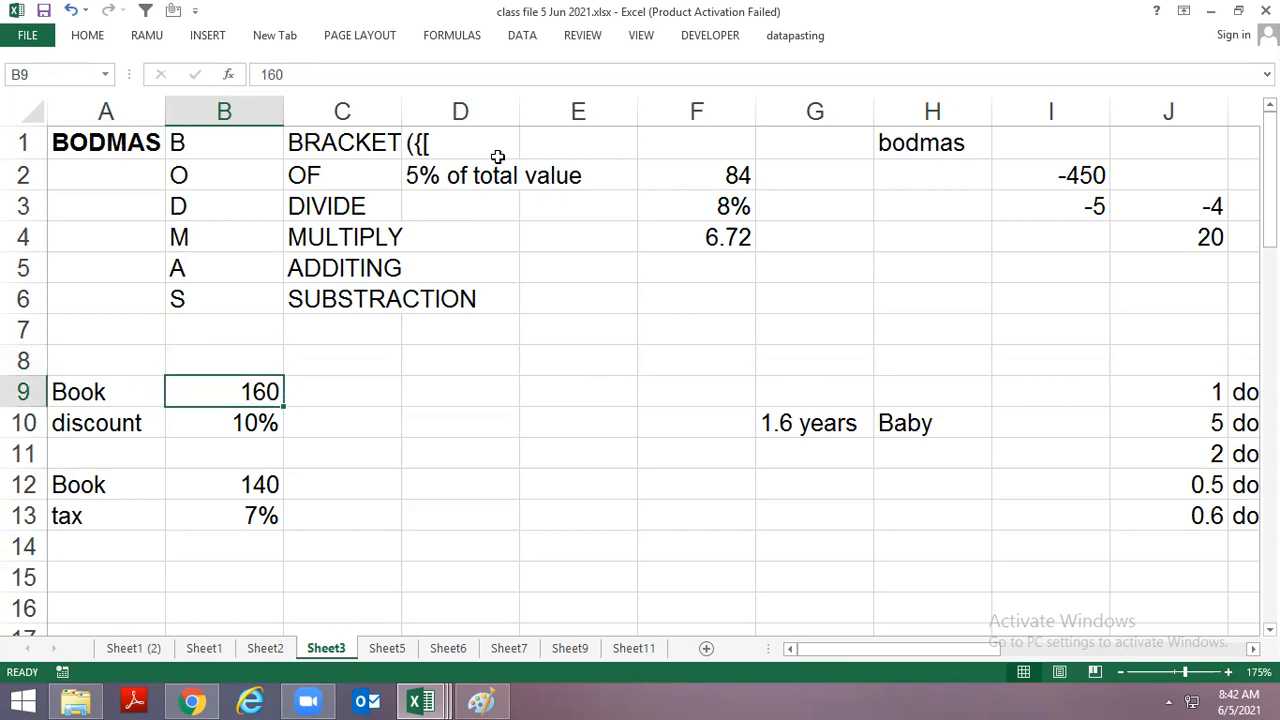
pyautogui.press('Left')
pyautogui.press('Up')
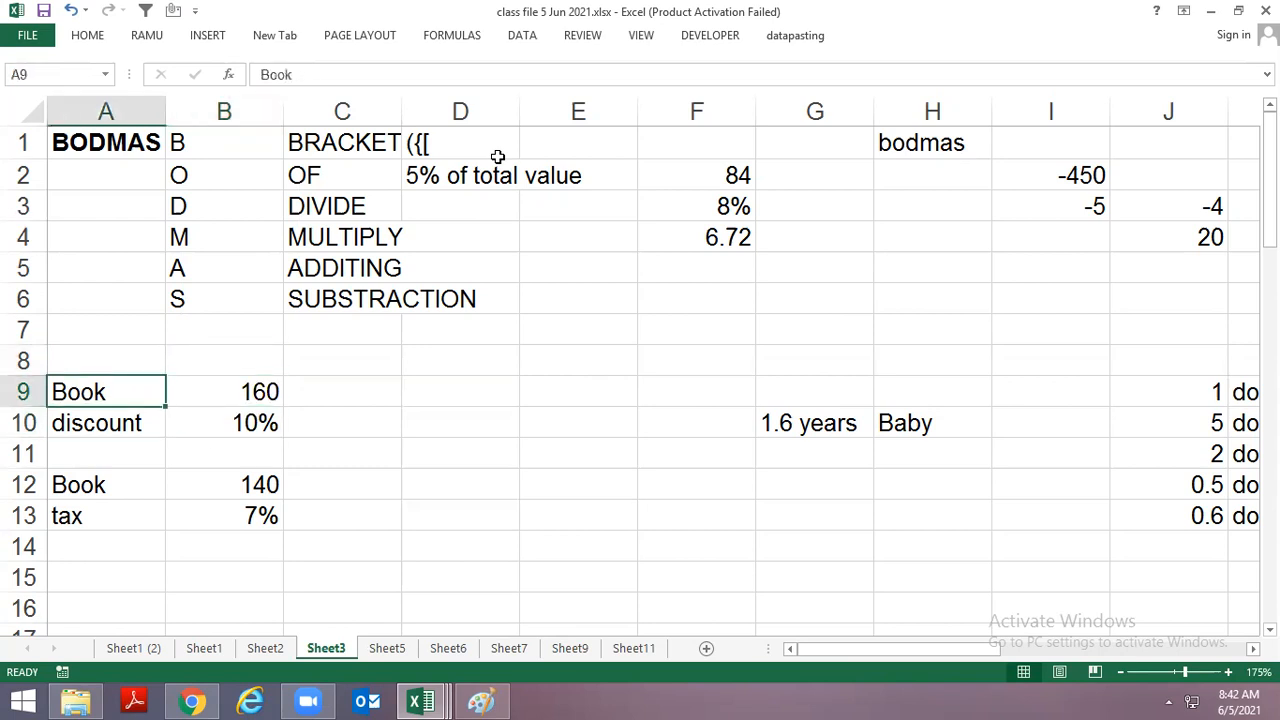
pyautogui.press('Right')
pyautogui.press('Right')
pyautogui.press('Left')
pyautogui.press('Left')
pyautogui.press('Right')
pyautogui.press('Left')
pyautogui.press('Right')
pyautogui.press('Left')
pyautogui.press('Right')
pyautogui.press('Left')
pyautogui.press('Right')
pyautogui.press('Down')
pyautogui.press('Left')
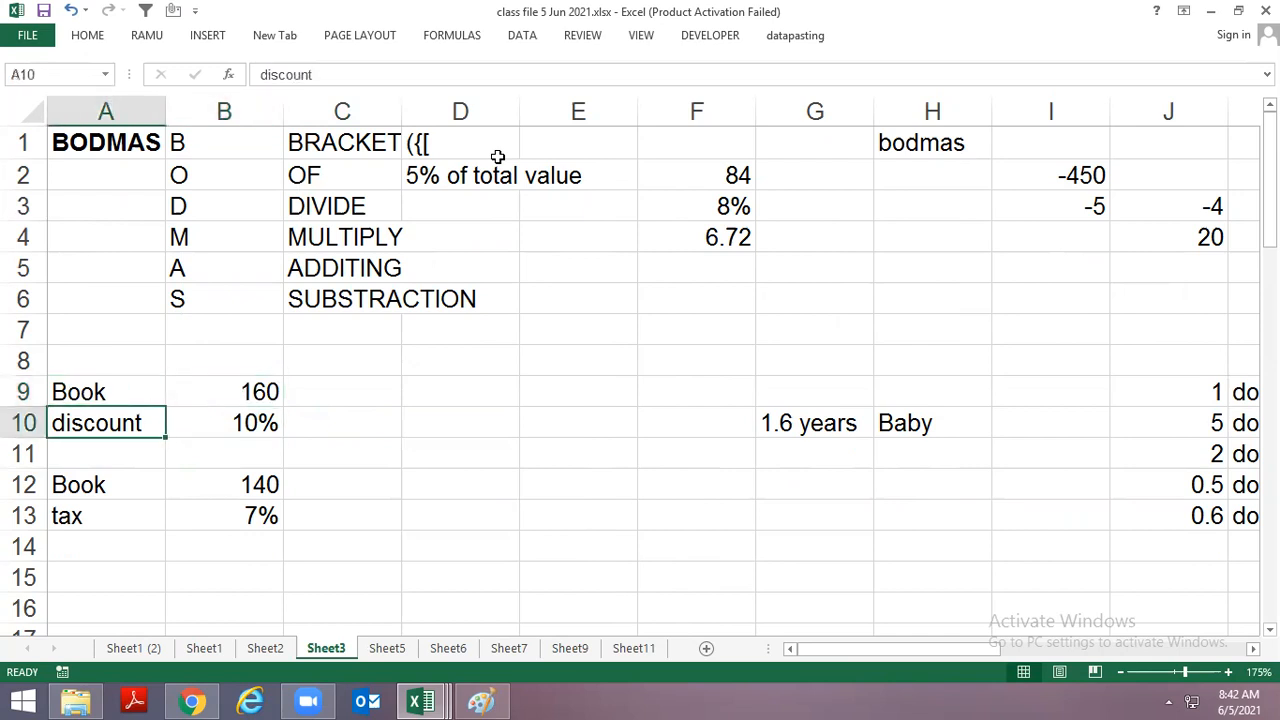
pyautogui.press('Right')
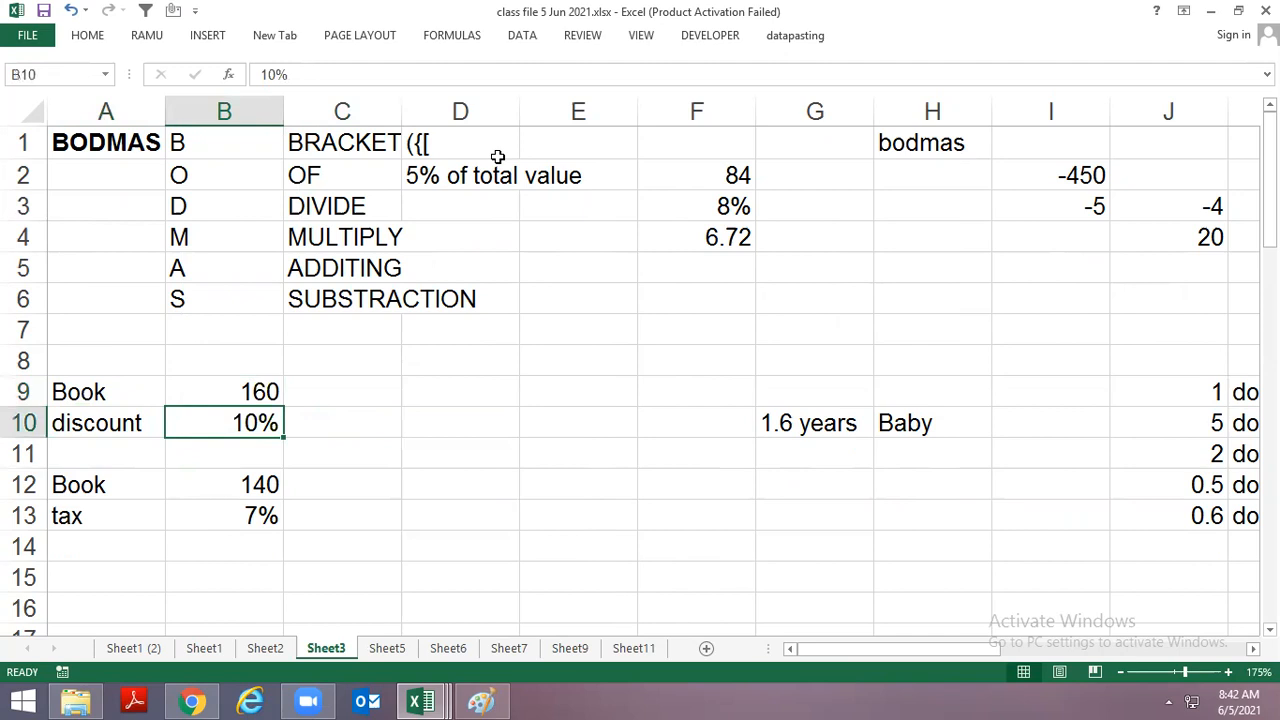
# Calculate the book's discount amount in C10 with the formula =B9*B10.
pyautogui.press('Right')
pyautogui.write('=')
pyautogui.press('Left')
pyautogui.press('Up')
pyautogui.write('*')
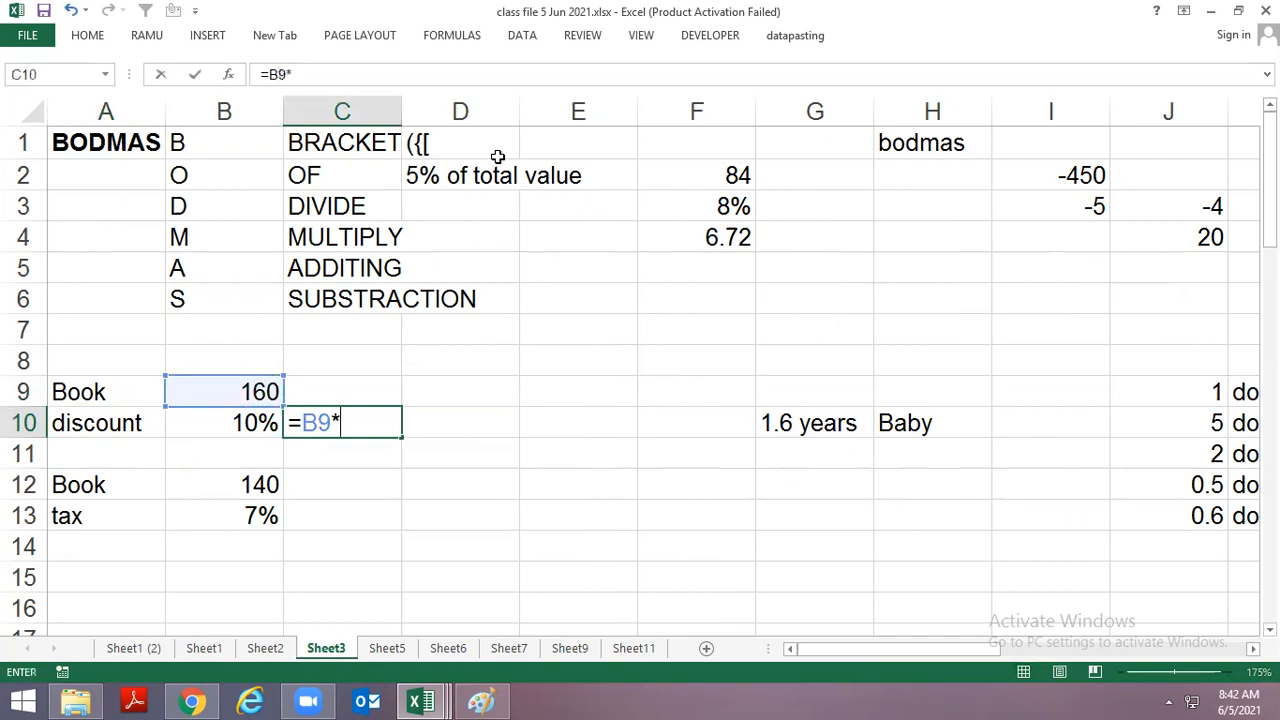
pyautogui.press('Left')
pyautogui.press('Return')
# Calculate the book's price after discount in D10 with the formula =B9-C10.
pyautogui.press('Up')
pyautogui.press('Right')
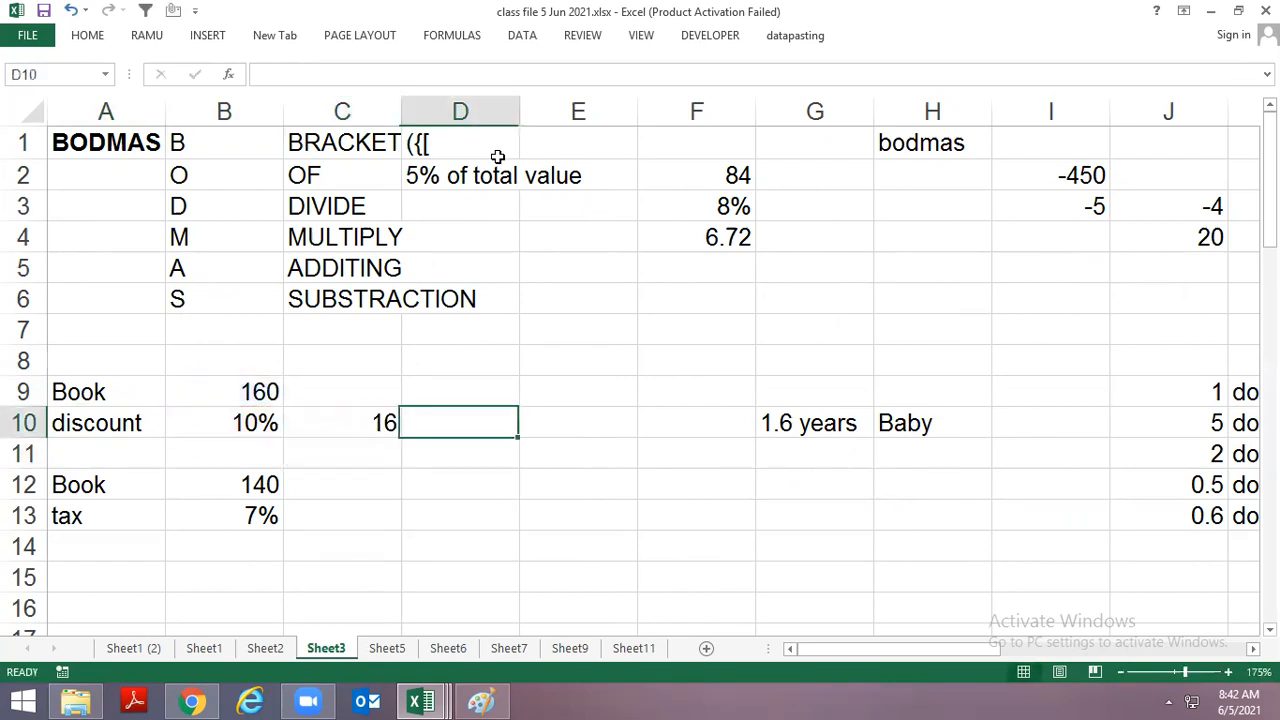
pyautogui.write('=')
pyautogui.press('Left')
pyautogui.press('Left')
pyautogui.press('Up')
pyautogui.write('-')
pyautogui.press('Left')
pyautogui.press('Return')
pyautogui.press('Up')
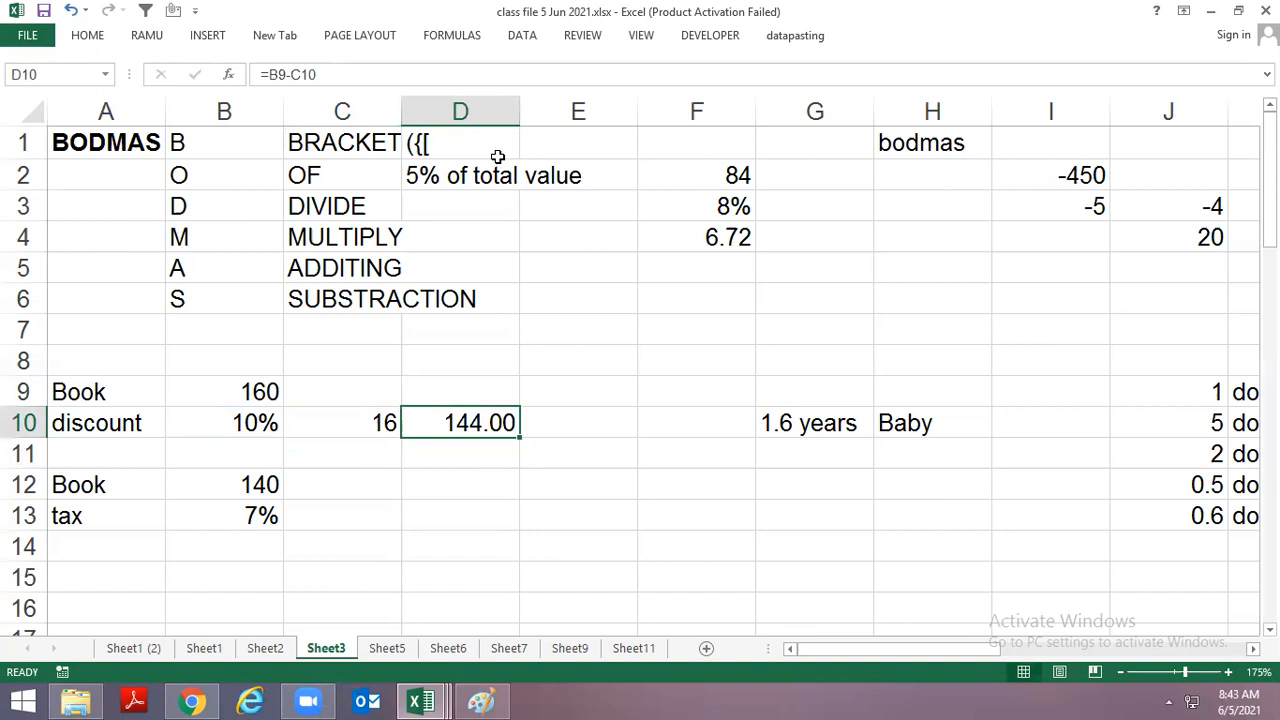
# Calculate the second book's tax amount in C13 with the formula =B12*B13.
pyautogui.press('Down')
pyautogui.press('Down')
pyautogui.press('Left')
pyautogui.press('Left')
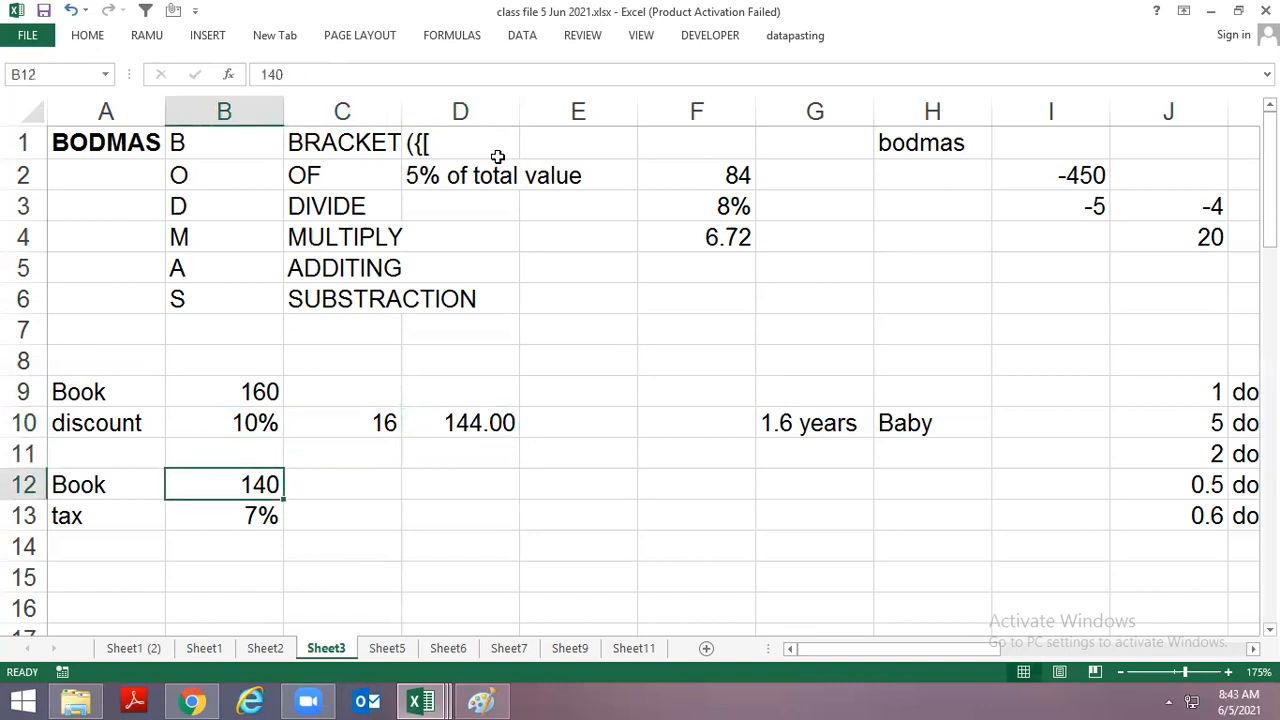
pyautogui.press('Down')
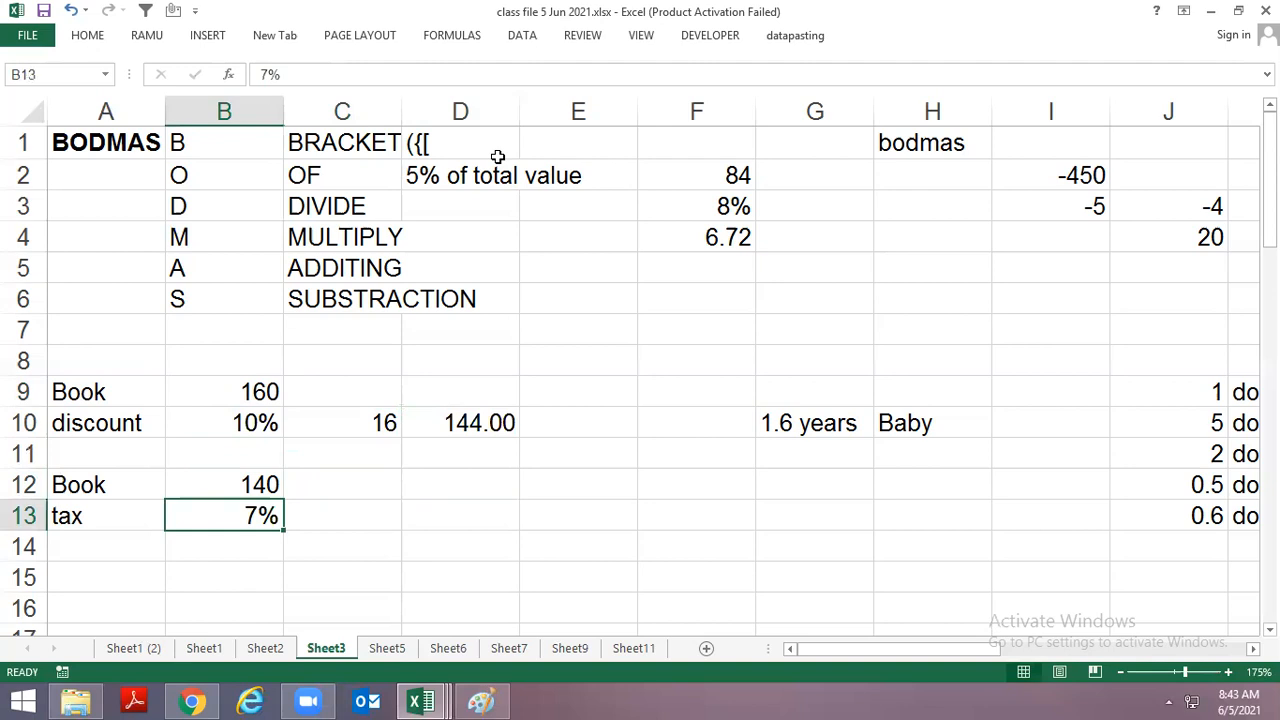
pyautogui.press('Right')
pyautogui.write('=')
pyautogui.press('Left')
pyautogui.press('Up')
pyautogui.write('*')
pyautogui.press('Left')
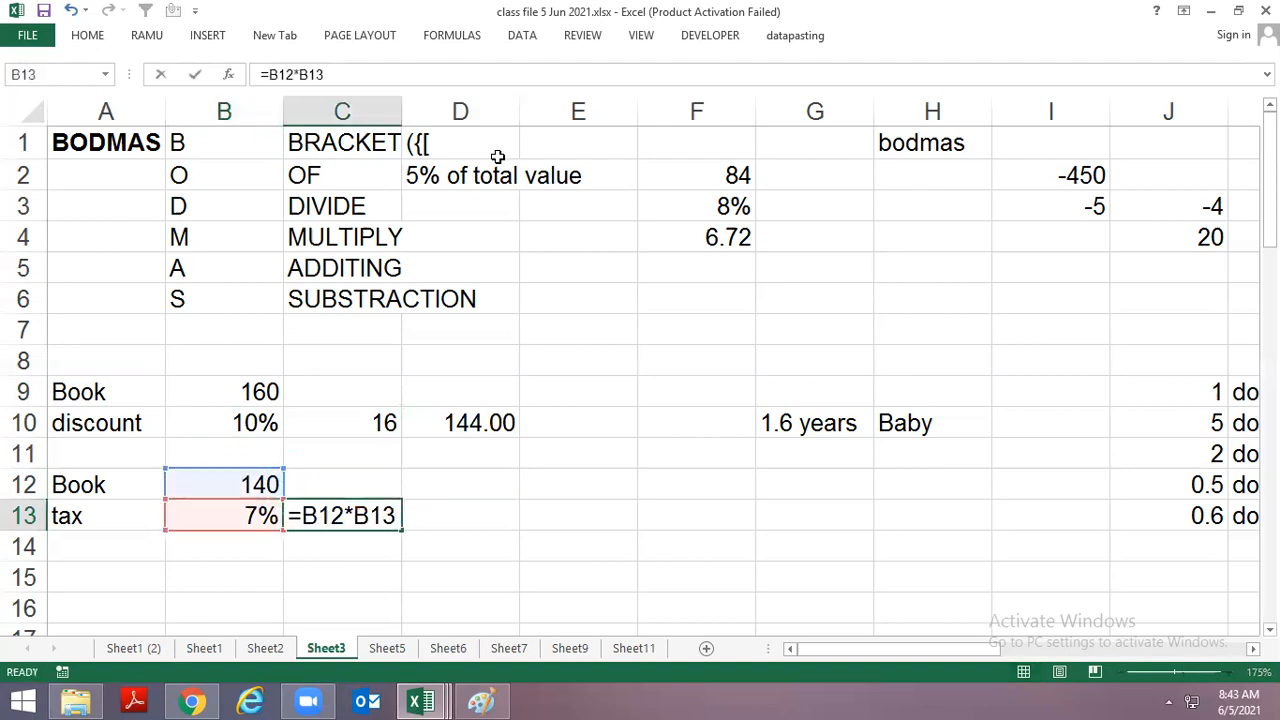
pyautogui.press('Return')
# Add the tax to the second book's price in C14 with the formula =+B12+C13.
pyautogui.write('=')
pyautogui.press('Up')
pyautogui.press('Left')
pyautogui.press('Up')
pyautogui.write('+')
pyautogui.press('Up')
pyautogui.press('Return')
pyautogui.press('Up')
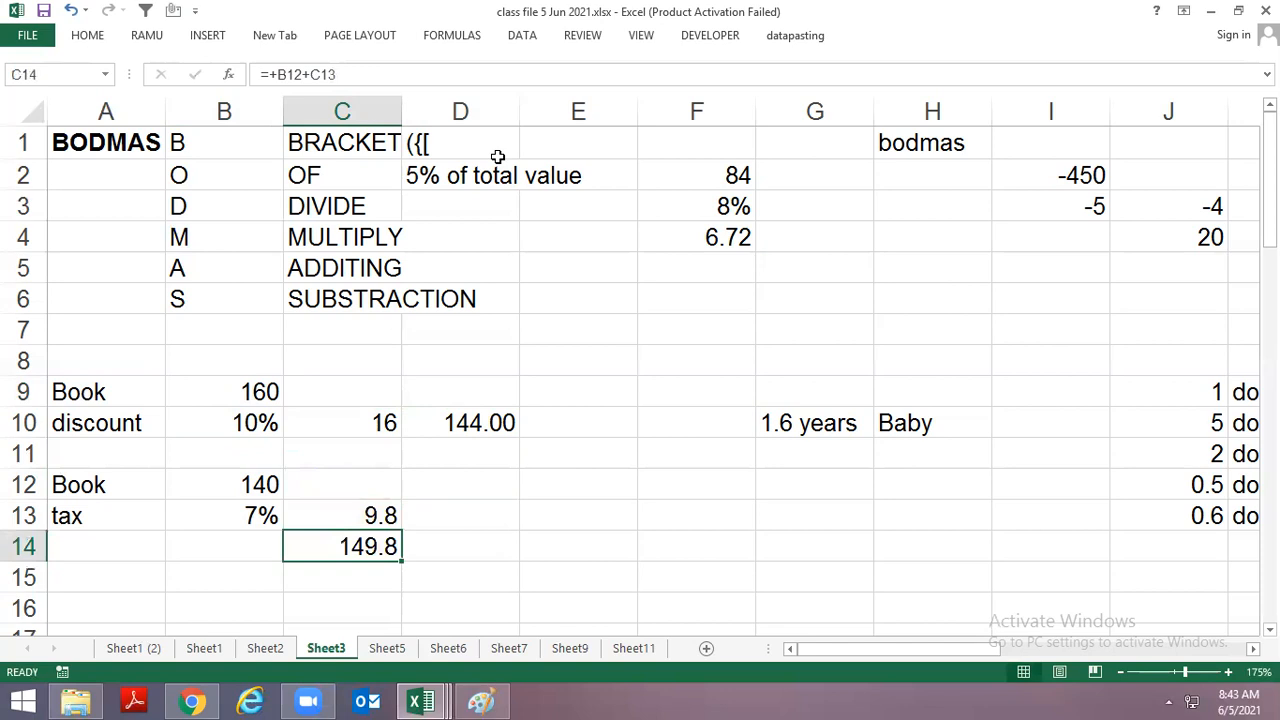
# Clear the dozen-to-piece example rows in J10:M13, keeping the 1 dozen row.
pyautogui.scroll(-3, 497, 157)
pyautogui.scroll(3, 497, 157)
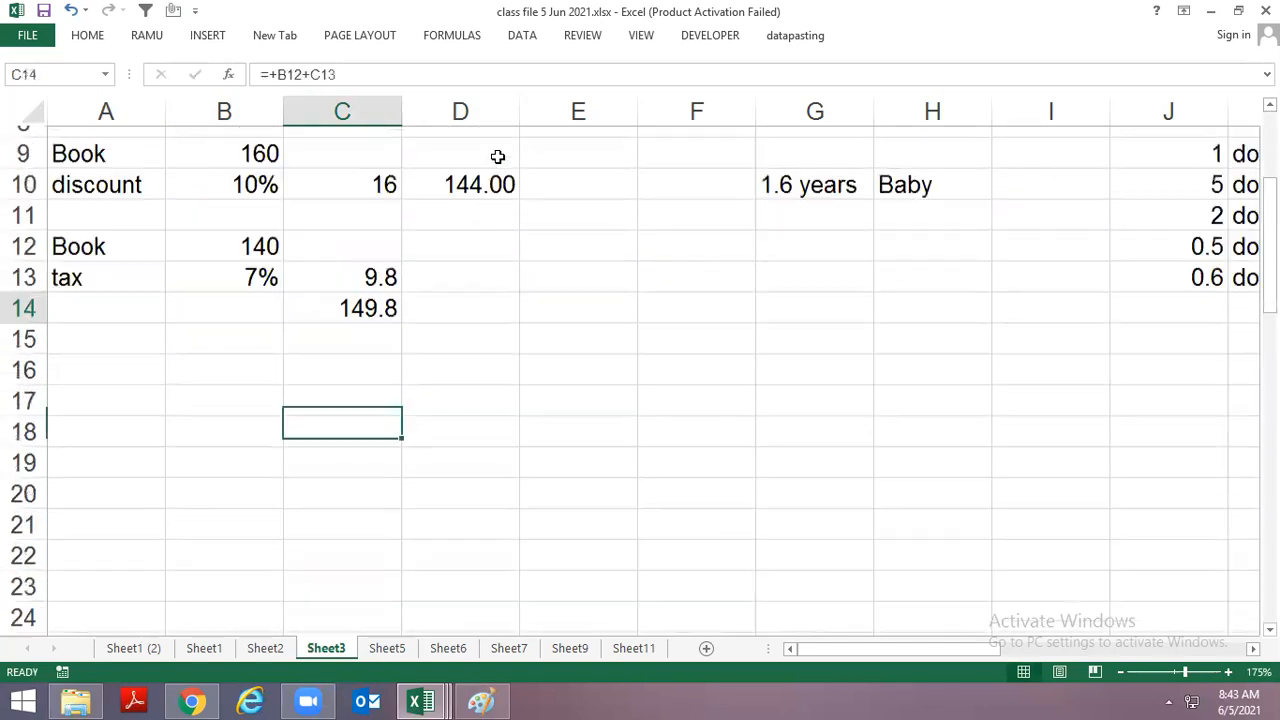
pyautogui.press('Right')
pyautogui.press('Right')
pyautogui.press('Right')
pyautogui.press('Right')
pyautogui.press('Right')
pyautogui.press('Right')
pyautogui.press('Right')
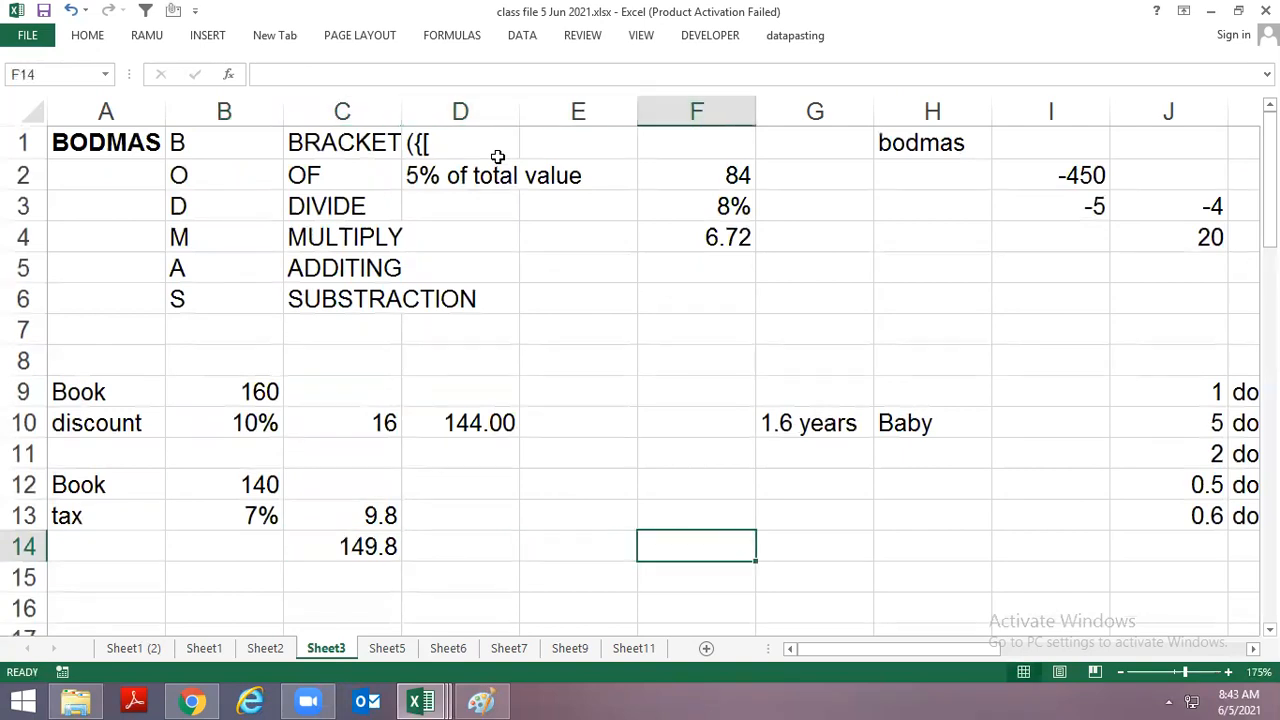
pyautogui.press('Right')
pyautogui.press('Right')
pyautogui.press('Right')
pyautogui.press('Right')
pyautogui.press('Right')
pyautogui.press('Up')
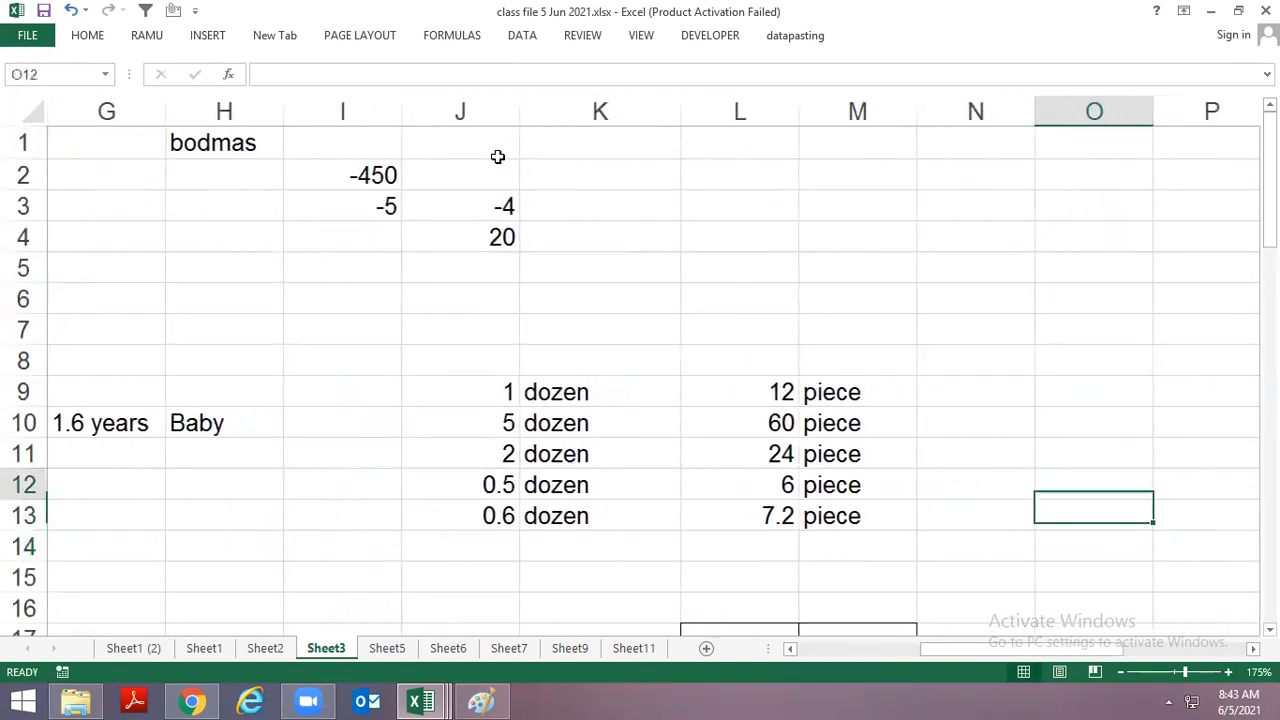
pyautogui.press('Left')
pyautogui.press('Up')
pyautogui.press('Up')
pyautogui.press('Up')
pyautogui.press('Left')
pyautogui.press('Left')
pyautogui.press('Left')
pyautogui.press('Left')
pyautogui.press('Up')
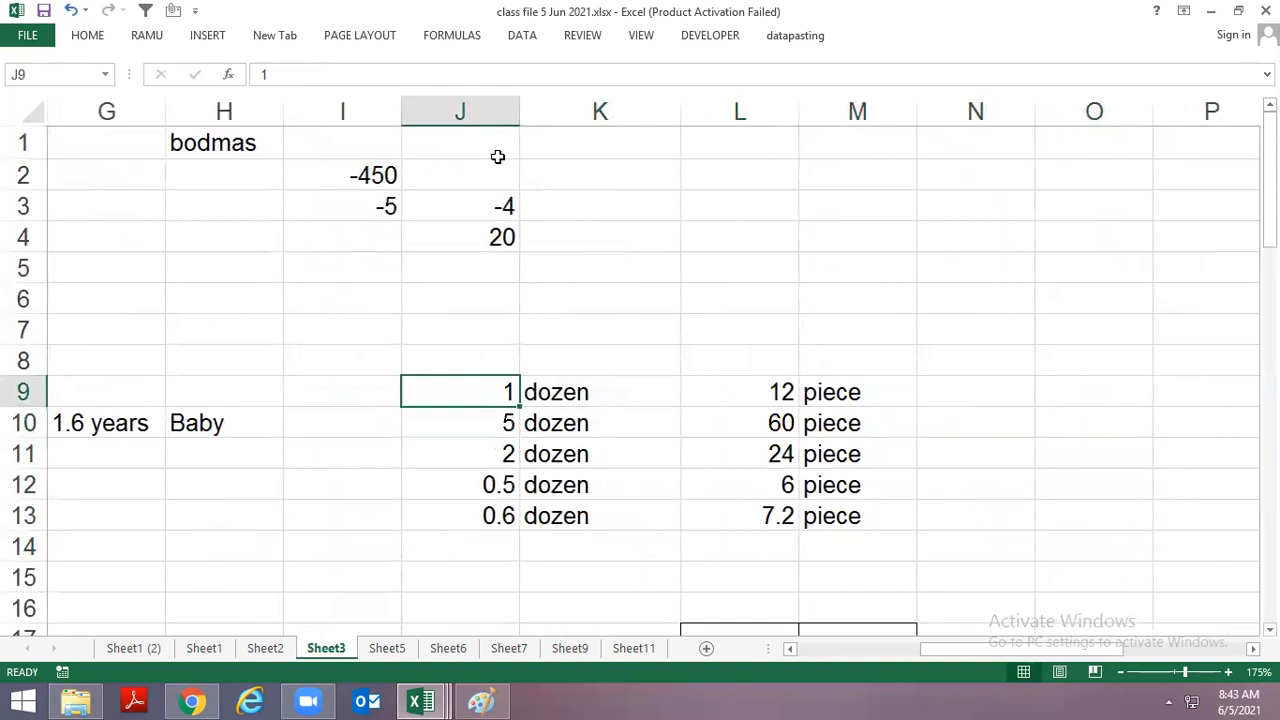
pyautogui.press('Right')
pyautogui.press('Left')
pyautogui.press('Down')
pyautogui.hotkey('ctrl', 'shift', 'Down')
pyautogui.hotkey('ctrl', 'shift', 'Right')
pyautogui.press('Delete')
# Go over the 12 piece entry of the 1 dozen row and enter 2 dozen in J10:K10.
pyautogui.press('Up')
pyautogui.press('Right')
pyautogui.press('Right')
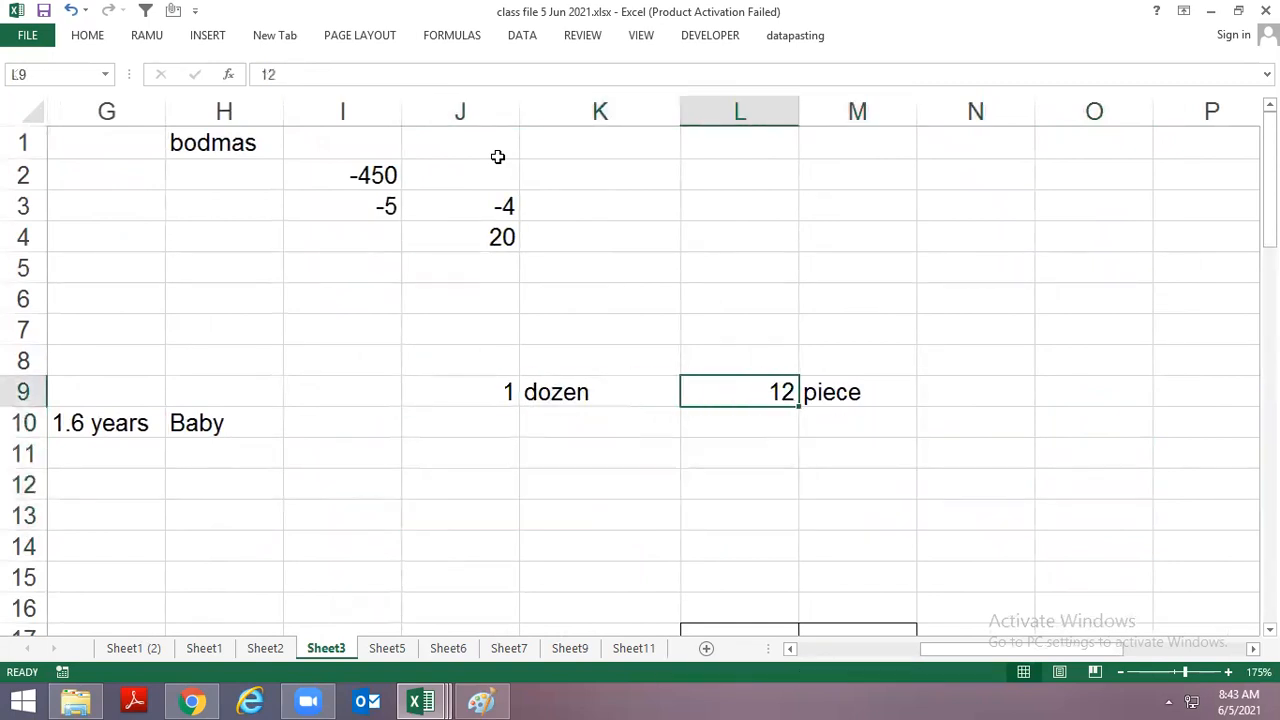
pyautogui.press('Right')
pyautogui.press('Left')
pyautogui.press('Right')
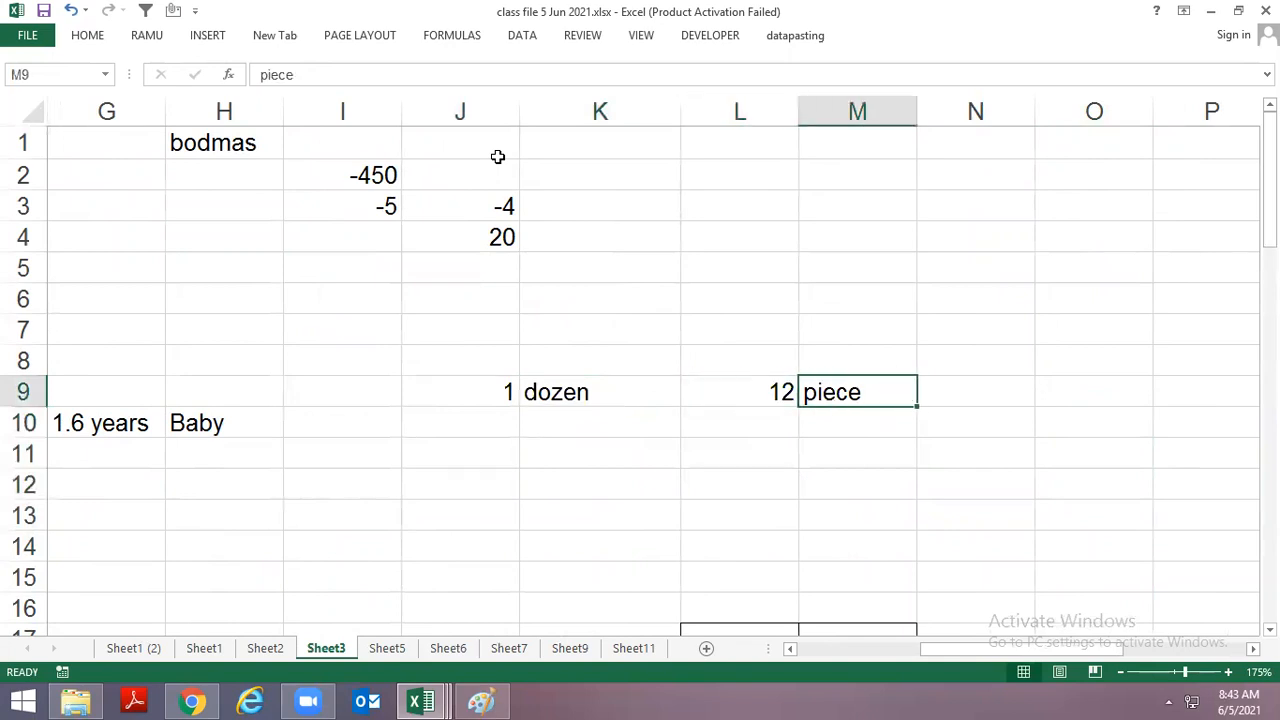
pyautogui.press('Left')
pyautogui.press('Left')
pyautogui.press('Left')
pyautogui.press('Down')
pyautogui.write('2')
pyautogui.press('Right')
pyautogui.write('d')
pyautogui.press('Right')
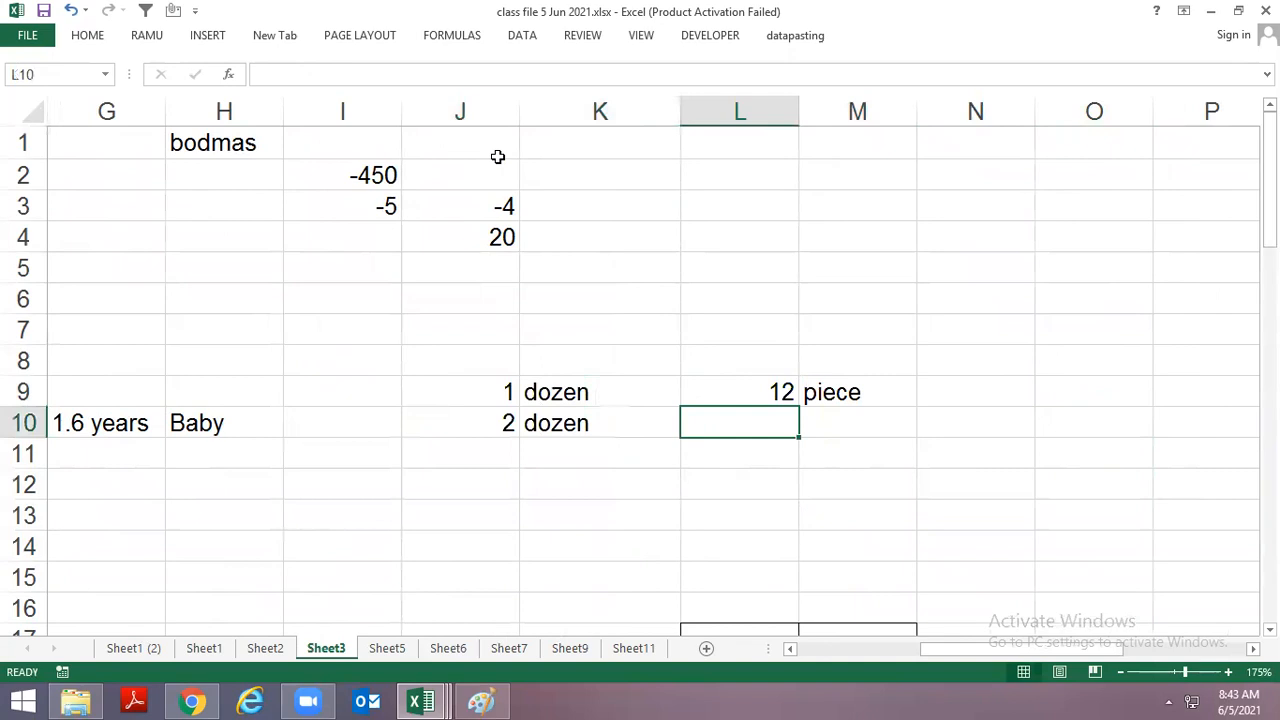
# Enter piece in M10 and calculate the pieces for 2 dozen in L10 with =J10*L9.
pyautogui.press('Right')
pyautogui.write('piece')
pyautogui.press('Left')
pyautogui.write('=')
pyautogui.press('Left')
pyautogui.press('Left')
pyautogui.write('*')
pyautogui.press('Up')
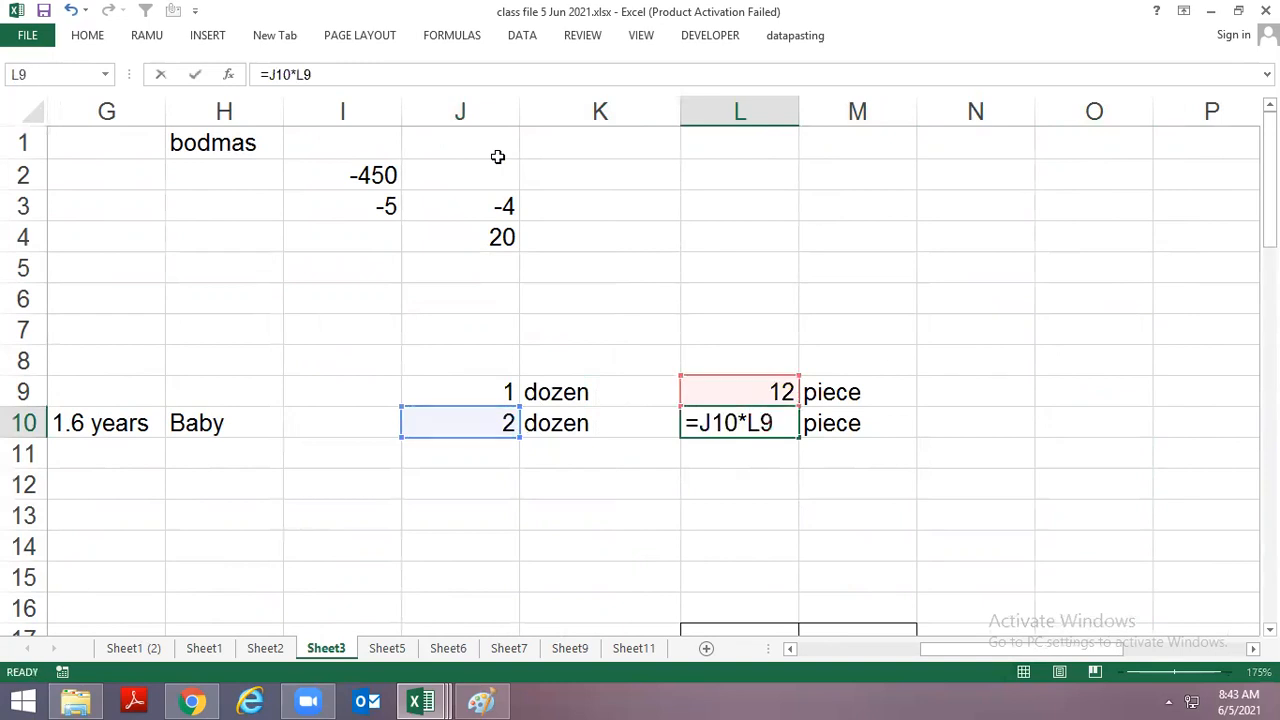
pyautogui.press('Return')
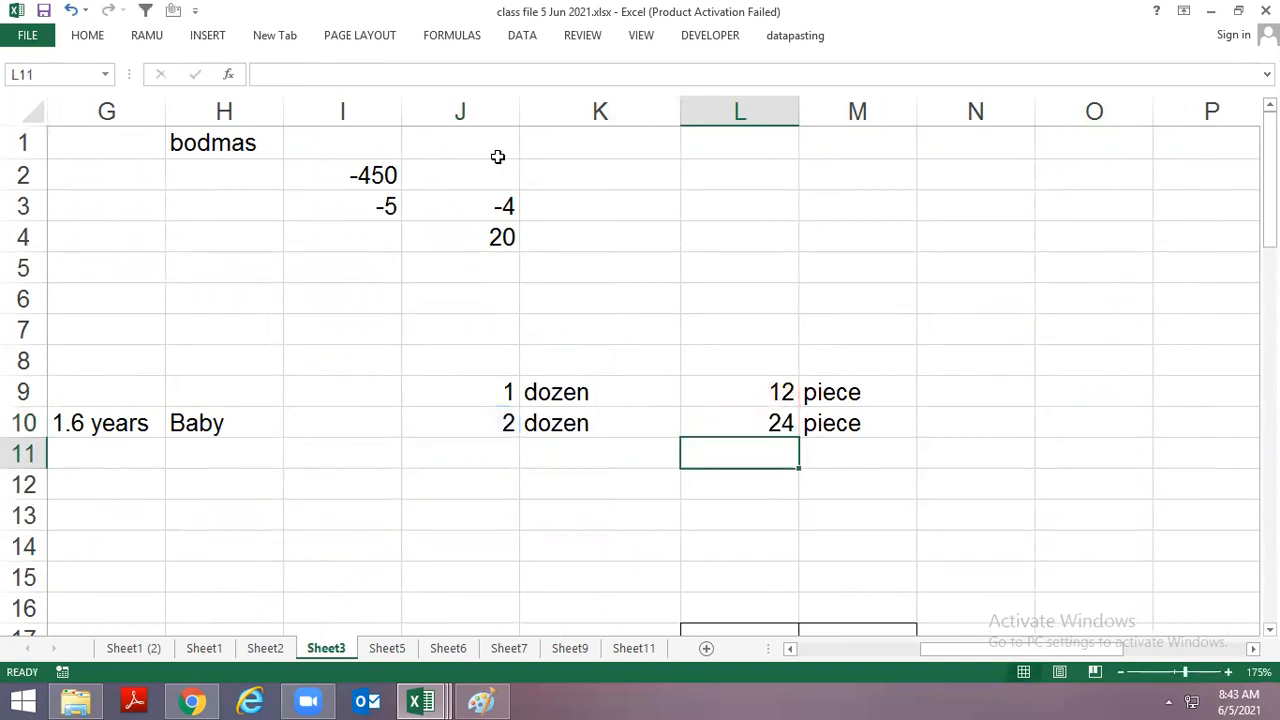
# Enter 5 in J11 and dozen in K11 as the next row of the conversion example.
pyautogui.press('Left')
pyautogui.press('Left')
pyautogui.write('5')
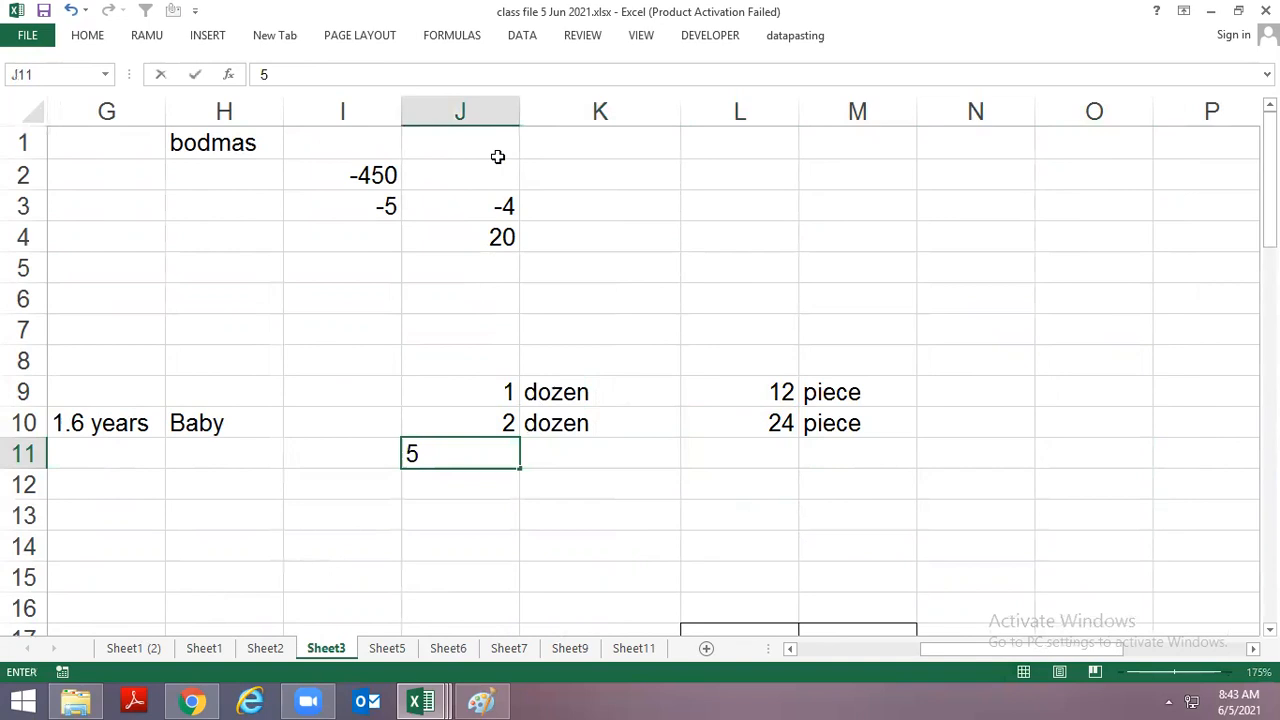
pyautogui.press('Right')
pyautogui.write('dozen')
# Calculate the pieces for 5 dozen in L11 with =L9*J11 and label M11 piece.
pyautogui.press('Right')
pyautogui.write('=')
pyautogui.press('Up')
pyautogui.press('Up')
pyautogui.write('*')
pyautogui.press('Left')
pyautogui.press('Left')
pyautogui.hotkey('ctrl', 'Return')
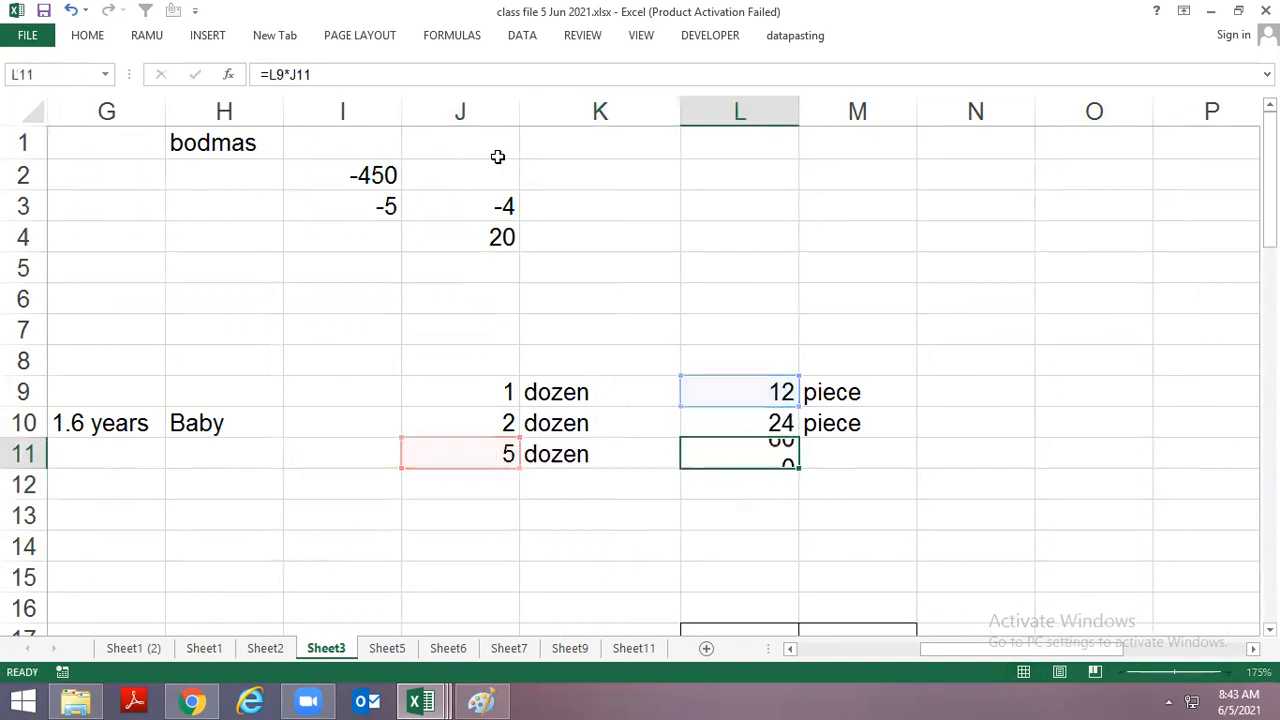
pyautogui.press('Right')
pyautogui.write('piece')
# Enter 0.5 in J12 and dozen in K12, and select the empty piece quantity cell L12.
pyautogui.press('Return')
pyautogui.press('Left')
pyautogui.press('Left')
pyautogui.press('Left')
pyautogui.write('0.5')
pyautogui.press('Right')
pyautogui.write('dozen')
pyautogui.hotkey('ctrl', 'Return')
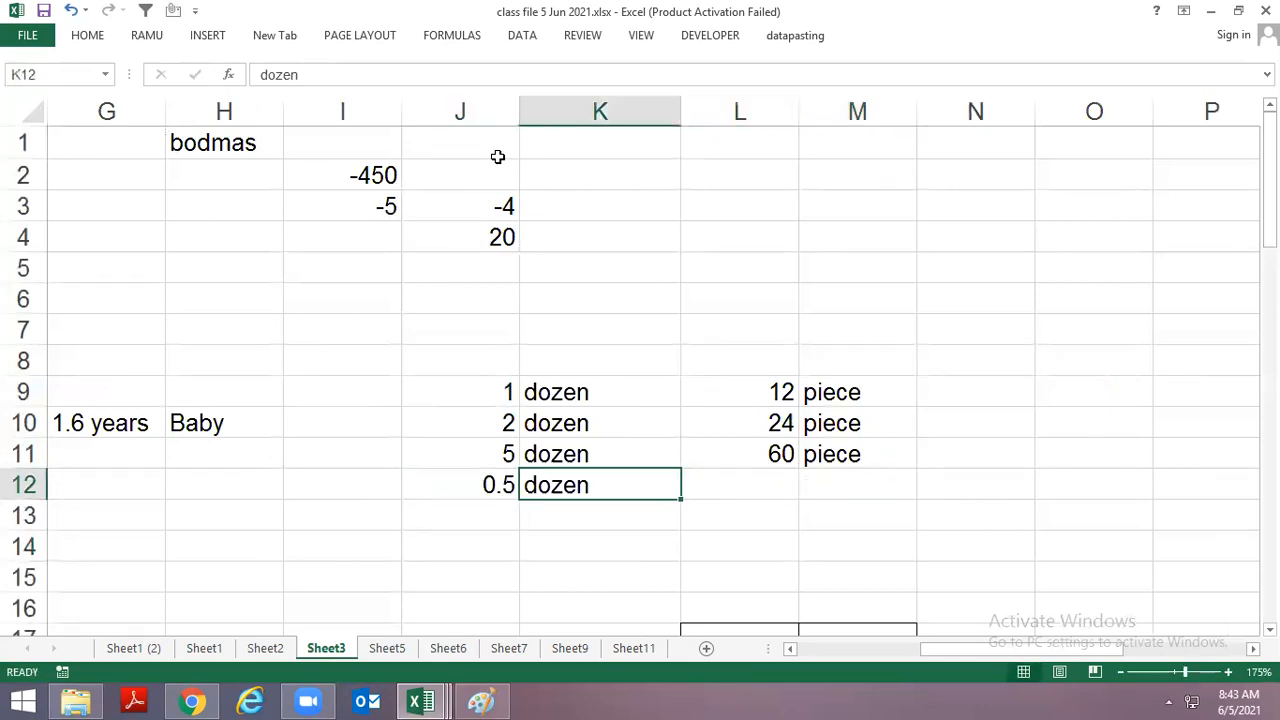
pyautogui.press('Right')
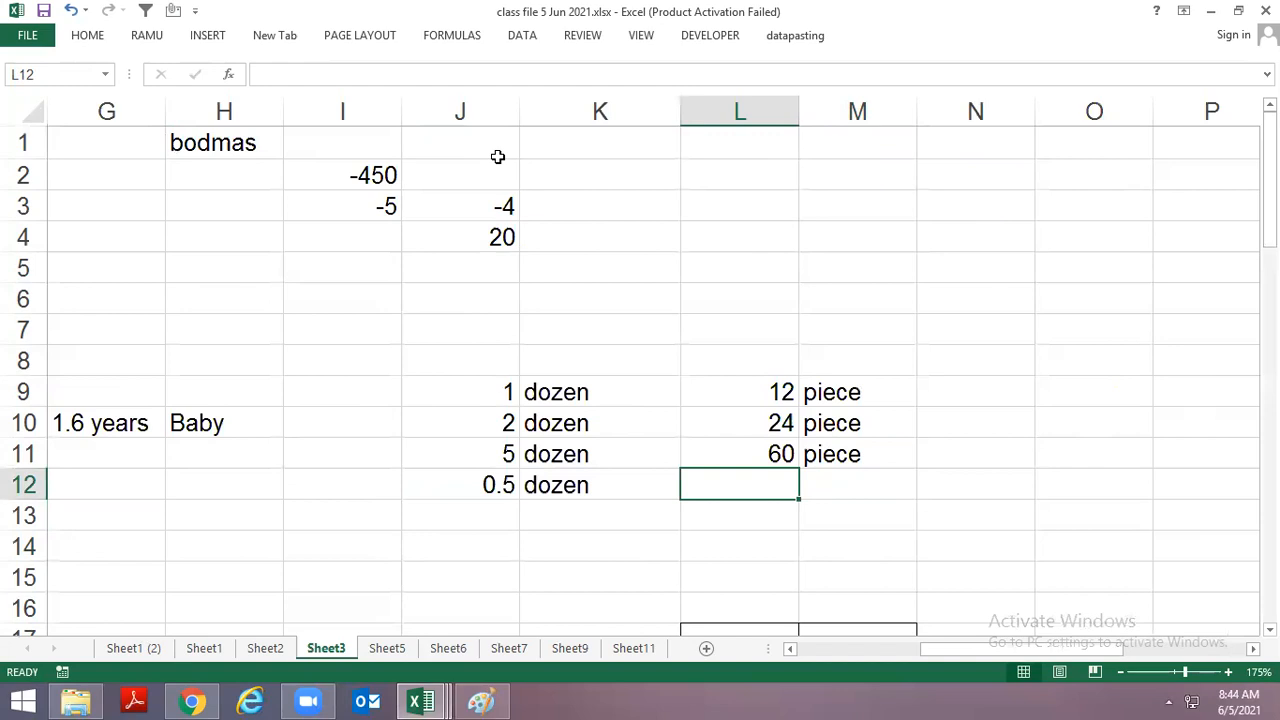
pyautogui.press('Left')
pyautogui.press('Left')
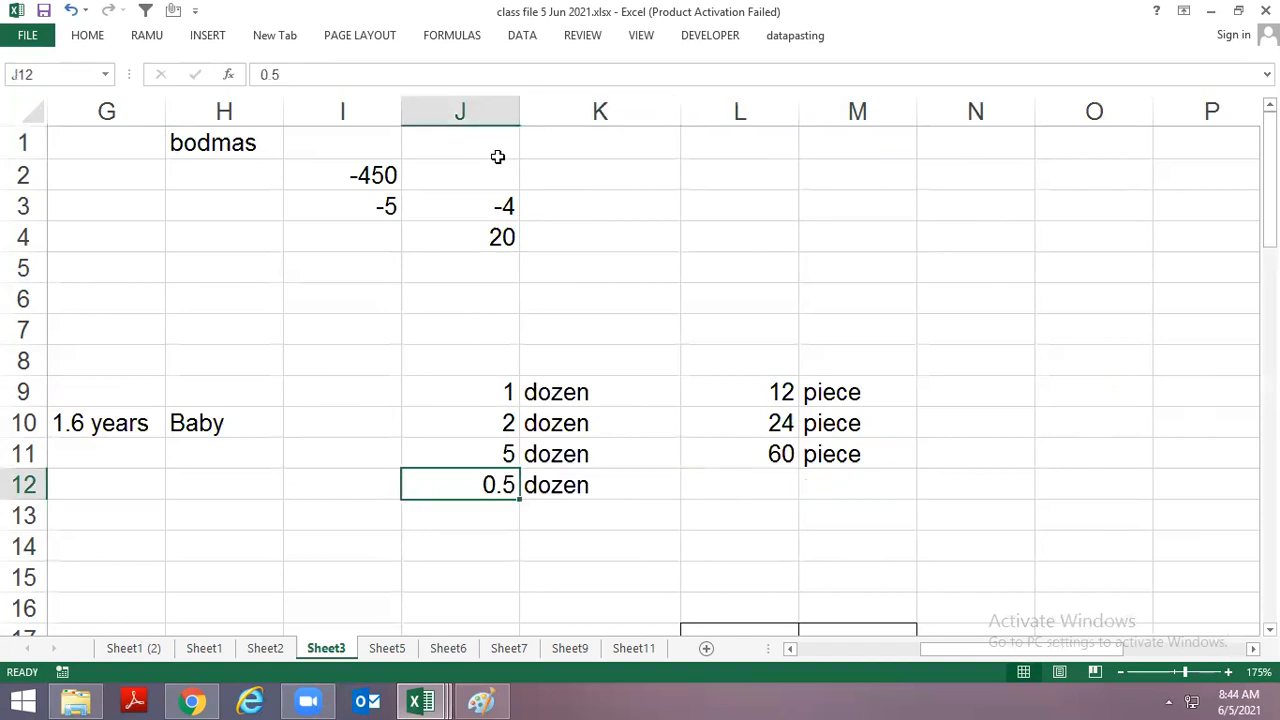
pyautogui.press('Right')
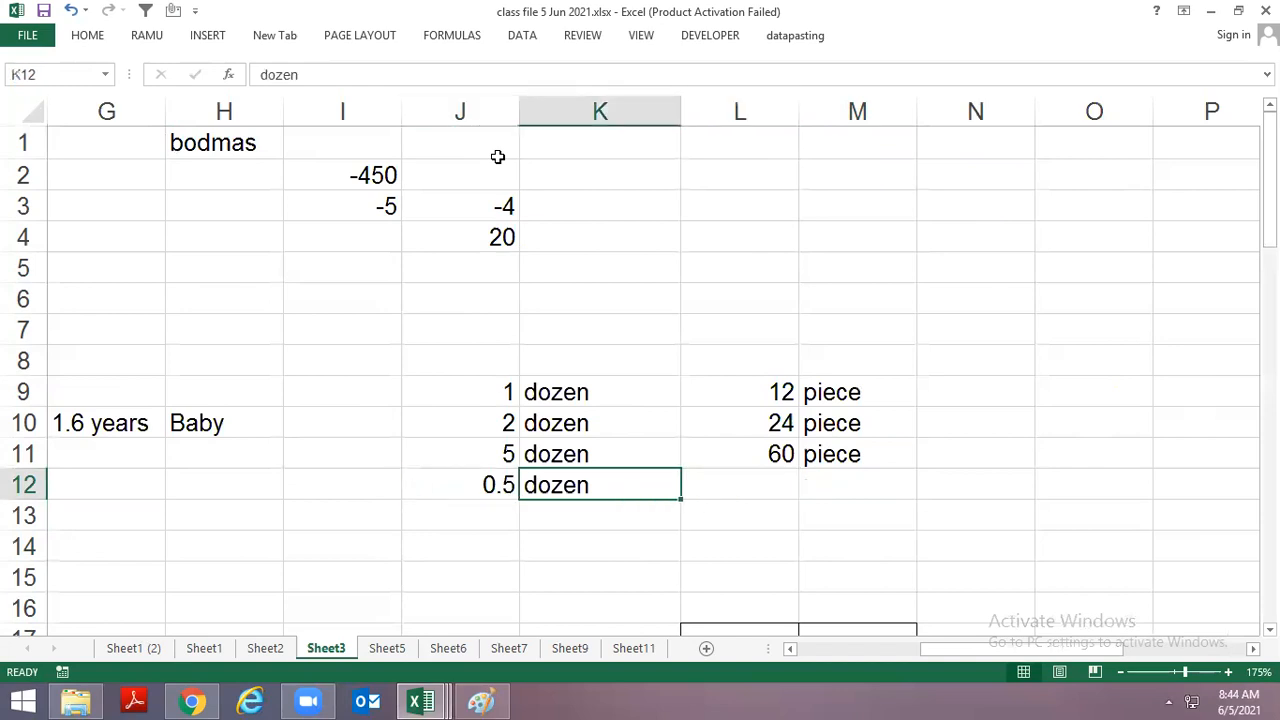
pyautogui.press('Right')
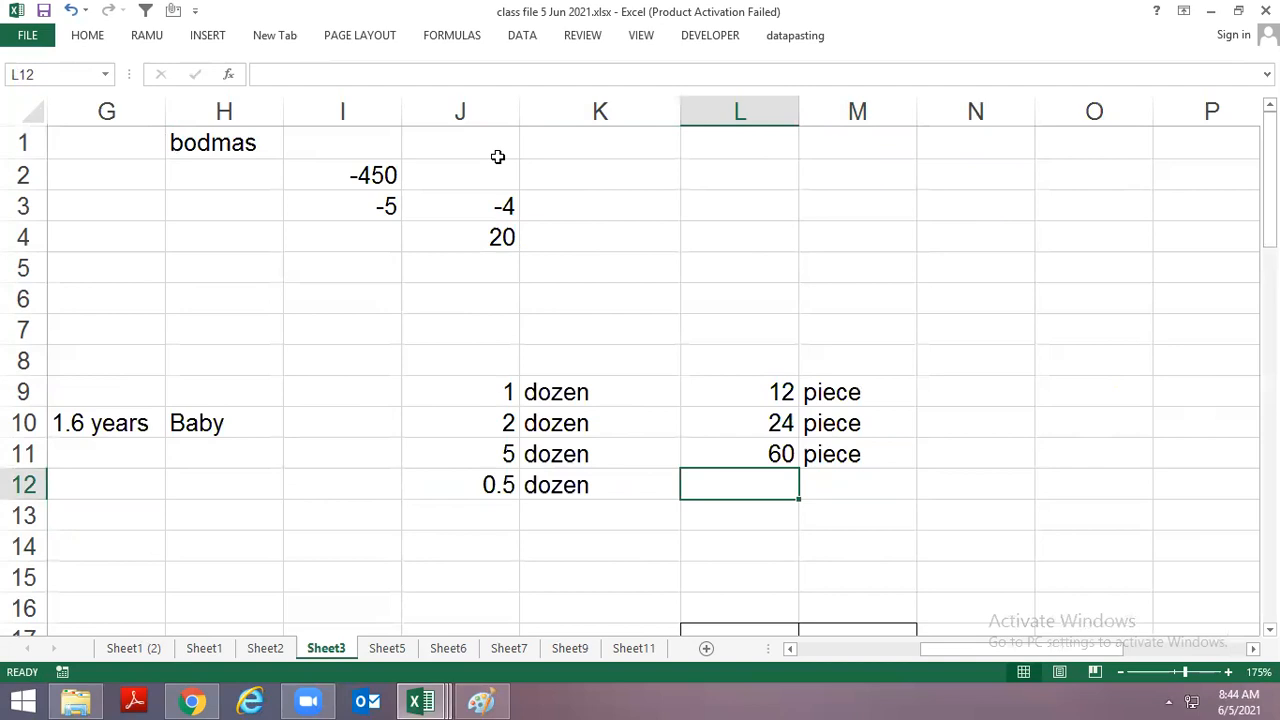
# Enter 1 in J14 and 12 in K14 to start a comparison below the dozen table.
pyautogui.press('Left')
pyautogui.press('Right')
pyautogui.scroll(-1, 717, 457)
pyautogui.scroll(1, 749, 457)
pyautogui.press('Down')
pyautogui.press('Left')
pyautogui.press('Down')
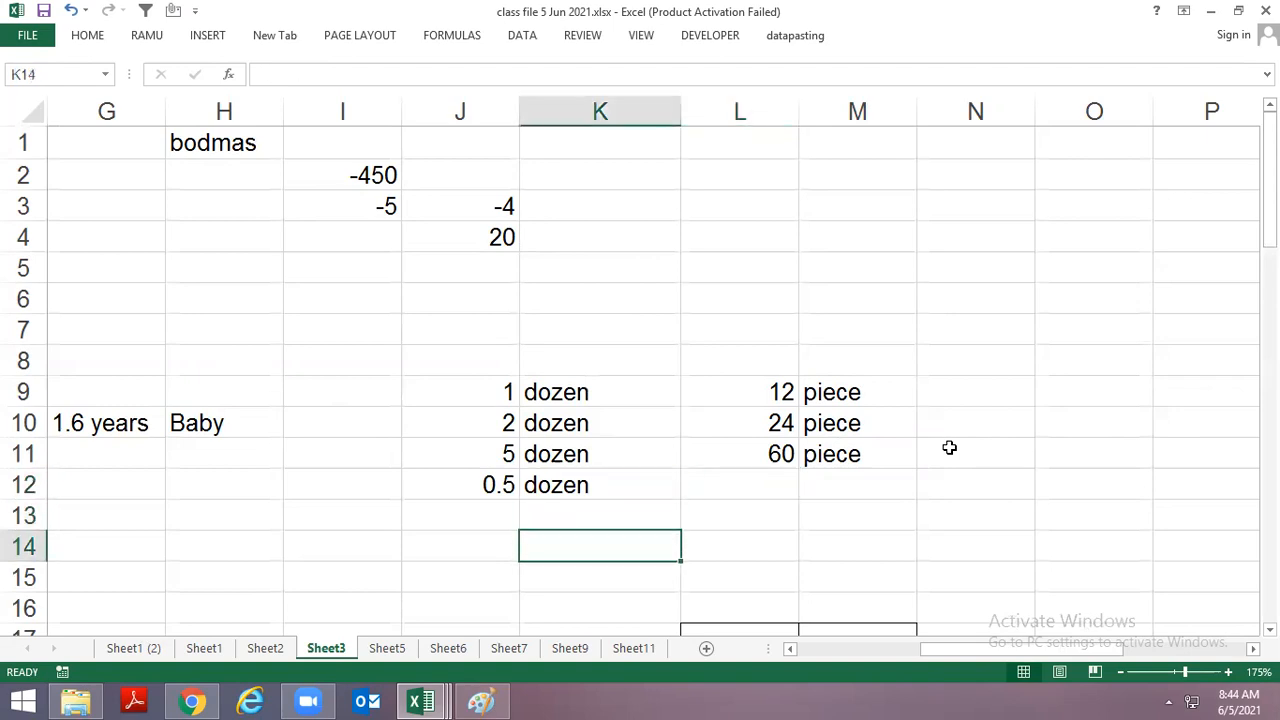
pyautogui.press('Left')
pyautogui.write('1')
pyautogui.press('Tab')
pyautogui.write('12')
pyautogui.press('Return')
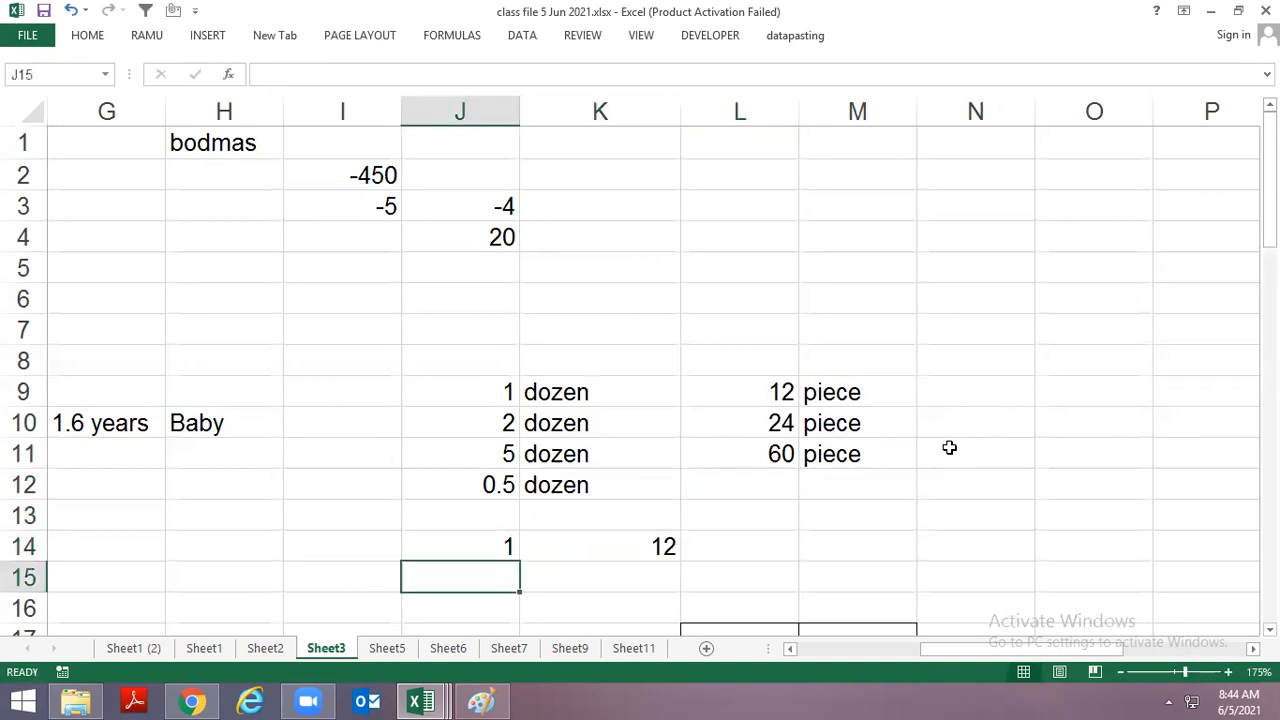
# Enter 0.5 in J15 and its matching value 6 in K15.
pyautogui.write('.5')
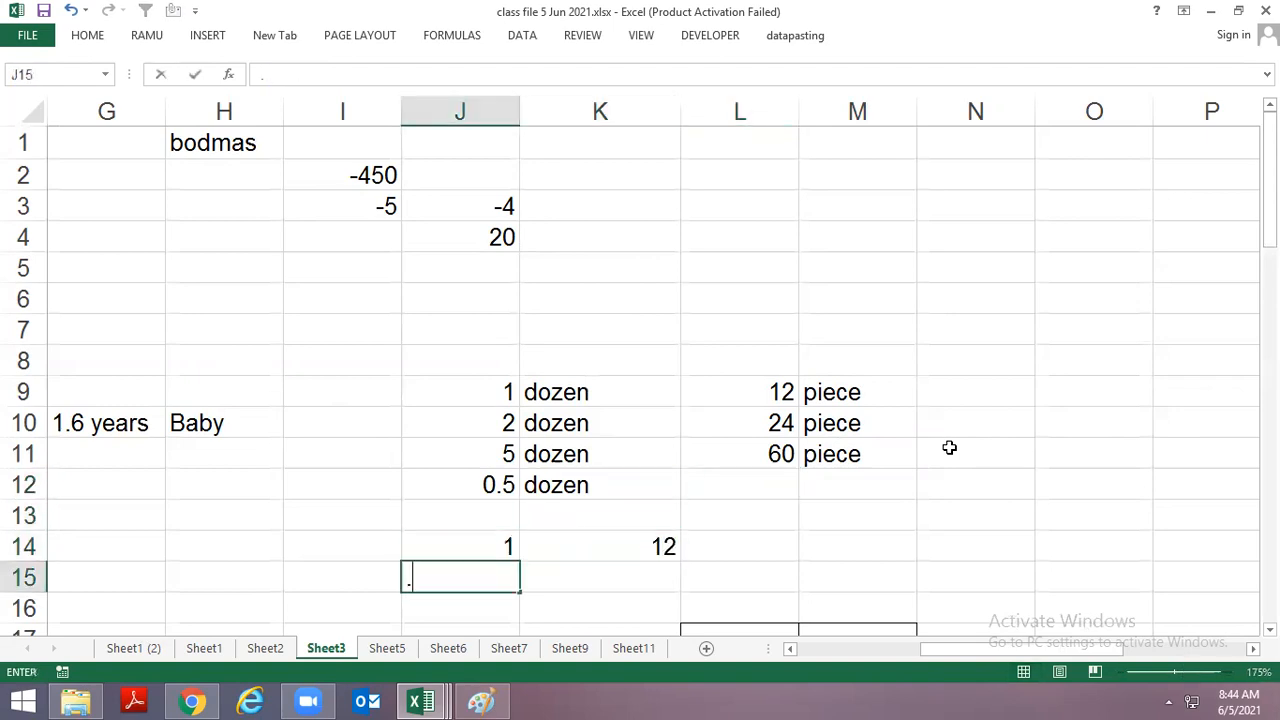
pyautogui.hotkey('ctrl', 'Return')
pyautogui.press('Up')
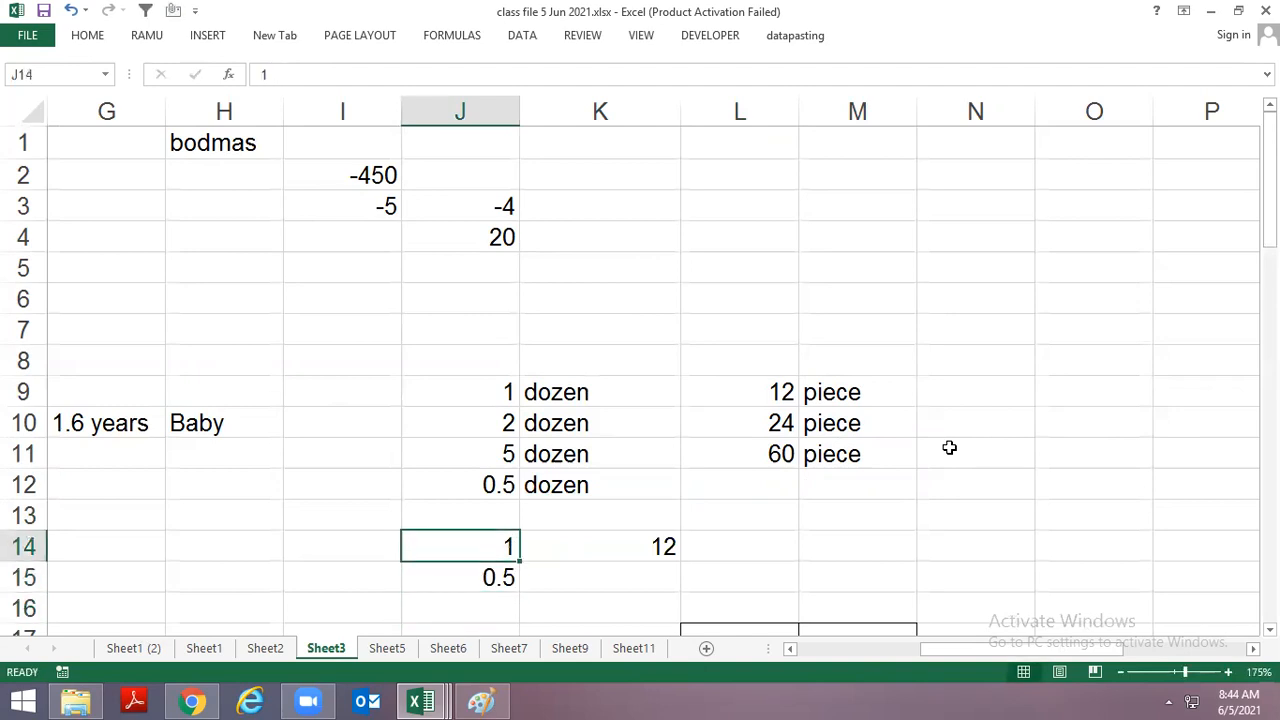
pyautogui.press('Down')
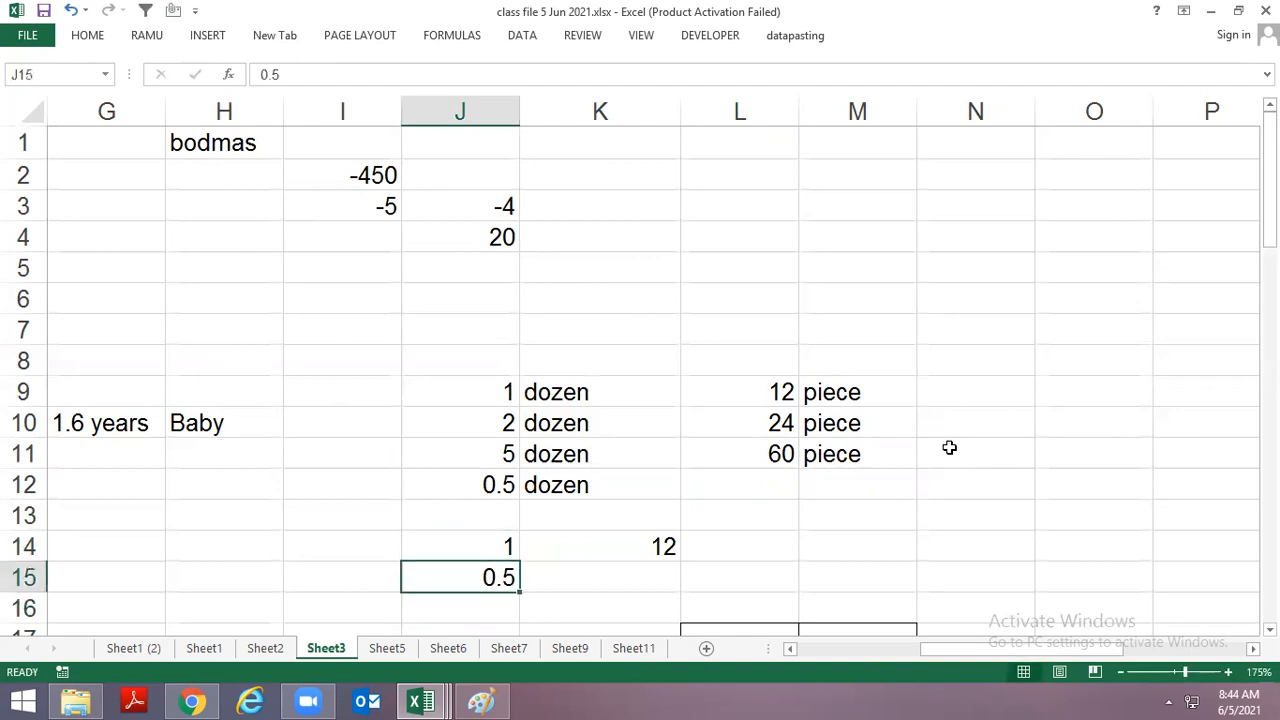
pyautogui.press('Up')
pyautogui.press('Right')
pyautogui.press('Down')
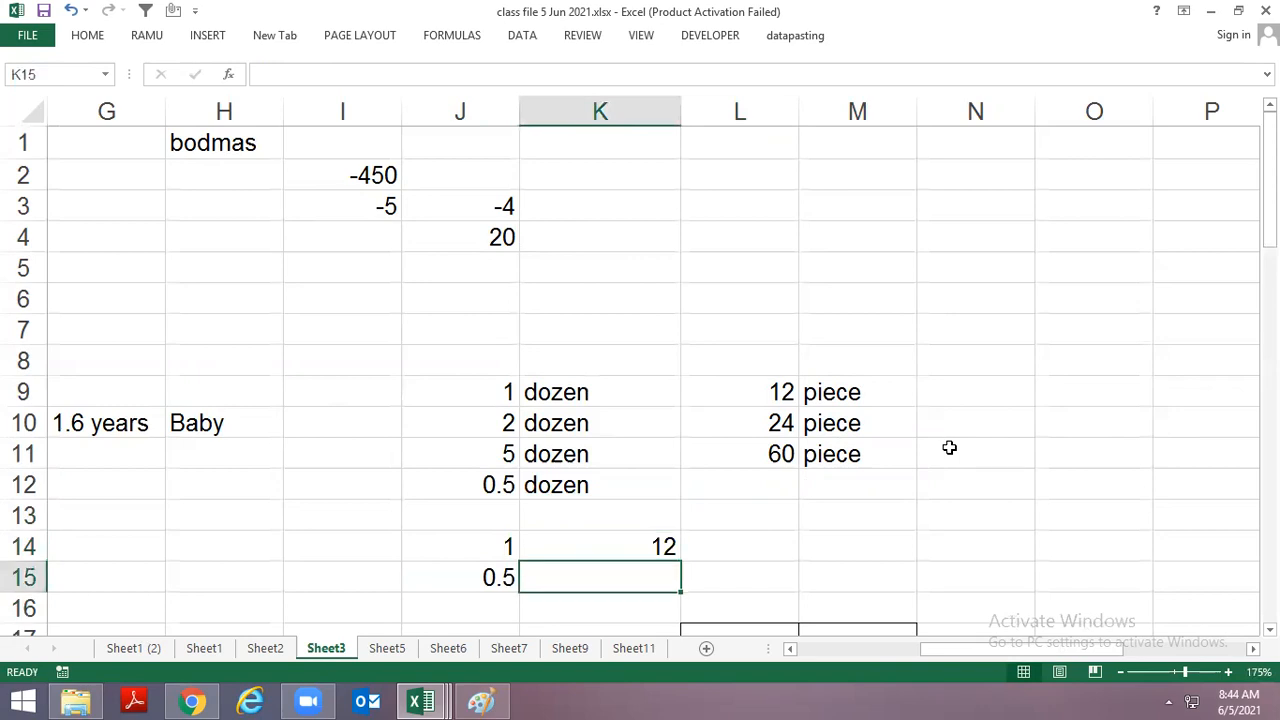
pyautogui.hotkey('ctrl', 'd')
pyautogui.press('Return')
# Calculate the pieces for 0.5 dozen in L12 with =L9*J12 and label M12 piece.
pyautogui.press('Up')
pyautogui.press('Up')
pyautogui.press('Up')
pyautogui.press('Up')
pyautogui.press('Right')
pyautogui.write('=')
pyautogui.press('Up')
pyautogui.press('Up')
pyautogui.press('Up')
pyautogui.write('*')
pyautogui.press('Left')
pyautogui.press('Left')
pyautogui.press('Tab')
pyautogui.hotkey('ctrl', 'd')
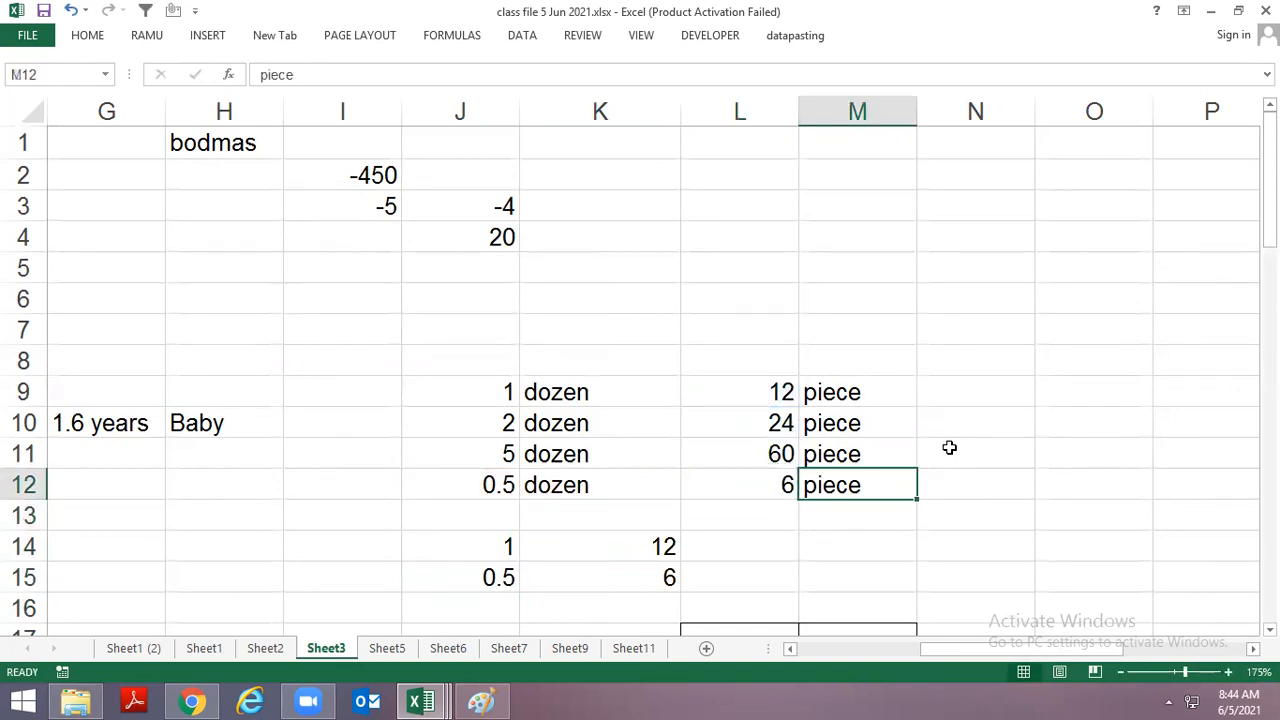
# Review the dozen-to-piece rows with their formulas and the 1 to 12 comparison below them.
pyautogui.press('Left')
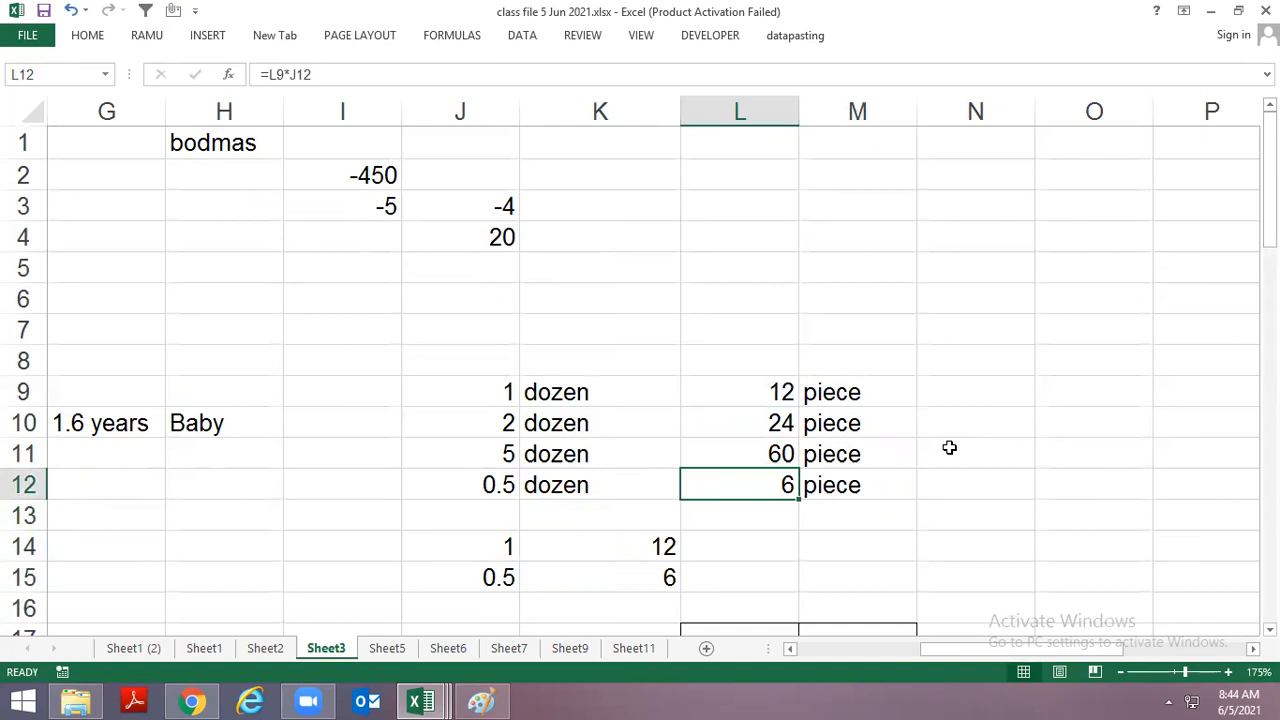
pyautogui.press('Right')
pyautogui.press('Right')
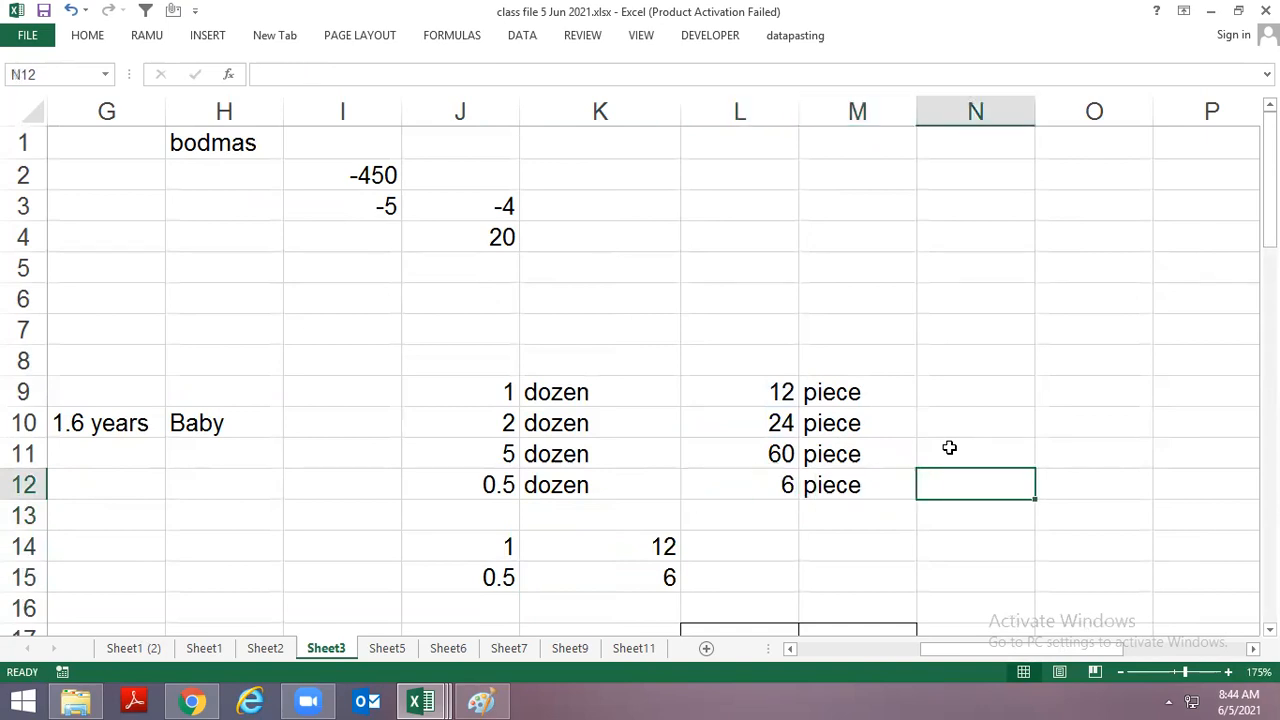
pyautogui.press('Down')
pyautogui.press('Down')
pyautogui.press('Down')
pyautogui.press('Down')
pyautogui.press('Down')
pyautogui.press('Up')
pyautogui.press('Up')
pyautogui.press('Up')
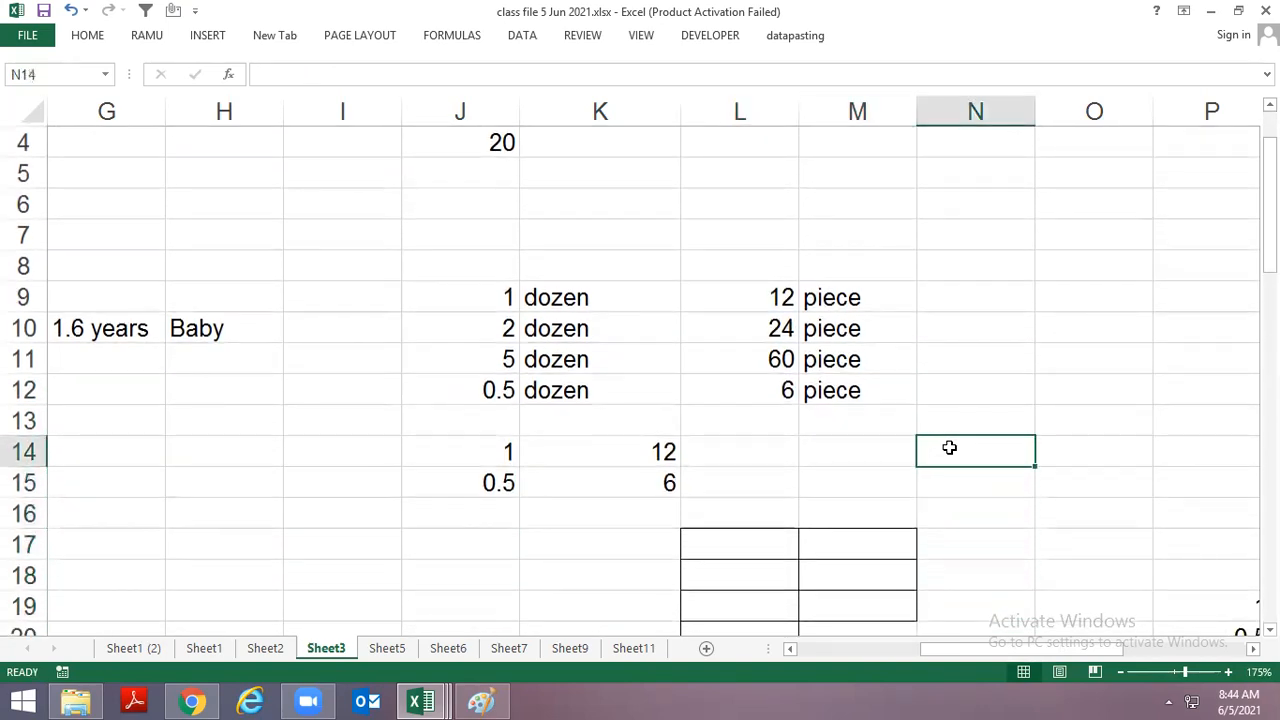
pyautogui.press('Left')
pyautogui.press('Left')
pyautogui.press('Left')
pyautogui.press('Left')
pyautogui.press('Left')
pyautogui.press('Right')
pyautogui.press('Right')
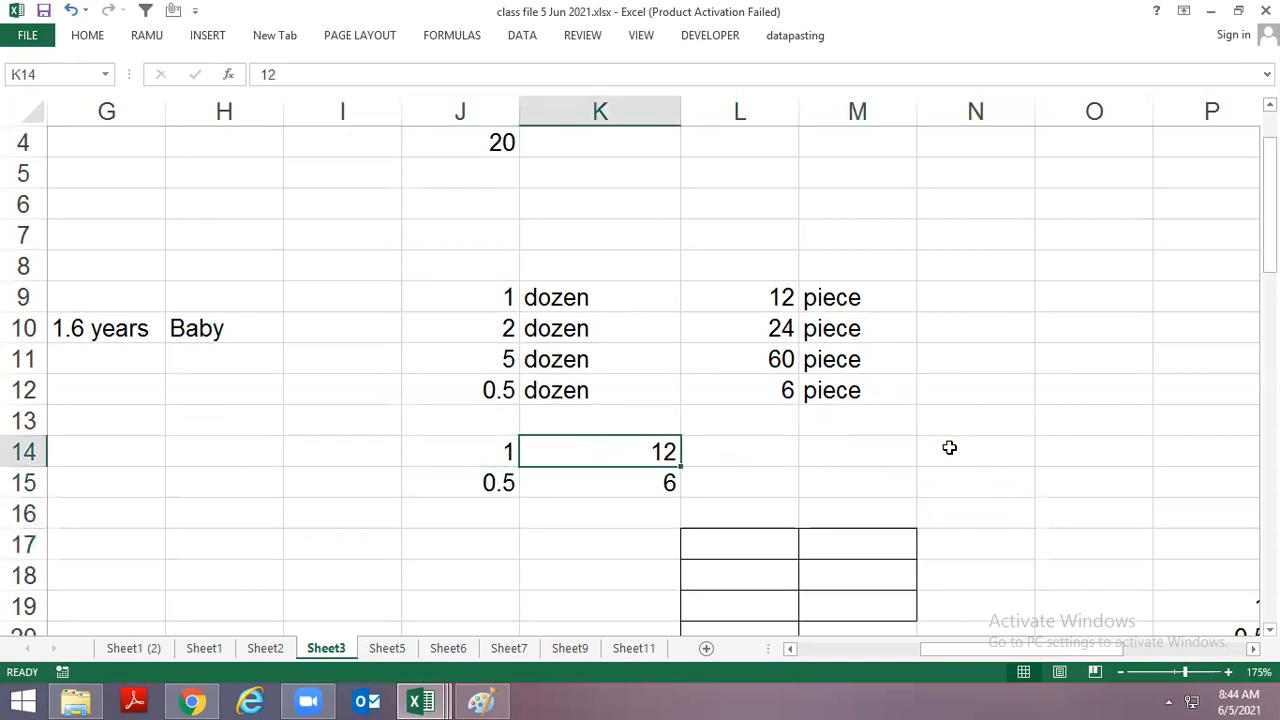
pyautogui.press('Up')
pyautogui.press('Up')
pyautogui.press('Up')
pyautogui.press('Up')
pyautogui.press('Up')
pyautogui.press('Up')
pyautogui.press('Down')
pyautogui.press('Down')
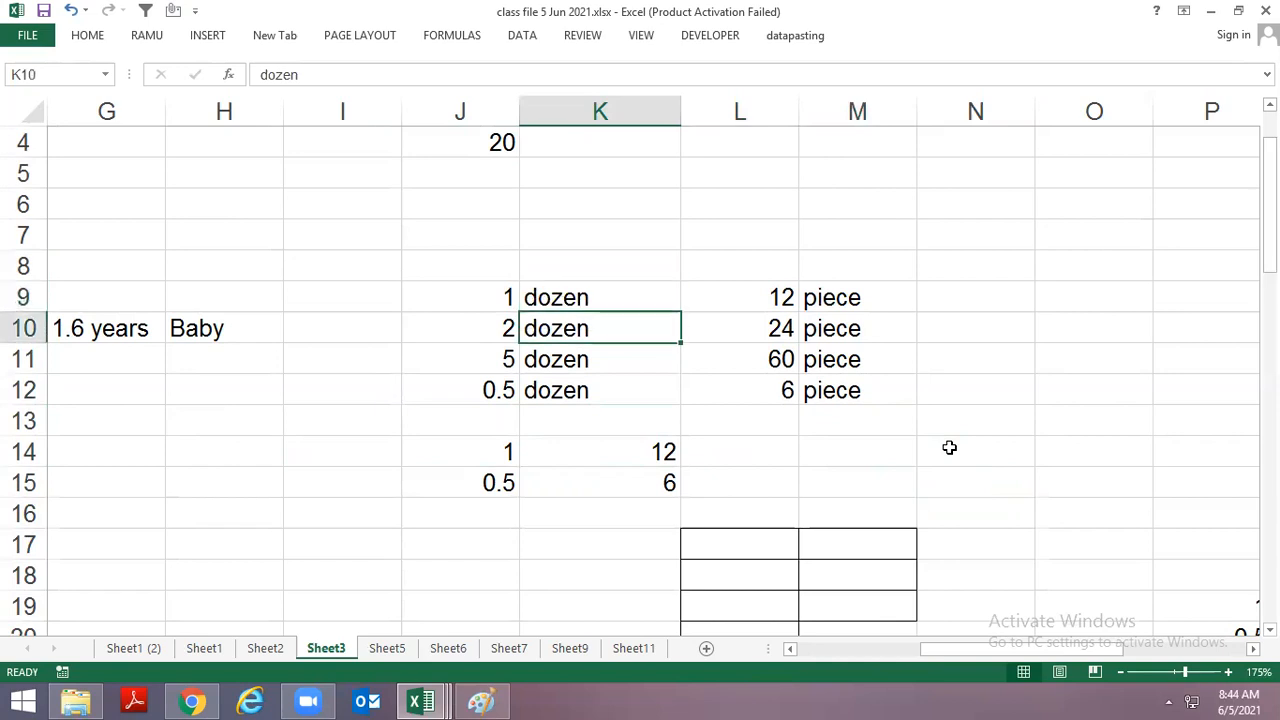
pyautogui.press('Right')
pyautogui.press('Right')
pyautogui.press('Left')
pyautogui.press('Left')
pyautogui.press('Left')
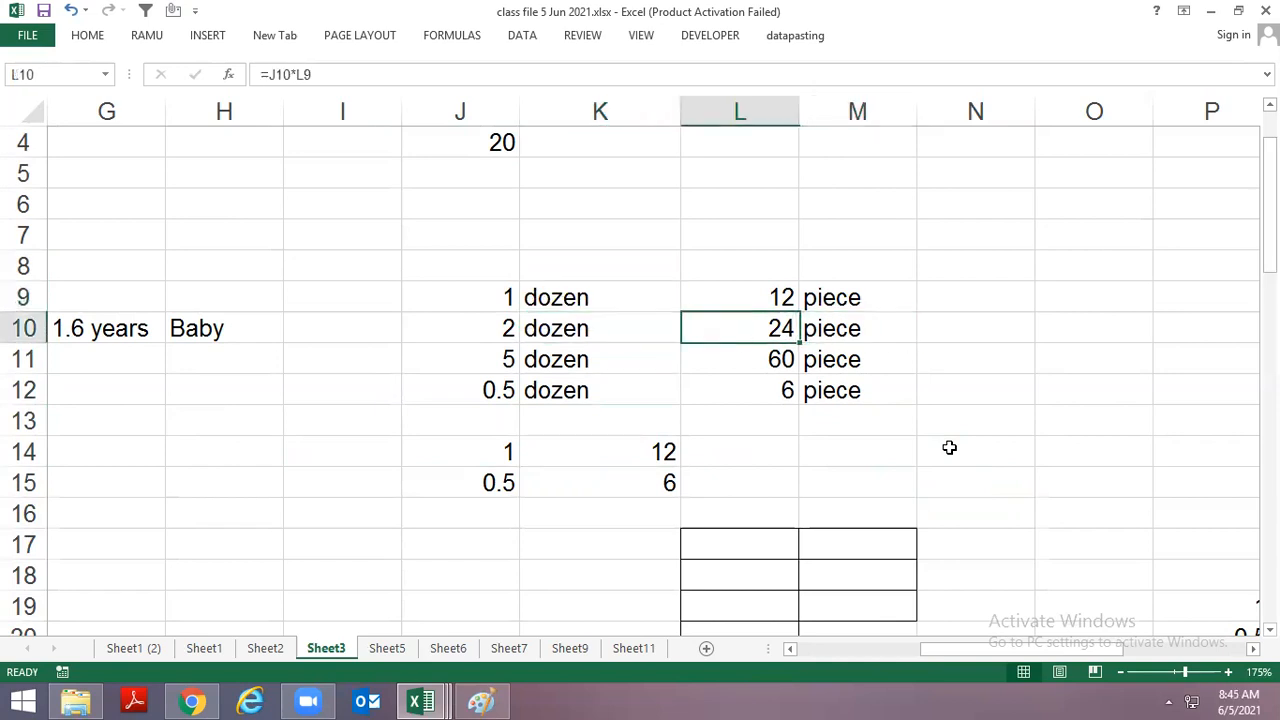
pyautogui.press('Right')
pyautogui.press('Right')
pyautogui.press('Right')
pyautogui.press('Right')
pyautogui.press('Left')
pyautogui.press('Left')
pyautogui.press('Left')
pyautogui.press('Left')
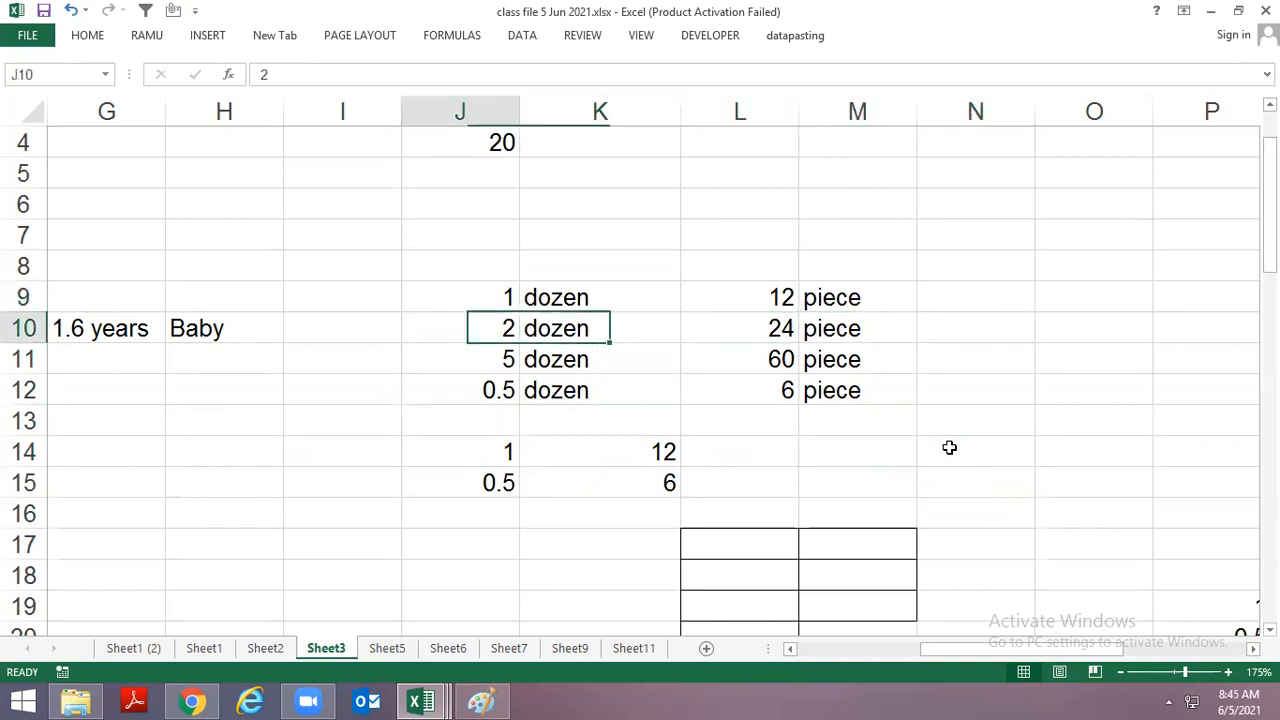
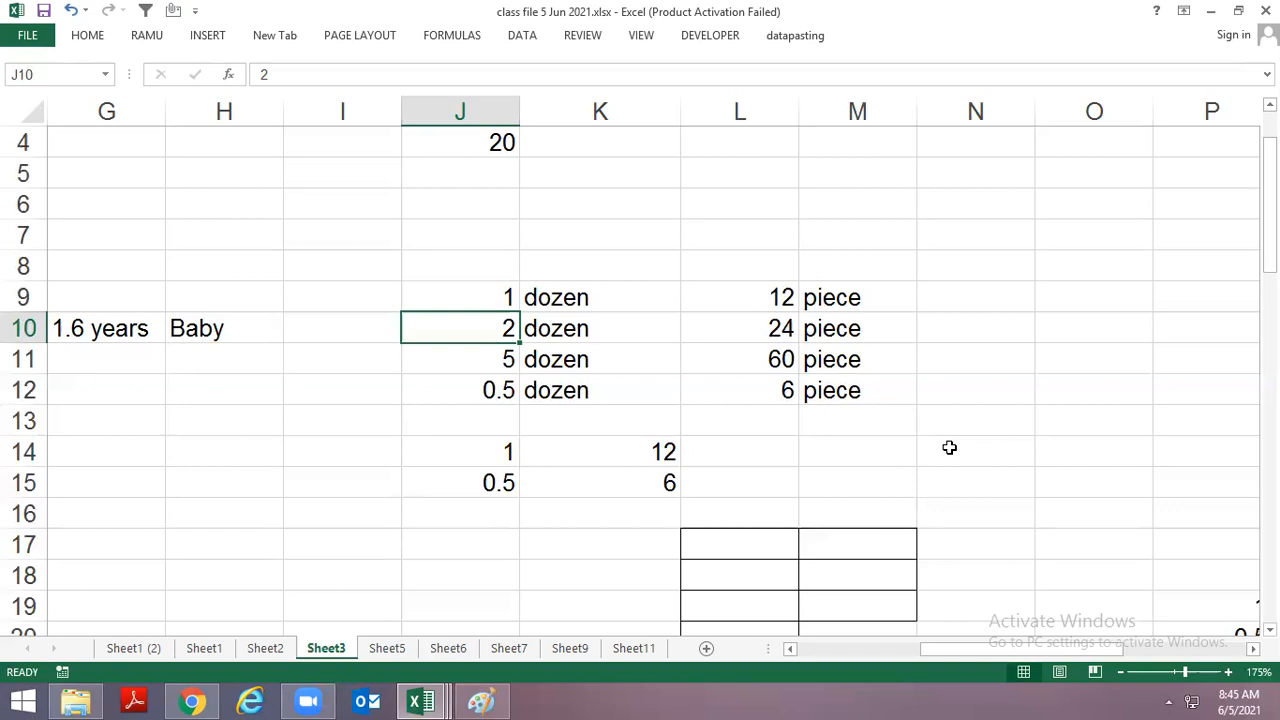
# Examine the 1.6 years Baby example in G10:H10.
pyautogui.press('Left')
pyautogui.press('Left')
pyautogui.press('Left')
pyautogui.press('Left')
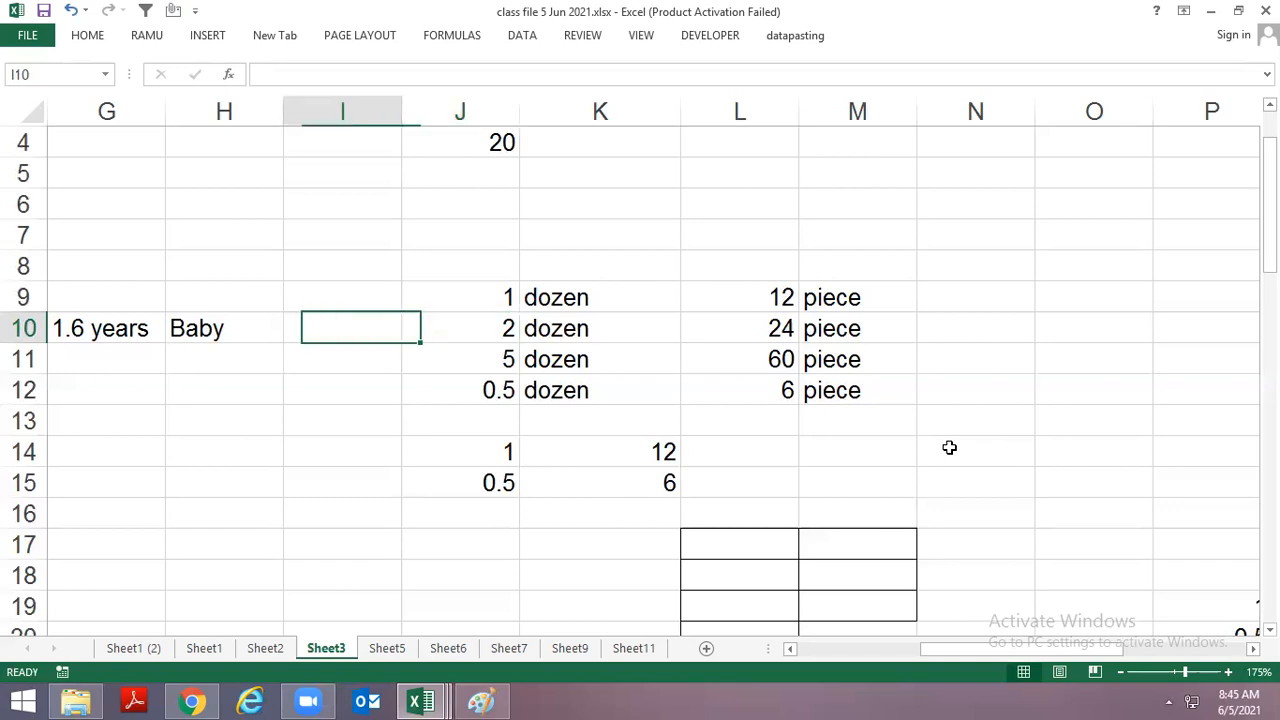
pyautogui.press('Right')
pyautogui.hotkey('shift', 'Right')
pyautogui.press('Left')
pyautogui.press('Right')
pyautogui.hotkey('shift', 'Right')
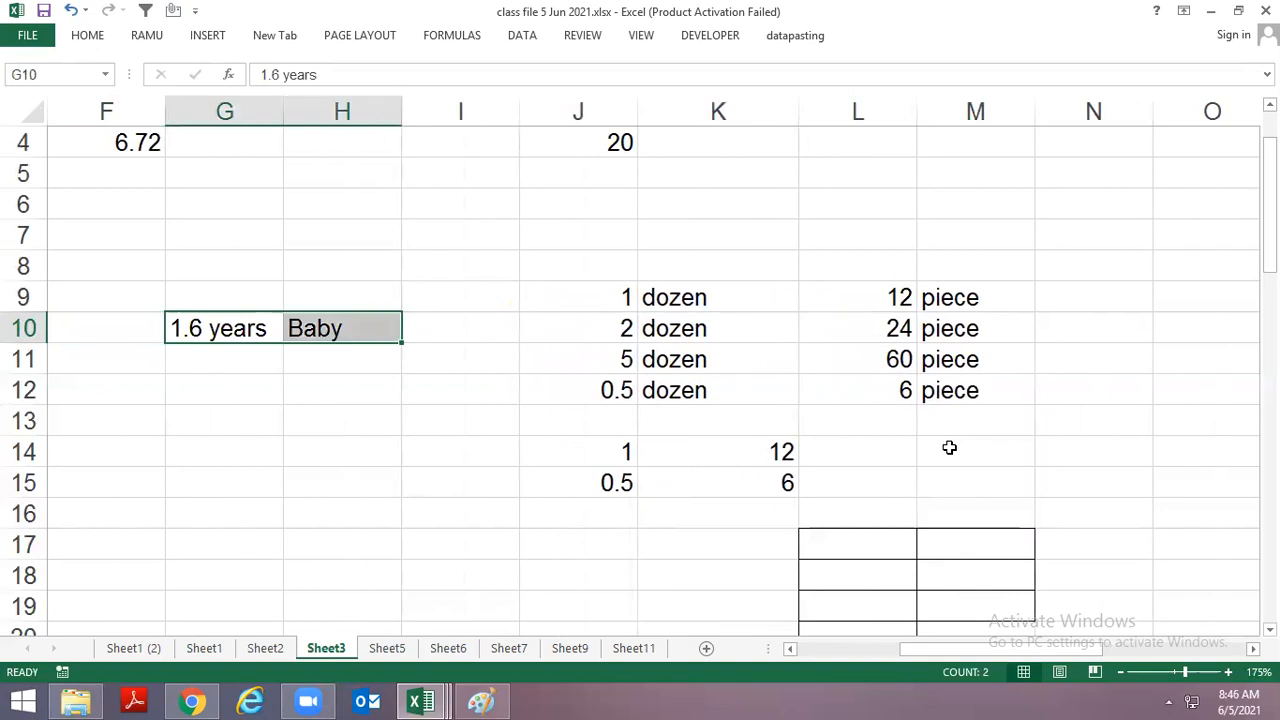
pyautogui.hotkey('shift', 'Left')
pyautogui.press('Right')
pyautogui.press('Left')
pyautogui.press('Right')
pyautogui.press('Left')
# Enter the heading as per asam in G12, below the baby's age example.
pyautogui.press('Down')
pyautogui.press('Down')
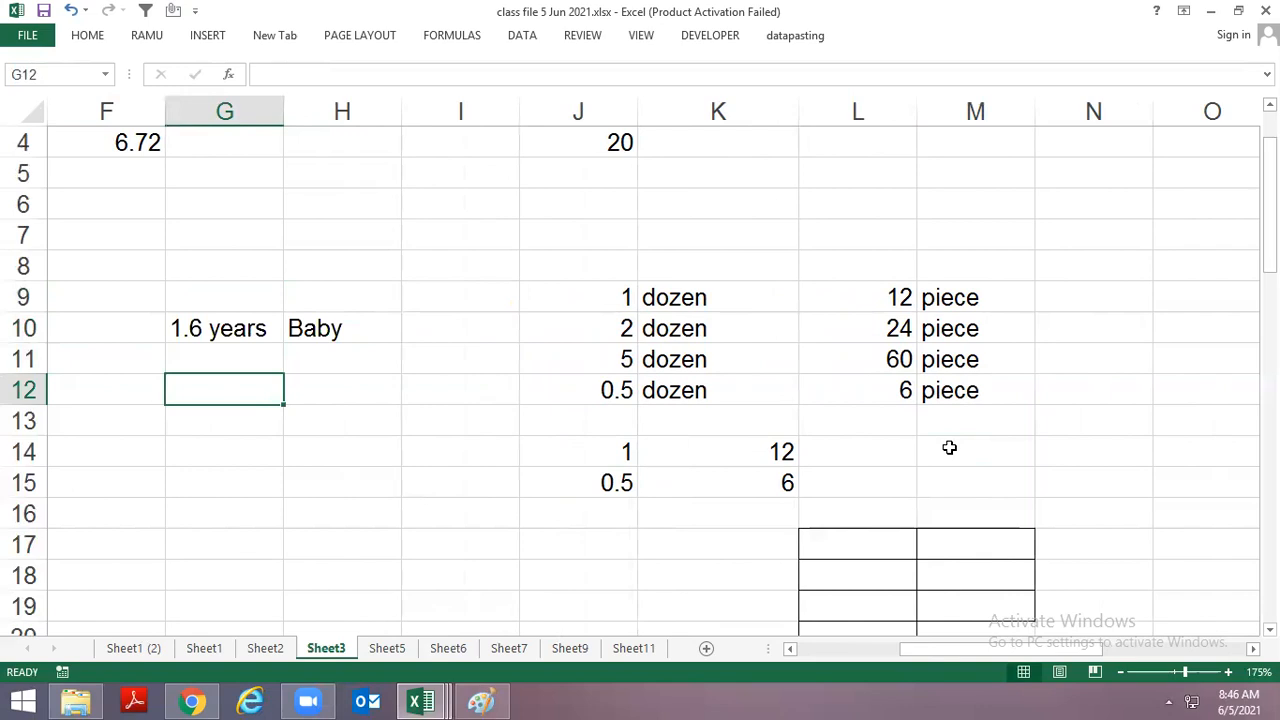
pyautogui.write('as e')
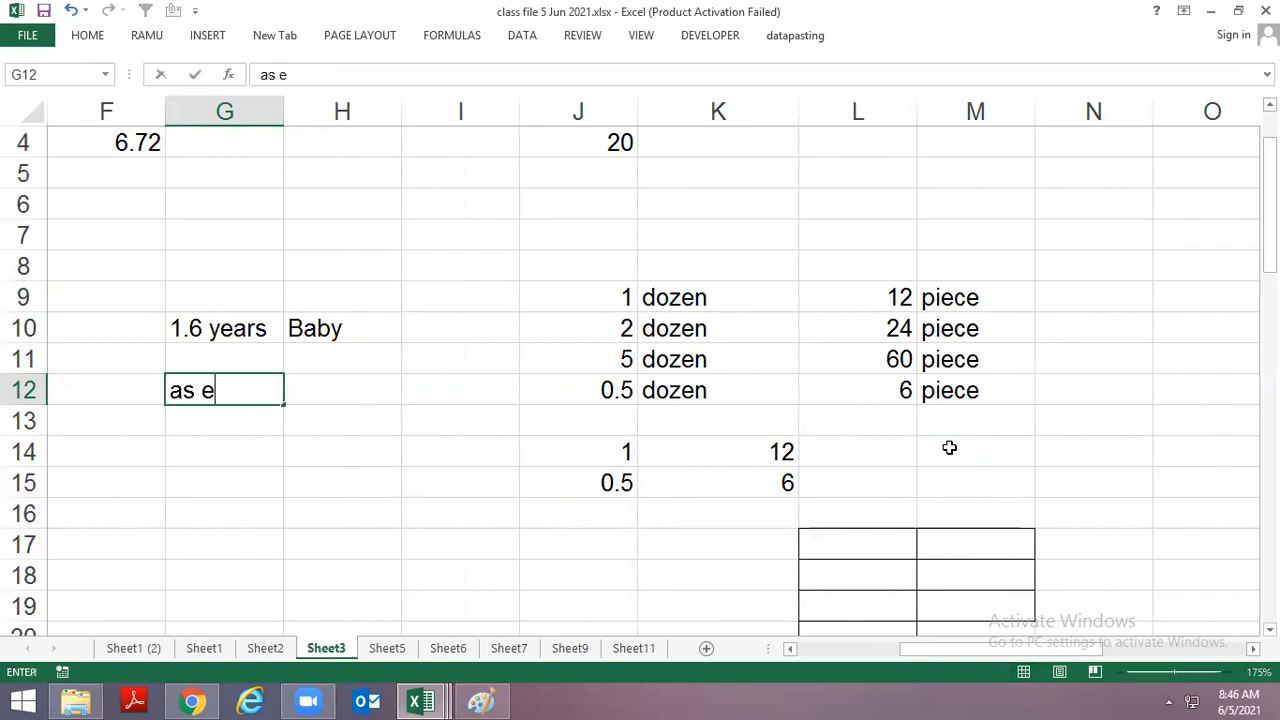
pyautogui.press('BackSpace')
pyautogui.write('per asam')
pyautogui.press('Return')
# Enter 1 and year in G13:H13, and 6 and month in G14:H14.
pyautogui.press('Down')
pyautogui.write('1')
pyautogui.press('Tab')
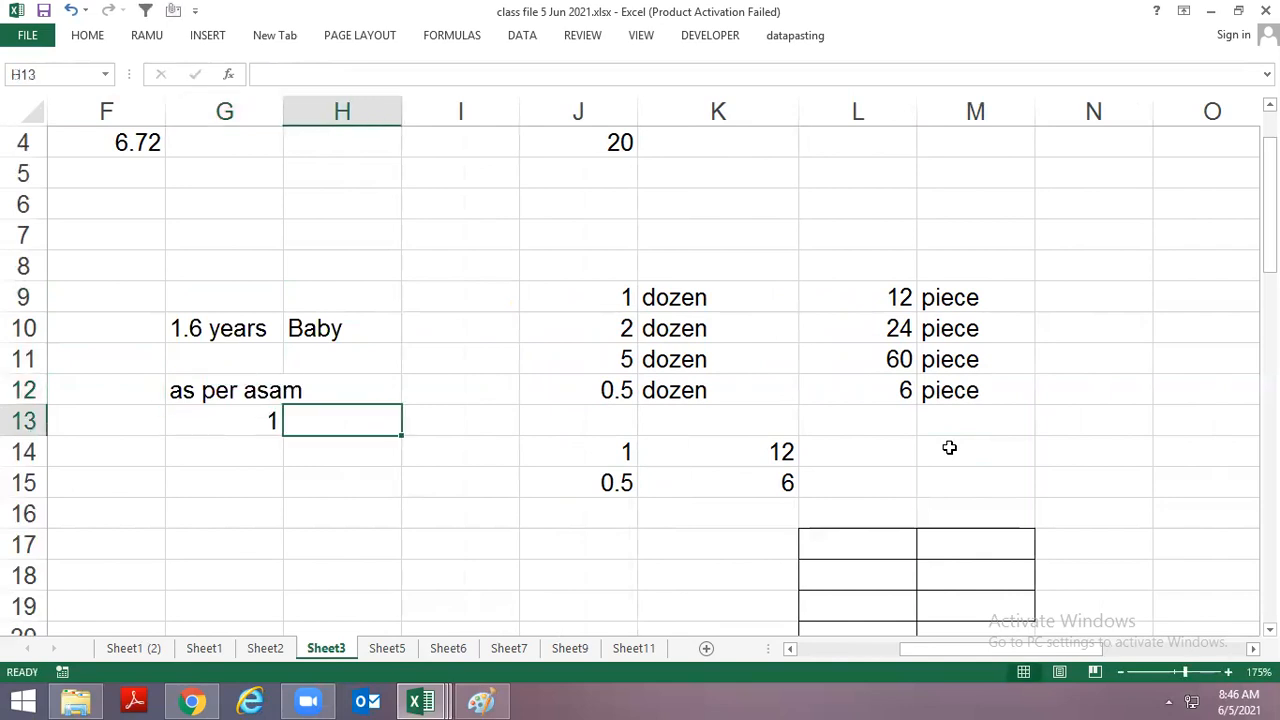
pyautogui.write('year')
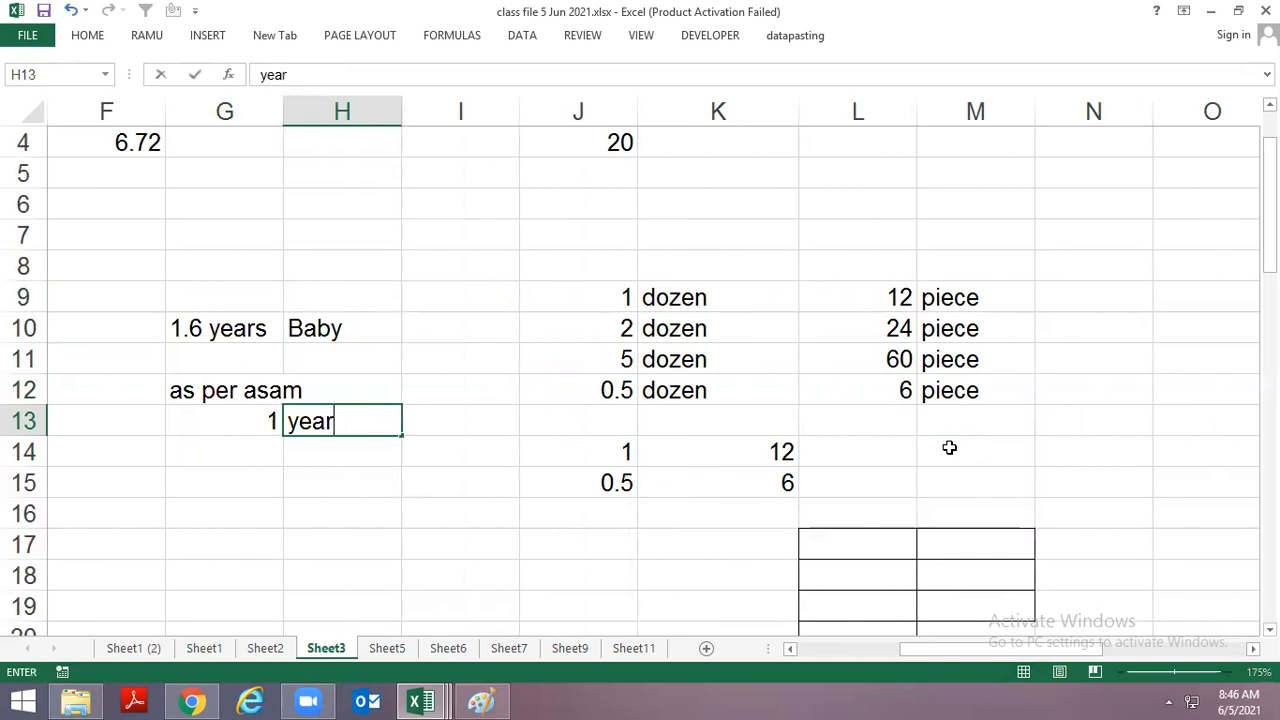
pyautogui.press('Return')
pyautogui.write('6')
pyautogui.press('Tab')
pyautogui.write('m')
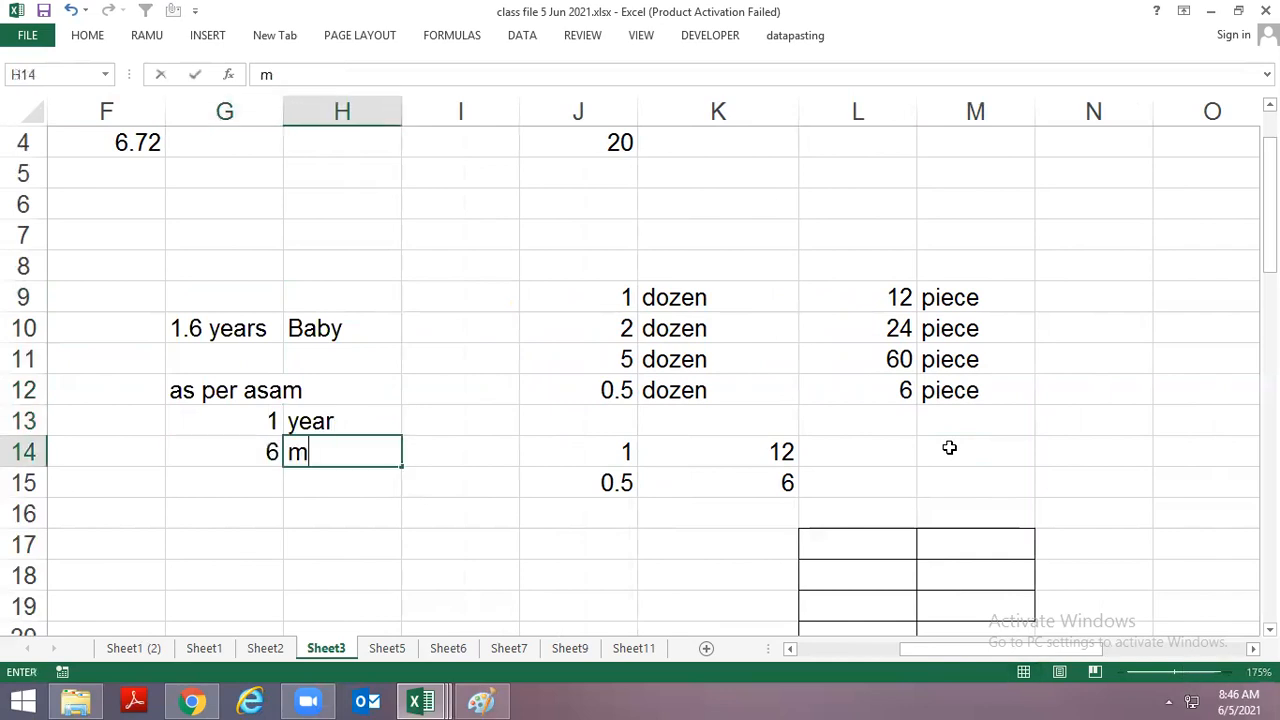
pyautogui.write('onth')
pyautogui.press('Return')
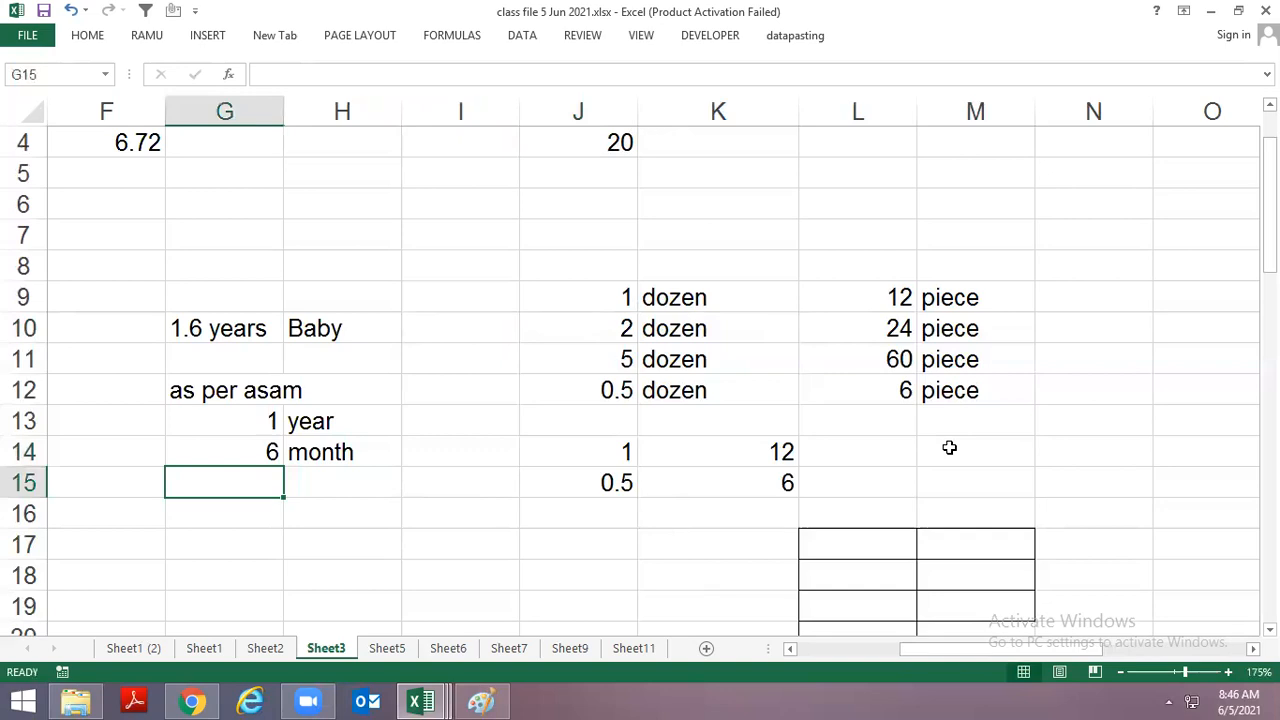
# Enter 1.6 in G17 and years in H17 to start the age breakdown.
pyautogui.press('Down')
pyautogui.press('Down')
pyautogui.press('Down')
pyautogui.press('Down')
pyautogui.press('Down')
pyautogui.press('Down')
pyautogui.press('Down')
pyautogui.press('Up')
pyautogui.press('Up')
pyautogui.press('Up')
pyautogui.press('Up')
pyautogui.press('Up')
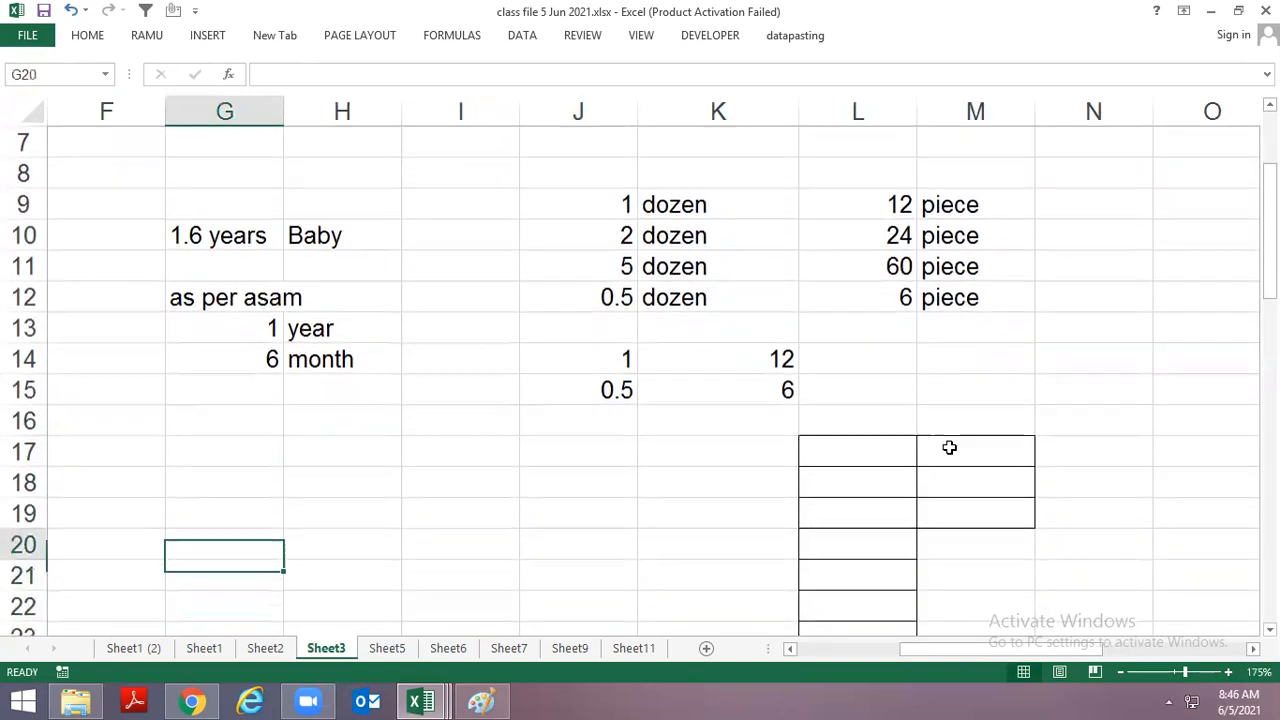
pyautogui.press('Up')
pyautogui.press('Down')
pyautogui.write('1.6')
pyautogui.hotkey('ctrl', 'Return')
pyautogui.press('Right')
pyautogui.write('years')
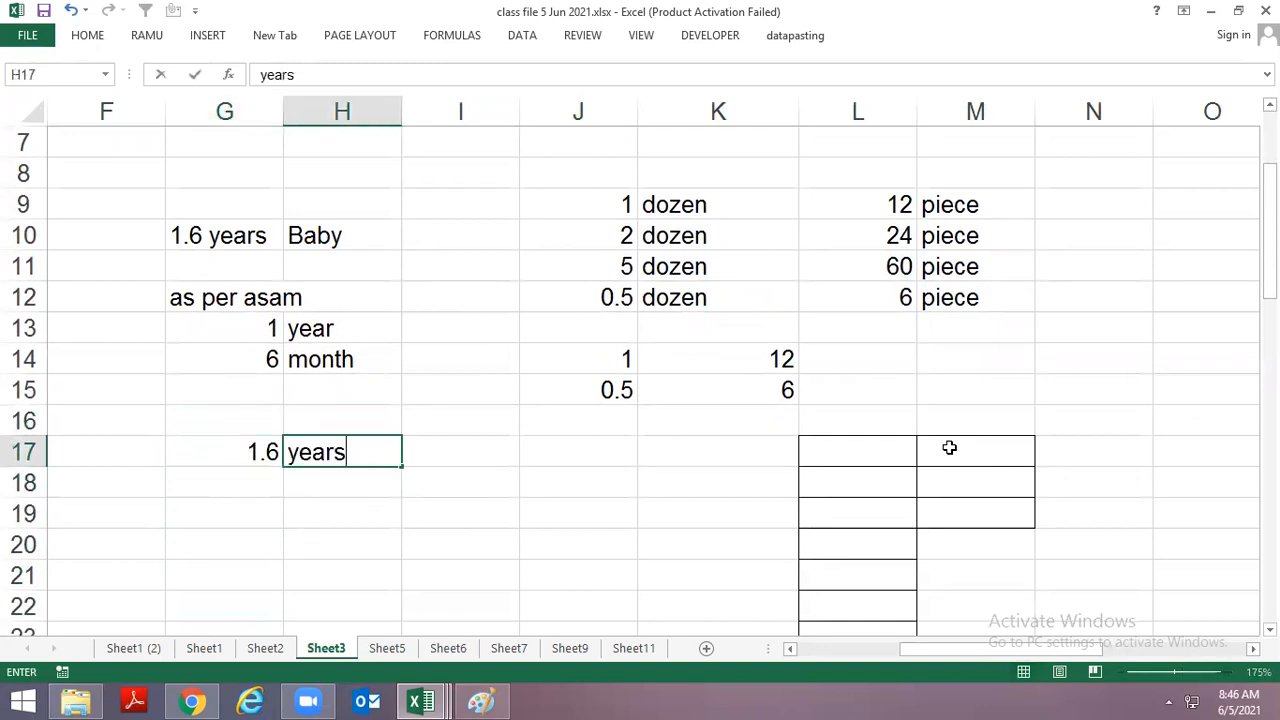
pyautogui.press('Left')
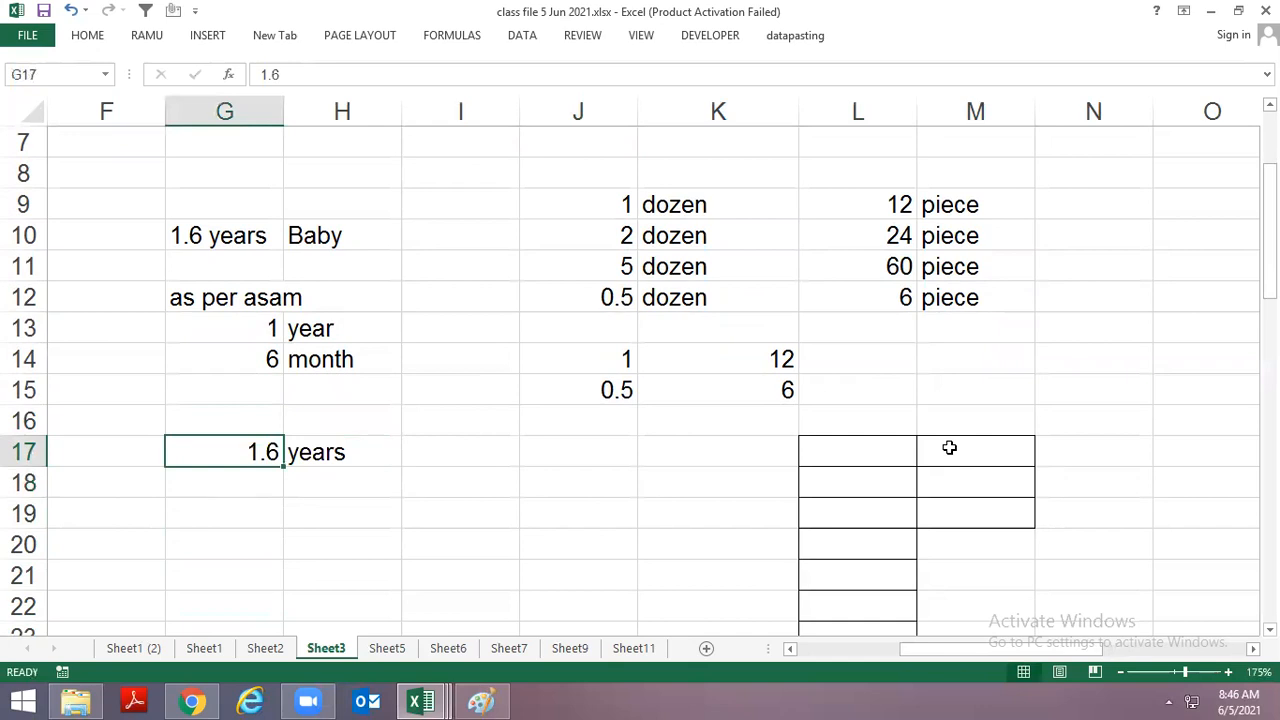
# Enter 1 in G18 and year in H18 as the whole-year part of the age.
pyautogui.press('Down')
pyautogui.write('1')
pyautogui.press('Right')
pyautogui.write('years')
pyautogui.press('Return')
pyautogui.press('Up')
pyautogui.press('Right')
pyautogui.press('F2')
pyautogui.press('BackSpace')
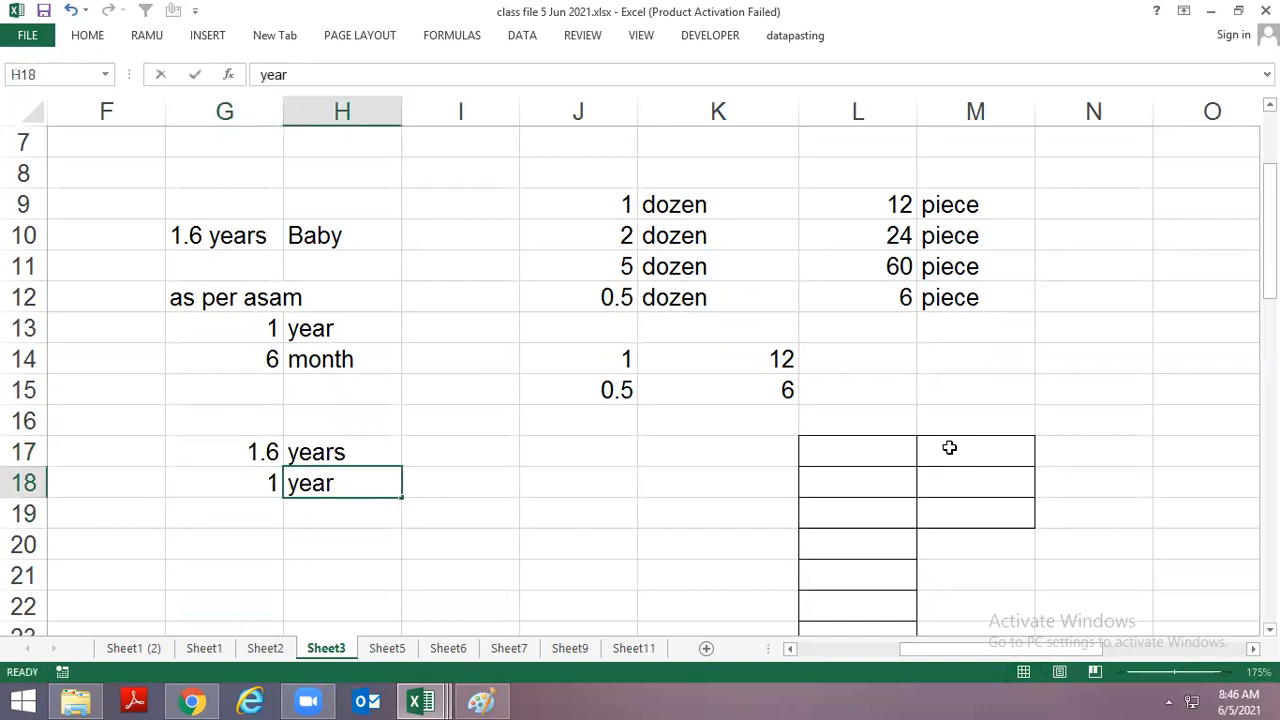
pyautogui.press('Return')
# Enter 0.6 in G19 and year in H19 as the fractional part of the age.
pyautogui.press('Left')
pyautogui.write('.6')
pyautogui.press('Right')
pyautogui.write('year')
pyautogui.press('Left')
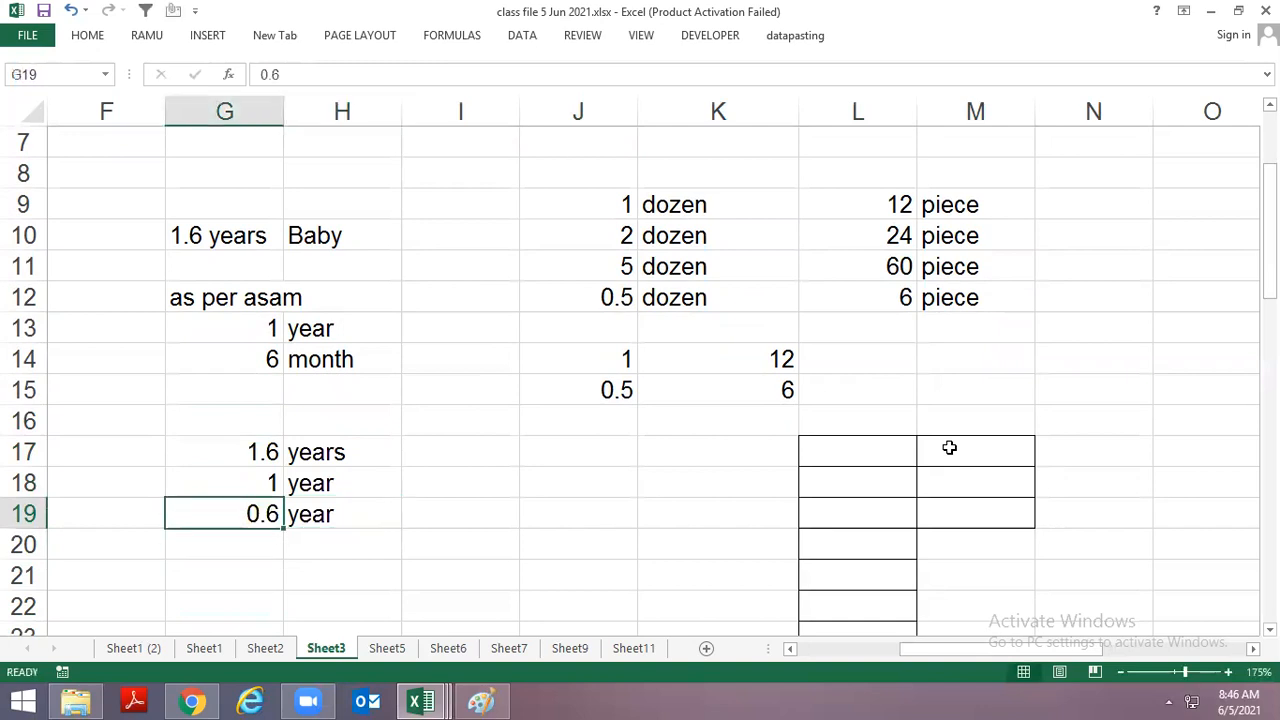
# Highlight the 1 year row in G18:H18 with the yellow fill color.
pyautogui.press('Up')
pyautogui.press('Up')
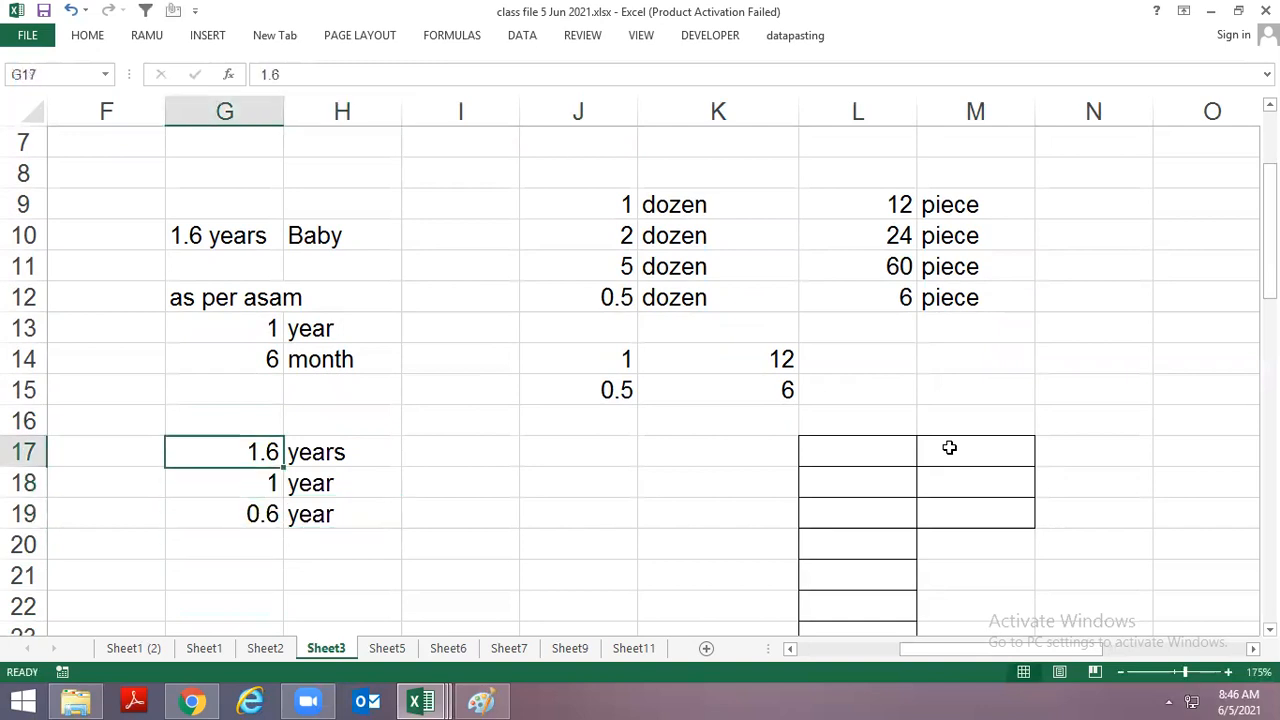
pyautogui.press('Down')
pyautogui.hotkey('shift', 'Down')
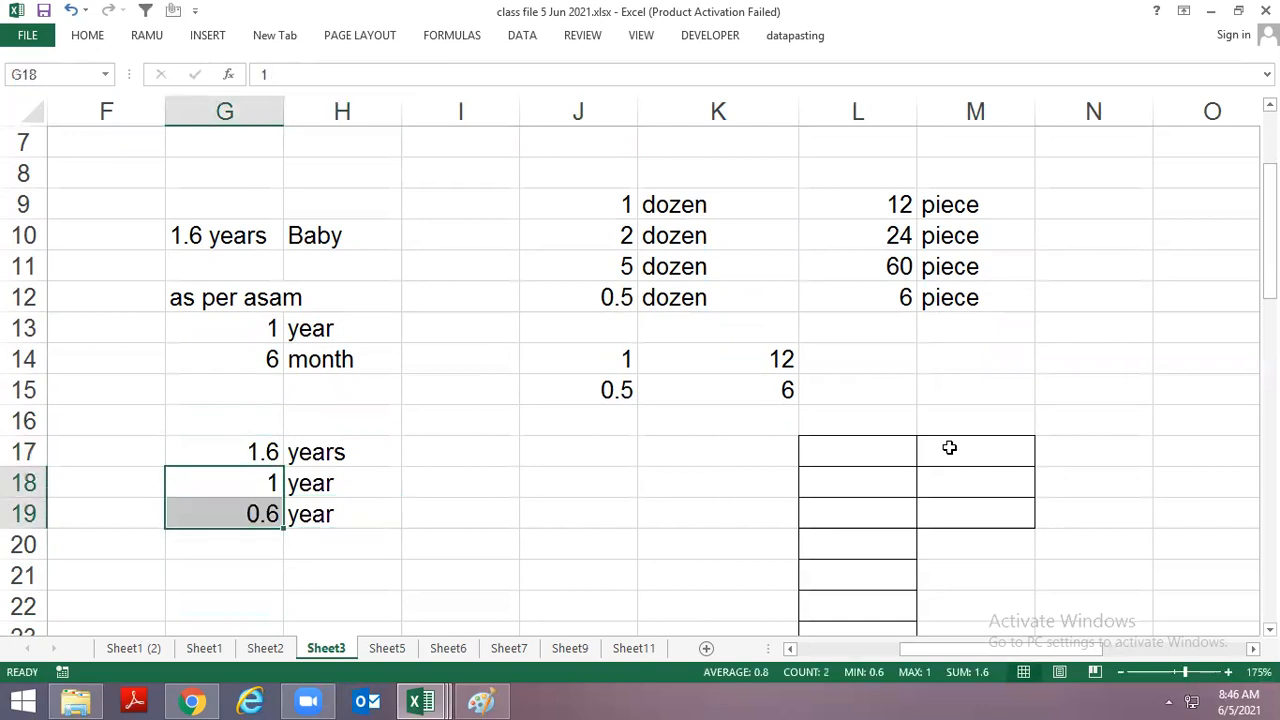
pyautogui.hotkey('shift', 'Up')
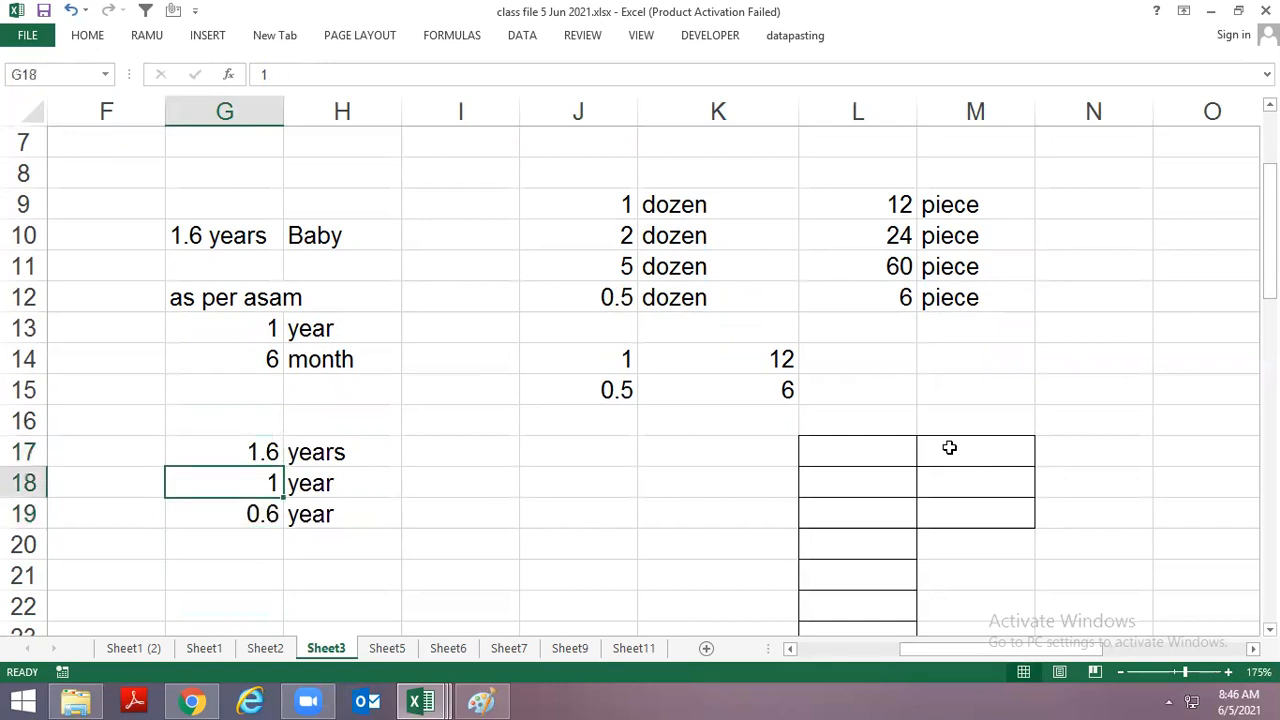
pyautogui.hotkey('shift', 'Right')
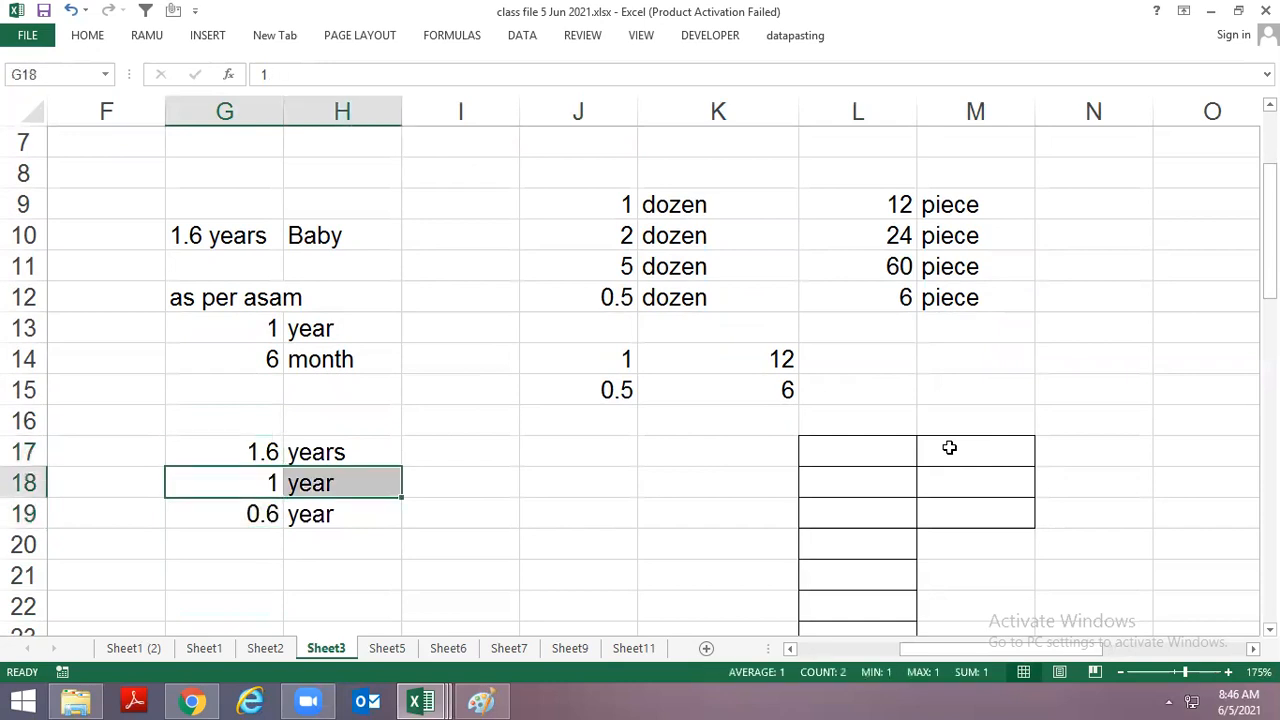
pyautogui.click(104, 40)
pyautogui.click(281, 98)
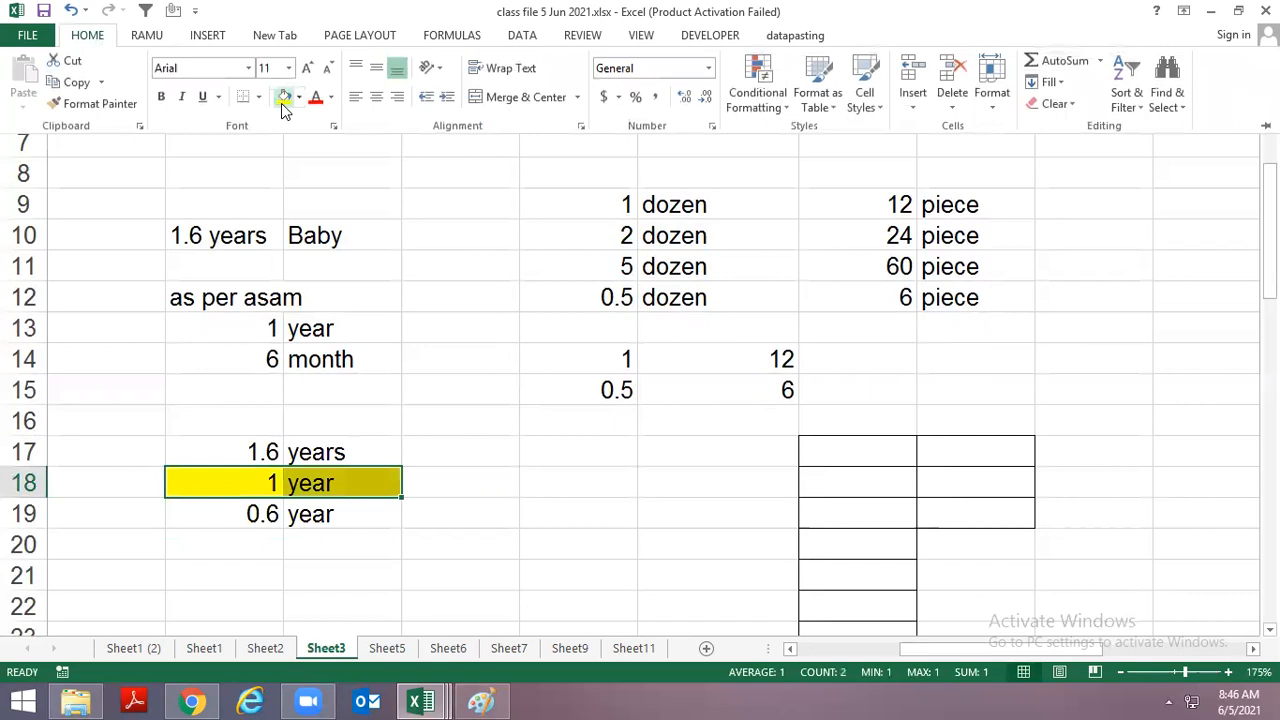
# Enter 1 in J19 and year in K19 to begin a year-to-month conversion table.
pyautogui.click(392, 511)
pyautogui.click(270, 526)
pyautogui.click(294, 514)
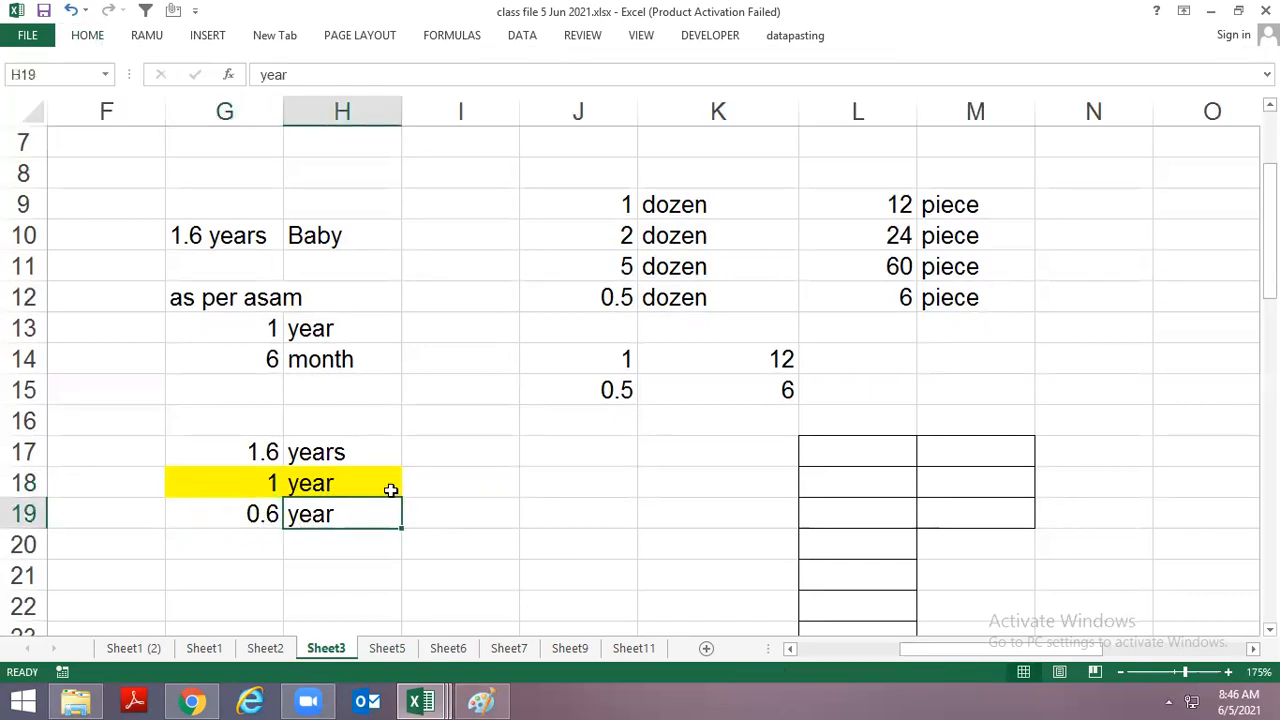
pyautogui.press('Down')
pyautogui.press('Down')
pyautogui.press('Up')
pyautogui.press('Up')
pyautogui.press('Right')
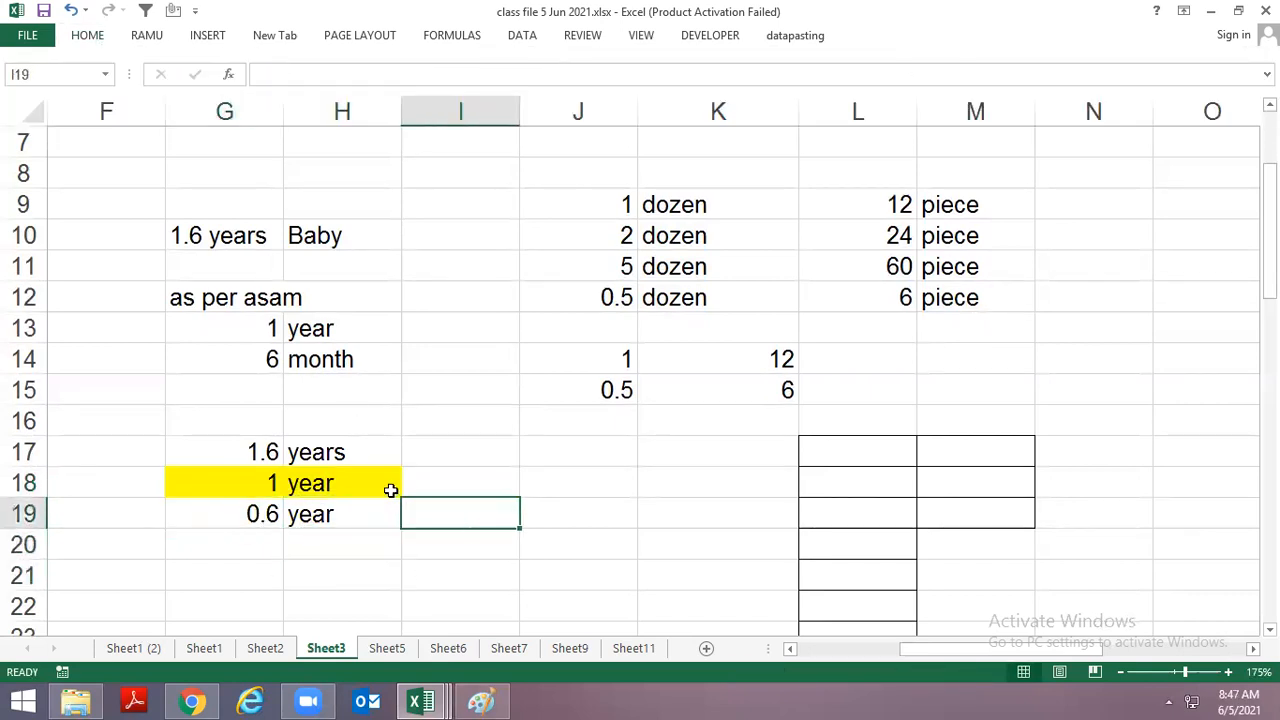
pyautogui.press('Right')
pyautogui.write('1')
pyautogui.press('Right')
pyautogui.write('year')
pyautogui.hotkey('ctrl', 'Return')
# Enter 12 in L19 and month in M19 as the equivalent of one year.
pyautogui.press('Right')
pyautogui.write('12')
pyautogui.press('Right')
pyautogui.write('month')
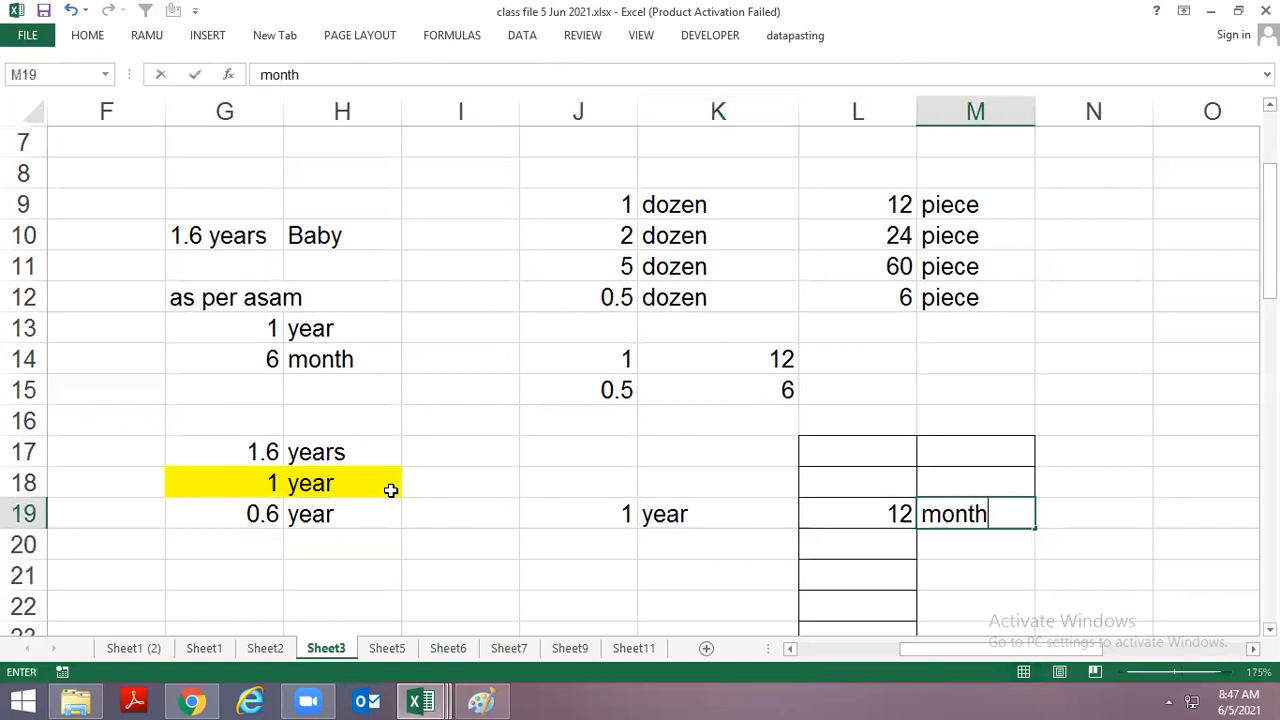
pyautogui.press('Return')
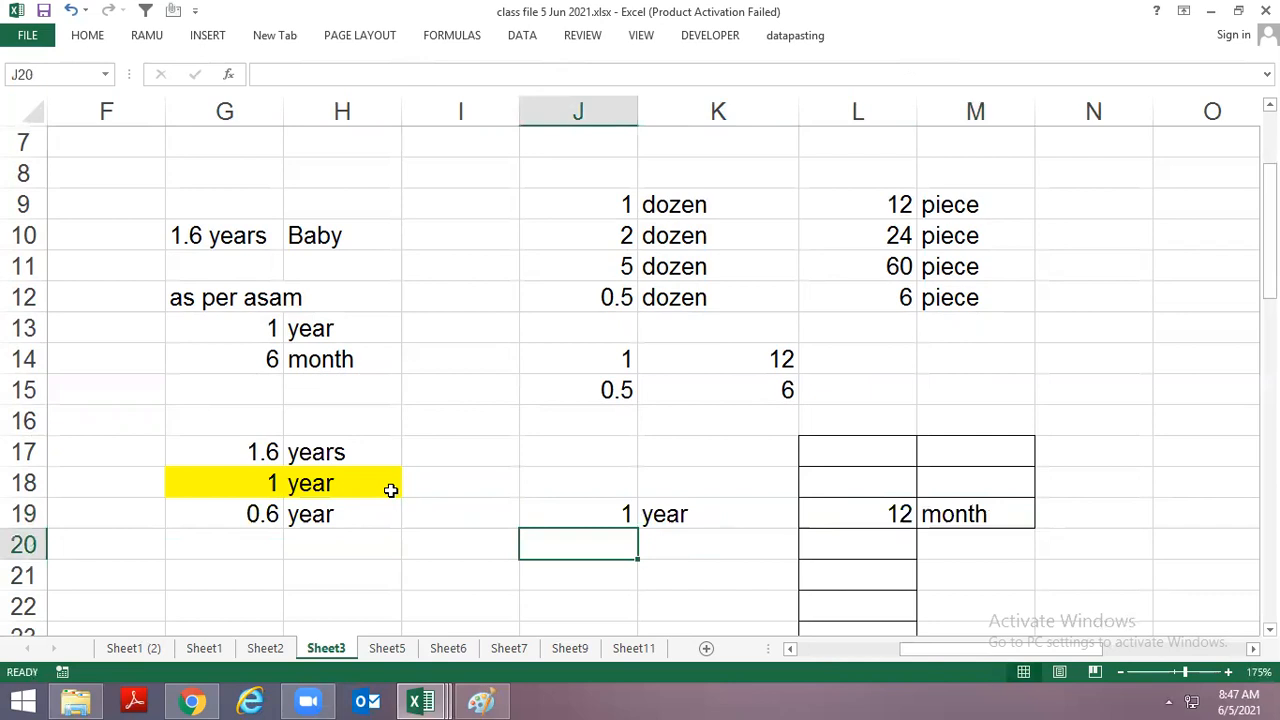
# Enter 5 in J20 and year in K20 as the second conversion row.
pyautogui.write('2')
pyautogui.press('BackSpace')
pyautogui.write('5')
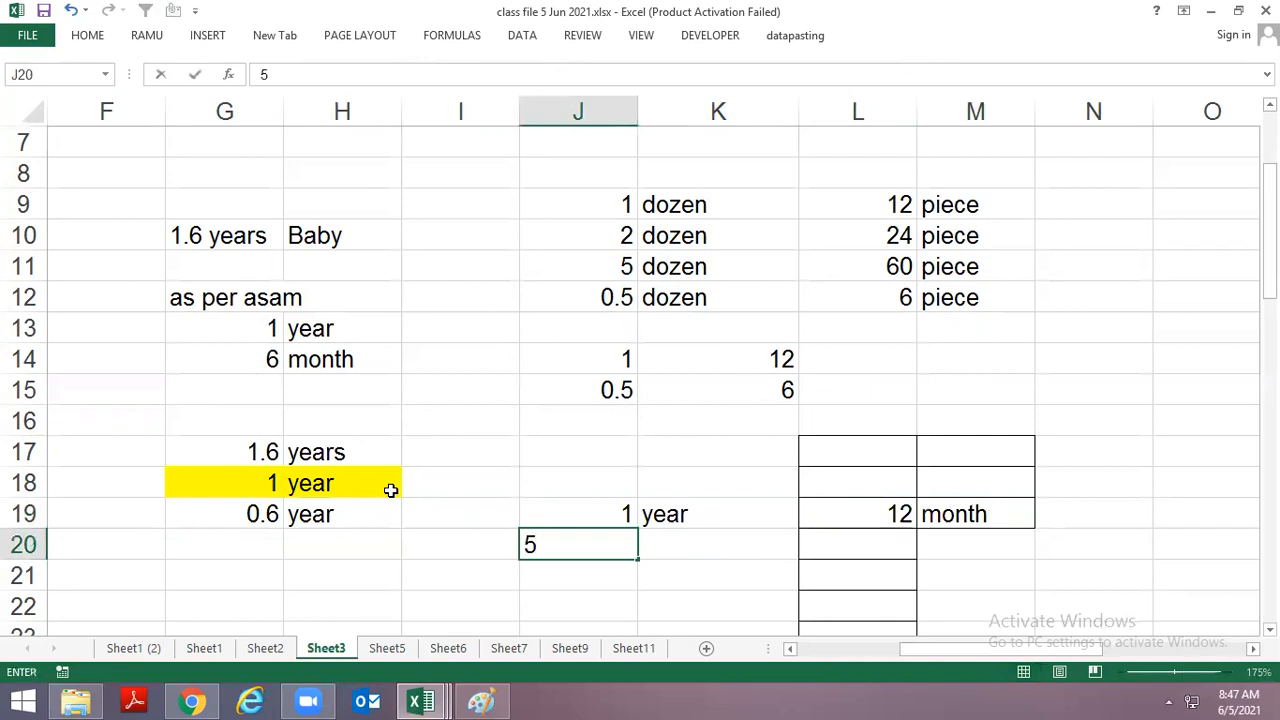
pyautogui.press('Right')
pyautogui.write('year')
pyautogui.press('Right')
# Calculate the months for 5 years in L20 with =L19*J20 and fill the month label down into M20.
pyautogui.write('=')
pyautogui.press('Up')
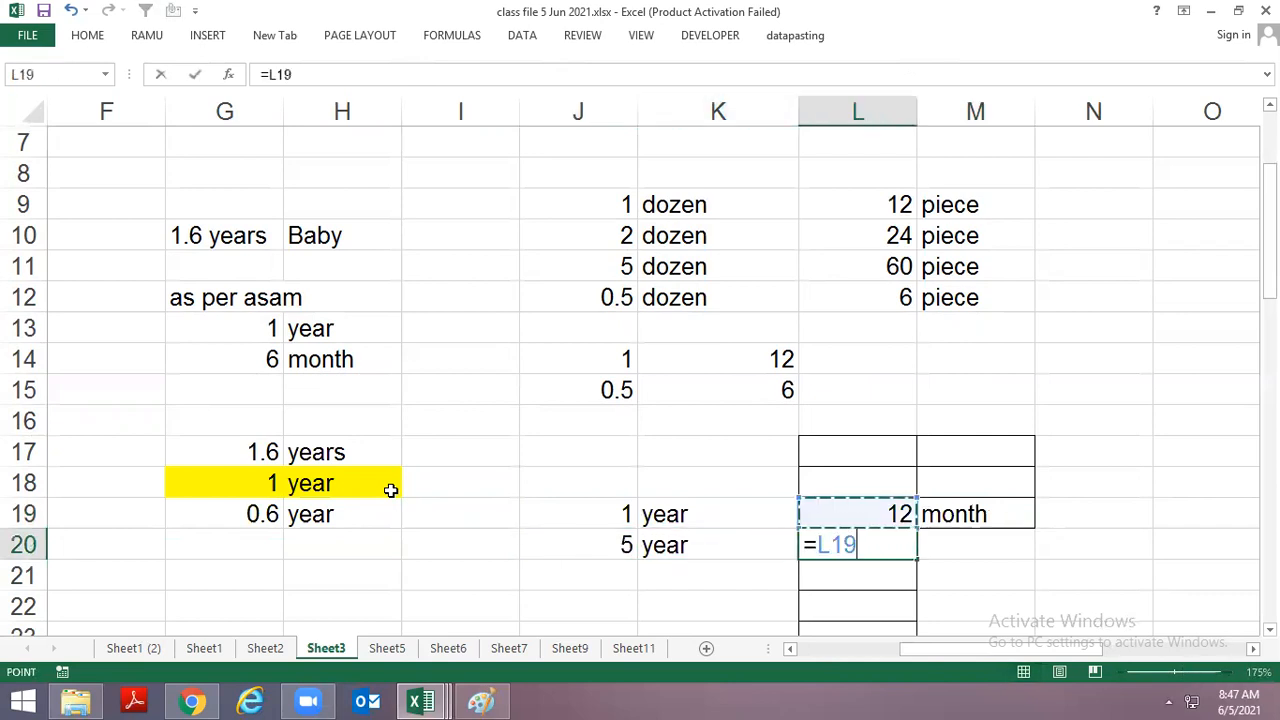
pyautogui.write('*')
pyautogui.press('Left')
pyautogui.press('Left')
pyautogui.press('Return')
pyautogui.press('Up')
pyautogui.press('Right')
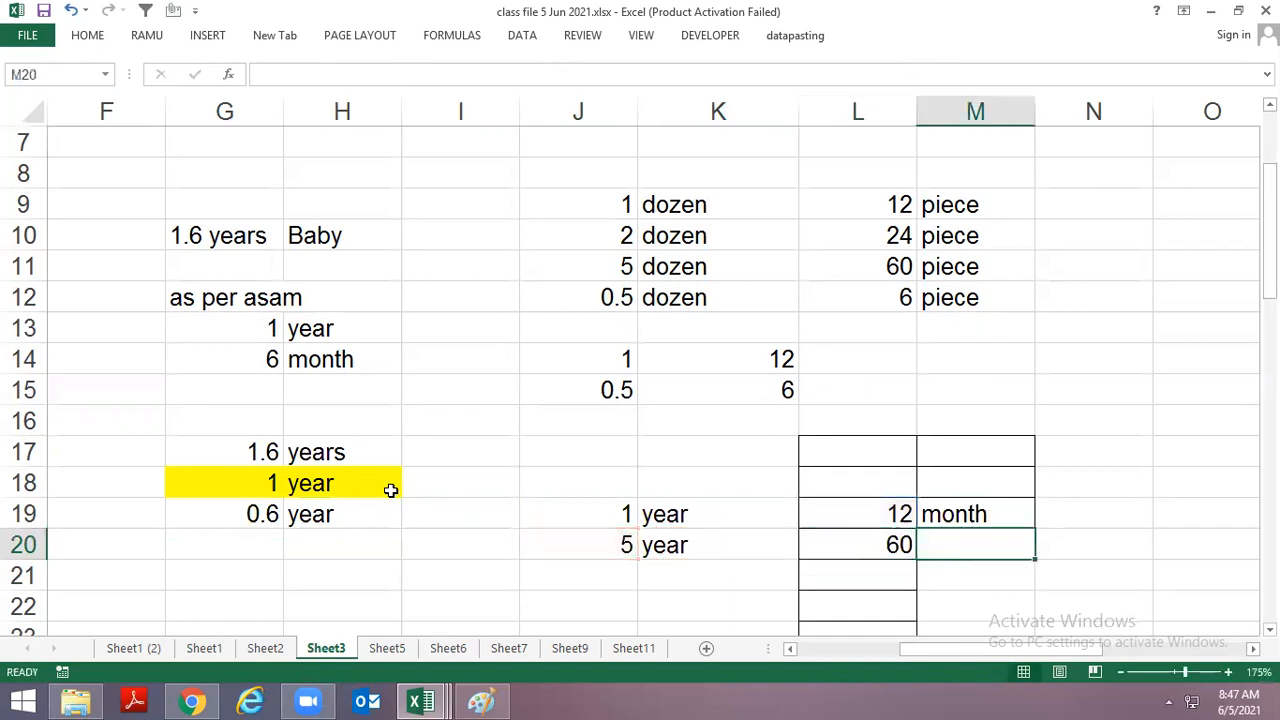
pyautogui.hotkey('ctrl', 'd')
# Enter 0.5 in J21 and fill the year label down into K21.
pyautogui.press('Left')
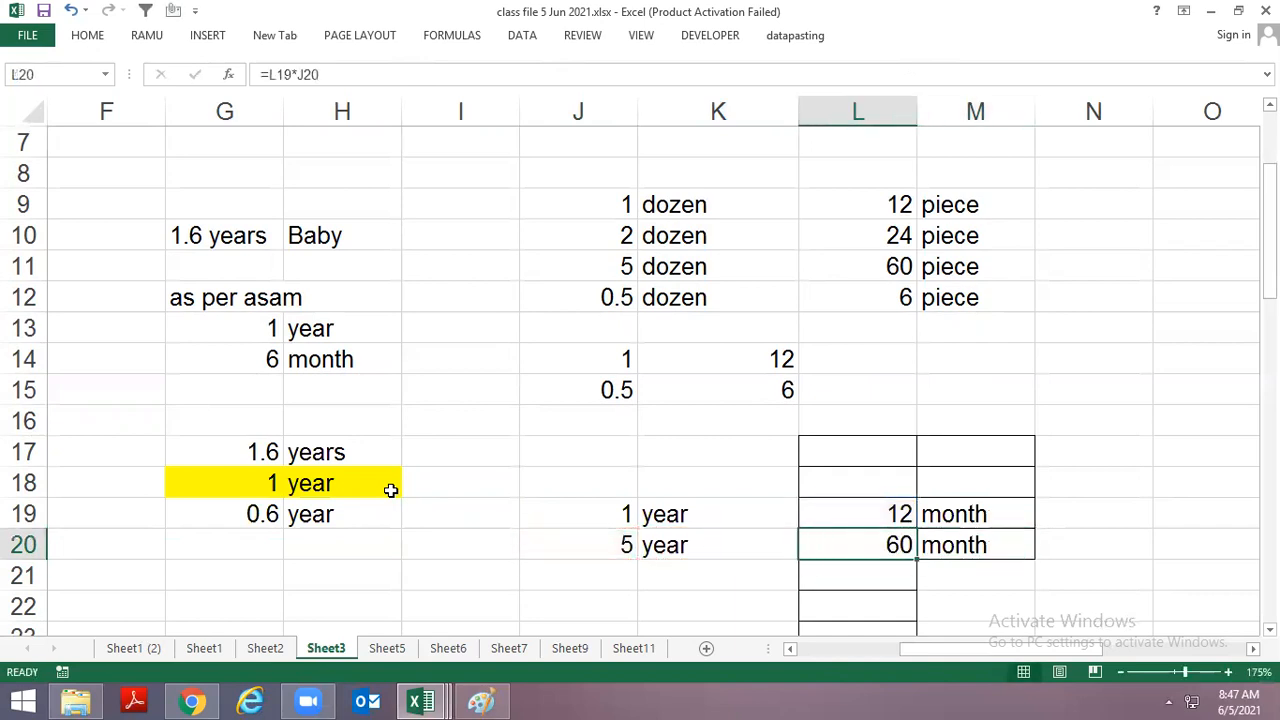
pyautogui.press('Left')
pyautogui.press('Down')
pyautogui.press('Left')
pyautogui.write('0.5')
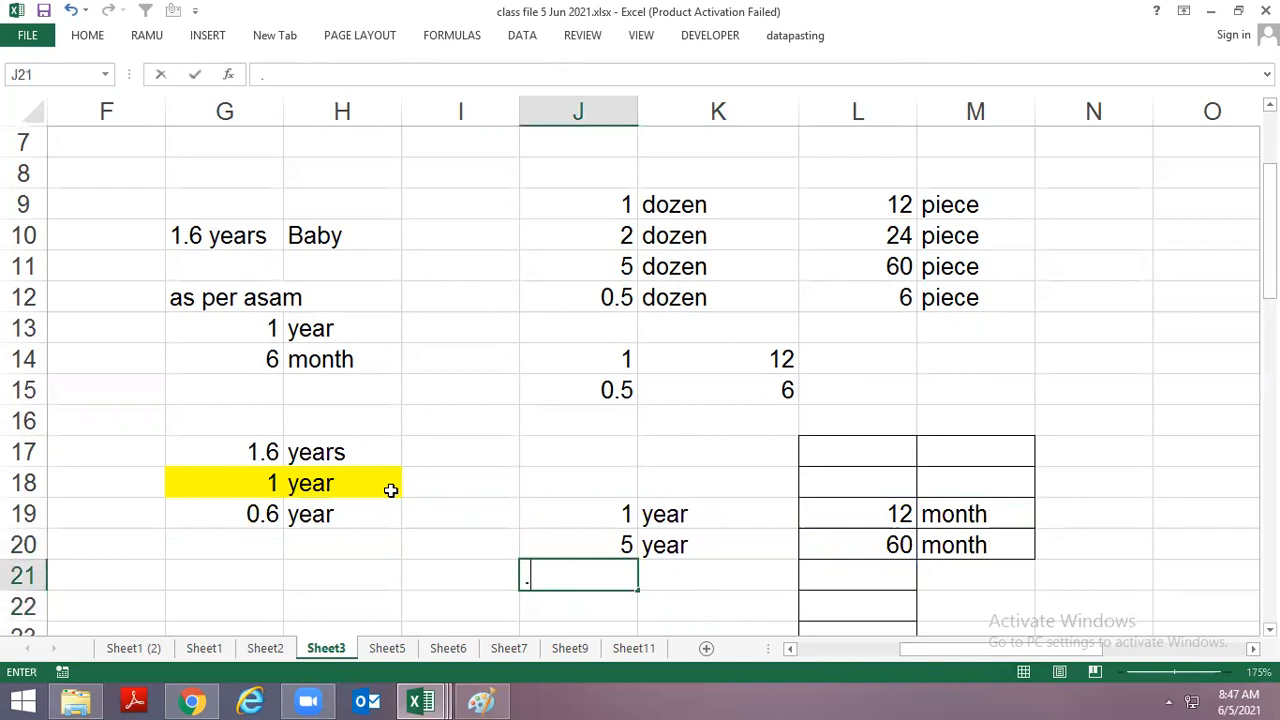
pyautogui.press('Return')
pyautogui.press('Up')
pyautogui.press('Right')
pyautogui.hotkey('ctrl', 'd')
# Calculate the months for 0.5 year in L21 with =L19*J21 and fill the month label down into M21.
pyautogui.press('Right')
pyautogui.write('=')
pyautogui.press('Up')
pyautogui.press('Up')
pyautogui.write('*')
pyautogui.press('Left')
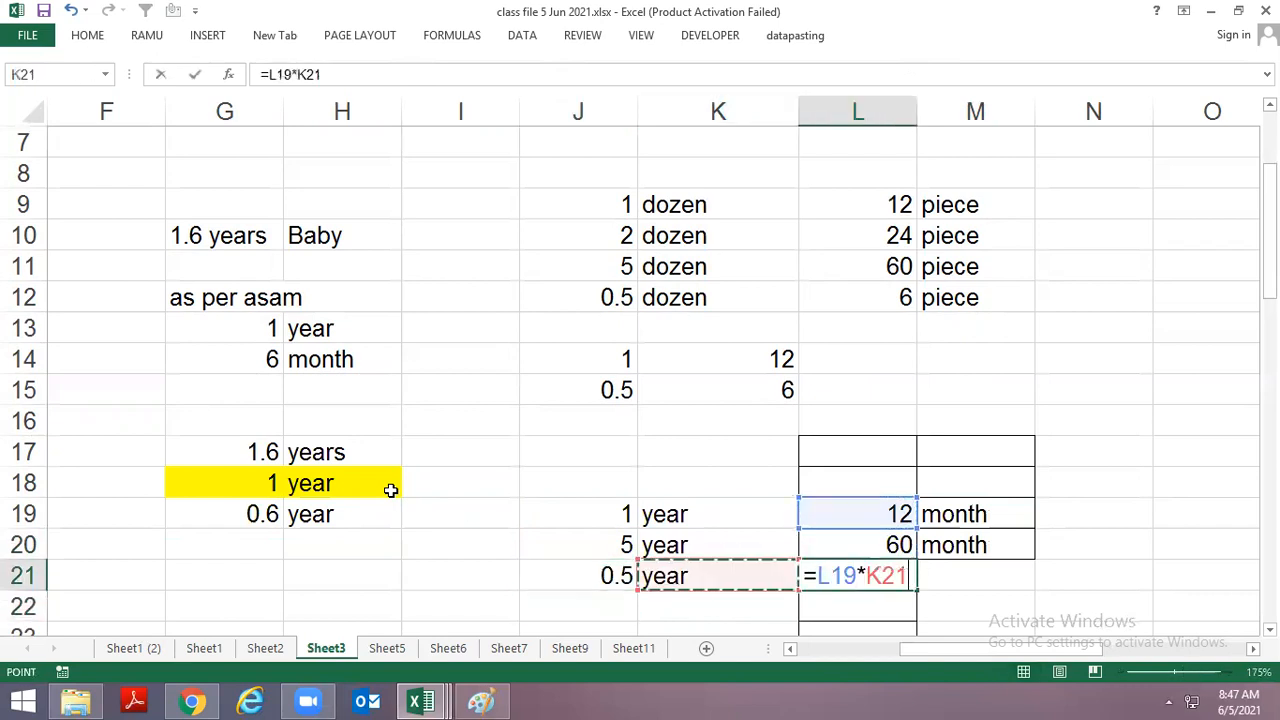
pyautogui.press('Left')
pyautogui.press('Tab')
pyautogui.hotkey('ctrl', 'd')
# Enter 0.6 in J22 and fill the year label down into K22.
pyautogui.press('Down')
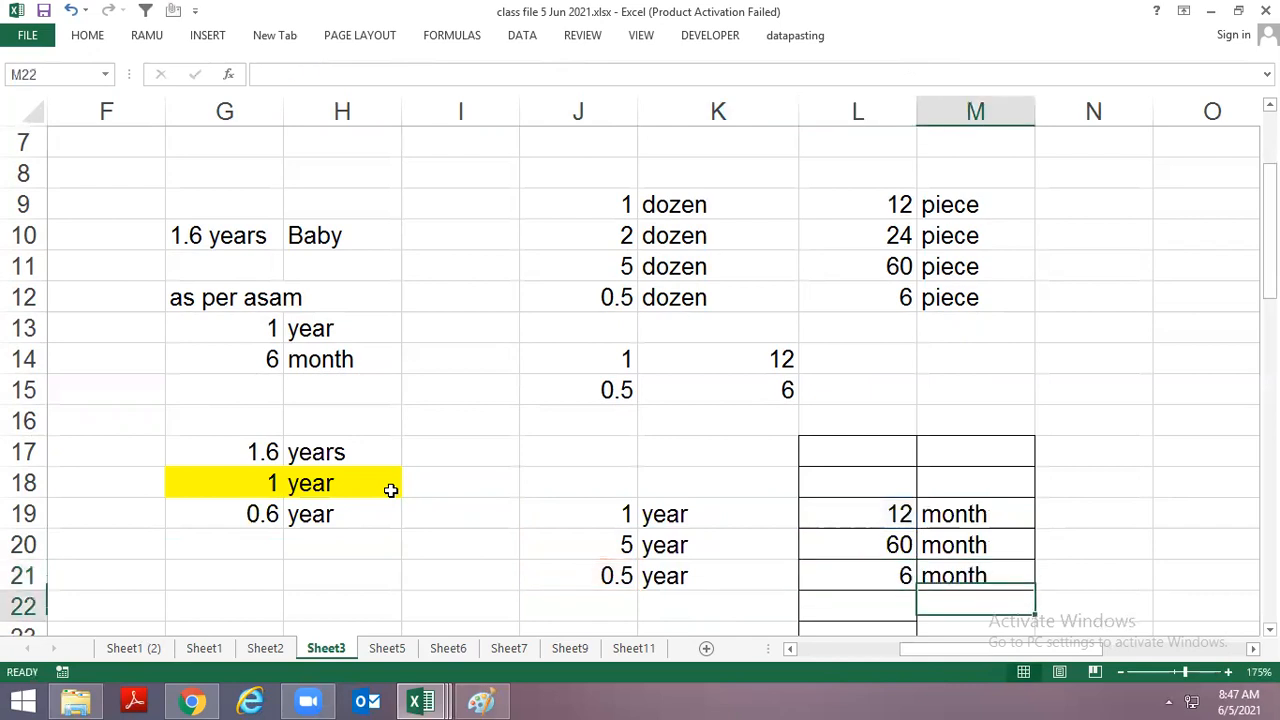
pyautogui.press('Down')
pyautogui.press('Down')
pyautogui.press('Down')
pyautogui.press('Up')
pyautogui.press('Up')
pyautogui.press('Up')
pyautogui.press('Up')
pyautogui.press('Left')
pyautogui.press('Left')
pyautogui.press('Left')
pyautogui.press('Down')
pyautogui.write('.6')
pyautogui.press('Tab')
pyautogui.hotkey('ctrl', 'd')
# Calculate the months for 0.6 year in L22 with =L19*J22 and fill the month label down into M22.
pyautogui.press('Tab')
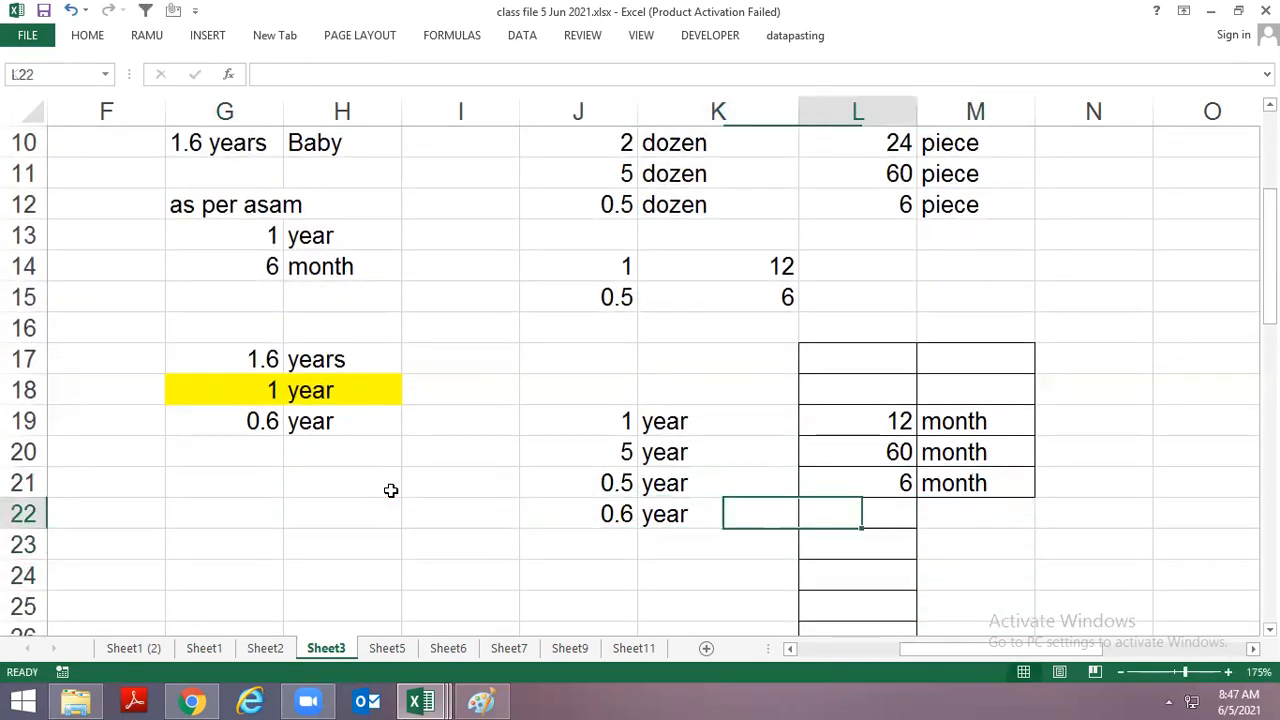
pyautogui.write('=')
pyautogui.press('Up')
pyautogui.press('Up')
pyautogui.press('Up')
pyautogui.write('*')
pyautogui.press('Up')
pyautogui.press('Left')
pyautogui.press('Left')
pyautogui.press('Down')
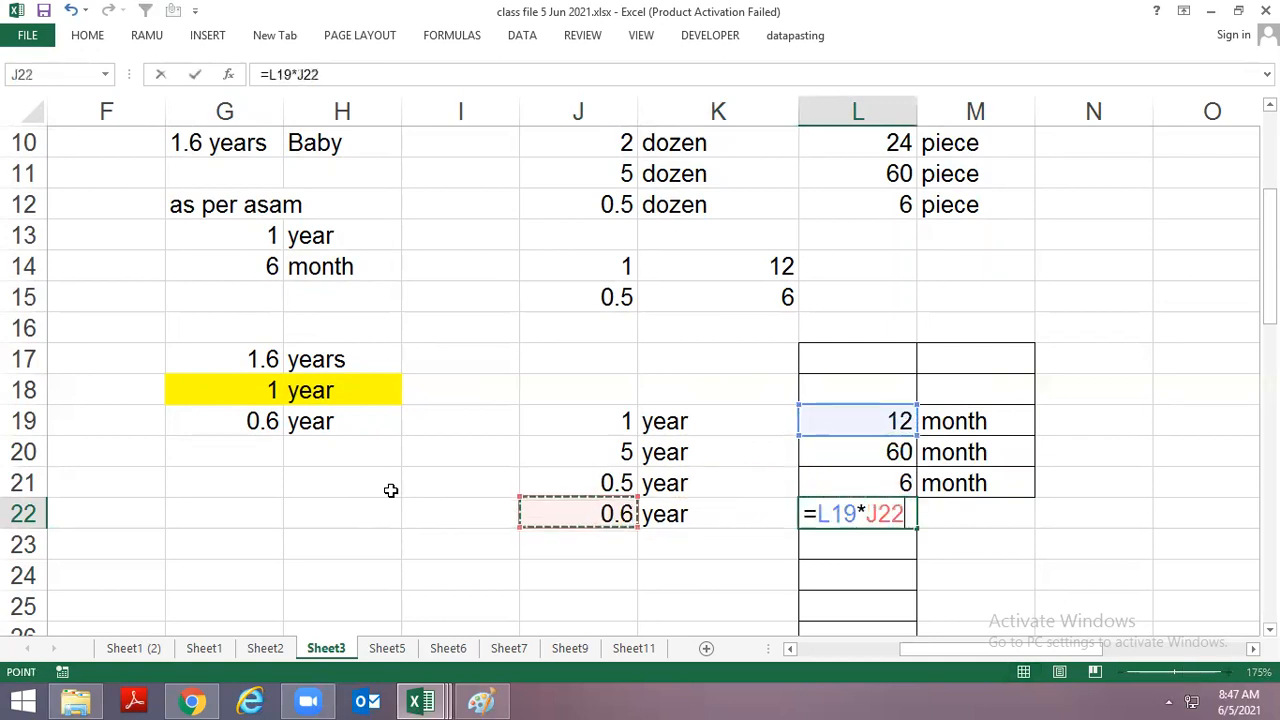
pyautogui.hotkey('ctrl', 'Return')
pyautogui.press('Tab')
pyautogui.hotkey('ctrl', 'd')
# Enter 7.2 in G21 and month in H21 as the fractional year expressed in months.
pyautogui.press('Left')
pyautogui.press('Left')
pyautogui.press('Left')
pyautogui.press('Left')
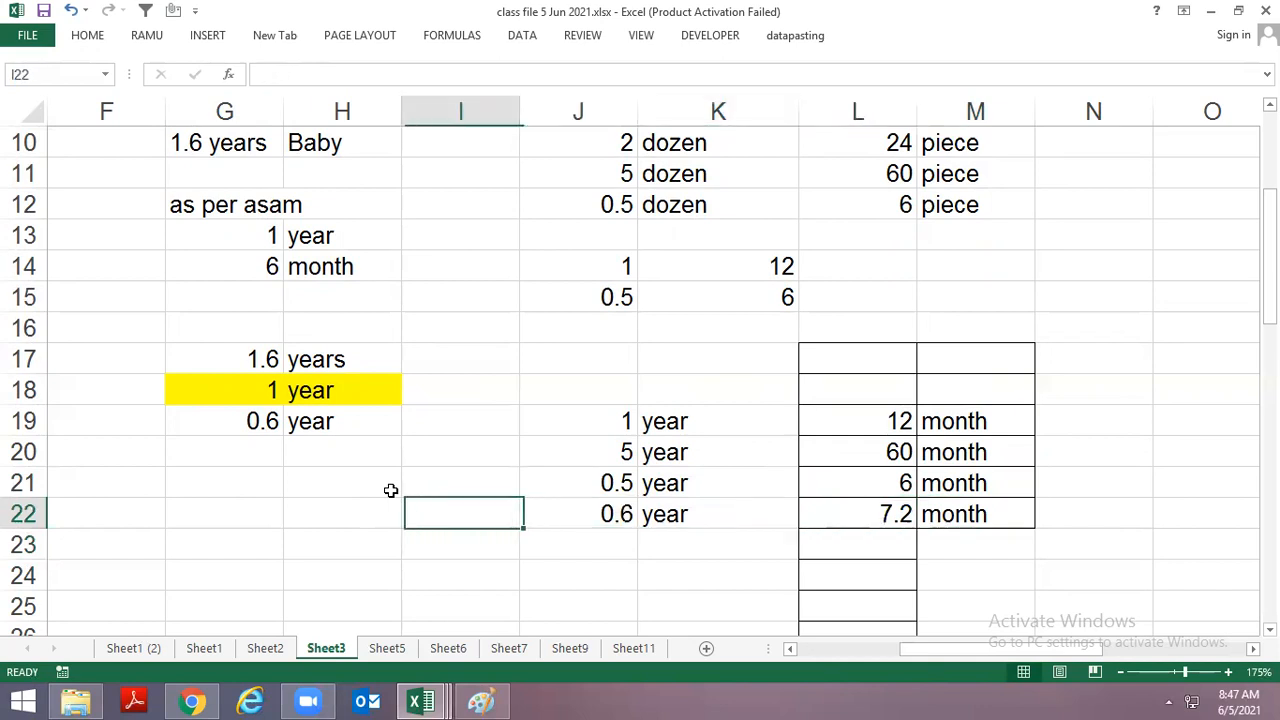
pyautogui.press('Left')
pyautogui.press('Left')
pyautogui.press('Up')
pyautogui.write('2')
pyautogui.click(390, 490)
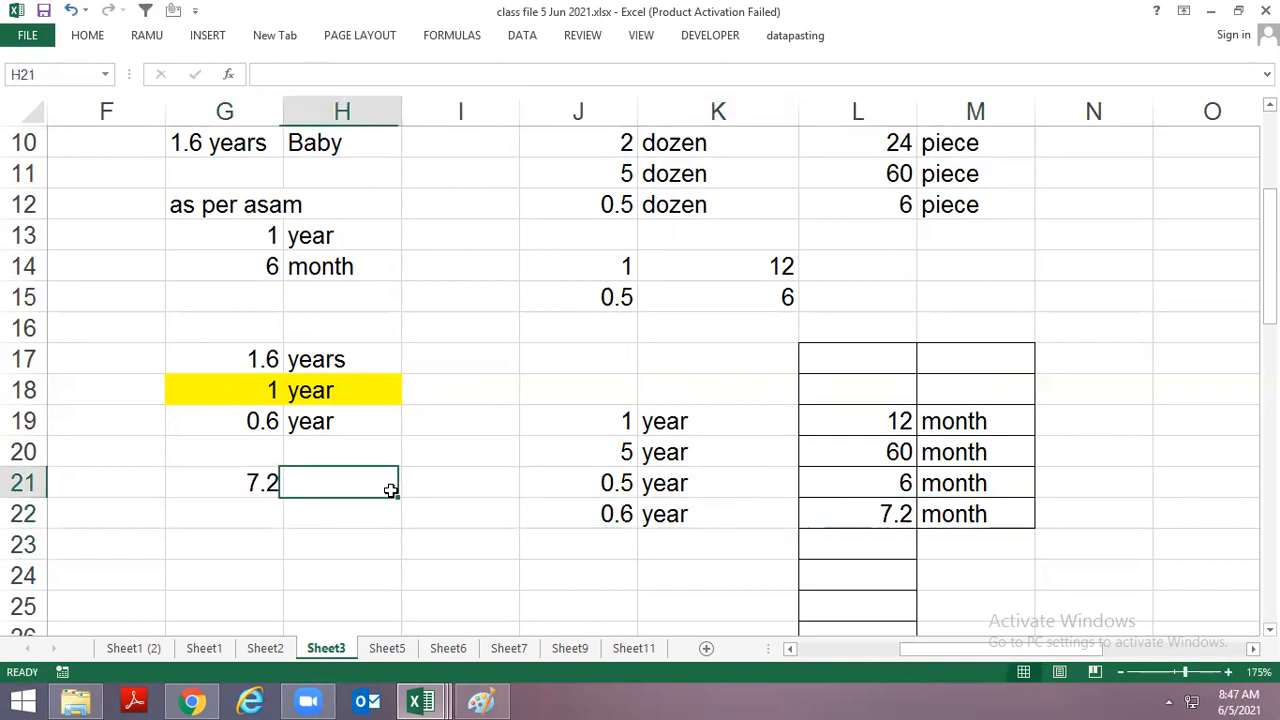
pyautogui.write('month')
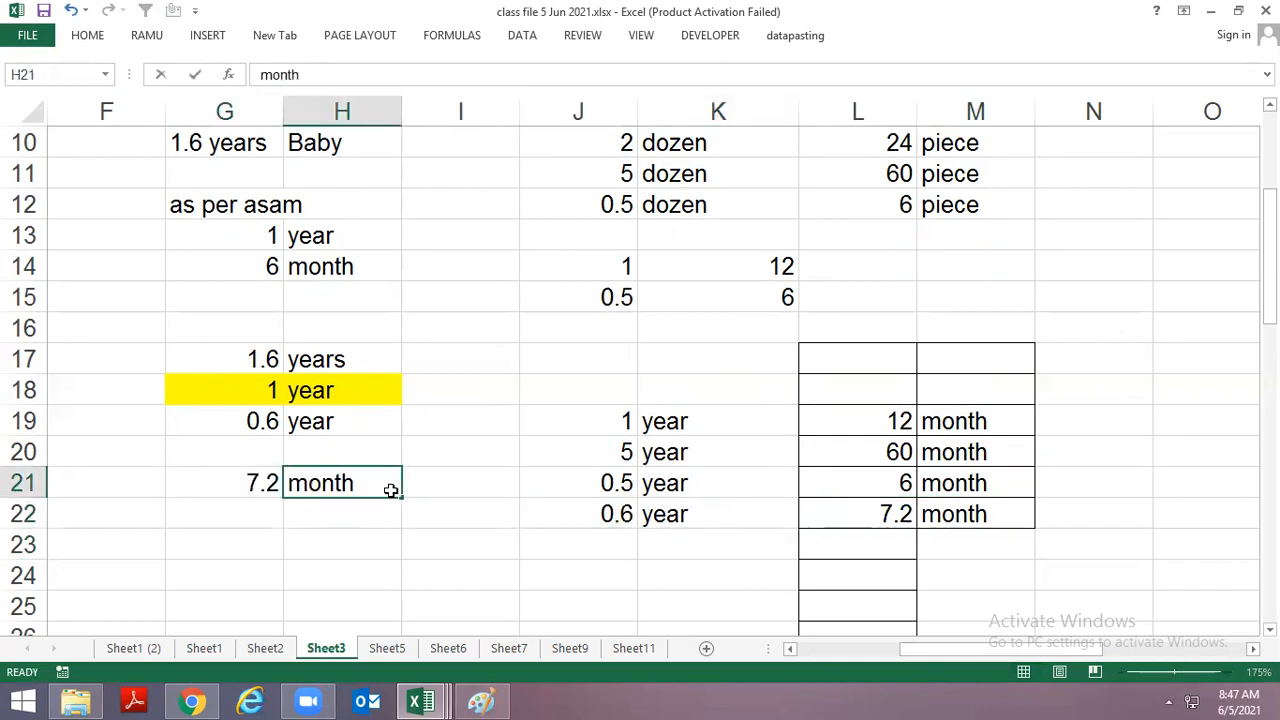
pyautogui.press('Return')
# Enter 7 in G22 and month in H22 as the whole-month part.
pyautogui.press('Up')
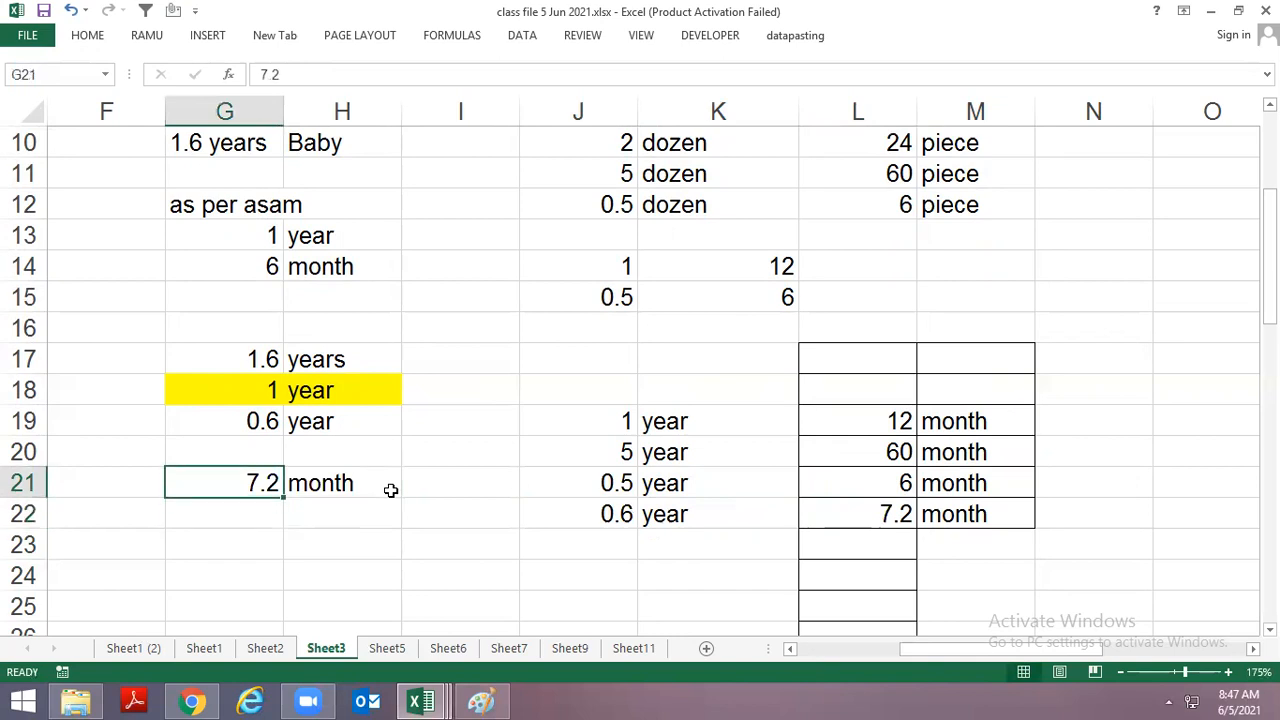
pyautogui.press('Down')
pyautogui.write('7')
pyautogui.hotkey('ctrl', 'Return')
pyautogui.press('Tab')
pyautogui.write('month')
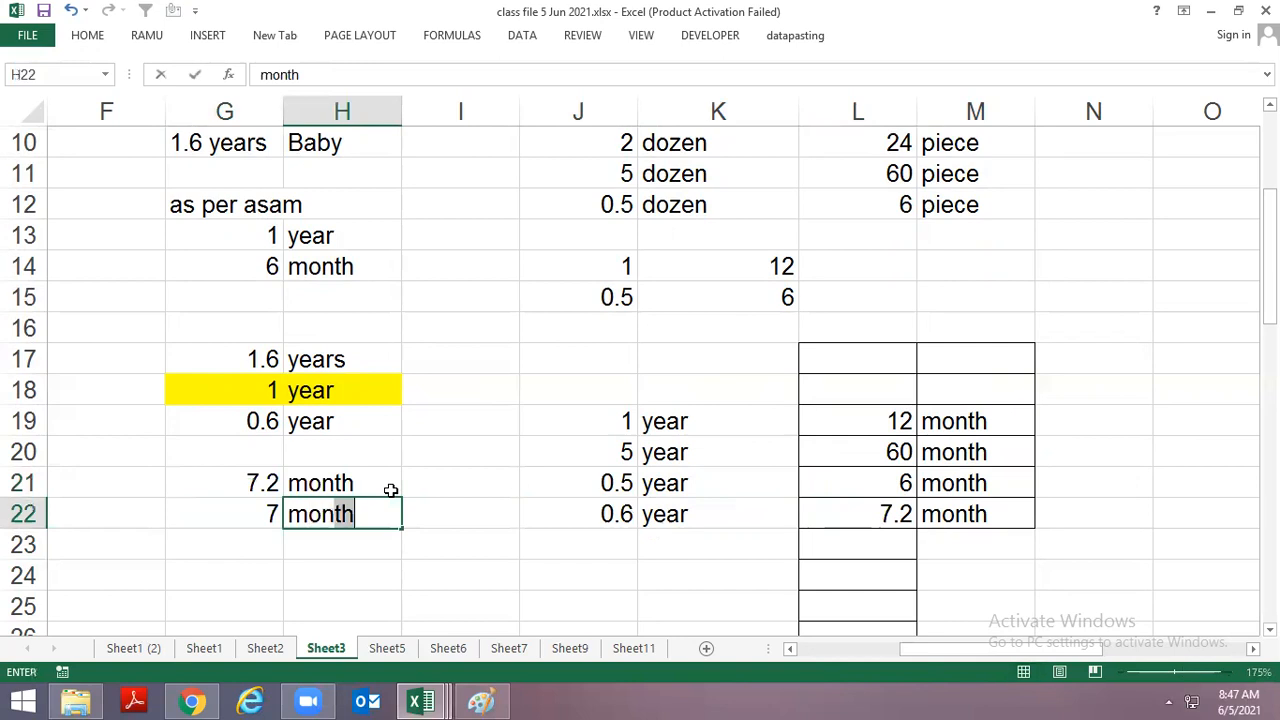
pyautogui.press('Return')
# Enter 0.2 in G23 and month in H23 as the fractional-month part.
pyautogui.write('.2')
pyautogui.press('Tab')
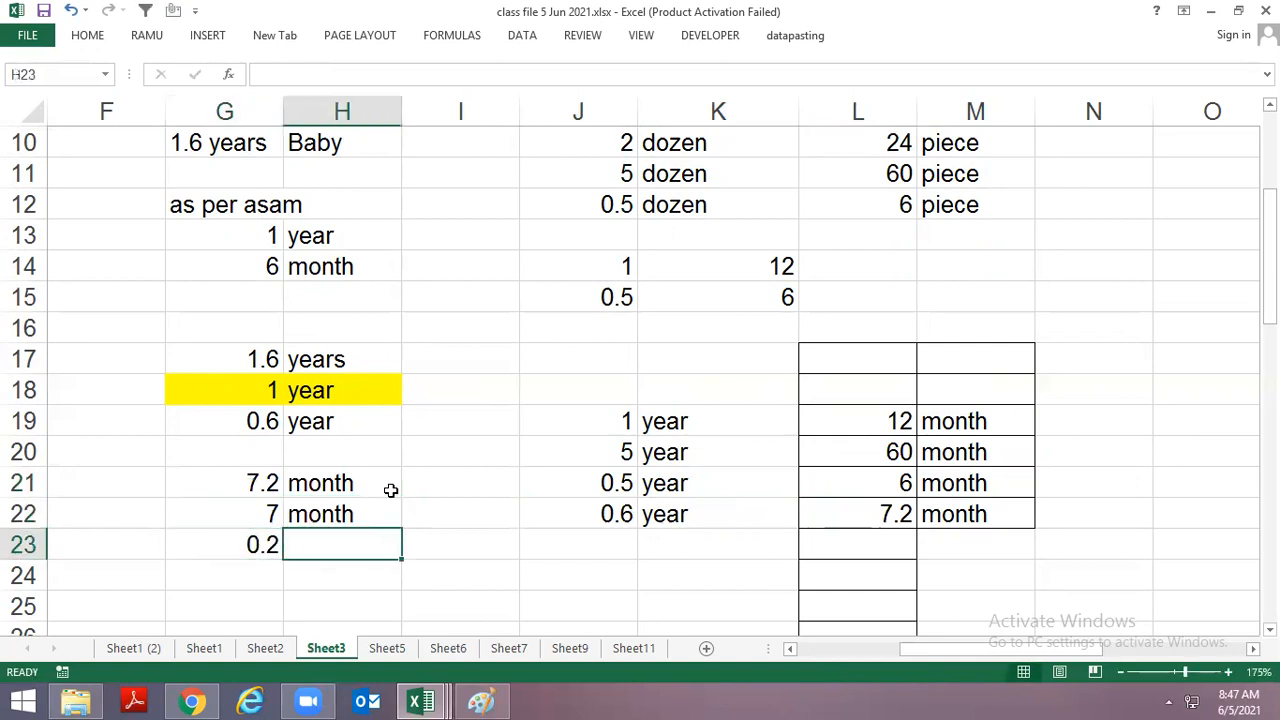
pyautogui.write('m')
pyautogui.press('Return')
# Highlight the 7 month row in G22:H22 with the yellow fill color.
pyautogui.press('Up')
pyautogui.press('Up')
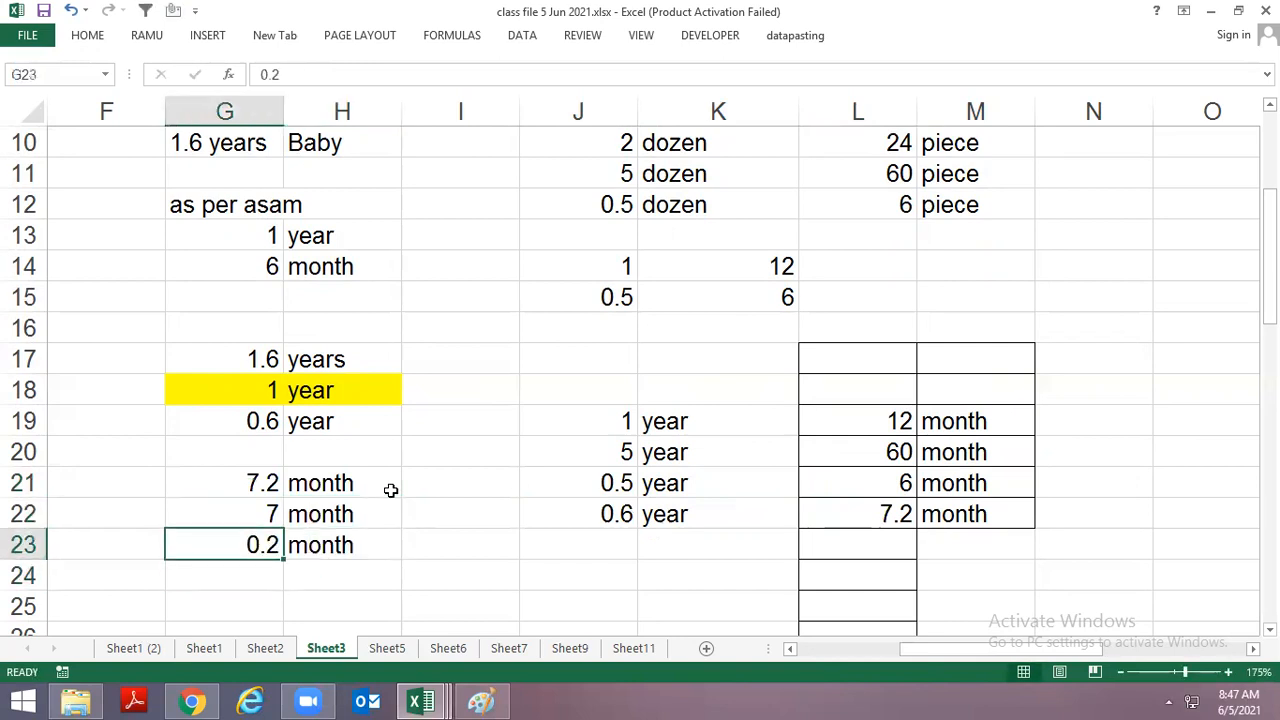
pyautogui.hotkey('shift', 'Right')
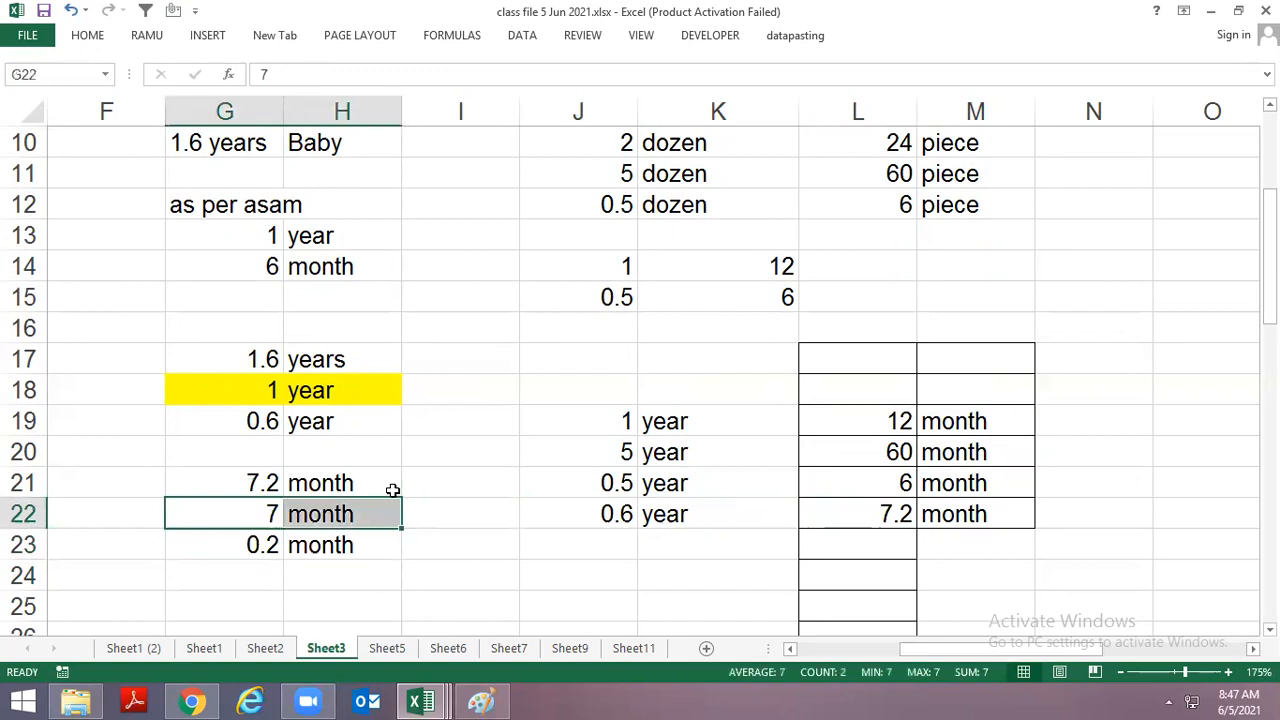
pyautogui.click(258, 478)
pyautogui.moveTo(258, 513); pyautogui.dragTo(257, 542)
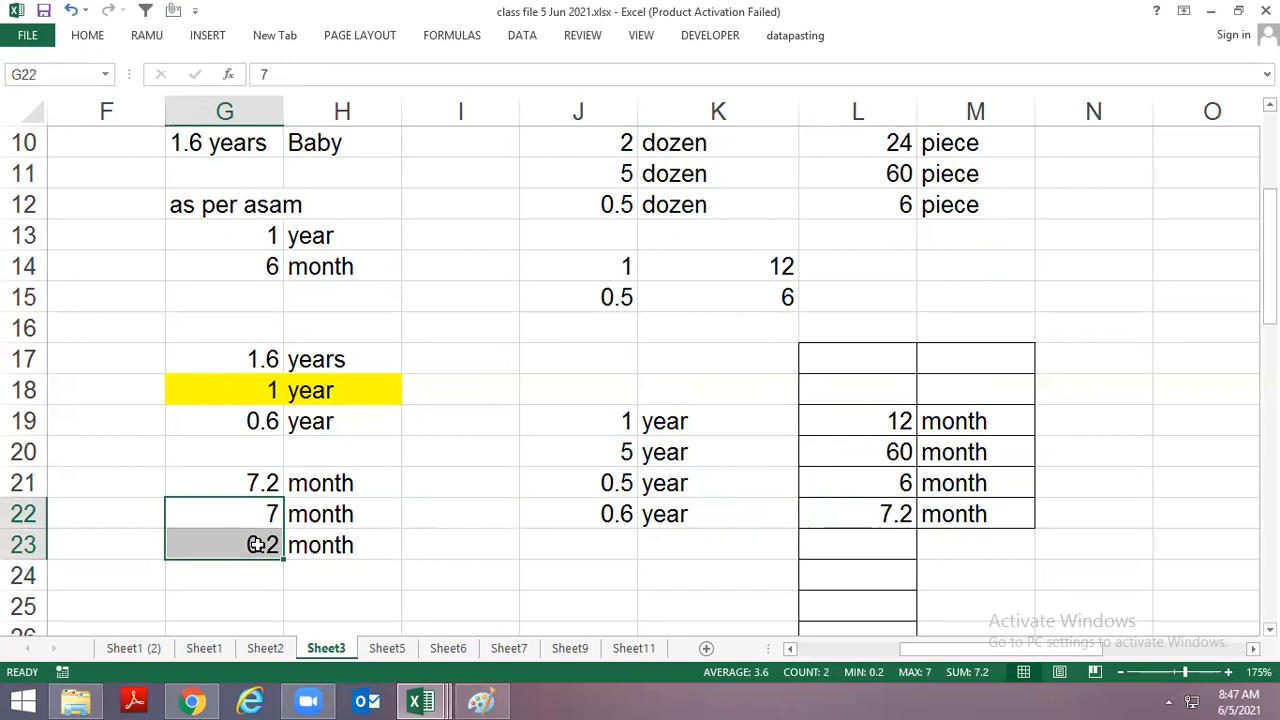
pyautogui.click(306, 569)
pyautogui.moveTo(246, 514); pyautogui.dragTo(330, 514)
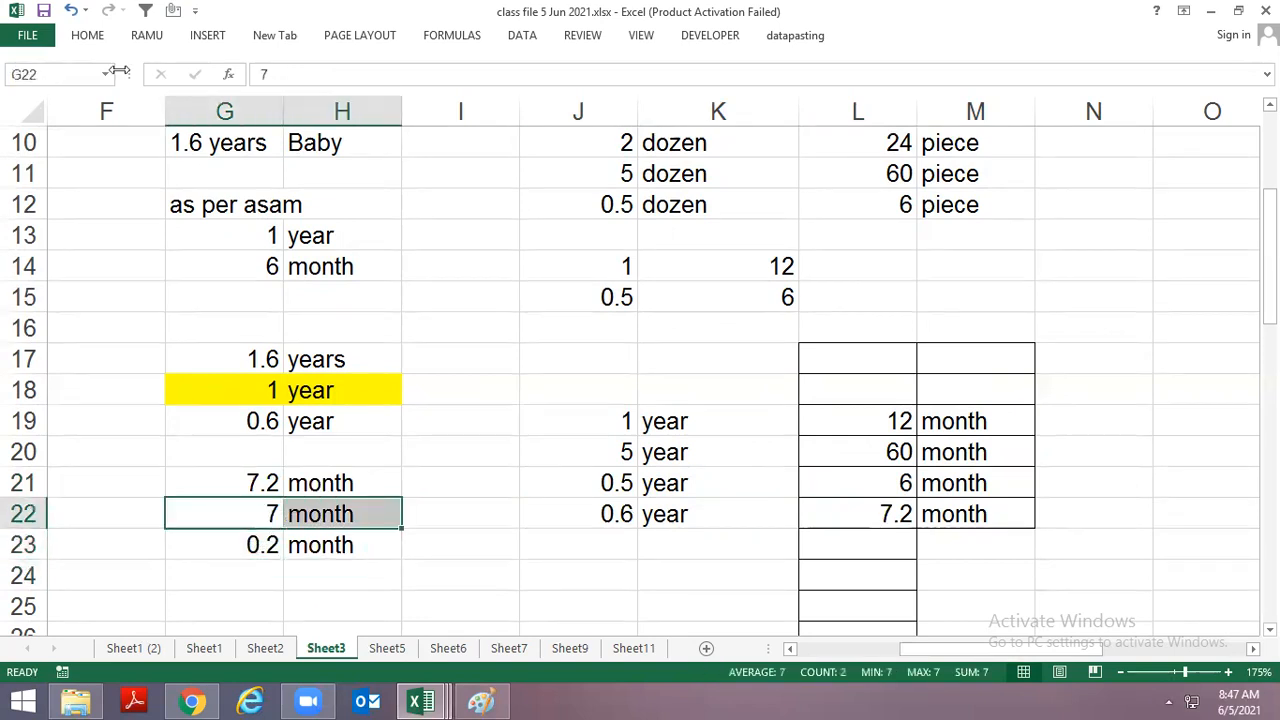
pyautogui.click(87, 35)
pyautogui.click(283, 97)
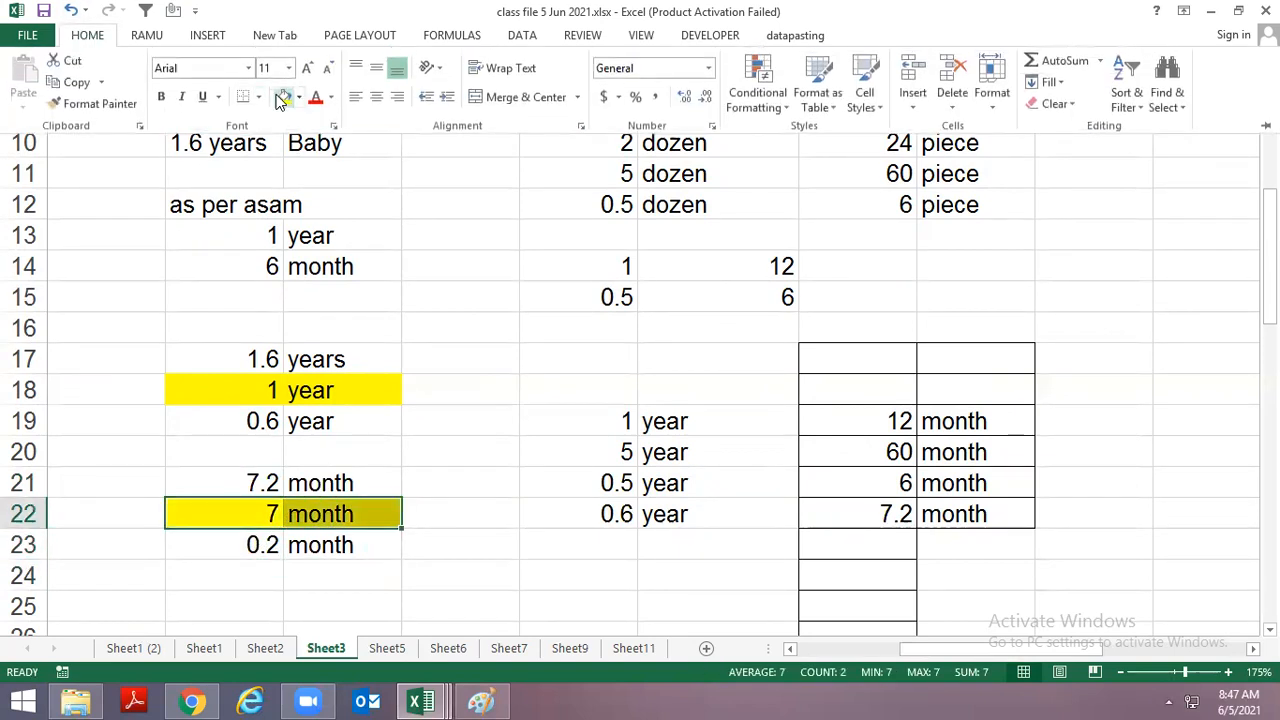
# Enter 0.2 in G25 and month in H25 to start converting the leftover month fraction.
pyautogui.scroll(-1, 330, 500)
pyautogui.click(271, 514)
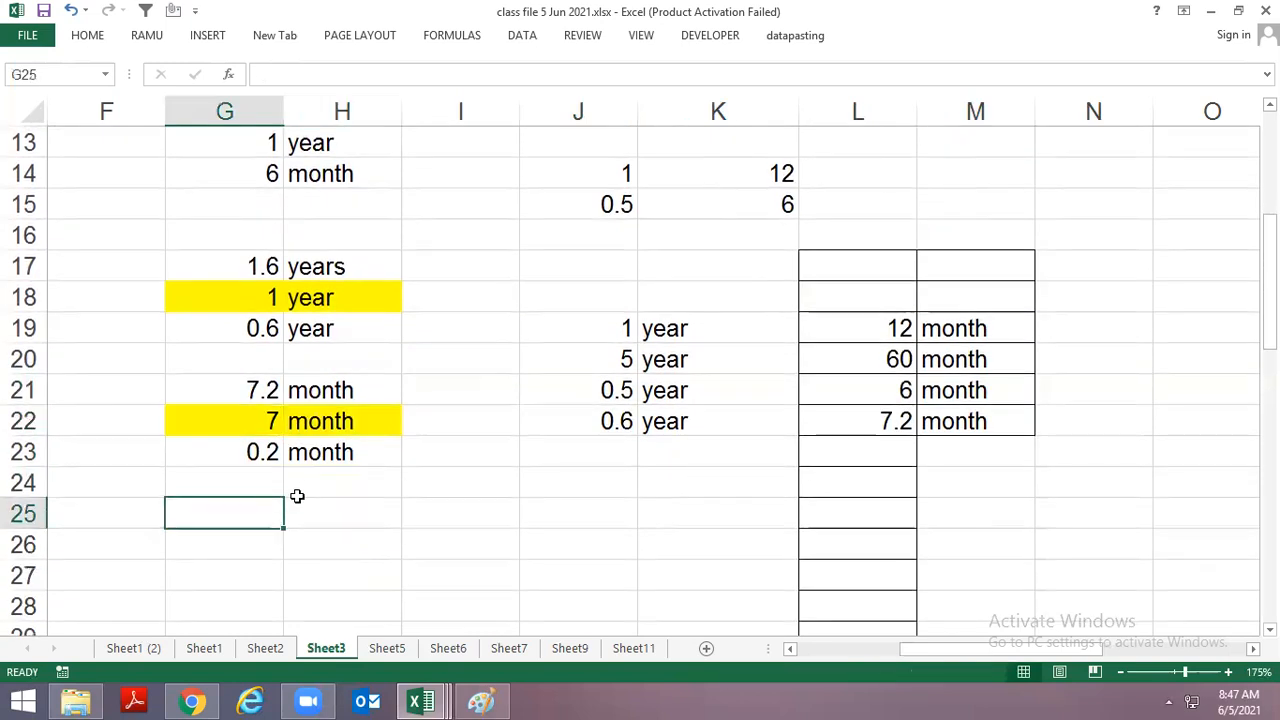
pyautogui.write('.2')
pyautogui.press('Tab')
pyautogui.write('month')
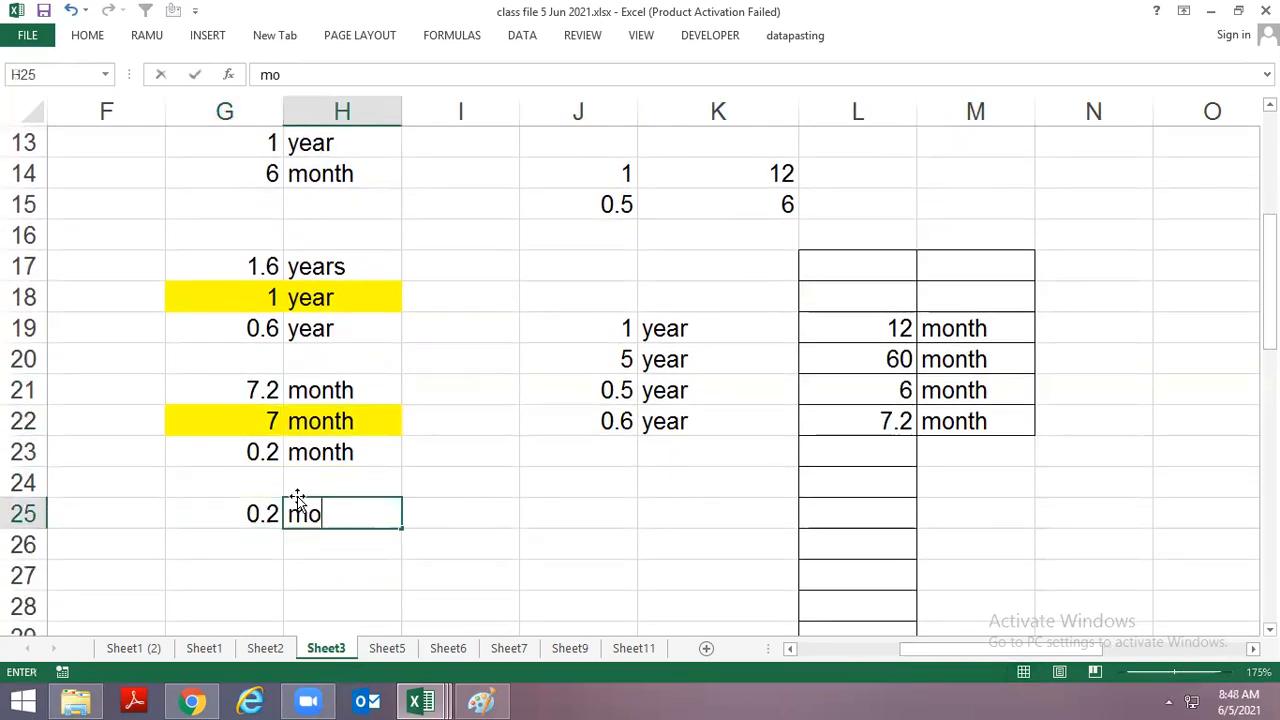
pyautogui.press('Return')
# Enter 1 in J25 and month in K25 to begin a month-to-day conversion table.
pyautogui.press('Up')
pyautogui.press('Right')
pyautogui.press('Right')
pyautogui.press('Right')
pyautogui.press('Right')
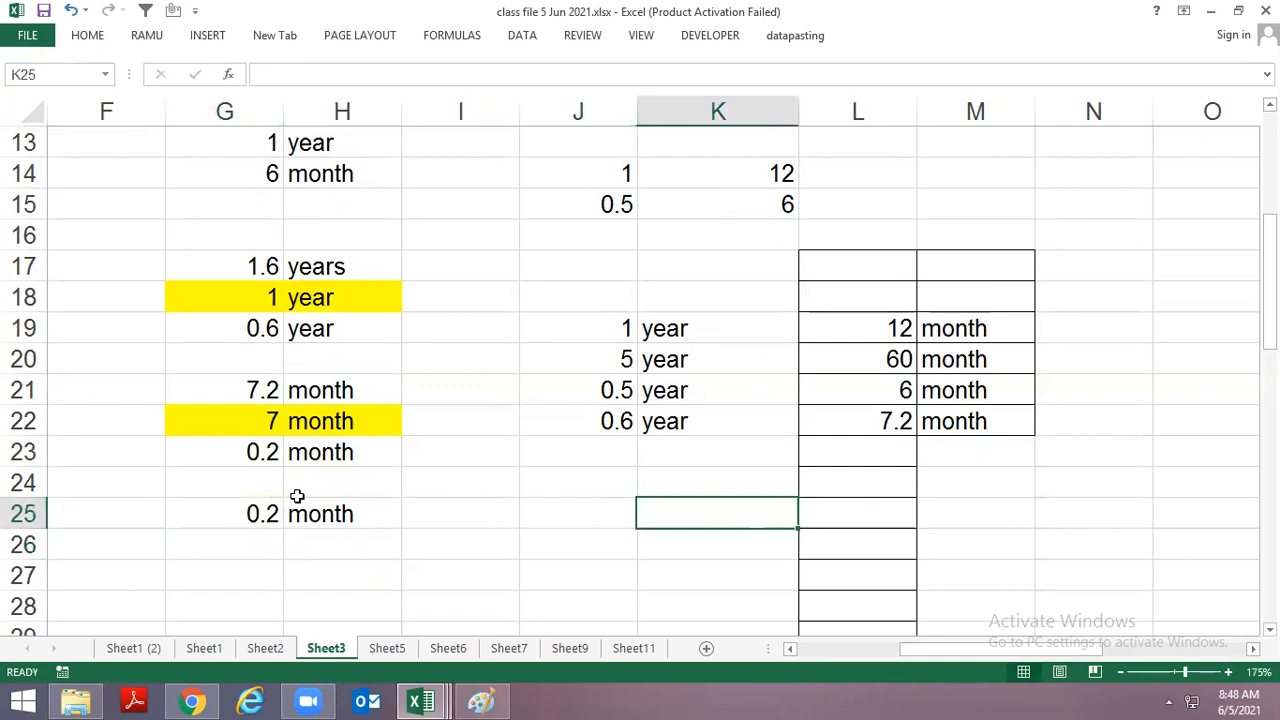
pyautogui.press('Left')
pyautogui.write('1')
pyautogui.press('Tab')
pyautogui.write('m')
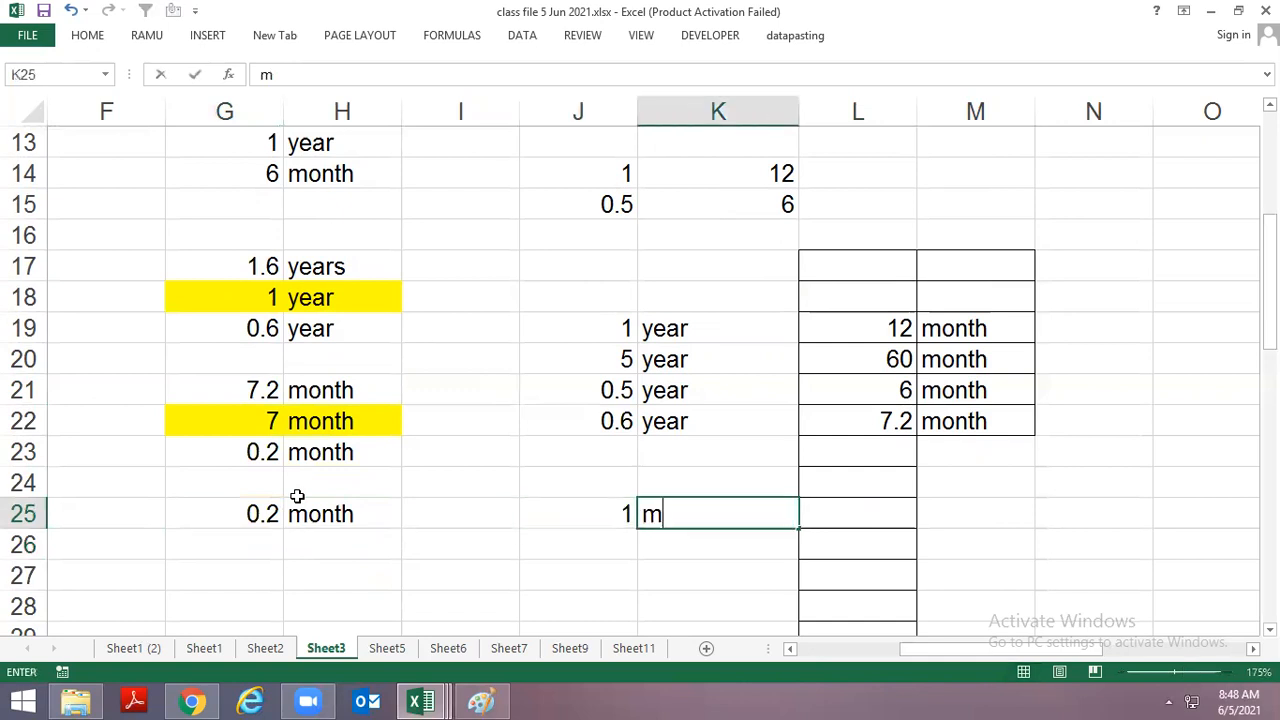
pyautogui.write('onth')
pyautogui.press('BackSpace')
pyautogui.write('th')
# Enter 30 in L25 and days in M25 as the equivalent of one month.
pyautogui.press('Tab')
pyautogui.write('30')
pyautogui.press('Tab')
pyautogui.write('days')
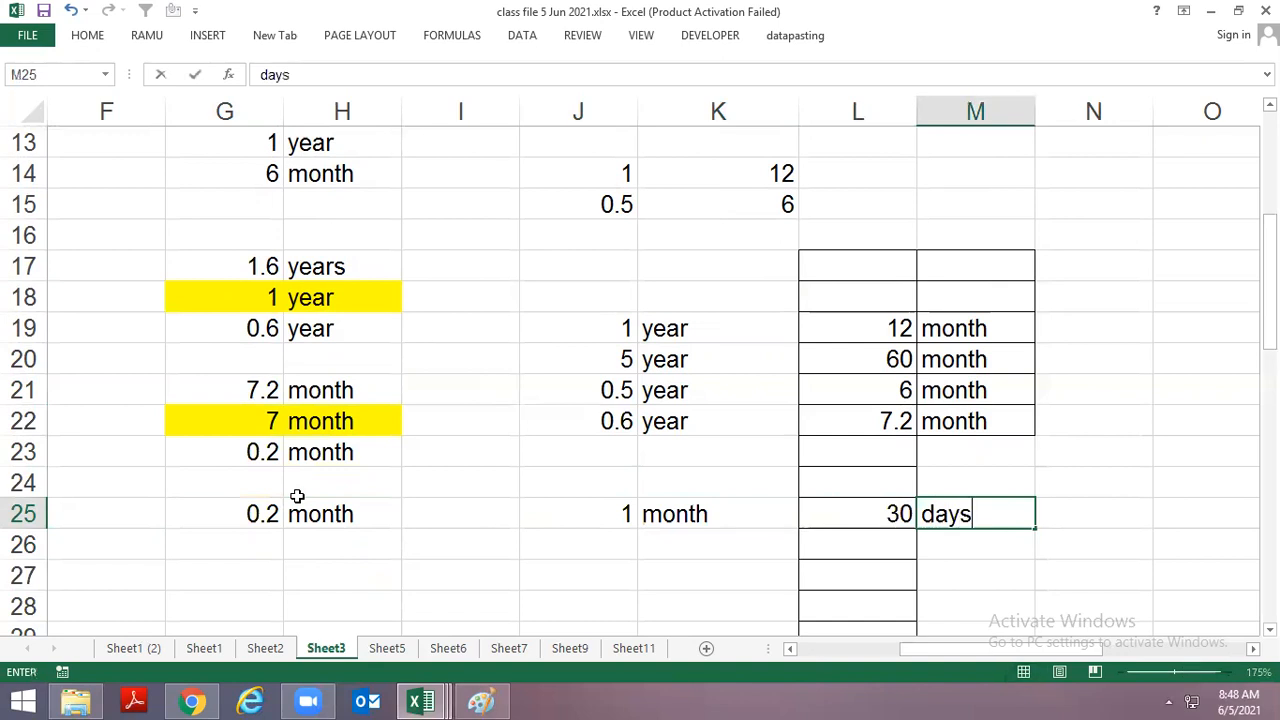
pyautogui.press('Return')
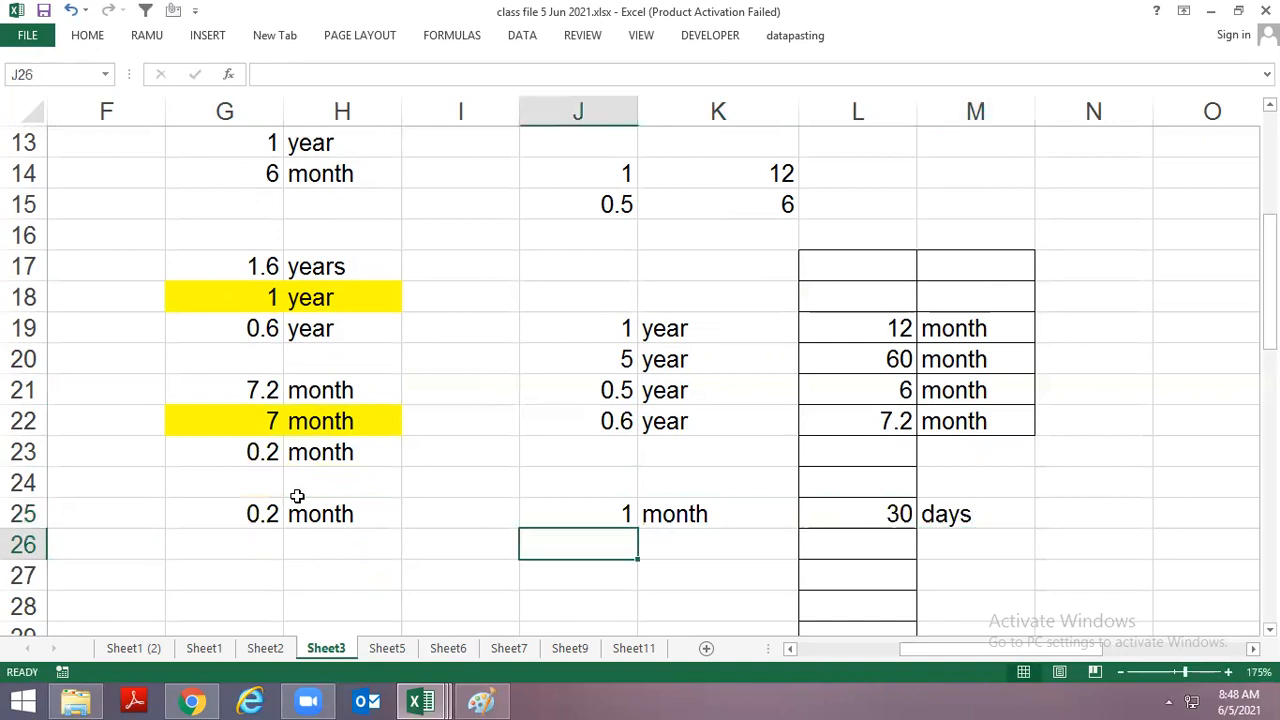
# Enter 3 in J26 and month in K26 as the second row of the month-to-day conversion.
pyautogui.press('Up')
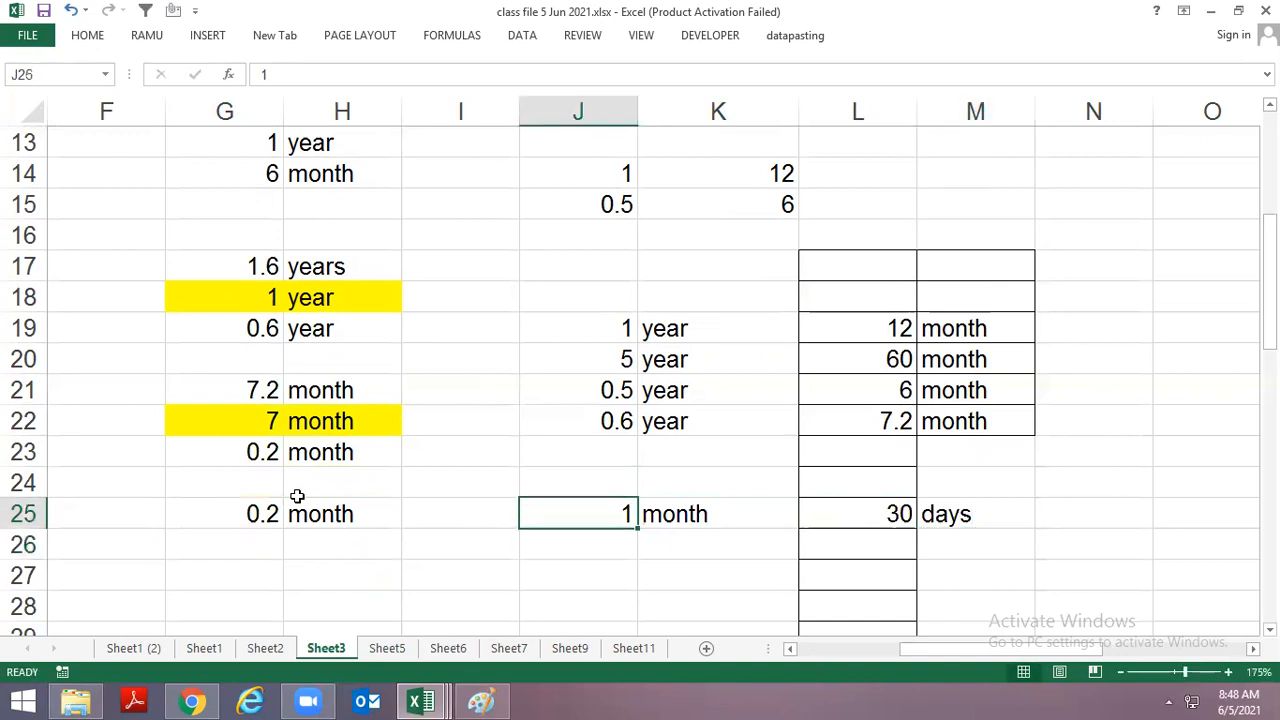
pyautogui.press('Right')
pyautogui.press('Right')
pyautogui.press('Right')
pyautogui.press('Left')
pyautogui.press('Left')
pyautogui.press('Left')
pyautogui.press('Down')
pyautogui.write('3')
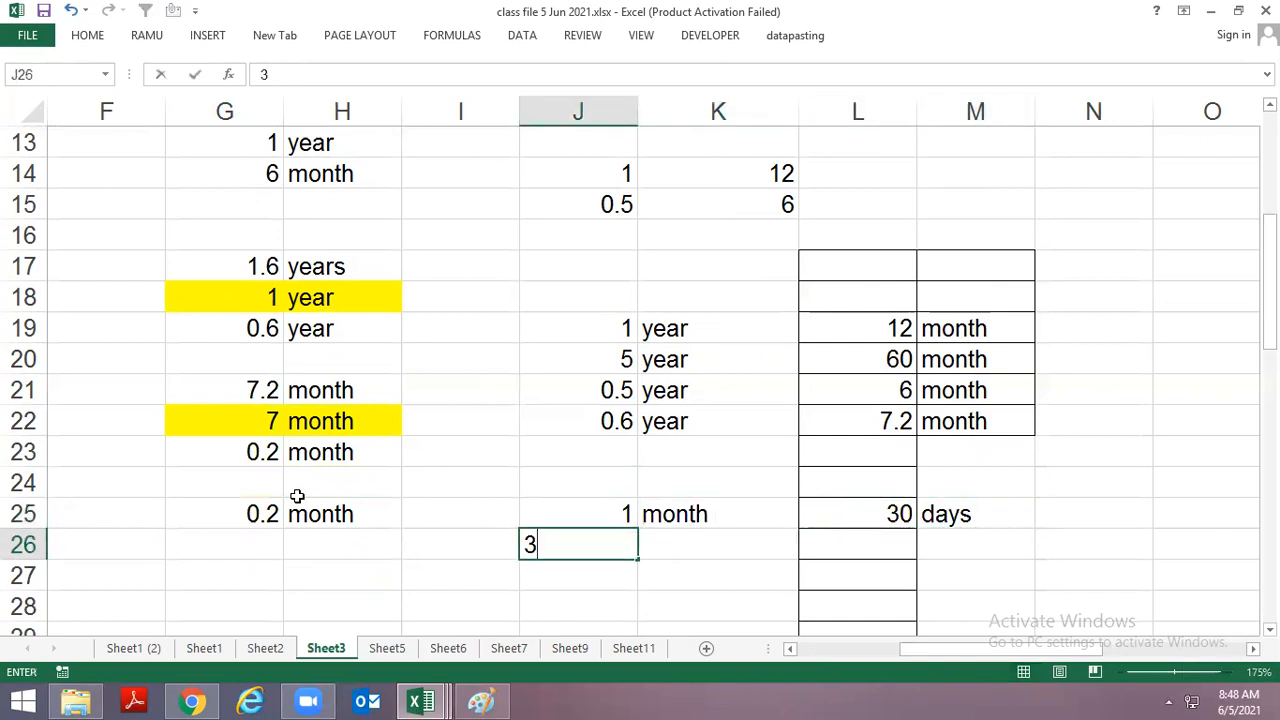
pyautogui.press('Tab')
pyautogui.write('month')
# Calculate the days for 3 months in L26 with the formula =L25*J26.
pyautogui.press('Tab')
pyautogui.write('=')
pyautogui.press('Up')
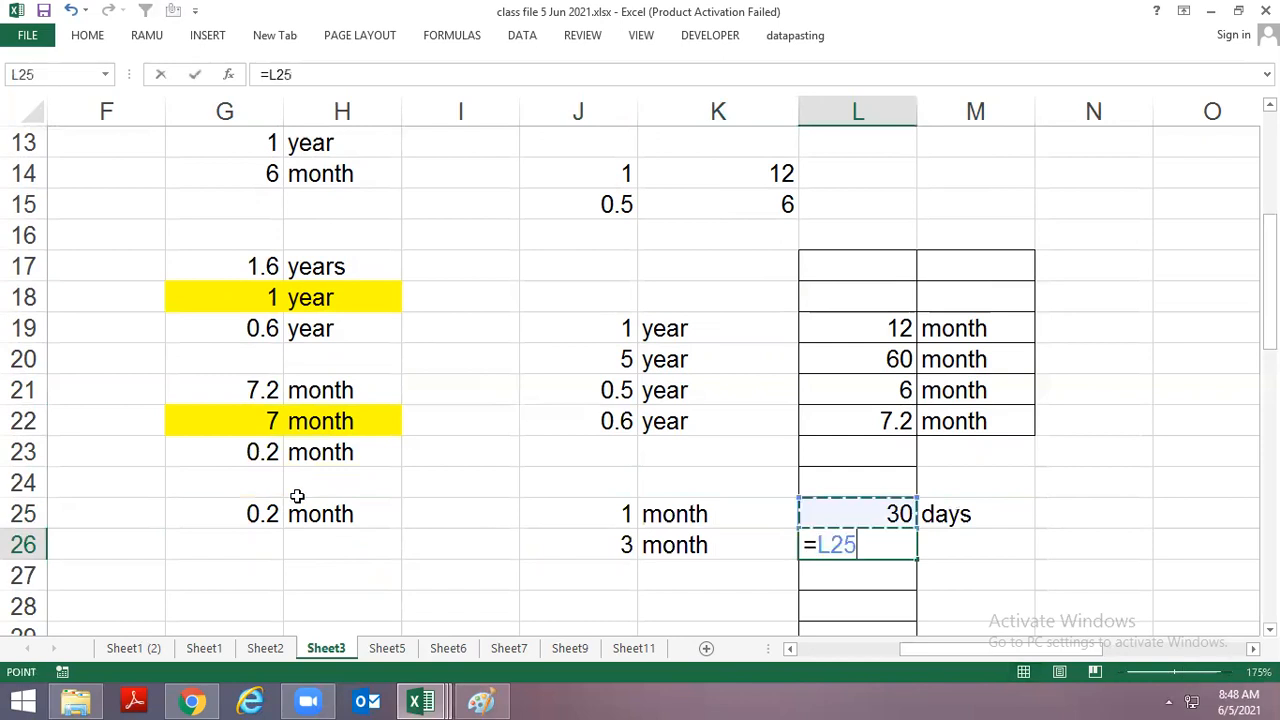
pyautogui.write('*')
pyautogui.press('Left')
pyautogui.press('Left')
pyautogui.press('Return')
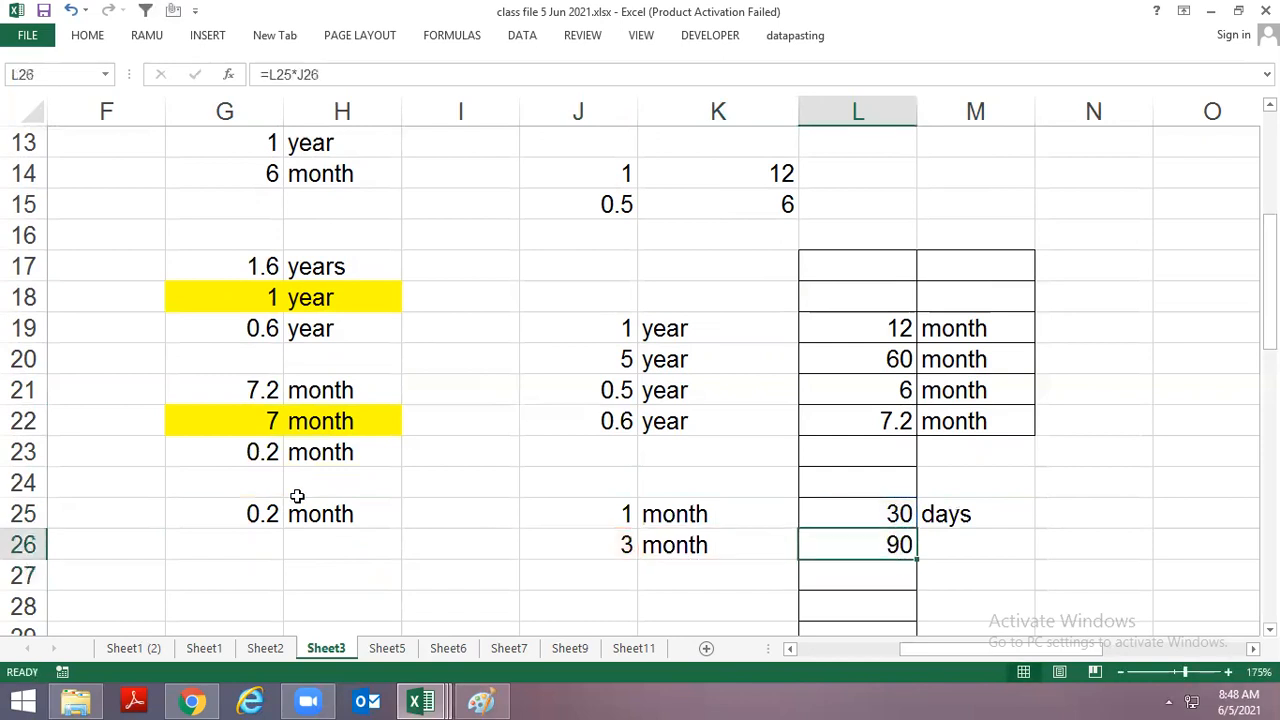
# Enter 0.2 in J27 and month in K27 as the third row of the month-to-day conversion.
pyautogui.press('Left')
pyautogui.press('Left')
pyautogui.write('.2')
pyautogui.press('Tab')
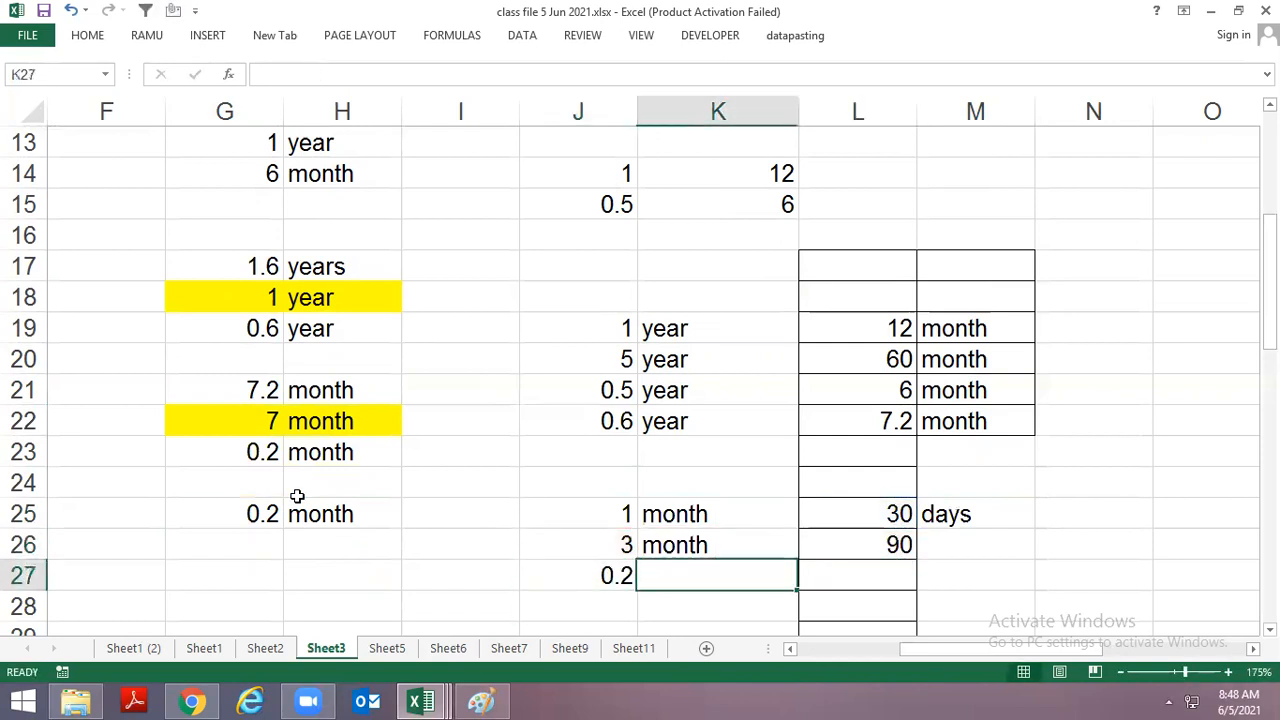
pyautogui.write('month')
pyautogui.press('Tab')
# Calculate the days for 0.2 month in L27 with the formula =L25*J27 and label it days in M27.
pyautogui.write('=')
pyautogui.press('Up')
pyautogui.press('Up')
pyautogui.write('*')
pyautogui.press('Left')
pyautogui.press('Left')
pyautogui.press('Return')
pyautogui.press('Up')
pyautogui.press('F2')
pyautogui.press('Escape')
pyautogui.write('d')
pyautogui.press('Escape')
pyautogui.press('Right')
pyautogui.write('days')
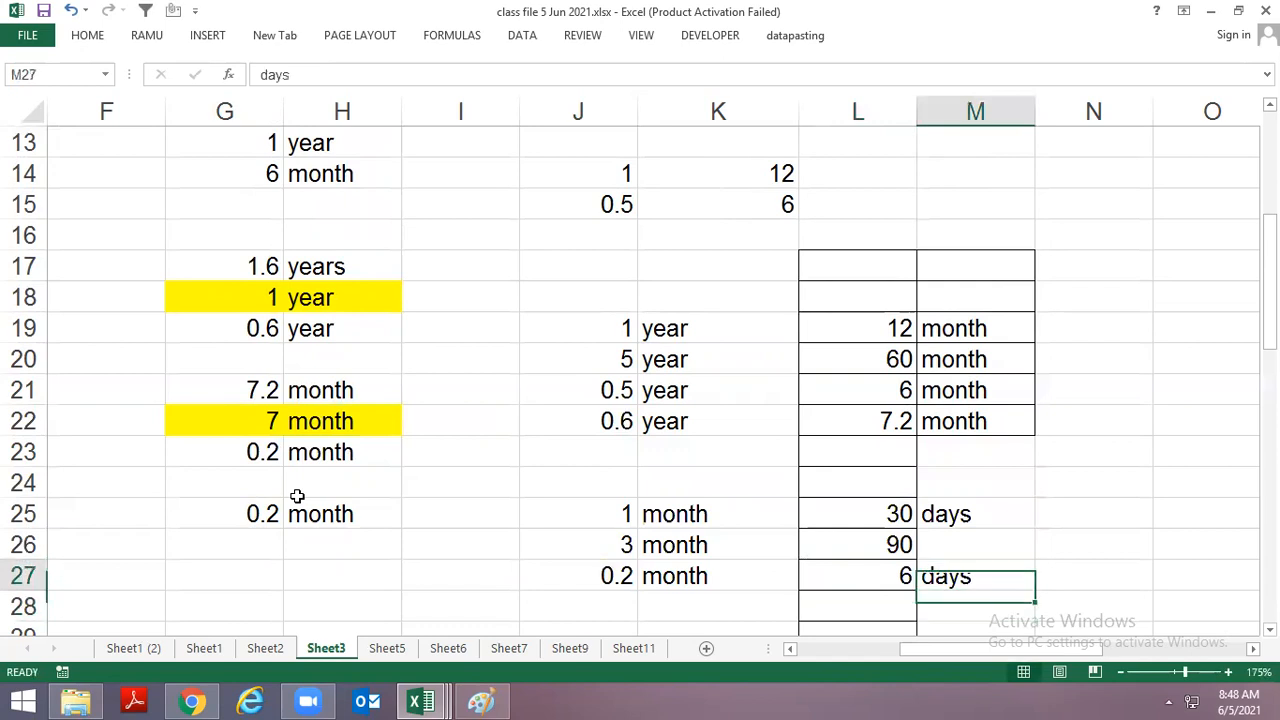
# Enter 6 in G26 and days in H26 as the day part of the 1.6 years breakdown.
pyautogui.press('Left')
pyautogui.press('Left')
pyautogui.press('Left')
pyautogui.press('Left')
pyautogui.press('Left')
pyautogui.press('Left')
pyautogui.press('Up')
pyautogui.press('Up')
pyautogui.press('Right')
pyautogui.press('Down')
pyautogui.press('Left')
pyautogui.write('6')
pyautogui.press('Tab')
pyautogui.write('days')
# Highlight the 6 days result in G26:H26 with yellow fill.
pyautogui.press('Left')
pyautogui.hotkey('shift', 'Right')
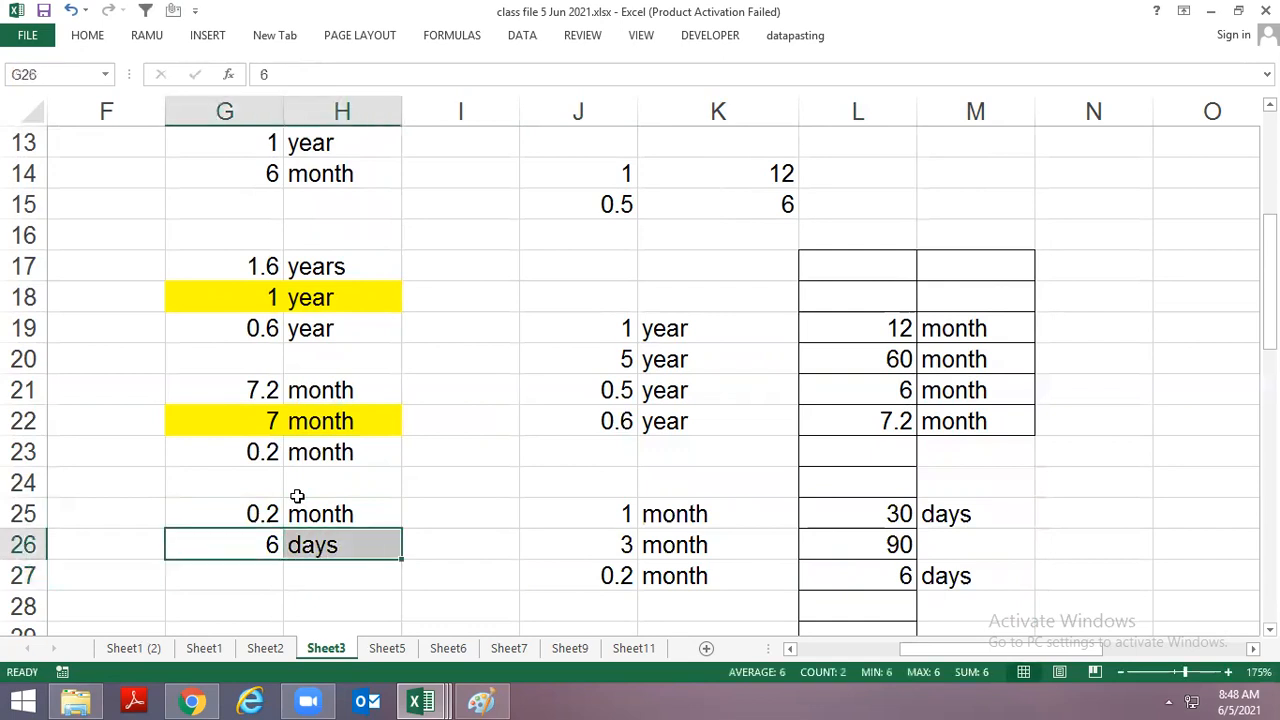
pyautogui.click(87, 35)
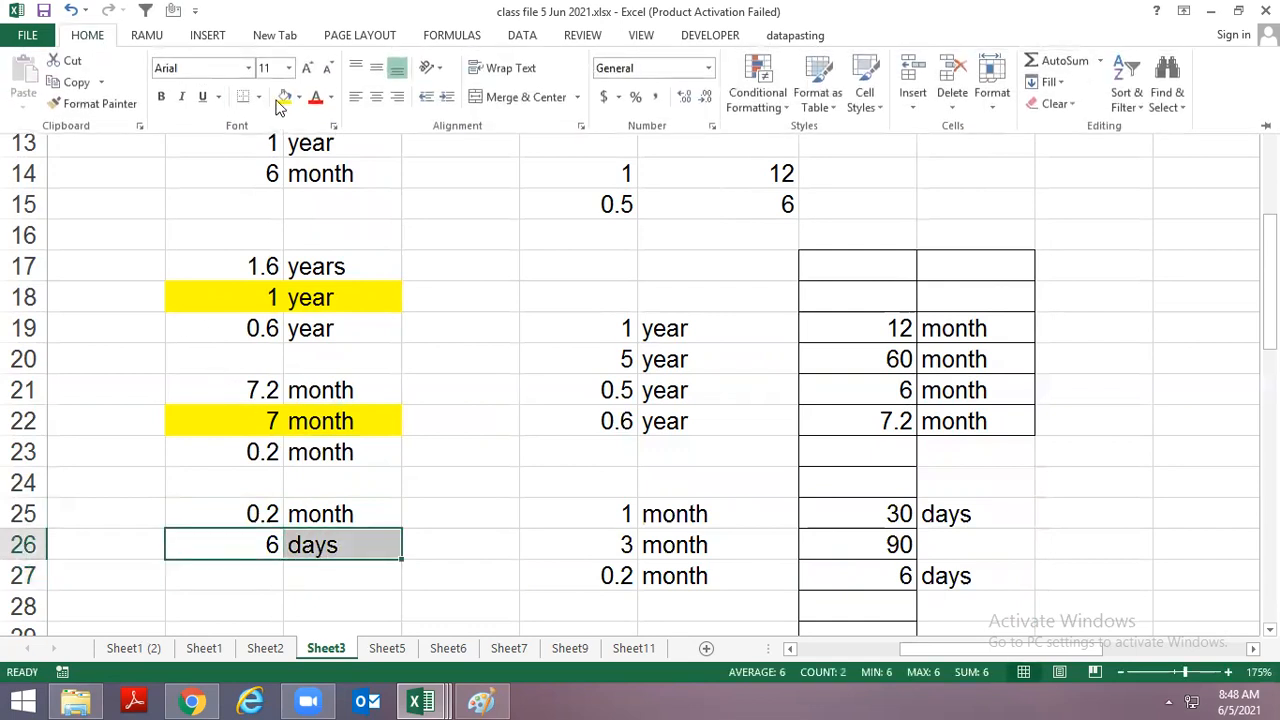
pyautogui.click(284, 96)
# Compare the 1.6 years entry in G17:H17 with the as per asam breakdown in G13:H14.
pyautogui.scroll(2, 414, 371)
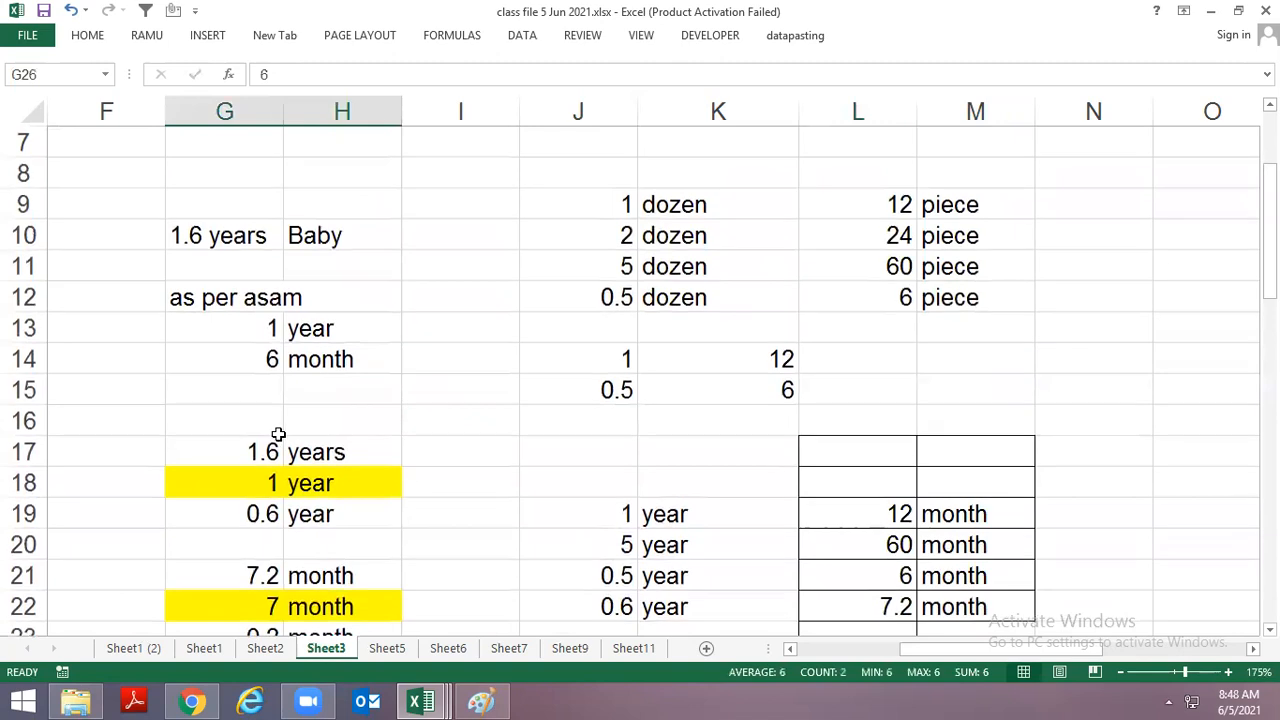
pyautogui.moveTo(235, 452); pyautogui.dragTo(320, 449)
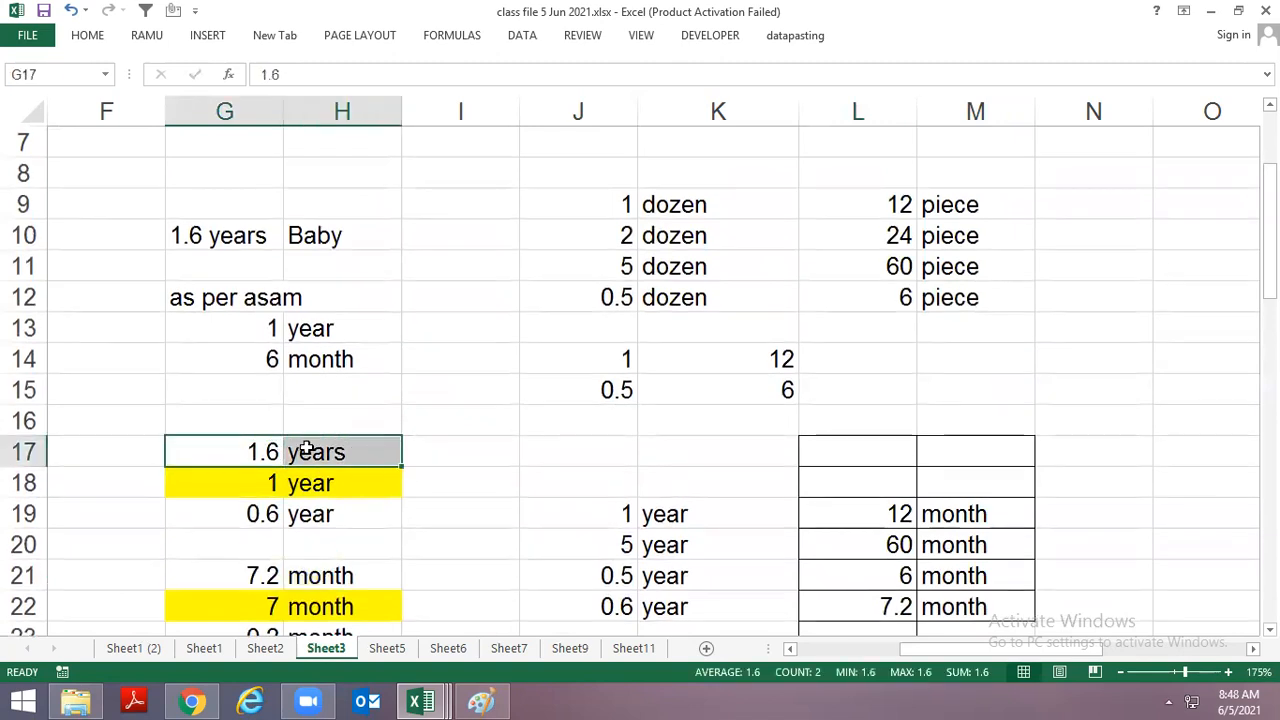
pyautogui.click(313, 346)
pyautogui.moveTo(250, 328); pyautogui.dragTo(308, 345)
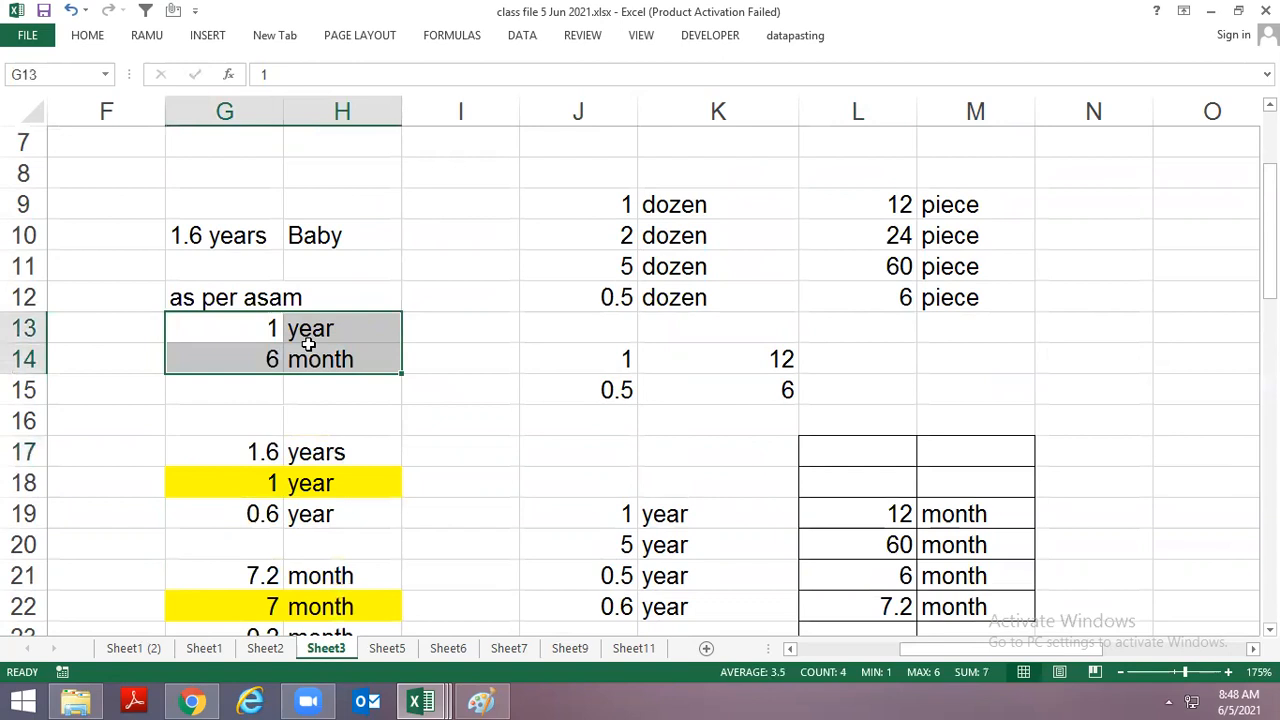
# Enter 1.5 in I30 and year in J30 to begin a second year example.
pyautogui.scroll(-4, 308, 345)
pyautogui.click(455, 500)
pyautogui.write('1.5')
pyautogui.press('Tab')
pyautogui.write('year')
pyautogui.press('Return')
pyautogui.press('Up')
# Enter 1 in K30 and year in L30 as the whole-year part of 1.5 years.
pyautogui.press('Tab')
pyautogui.press('Tab')
pyautogui.write('1')
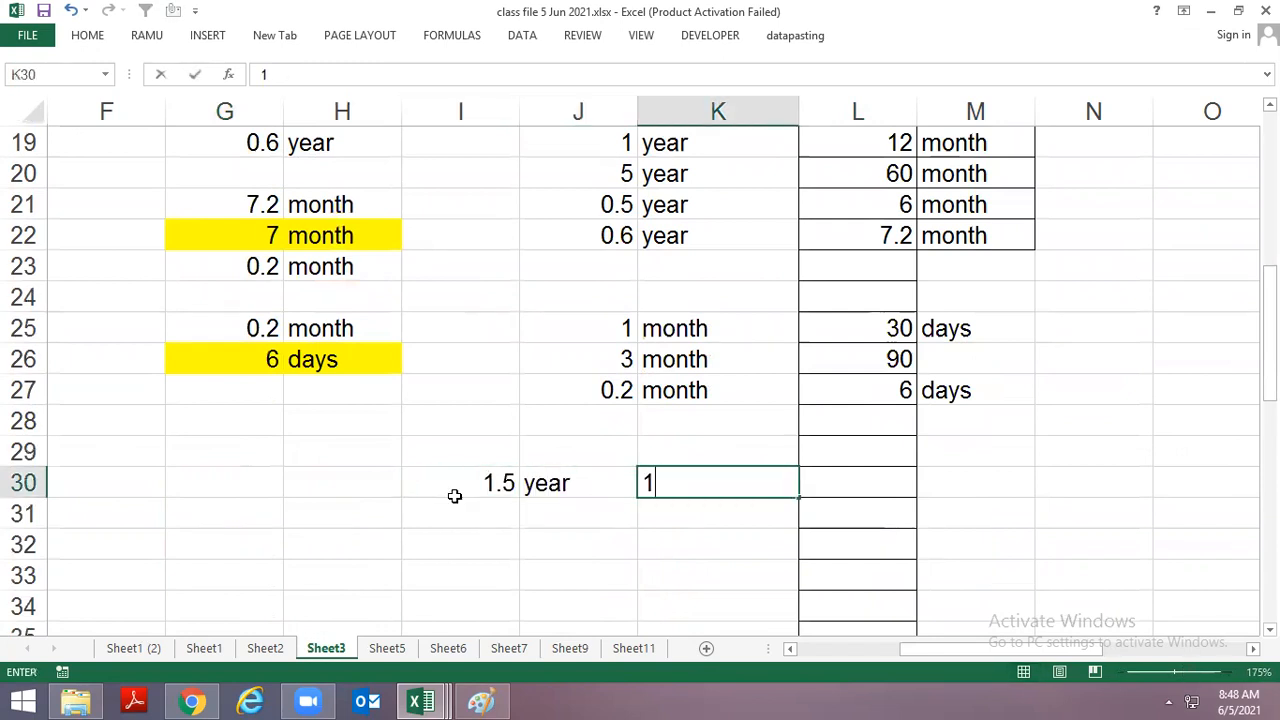
pyautogui.press('Tab')
pyautogui.write('year')
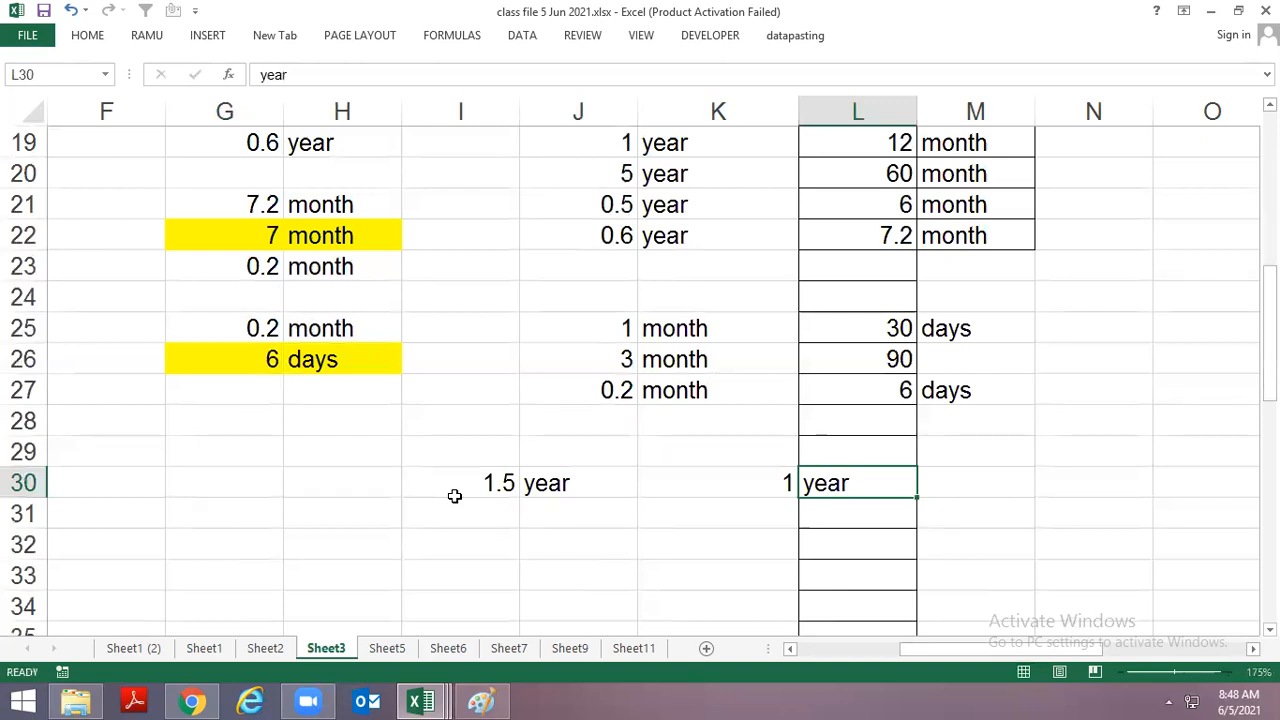
pyautogui.press('Return')
# Enter 0.5 in K31, half year in L31 and 6 month in M31 as the fractional part.
pyautogui.press('Right')
pyautogui.write('0.5')
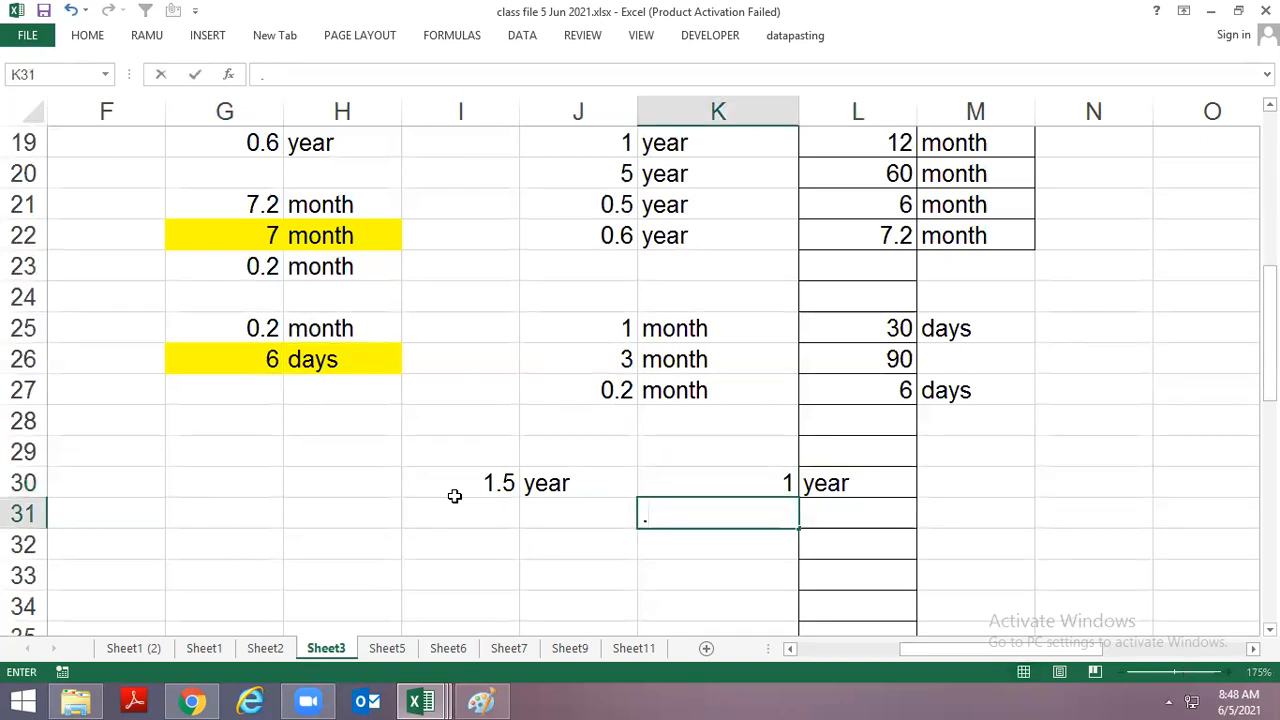
pyautogui.press('Tab')
pyautogui.write('half year')
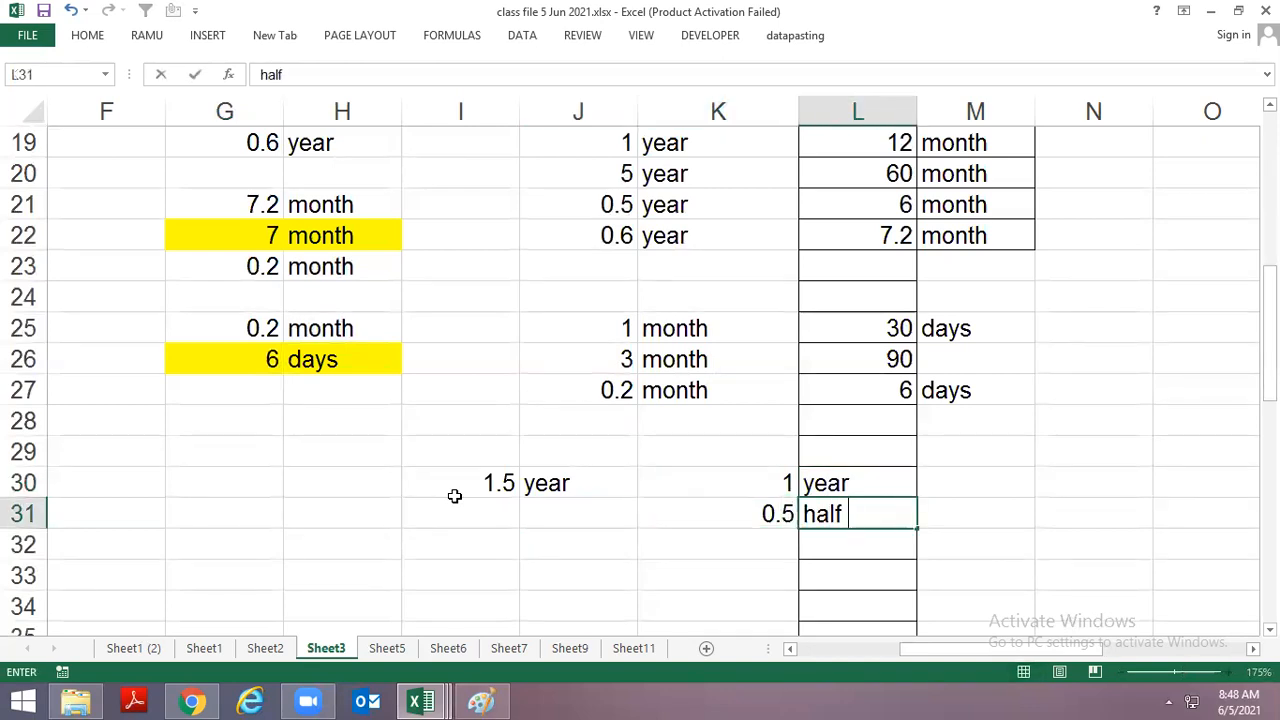
pyautogui.press('Return')
pyautogui.press('Up')
pyautogui.press('Right')
pyautogui.press('Right')
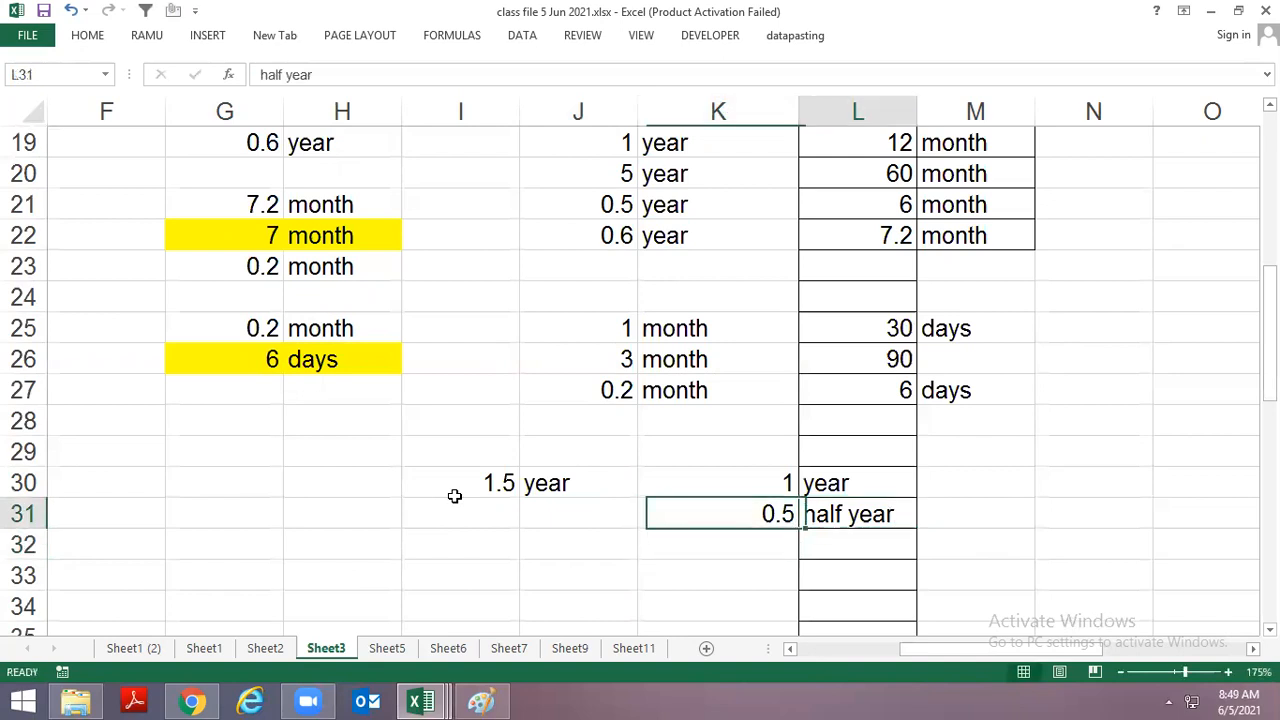
pyautogui.write('6 month')
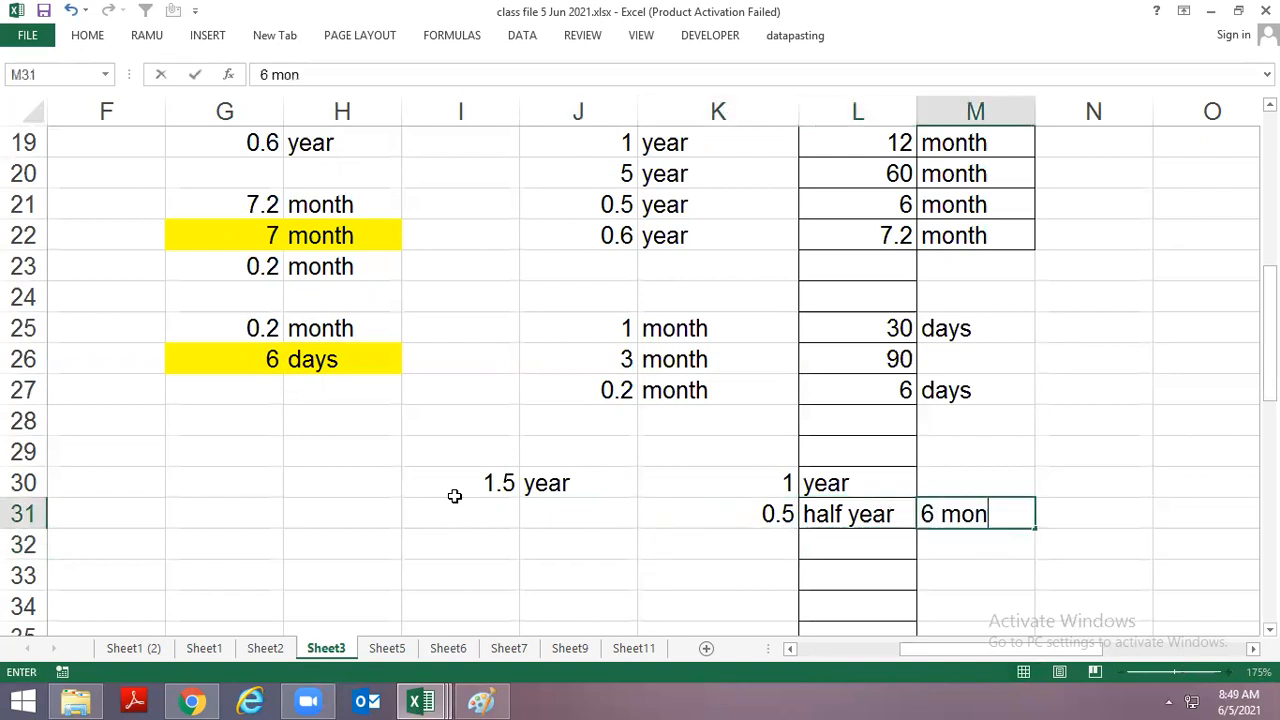
pyautogui.press('Return')
# Enter 0.5 in K34 and 6month in L34 as a half-year reference.
pyautogui.press('Left')
pyautogui.press('Left')
pyautogui.press('Down')
pyautogui.press('Down')
pyautogui.press('Down')
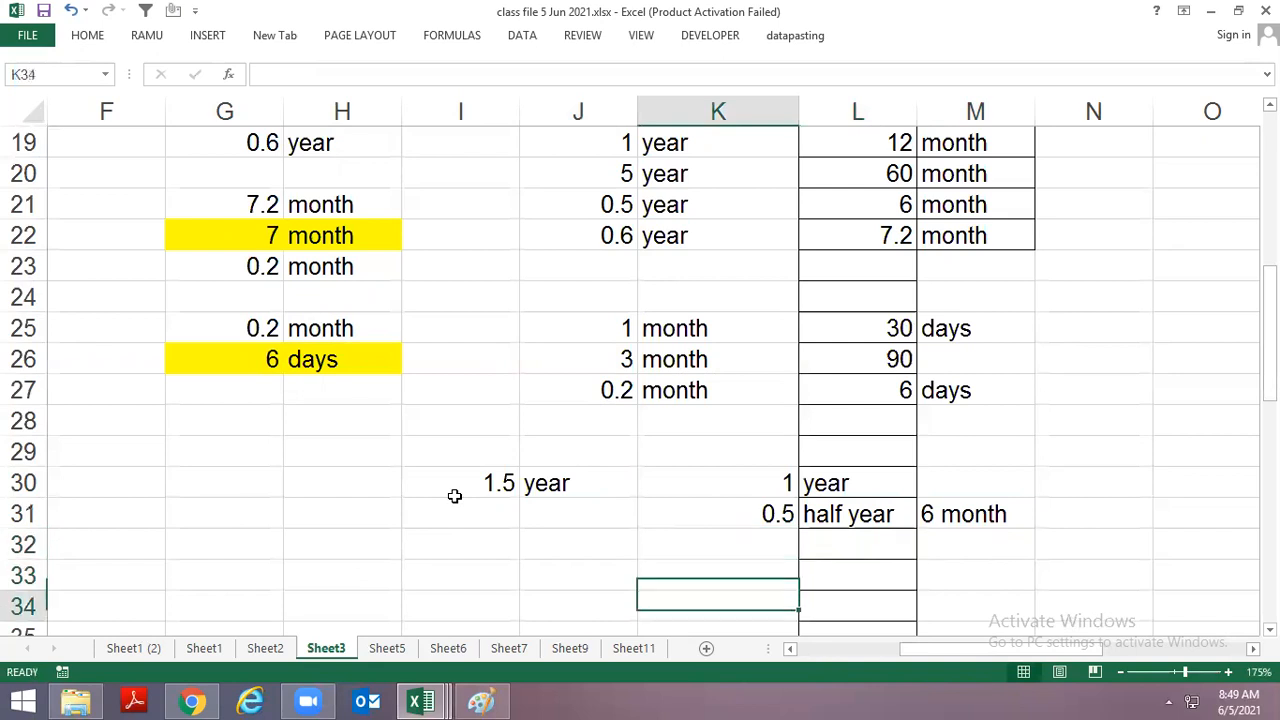
pyautogui.press('Up')
pyautogui.write('.5')
pyautogui.press('Tab')
pyautogui.write('6')
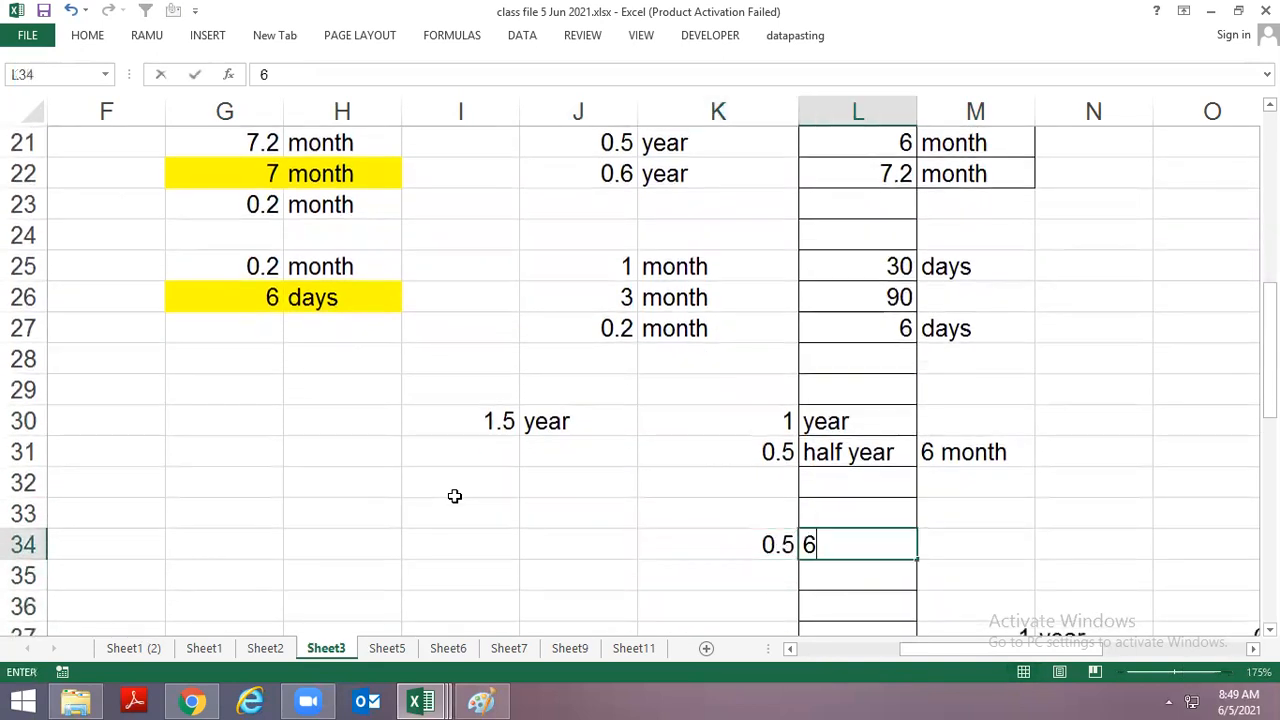
pyautogui.write('month')
pyautogui.press('Return')
# Enter 0.6 in K35 below the 0.5 reference value.
pyautogui.write('.6')
pyautogui.press('Return')
pyautogui.press('Tab')
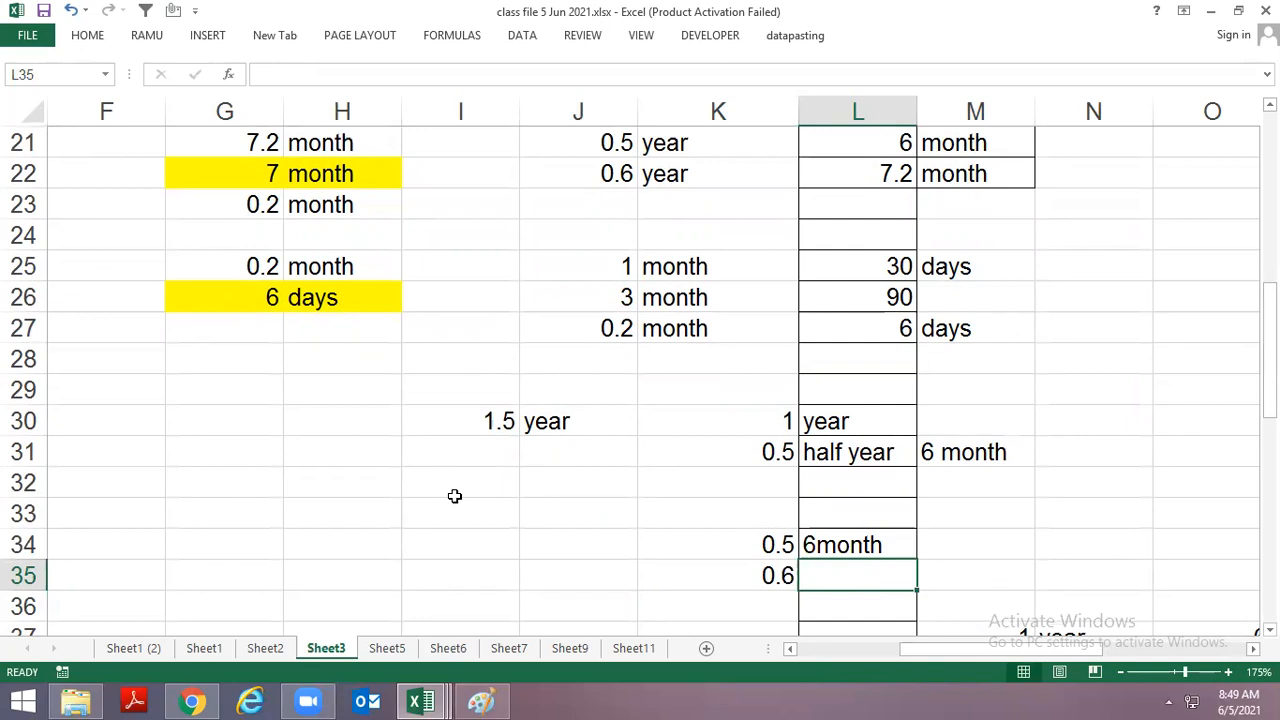
# Review the baby's 1.6 years age against its highlighted year, month and day parts and the as per asam breakdown.
pyautogui.scroll(5, 454, 496)
pyautogui.click(200, 287)
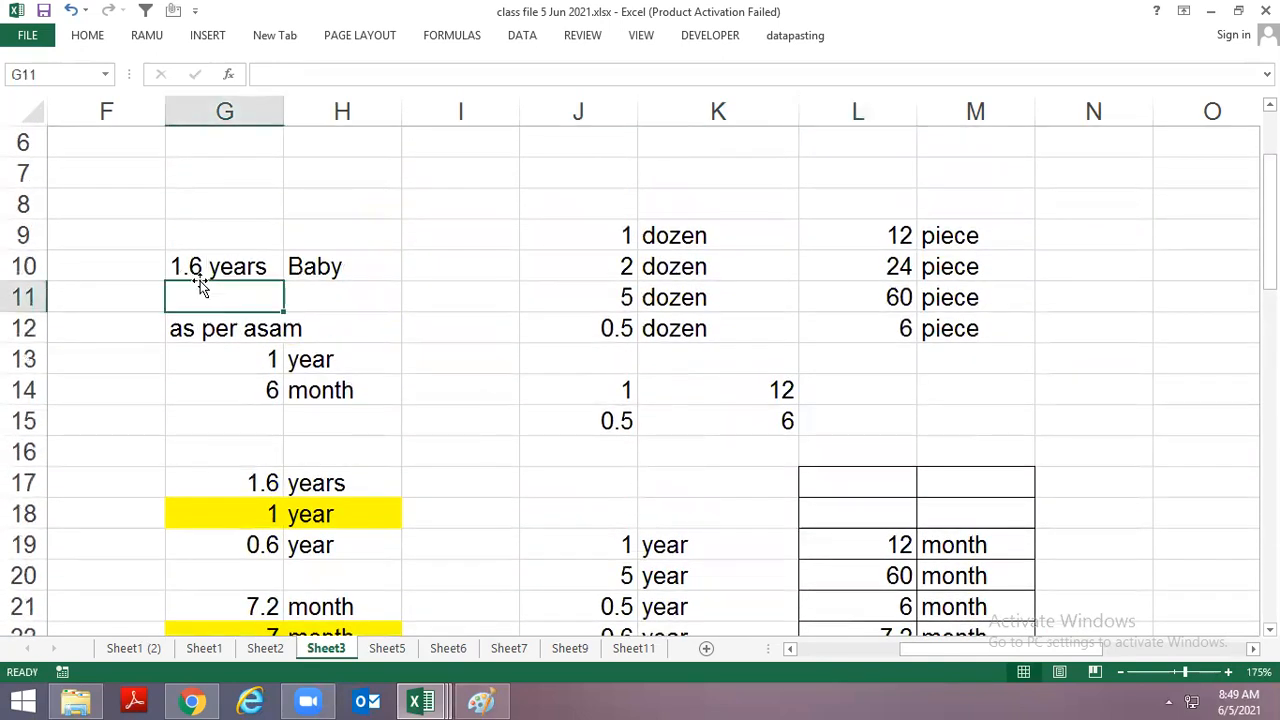
pyautogui.click(186, 266)
pyautogui.scroll(-2, 220, 400)
pyautogui.click(272, 328)
pyautogui.moveTo(272, 328); pyautogui.dragTo(371, 343)
pyautogui.moveTo(249, 451); pyautogui.dragTo(296, 450)
pyautogui.moveTo(250, 576); pyautogui.dragTo(309, 571)
pyautogui.scroll(2, 314, 291)
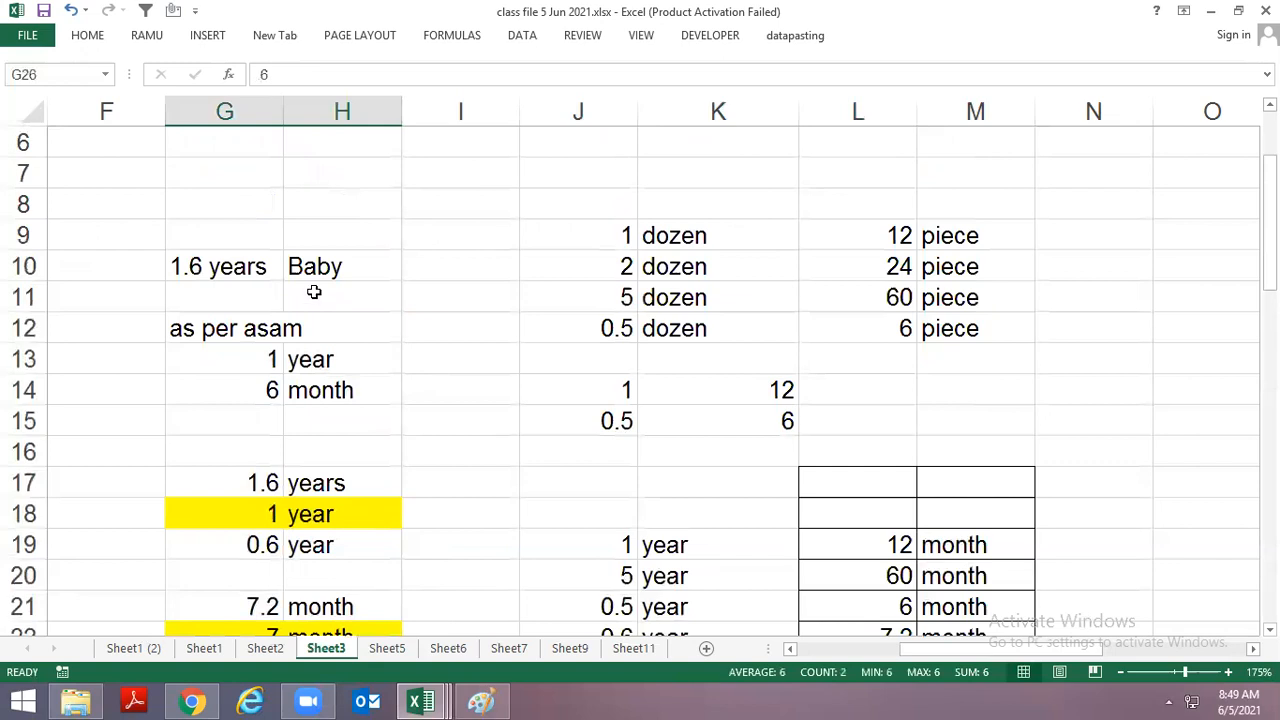
pyautogui.moveTo(264, 360); pyautogui.dragTo(291, 378)
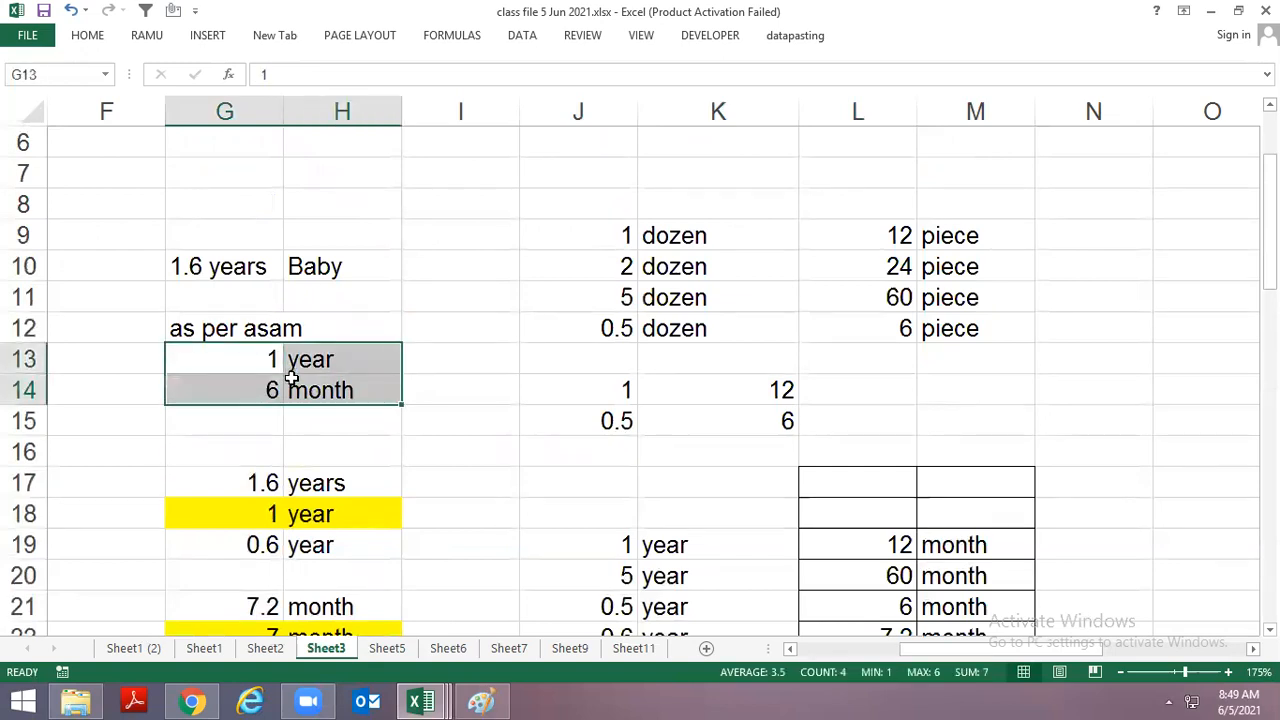
pyautogui.click(445, 409)
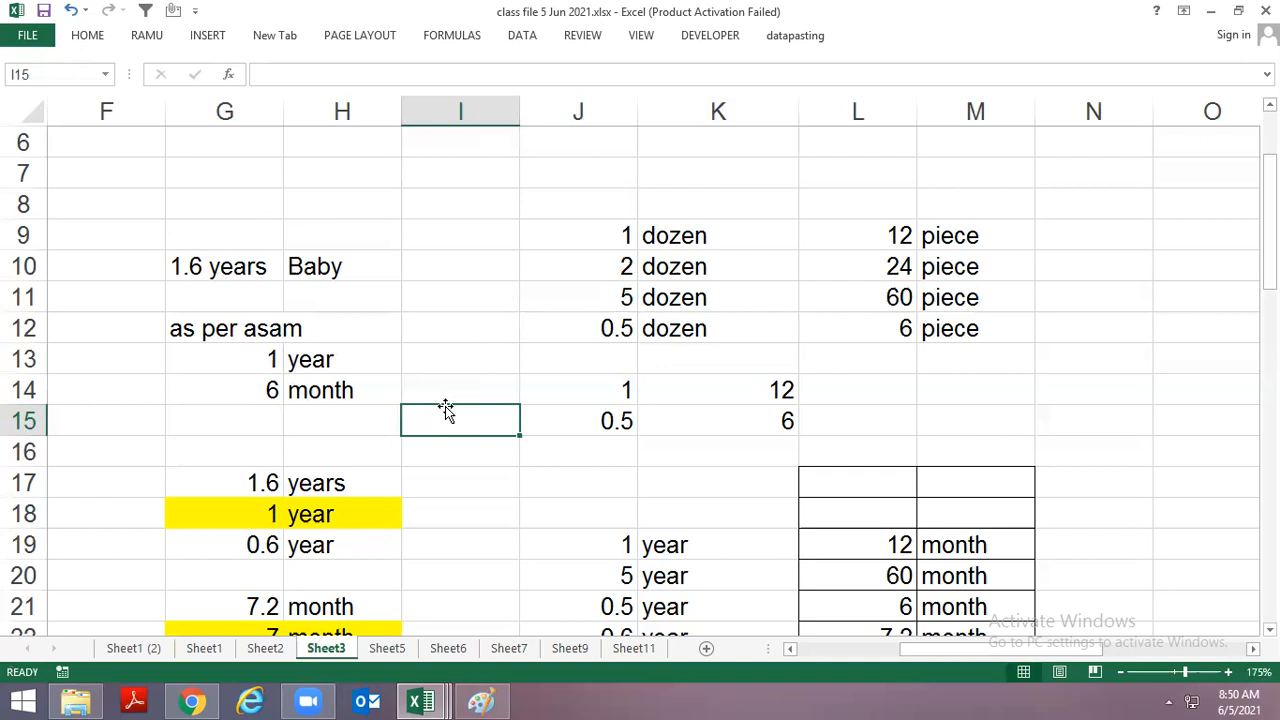
pyautogui.press('Up')
pyautogui.press('Up')
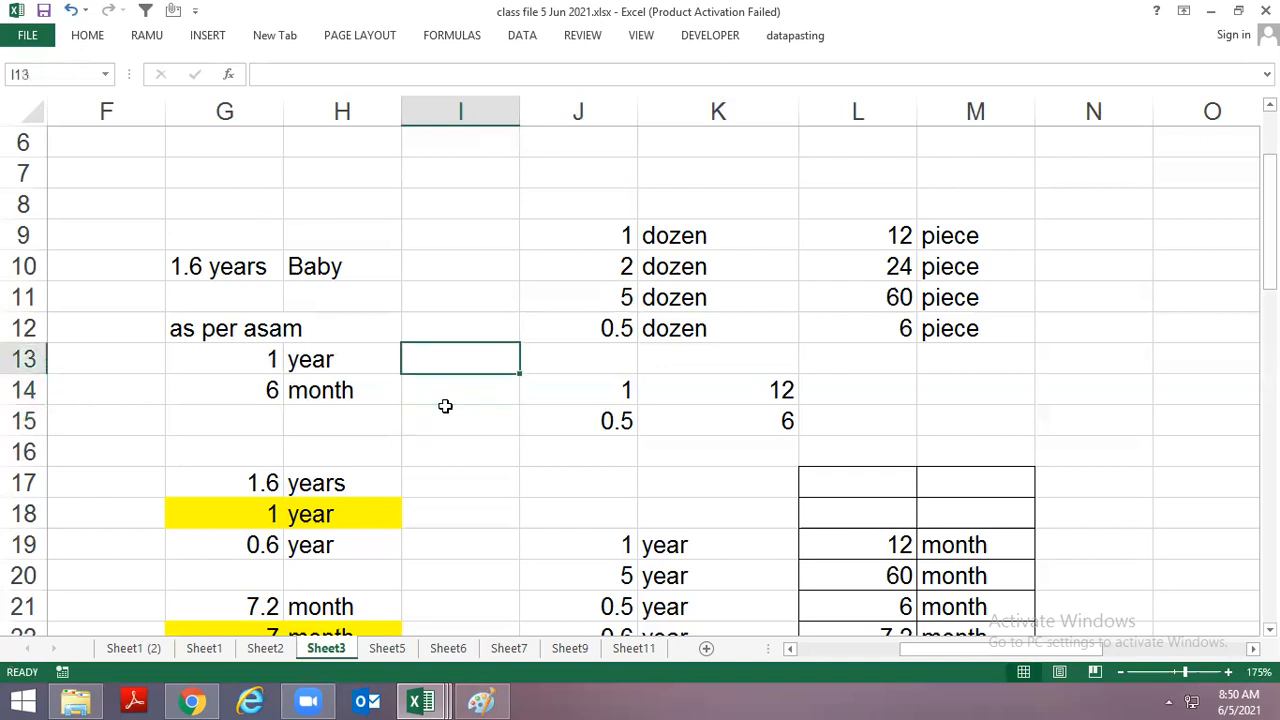
pyautogui.press('Left')
pyautogui.press('Left')
pyautogui.press('Right')
pyautogui.press('Left')
pyautogui.press('Up')
pyautogui.press('Up')
pyautogui.press('Up')
pyautogui.press('Up')
pyautogui.press('Up')
pyautogui.press('Down')
pyautogui.press('Down')
pyautogui.press('Down')
pyautogui.press('Right')
pyautogui.press('Left')
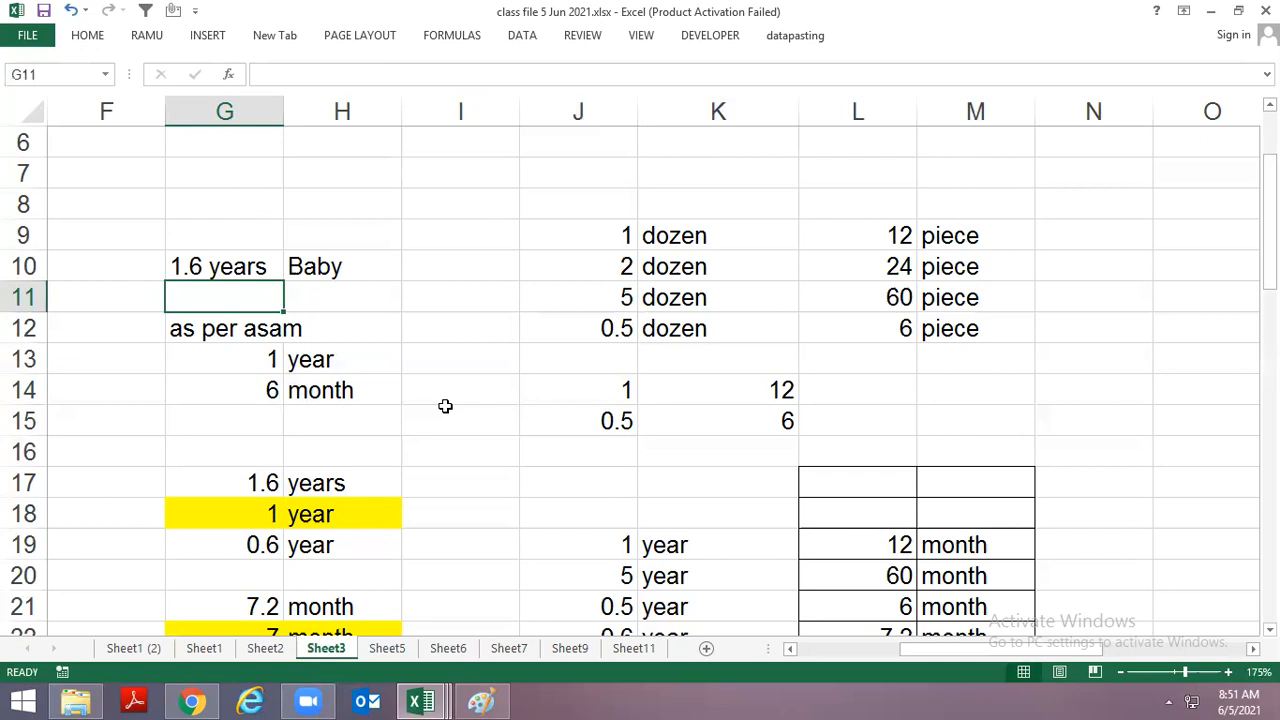
# Go back to column A and view the BODMAS, discount and tax examples at the start of the sheet.
pyautogui.press('Left')
pyautogui.press('Left')
pyautogui.press('Left')
pyautogui.press('Left')
pyautogui.press('Left')
pyautogui.press('Left')
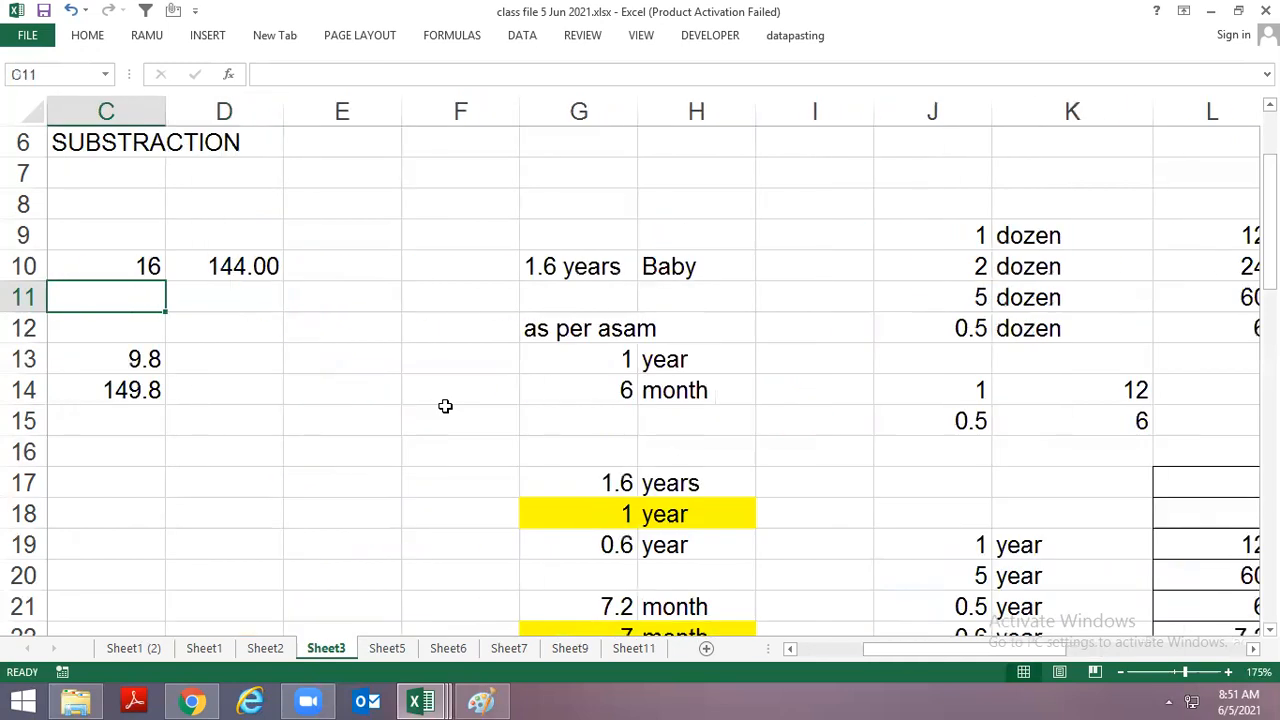
pyautogui.scroll(-5, 445, 406)
pyautogui.scroll(6, 445, 406)
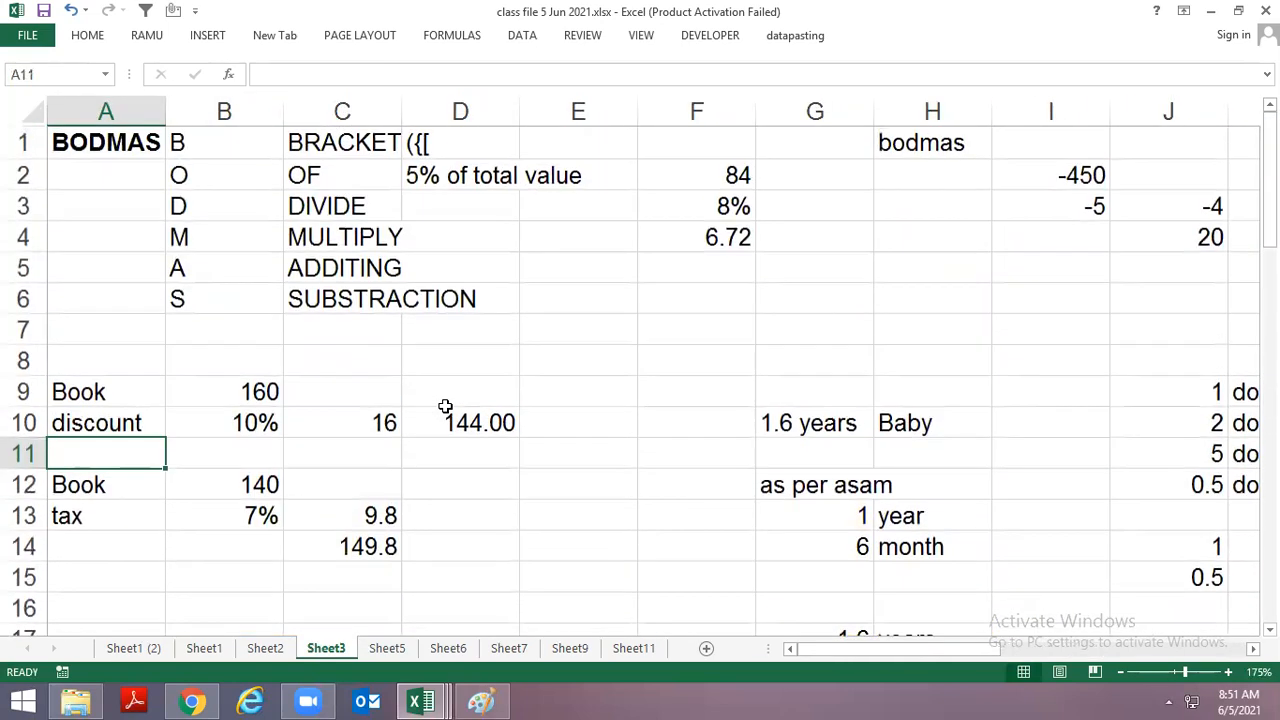
# Look through the date and time examples in column A of Sheet5 from the first row down.
pyautogui.hotkey('ctrl', 'pagedown')
pyautogui.press('Up')
pyautogui.press('Up')
pyautogui.press('Up')
pyautogui.press('Up')
pyautogui.hotkey('ctrl', 'Up')
pyautogui.hotkey('ctrl', 'Up')
pyautogui.hotkey('ctrl', 'Up')
pyautogui.hotkey('ctrl', 'Up')
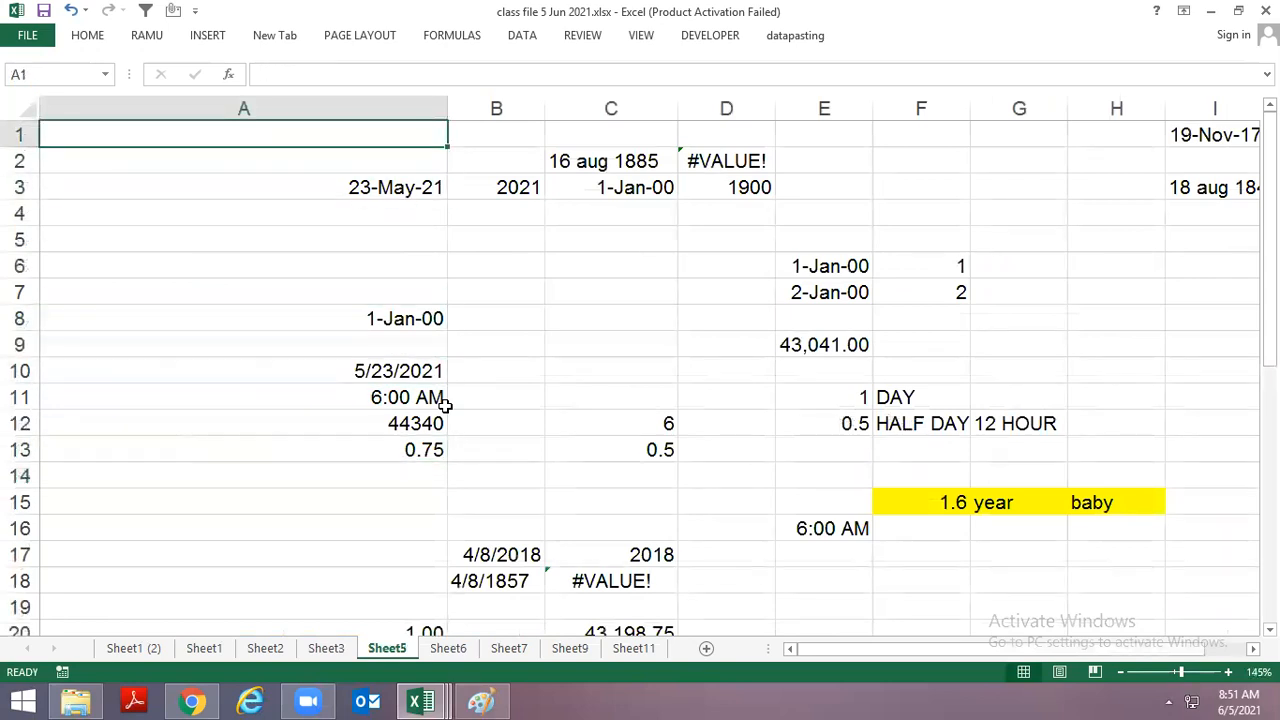
pyautogui.press('Down')
pyautogui.press('Down')
pyautogui.press('Down')
pyautogui.press('Down')
pyautogui.press('Down')
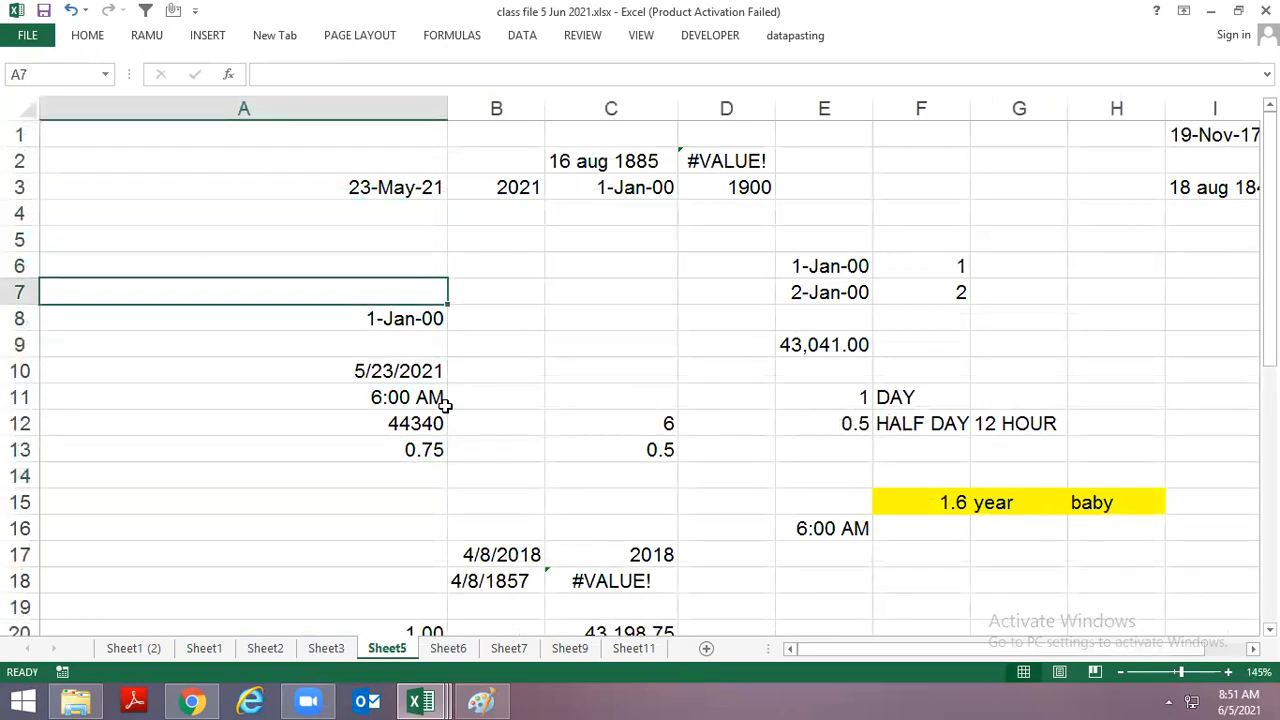
pyautogui.hotkey('ctrl', 'pageup')
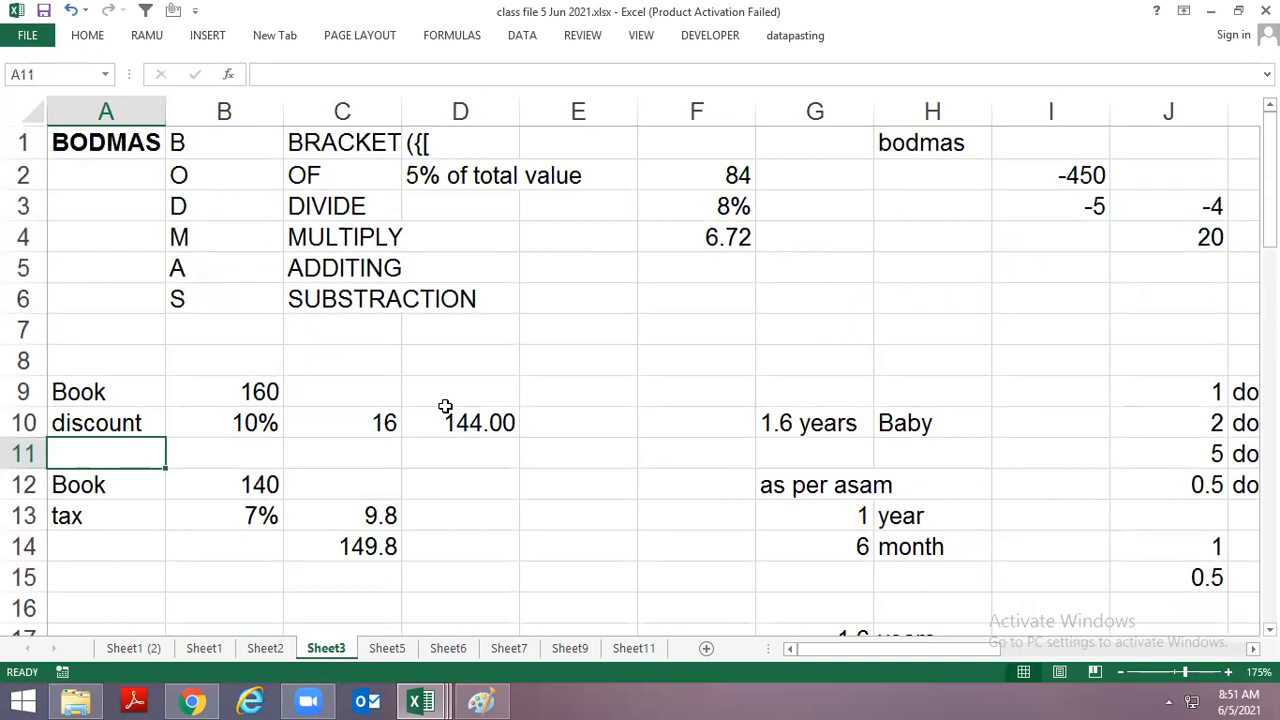
pyautogui.hotkey('ctrl', 'pagedown')
pyautogui.press('Down')
pyautogui.press('Down')
pyautogui.press('Down')
pyautogui.press('Down')
pyautogui.press('Down')
pyautogui.press('Down')
pyautogui.press('Down')
pyautogui.press('Down')
pyautogui.press('Down')
pyautogui.press('Down')
pyautogui.press('Down')
pyautogui.press('Down')
pyautogui.press('Down')
pyautogui.press('Down')
pyautogui.press('Down')
pyautogui.press('Down')
pyautogui.press('Down')
pyautogui.press('Down')
pyautogui.press('Down')
pyautogui.press('Down')
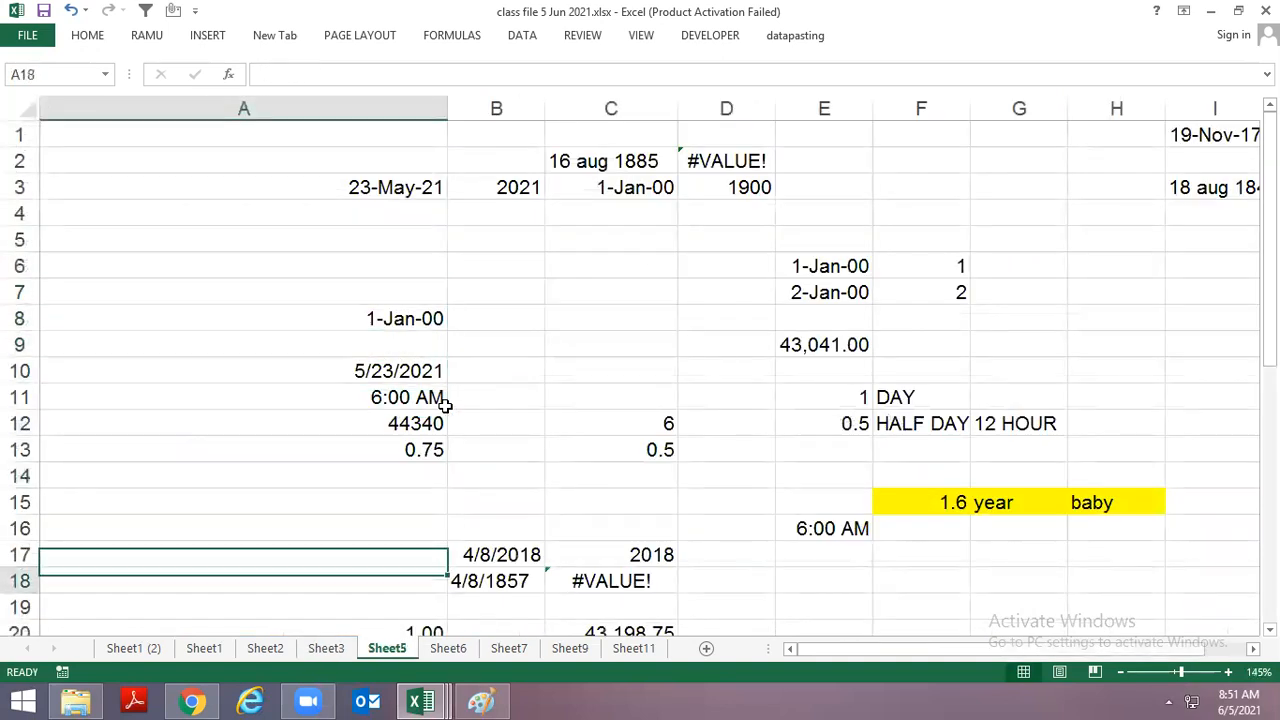
pyautogui.press('Up')
pyautogui.press('Up')
pyautogui.press('Down')
pyautogui.press('Down')
pyautogui.press('Down')
pyautogui.press('Down')
pyautogui.press('Down')
pyautogui.press('Down')
pyautogui.press('Down')
pyautogui.press('Down')
pyautogui.press('Down')
pyautogui.press('Down')
pyautogui.press('Down')
pyautogui.press('Down')
pyautogui.press('Down')
pyautogui.press('Down')
pyautogui.press('Down')
pyautogui.press('Down')
pyautogui.press('Down')
# Enter the date 1 jan 1900 in cell A6 of Sheet5.
pyautogui.press('Up')
pyautogui.press('Up')
pyautogui.press('Up')
pyautogui.press('Up')
pyautogui.press('Up')
pyautogui.press('Up')
pyautogui.press('Up')
pyautogui.press('Up')
pyautogui.press('Up')
pyautogui.press('Up')
pyautogui.press('Up')
pyautogui.press('Up')
pyautogui.press('Up')
pyautogui.press('Up')
pyautogui.press('Up')
pyautogui.press('Up')
pyautogui.press('Up')
pyautogui.press('Up')
pyautogui.press('Up')
pyautogui.press('Up')
pyautogui.write('1 jan 1900')
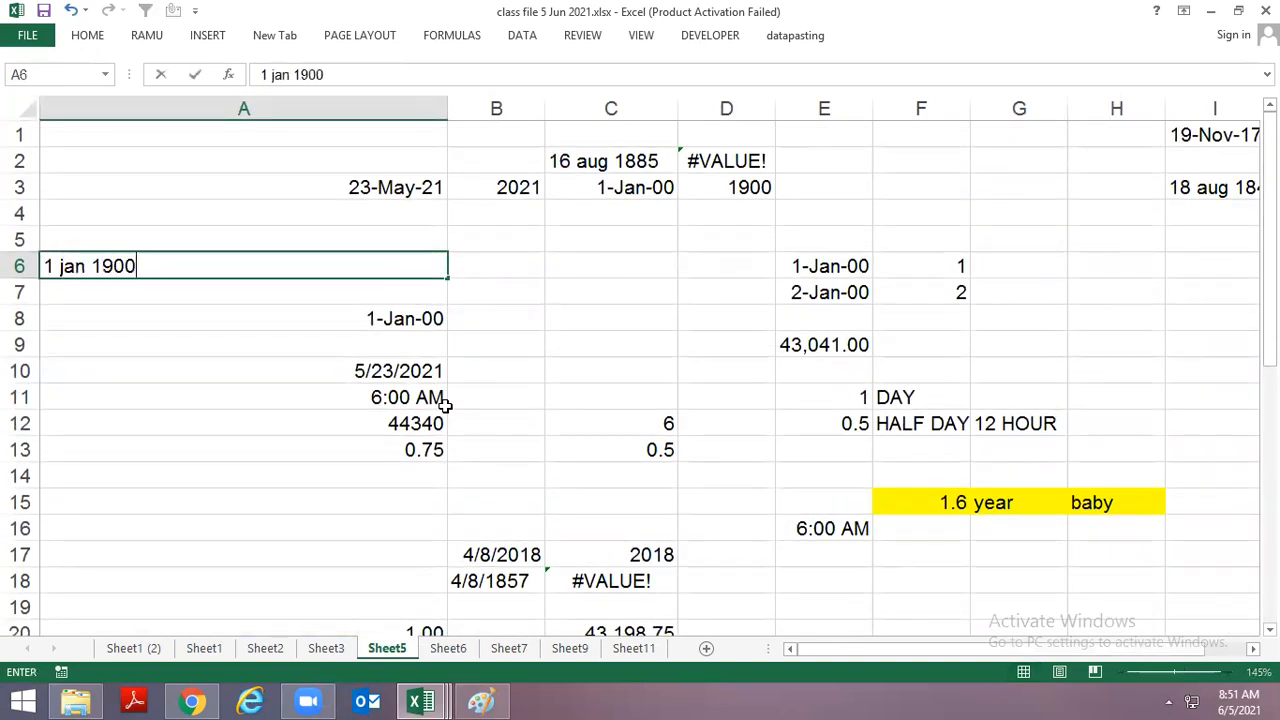
pyautogui.hotkey('ctrl', 'Return')
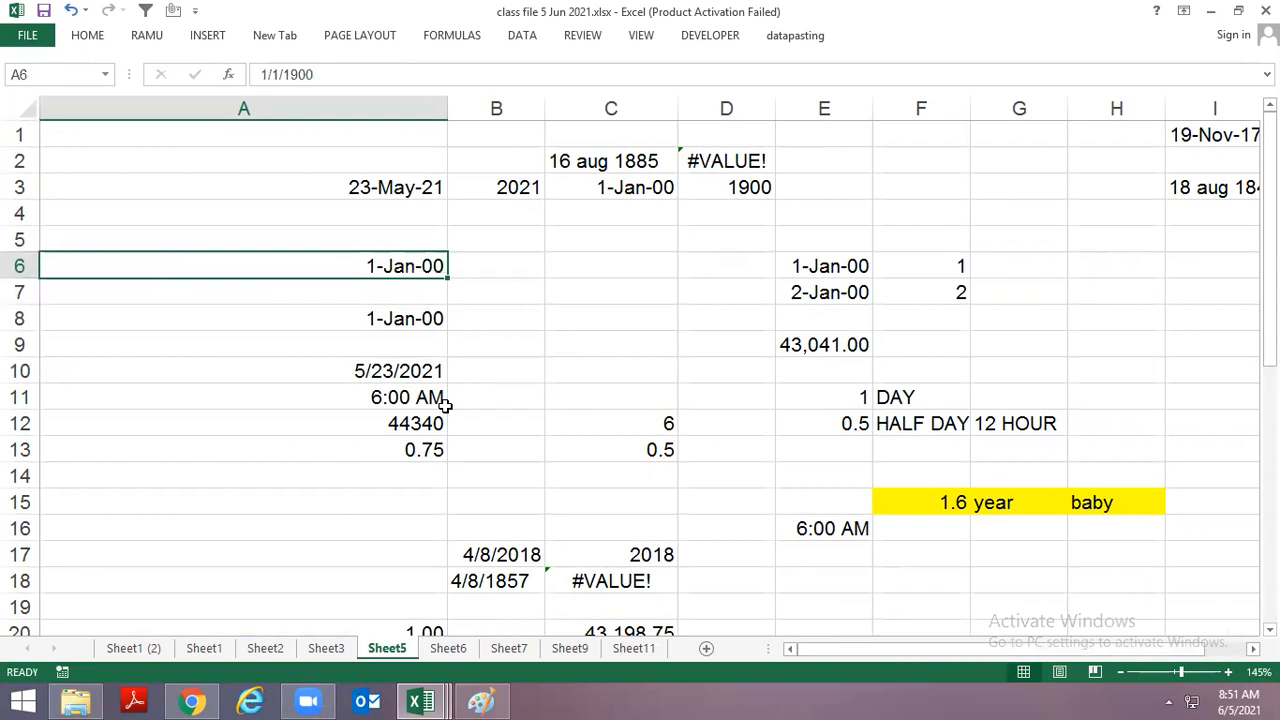
# Enter the date 1 jan 1900 in cell A45, in the empty area below the existing data.
pyautogui.press('pagedown')
pyautogui.press('pagedown')
pyautogui.write('1 jan 1900')
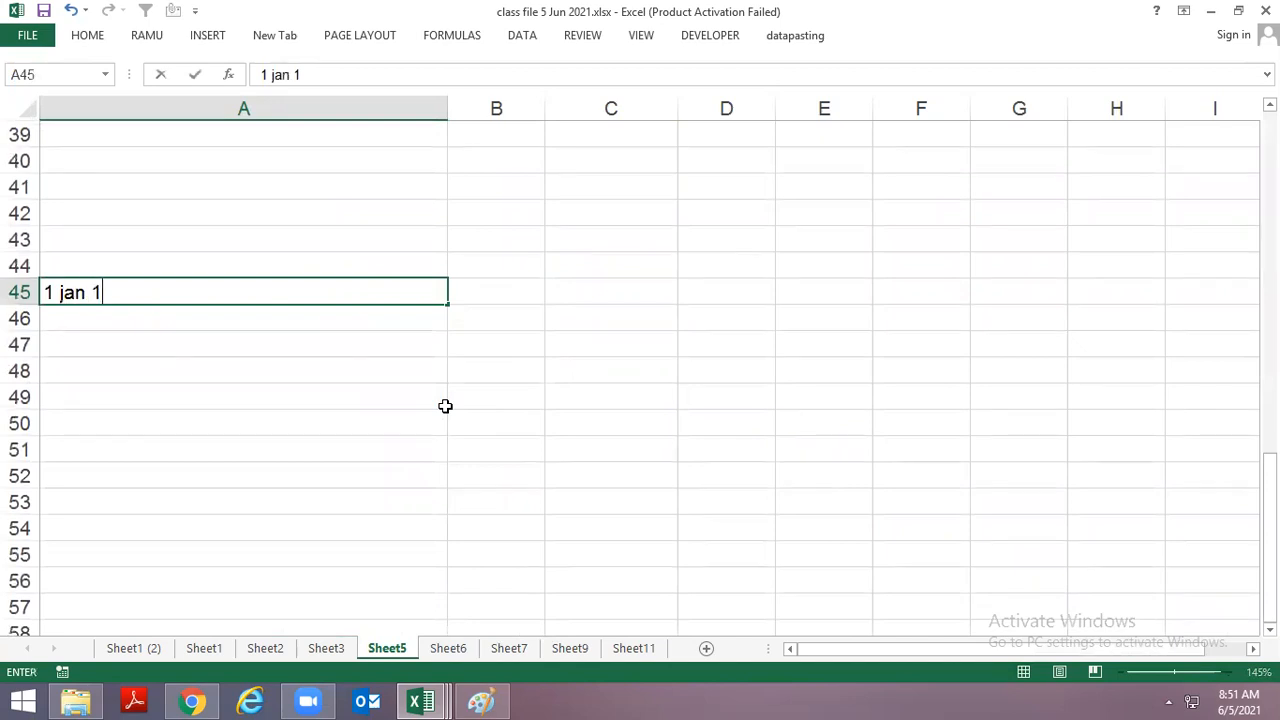
pyautogui.hotkey('ctrl', 'Return')
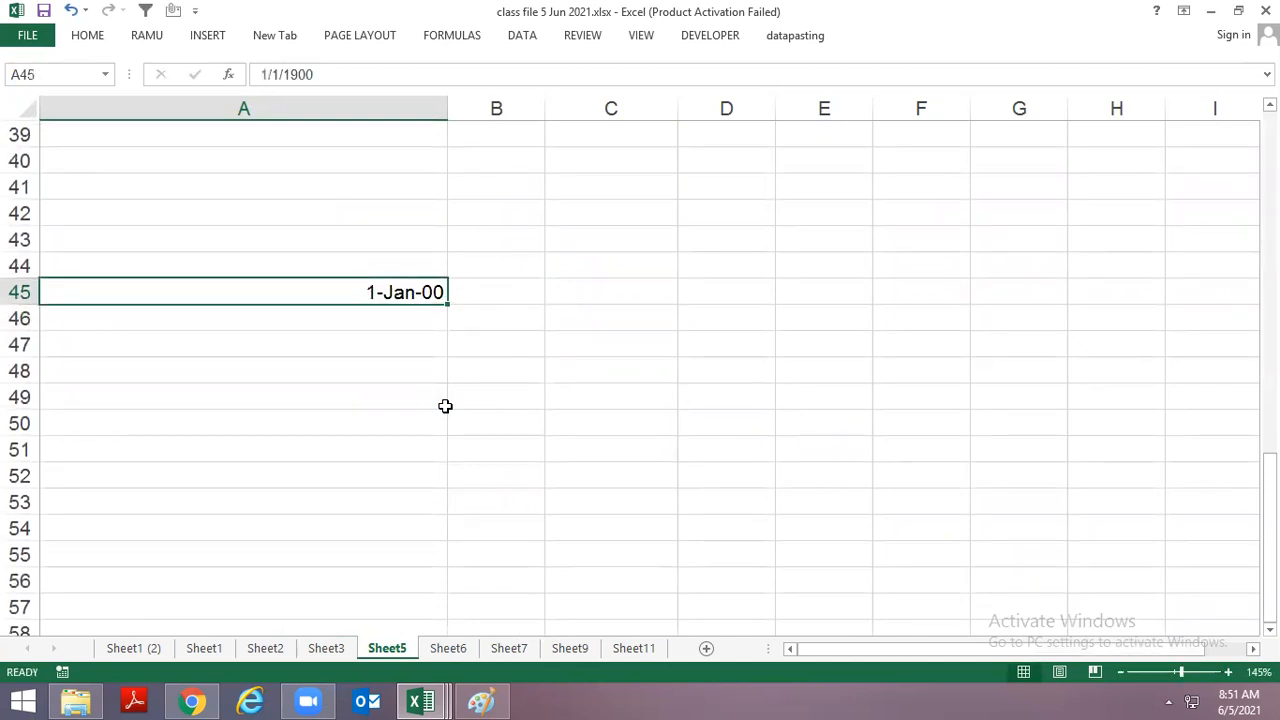
pyautogui.press('Down')
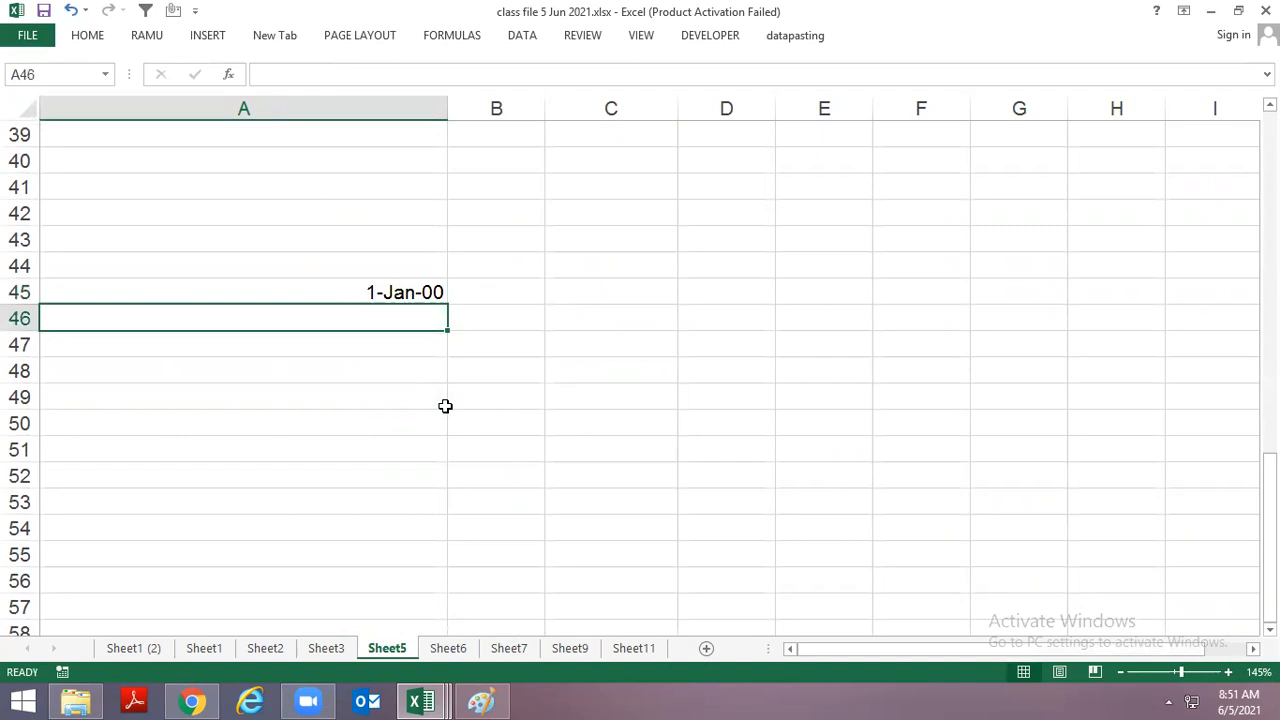
# Insert today's date in cell A47 and apply the day-month-year date format.
pyautogui.press('Down')
pyautogui.hotkey('ctrl', ';')
pyautogui.press('Return')
pyautogui.press('Up')
pyautogui.hotkey('ctrl', 'shift', '3')
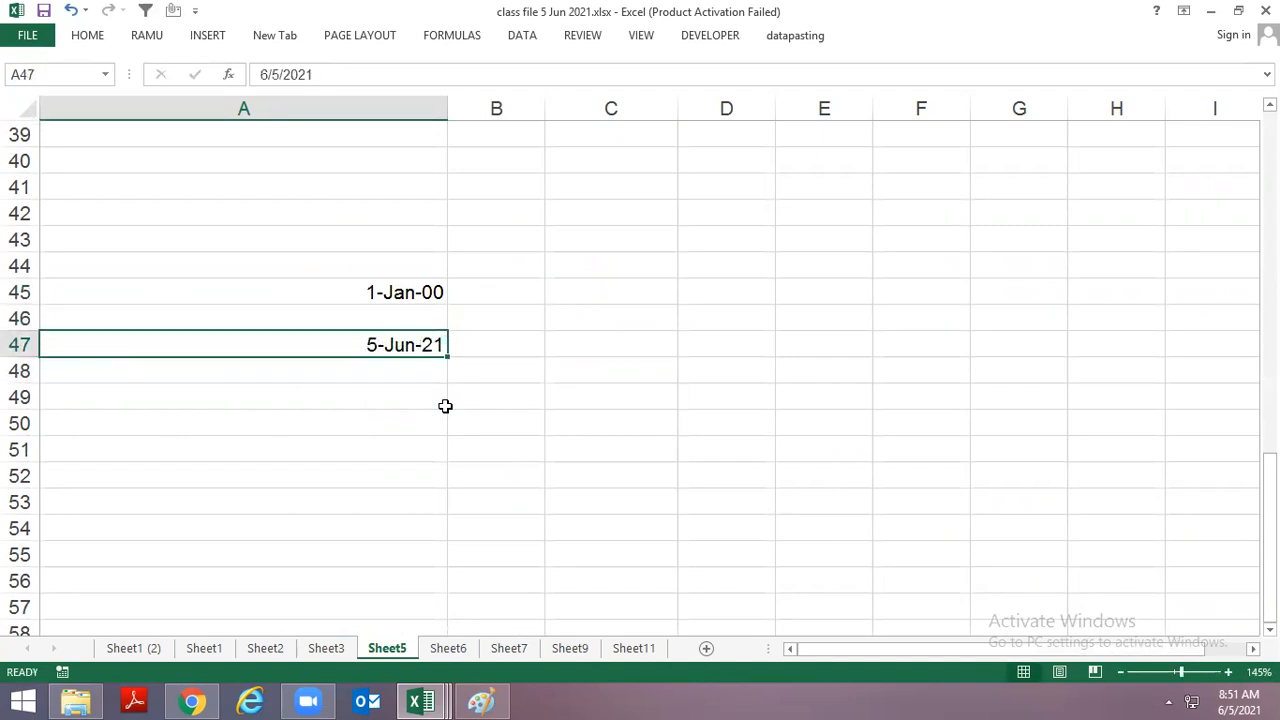
# Copy the date from A47 to C47 and format the copy as a number with two decimals.
pyautogui.hotkey('ctrl', 'c')
pyautogui.press('Right')
pyautogui.press('Right')
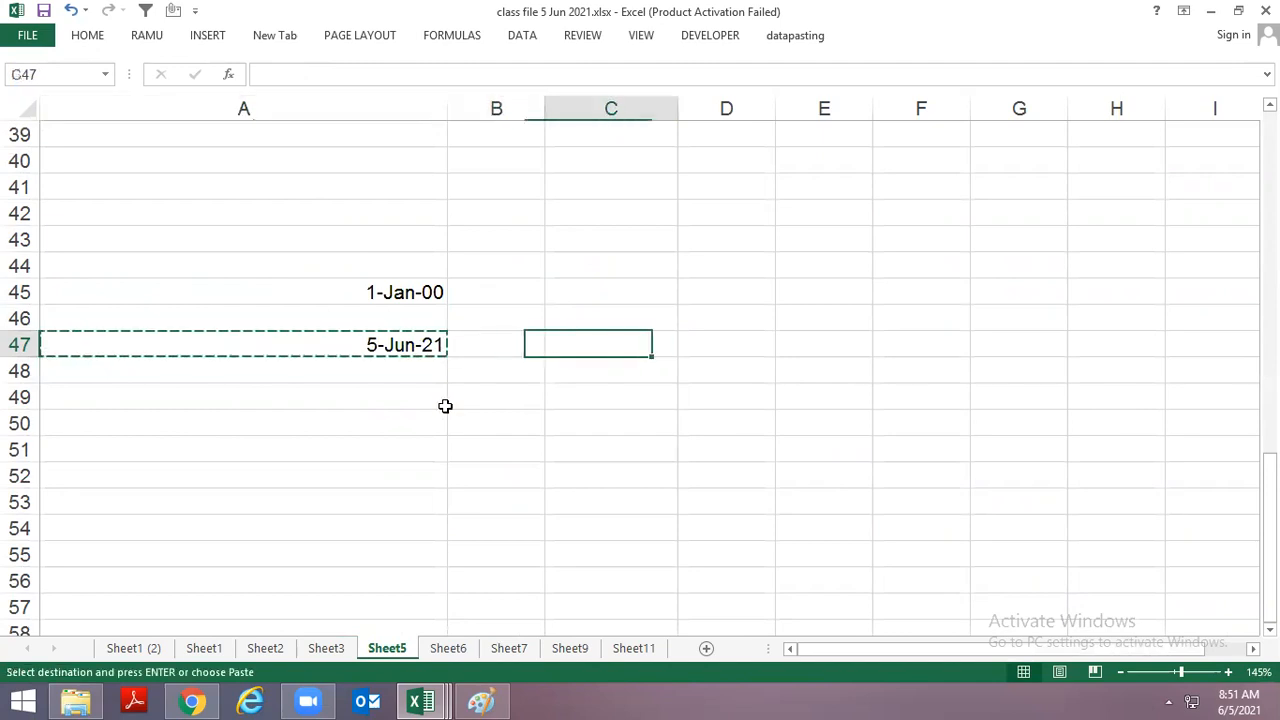
pyautogui.hotkey('ctrl', 'v')
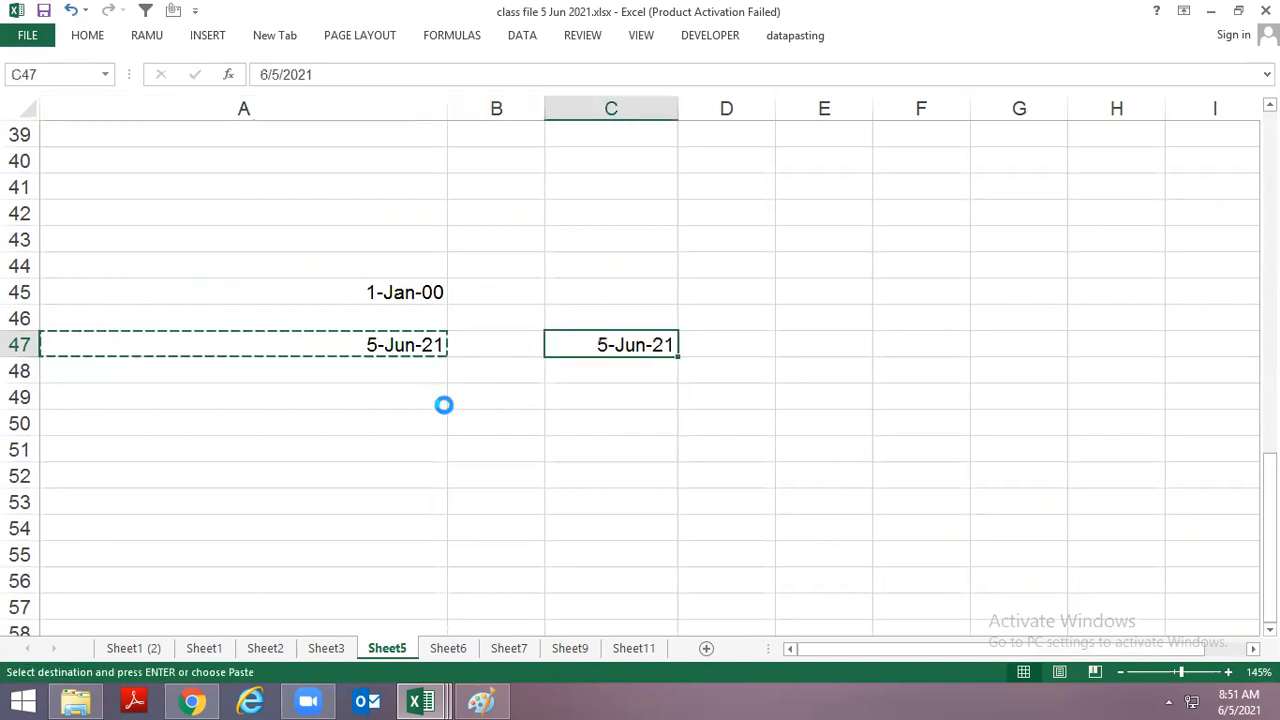
pyautogui.hotkey('ctrl', 'shift', '1')
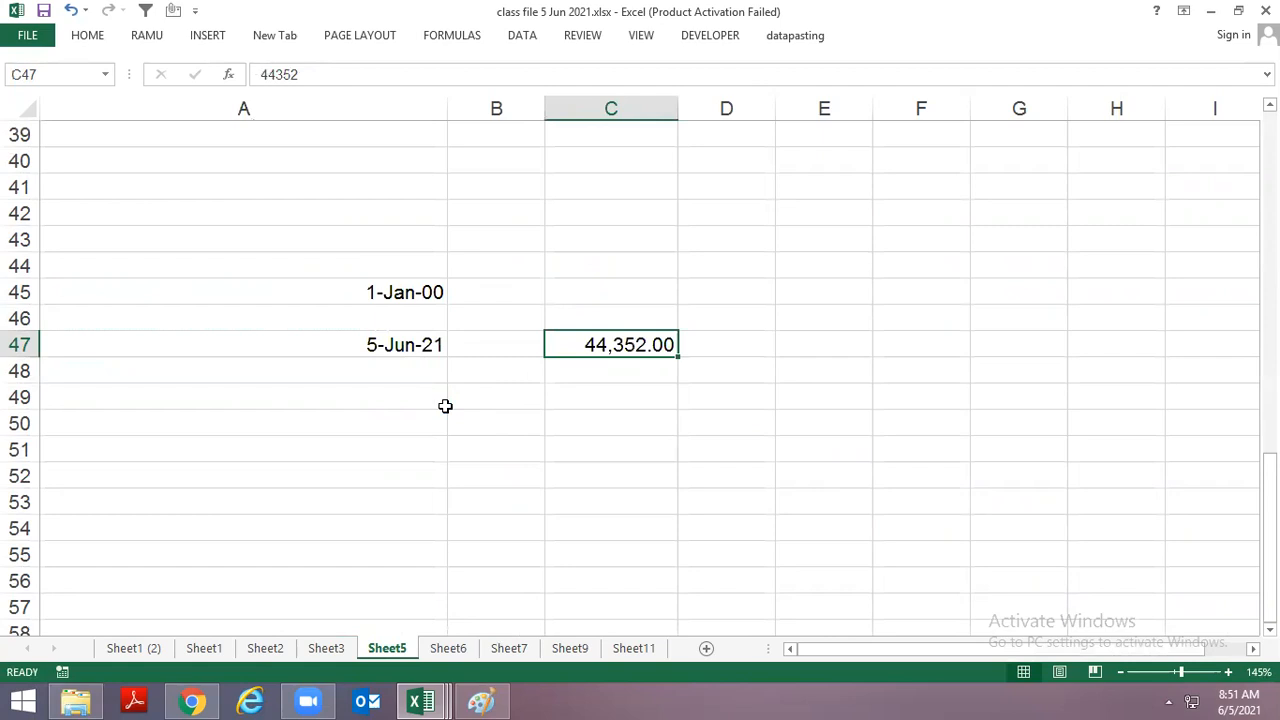
# Try the time, date, currency and percentage formats on C47, and return it to the two-decimal number format.
pyautogui.hotkey('ctrl', 'shift', '2')
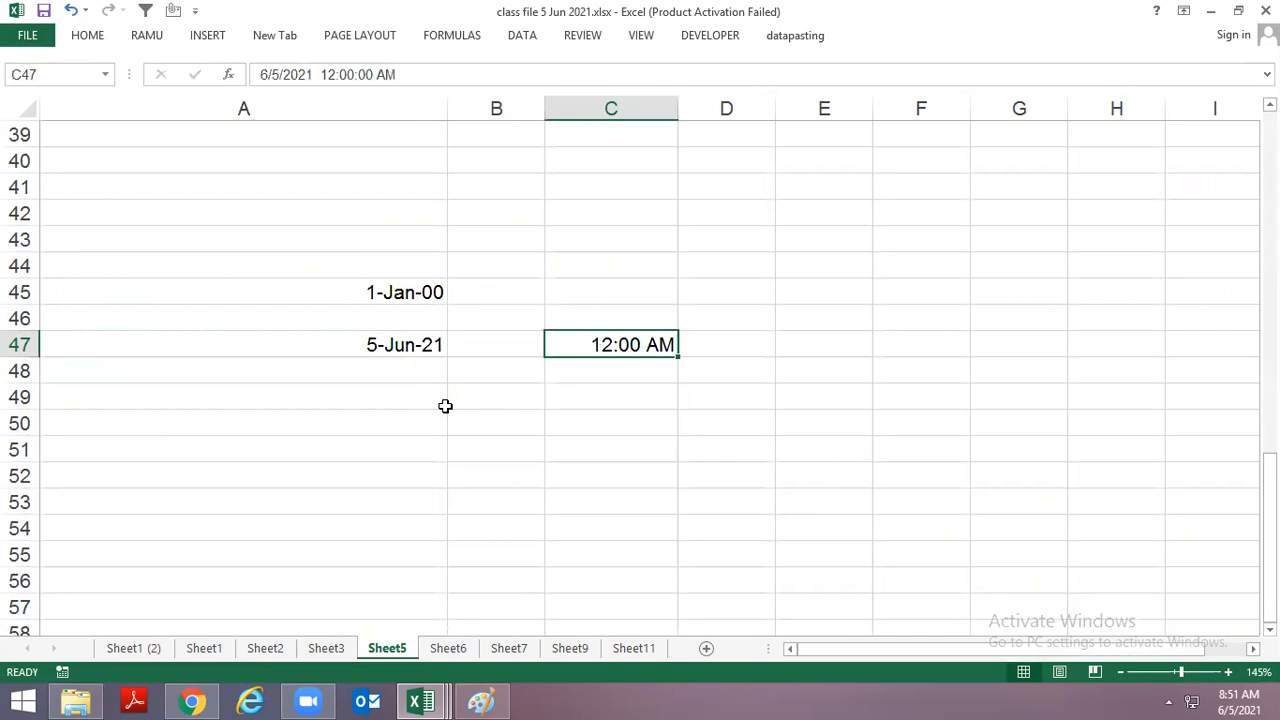
pyautogui.hotkey('ctrl', 'shift', '3')
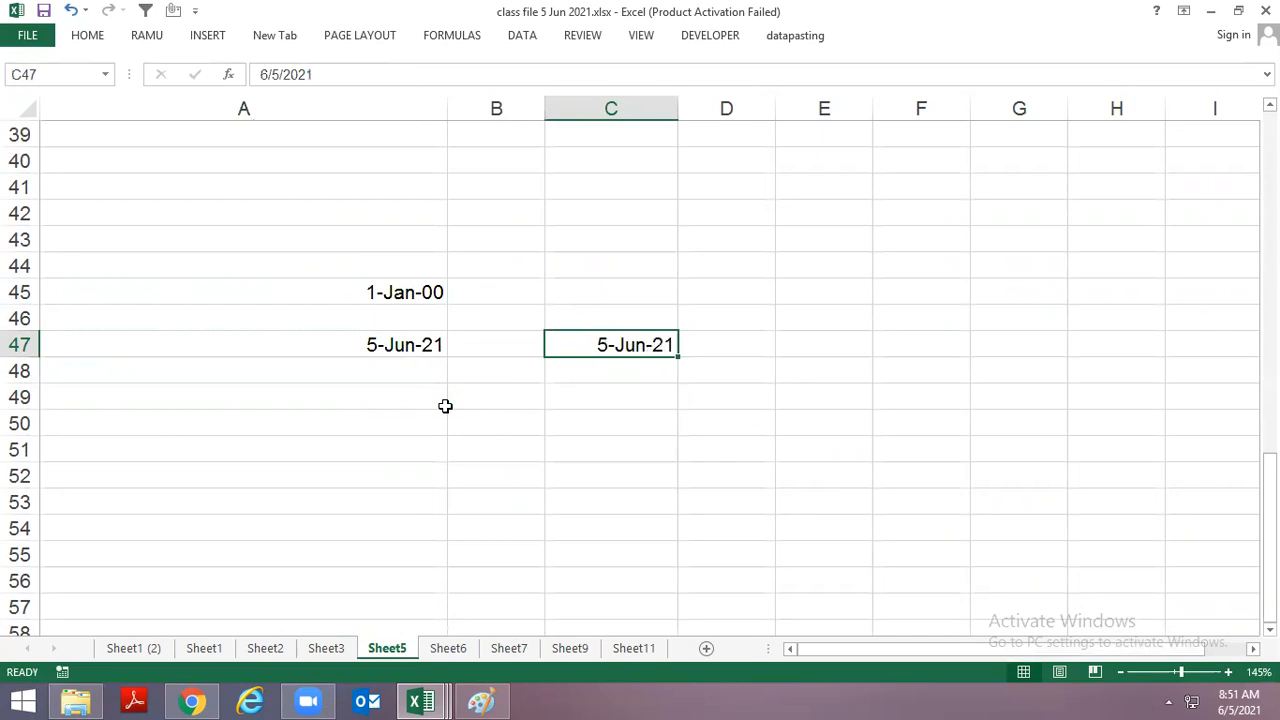
pyautogui.hotkey('ctrl', 'shift', '4')
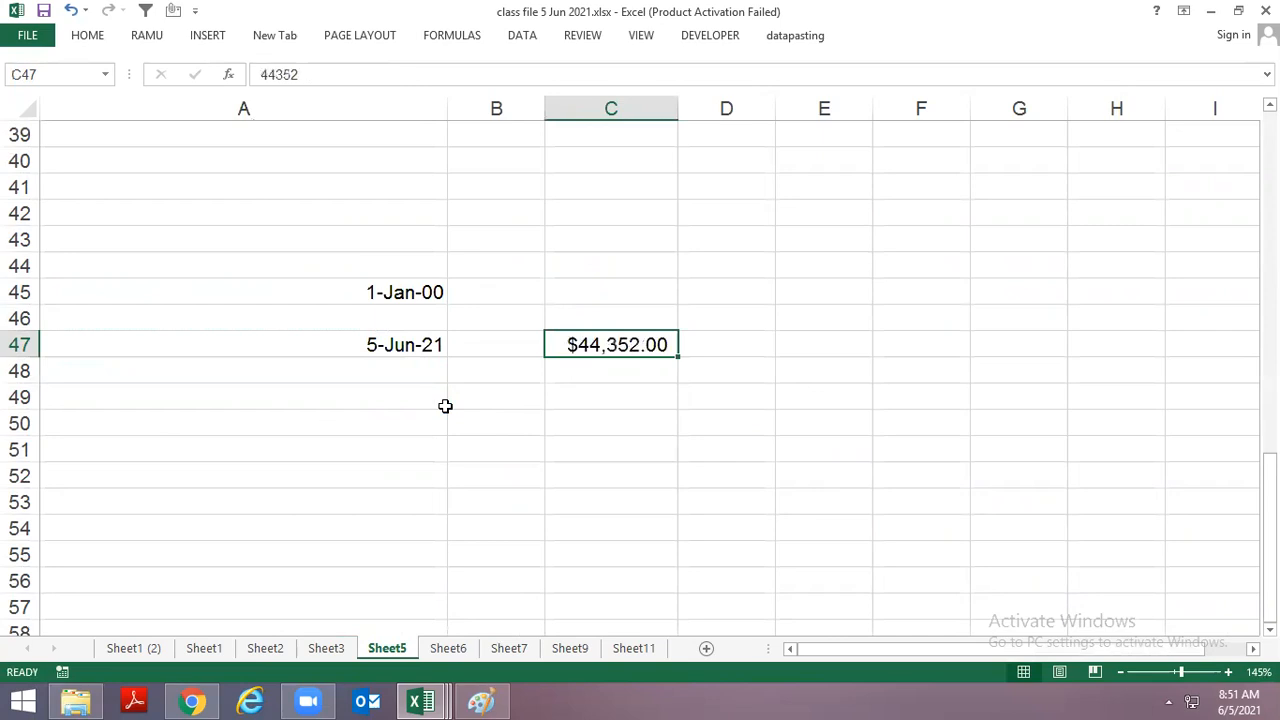
pyautogui.hotkey('ctrl', 'shift', '5')
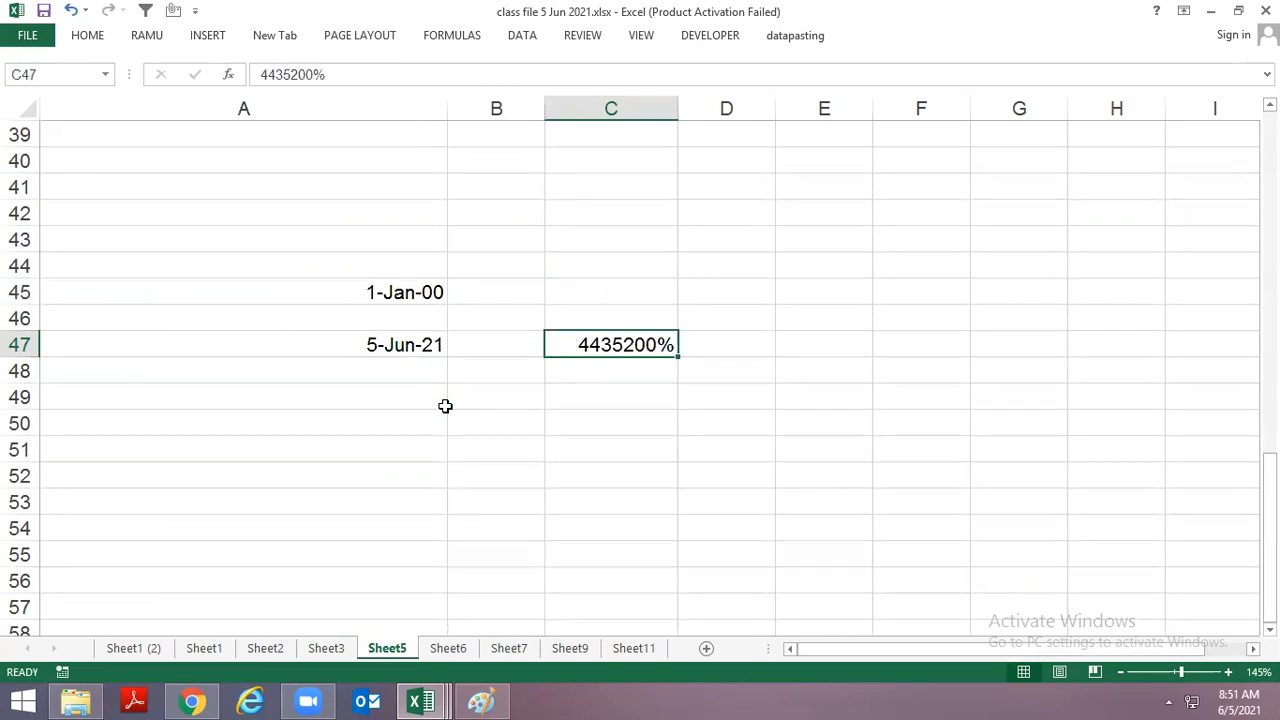
pyautogui.hotkey('ctrl', 'shift', '1')
# Enter the date 1 jan 1900 in cell A50 and format it as a number with two decimals.
pyautogui.press('Left')
pyautogui.press('Left')
pyautogui.press('Up')
pyautogui.press('Up')
pyautogui.click(445, 406)
pyautogui.click(446, 412)
pyautogui.write('1')
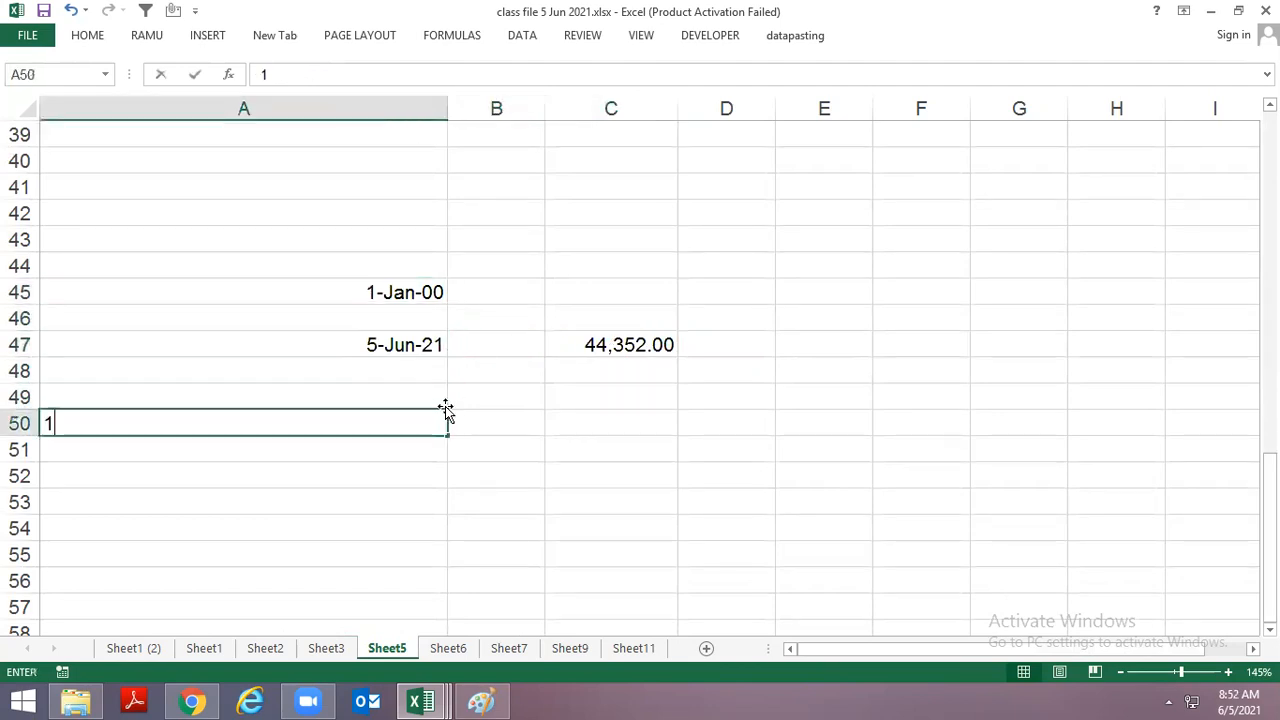
pyautogui.write(' jan 1900')
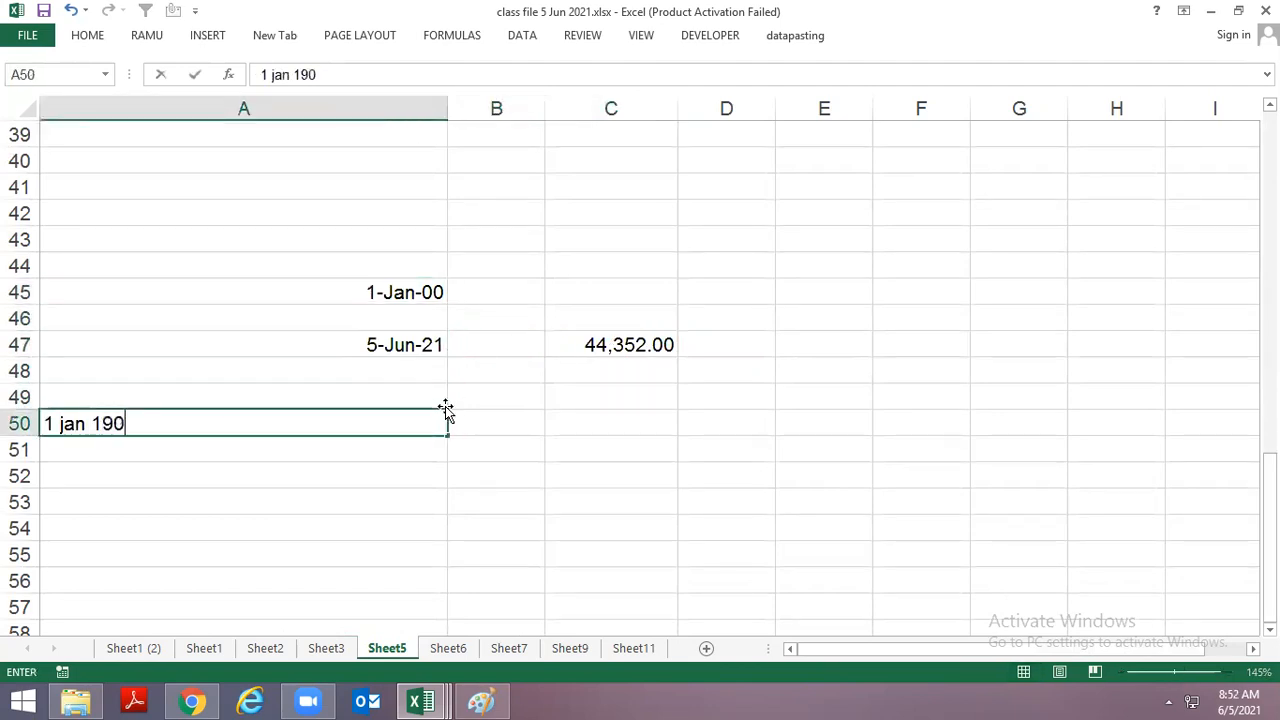
pyautogui.press('Return')
pyautogui.press('Up')
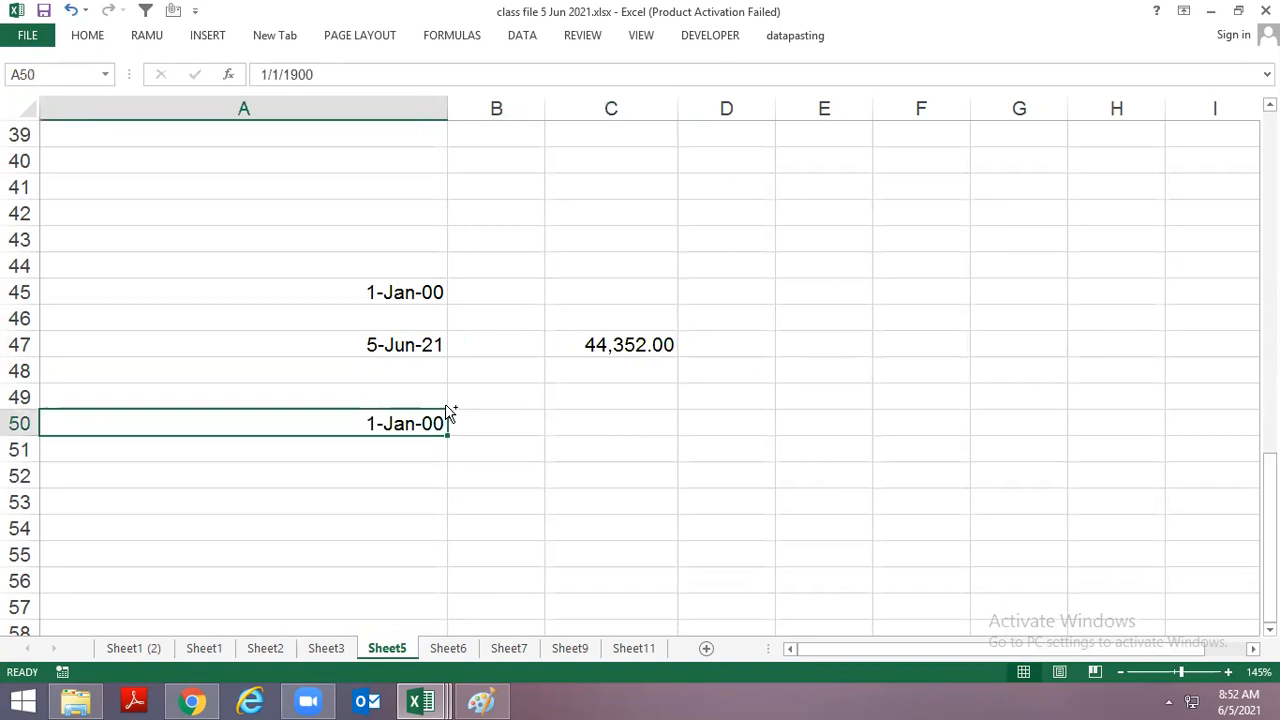
pyautogui.hotkey('ctrl', 'shift', '1')
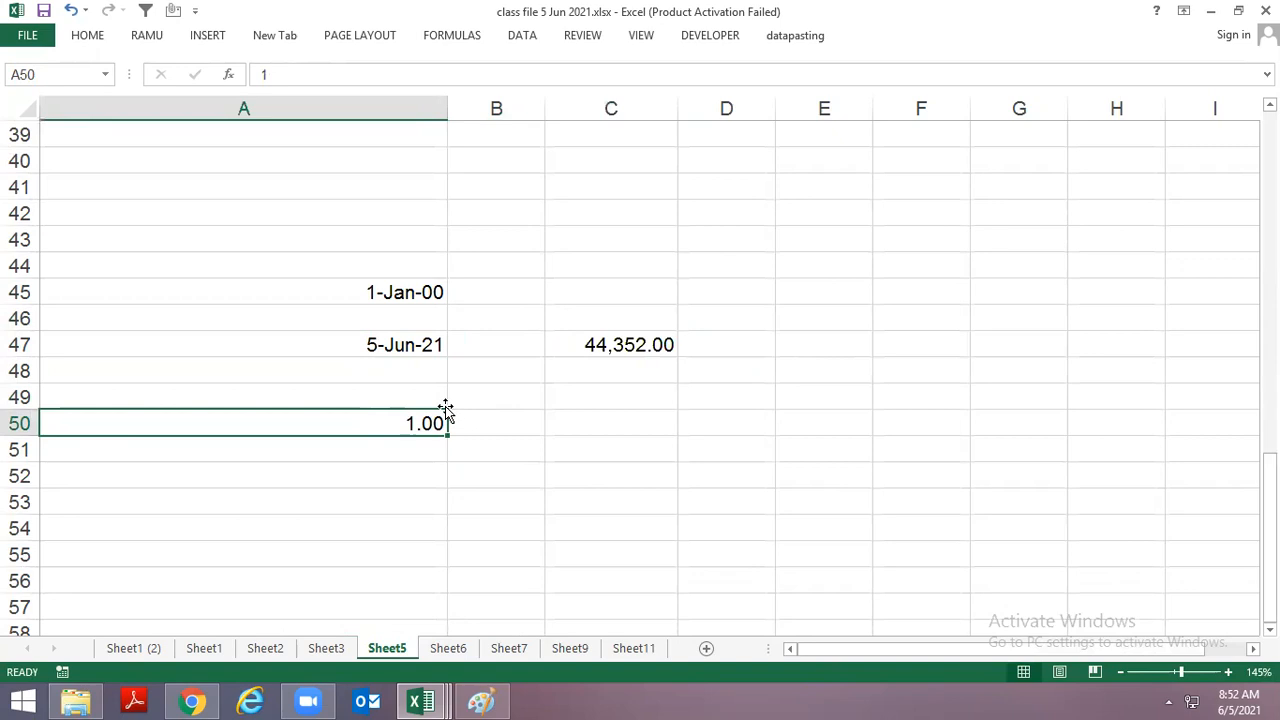
# Compare the dates in A45 and A47 with the serial number in C47.
pyautogui.press('Up')
pyautogui.press('Up')
pyautogui.press('Right')
pyautogui.press('Left')
pyautogui.press('Up')
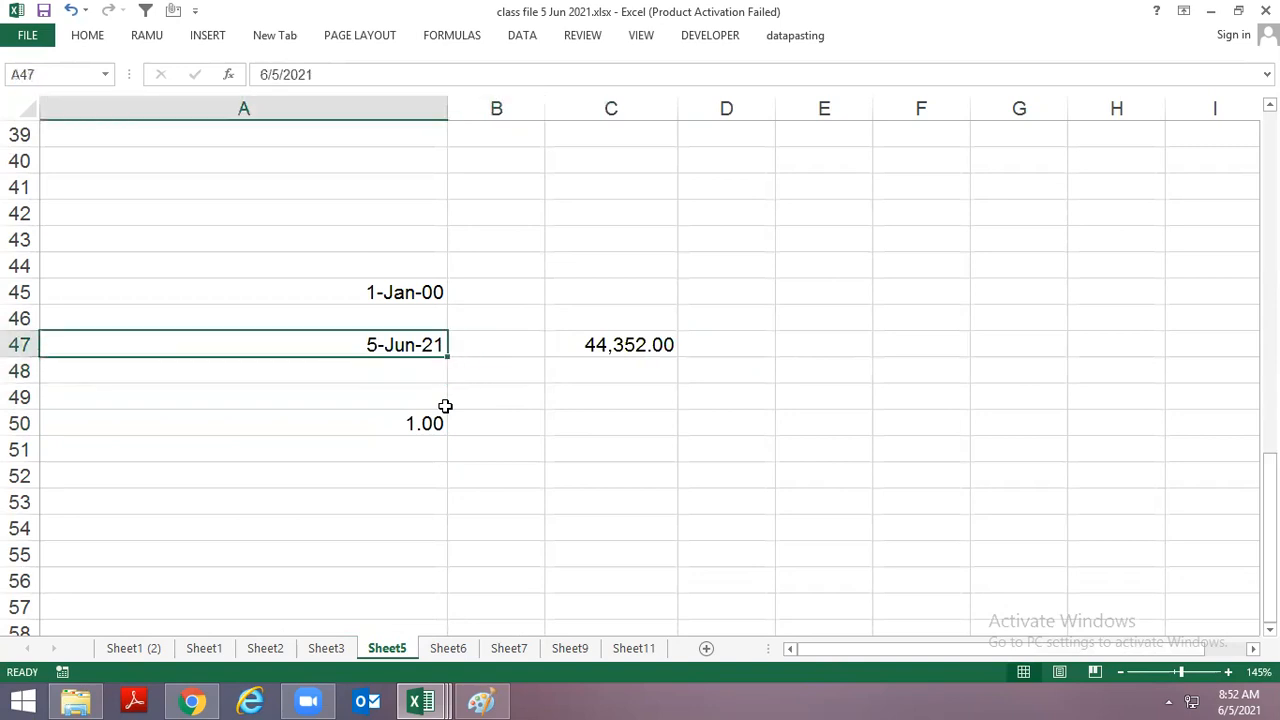
pyautogui.press('Right')
pyautogui.press('Right')
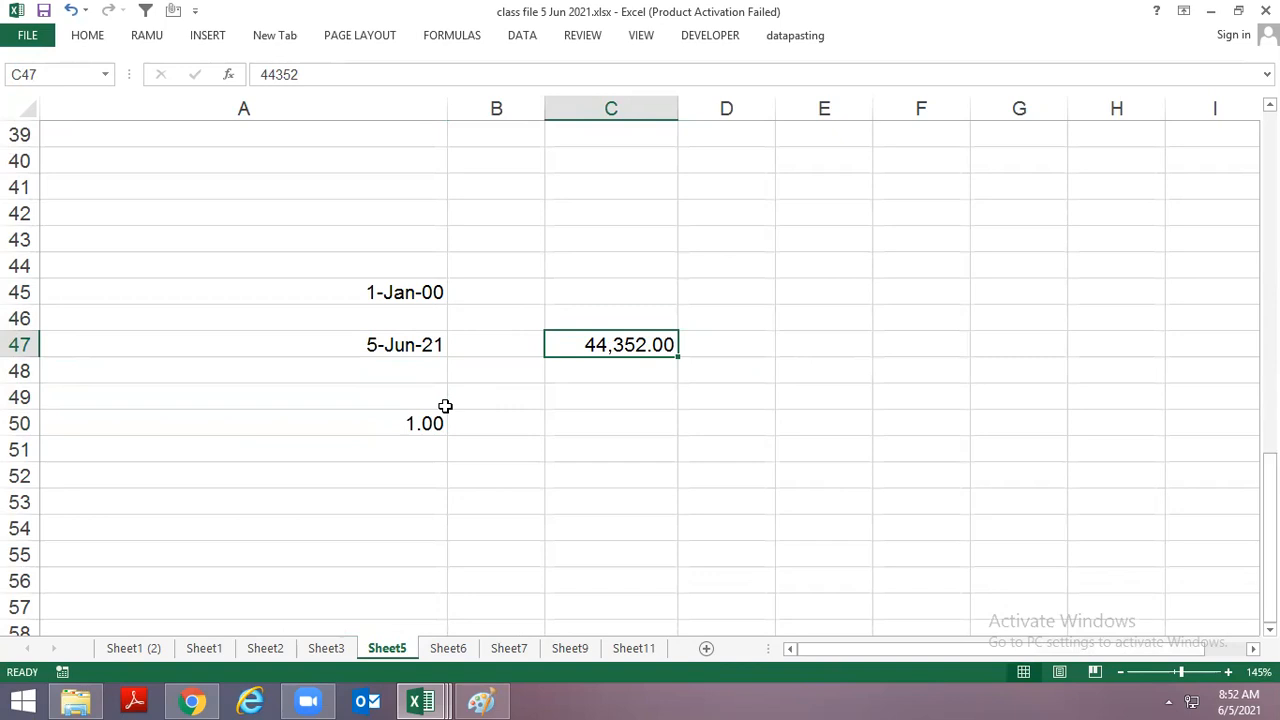
pyautogui.press('Left')
pyautogui.press('Up')
pyautogui.press('Up')
pyautogui.press('Left')
pyautogui.press('Down')
pyautogui.press('Down')
pyautogui.press('Up')
pyautogui.press('Down')
# Enter the date 16 aug 2008 in cell C50.
pyautogui.press('Right')
pyautogui.press('Right')
pyautogui.press('Down')
pyautogui.press('Down')
pyautogui.press('Down')
pyautogui.write('16 aug 2008')
pyautogui.press('Return')
pyautogui.press('Up')
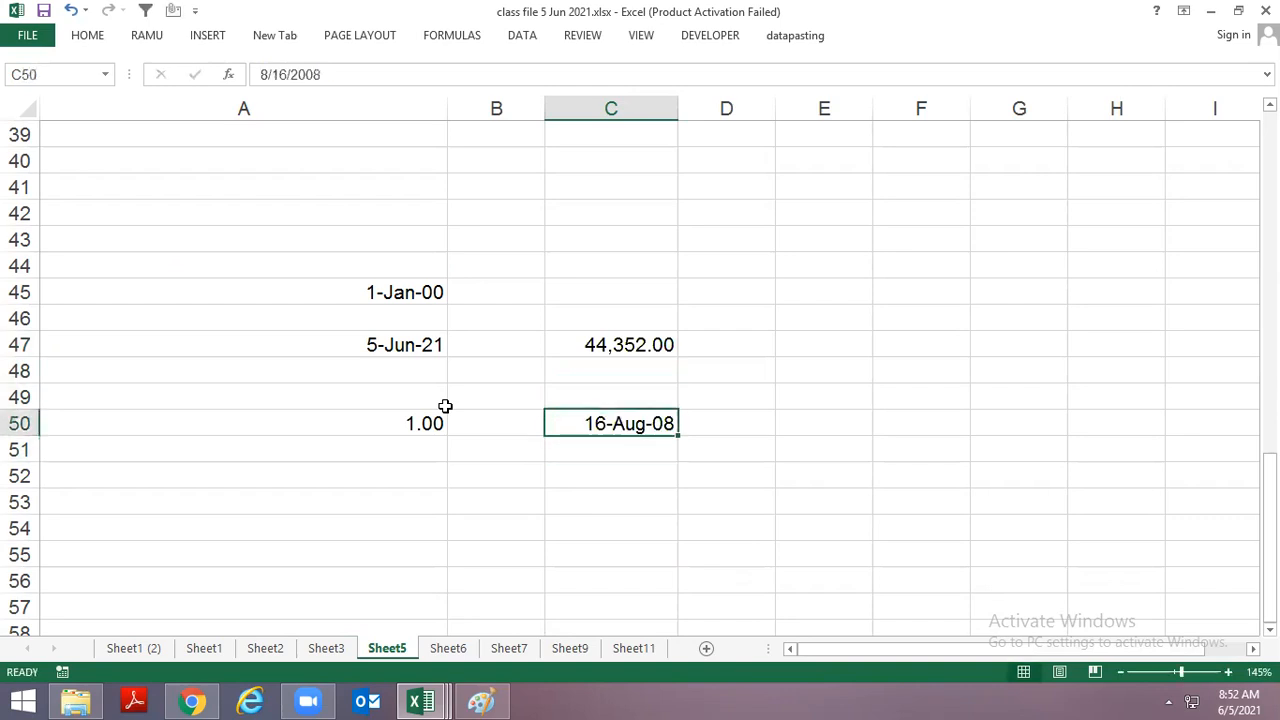
# Extract the year of the date in C50 into D50 with the formula =YEAR(C50).
pyautogui.press('Right')
pyautogui.write('=year')
pyautogui.press('Tab')
pyautogui.press('Left')
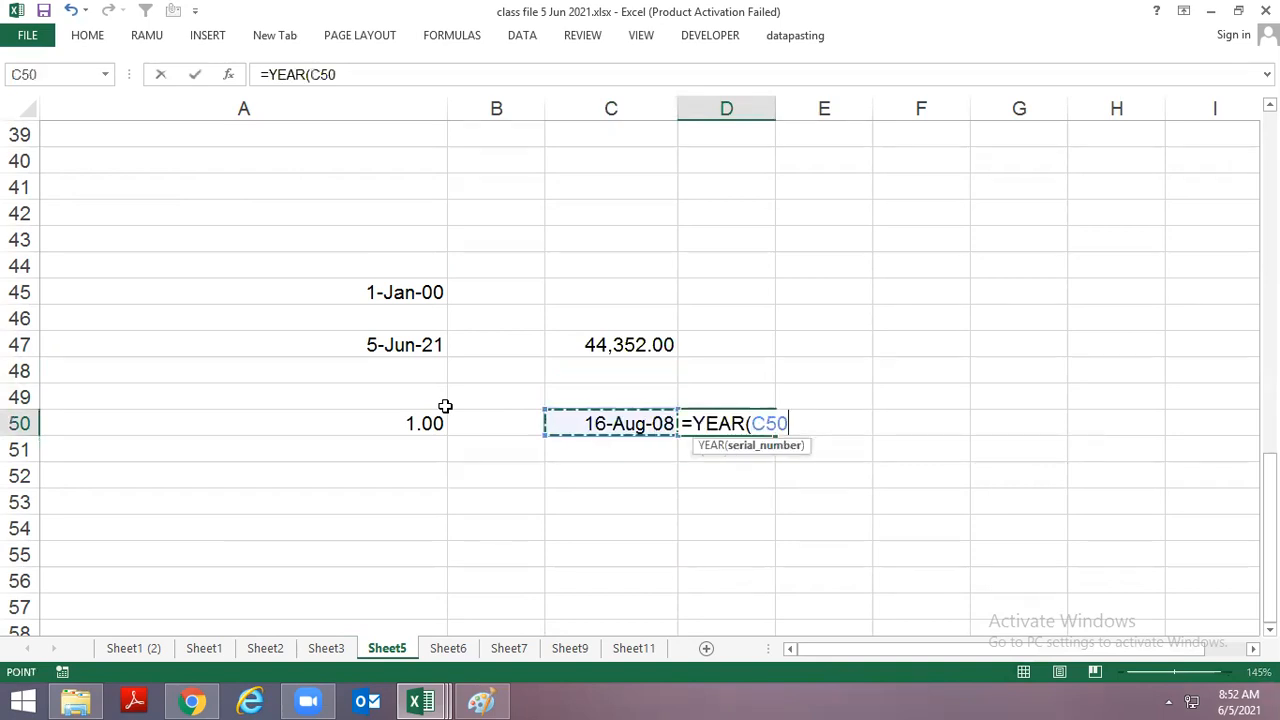
pyautogui.hotkey('ctrl', 'Return')
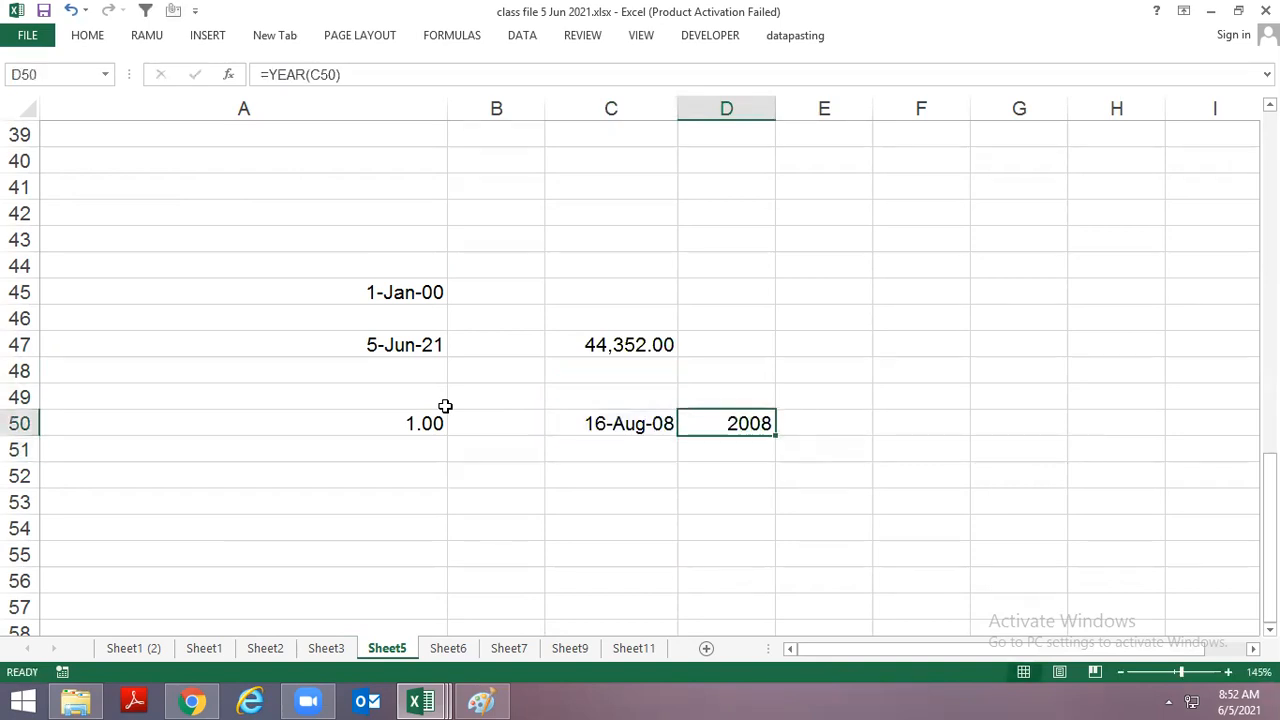
# Enter the date 15 jul 1995 in C51 and fill the YEAR formula down from D50 into D51.
pyautogui.press('Left')
pyautogui.press('Right')
pyautogui.press('Left')
pyautogui.press('Left')
pyautogui.press('Down')
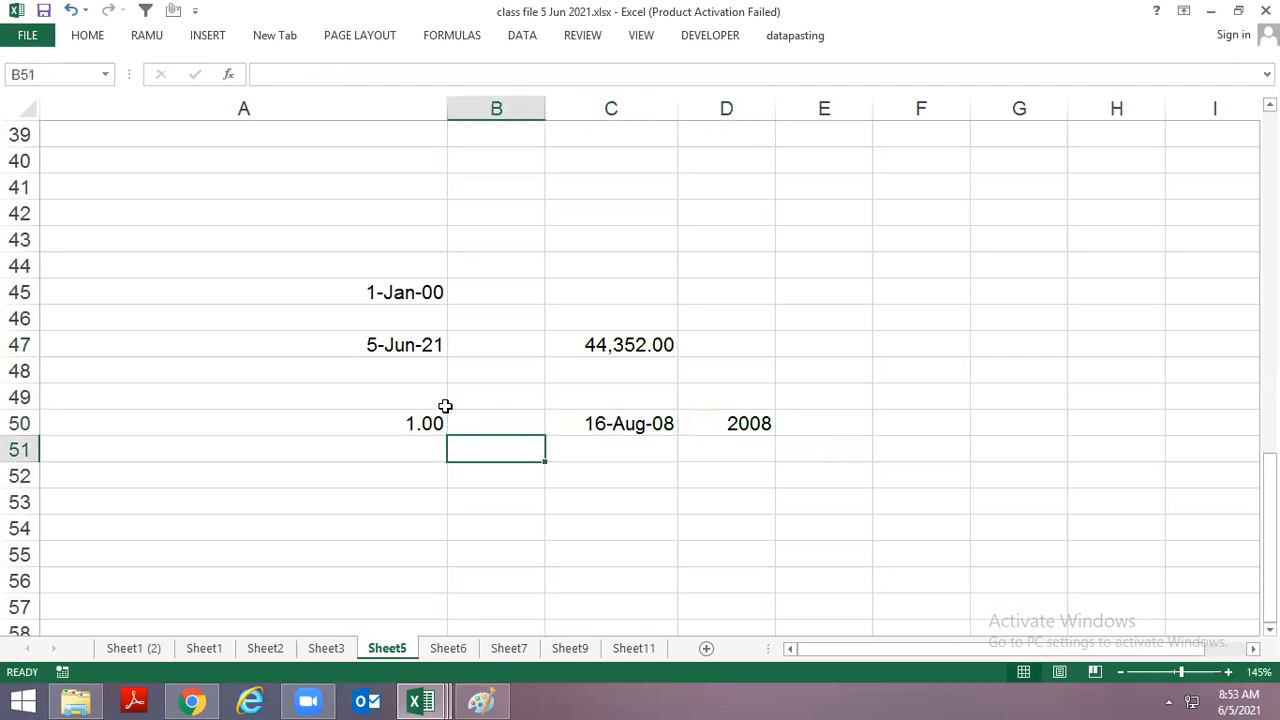
pyautogui.press('Right')
pyautogui.write('15 ')
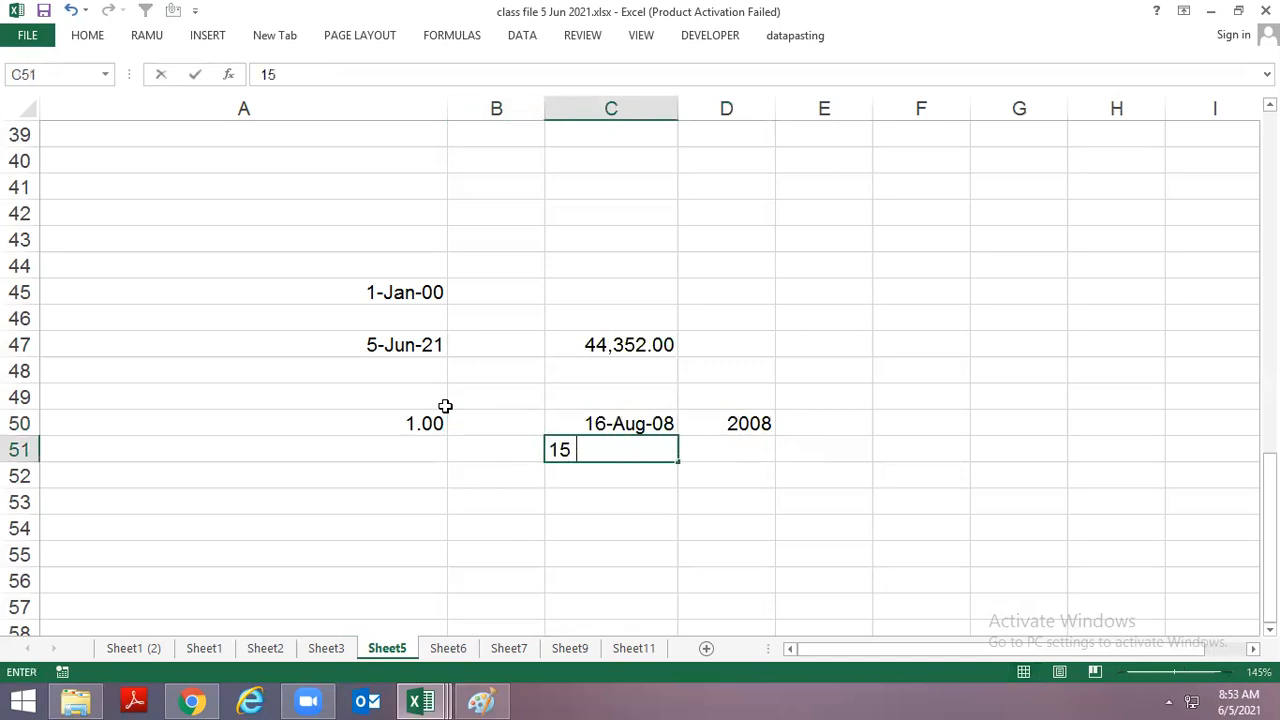
pyautogui.write('jul 1995')
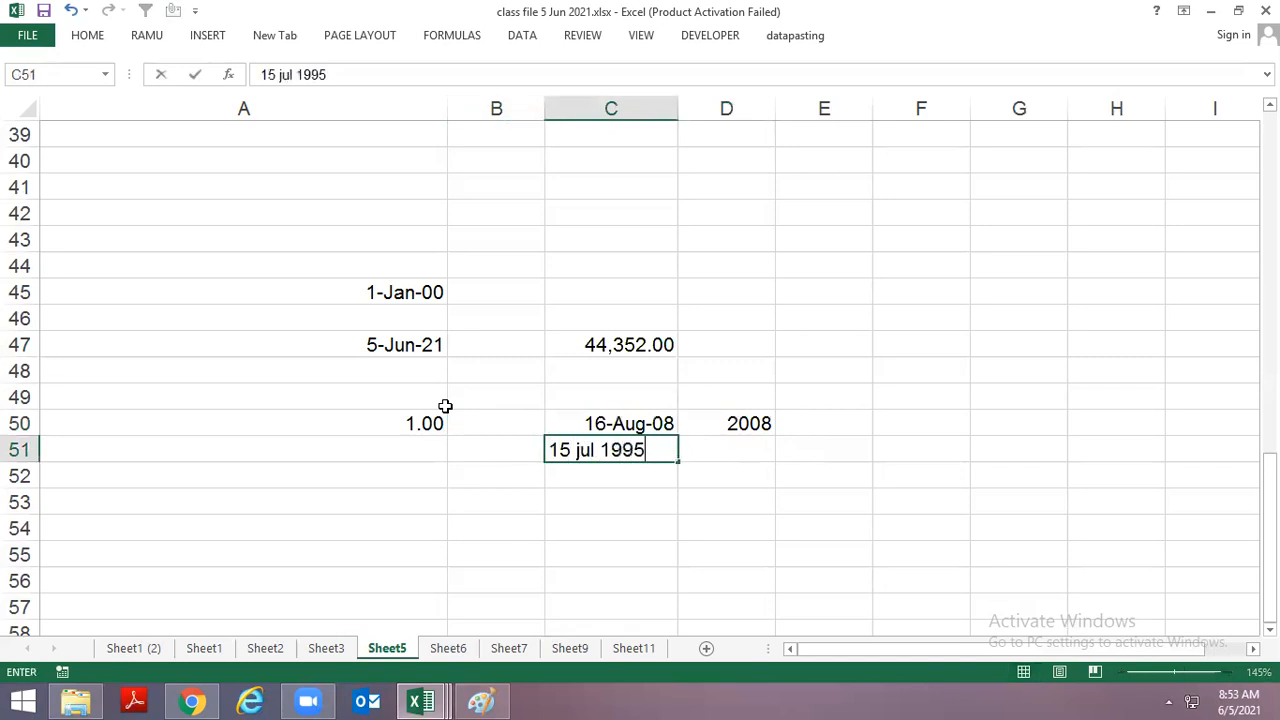
pyautogui.hotkey('ctrl', 'Return')
pyautogui.press('Right')
pyautogui.hotkey('ctrl', 'd')
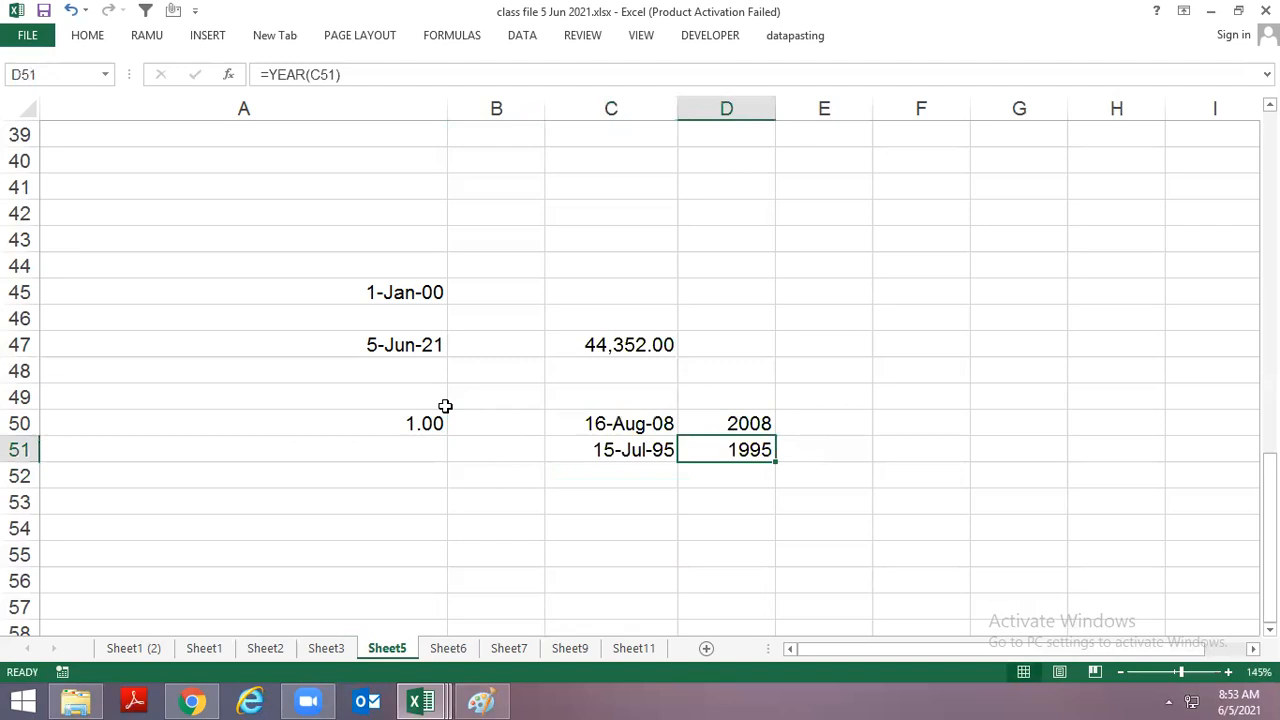
# Enter the date 17 feb 1880 in cell C53.
pyautogui.press('Down')
pyautogui.press('Down')
pyautogui.press('Left')
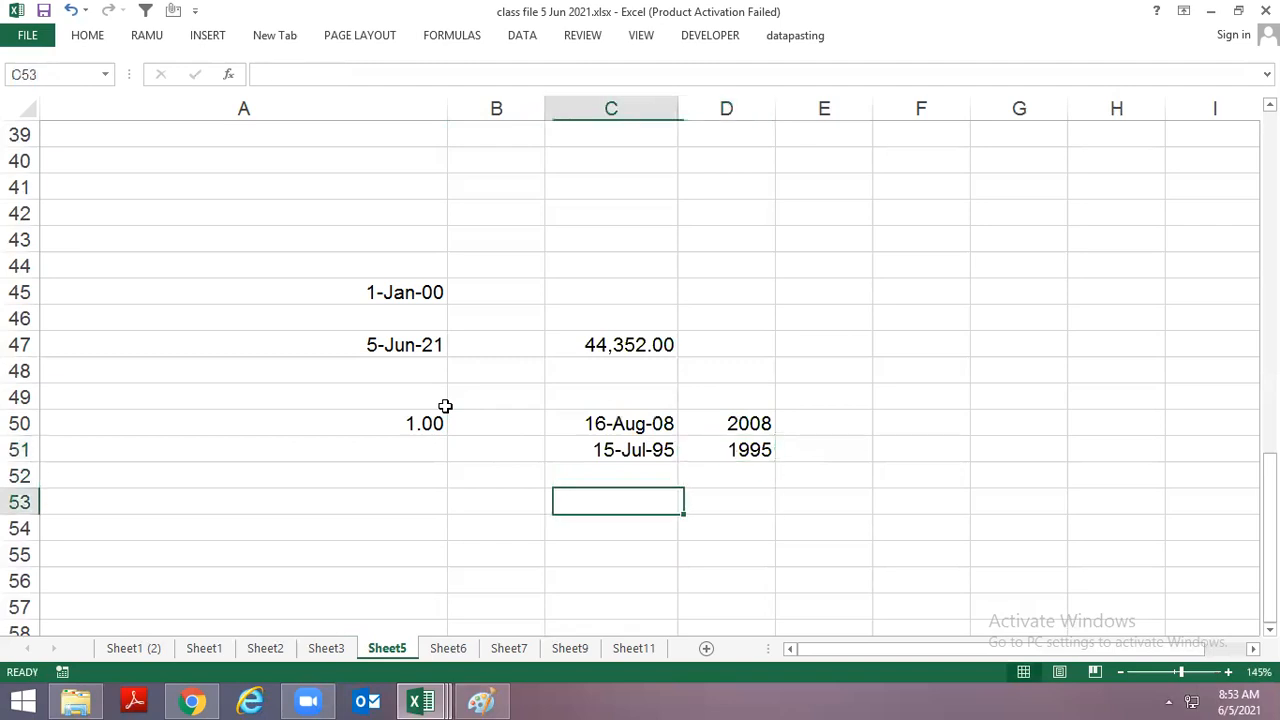
pyautogui.write('17')
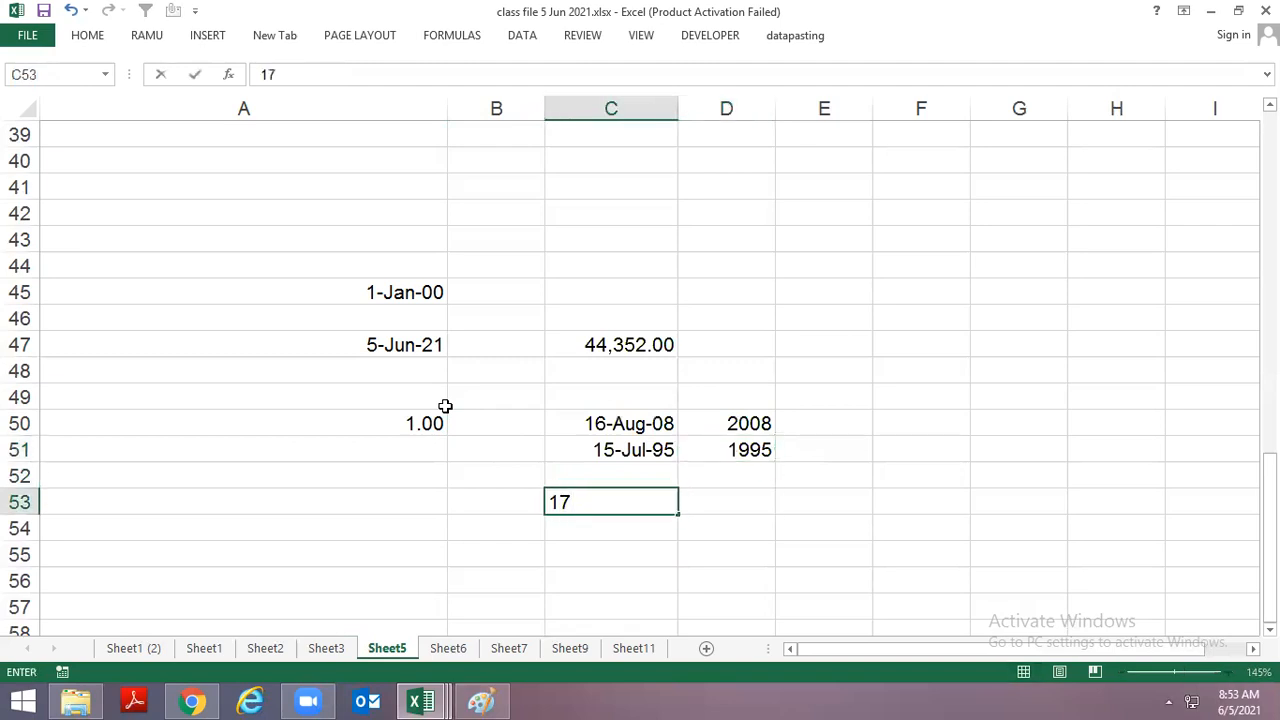
pyautogui.write(' feb 1880')
pyautogui.press('Return')
# Copy the YEAR formula from D51 into D53 to extract the year of the date in C53.
pyautogui.press('Up')
pyautogui.press('Up')
pyautogui.press('Up')
pyautogui.press('Right')
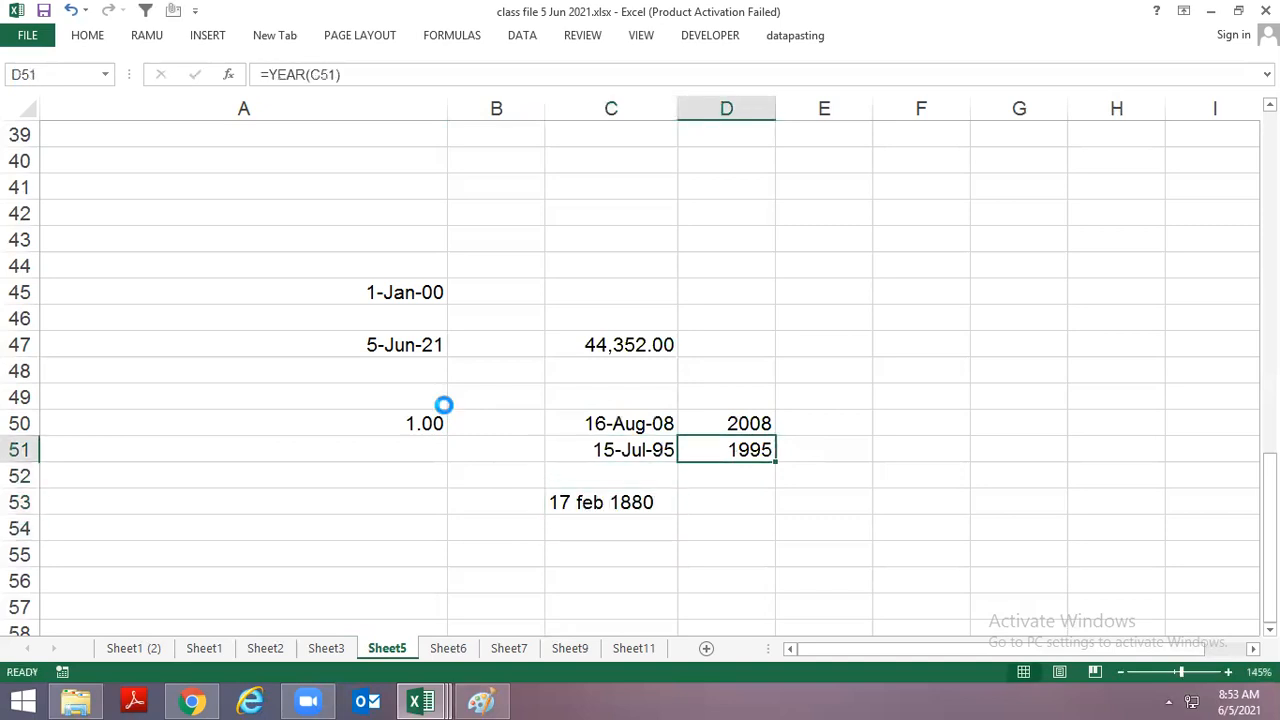
pyautogui.hotkey('ctrl', 'c')
pyautogui.press('Down')
pyautogui.press('Down')
pyautogui.hotkey('ctrl', 'v')
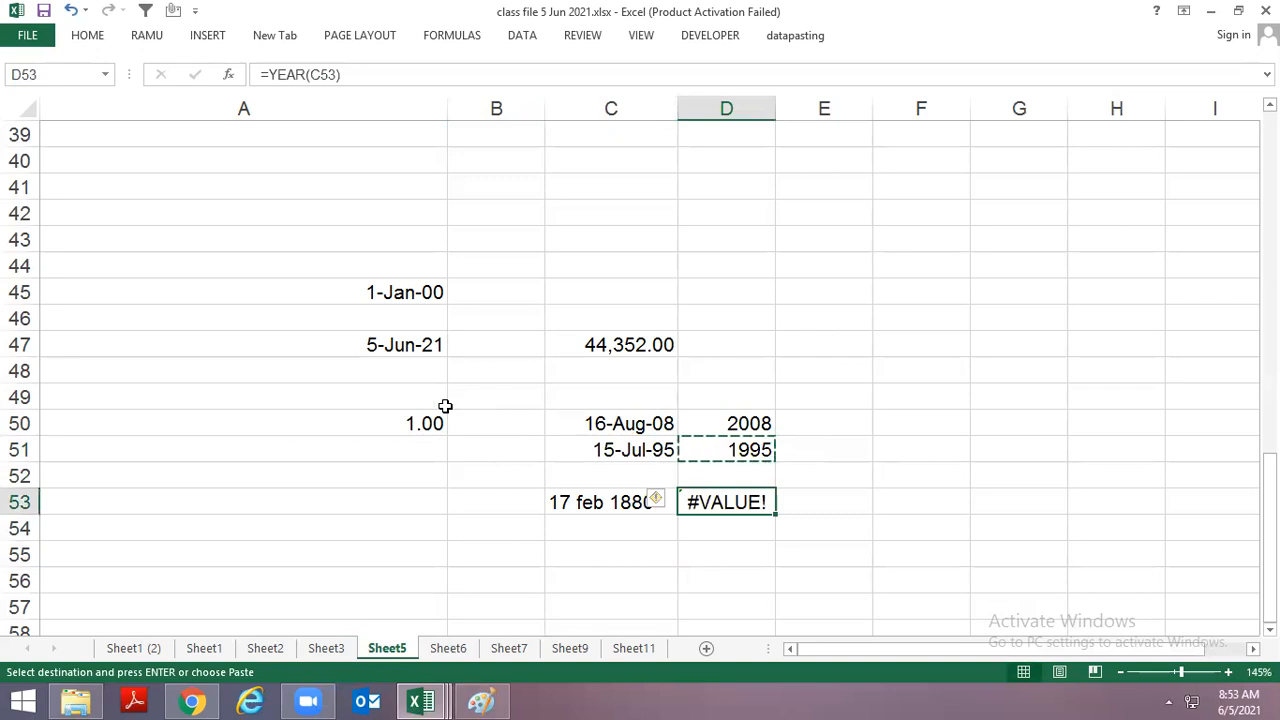
pyautogui.press('Escape')
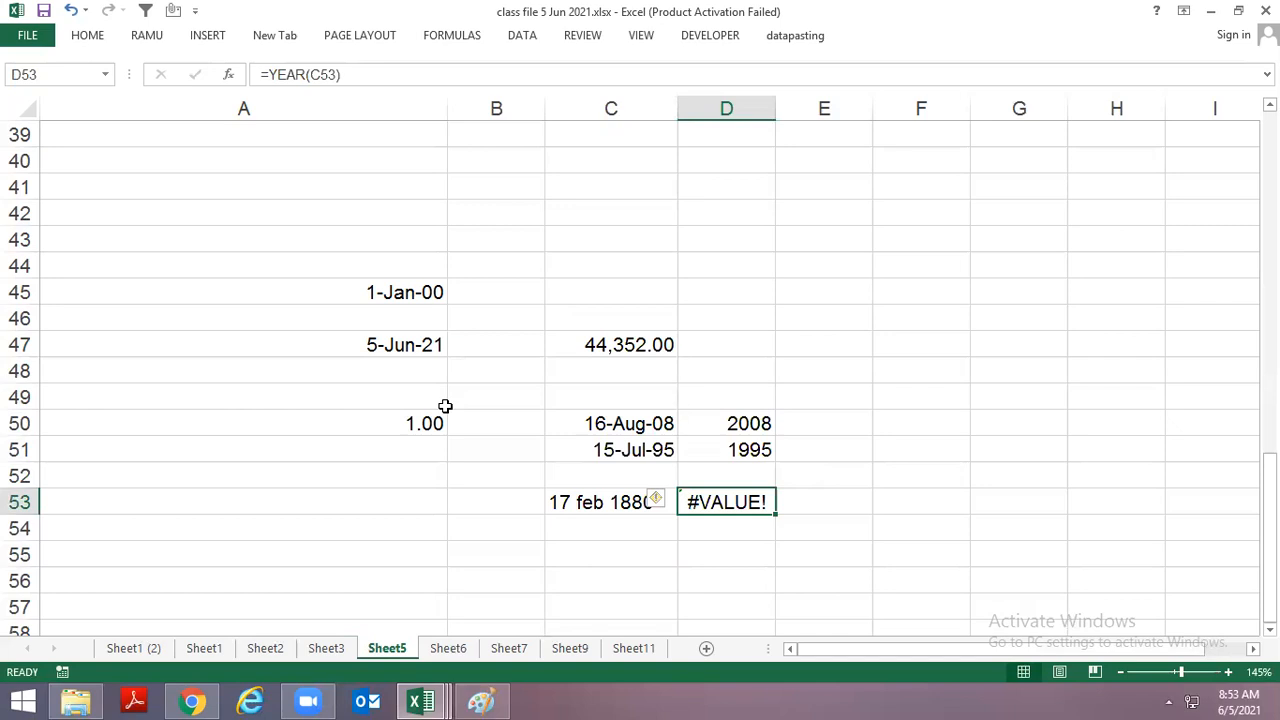
# Enter the serial number 44353 in cell D48.
pyautogui.press('Left')
pyautogui.press('Up')
pyautogui.press('Up')
pyautogui.press('Up')
pyautogui.press('Up')
pyautogui.press('Up')
pyautogui.press('Up')
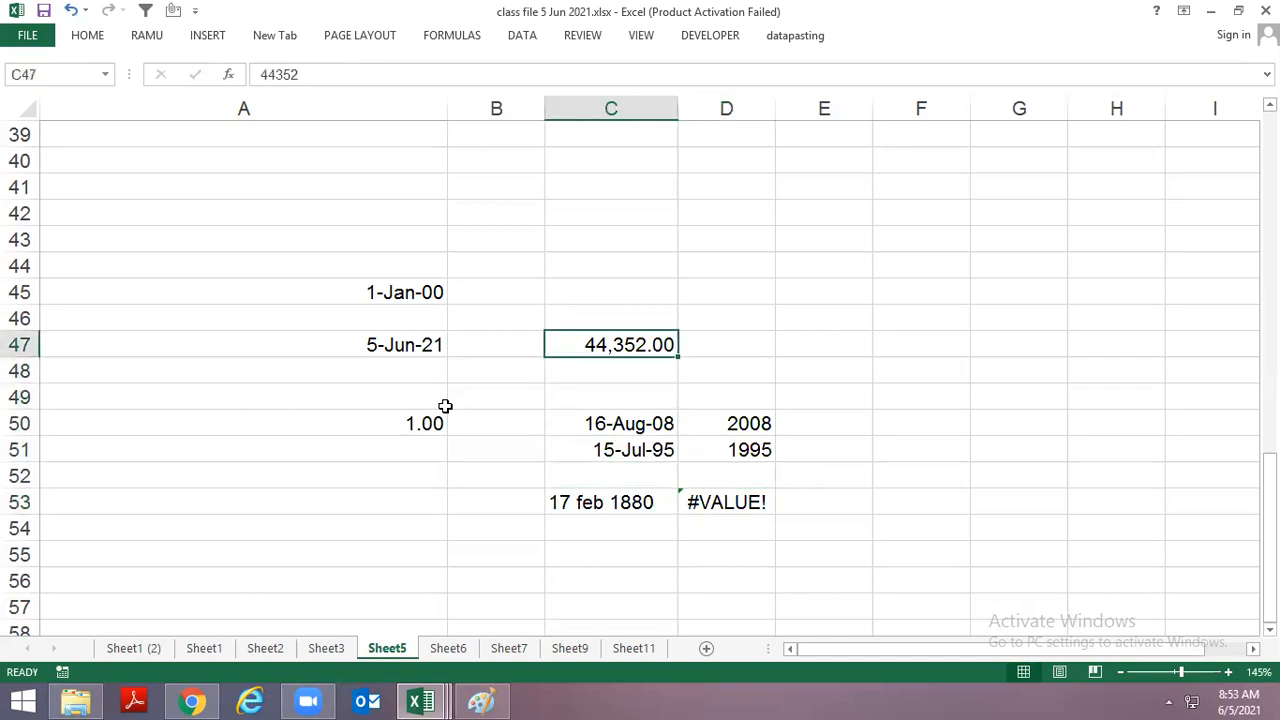
pyautogui.press('Right')
pyautogui.press('Down')
pyautogui.press('F2')
pyautogui.write('5')
pyautogui.press('Escape')
pyautogui.write('44353')
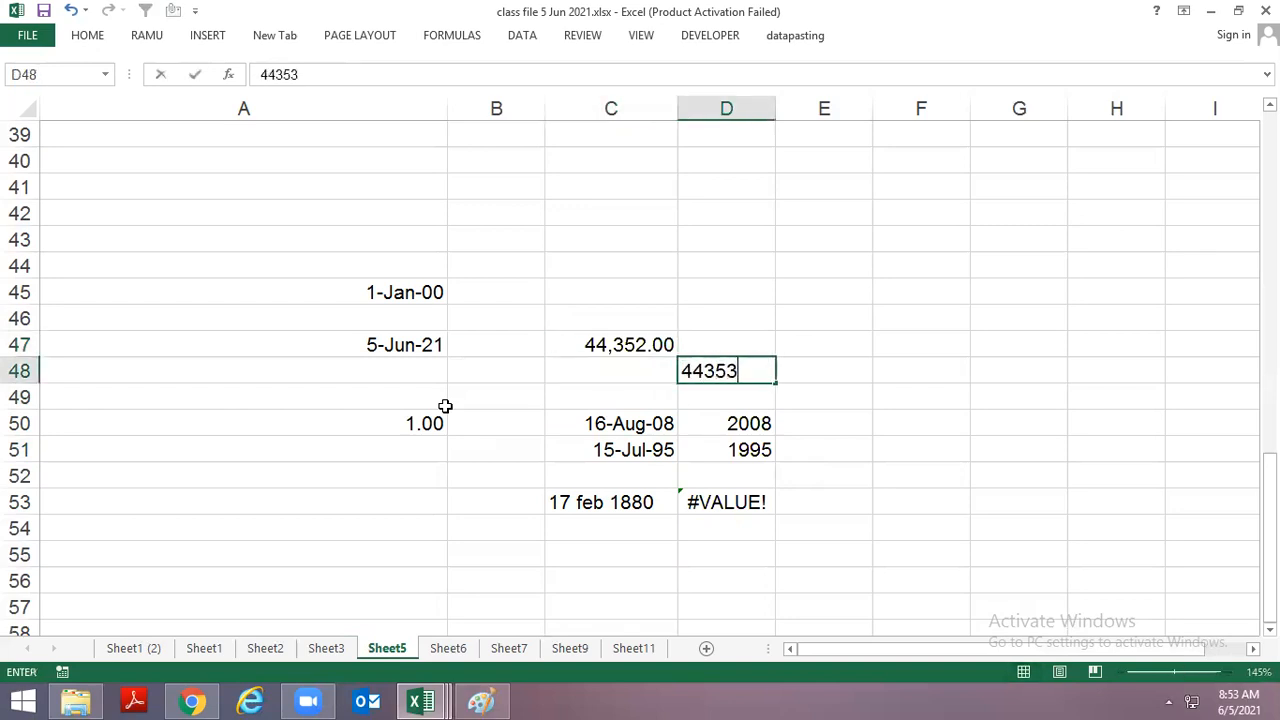
pyautogui.hotkey('ctrl', 'Return')
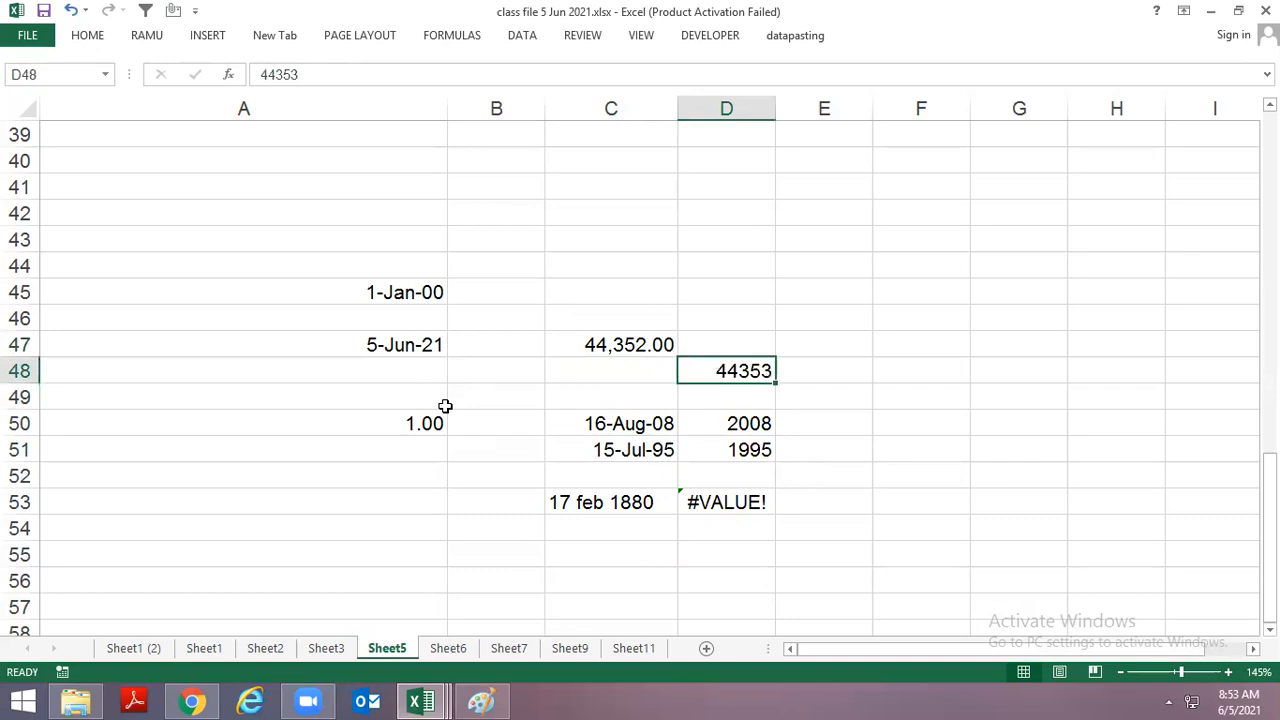
# Apply the number, time, date, currency and percentage formats to D48 in turn, finishing with the two-decimal number format.
pyautogui.hotkey('ctrl', 'shift', '1')
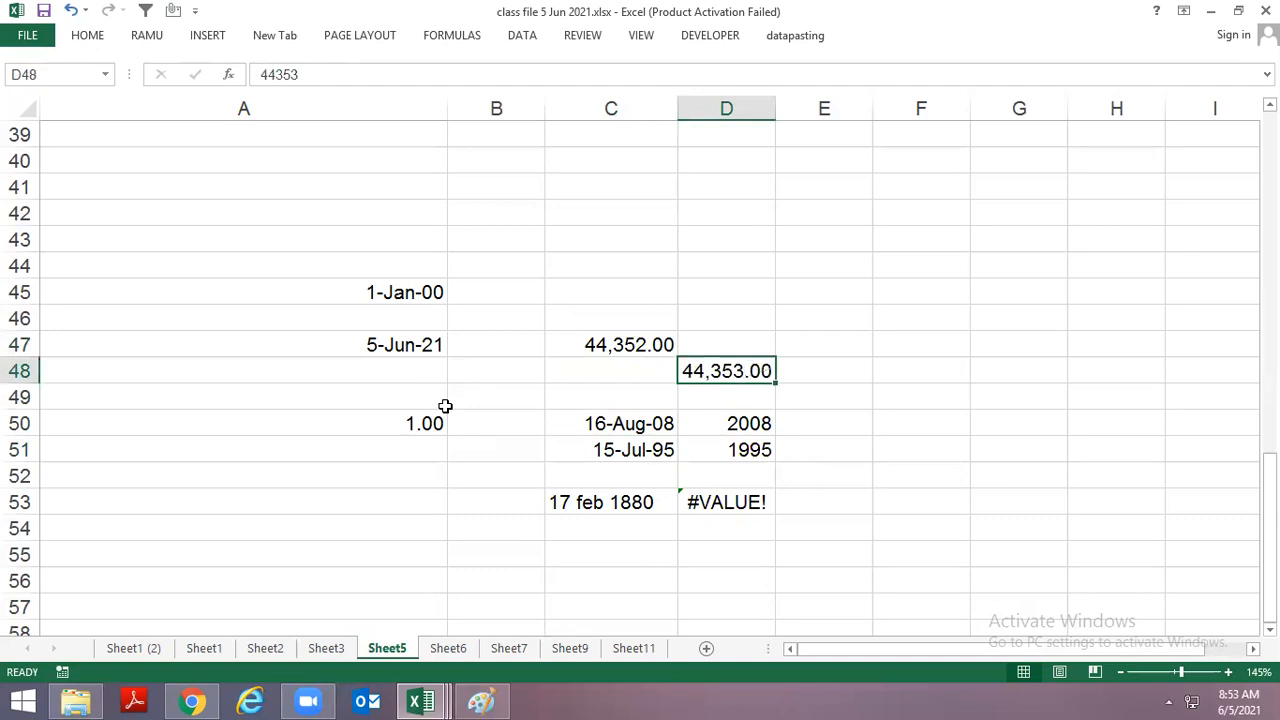
pyautogui.hotkey('ctrl', 'shift', '2')
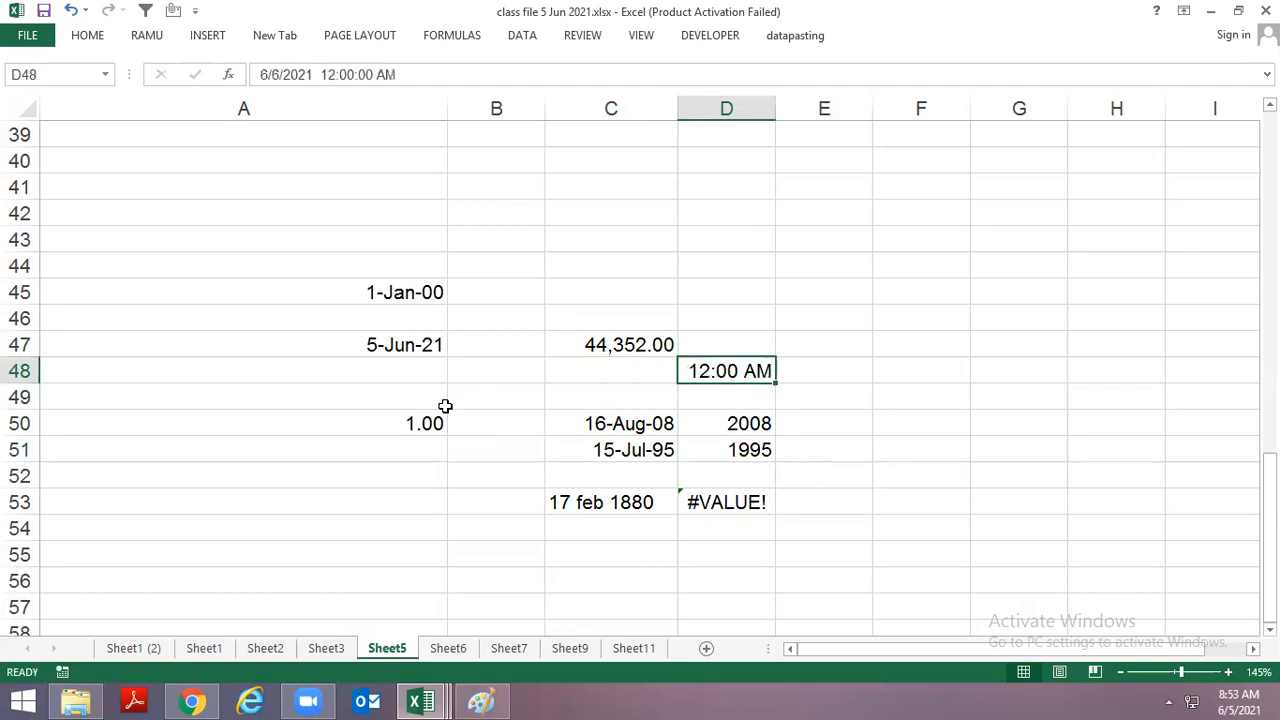
pyautogui.hotkey('ctrl', 'shift', '3')
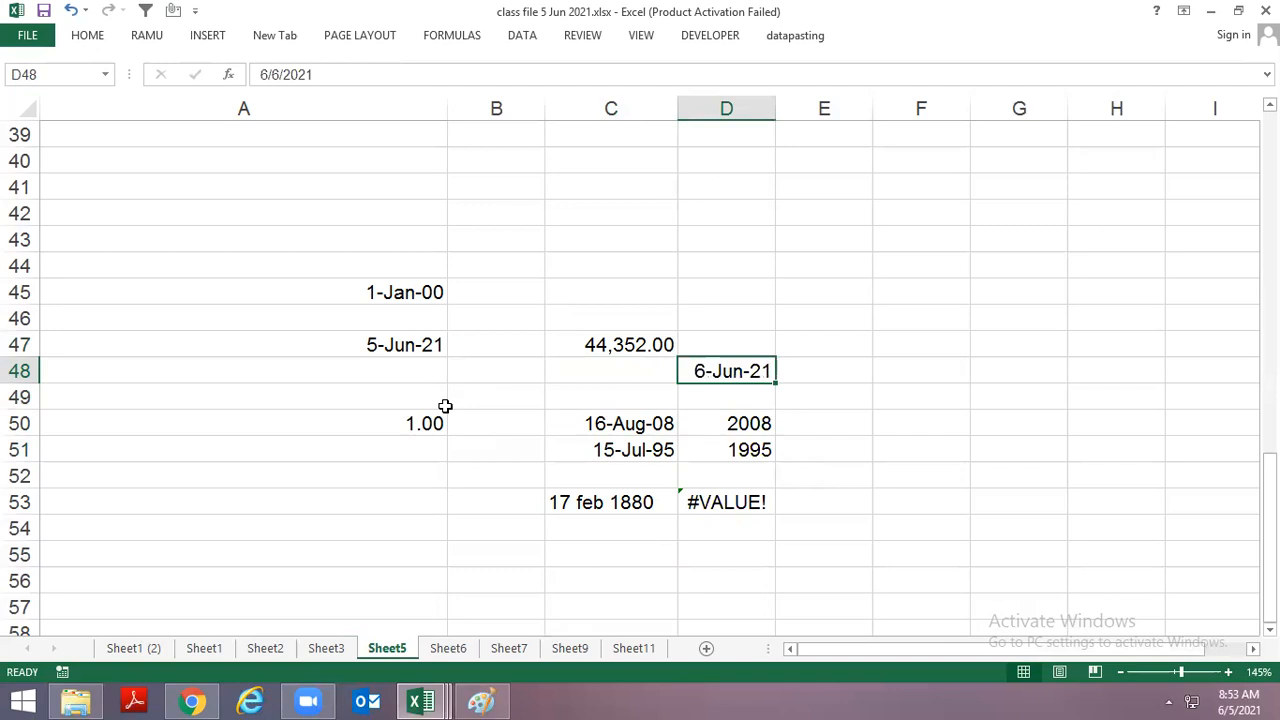
pyautogui.hotkey('ctrl', 'shift', '4')
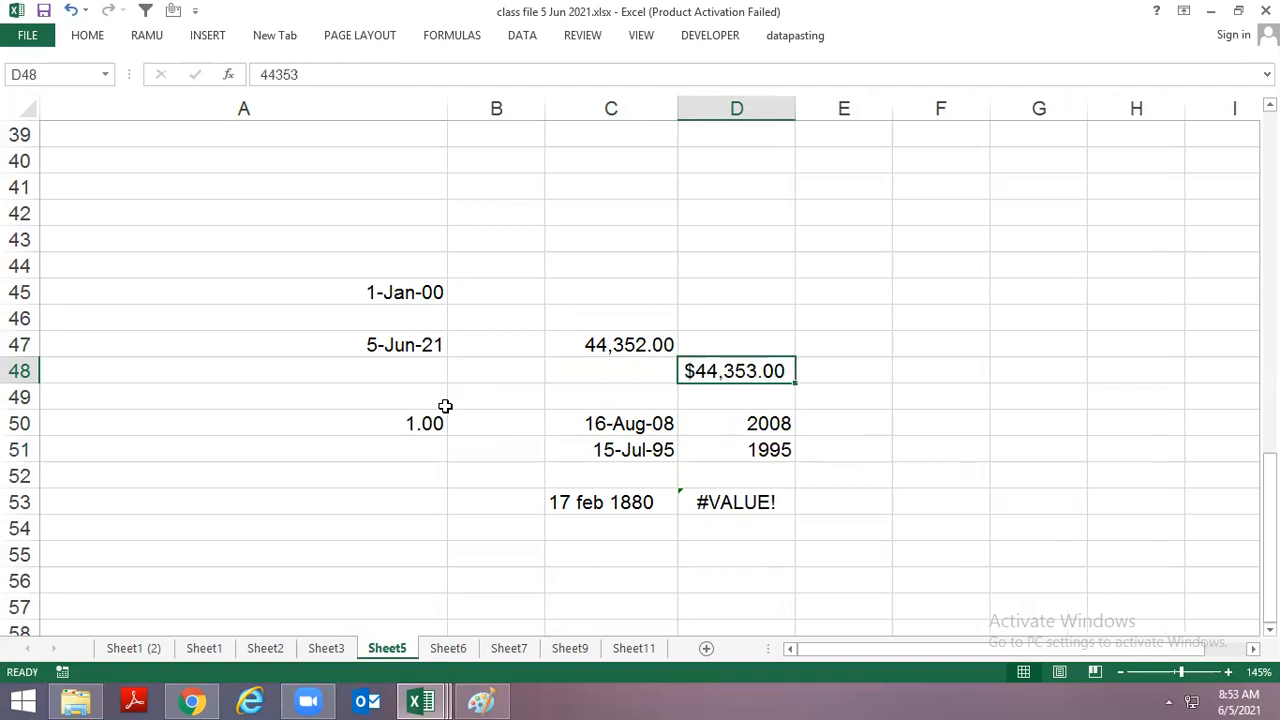
pyautogui.hotkey('ctrl', 'shift', '5')
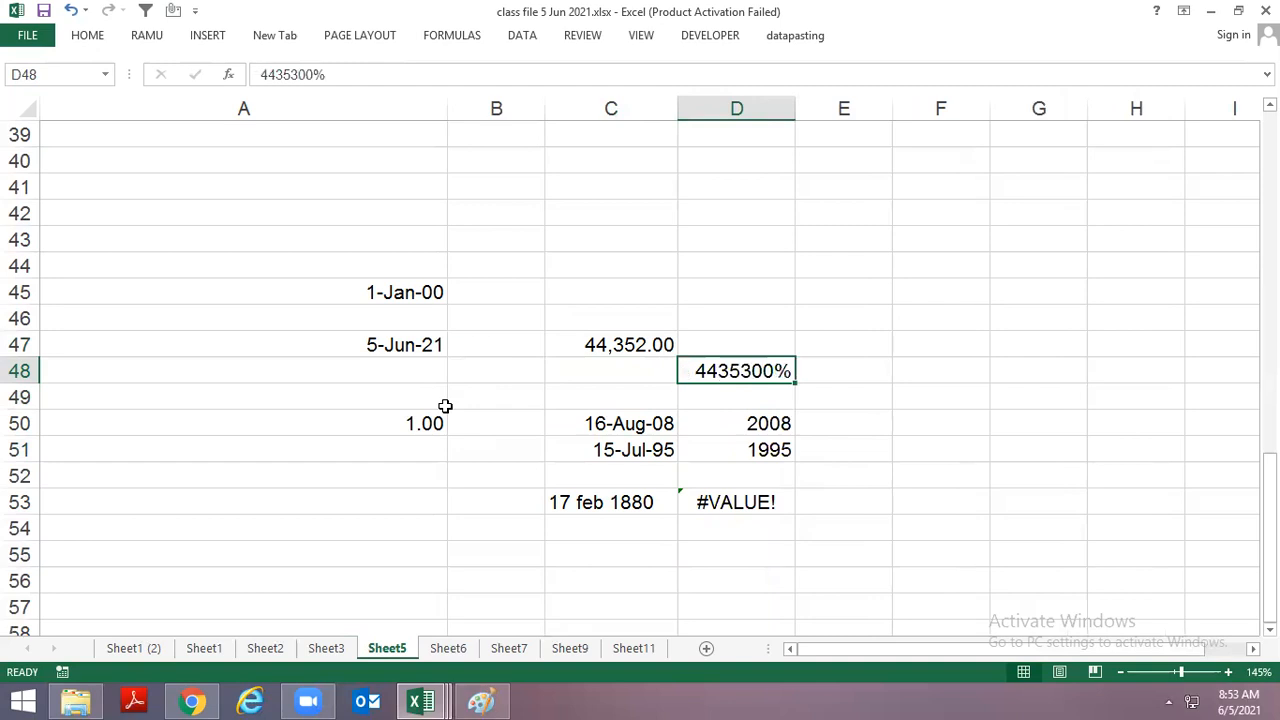
pyautogui.hotkey('ctrl', 'shift', '1')
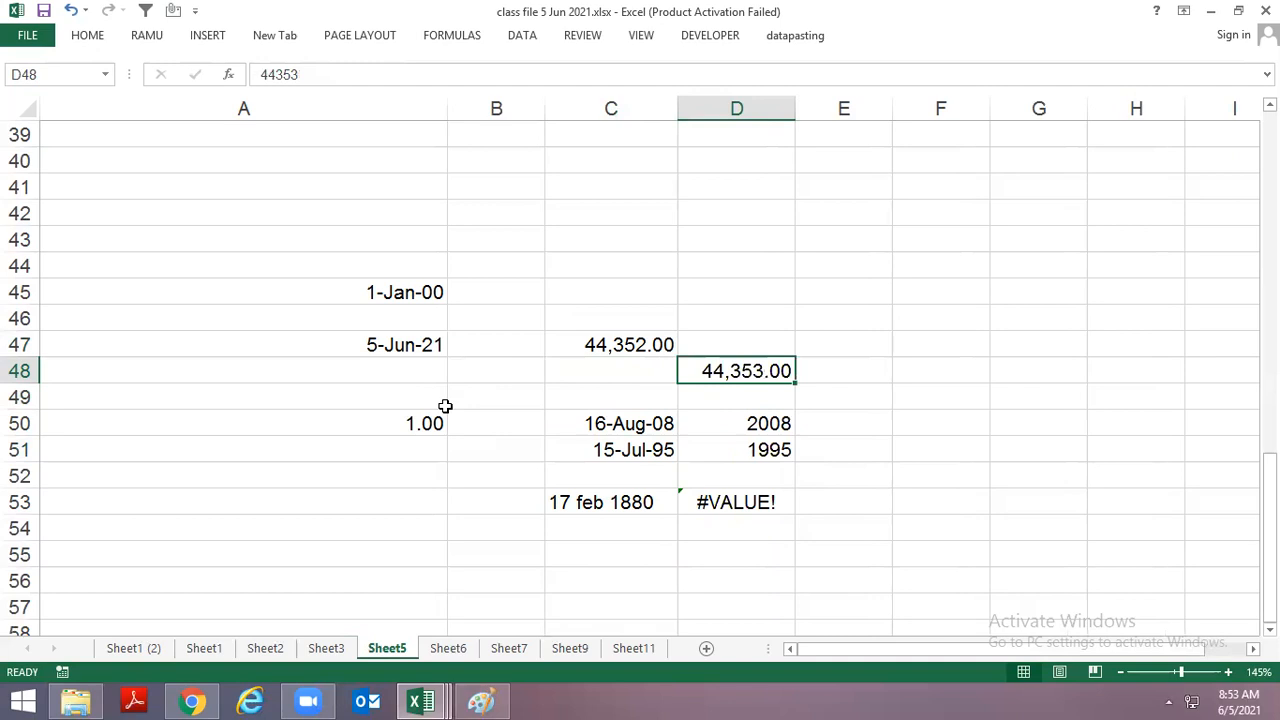
# Copy the serial number from D48 into E48 and format the copy as a date.
pyautogui.write('xc')
pyautogui.press('Tab')
pyautogui.hotkey('ctrl', 'z')
pyautogui.hotkey('ctrl', 'c')
pyautogui.press('Right')
pyautogui.hotkey('ctrl', 'v')
pyautogui.press('Escape')
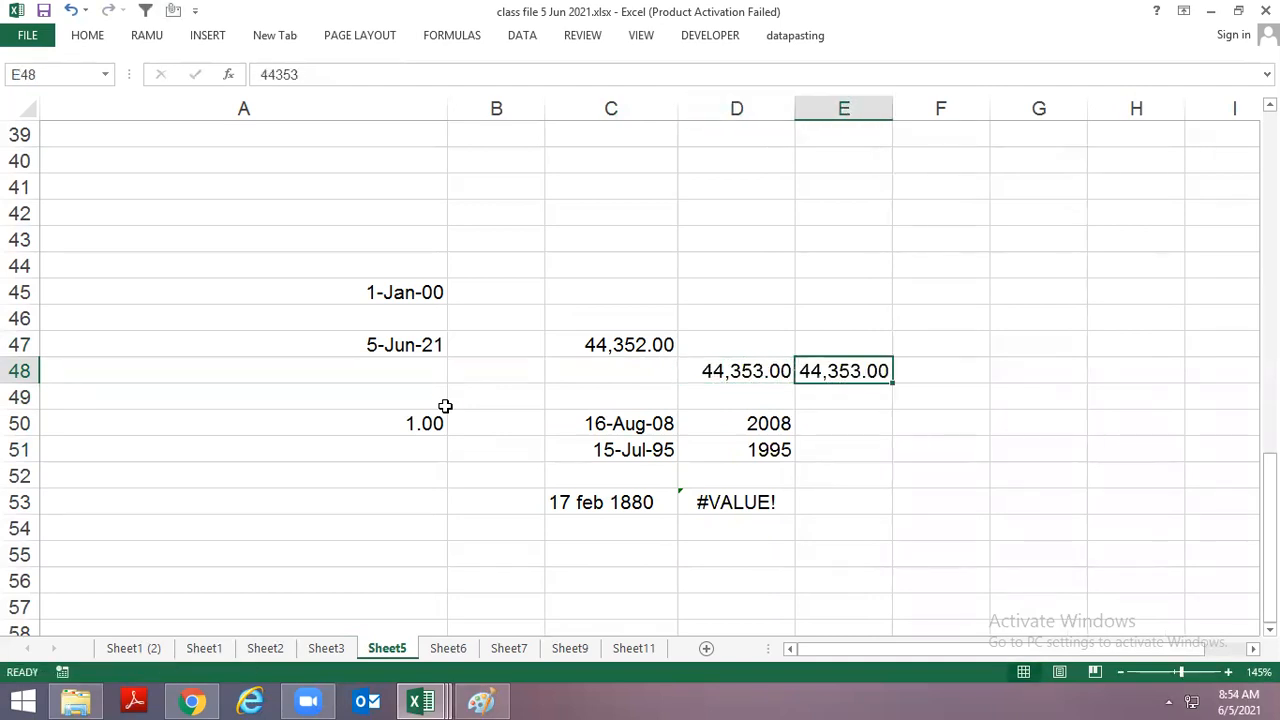
pyautogui.hotkey('ctrl', 'shift', '3')
# Compare the serial number in C47 with the one in D48.
pyautogui.press('Left')
pyautogui.press('Left')
pyautogui.press('Up')
pyautogui.press('Down')
pyautogui.press('Right')
pyautogui.press('Left')
pyautogui.press('Up')
pyautogui.press('Down')
pyautogui.press('Up')
pyautogui.press('Right')
pyautogui.press('Down')
pyautogui.press('Up')
pyautogui.press('Left')
pyautogui.press('Down')
pyautogui.press('Right')
pyautogui.press('Up')
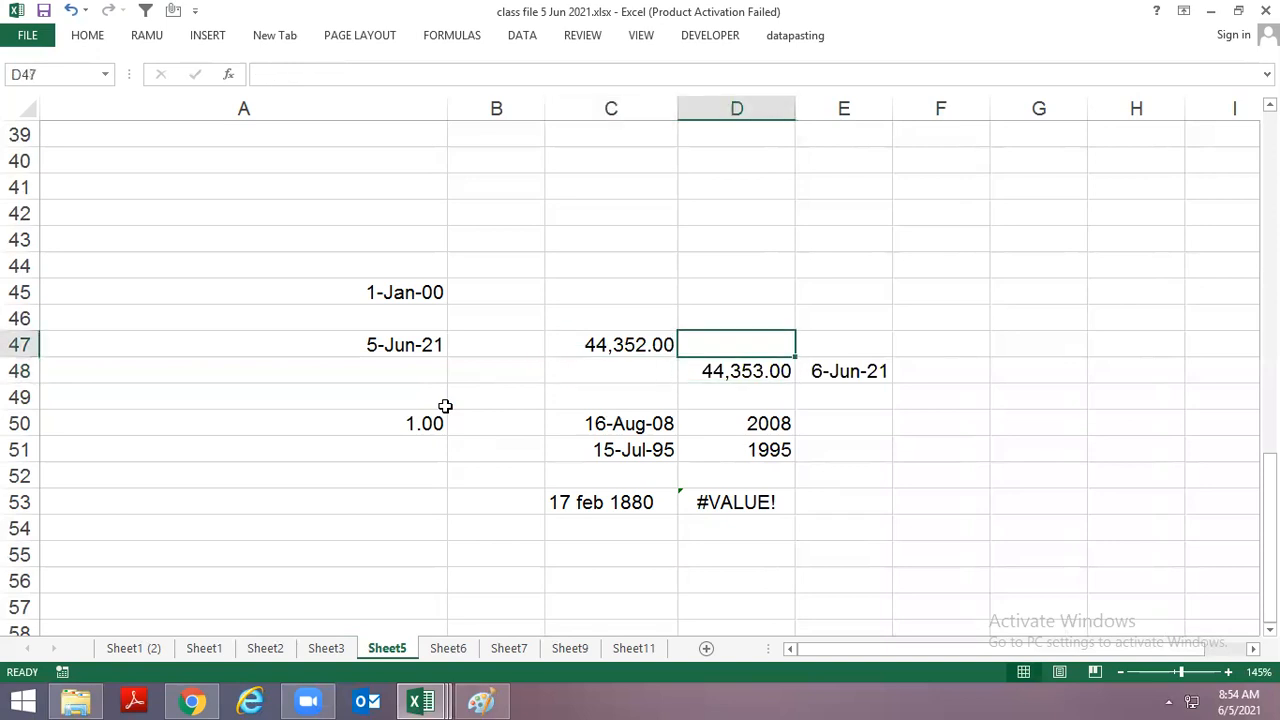
# Enter 1 in D44 and the label 24 hour beside it in E44.
pyautogui.press('Up')
pyautogui.press('Up')
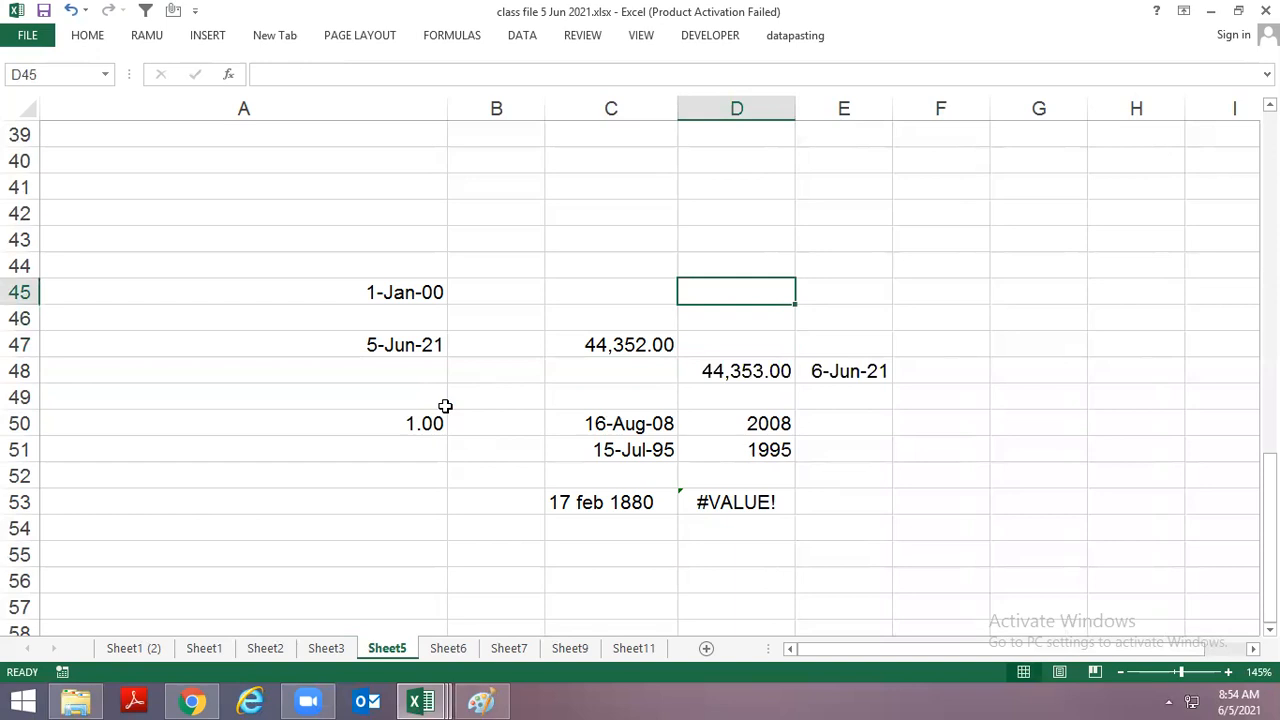
pyautogui.press('Up')
pyautogui.write('1')
pyautogui.write('24 hour')
pyautogui.press('Return')
# Enter 0.5 in D45 and the label 12 hour beside it in E45.
pyautogui.write('.5')
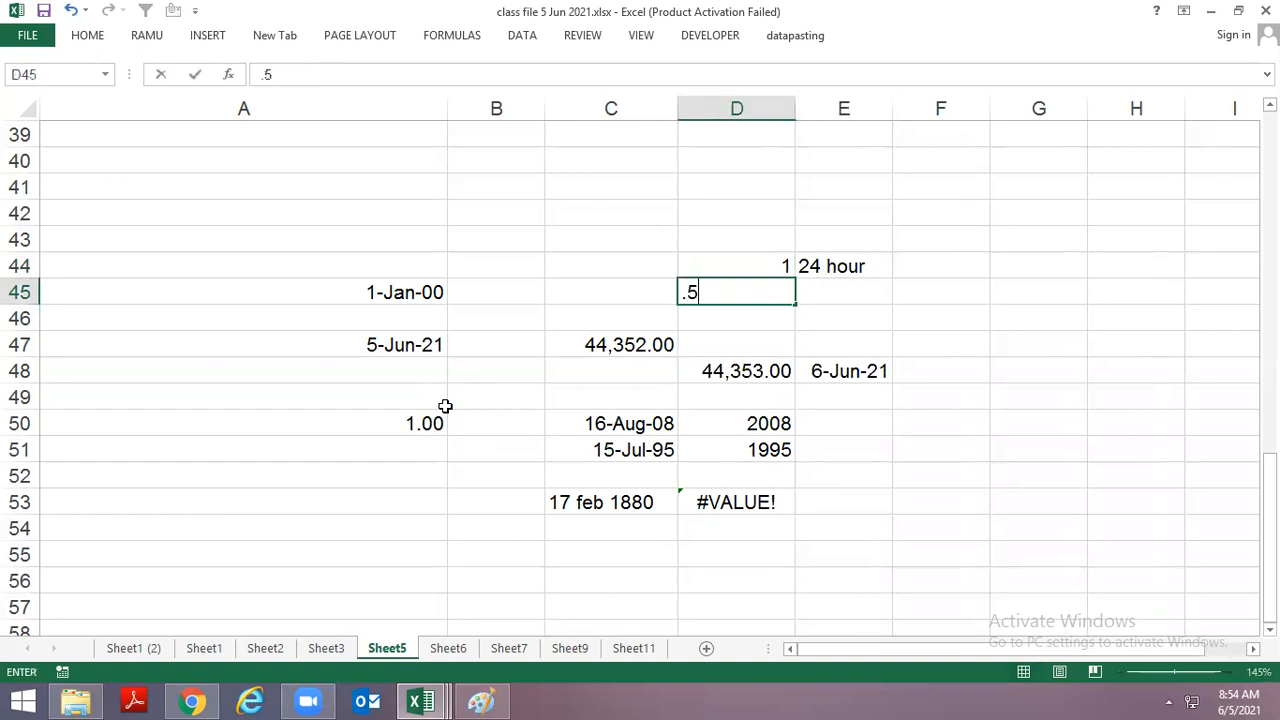
pyautogui.press('Return')
pyautogui.press('Up')
pyautogui.press('Right')
pyautogui.write('6')
pyautogui.press('BackSpace')
pyautogui.write('12 hour')
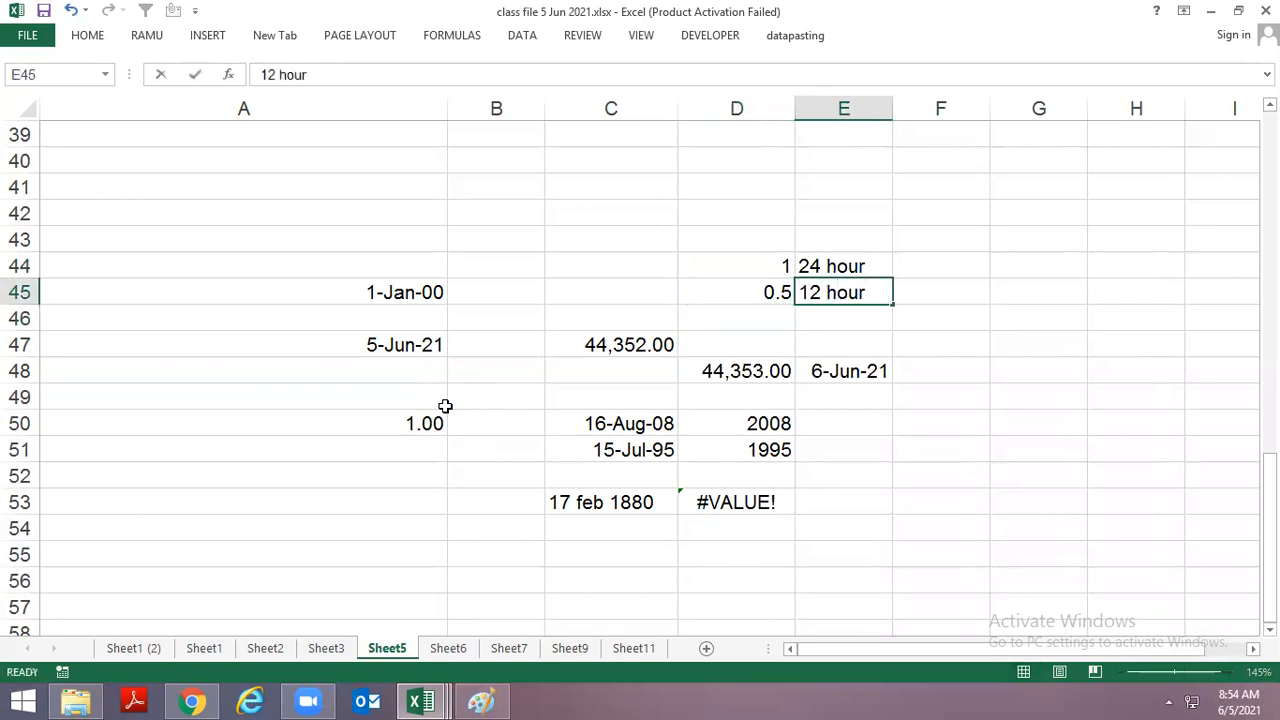
pyautogui.press('Return')
# Enter 0.25 in D46 and the label 6 hour beside it in E46.
pyautogui.press('Left')
pyautogui.write('.25')
pyautogui.press('Right')
pyautogui.write('6 hour')
pyautogui.press('Return')
pyautogui.press('Left')
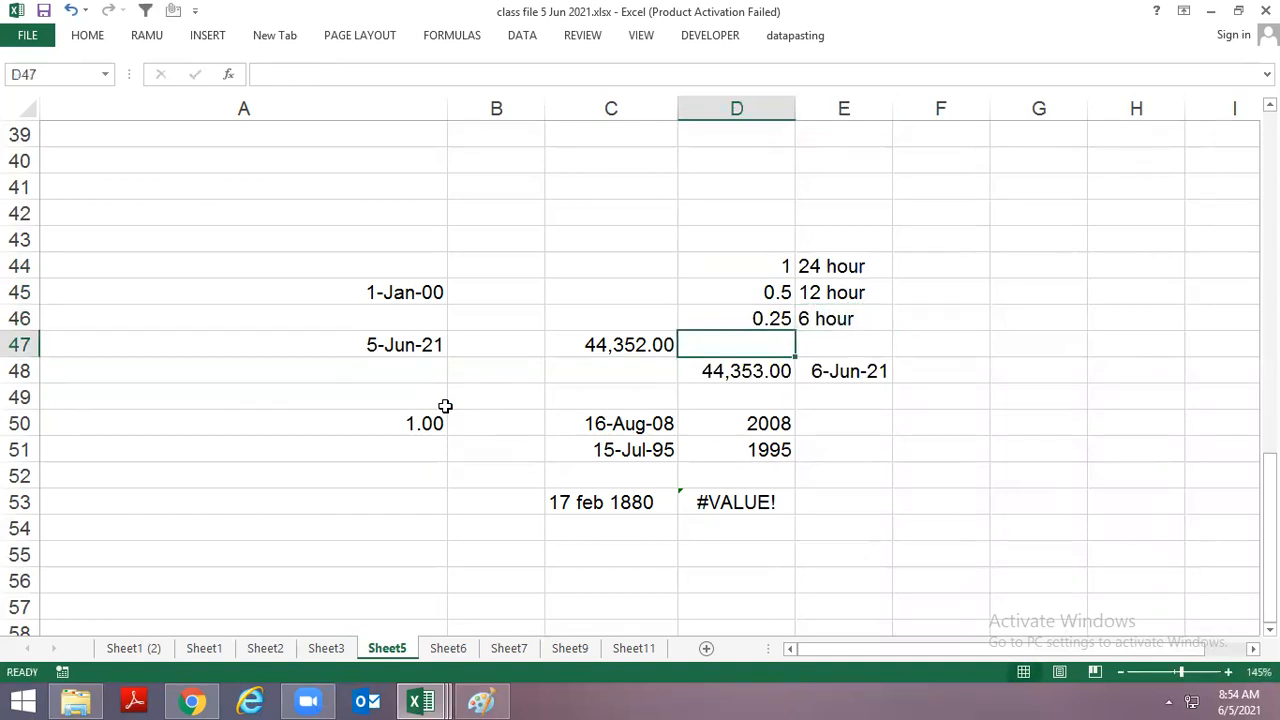
# Copy the serial number from C47 into C43.
pyautogui.press('Down')
pyautogui.press('Left')
pyautogui.press('Up')
pyautogui.hotkey('ctrl', 'c')
pyautogui.press('Up')
pyautogui.press('Up')
pyautogui.press('Up')
pyautogui.press('Up')
pyautogui.hotkey('ctrl', 'v')
pyautogui.press('Escape')
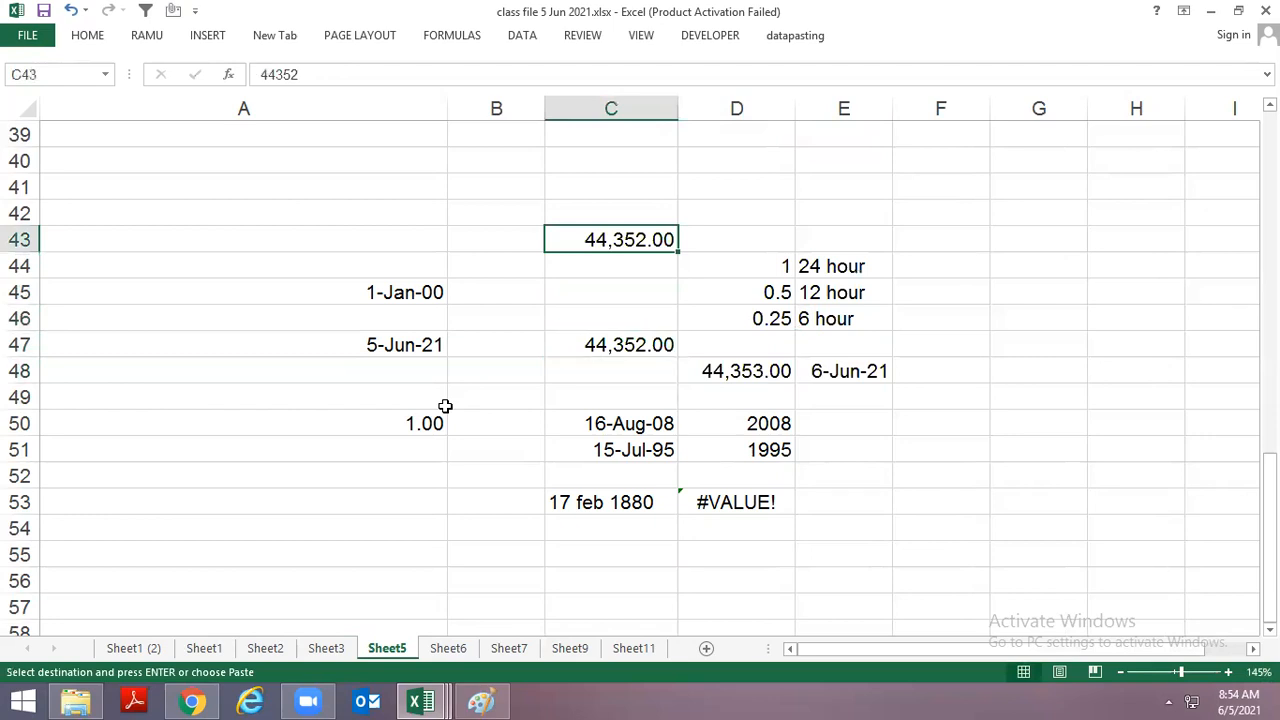
# Change the serial number in C43 to 44352.25 to add a quarter of a day.
pyautogui.press('F2')
pyautogui.press('BackSpace')
pyautogui.write('2.25')
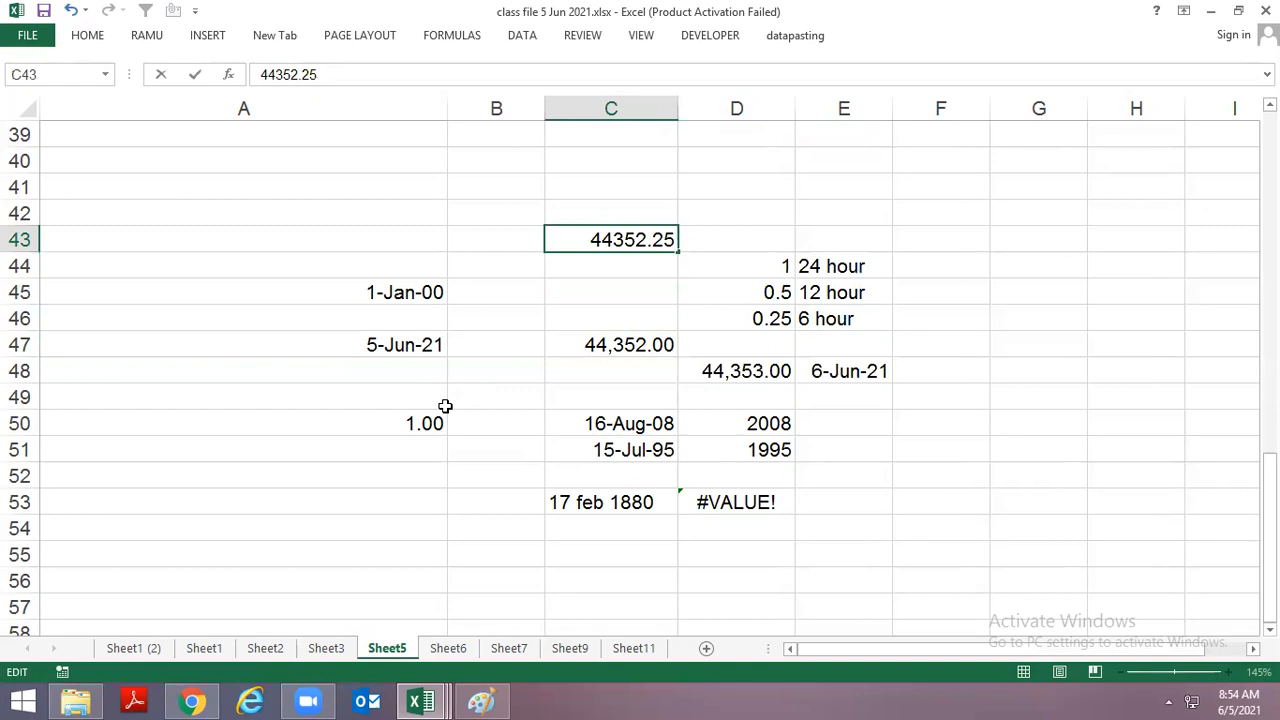
pyautogui.press('Escape')
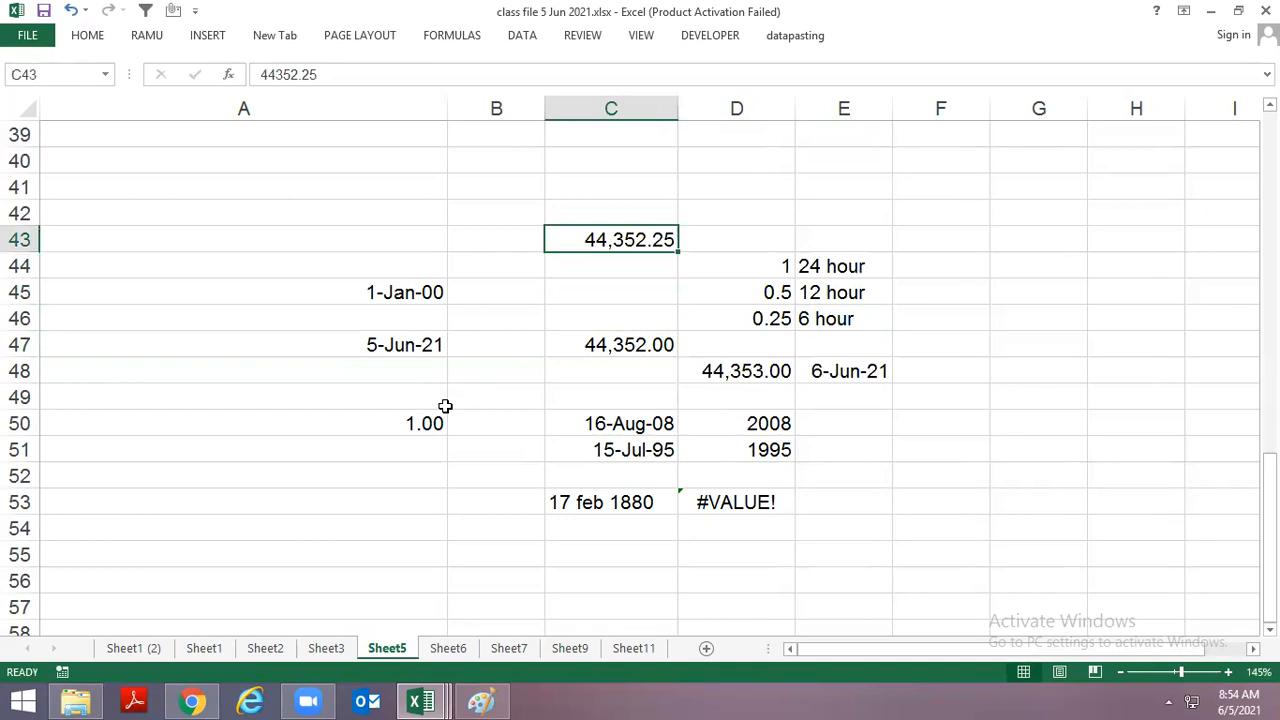
# Preview C43 in the time, date, currency and percentage formats, and restore the two-decimal number format.
pyautogui.hotkey('ctrl', 'shift', '2')
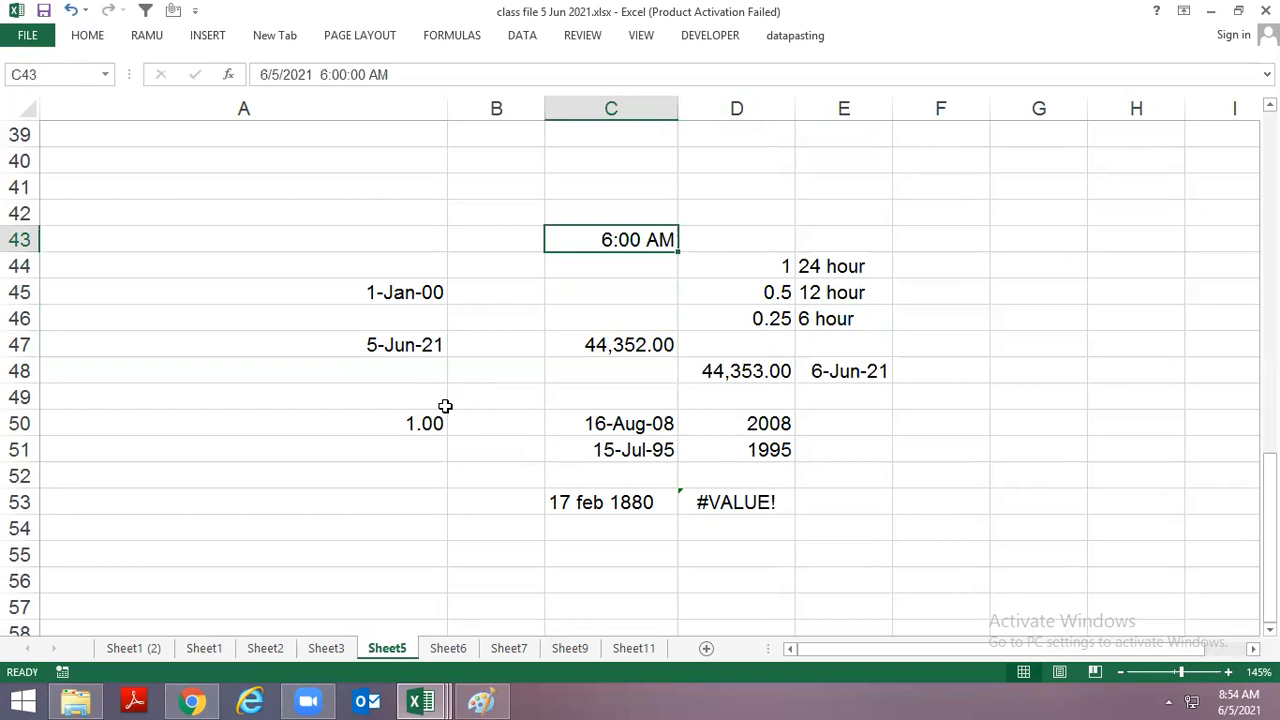
pyautogui.click(423, 74)
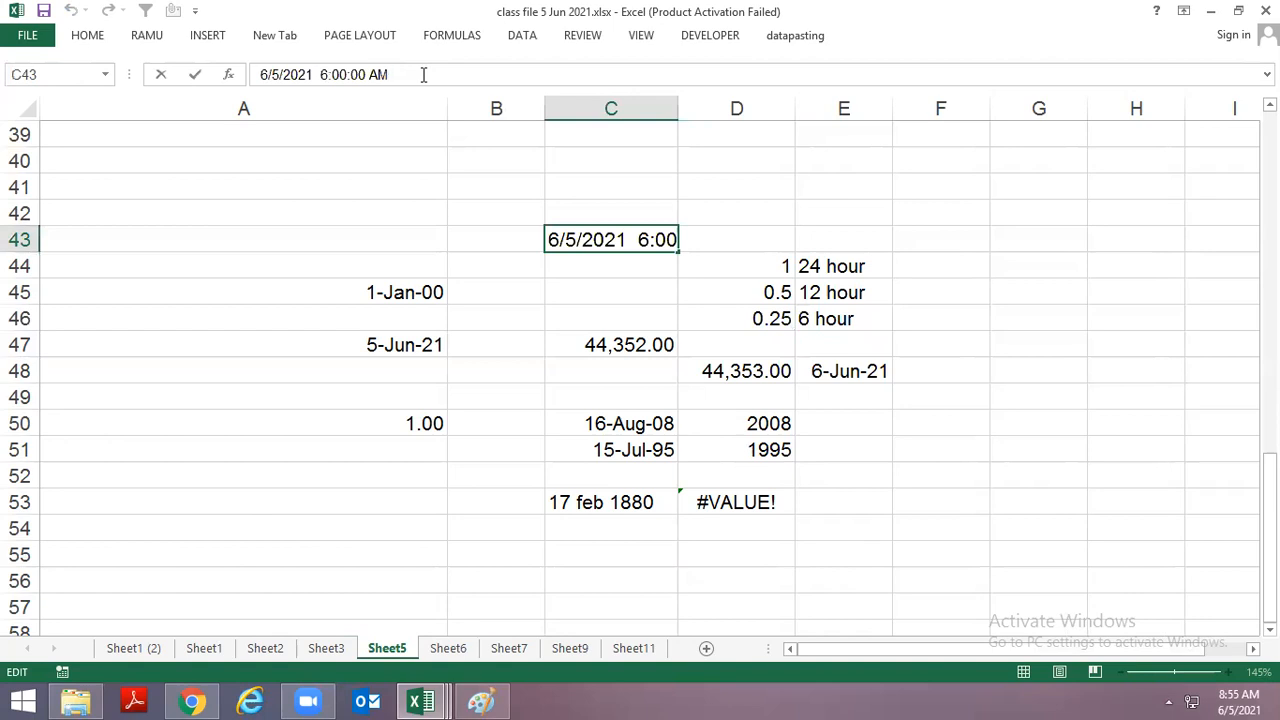
pyautogui.press('Escape')
pyautogui.hotkey('ctrl', 'shift', '3')
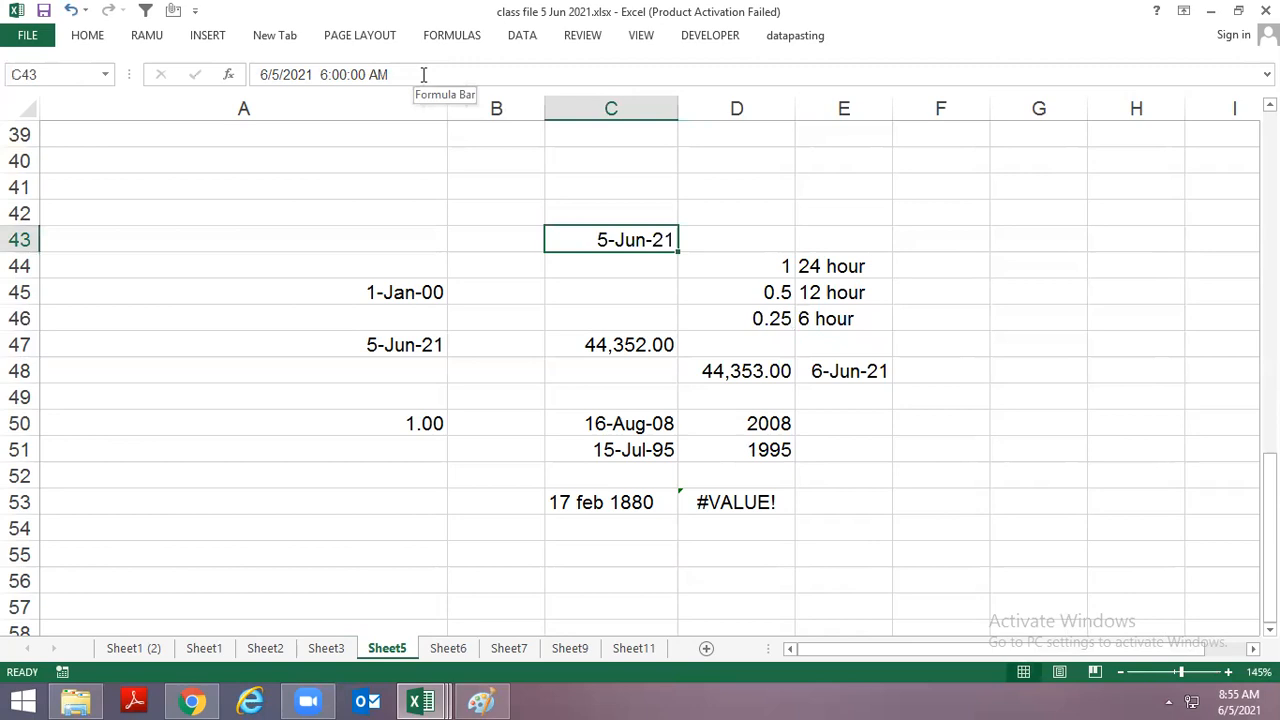
pyautogui.hotkey('ctrl', 'shift', '4')
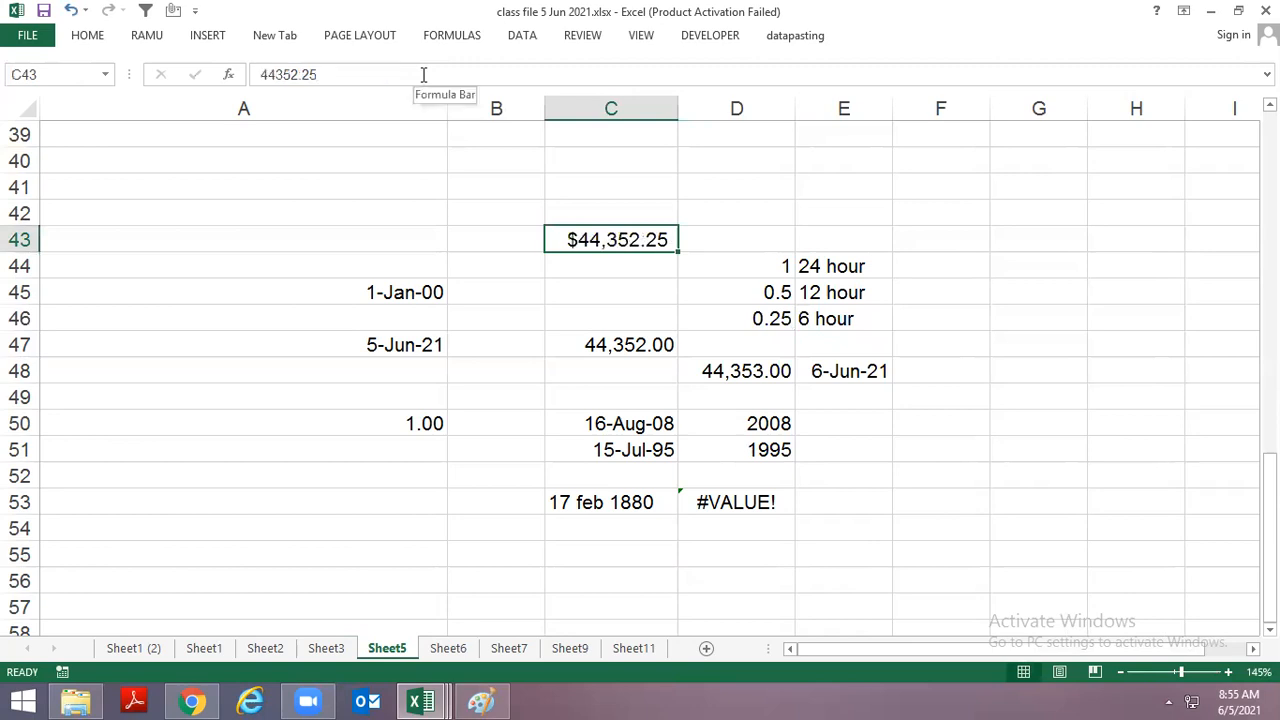
pyautogui.hotkey('ctrl', 'shift', '5')
pyautogui.hotkey('ctrl', 'shift', '1')
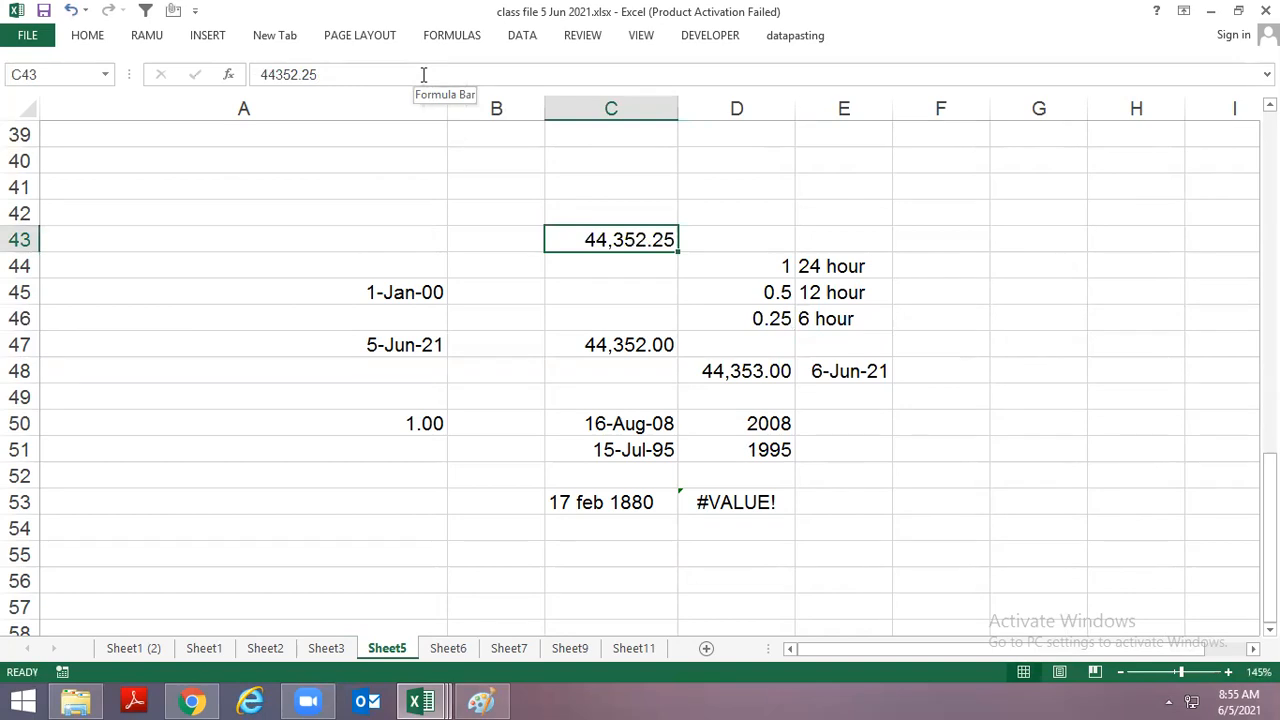
pyautogui.click(588, 154)
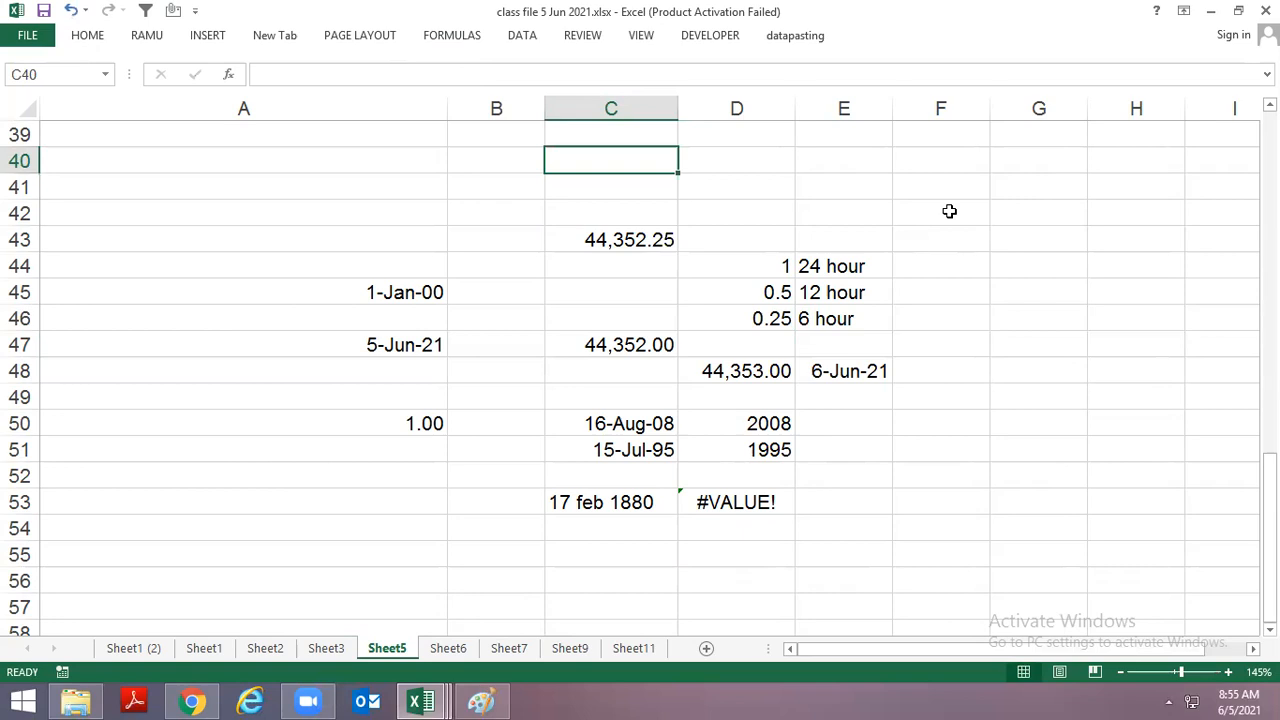
pyautogui.scroll(-1, 949, 211)
pyautogui.scroll(1, 949, 211)
pyautogui.press('Up')
pyautogui.press('Up')
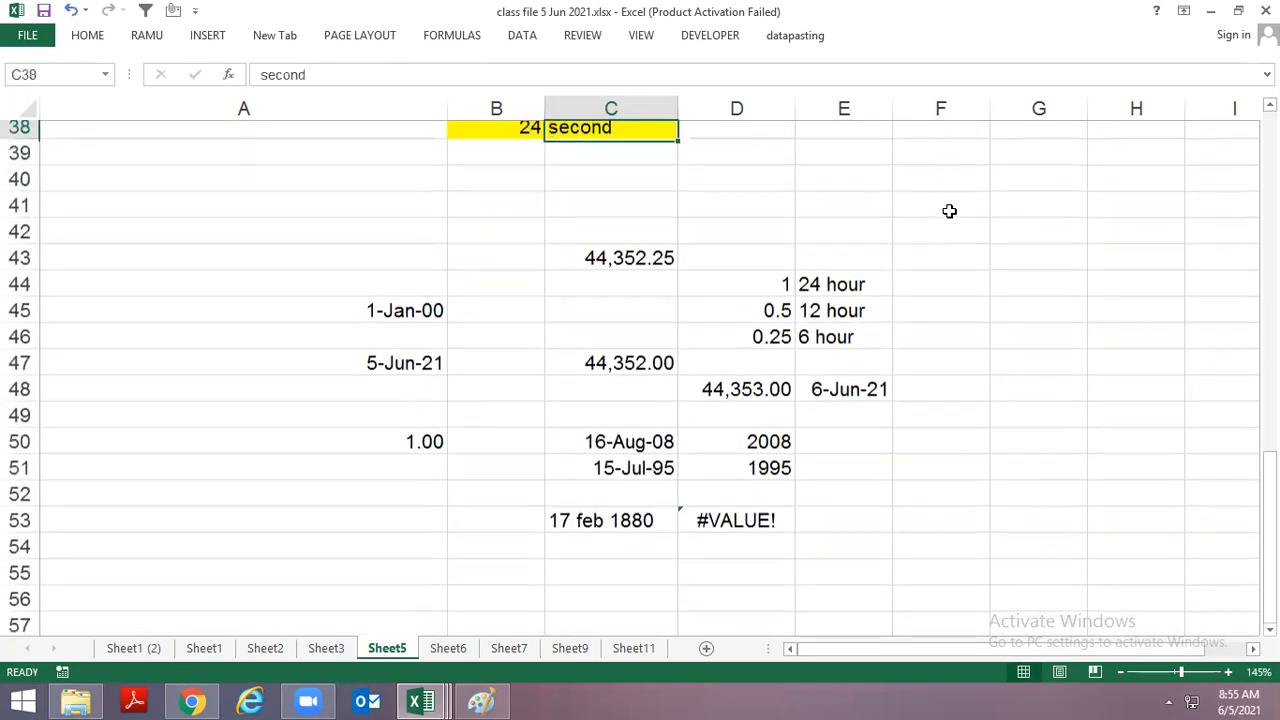
pyautogui.press('Down')
pyautogui.press('Down')
pyautogui.press('Down')
pyautogui.press('Down')
pyautogui.press('Down')
pyautogui.press('Down')
pyautogui.press('Down')
pyautogui.press('Down')
pyautogui.press('Down')
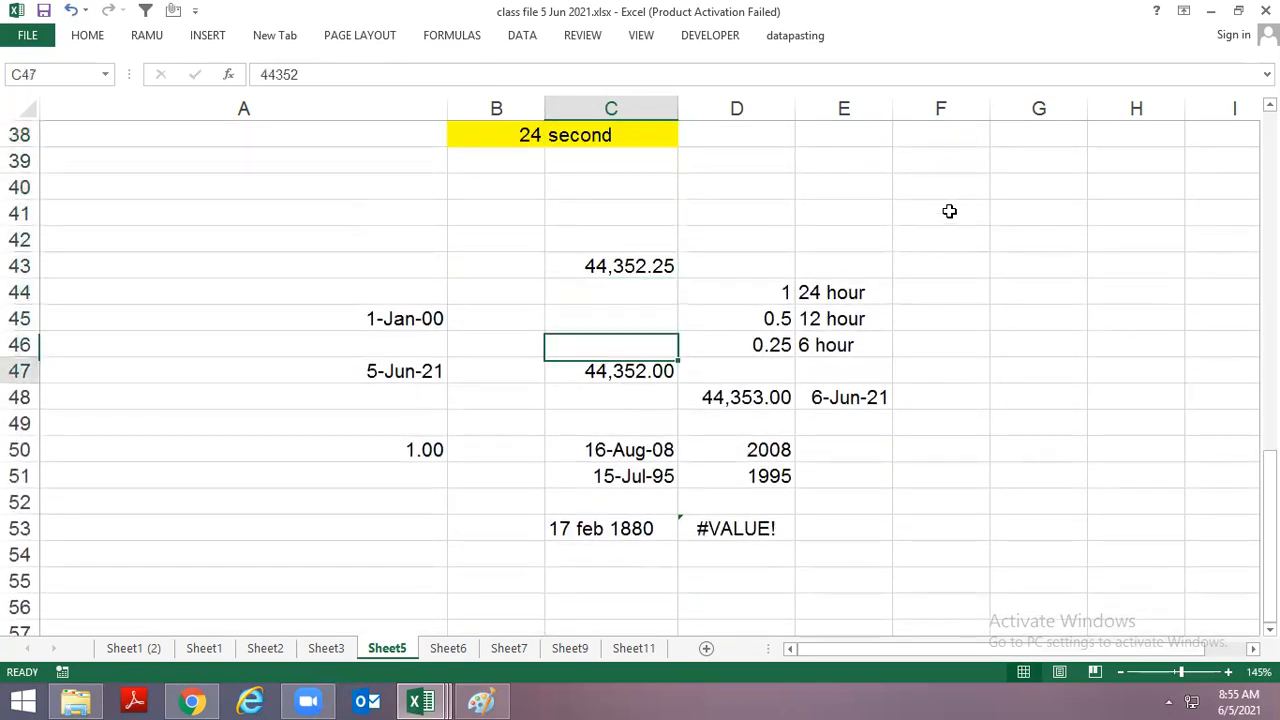
pyautogui.press('Up')
pyautogui.press('Up')
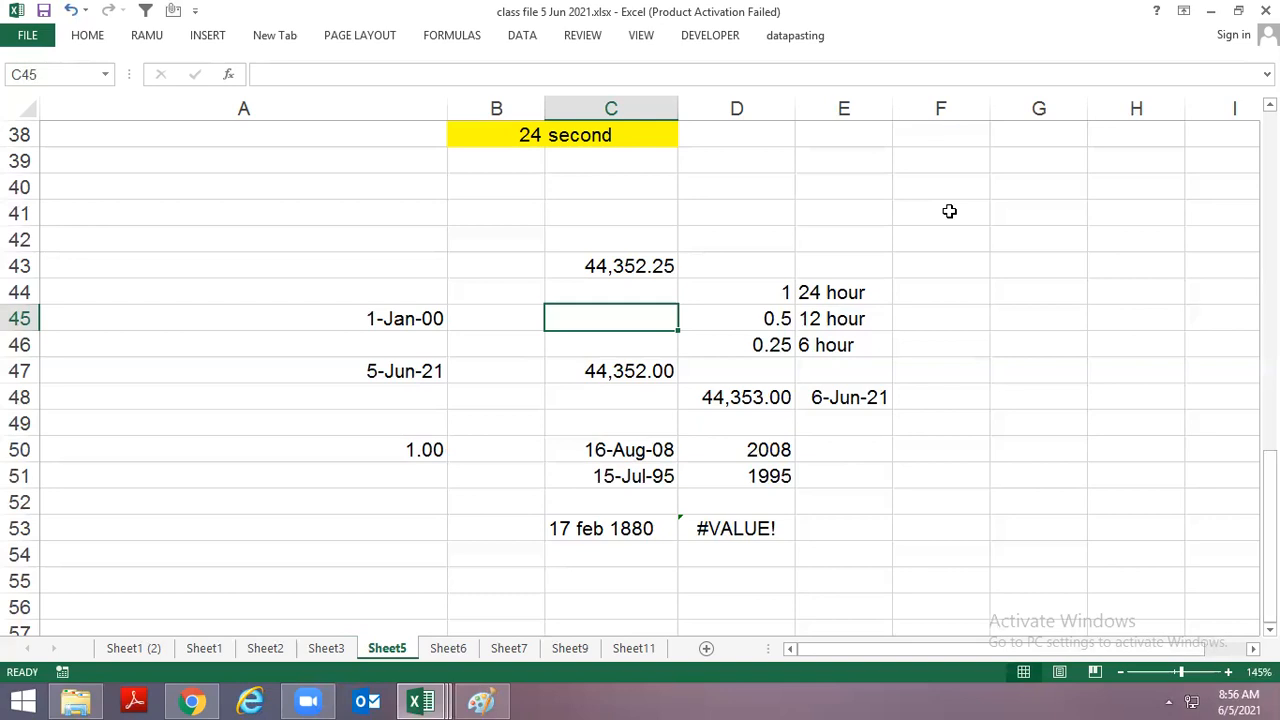
# Review the entry and exit time difference and its breakdown into hours, minutes and seconds higher up on Sheet5.
pyautogui.press('pagedown')
pyautogui.press('pageup')
pyautogui.press('pageup')
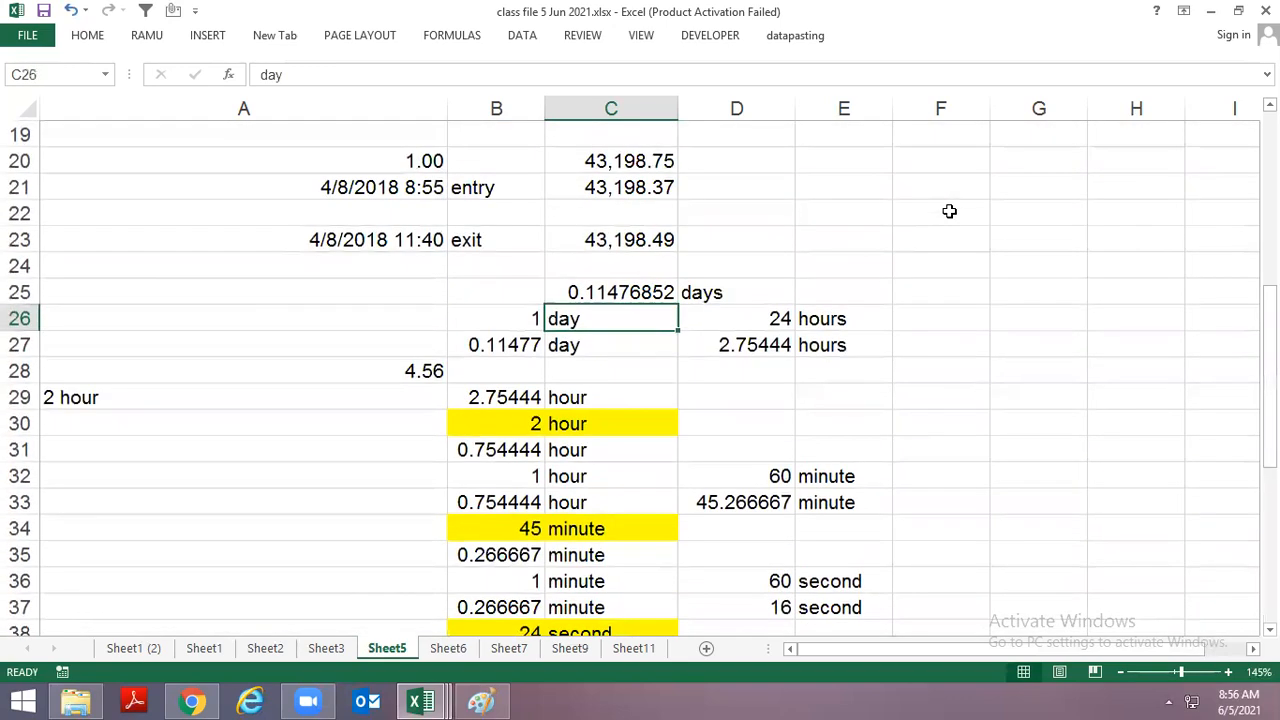
pyautogui.press('Up')
pyautogui.press('Up')
pyautogui.press('Up')
pyautogui.press('Up')
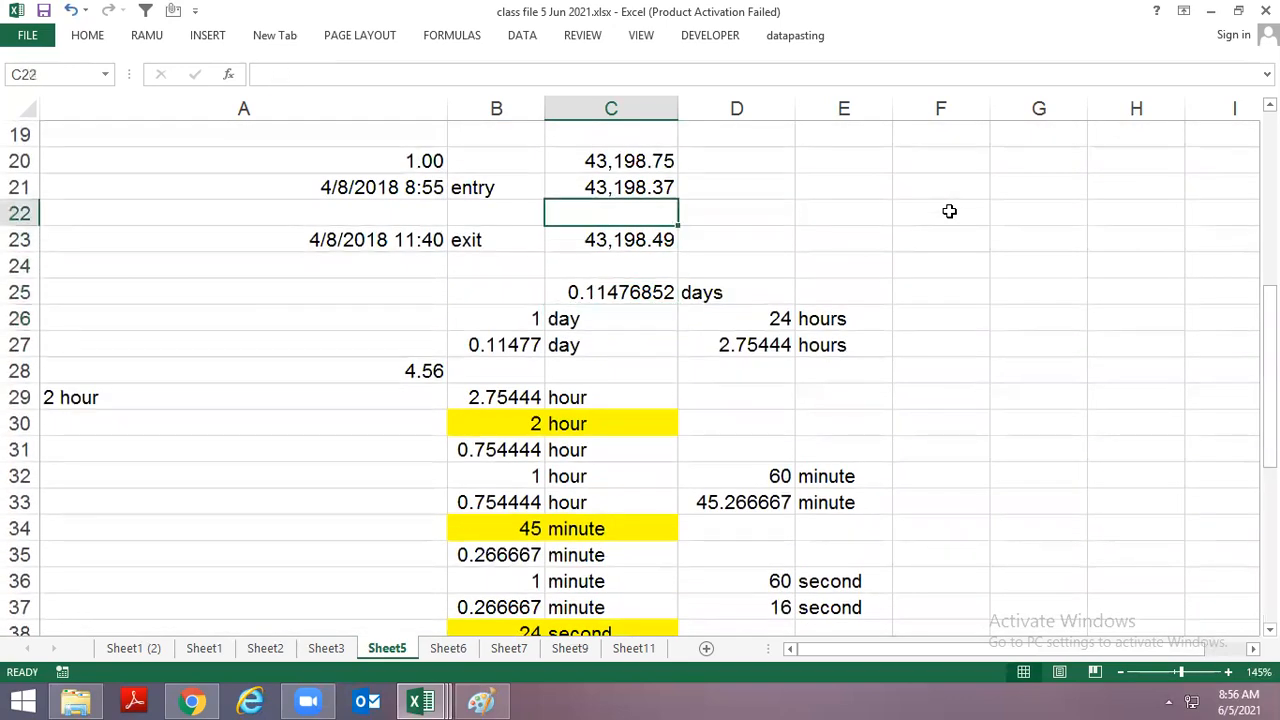
pyautogui.press('Right')
pyautogui.press('Right')
pyautogui.press('Left')
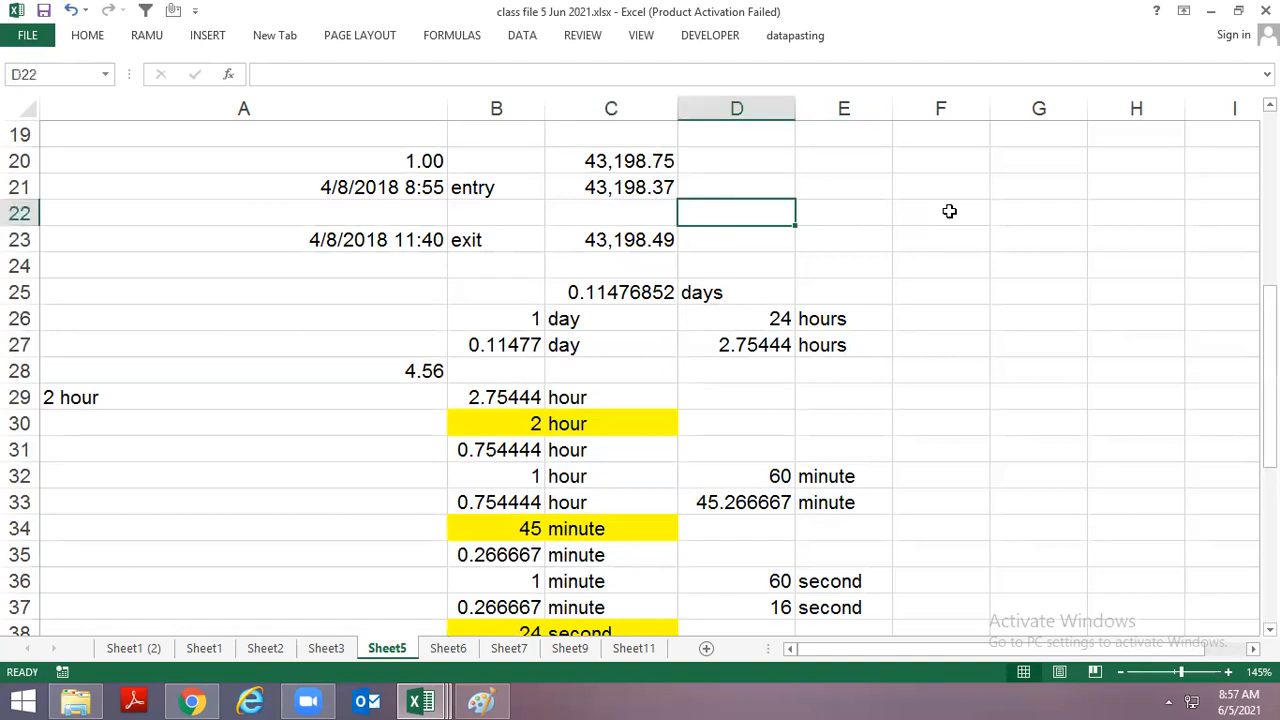
# Review the breakdown of 1.6 years into years, months and days on Sheet3.
pyautogui.hotkey('ctrl', 'pageup')
pyautogui.press('pagedown')
pyautogui.press('Up')
pyautogui.press('Up')
pyautogui.press('Up')
pyautogui.press('Up')
pyautogui.press('Up')
pyautogui.press('Up')
pyautogui.press('Up')
pyautogui.press('Up')
pyautogui.press('Up')
pyautogui.press('Up')
pyautogui.press('Up')
pyautogui.press('Up')
pyautogui.press('Up')
pyautogui.press('Up')
pyautogui.press('Up')
pyautogui.press('Up')
pyautogui.press('Up')
pyautogui.press('Up')
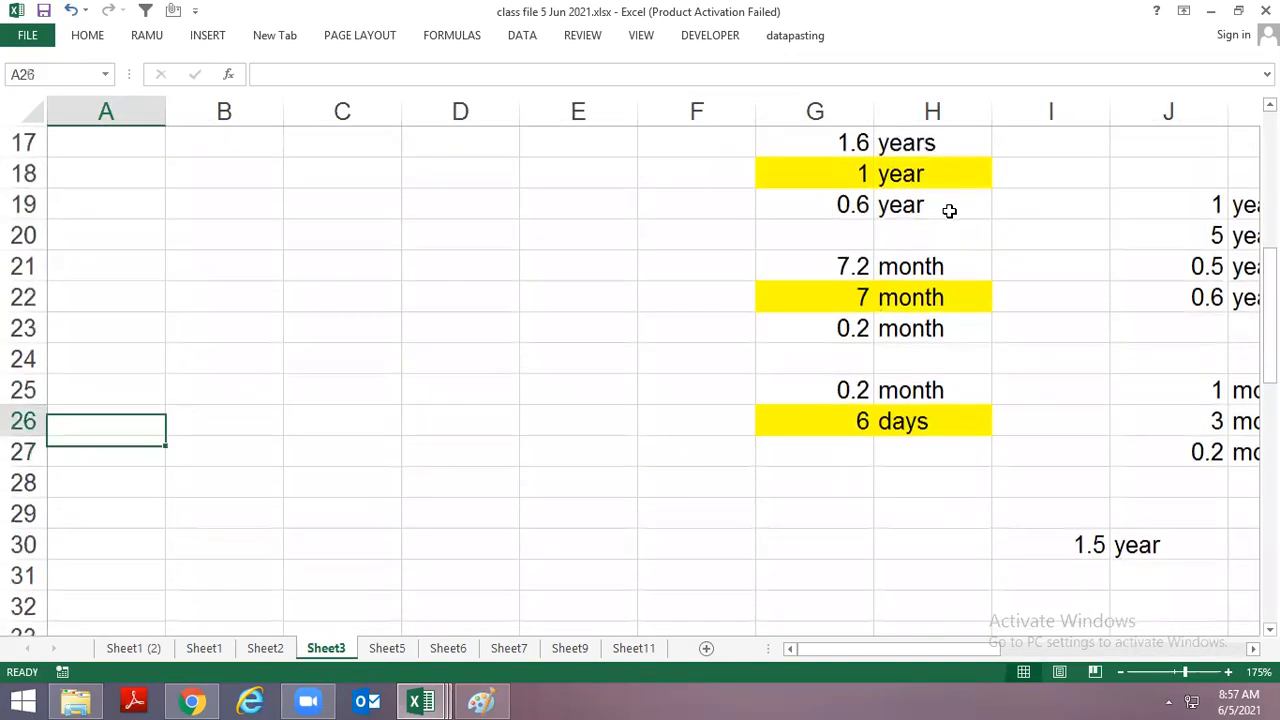
pyautogui.press('Right')
pyautogui.press('Right')
pyautogui.press('Right')
pyautogui.press('Down')
pyautogui.press('Down')
pyautogui.press('Right')
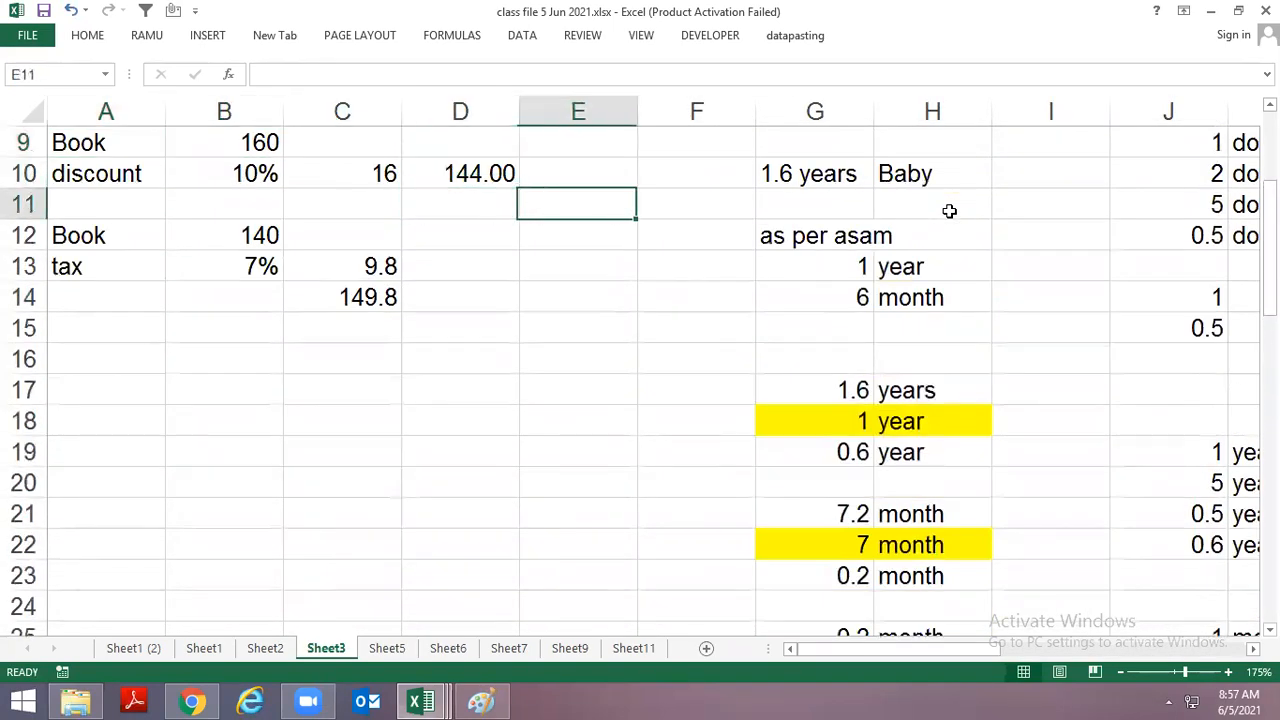
pyautogui.press('Up')
pyautogui.press('Right')
pyautogui.press('Right')
pyautogui.hotkey('shift', 'Right')
pyautogui.press('Right')
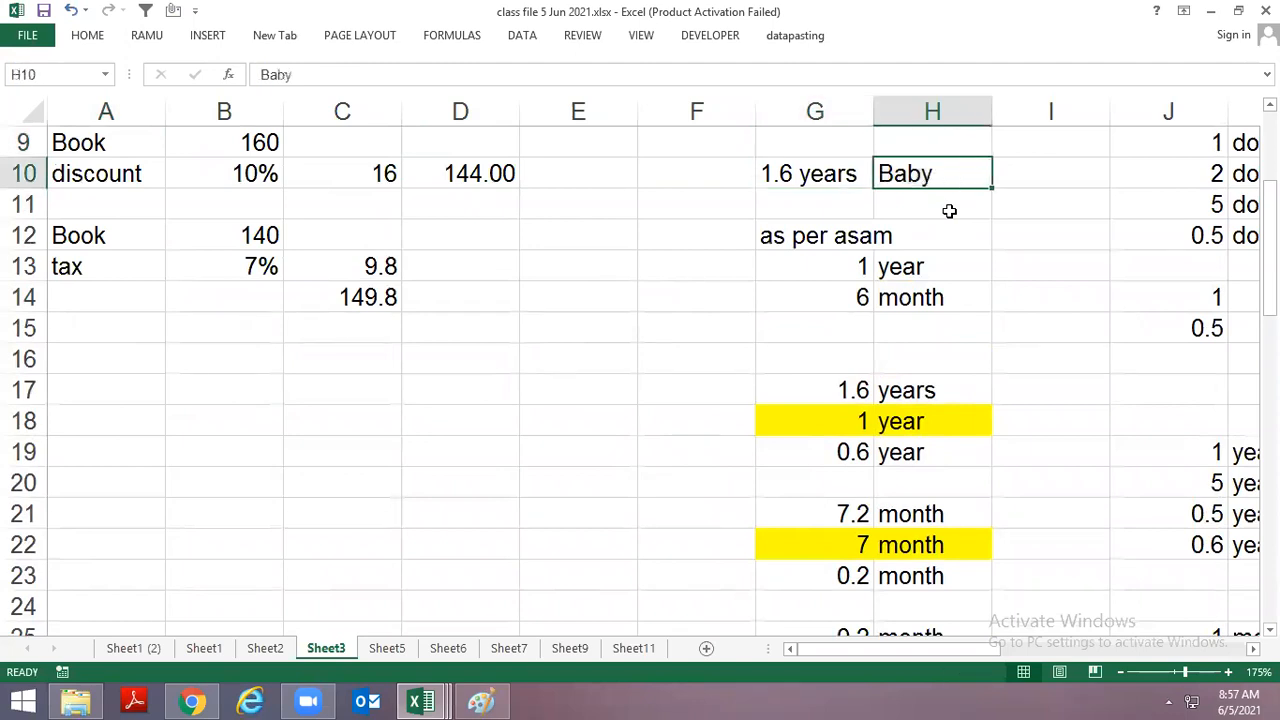
# Return to Sheet5 and enter 2.56 in F22 with the unit hour in G22.
pyautogui.hotkey('ctrl', 'pagedown')
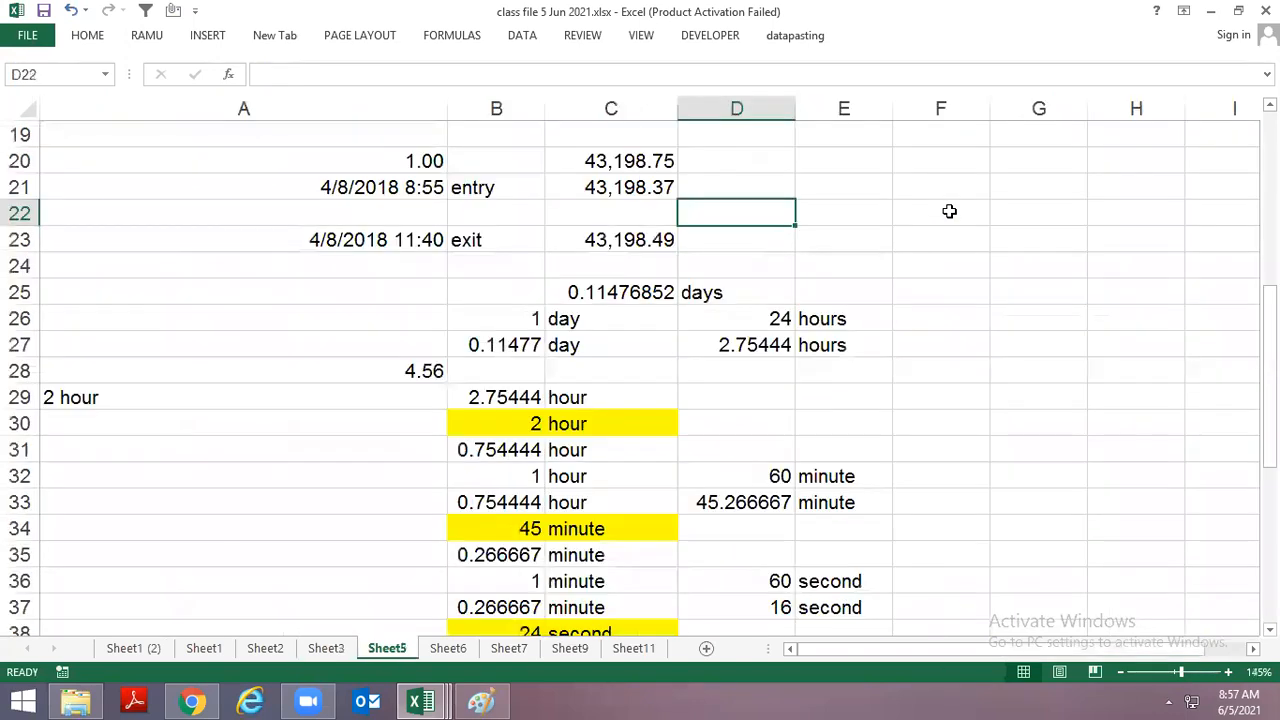
pyautogui.press('Right')
pyautogui.press('Right')
pyautogui.write('2.')
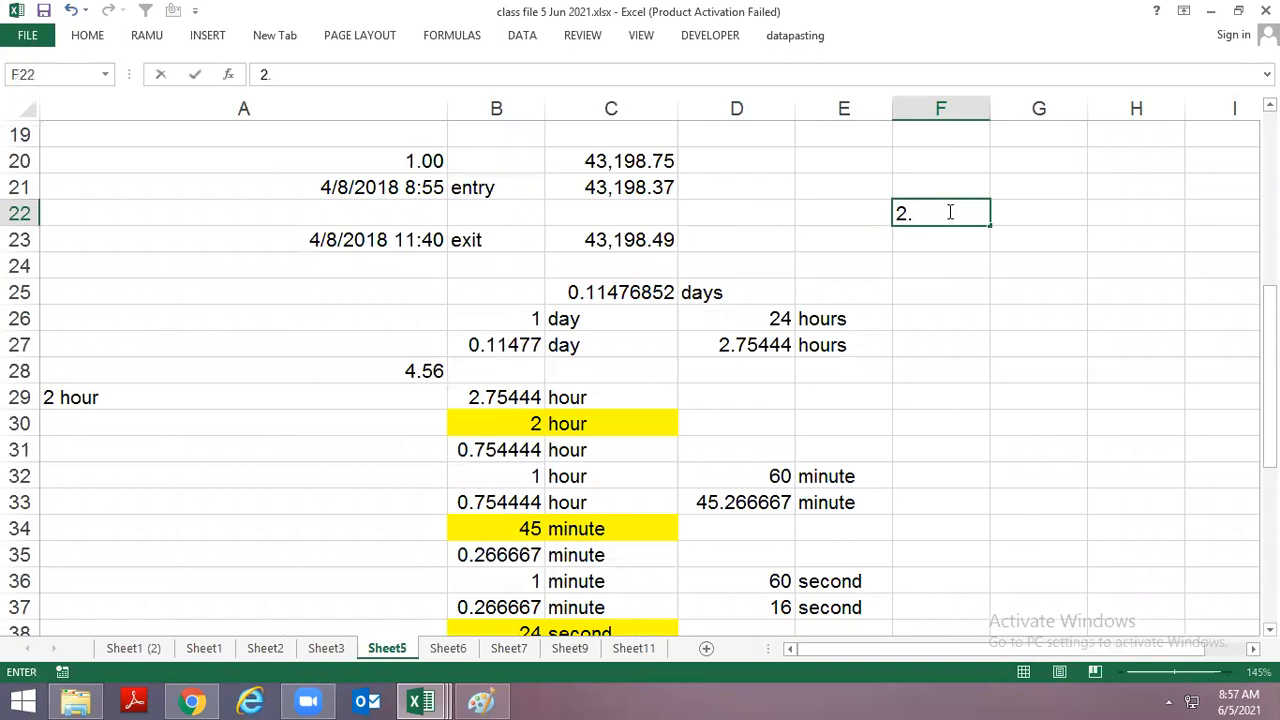
pyautogui.write('56')
pyautogui.press('Tab')
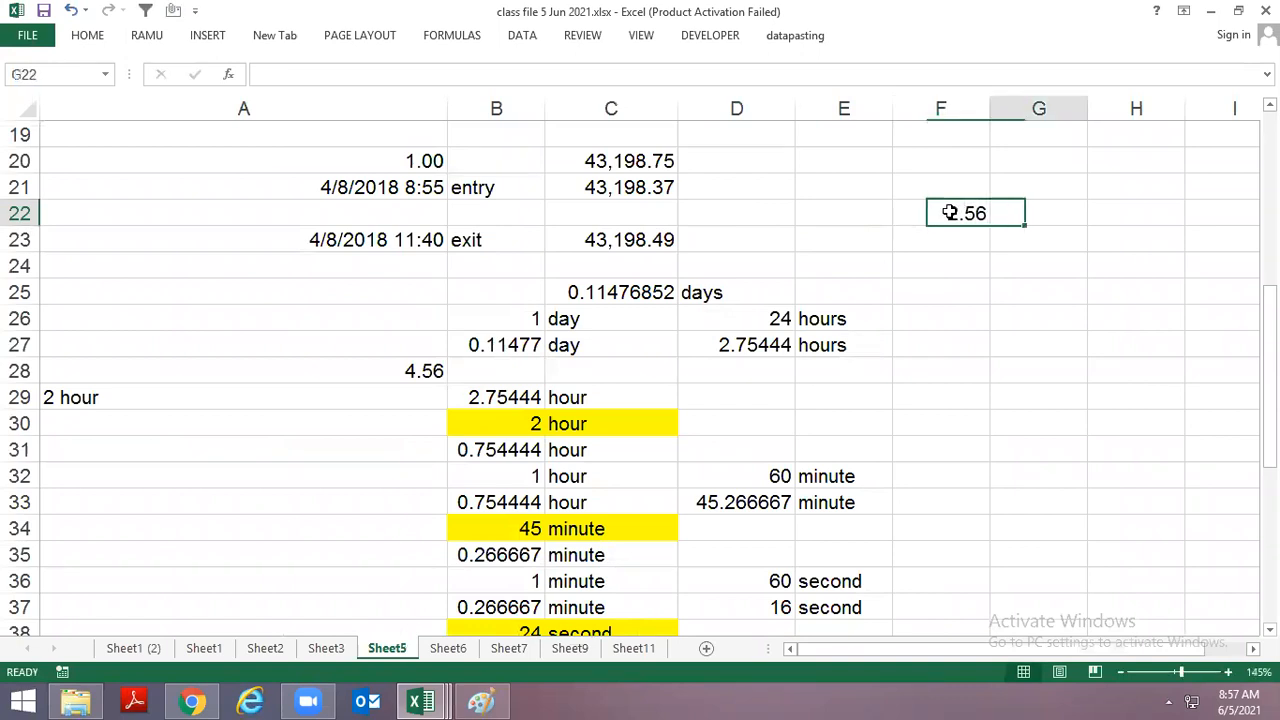
pyautogui.write('hour')
pyautogui.press('Return')
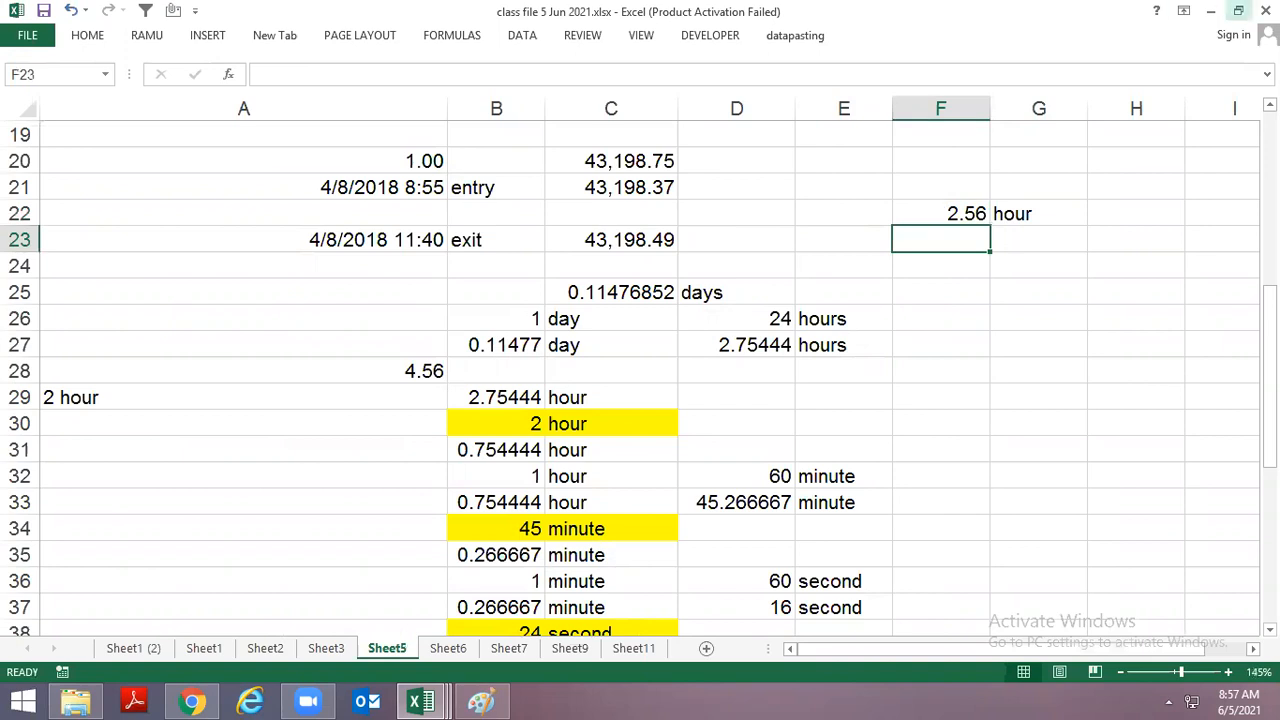
# Enter 2.56:00 in F24, two rows below the 2.56 hour entry.
pyautogui.press('Up')
pyautogui.press('Down')
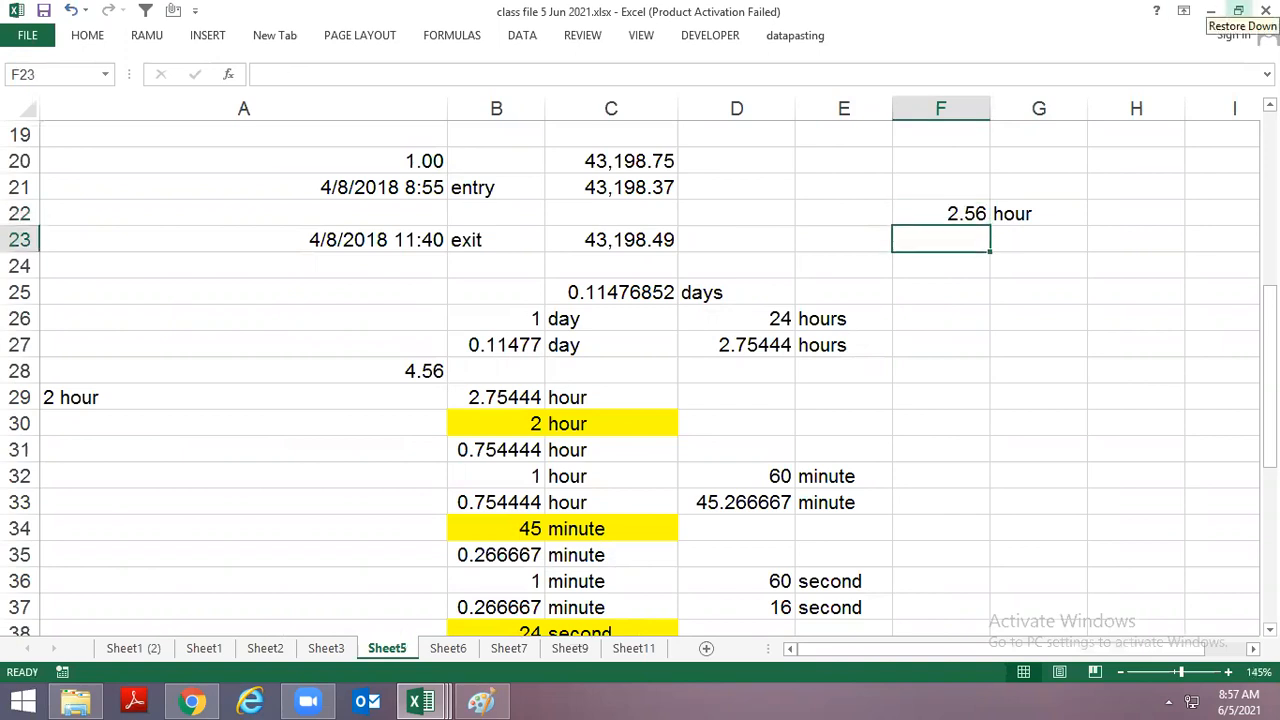
pyautogui.press('Down')
pyautogui.write('2.56')
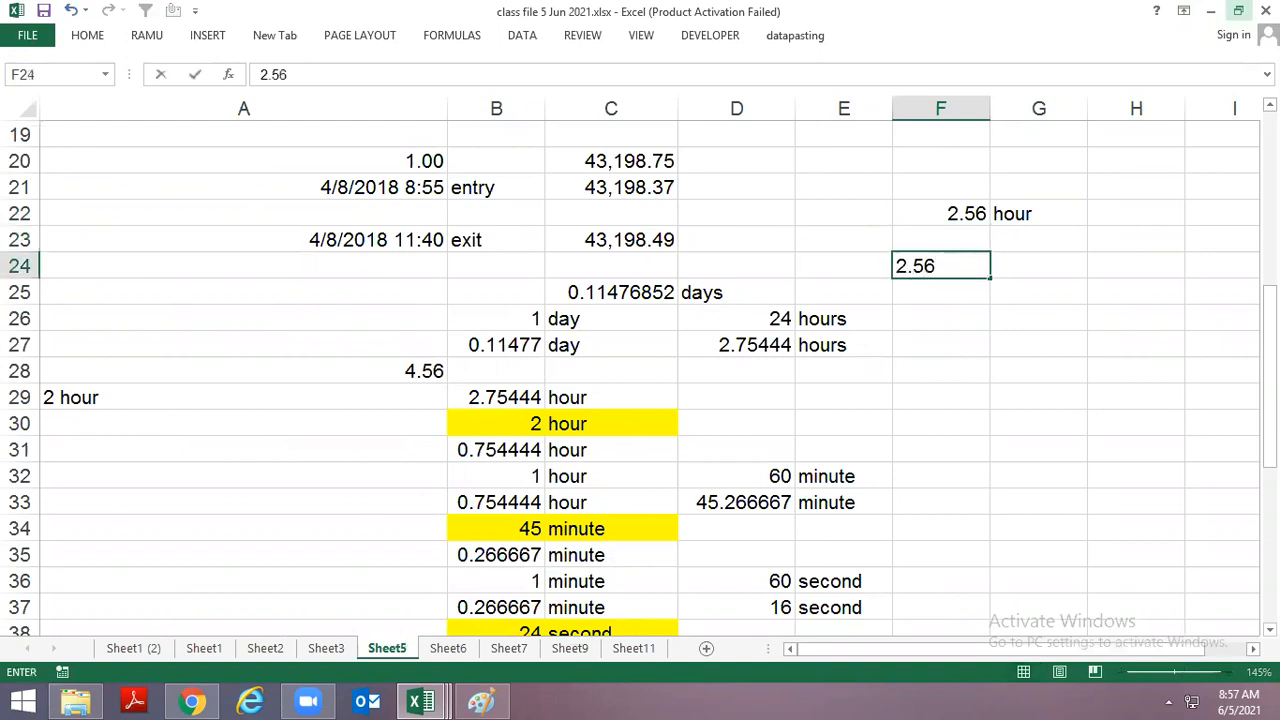
pyautogui.press('BackSpace')
pyautogui.write(':00')
pyautogui.press('Return')
pyautogui.press('Up')
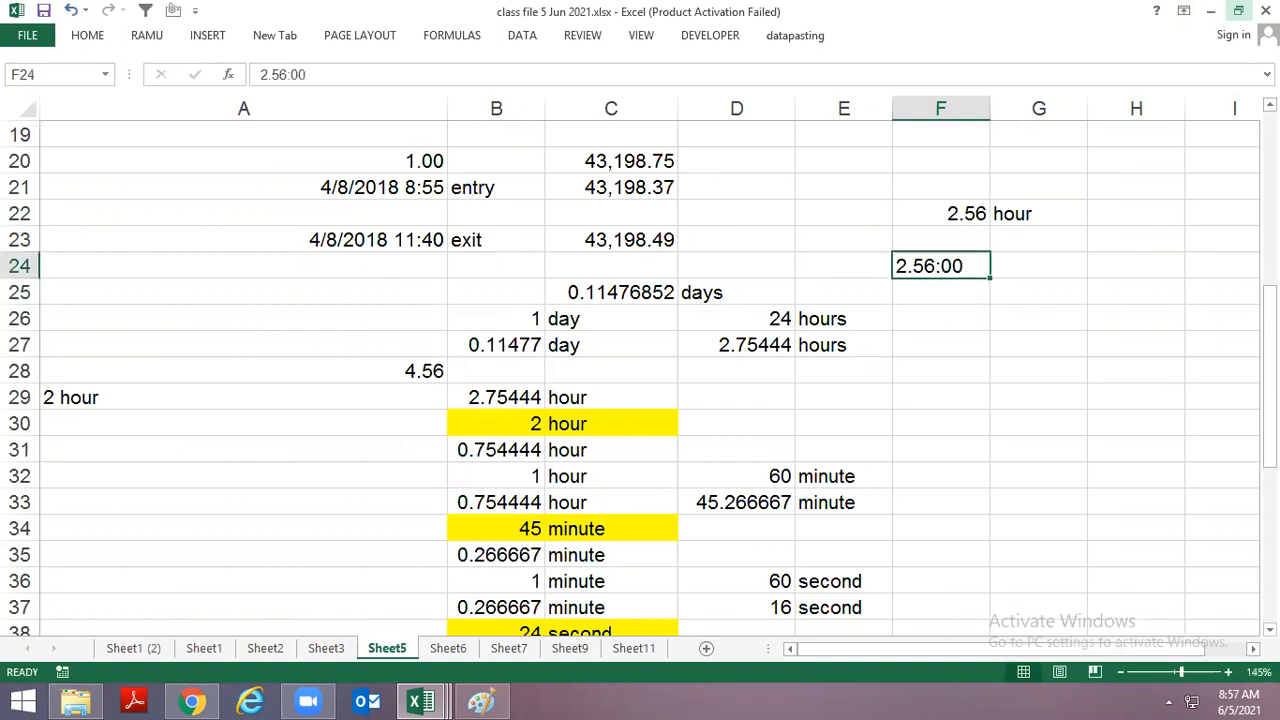
# Correct the entry in F24 to the time 2:56:00 by replacing its period with a colon.
pyautogui.press('F2')
pyautogui.press('Left')
pyautogui.press('Left')
pyautogui.press('Left')
pyautogui.press('Left')
pyautogui.press('Left')
pyautogui.press('Left')
pyautogui.press('Delete')
pyautogui.write(':')
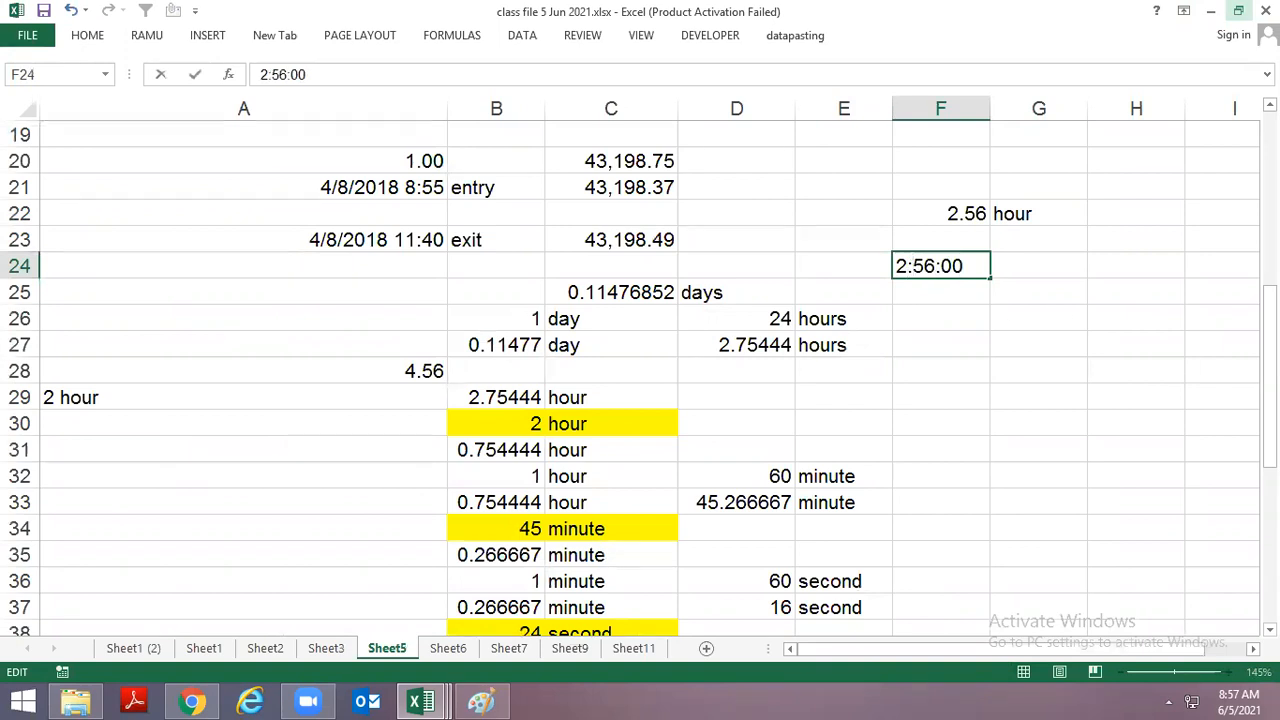
pyautogui.hotkey('ctrl', 'Return')
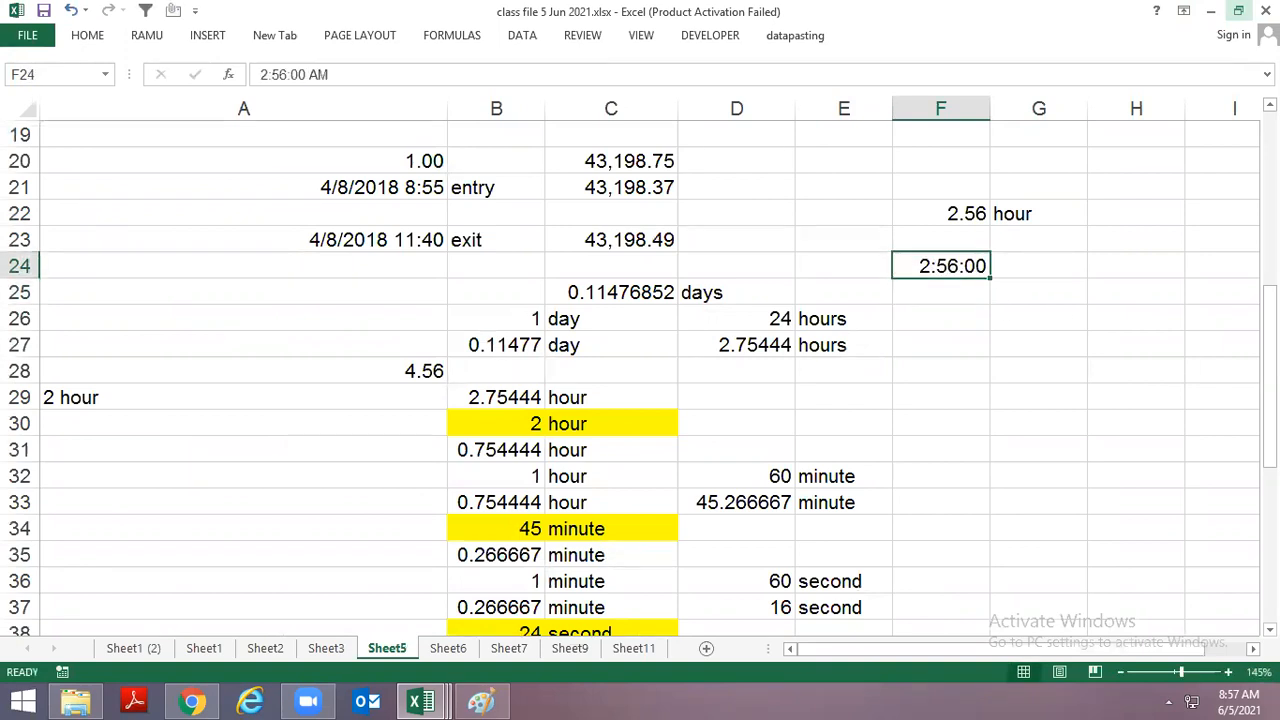
# Enter 2.56 in H23 with the unit hour in I23 as the value to break down.
pyautogui.press('Up')
pyautogui.press('Up')
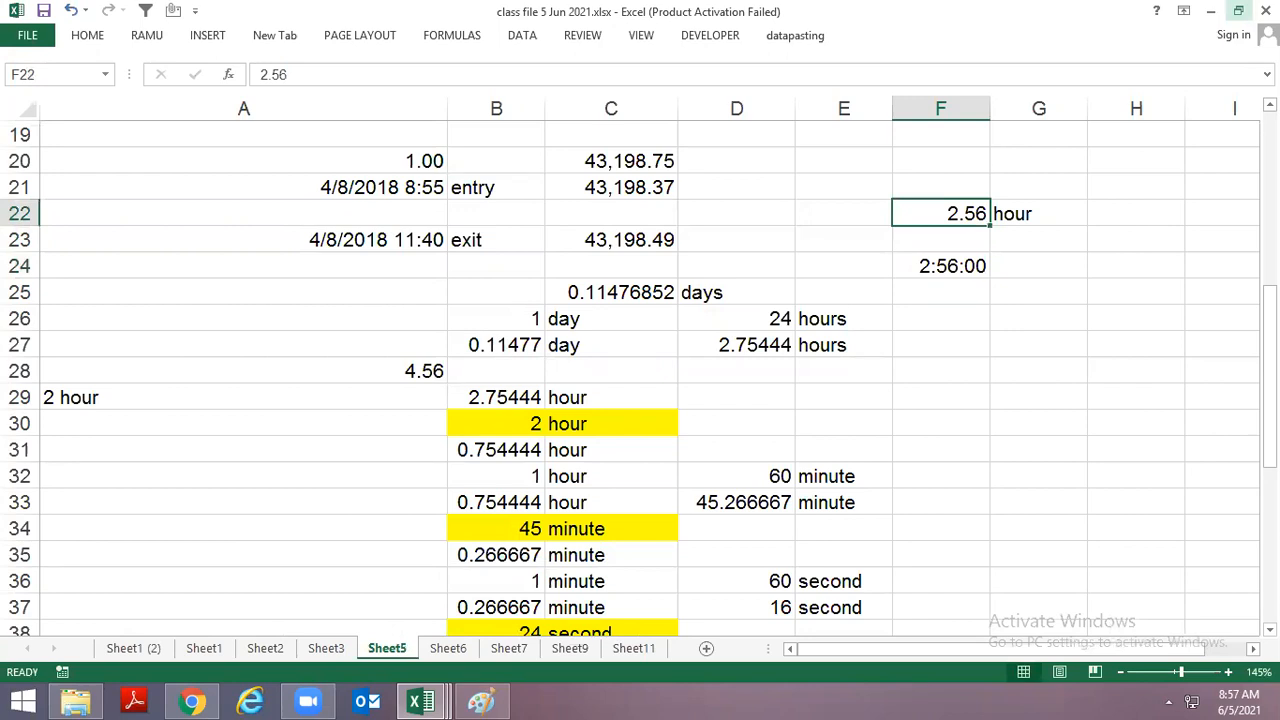
pyautogui.press('Right')
pyautogui.press('Right')
pyautogui.press('Right')
pyautogui.press('Right')
pyautogui.press('Left')
pyautogui.press('Left')
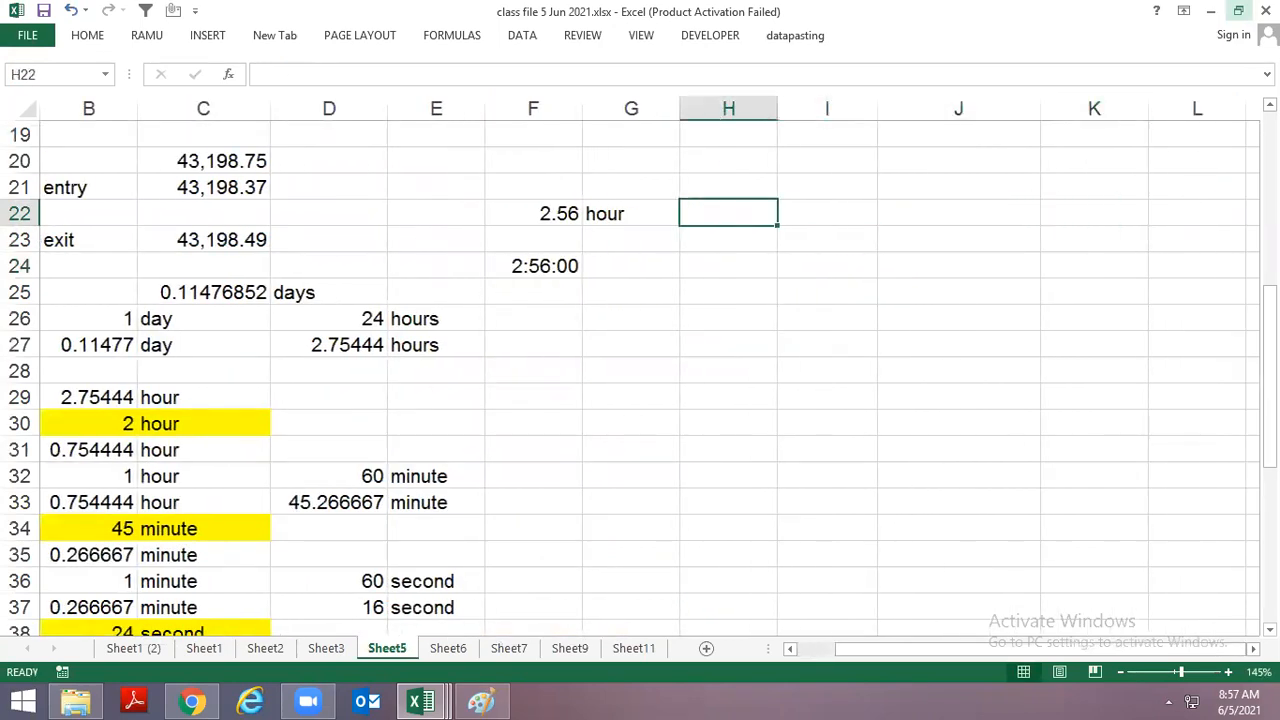
pyautogui.press('Down')
pyautogui.write('2.56')
pyautogui.press('Right')
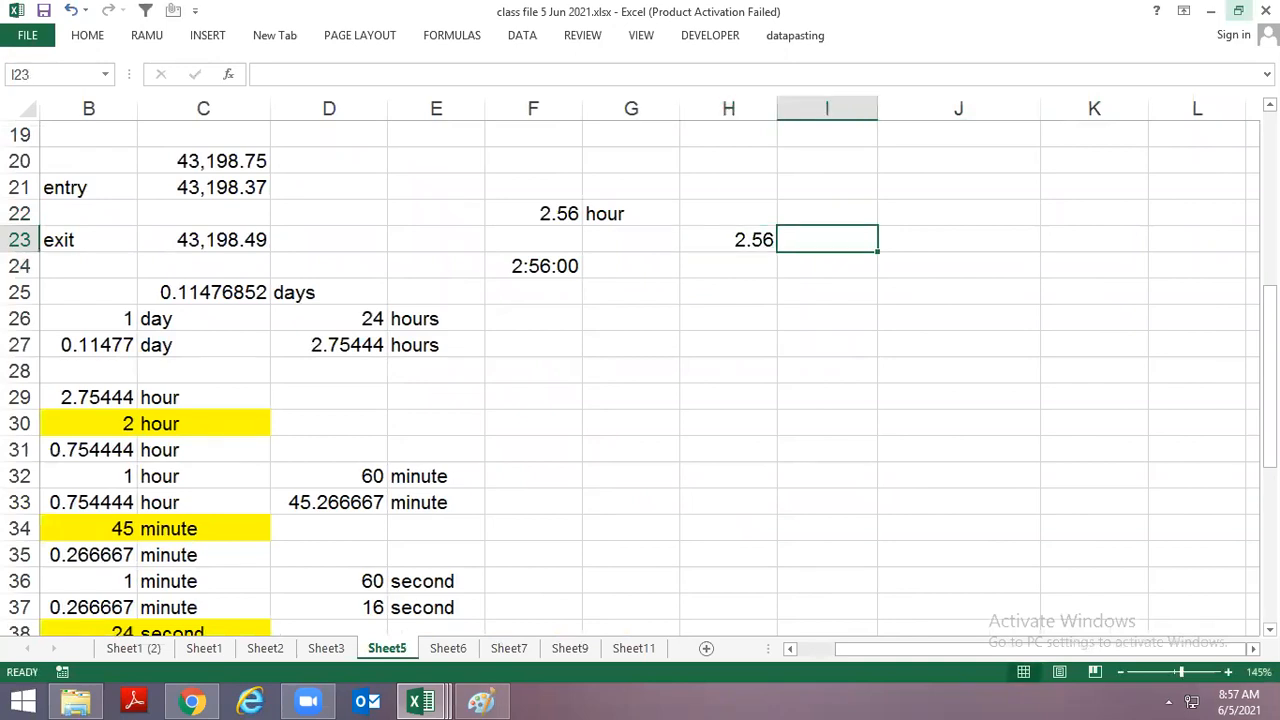
pyautogui.write('hour')
pyautogui.press('Return')
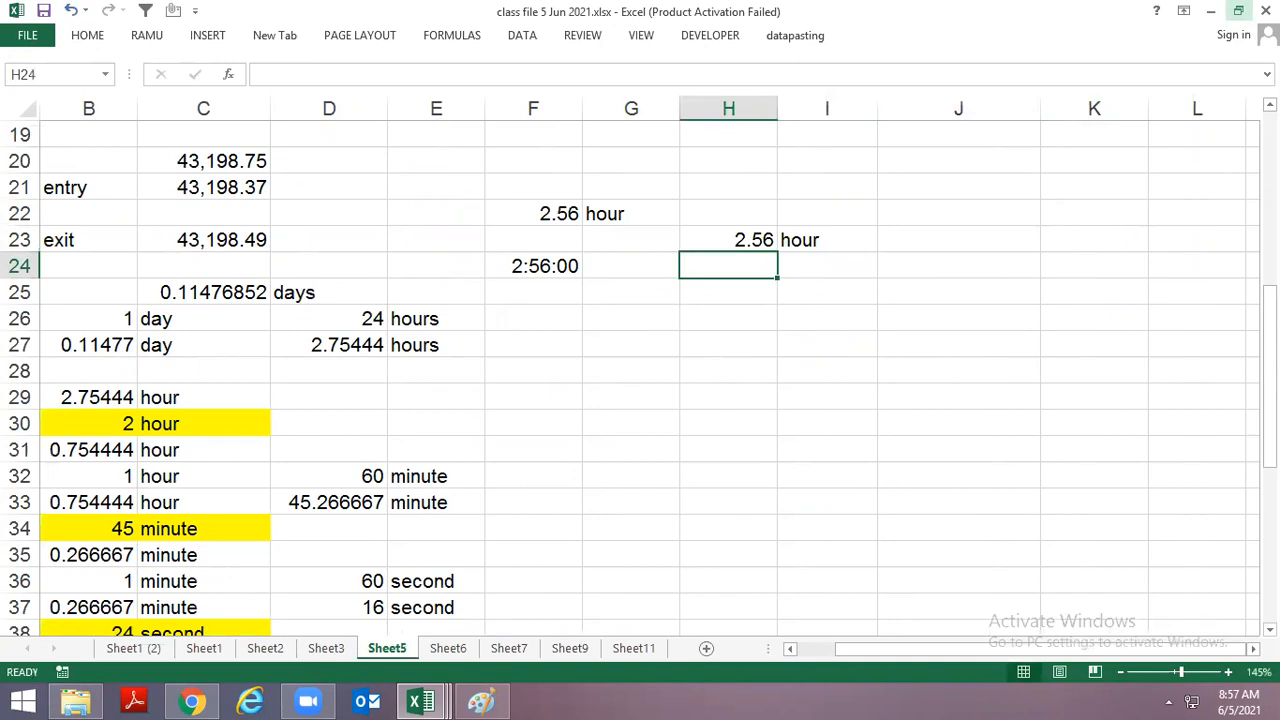
# Split 2.56 into 2 in H24 and 0.56 in H25, and label the whole part hour in I24.
pyautogui.write('2')
pyautogui.press('Return')
pyautogui.write('.56')
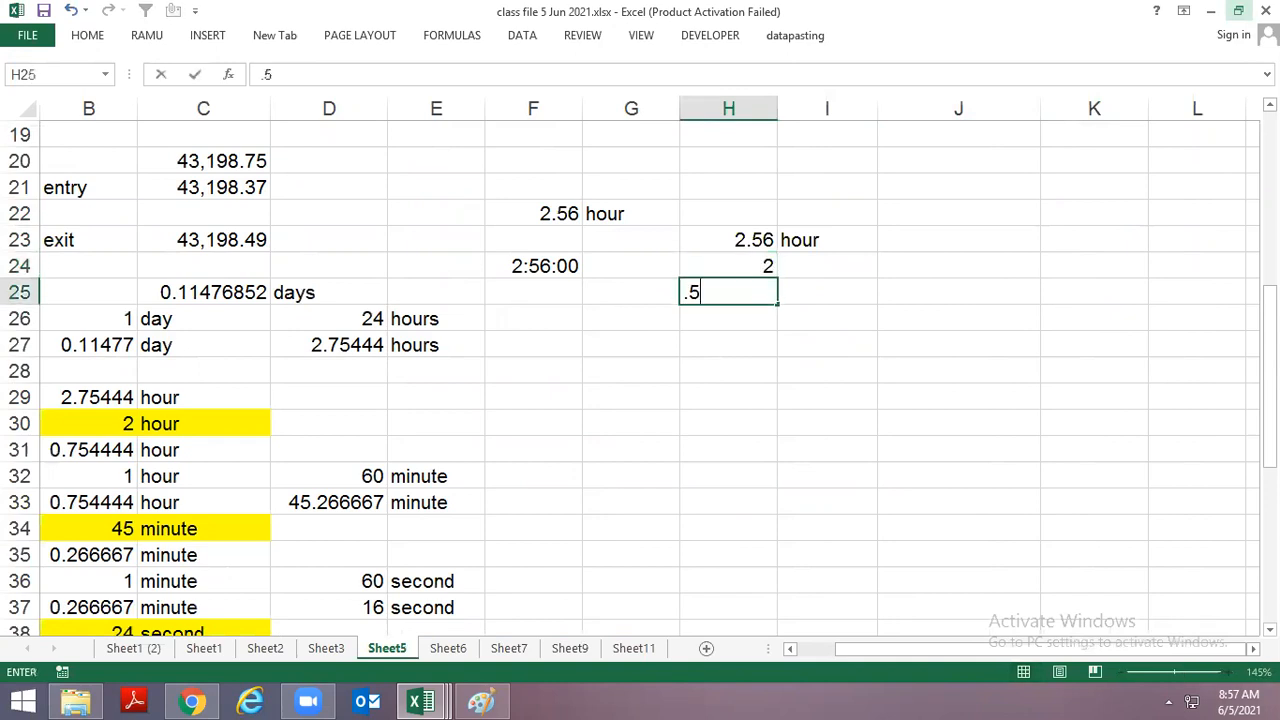
pyautogui.press('Return')
pyautogui.click(827, 266)
pyautogui.write('hour')
pyautogui.press('Return')
# Highlight the whole-hour cells H24:I24 with a yellow fill.
pyautogui.press('Up')
pyautogui.hotkey('shift', 'Left')
pyautogui.click(95, 38)
pyautogui.click(284, 96)
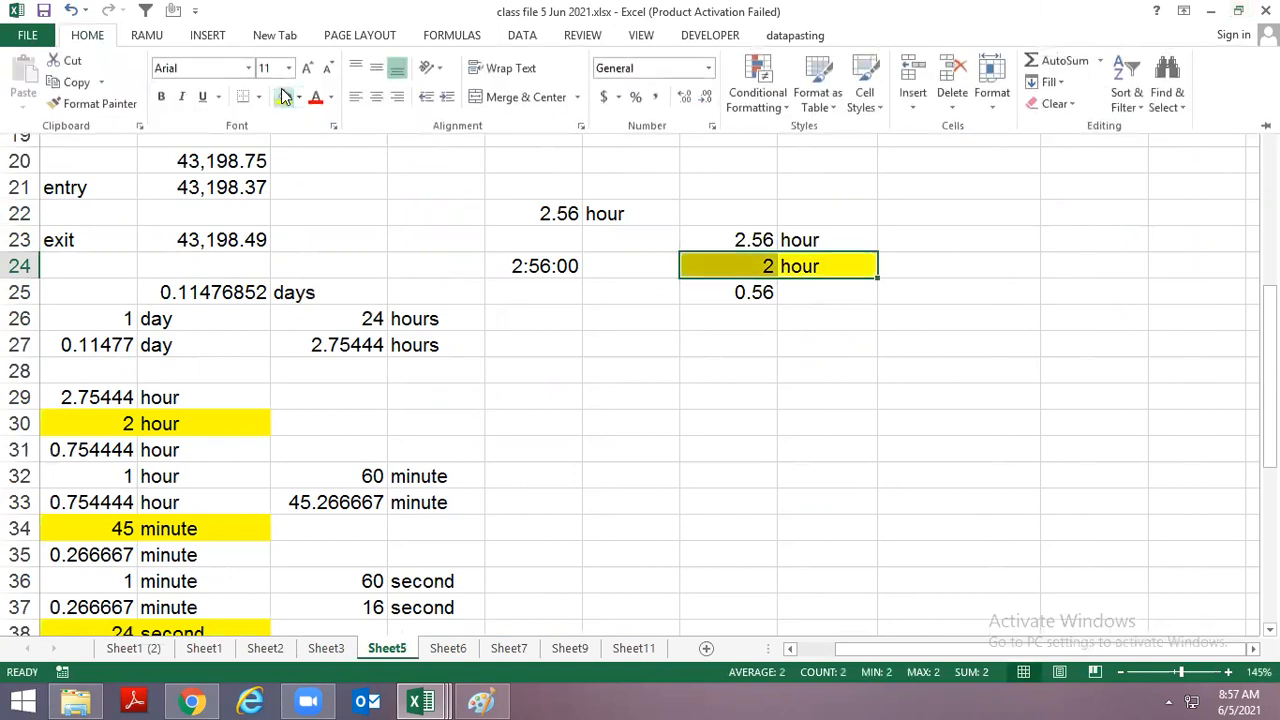
# Enter the conversion 1 hour in J26:K26 and 60 monute in L26:M26.
pyautogui.press('Down')
pyautogui.press('Down')
pyautogui.press('Down')
pyautogui.press('Right')
pyautogui.press('Up')
pyautogui.press('Right')
pyautogui.write('1')
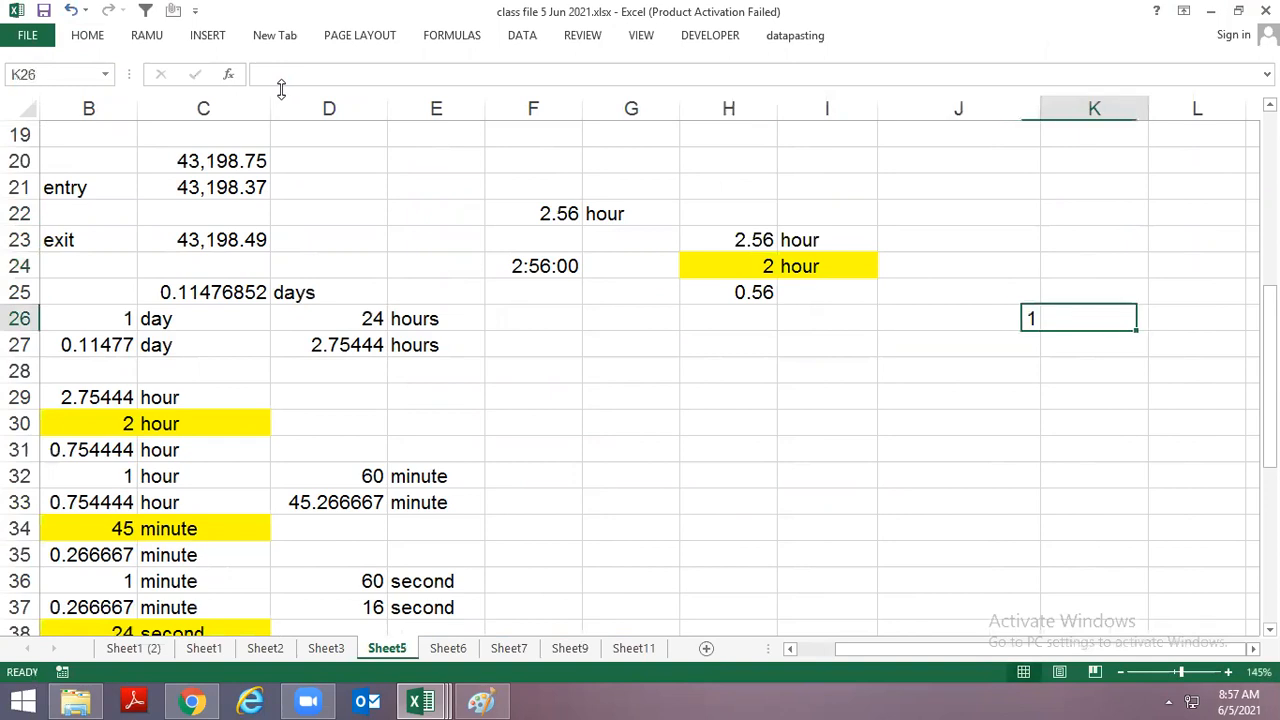
pyautogui.write(' hour')
pyautogui.press('Right')
pyautogui.write('6')
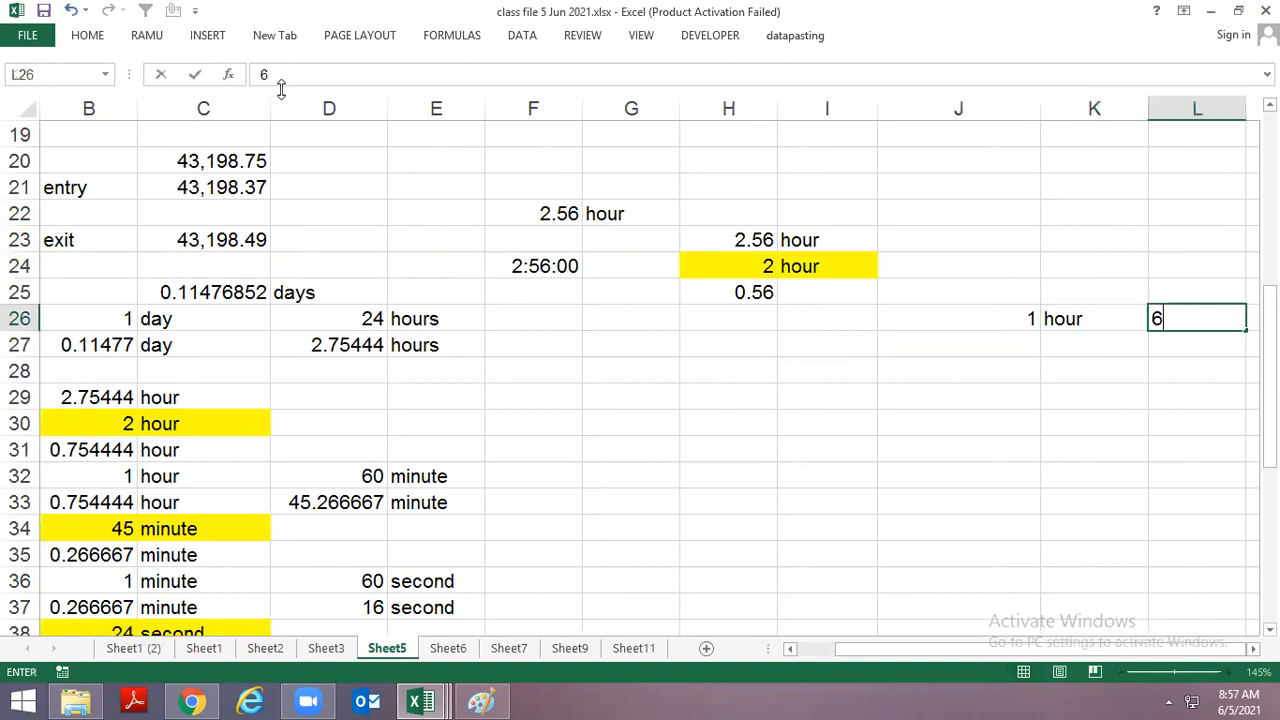
pyautogui.write('0')
pyautogui.press('Right')
pyautogui.write('monut')
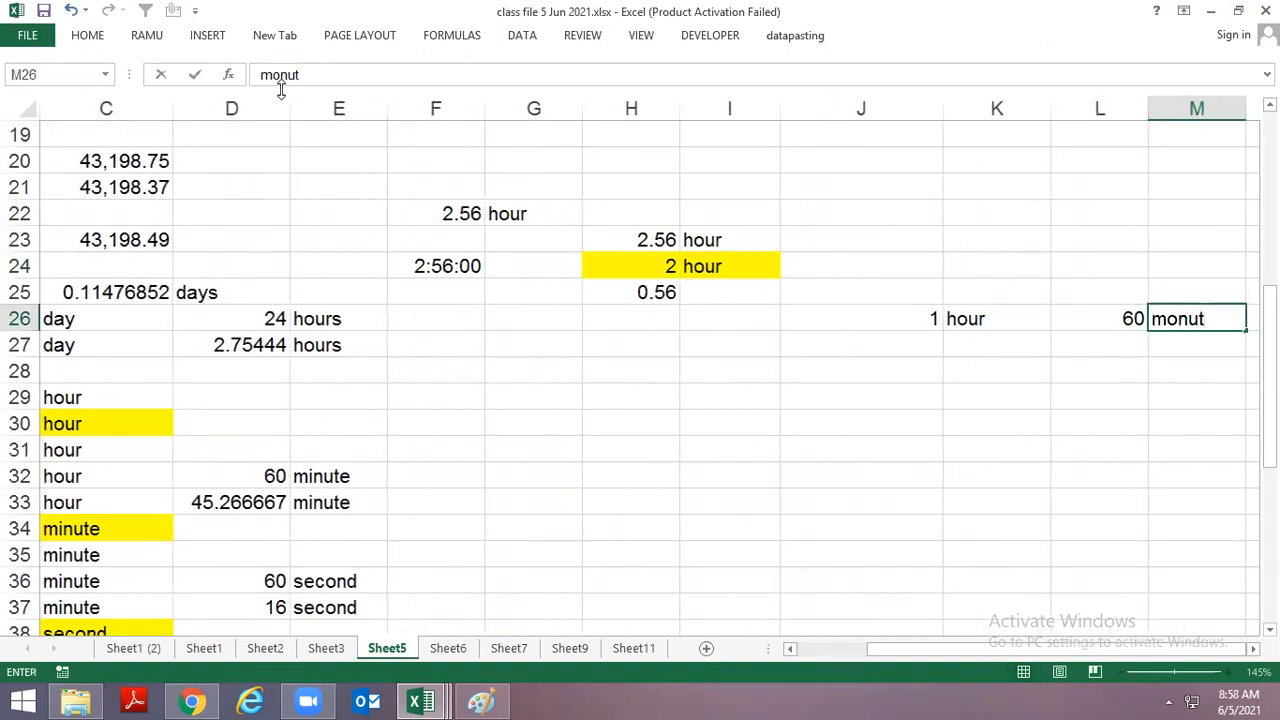
pyautogui.write('e')
pyautogui.press('Return')
# Enter 2 hour in J27:K27, multiply L26 by J27 in L27, and label the result monute in M27.
pyautogui.write('2')
pyautogui.press('Right')
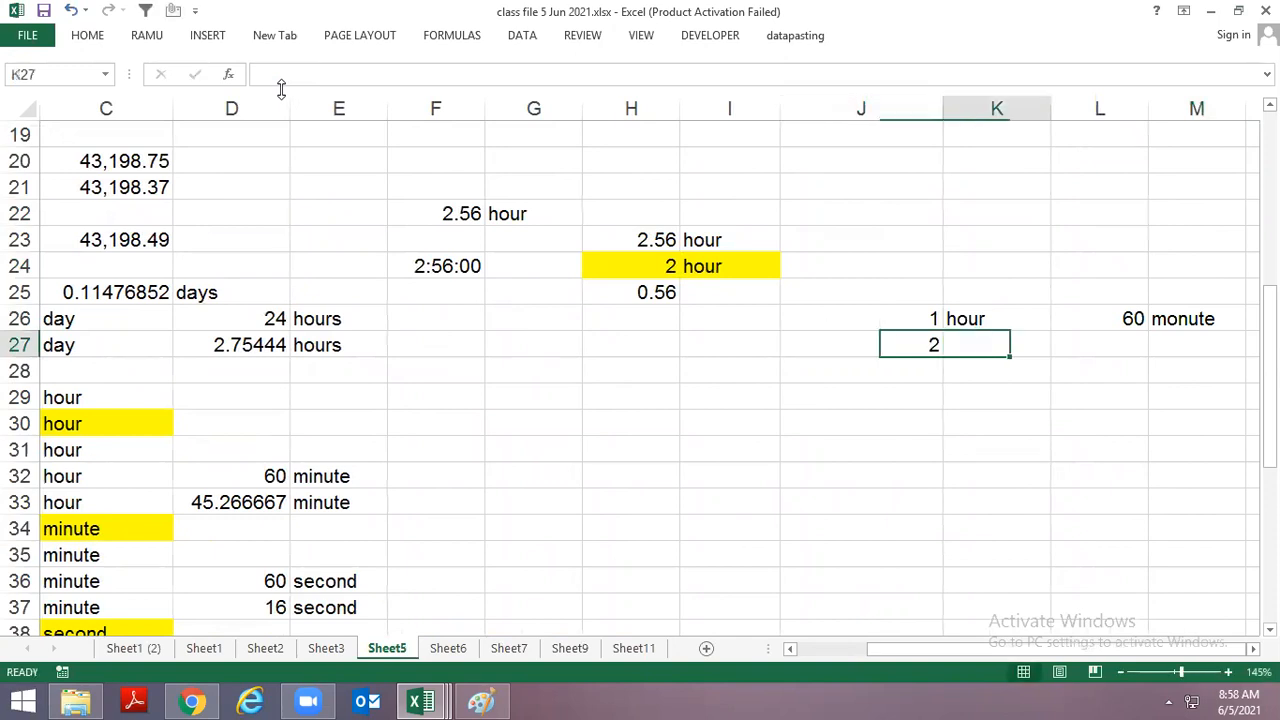
pyautogui.write('hour')
pyautogui.press('Right')
pyautogui.write('+')
pyautogui.press('Up')
pyautogui.write('*')
pyautogui.press('Left')
pyautogui.press('Left')
pyautogui.press('Tab')
pyautogui.write('m')
pyautogui.press('Return')
pyautogui.press('Left')
pyautogui.press('Left')
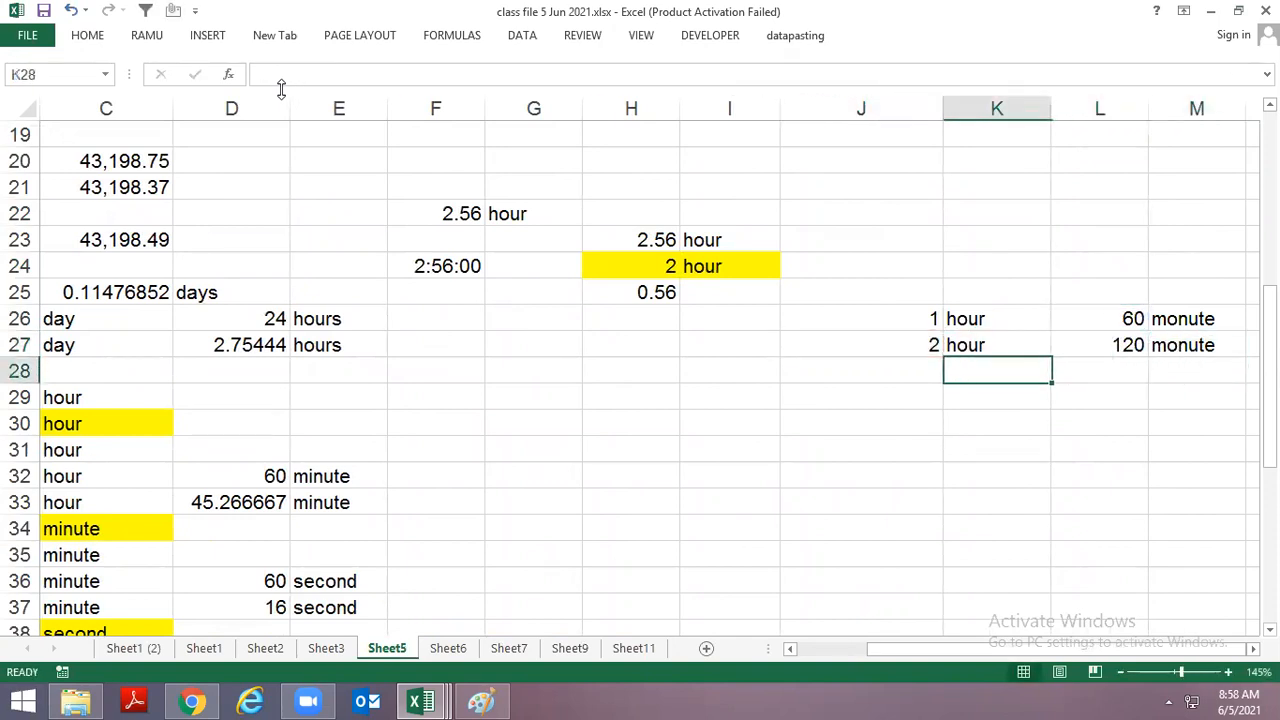
# Enter 0.56 hour in J28:K28 below the 2 hour row.
pyautogui.press('Left')
pyautogui.write('.56')
pyautogui.press('Right')
pyautogui.write('hour')
pyautogui.press('Right')
# Try to calculate the minutes in L28 by multiplying L26 by M27.
pyautogui.write('+')
pyautogui.press('Up')
pyautogui.press('Up')
pyautogui.write('*')
pyautogui.press('Up')
pyautogui.press('Right')
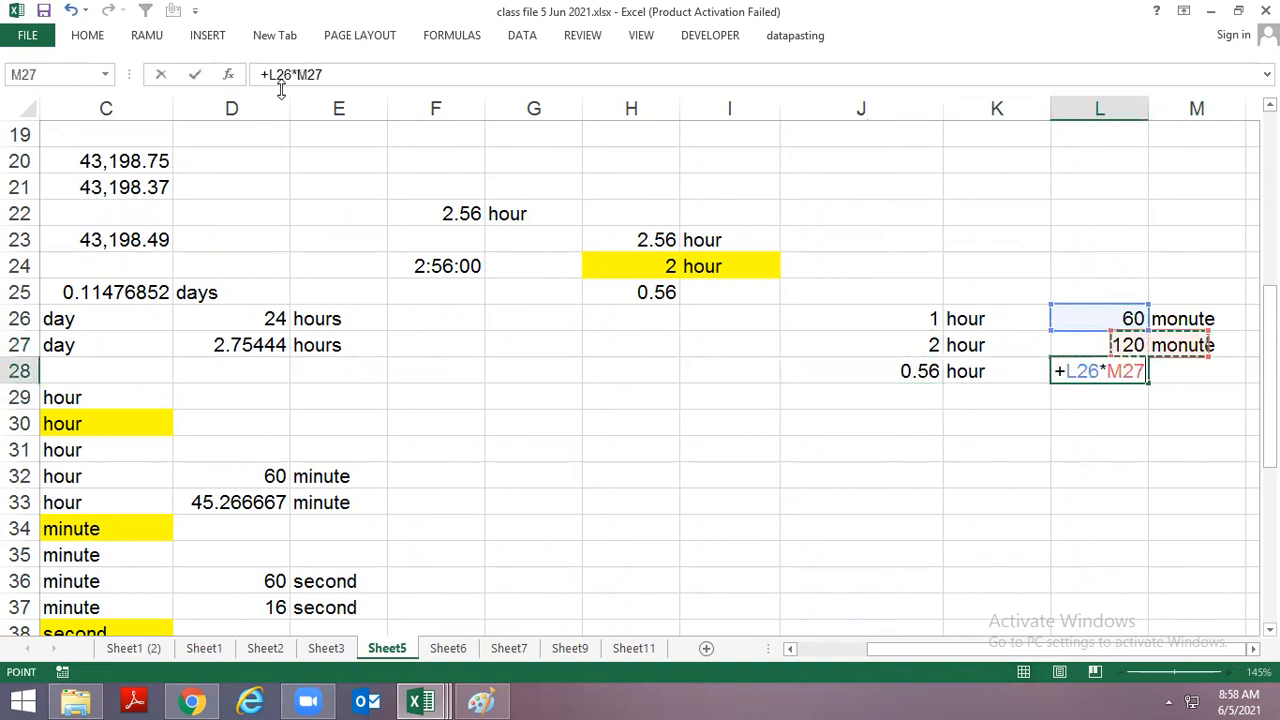
pyautogui.press('Return')
pyautogui.press('Up')
# Convert 0.56 hour to minutes in L28 with the formula =+L26*J28.
pyautogui.write('+')
pyautogui.press('Up')
pyautogui.press('Up')
pyautogui.write('*')
pyautogui.press('Left')
pyautogui.press('Left')
pyautogui.press('Return')
pyautogui.press('Up')
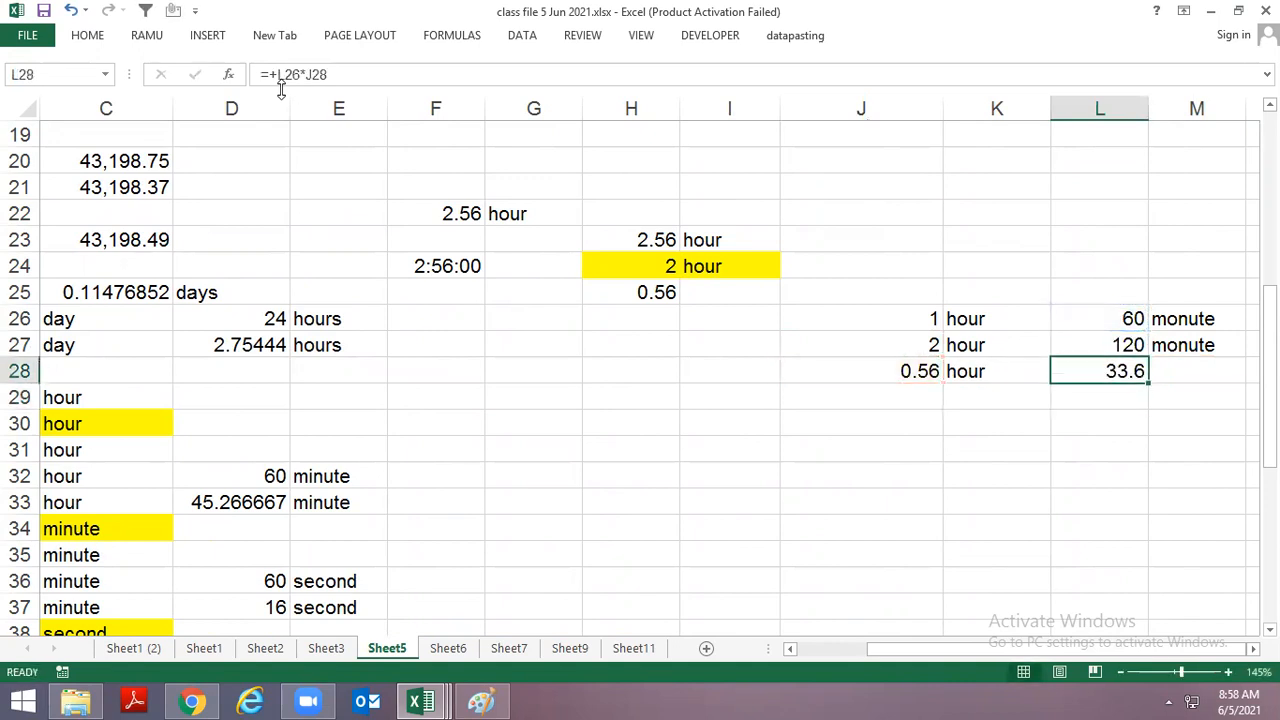
# Enter 33.6 in H27 with the unit minute in I27, below the 0.56 remainder.
pyautogui.press('Left')
pyautogui.press('Left')
pyautogui.press('Left')
pyautogui.press('Left')
pyautogui.press('Up')
pyautogui.write('33.6')
pyautogui.press('Right')
pyautogui.write('minute')
pyautogui.press('Return')
# Label the converted value in L28 with the unit monute in M28.
pyautogui.press('Up')
pyautogui.press('Right')
pyautogui.press('Right')
pyautogui.press('Right')
pyautogui.press('Right')
pyautogui.press('Down')
pyautogui.write('minute')
pyautogui.press('Left')
# Enter the whole-minute part 33 in H28 with the unit minute in I28, below the 33.6 minute row.
pyautogui.press('Left')
pyautogui.press('Left')
pyautogui.press('Left')
pyautogui.press('Left')
pyautogui.press('Up')
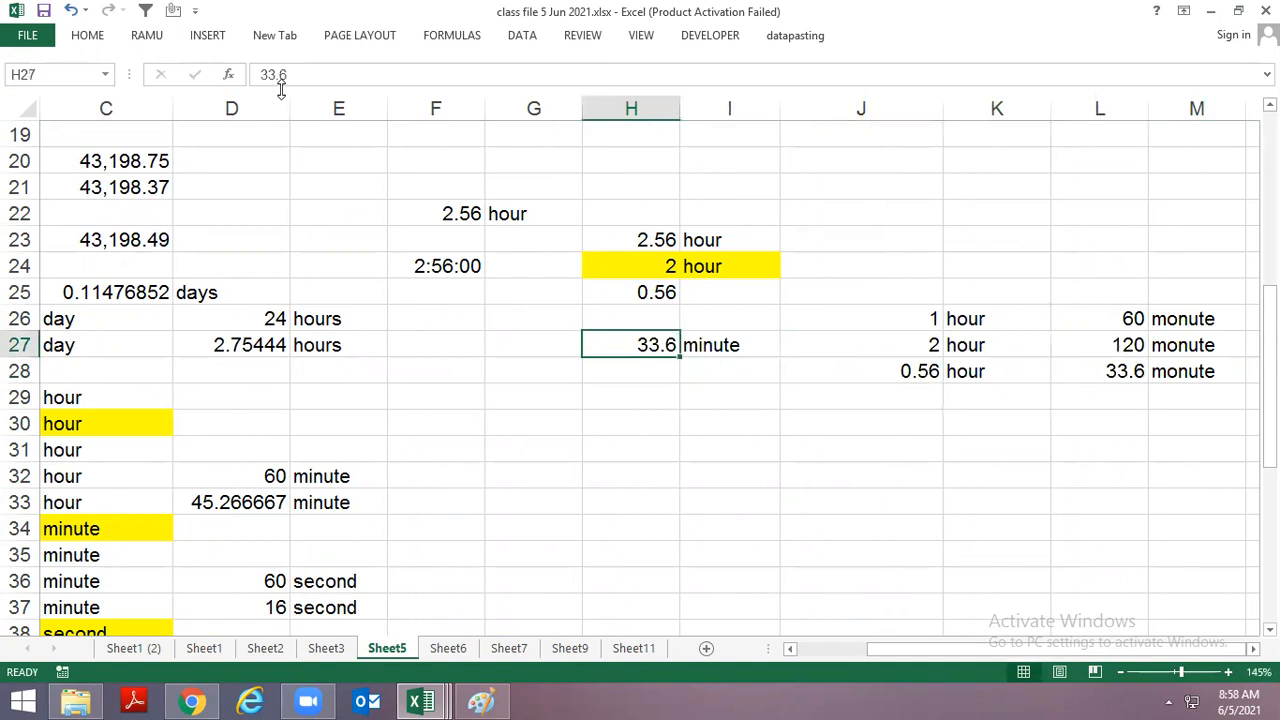
pyautogui.press('Down')
pyautogui.write('33')
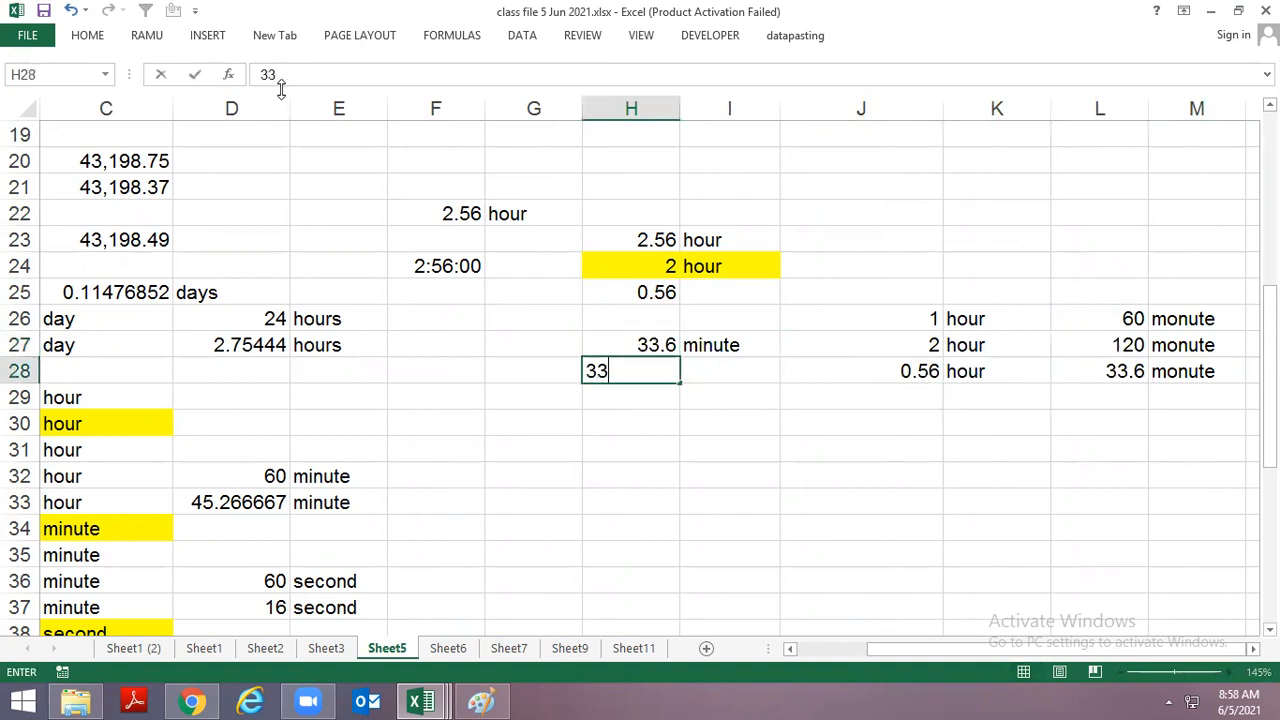
pyautogui.press('Right')
pyautogui.write('minute')
pyautogui.press('Return')
# Enter the remaining 0.6 in H29 with the unit minute in I29.
pyautogui.press('Left')
pyautogui.write('.6')
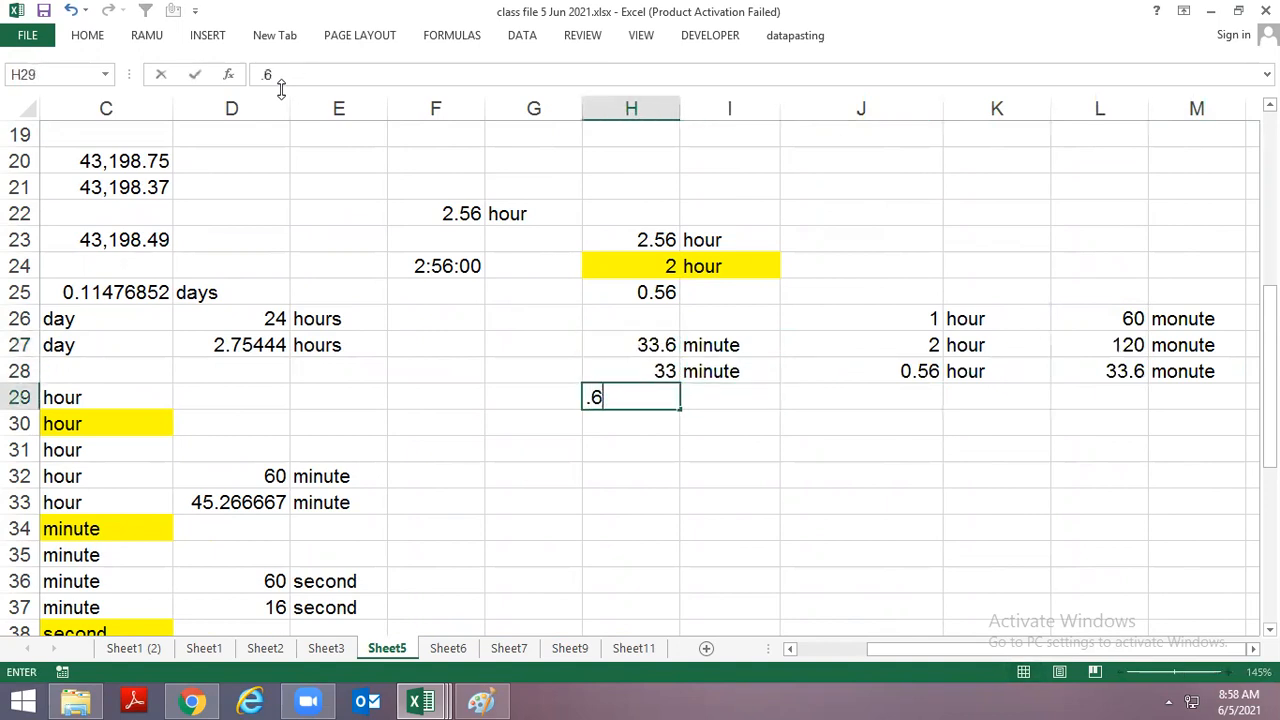
pyautogui.press('Right')
pyautogui.write('minute')
# Fill the 33.6 minute cells H27:I27 with yellow.
pyautogui.press('Up')
pyautogui.press('Up')
pyautogui.press('Left')
pyautogui.hotkey('shift', 'Right')
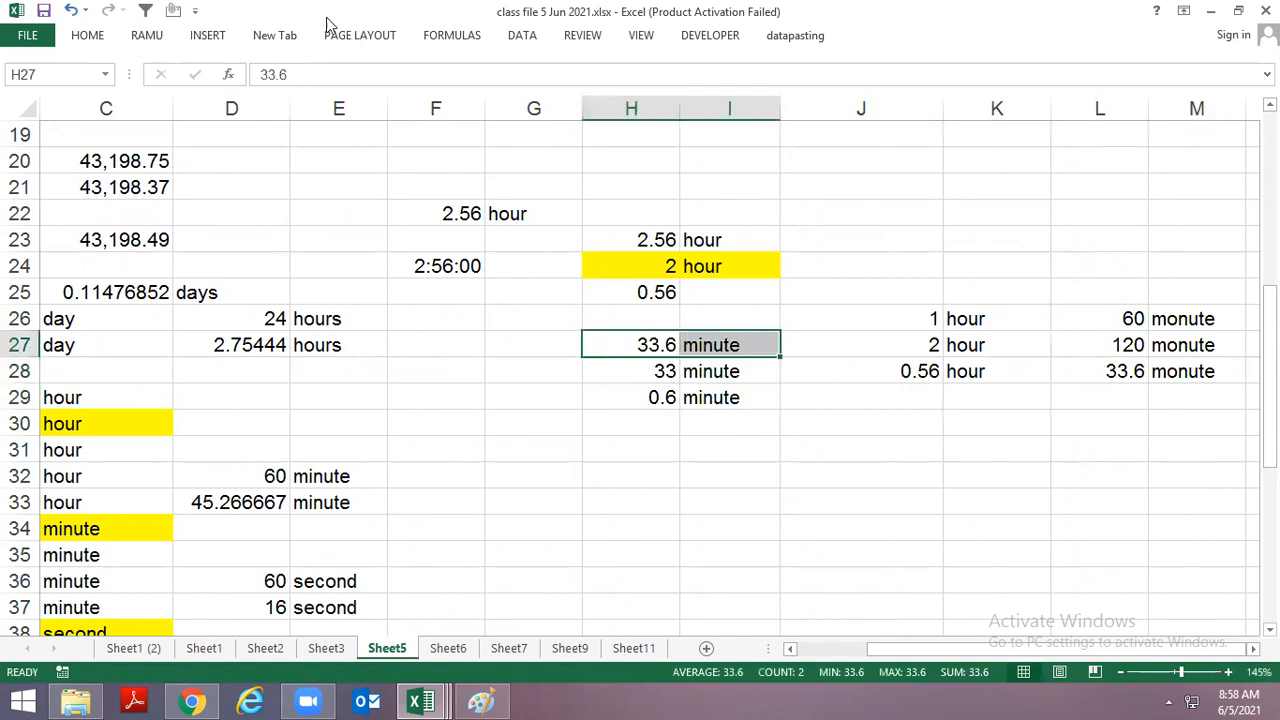
pyautogui.click(85, 40)
pyautogui.click(287, 92)
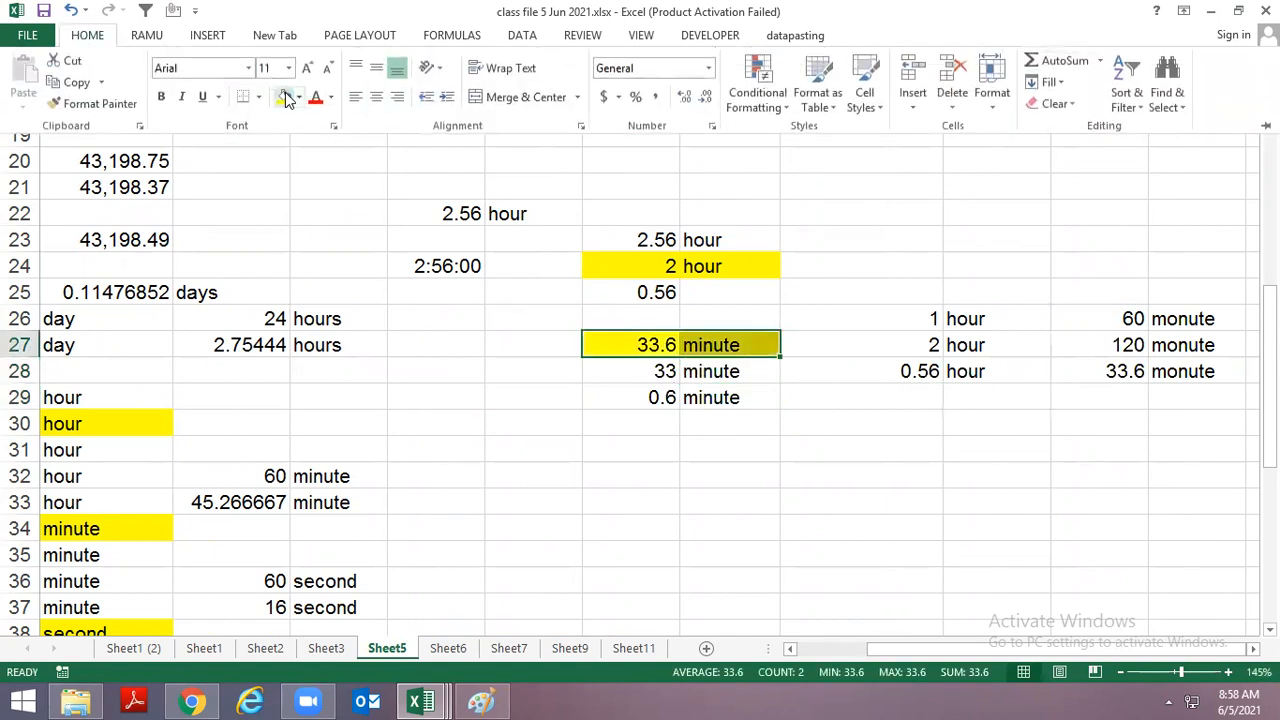
# Enter 0.6 in H31, two rows below the minute remainder.
pyautogui.press('Down')
pyautogui.press('Down')
pyautogui.press('Right')
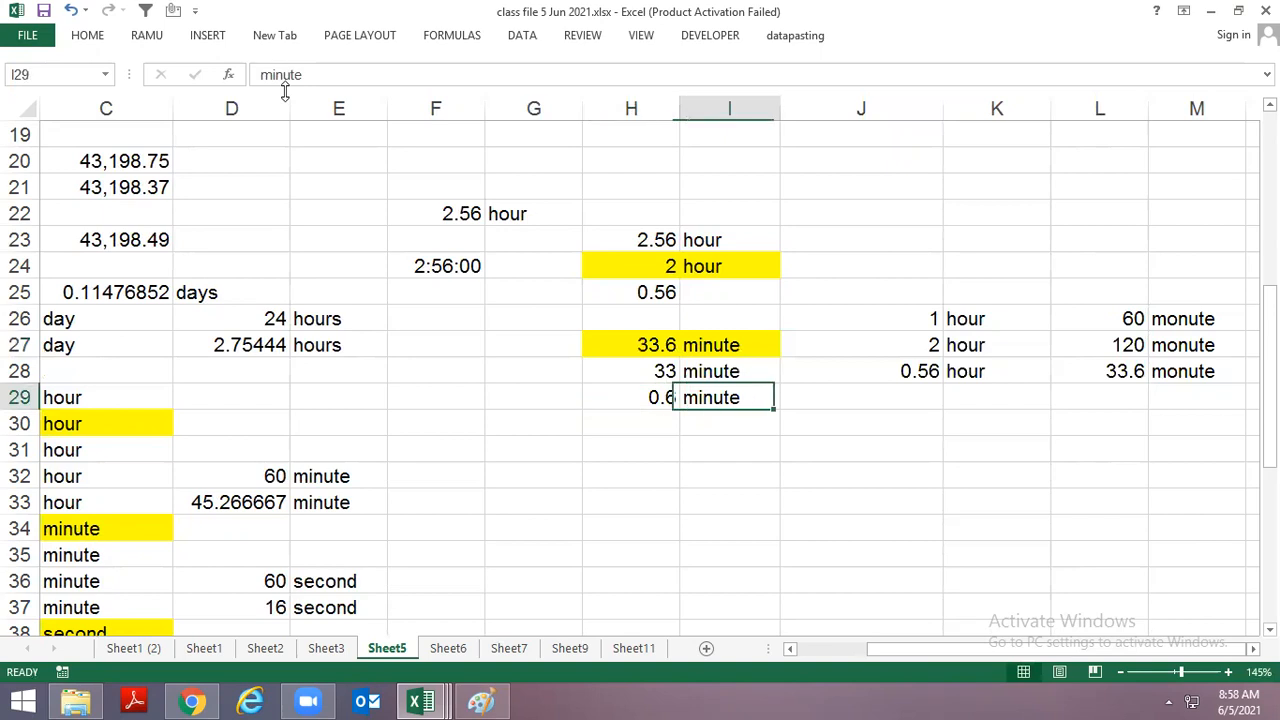
pyautogui.press('Down')
pyautogui.press('Down')
pyautogui.press('Left')
pyautogui.write('.6')
pyautogui.press('Right')
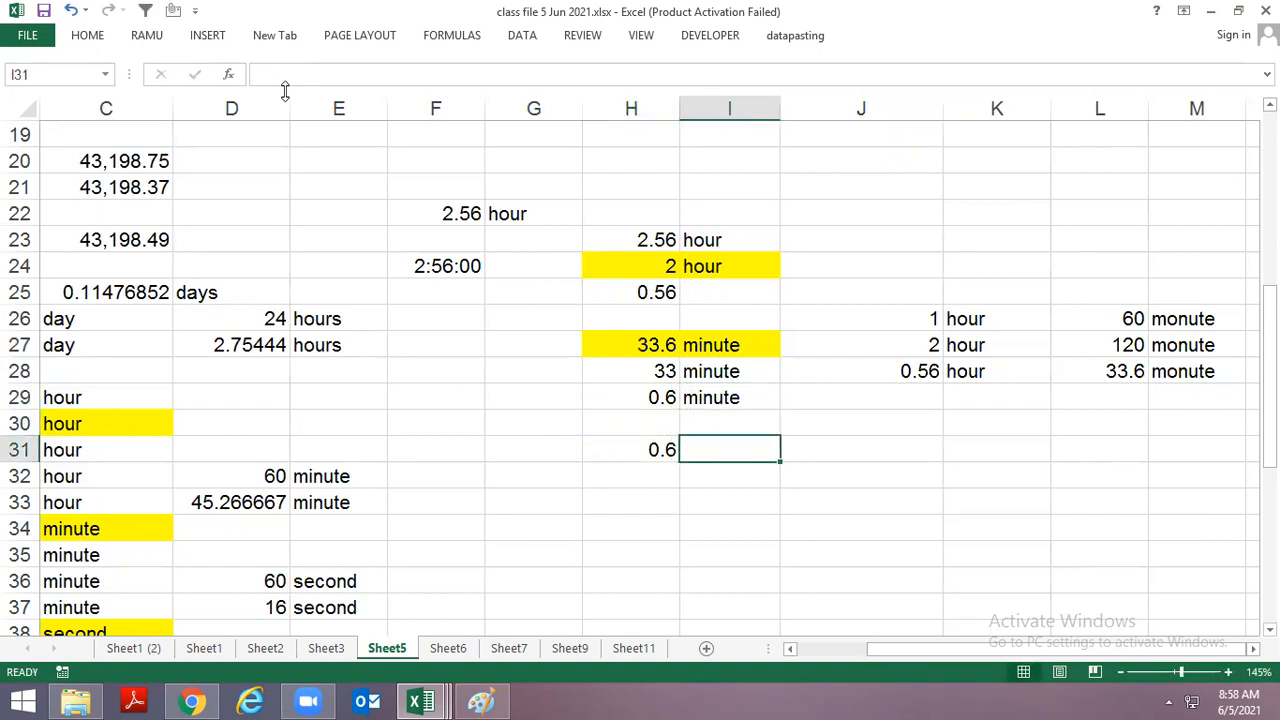
# Undo the 0.6 entry in H31 and the yellow fill on H27:I27.
pyautogui.hotkey('ctrl', 'z')
pyautogui.hotkey('ctrl', 'z')
pyautogui.hotkey('ctrl', 'z')
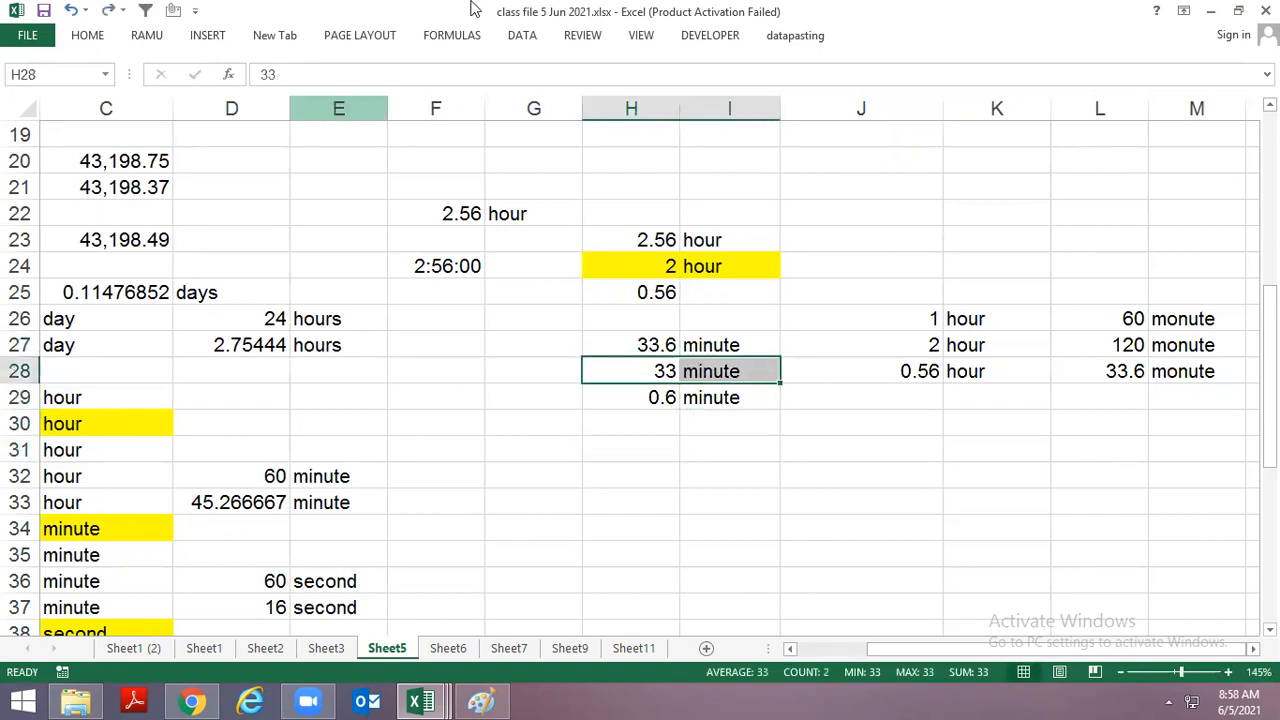
# Fill the 33 minute cells H28:I28 with yellow and enter 0.6 with the unit minute in H31:I31.
pyautogui.click(87, 35)
pyautogui.click(285, 97)
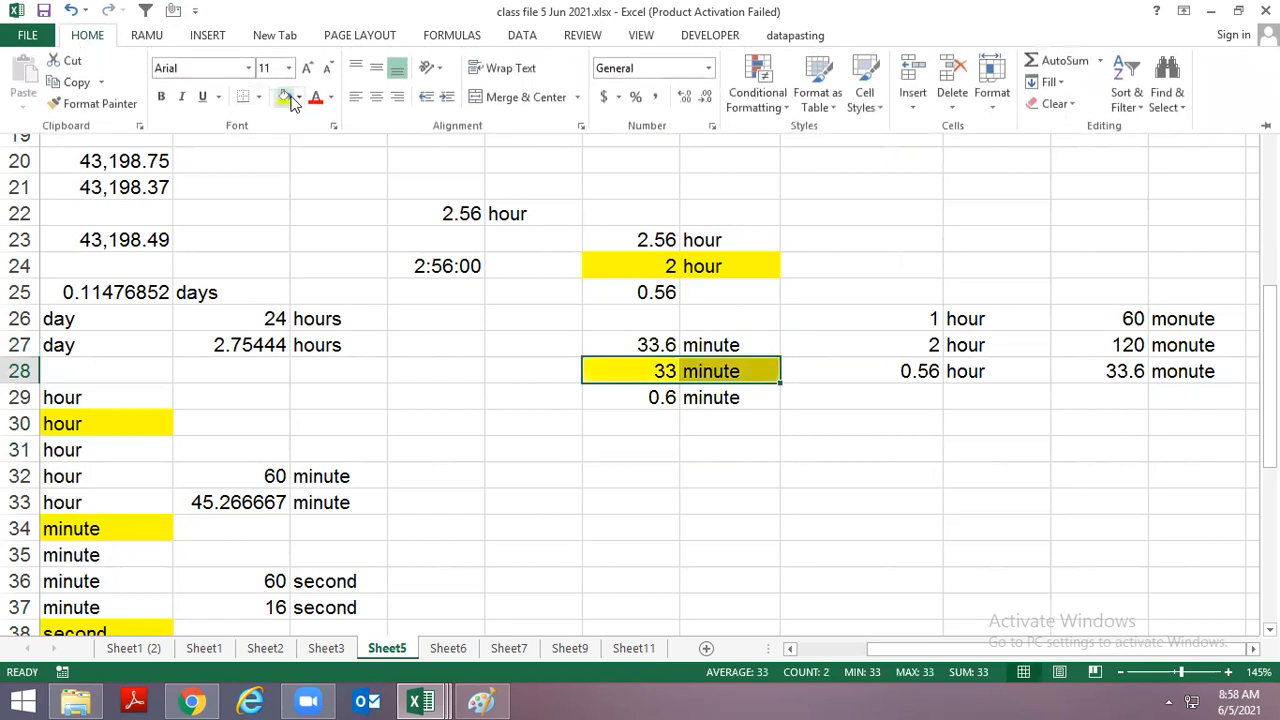
pyautogui.press('Down')
pyautogui.press('Down')
pyautogui.press('Down')
pyautogui.write('.6')
pyautogui.press('Right')
pyautogui.write('mon')
pyautogui.press('BackSpace')
pyautogui.press('BackSpace')
pyautogui.write('inute')
pyautogui.press('Return')
# Start a minute-to-second reference by entering 1 in J31 with the unit minute in K31.
pyautogui.press('Right')
pyautogui.press('Right')
pyautogui.press('Right')
pyautogui.press('Up')
pyautogui.press('Left')
pyautogui.write('1')
pyautogui.press('Right')
pyautogui.write('nub')
pyautogui.press('BackSpace')
pyautogui.press('BackSpace')
pyautogui.press('BackSpace')
pyautogui.write('minute')
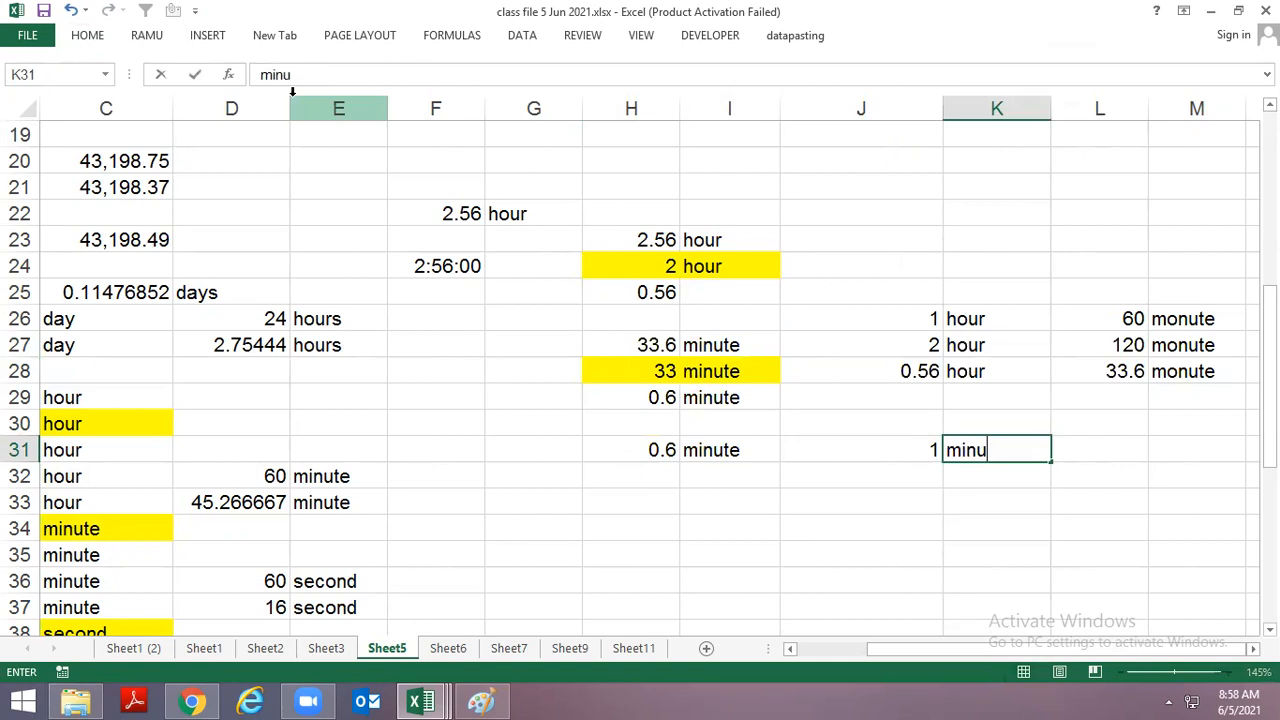
# Enter the equivalent 60 in L31 with the unit second in M31.
pyautogui.press('Right')
pyautogui.write('60')
pyautogui.press('Right')
pyautogui.write('second')
pyautogui.press('Return')
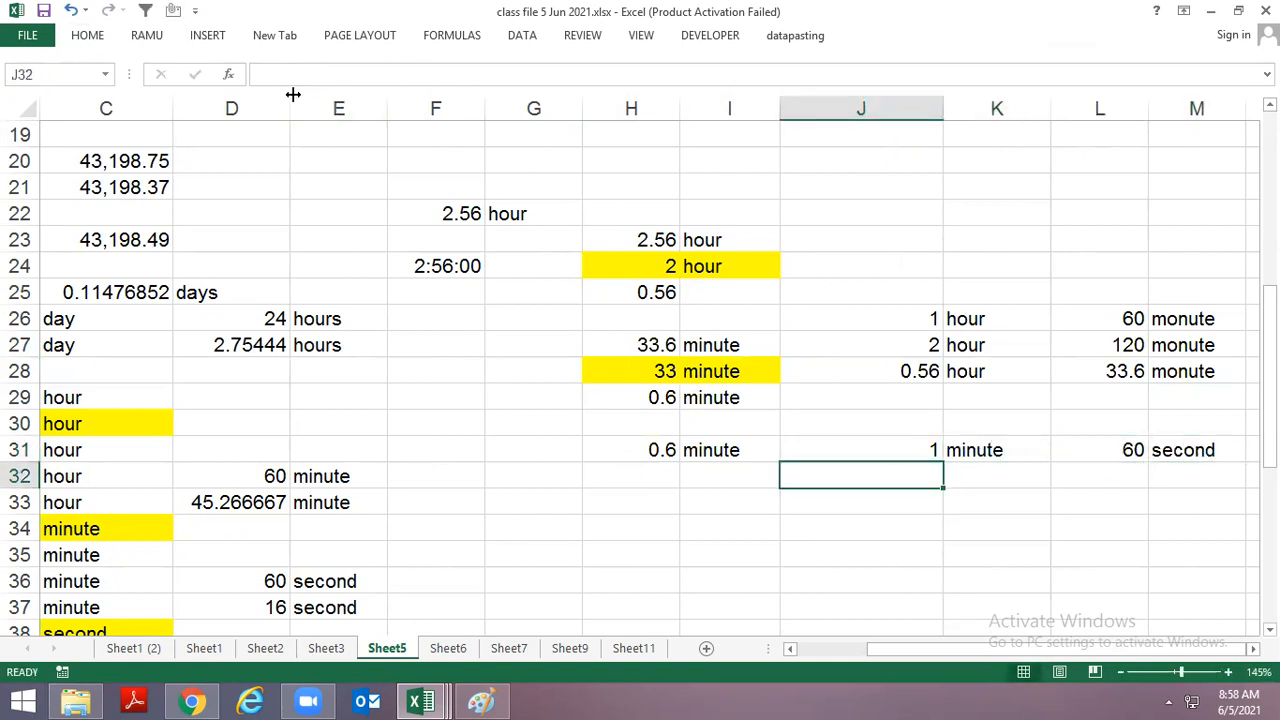
# Add a second conversion row with 5 in J32 and the unit minute in K32.
pyautogui.write('5')
pyautogui.press('Right')
pyautogui.write('minute')
pyautogui.press('Right')
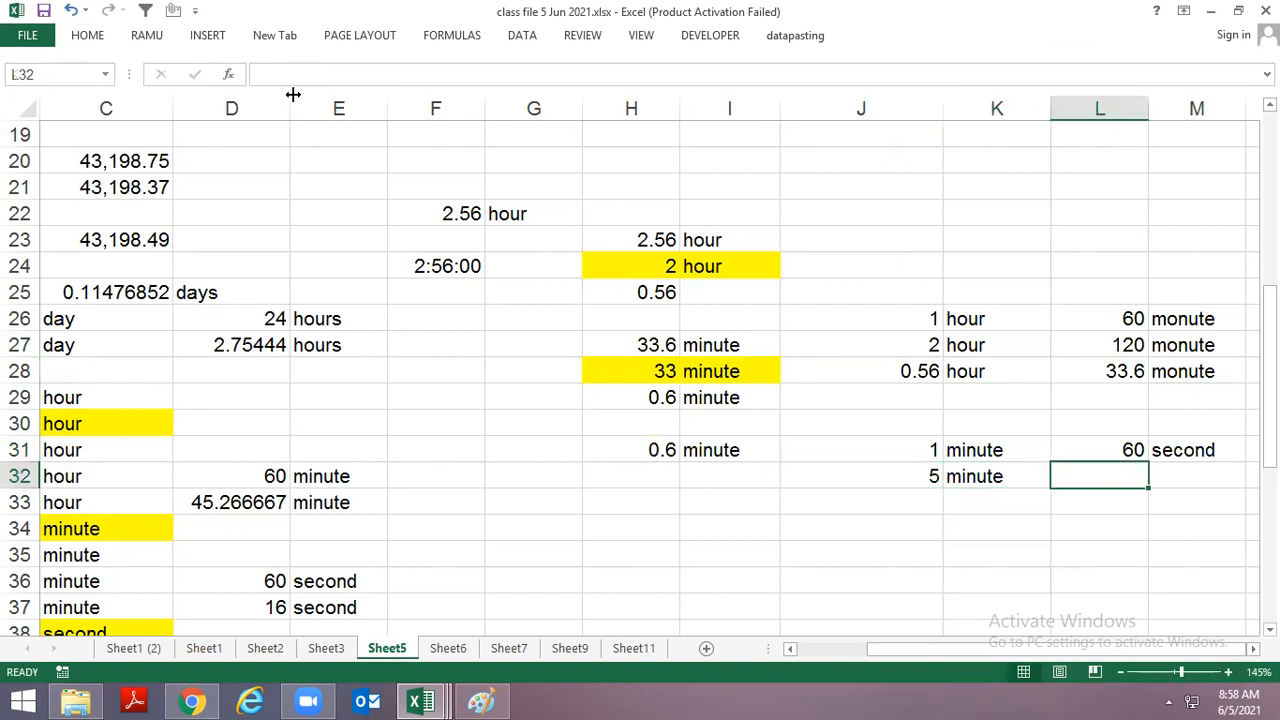
# Convert 5 minutes to seconds in L32 with the formula =L31*J32 and label it second in M32.
pyautogui.write('=')
pyautogui.press('Up')
pyautogui.write('*')
pyautogui.press('Left')
pyautogui.press('Left')
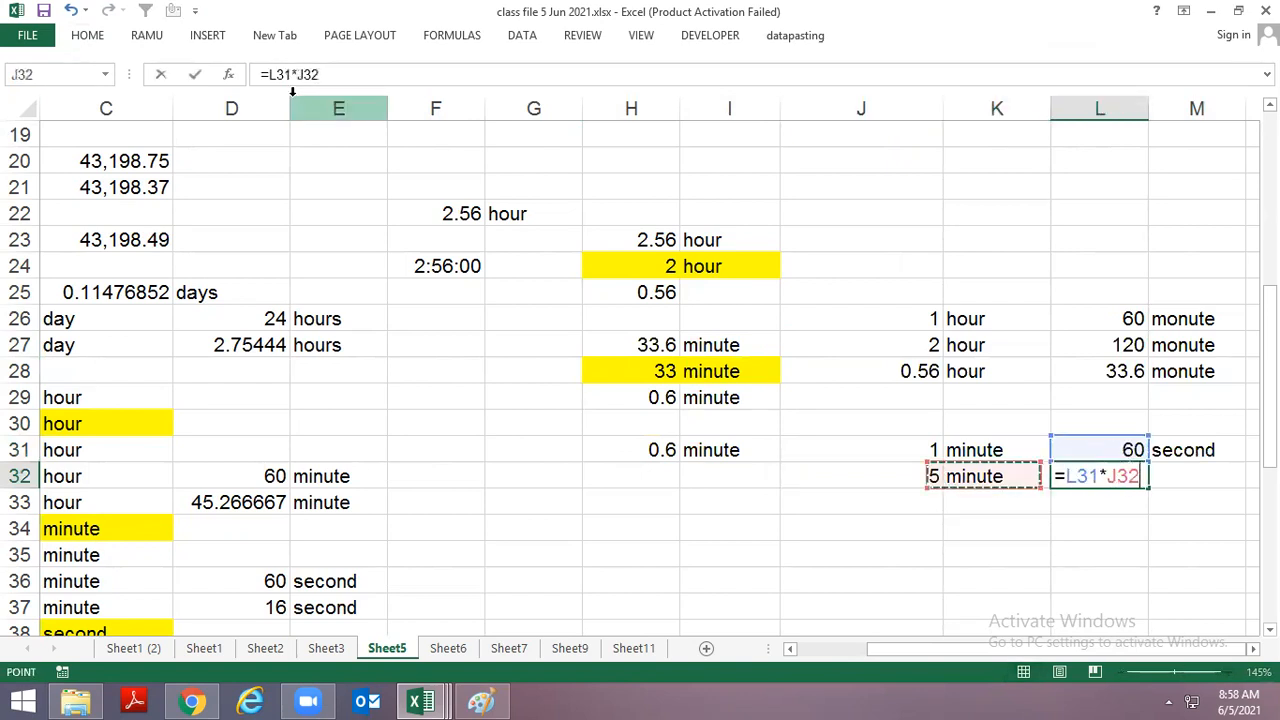
pyautogui.press('Right')
pyautogui.write('second')
pyautogui.press('Return')
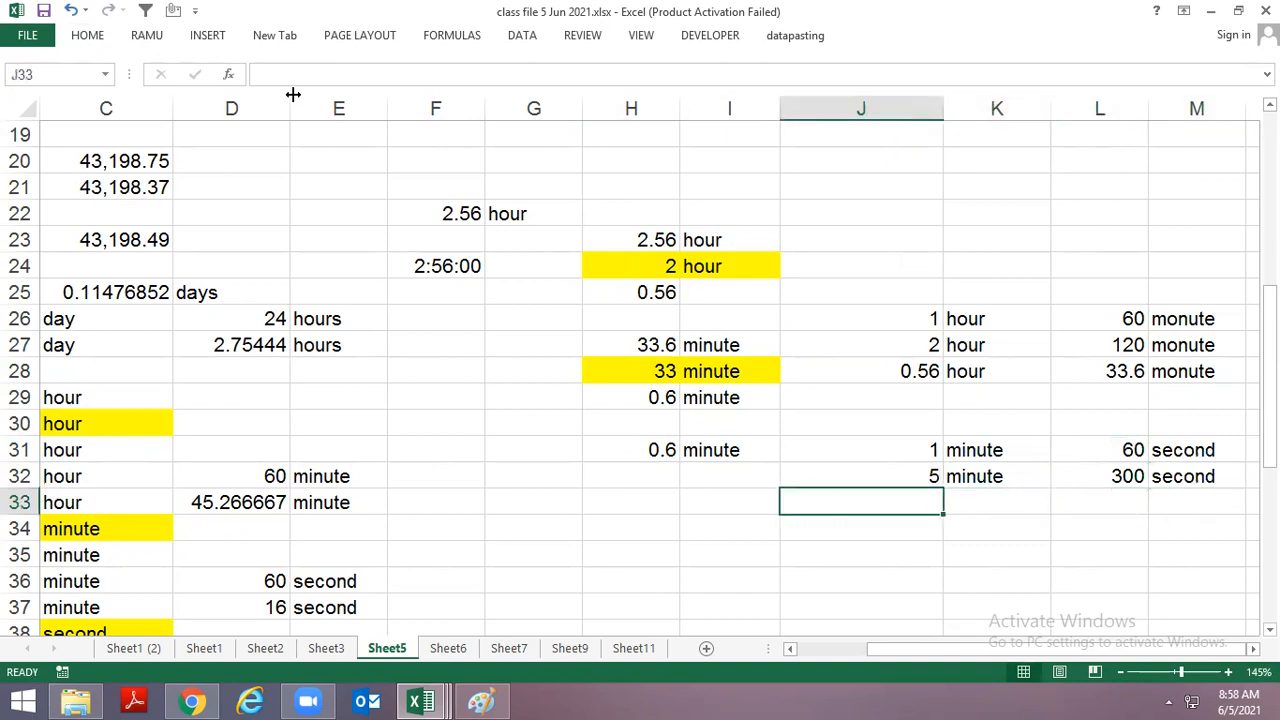
# Enter 0.6 in J33 and copy the unit minute from the cell above into K33.
pyautogui.write('0.6')
pyautogui.press('Right')
pyautogui.hotkey('ctrl', 'd')
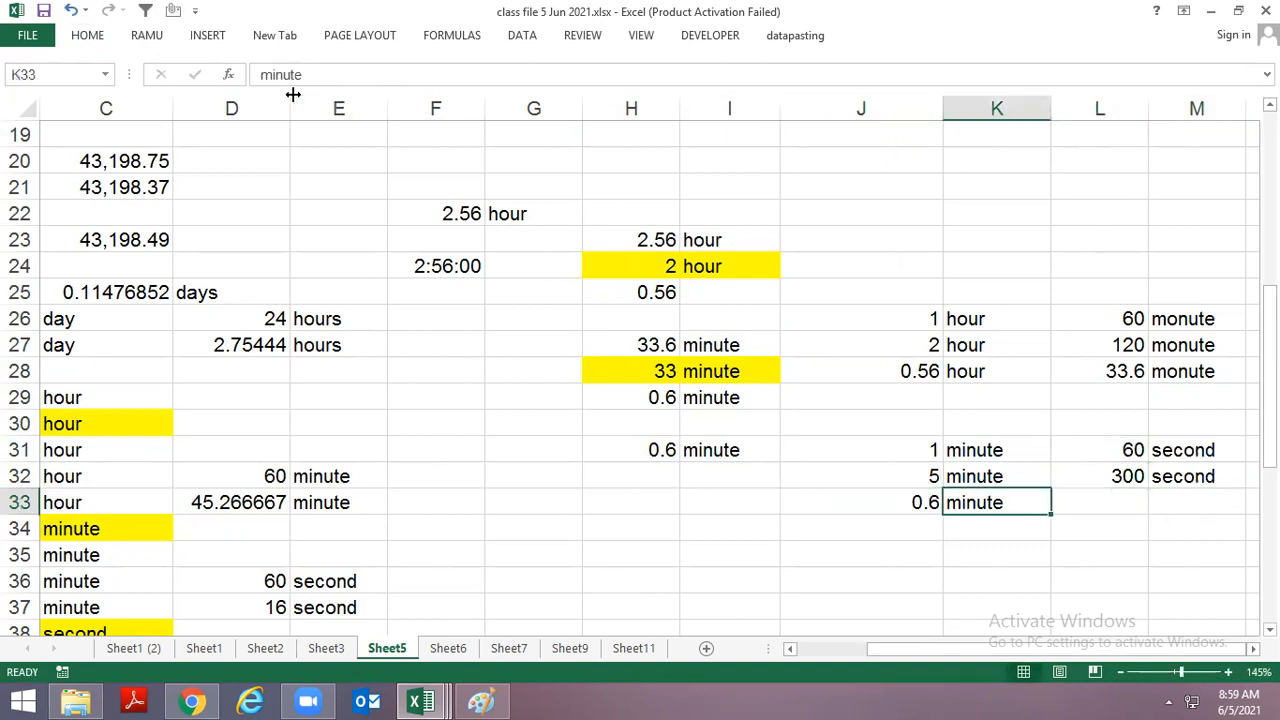
# Convert 0.6 minute to seconds in L33 with the formula =L31*J33 and copy the unit second down into M33.
pyautogui.press('Right')
pyautogui.write('=')
pyautogui.press('Up')
pyautogui.press('Up')
pyautogui.write('*')
pyautogui.press('Left')
pyautogui.press('Left')
pyautogui.hotkey('ctrl', 'Return')
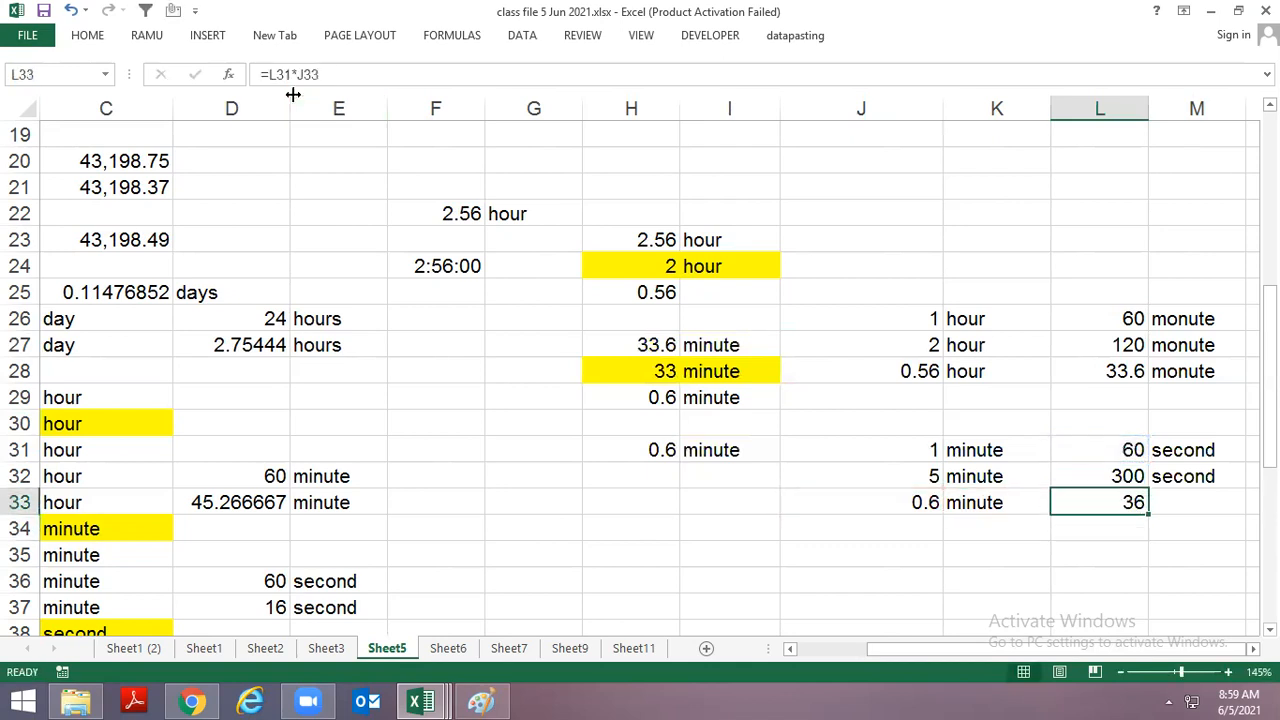
pyautogui.press('Right')
pyautogui.hotkey('ctrl', 'd')
# Enter the converted value 36 in H33 with the unit second in I33.
pyautogui.press('Left')
pyautogui.press('Left')
pyautogui.press('Left')
pyautogui.press('Left')
pyautogui.press('Left')
pyautogui.write('36')
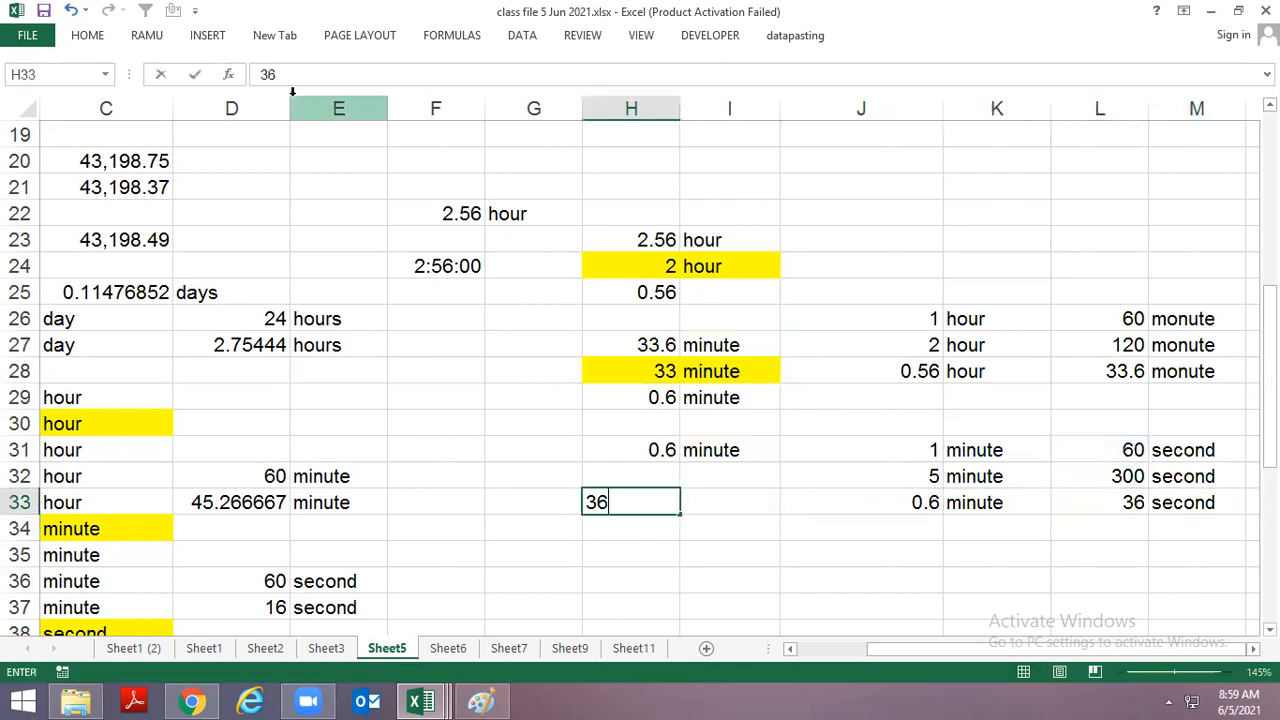
pyautogui.press('Right')
pyautogui.write('seocond')
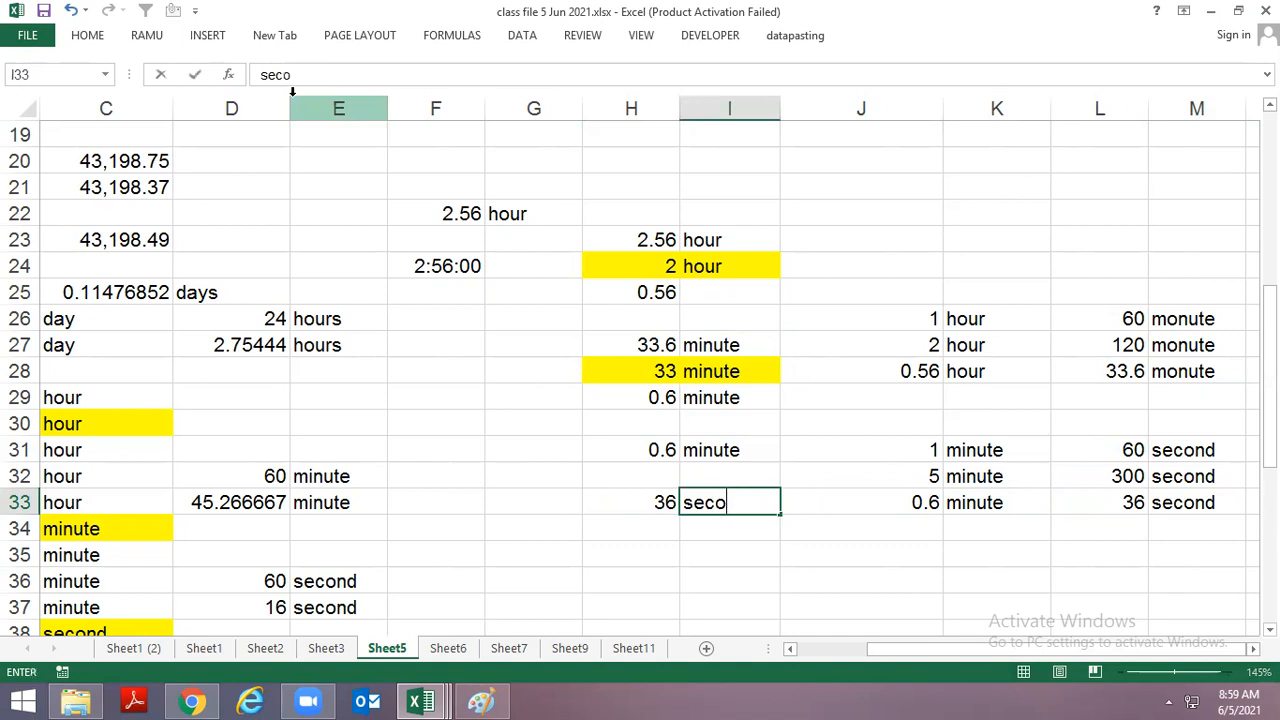
pyautogui.press('Return')
# Fill the 36 second cells H33:I33 with yellow.
pyautogui.press('Up')
pyautogui.hotkey('shift', 'Right')
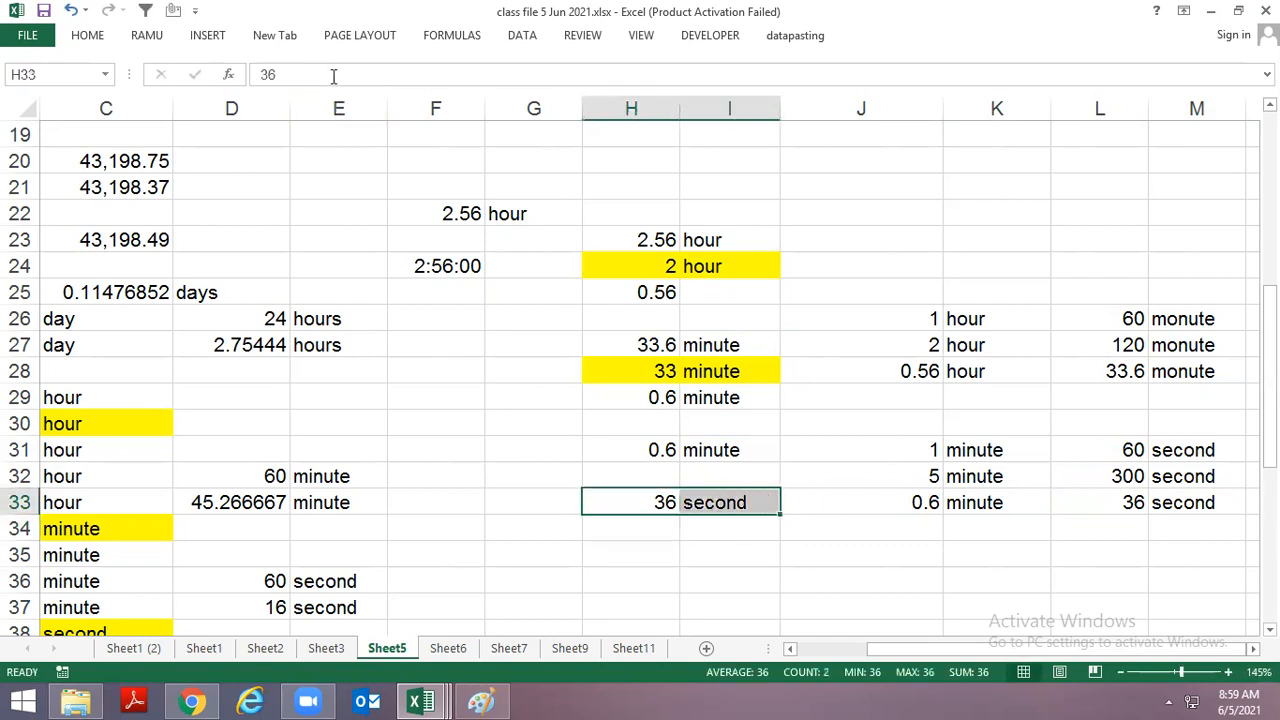
pyautogui.click(87, 35)
pyautogui.click(284, 96)
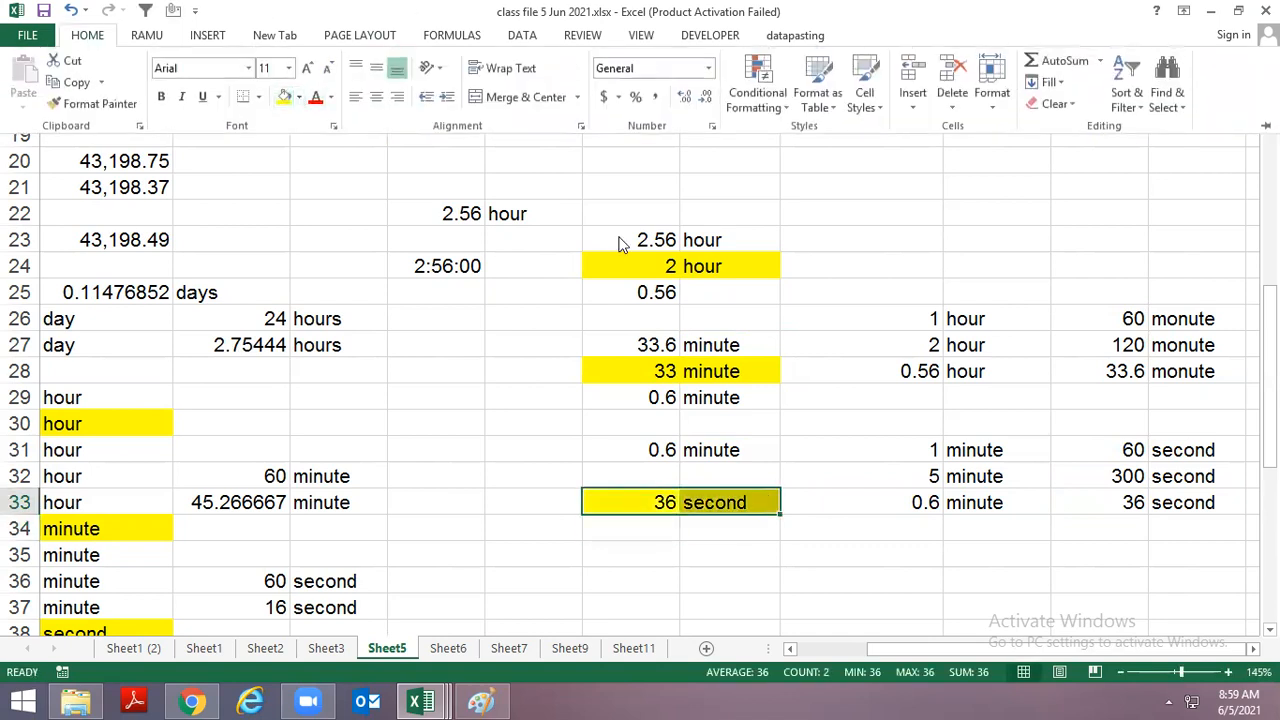
# Review the 2.56 hour value in row 23 against its highlighted hour, minute and second parts in columns H and I.
pyautogui.moveTo(645, 238); pyautogui.dragTo(690, 238)
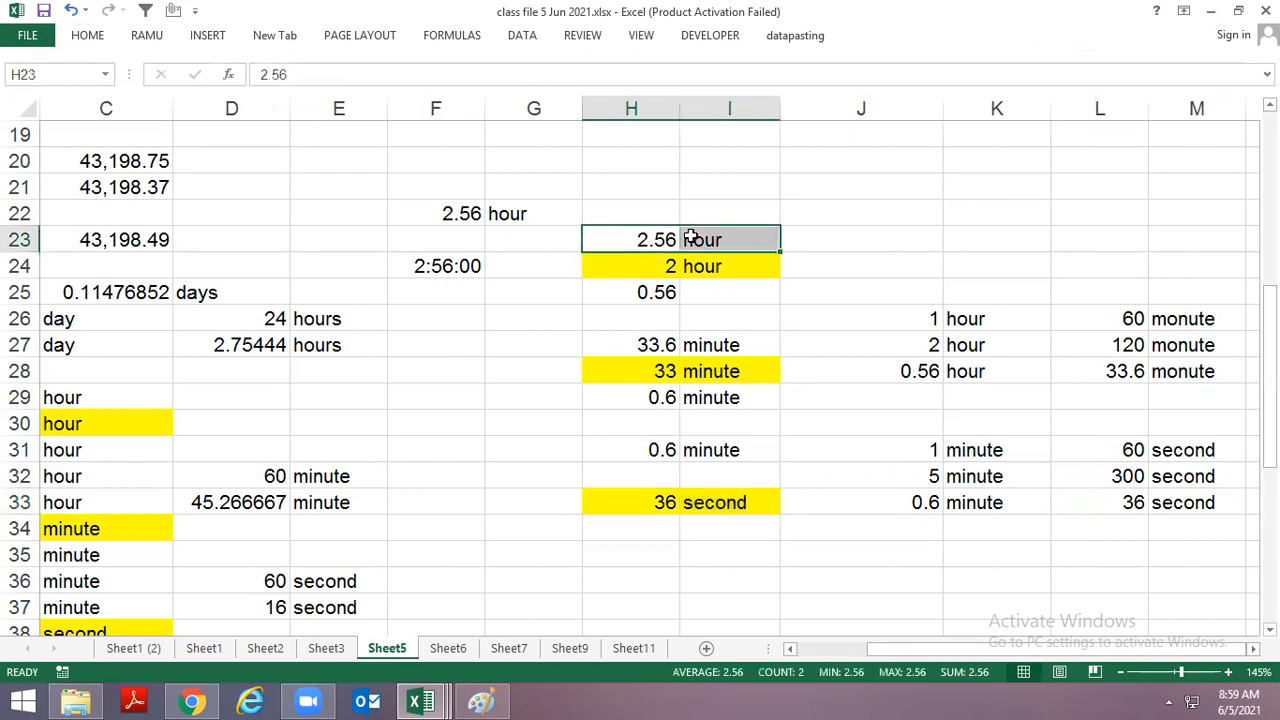
pyautogui.click(725, 289)
pyautogui.moveTo(663, 263); pyautogui.dragTo(728, 265)
pyautogui.moveTo(651, 368); pyautogui.dragTo(725, 371)
pyautogui.moveTo(660, 502); pyautogui.dragTo(725, 502)
pyautogui.click(800, 180)
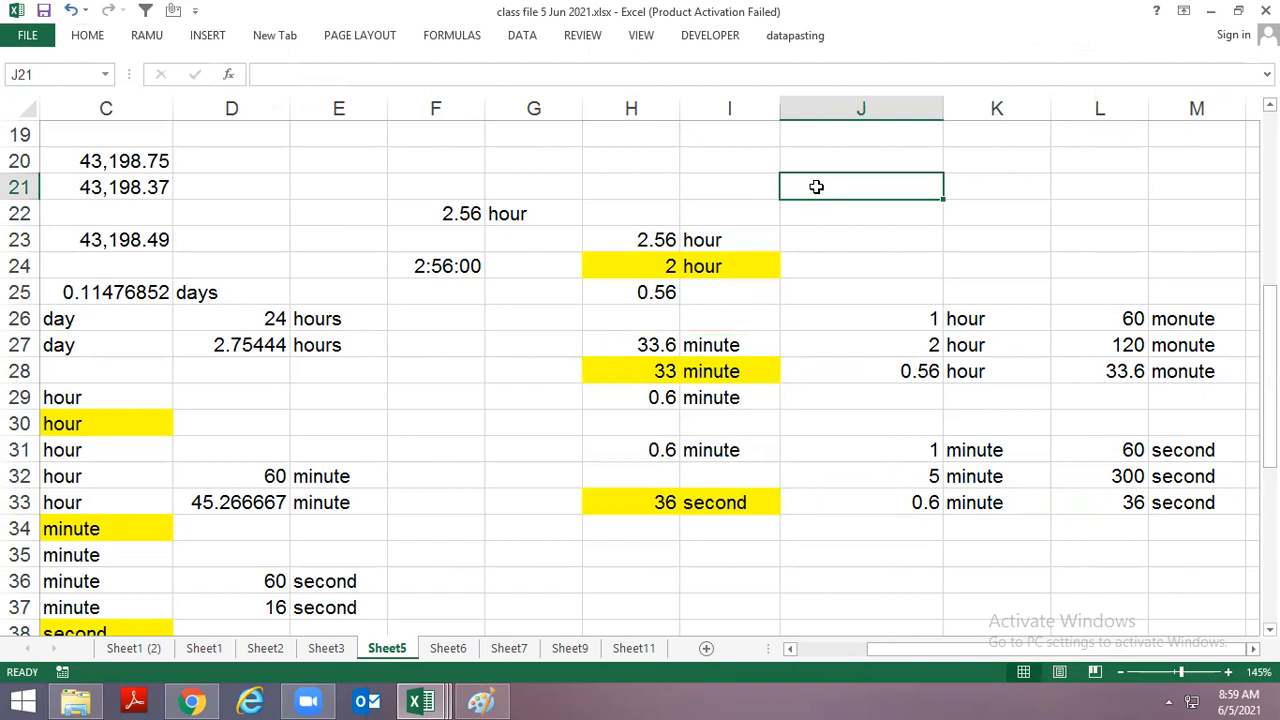
pyautogui.click(772, 248)
# Look over the other date and time examples on Sheet5, from the lower rows back up to row 1.
pyautogui.scroll(-3, 779, 267)
pyautogui.scroll(5, 779, 267)
pyautogui.scroll(-7, 779, 267)
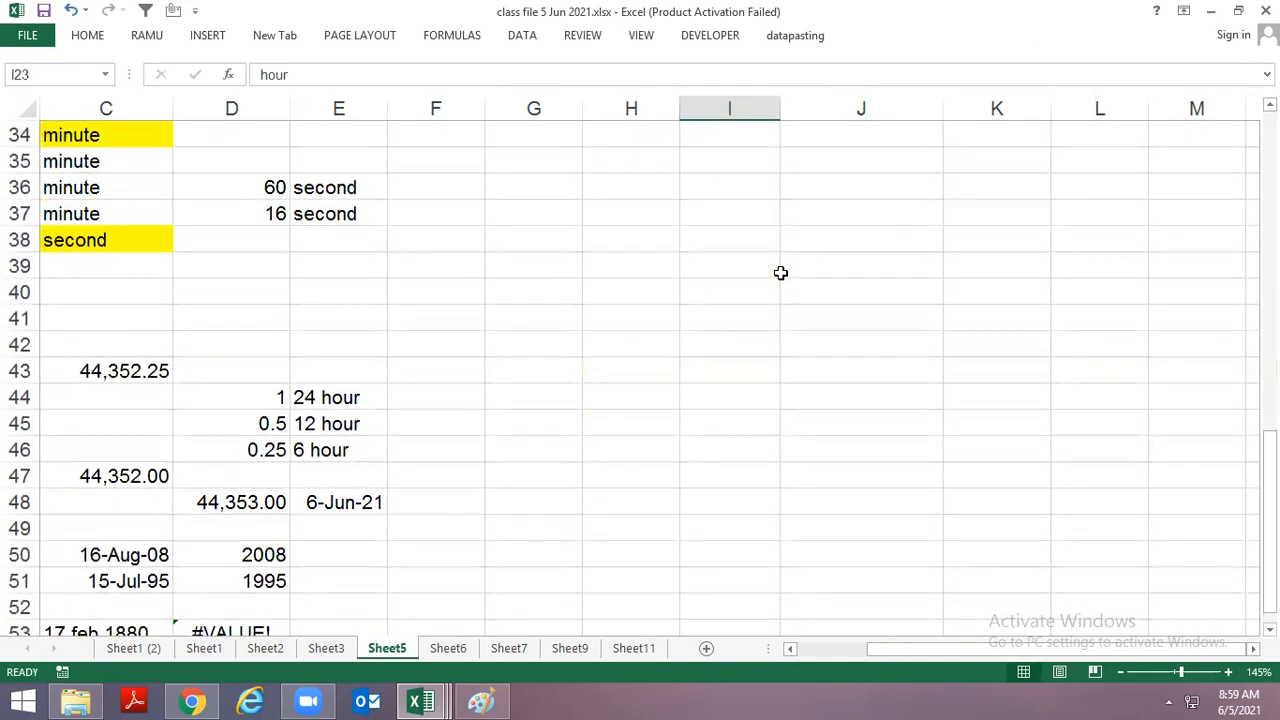
pyautogui.press('Home')
pyautogui.press('pagedown')
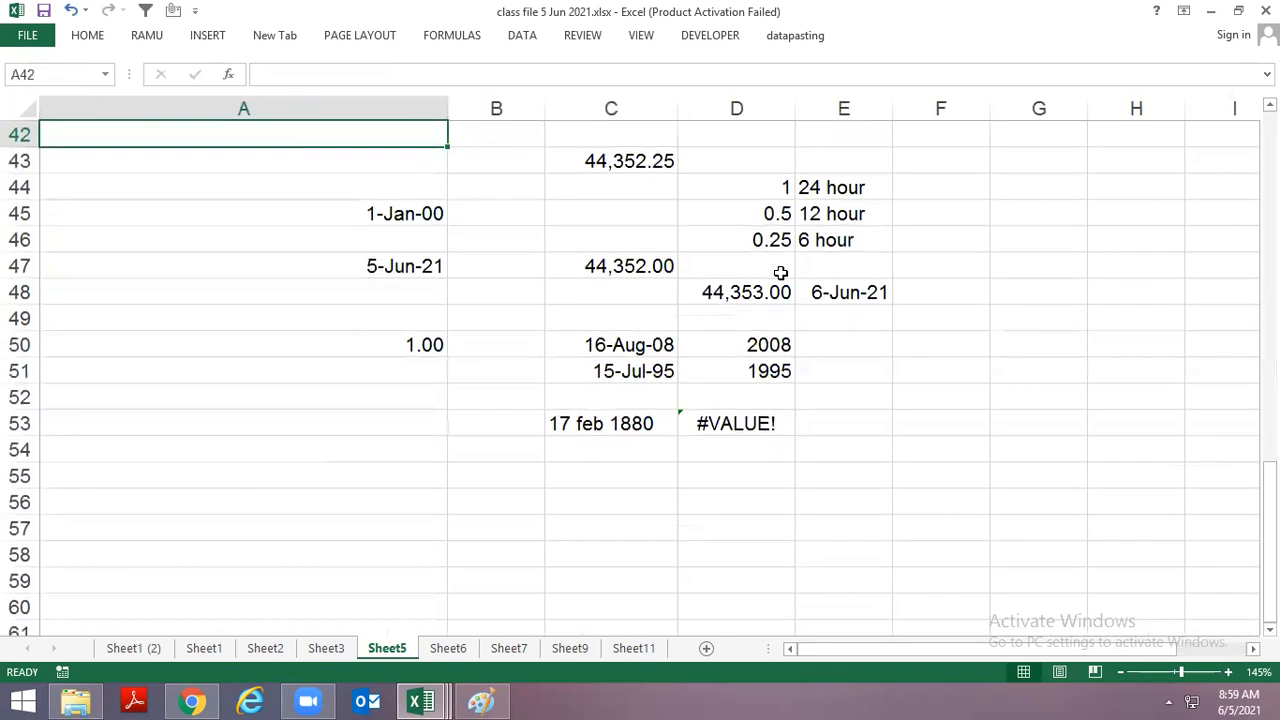
pyautogui.scroll(14, 895, 318)
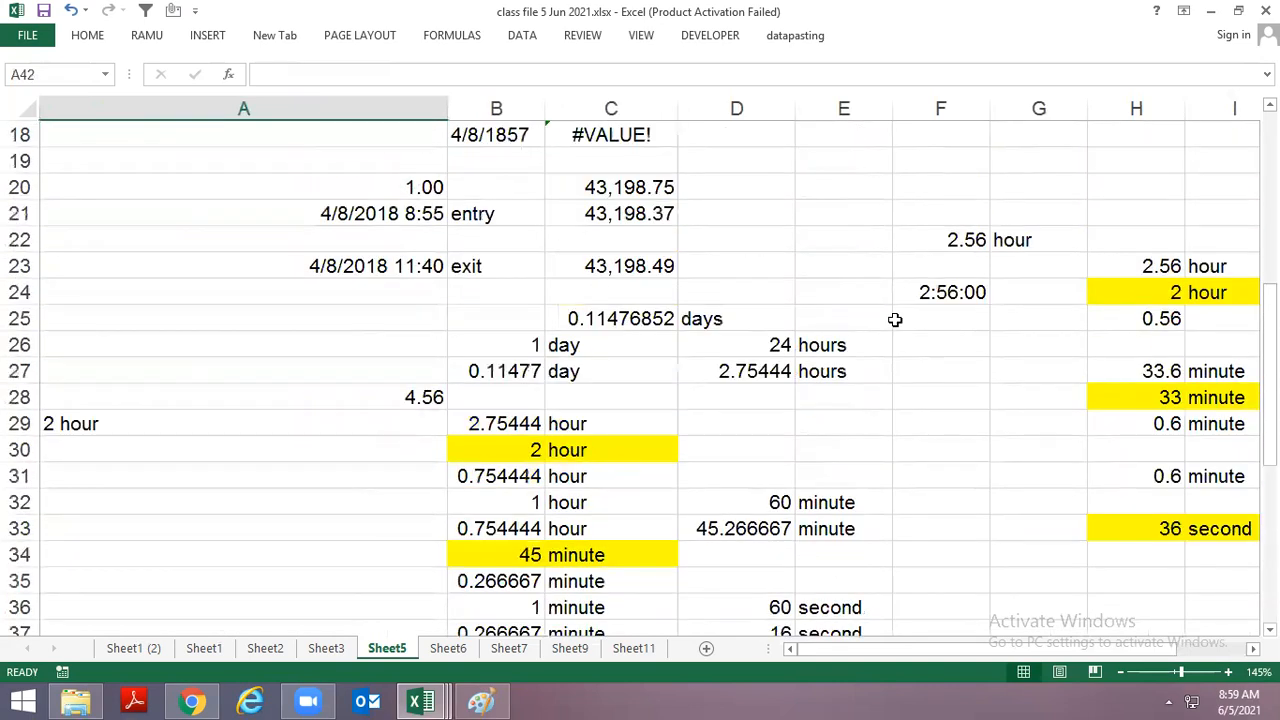
pyautogui.scroll(-14, 895, 318)
pyautogui.scroll(1, 900, 305)
pyautogui.scroll(13, 903, 307)
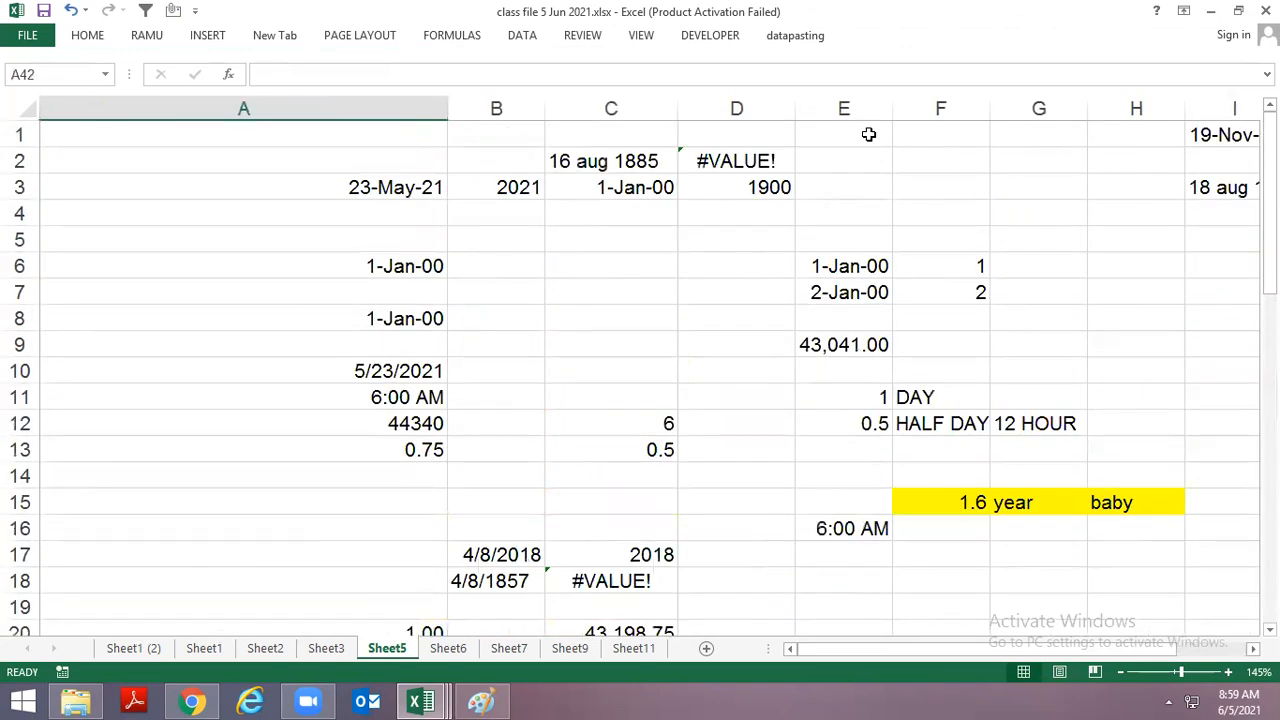
pyautogui.click(869, 134)
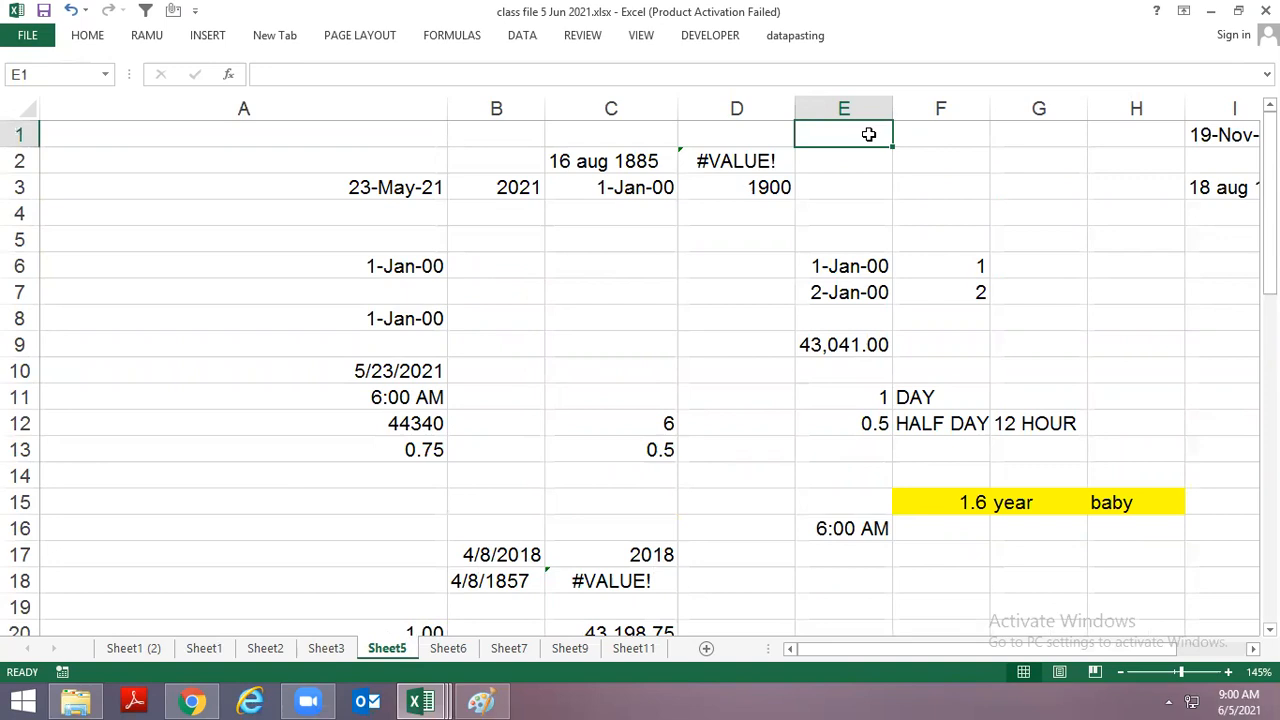
# Switch to Sheet6 and select the TV price in B1.
pyautogui.hotkey('ctrl', 'pagedown')
pyautogui.press('Up')
pyautogui.press('Up')
pyautogui.press('Up')
pyautogui.press('Up')
pyautogui.press('Up')
pyautogui.press('Up')
pyautogui.press('Up')
pyautogui.press('Up')
pyautogui.press('Up')
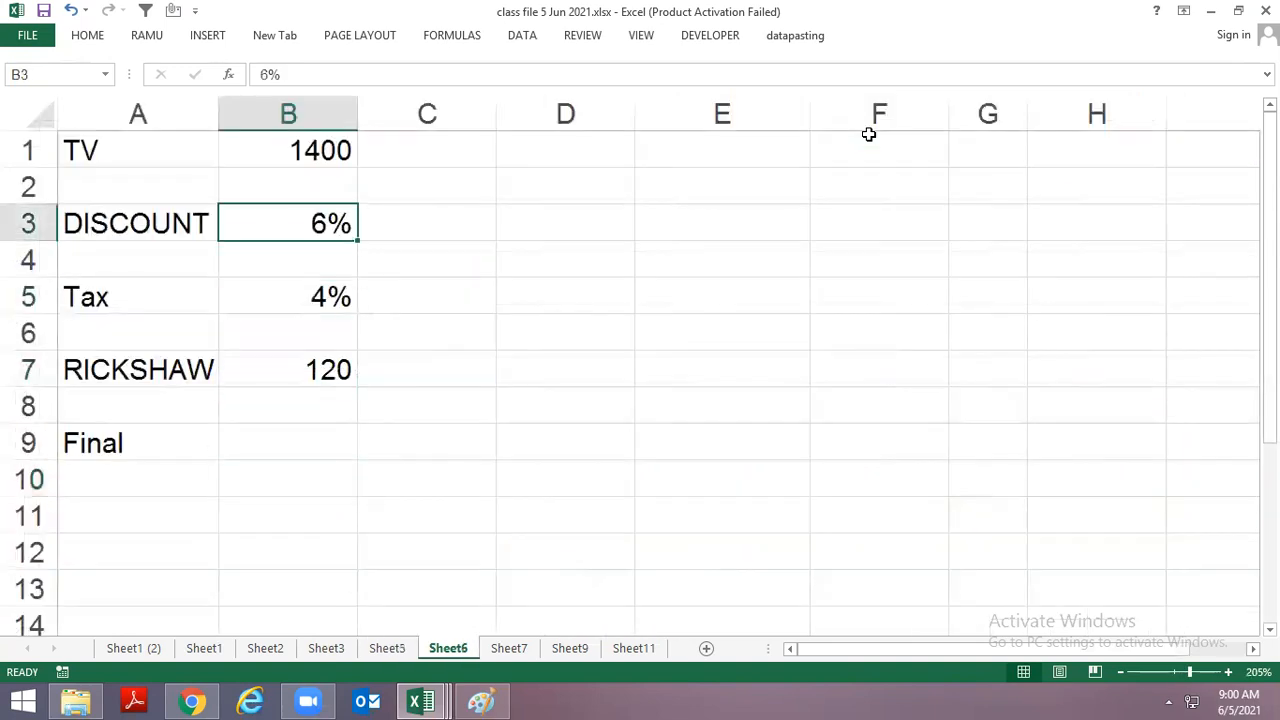
pyautogui.scroll(2, 869, 134)
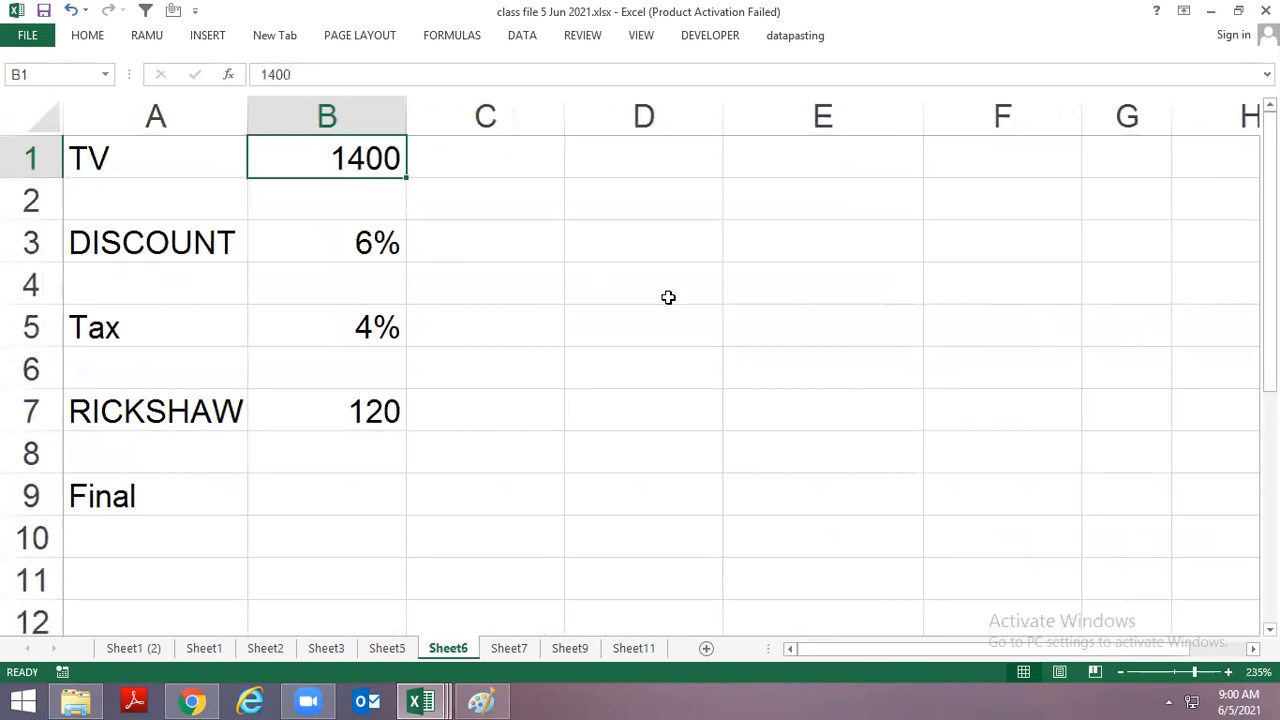
# Glance at the next sheet, return to Sheet6 and review the TV label and price in row 1.
pyautogui.press('Right')
pyautogui.hotkey('ctrl', 'pagedown')
pyautogui.hotkey('ctrl', 'pageup')
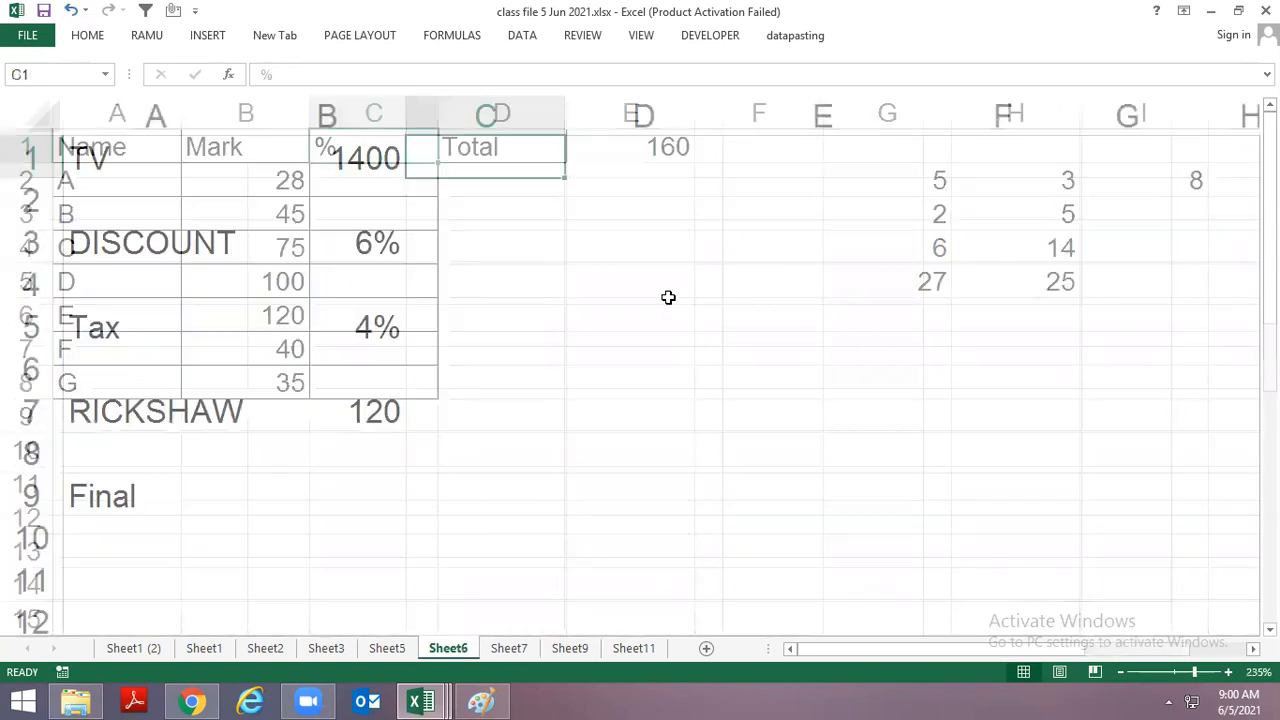
pyautogui.press('Left')
pyautogui.press('Left')
pyautogui.press('Right')
pyautogui.press('Right')
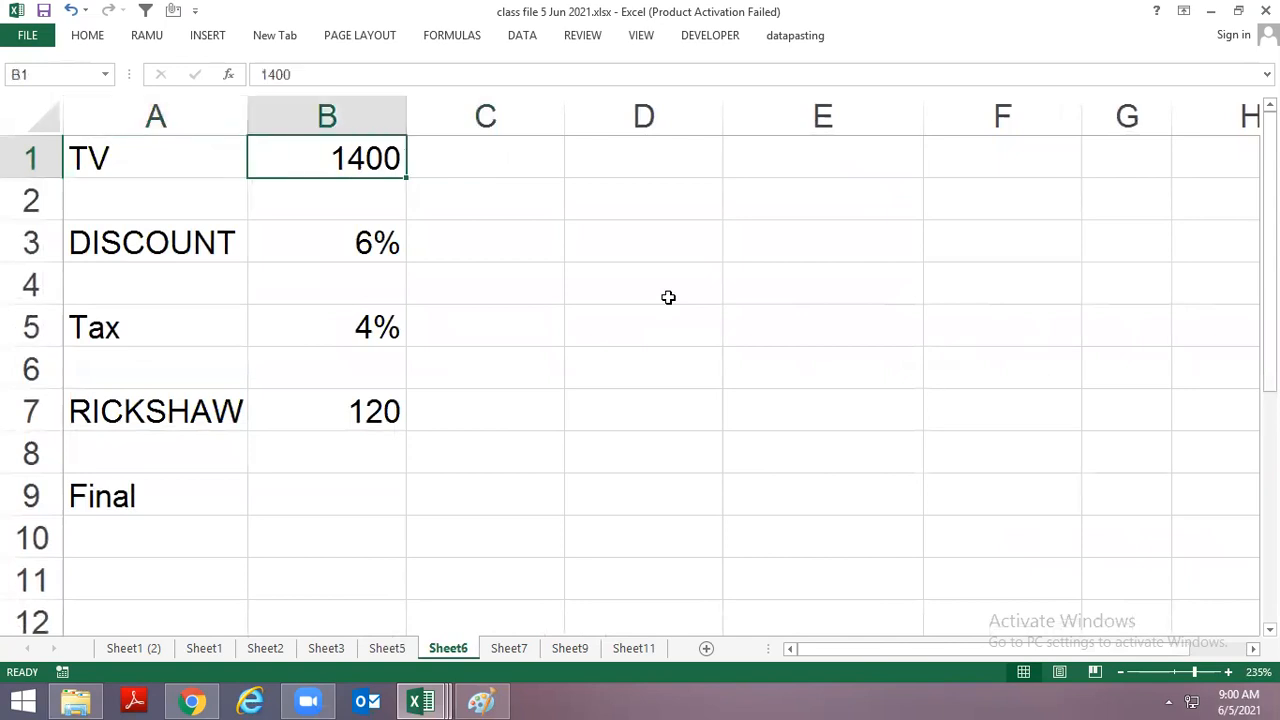
pyautogui.press('Left')
pyautogui.press('Left')
pyautogui.press('Right')
# Review the discount, tax and rickshaw entries in rows 3 to 7, ending on the empty Final cell B9.
pyautogui.press('Down')
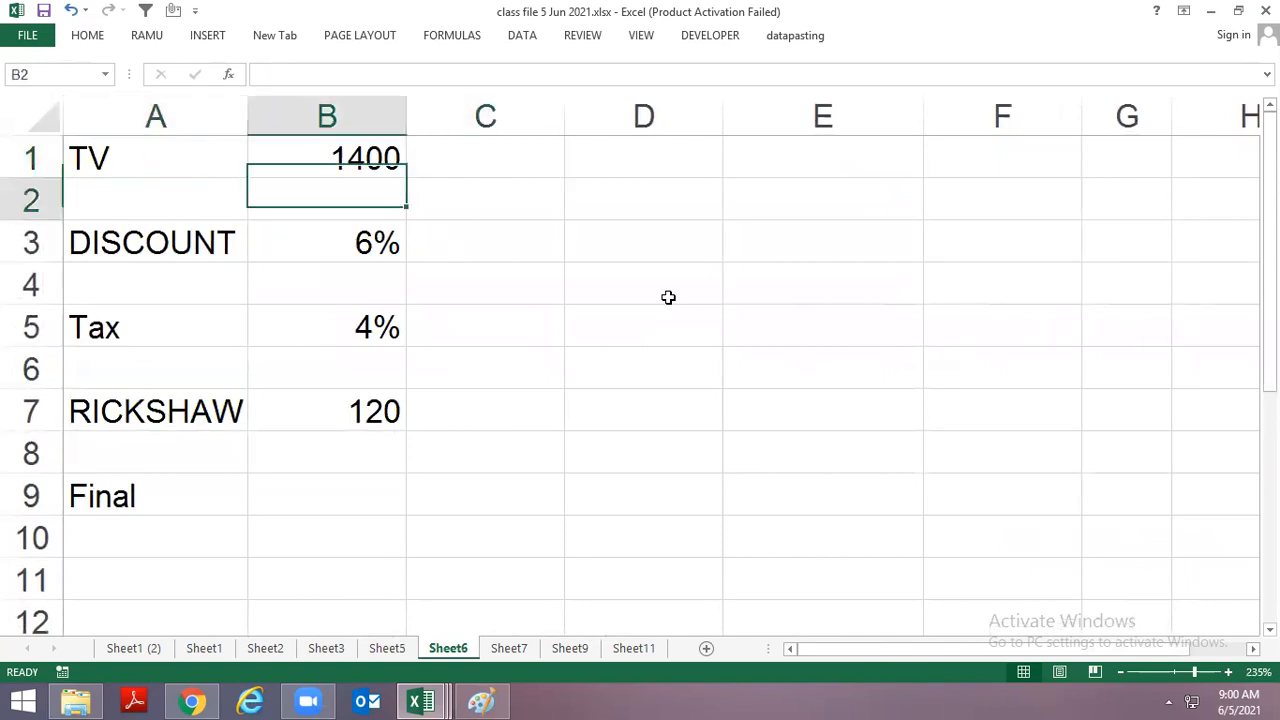
pyautogui.press('Down')
pyautogui.press('Left')
pyautogui.press('Right')
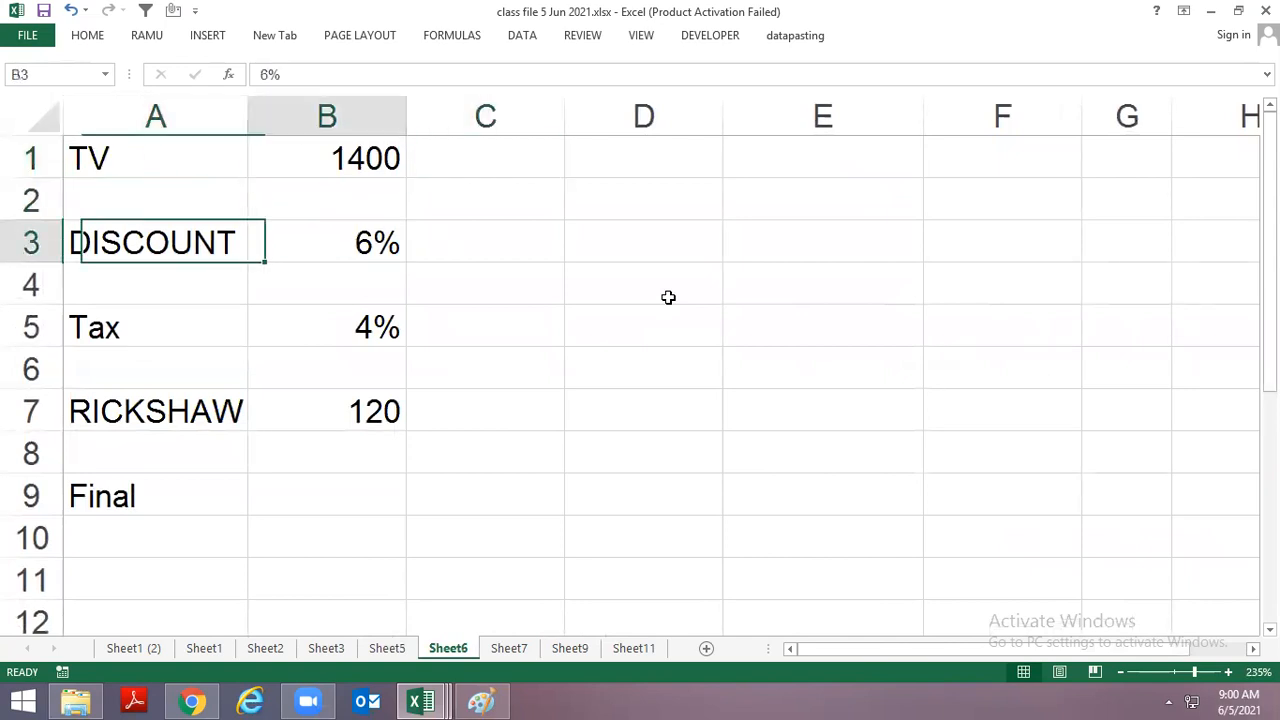
pyautogui.press('Down')
pyautogui.press('Down')
pyautogui.press('Left')
pyautogui.press('Right')
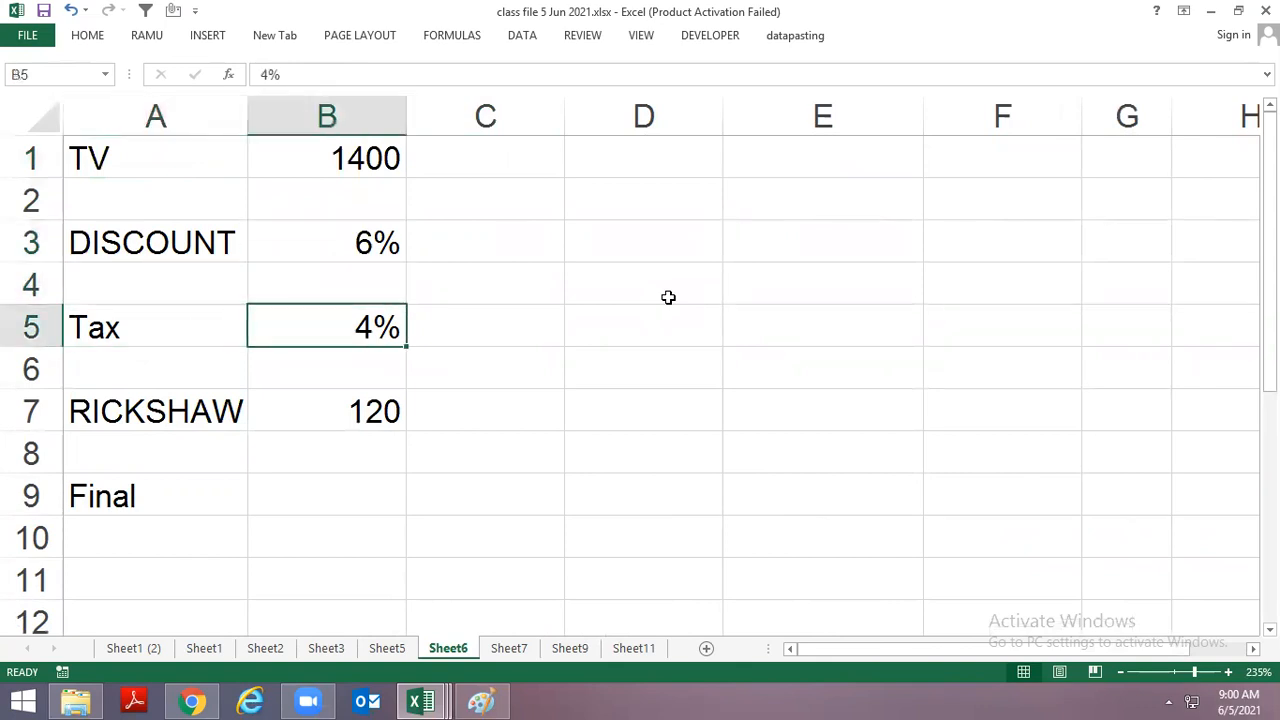
pyautogui.press('Down')
pyautogui.press('Down')
pyautogui.press('Left')
pyautogui.press('Right')
pyautogui.press('Right')
pyautogui.press('Left')
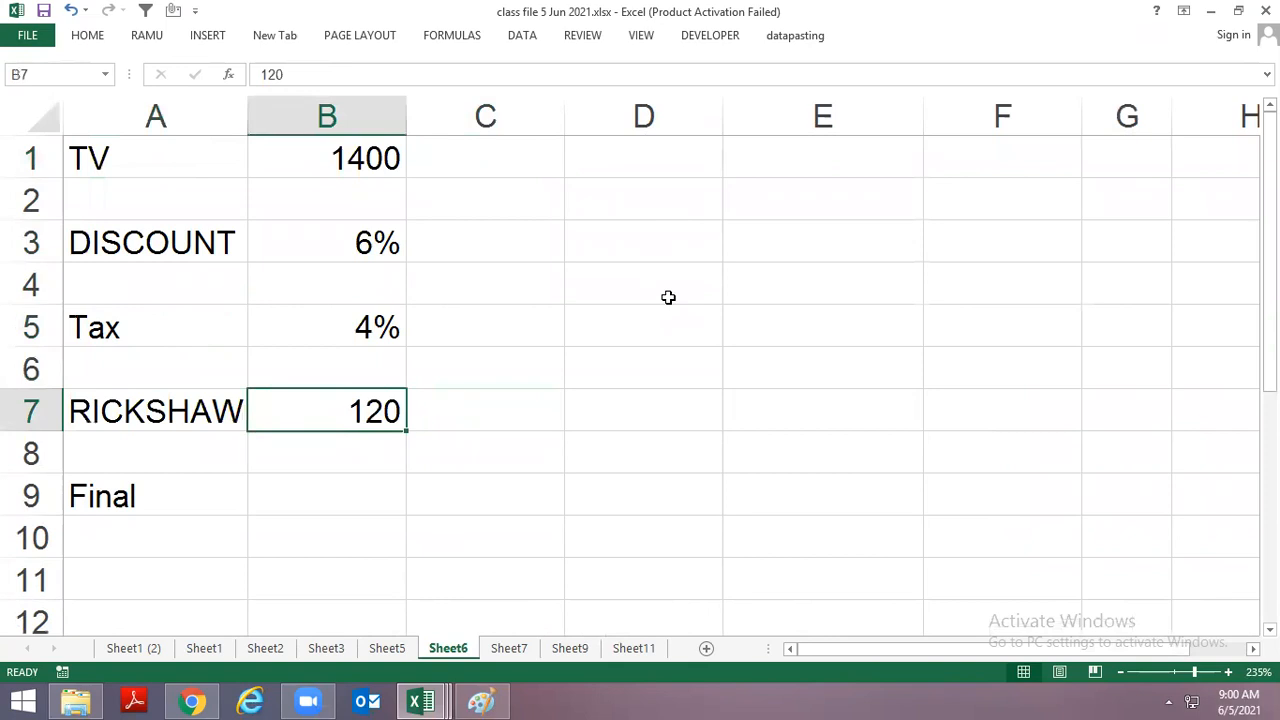
pyautogui.press('Down')
pyautogui.press('Down')
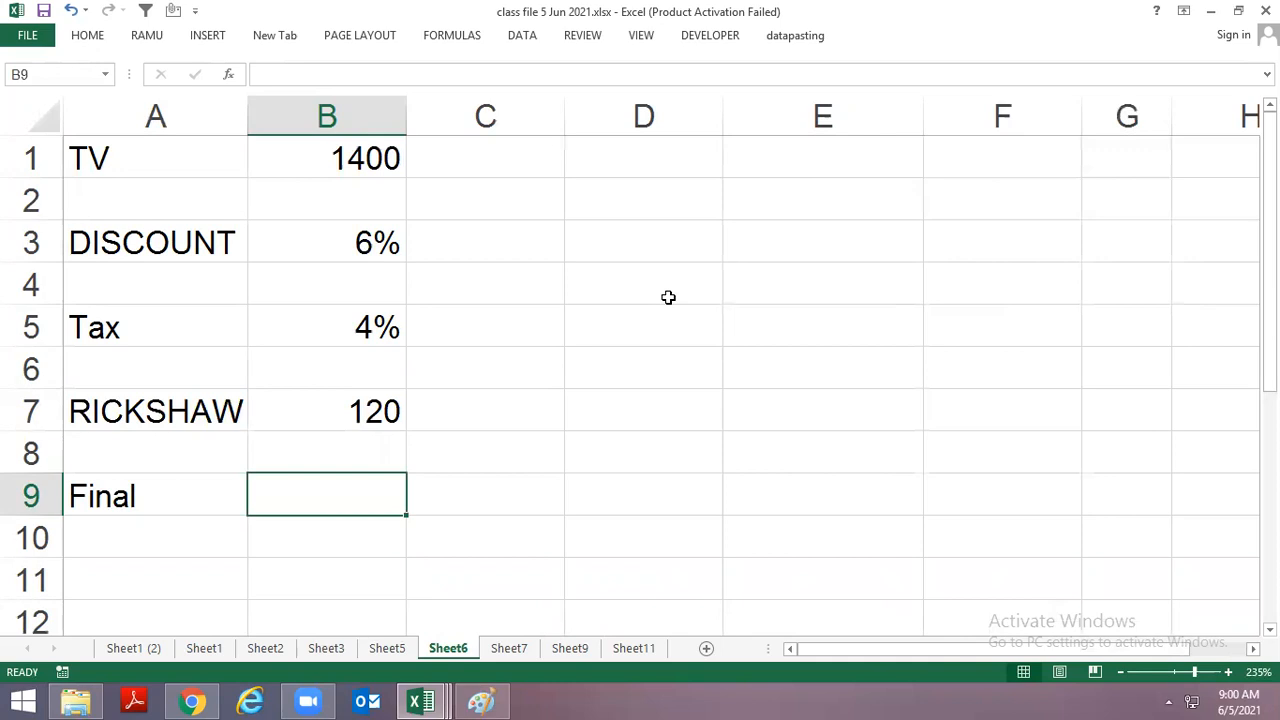
# Calculate the discount amount in D3 with the formula =B1*B3.
pyautogui.press('Up')
pyautogui.press('Up')
pyautogui.press('Up')
pyautogui.press('Up')
pyautogui.press('Up')
pyautogui.press('Up')
pyautogui.press('Up')
pyautogui.press('Up')
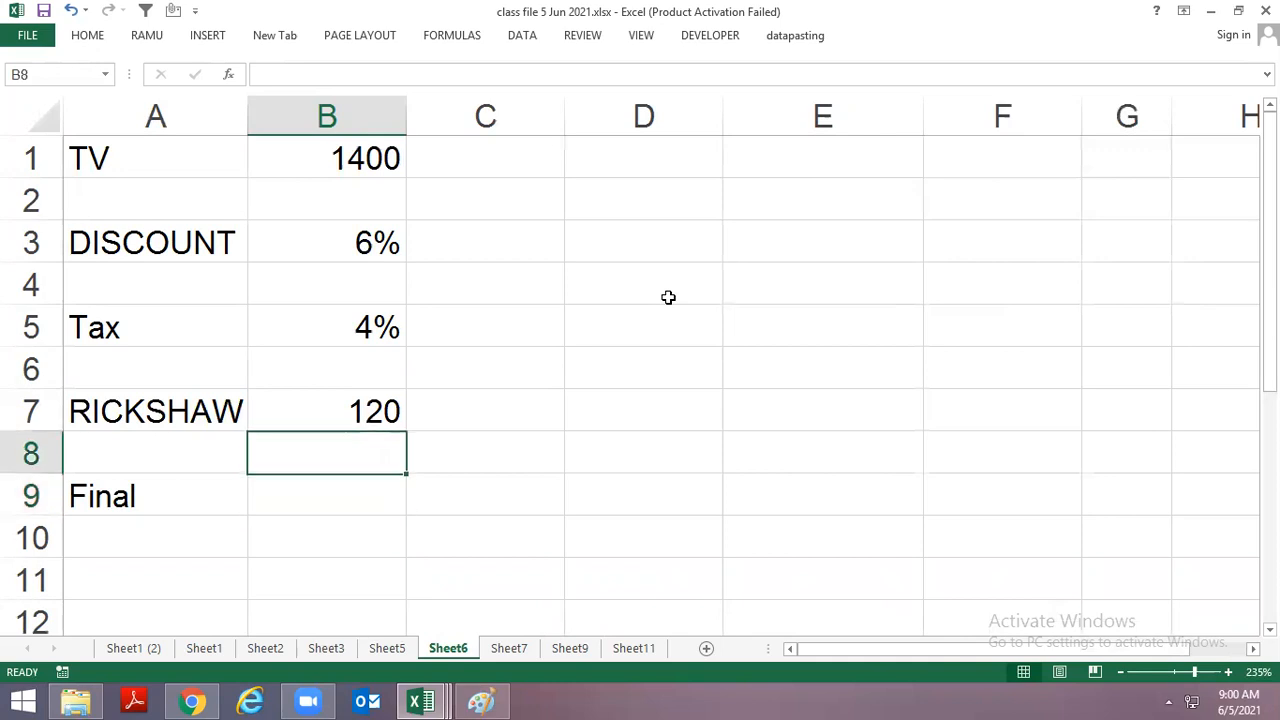
pyautogui.press('Left')
pyautogui.press('Right')
pyautogui.press('Right')
pyautogui.press('Right')
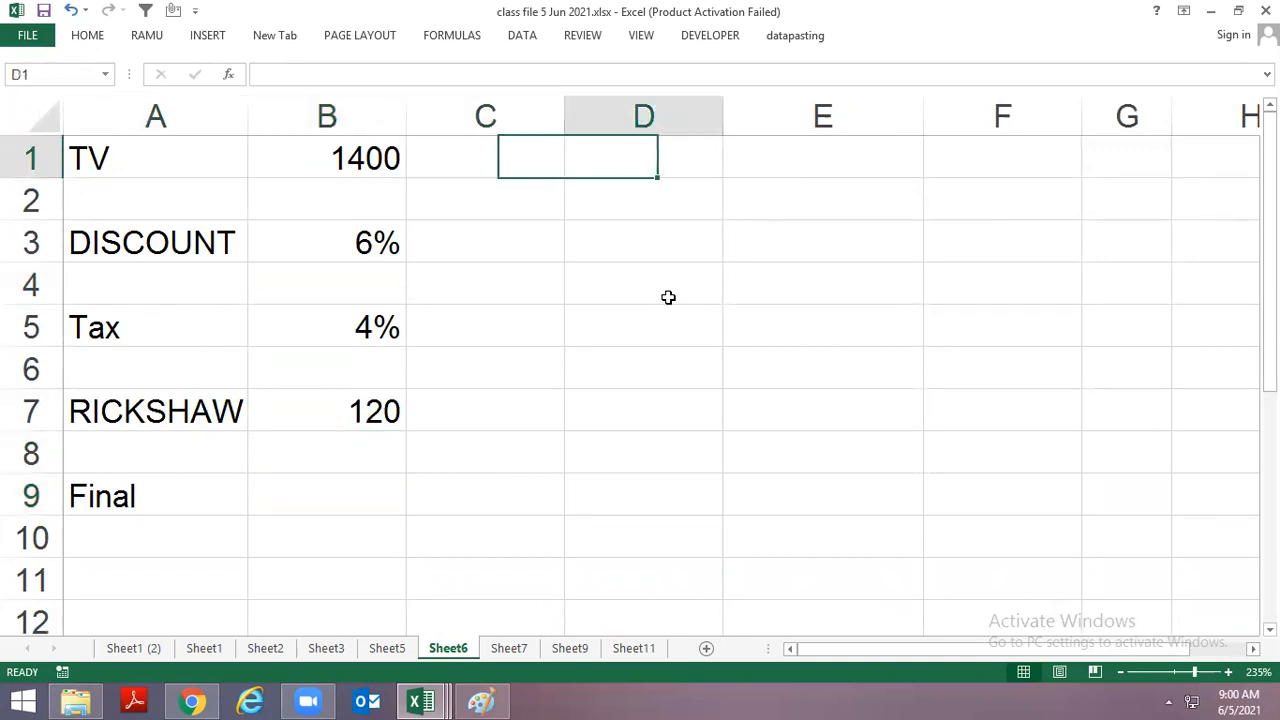
pyautogui.press('Down')
pyautogui.press('Down')
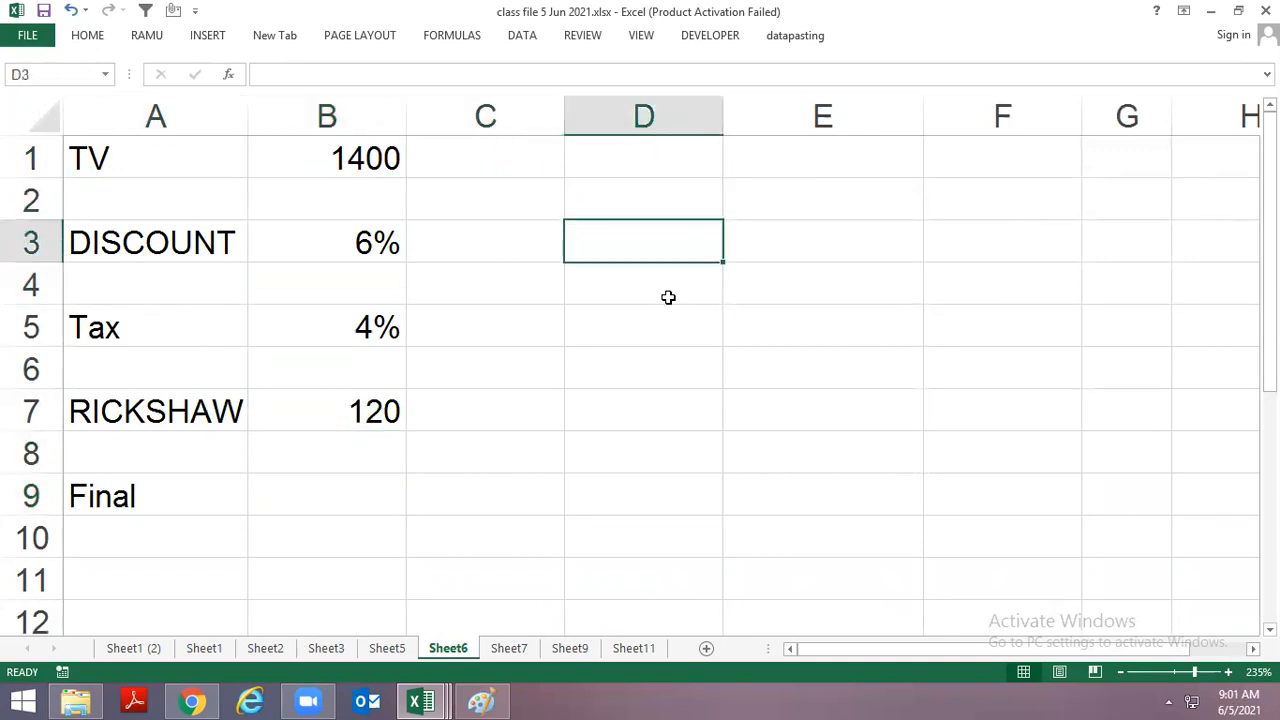
pyautogui.write('-')
pyautogui.press('BackSpace')
pyautogui.write('=')
pyautogui.press('Left')
pyautogui.press('Left')
pyautogui.press('Up')
pyautogui.press('Up')
pyautogui.write('*')
pyautogui.press('Left')
pyautogui.press('Left')
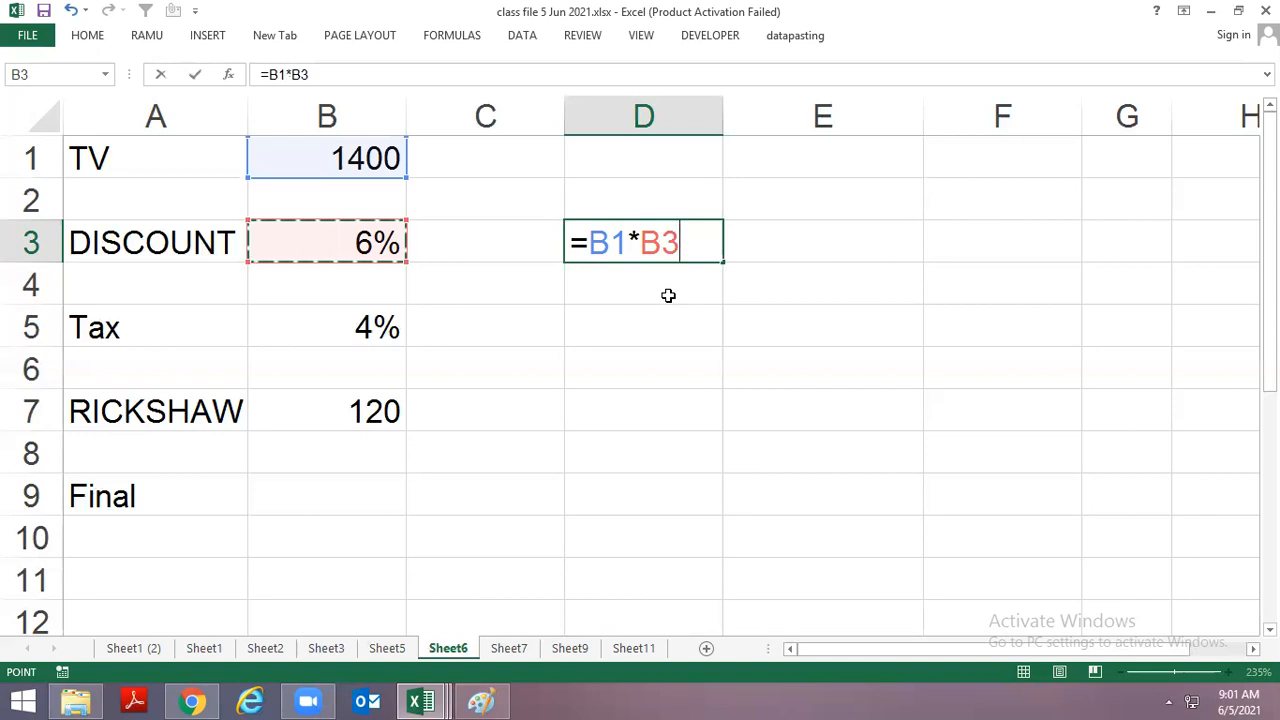
pyautogui.press('Return')
# Calculate the TV price after discount in D4 with the formula =B1-D3.
pyautogui.write('=')
pyautogui.press('Left')
pyautogui.press('Left')
pyautogui.press('Up')
pyautogui.press('Up')
pyautogui.press('Up')
pyautogui.write('-')
pyautogui.press('Up')
pyautogui.press('Return')
pyautogui.press('Up')
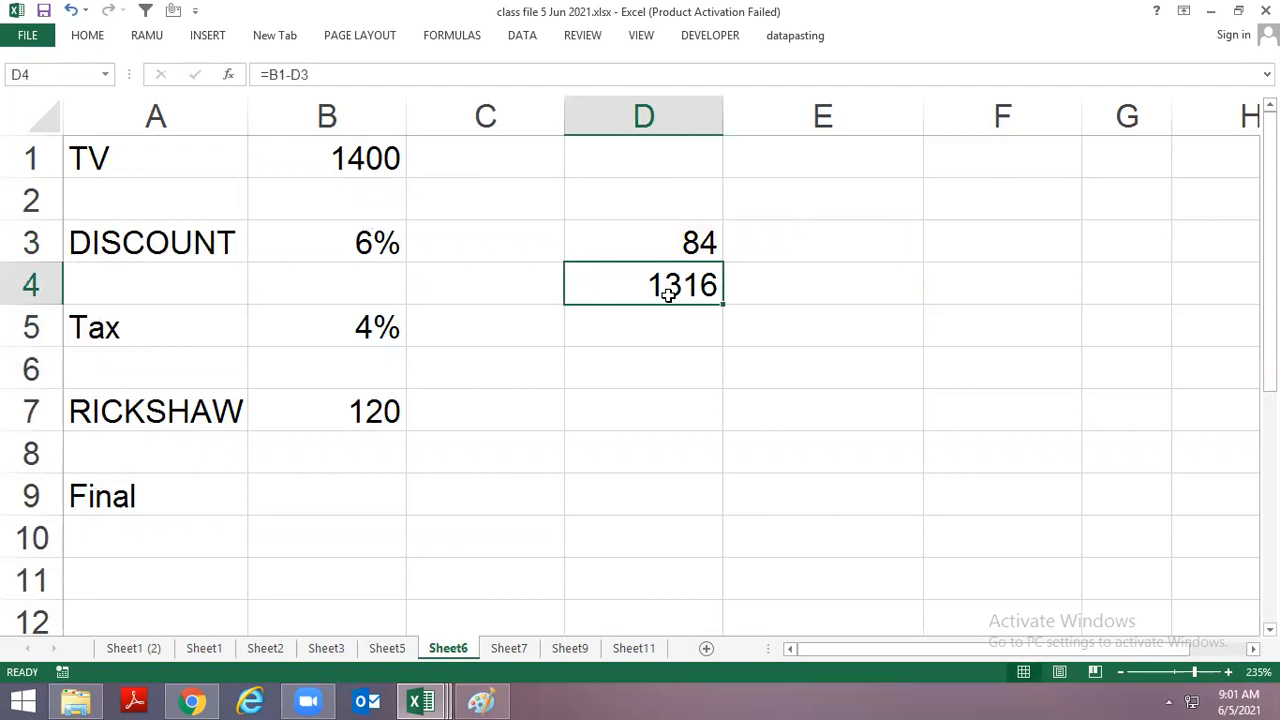
# Calculate the tax on the discounted price in D5 with the formula =D4*B5.
pyautogui.press('Down')
pyautogui.press('Left')
pyautogui.press('Left')
pyautogui.press('Up')
pyautogui.press('Up')
pyautogui.press('Up')
pyautogui.press('Up')
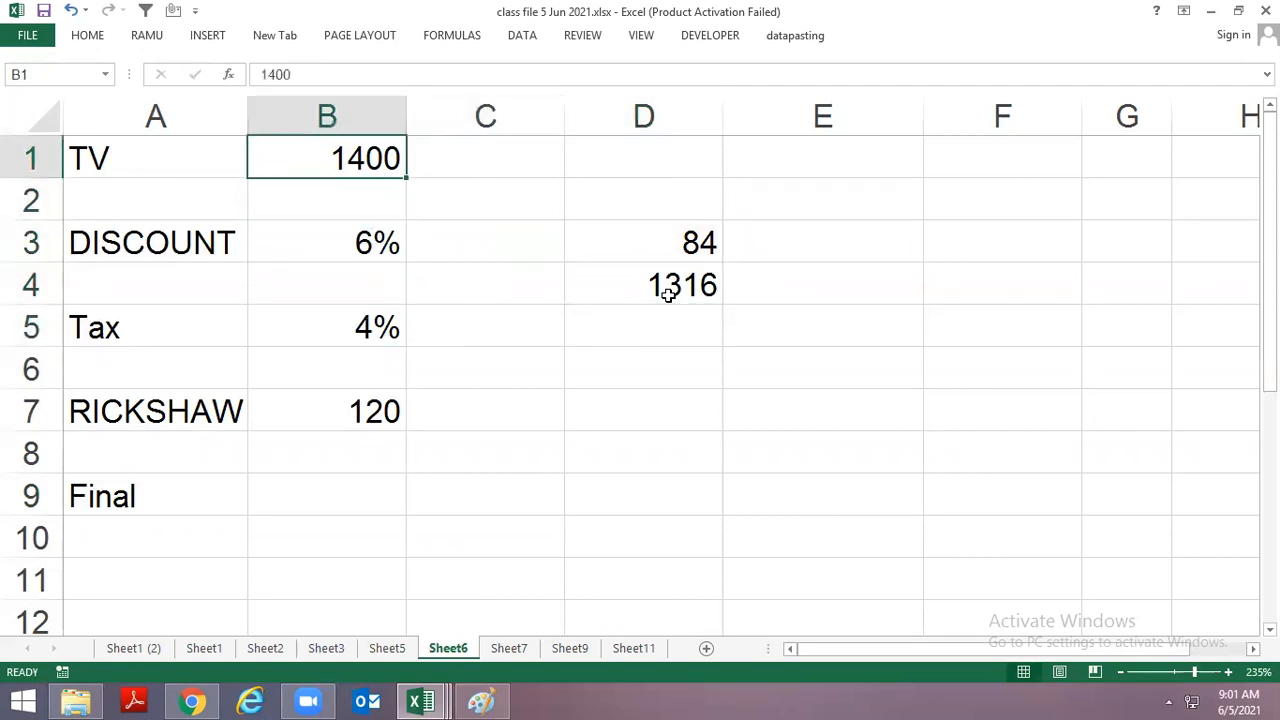
pyautogui.press('Down')
pyautogui.press('Down')
pyautogui.press('Right')
pyautogui.press('Right')
pyautogui.press('Down')
pyautogui.press('Down')
pyautogui.write('=')
pyautogui.press('Up')
pyautogui.write('*')
pyautogui.press('Left')
pyautogui.press('Left')
pyautogui.press('Return')
pyautogui.press('Up')
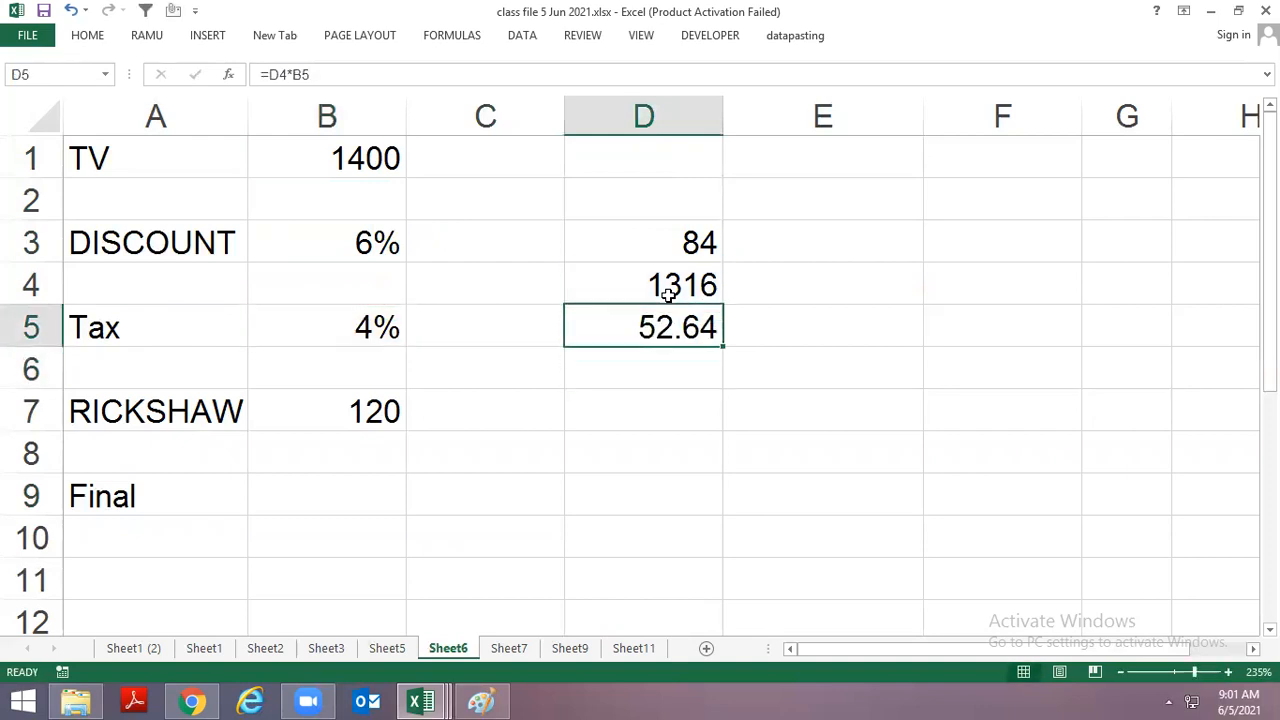
# Add the tax to the discounted price in D6 with the formula =D4+D5.
pyautogui.press('Down')
pyautogui.write('=')
pyautogui.press('Left')
pyautogui.press('Up')
pyautogui.press('Up')
pyautogui.press('Right')
pyautogui.write('+')
pyautogui.press('Up')
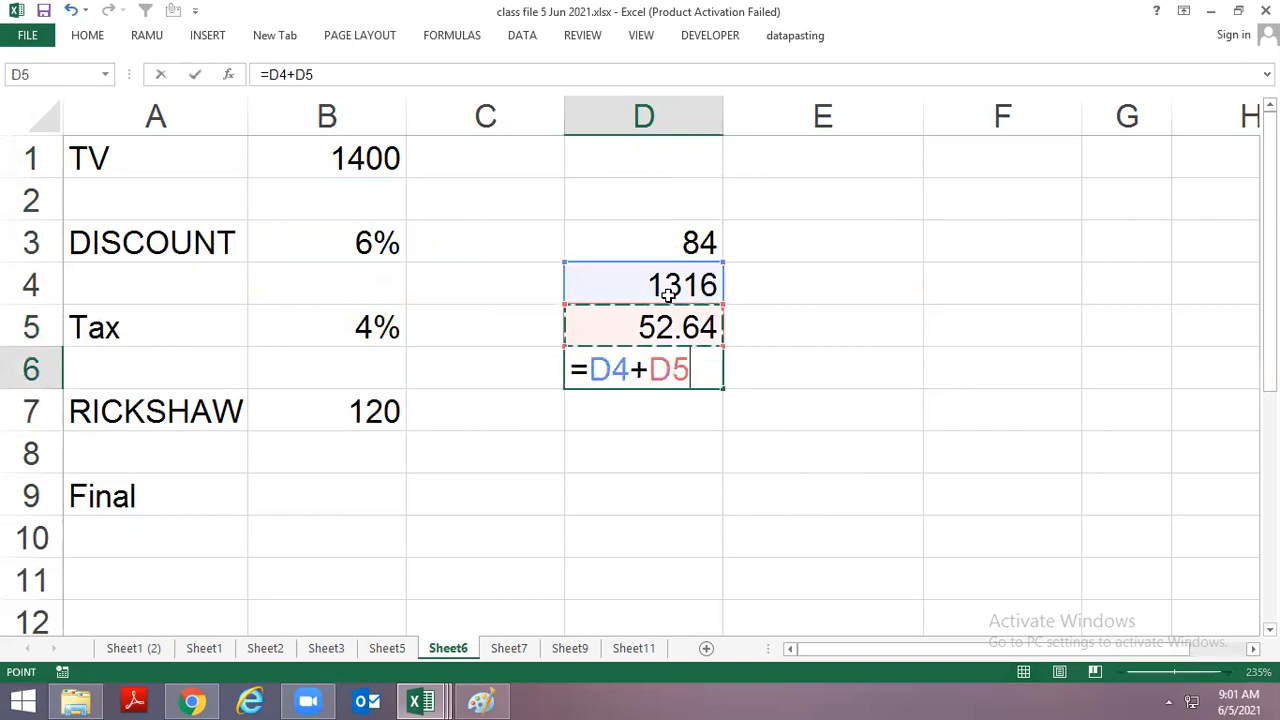
pyautogui.press('Return')
# Calculate the Final amount in B9 by adding the rickshaw fare to the taxed price with =D6+B7.
pyautogui.press('Left')
pyautogui.press('Left')
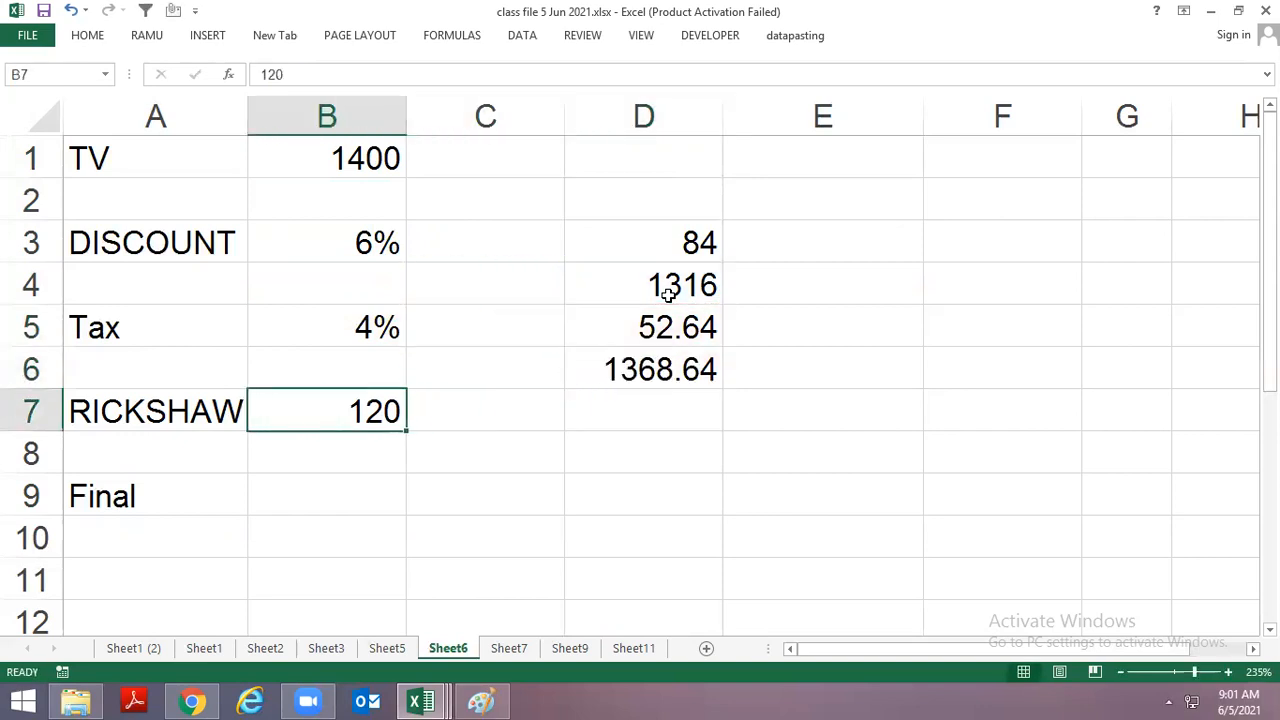
pyautogui.press('Down')
pyautogui.press('Down')
pyautogui.write('=')
pyautogui.press('Up')
pyautogui.press('Up')
pyautogui.press('Up')
pyautogui.press('Right')
pyautogui.press('Right')
pyautogui.write('+')
pyautogui.press('Up')
pyautogui.press('Up')
pyautogui.press('Return')
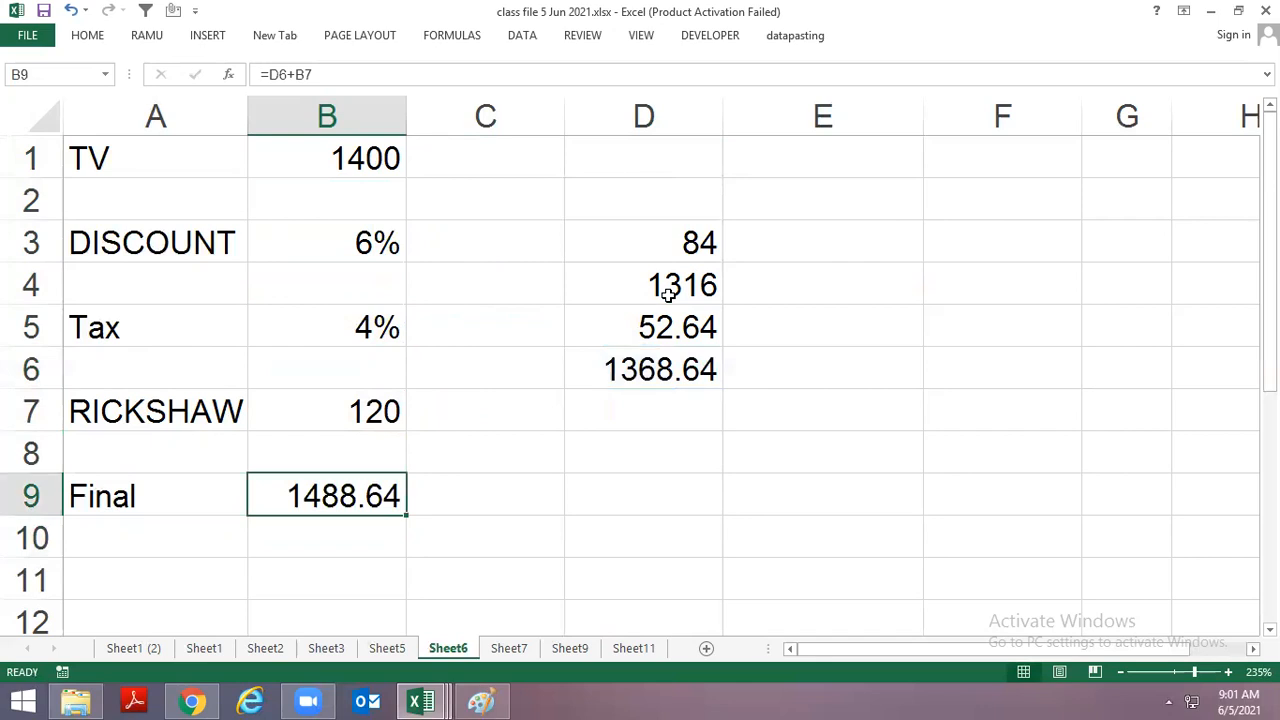
# Inspect the formulas and their referenced cells one by one from D3 to D6.
pyautogui.press('Up')
pyautogui.press('Up')
pyautogui.press('Up')
pyautogui.press('Up')
pyautogui.press('Right')
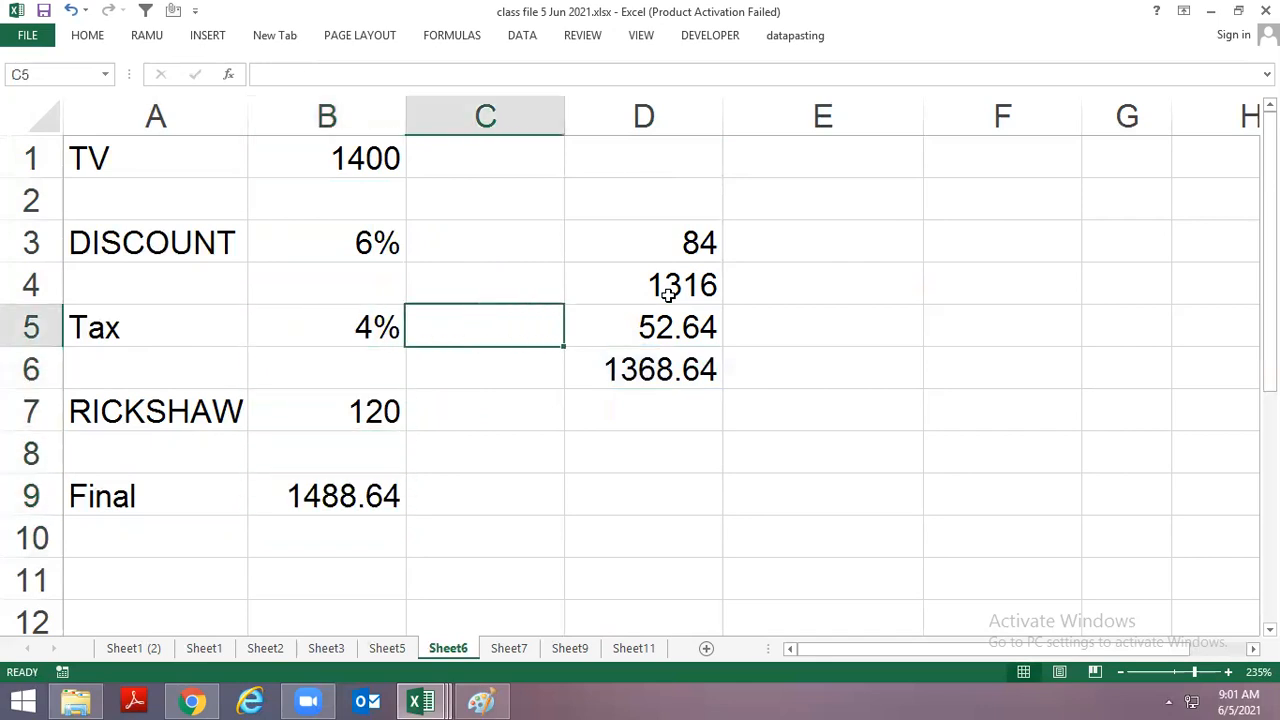
pyautogui.press('Up')
pyautogui.press('Up')
pyautogui.press('Right')
pyautogui.press('F2')
pyautogui.press('Return')
pyautogui.press('F2')
pyautogui.press('Escape')
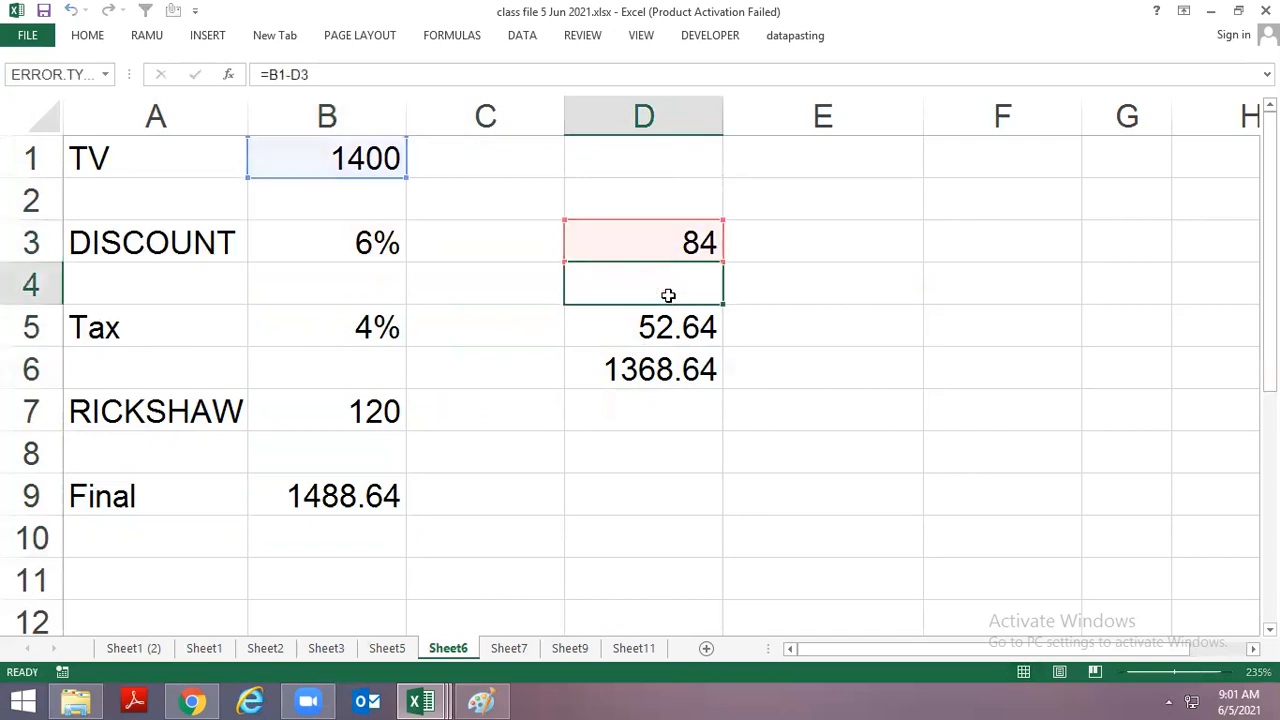
pyautogui.press('Down')
pyautogui.press('F2')
pyautogui.press('Return')
pyautogui.press('F2')
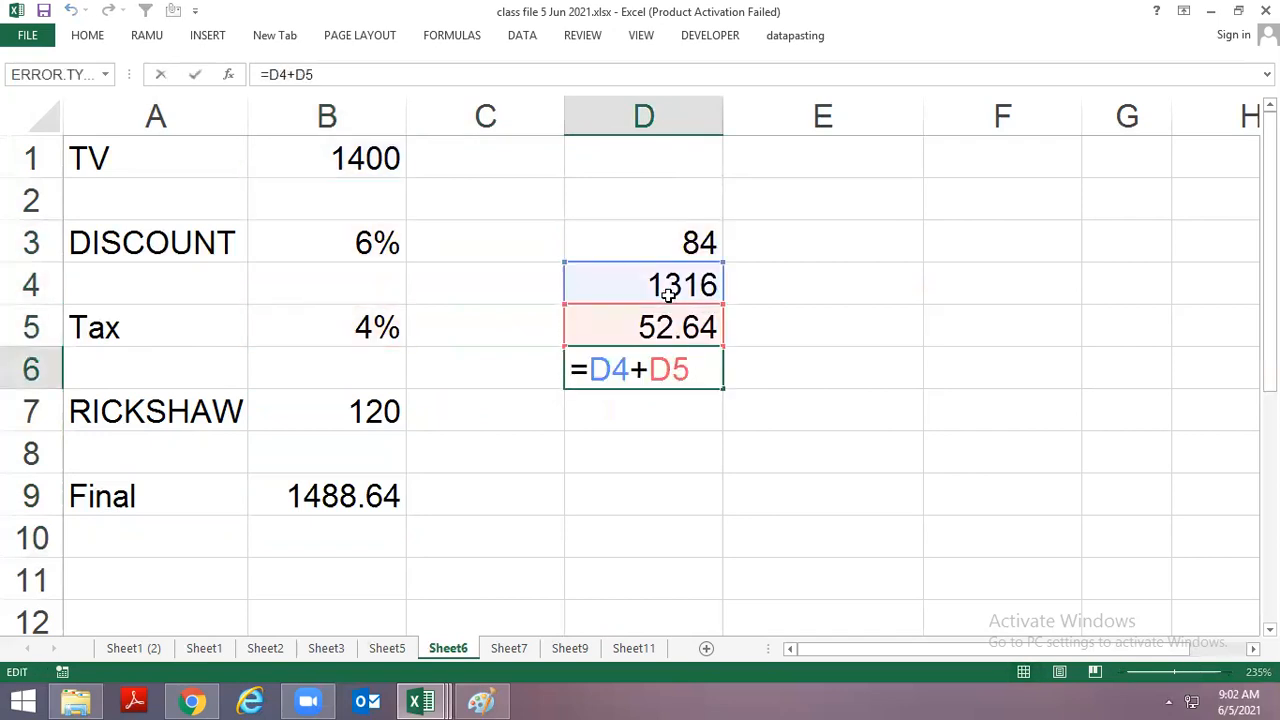
pyautogui.press('Escape')
pyautogui.press('F2')
pyautogui.press('Left')
pyautogui.press('Left')
pyautogui.press('Left')
pyautogui.press('Delete')
pyautogui.press('Escape')
pyautogui.press('Delete')
pyautogui.write('=')
pyautogui.press('Up')
pyautogui.press('Up')
pyautogui.press('Escape')
pyautogui.hotkey('ctrl', 'z')
pyautogui.press('Up')
pyautogui.press('Up')
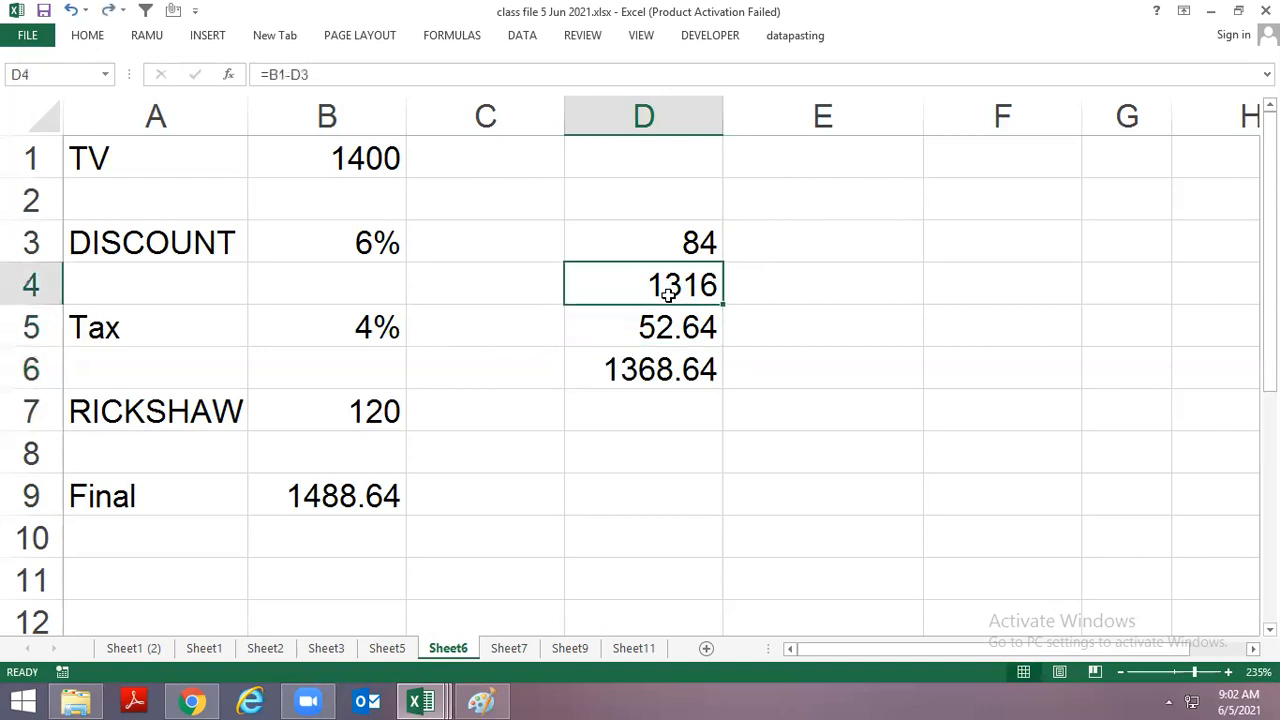
# Outline the Final amount in B9 with a border on all sides.
pyautogui.press('Down')
pyautogui.press('Down')
pyautogui.press('Down')
pyautogui.press('Down')
pyautogui.press('Left')
pyautogui.press('Left')
pyautogui.press('Down')
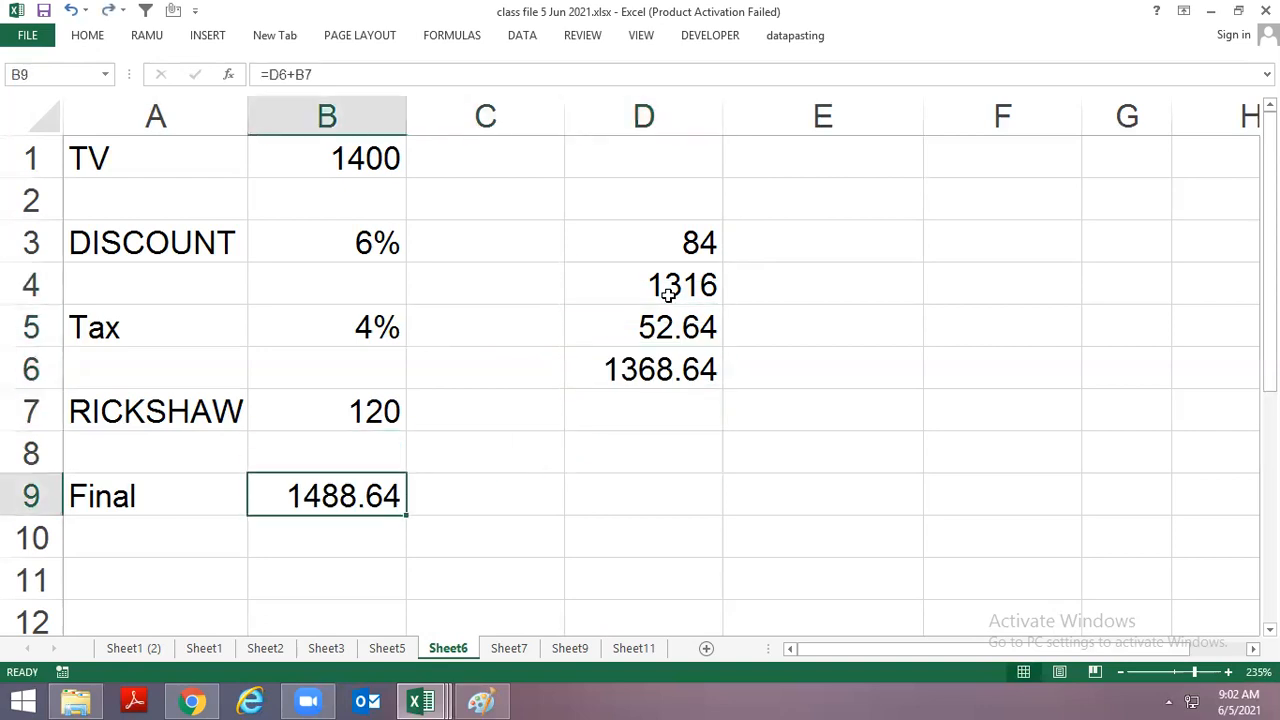
pyautogui.press('alt')
pyautogui.press('h')
pyautogui.press('Escape')
pyautogui.press('Escape')
# Highlight the intermediate calculation cells D3:D6 for review and return to the discount formula in D3.
pyautogui.press('Up')
pyautogui.press('Right')
pyautogui.press('Right')
pyautogui.press('Up')
pyautogui.press('Up')
pyautogui.press('Up')
pyautogui.press('Down')
pyautogui.hotkey('shift', 'Up')
pyautogui.hotkey('shift', 'Up')
pyautogui.hotkey('shift', 'Up')
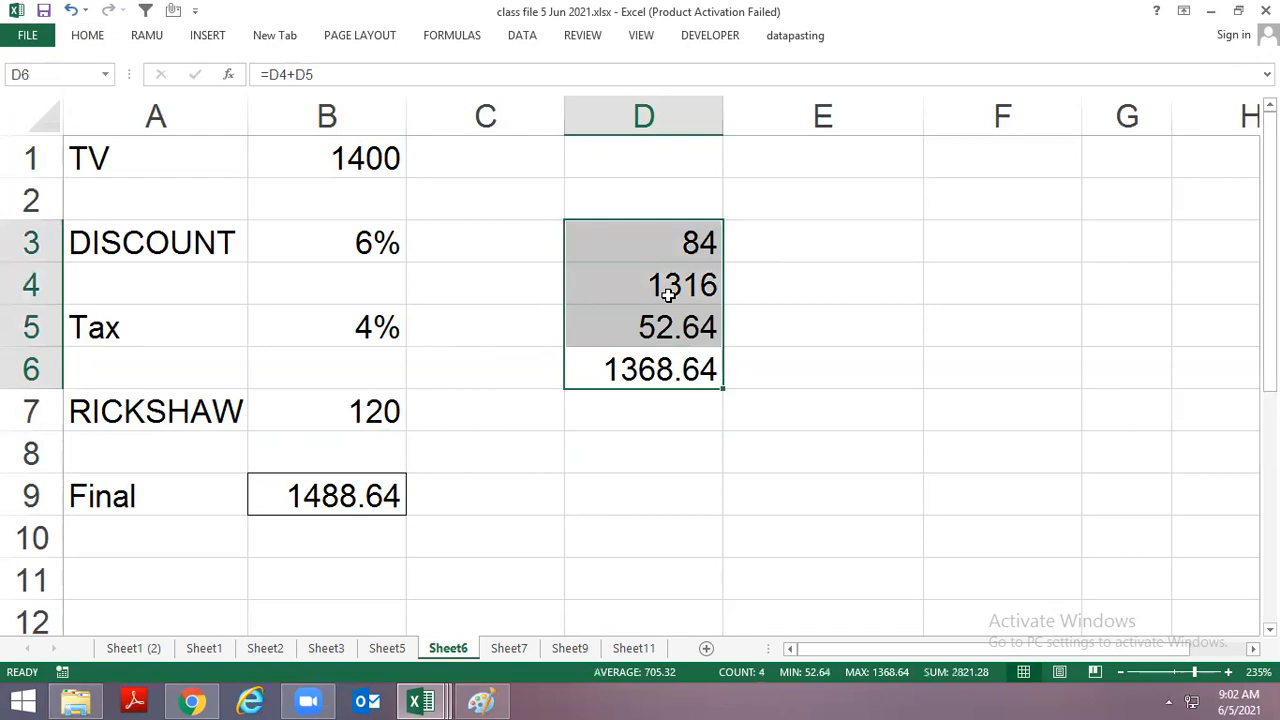
pyautogui.press('Up')
pyautogui.press('Up')
pyautogui.press('Up')
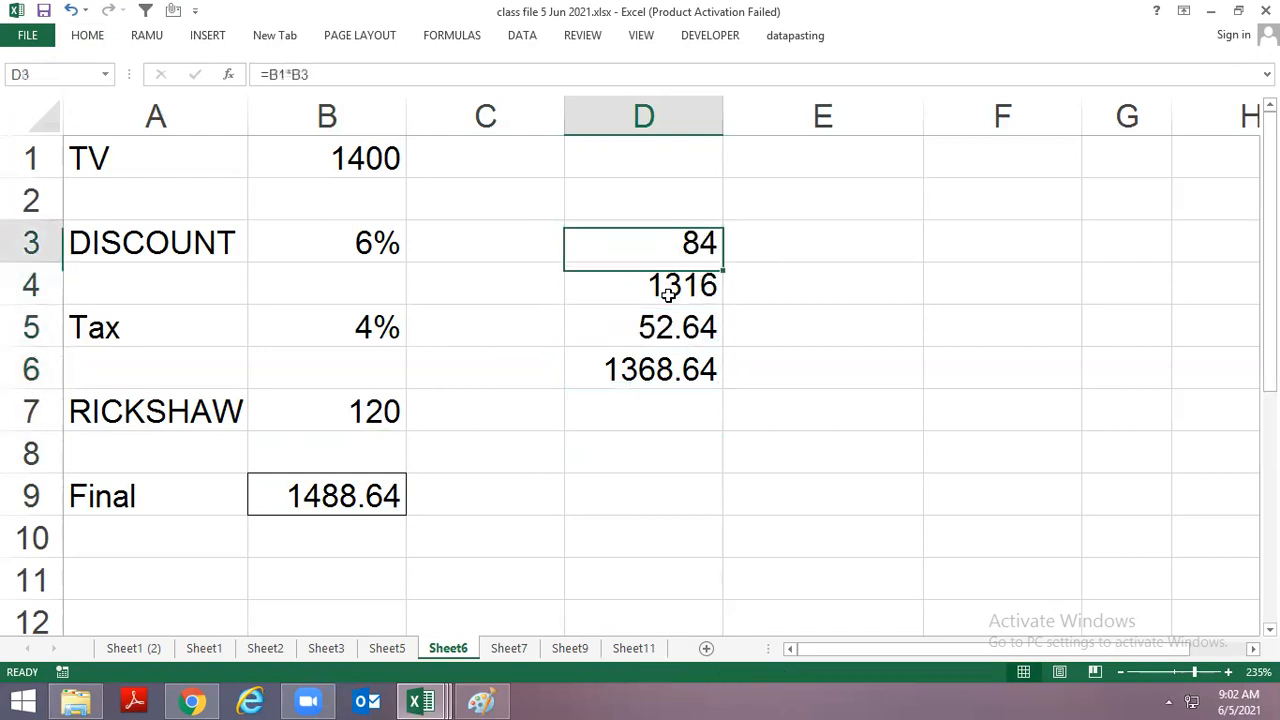
pyautogui.press('Up')
pyautogui.press('Up')
pyautogui.press('Right')
pyautogui.press('Right')
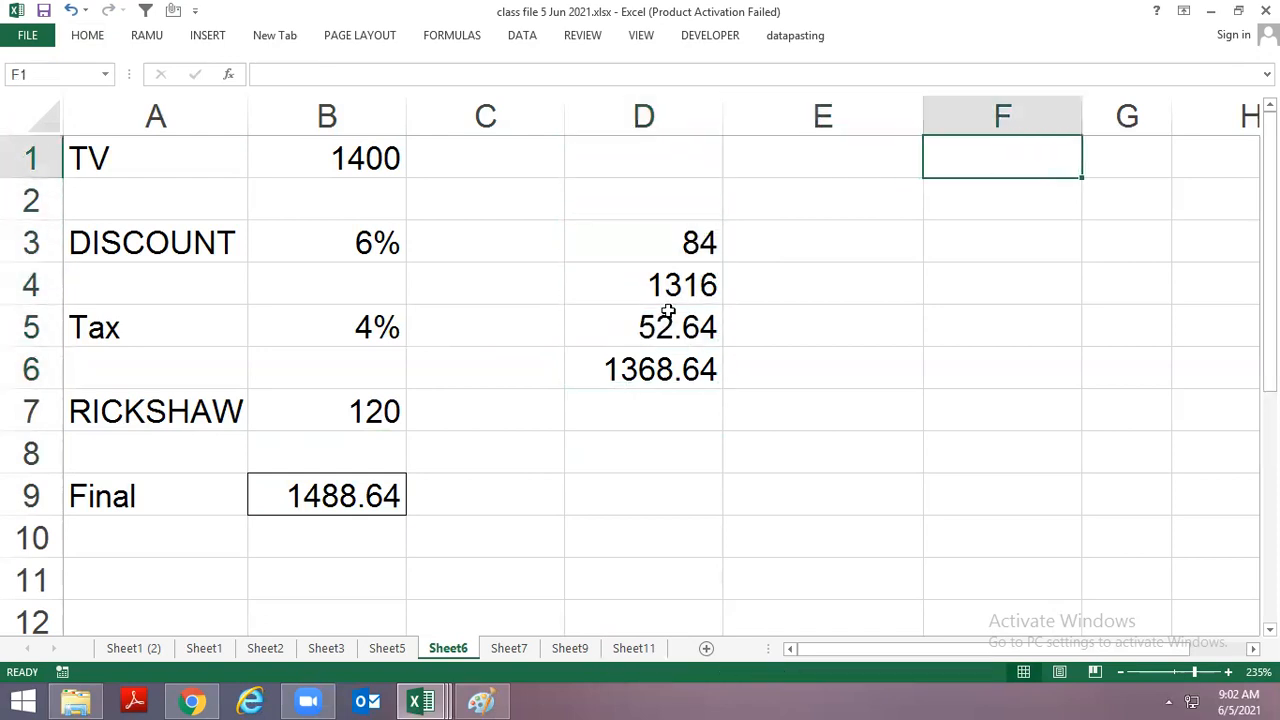
pyautogui.moveTo(1081, 176); pyautogui.dragTo(1099, 413)
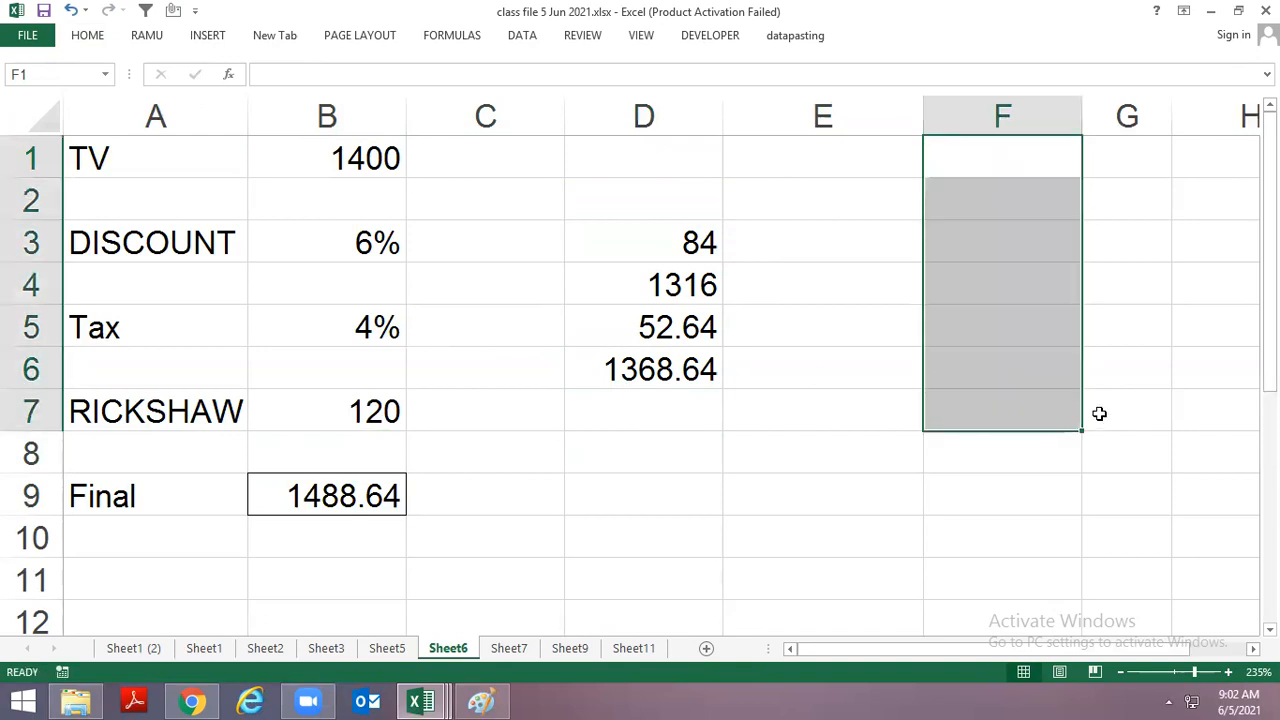
pyautogui.click(569, 417)
# Duplicate Sheet6 as a copy placed directly after the original sheet.
pyautogui.hotkey('ctrl', 'pagedown')
pyautogui.hotkey('ctrl', 'pageup')
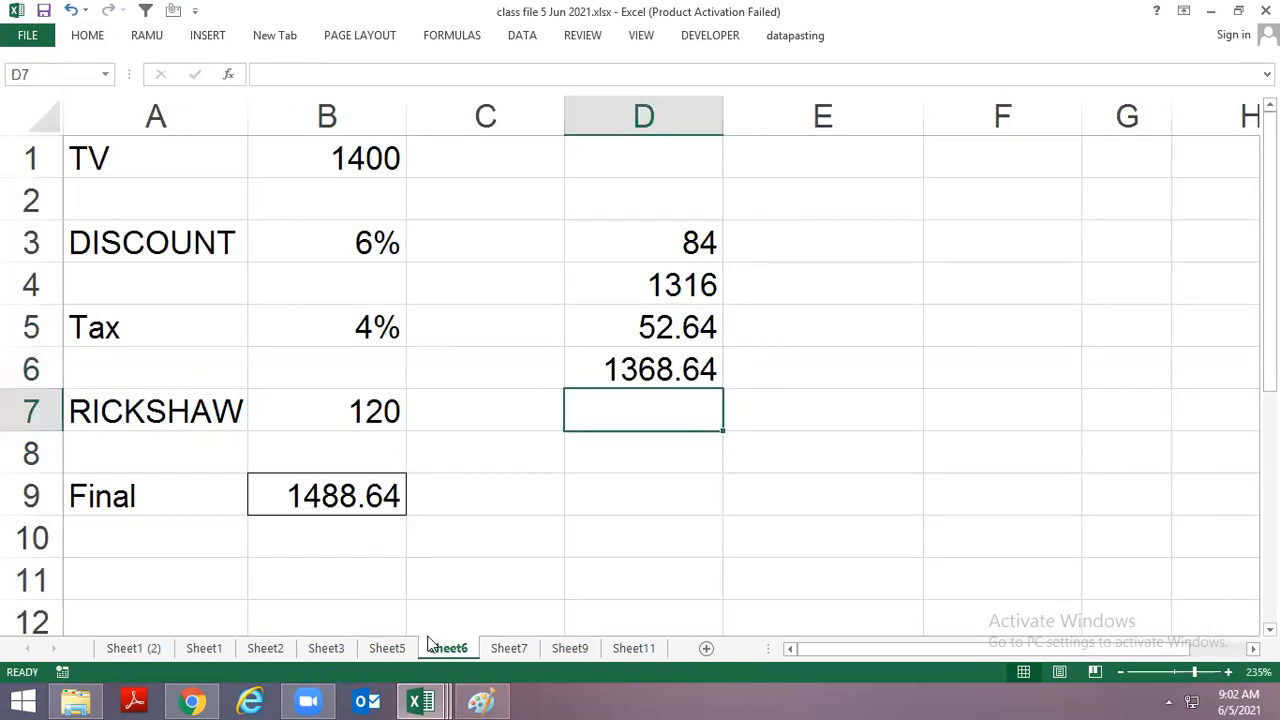
pyautogui.moveTo(430, 645); pyautogui.dragTo(432, 646)
pyautogui.click(446, 650)
pyautogui.click(510, 651)
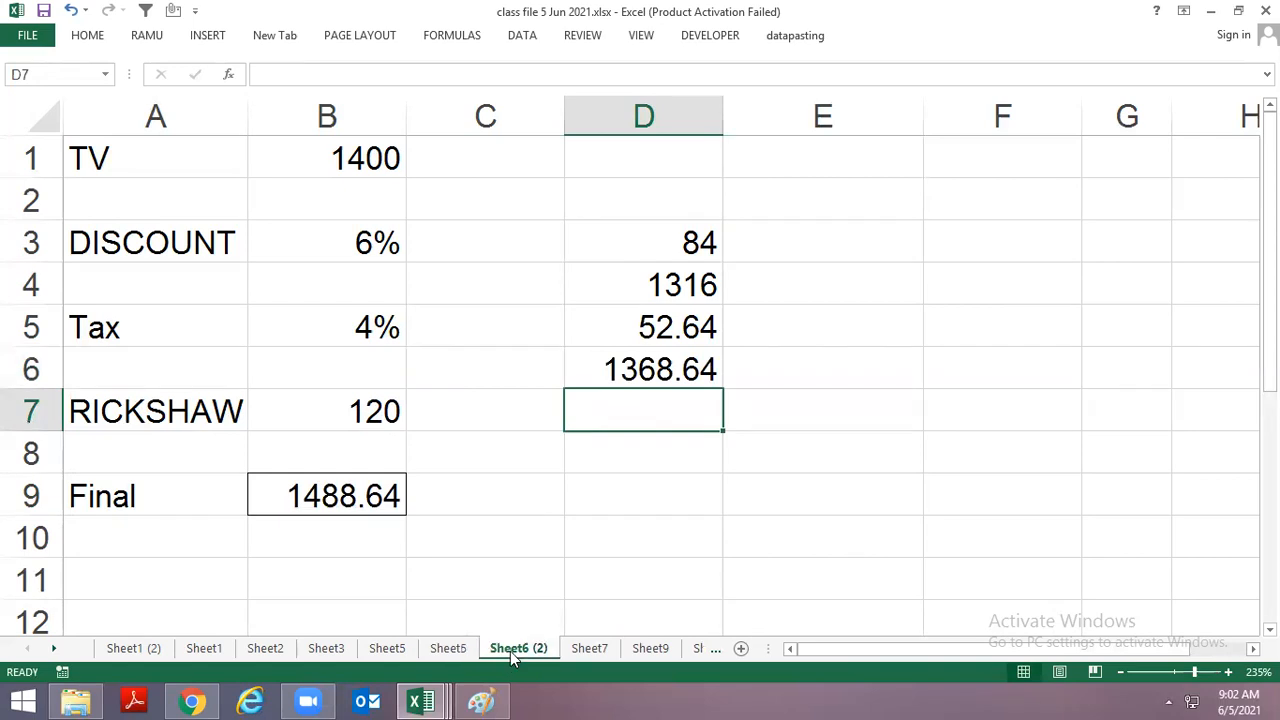
pyautogui.click(526, 528)
# Copy the Final amount from B9 and paste it into F9 as a static value.
pyautogui.click(386, 494)
pyautogui.hotkey('ctrl', 'c')
pyautogui.press('Right')
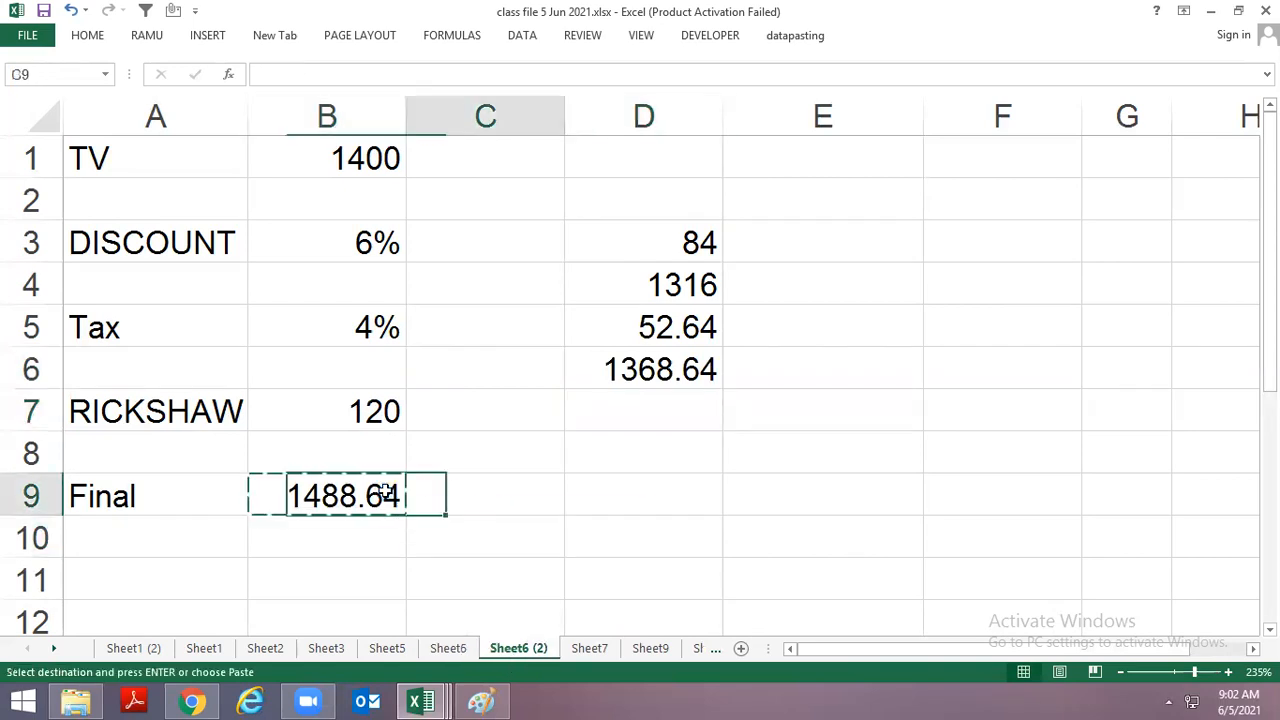
pyautogui.press('Right')
pyautogui.press('Right')
pyautogui.press('Right')
pyautogui.hotkey('ctrl', 'alt', 'v')
pyautogui.press('Return')
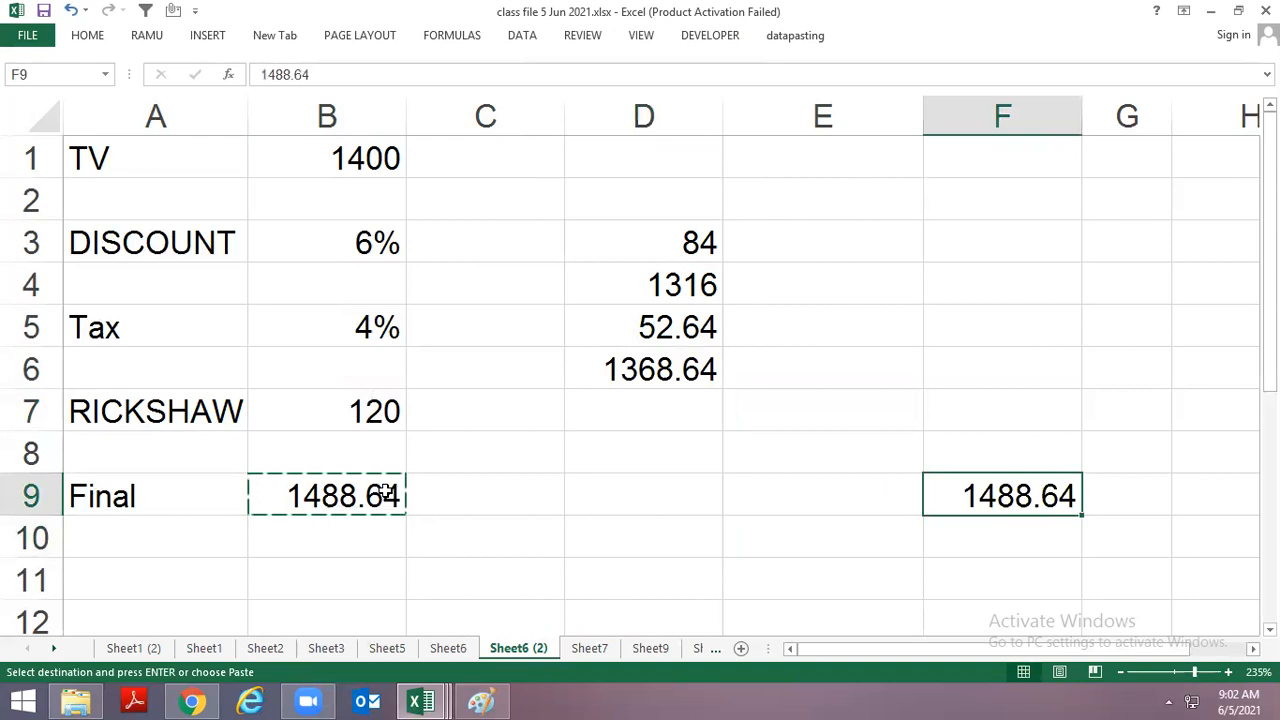
pyautogui.press('Escape')
# Add a check formula in G9 that subtracts the live Final amount from the pasted value with =F9-B9.
pyautogui.press('Right')
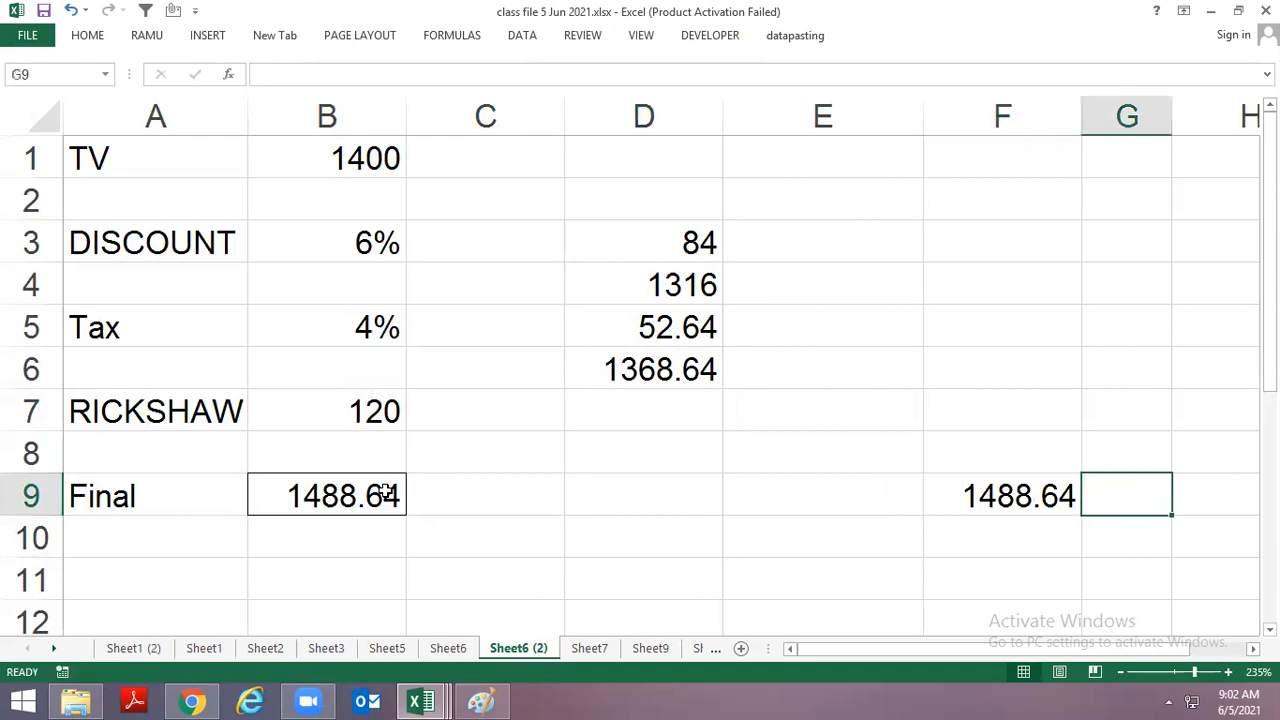
pyautogui.write('=')
pyautogui.press('Left')
pyautogui.write('-')
pyautogui.press('Left')
pyautogui.press('Left')
pyautogui.press('Left')
pyautogui.press('Left')
pyautogui.press('Left')
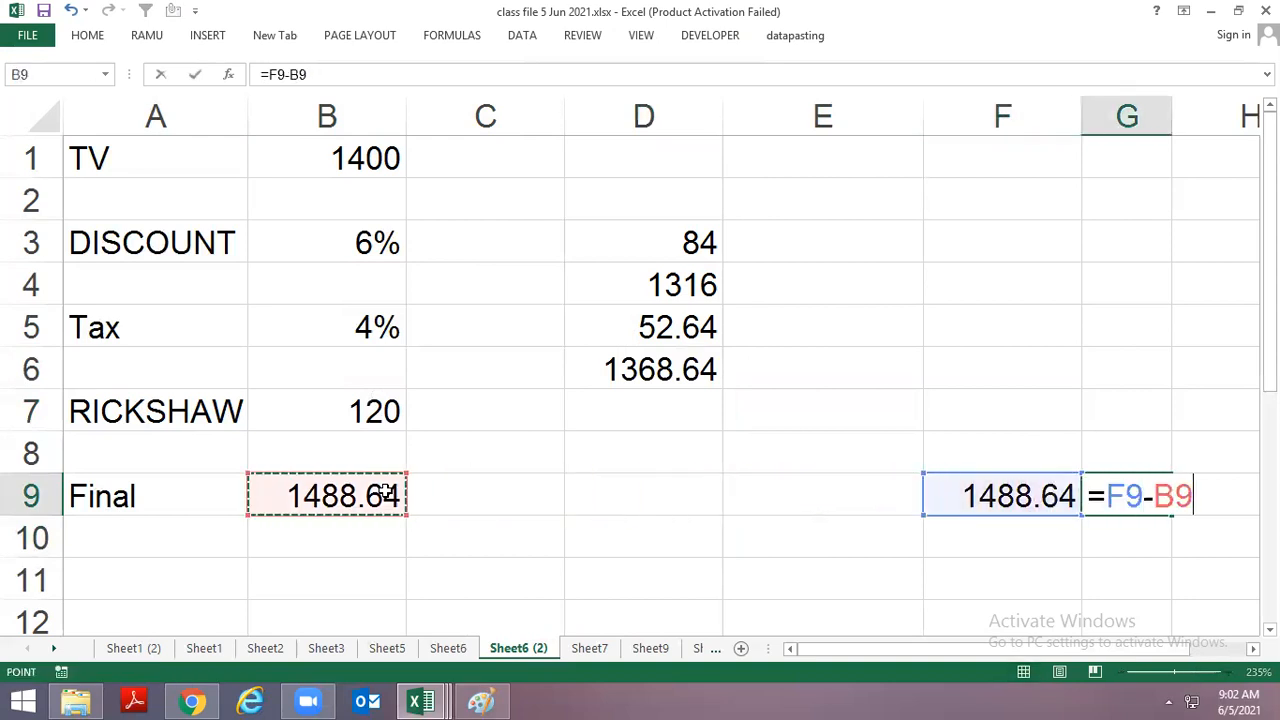
pyautogui.press('Return')
pyautogui.press('Up')
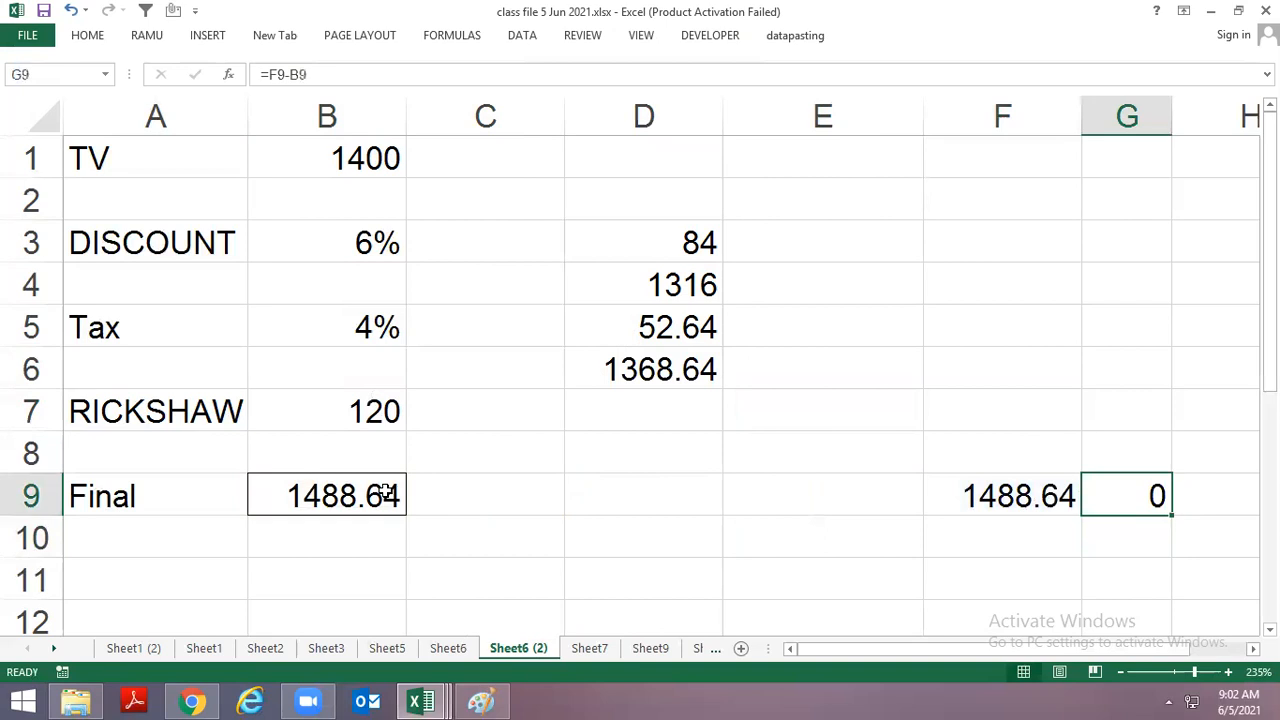
# Inspect the Final formula in B9 and the cells it references.
pyautogui.press('Left')
pyautogui.press('Left')
pyautogui.press('Left')
pyautogui.press('Left')
pyautogui.press('Left')
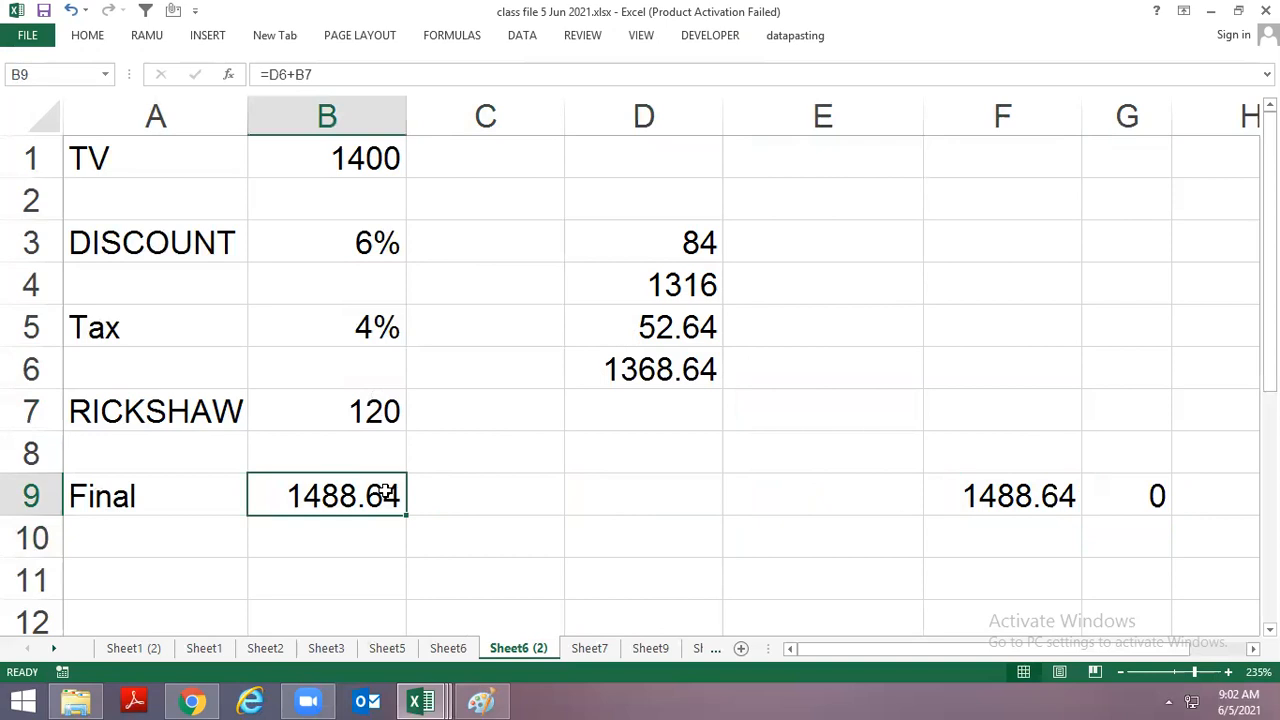
pyautogui.press('F2')
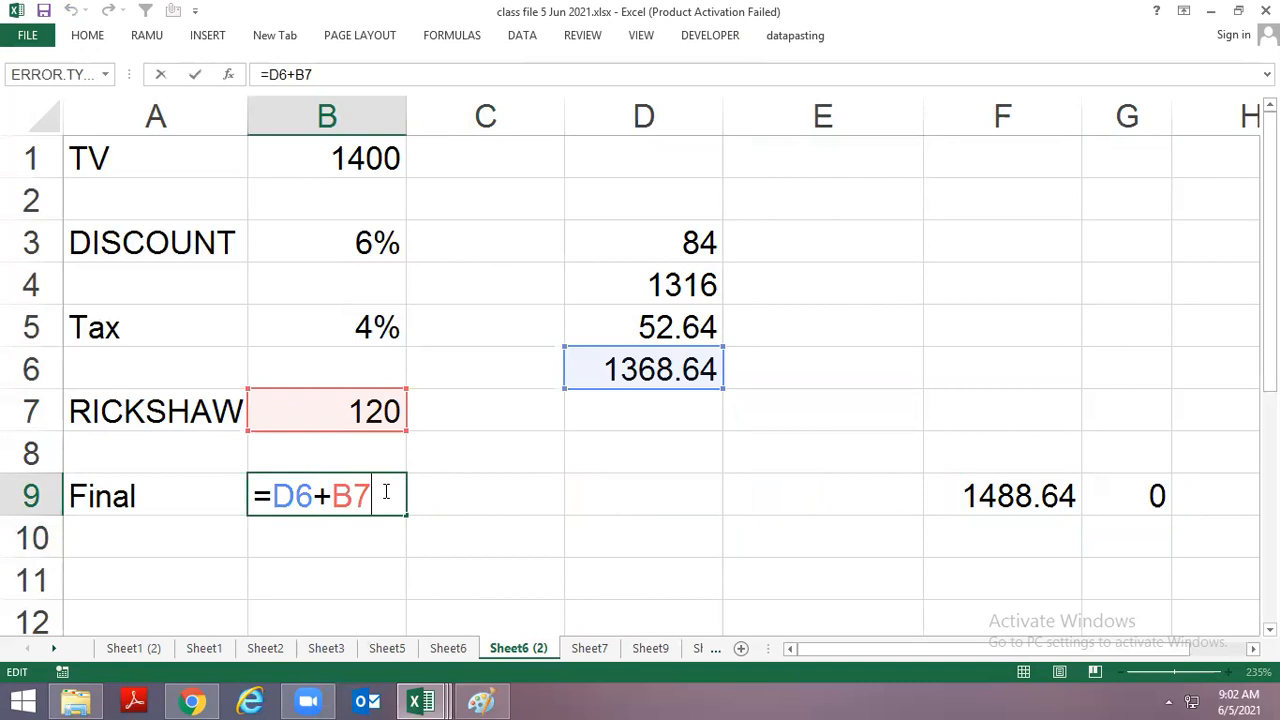
pyautogui.hotkey('ctrl', 'Return')
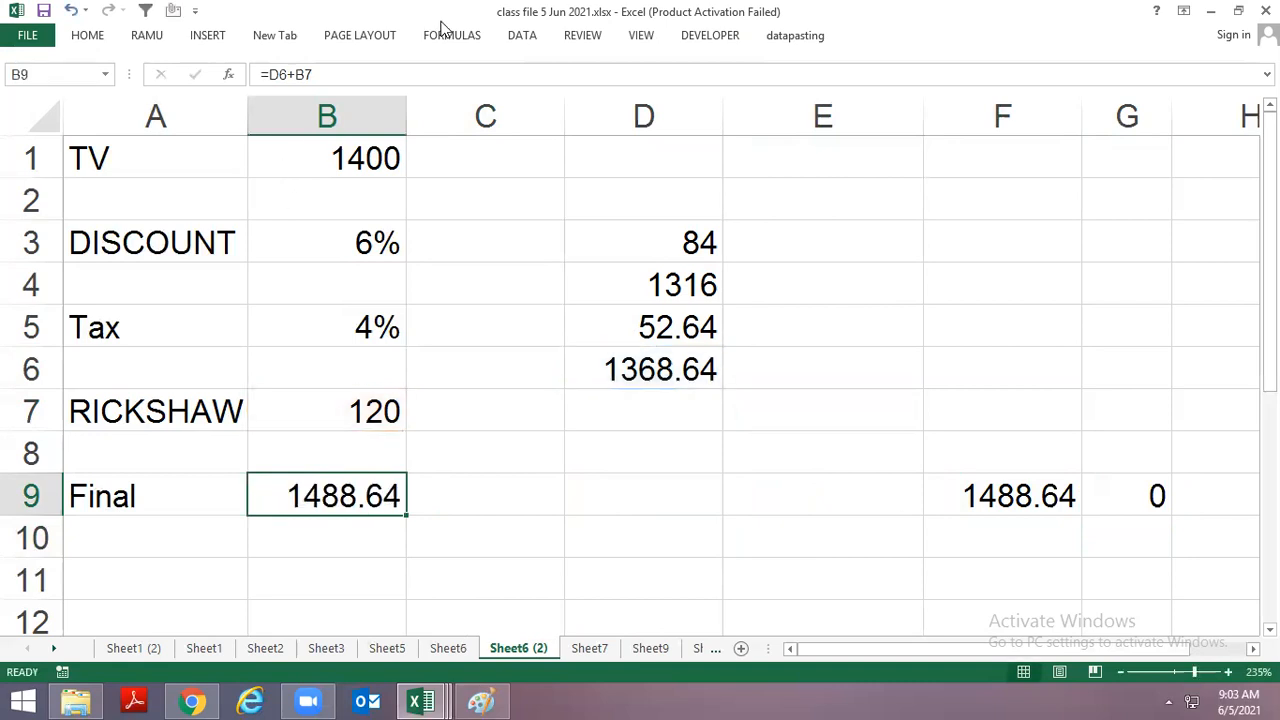
# Trace the precedents of B9, remove the arrows and recheck the formula's referenced cells.
pyautogui.click(450, 34)
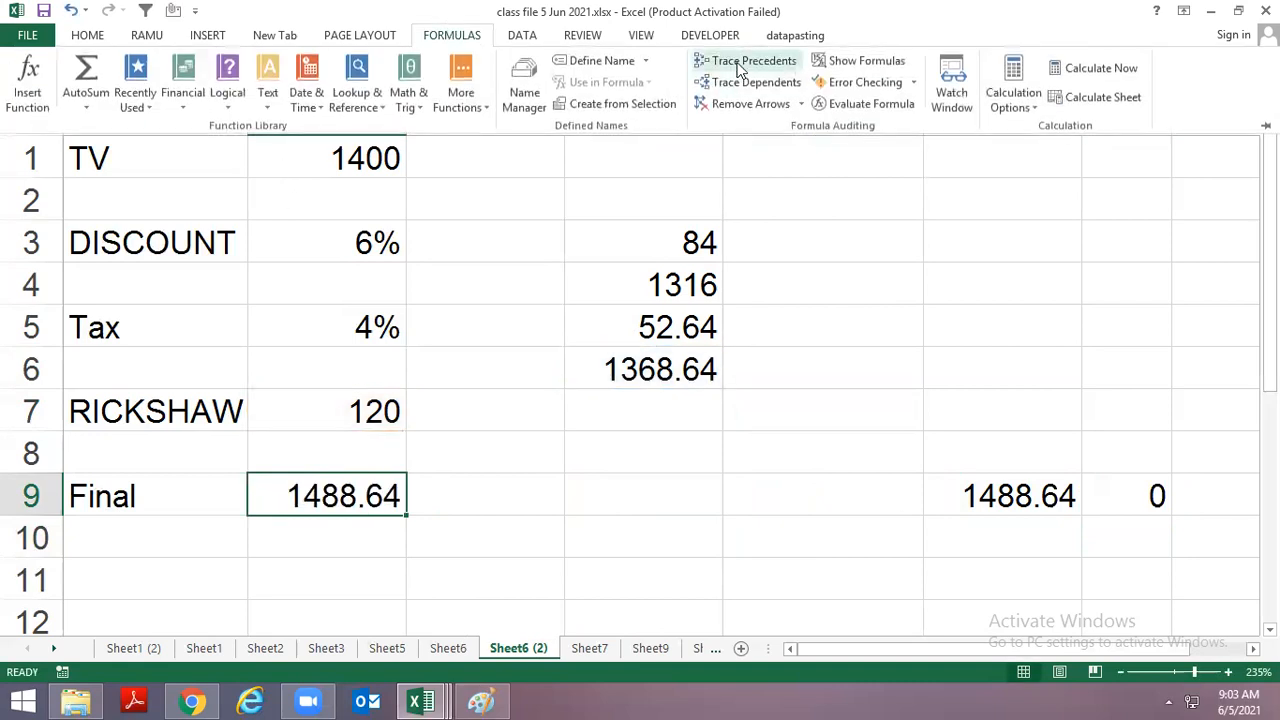
pyautogui.click(737, 60)
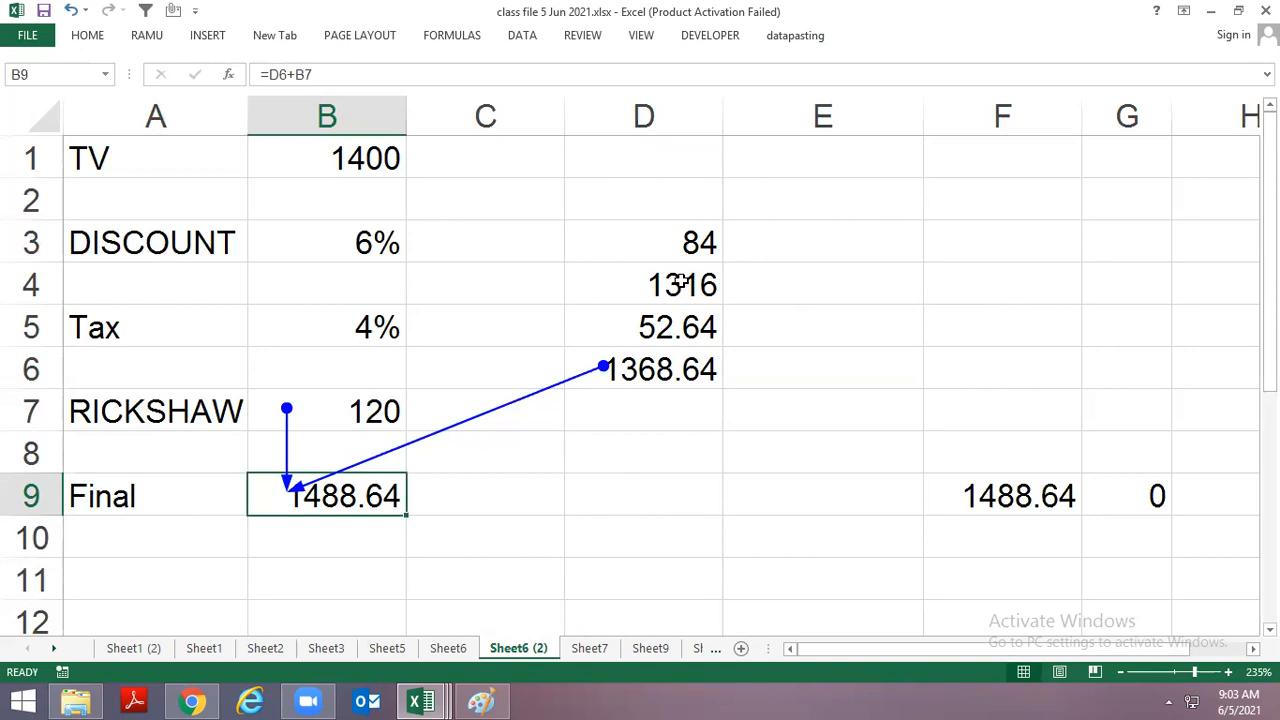
pyautogui.hotkey('alt', 'm')
pyautogui.press('a')
pyautogui.press('a')
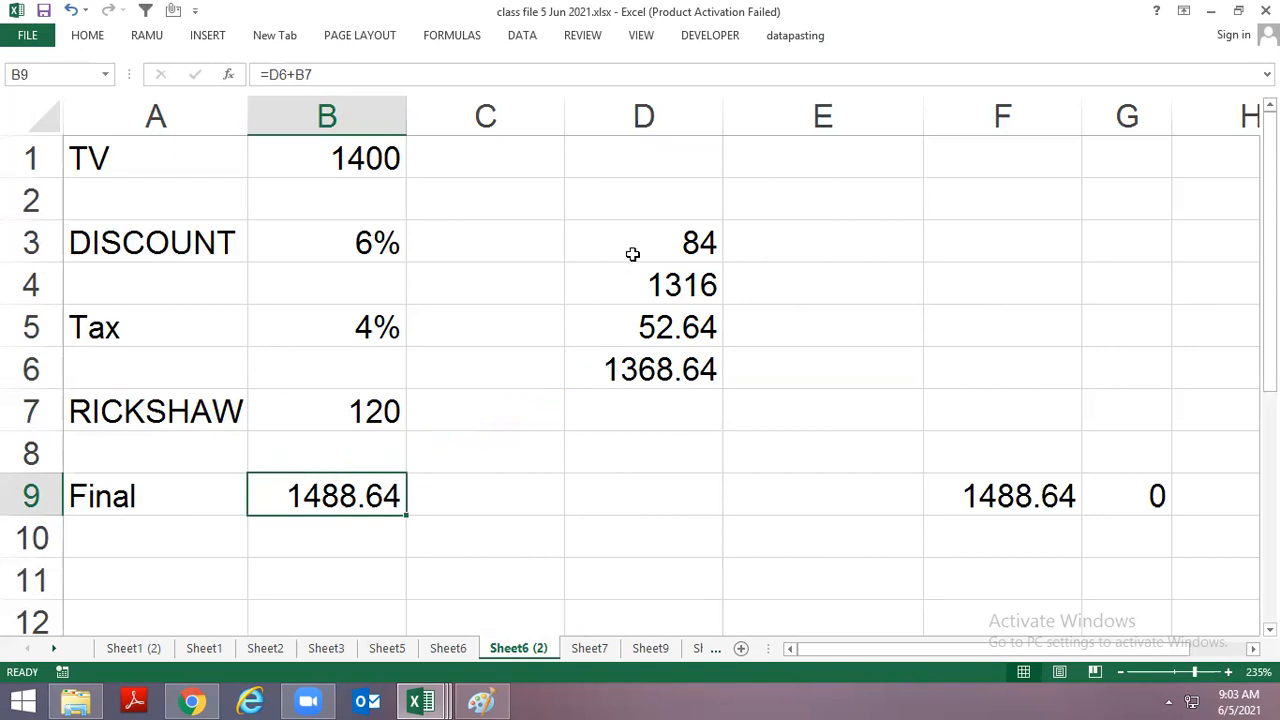
pyautogui.press('F2')
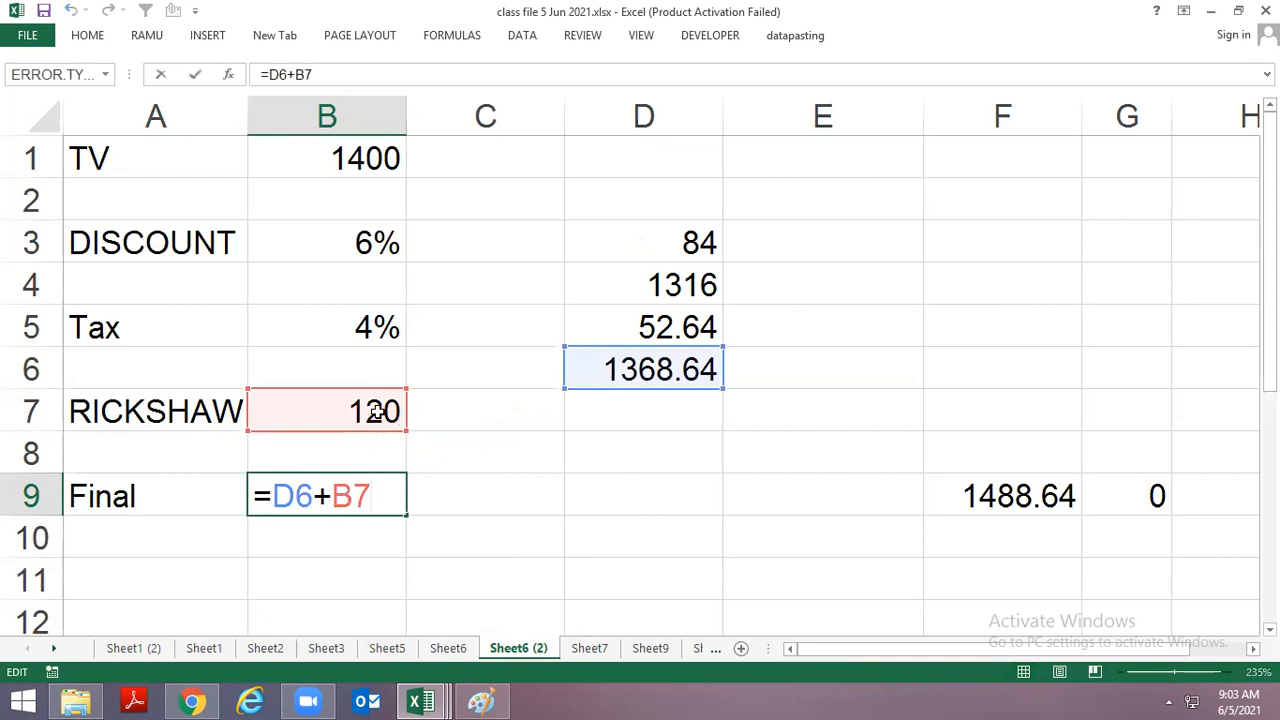
pyautogui.hotkey('ctrl', 'Return')
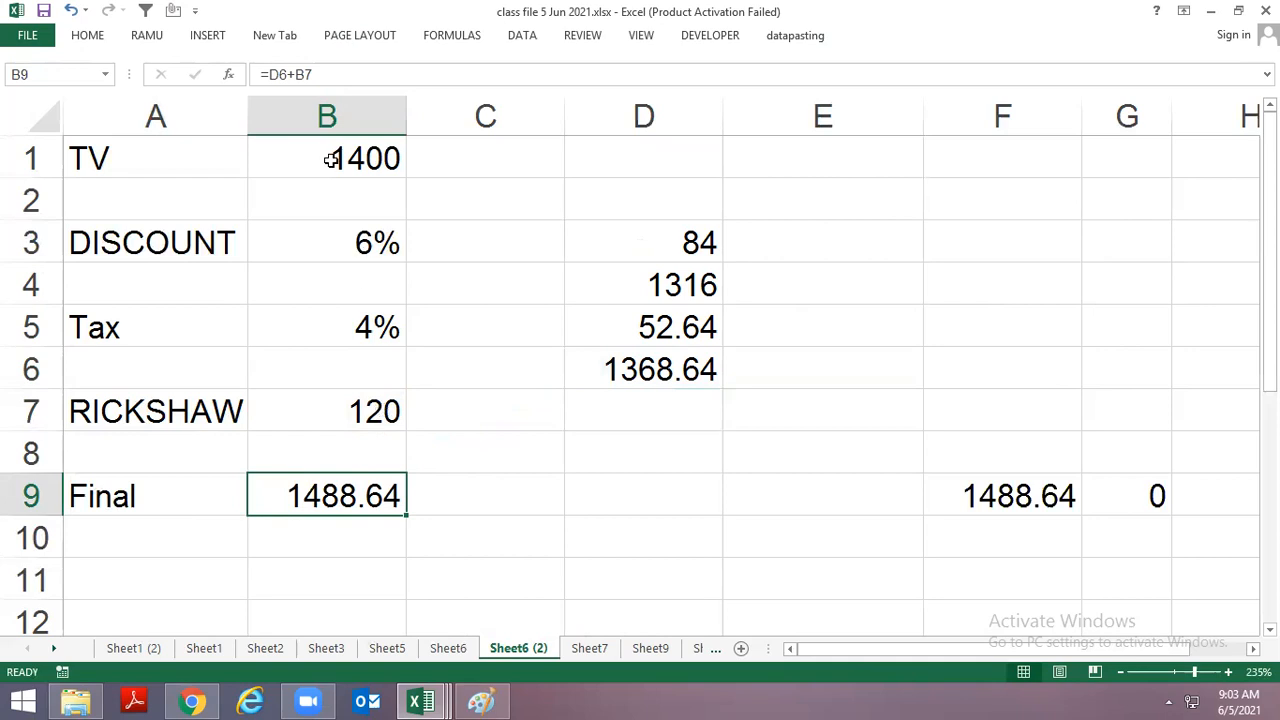
# Copy the expression D4+D5, without its equals sign, from the formula in D6.
pyautogui.click(580, 377)
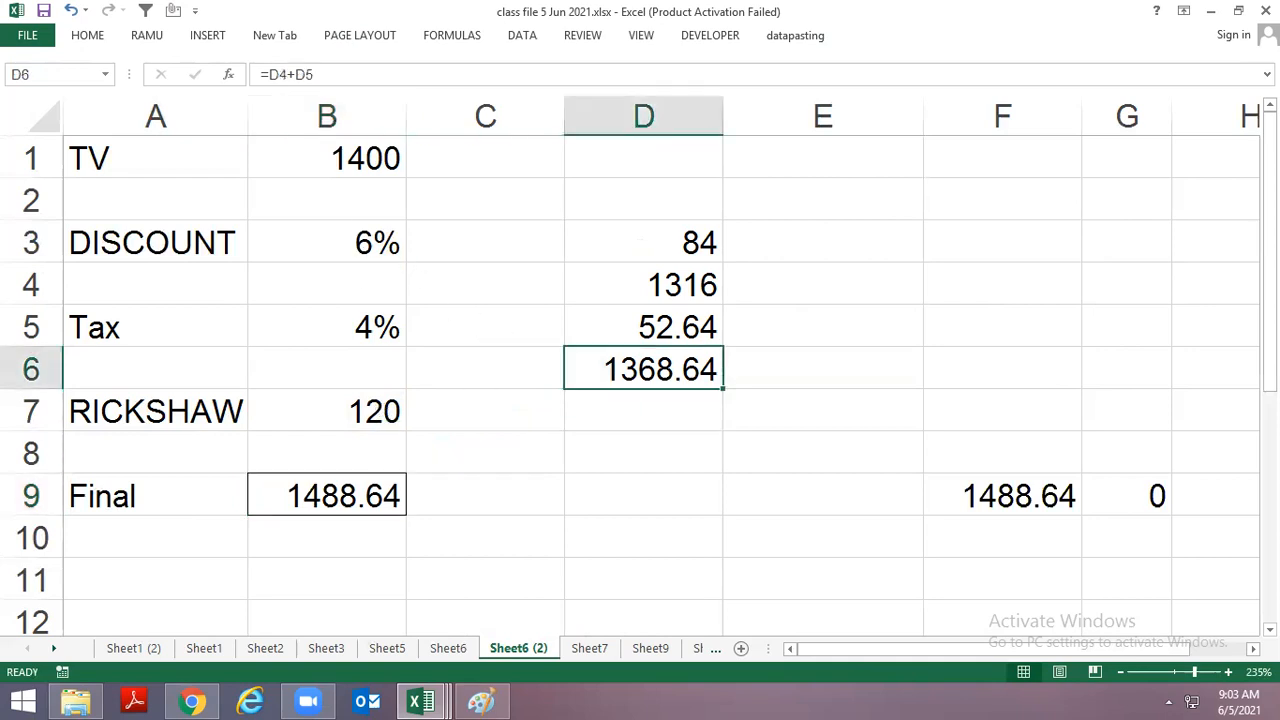
pyautogui.press('F2')
pyautogui.hotkey('shift', 'Left')
pyautogui.hotkey('shift', 'Left')
pyautogui.hotkey('shift', 'Left')
pyautogui.hotkey('shift', 'Left')
pyautogui.hotkey('shift', 'Left')
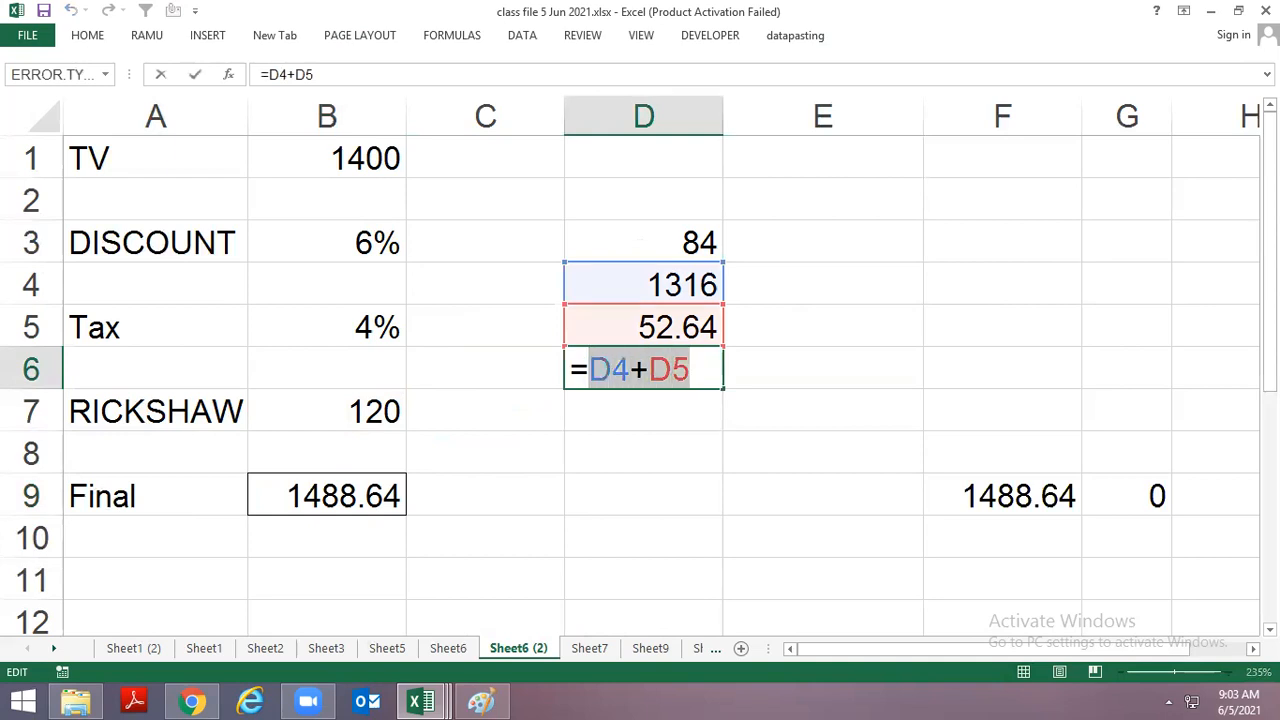
pyautogui.press('Escape')
pyautogui.press('F2')
pyautogui.hotkey('shift', 'Left')
pyautogui.hotkey('shift', 'Left')
pyautogui.hotkey('shift', 'Left')
pyautogui.hotkey('shift', 'Left')
pyautogui.hotkey('shift', 'Left')
pyautogui.press('Escape')
pyautogui.press('Down')
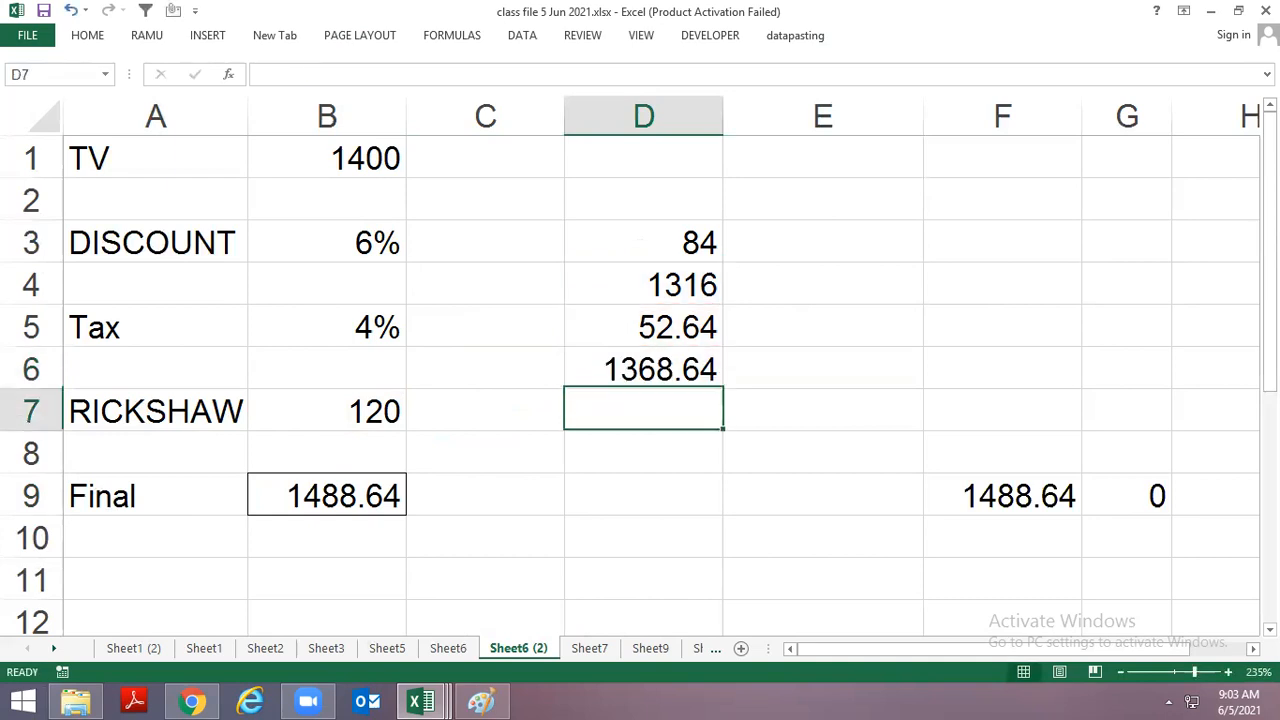
# Replace the D6 reference in the B9 formula with D4+D5, giving =D4+D5+B7.
pyautogui.press('Down')
pyautogui.press('Left')
pyautogui.press('Down')
pyautogui.press('Left')
pyautogui.press('F2')
pyautogui.press('Left')
pyautogui.press('Left')
pyautogui.press('Left')
pyautogui.press('Left')
pyautogui.press('Left')
pyautogui.press('Delete')
pyautogui.press('Delete')
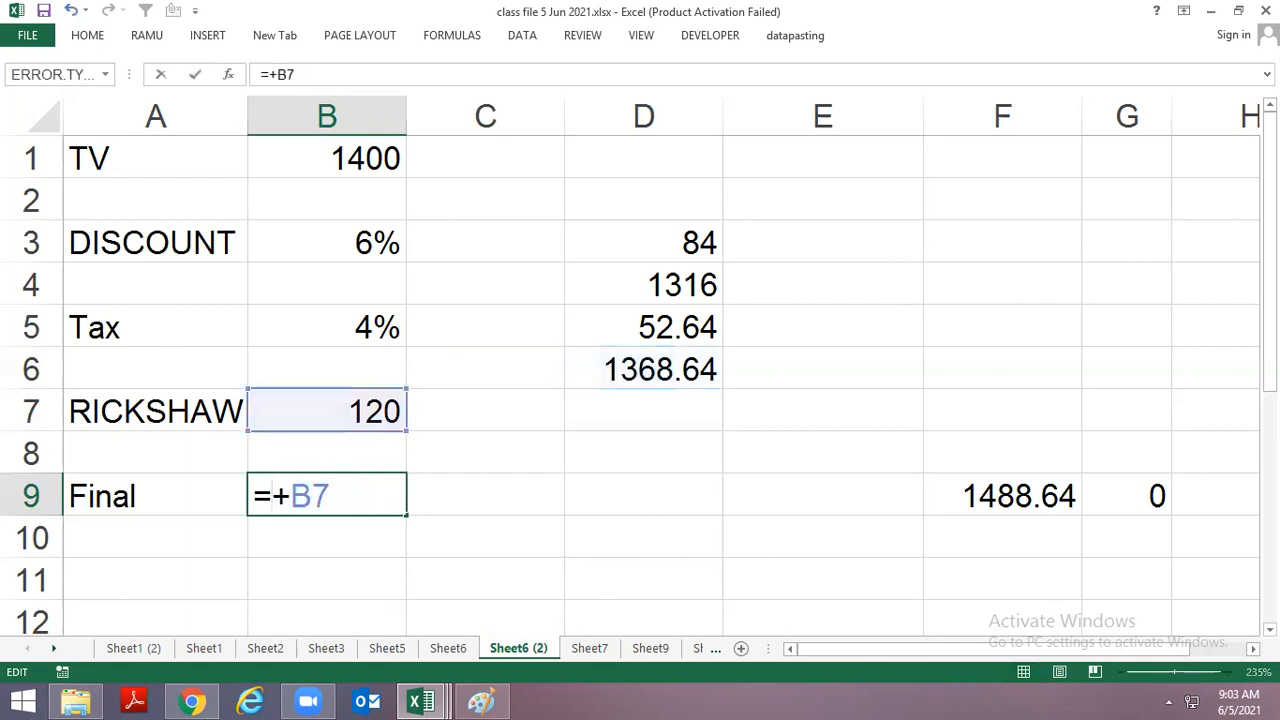
pyautogui.write('D4+D5')
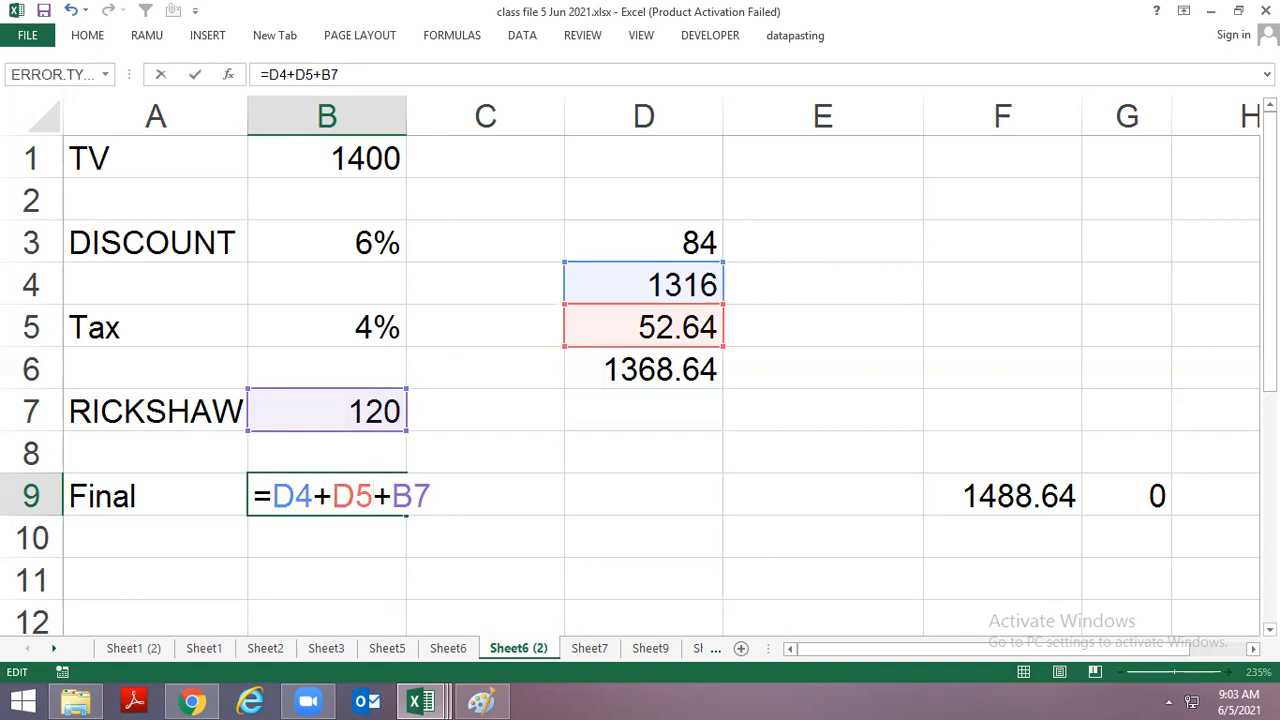
pyautogui.press('Return')
pyautogui.press('Up')
pyautogui.press('Up')
pyautogui.press('Up')
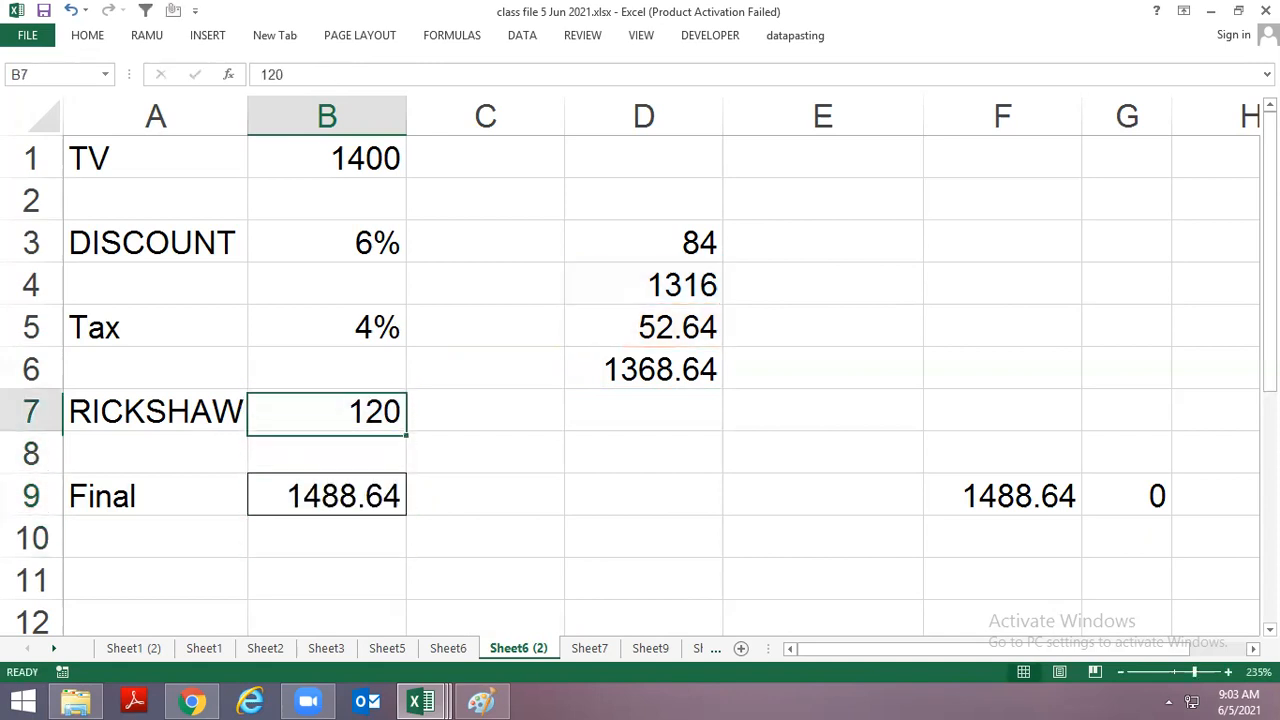
pyautogui.press('Down')
pyautogui.press('Down')
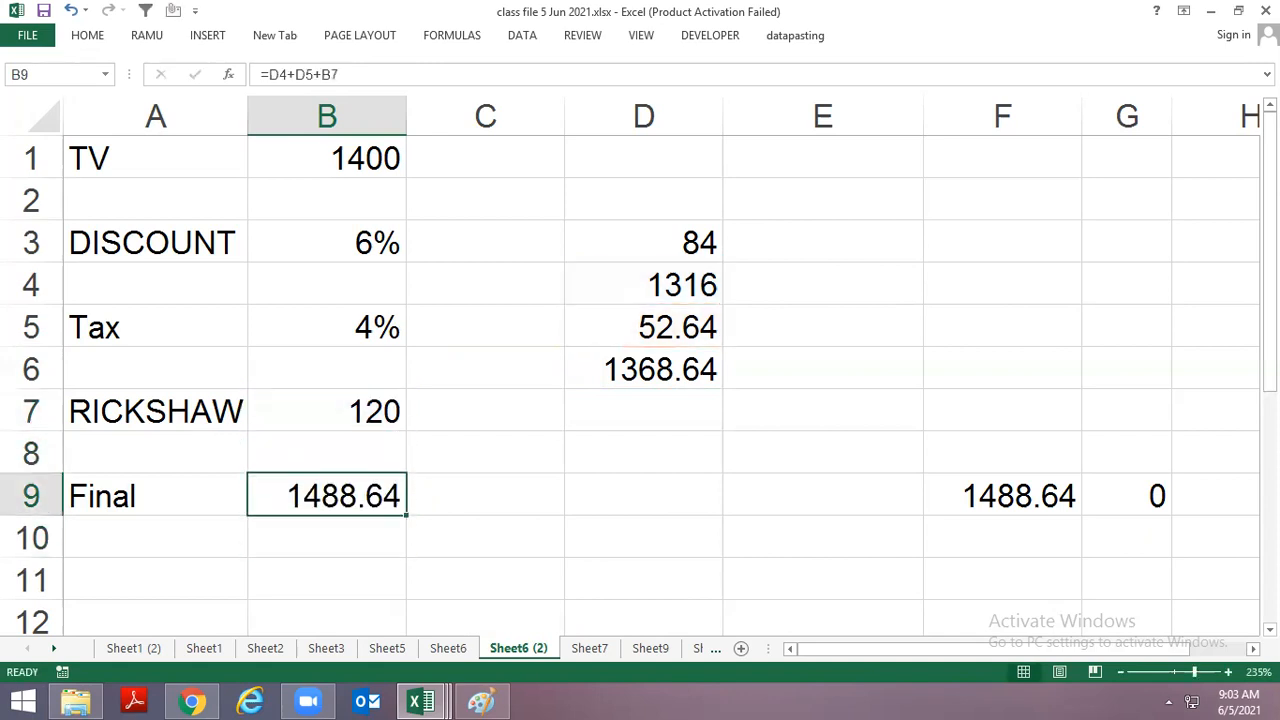
# Trace the precedents of D6, reselect the Final amount in B9 and save the workbook.
pyautogui.click(648, 370)
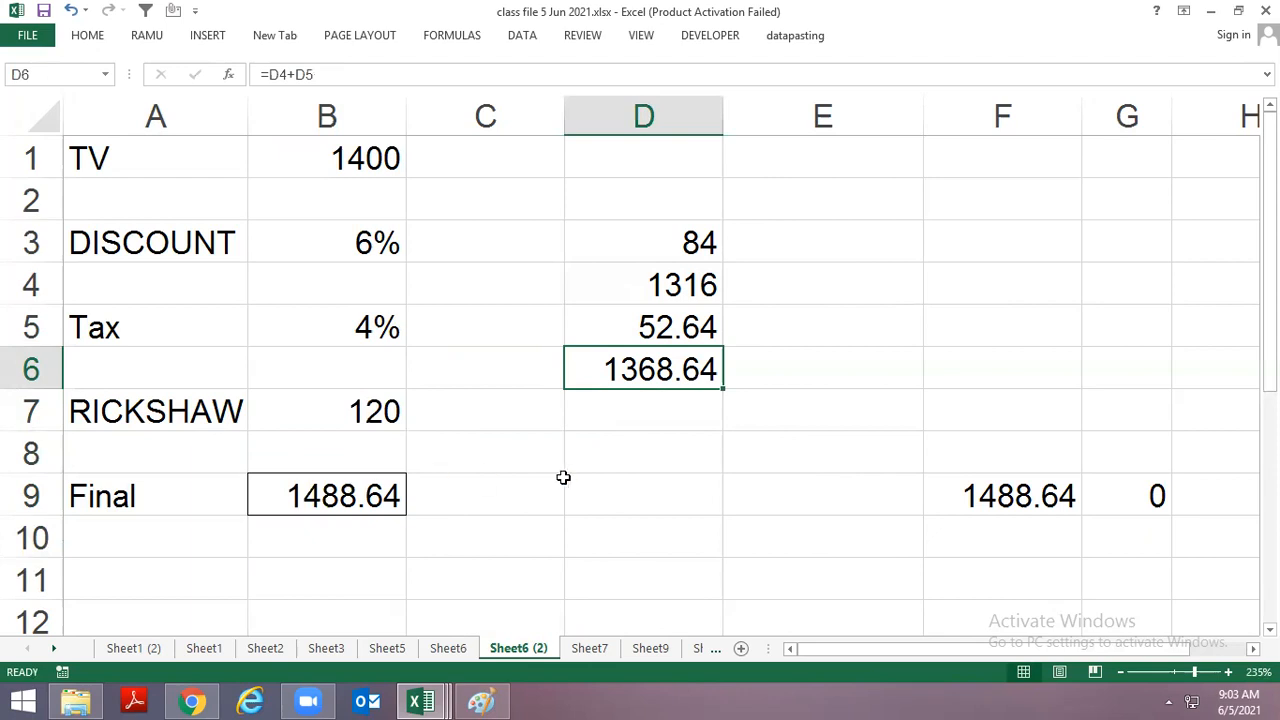
pyautogui.click(452, 38)
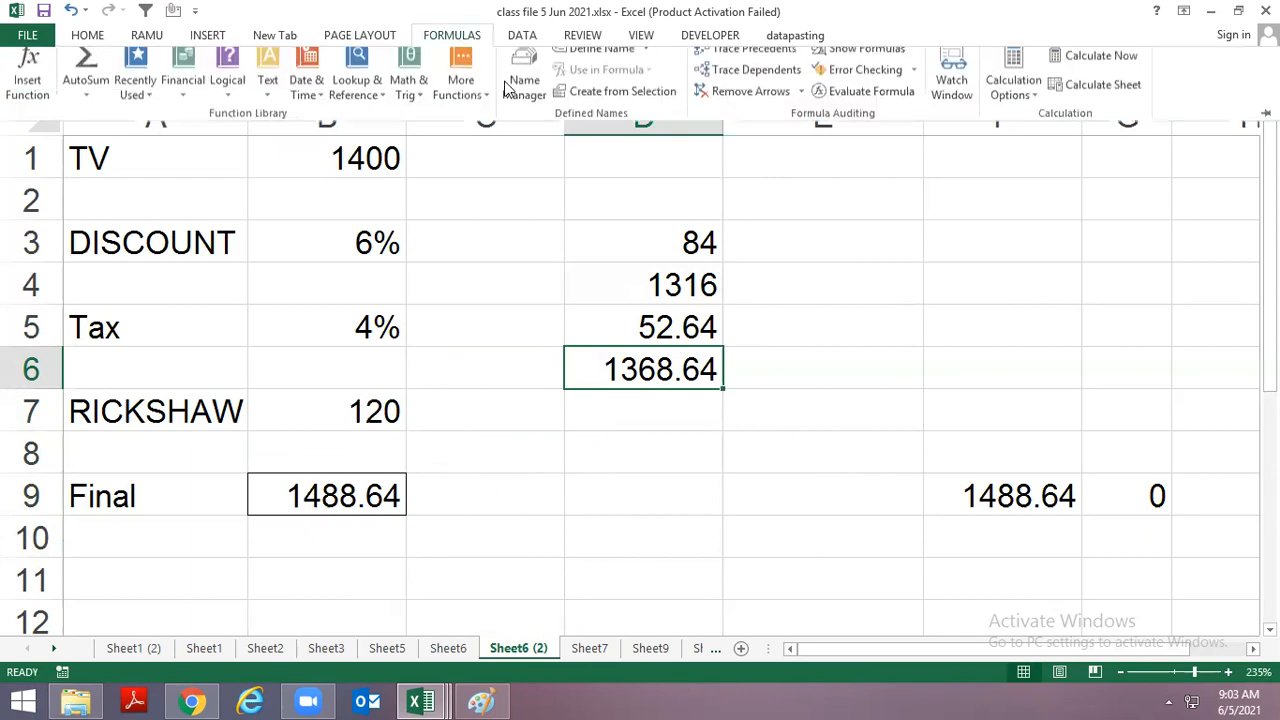
pyautogui.click(776, 66)
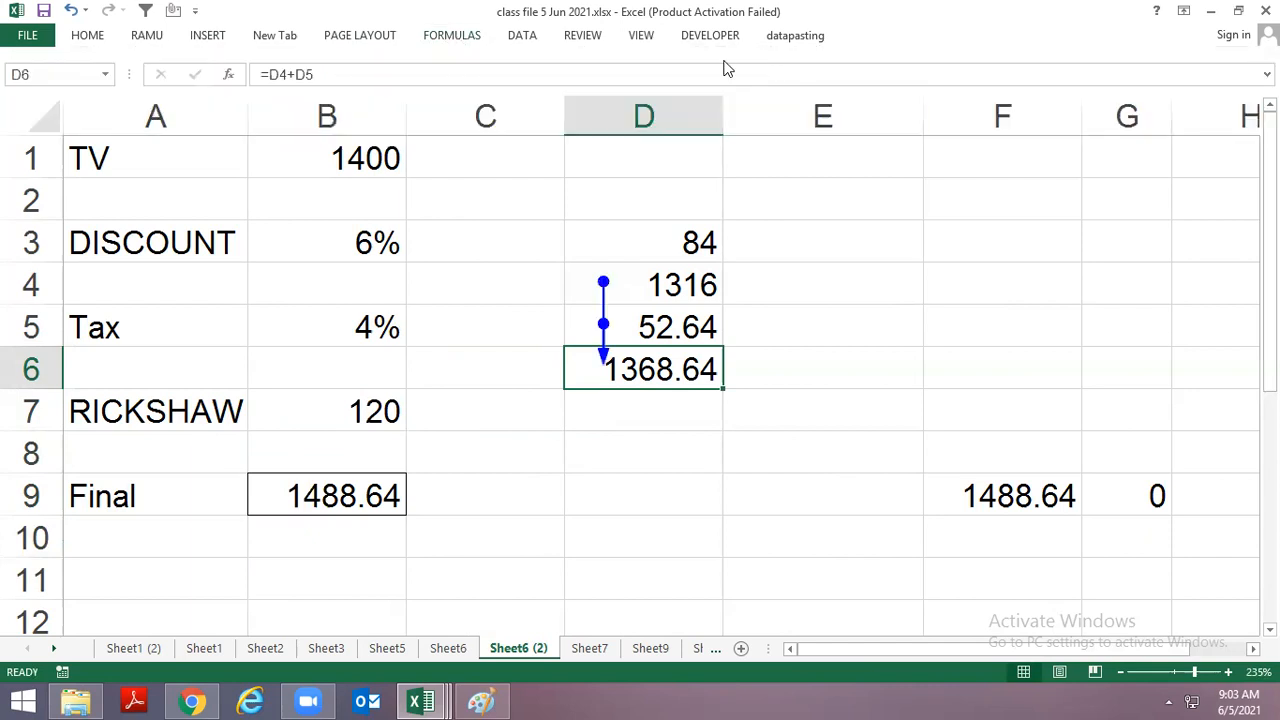
pyautogui.click(324, 494)
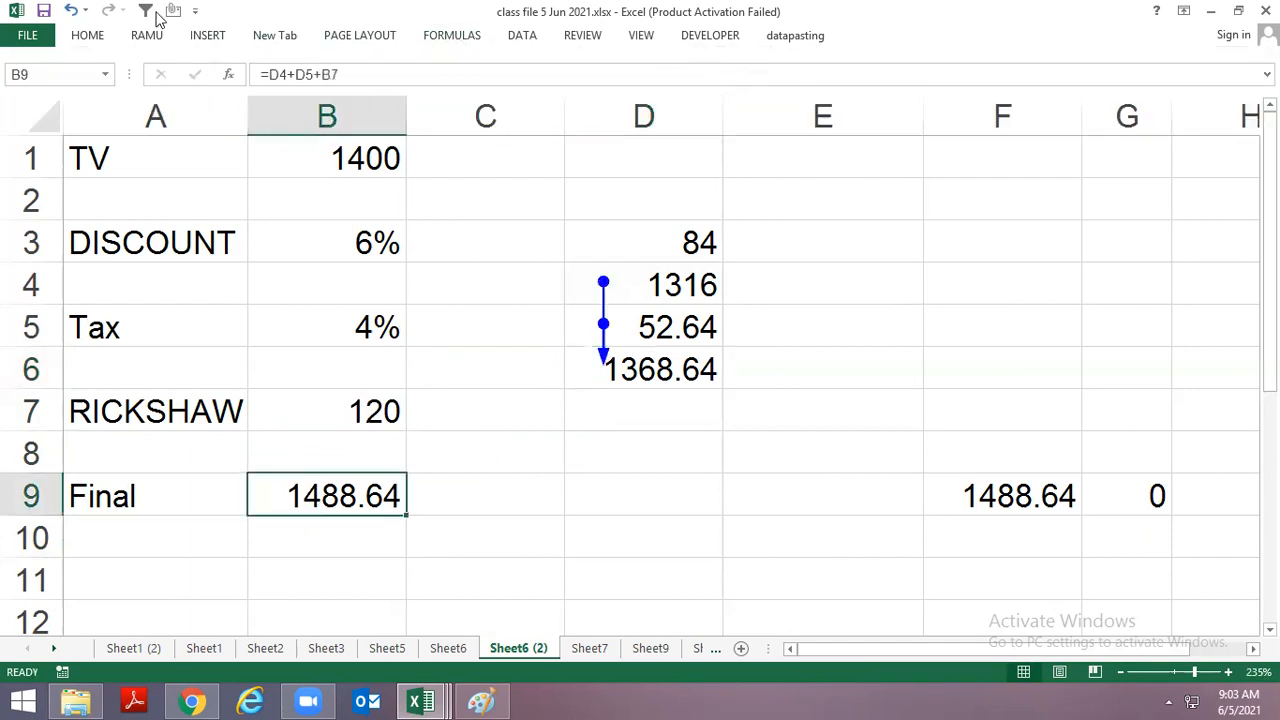
pyautogui.hotkey('ctrl', 's')
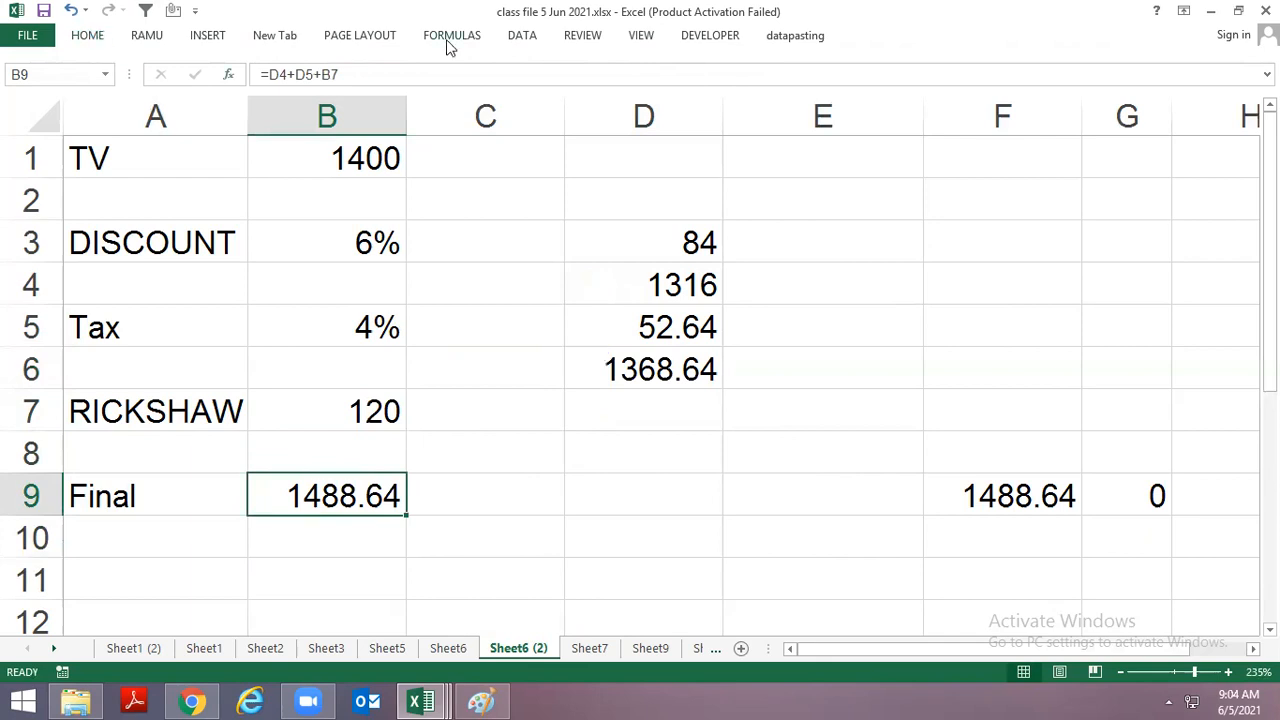
# Trace the precedents of the Final formula in B9 and inspect its cell references.
pyautogui.click(448, 35)
pyautogui.click(716, 62)
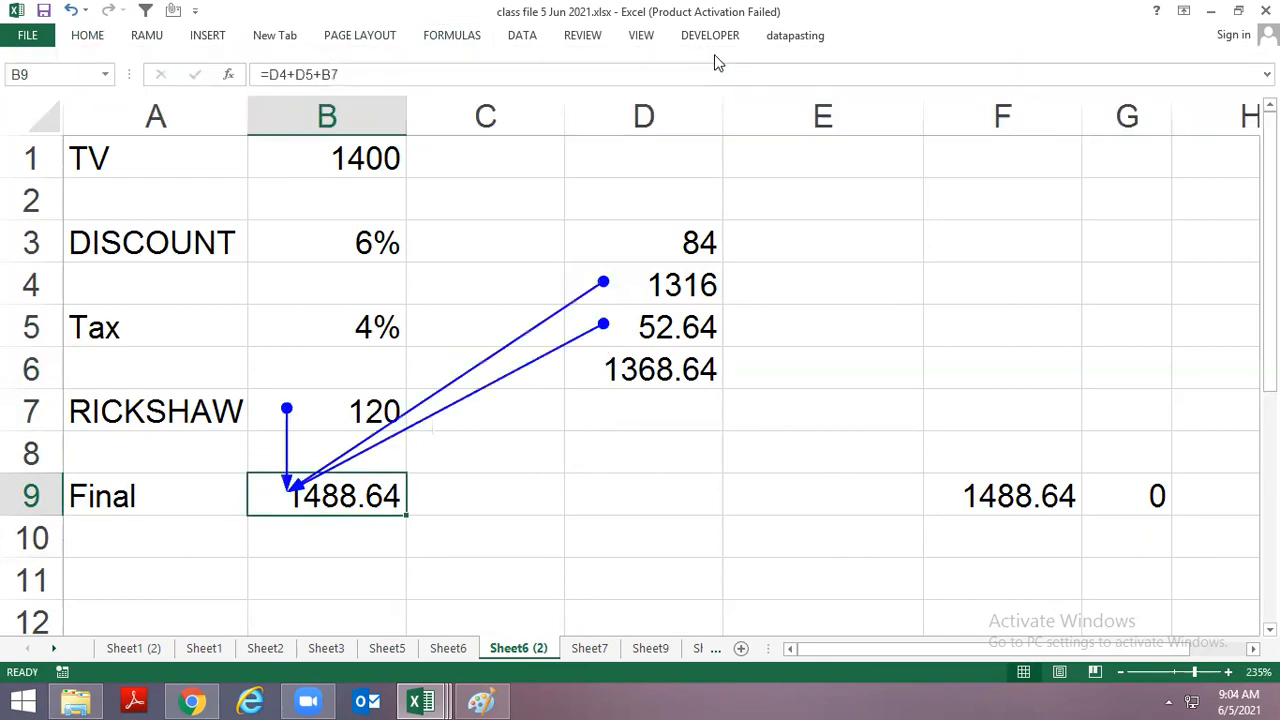
pyautogui.click(641, 320)
pyautogui.click(312, 497)
pyautogui.click(378, 75)
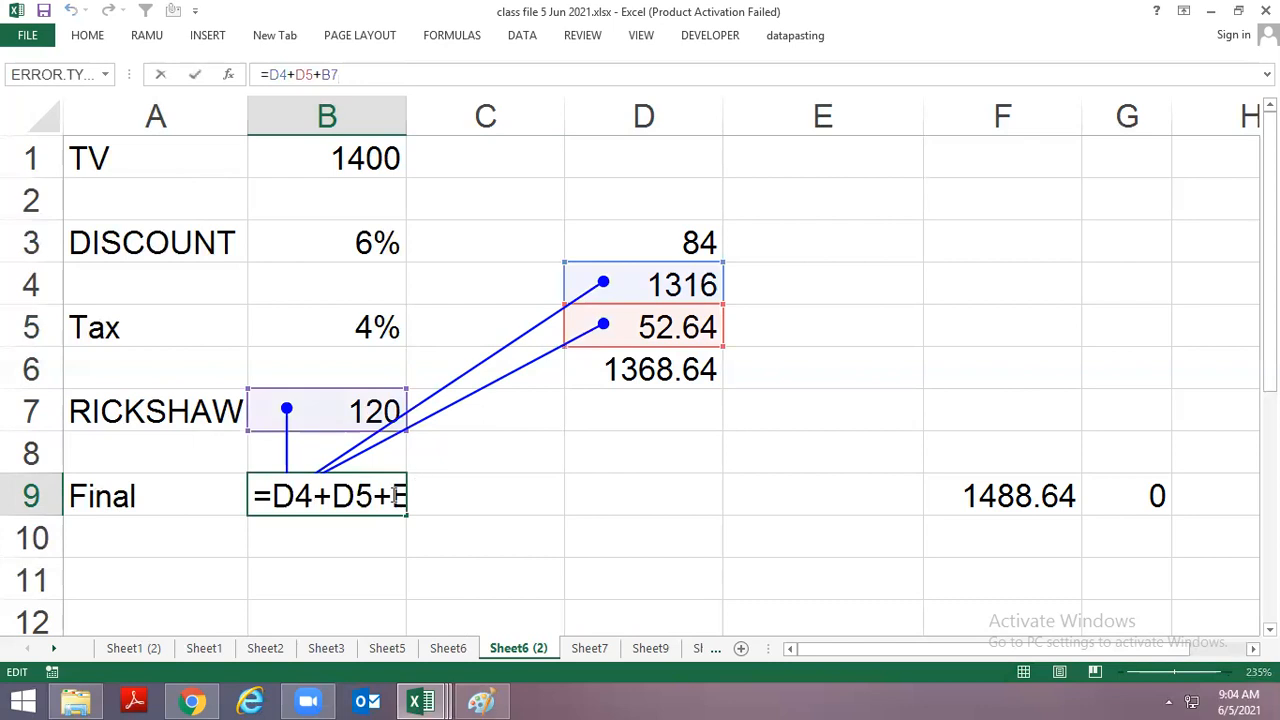
pyautogui.press('Escape')
pyautogui.press('Up')
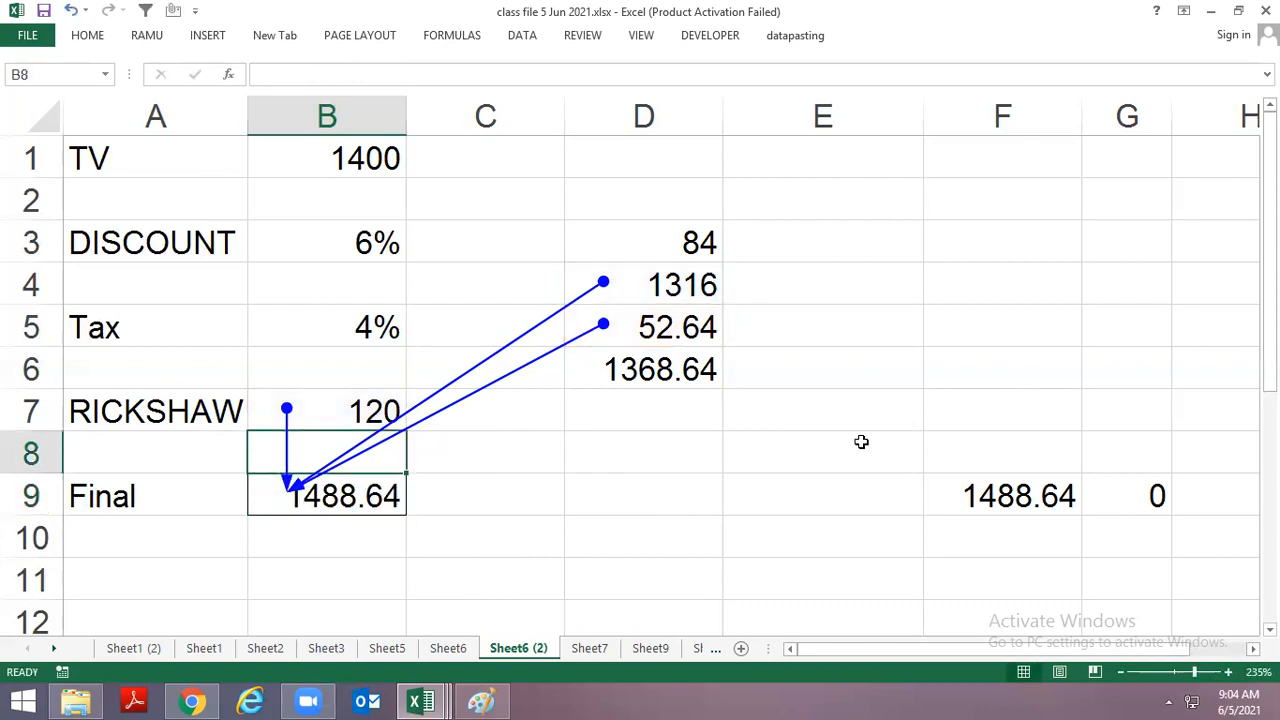
# Copy the expression D4*B5, without its equals sign, from the tax formula in D5.
pyautogui.press('Right')
pyautogui.press('Right')
pyautogui.press('Up')
pyautogui.press('Up')
pyautogui.press('Up')
pyautogui.hotkey('shift', 'Left')
pyautogui.hotkey('shift', 'Left')
pyautogui.hotkey('shift', 'Left')
pyautogui.hotkey('shift', 'Left')
pyautogui.hotkey('shift', 'Left')
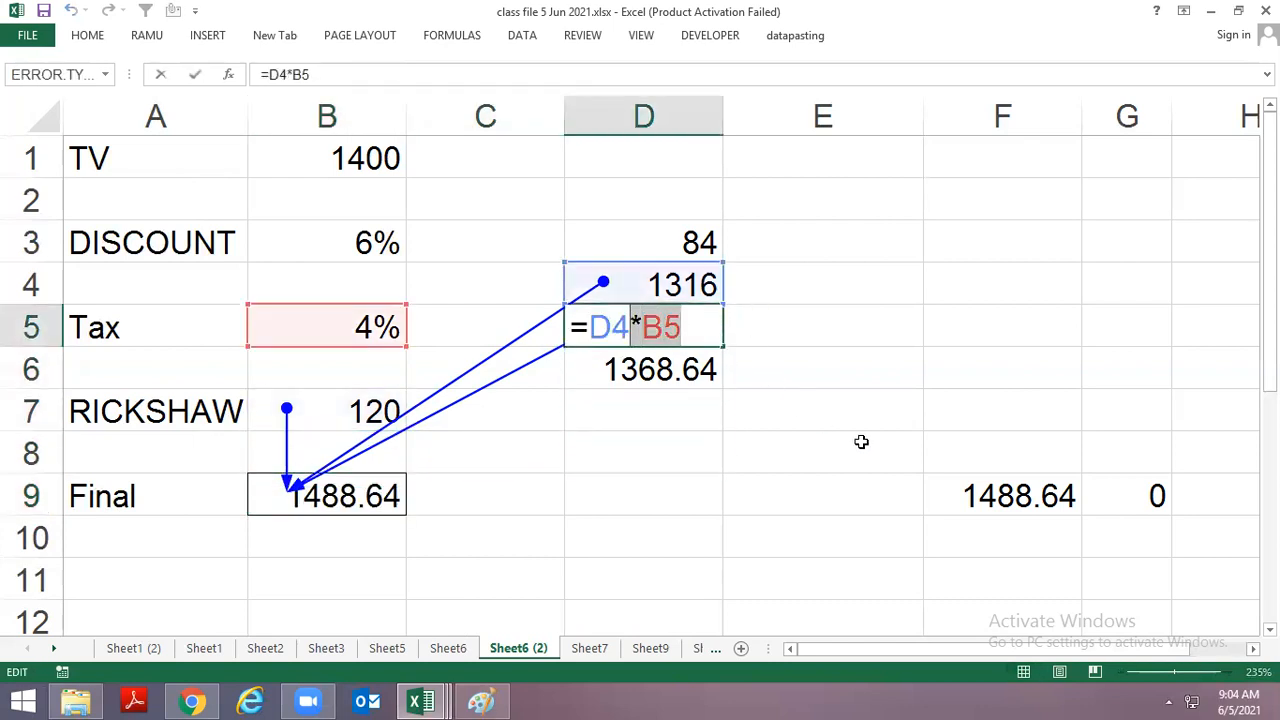
pyautogui.hotkey('shift', 'Tab')
# Replace the D5 reference in the B9 formula with D4*B5, giving =D4+D4*B5+B7.
pyautogui.press('Left')
pyautogui.press('Down')
pyautogui.press('Down')
pyautogui.press('Down')
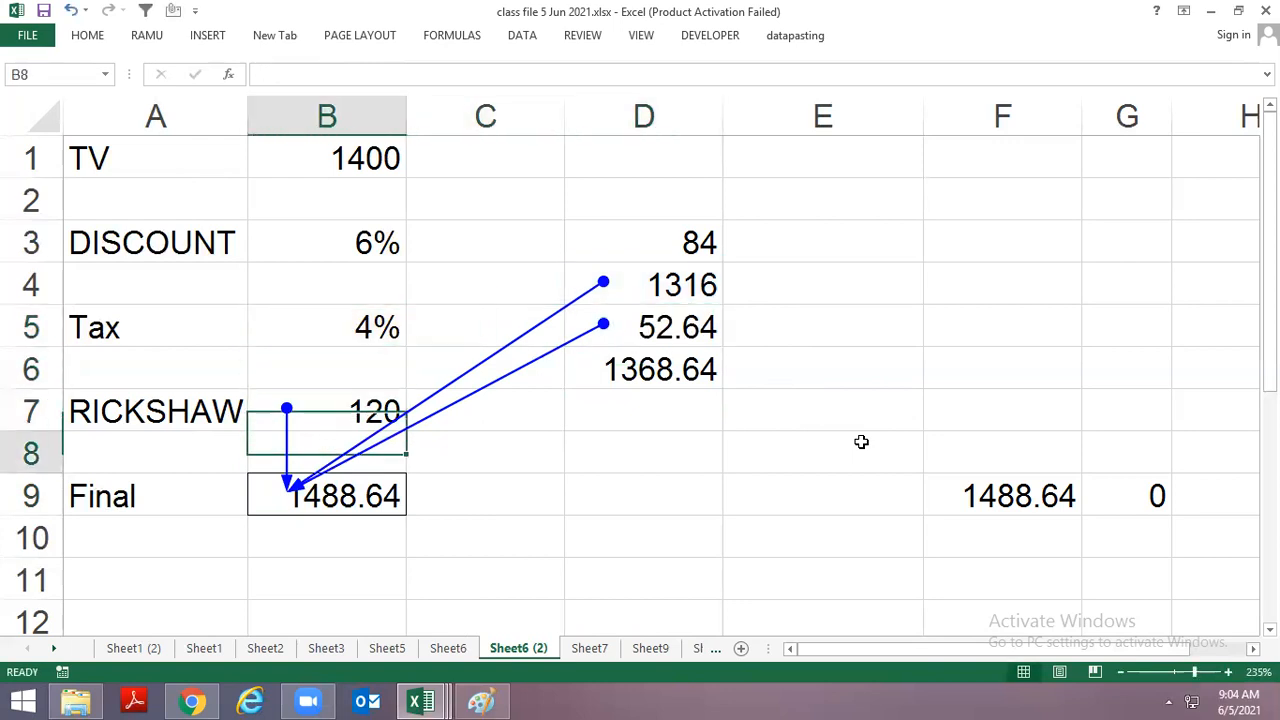
pyautogui.press('Down')
pyautogui.press('F2')
pyautogui.press('Left')
pyautogui.press('Left')
pyautogui.press('Left')
pyautogui.press('Left')
pyautogui.press('Left')
pyautogui.press('Left')
pyautogui.press('Right')
pyautogui.press('Delete')
pyautogui.press('Delete')
pyautogui.write('D4*B5')
pyautogui.press('Return')
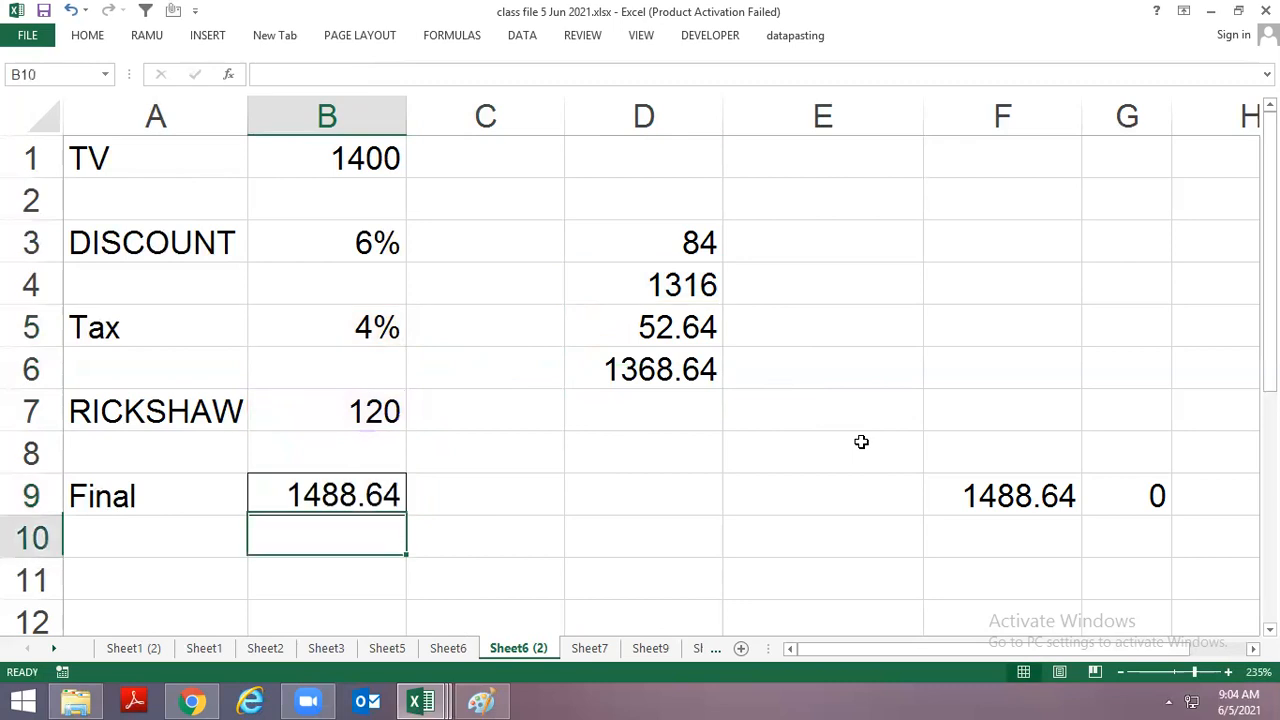
# Check the Final formula =D4+D4*B5+B7 in B9 and trace its precedents.
pyautogui.press('Up')
pyautogui.press('Up')
pyautogui.press('Up')
pyautogui.press('Right')
pyautogui.press('Down')
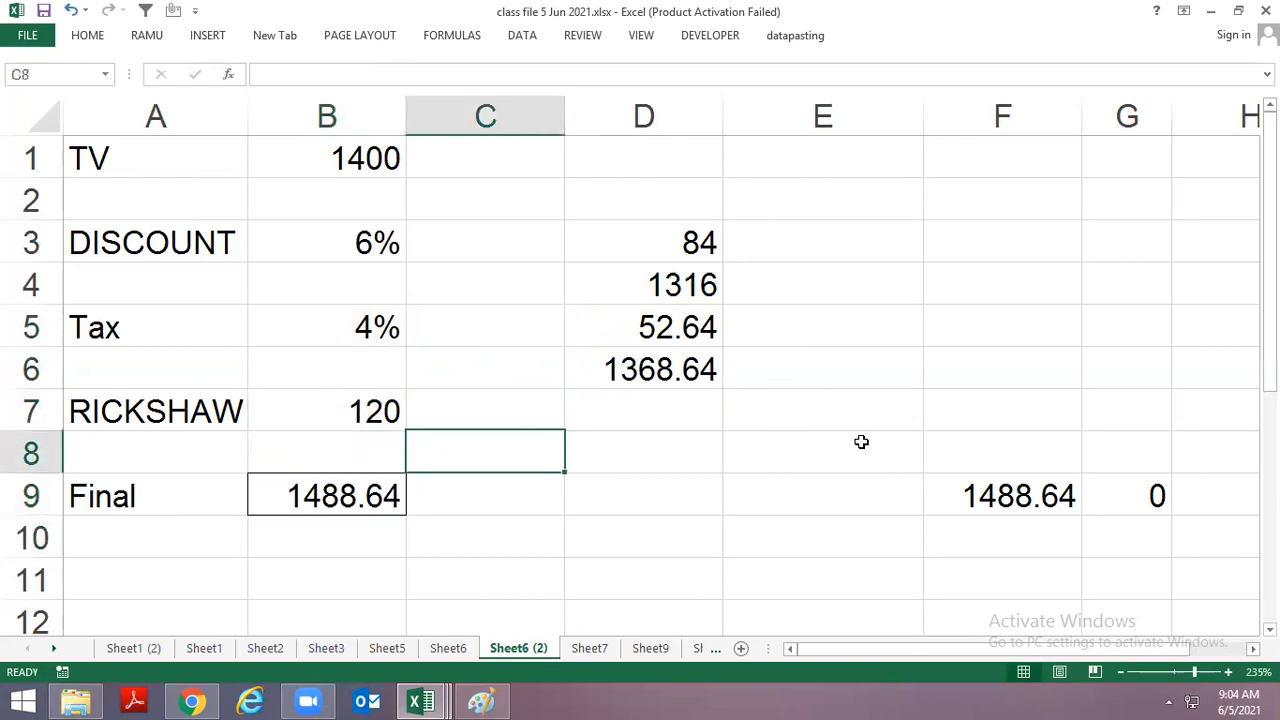
pyautogui.press('Down')
pyautogui.press('Left')
pyautogui.press('F2')
pyautogui.press('Escape')
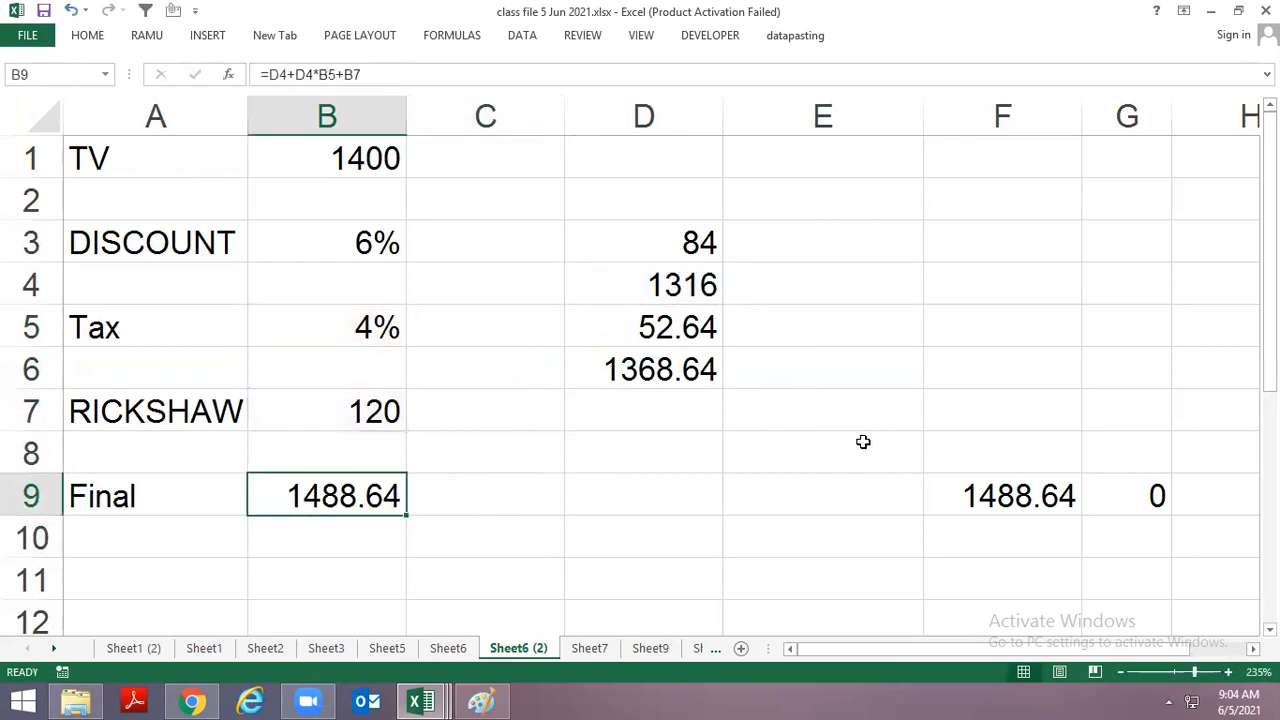
pyautogui.click(90, 37)
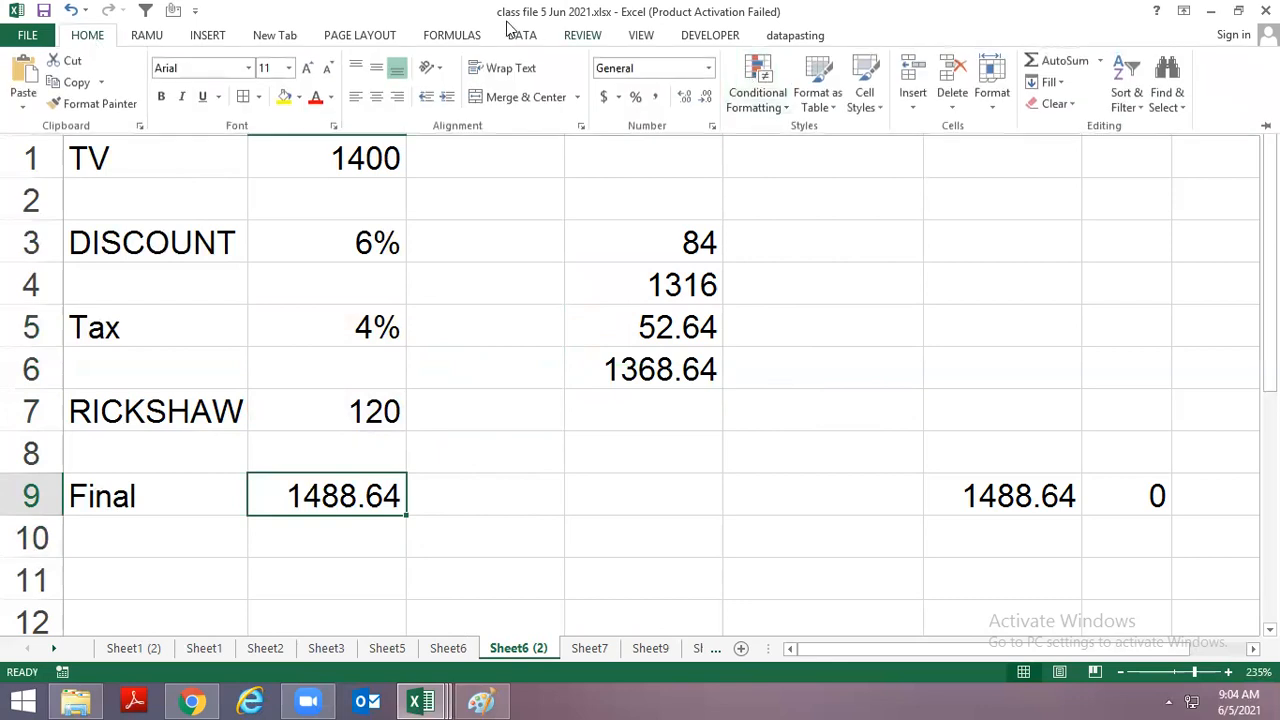
pyautogui.click(452, 35)
pyautogui.click(727, 60)
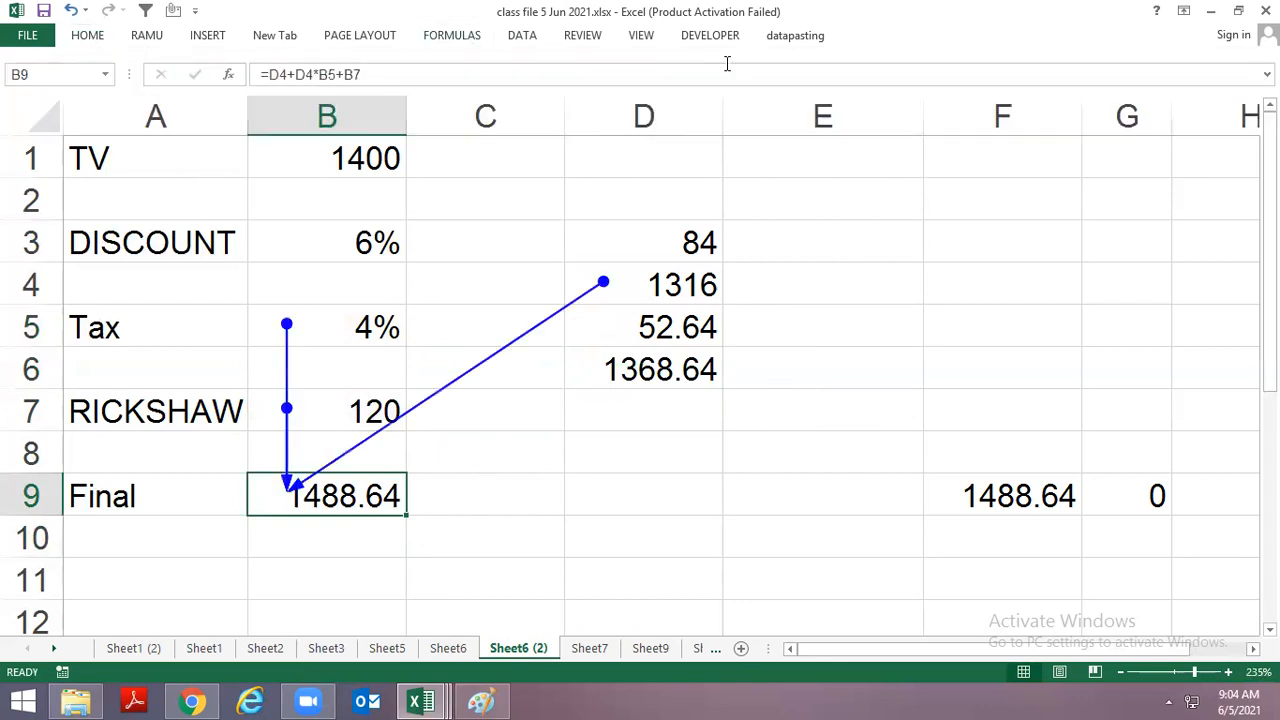
# Copy the expression B1-D3, without its equals sign, from the formula in D4.
pyautogui.click(643, 284)
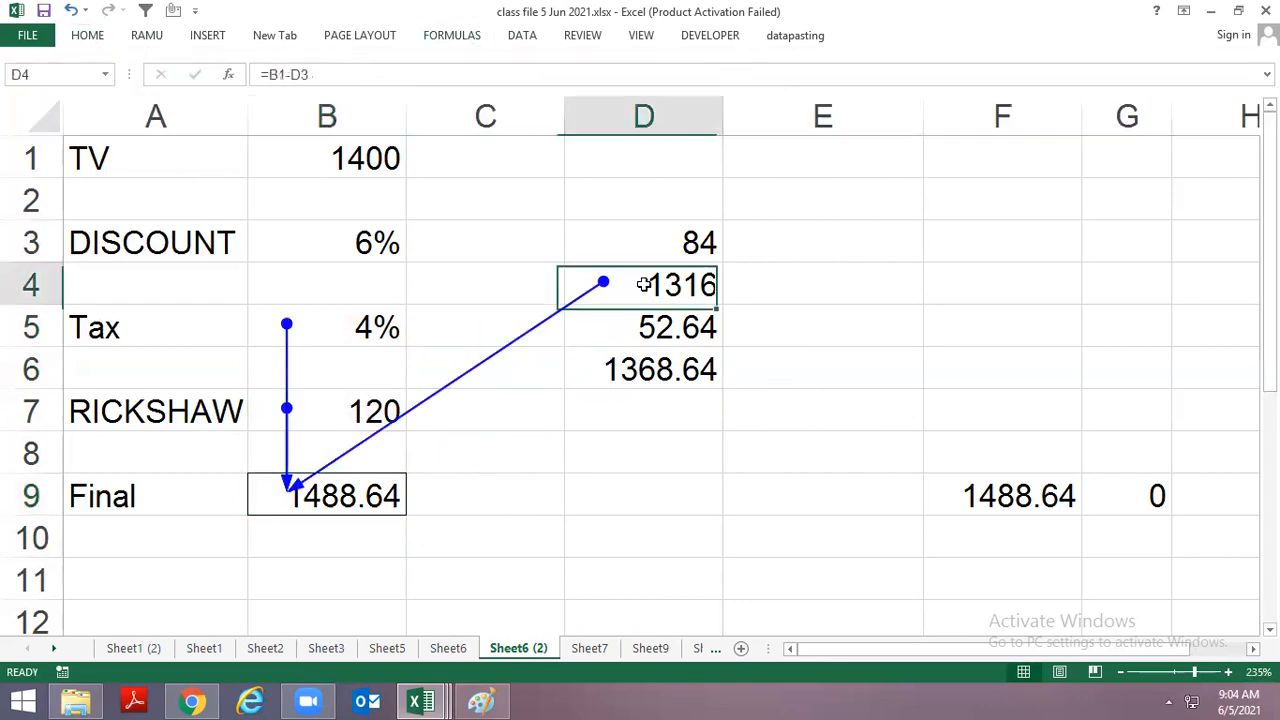
pyautogui.press('Down')
pyautogui.press('Down')
pyautogui.press('Down')
pyautogui.press('Down')
pyautogui.press('Down')
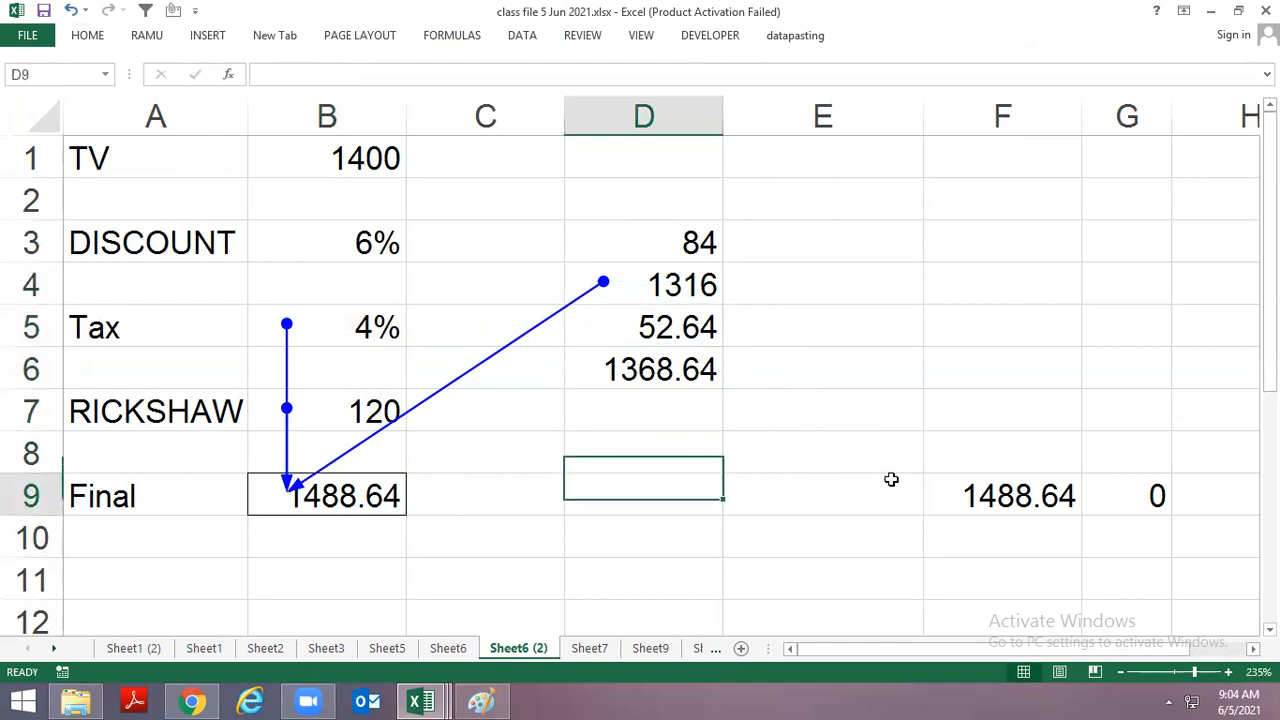
pyautogui.press('Left')
pyautogui.press('Left')
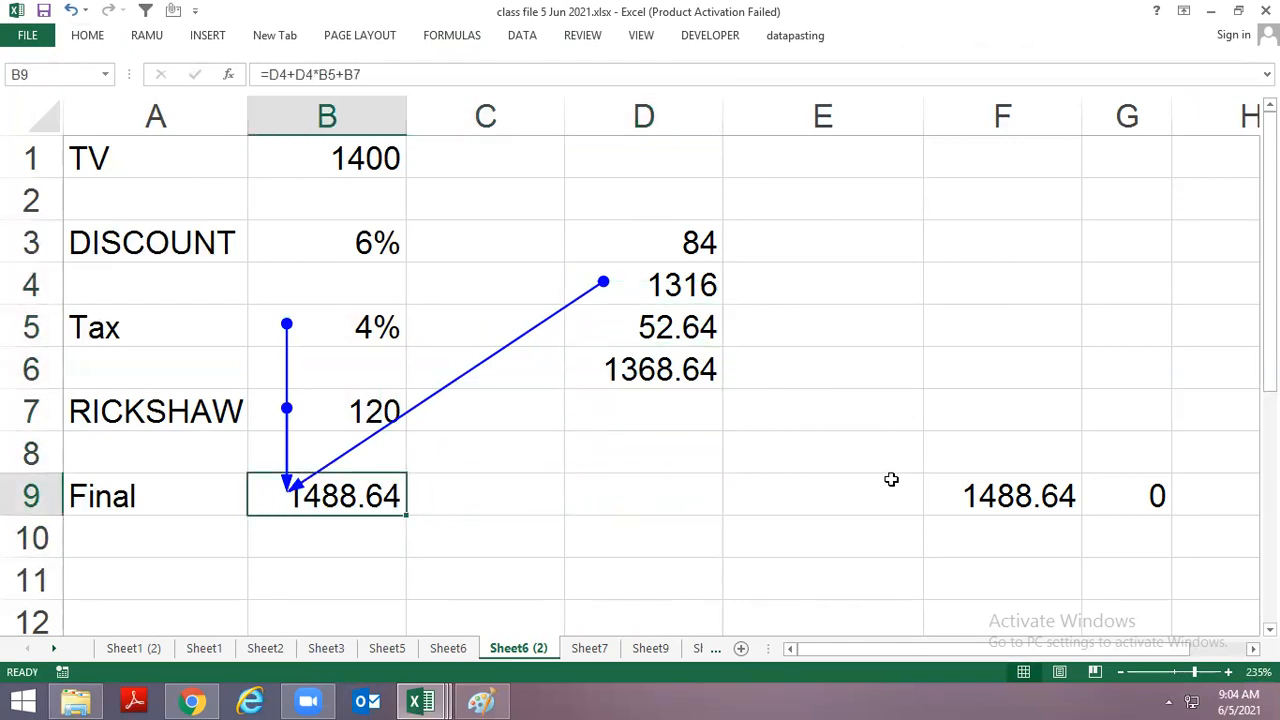
pyautogui.press('Up')
pyautogui.press('Up')
pyautogui.press('Up')
pyautogui.press('Up')
pyautogui.press('Up')
pyautogui.press('Right')
pyautogui.press('Right')
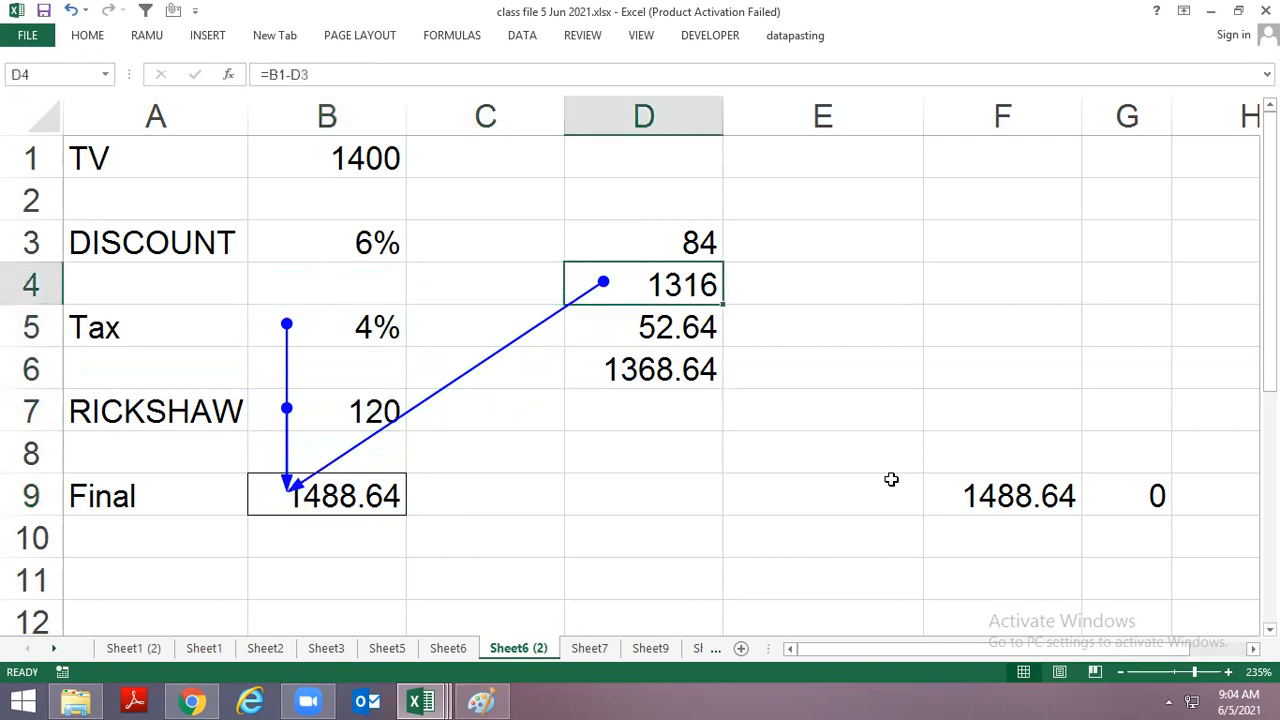
pyautogui.press('F2')
pyautogui.hotkey('shift', 'Left')
pyautogui.hotkey('shift', 'Left')
pyautogui.hotkey('shift', 'Left')
pyautogui.hotkey('shift', 'Left')
pyautogui.hotkey('shift', 'Left')
pyautogui.hotkey('ctrl', 'c')
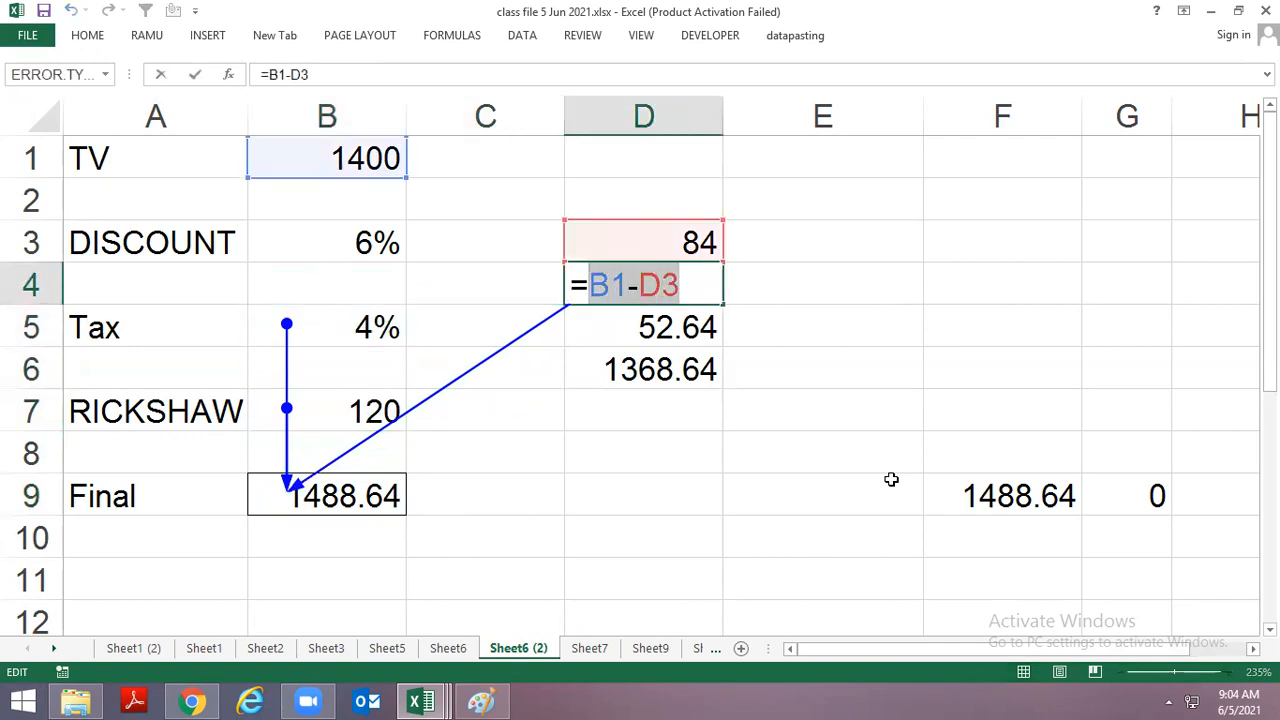
pyautogui.press('Escape')
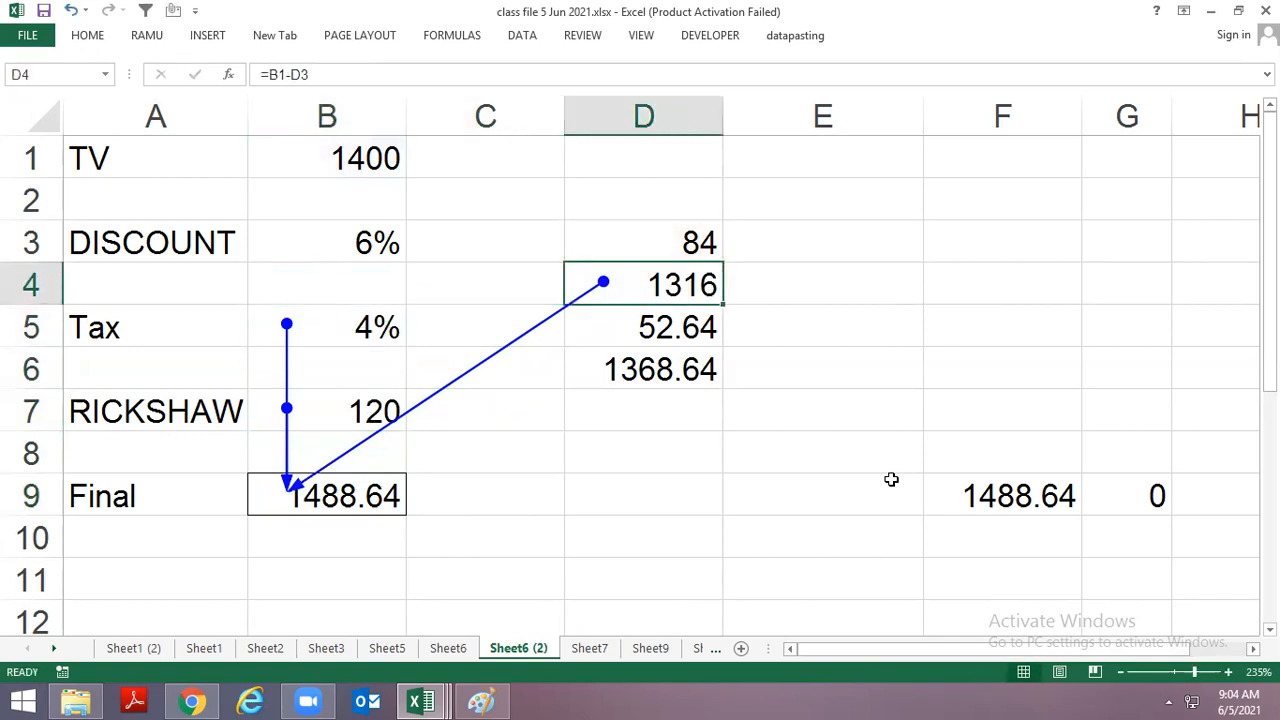
# Try replacing the second D4 in the B9 formula with B1-D3 without parentheses, giving =D4+B1-D3*B5+B7.
pyautogui.press('Left')
pyautogui.press('Down')
pyautogui.press('Down')
pyautogui.press('Down')
pyautogui.press('Down')
pyautogui.press('Down')
pyautogui.press('Down')
pyautogui.press('Left')
pyautogui.press('Up')
pyautogui.press('F2')
pyautogui.press('Left')
pyautogui.press('Left')
pyautogui.press('Left')
pyautogui.press('Left')
pyautogui.press('Left')
pyautogui.press('Left')
pyautogui.press('Left')
pyautogui.press('Left')
pyautogui.press('Delete')
pyautogui.press('Delete')
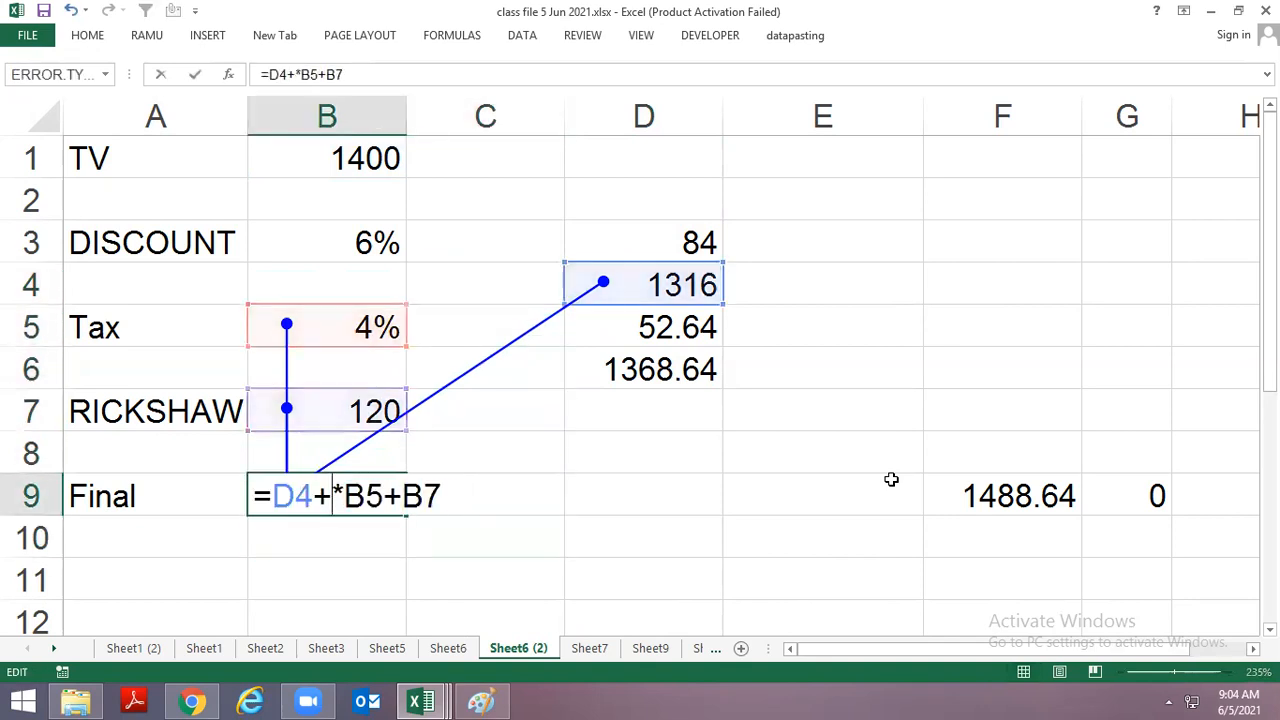
pyautogui.hotkey('ctrl', 'v')
pyautogui.press('Return')
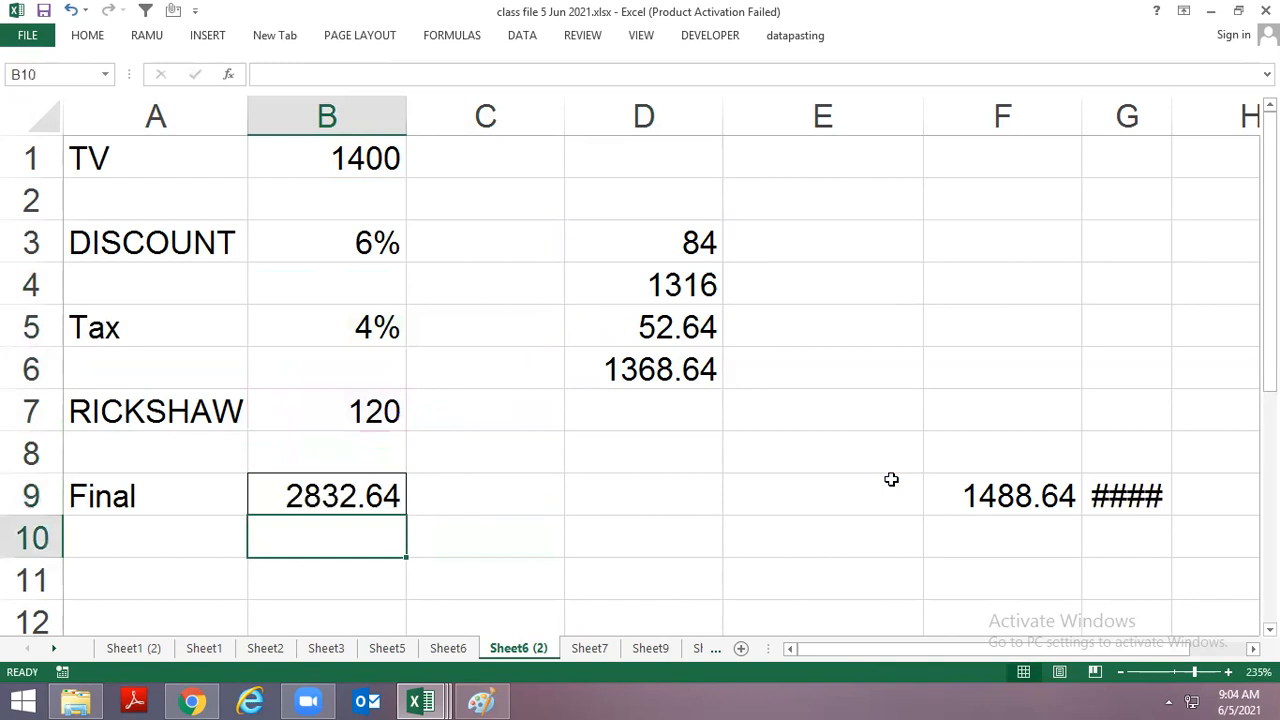
pyautogui.press('Up')
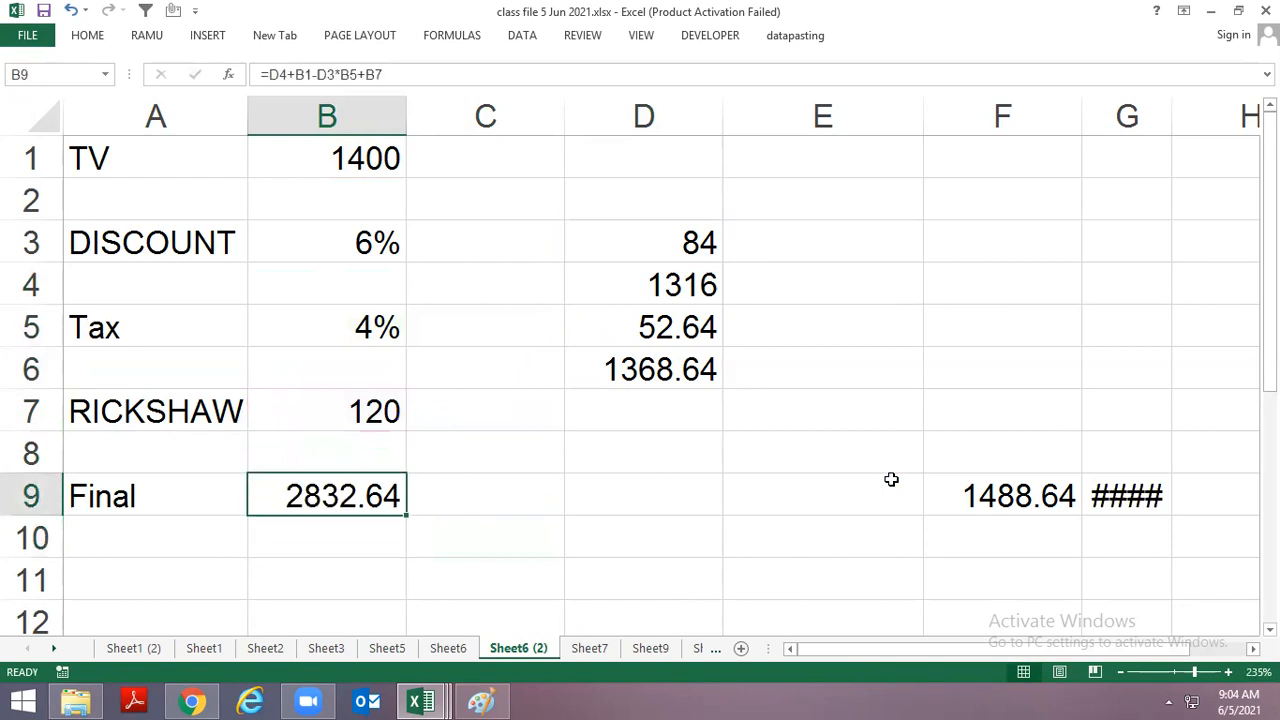
# Autofit column G to read the difference in G9, and undo both the autofit and the B1-D3 replacement in B9.
pyautogui.click(1164, 93)
pyautogui.doubleClick(1171, 93)
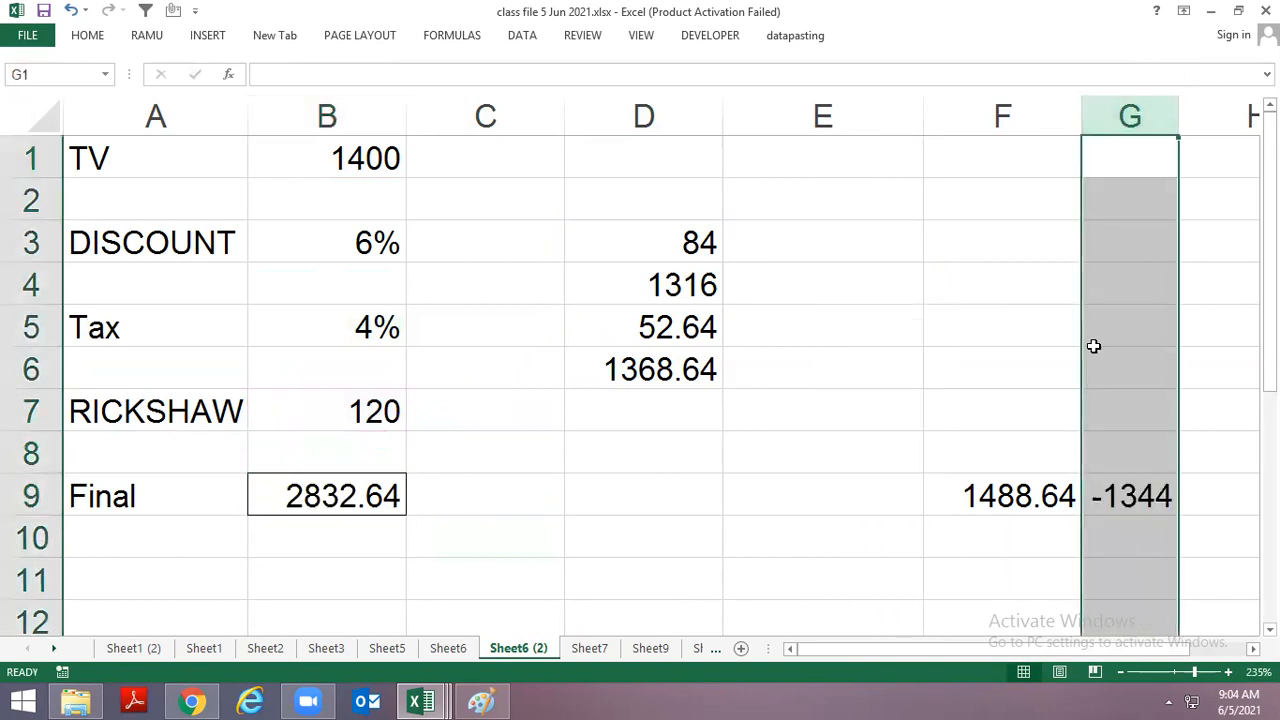
pyautogui.click(632, 532)
pyautogui.click(360, 500)
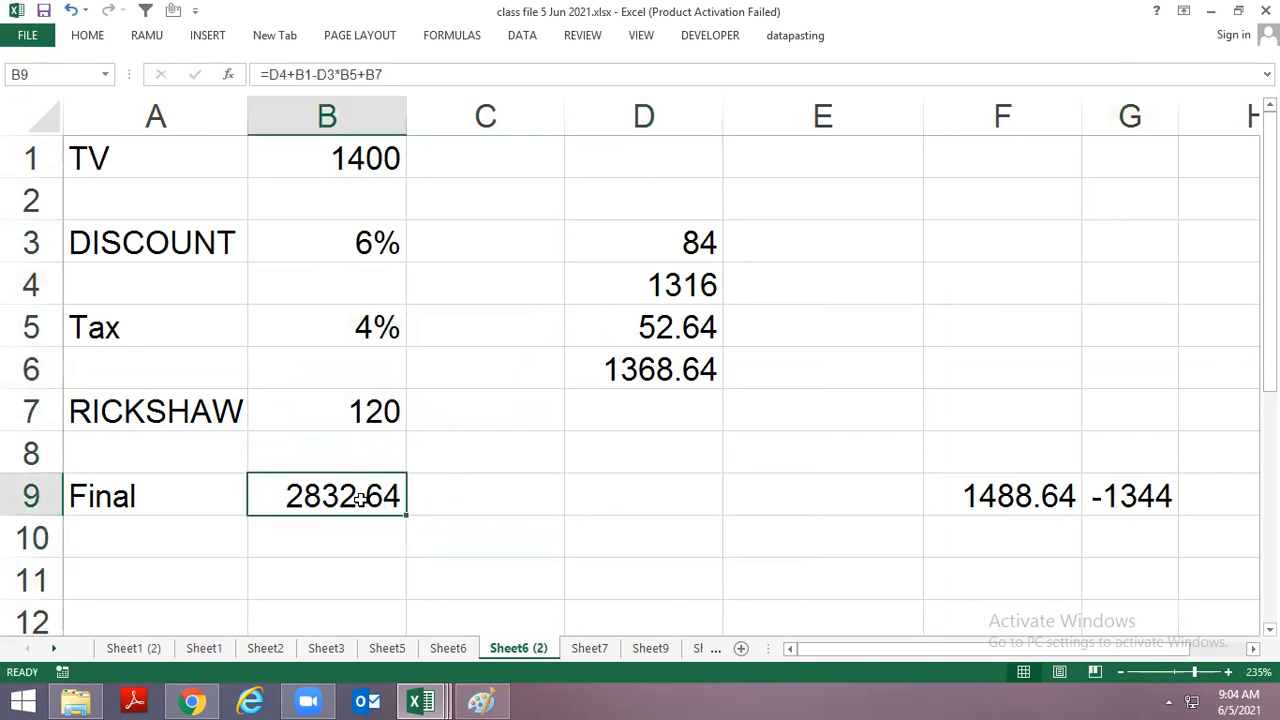
pyautogui.moveTo(1279, 719)
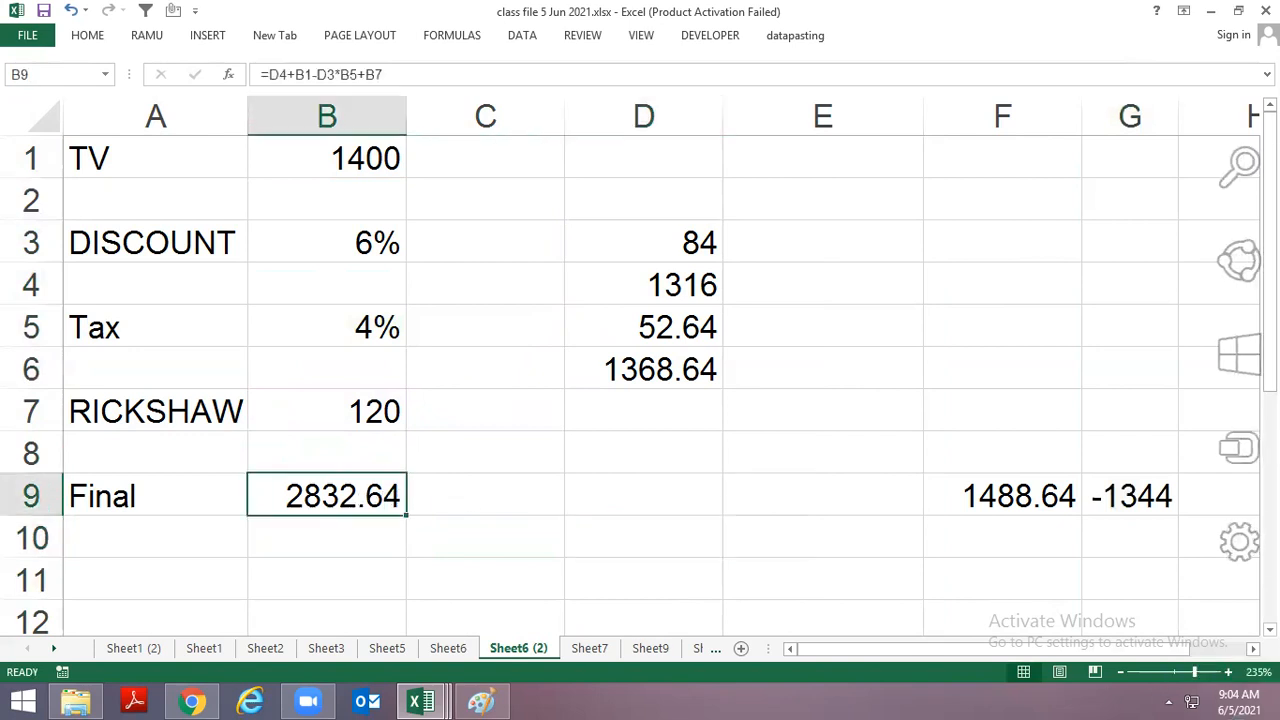
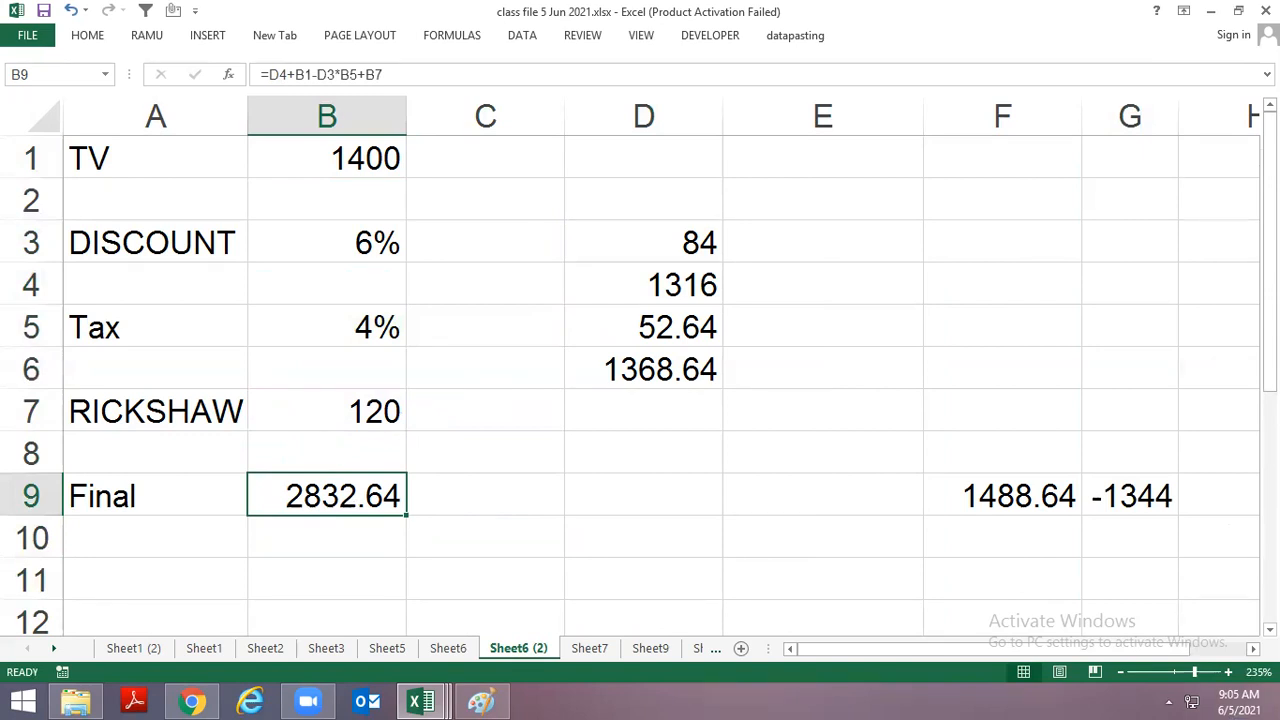
pyautogui.click(1127, 116)
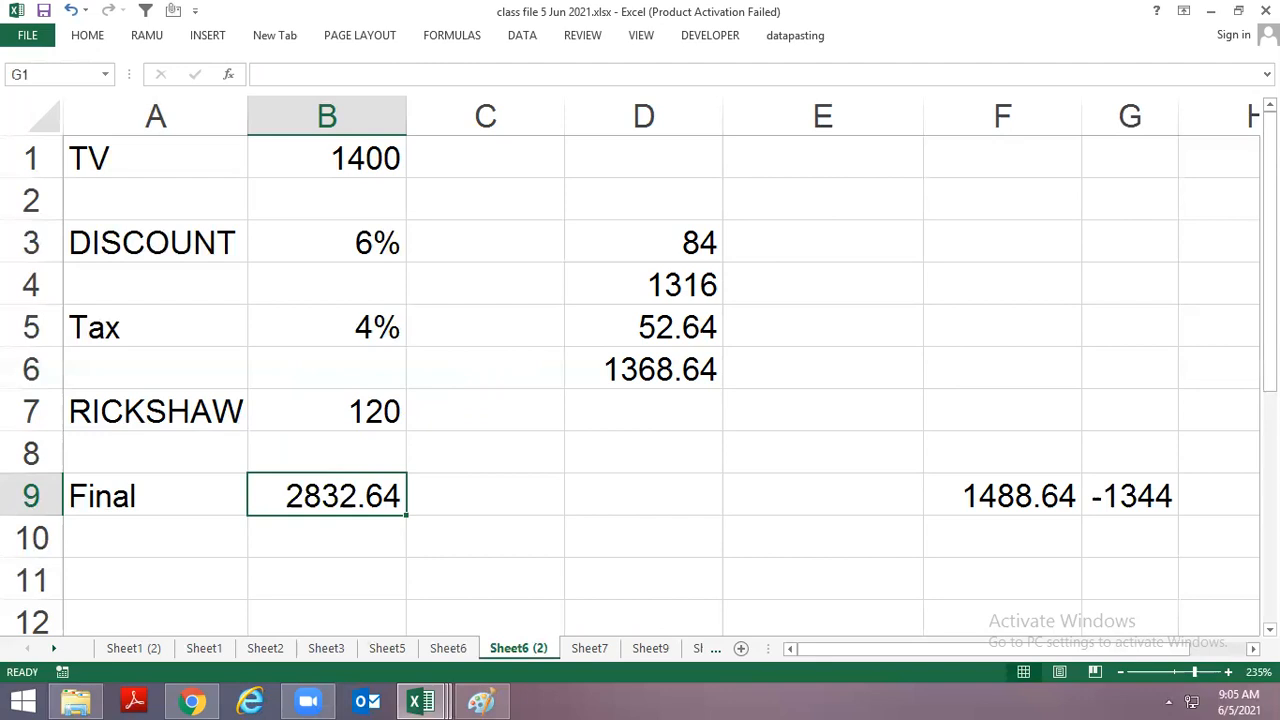
pyautogui.hotkey('ctrl', 'z')
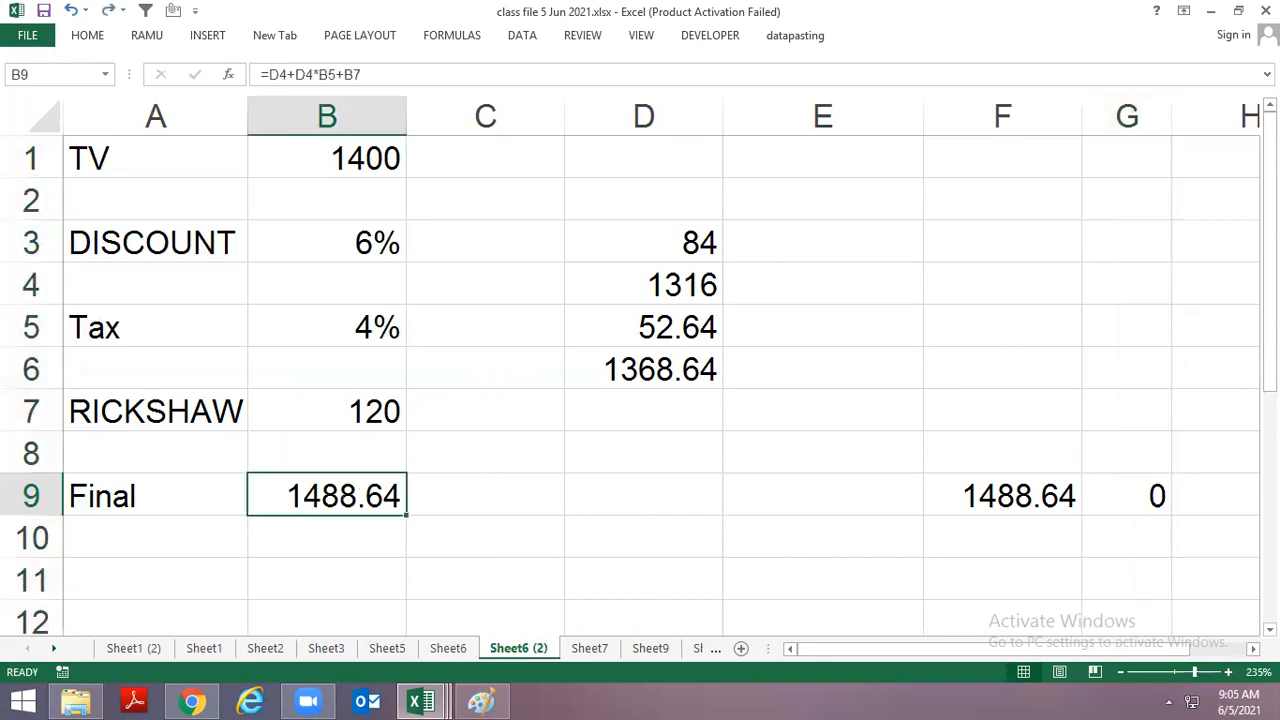
# Widen column G and copy the expression B1-D3, without its equals sign, from D4.
pyautogui.moveTo(1171, 117); pyautogui.dragTo(1258, 117)
pyautogui.click(688, 283)
pyautogui.press('F2')
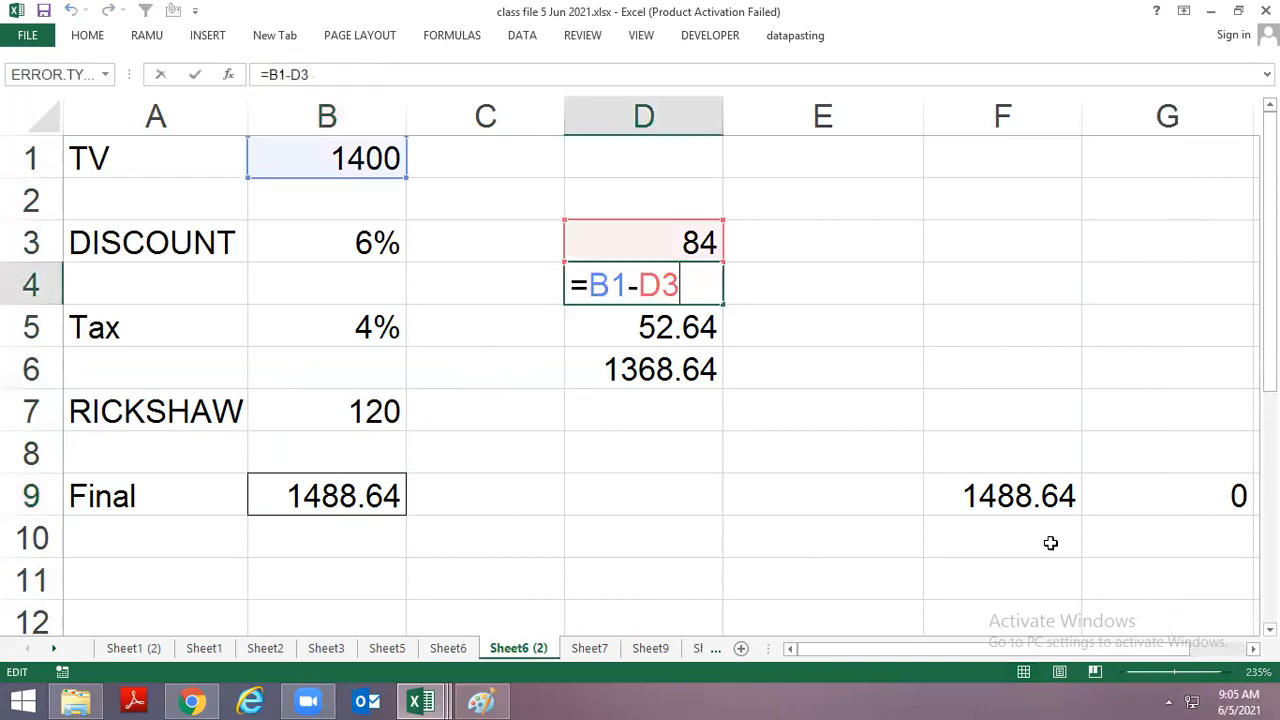
pyautogui.hotkey('shift', 'Left')
pyautogui.hotkey('shift', 'Left')
pyautogui.hotkey('shift', 'Left')
pyautogui.hotkey('shift', 'Left')
pyautogui.hotkey('shift', 'Left')
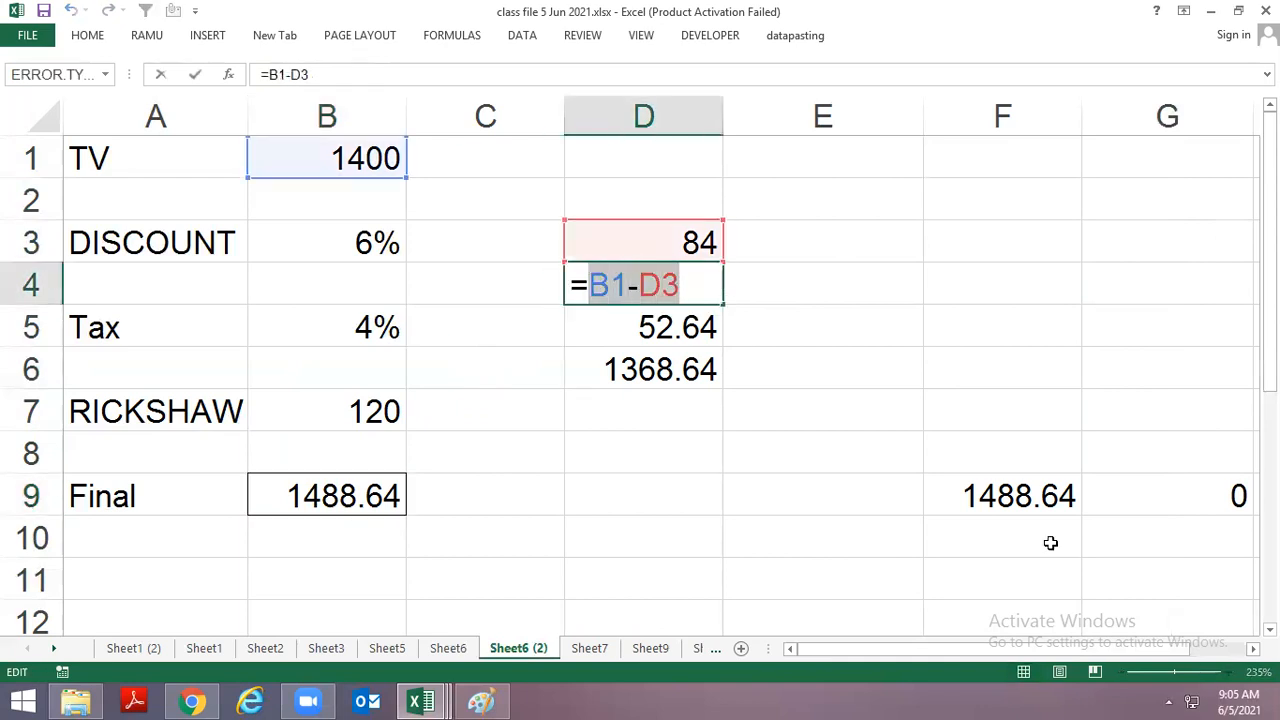
pyautogui.press('Escape')
# Replace the second D4 reference in the B9 formula with B1-D3, giving =D4+B1-D3*B5+B7.
pyautogui.press('Left')
pyautogui.press('Left')
pyautogui.press('Down')
pyautogui.press('Down')
pyautogui.press('Down')
pyautogui.press('Down')
pyautogui.press('Right')
pyautogui.press('Up')
pyautogui.press('Up')
pyautogui.press('Up')
pyautogui.press('Down')
pyautogui.press('Down')
pyautogui.press('Down')
pyautogui.press('Down')
pyautogui.press('Left')
pyautogui.press('F2')
pyautogui.press('Left')
pyautogui.press('Left')
pyautogui.press('Left')
pyautogui.press('Left')
pyautogui.press('Left')
pyautogui.press('Left')
pyautogui.press('Left')
pyautogui.press('Left')
pyautogui.press('Delete')
pyautogui.press('Delete')
pyautogui.write('B1-D3')
# Examine the D3*B5 and B1-D3 parts of the B9 formula to compare their order of calculation.
pyautogui.press('Left')
pyautogui.press('Left')
pyautogui.hotkey('shift', 'Right')
pyautogui.hotkey('shift', 'Right')
pyautogui.hotkey('shift', 'Right')
pyautogui.hotkey('shift', 'Right')
pyautogui.hotkey('shift', 'Right')
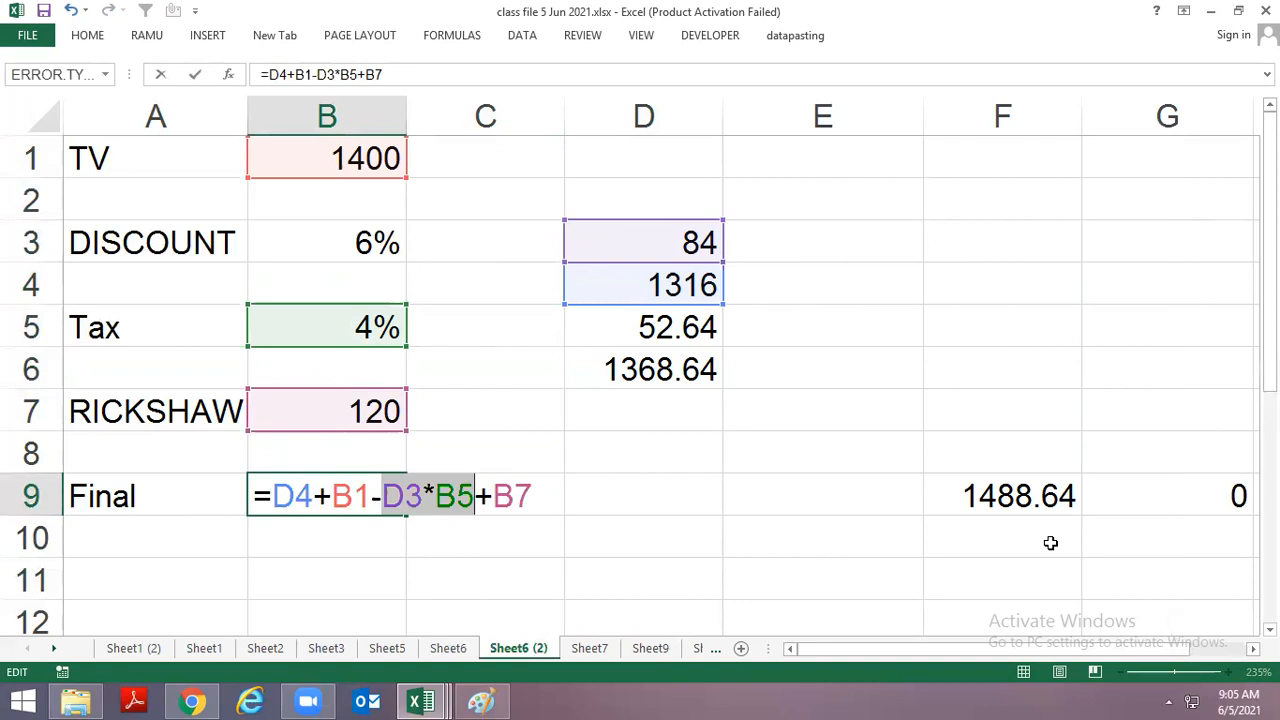
pyautogui.press('Left')
pyautogui.press('Left')
pyautogui.press('Left')
pyautogui.press('Left')
pyautogui.press('Left')
pyautogui.press('Left')
pyautogui.press('Left')
pyautogui.press('Left')
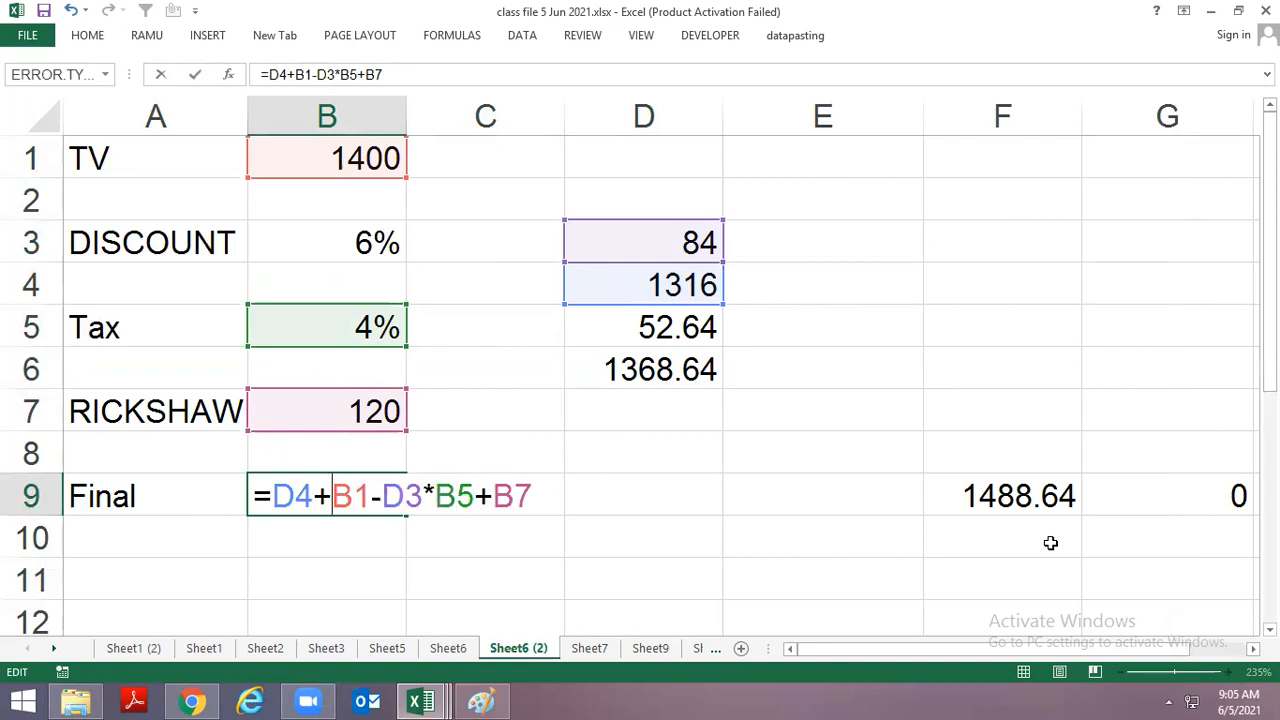
pyautogui.hotkey('shift', 'Right')
pyautogui.hotkey('shift', 'Right')
pyautogui.hotkey('shift', 'Right')
pyautogui.hotkey('shift', 'Right')
pyautogui.hotkey('shift', 'Right')
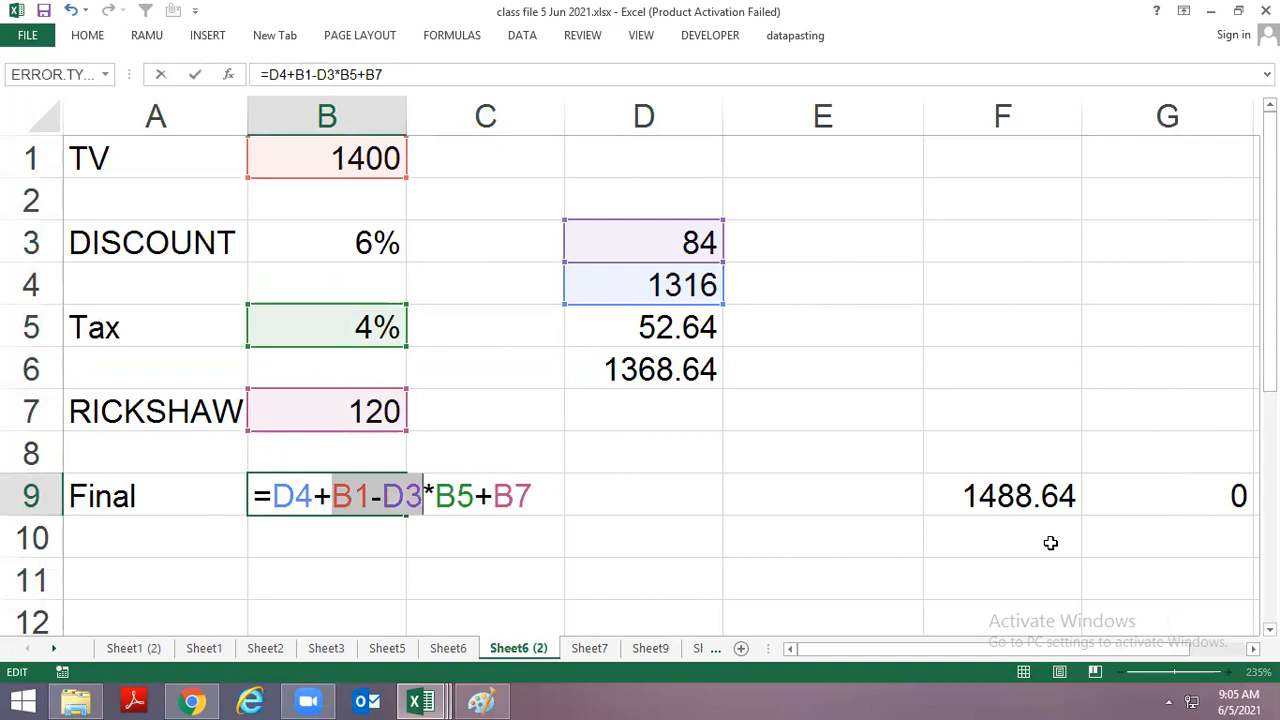
pyautogui.press('Right')
pyautogui.press('Right')
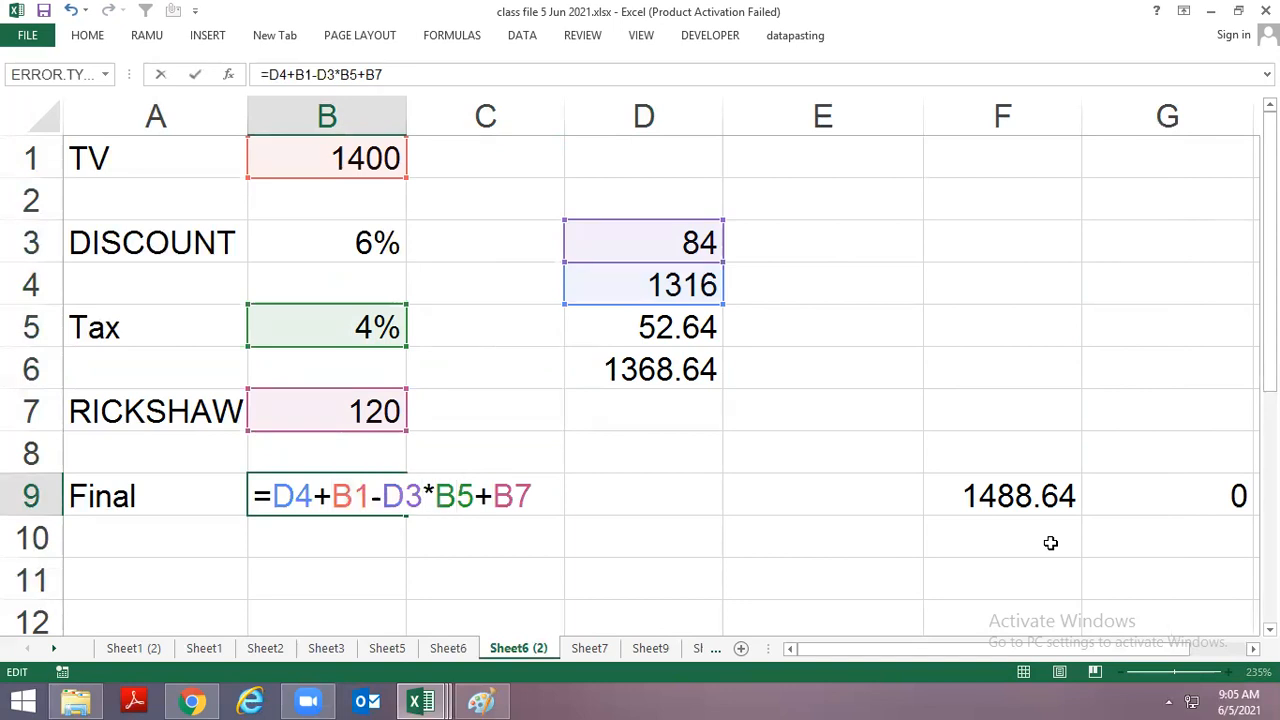
# Enclose B1-D3 in parentheses in the B9 formula and commit it as =D4+(B1-D3)*B5+B7.
pyautogui.press('Left')
pyautogui.press('Left')
pyautogui.press('Left')
pyautogui.press('Left')
pyautogui.press('Left')
pyautogui.press('Left')
pyautogui.press('Left')
pyautogui.write('(')
pyautogui.press('Right')
pyautogui.press('Right')
pyautogui.press('Right')
pyautogui.press('Right')
pyautogui.press('Right')
pyautogui.write(')')
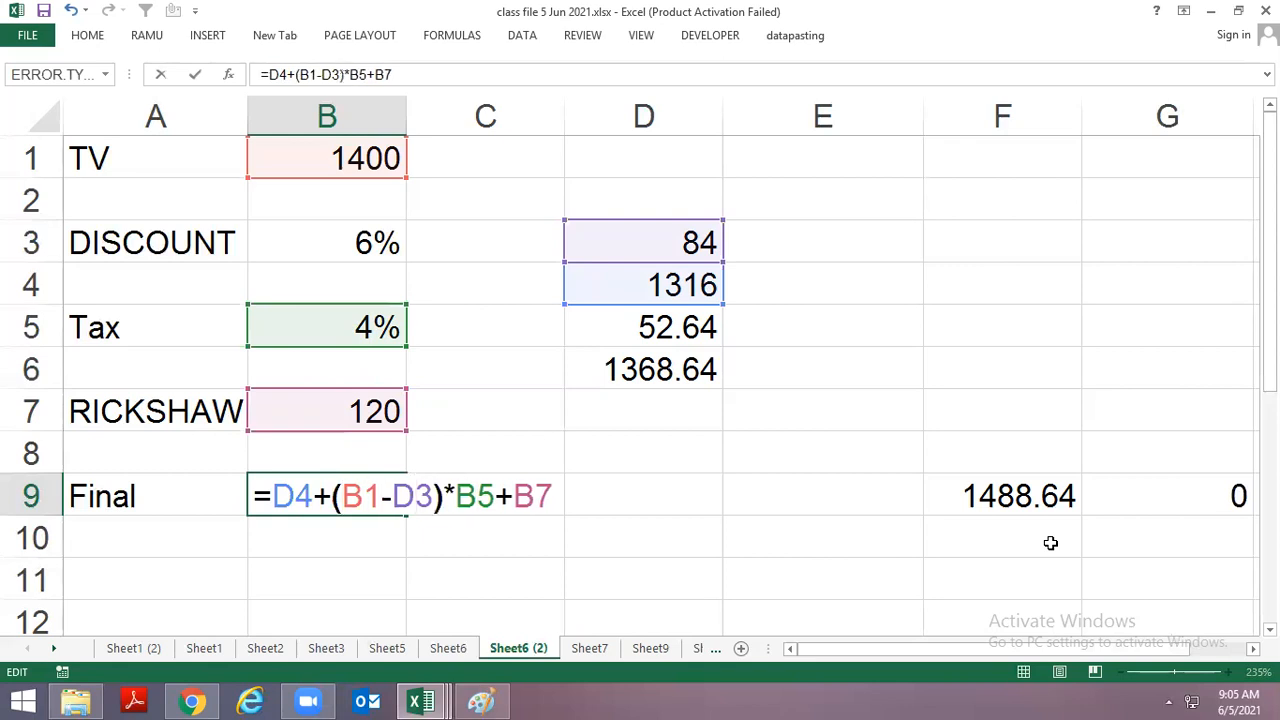
pyautogui.press('Left')
pyautogui.press('Left')
pyautogui.press('Left')
pyautogui.press('Left')
pyautogui.press('Left')
pyautogui.press('Left')
pyautogui.hotkey('shift', 'Right')
pyautogui.hotkey('shift', 'Right')
pyautogui.hotkey('shift', 'Right')
pyautogui.hotkey('shift', 'Right')
pyautogui.hotkey('shift', 'Right')
pyautogui.hotkey('ctrl', 'Return')
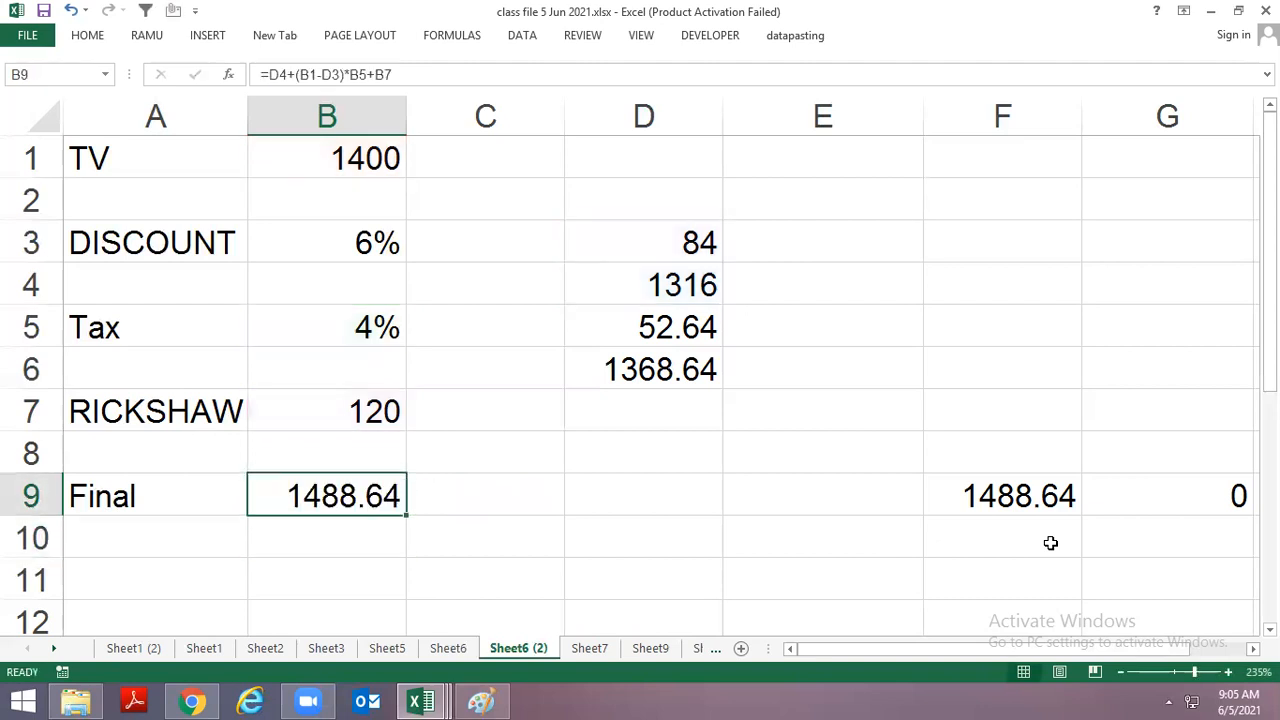
# Check the B9 formula and copy the expression B1-D3, without its equals sign, from D4.
pyautogui.press('F2')
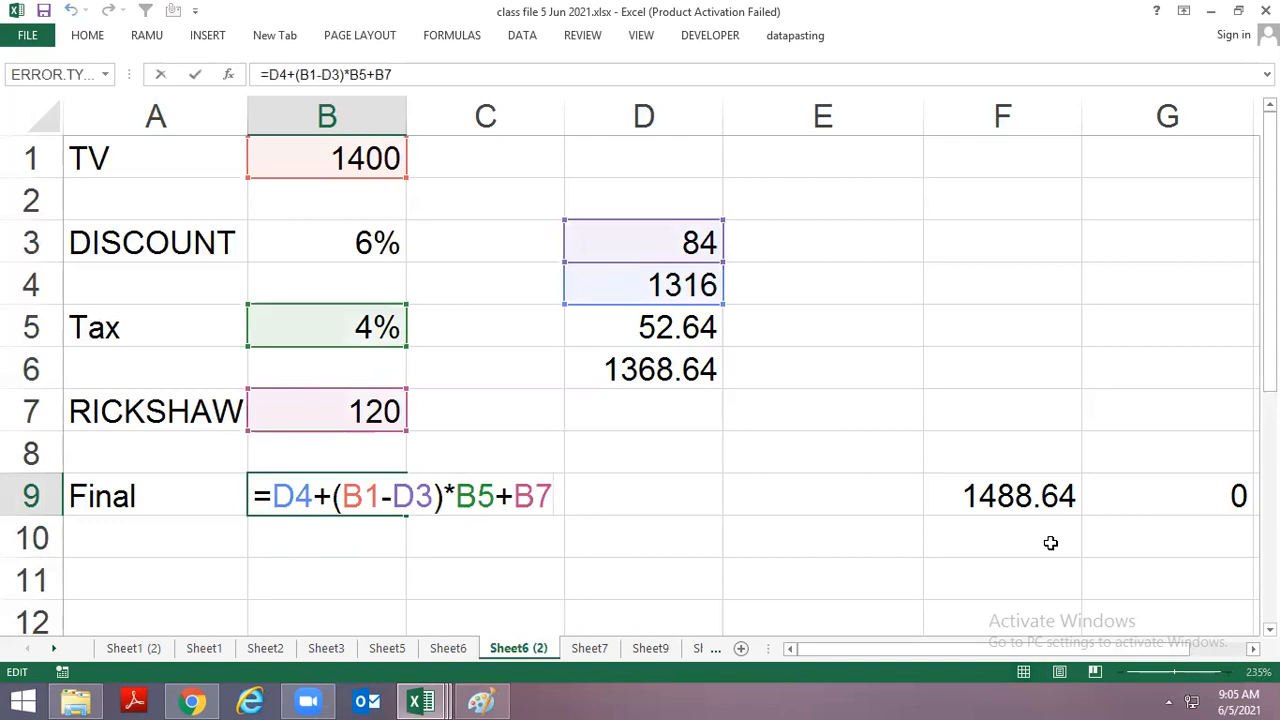
pyautogui.press('Escape')
pyautogui.press('Up')
pyautogui.press('Up')
pyautogui.press('Up')
pyautogui.press('Right')
pyautogui.press('Up')
pyautogui.press('Up')
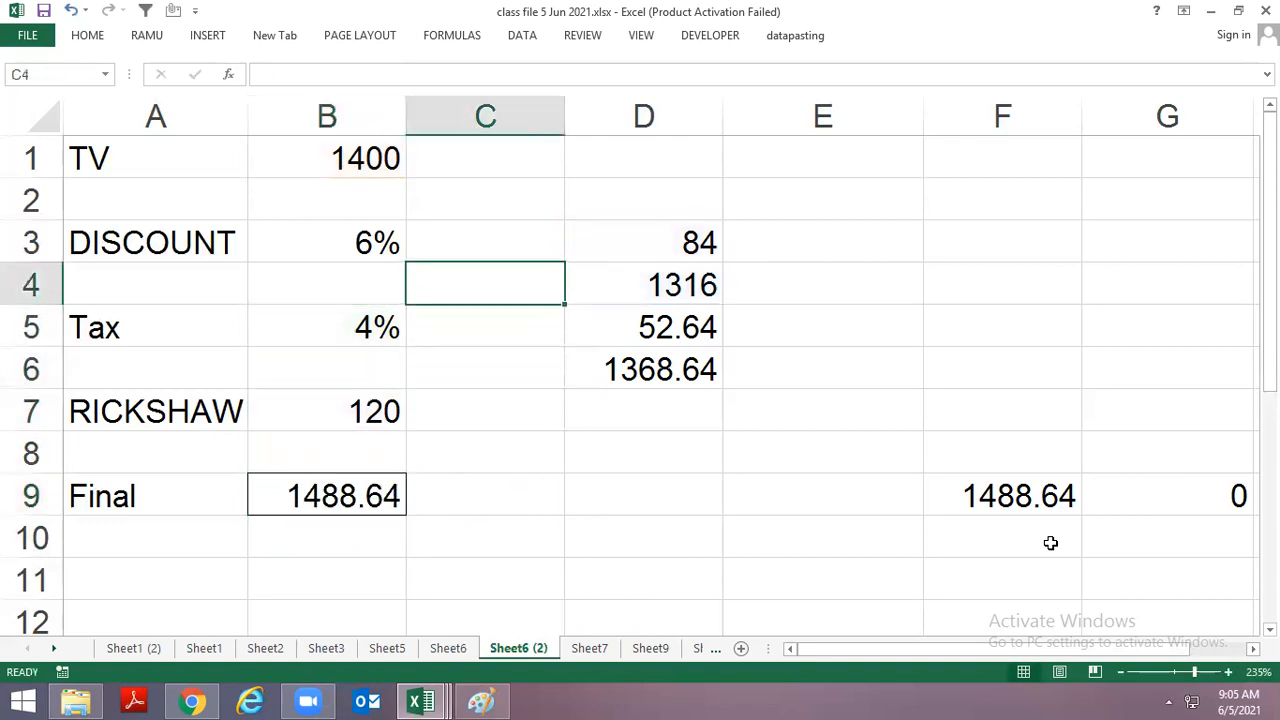
pyautogui.press('Right')
pyautogui.press('F2')
pyautogui.hotkey('shift', 'Left')
pyautogui.hotkey('shift', 'Left')
pyautogui.hotkey('shift', 'Left')
pyautogui.hotkey('shift', 'Left')
pyautogui.hotkey('shift', 'Left')
pyautogui.hotkey('ctrl', 'c')
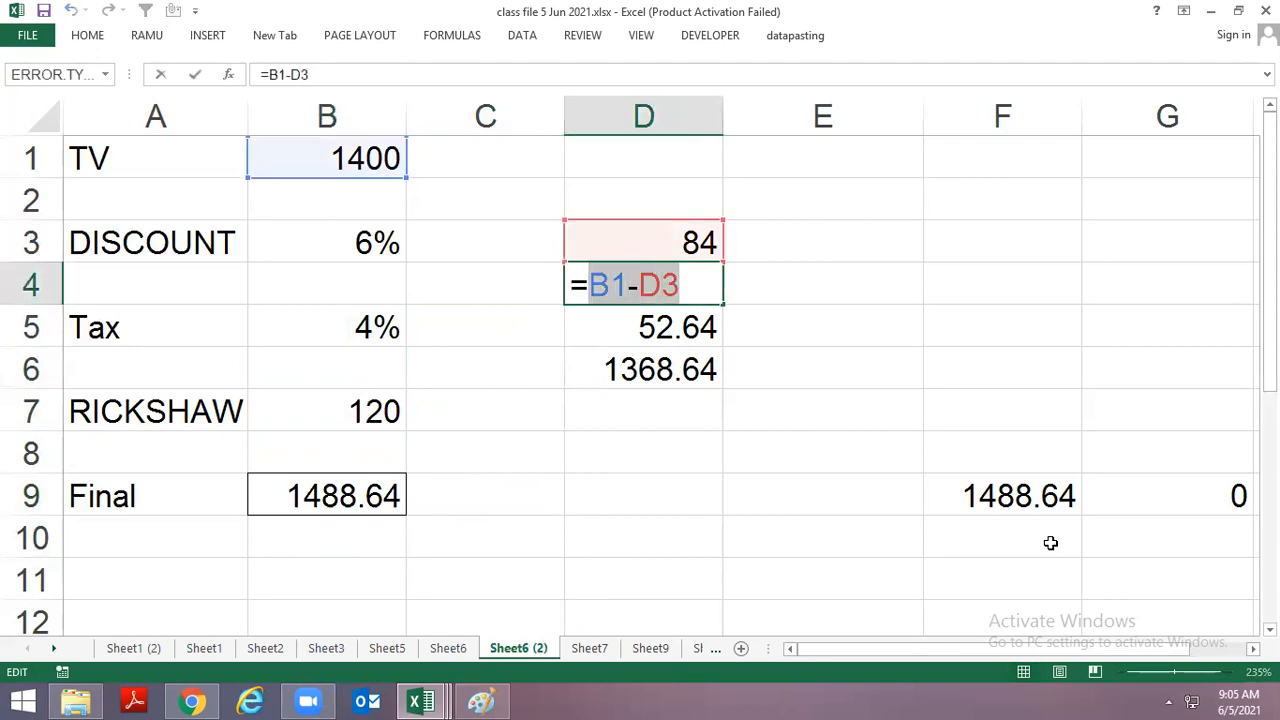
# Replace the remaining D4 reference in the B9 formula with B1-D3, giving =B1-D3+(B1-D3)*B5+B7.
pyautogui.press('Escape')
pyautogui.press('Down')
pyautogui.press('Down')
pyautogui.press('Down')
pyautogui.press('Down')
pyautogui.press('Left')
pyautogui.press('Down')
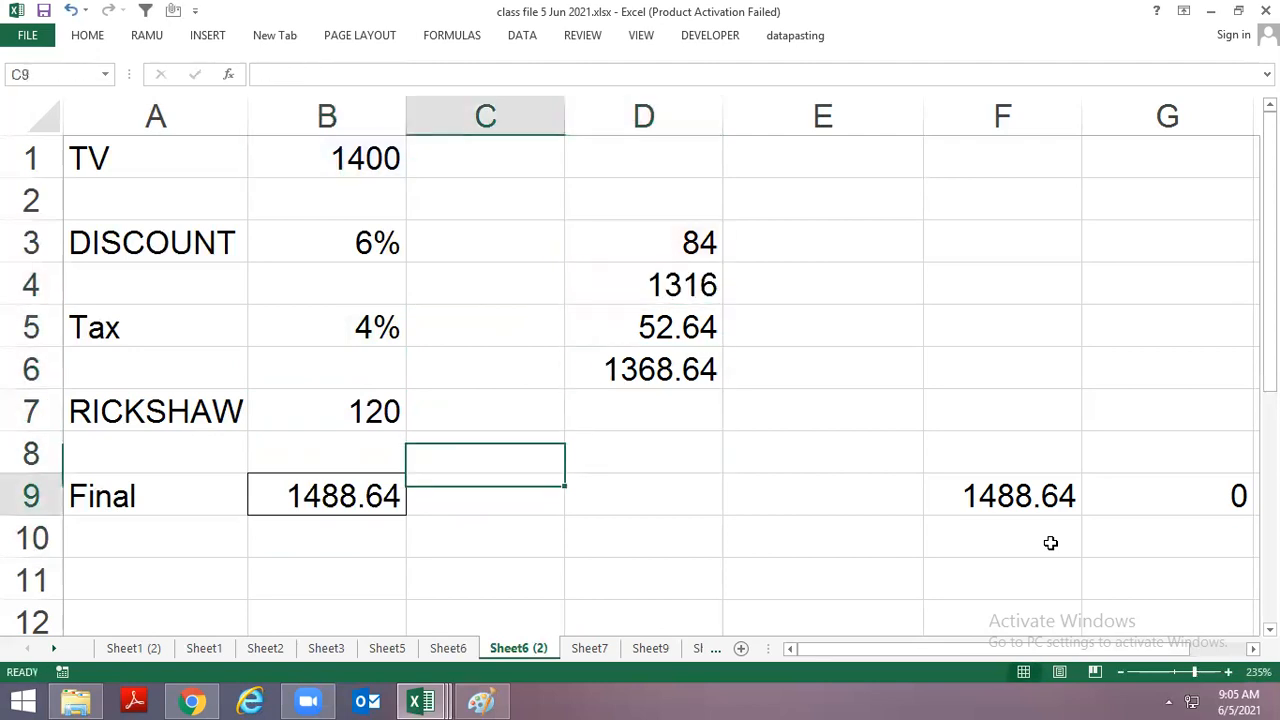
pyautogui.press('Left')
pyautogui.press('F2')
pyautogui.press('Left')
pyautogui.press('Left')
pyautogui.press('Left')
pyautogui.press('Left')
pyautogui.press('Left')
pyautogui.press('Left')
pyautogui.press('Left')
pyautogui.press('Left')
pyautogui.press('Left')
pyautogui.press('Left')
pyautogui.press('Left')
pyautogui.press('Left')
pyautogui.press('Left')
pyautogui.press('Left')
pyautogui.press('Left')
pyautogui.press('Left')
pyautogui.press('Delete')
pyautogui.press('Delete')
pyautogui.hotkey('ctrl', 'v')
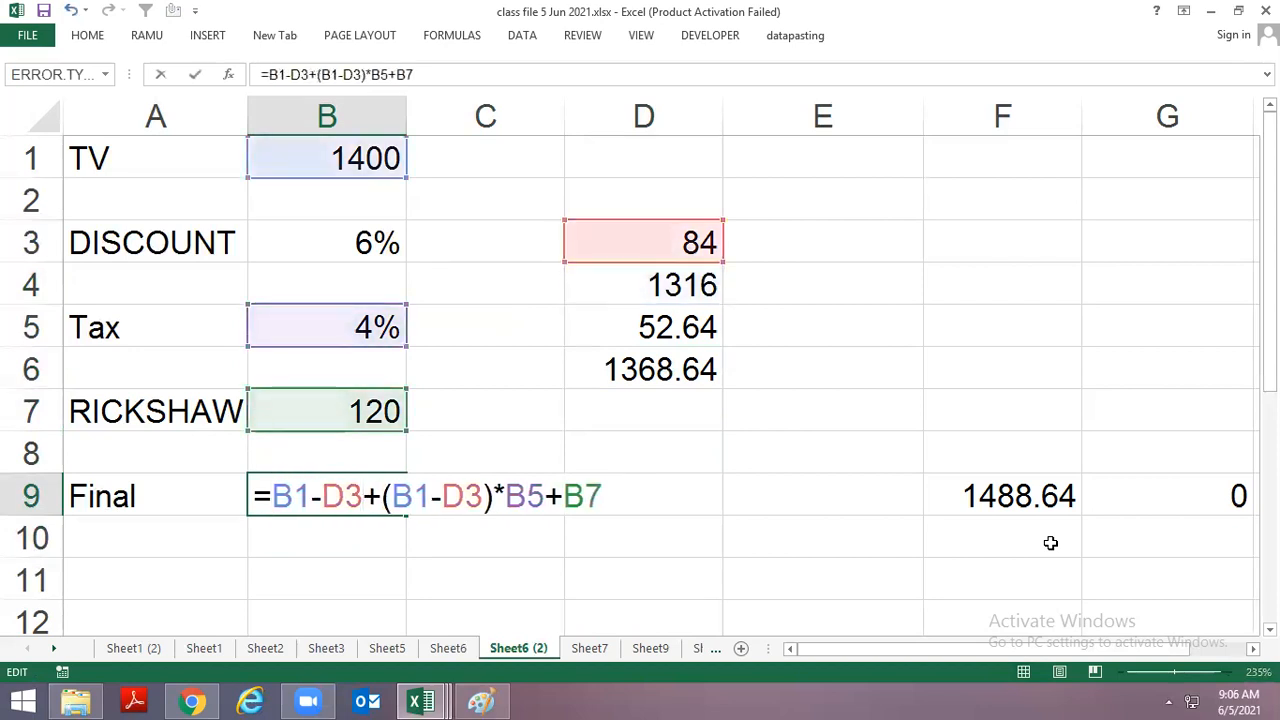
pyautogui.hotkey('ctrl', 'Return')
pyautogui.press('F2')
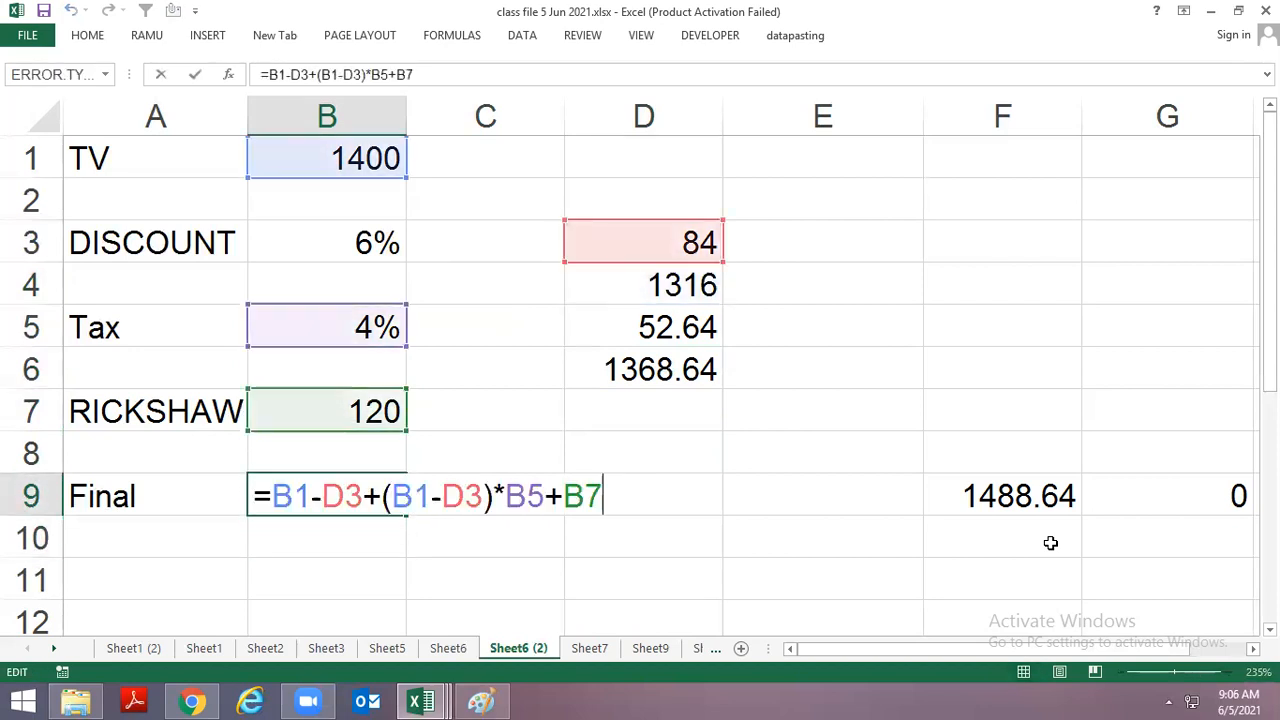
pyautogui.press('Escape')
# Copy the expression B1*B3, without its equals sign, from the discount calculation in D3.
pyautogui.press('Up')
pyautogui.press('Up')
pyautogui.press('Up')
pyautogui.press('Up')
pyautogui.press('Up')
pyautogui.press('Up')
pyautogui.press('Up')
pyautogui.press('Right')
pyautogui.press('Right')
pyautogui.press('Down')
pyautogui.write('=B1*B3')
pyautogui.hotkey('shift', 'Left')
pyautogui.hotkey('shift', 'Left')
pyautogui.hotkey('shift', 'Left')
pyautogui.hotkey('shift', 'Left')
pyautogui.hotkey('shift', 'Left')
pyautogui.hotkey('ctrl', 'Return')
pyautogui.press('Left')
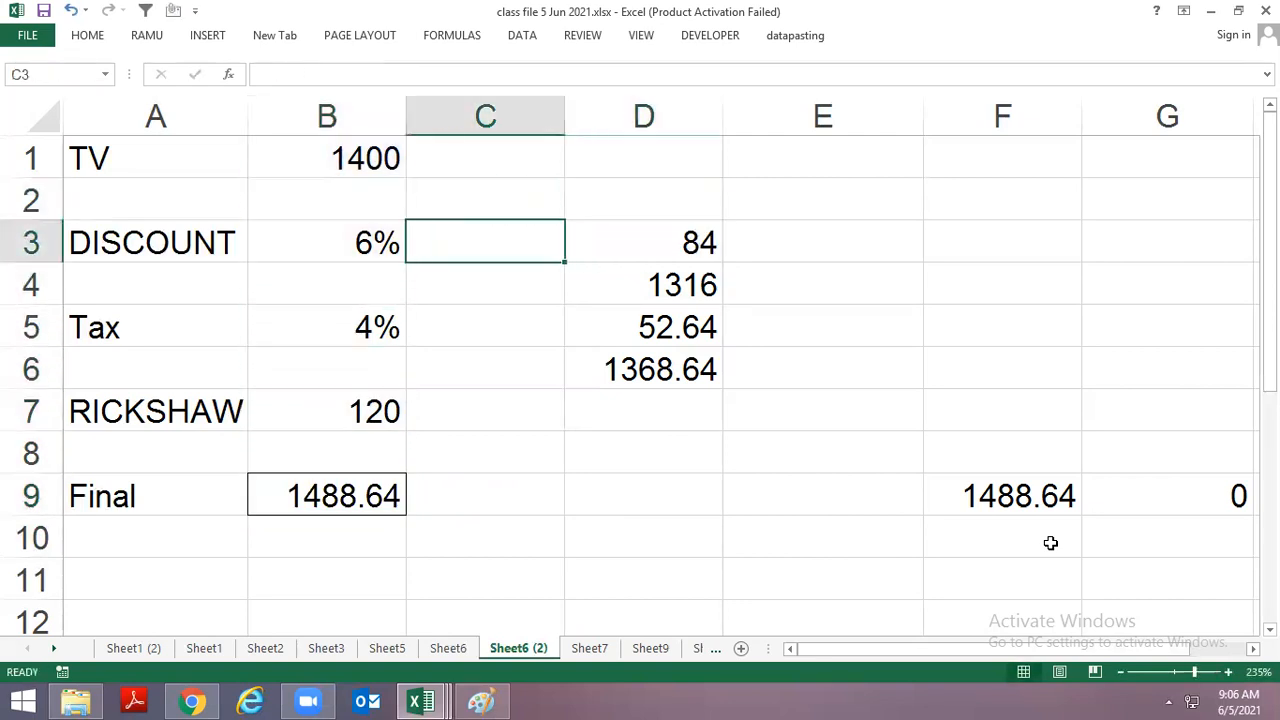
# Replace the D3 reference inside the parentheses of the B9 formula with B1*B3, giving =B1-D3+(B1-B1*B3)*B5+B7.
pyautogui.press('Down')
pyautogui.press('Down')
pyautogui.press('Down')
pyautogui.press('Down')
pyautogui.press('Down')
pyautogui.press('Left')
pyautogui.press('Down')
pyautogui.press('F2')
pyautogui.press('Left')
pyautogui.press('Left')
pyautogui.press('Left')
pyautogui.press('Left')
pyautogui.press('Left')
pyautogui.press('Left')
pyautogui.press('Left')
pyautogui.press('Left')
pyautogui.press('Left')
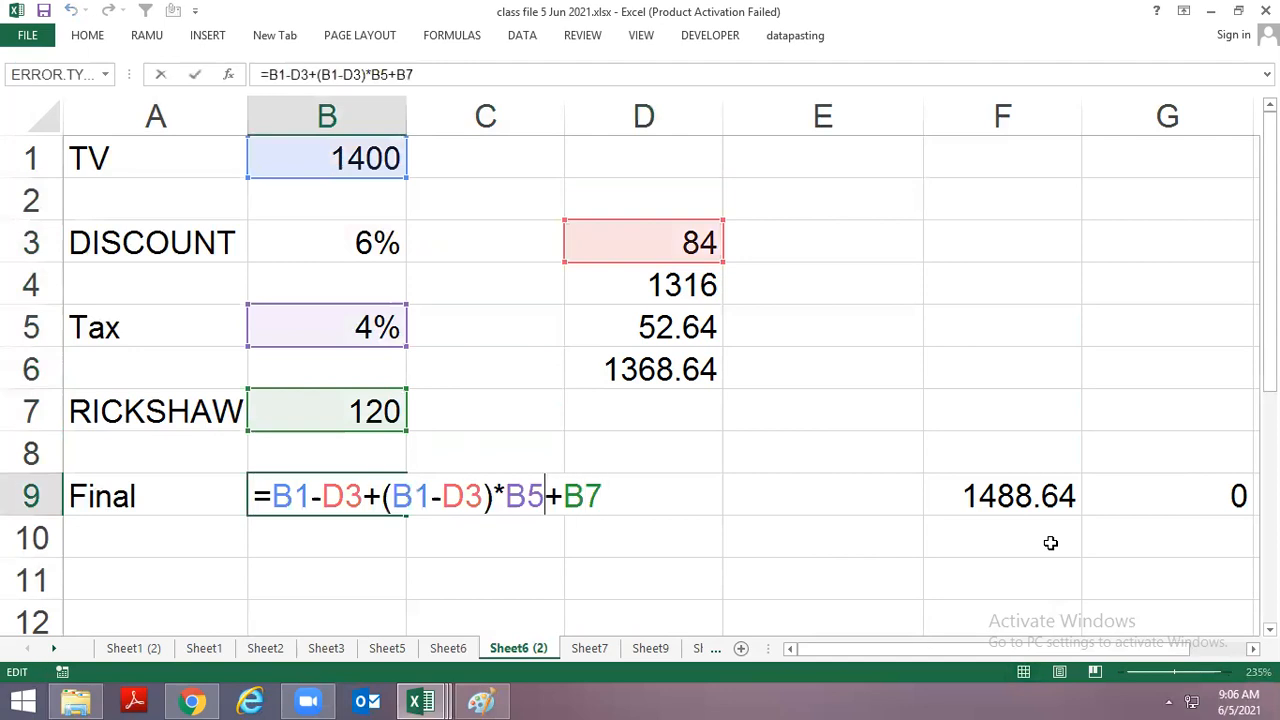
pyautogui.press('Delete')
pyautogui.write('B1*B')
pyautogui.hotkey('ctrl', 'Return')
# Replace the last D3 reference in the B9 formula with B1*B3, giving =B1-B1*B3+(B1-B1*B3)*B5+B7.
pyautogui.press('F2')
pyautogui.press('Left')
pyautogui.press('Left')
pyautogui.press('Left')
pyautogui.press('Left')
pyautogui.press('Left')
pyautogui.press('Left')
pyautogui.press('Left')
pyautogui.press('Left')
pyautogui.press('Left')
pyautogui.press('Left')
pyautogui.press('Left')
pyautogui.press('Left')
pyautogui.press('Left')
pyautogui.press('Left')
pyautogui.press('Left')
pyautogui.press('Left')
pyautogui.press('Left')
pyautogui.press('Left')
pyautogui.press('Left')
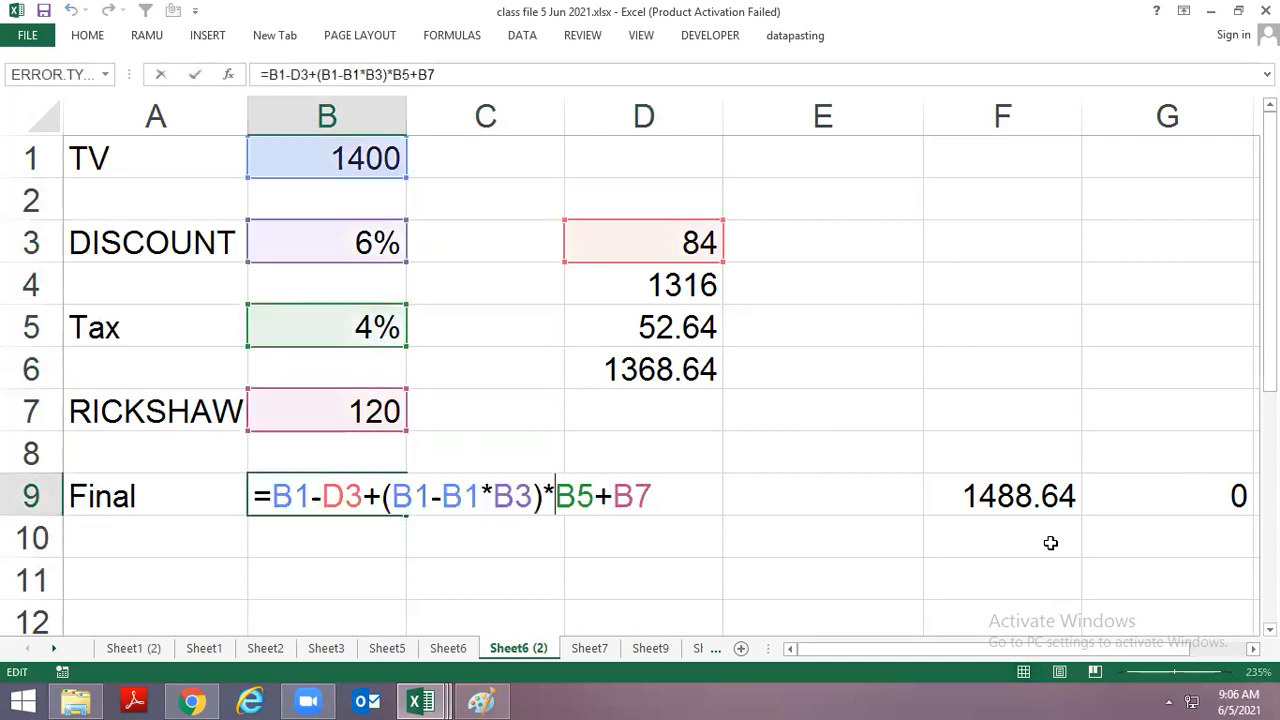
pyautogui.press('Delete')
pyautogui.press('Delete')
pyautogui.write('B1*B3')
pyautogui.press('Return')
# Clear the step-by-step helper calculations from D3:D6.
pyautogui.press('Up')
pyautogui.press('Right')
pyautogui.press('Right')
pyautogui.press('Right')
pyautogui.press('Right')
pyautogui.press('Right')
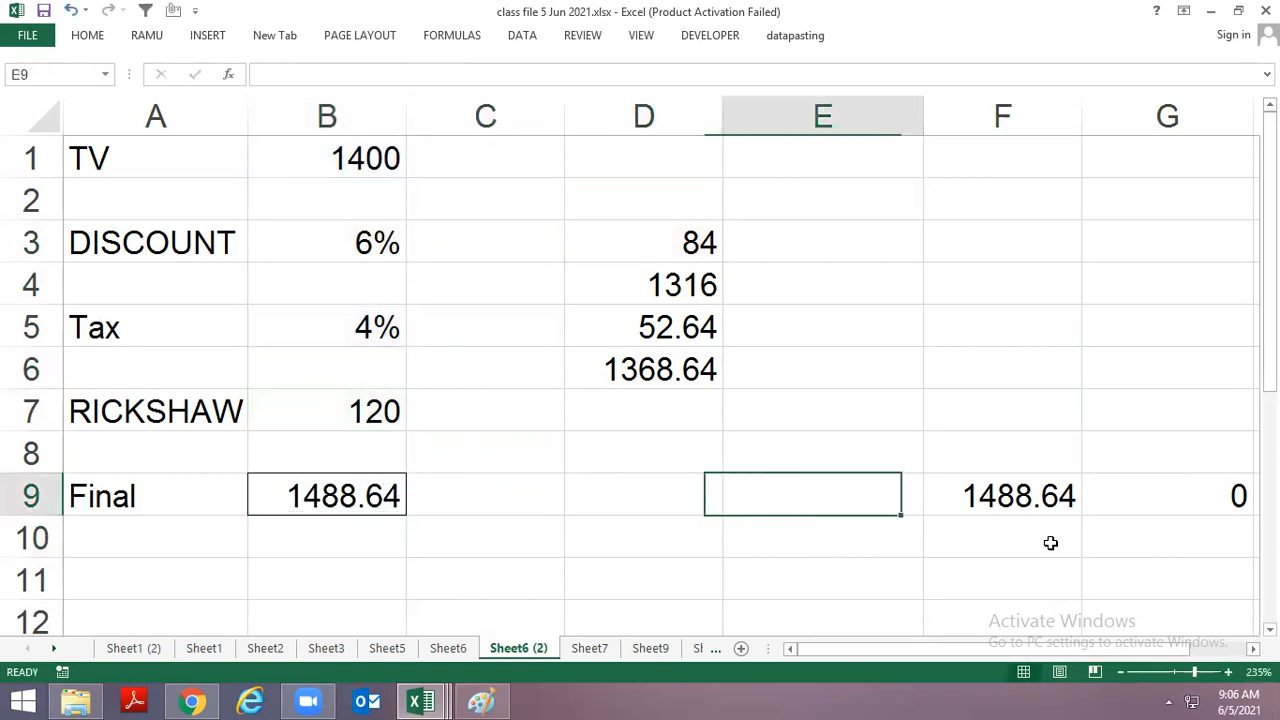
pyautogui.press('Left')
pyautogui.press('Left')
pyautogui.press('Up')
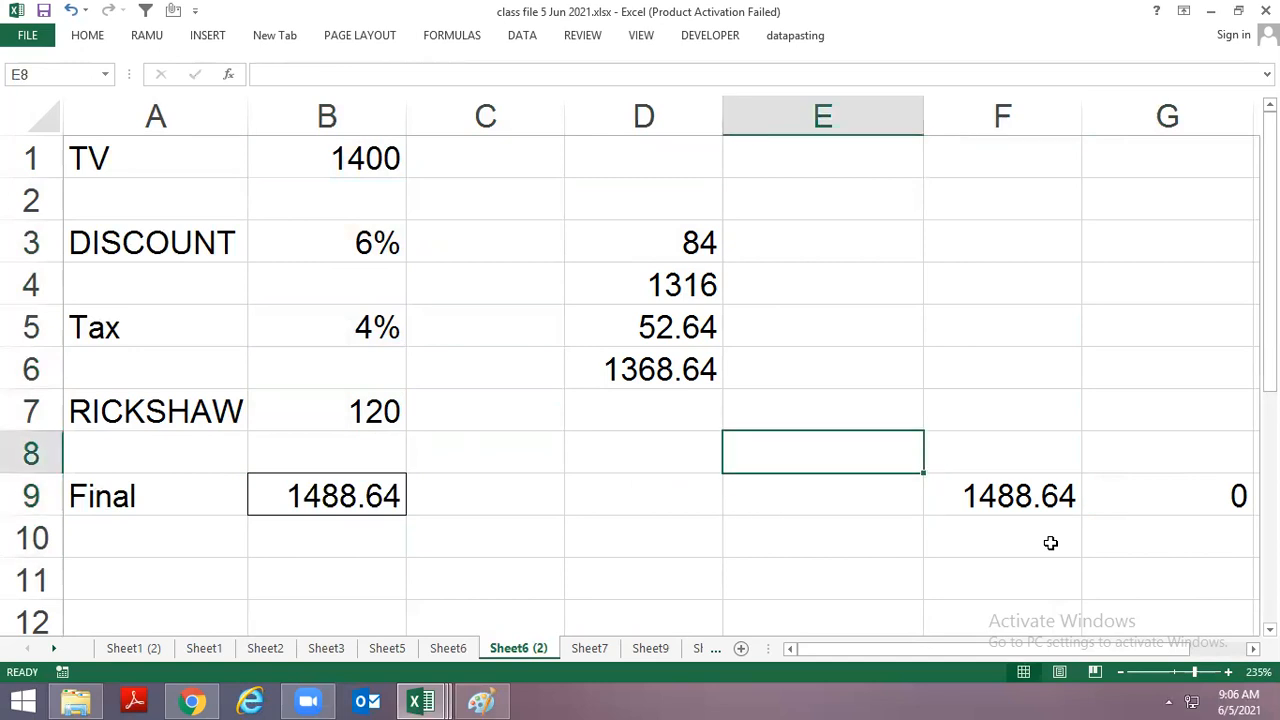
pyautogui.press('Up')
pyautogui.press('Left')
pyautogui.press('Up')
pyautogui.hotkey('shift', 'Up')
pyautogui.hotkey('shift', 'Up')
pyautogui.hotkey('shift', 'Up')
pyautogui.press('Delete')
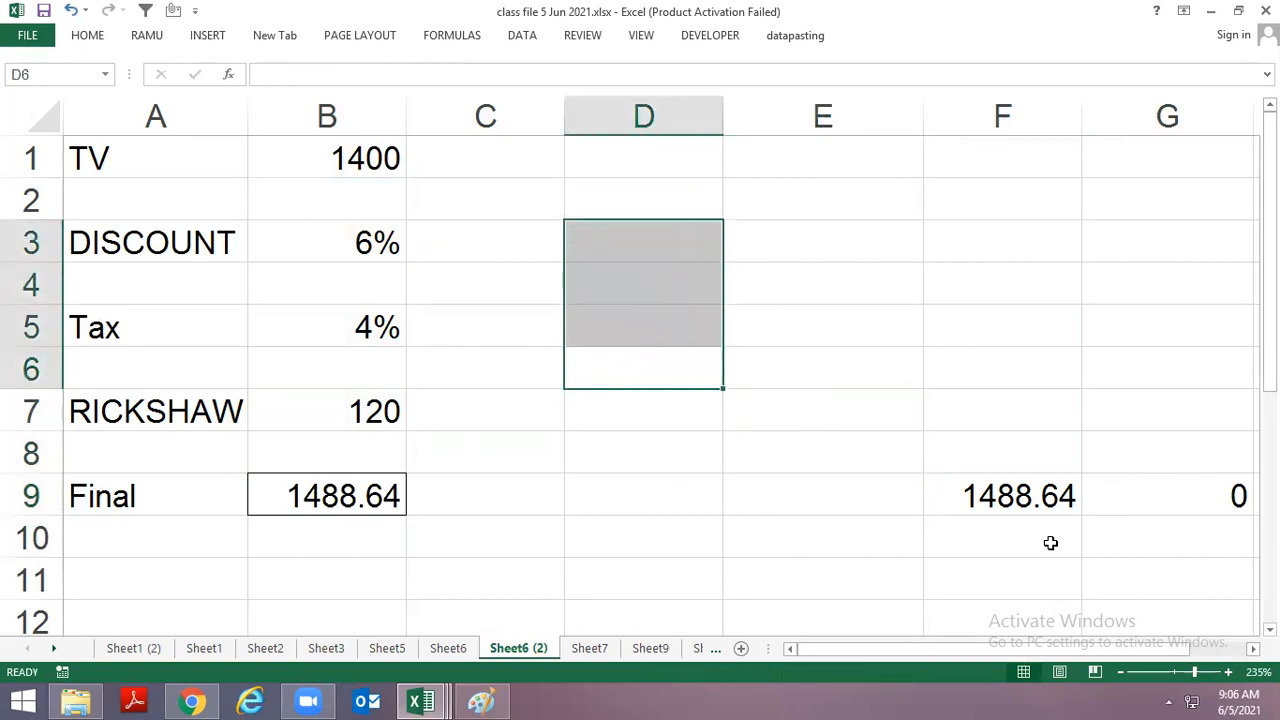
# Review the cell references in the fully merged Final formula in B9.
pyautogui.press('Left')
pyautogui.press('Down')
pyautogui.press('Down')
pyautogui.press('Down')
pyautogui.press('Left')
pyautogui.press('F2')
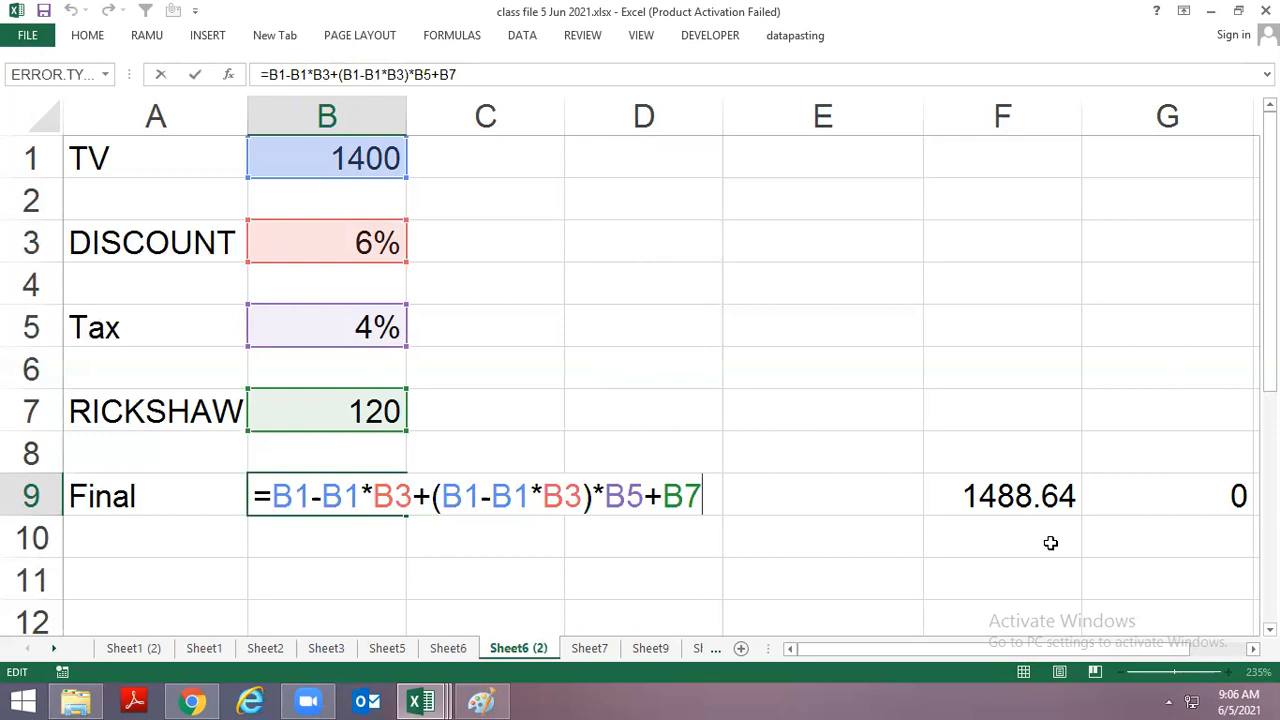
pyautogui.hotkey('ctrl', 'Return')
# Test the merged formula with new inputs by setting the TV price to 2400 and the discount to 7%.
pyautogui.press('Up')
pyautogui.press('Up')
pyautogui.press('Up')
pyautogui.press('Up')
pyautogui.press('Up')
pyautogui.press('Up')
pyautogui.press('Up')
pyautogui.press('Up')
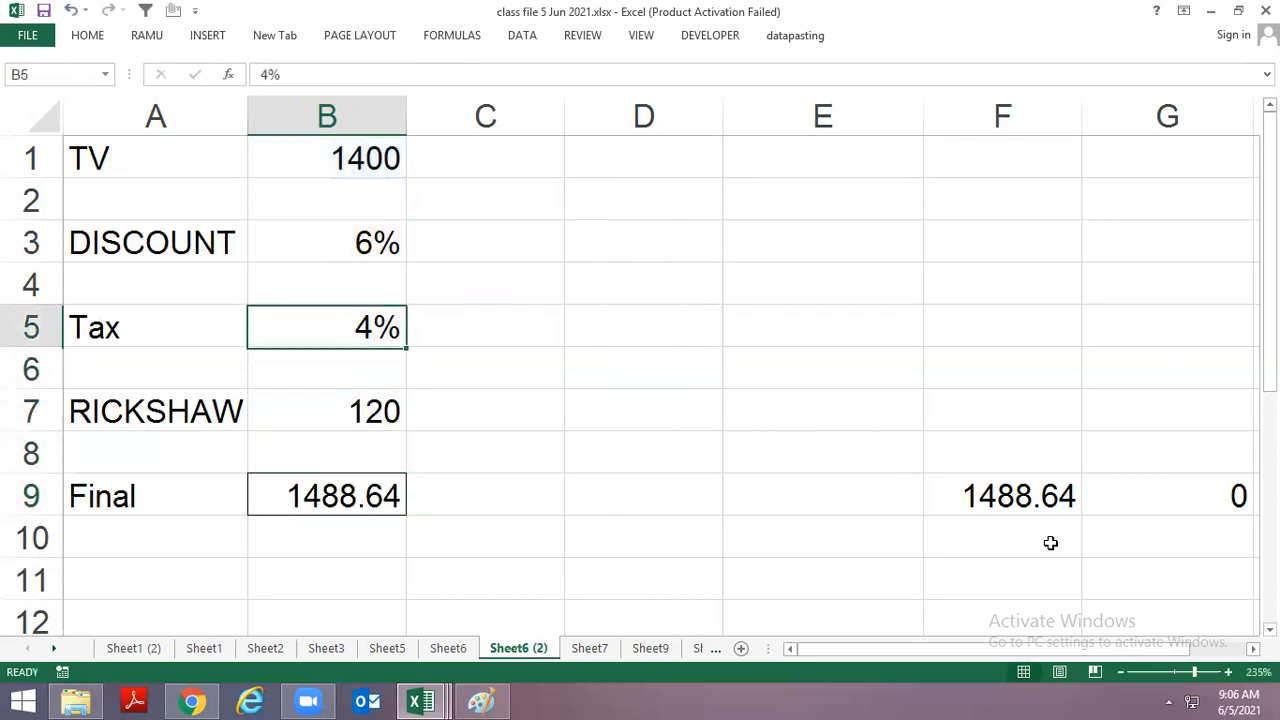
pyautogui.write('2400')
pyautogui.press('Down')
pyautogui.press('Down')
pyautogui.write('7')
pyautogui.press('Down')
pyautogui.press('Down')
# Set the tax to 5% and the rickshaw charge to 250.
pyautogui.write('5')
pyautogui.press('Down')
pyautogui.press('Down')
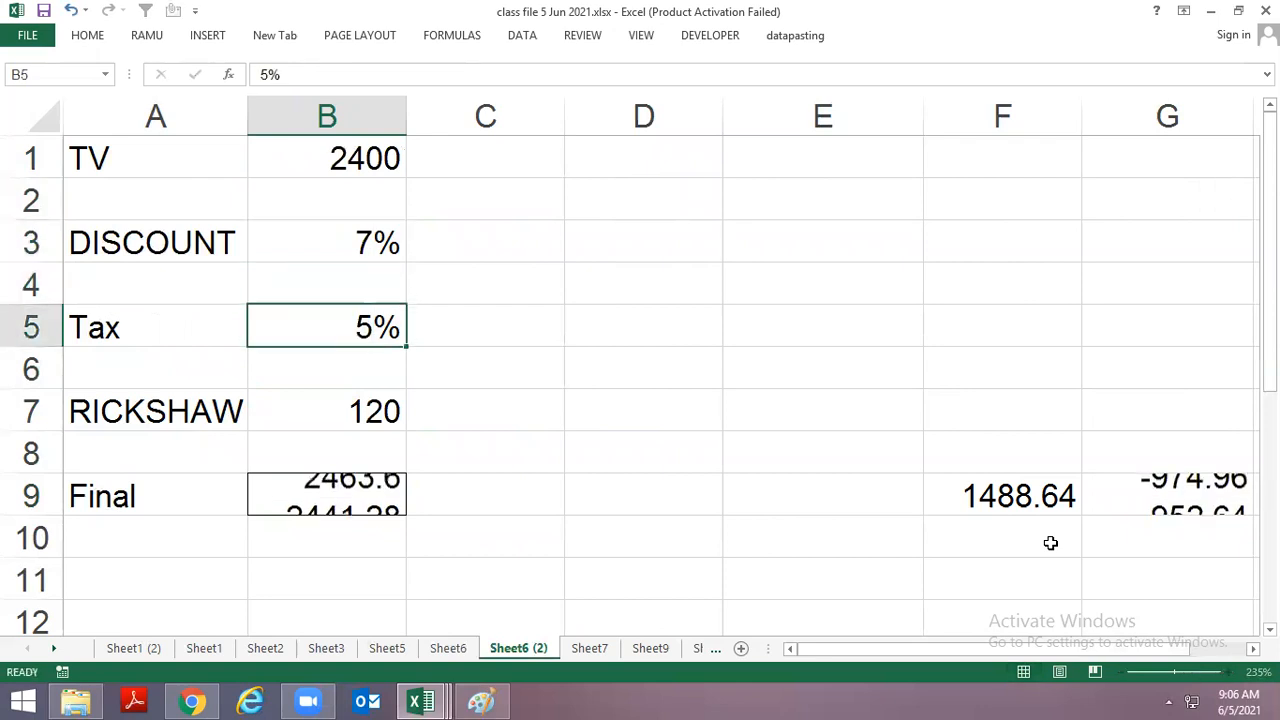
pyautogui.write('5')
pyautogui.press('Escape')
pyautogui.write('250')
pyautogui.press('Return')
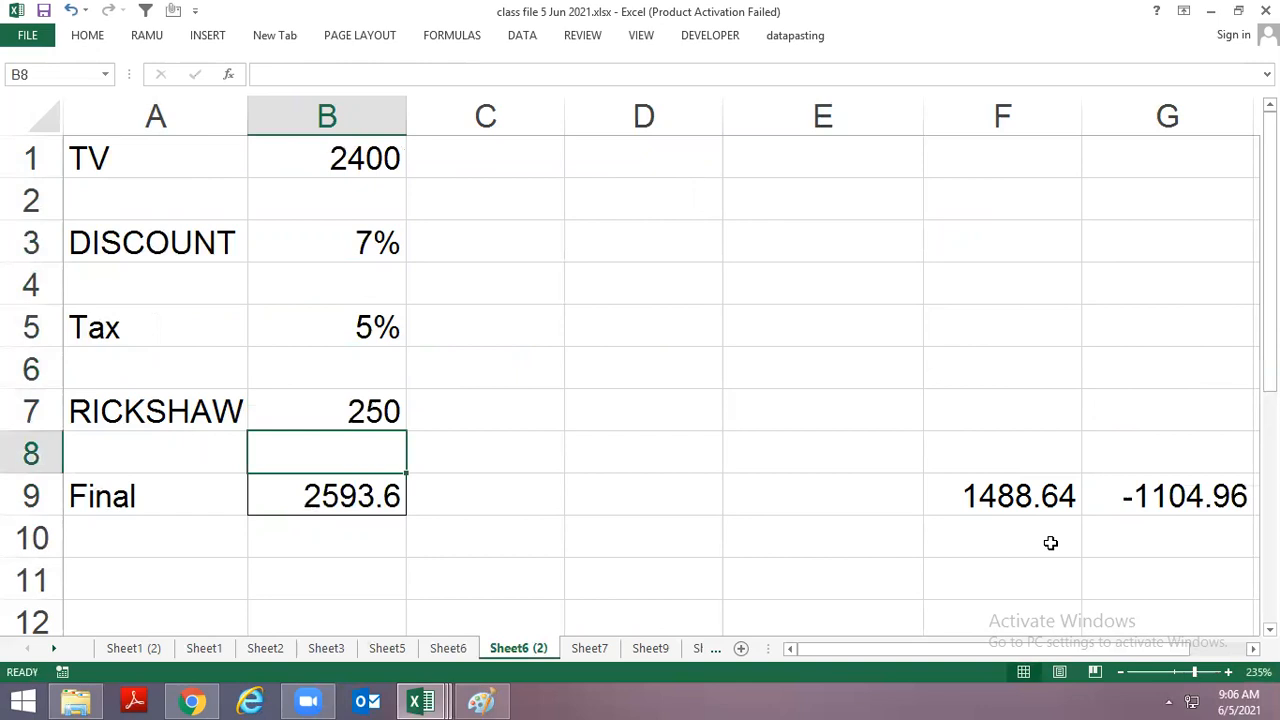
# Inspect which input cells the Final formula in B9 refers to.
pyautogui.press('Down')
pyautogui.press('F2')
pyautogui.press('Escape')
pyautogui.press('F2')
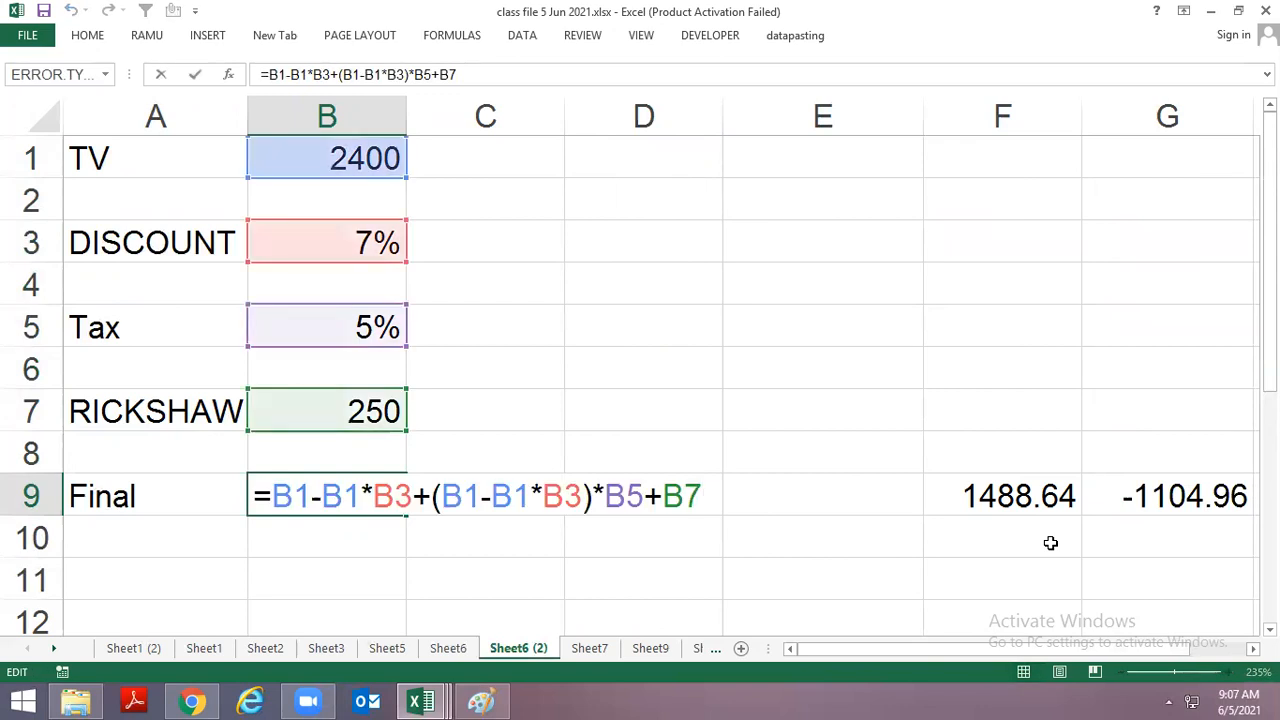
pyautogui.press('Escape')
# Switch to File Explorer and open the CLASS FILE tEACHING bY mEE folder on drive F.
pyautogui.press('super+e')
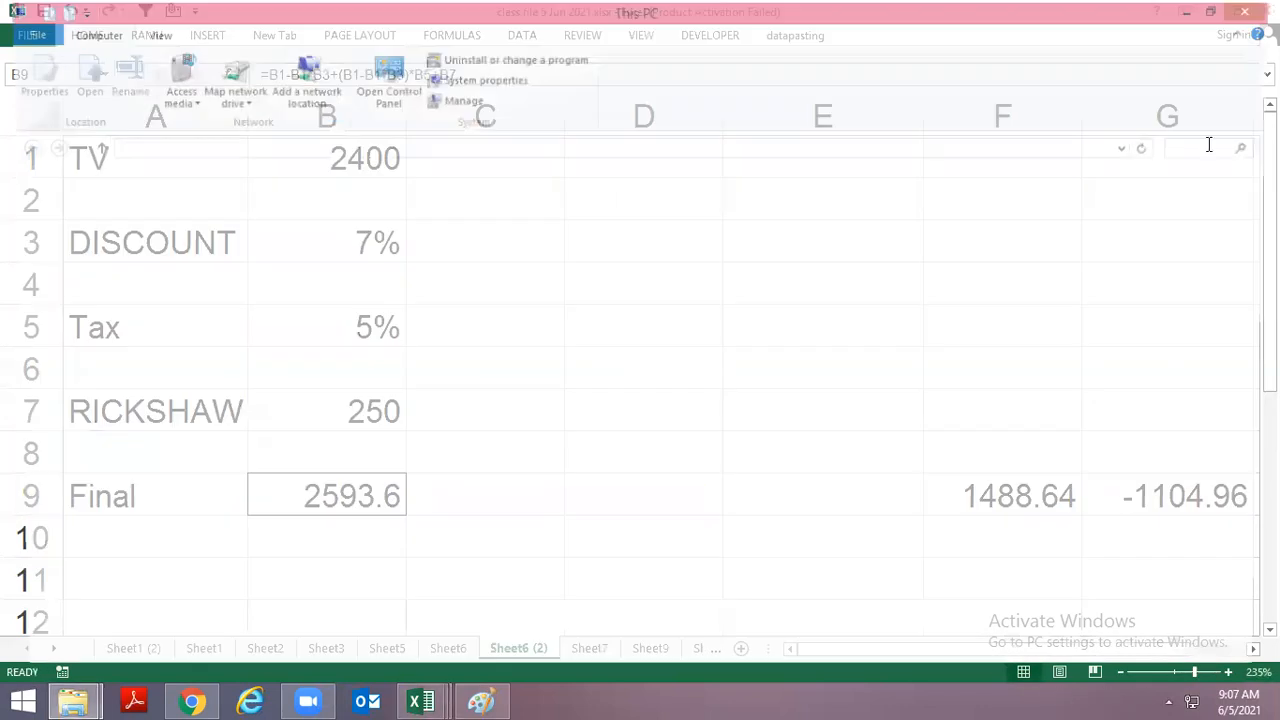
pyautogui.doubleClick(573, 362)
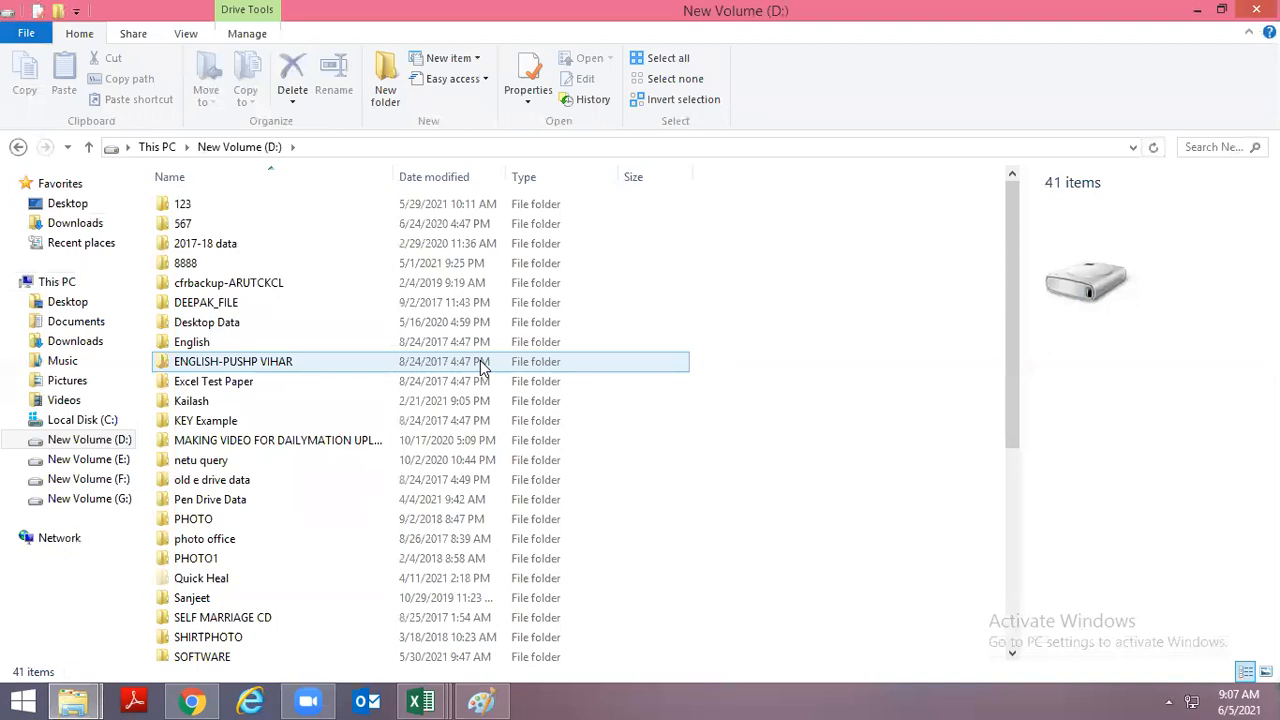
pyautogui.press('p')
pyautogui.press('BackSpace')
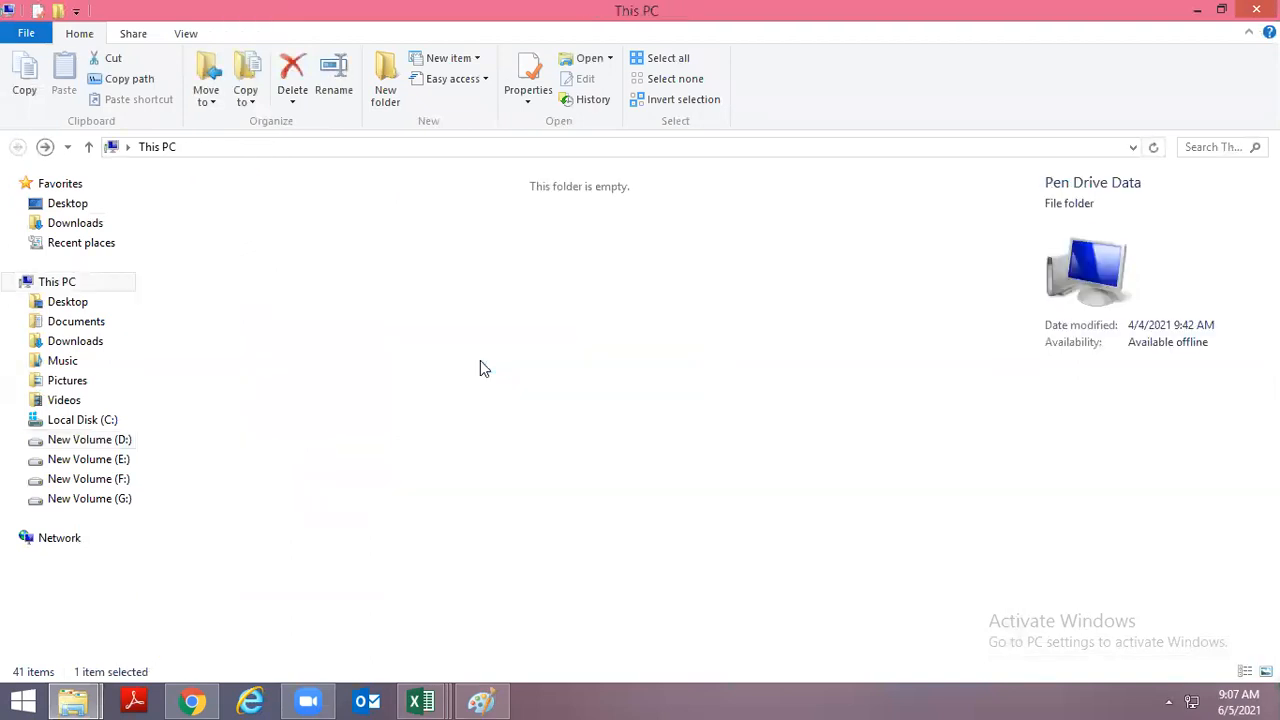
pyautogui.doubleClick(237, 418)
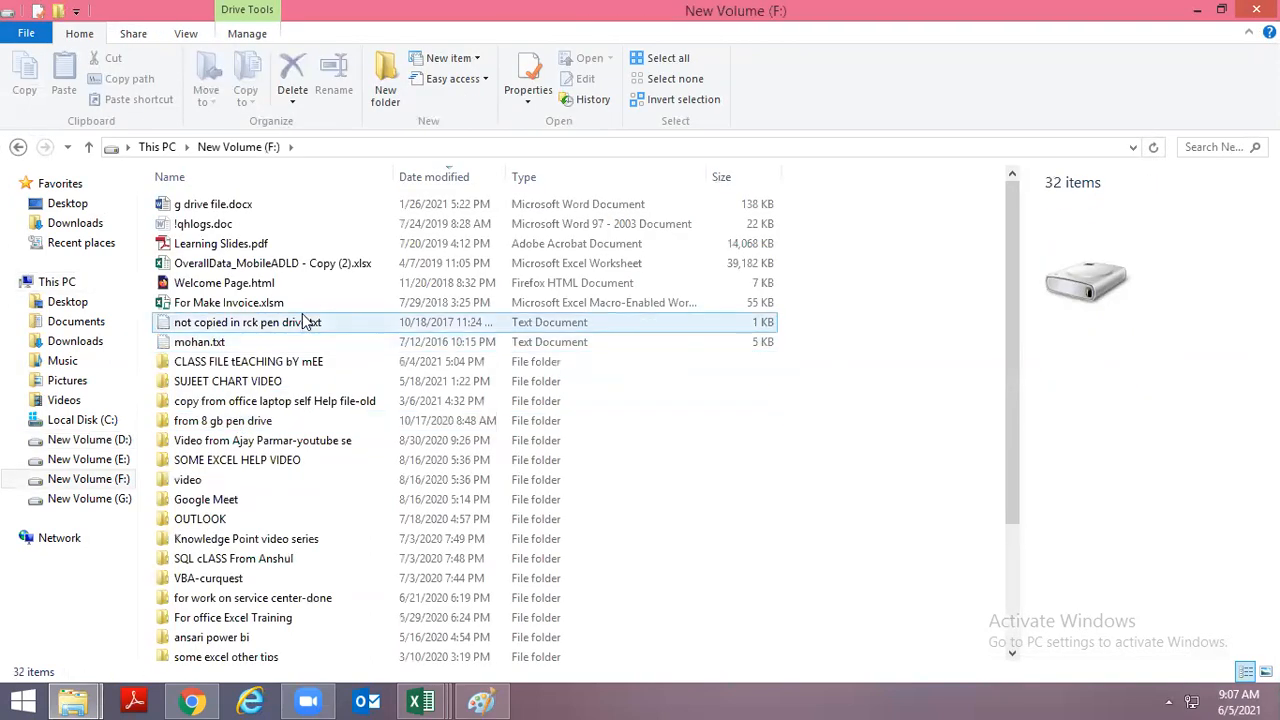
pyautogui.click(303, 324)
pyautogui.doubleClick(310, 362)
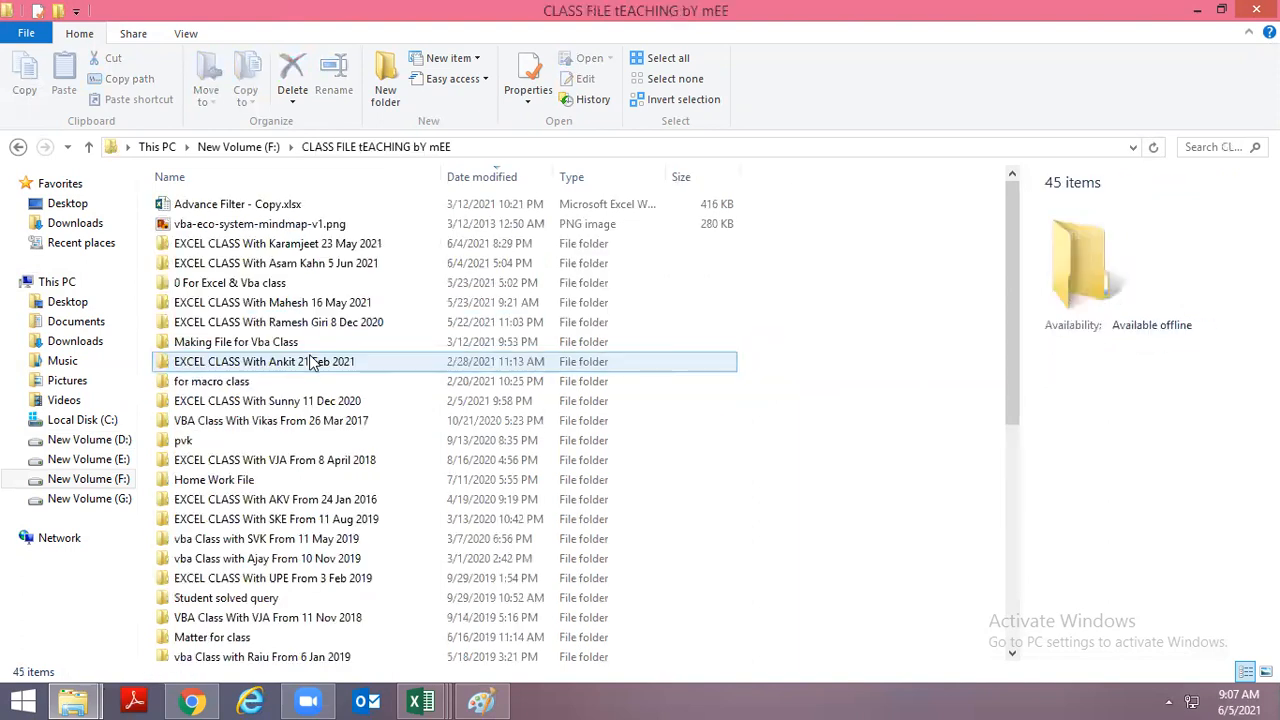
# Check the contents of the 23 May 2021 Excel class folder and its subfolder 5, and return to the teaching folder.
pyautogui.scroll(-7, 390, 380)
pyautogui.scroll(7, 360, 420)
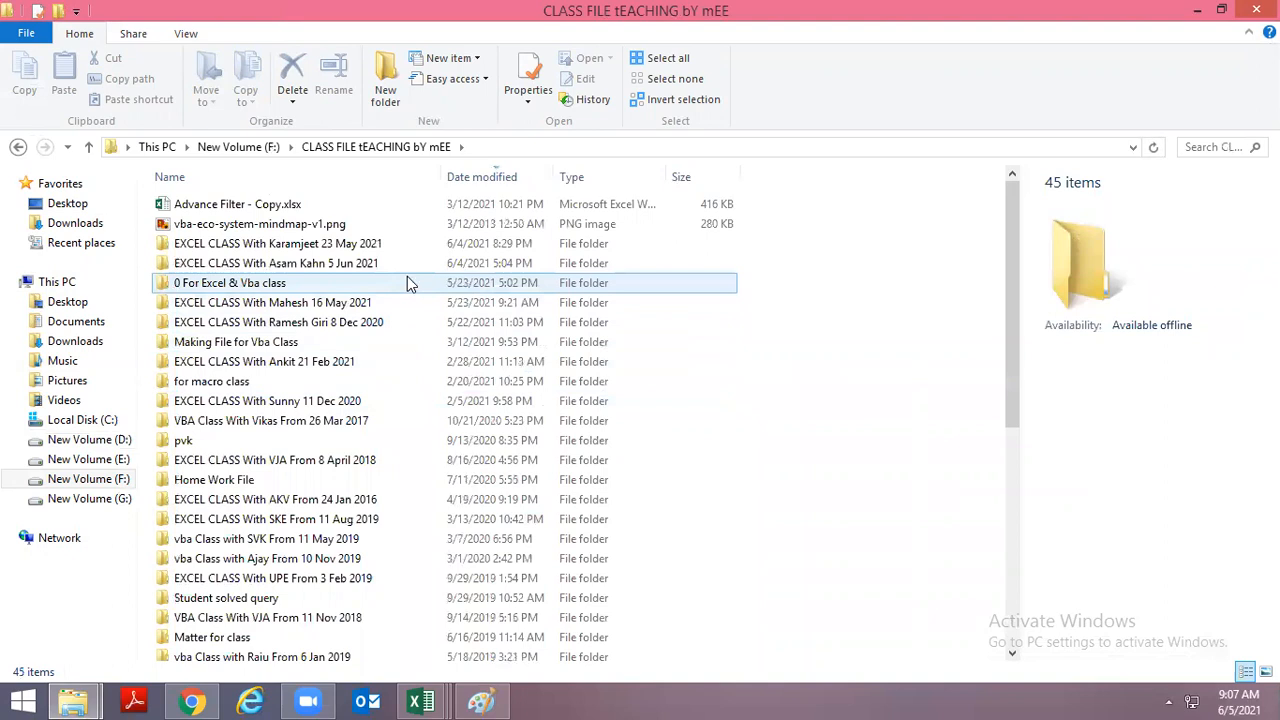
pyautogui.doubleClick(300, 245)
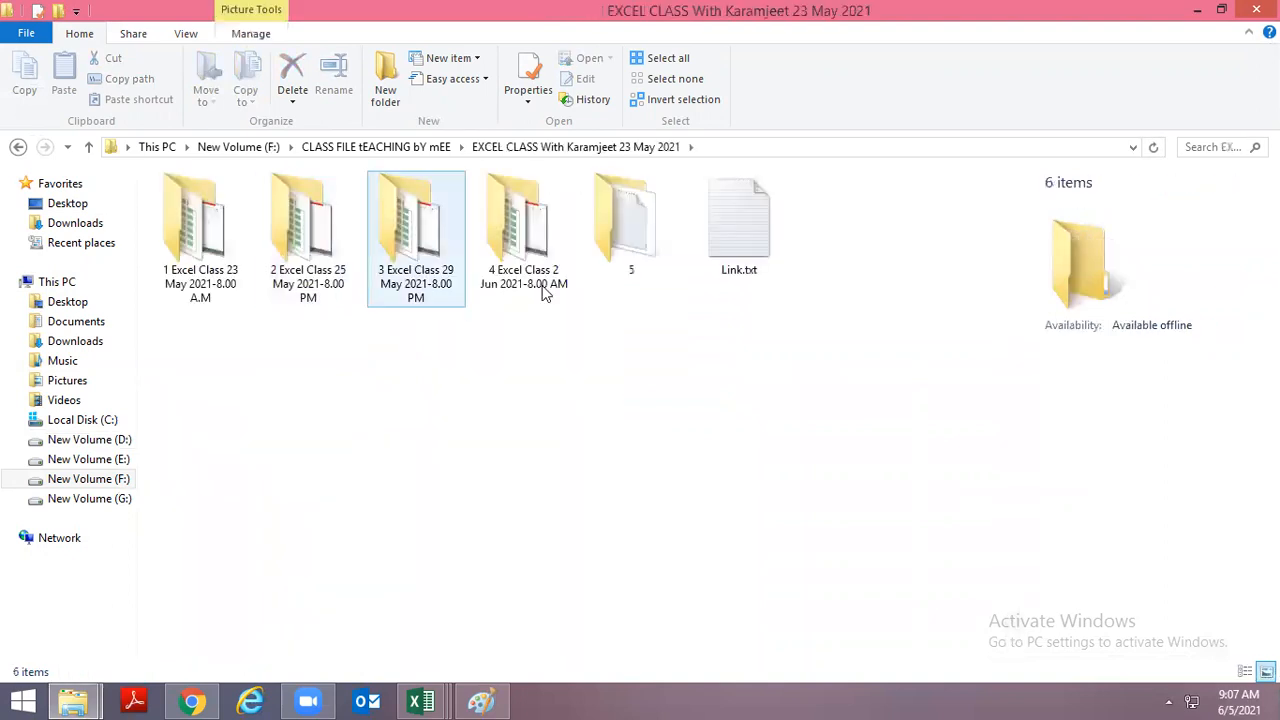
pyautogui.doubleClick(605, 236)
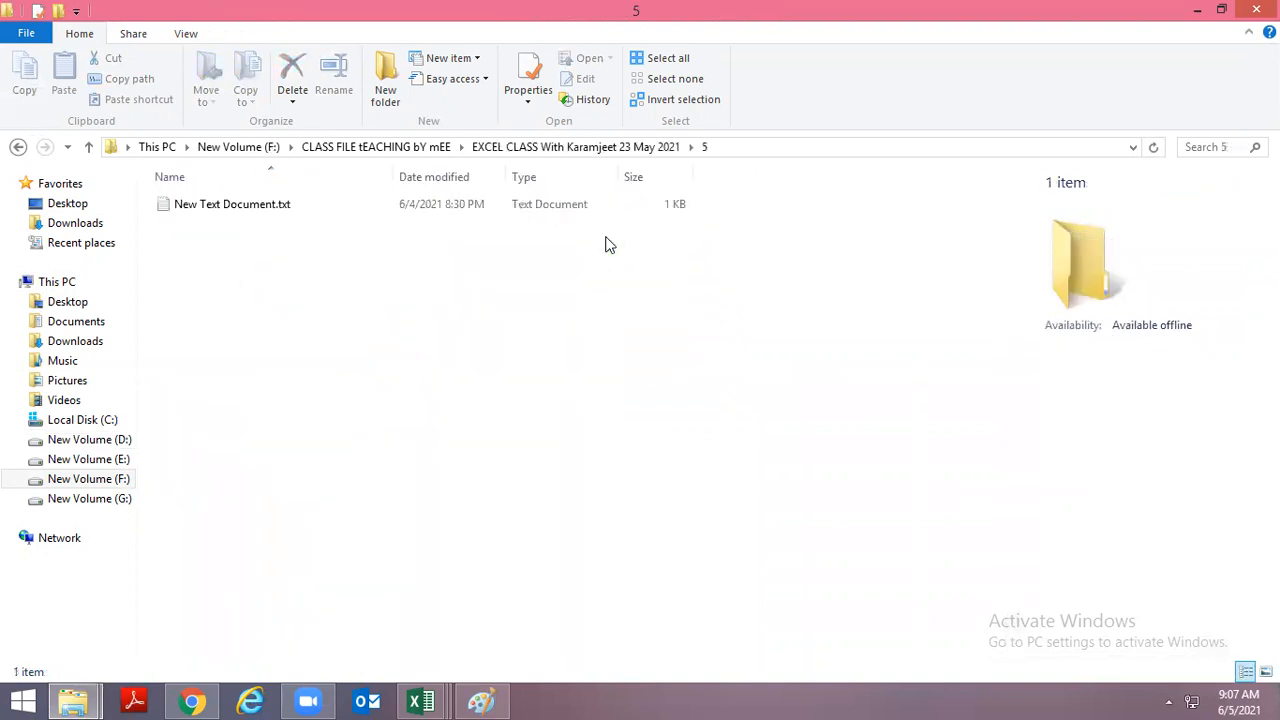
pyautogui.click(18, 147)
pyautogui.click(18, 147)
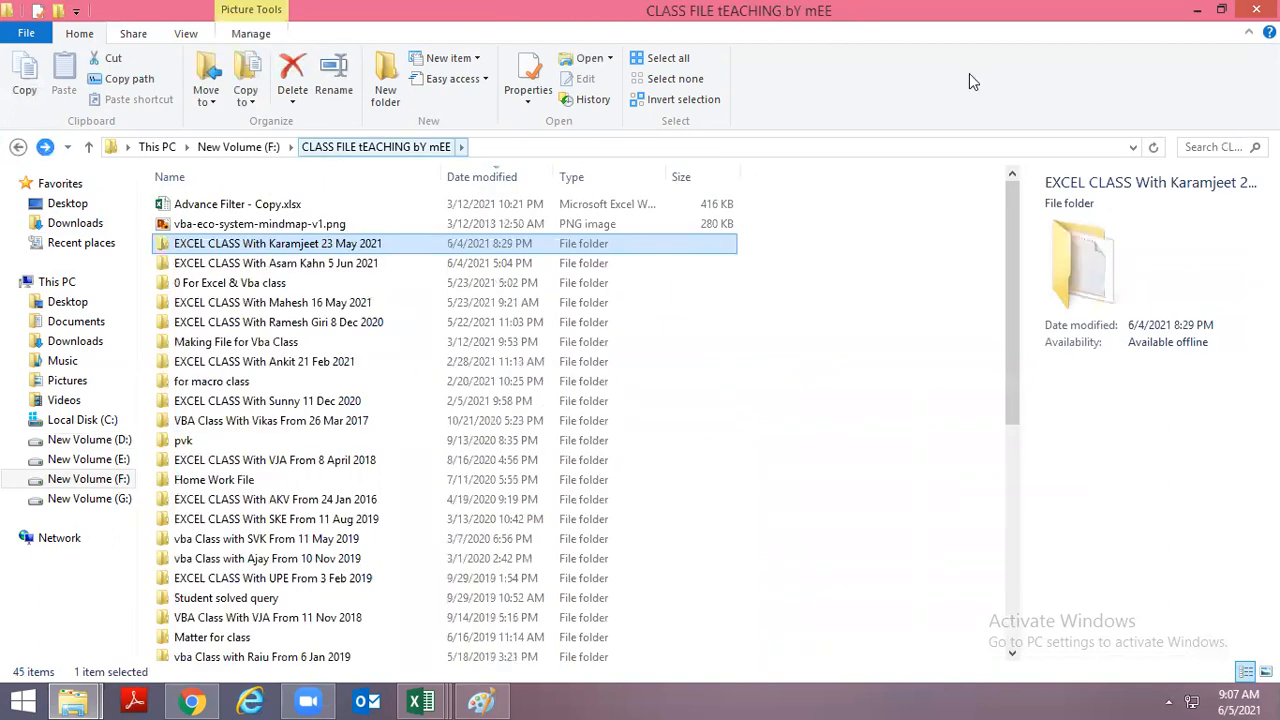
# Search the teaching folder and its subfolders for "qua".
pyautogui.click(1205, 147)
pyautogui.write('q')
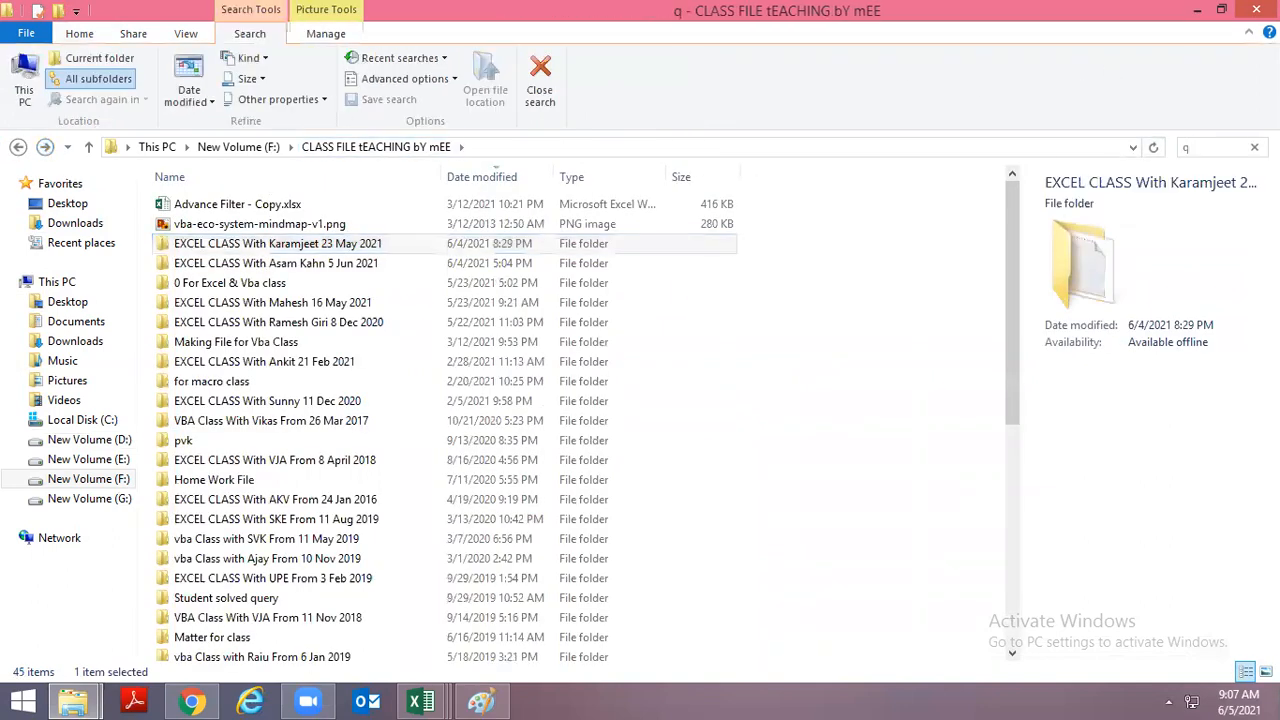
pyautogui.write('uar')
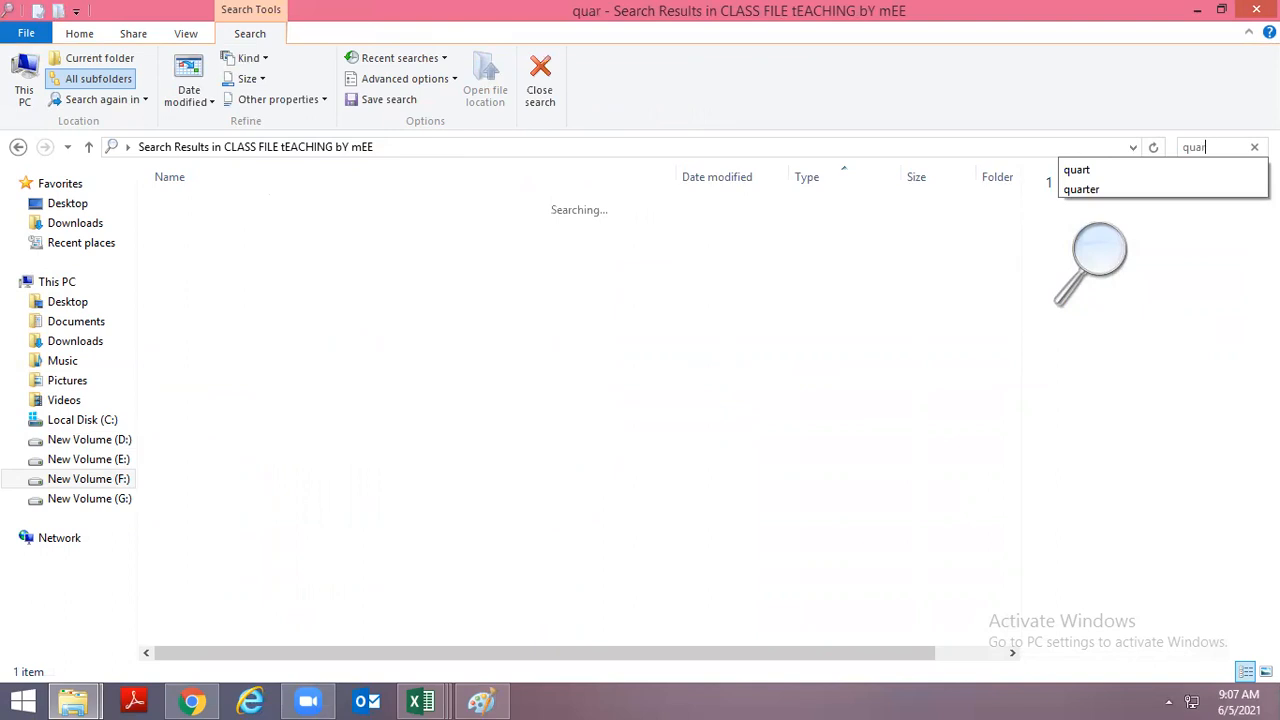
pyautogui.press('BackSpace')
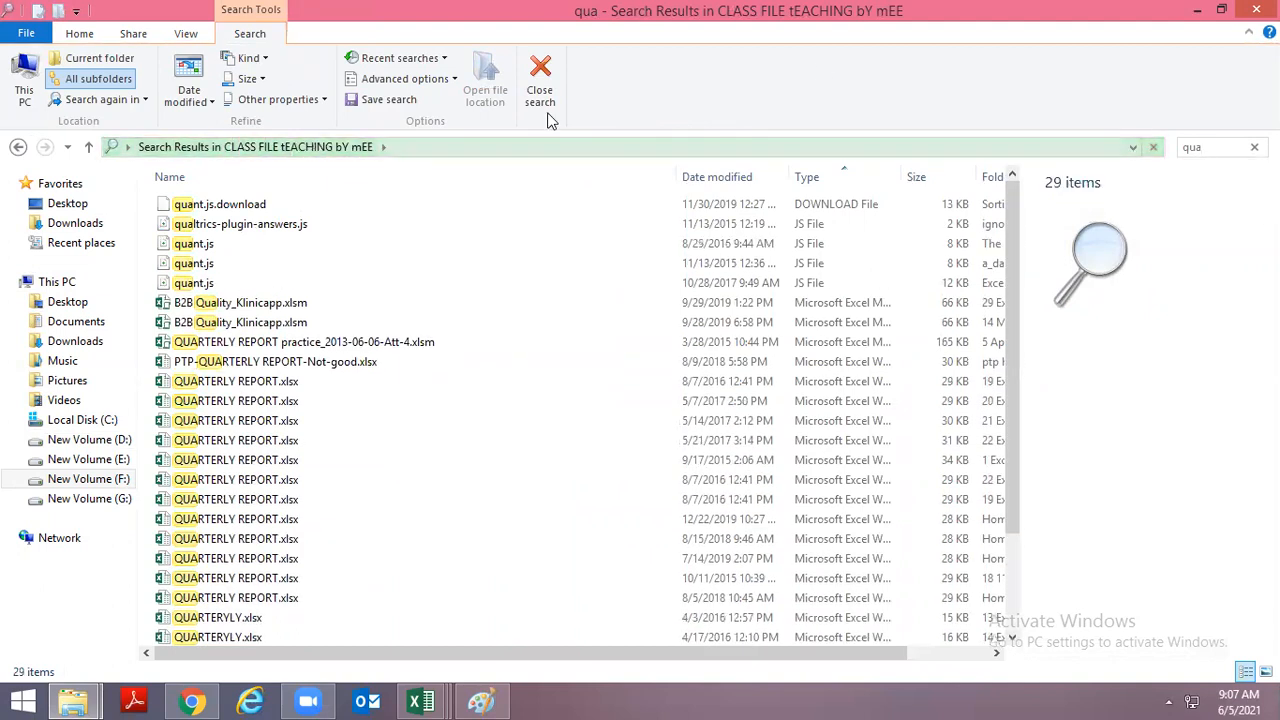
# Check the quarterly summary tables in a QUARTERLY REPORT.xlsx from the search results and close the workbook without saving.
pyautogui.doubleClick(343, 371)
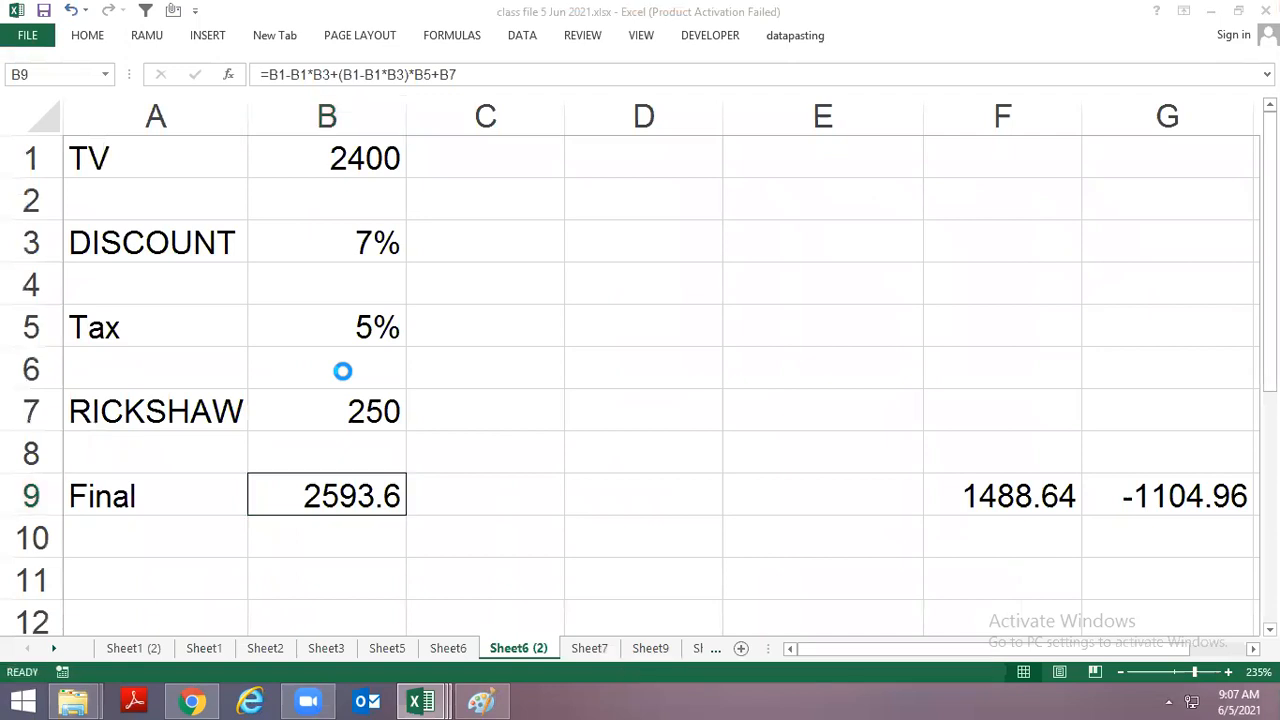
pyautogui.press('Down')
pyautogui.press('Down')
pyautogui.press('Down')
pyautogui.press('Down')
pyautogui.press('Down')
pyautogui.press('Down')
pyautogui.press('Down')
pyautogui.press('Down')
pyautogui.press('Down')
pyautogui.press('Down')
pyautogui.press('Down')
pyautogui.press('Down')
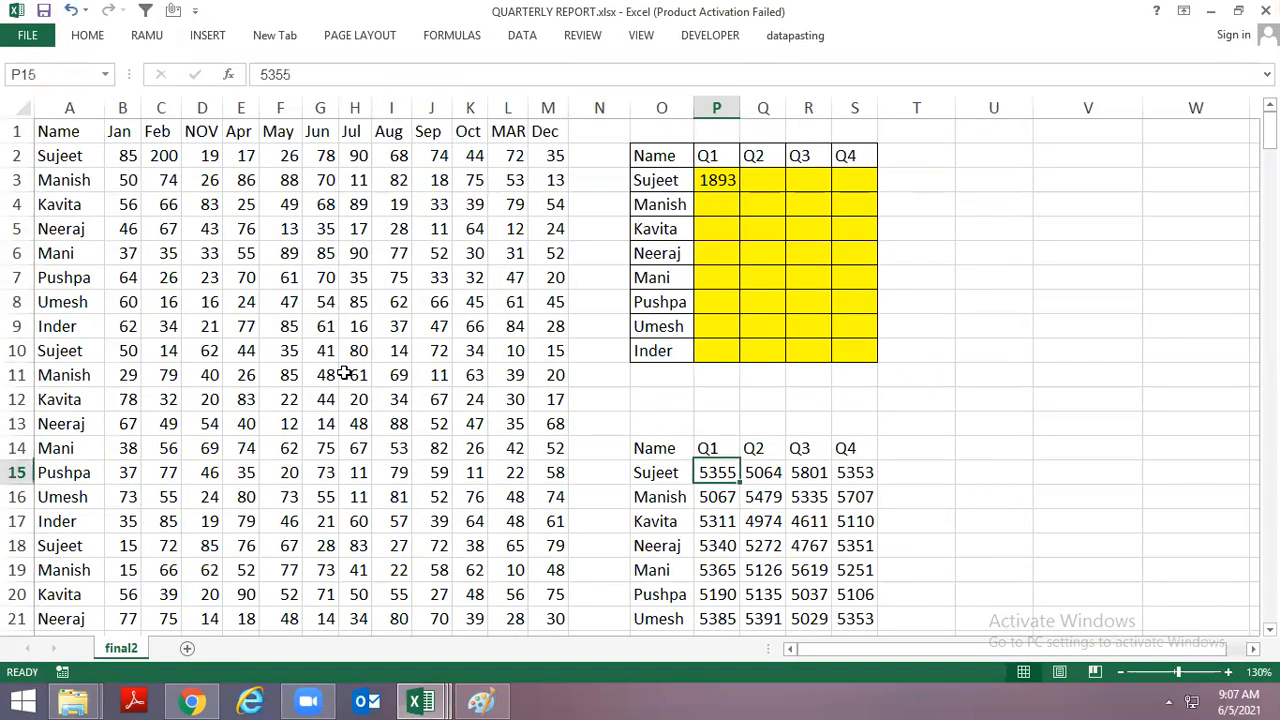
pyautogui.hotkey('ctrl', 'w')
pyautogui.press('Return')
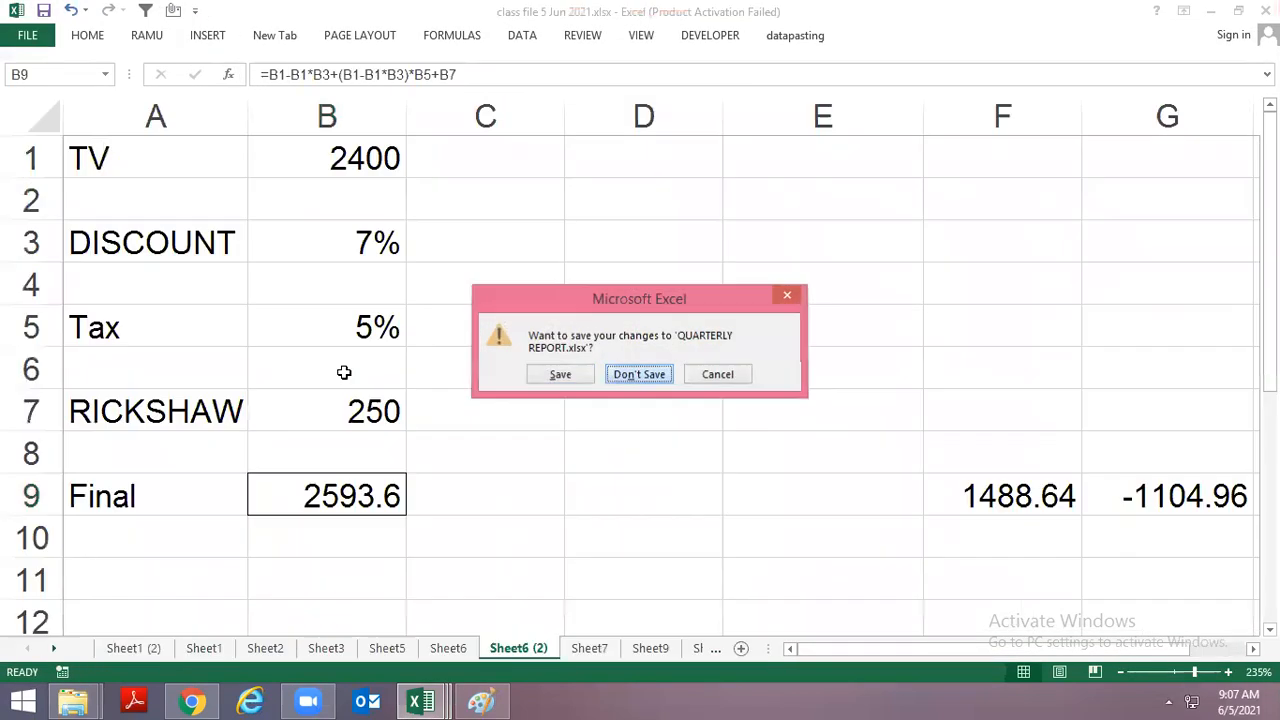
# Look at another QUARTERLY REPORT.xlsx copy from the search results and close it without saving.
pyautogui.hotkey('alt', 'Tab')
pyautogui.press('Return')
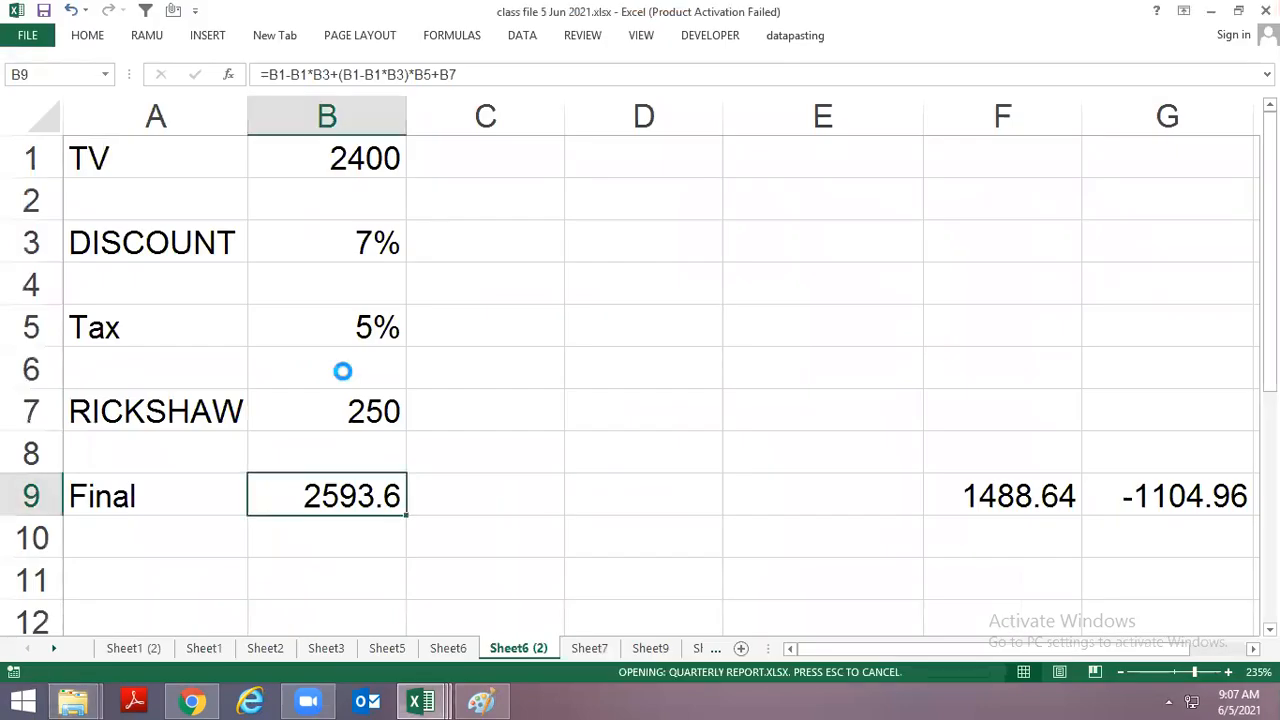
pyautogui.press('Right')
pyautogui.press('Right')
pyautogui.hotkey('alt', 'space')
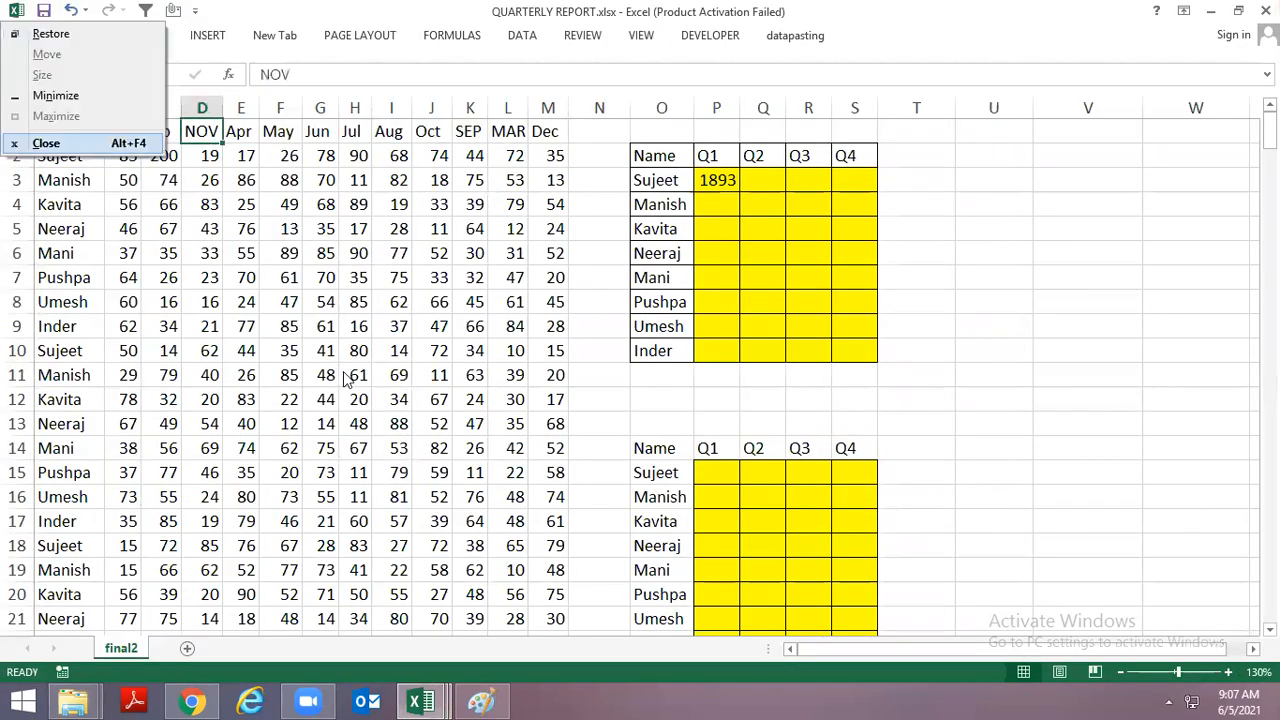
pyautogui.press('c')
pyautogui.press('Tab')
pyautogui.press('Return')
# Open a further QUARTERLY REPORT.xlsx copy and inspect the Q1 formula in P3.
pyautogui.hotkey('alt', 'Tab')
pyautogui.press('Return')
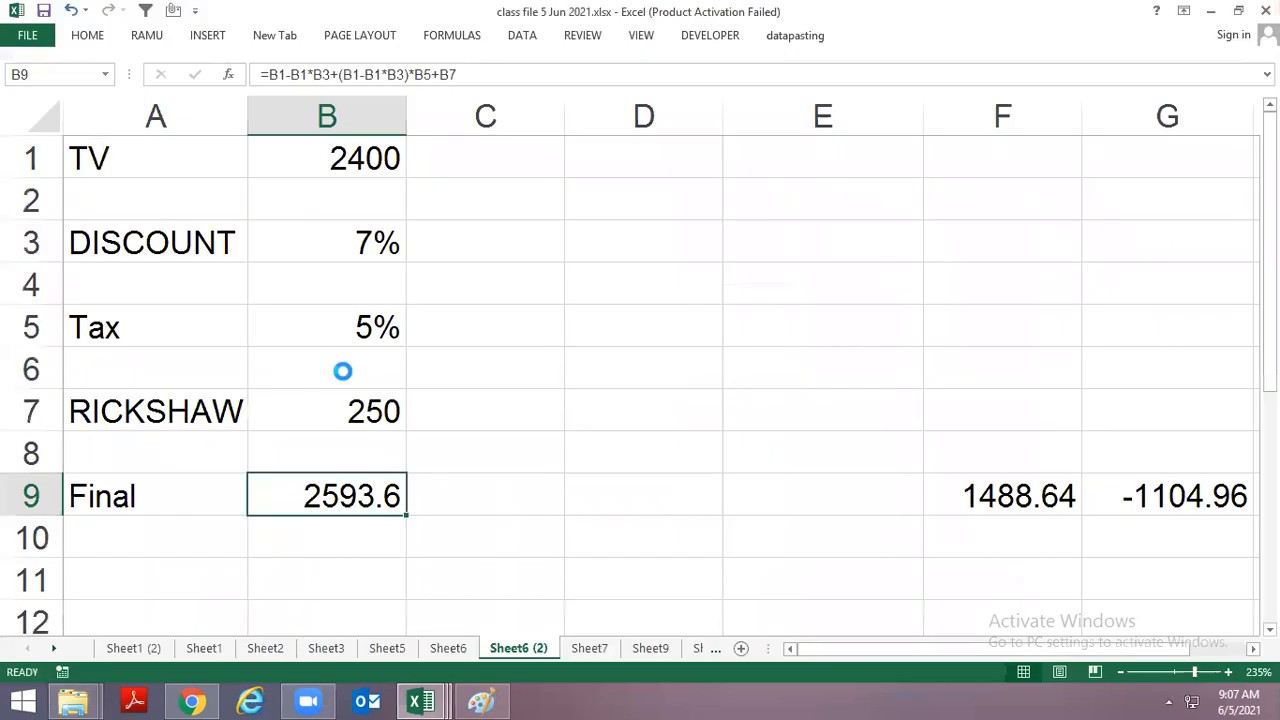
pyautogui.press('Down')
pyautogui.press('Up')
pyautogui.press('Up')
pyautogui.press('Up')
pyautogui.press('Up')
pyautogui.press('Up')
pyautogui.press('Up')
pyautogui.press('Up')
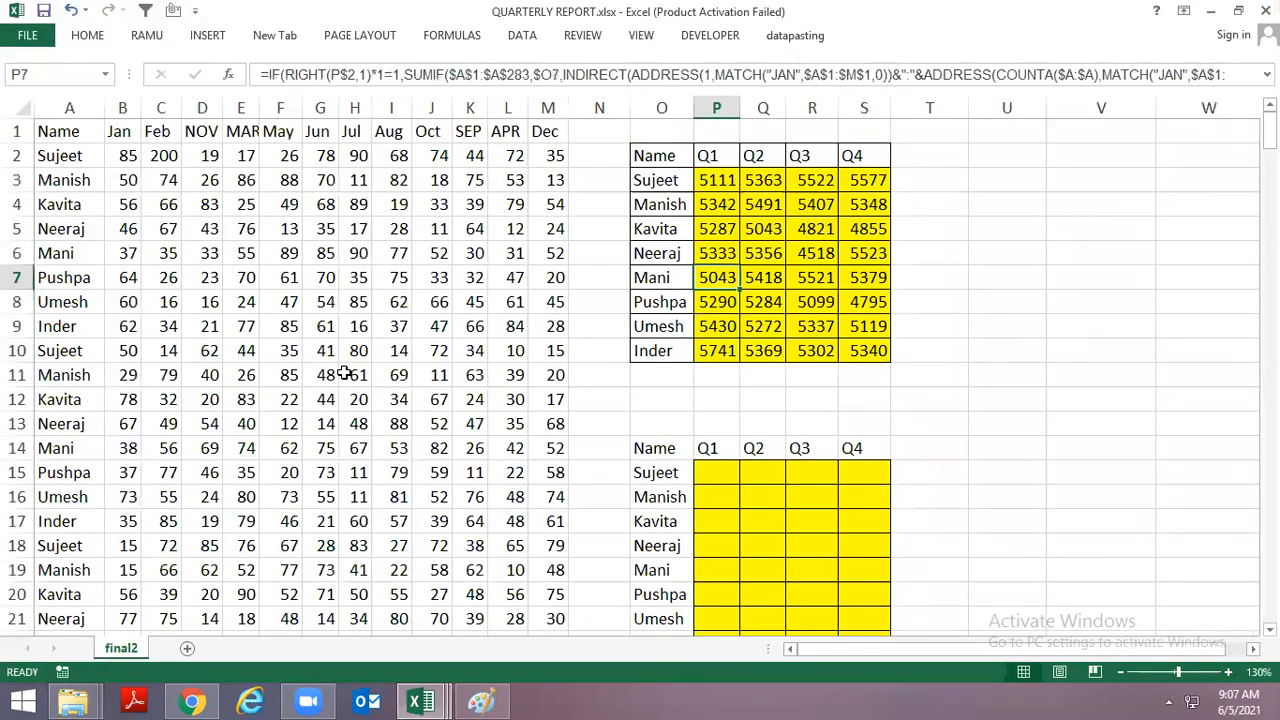
pyautogui.press('F2')
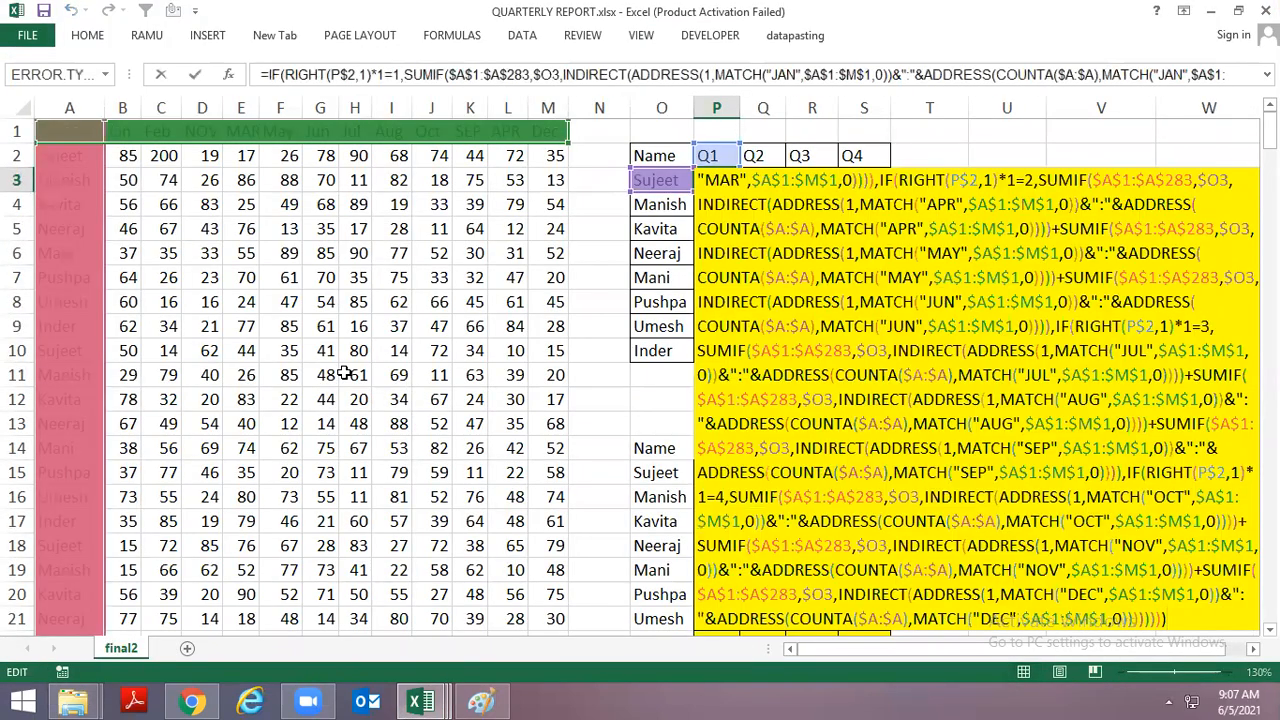
pyautogui.press('Escape')
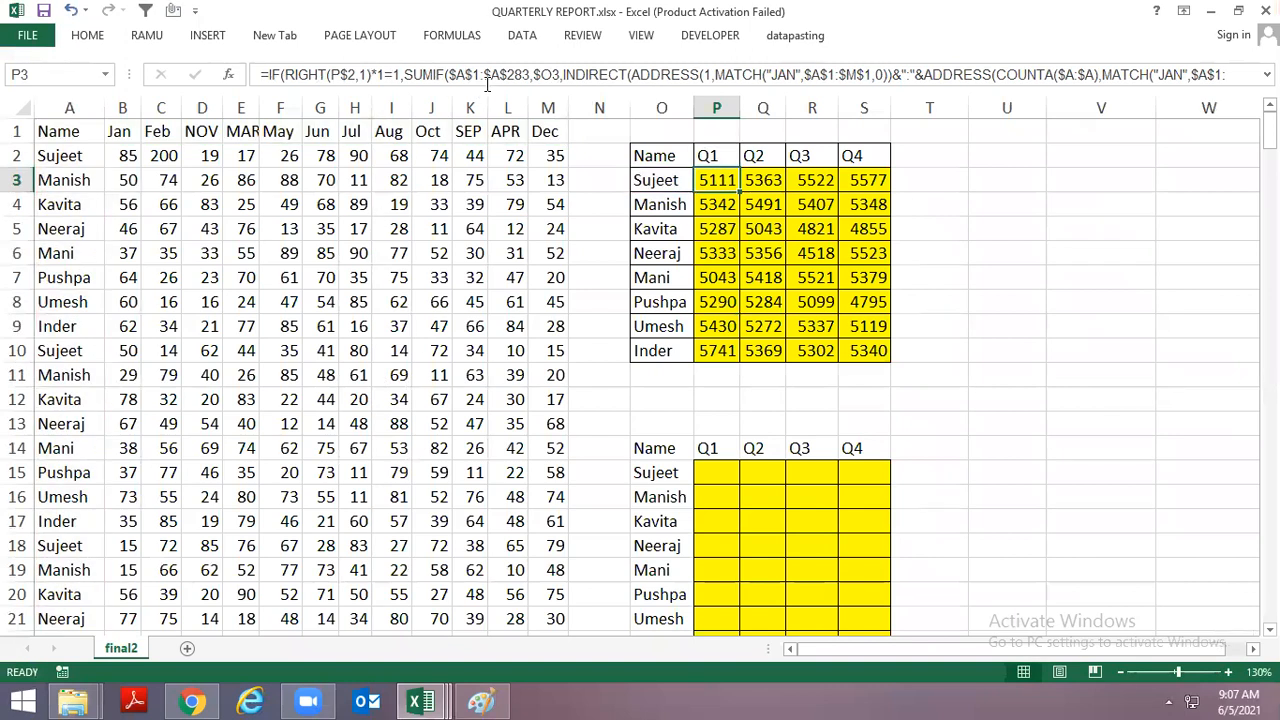
# Examine the end of the long nested formula in P3 without changing it.
pyautogui.click(487, 85)
pyautogui.press('End')
pyautogui.press('Escape')
pyautogui.click(550, 86)
pyautogui.press('End')
pyautogui.press('Escape')
pyautogui.click(678, 88)
pyautogui.press('End')
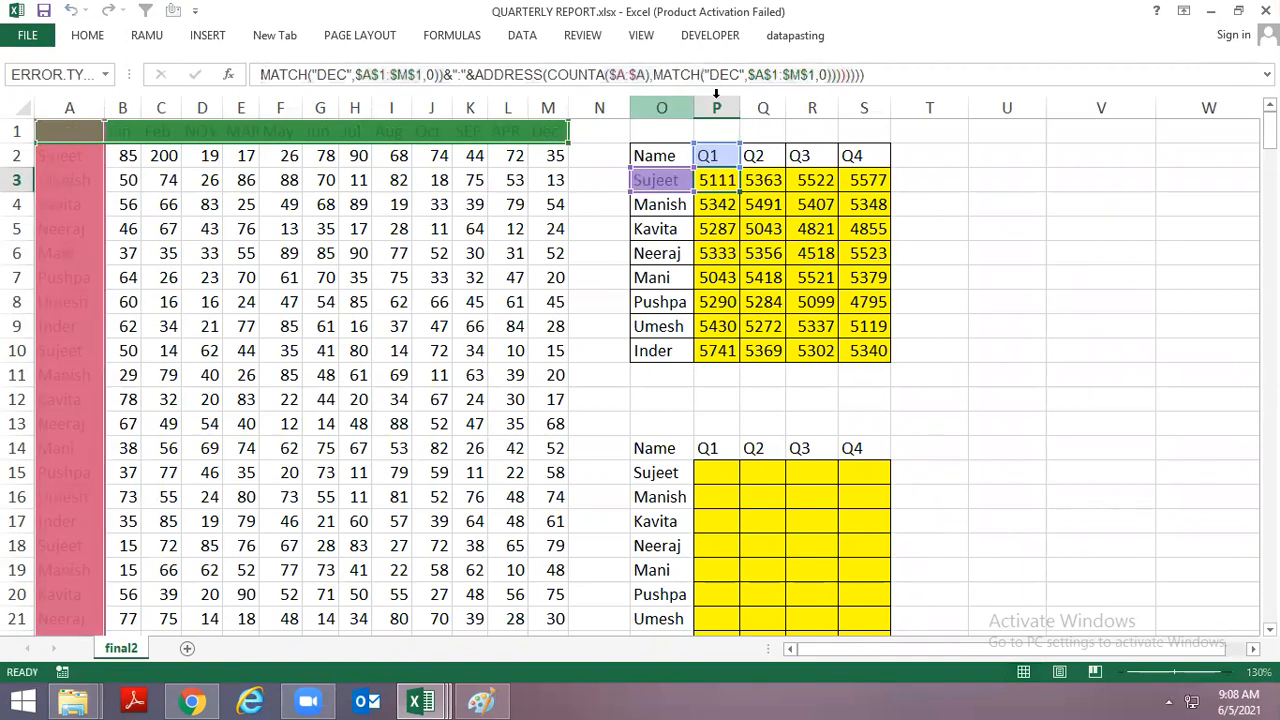
pyautogui.press('Escape')
# Expand the formula bar and read through the entire nested IF and SUMIF formula in P3.
pyautogui.hotkey('ctrl', 'shift', 'u')
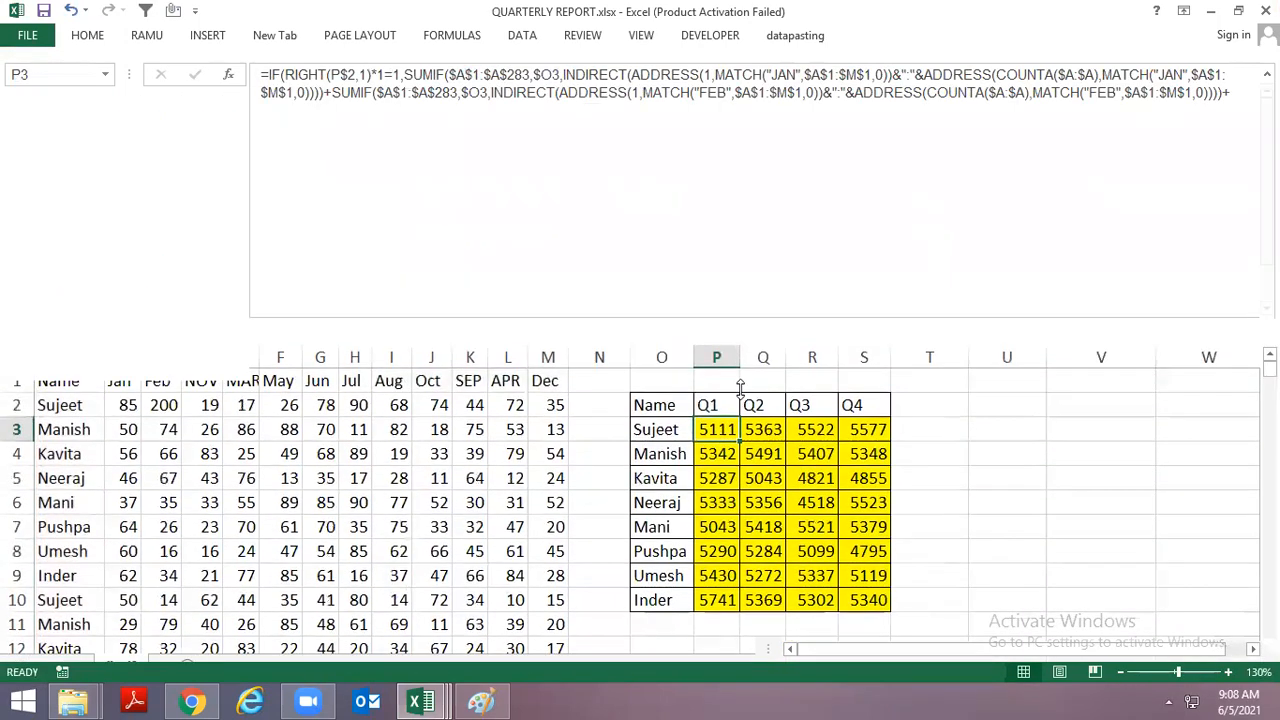
pyautogui.click(704, 181)
pyautogui.click(1052, 252)
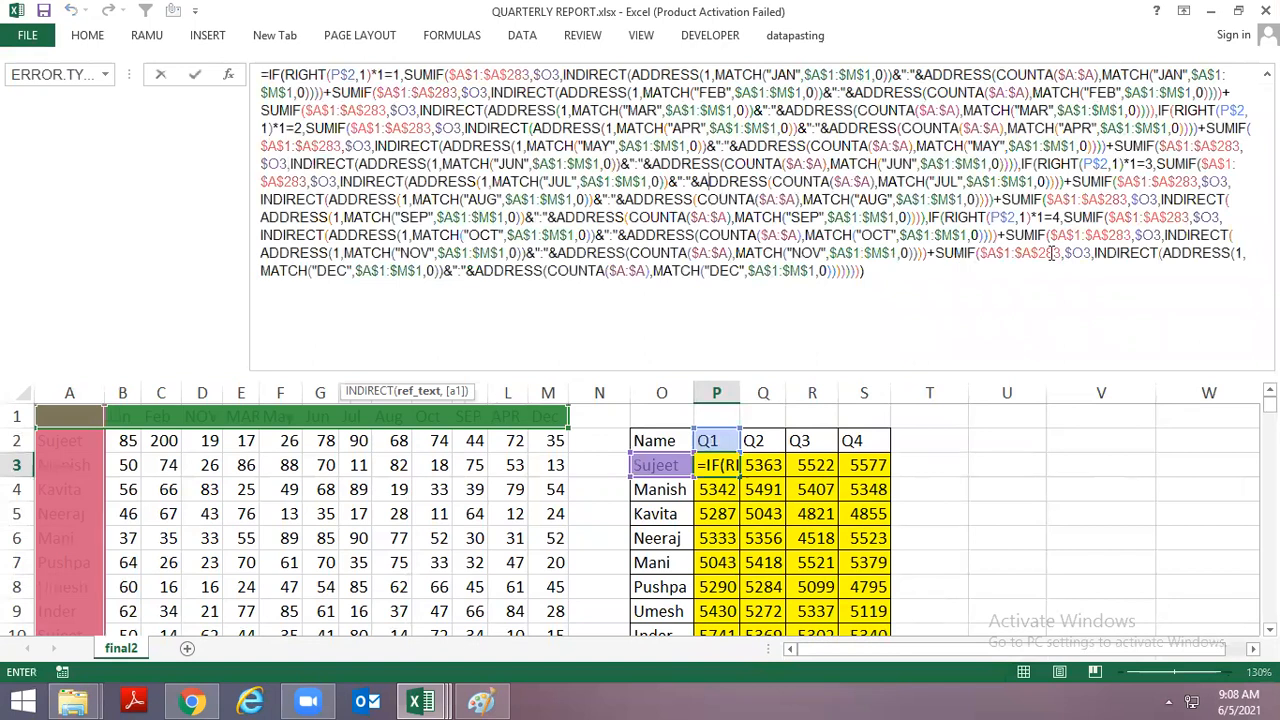
pyautogui.click(868, 150)
pyautogui.click(808, 146)
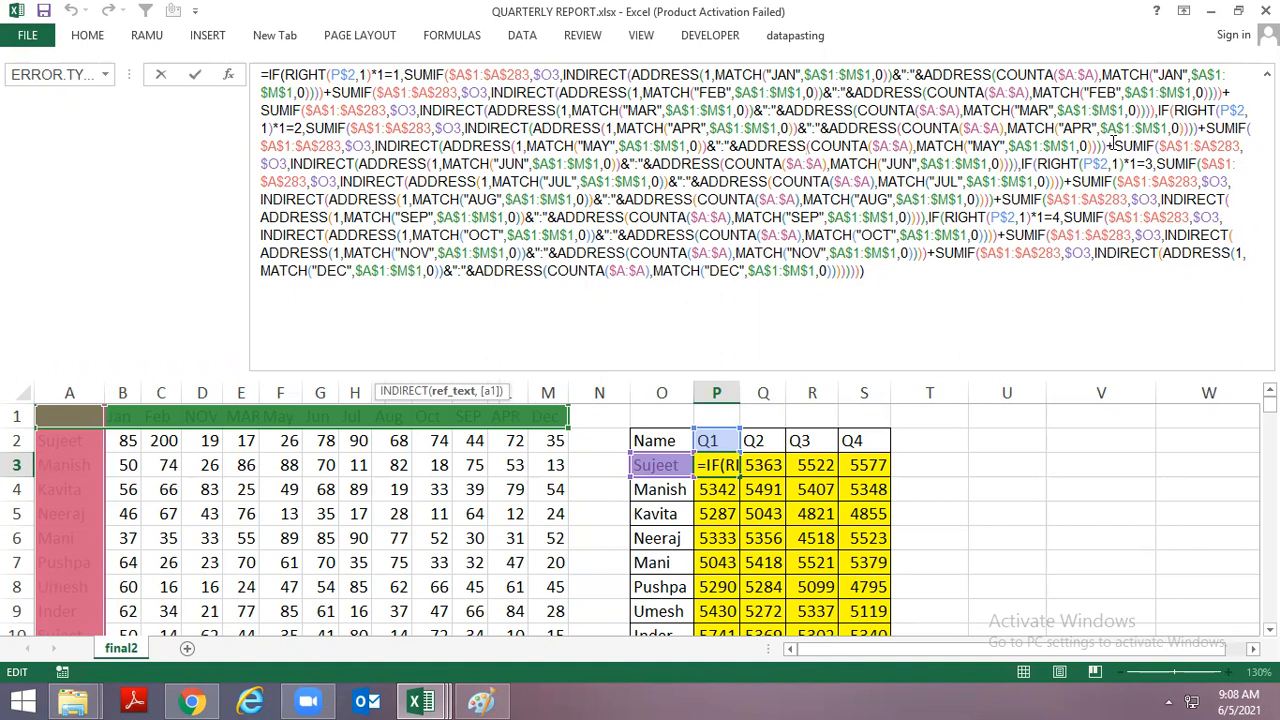
pyautogui.hotkey('ctrl', 'Return')
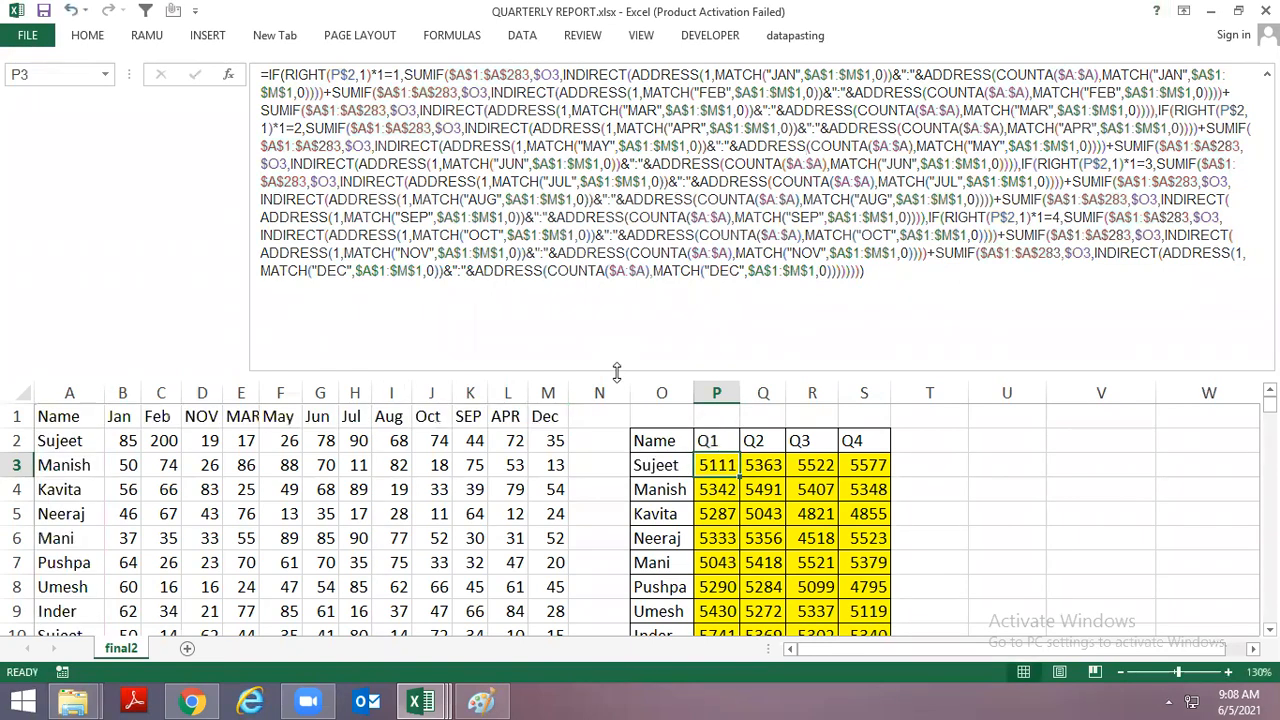
# Shrink the formula bar to three lines and close the QUARTERLY REPORT.xlsx workbook.
pyautogui.moveTo(617, 373); pyautogui.dragTo(575, 190)
pyautogui.moveTo(559, 129); pyautogui.dragTo(558, 126)
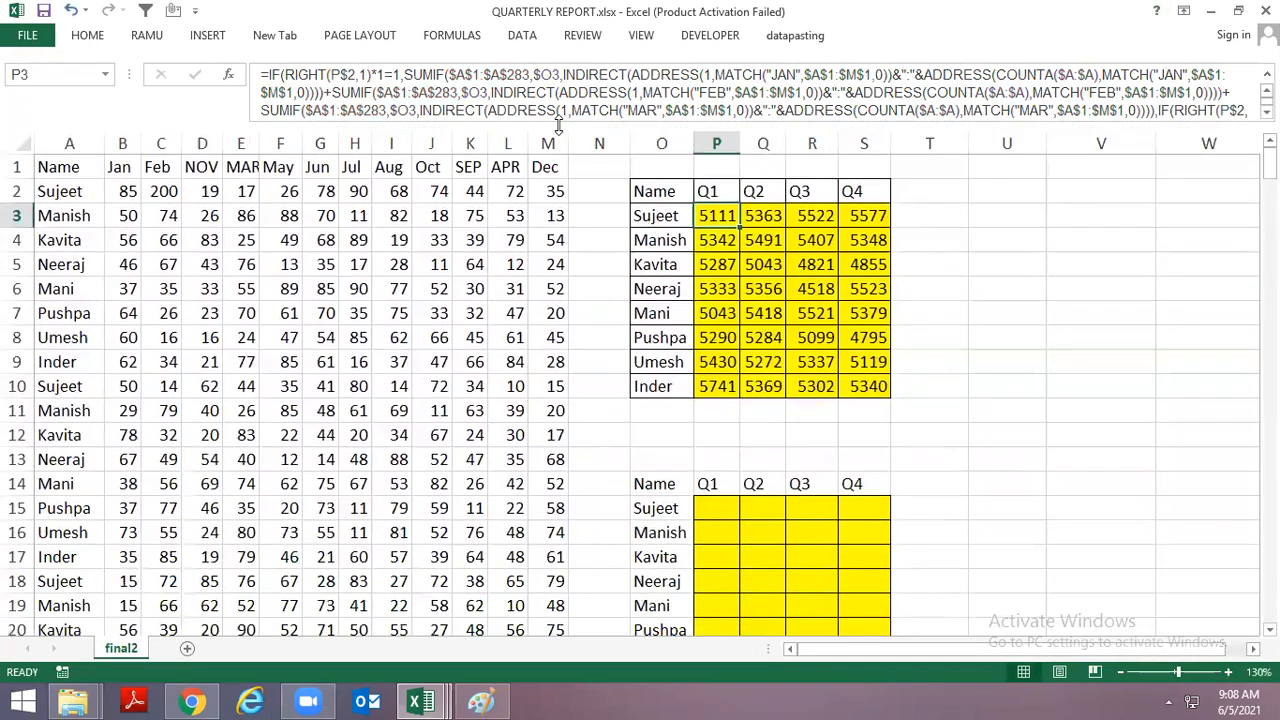
pyautogui.click(756, 267)
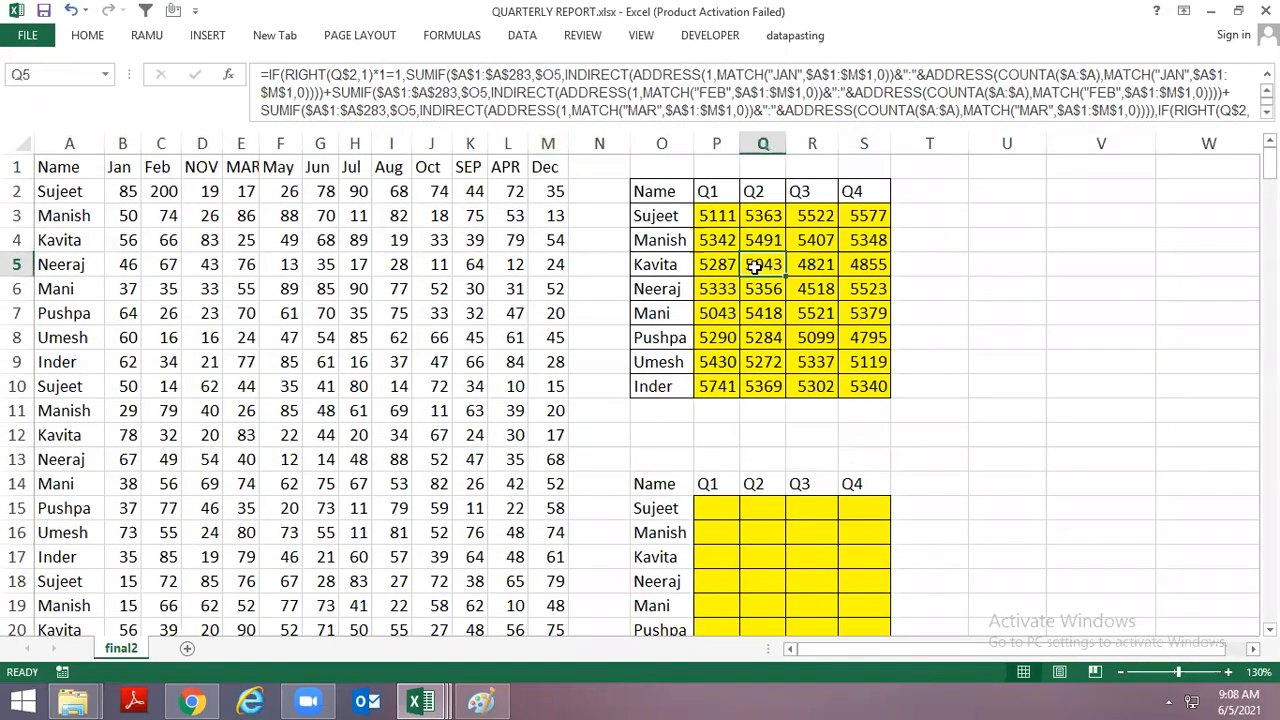
pyautogui.hotkey('alt', 'space')
pyautogui.press('c')
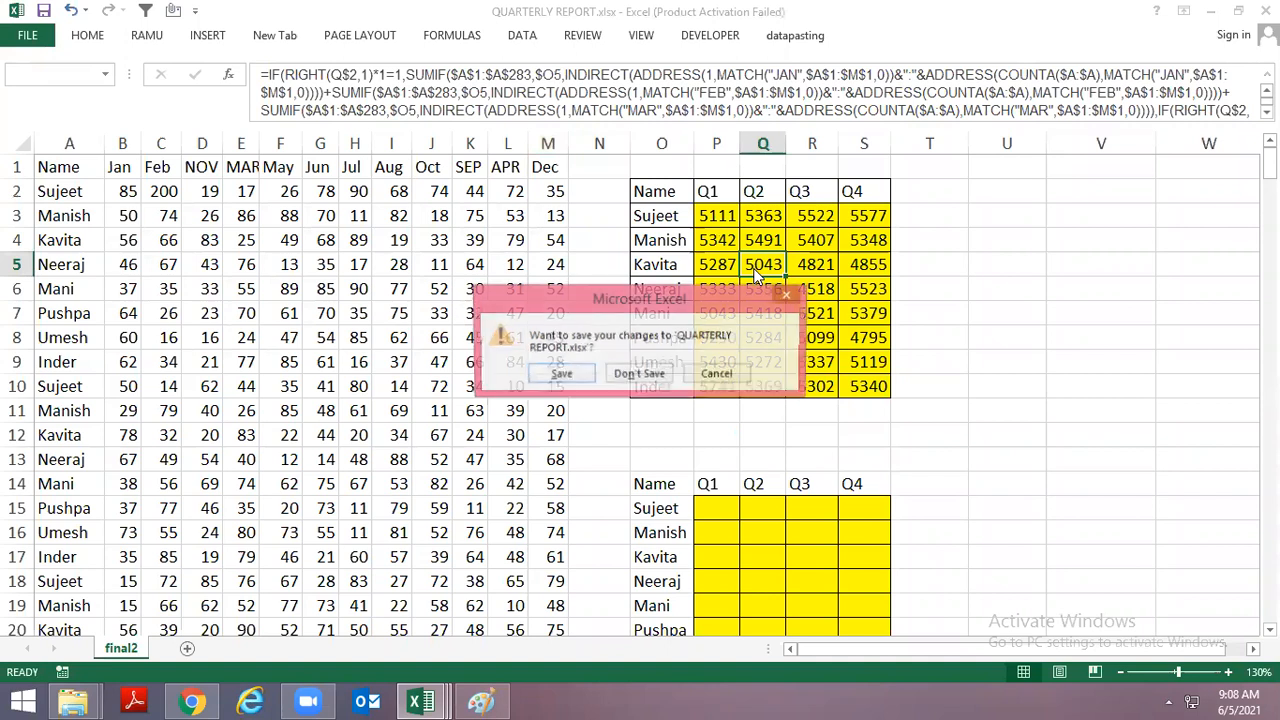
pyautogui.press('Return')
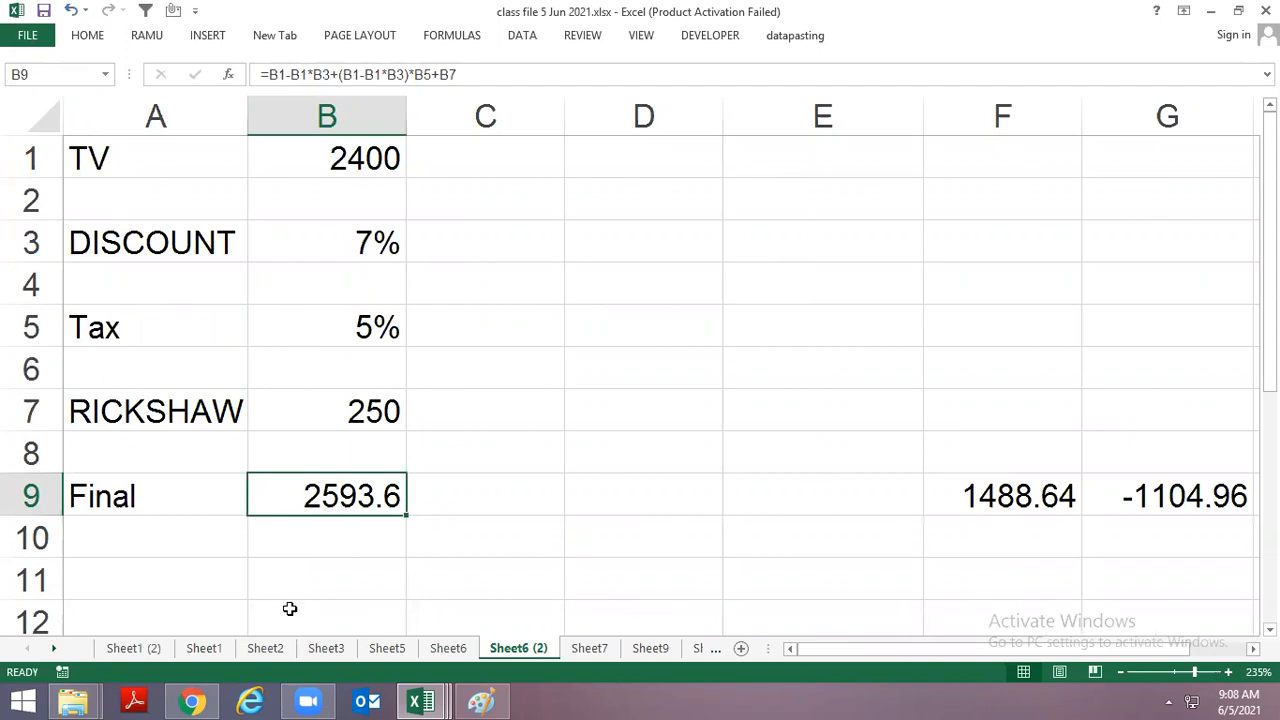
# Switch to WhatsApp Web and look through the list of recent chats.
pyautogui.click(193, 701)
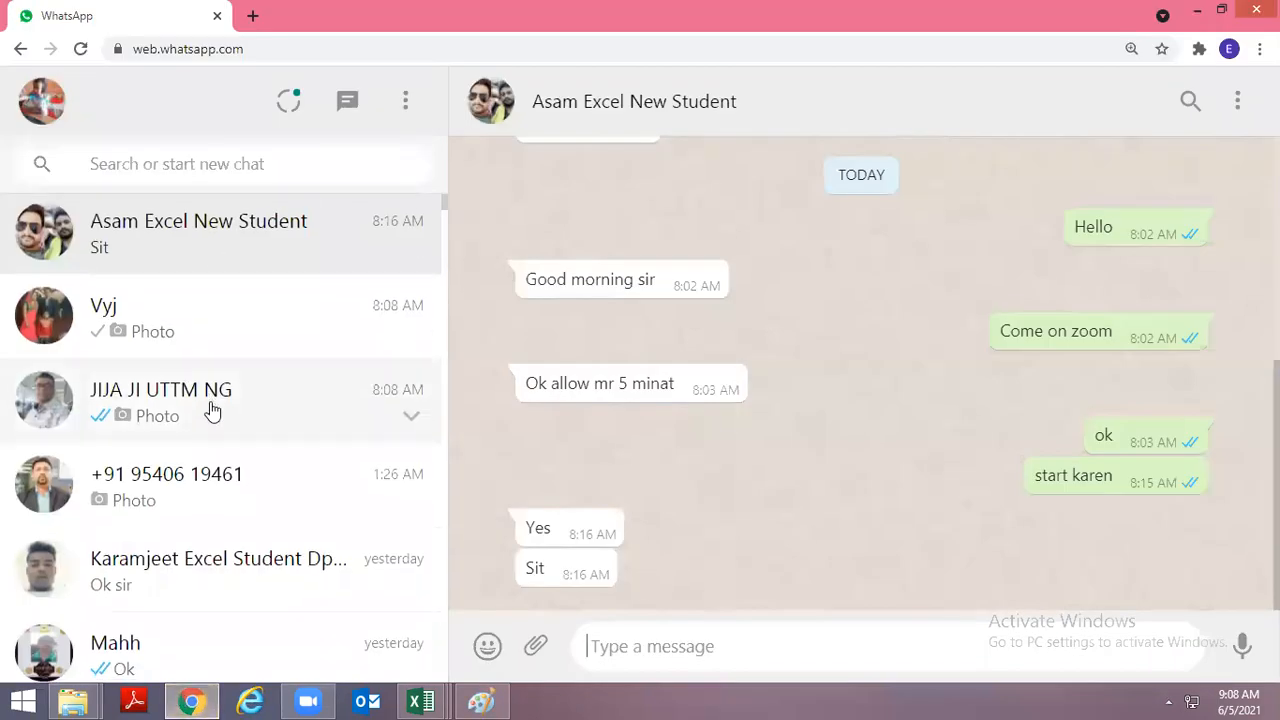
pyautogui.scroll(-5, 165, 390)
pyautogui.scroll(-2, 200, 430)
pyautogui.scroll(8, 234, 460)
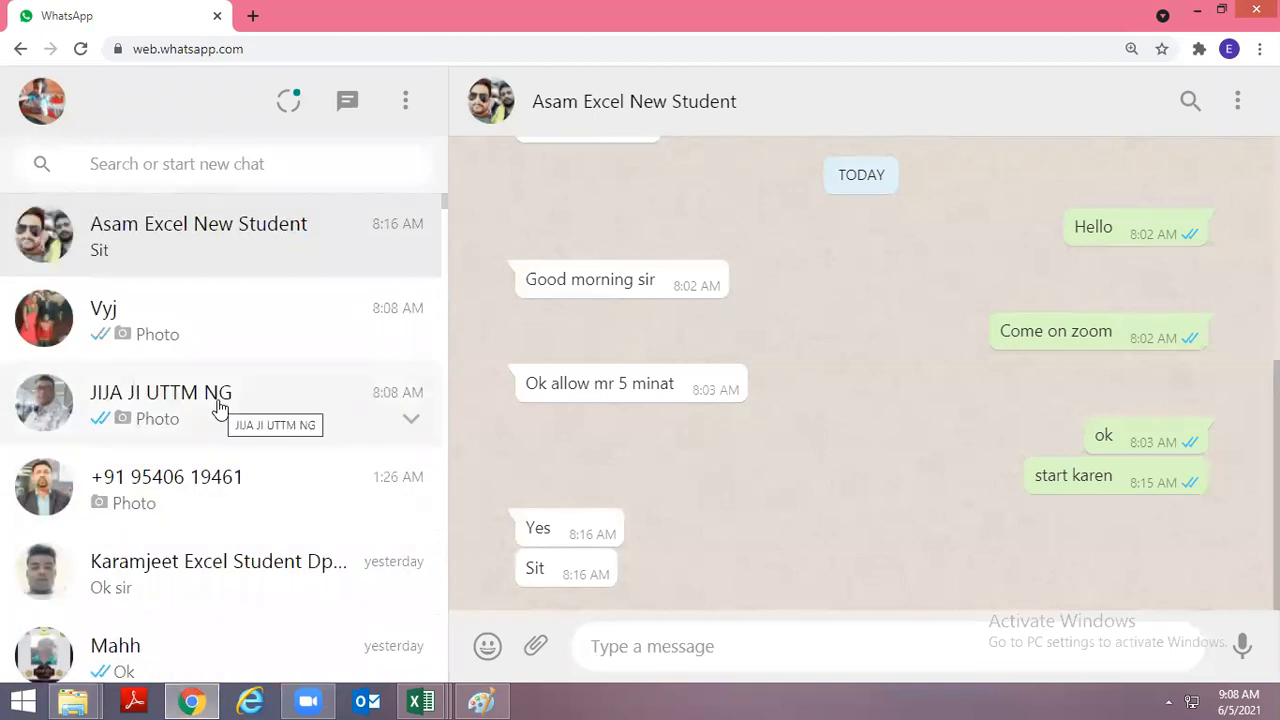
pyautogui.scroll(-5, 220, 408)
pyautogui.scroll(-4, 220, 408)
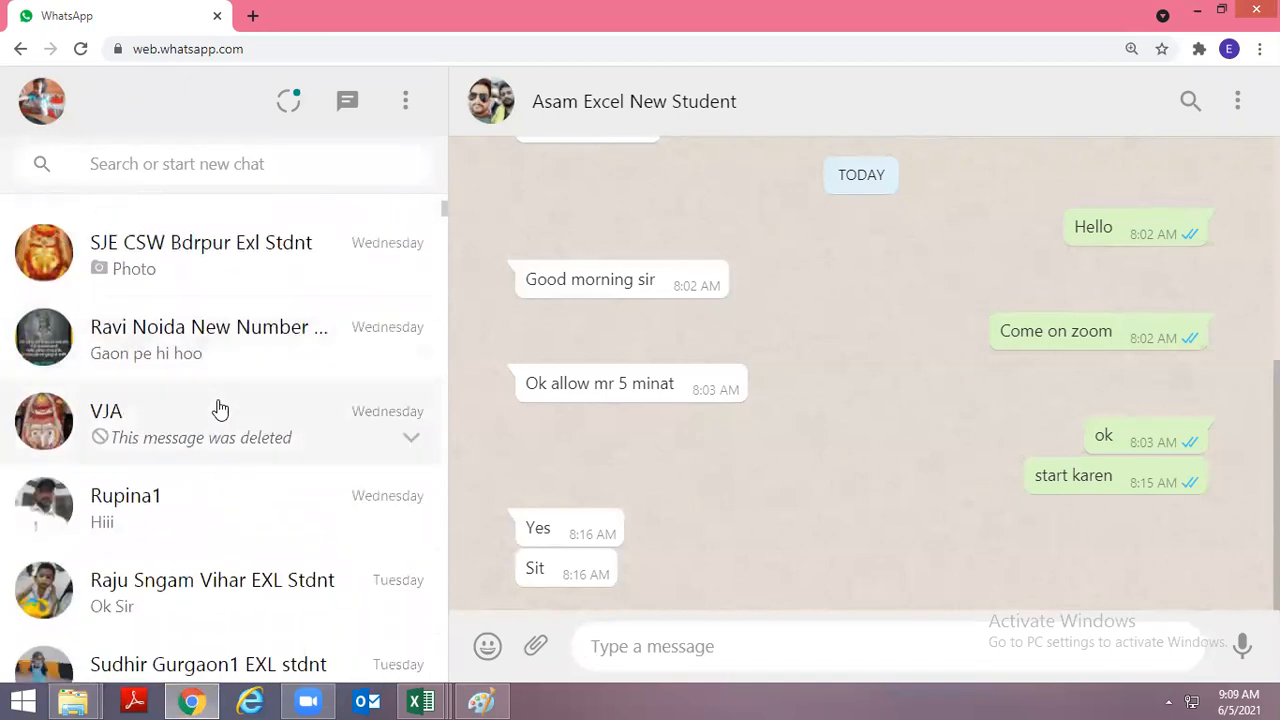
pyautogui.scroll(-5, 220, 408)
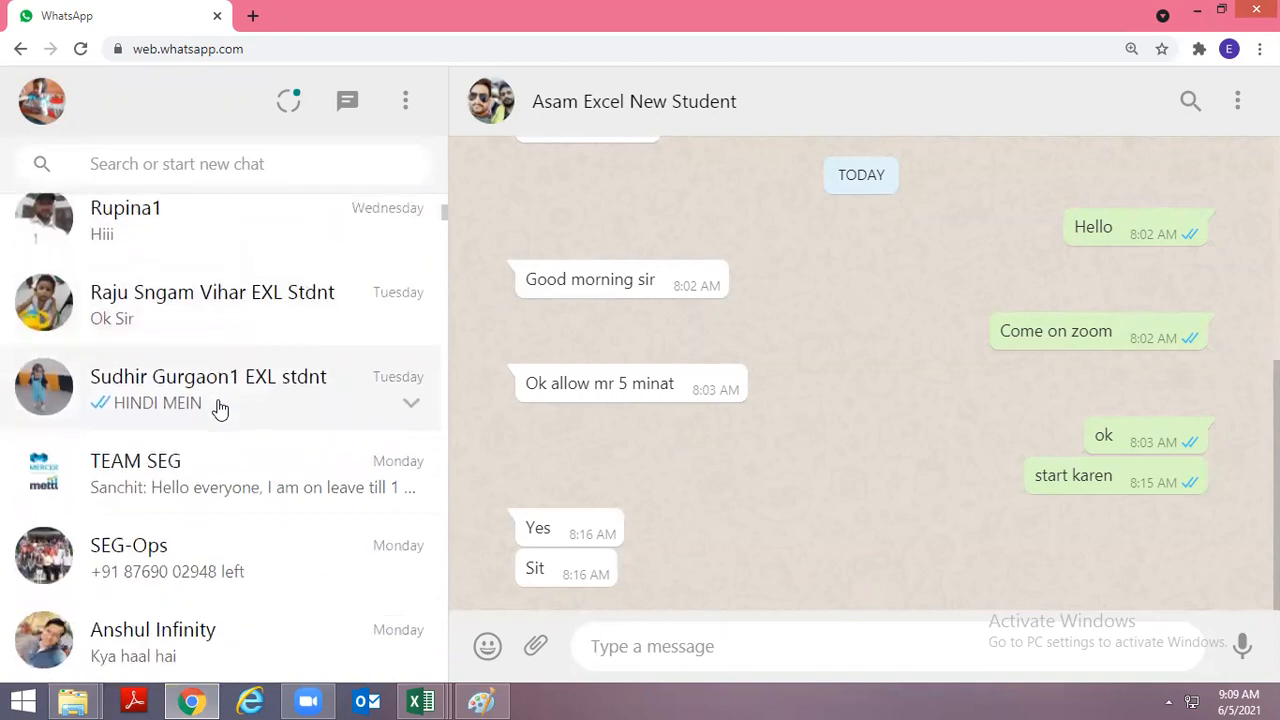
pyautogui.scroll(10, 220, 408)
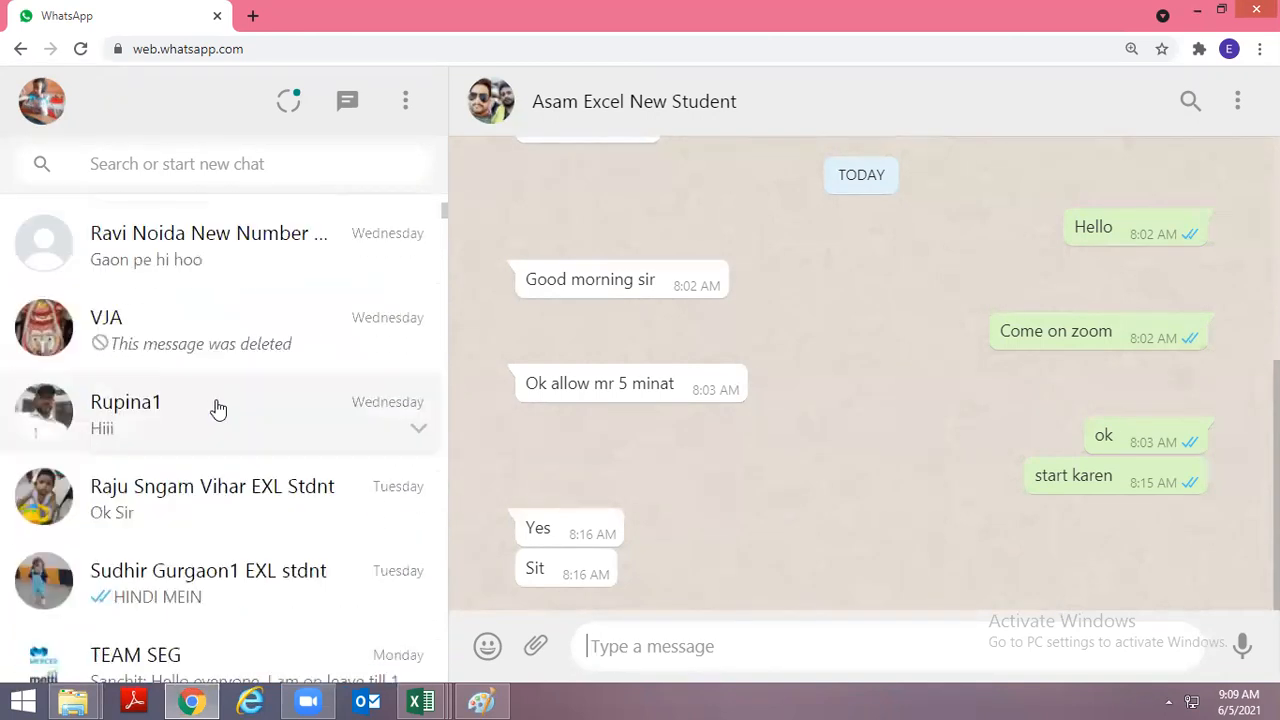
# Search the chats for a student by first name, open the conversation, and view the contact's enlarged profile photo.
pyautogui.click(204, 170)
pyautogui.write('rames')
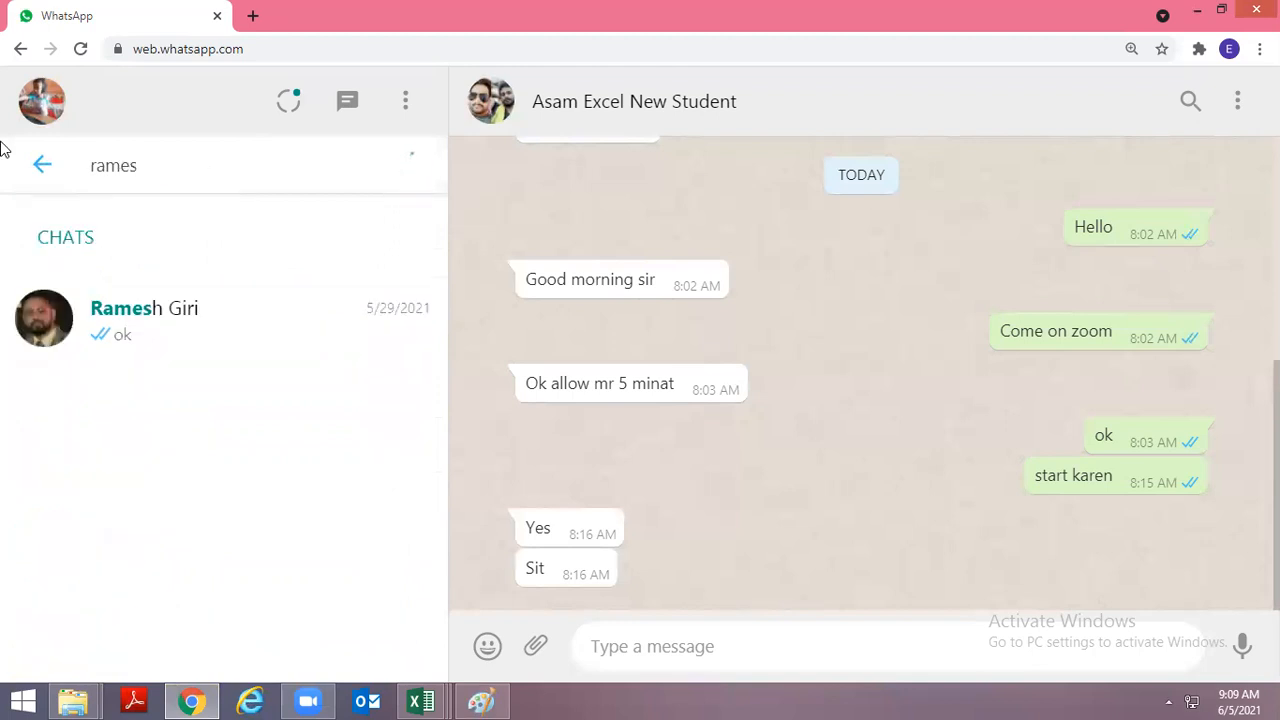
pyautogui.click(127, 320)
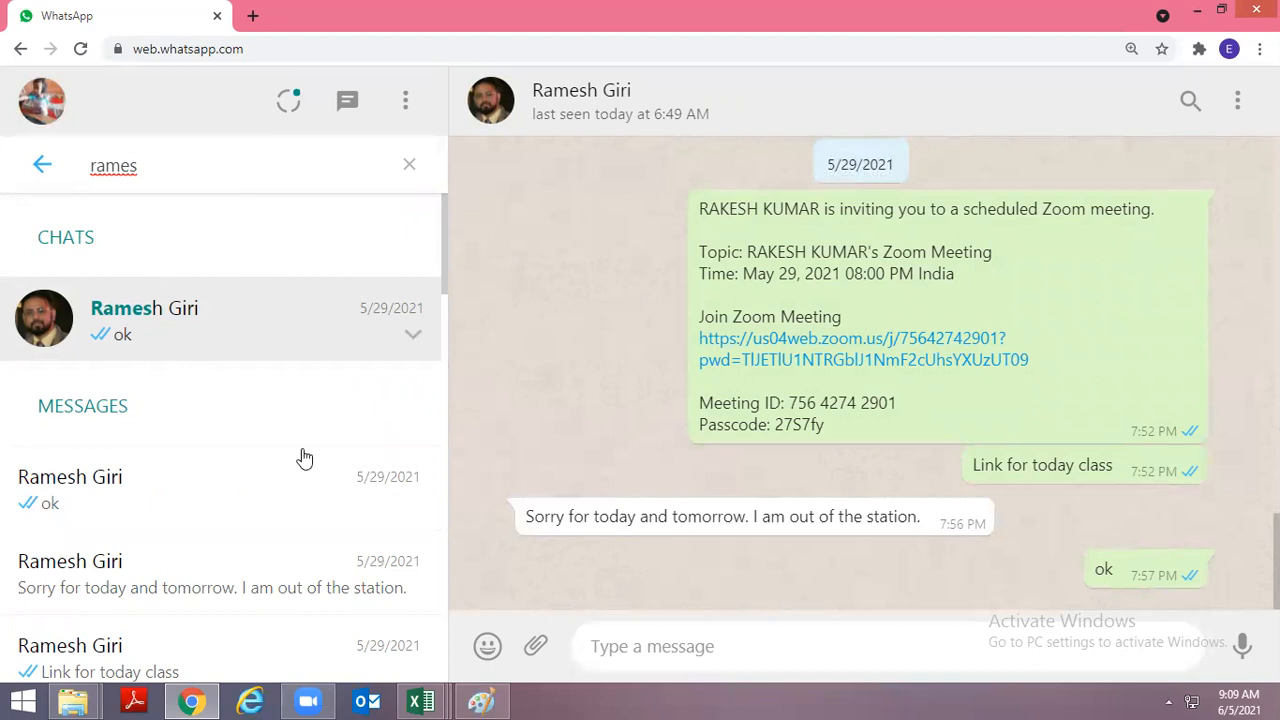
pyautogui.click(495, 115)
pyautogui.click(1110, 300)
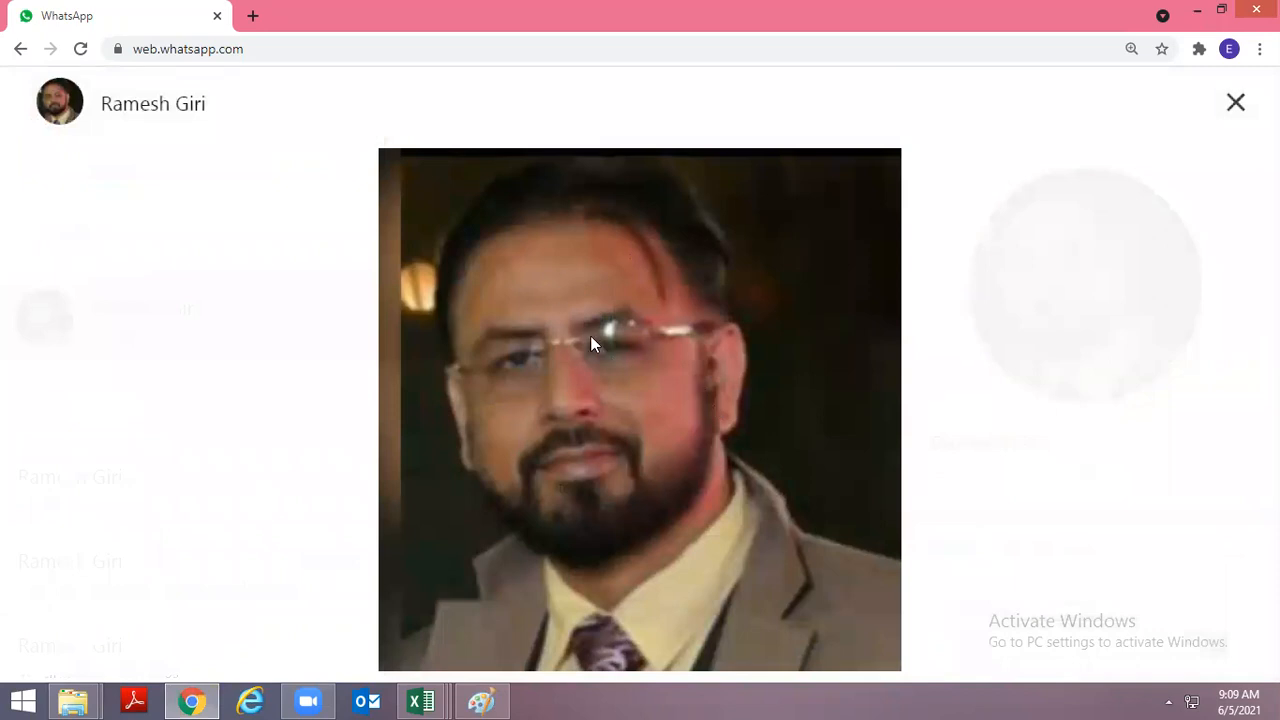
pyautogui.click(1237, 105)
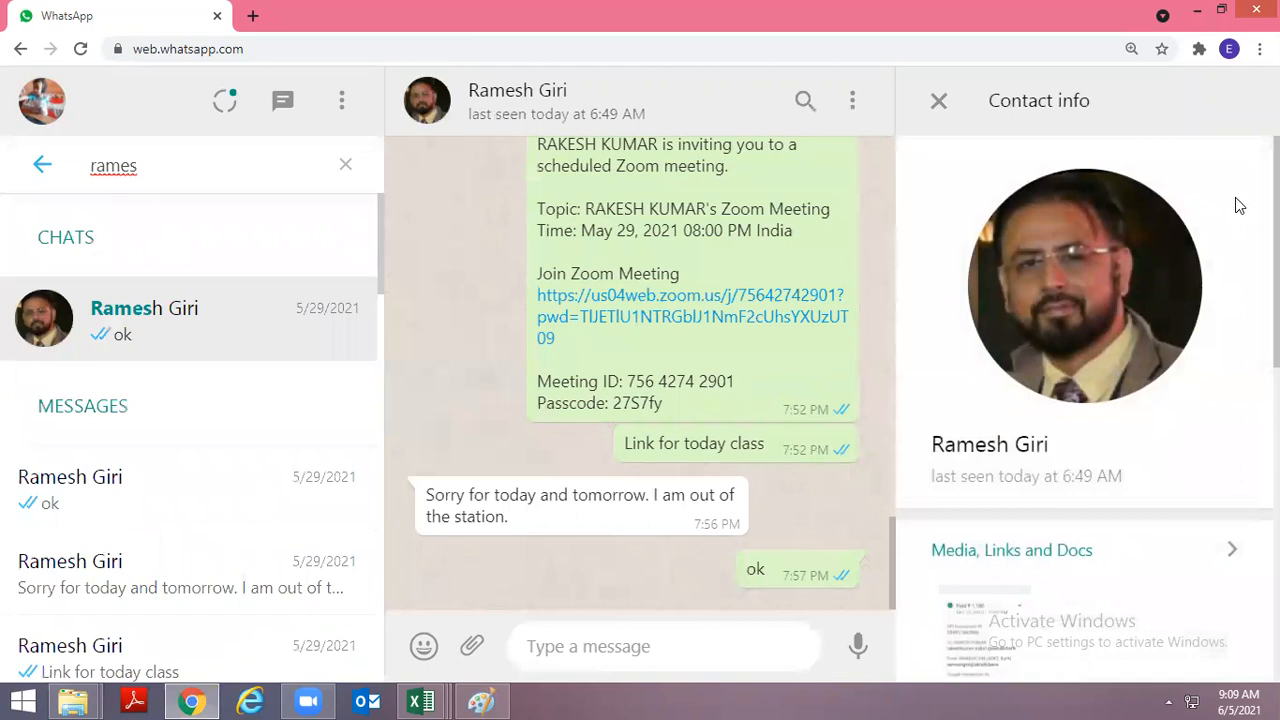
pyautogui.click(938, 101)
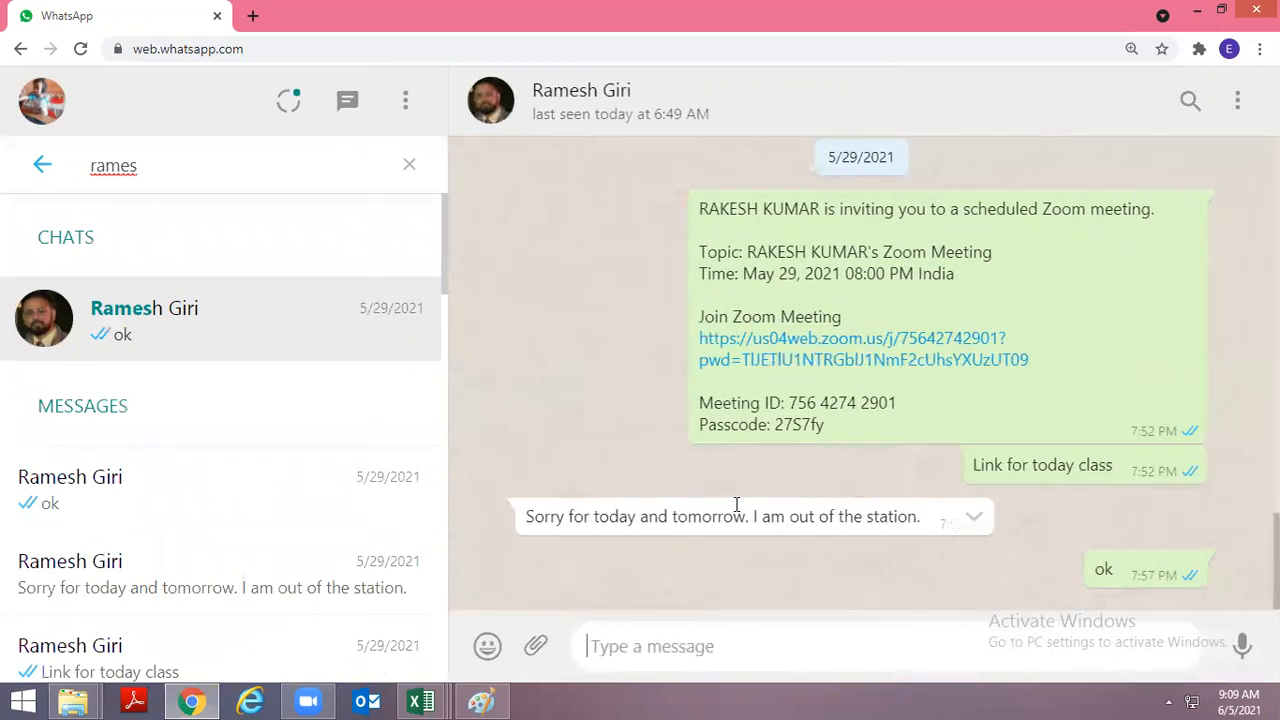
# Read the student's absence message and earlier chat history back to the December 2020 payment, and clear the chat search.
pyautogui.moveTo(533, 513); pyautogui.dragTo(955, 516)
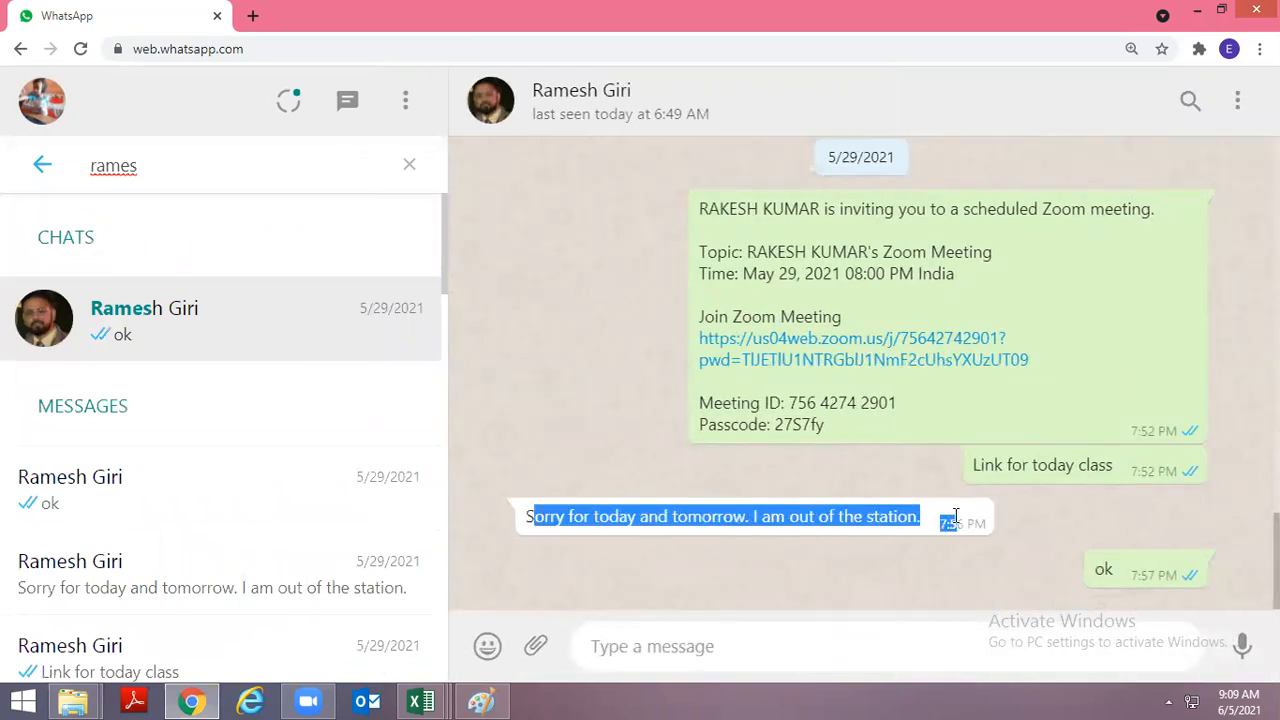
pyautogui.click(917, 470)
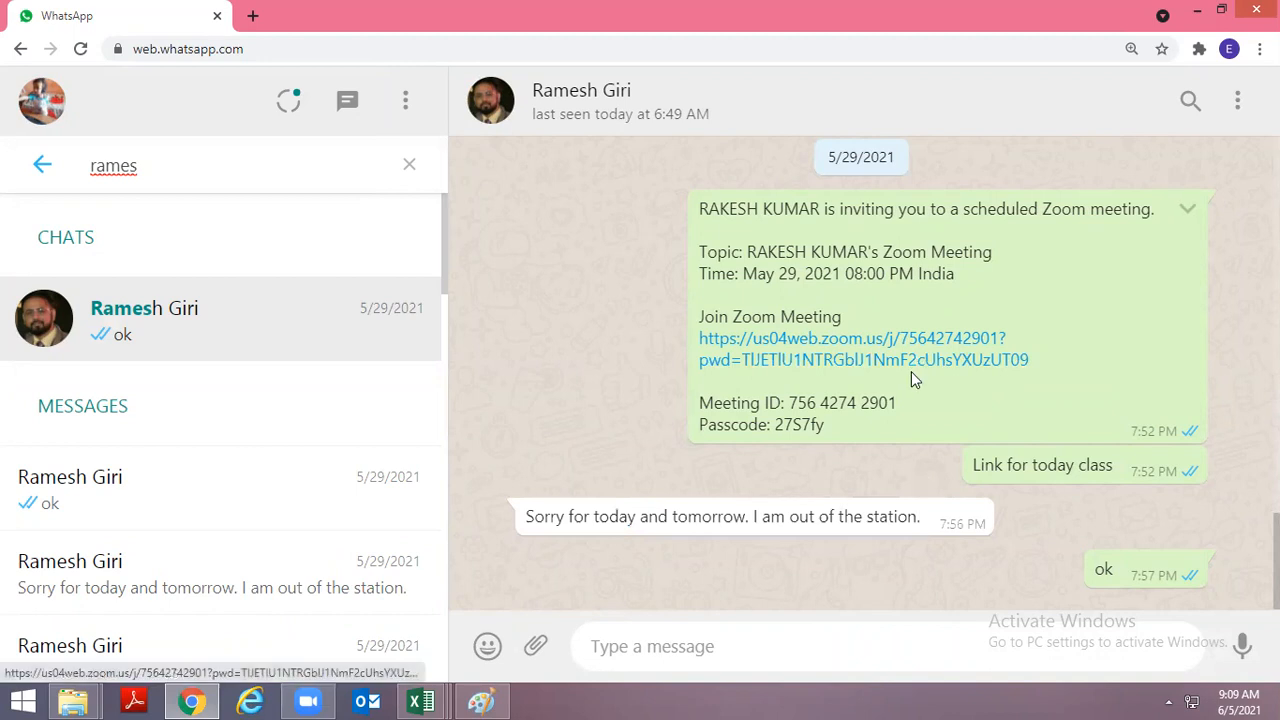
pyautogui.scroll(1, 911, 371)
pyautogui.scroll(10, 911, 378)
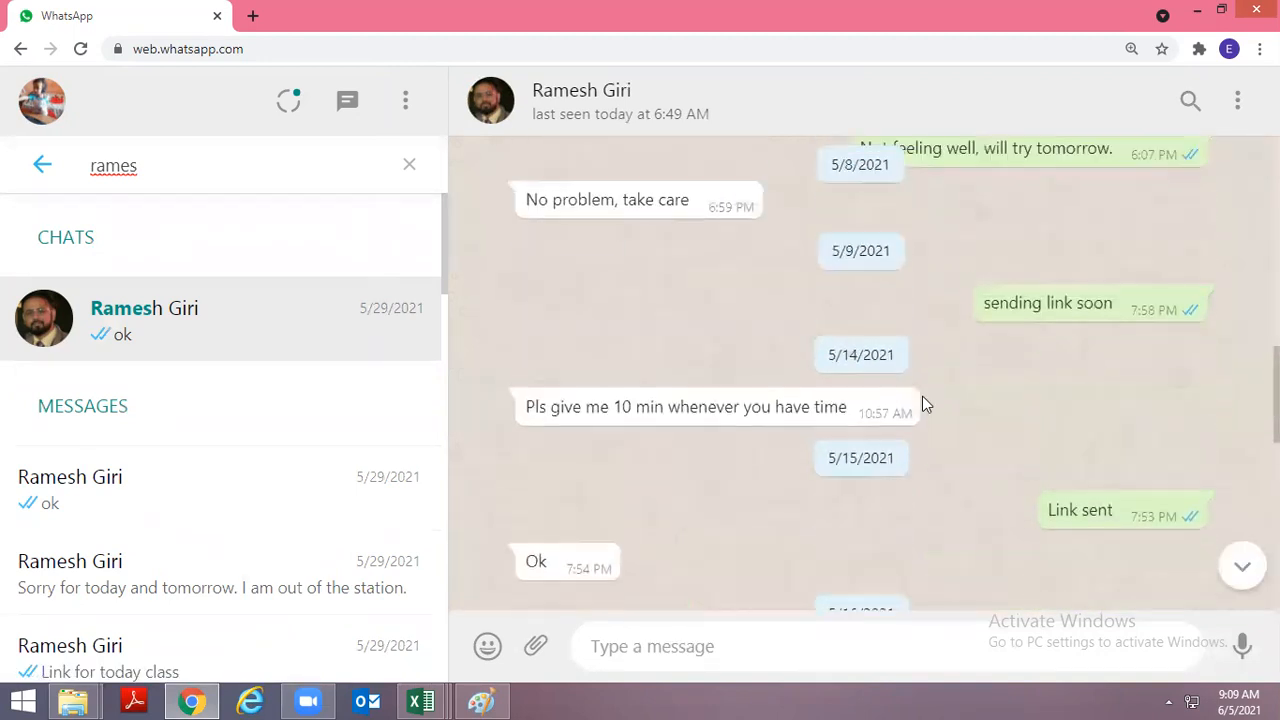
pyautogui.scroll(15, 1061, 444)
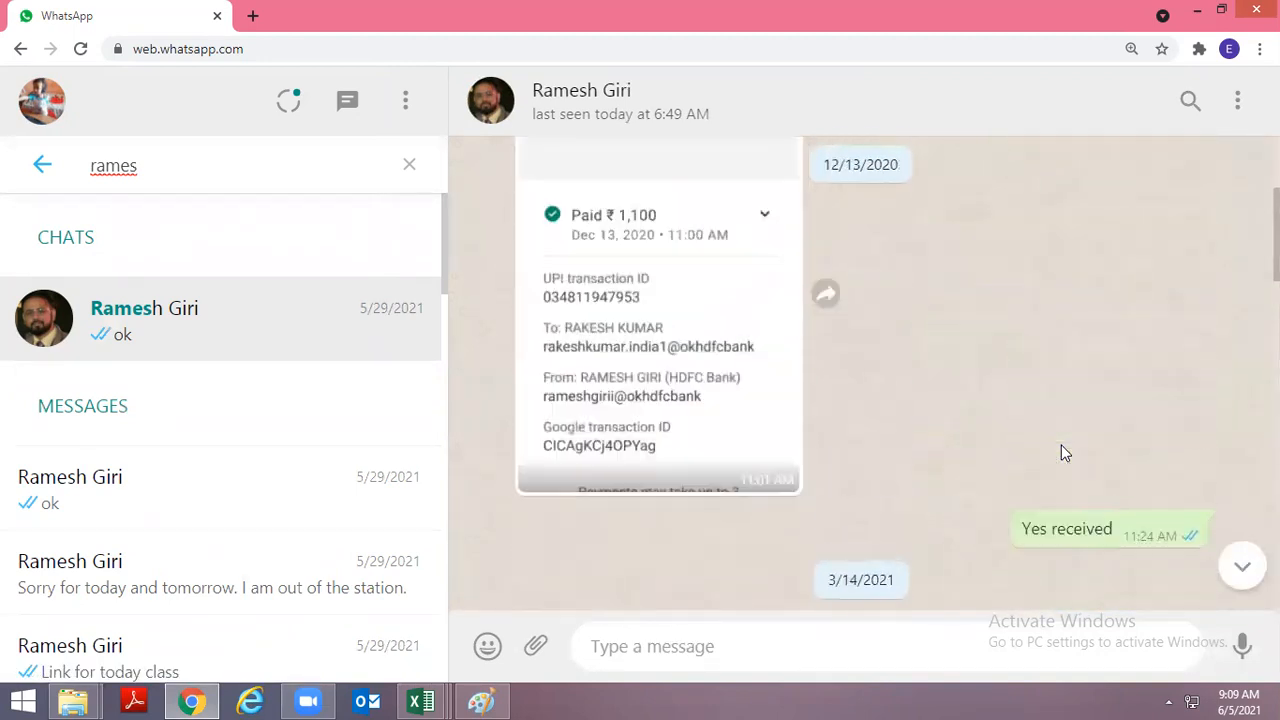
pyautogui.scroll(-20, 1066, 449)
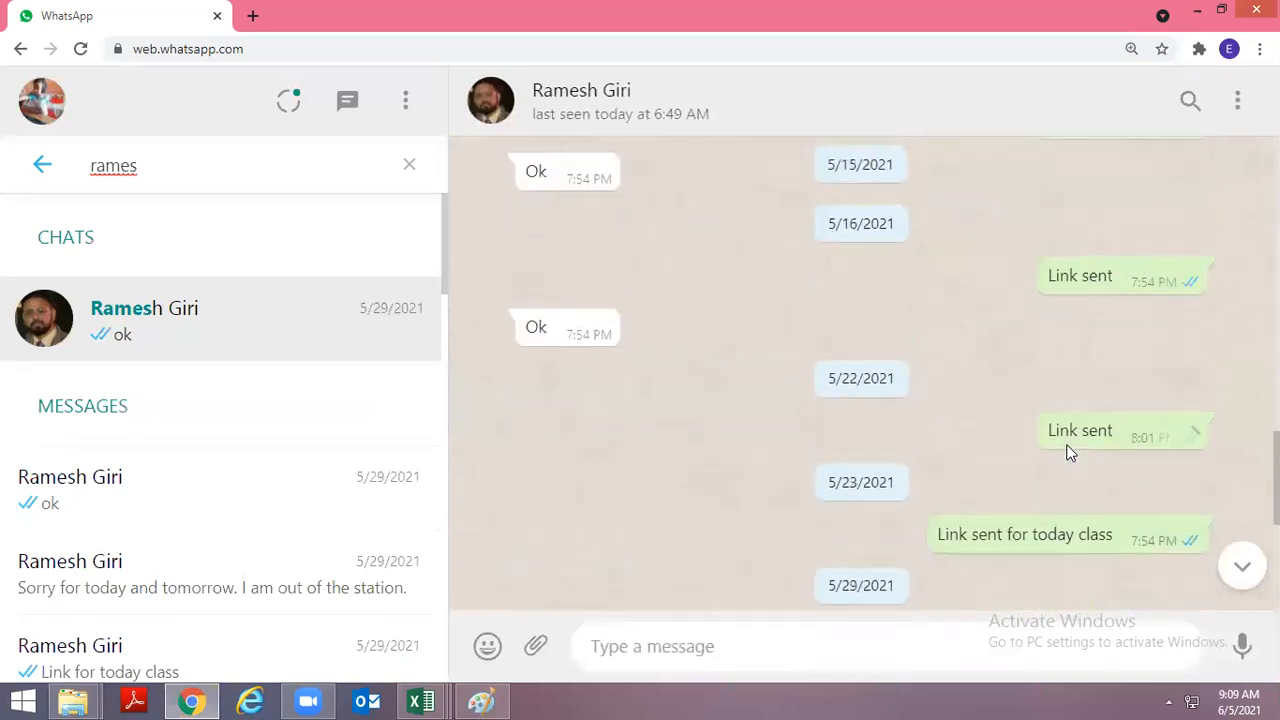
pyautogui.click(410, 166)
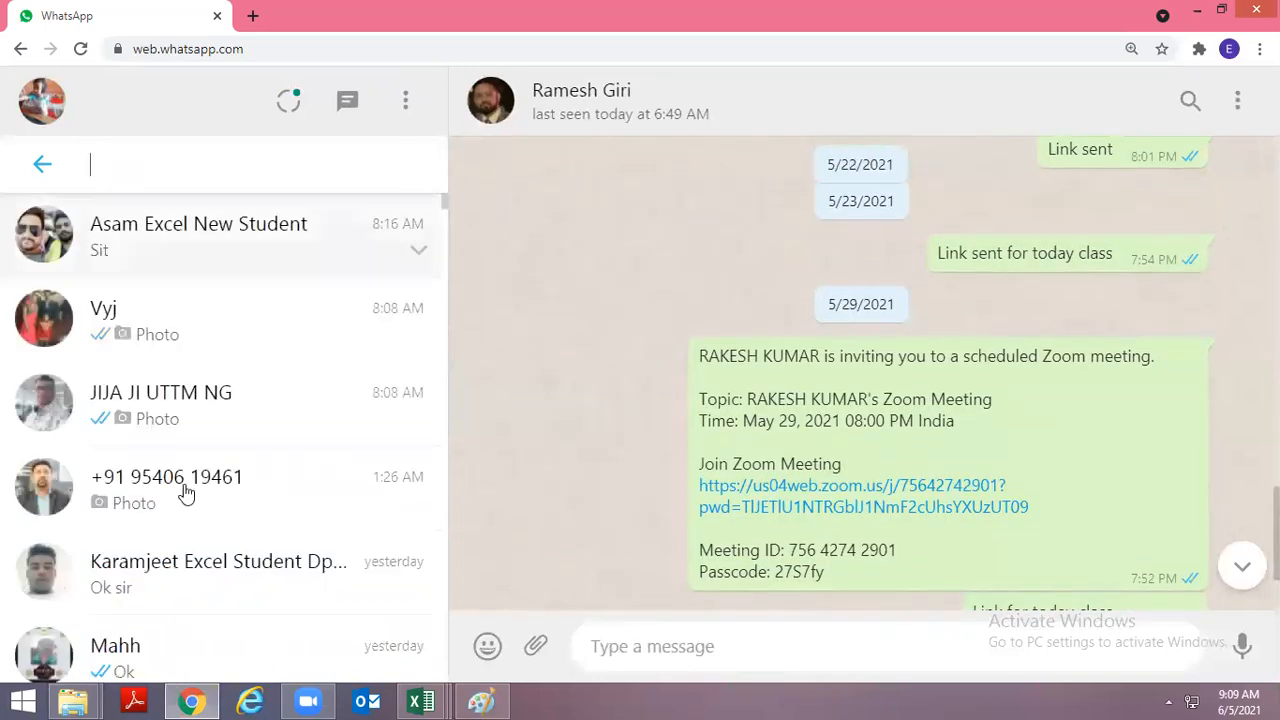
# Open the Excel student's chat from yesterday and review the 11 AM class link message and the earlier Drive links.
pyautogui.click(233, 568)
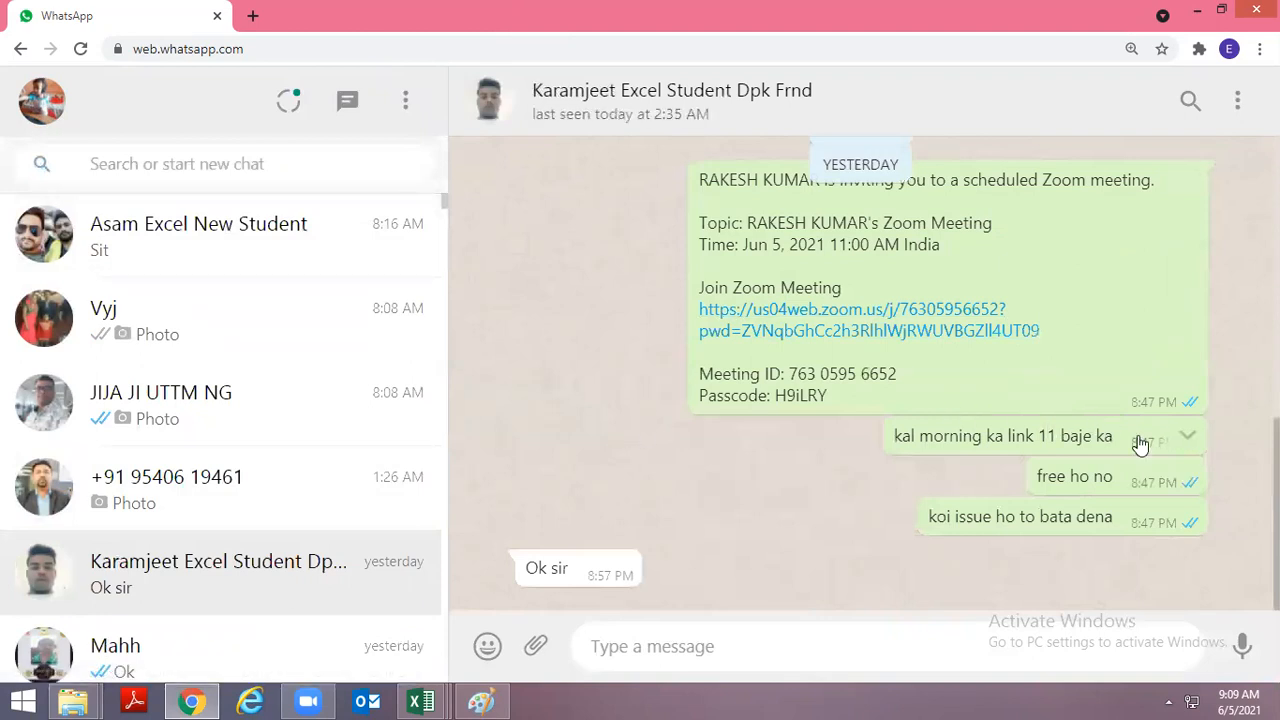
pyautogui.moveTo(1110, 435); pyautogui.dragTo(866, 441)
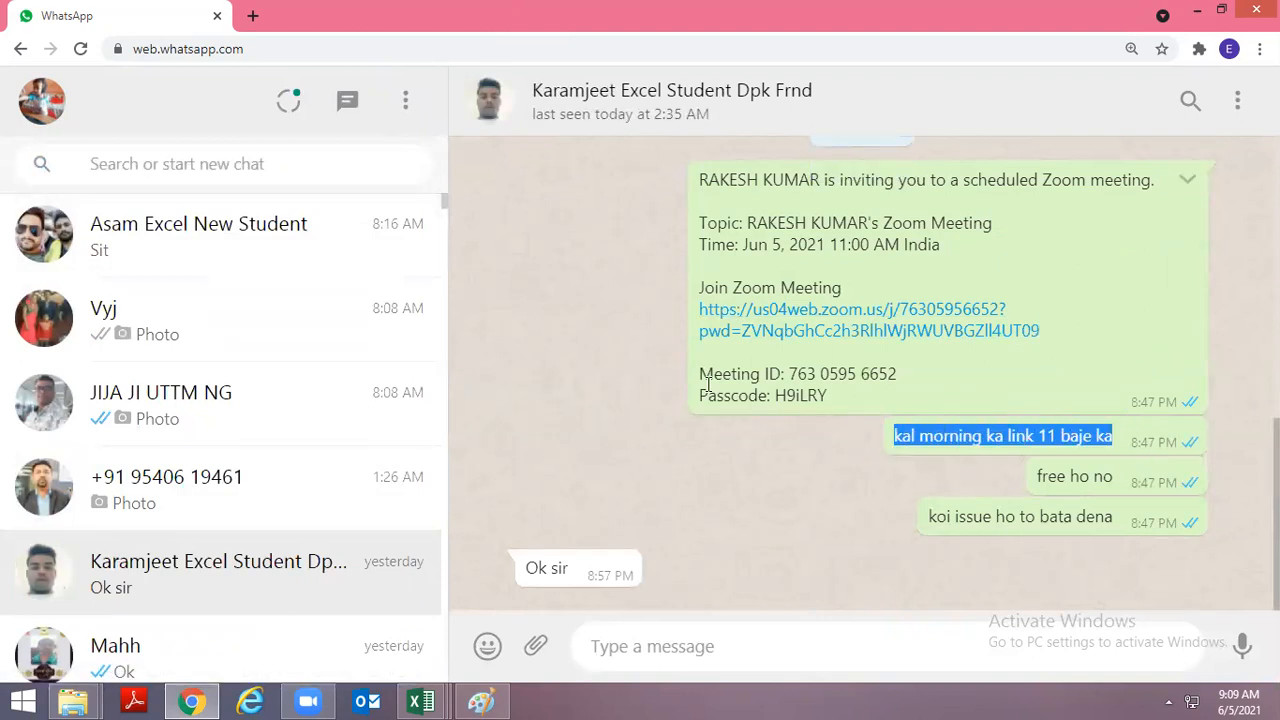
pyautogui.scroll(4, 708, 383)
pyautogui.scroll(4, 706, 388)
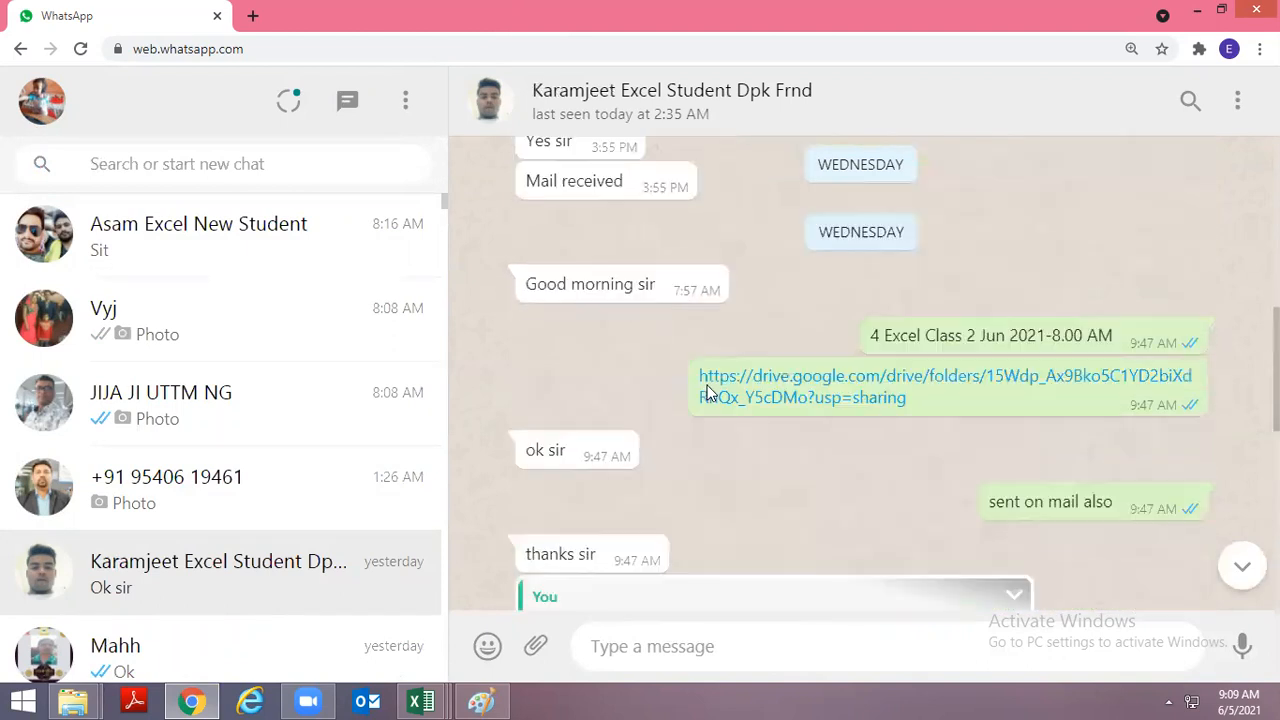
pyautogui.scroll(-2, 706, 386)
pyautogui.scroll(-1, 345, 357)
pyautogui.scroll(-2, 345, 357)
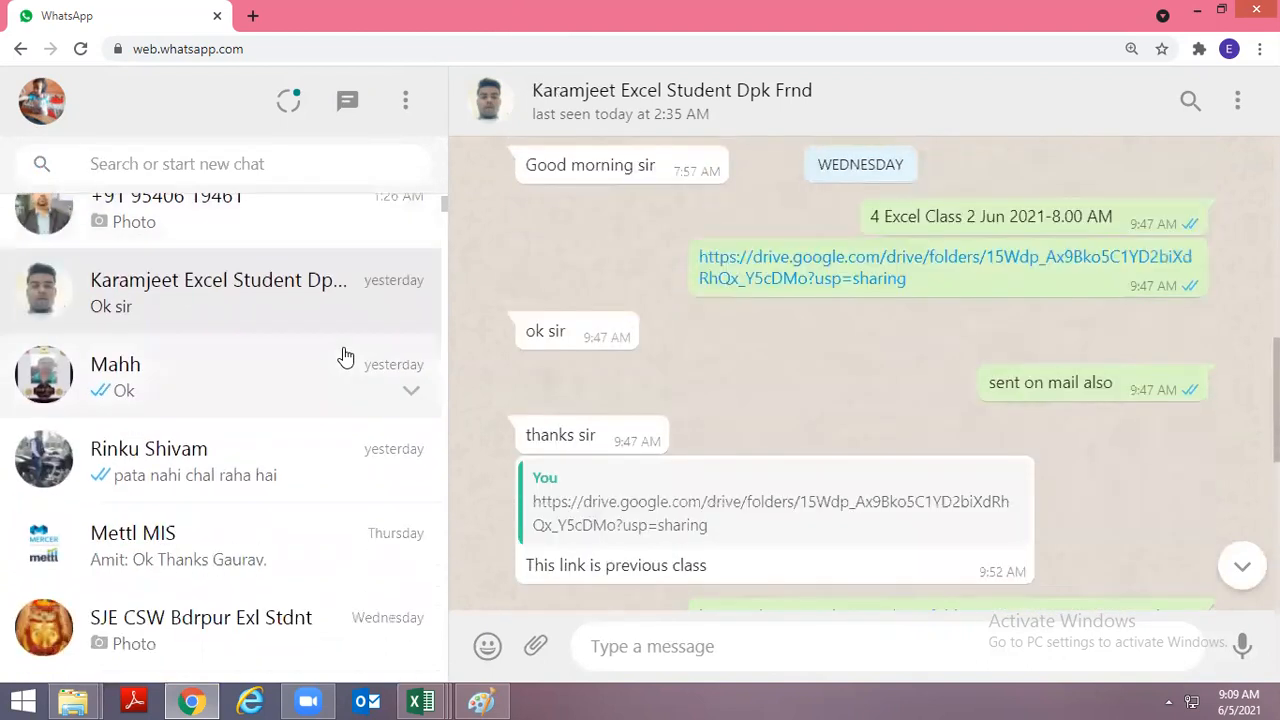
# Open the chat about the computer delivery and review its messages, product photo and forwarded shipping labels.
pyautogui.click(183, 386)
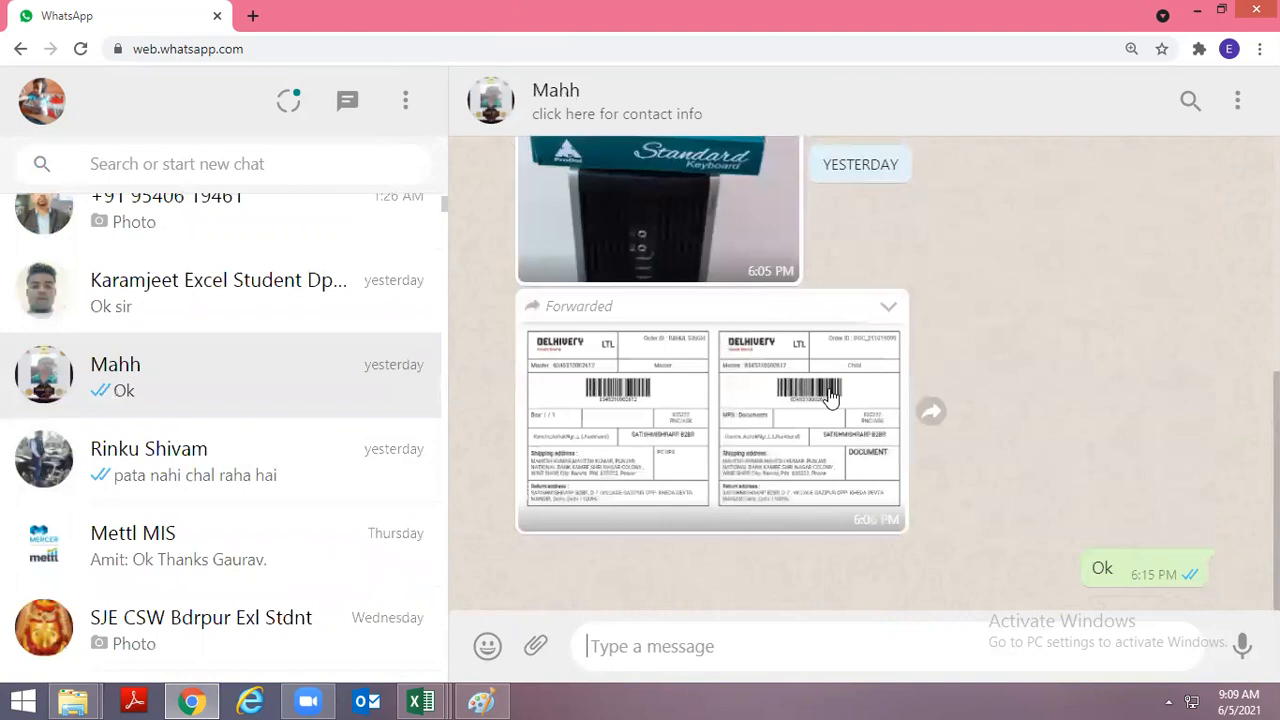
pyautogui.scroll(10, 829, 397)
pyautogui.scroll(-3, 829, 397)
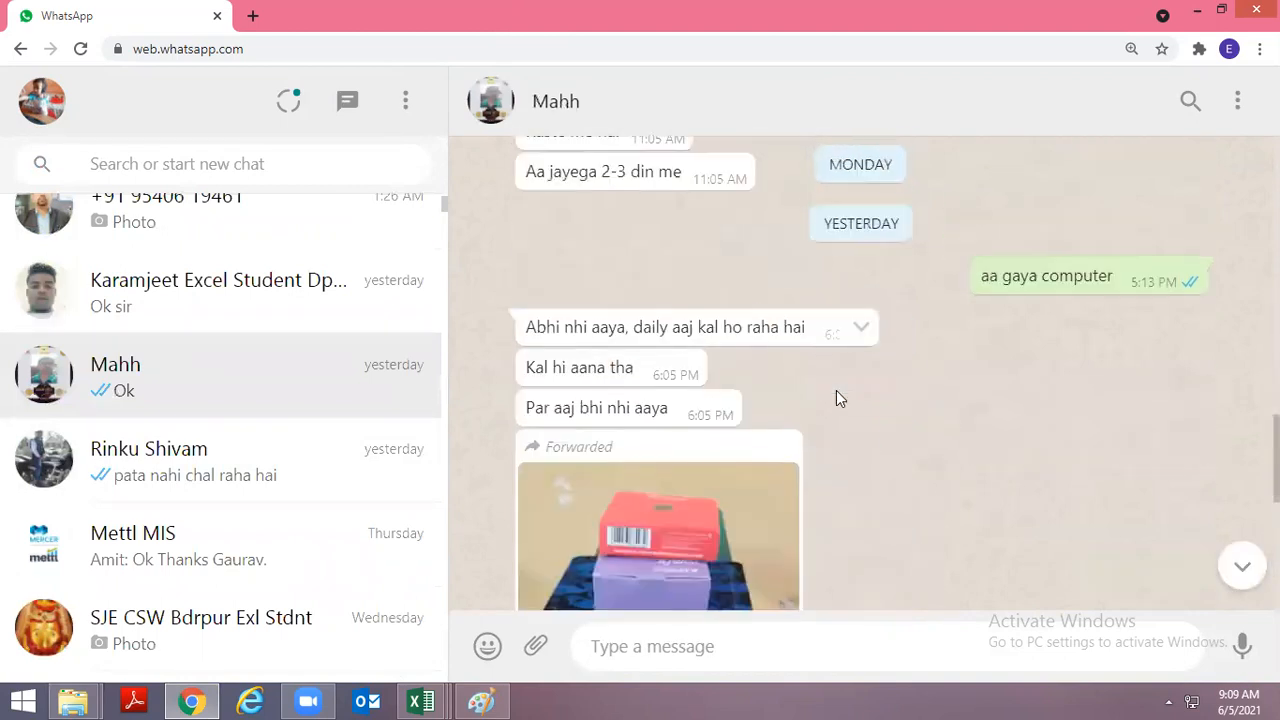
pyautogui.scroll(-3, 836, 398)
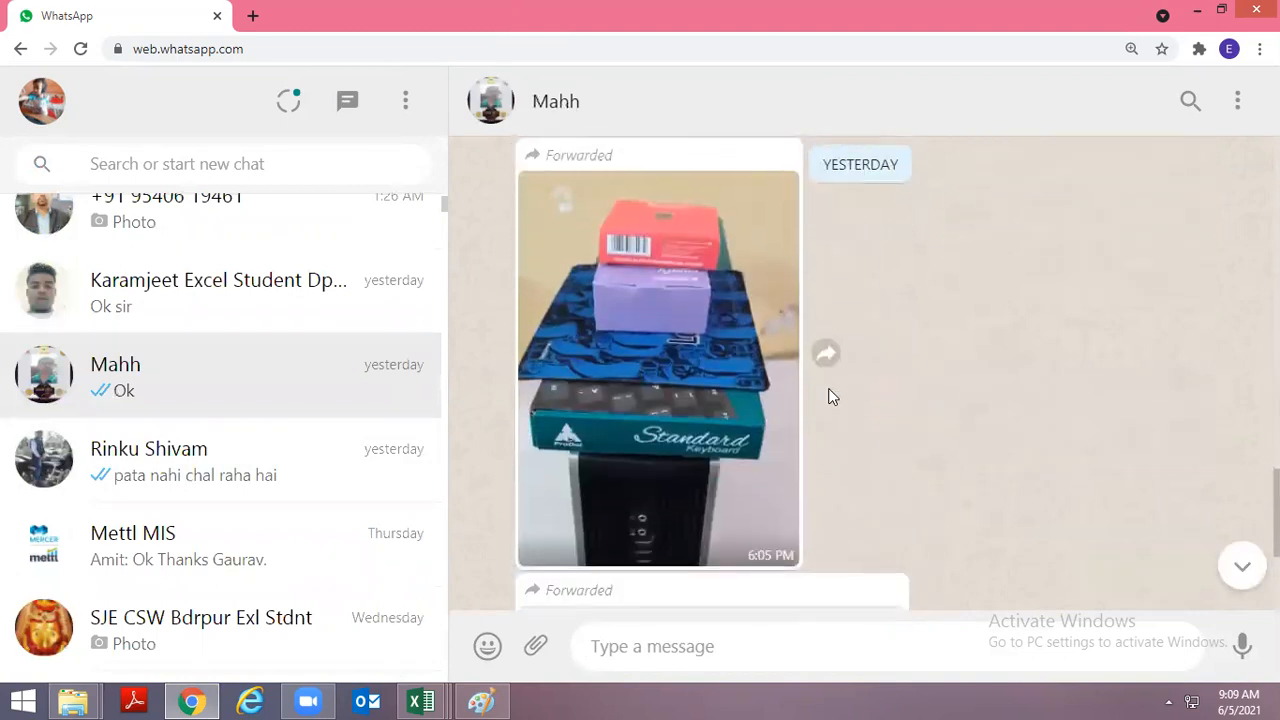
pyautogui.scroll(-5, 832, 396)
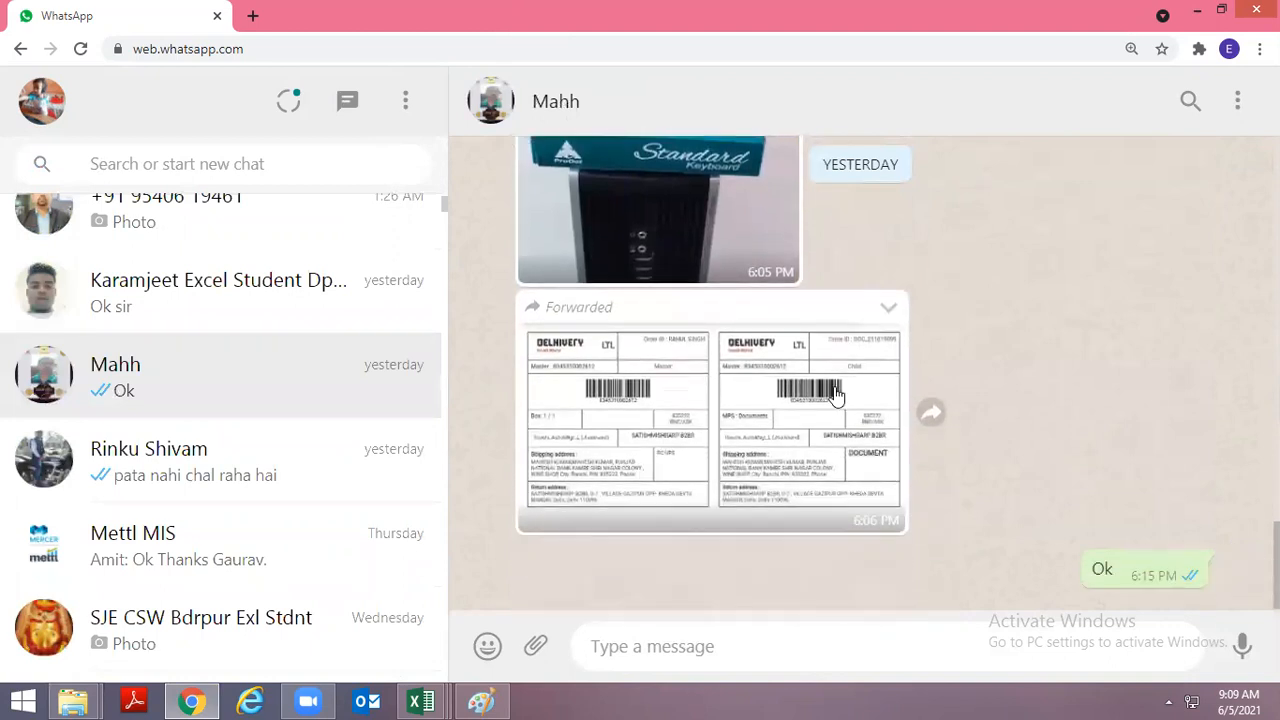
# Open the Badarpur Excel student's chat and inspect the forwarded spreadsheet photo at a larger size, closing it when done.
pyautogui.click(248, 638)
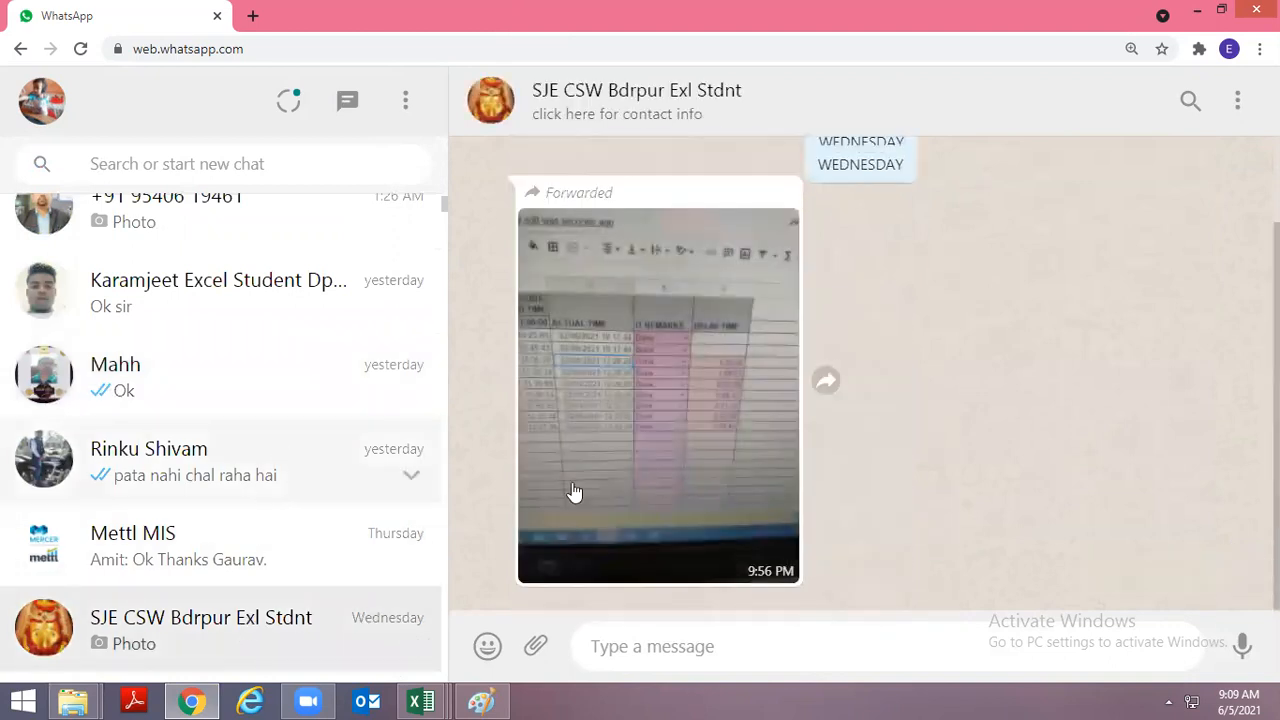
pyautogui.click(658, 418)
pyautogui.click(656, 376)
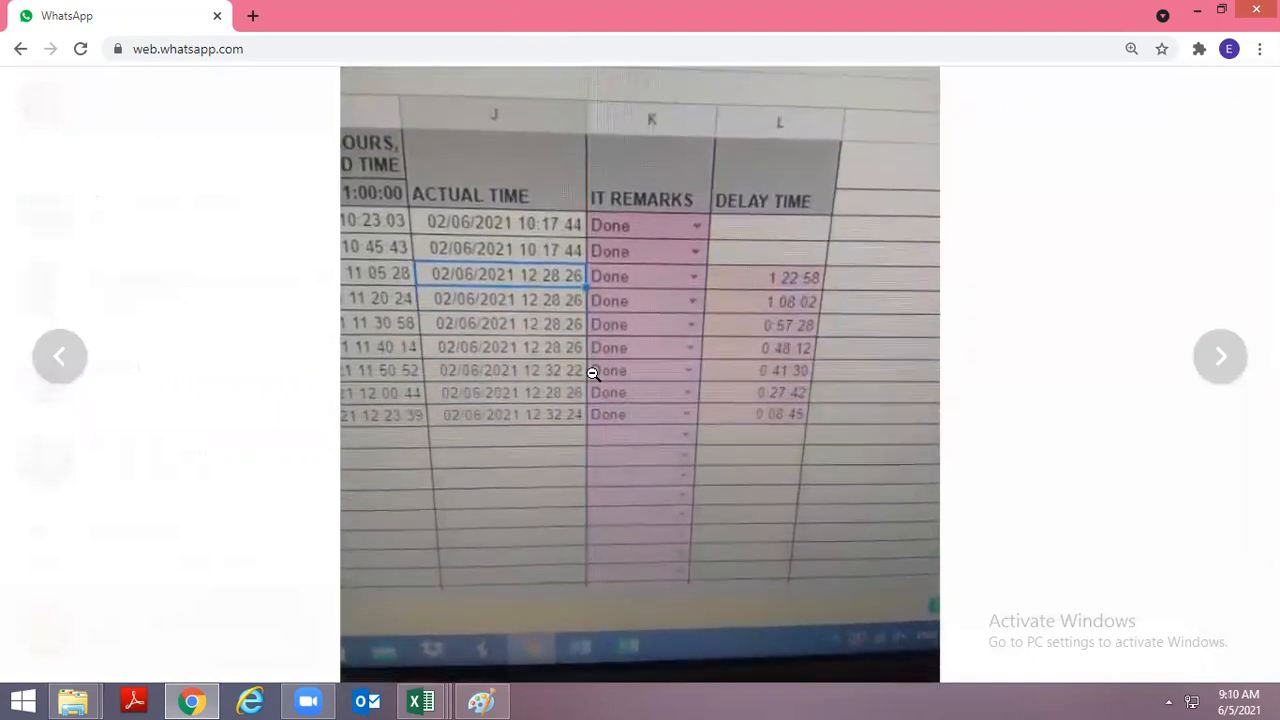
pyautogui.click(591, 371)
pyautogui.click(305, 451)
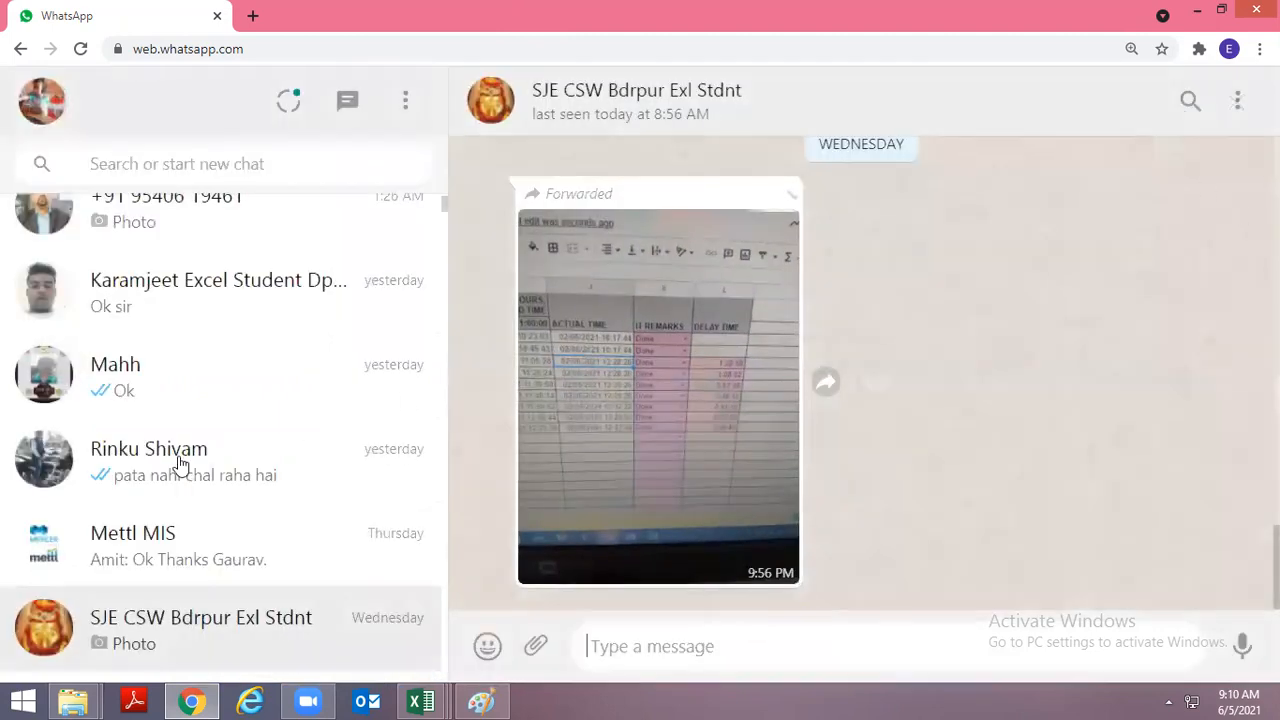
# Open the Noida Excel student's chat and highlight Wednesday's greeting and job request messages.
pyautogui.scroll(-2, 130, 480)
pyautogui.scroll(-1, 140, 480)
pyautogui.click(166, 447)
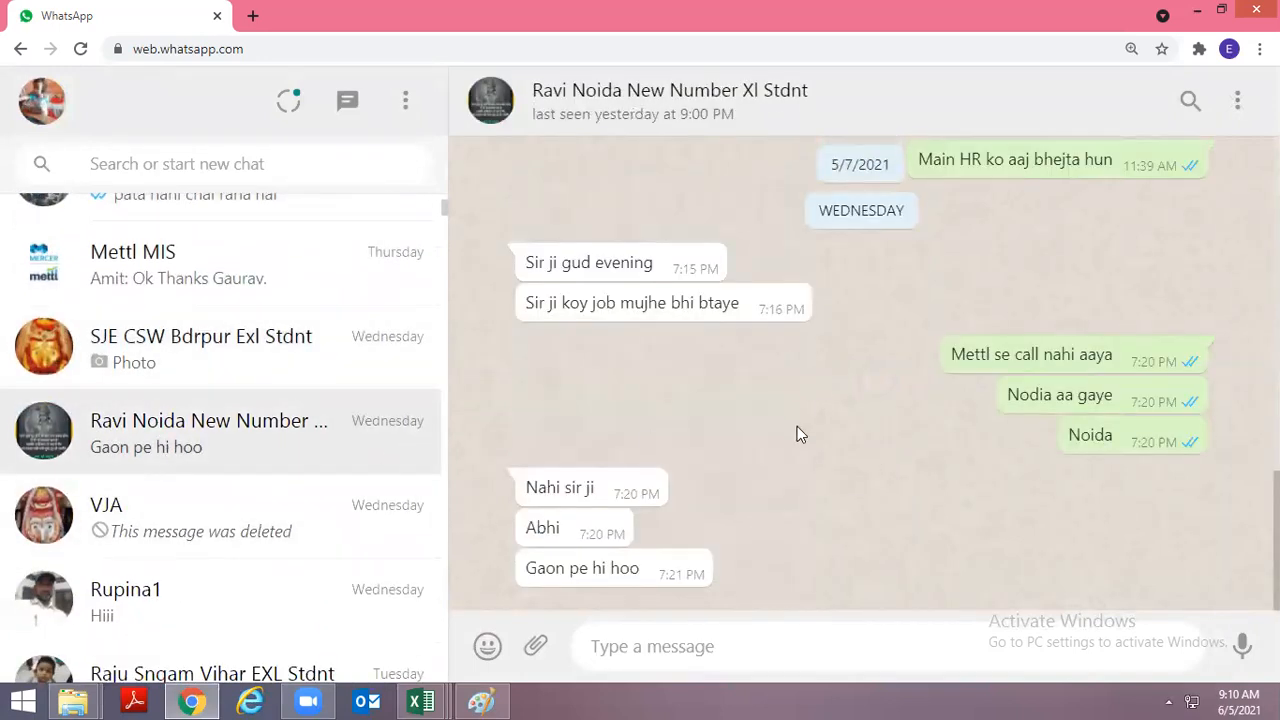
pyautogui.scroll(2, 798, 428)
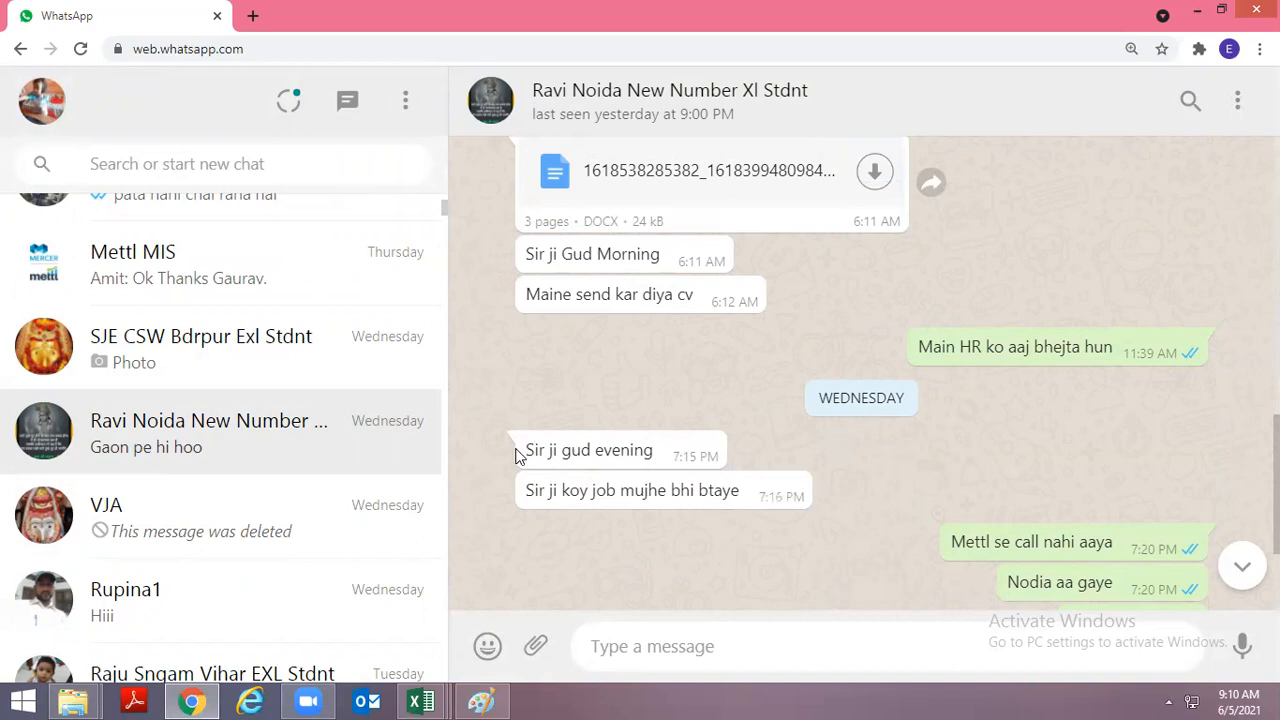
pyautogui.moveTo(523, 449); pyautogui.dragTo(800, 491)
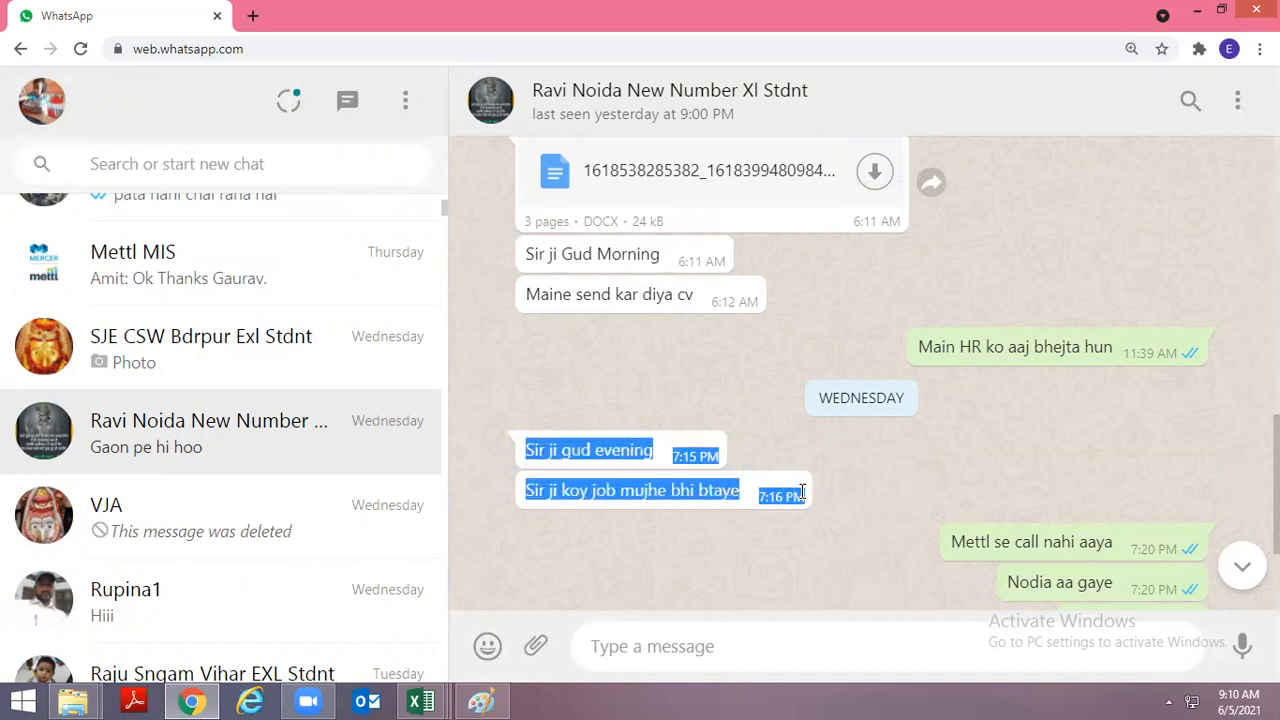
pyautogui.click(903, 456)
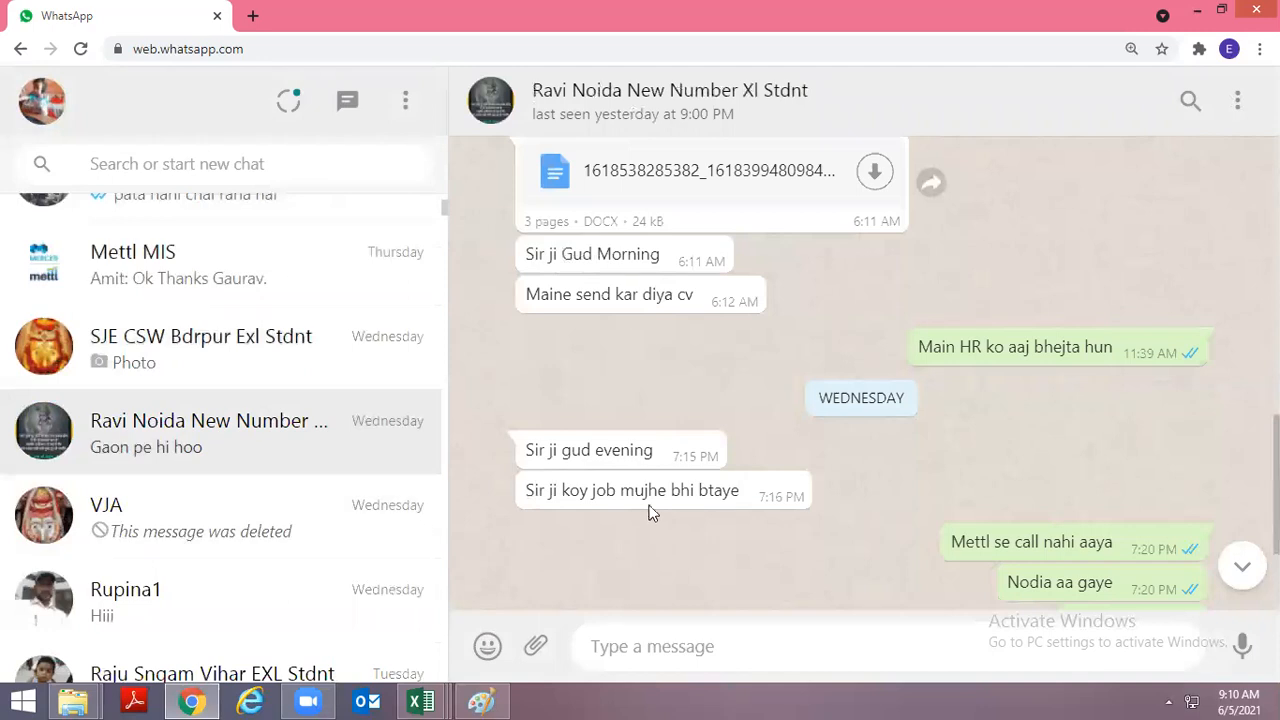
# Review the CV sent on 5/7/2021 and the reply about forwarding it to HR, ending at the latest messages.
pyautogui.scroll(2, 937, 407)
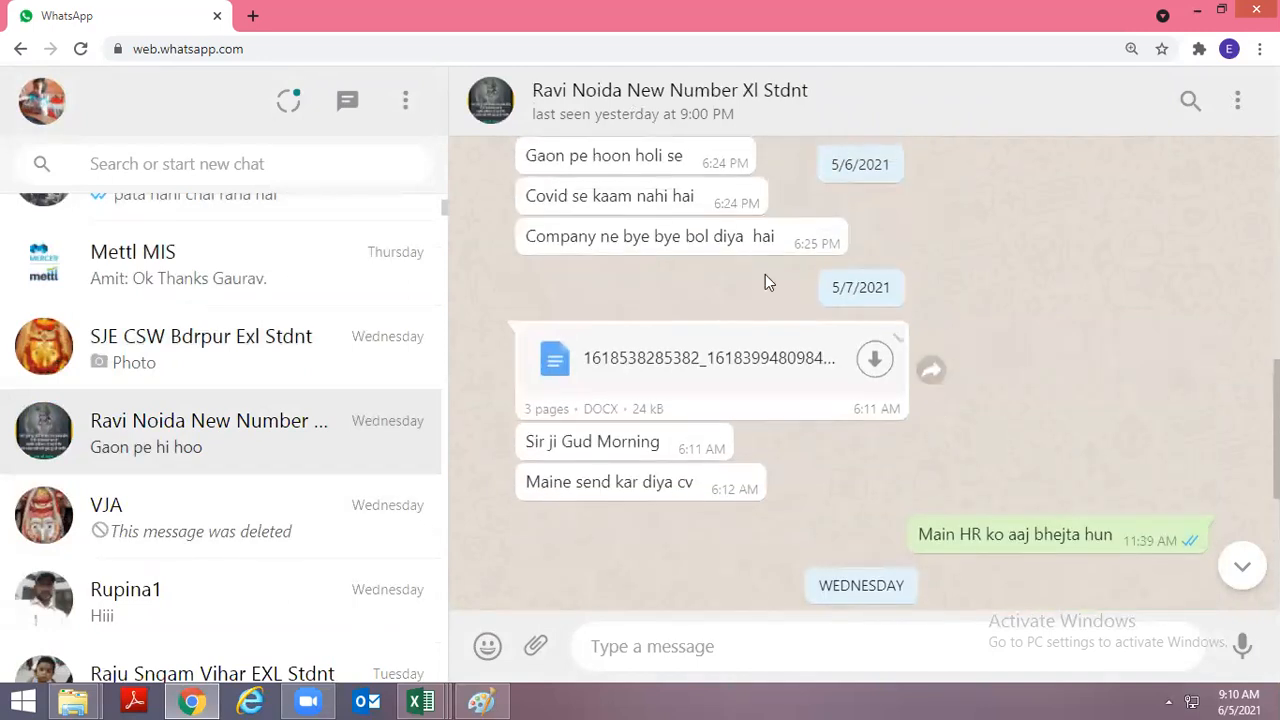
pyautogui.moveTo(920, 534); pyautogui.dragTo(1122, 540)
pyautogui.click(1061, 375)
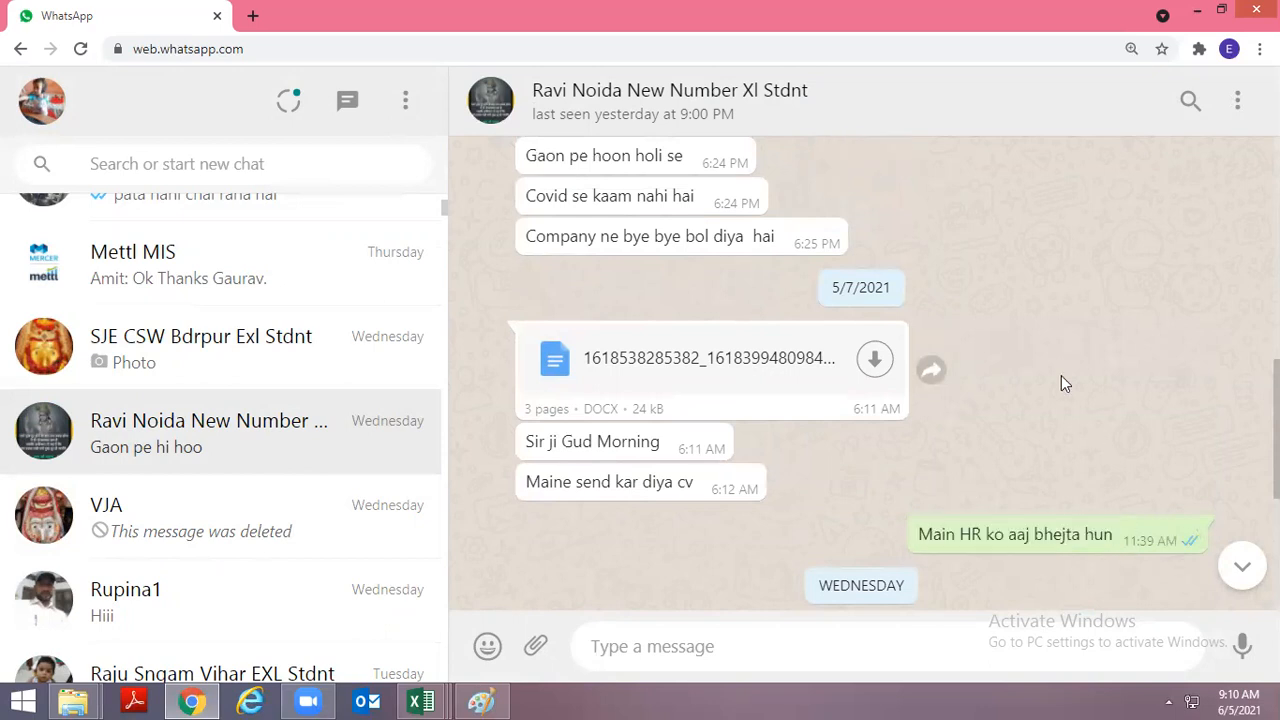
pyautogui.scroll(-4, 1035, 366)
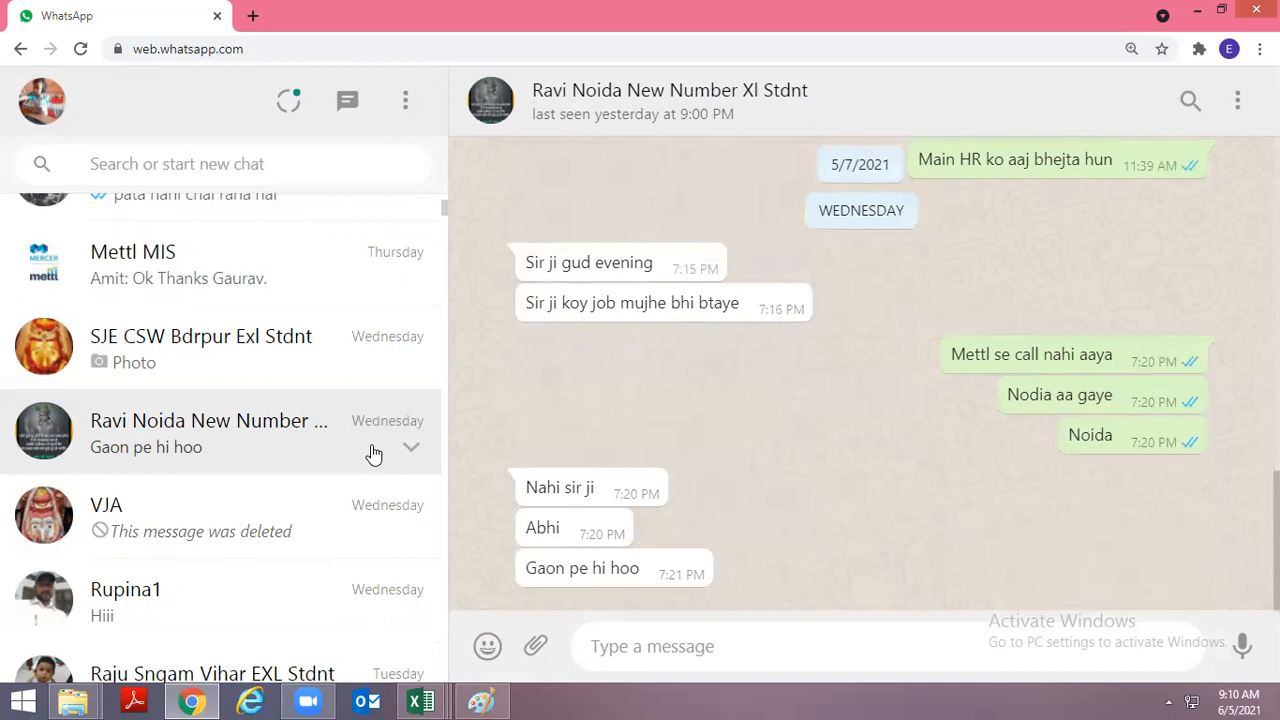
# Open the chat with the deleted message and the Sangam Vihar and Gurgaon Excel students' chats, then browse the older conversations.
pyautogui.scroll(-2, 371, 451)
pyautogui.click(180, 363)
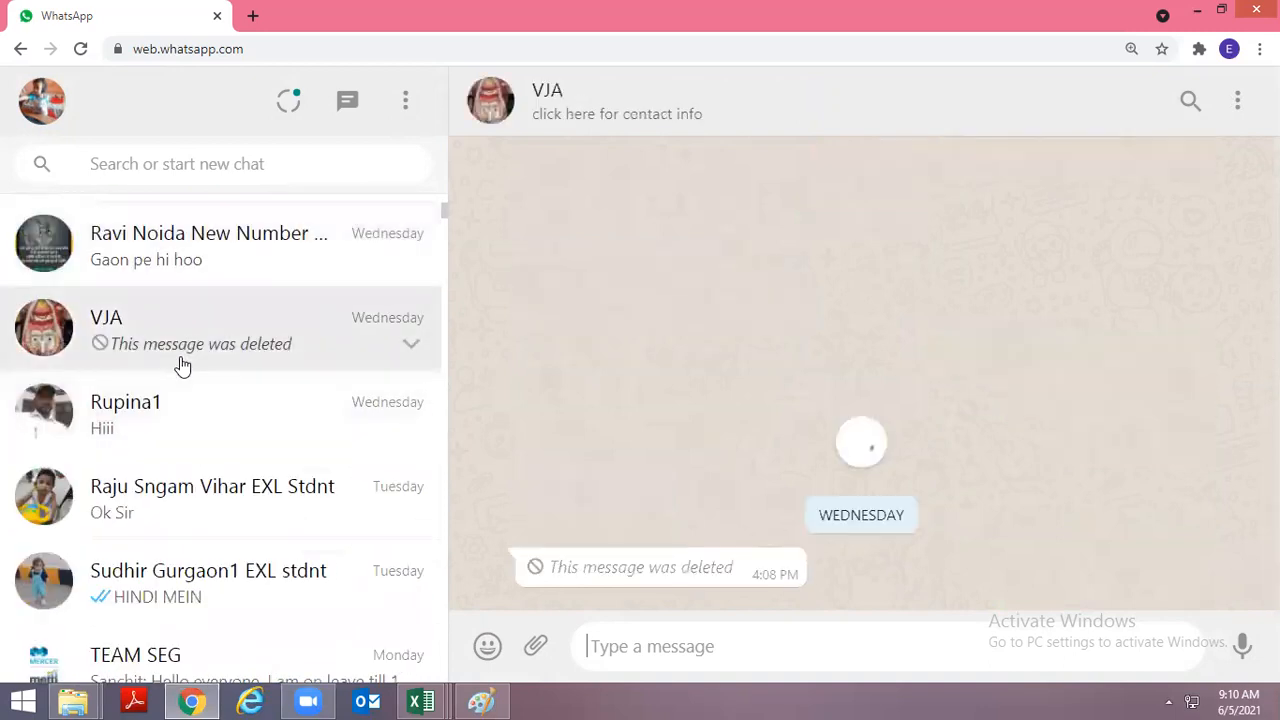
pyautogui.click(200, 492)
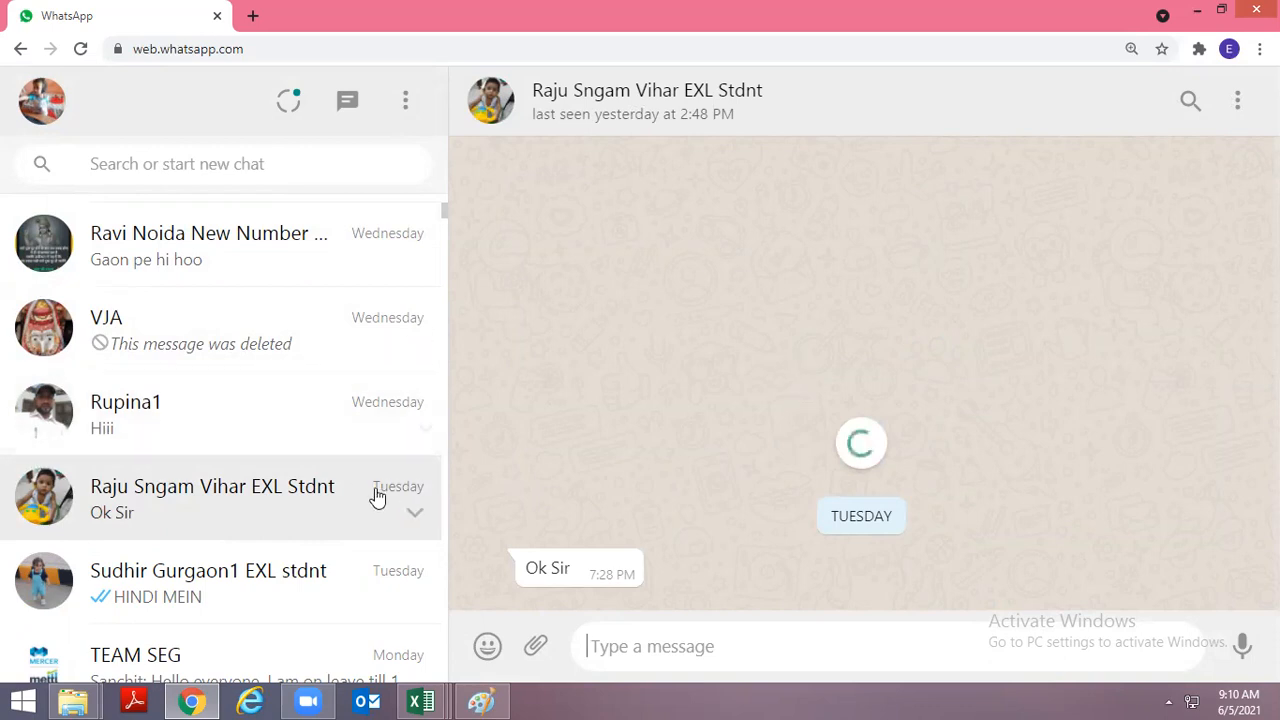
pyautogui.click(230, 592)
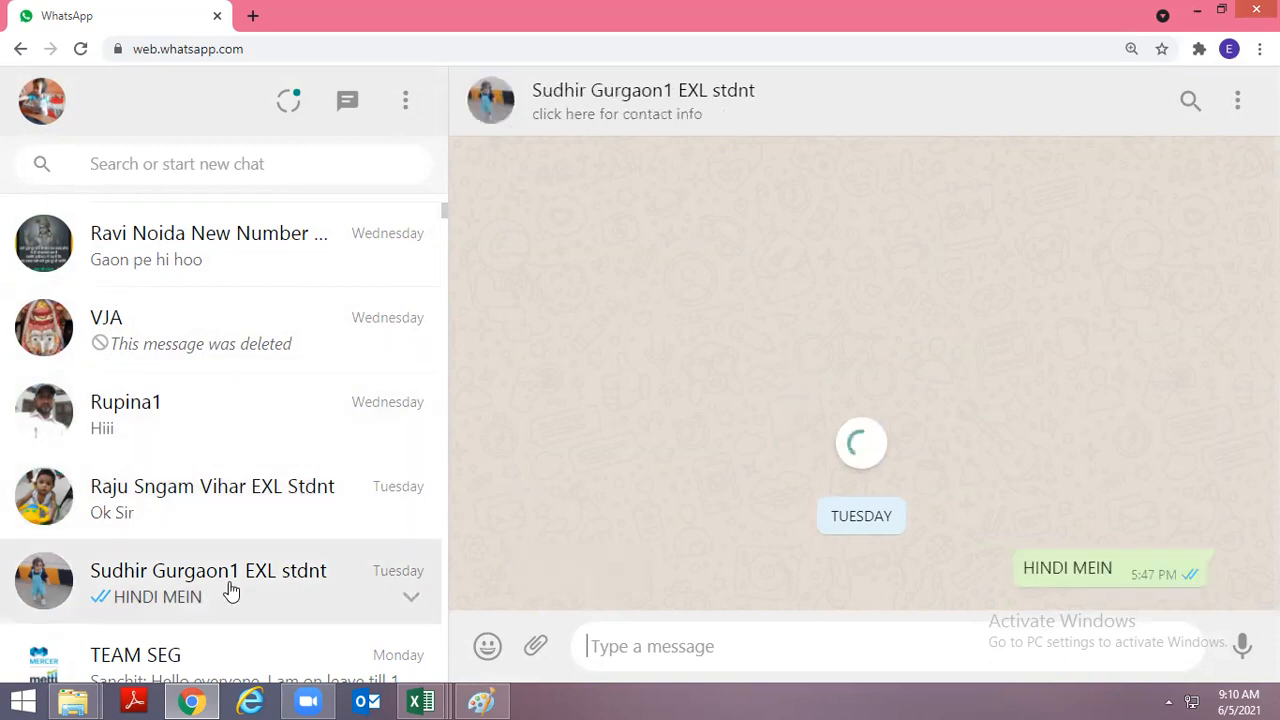
pyautogui.scroll(-2, 281, 522)
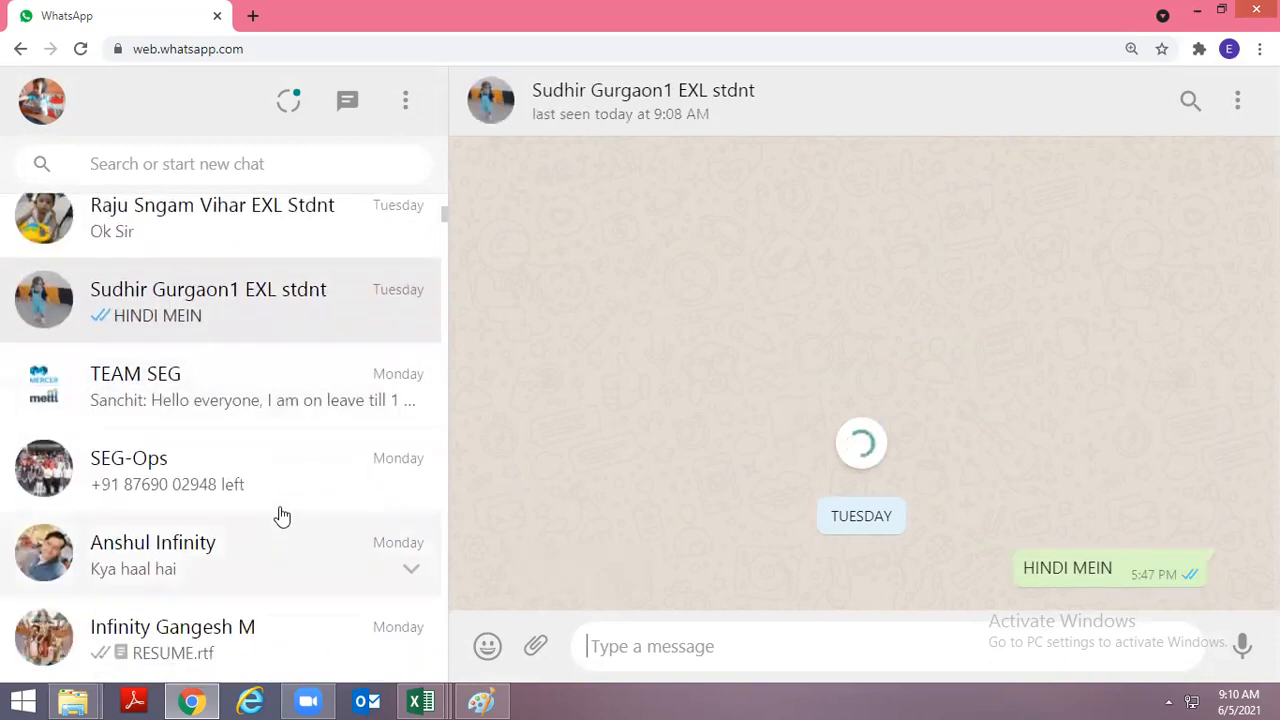
# Close the WhatsApp browser window and return to Sheet6 (2) of the class workbook in Excel.
pyautogui.click(1246, 12)
pyautogui.click(603, 370)
pyautogui.click(522, 300)
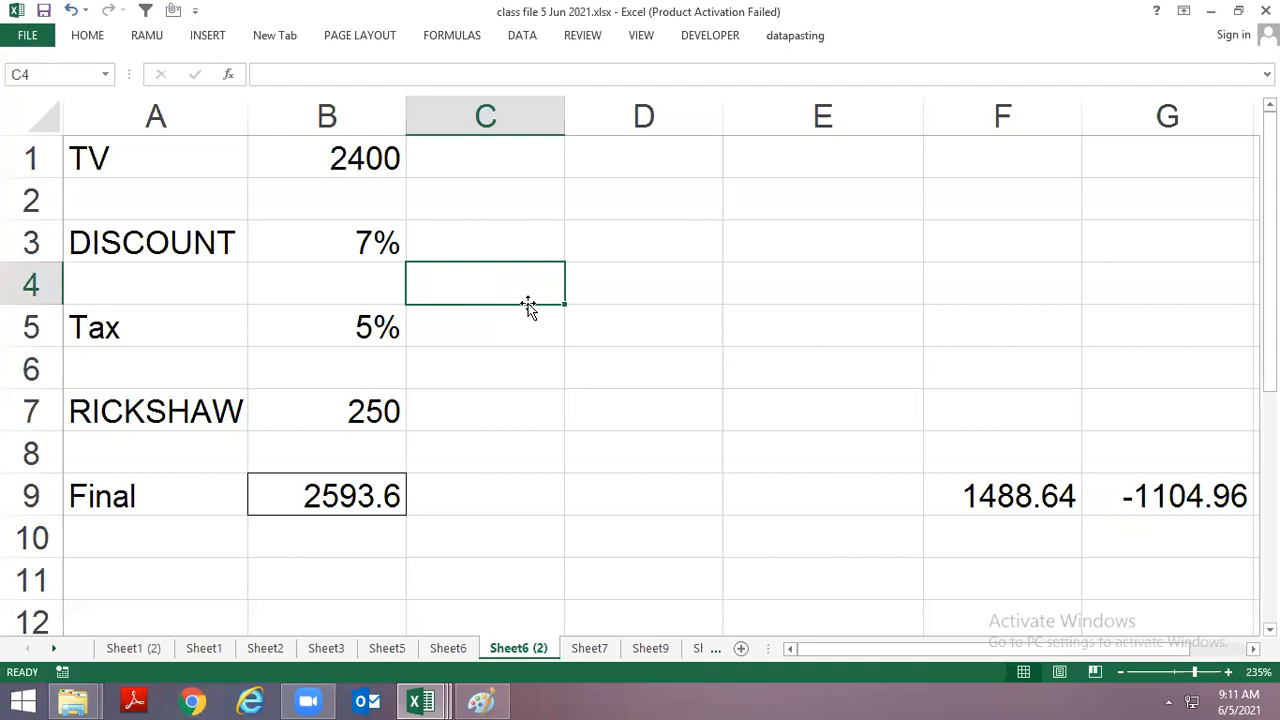
pyautogui.click(646, 254)
pyautogui.click(514, 237)
pyautogui.click(623, 237)
pyautogui.press('Left')
pyautogui.press('Right')
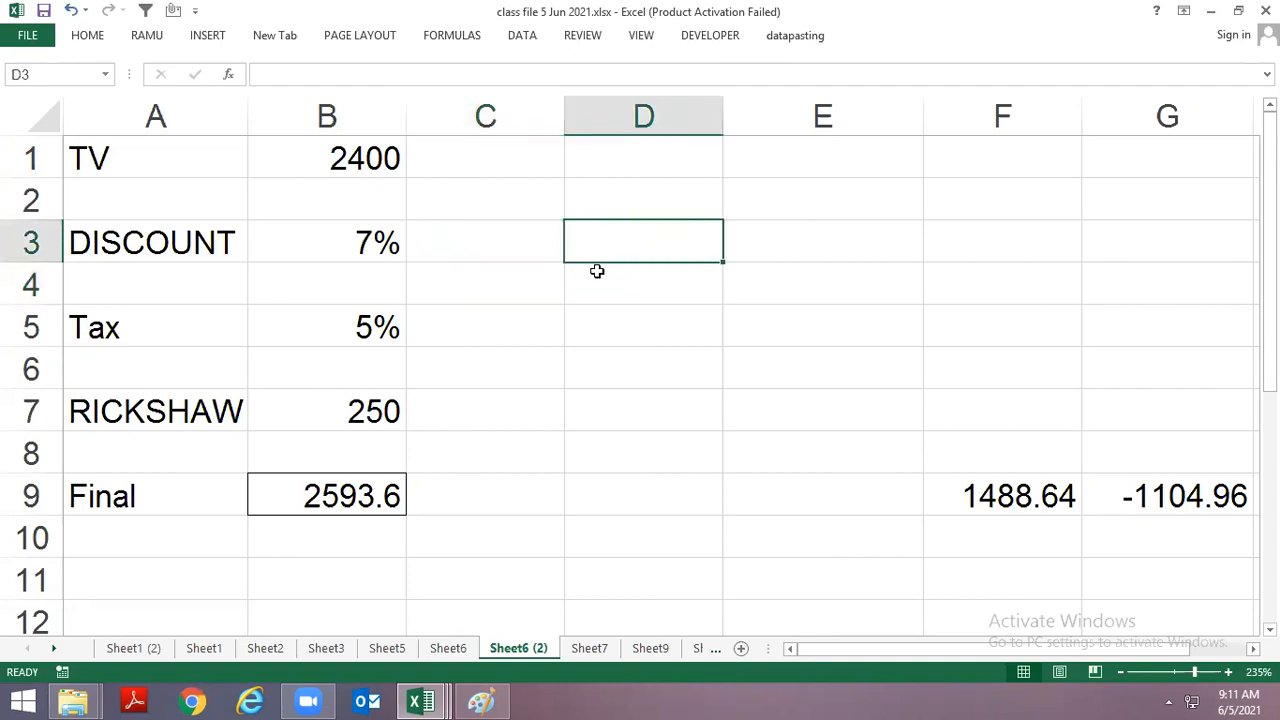
pyautogui.press('Down')
pyautogui.press('Right')
pyautogui.click(705, 282)
pyautogui.click(774, 276)
pyautogui.click(637, 280)
pyautogui.click(770, 280)
pyautogui.click(629, 277)
pyautogui.click(777, 278)
pyautogui.press('Left')
pyautogui.click(786, 283)
pyautogui.click(703, 297)
pyautogui.click(795, 284)
pyautogui.click(663, 271)
pyautogui.click(750, 278)
pyautogui.click(636, 279)
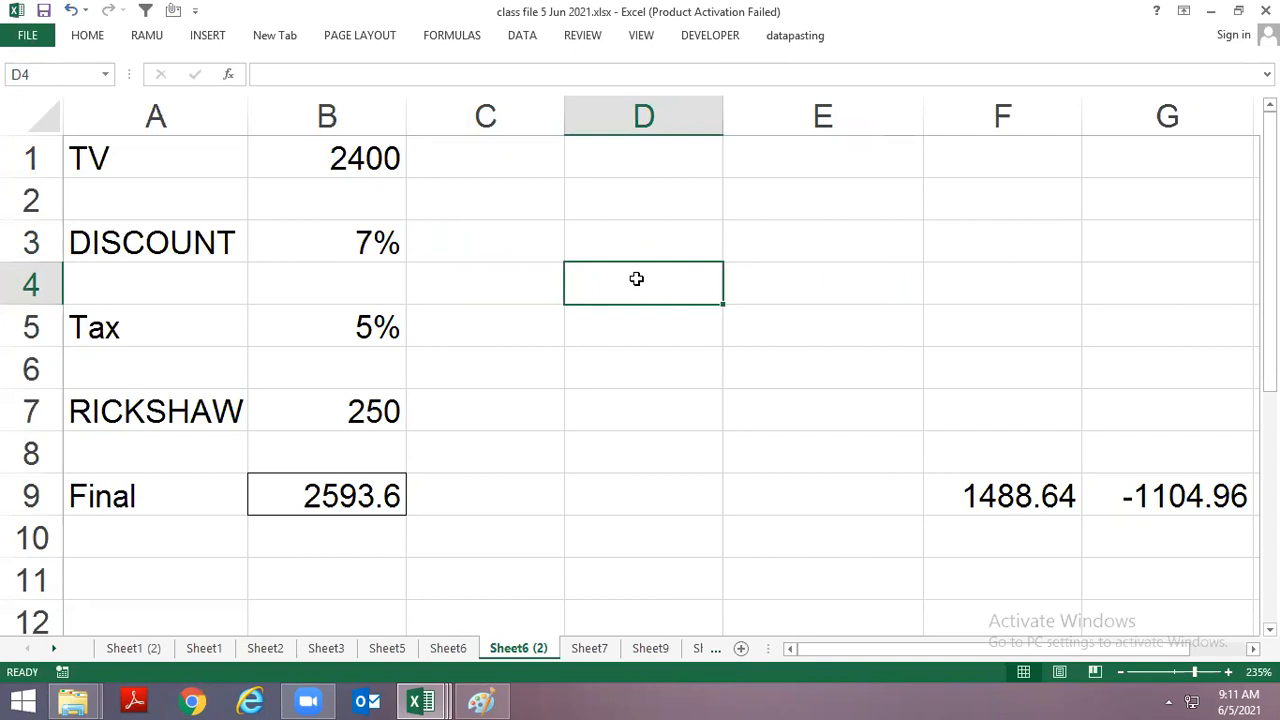
# Switch to Sheet7 and examine the headers of the marks table from Name across to the Total value in E1.
pyautogui.scroll(-1, 636, 278)
pyautogui.scroll(1, 636, 278)
pyautogui.hotkey('ctrl', 'pagedown')
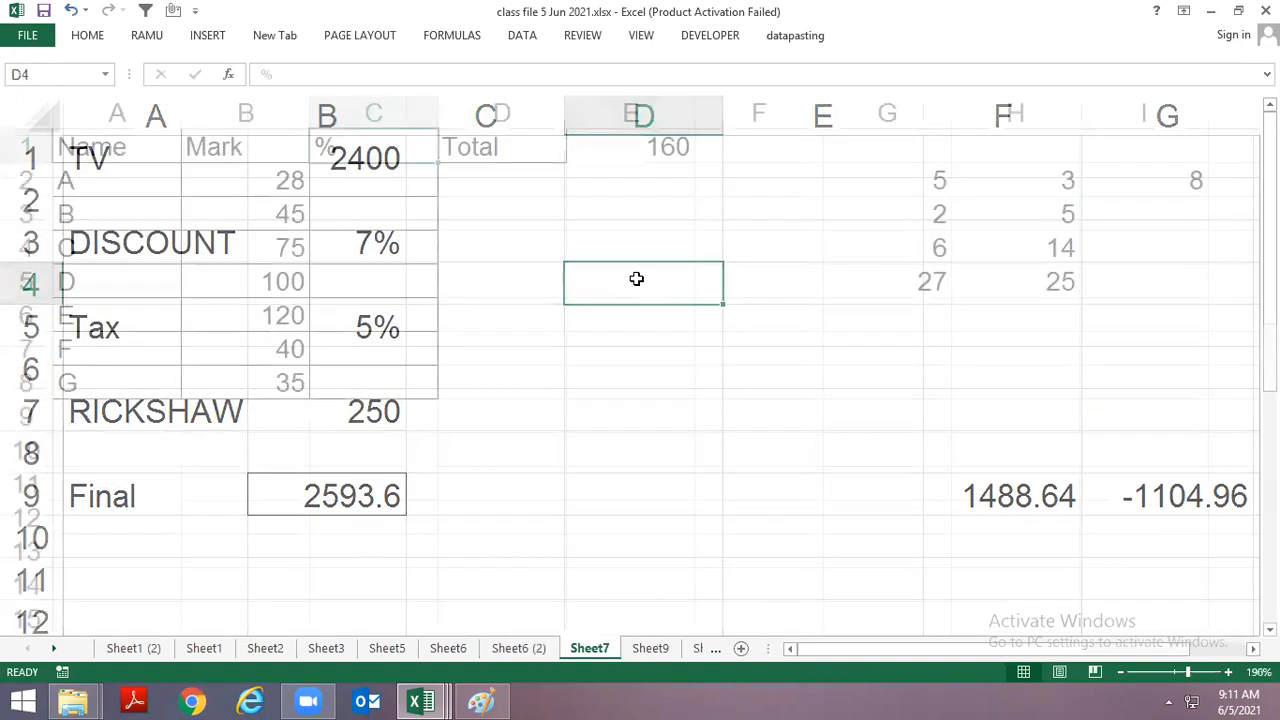
pyautogui.scroll(2, 636, 278)
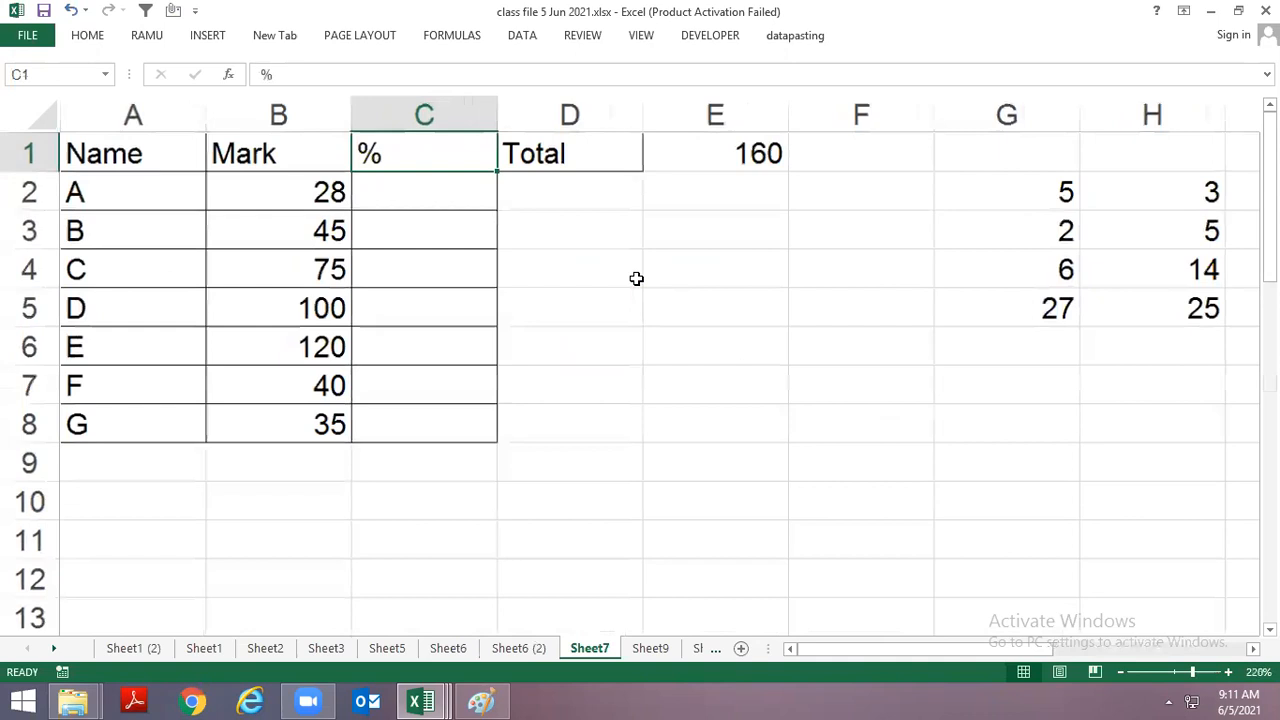
pyautogui.click(606, 297)
pyautogui.click(168, 200)
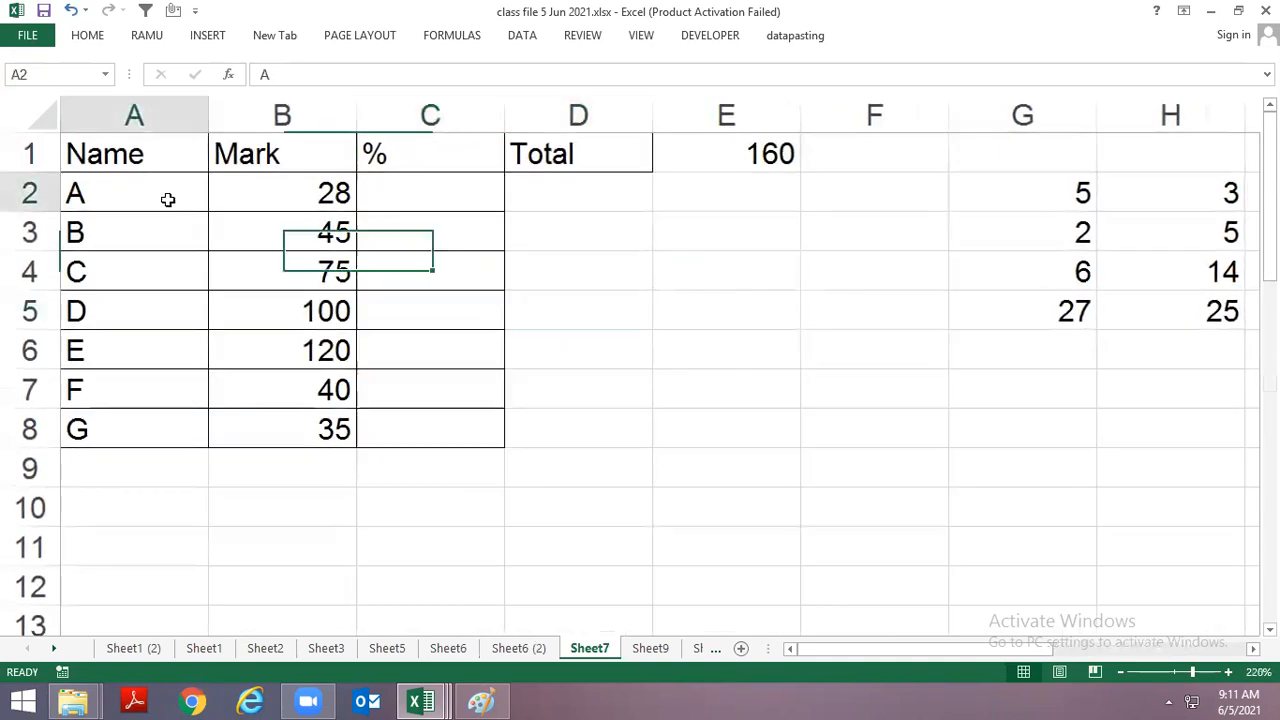
pyautogui.click(172, 150)
pyautogui.press('Right')
pyautogui.press('Right')
pyautogui.press('Right')
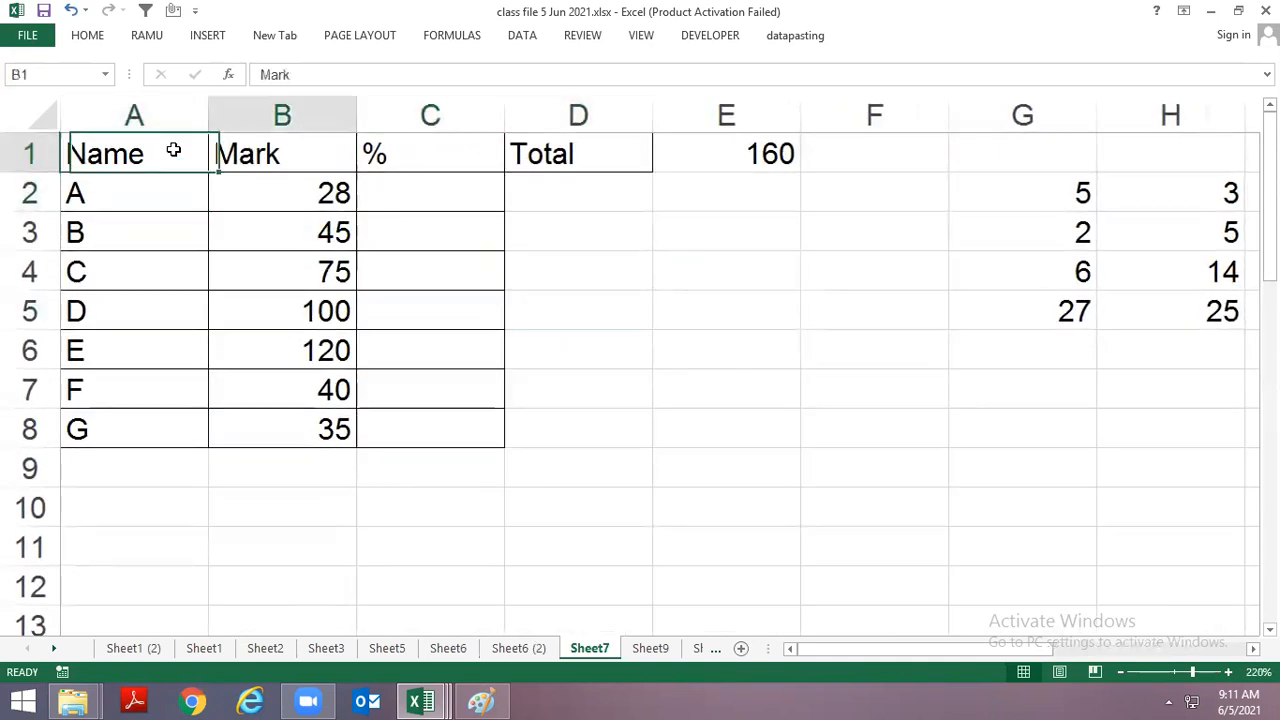
pyautogui.press('Right')
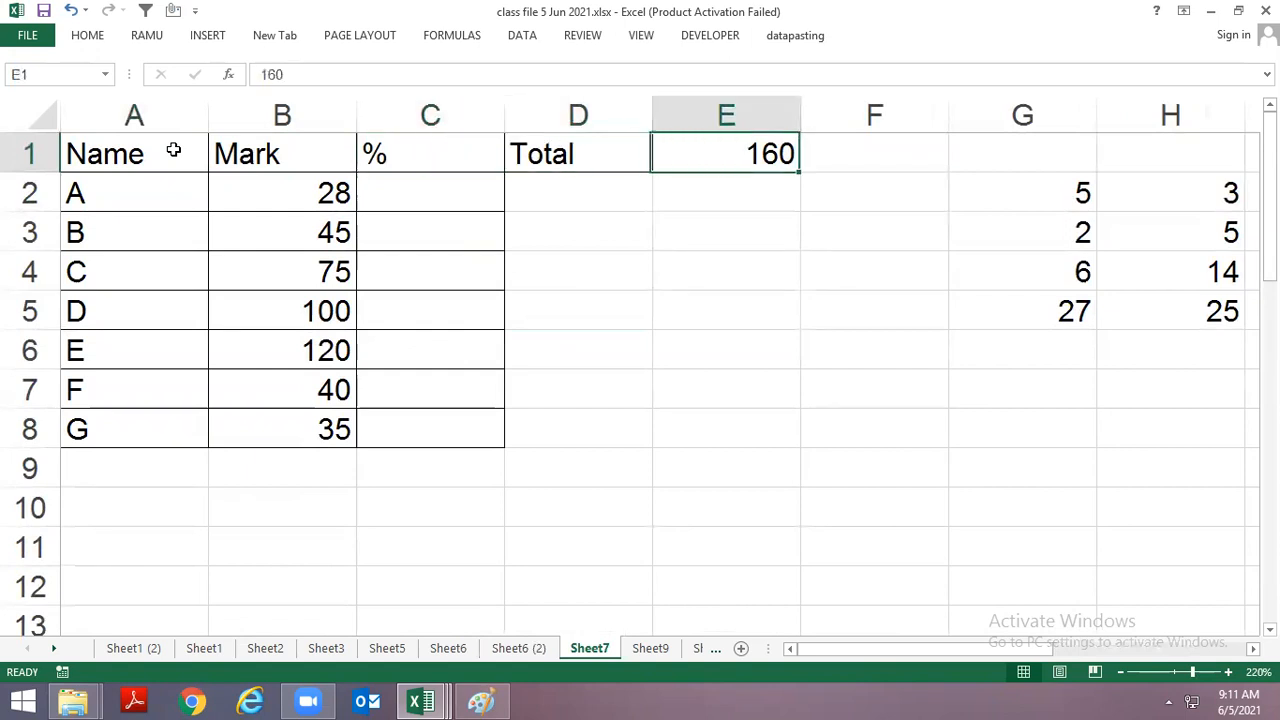
pyautogui.press('Down')
pyautogui.press('Up')
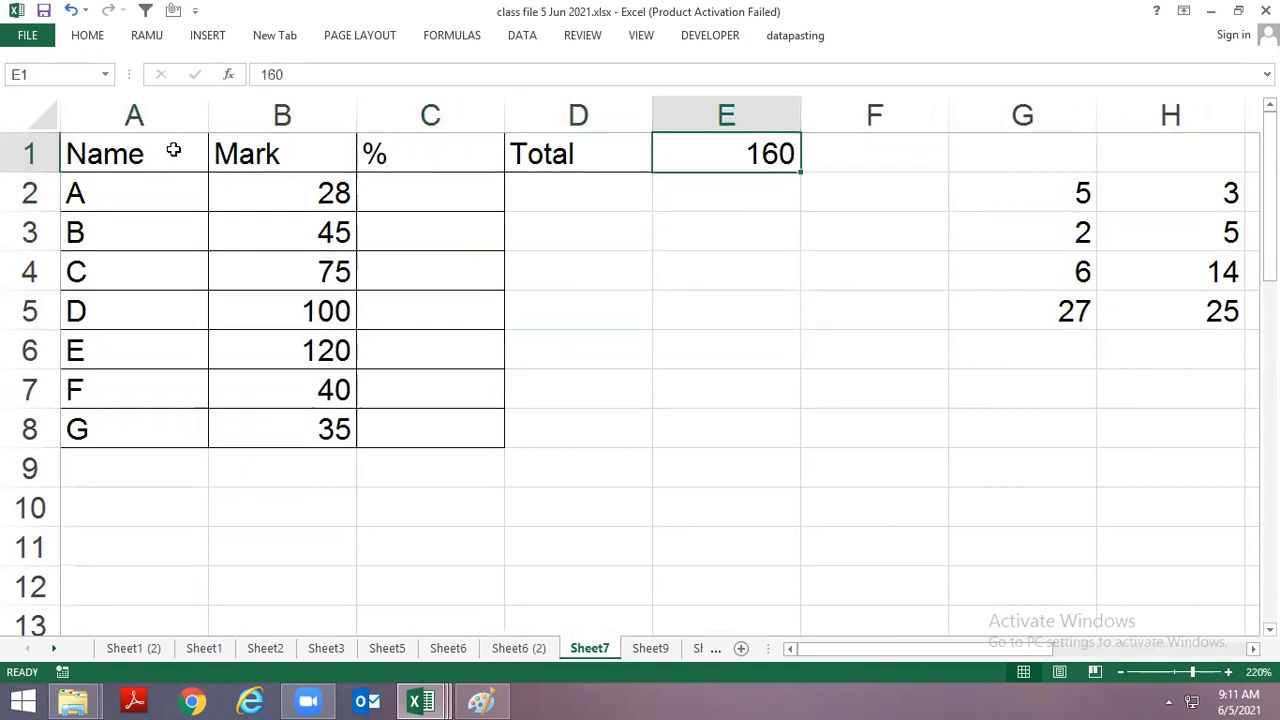
# Review each student's mark in column B down to row 8, ending at the empty percentage cell C2.
pyautogui.press('Down')
pyautogui.press('Left')
pyautogui.press('Left')
pyautogui.press('Left')
pyautogui.press('Left')
pyautogui.press('Right')
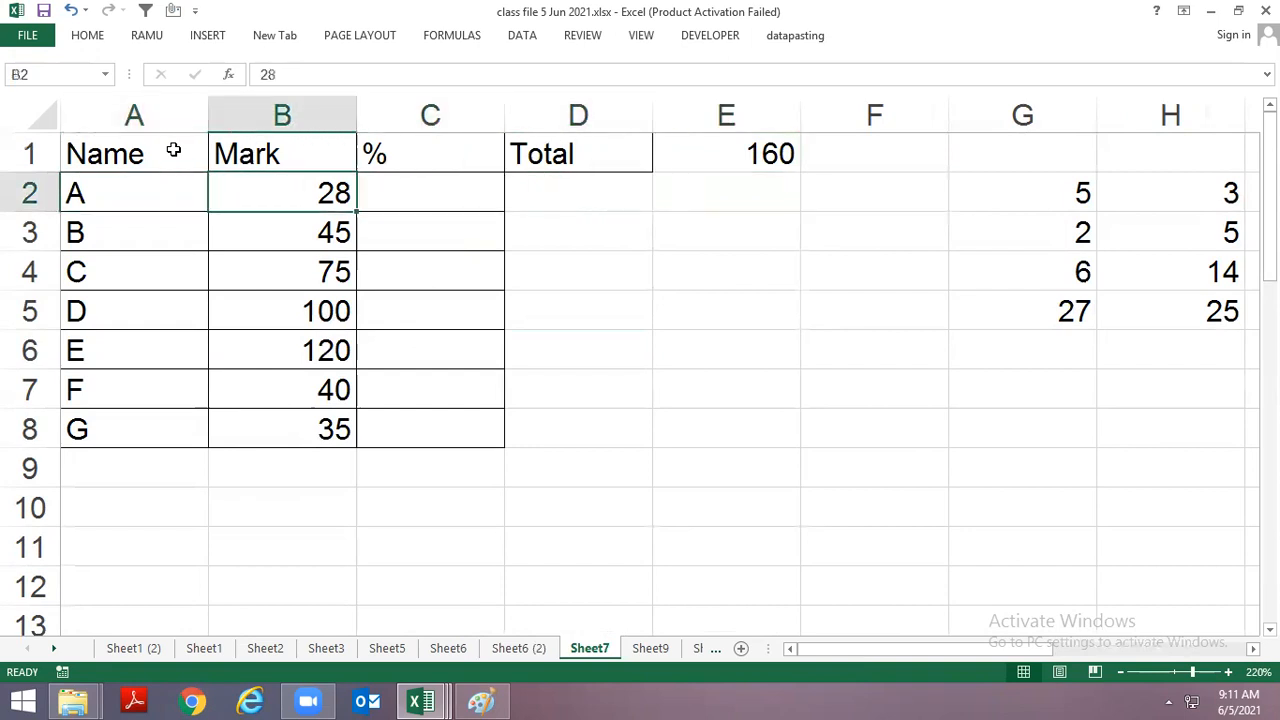
pyautogui.press('Down')
pyautogui.press('Down')
pyautogui.press('Down')
pyautogui.press('Down')
pyautogui.press('Down')
pyautogui.press('Down')
pyautogui.hotkey('ctrl', 'Up')
pyautogui.press('Down')
pyautogui.press('Right')
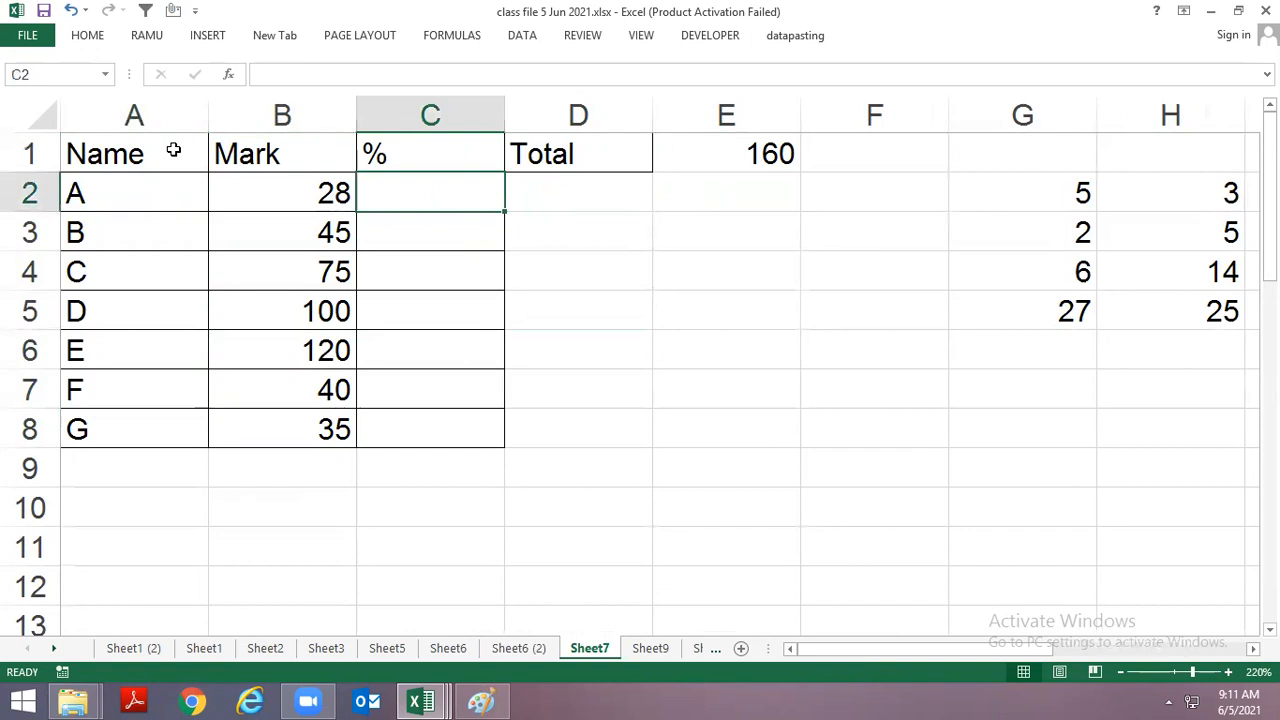
# Clear the existing sum in cell I2 beside the two number columns G and H.
pyautogui.press('Right')
pyautogui.press('Right')
pyautogui.press('Right')
pyautogui.press('Right')
pyautogui.press('Right')
pyautogui.press('Right')
pyautogui.press('Right')
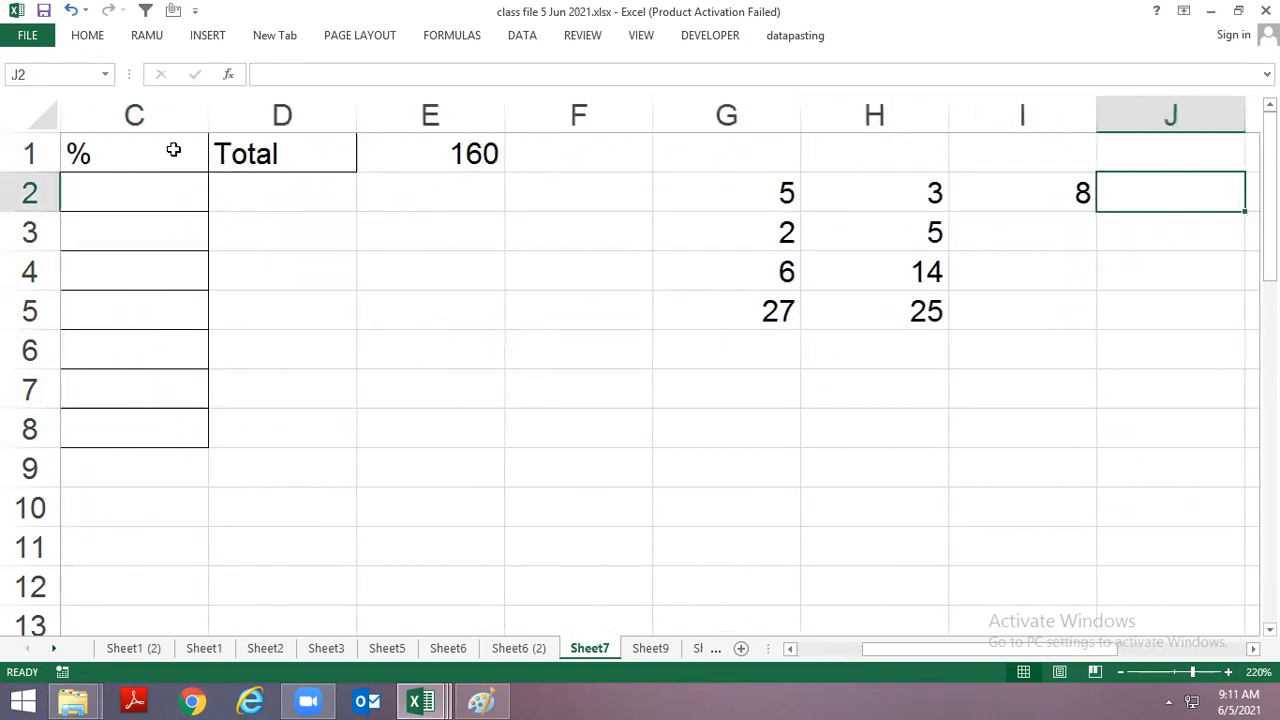
pyautogui.press('Left')
pyautogui.press('Left')
pyautogui.press('Left')
pyautogui.press('Right')
pyautogui.press('Right')
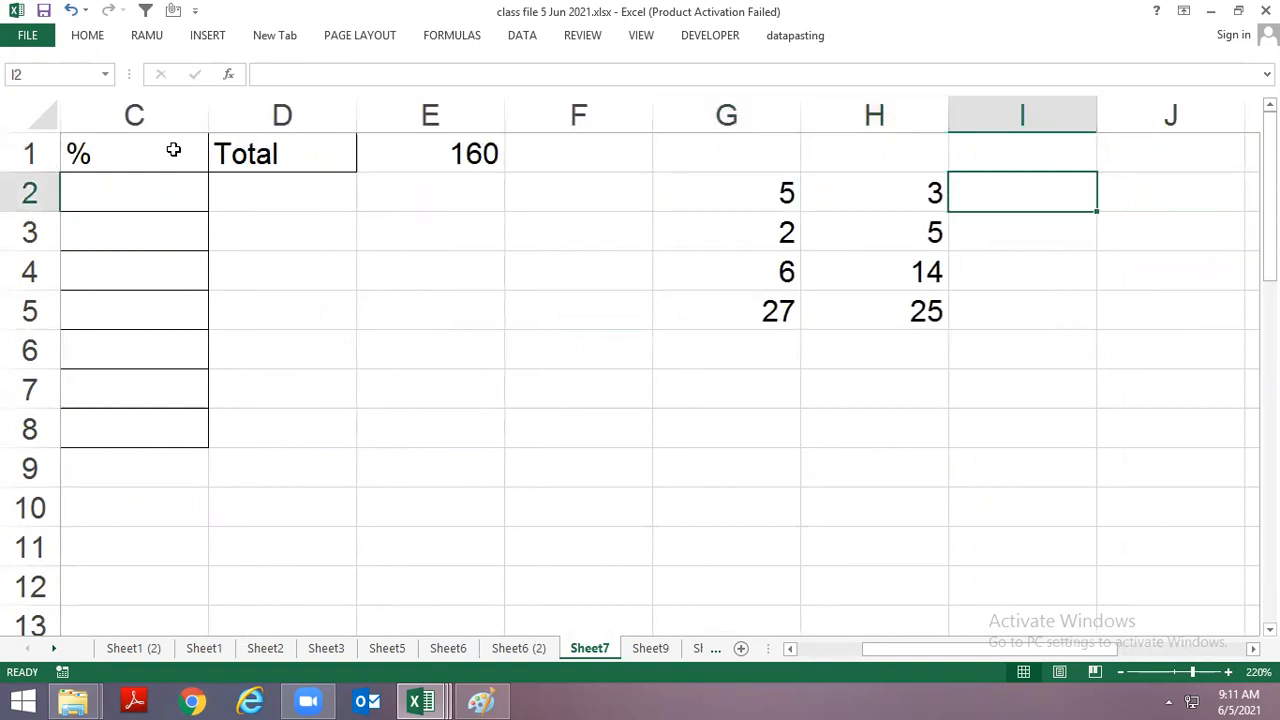
# Enter =G2+H2 in cell I2 by picking the referenced cells, and fill the formula down to I5.
pyautogui.write('=')
pyautogui.press('Left')
pyautogui.press('Left')
pyautogui.write('+')
pyautogui.press('Left')
pyautogui.hotkey('ctrl', 'Return')
pyautogui.hotkey('shift', 'Down')
pyautogui.hotkey('shift', 'Down')
pyautogui.hotkey('shift', 'Down')
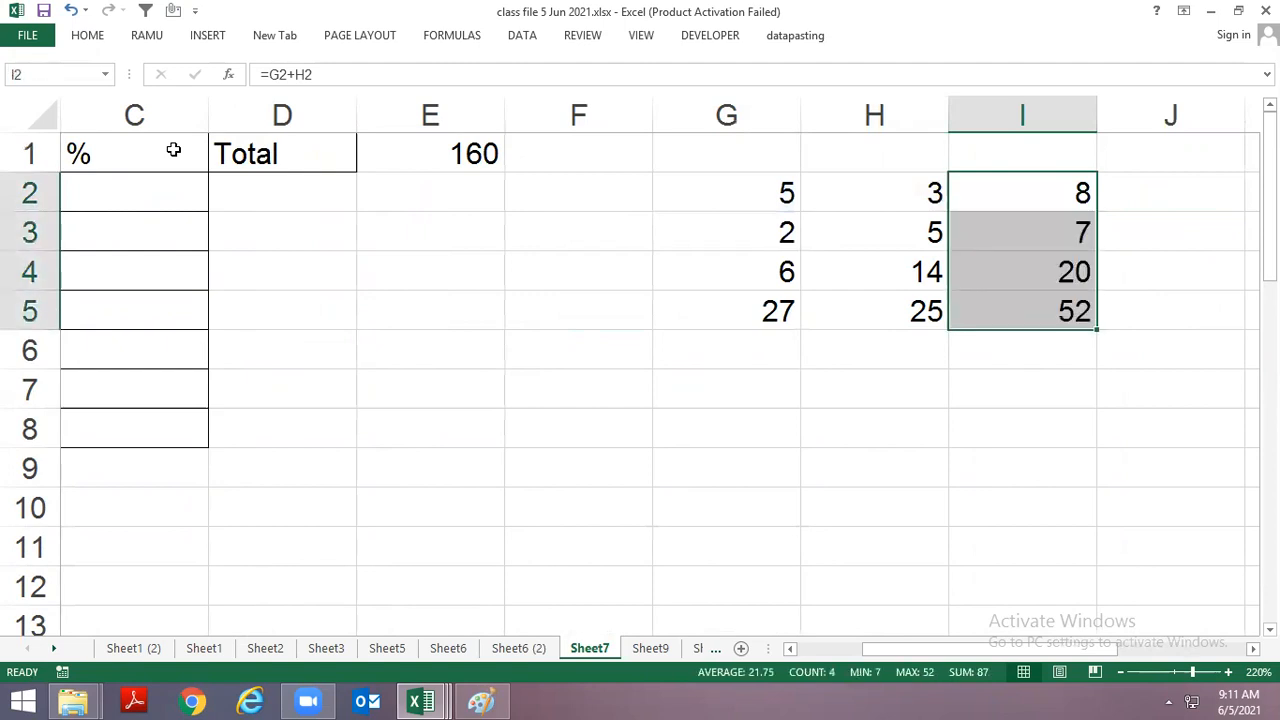
# Clear the sums in I3:I5 and fill the I2 formula down to I5 again.
pyautogui.press('Down')
pyautogui.hotkey('shift', 'Down')
pyautogui.hotkey('shift', 'Down')
pyautogui.press('Delete')
pyautogui.press('Up')
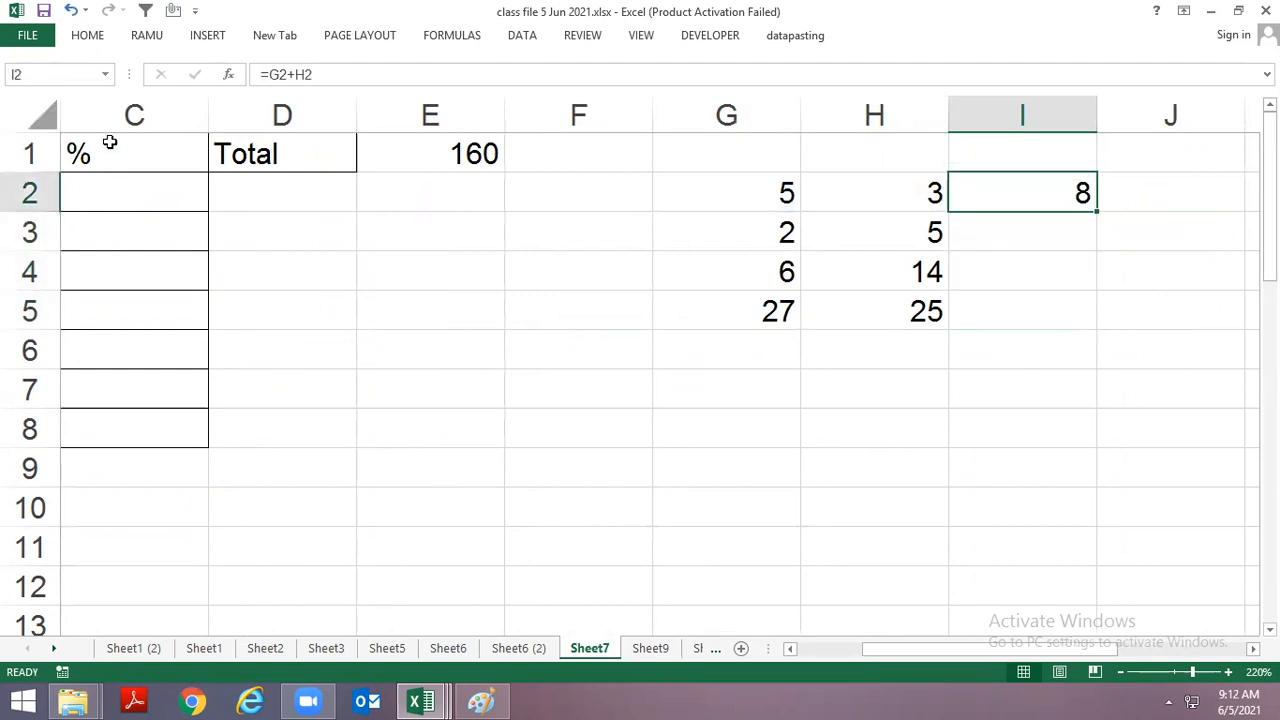
pyautogui.moveTo(1100, 210); pyautogui.dragTo(1095, 330)
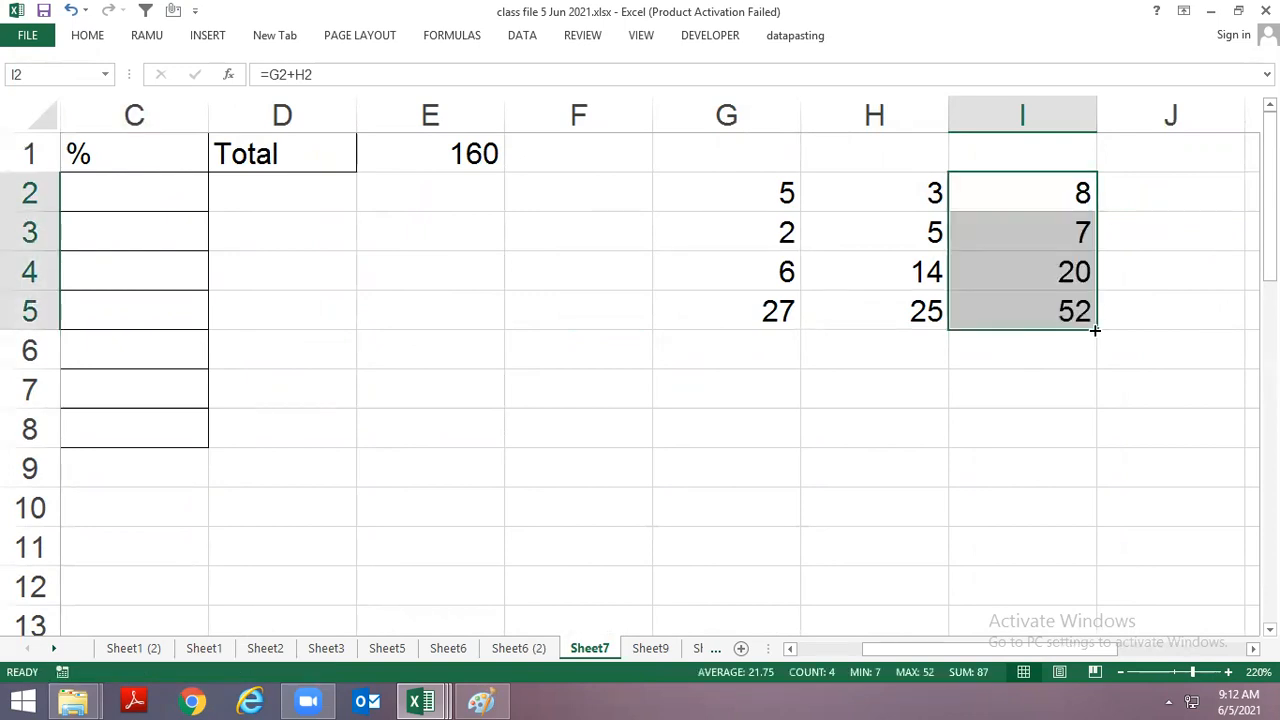
# Clear all the sums in I2:I5 and re-enter =G2+H2 in cell I2.
pyautogui.press('Delete')
pyautogui.press('Up')
pyautogui.press('Down')
pyautogui.write('=')
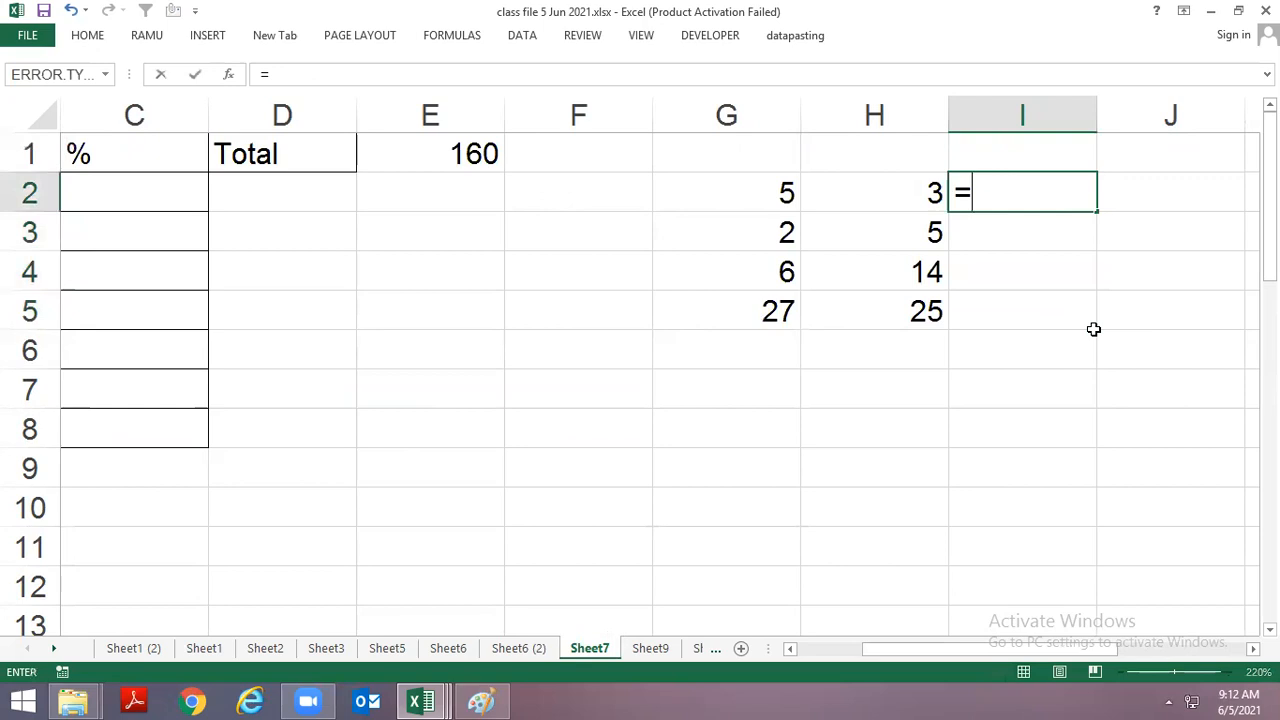
pyautogui.press('Left')
pyautogui.press('Left')
pyautogui.write('+')
pyautogui.press('Left')
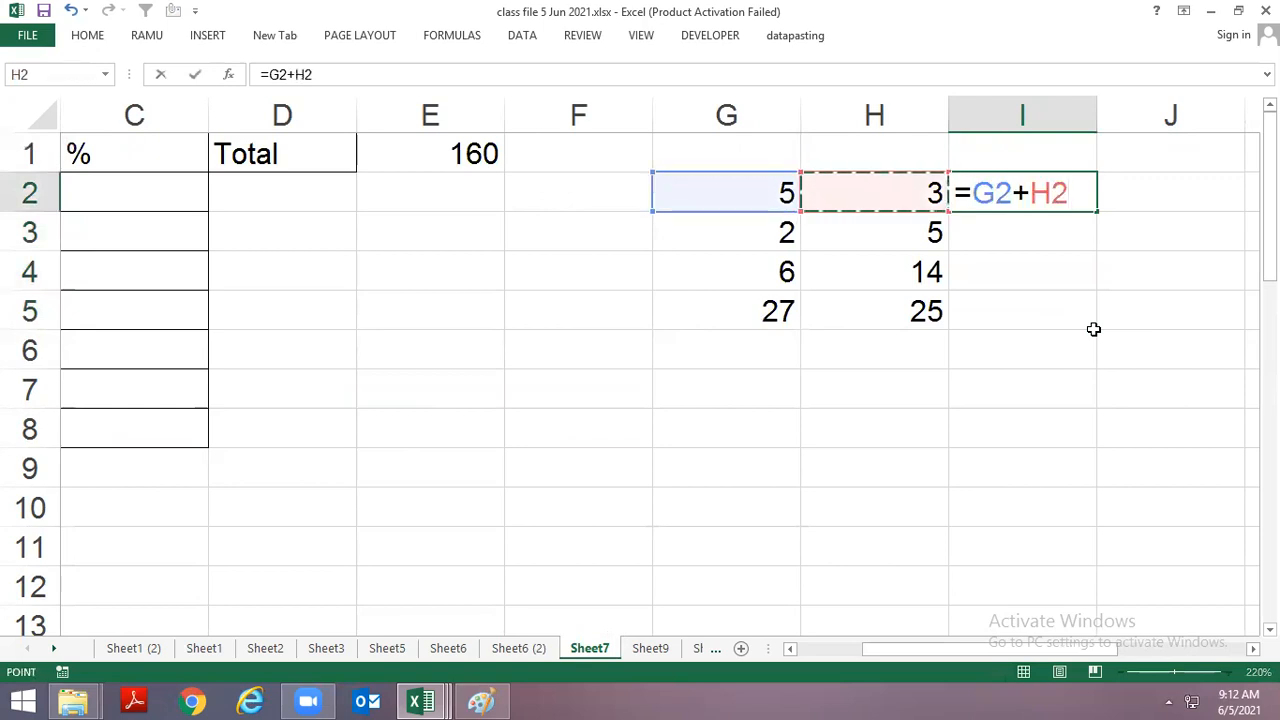
pyautogui.press('Return')
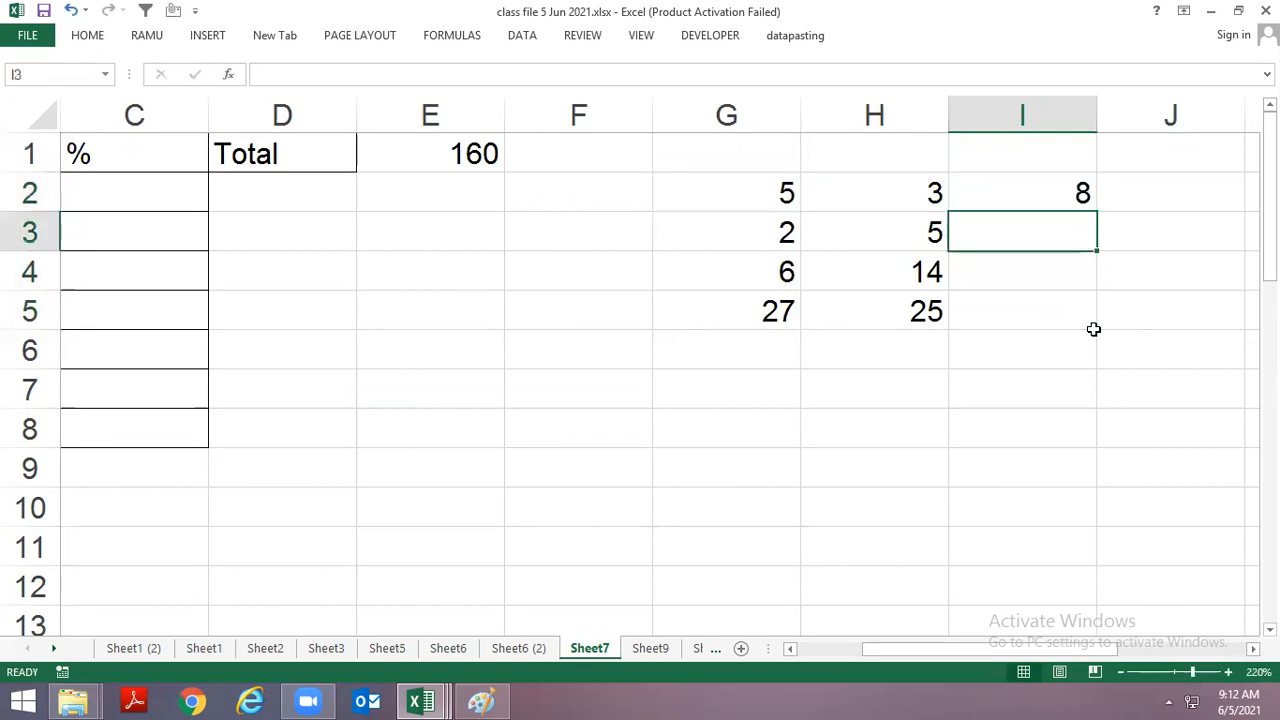
pyautogui.press('Up')
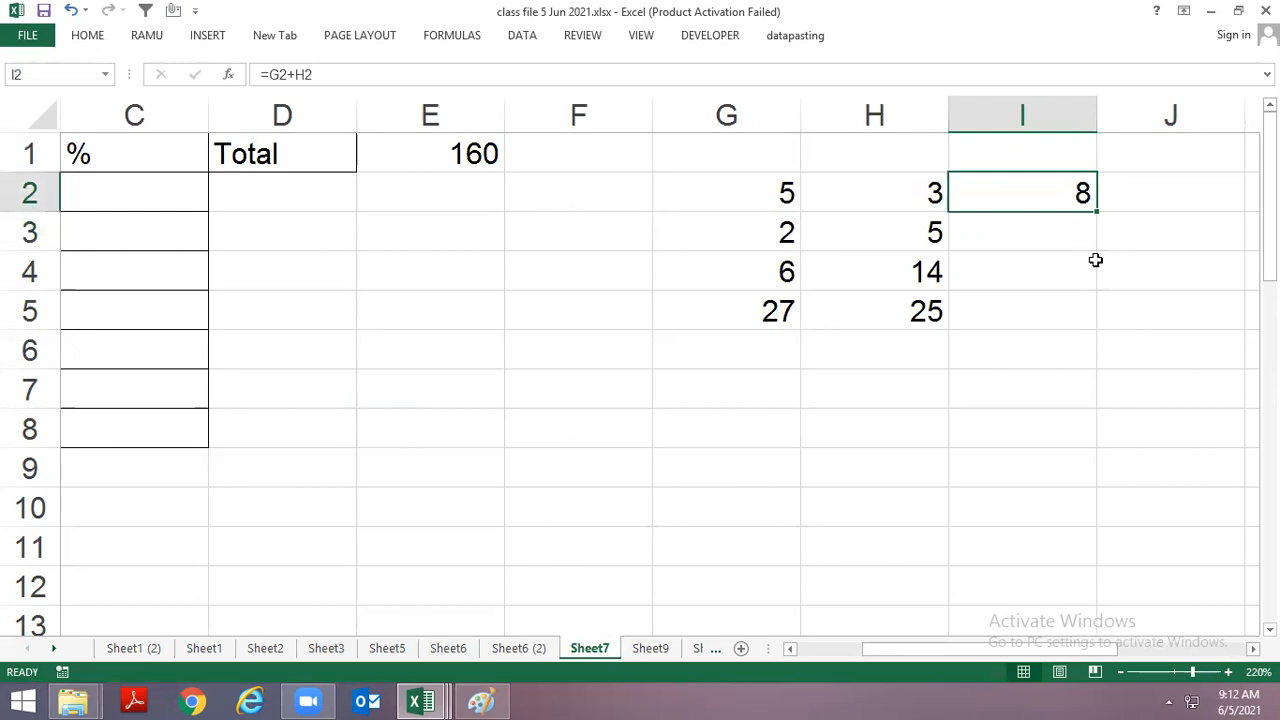
pyautogui.write('=')
pyautogui.press('Left')
pyautogui.press('Left')
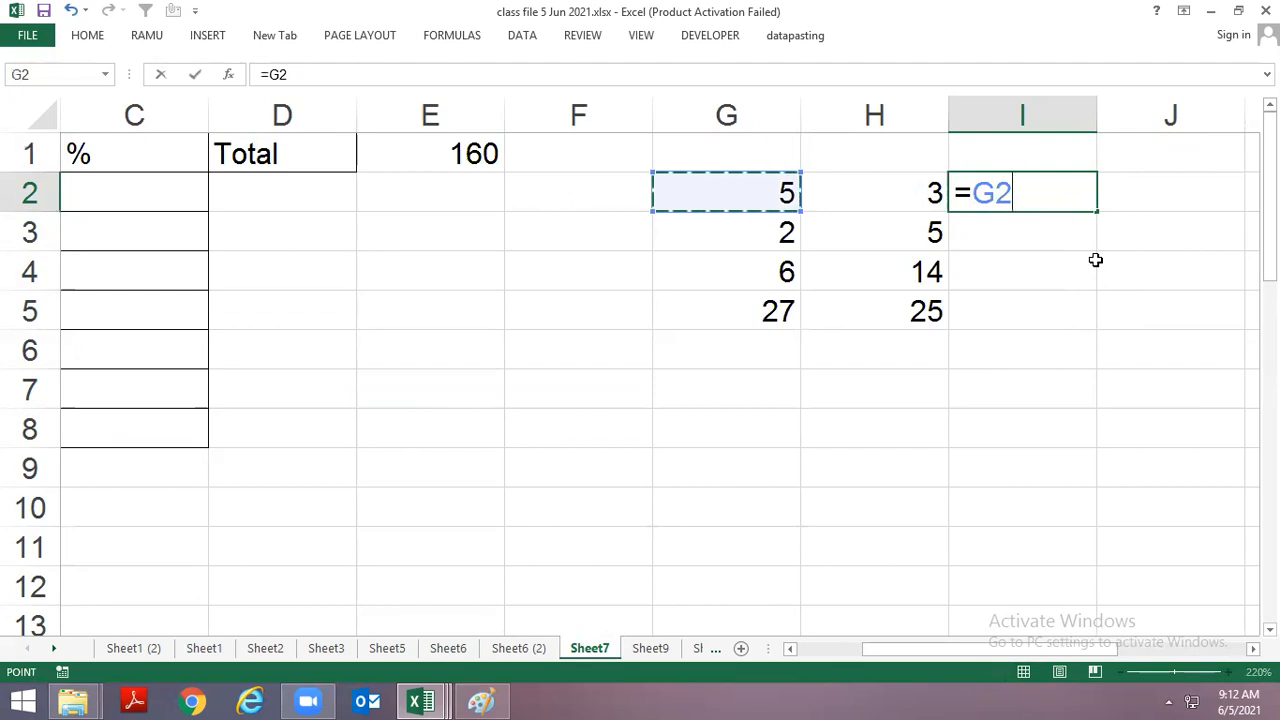
pyautogui.write('=')
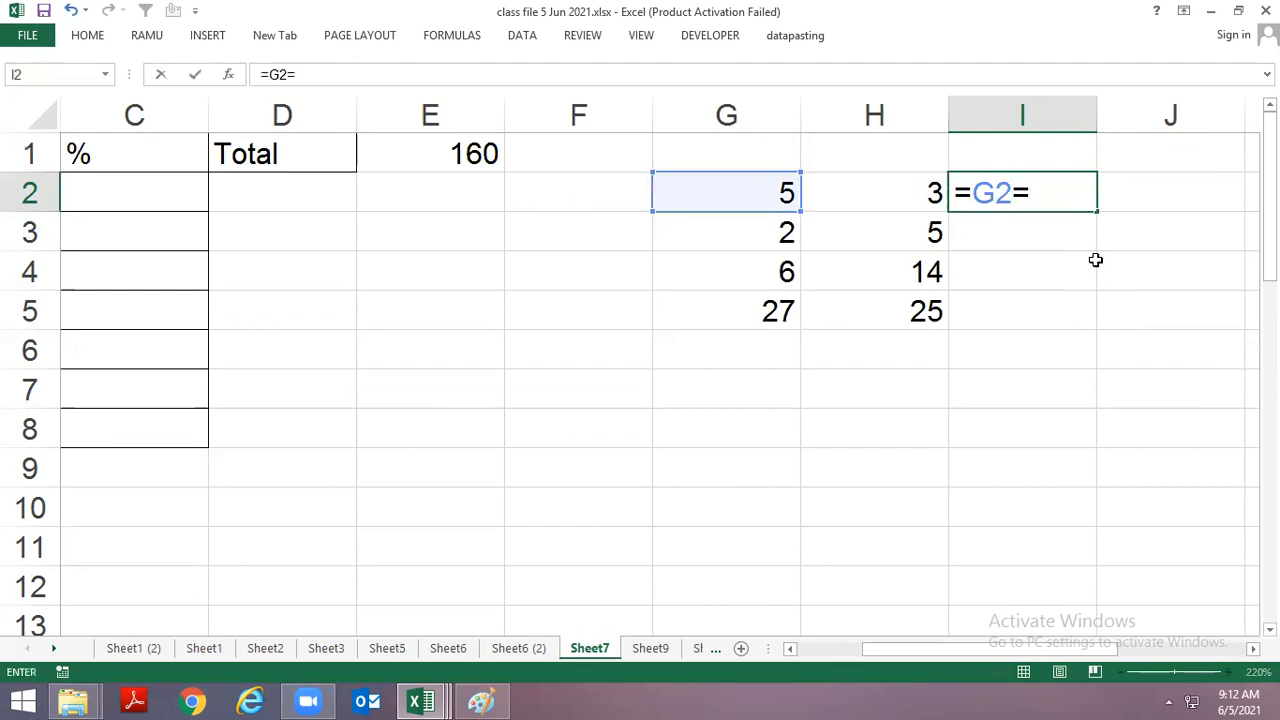
pyautogui.press('Escape')
# Enter =g2+h2 in cell I2 with hand-written references and fill the formula down to I6.
pyautogui.write('=g2+')
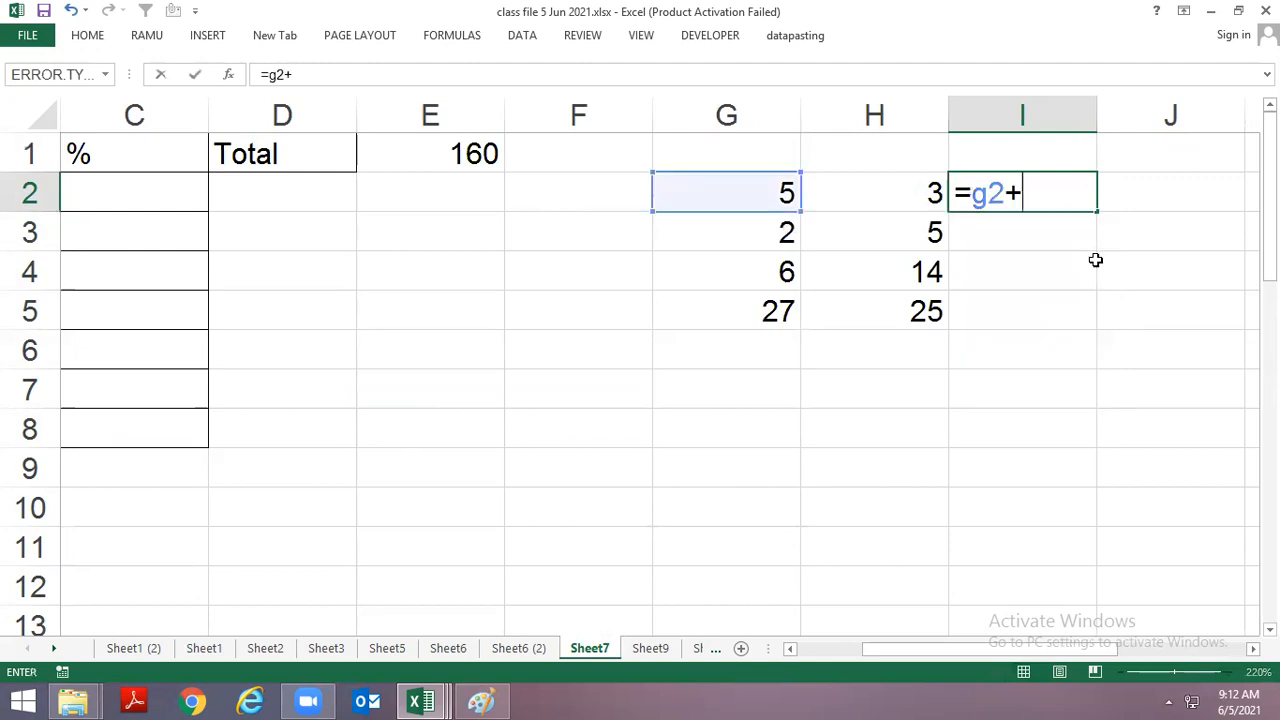
pyautogui.write('h2')
pyautogui.hotkey('ctrl', 'Return')
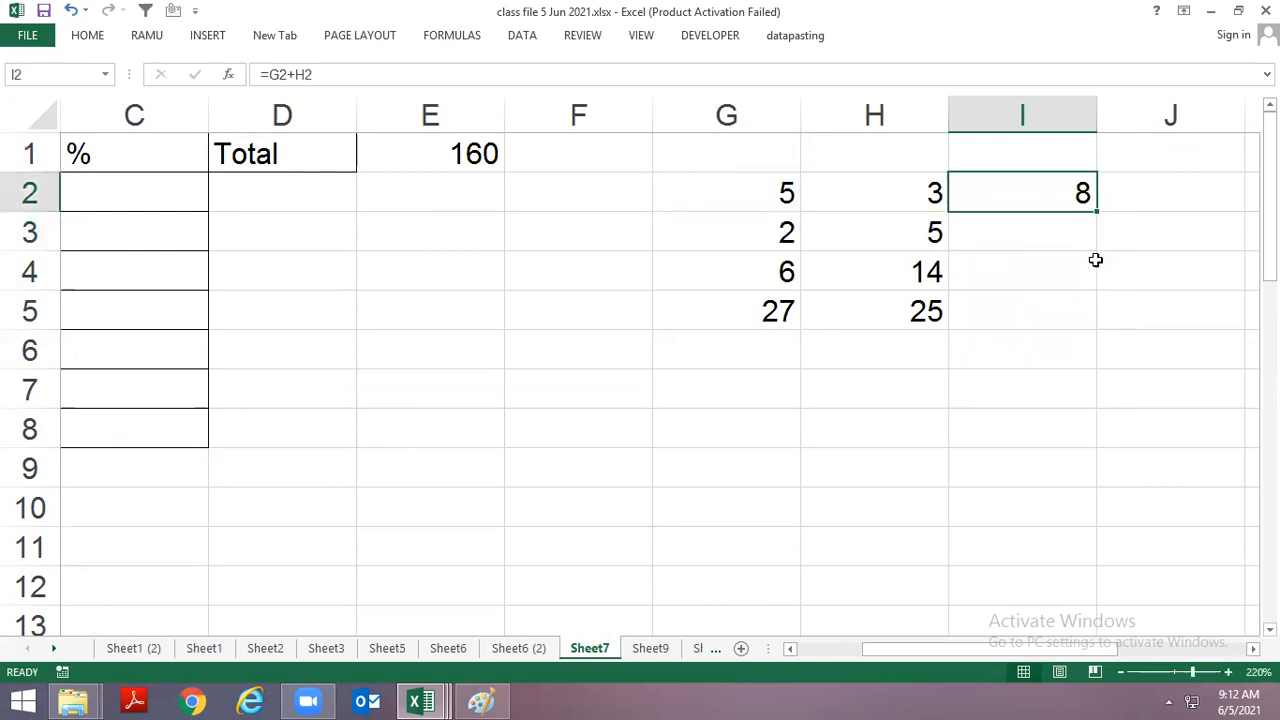
pyautogui.moveTo(1093, 212); pyautogui.dragTo(1086, 350)
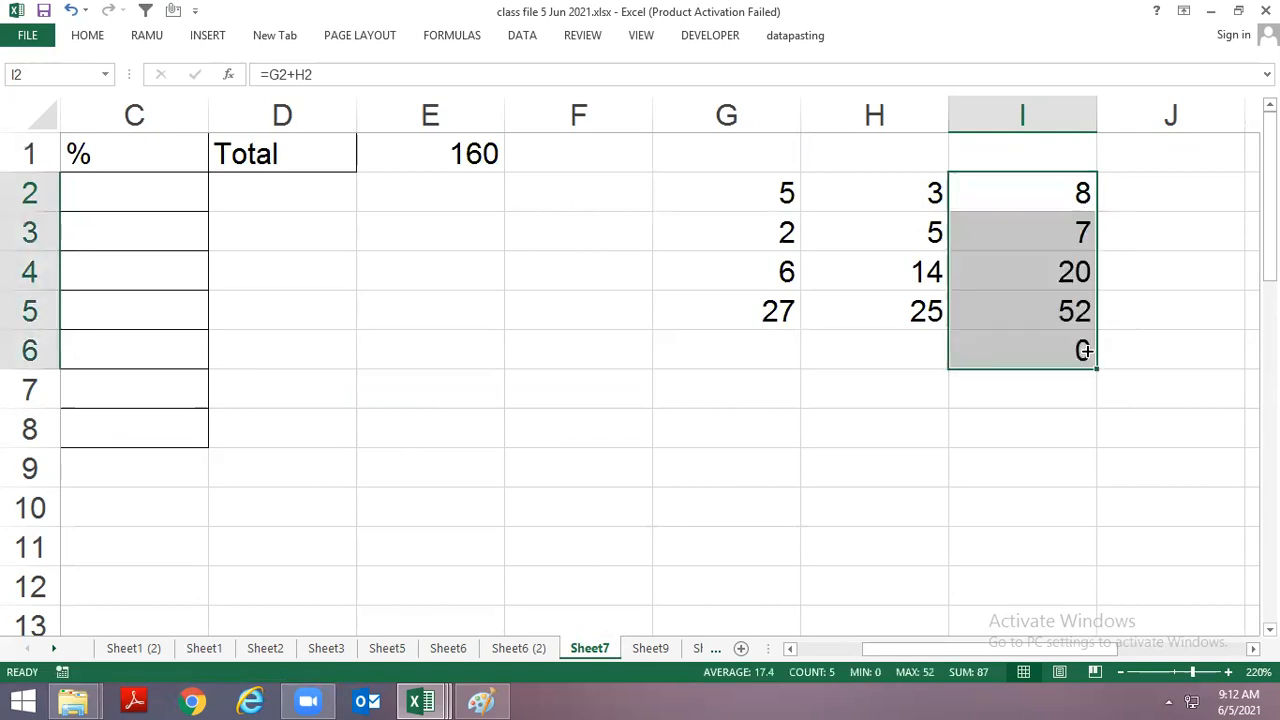
# Inspect the formula's references in I6, then enter 12 in G6 and 13 in H6.
pyautogui.click(1060, 317)
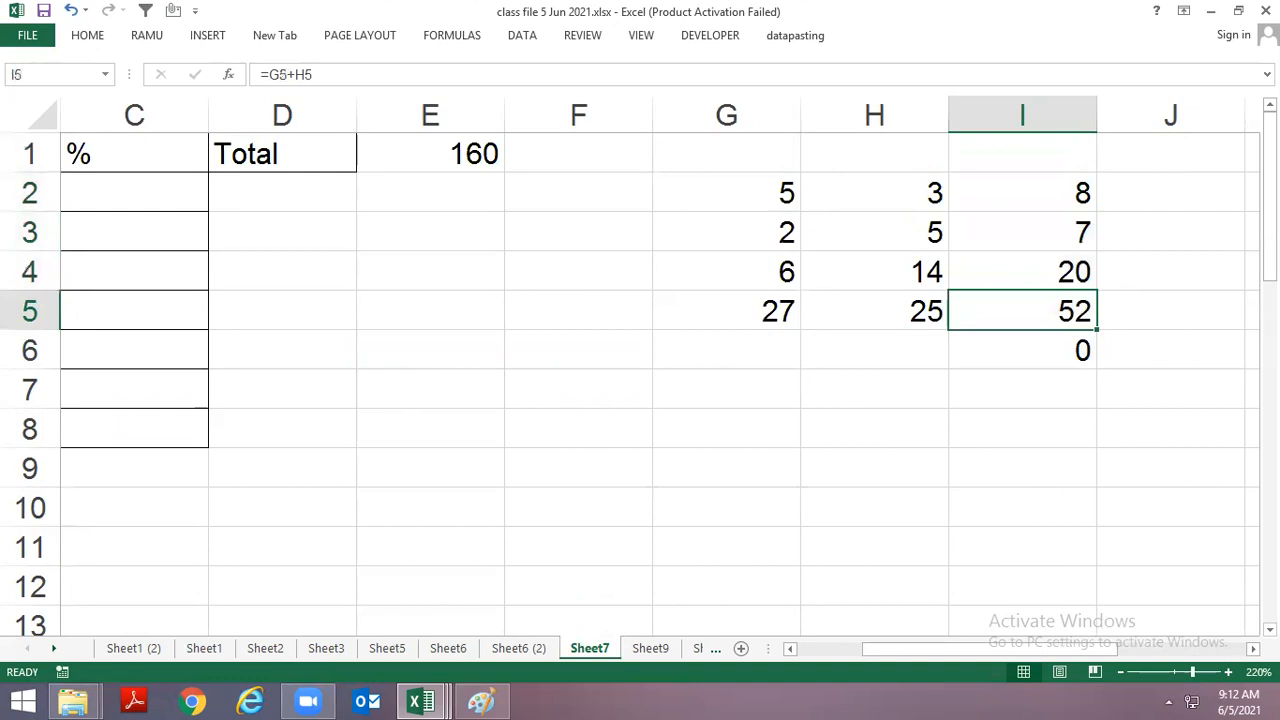
pyautogui.click(1040, 350)
pyautogui.press('F2')
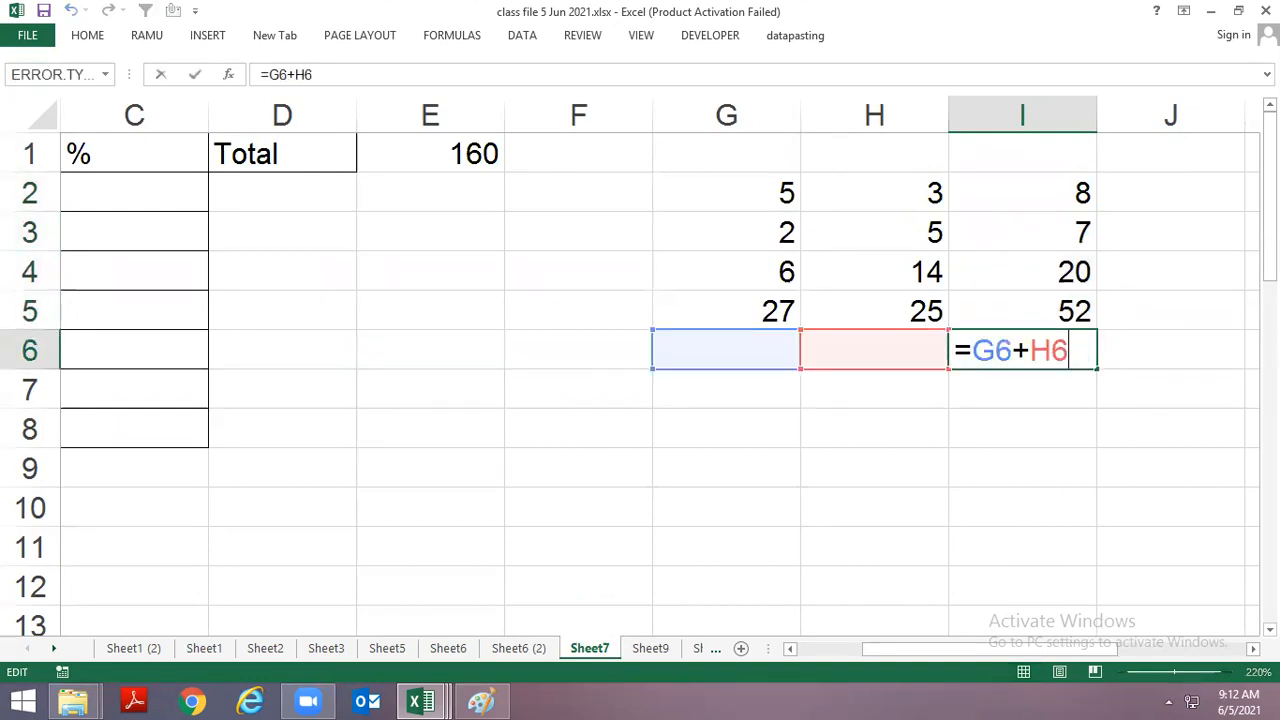
pyautogui.click(726, 349)
pyautogui.write('12')
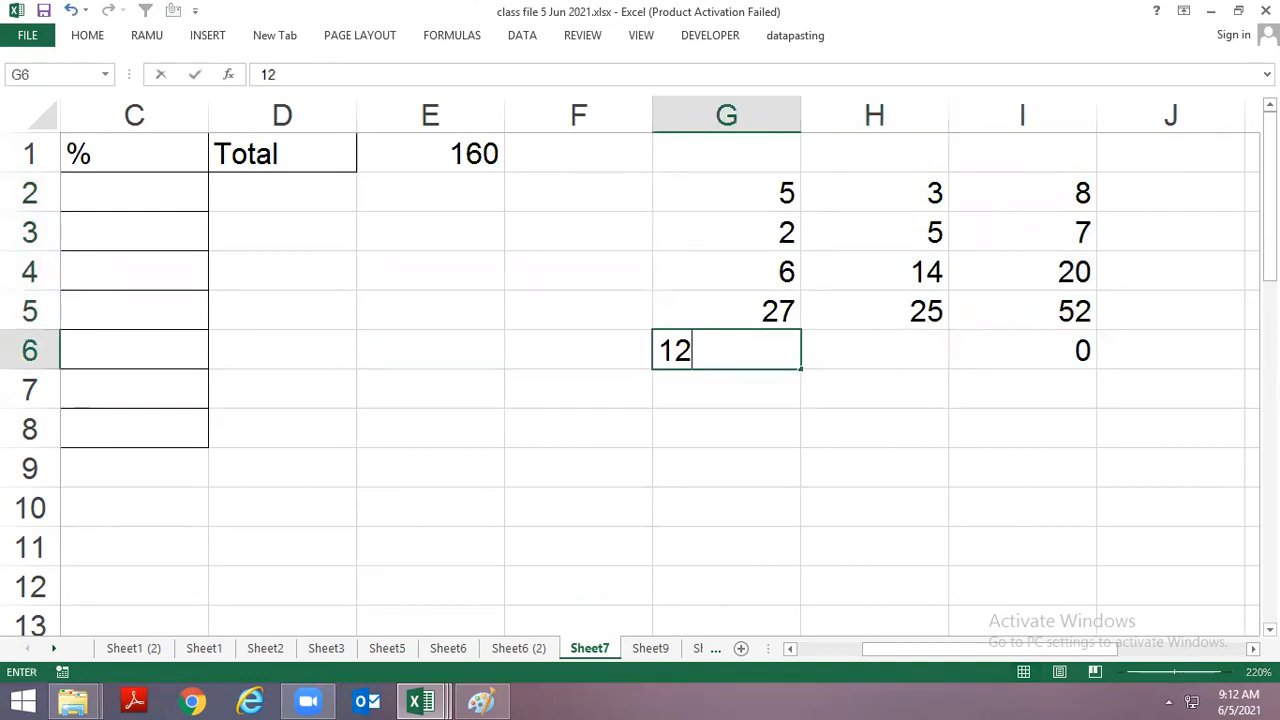
pyautogui.press('Tab')
pyautogui.write('13')
pyautogui.press('Return')
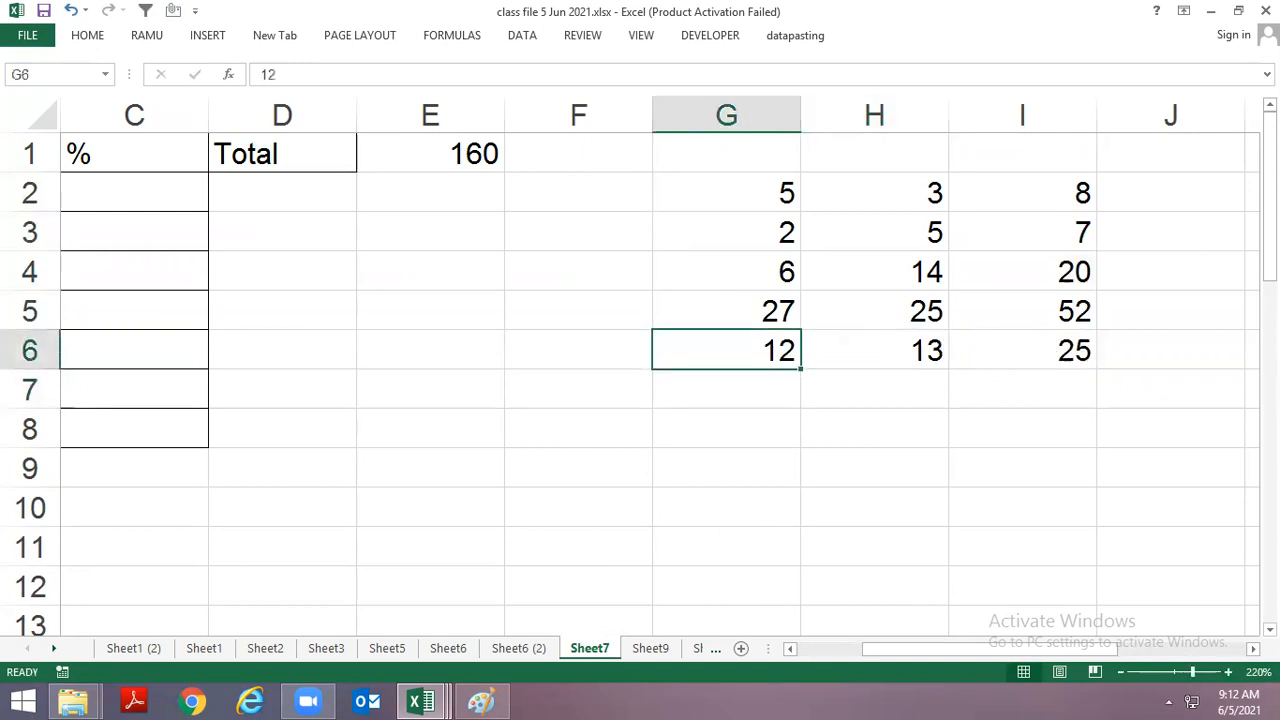
# Move down Sheet7 to the second number table in C16:E23 and look over its values and sums.
pyautogui.press('Left')
pyautogui.press('Left')
pyautogui.press('Left')
pyautogui.press('Left')
pyautogui.press('Down')
pyautogui.press('Down')
pyautogui.press('Down')
pyautogui.press('Down')
pyautogui.press('Down')
pyautogui.press('Down')
pyautogui.press('Down')
pyautogui.press('Down')
pyautogui.press('Down')
pyautogui.press('Down')
pyautogui.press('Down')
pyautogui.press('Down')
pyautogui.press('Up')
pyautogui.press('Up')
pyautogui.press('Up')
pyautogui.press('Up')
pyautogui.press('Up')
pyautogui.press('Up')
pyautogui.press('Up')
pyautogui.press('Up')
pyautogui.press('Up')
pyautogui.press('Up')
pyautogui.press('Up')
pyautogui.press('Up')
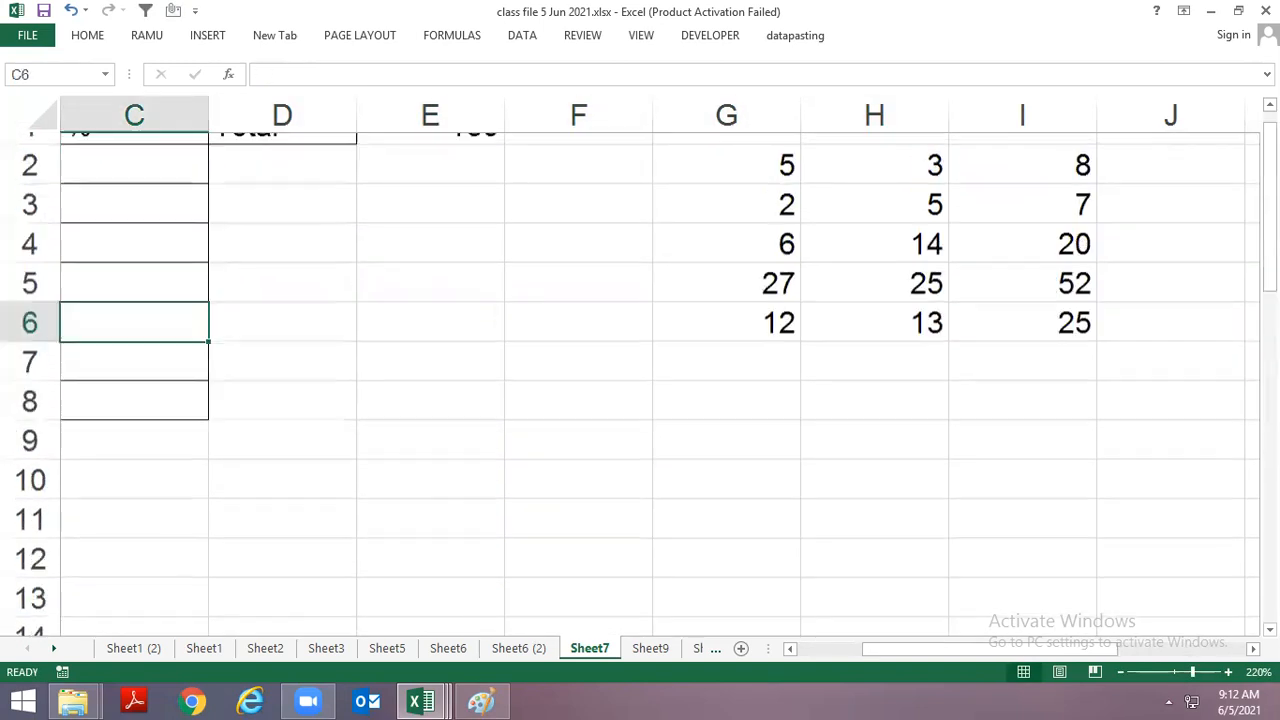
pyautogui.press('Left')
pyautogui.press('Left')
pyautogui.press('Right')
pyautogui.press('Right')
pyautogui.press('Down')
pyautogui.press('Down')
pyautogui.press('Down')
pyautogui.press('Down')
pyautogui.press('Down')
pyautogui.press('Down')
pyautogui.press('Down')
pyautogui.press('Down')
pyautogui.press('Down')
pyautogui.press('Down')
pyautogui.press('Down')
pyautogui.press('Down')
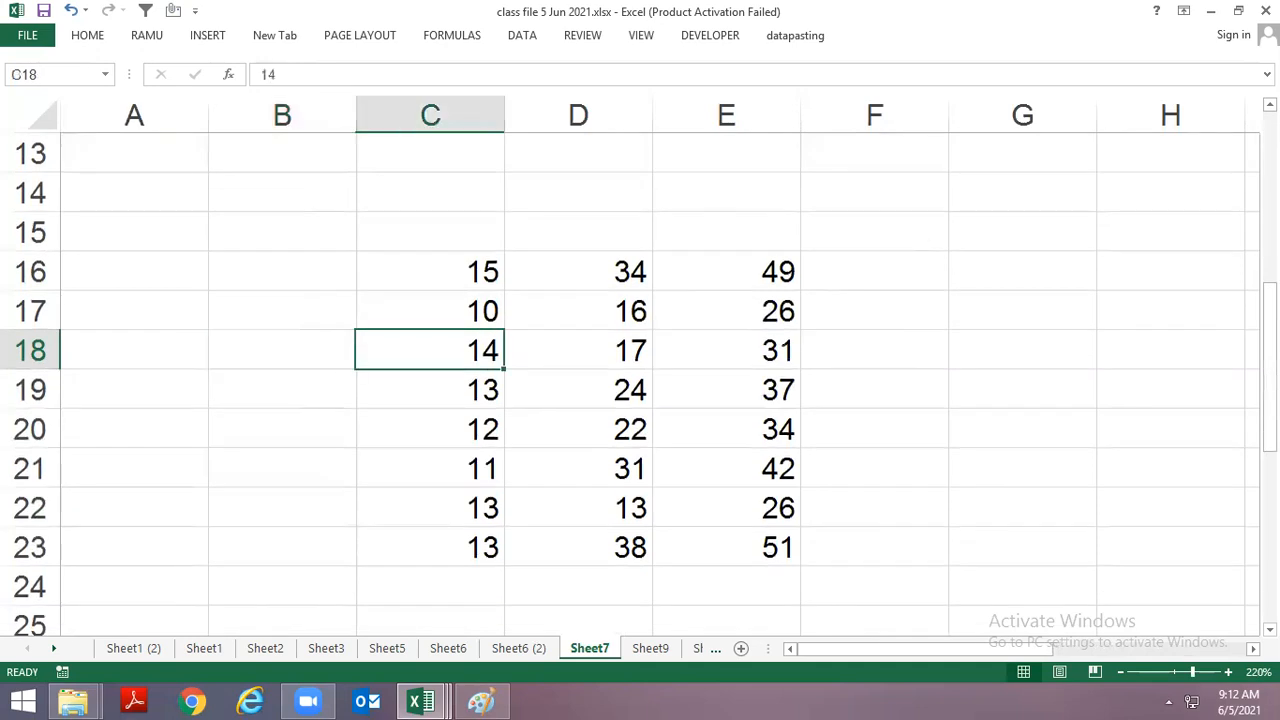
# Enter 40 in cell D11, in the blank area between the marks table and the second number table.
pyautogui.press('Right')
pyautogui.press('Up')
pyautogui.press('Up')
pyautogui.press('Up')
pyautogui.press('Up')
pyautogui.press('Up')
pyautogui.press('Up')
pyautogui.press('Up')
pyautogui.press('Up')
pyautogui.press('Up')
pyautogui.press('Up')
pyautogui.press('Up')
pyautogui.press('Up')
pyautogui.press('Up')
pyautogui.press('Down')
pyautogui.press('Down')
pyautogui.press('Down')
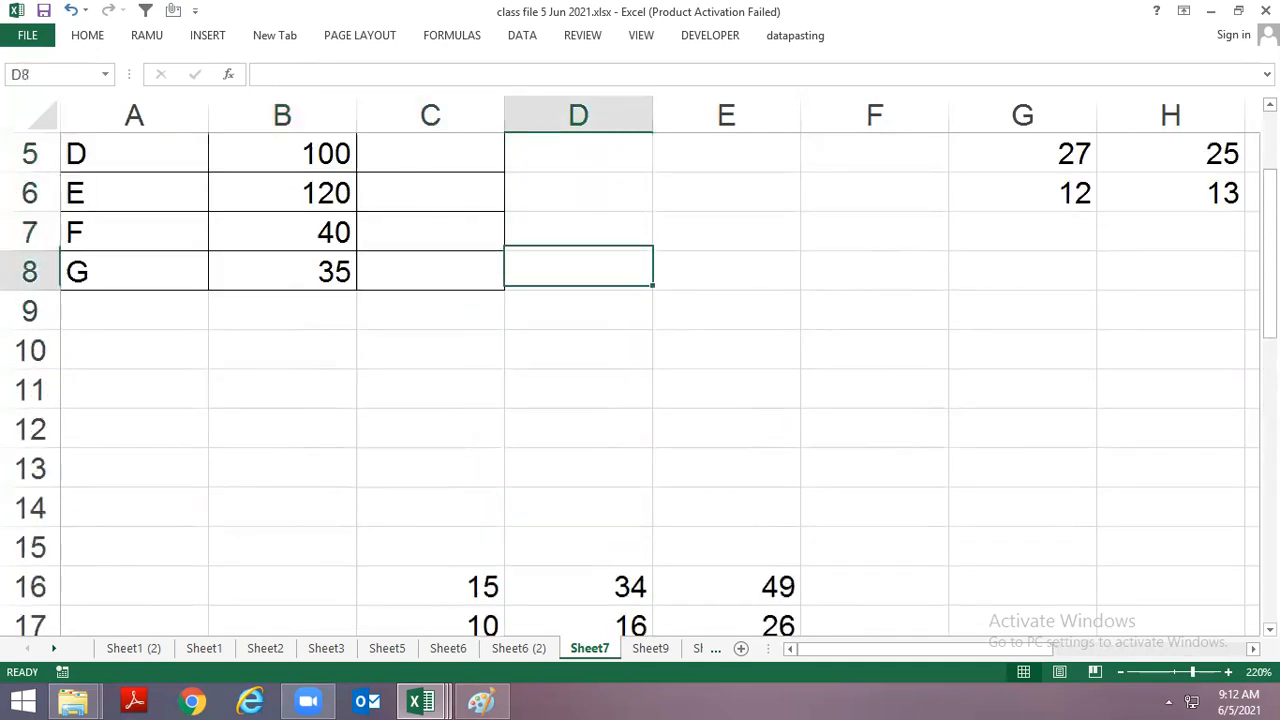
pyautogui.press('Down')
pyautogui.press('Down')
pyautogui.press('Down')
pyautogui.write('40')
pyautogui.press('Right')
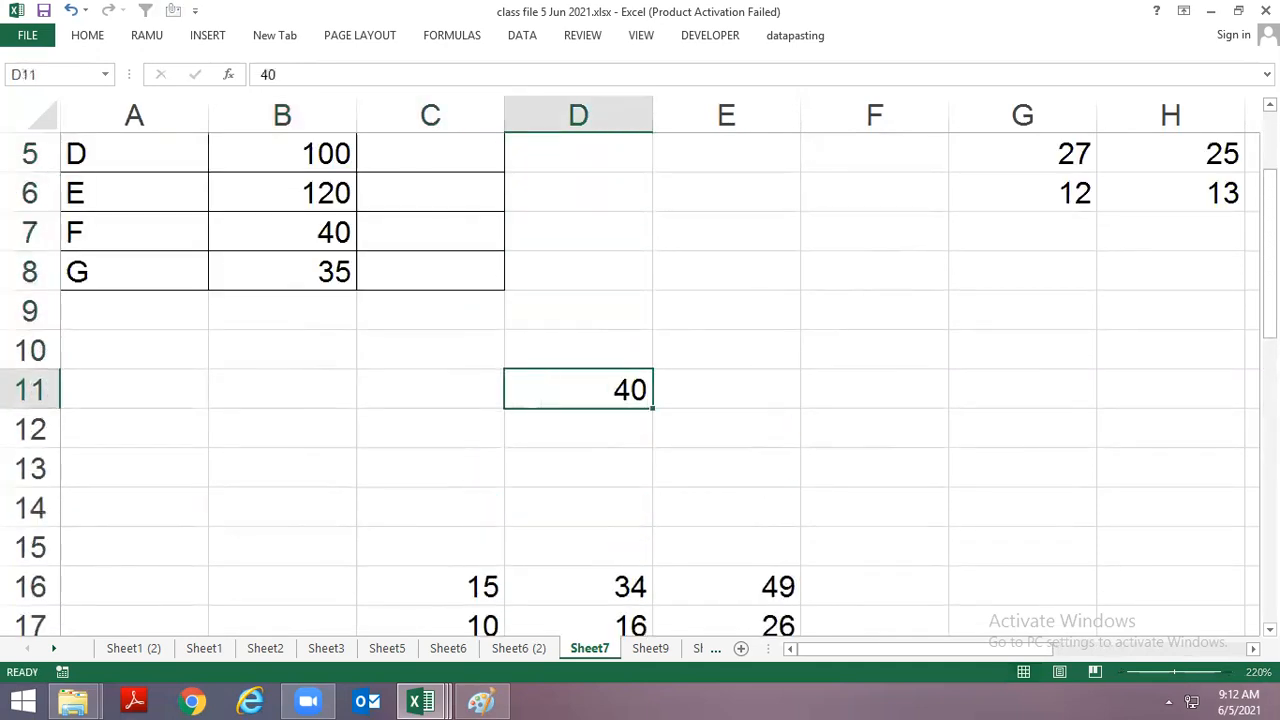
# Enter 20 in cell F12, two columns over and one row below the 40.
pyautogui.press('Left')
pyautogui.press('Right')
pyautogui.press('Right')
pyautogui.press('Left')
pyautogui.press('Left')
pyautogui.press('Right')
pyautogui.press('Right')
pyautogui.press('Down')
pyautogui.write('20')
pyautogui.press('Return')
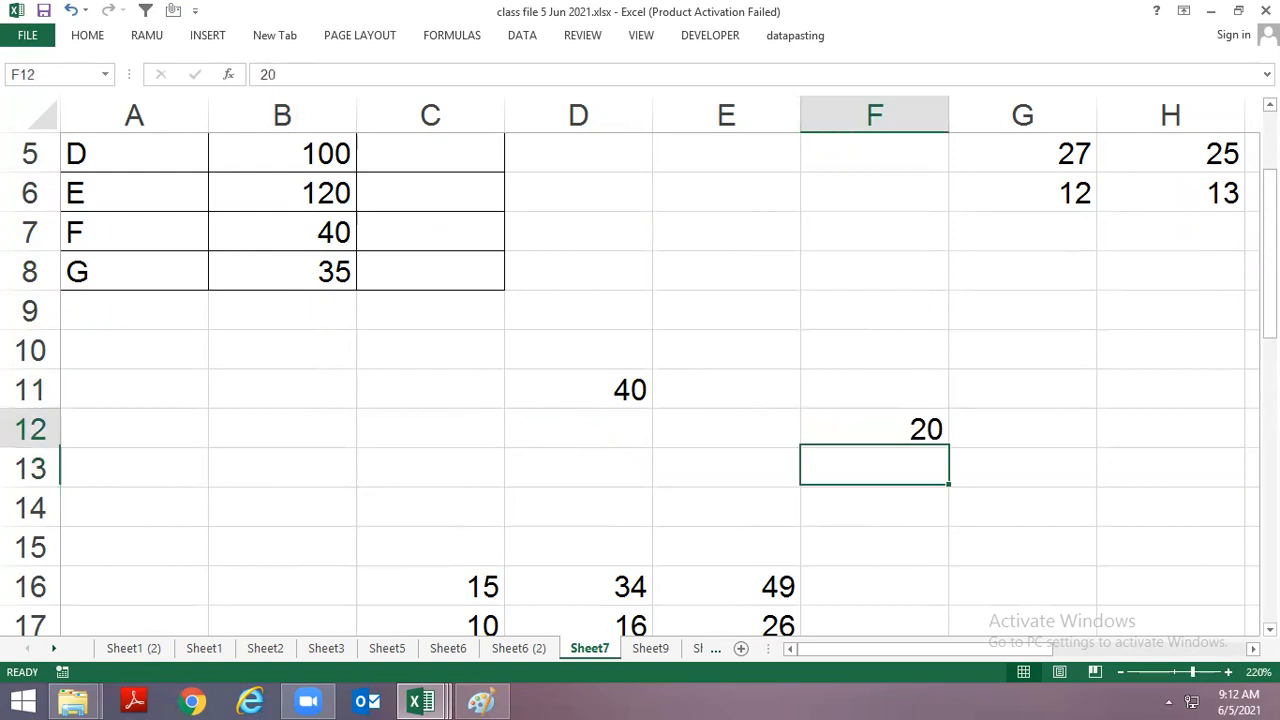
# Enter =F12/D11 in cell G12 and format the result as a percentage.
pyautogui.press('Up')
pyautogui.press('Right')
pyautogui.write('=')
pyautogui.press('Left')
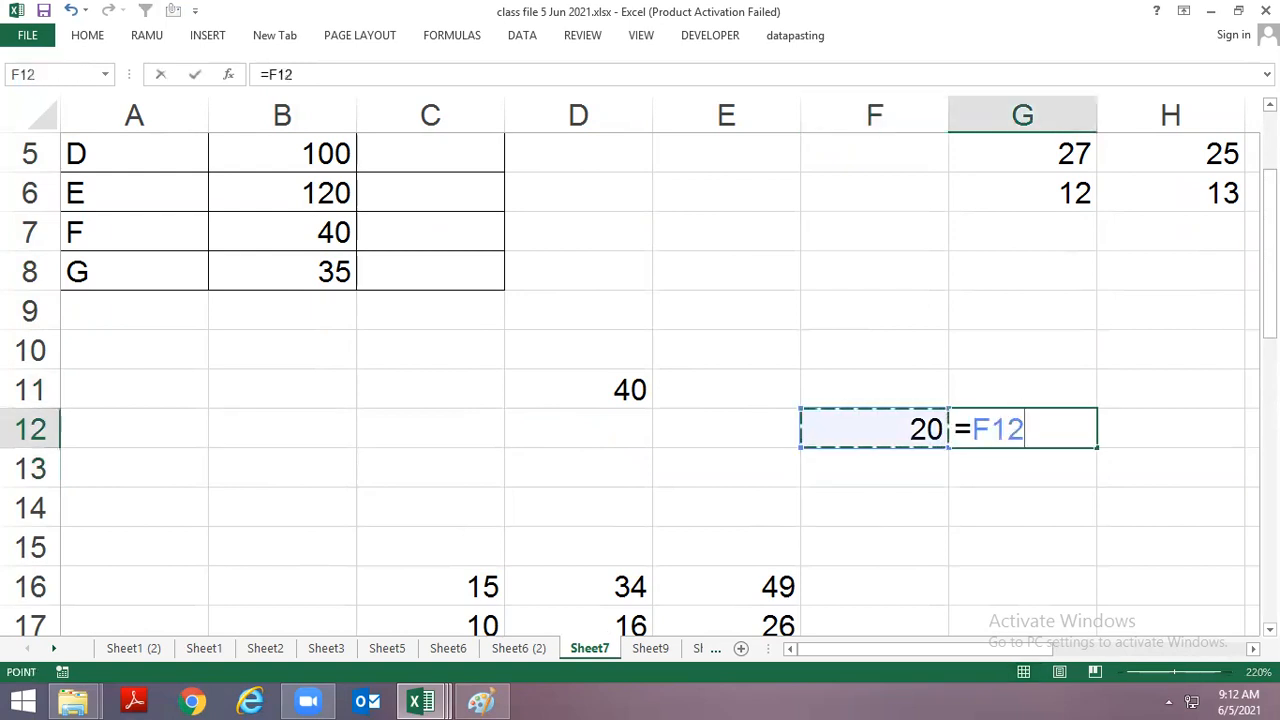
pyautogui.write('/')
pyautogui.press('Left')
pyautogui.press('Left')
pyautogui.press('Left')
pyautogui.press('Up')
pyautogui.press('Return')
pyautogui.press('Up')
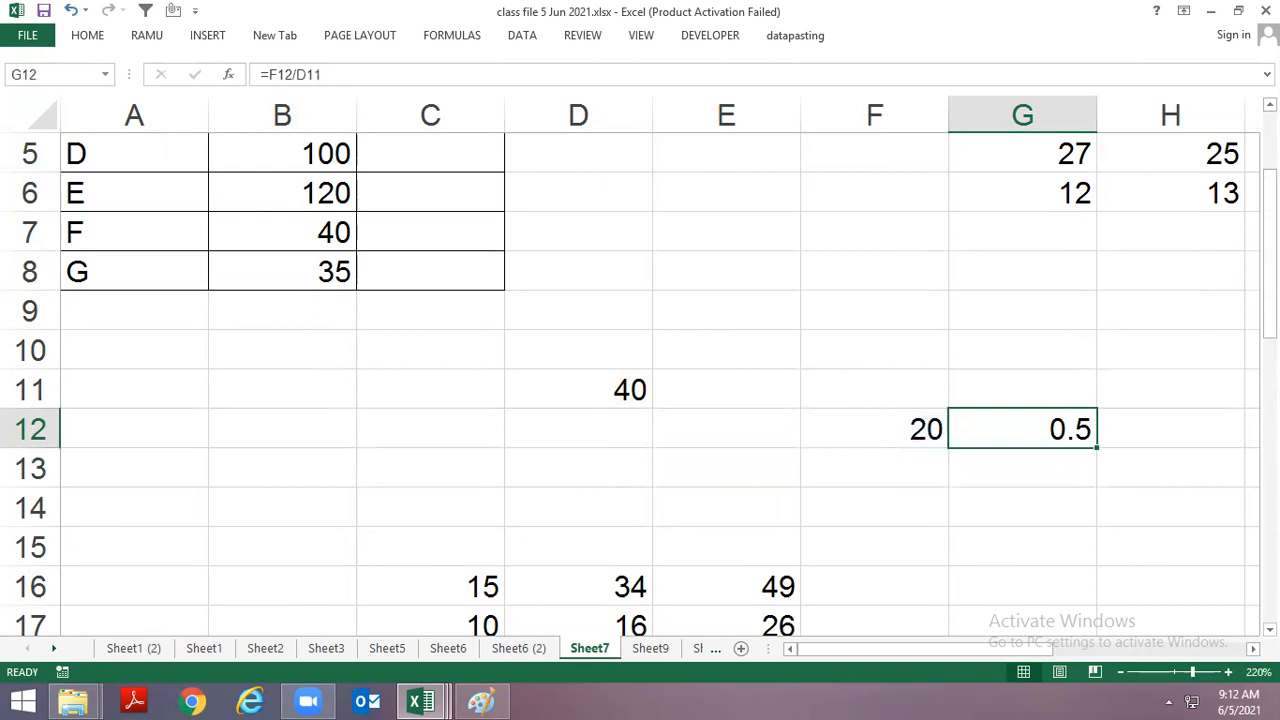
pyautogui.hotkey('ctrl', 'shift', '%')
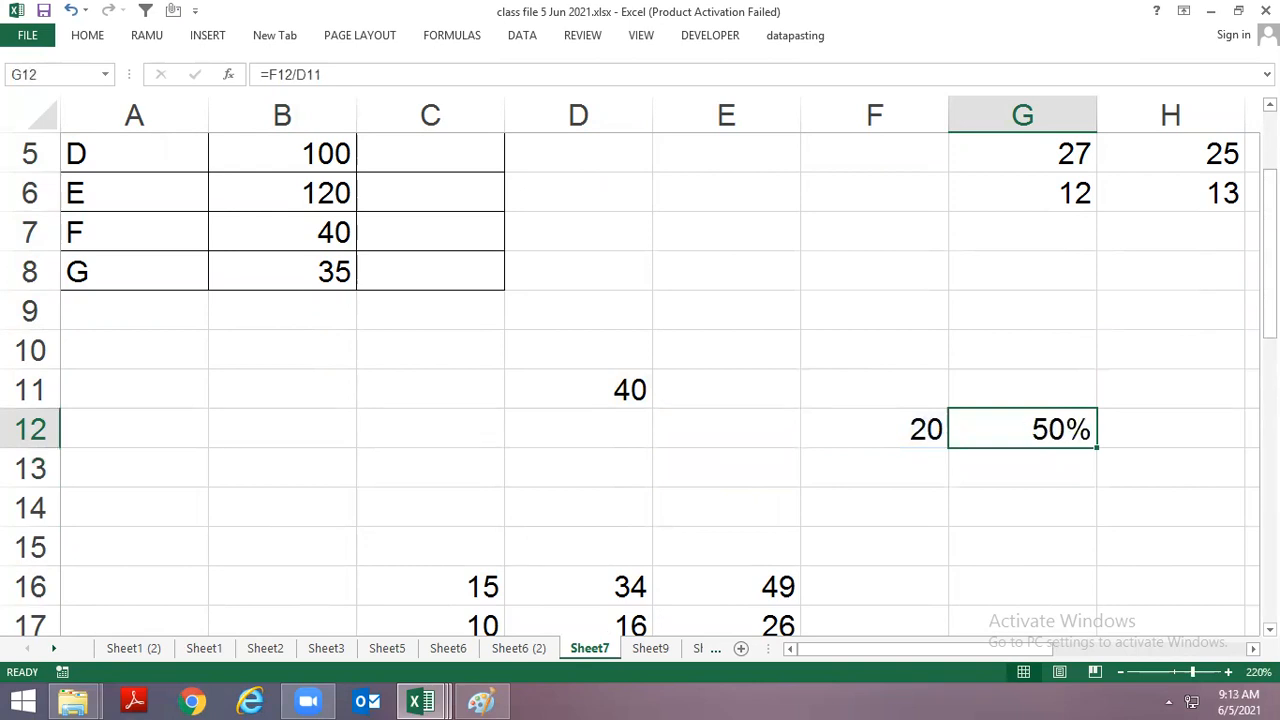
# Test the percentage formula by entering 16 and then 27 in cell F12.
pyautogui.press('Left')
pyautogui.write('16')
pyautogui.press('Return')
pyautogui.press('Up')
pyautogui.write('27')
pyautogui.press('Return')
pyautogui.press('Up')
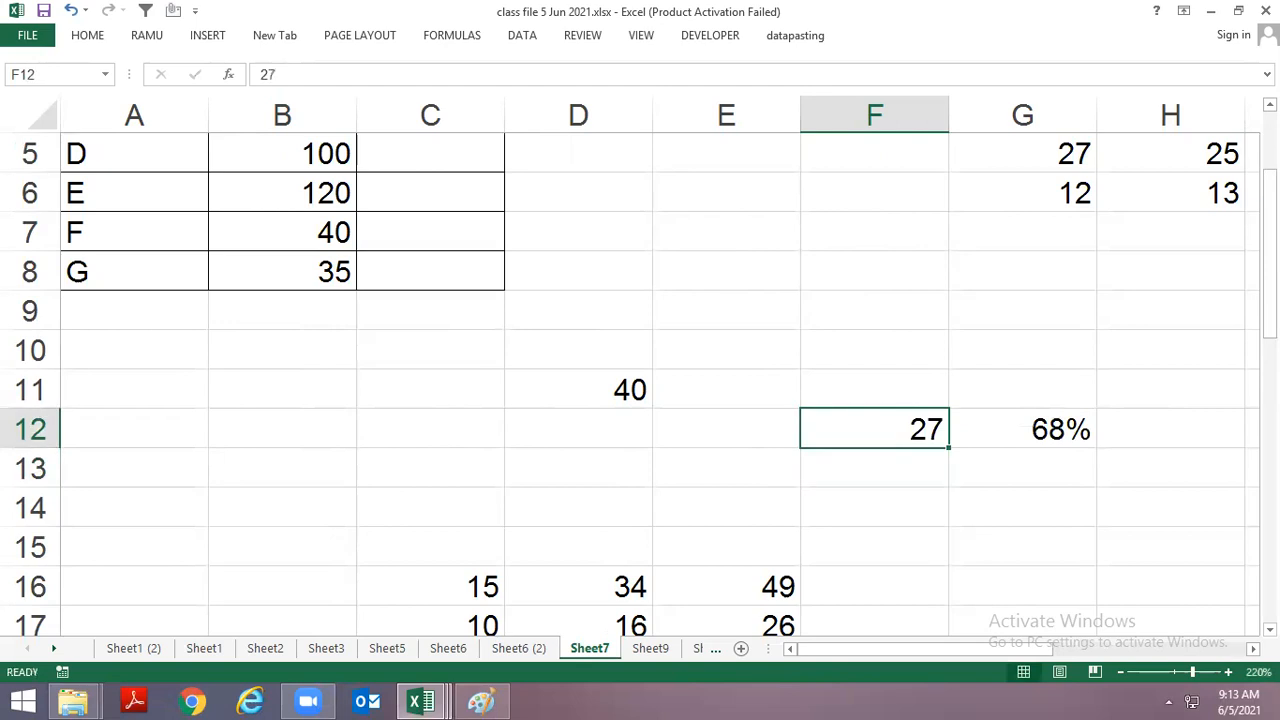
# Test the percentage formula by entering 100 and then 40 in cell F12.
pyautogui.write('100')
pyautogui.press('Return')
pyautogui.press('Up')
pyautogui.write('40')
pyautogui.press('Return')
pyautogui.press('Up')
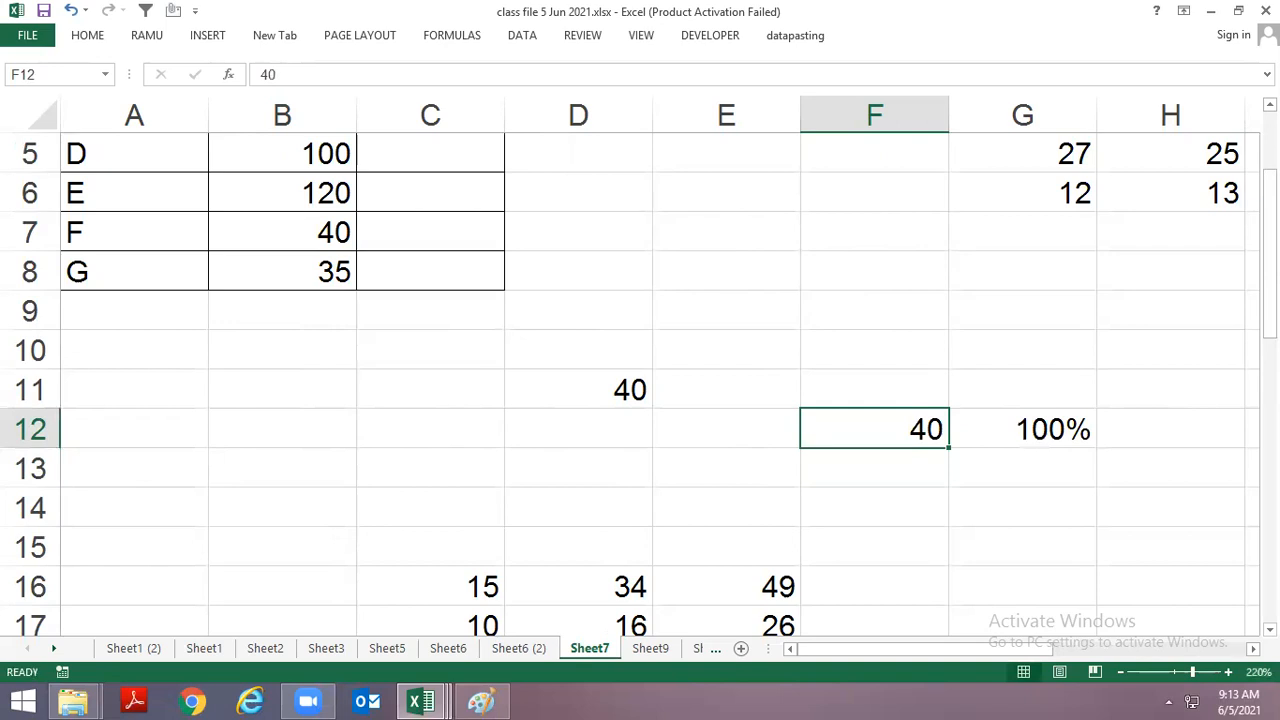
# Set the value in cell F12 to 10.
pyautogui.write('10')
pyautogui.press('Return')
pyautogui.press('Up')
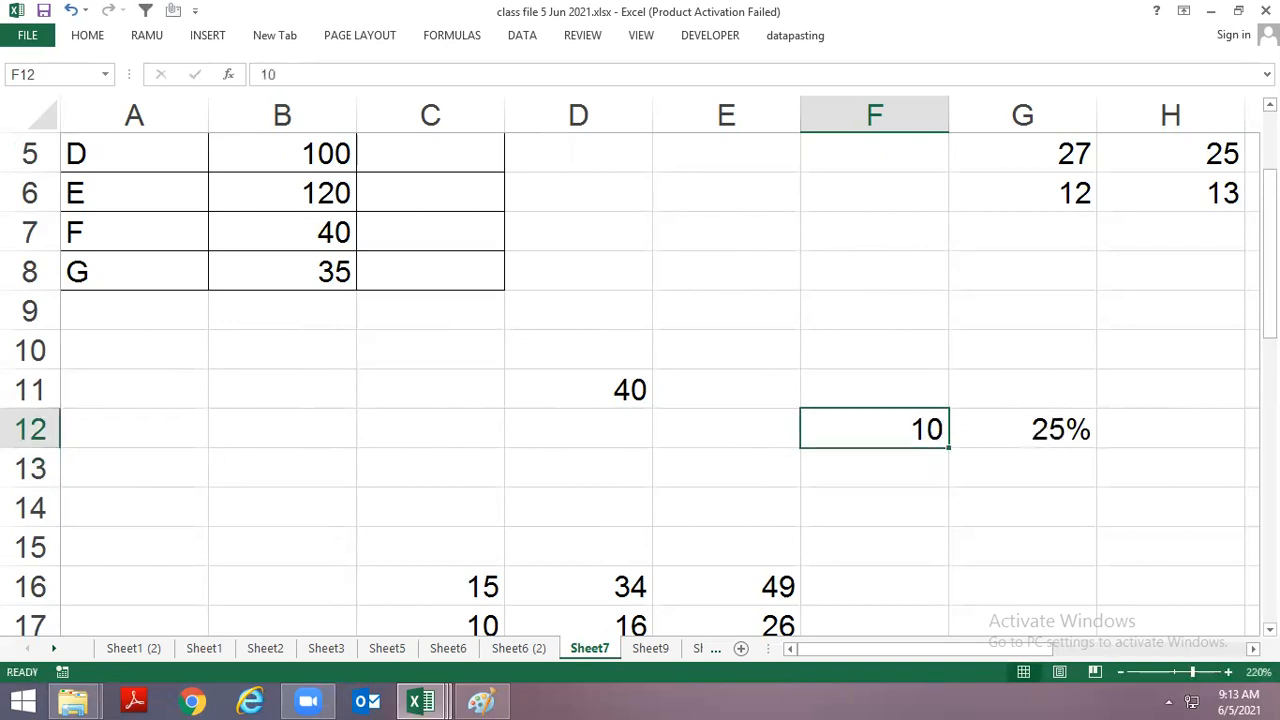
# Return to the marks table in A1:E8 and examine its Mark column, empty % column and Total cell.
pyautogui.click(578, 428)
pyautogui.scroll(2, 640, 370)
pyautogui.click(430, 140)
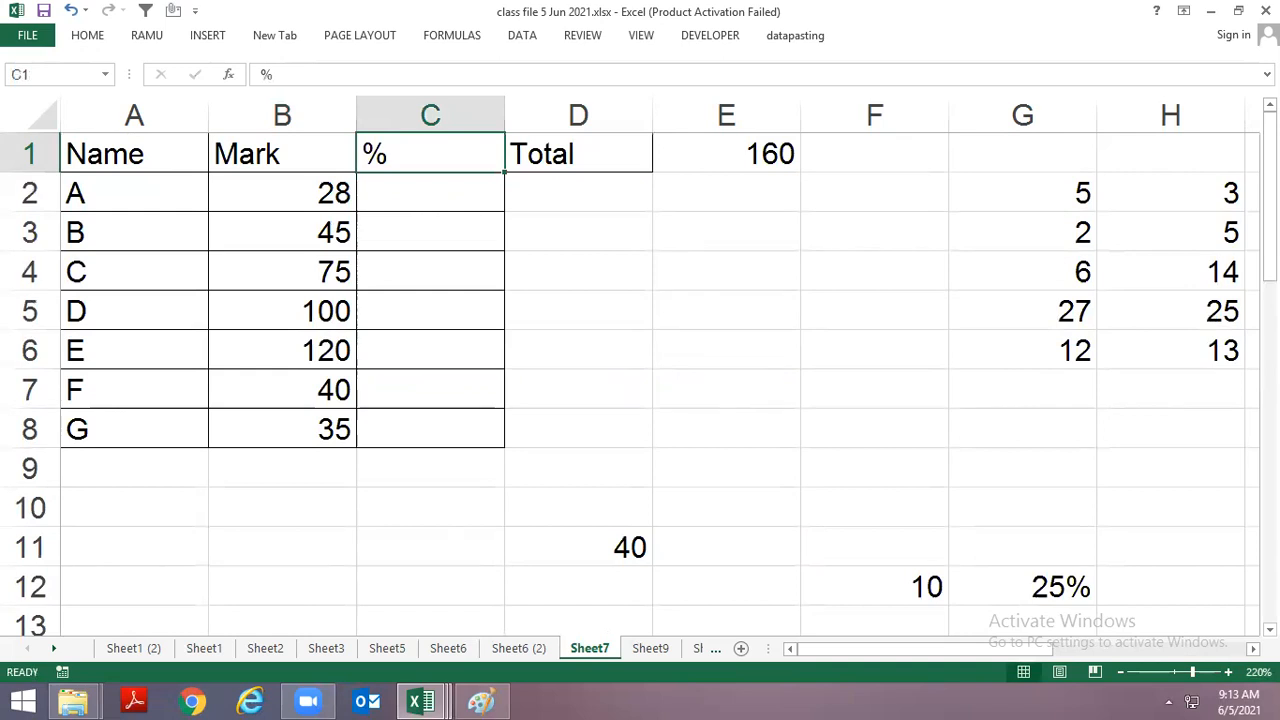
pyautogui.scroll(1, 1050, 363)
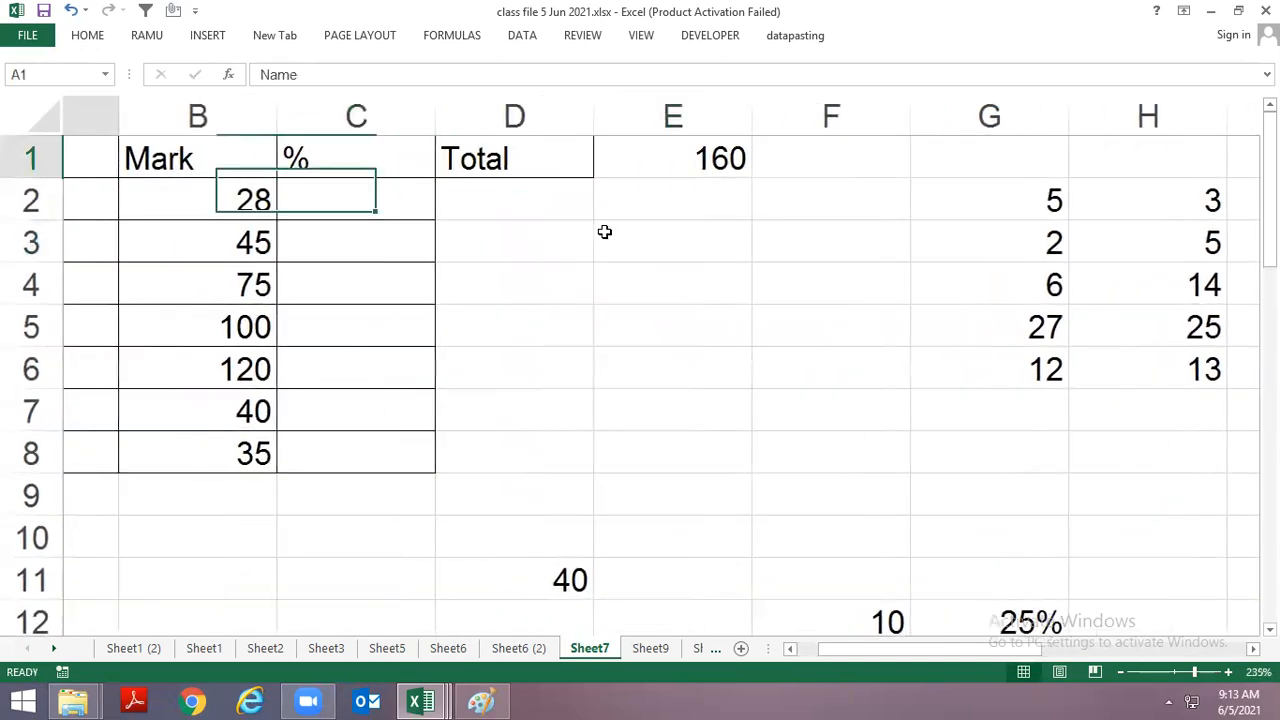
pyautogui.press('Right')
pyautogui.press('Right')
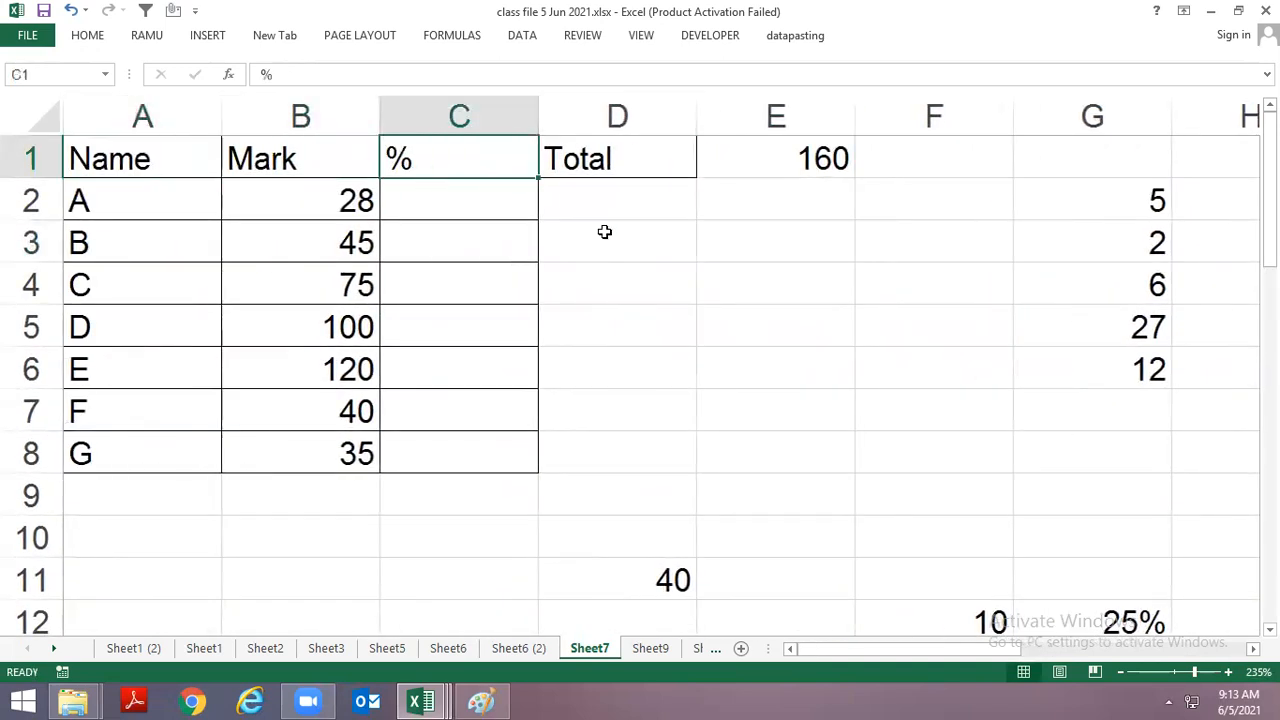
pyautogui.press('Right')
pyautogui.press('Right')
pyautogui.press('Down')
pyautogui.press('Up')
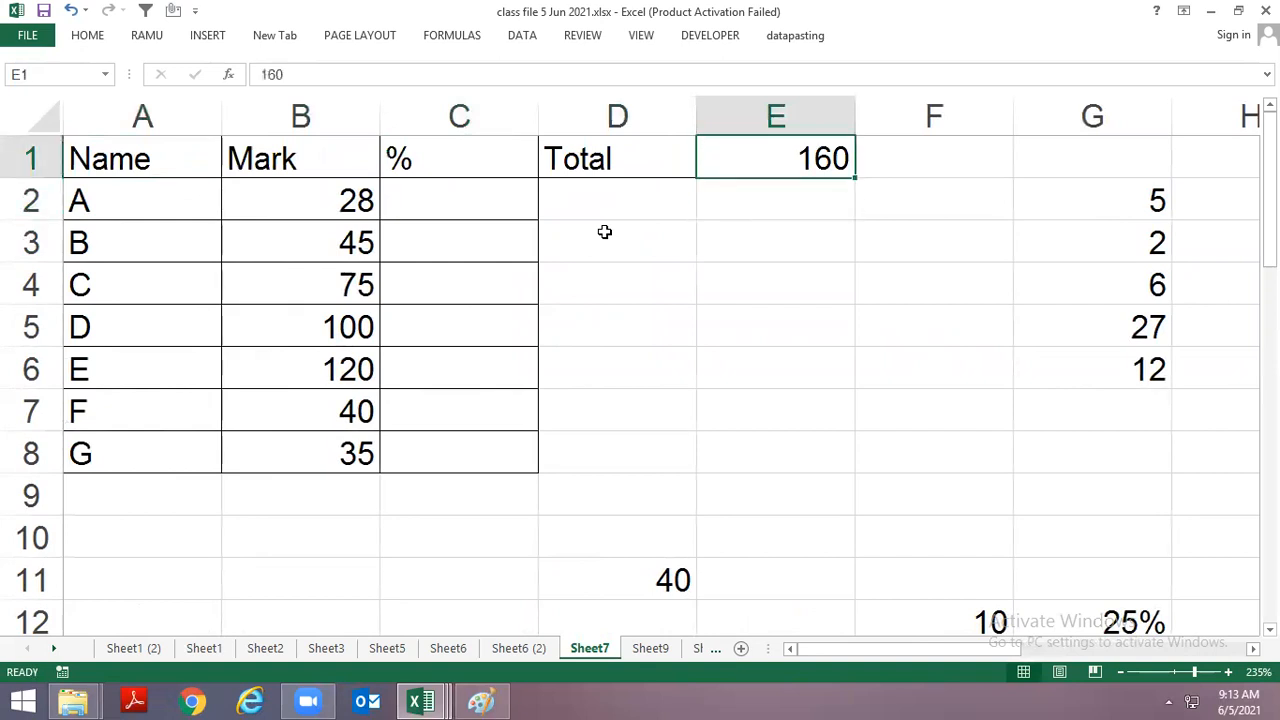
pyautogui.press('Down')
pyautogui.press('Left')
pyautogui.press('Left')
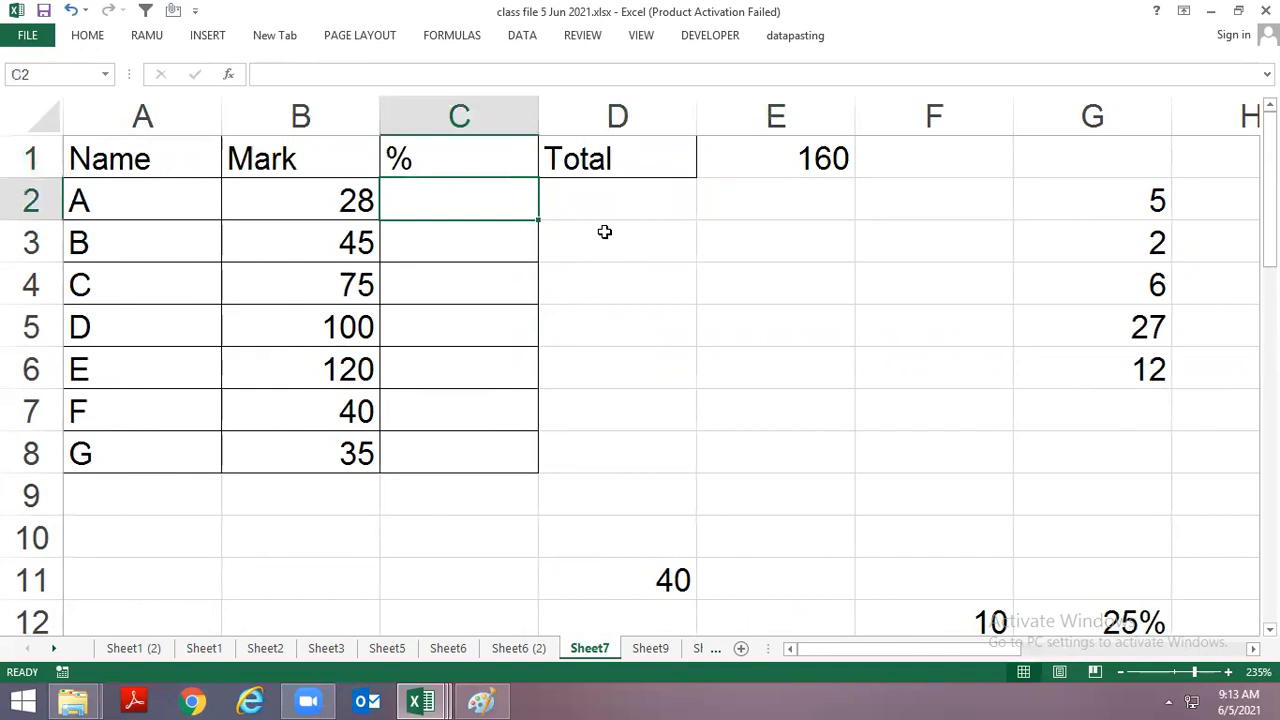
pyautogui.press('Left')
pyautogui.press('Left')
pyautogui.press('Right')
pyautogui.press('Right')
pyautogui.press('Left')
pyautogui.press('Right')
pyautogui.press('Left')
pyautogui.hotkey('ctrl', 'shift', 'Down')
# Enter =B2/E1 in cell C2 and fill the formula down to C8.
pyautogui.press('Right')
pyautogui.write('=')
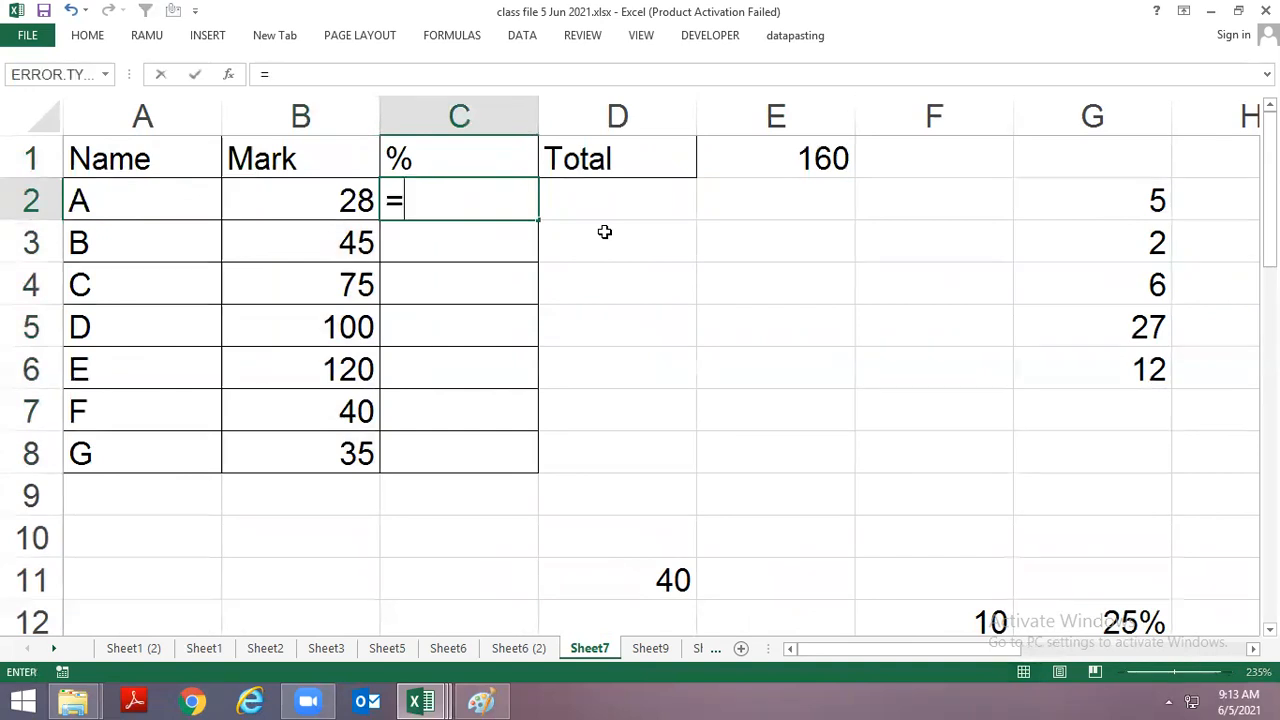
pyautogui.press('Left')
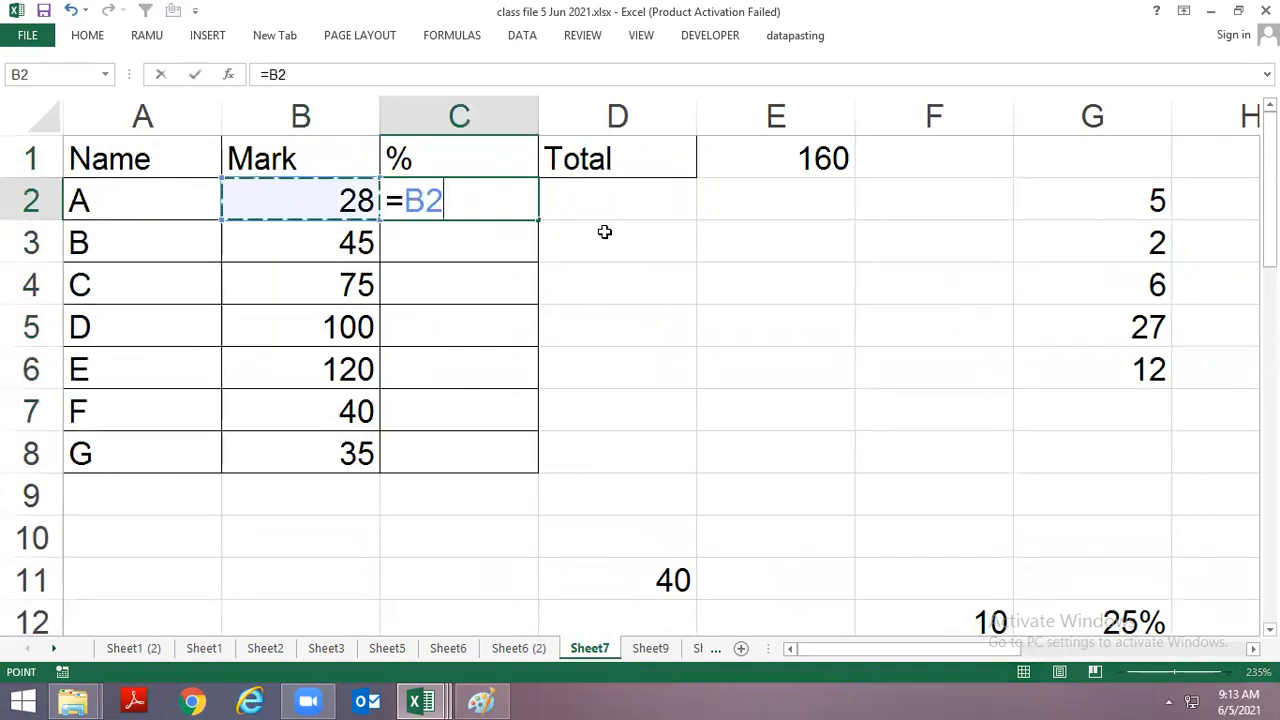
pyautogui.write('/')
pyautogui.press('Up')
pyautogui.press('Right')
pyautogui.press('Right')
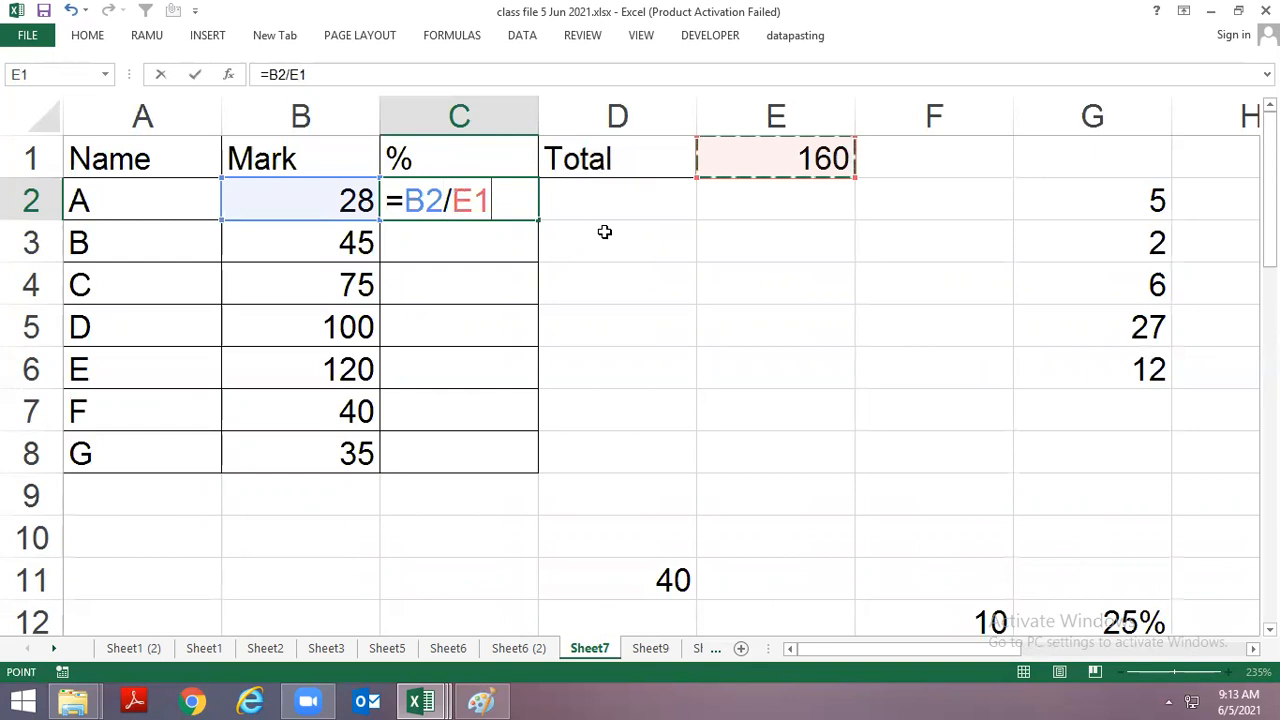
pyautogui.press('Return')
pyautogui.press('Up')
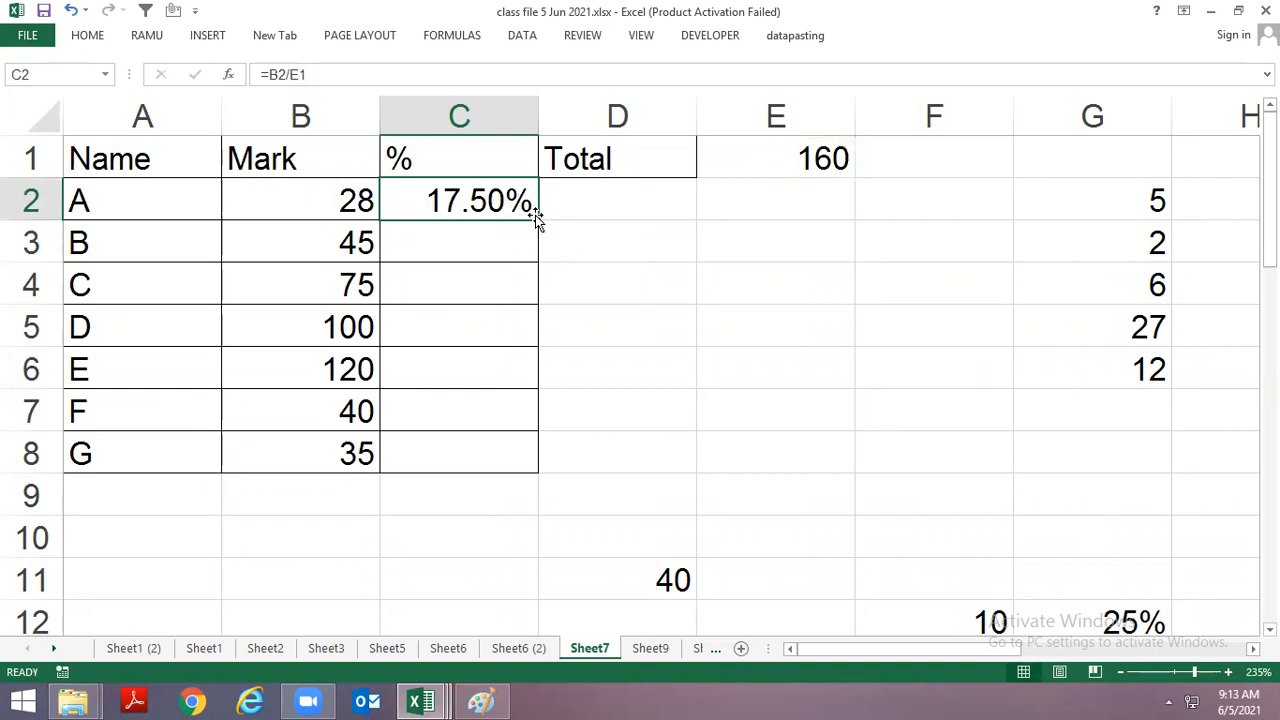
pyautogui.moveTo(537, 220); pyautogui.dragTo(525, 461)
pyautogui.click(622, 442)
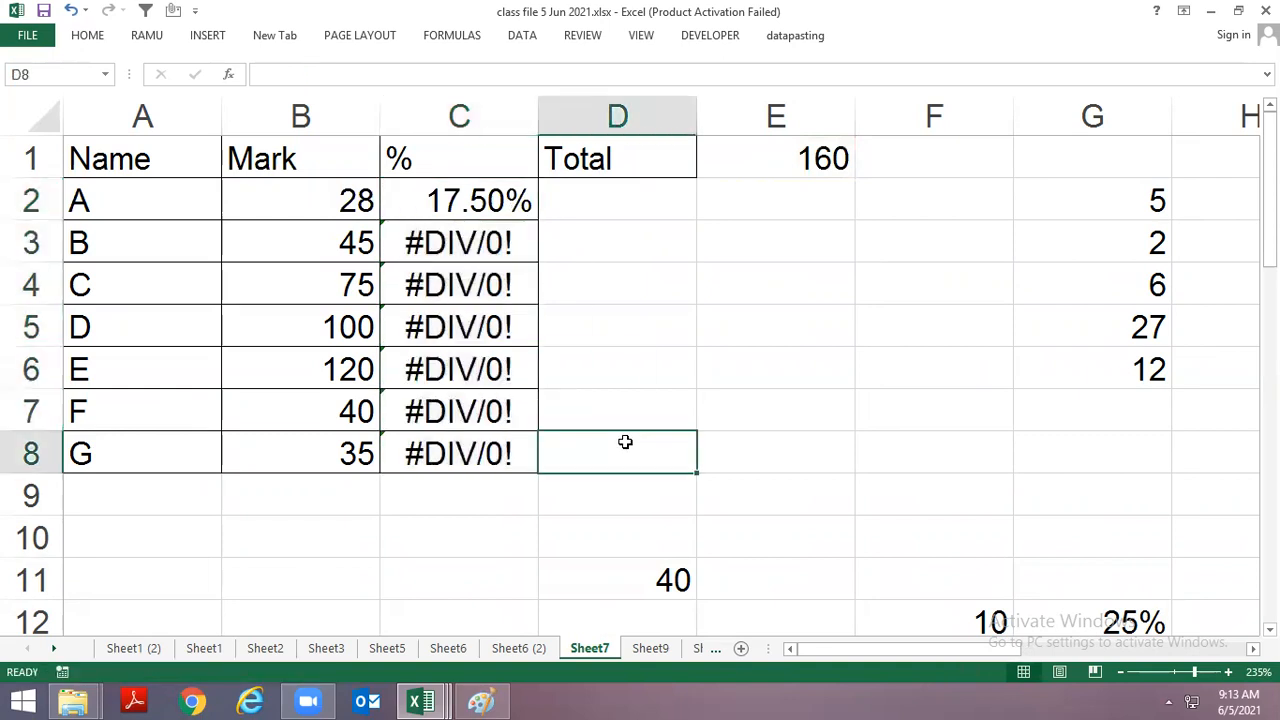
# Trace the precedents of the percentage formula in C2.
pyautogui.click(500, 202)
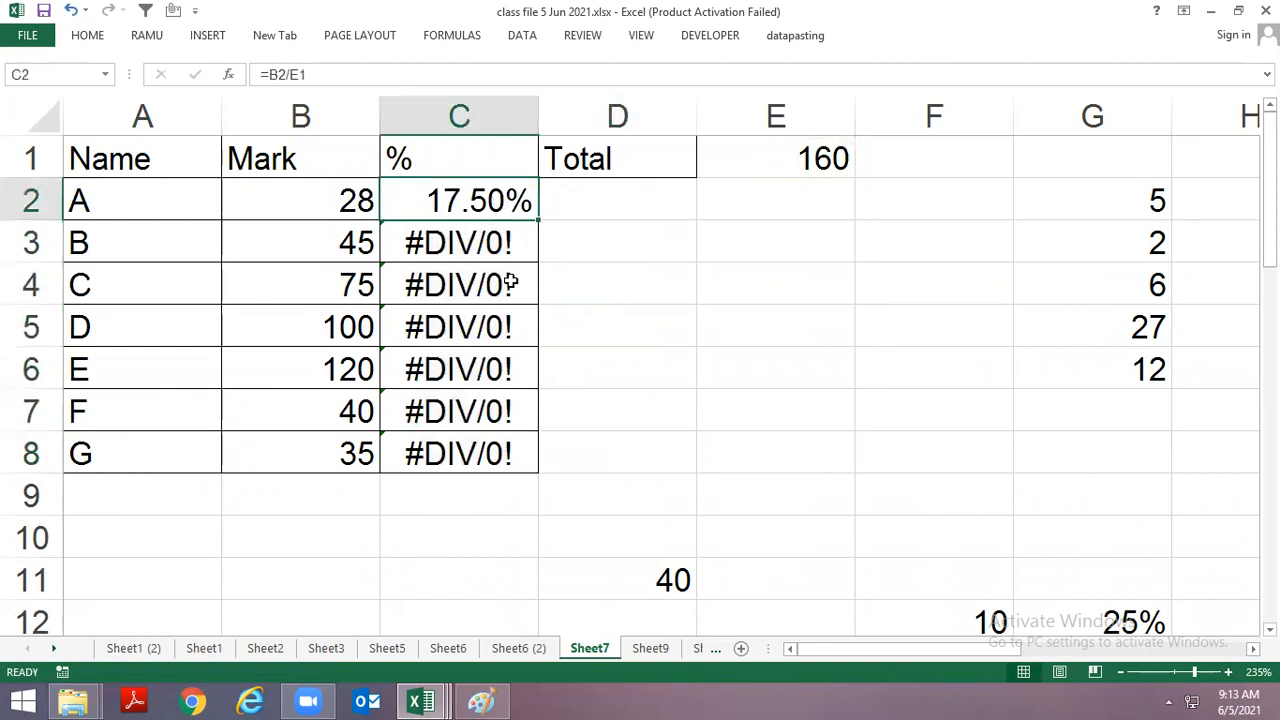
pyautogui.click(431, 40)
pyautogui.click(714, 62)
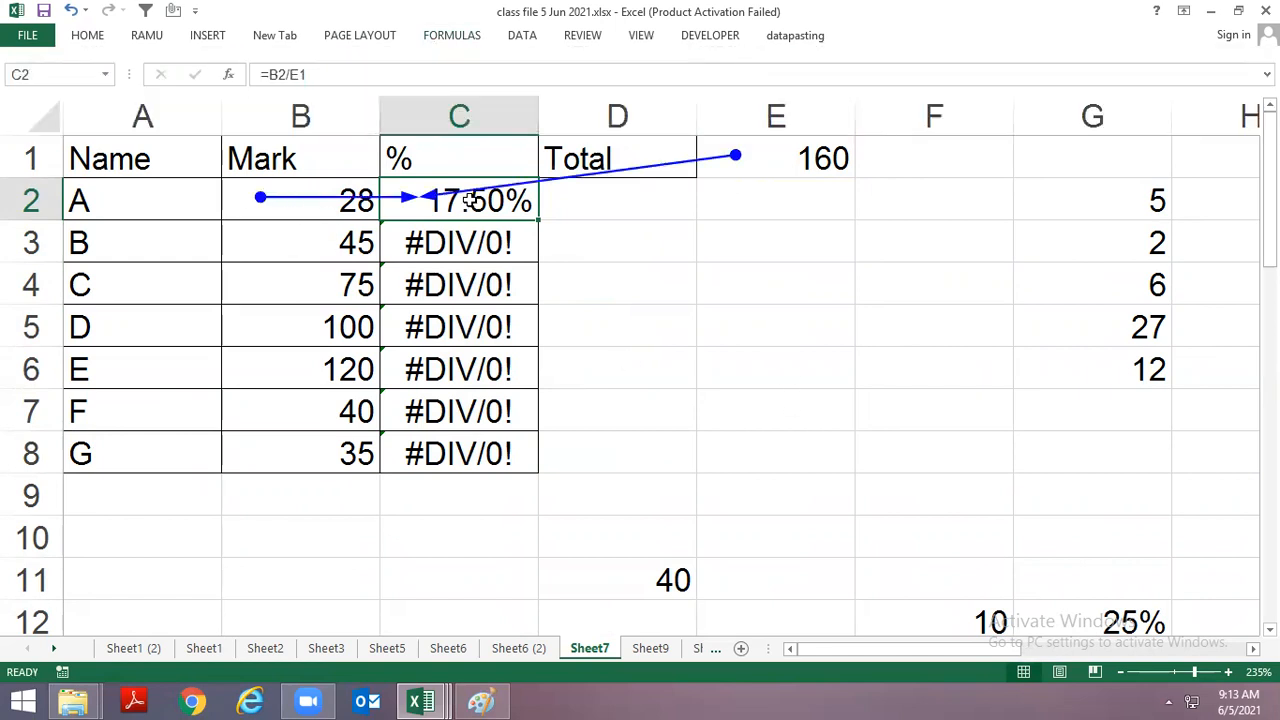
# Trace the precedents of the formula in C7 and inspect the cell E6 it refers to.
pyautogui.click(458, 420)
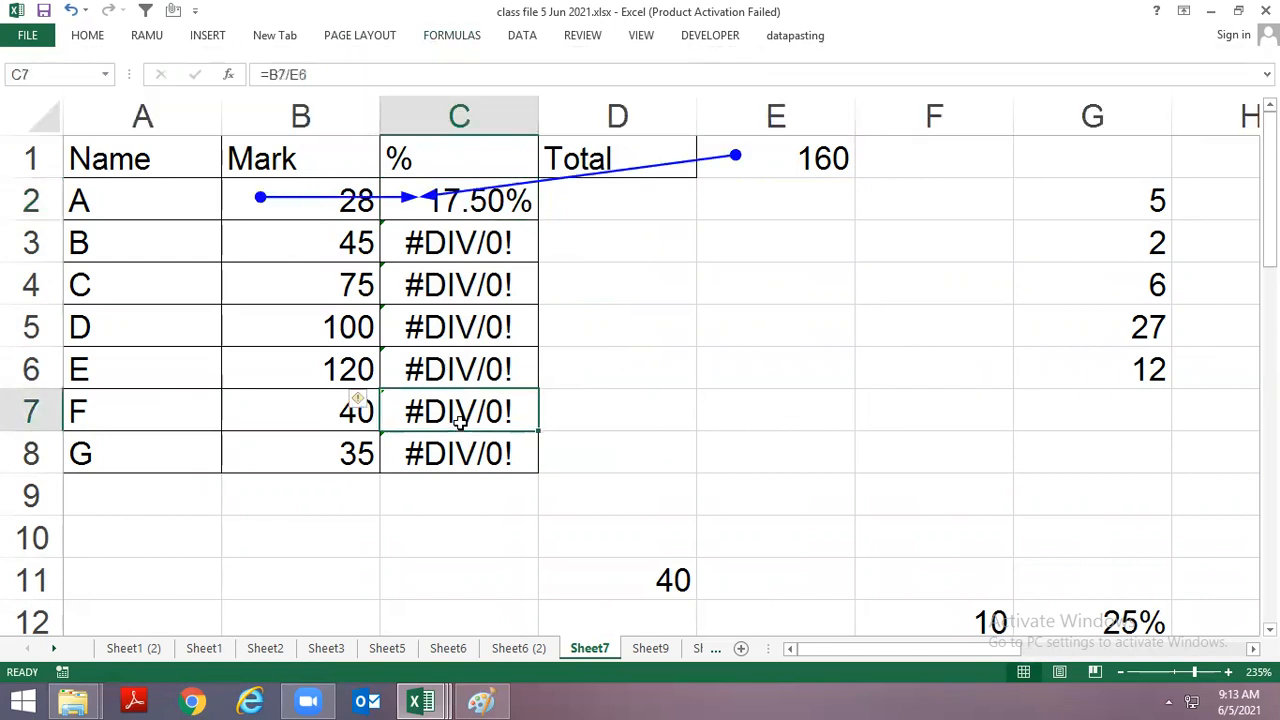
pyautogui.click(455, 38)
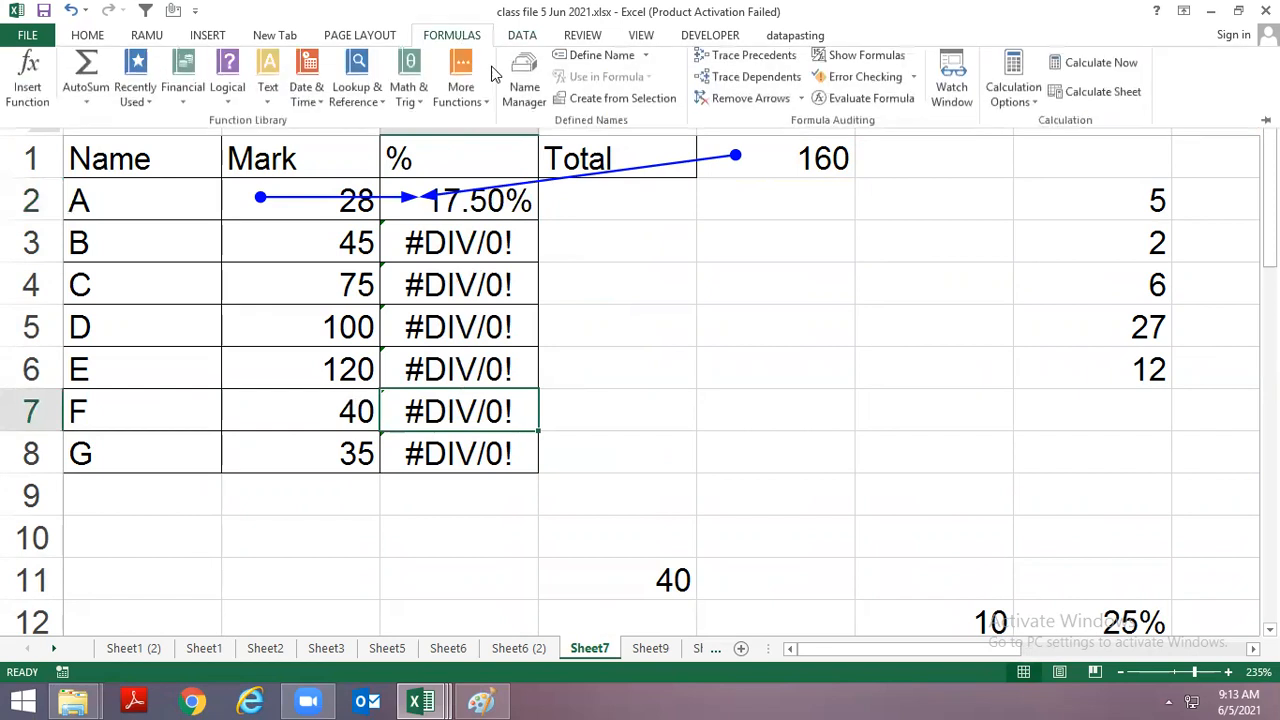
pyautogui.click(714, 55)
pyautogui.click(128, 403)
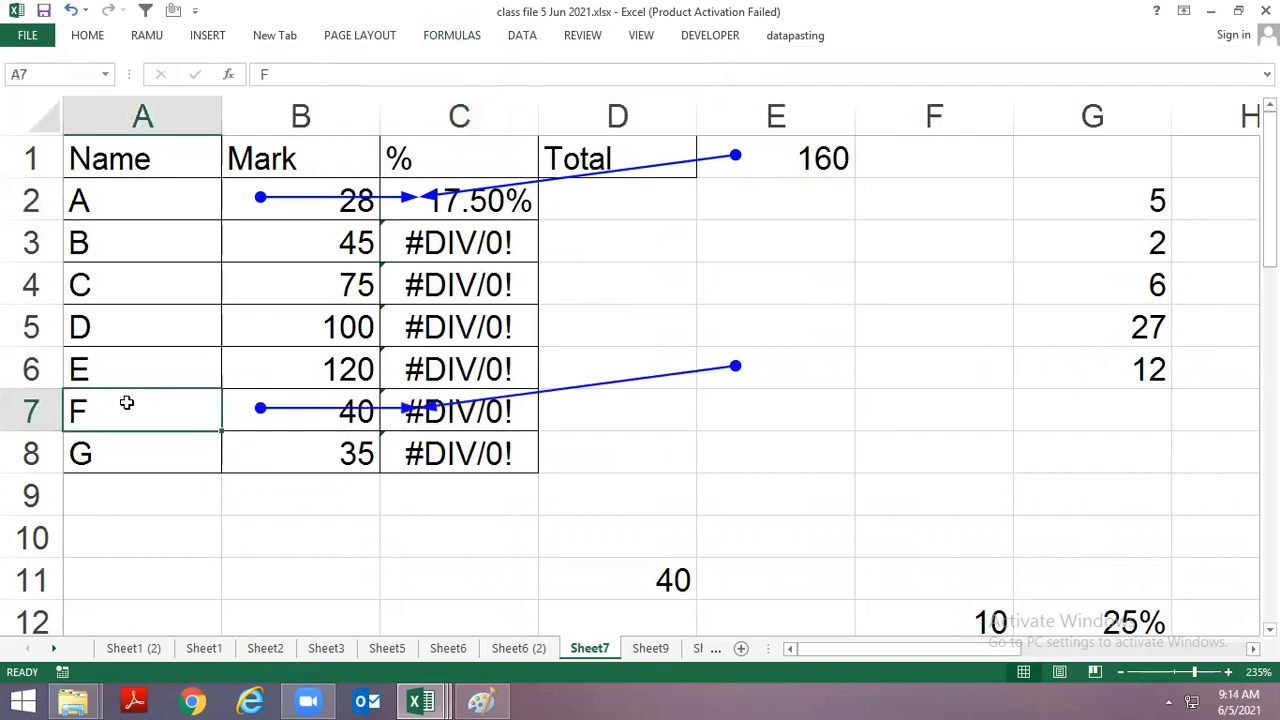
pyautogui.click(436, 412)
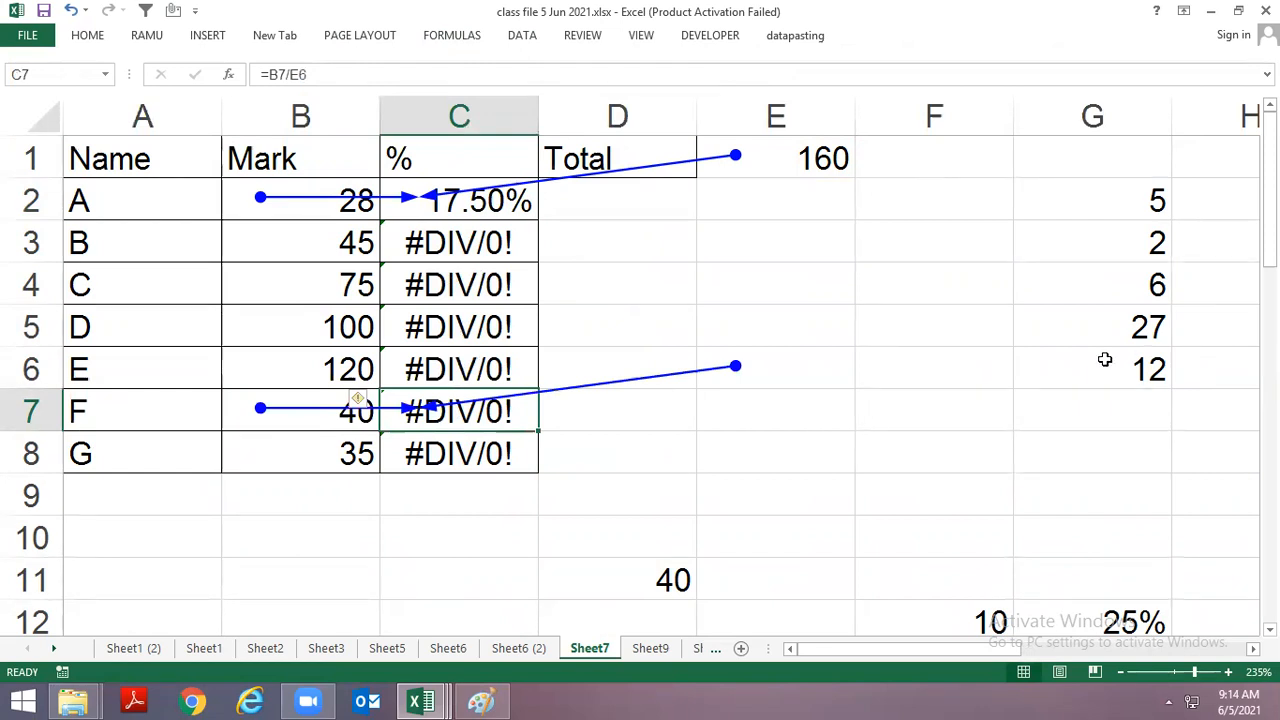
pyautogui.click(792, 366)
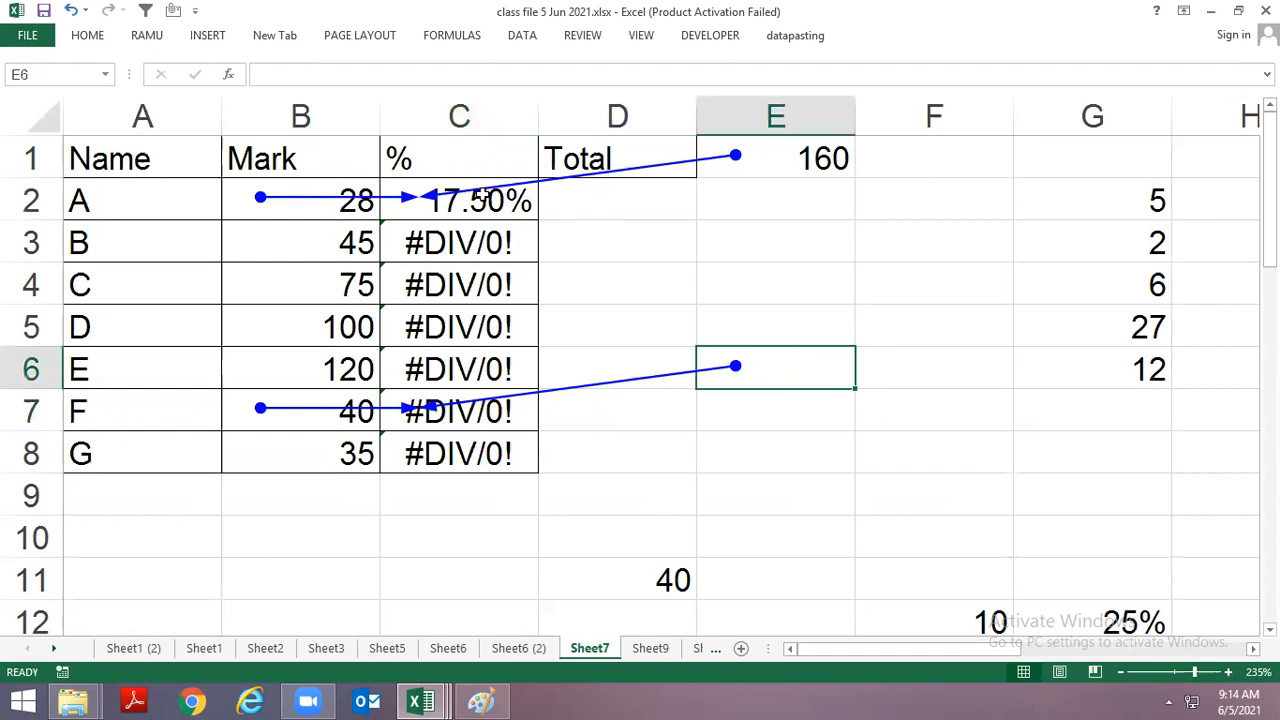
# Examine the percentage formula in C2 and compare the Mark and % ranges with the total in E1.
pyautogui.click(482, 196)
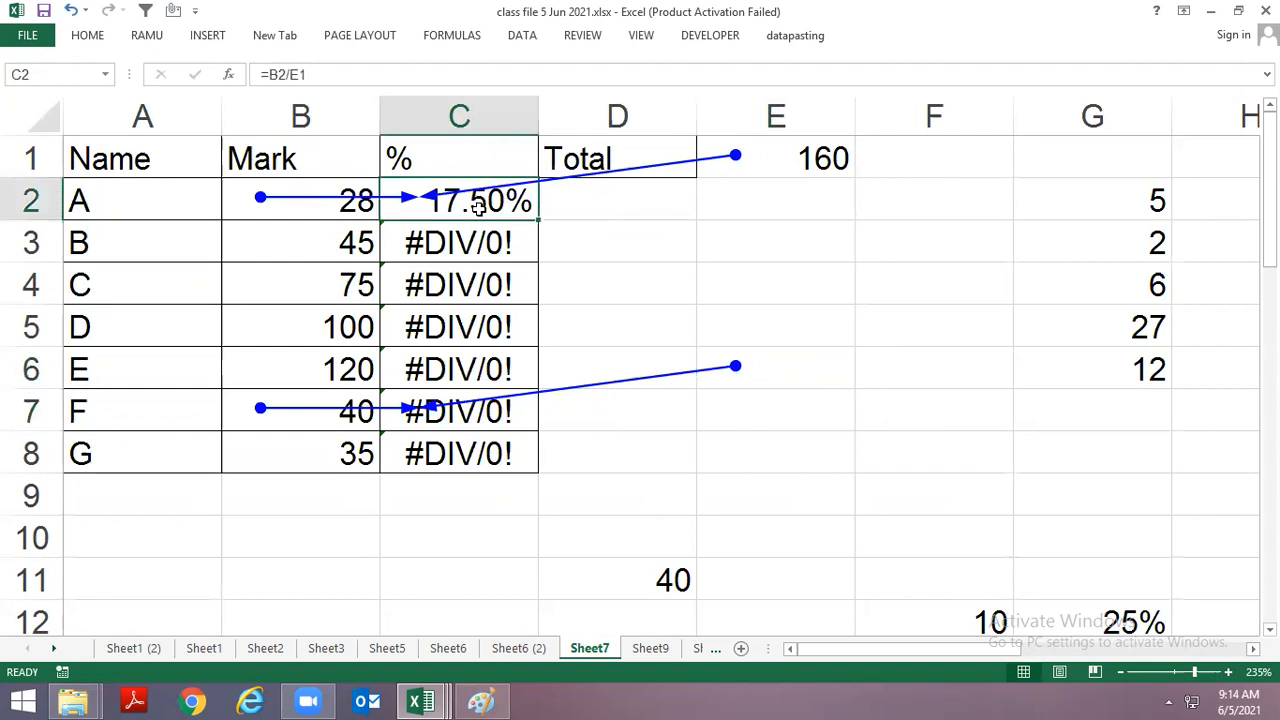
pyautogui.press('F2')
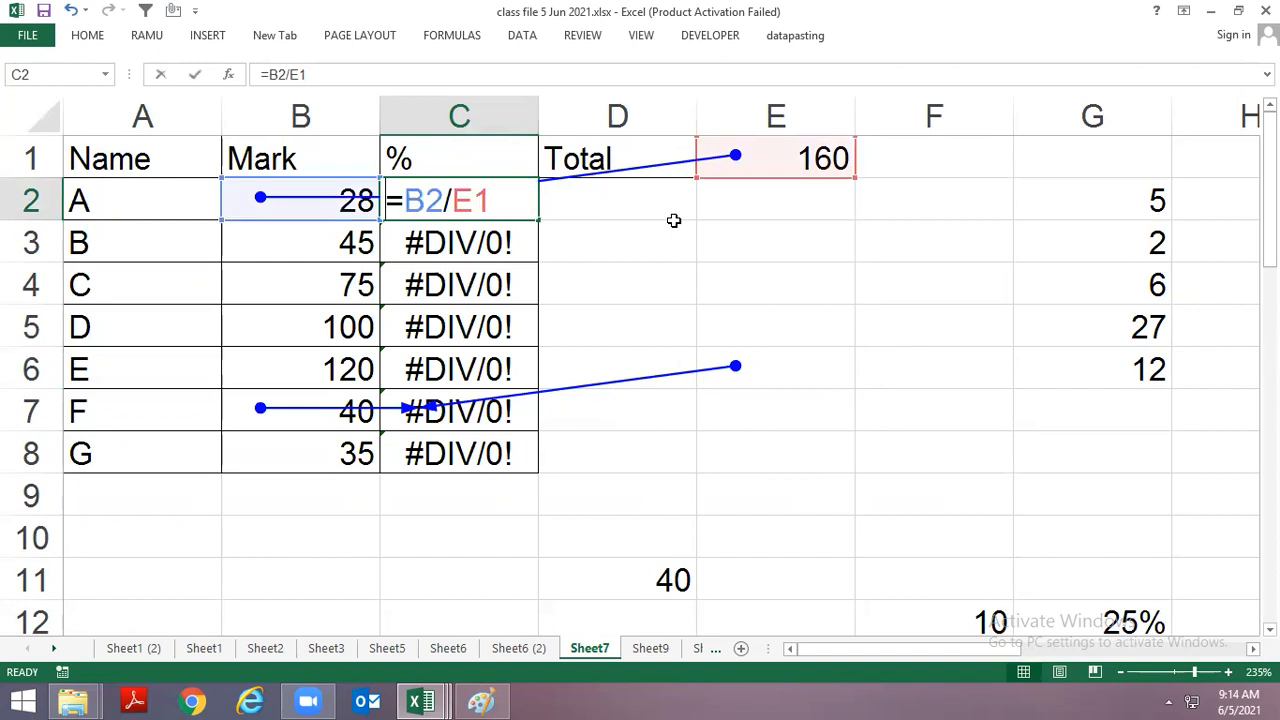
pyautogui.press('Escape')
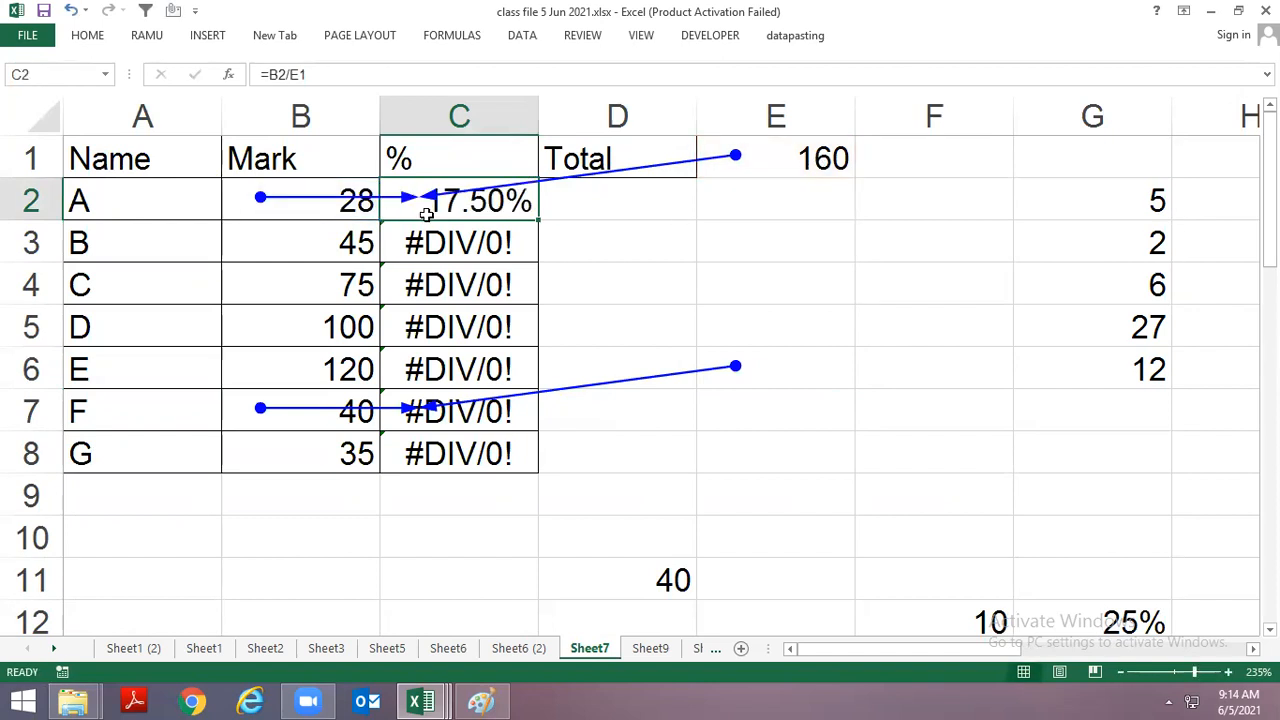
pyautogui.moveTo(277, 211); pyautogui.dragTo(263, 458)
pyautogui.click(464, 232)
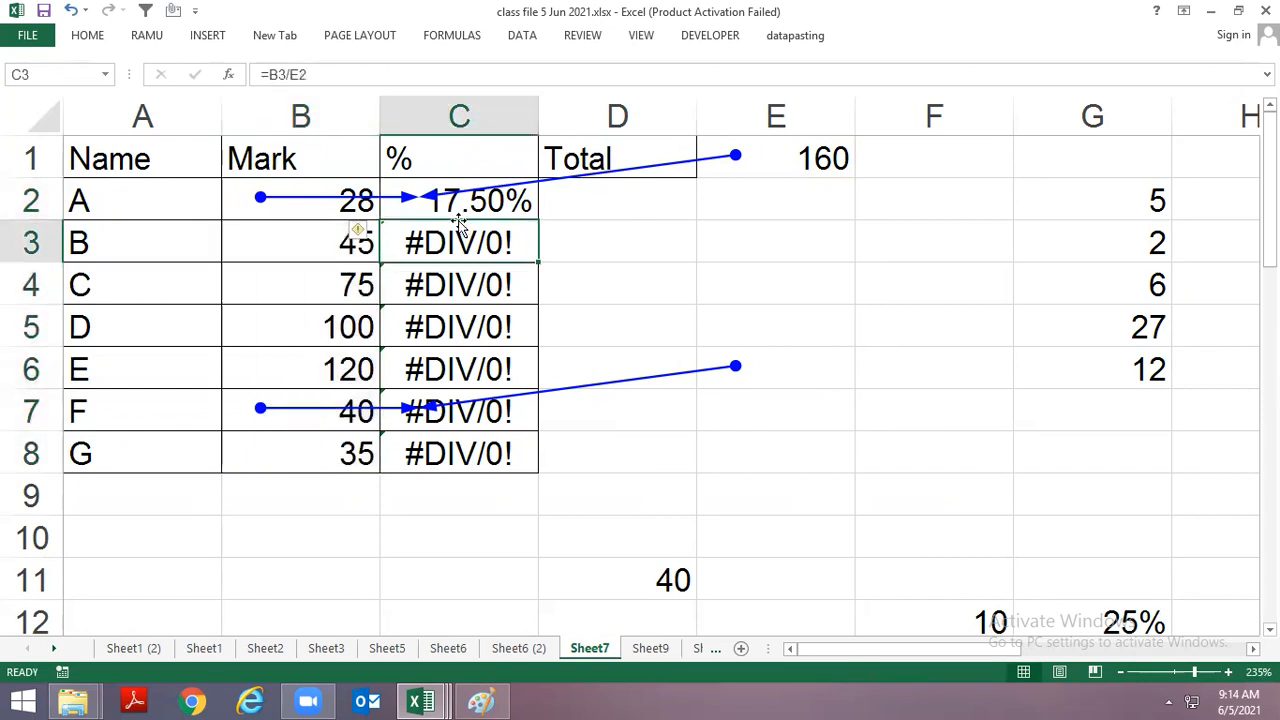
pyautogui.moveTo(456, 213); pyautogui.dragTo(484, 452)
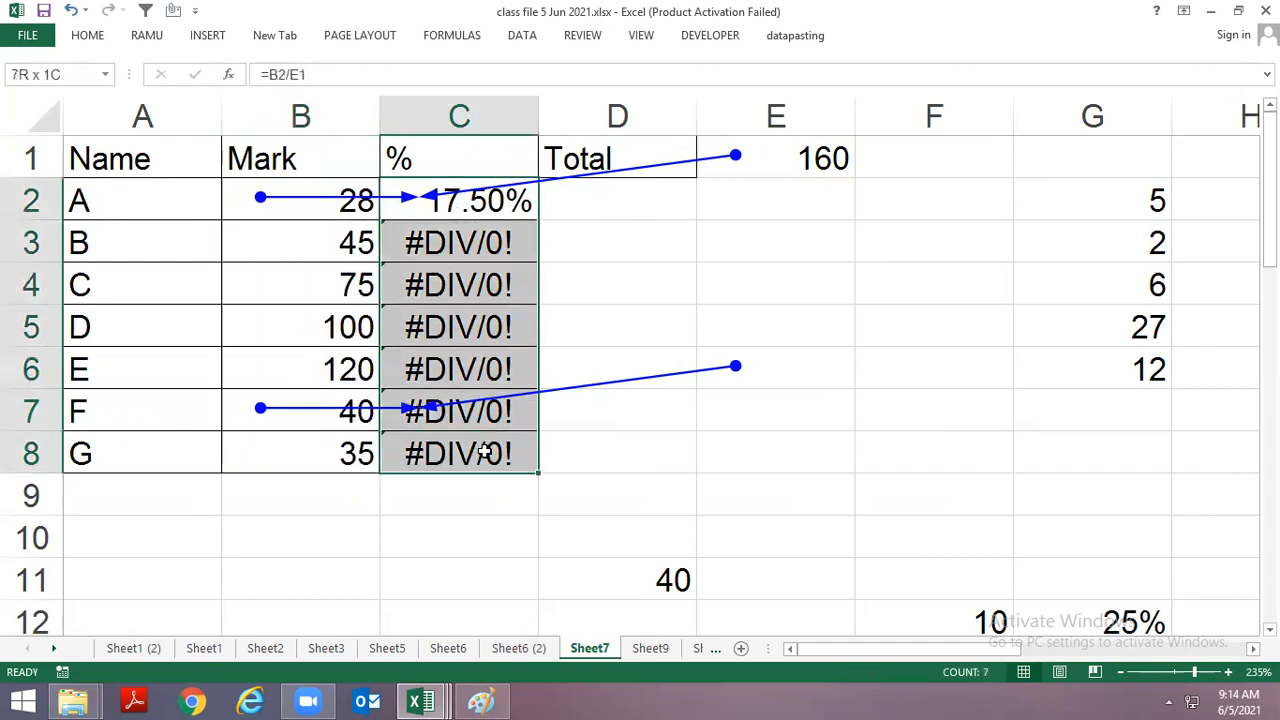
pyautogui.click(830, 160)
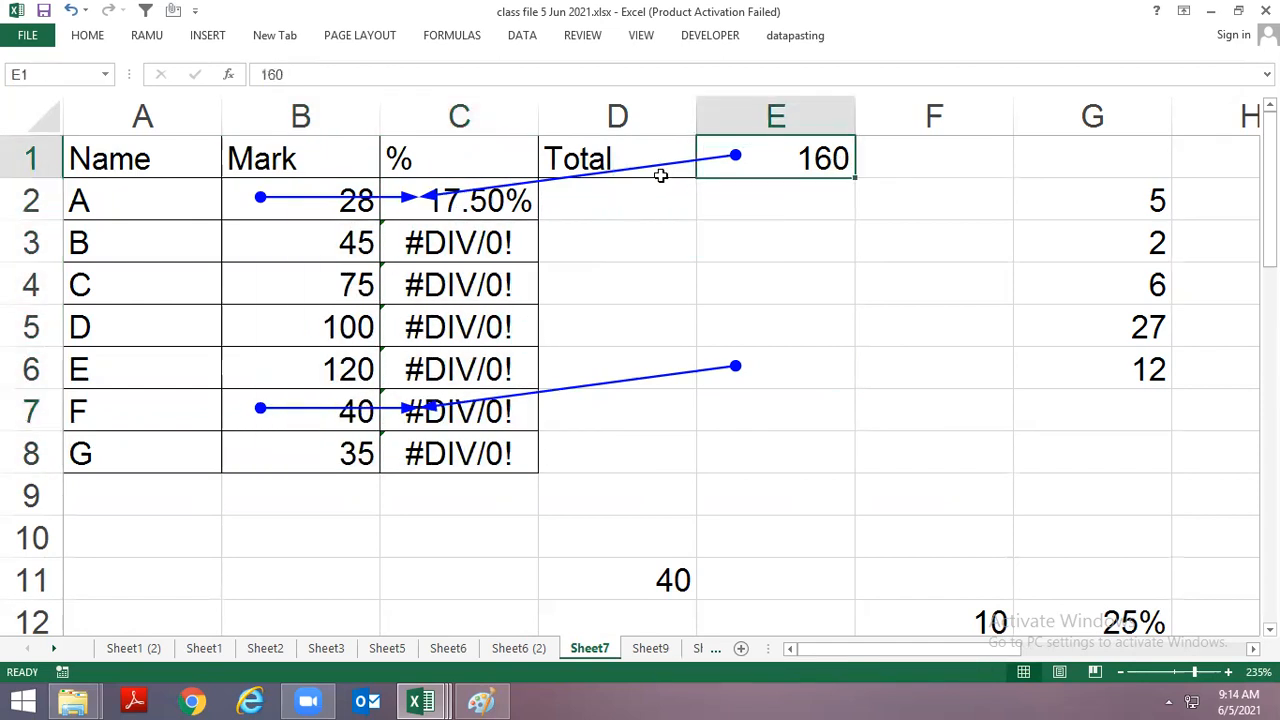
# Change the formula in C2 to =B2/$E$1 so that the reference to the total is absolute.
pyautogui.doubleClick(530, 193)
pyautogui.press('F2')
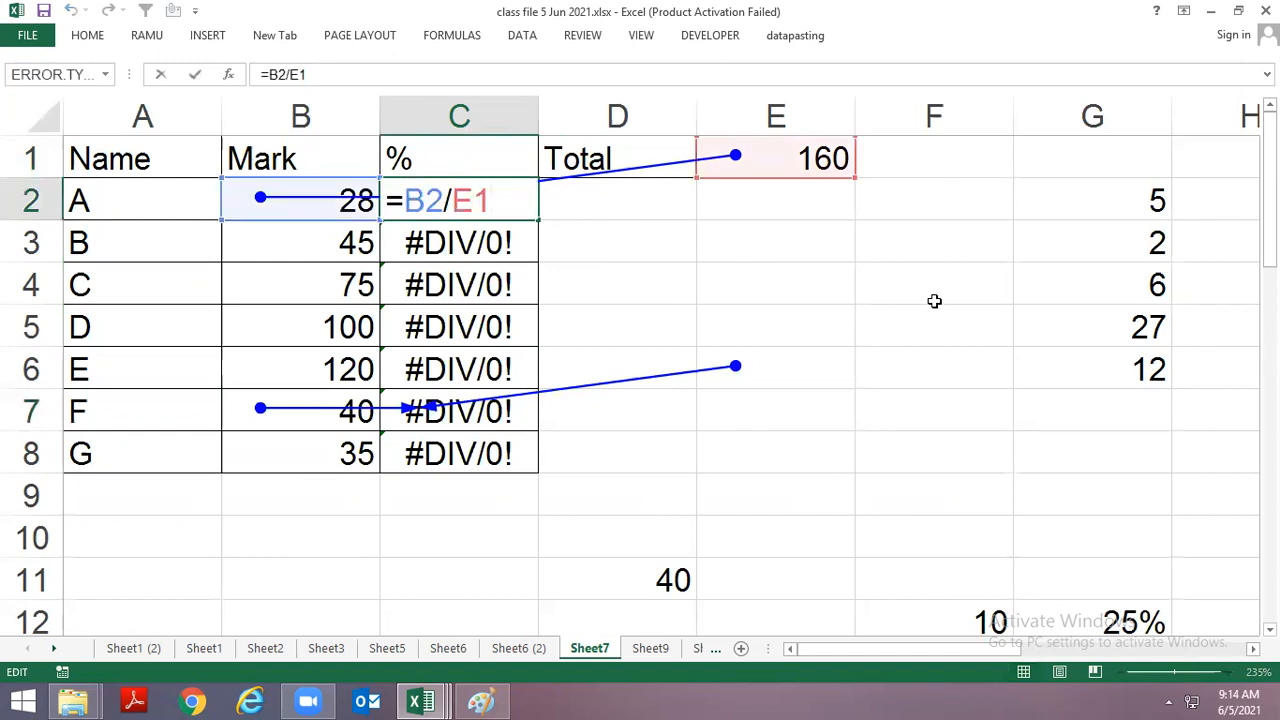
pyautogui.write('$')
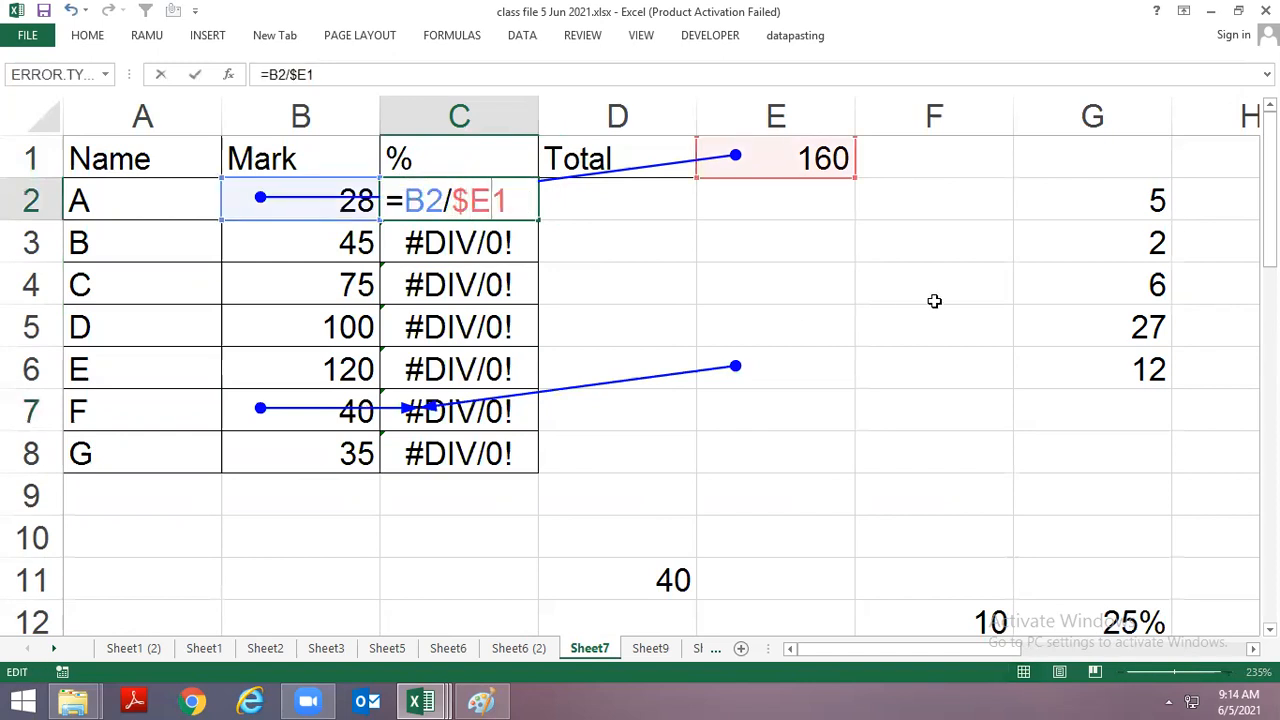
pyautogui.press('Right')
pyautogui.write('$')
pyautogui.click(934, 301)
# Enter the text E1 in cell F5 as an example cell reference.
pyautogui.click(935, 305)
pyautogui.write('e')
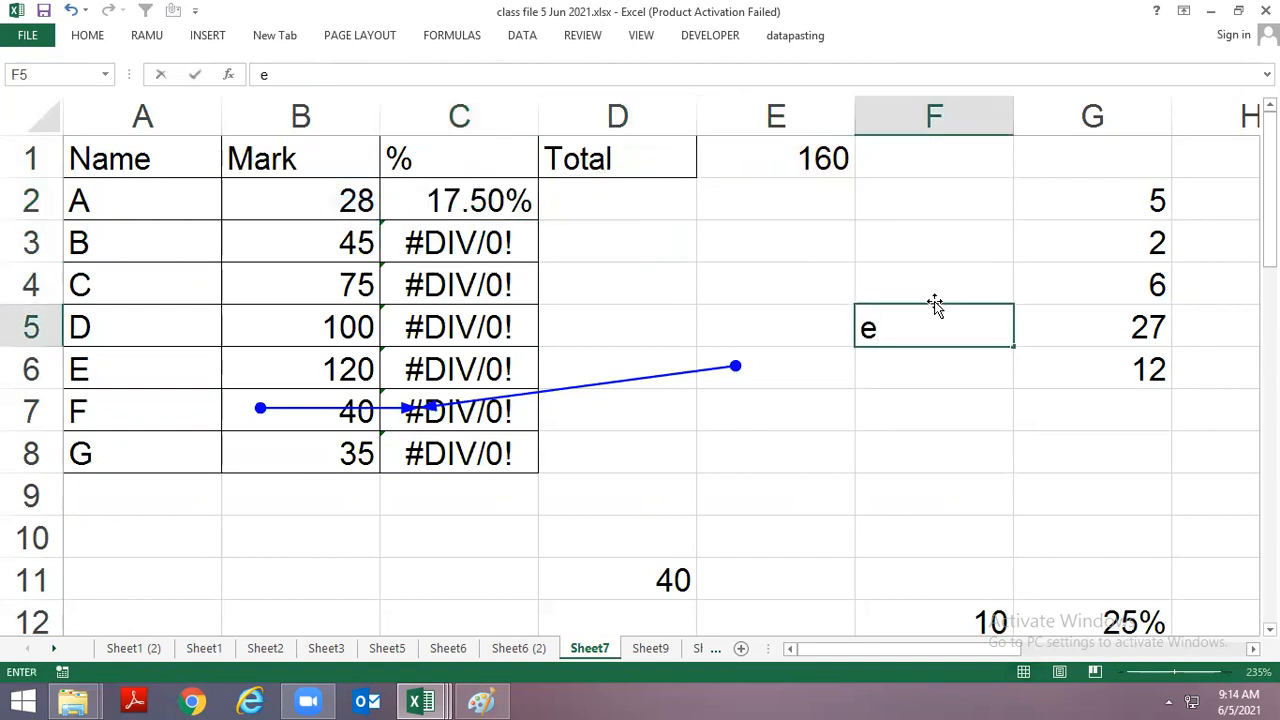
pyautogui.press('BackSpace')
pyautogui.write('E1')
pyautogui.press('Return')
pyautogui.click(935, 305)
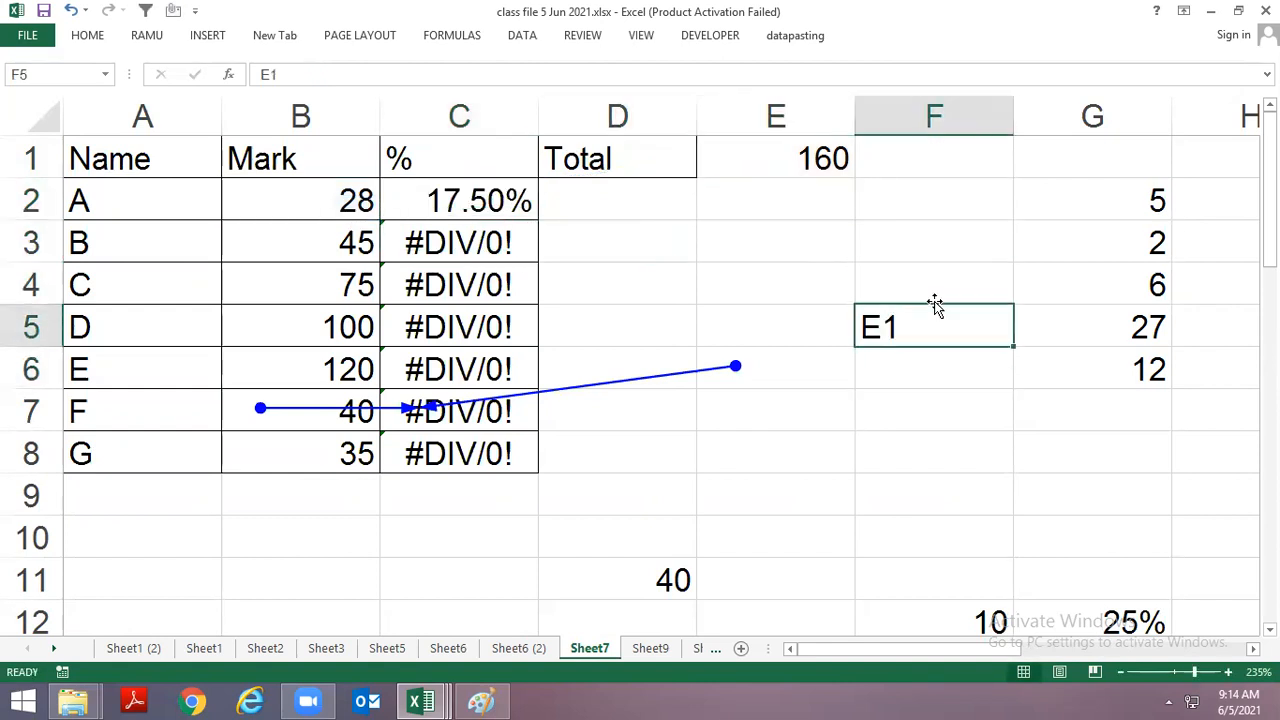
pyautogui.doubleClick(935, 305)
pyautogui.press('Escape')
pyautogui.press('Right')
pyautogui.doubleClick(934, 302)
pyautogui.hotkey('shift', 'Left')
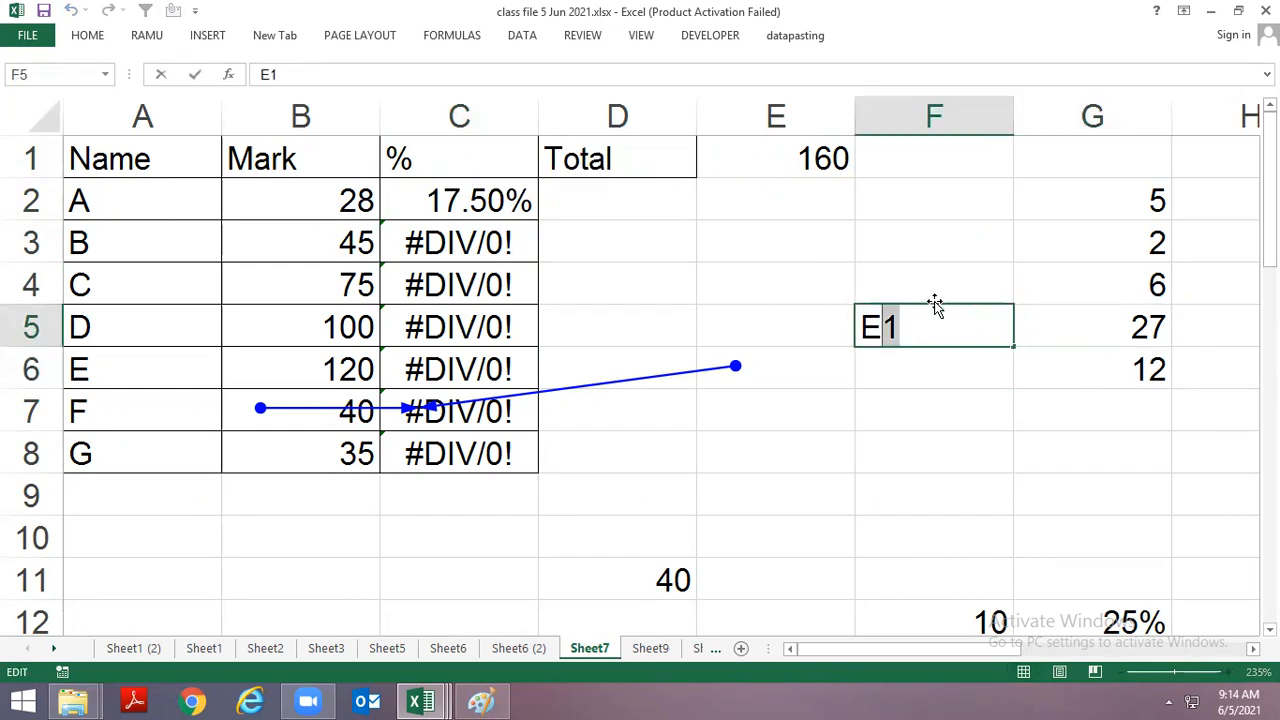
pyautogui.hotkey('shift', 'Left')
pyautogui.press('Escape')
# Fill the formula from C2 down the % column through C8.
pyautogui.press('Left')
pyautogui.press('Right')
pyautogui.press('Left')
pyautogui.press('Left')
pyautogui.press('Up')
pyautogui.press('Up')
pyautogui.press('Up')
pyautogui.press('Left')
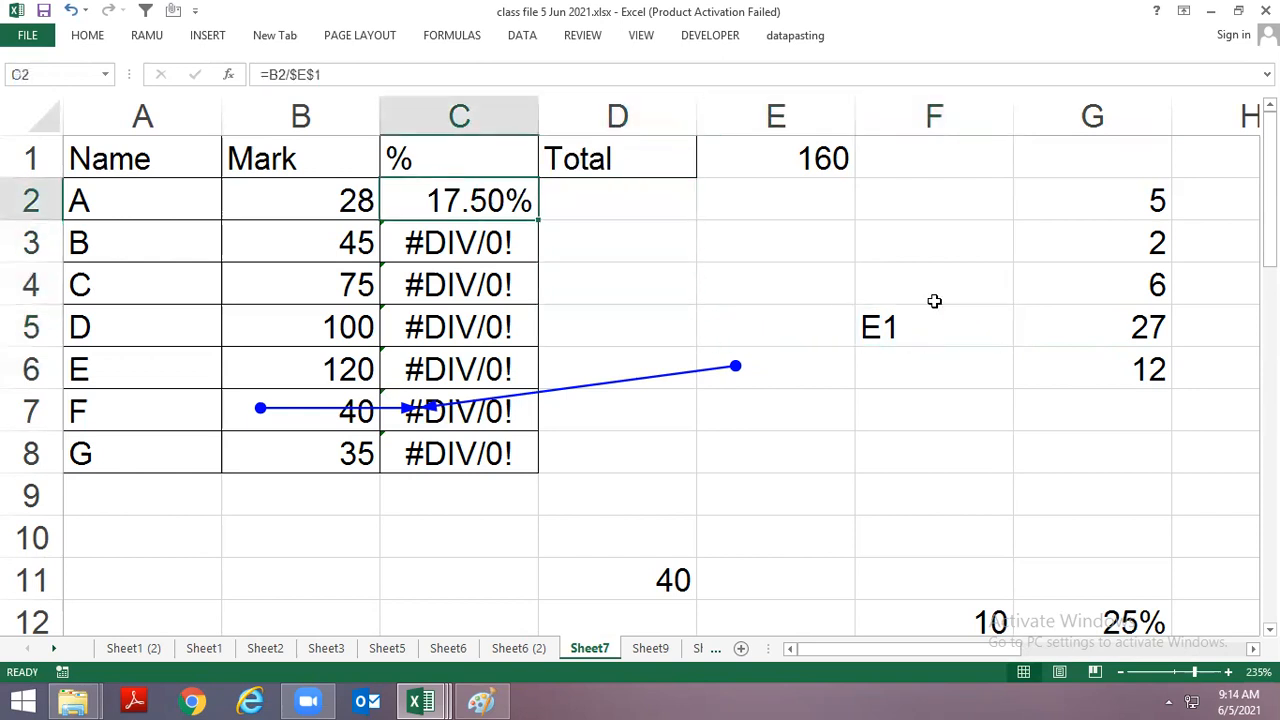
pyautogui.doubleClick(538, 218)
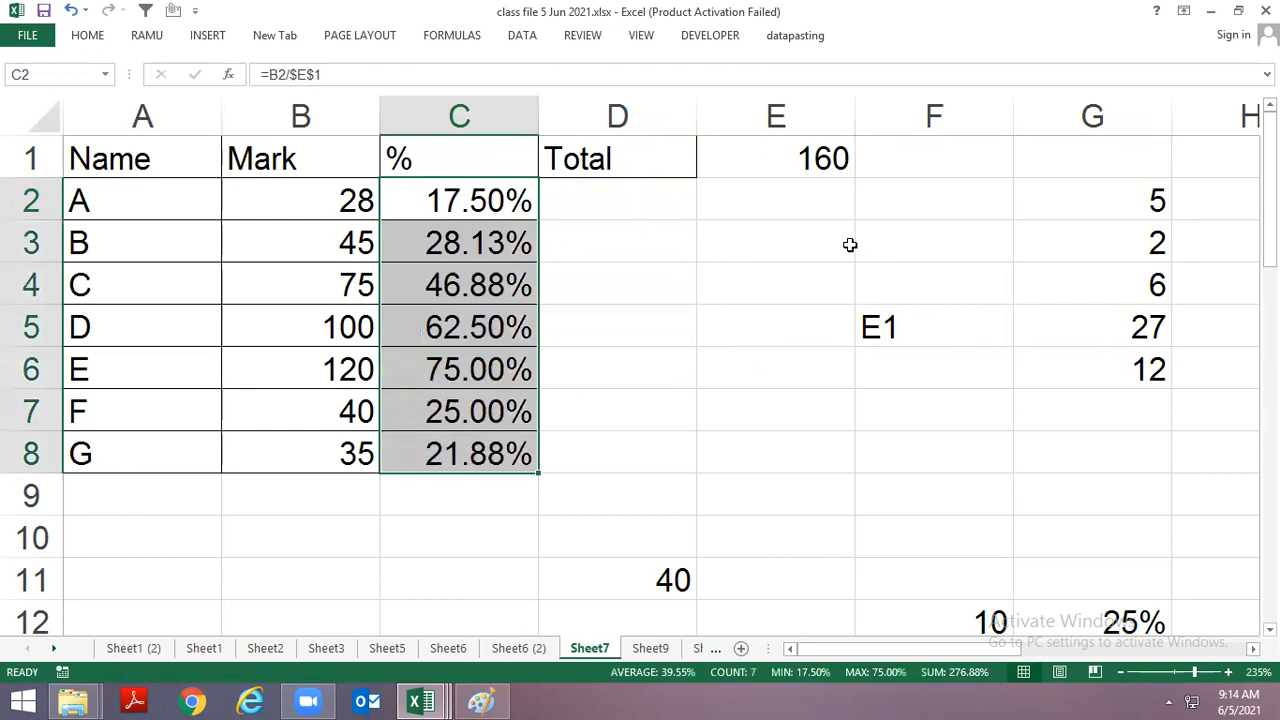
# Trace the precedents of the percentage cells C7 and C5.
pyautogui.click(481, 407)
pyautogui.click(466, 36)
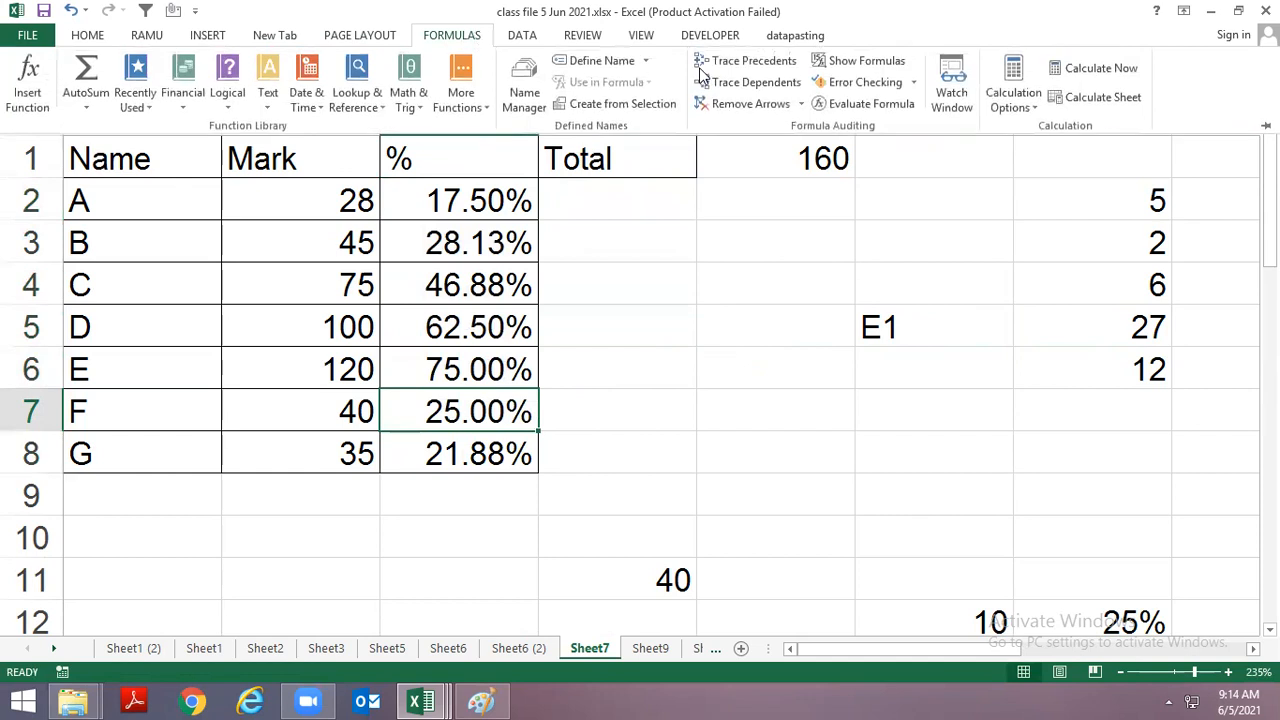
pyautogui.click(719, 60)
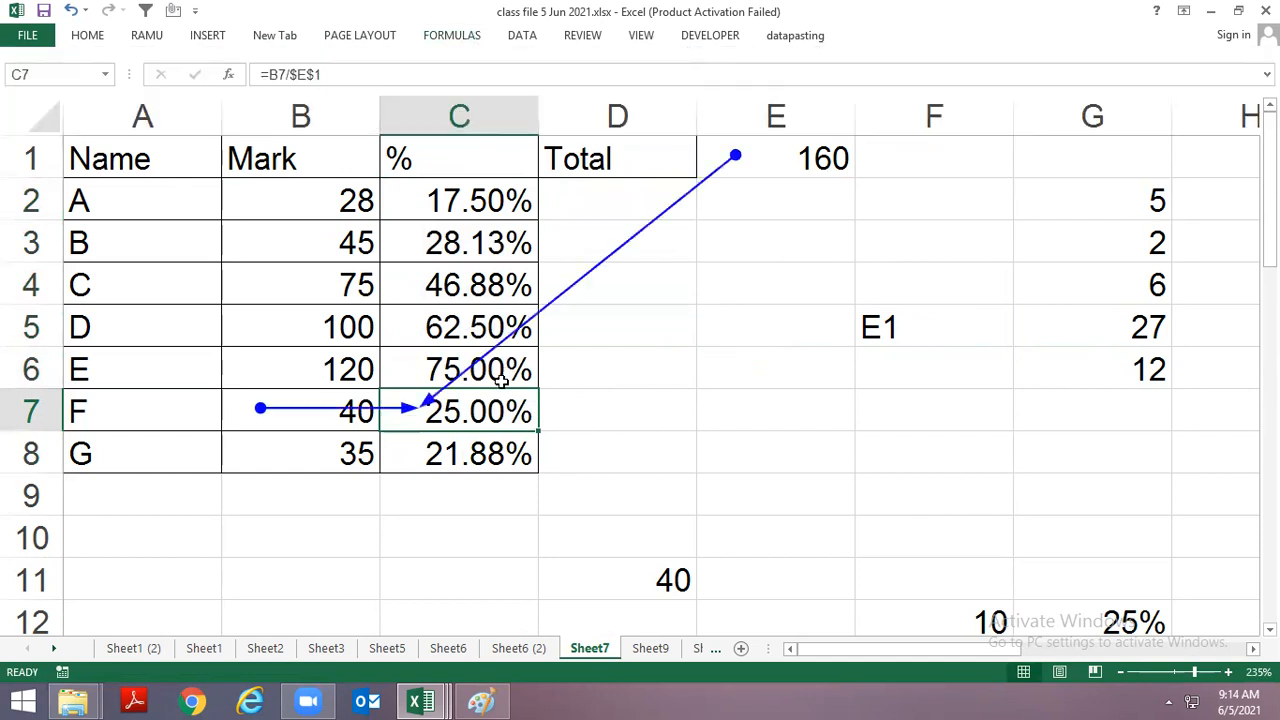
pyautogui.click(448, 318)
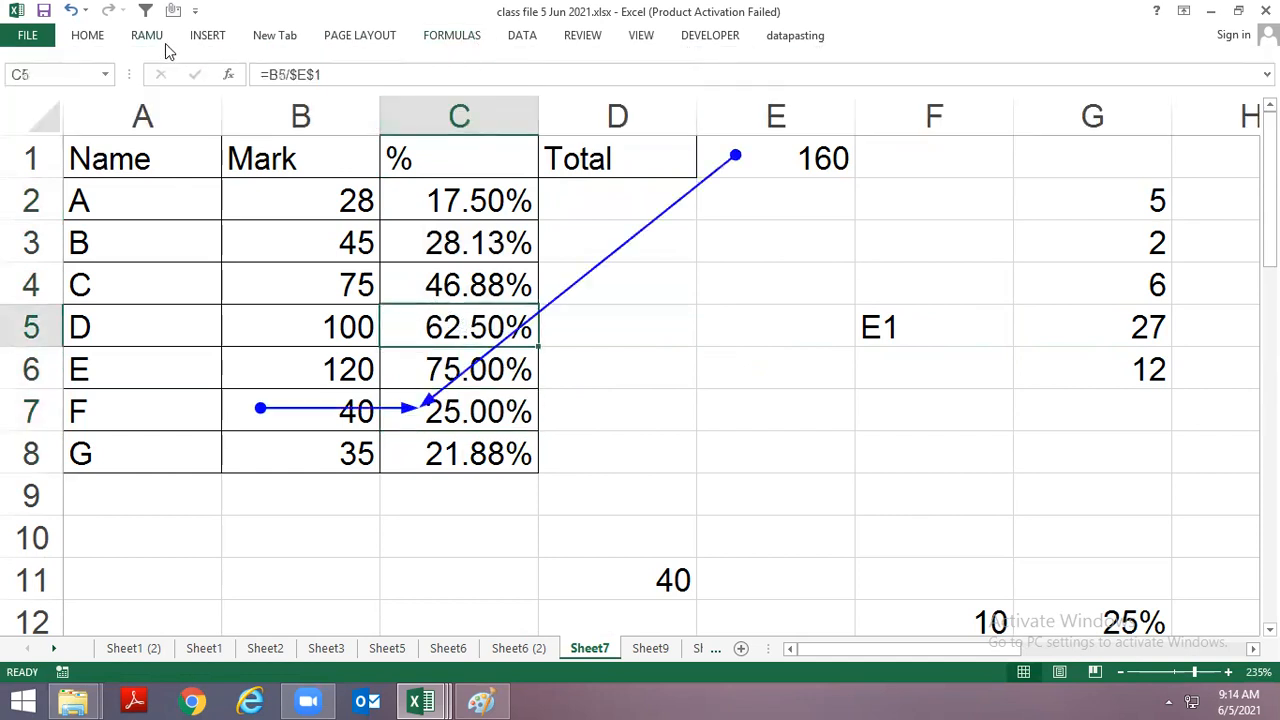
pyautogui.click(437, 36)
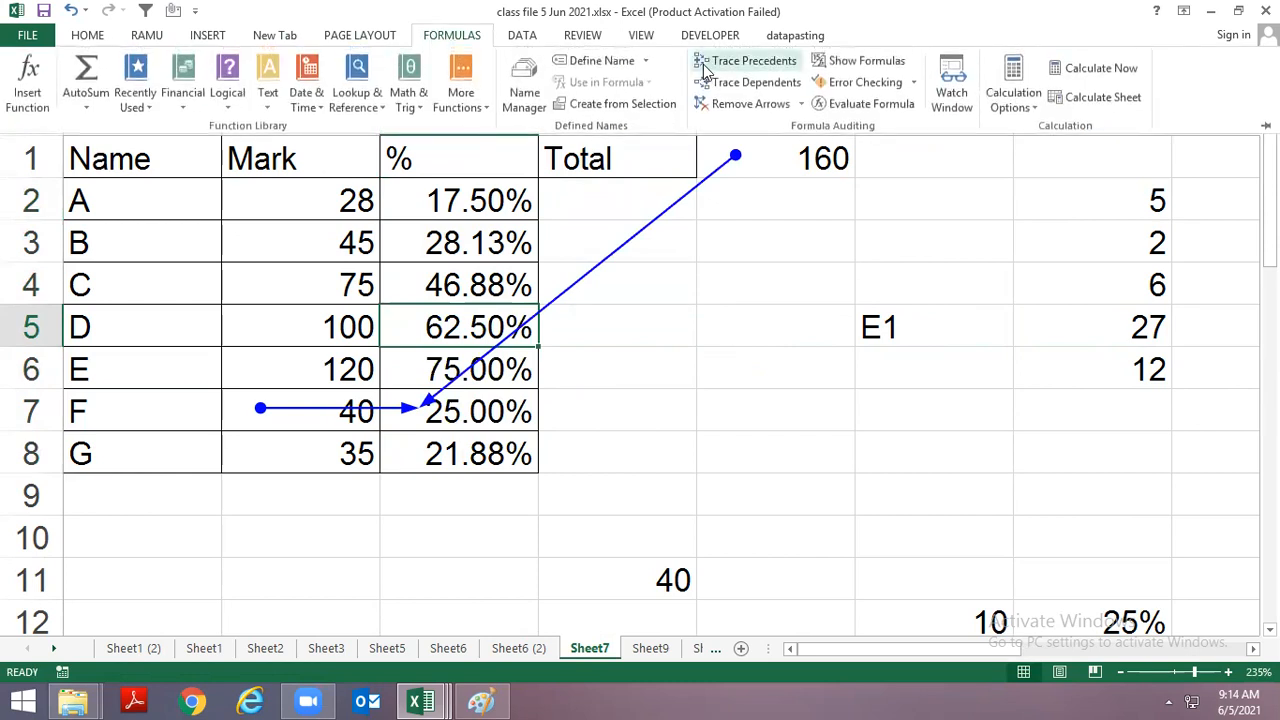
pyautogui.click(704, 62)
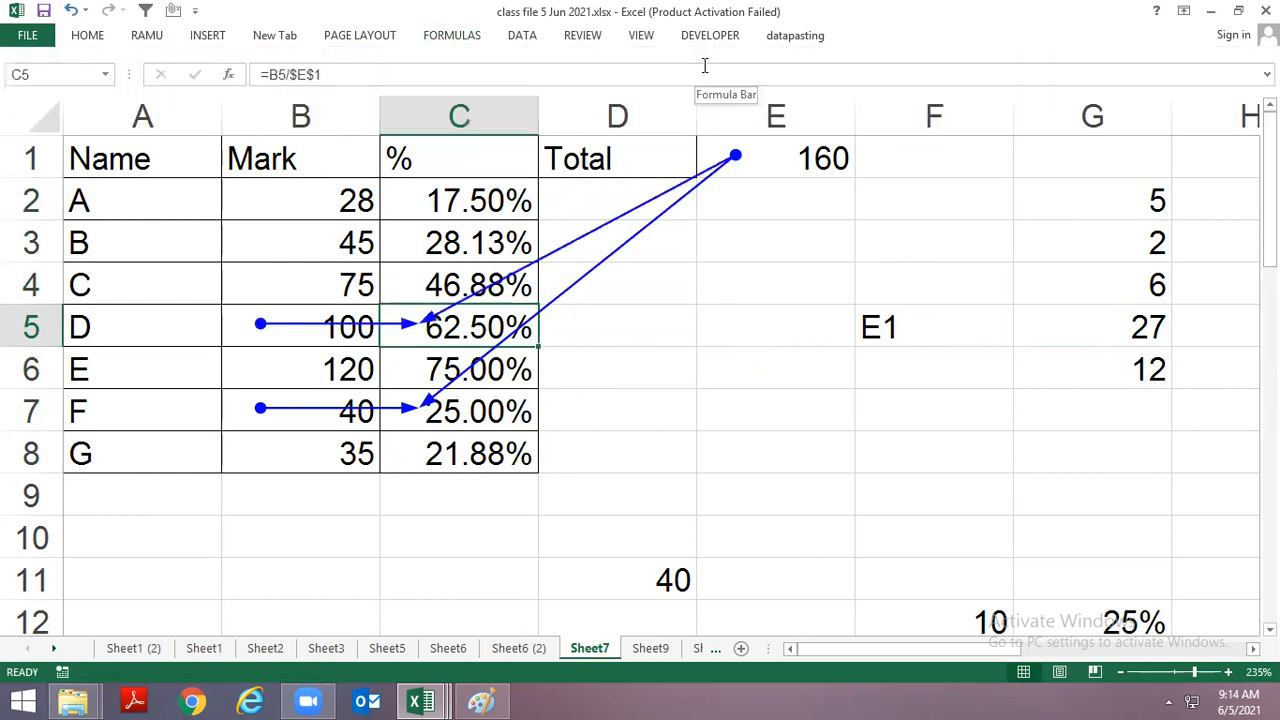
# Save the workbook and switch to the folder named 1 in File Explorer.
pyautogui.click(743, 356)
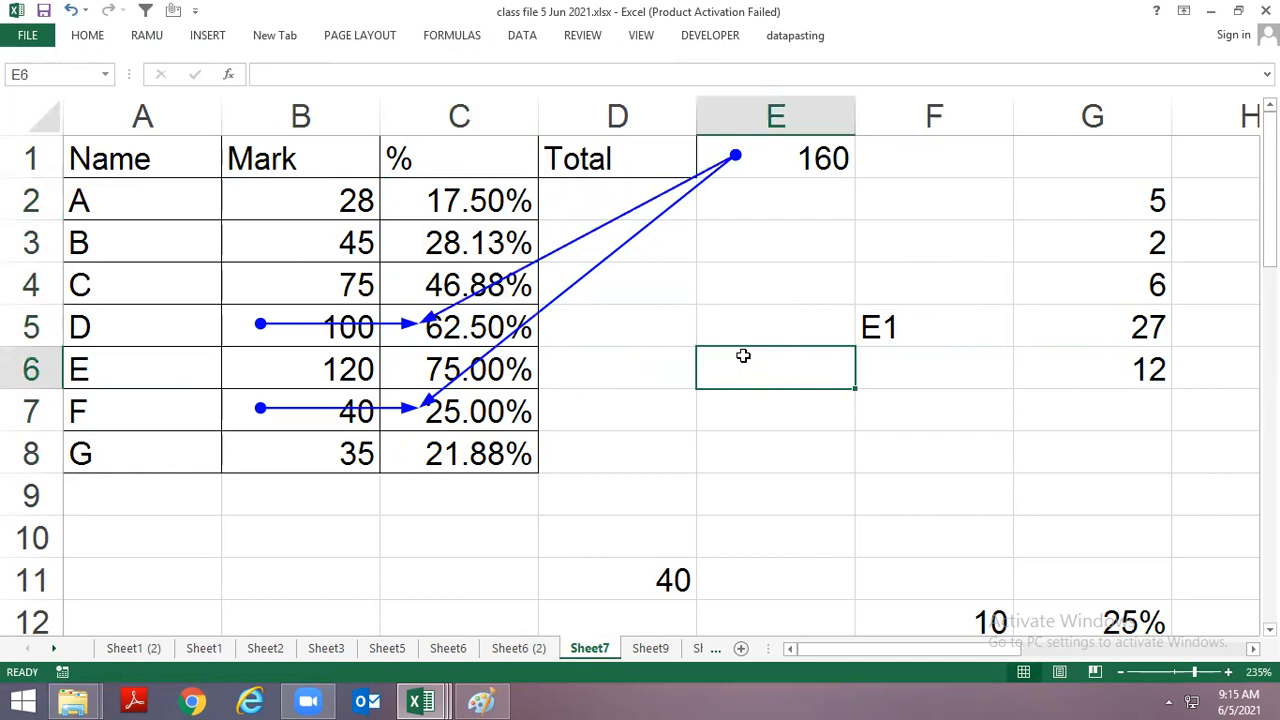
pyautogui.hotkey('ctrl', 's')
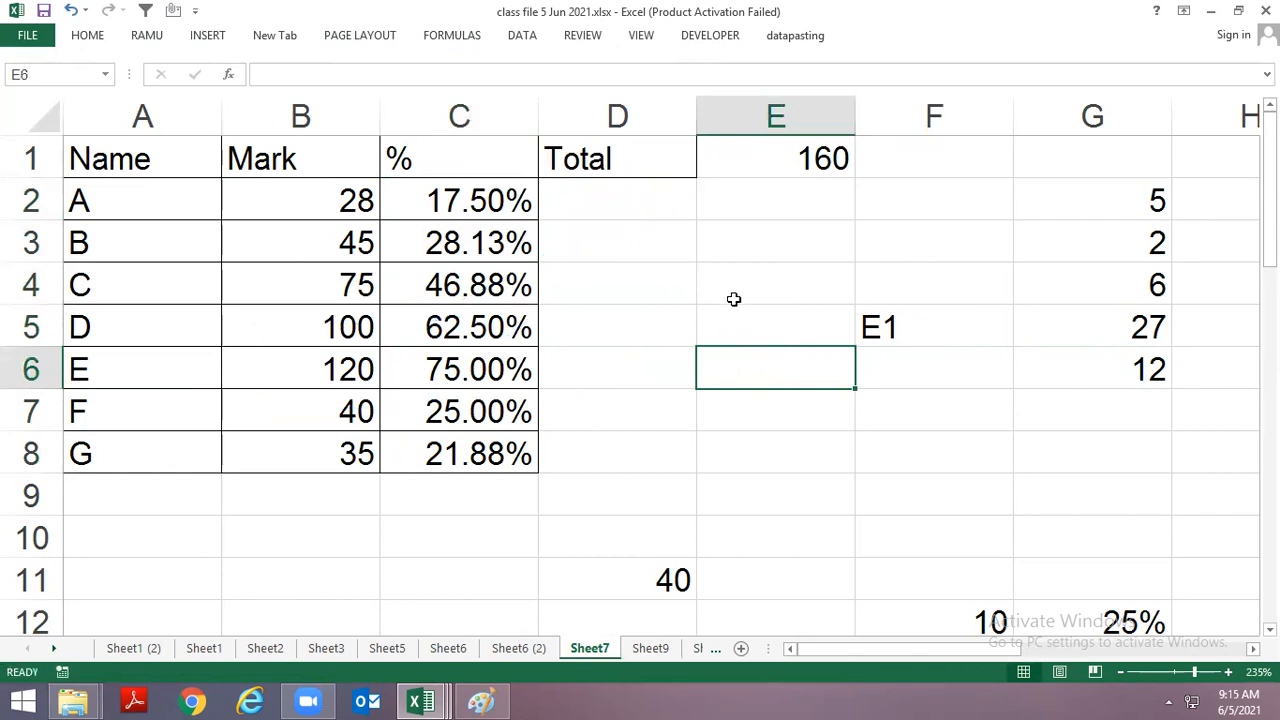
pyautogui.press('super')
pyautogui.hotkey('alt', 'Tab')
pyautogui.hotkey('alt', 'Tab')
pyautogui.hotkey('alt', 'Tab')
pyautogui.hotkey('alt', 'Tab')
pyautogui.hotkey('alt', 'Tab')
pyautogui.hotkey('alt', 'Tab')
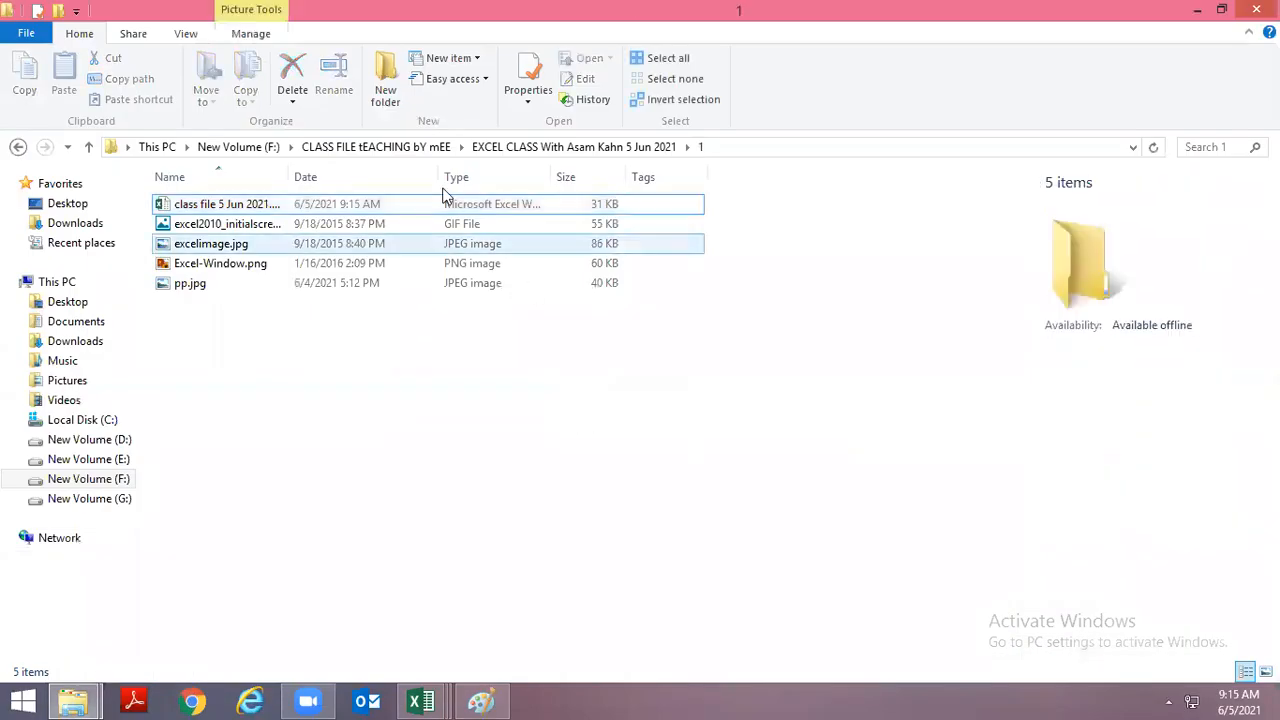
# Preview pp.jpg and move it out of folder 1 into the parent folder.
pyautogui.doubleClick(197, 288)
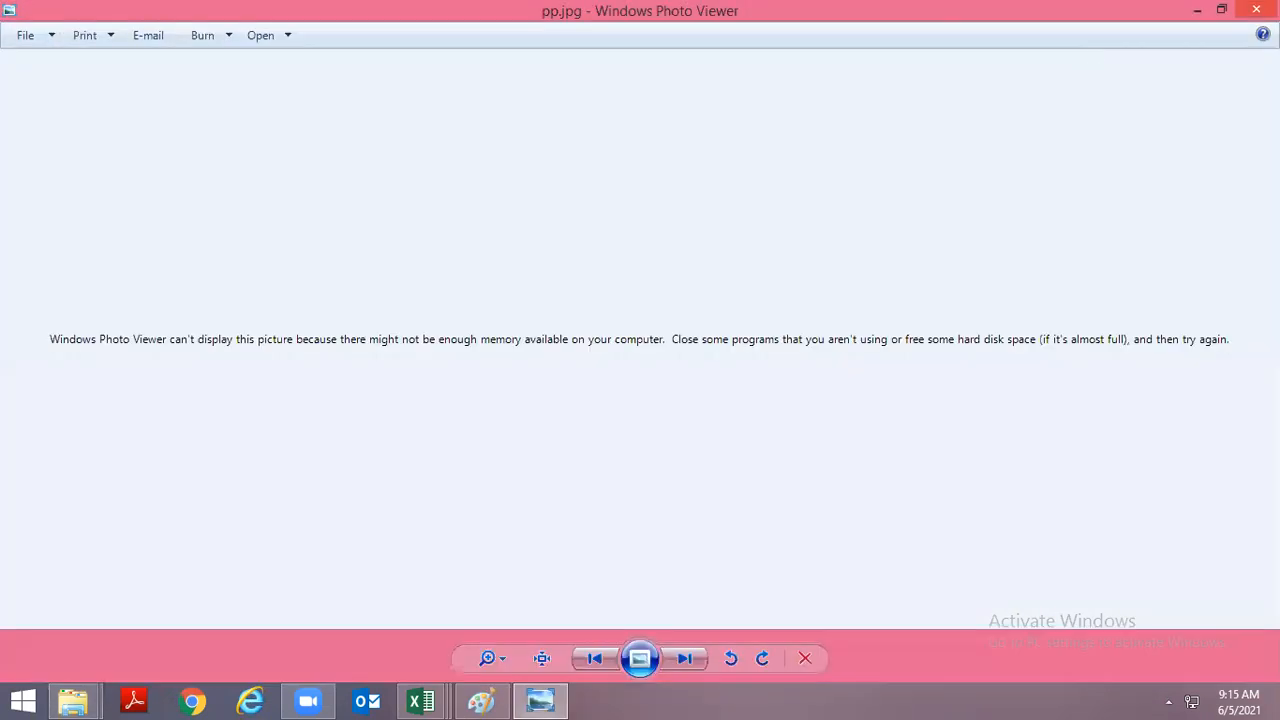
pyautogui.hotkey('alt', 'F4')
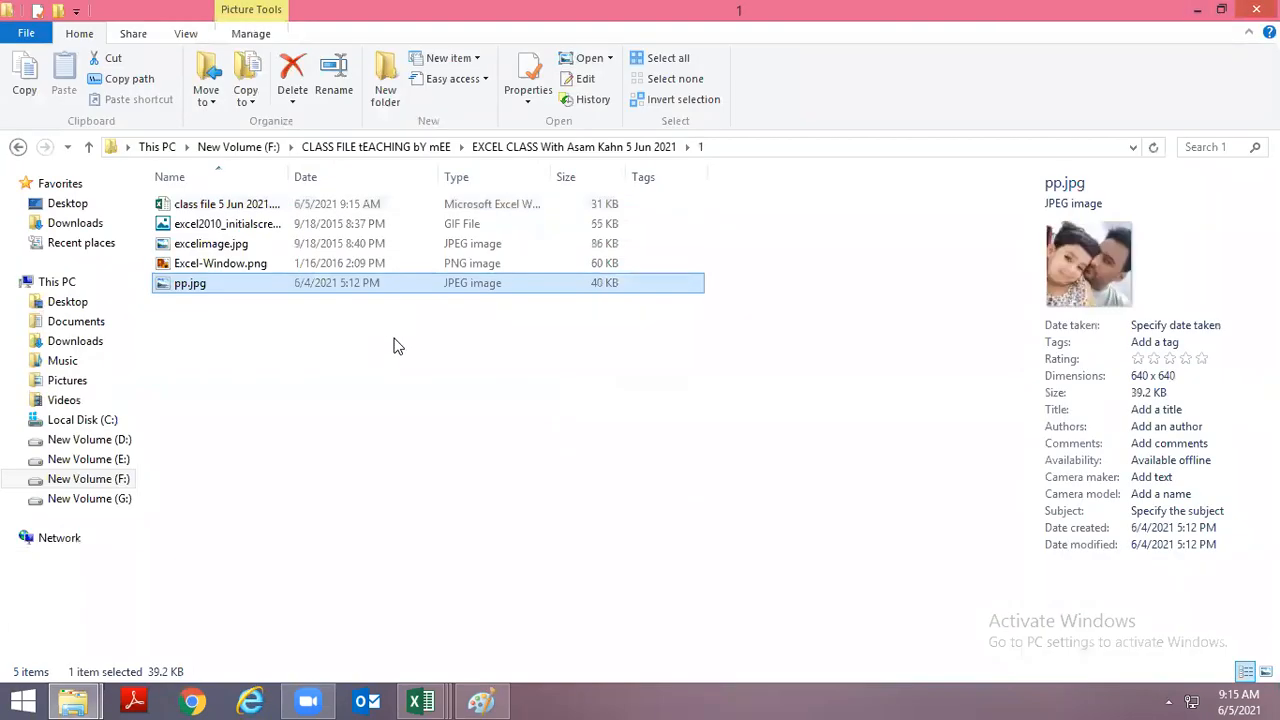
pyautogui.hotkey('ctrl', 'x')
pyautogui.hotkey('alt', 'Up')
pyautogui.hotkey('ctrl', 'v')
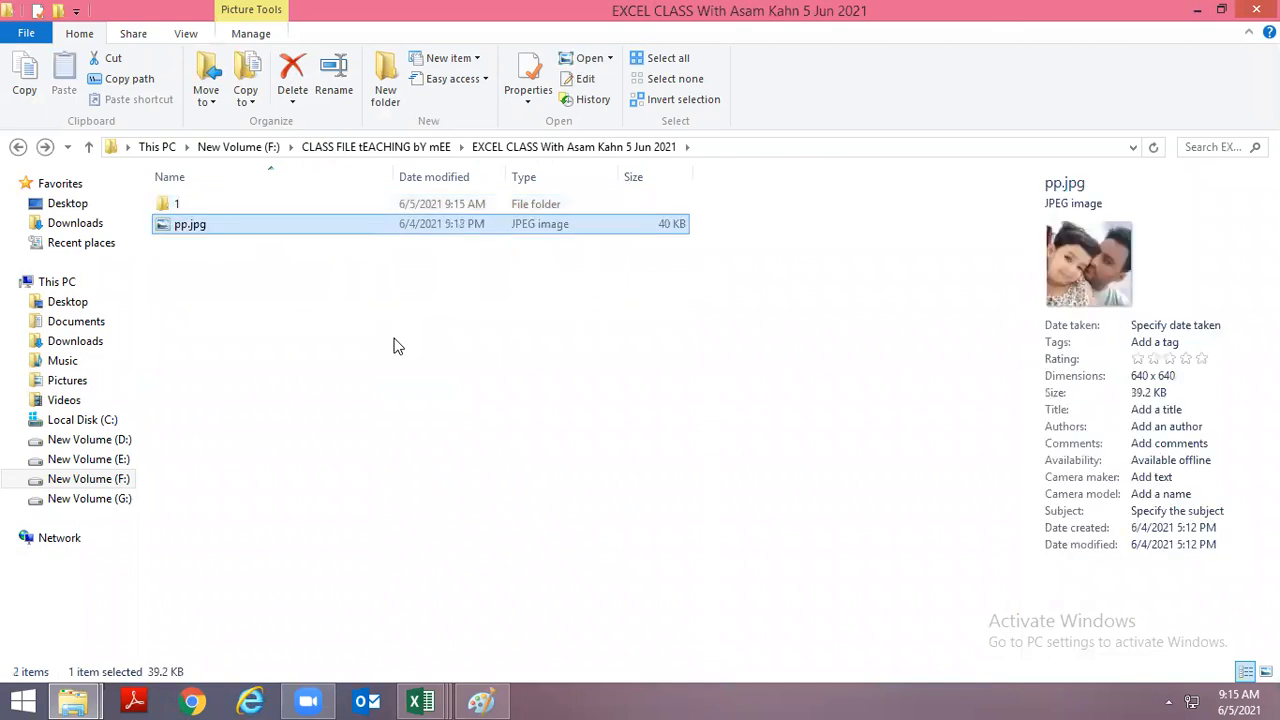
# Return to folder 1 and open the three remaining image files in Windows Photo Viewer.
pyautogui.hotkey('alt', 'Left')
pyautogui.press('Down')
pyautogui.press('Up')
pyautogui.hotkey('shift', 'Down')
pyautogui.hotkey('shift', 'Down')
pyautogui.press('Return')
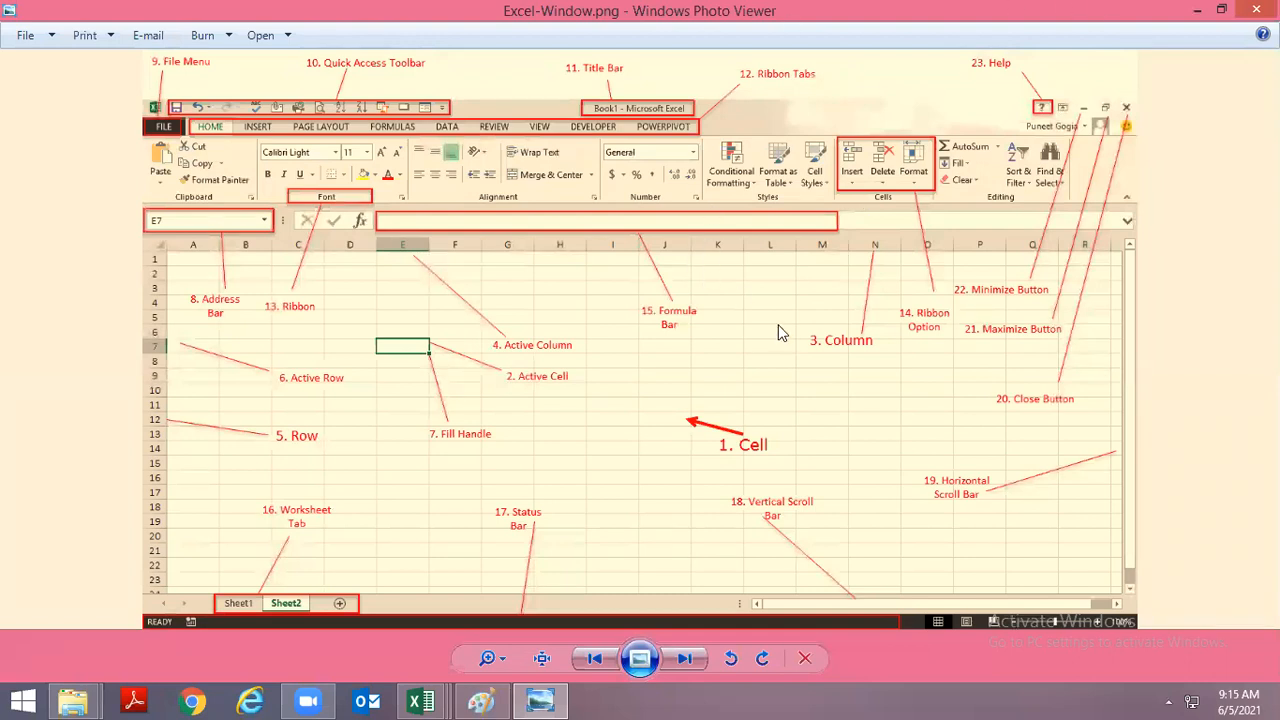
# Examine the labelled parts of the Excel window in Excel-Window.png at different magnifications.
pyautogui.scroll(1, 778, 321)
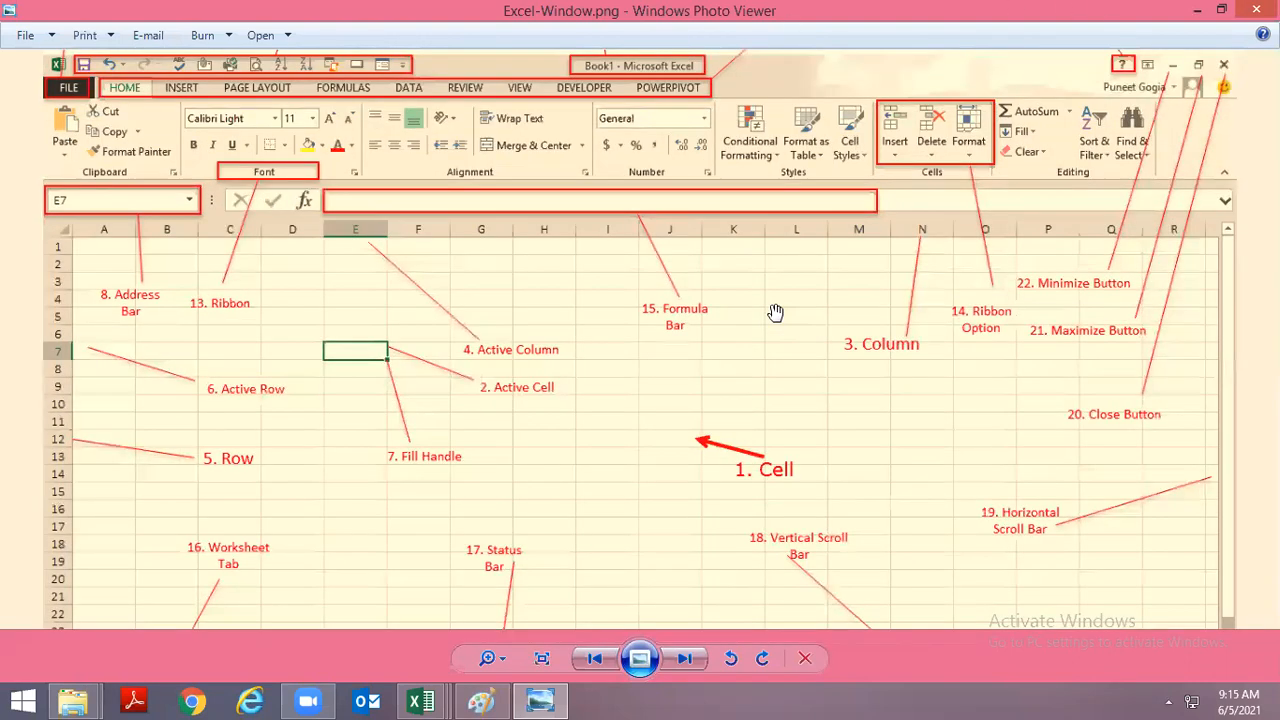
pyautogui.scroll(-1, 693, 302)
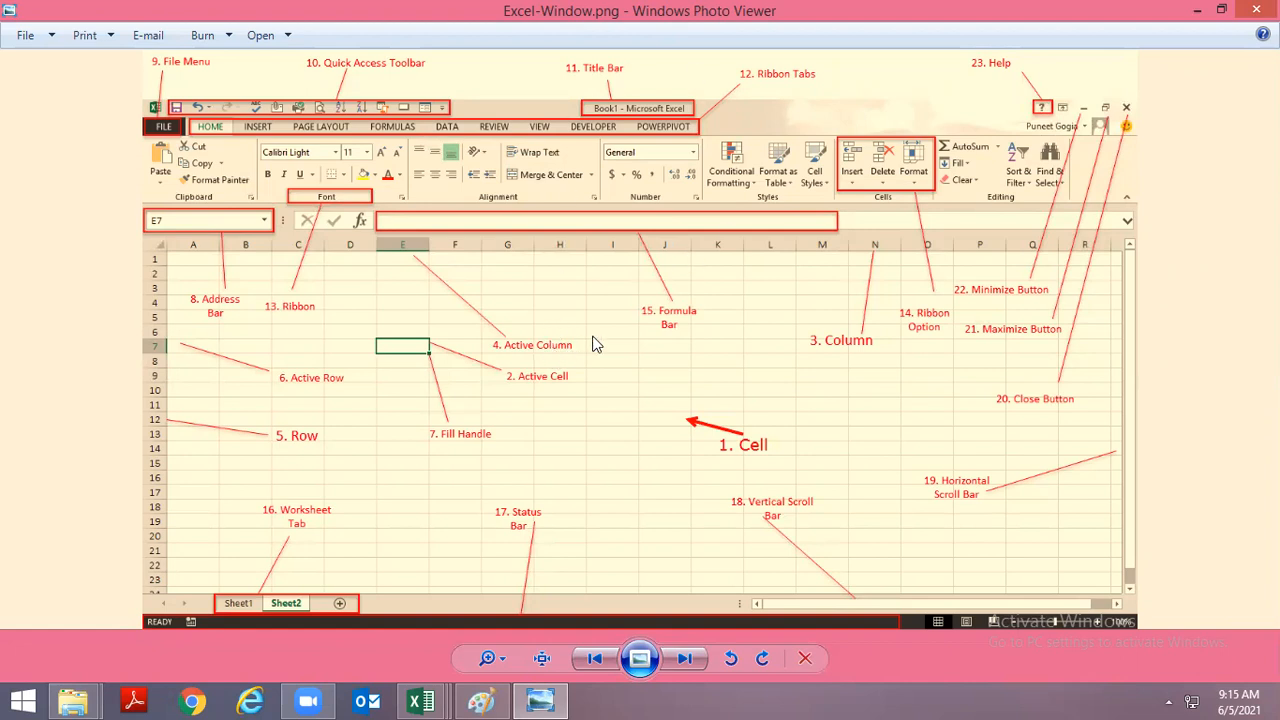
pyautogui.scroll(1, 594, 337)
pyautogui.scroll(2, 594, 337)
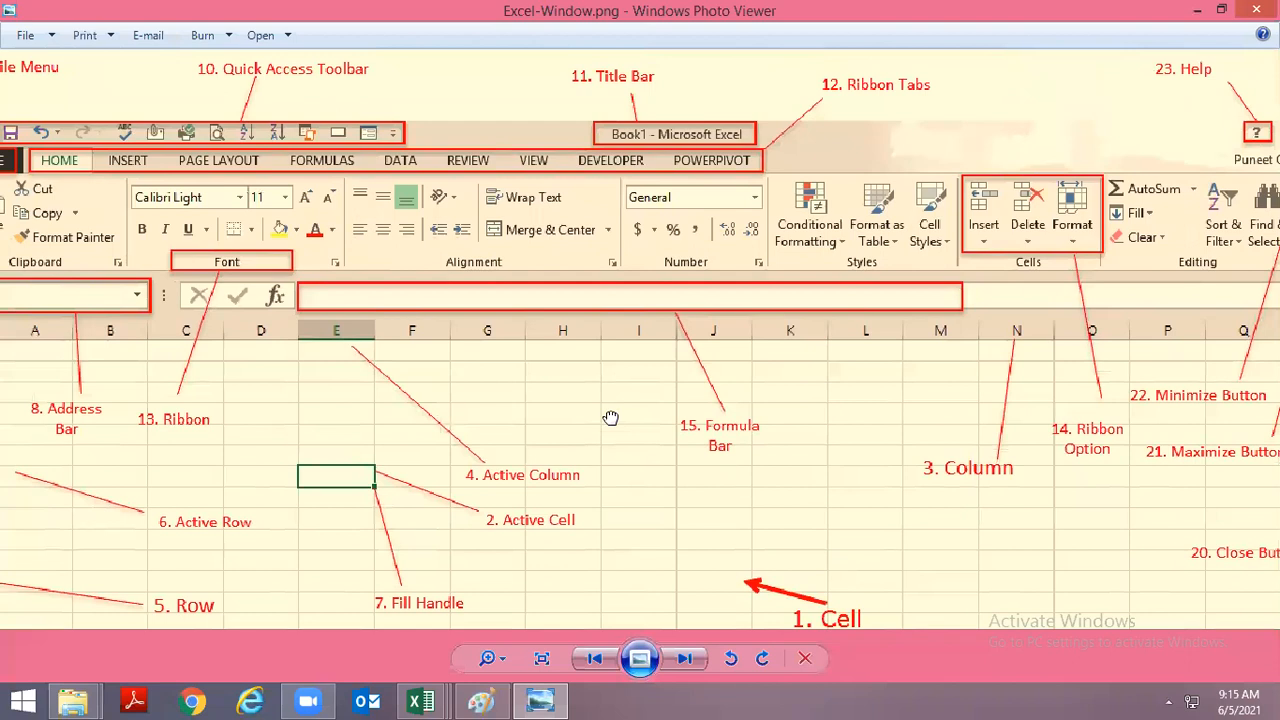
pyautogui.moveTo(738, 453); pyautogui.dragTo(765, 304)
pyautogui.scroll(-3, 697, 375)
pyautogui.scroll(2, 525, 373)
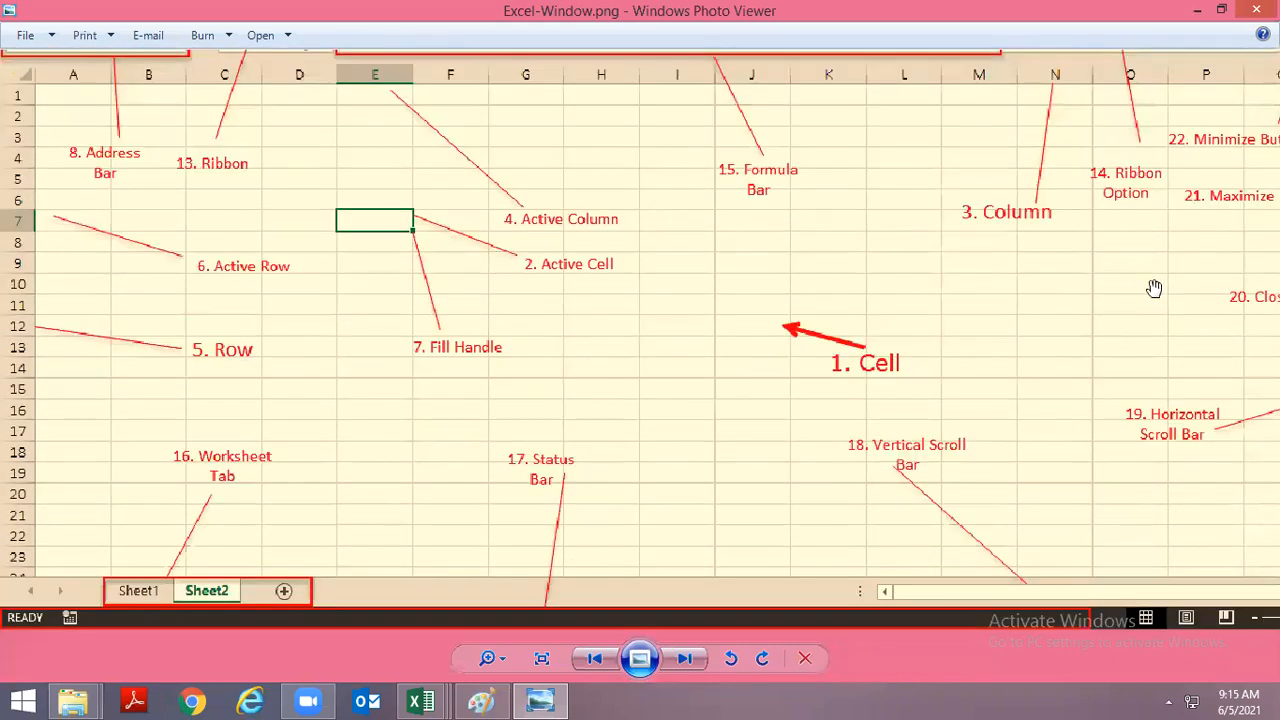
# Examine the labelled Excel screens in excel2010_initialscreen.gif and excelimage.jpg at closer magnification.
pyautogui.click(684, 658)
pyautogui.scroll(2, 720, 398)
pyautogui.scroll(1, 720, 398)
pyautogui.scroll(-3, 722, 382)
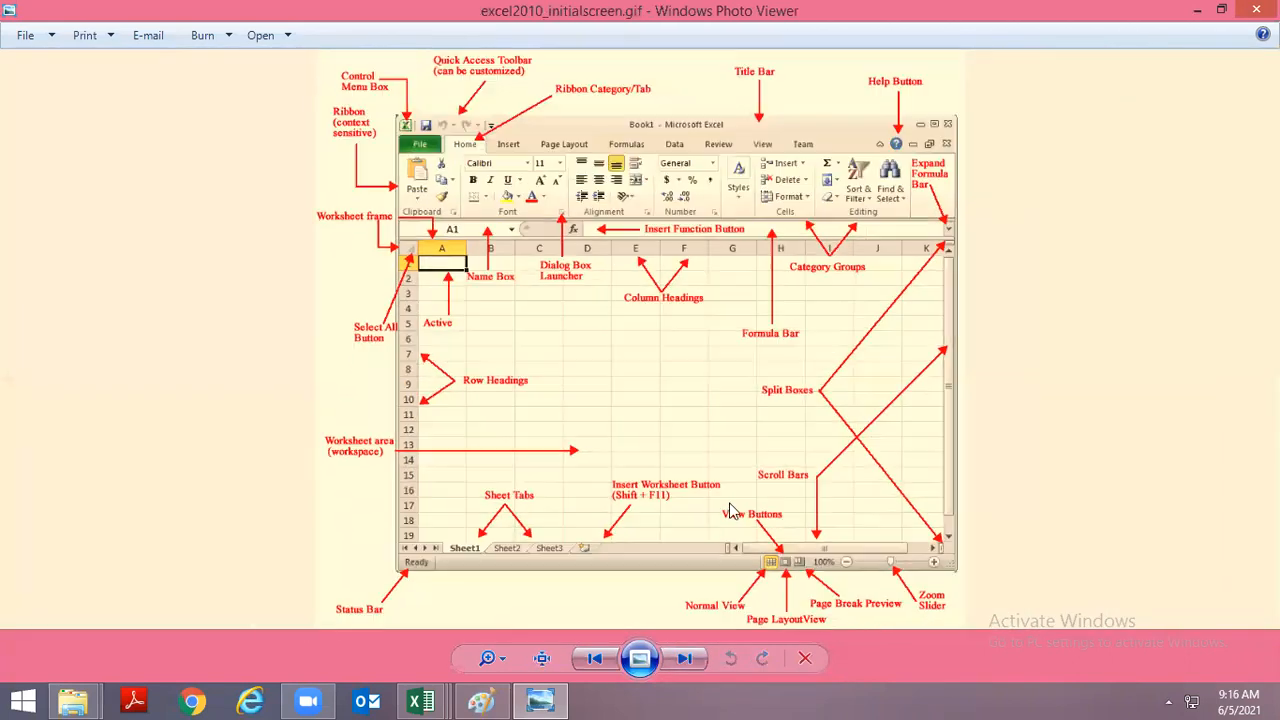
pyautogui.click(684, 658)
pyautogui.scroll(3, 645, 312)
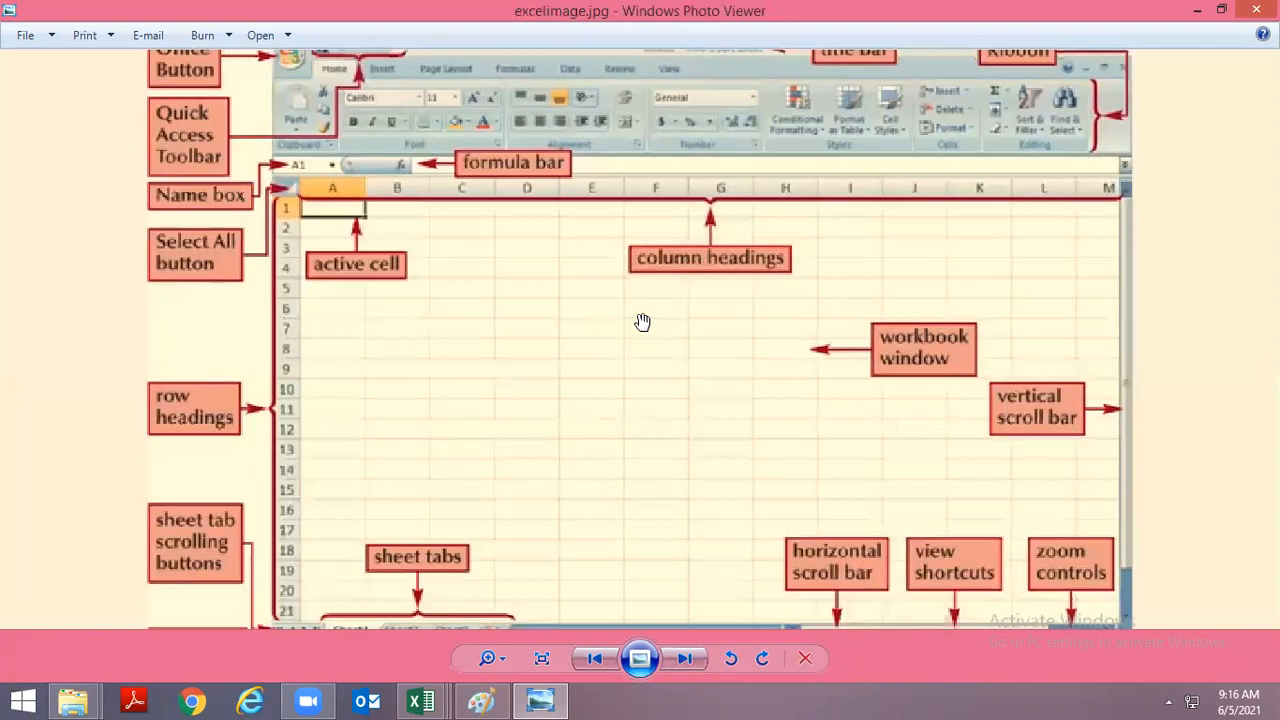
pyautogui.scroll(-3, 650, 308)
pyautogui.scroll(2, 650, 313)
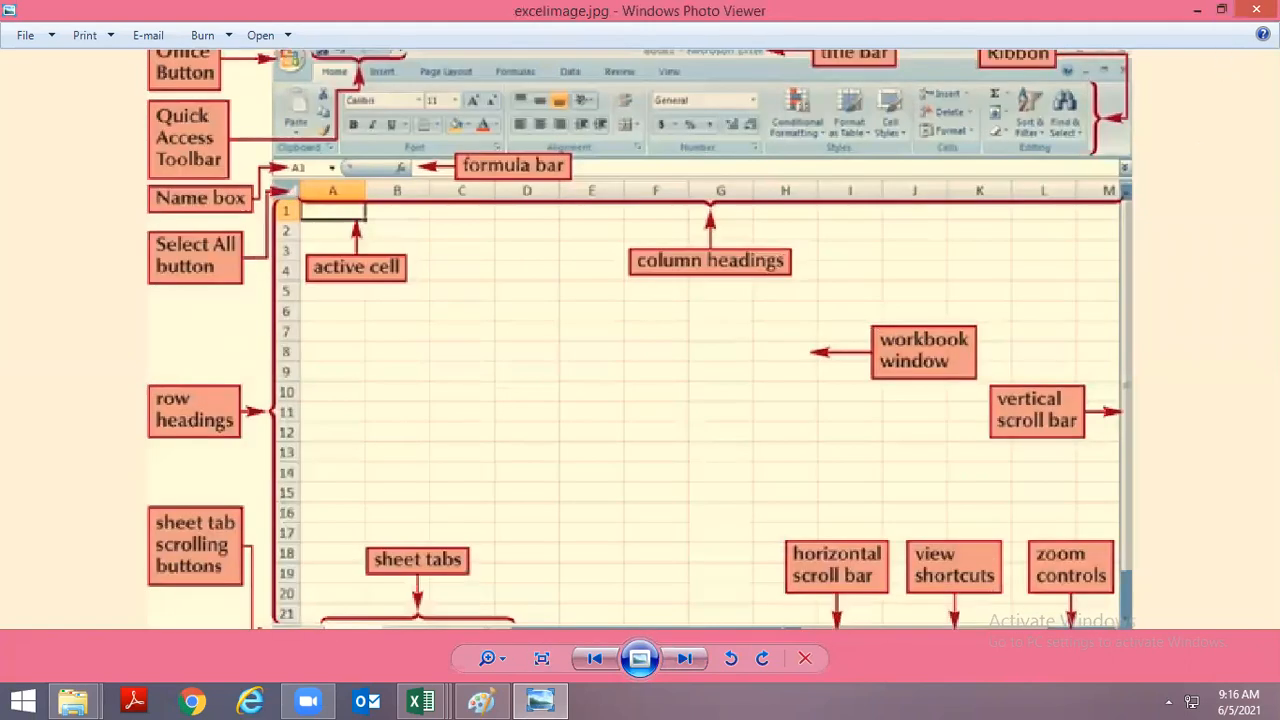
# Close the photo viewer, return to the Excel workbook and select the empty cell D3.
pyautogui.click(1256, 9)
pyautogui.hotkey('alt', 'Tab')
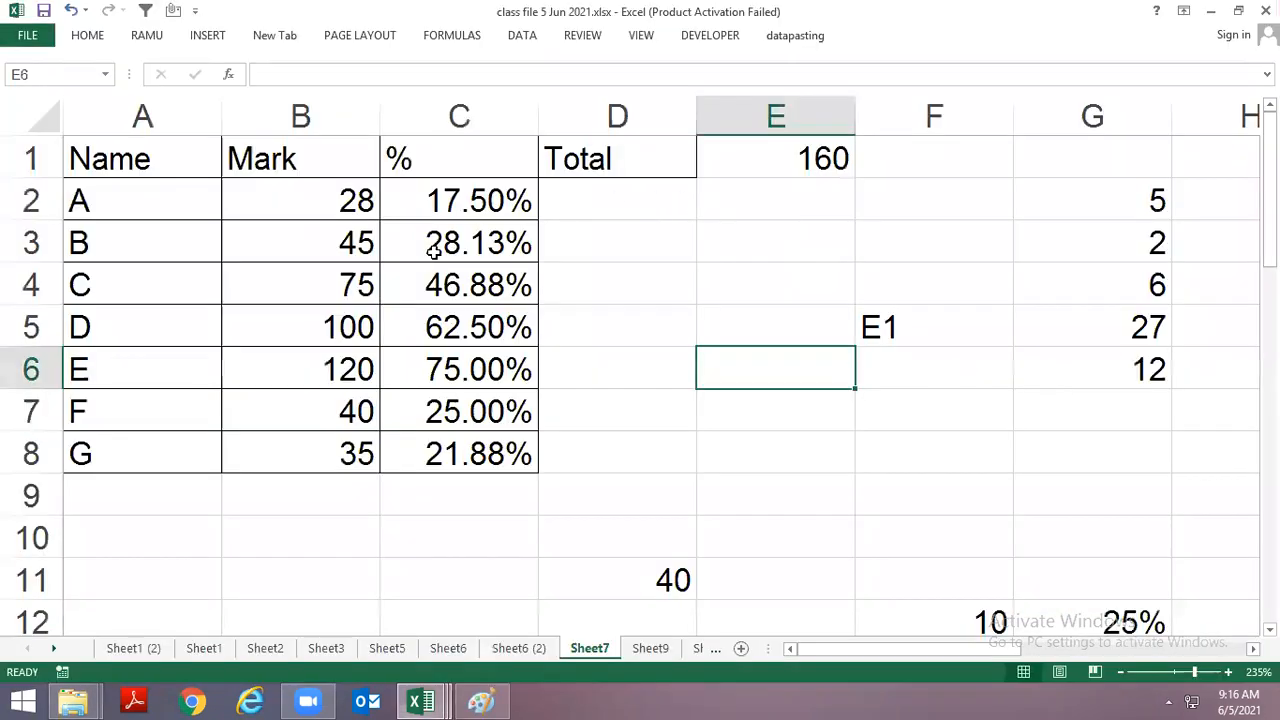
pyautogui.click(497, 275)
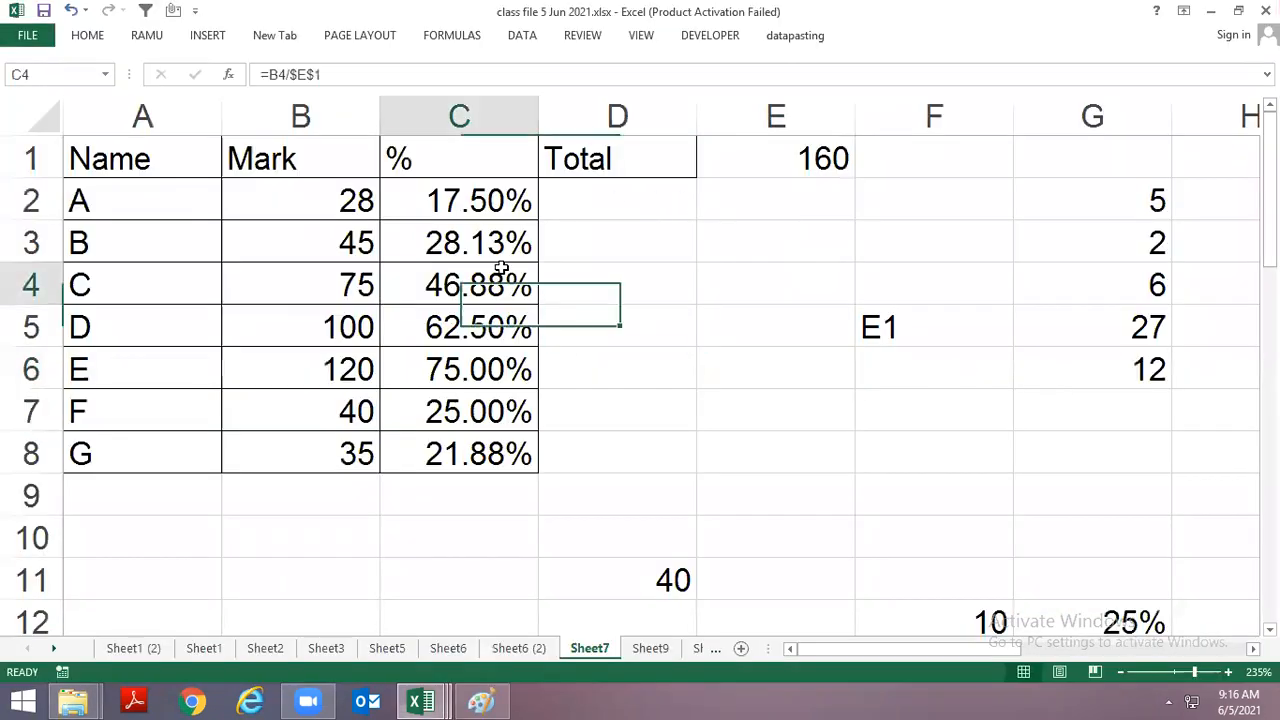
pyautogui.click(600, 256)
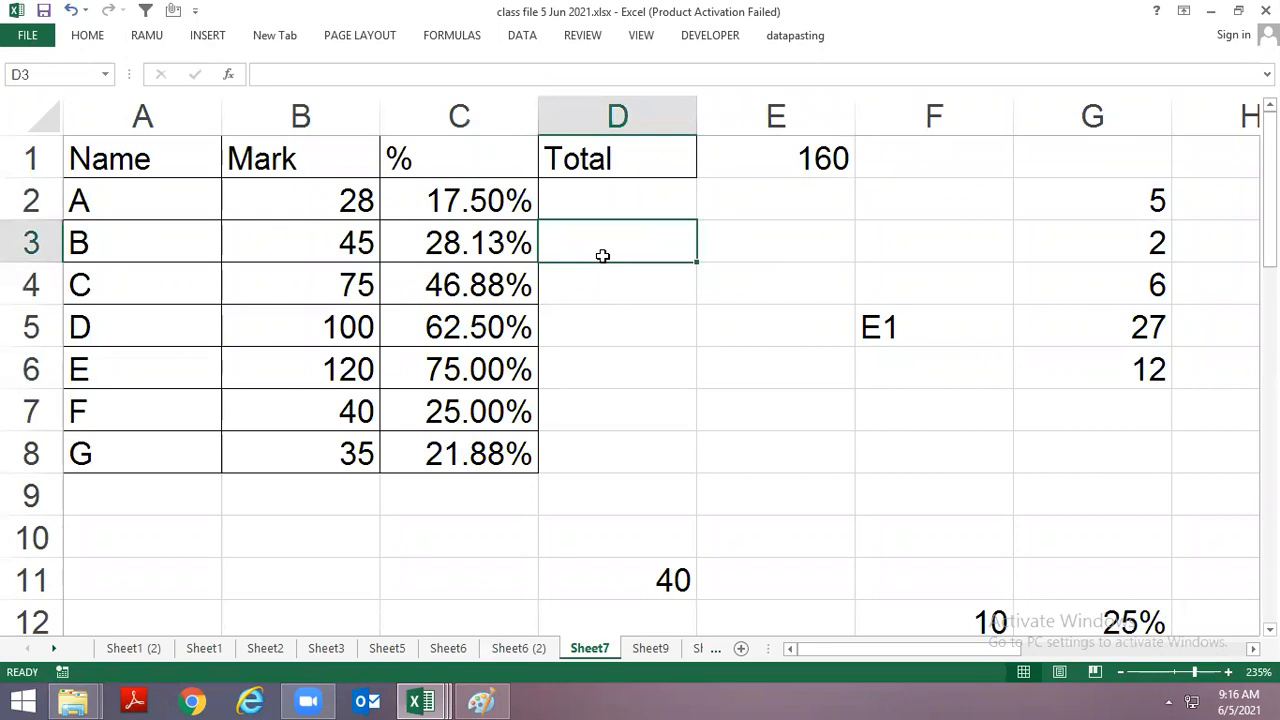
# Switch to Sheet9 and select the first amount in cell A2.
pyautogui.scroll(-4, 603, 256)
pyautogui.scroll(4, 603, 256)
pyautogui.hotkey('ctrl', 'pagedown')
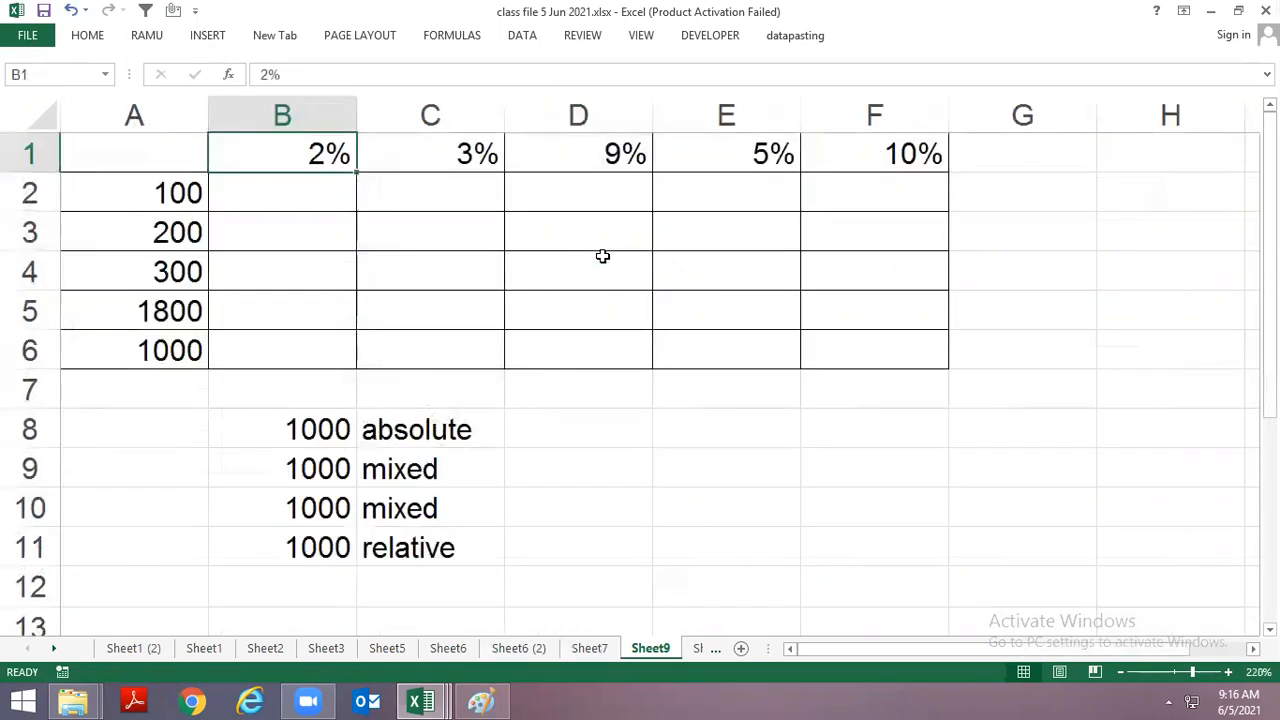
pyautogui.scroll(3, 629, 262)
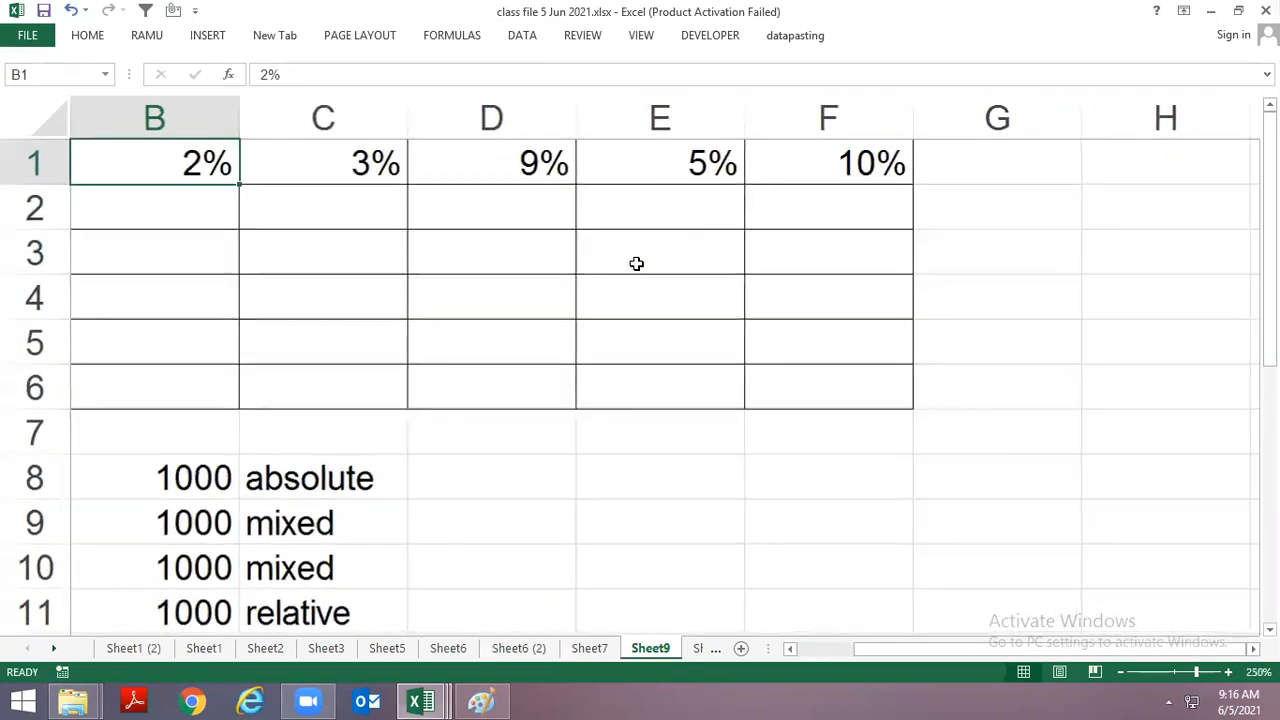
pyautogui.press('Left')
pyautogui.press('Down')
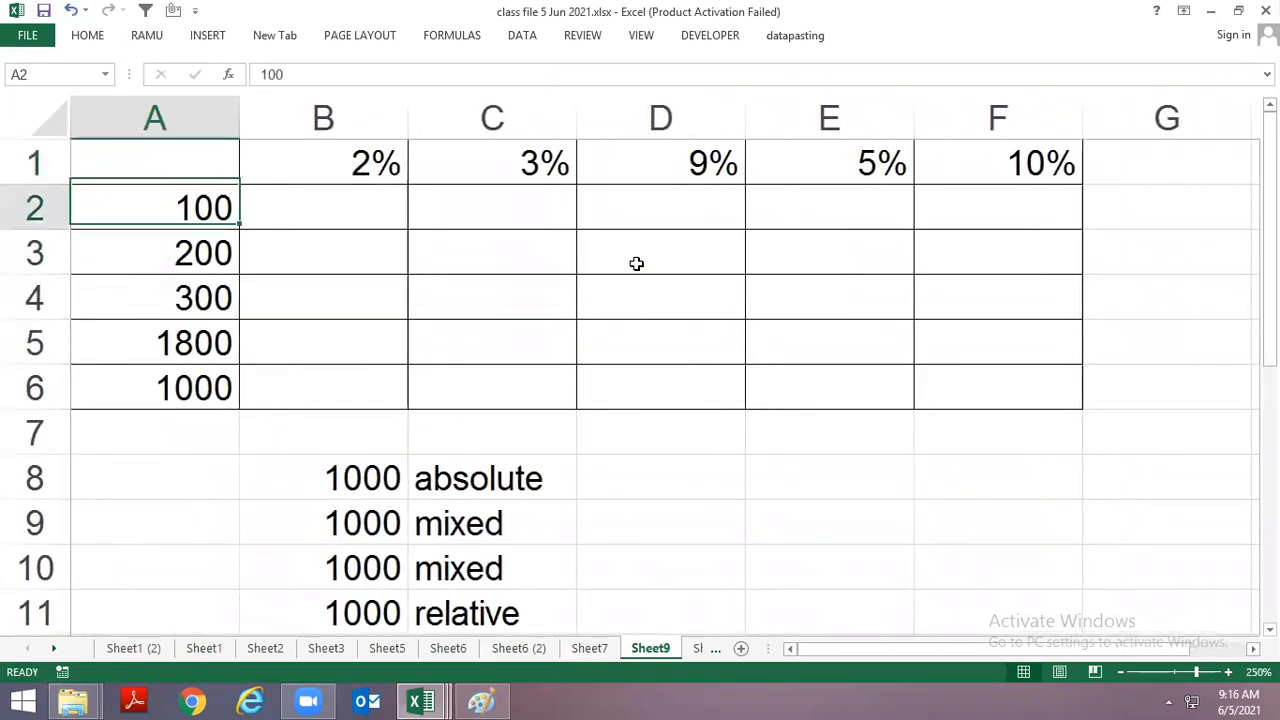
# Go through the amounts in A2:A6 and highlight the percentages in B1:F1.
pyautogui.press('Down')
pyautogui.press('Down')
pyautogui.press('Down')
pyautogui.press('Down')
pyautogui.press('Up')
pyautogui.press('Up')
pyautogui.press('Up')
pyautogui.press('Up')
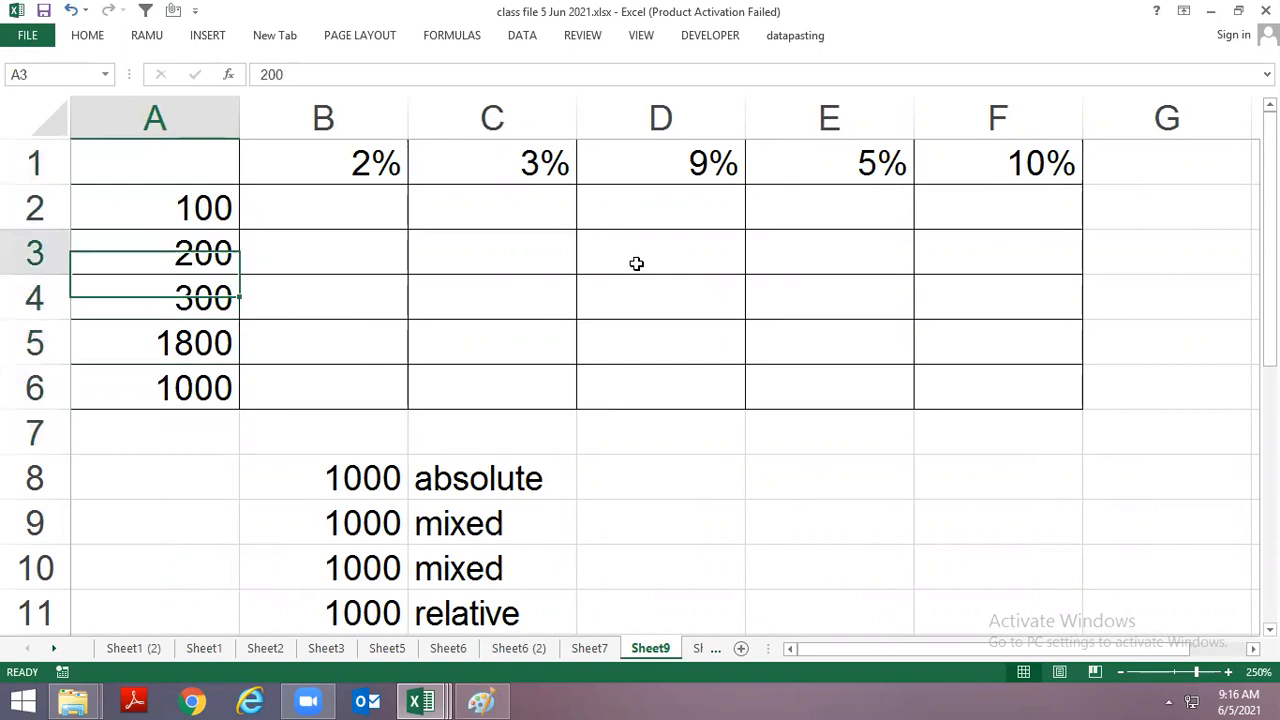
pyautogui.press('Up')
pyautogui.press('Right')
pyautogui.hotkey('ctrl', 'shift', 'Right')
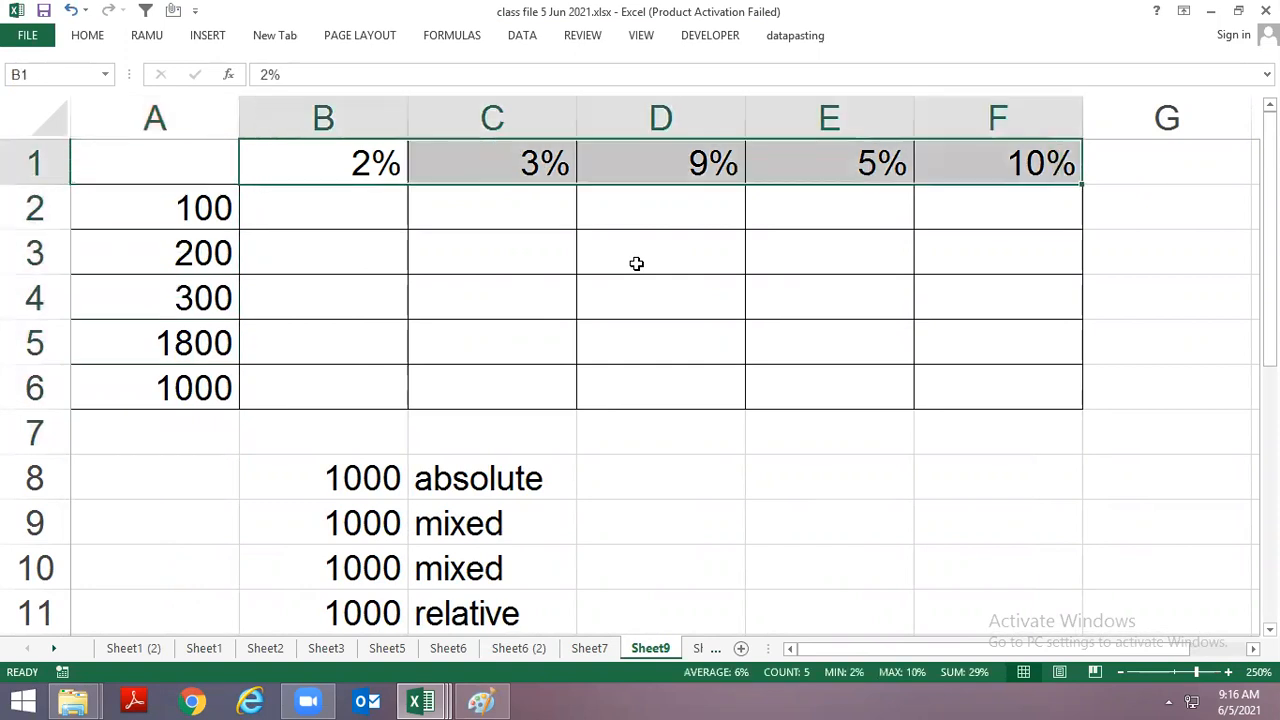
# Highlight the empty result grid from B2 to F6 and return to cell B2.
pyautogui.press('Down')
pyautogui.hotkey('shift', 'Right')
pyautogui.hotkey('shift', 'Left')
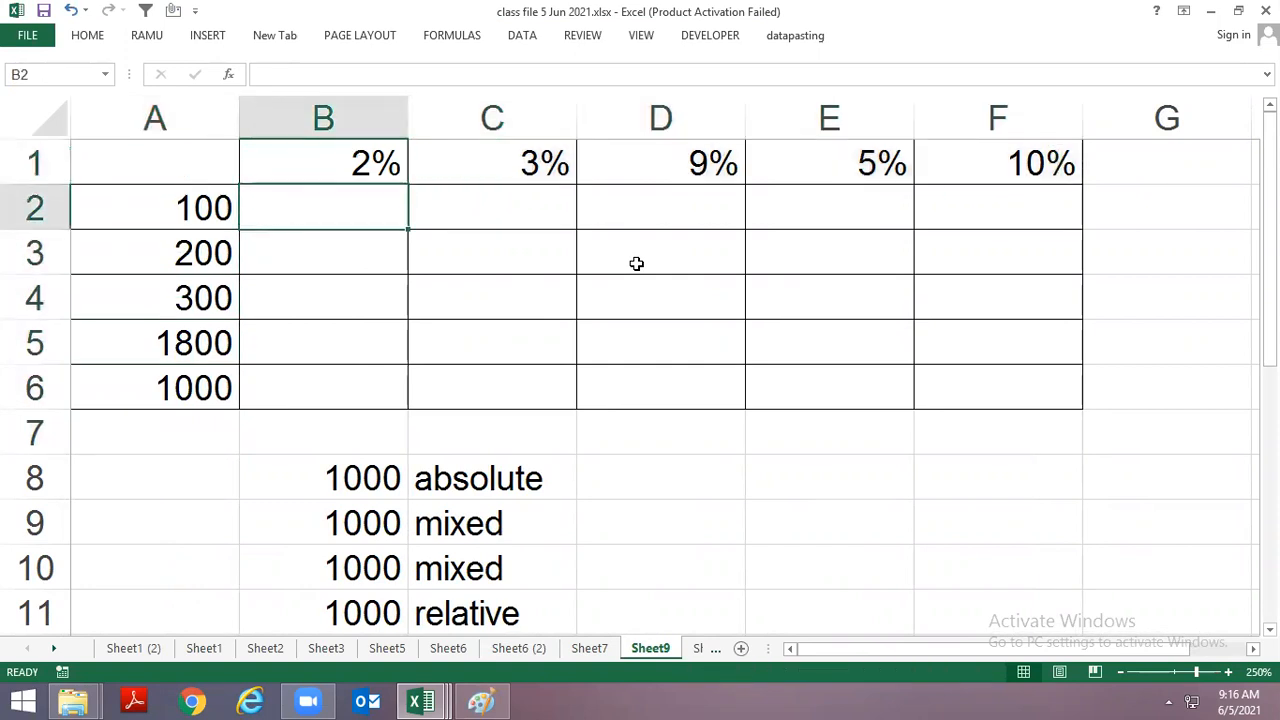
pyautogui.hotkey('shift', 'Down')
pyautogui.hotkey('shift', 'Down')
pyautogui.hotkey('shift', 'Down')
pyautogui.hotkey('shift', 'Down')
pyautogui.hotkey('shift', 'Right')
pyautogui.hotkey('shift', 'Right')
pyautogui.hotkey('shift', 'Right')
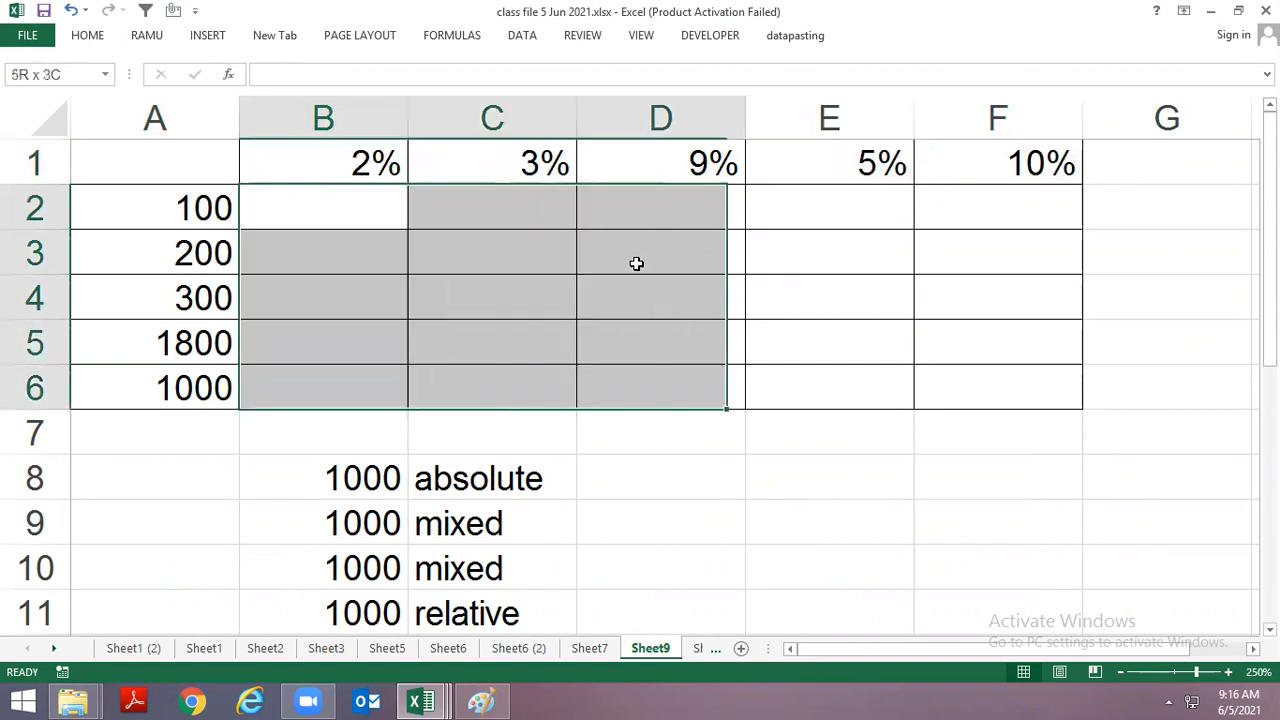
pyautogui.hotkey('shift', 'Right')
pyautogui.press('Up')
pyautogui.press('Down')
pyautogui.press('Up')
pyautogui.press('Down')
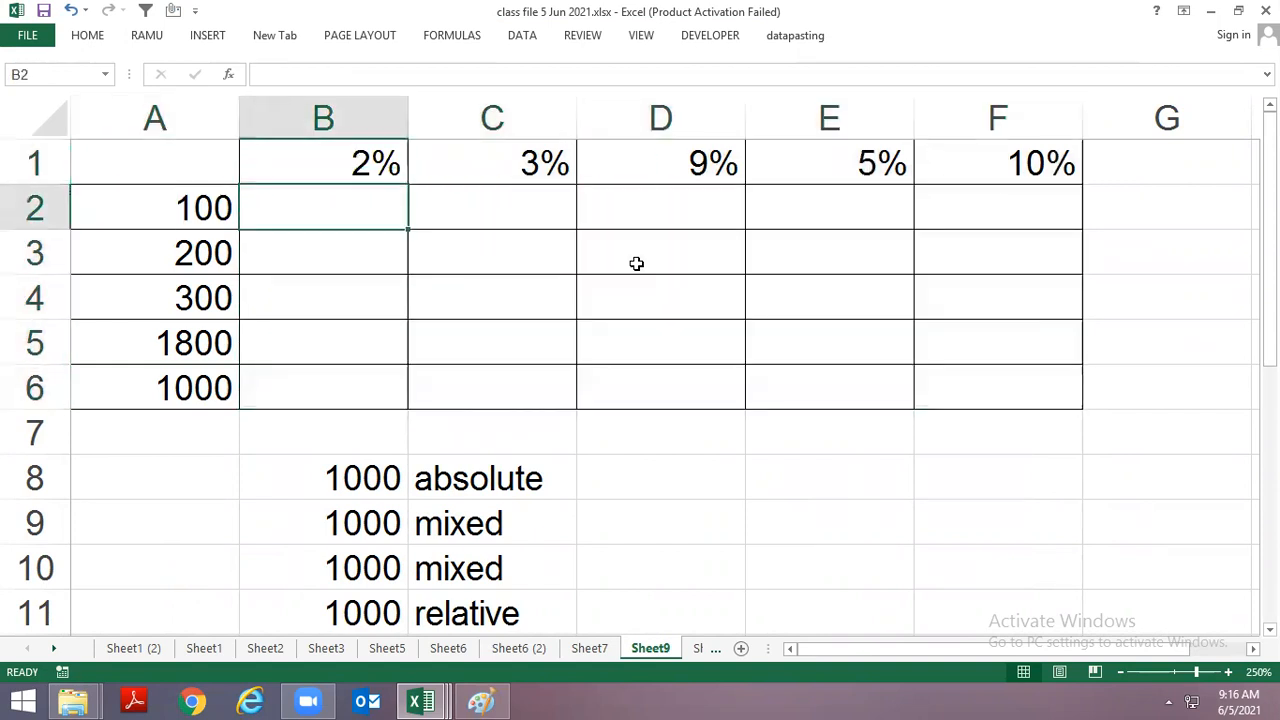
# Enter the formula =A2*B1 in cell B2 to multiply the first amount by the first percentage.
pyautogui.write('=')
pyautogui.press('Left')
pyautogui.write('*')
pyautogui.press('Up')
pyautogui.hotkey('ctrl', 'Return')
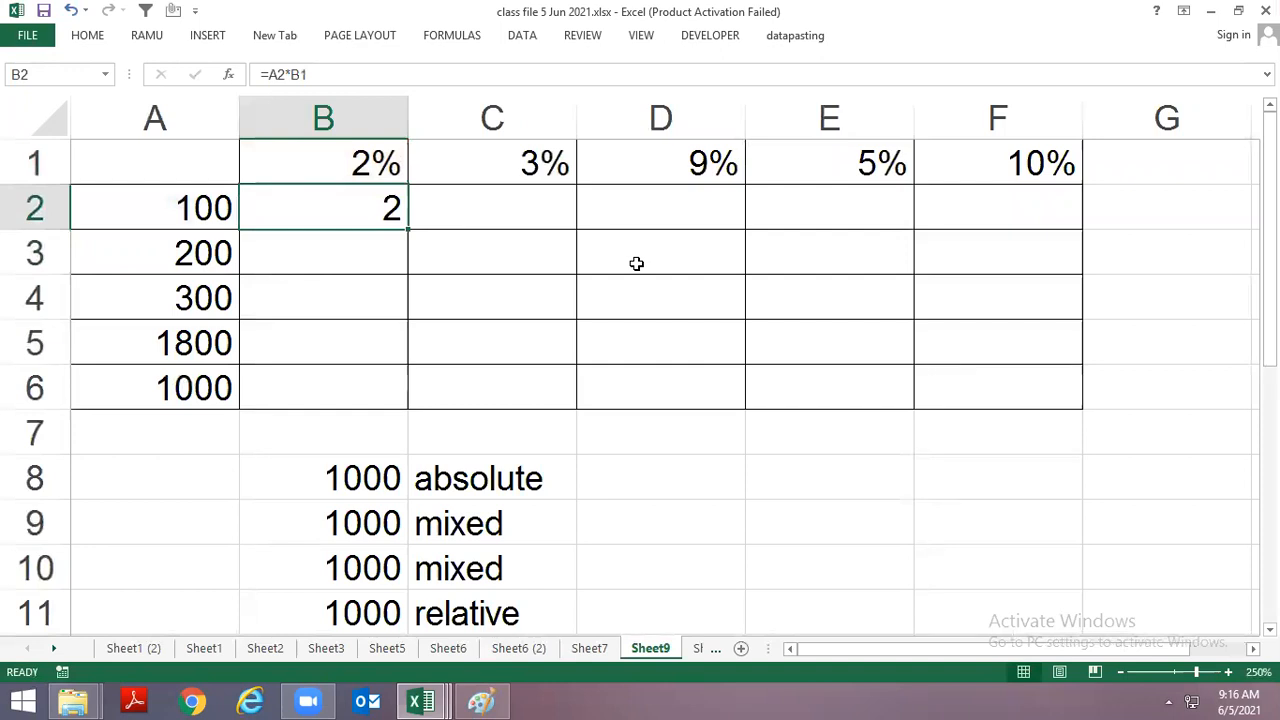
# Copy the formula from B2 and paste it into each of the cells B3 to B6.
pyautogui.hotkey('ctrl', 'c')
pyautogui.press('Down')
pyautogui.hotkey('ctrl', 'v')
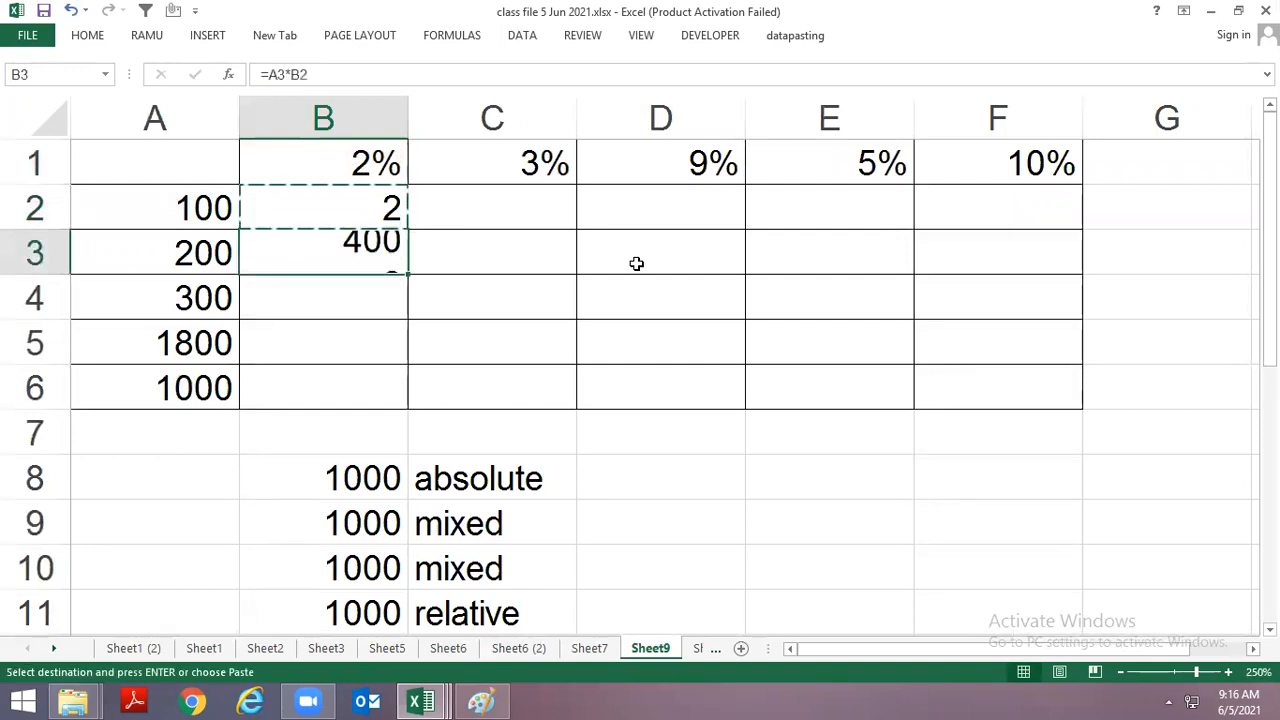
pyautogui.press('Down')
pyautogui.hotkey('ctrl', 'v')
pyautogui.press('Down')
pyautogui.hotkey('ctrl', 'v')
pyautogui.press('Down')
pyautogui.hotkey('ctrl', 'v')
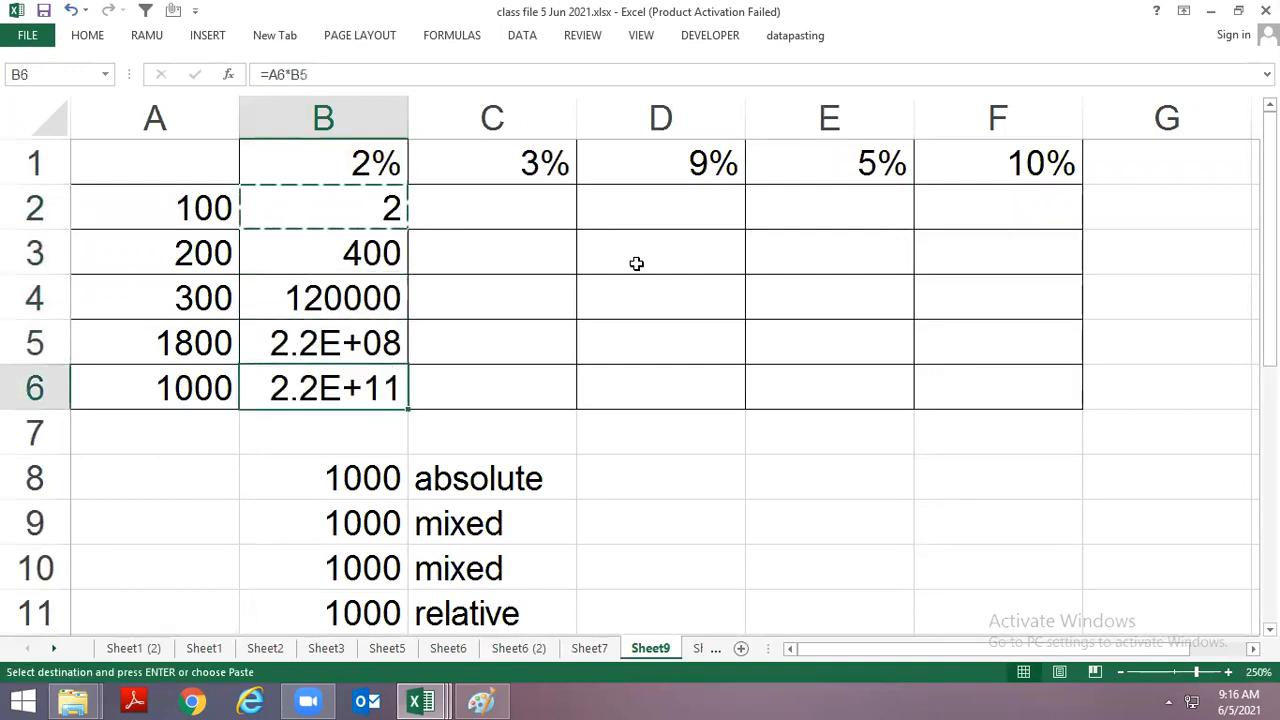
pyautogui.press('Escape')
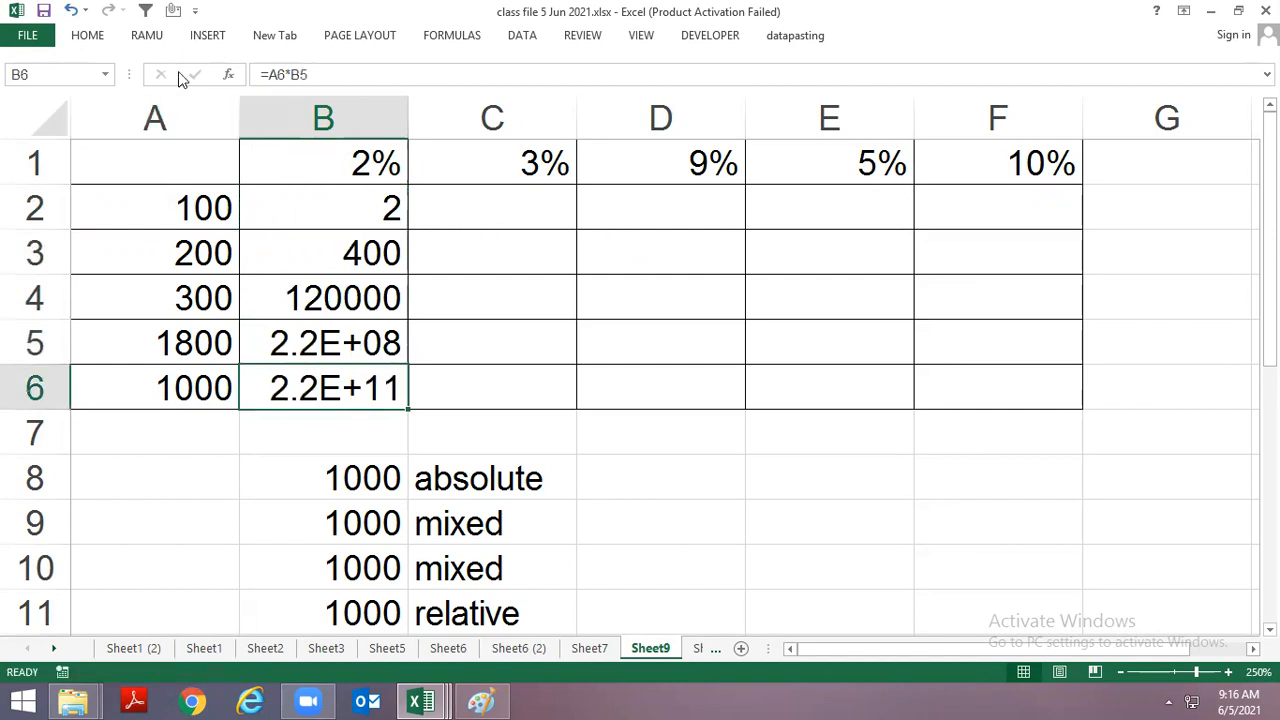
# Trace the precedents of the formula in B6 and fill that cell with yellow.
pyautogui.click(450, 35)
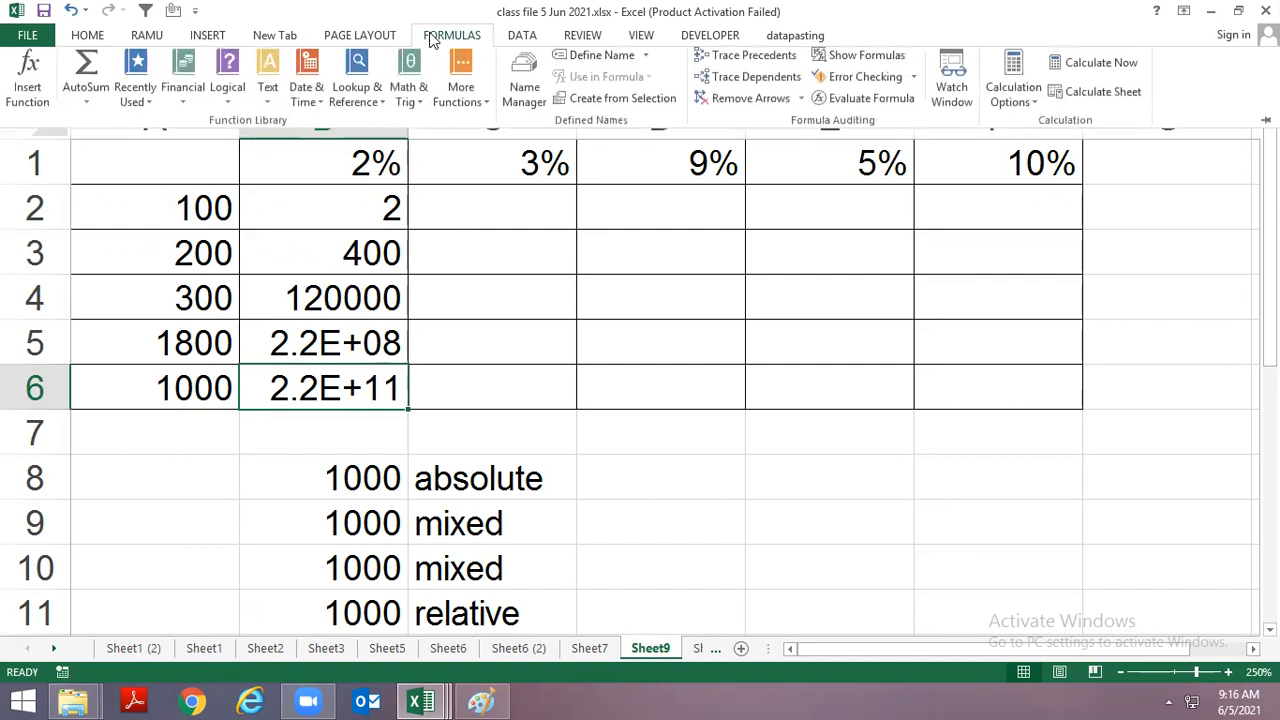
pyautogui.click(716, 62)
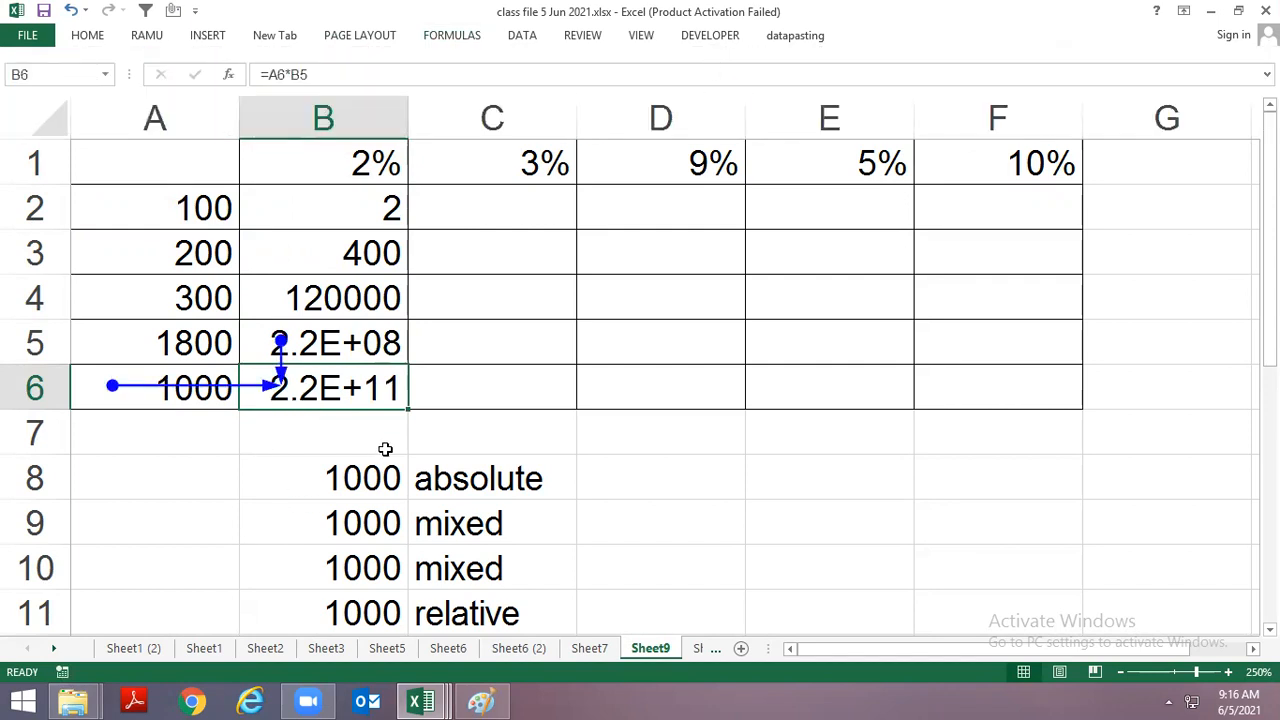
pyautogui.press('F2')
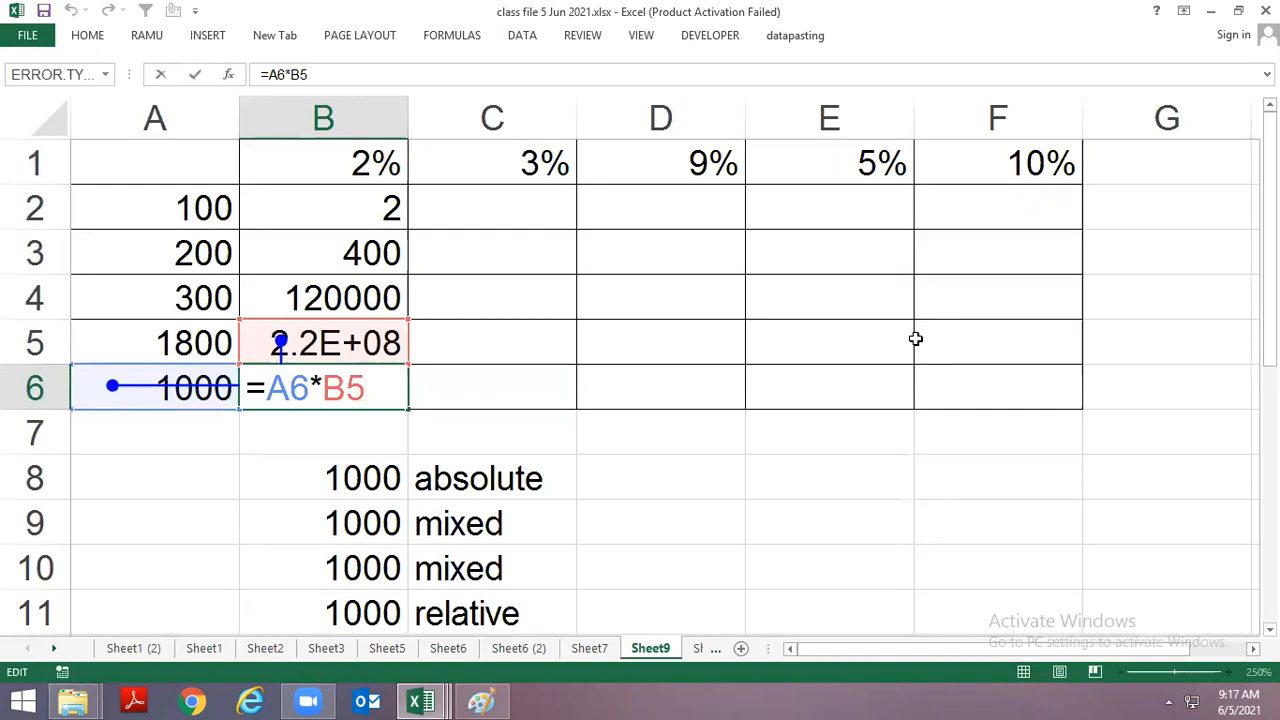
pyautogui.hotkey('ctrl', 'Return')
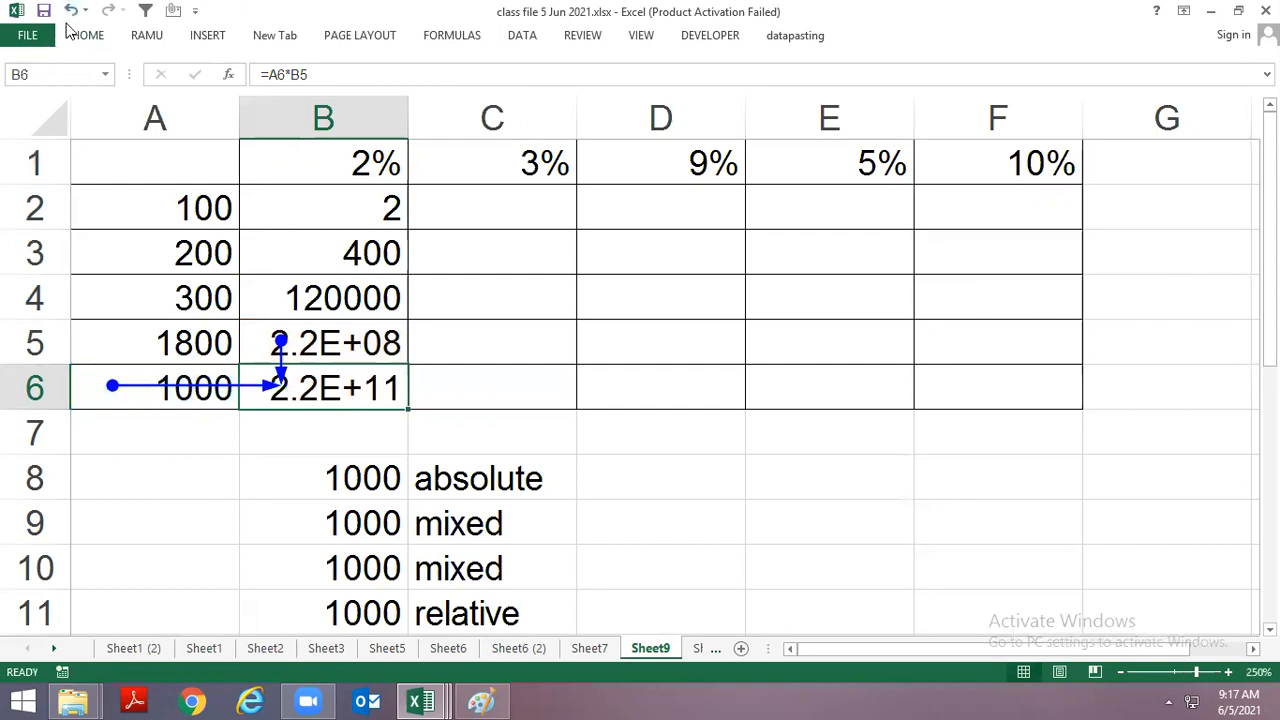
pyautogui.click(94, 42)
pyautogui.click(284, 96)
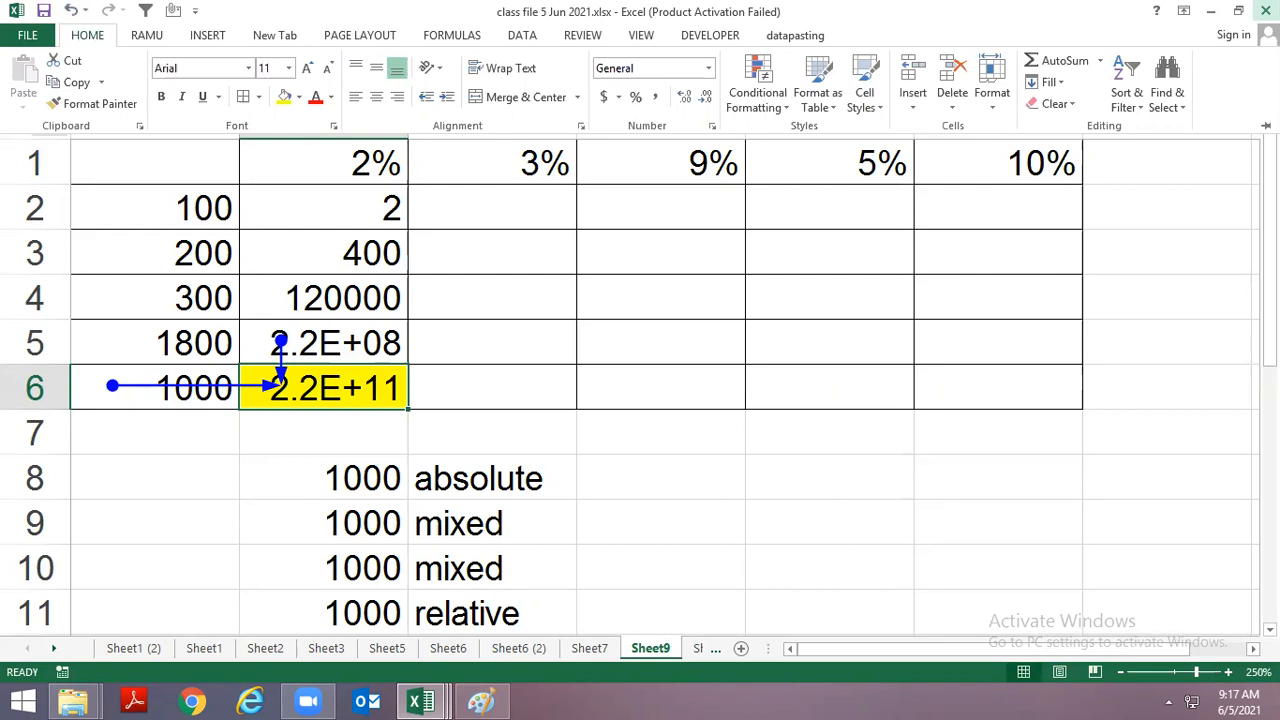
pyautogui.press('F2')
pyautogui.press('Escape')
# Lock the row of the percentage reference in B2 so that the formula reads =A2*B$1.
pyautogui.press('Up')
pyautogui.press('Up')
pyautogui.press('Up')
pyautogui.press('Up')
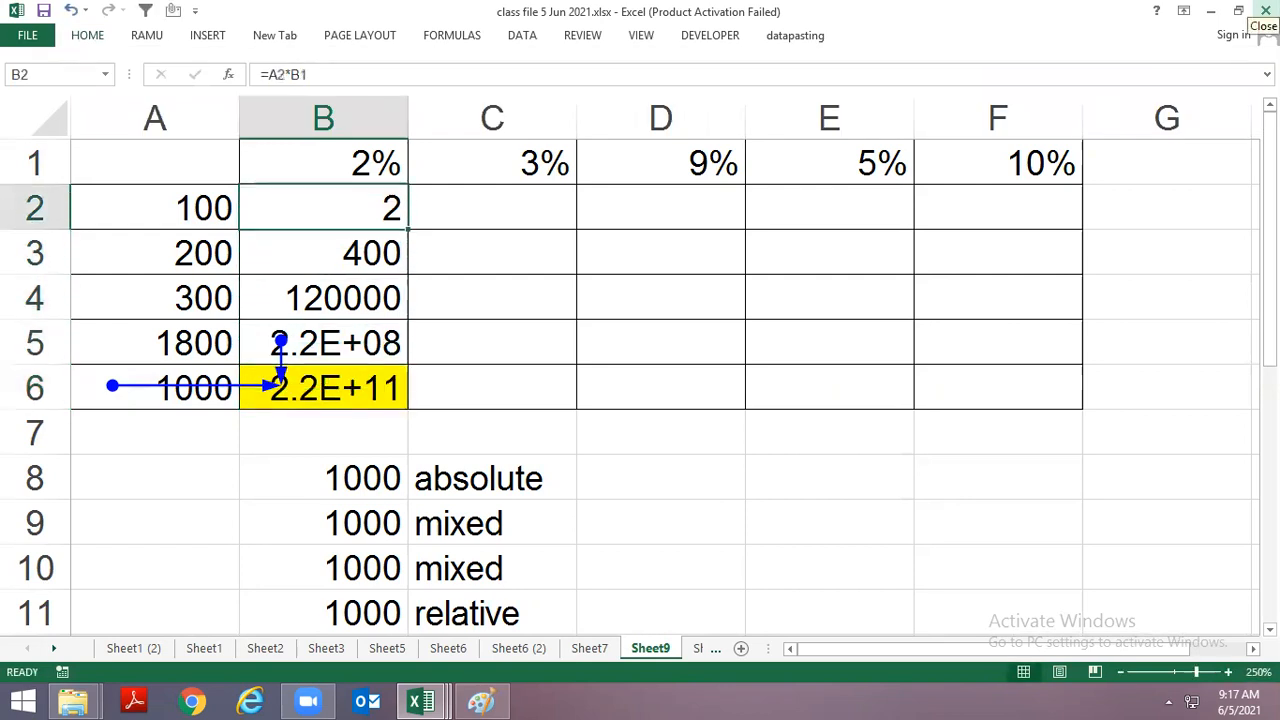
pyautogui.press('F2')
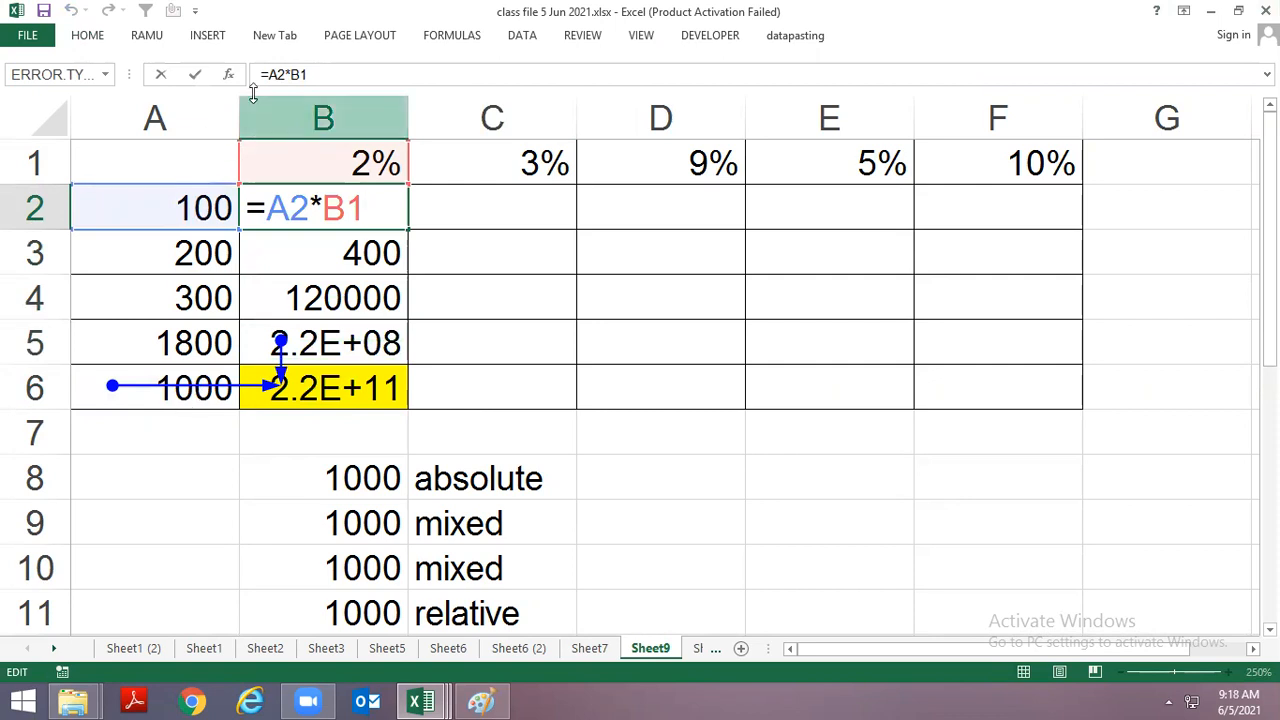
pyautogui.click(299, 74)
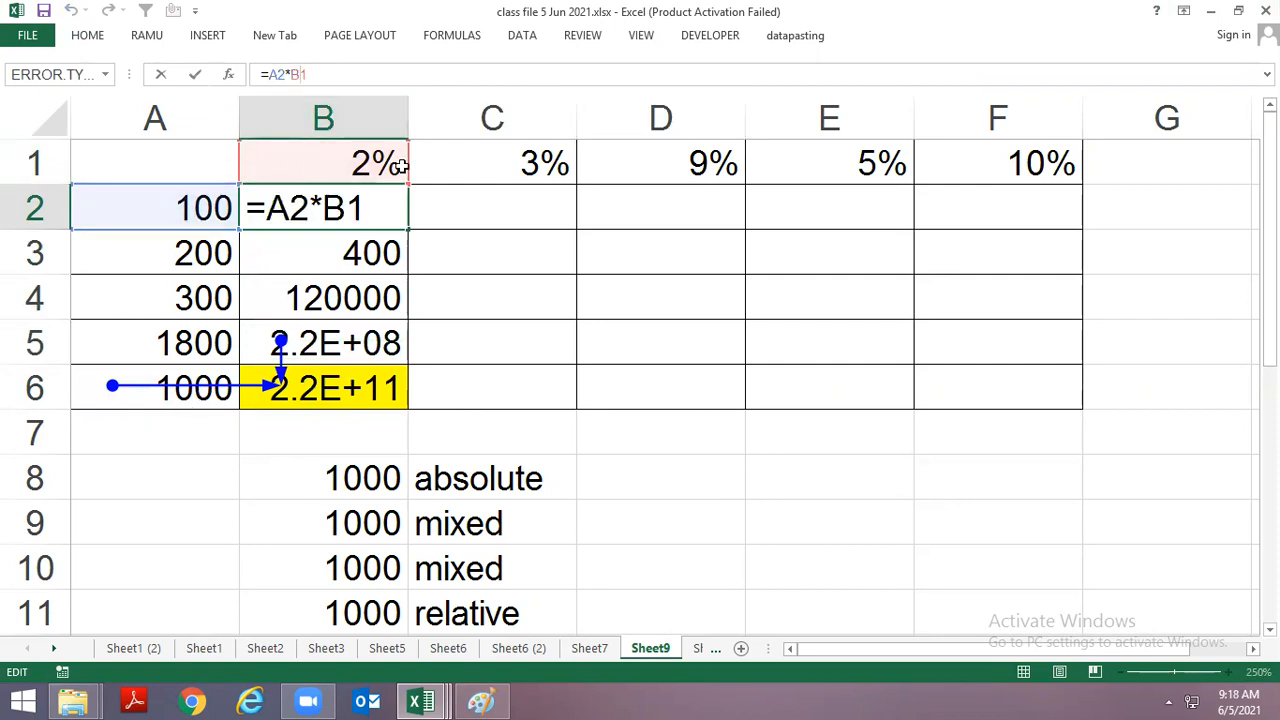
pyautogui.write('$')
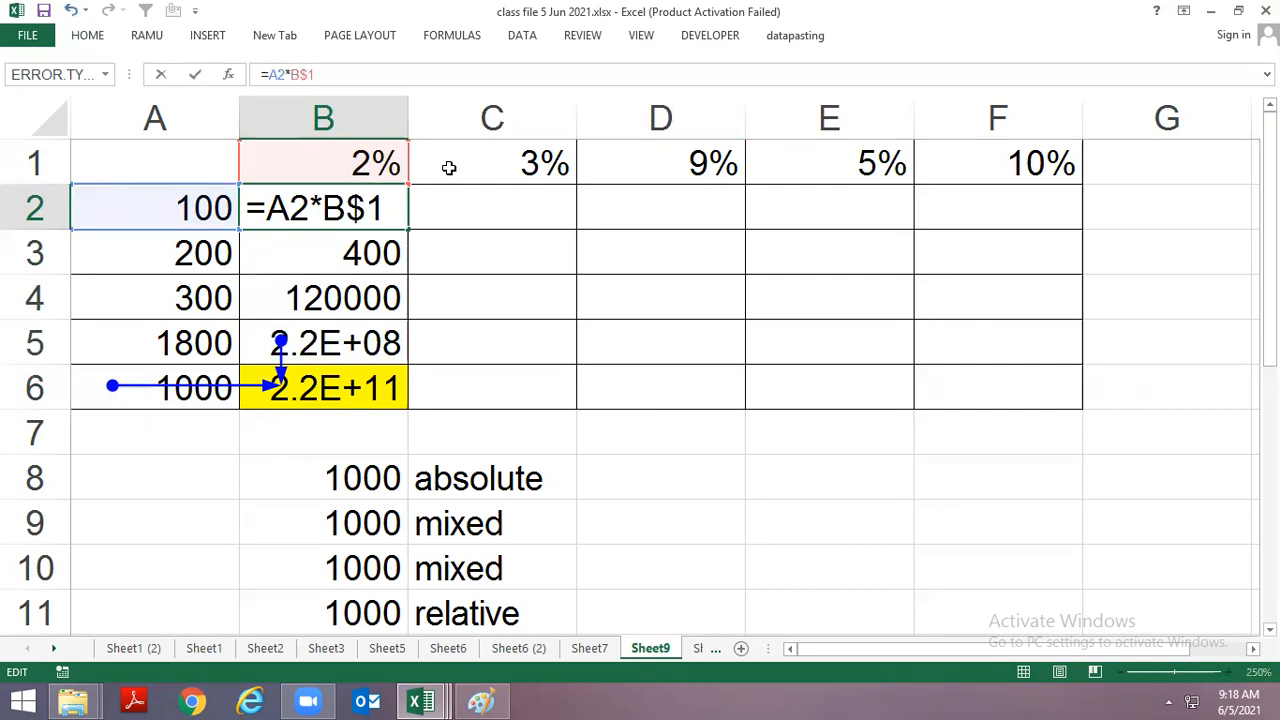
pyautogui.hotkey('ctrl', 'Return')
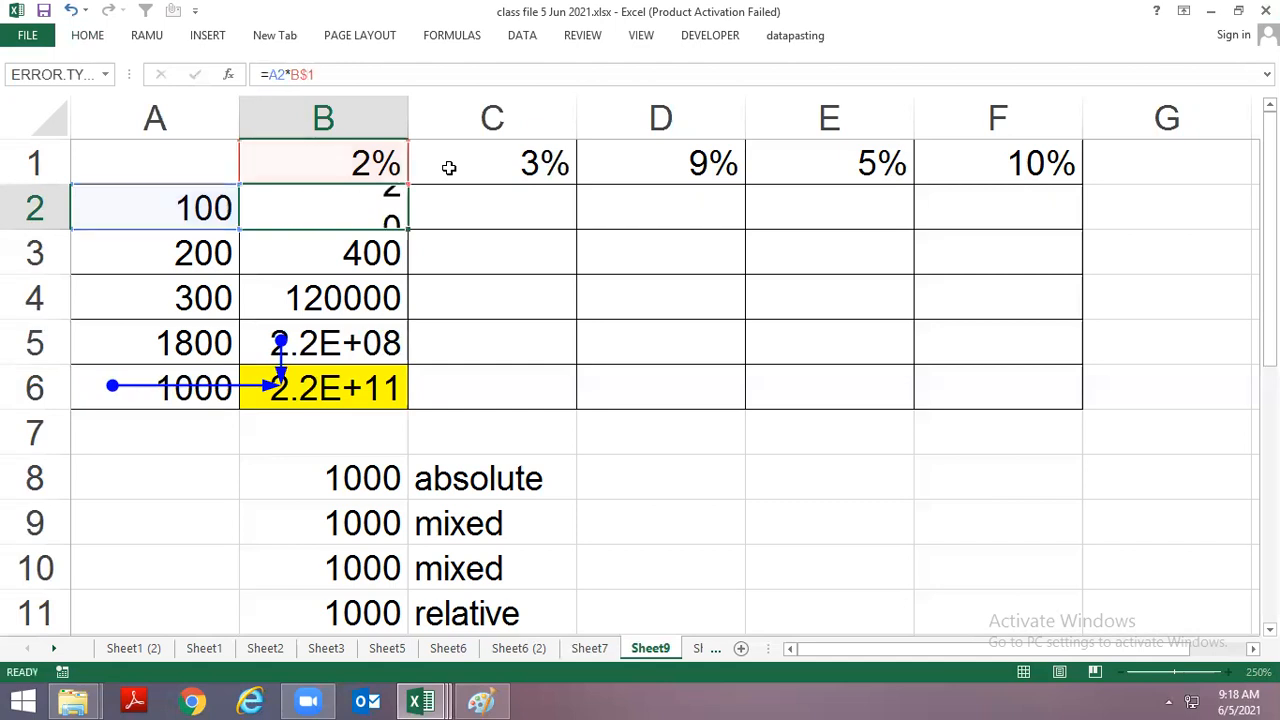
# Fill the B2 formula down to B6 and check the references in the copied formulas.
pyautogui.hotkey('ctrl', 'shift', 'Down')
pyautogui.hotkey('ctrl', 'd')
pyautogui.press('Down')
pyautogui.hotkey('shift', 'Down')
pyautogui.press('Down')
pyautogui.press('Down')
pyautogui.press('Down')
pyautogui.press('F2')
pyautogui.press('Escape')
pyautogui.press('Up')
pyautogui.press('F2')
pyautogui.press('Escape')
pyautogui.press('Up')
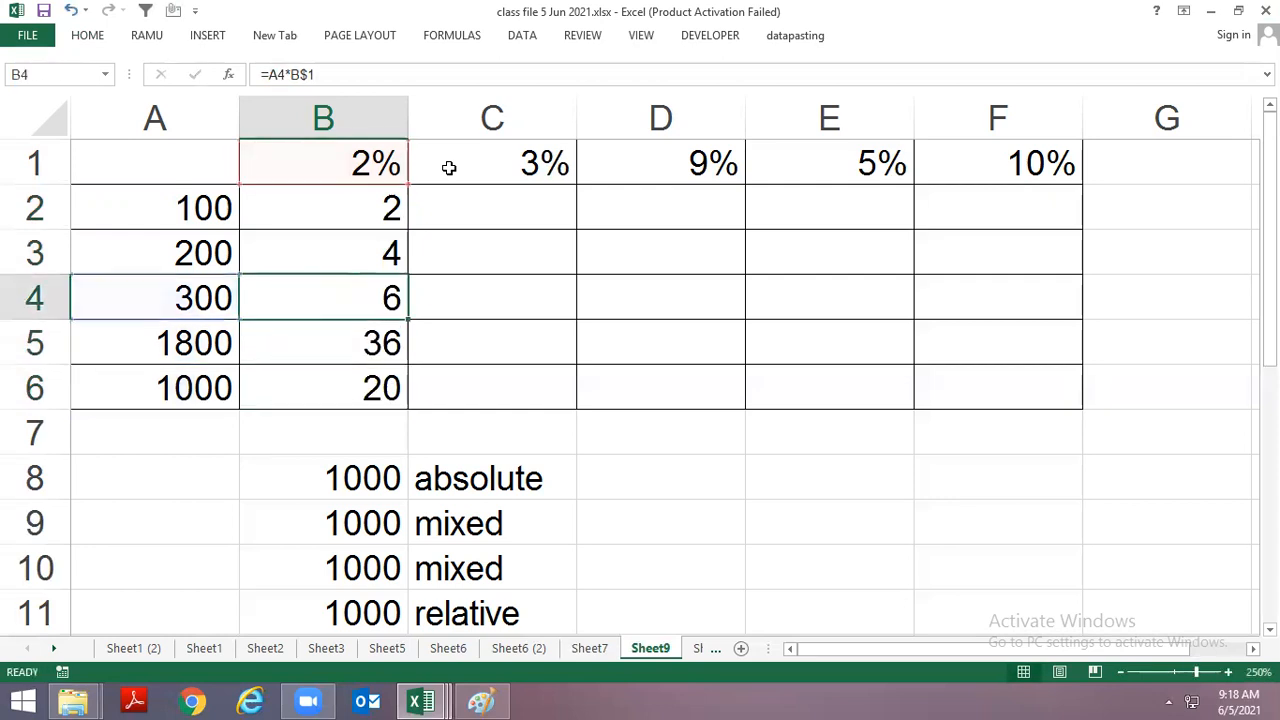
# Copy the formula from B4 and paste it into F4 under the 10% column.
pyautogui.press('Left')
pyautogui.press('Right')
pyautogui.hotkey('ctrl', 'c')
pyautogui.press('Right')
pyautogui.press('Right')
pyautogui.press('Right')
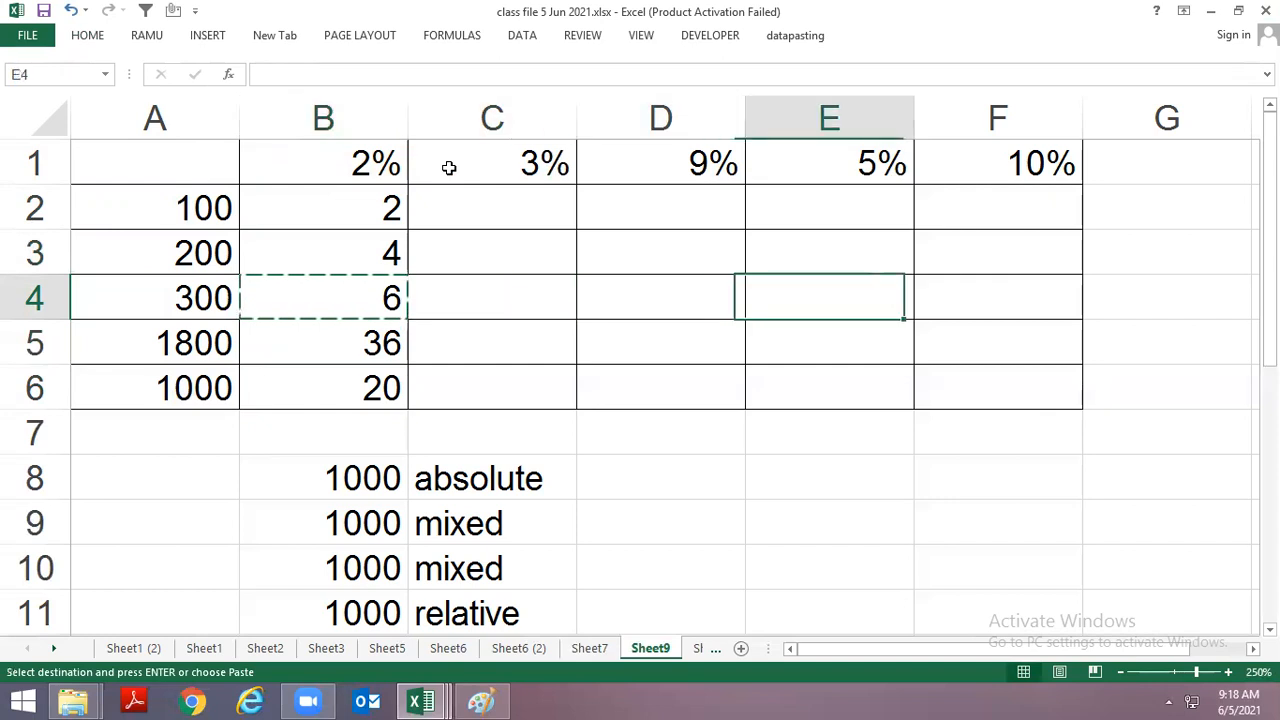
pyautogui.press('Right')
pyautogui.hotkey('ctrl', 'v')
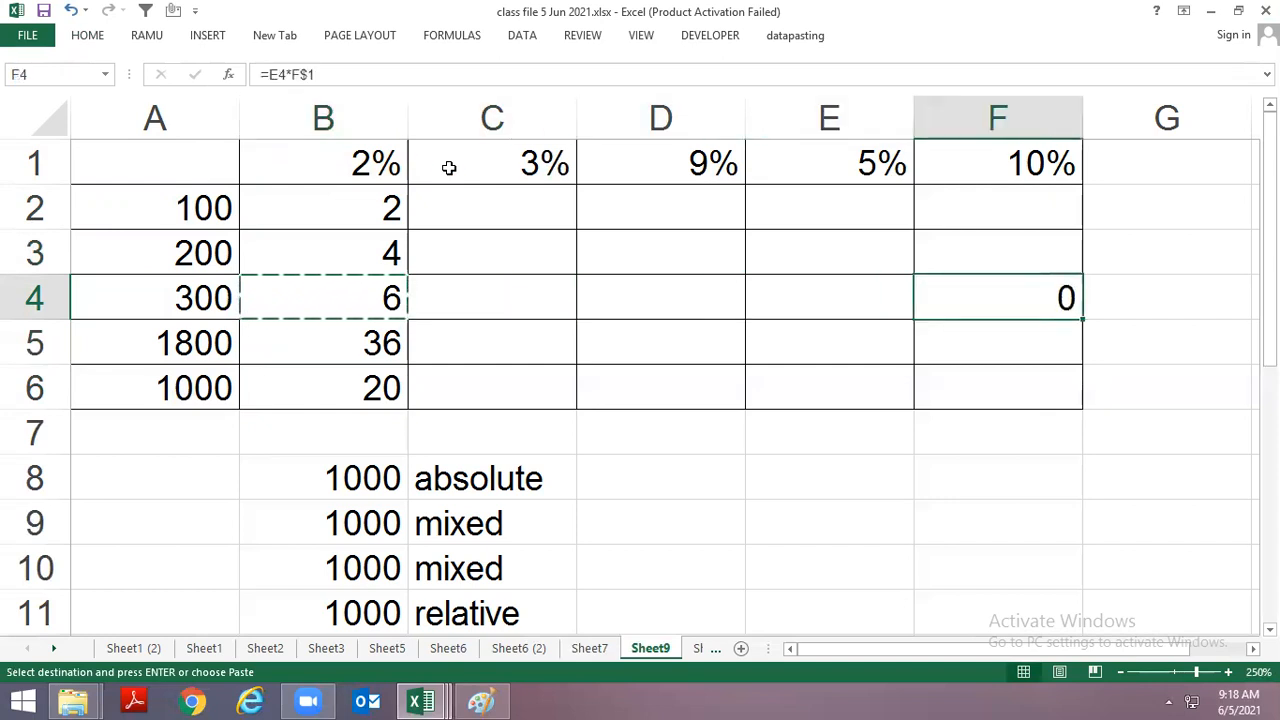
pyautogui.press('Escape')
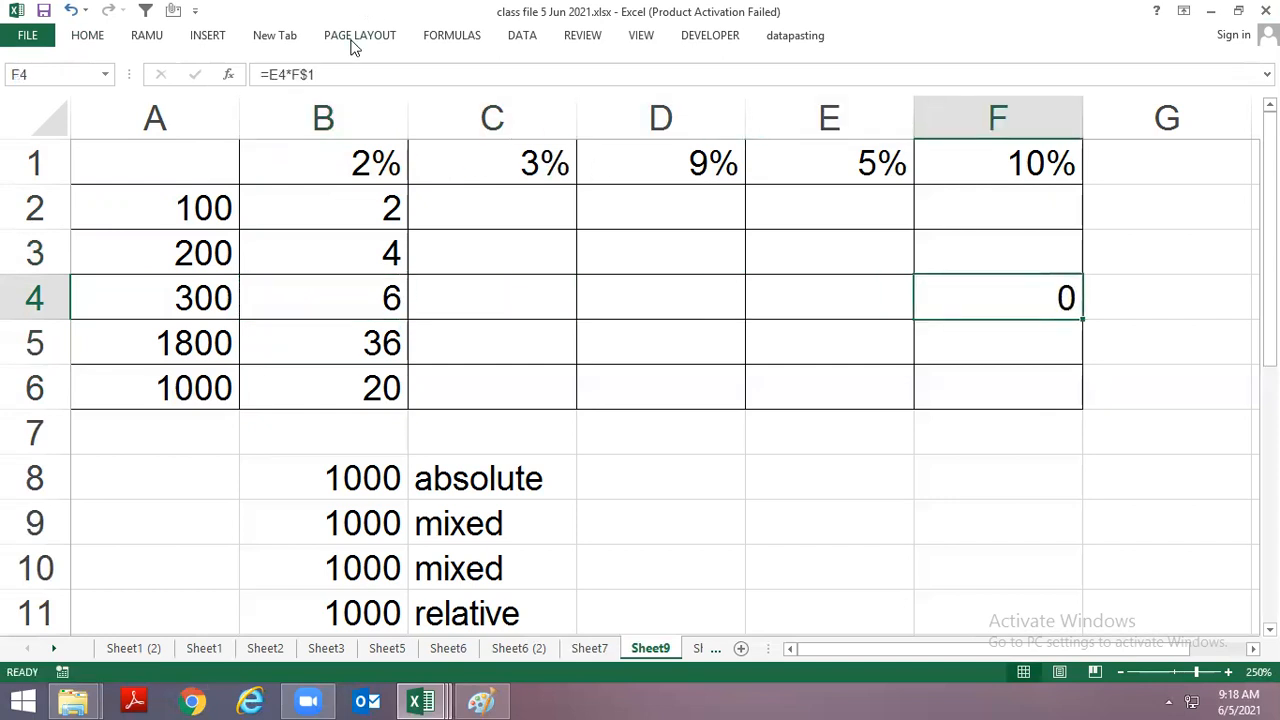
# Trace the precedents of F4 and inspect the references in its formula.
pyautogui.click(440, 35)
pyautogui.click(714, 62)
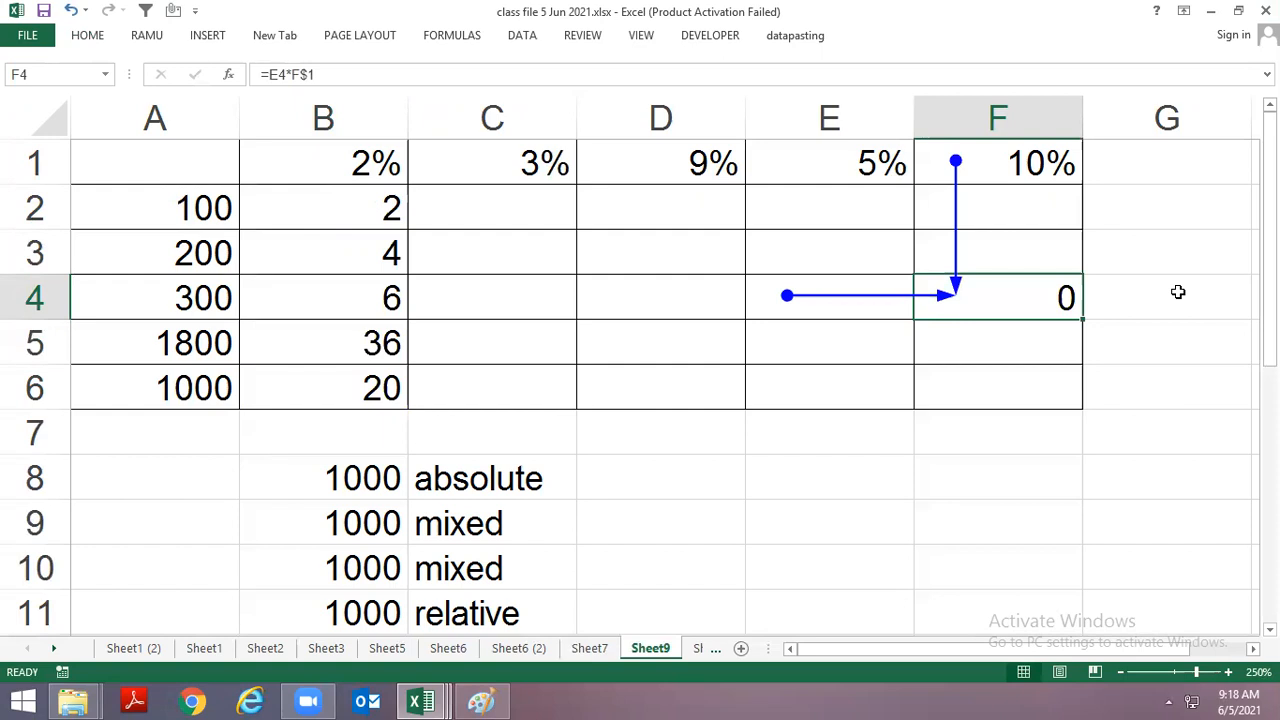
pyautogui.press('Left')
pyautogui.press('Right')
pyautogui.press('F2')
pyautogui.press('Left')
pyautogui.press('Left')
pyautogui.press('Left')
pyautogui.press('Left')
pyautogui.press('Left')
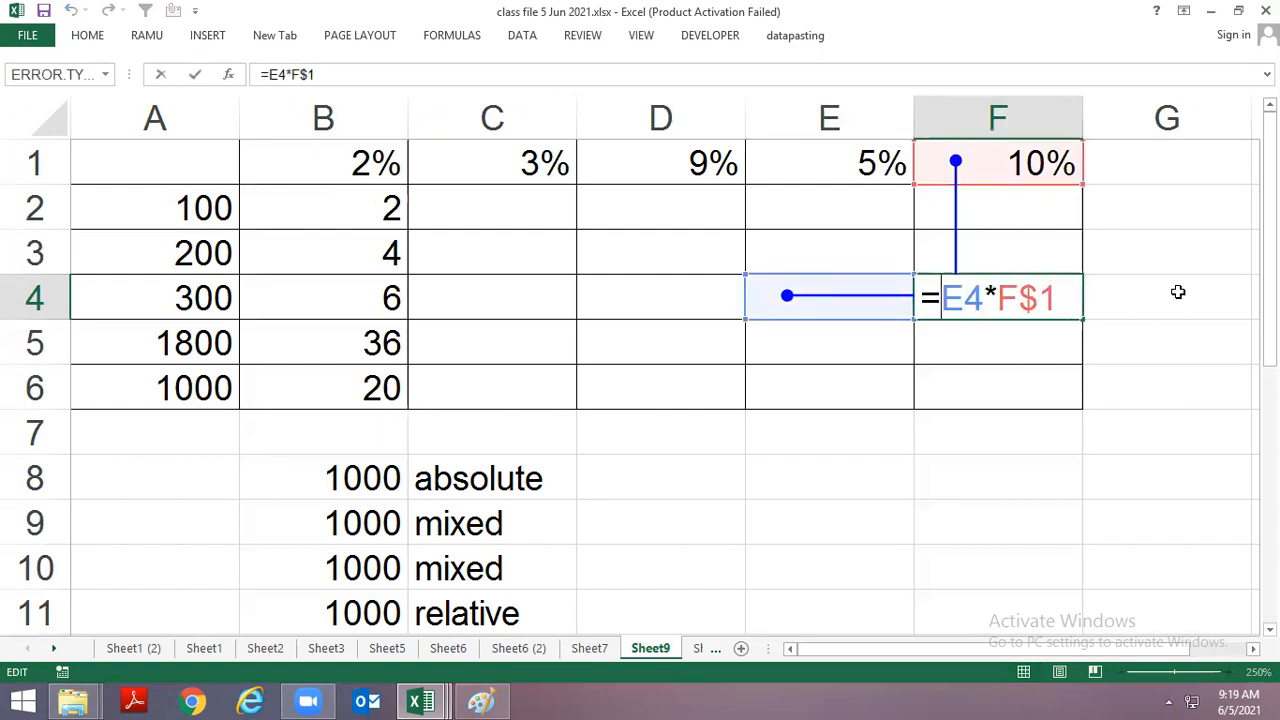
pyautogui.press('Escape')
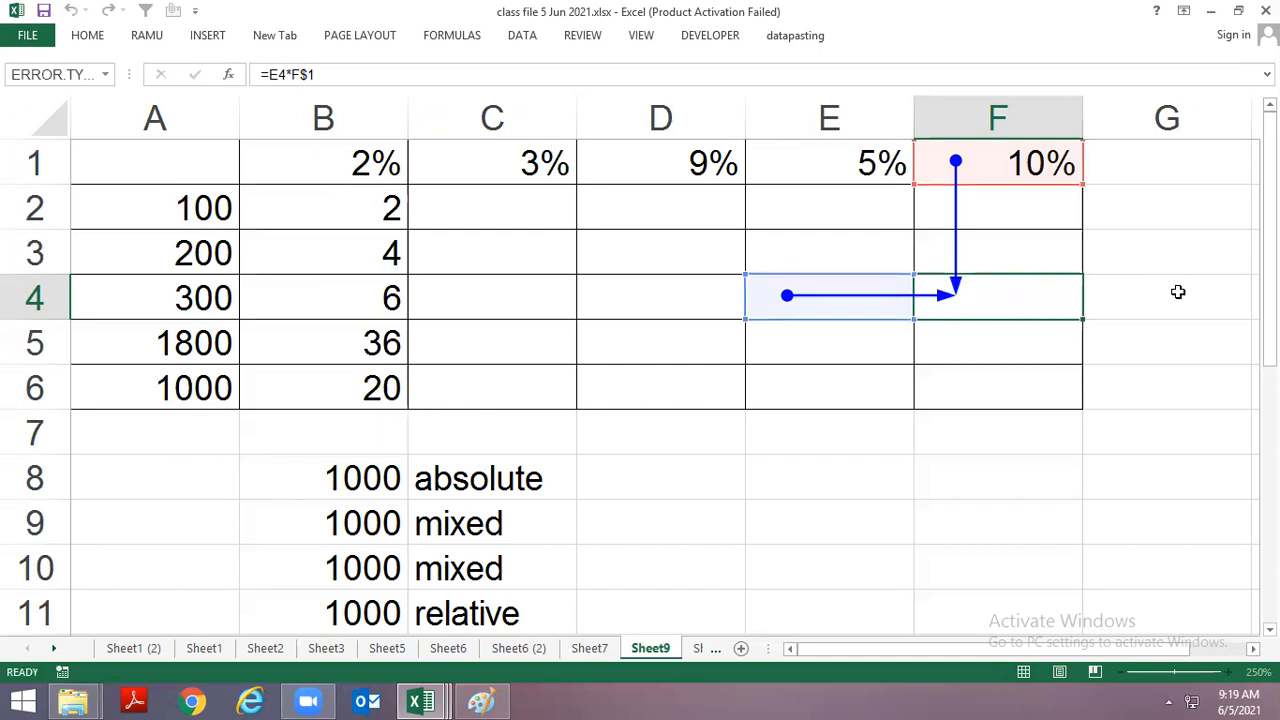
# Lock the column of the amount reference in B4 so that the formula reads =$A4*B$1.
pyautogui.hotkey('ctrl', 'Left')
pyautogui.press('F2')
pyautogui.press('Left')
pyautogui.press('Left')
pyautogui.press('Left')
pyautogui.press('Left')
pyautogui.press('Left')
pyautogui.press('Left')
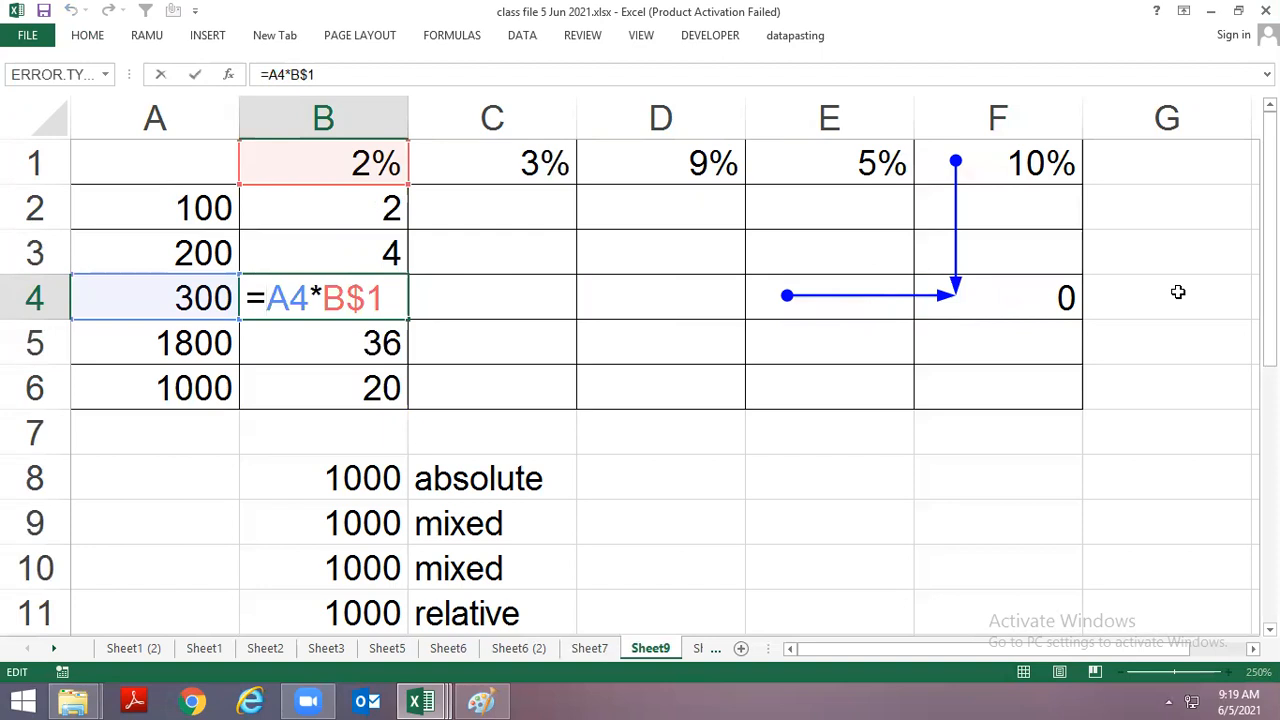
pyautogui.write('$')
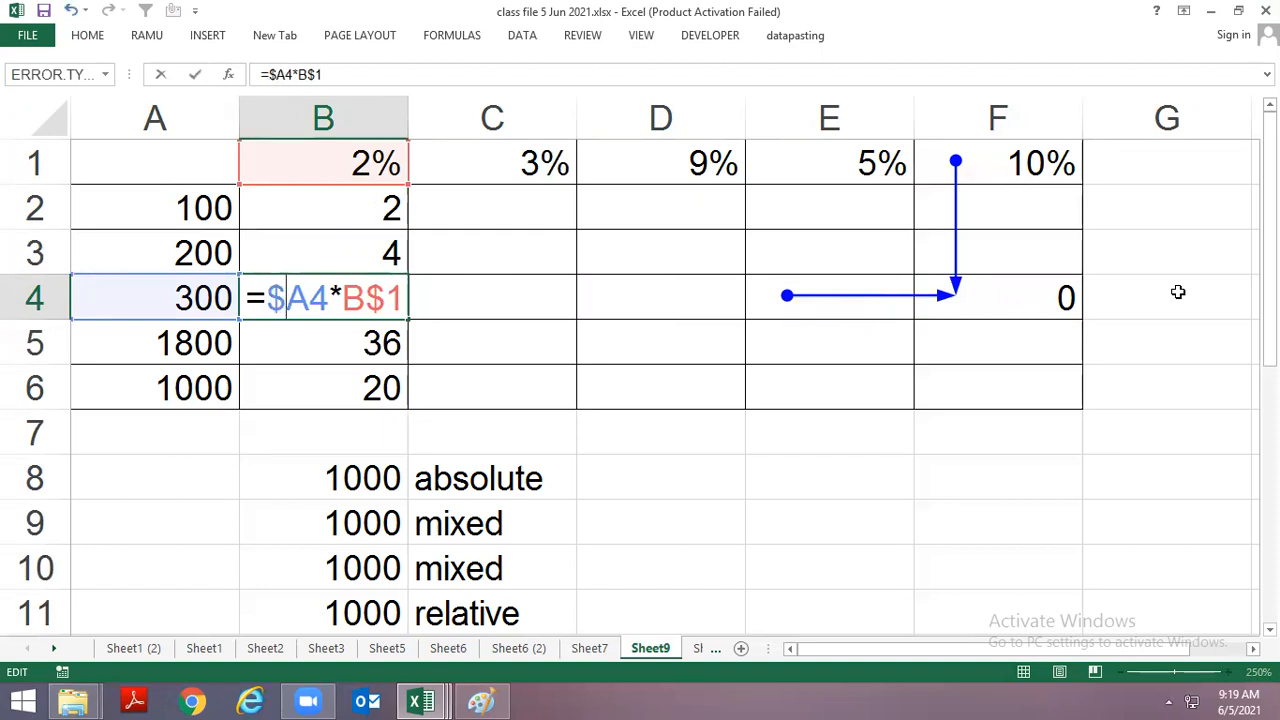
pyautogui.hotkey('ctrl', 'Return')
# Copy the mixed-reference formula from B4 up to cells B3 and B2.
pyautogui.hotkey('ctrl', 'c')
pyautogui.press('Down')
pyautogui.press('Up')
pyautogui.press('Up')
pyautogui.hotkey('ctrl', 'v')
pyautogui.press('Up')
# Clear all results in rows 3 to 6 of the grid, from column B through column F, keeping the formula in B2.
pyautogui.hotkey('shift', 'Down')
pyautogui.hotkey('shift', 'Down')
pyautogui.hotkey('shift', 'Down')
pyautogui.hotkey('shift', 'Down')
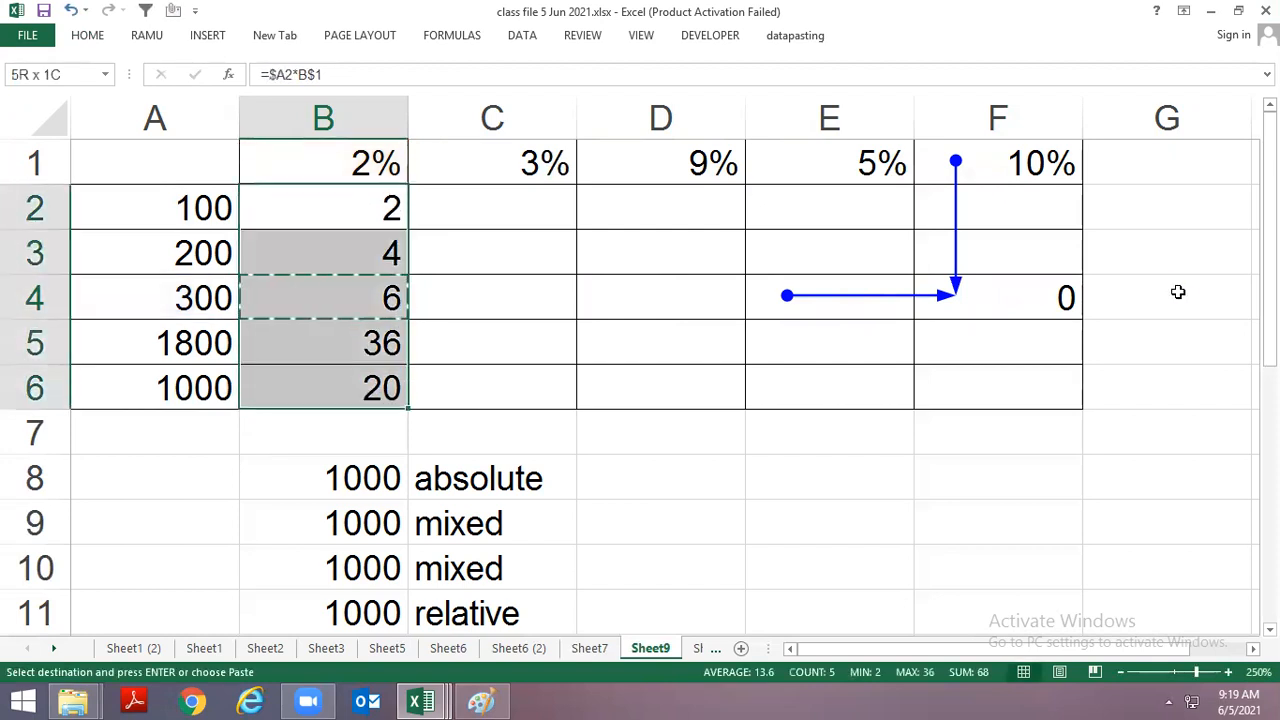
pyautogui.hotkey('shift', 'Right')
pyautogui.hotkey('shift', 'Right')
pyautogui.hotkey('shift', 'Right')
pyautogui.hotkey('shift', 'Right')
pyautogui.press('Down')
pyautogui.hotkey('shift', 'Down')
pyautogui.hotkey('shift', 'Down')
pyautogui.hotkey('shift', 'Down')
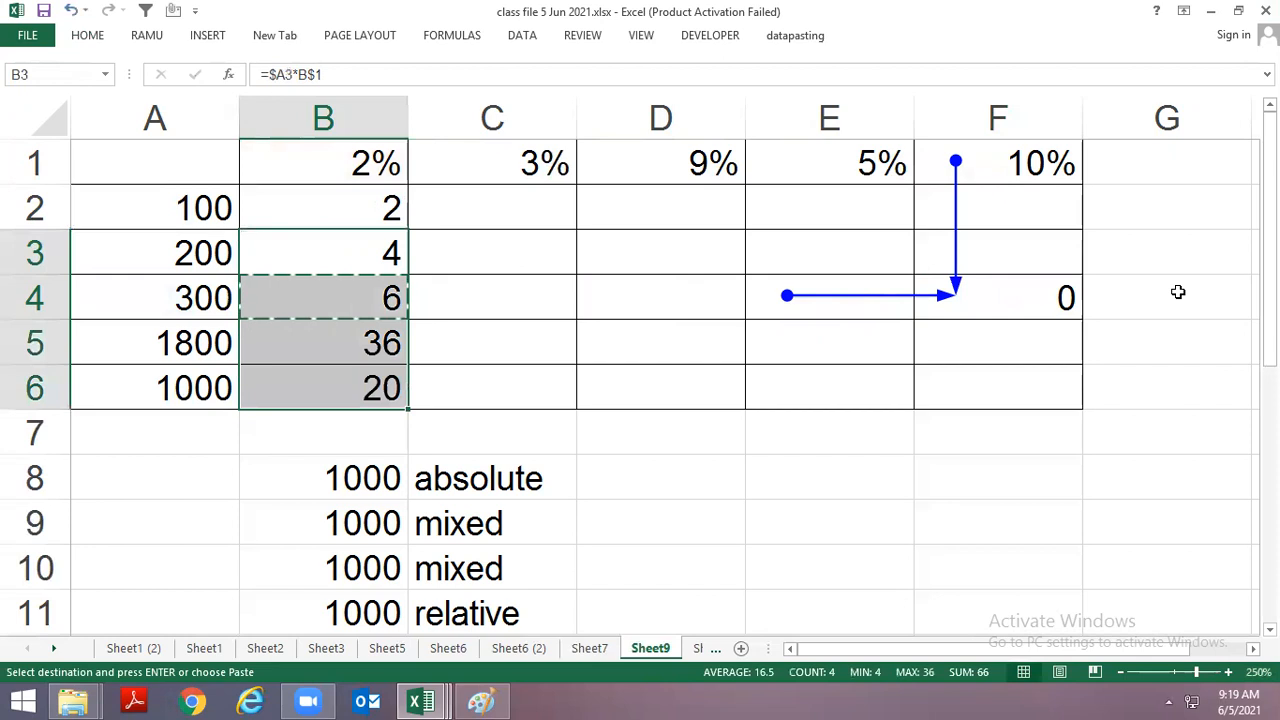
pyautogui.hotkey('shift', 'Right')
pyautogui.hotkey('shift', 'Right')
pyautogui.hotkey('shift', 'Right')
pyautogui.hotkey('shift', 'Right')
pyautogui.hotkey('shift', 'Right')
pyautogui.press('Delete')
pyautogui.press('Up')
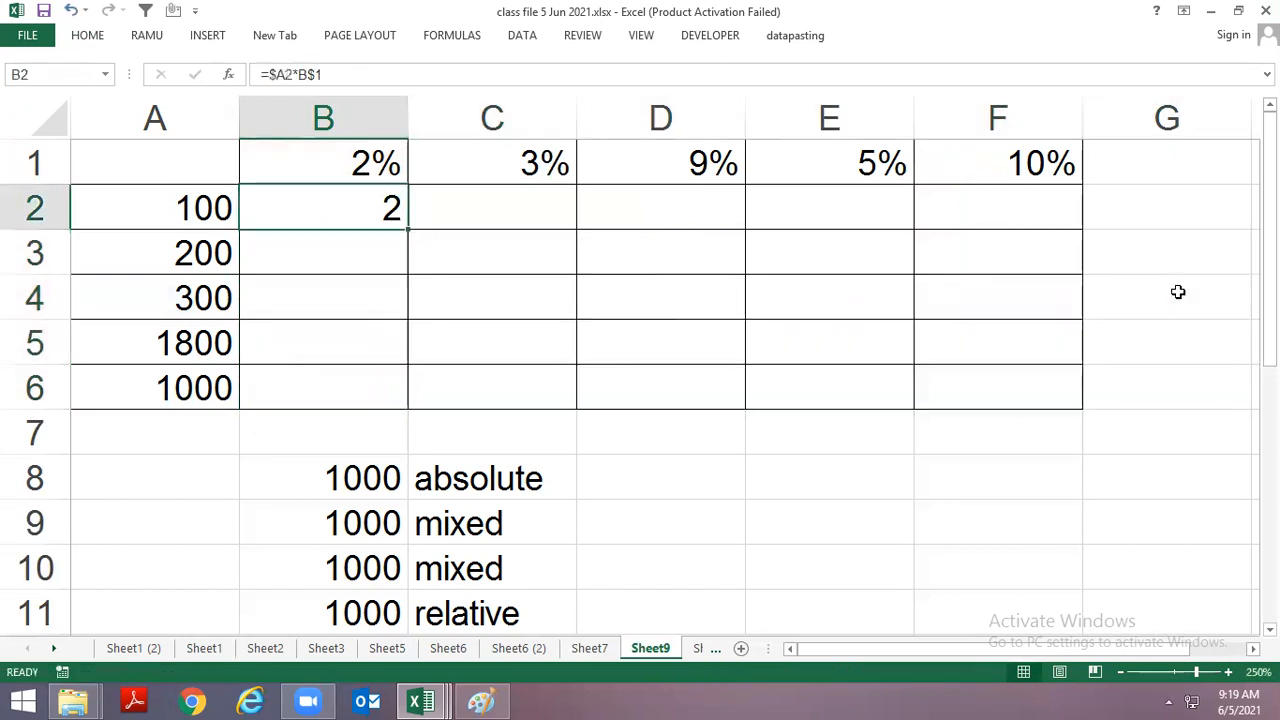
# Fill the formula =$A2*B$1 down from B2 through B6.
pyautogui.hotkey('shift', 'Down')
pyautogui.hotkey('shift', 'Down')
pyautogui.hotkey('shift', 'Down')
pyautogui.hotkey('shift', 'Down')
pyautogui.hotkey('ctrl', 'd')
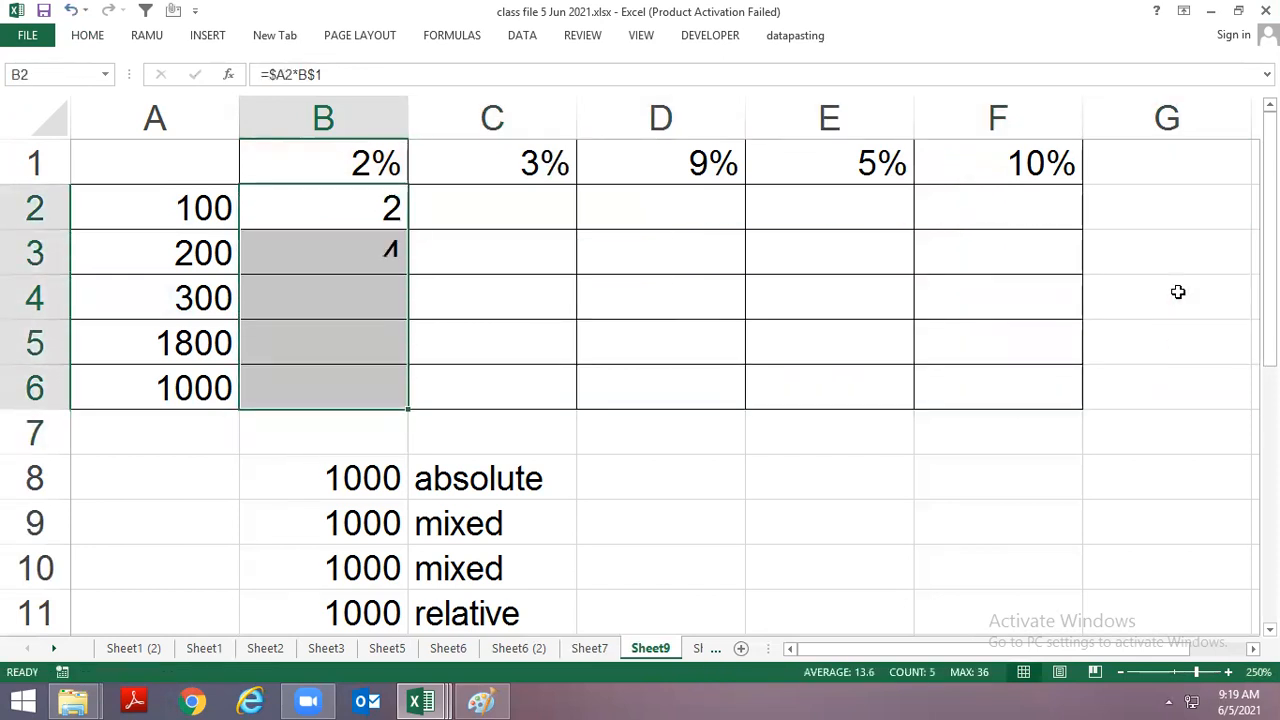
# Fill the formulas in B2:B6 across the grid through column F.
pyautogui.hotkey('shift', 'Right')
pyautogui.hotkey('shift', 'Right')
pyautogui.hotkey('shift', 'Right')
pyautogui.hotkey('shift', 'Right')
pyautogui.hotkey('ctrl', 'r')
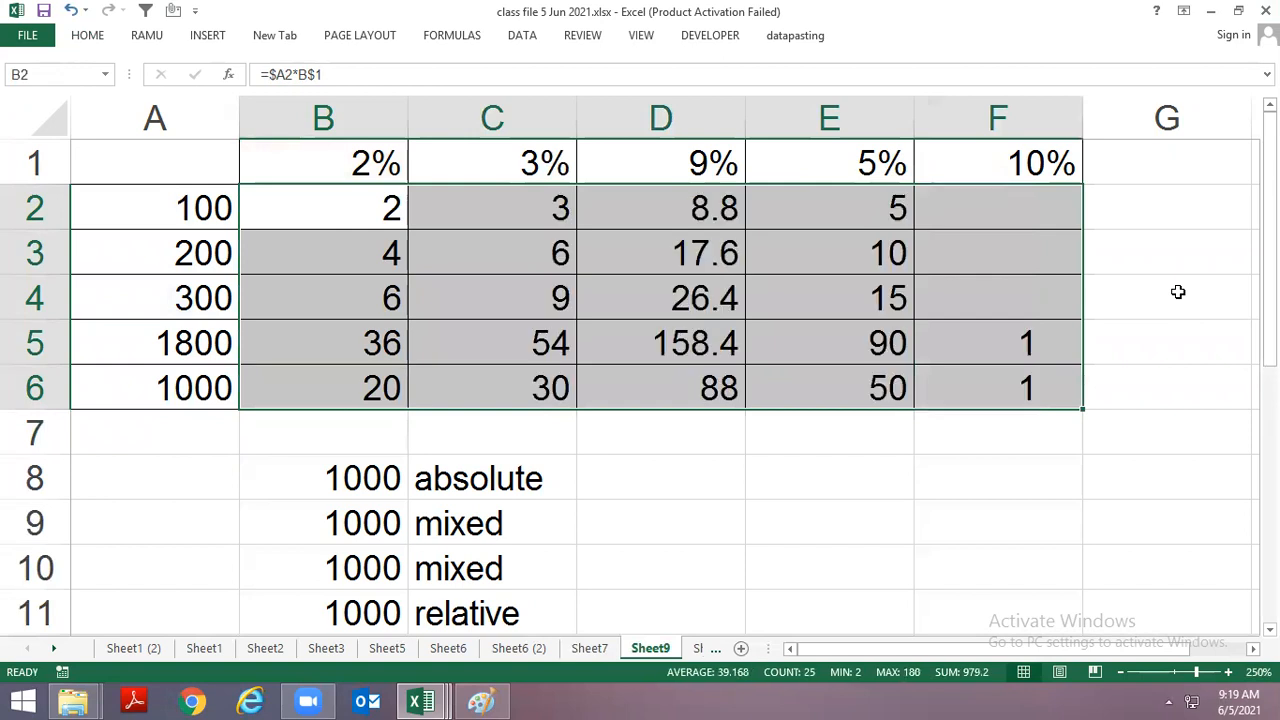
# Inspect the cell references used by the formulas in E5 and E3.
pyautogui.press('Right')
pyautogui.press('Right')
pyautogui.press('Right')
pyautogui.press('Down')
pyautogui.press('Down')
pyautogui.press('Down')
pyautogui.press('F2')
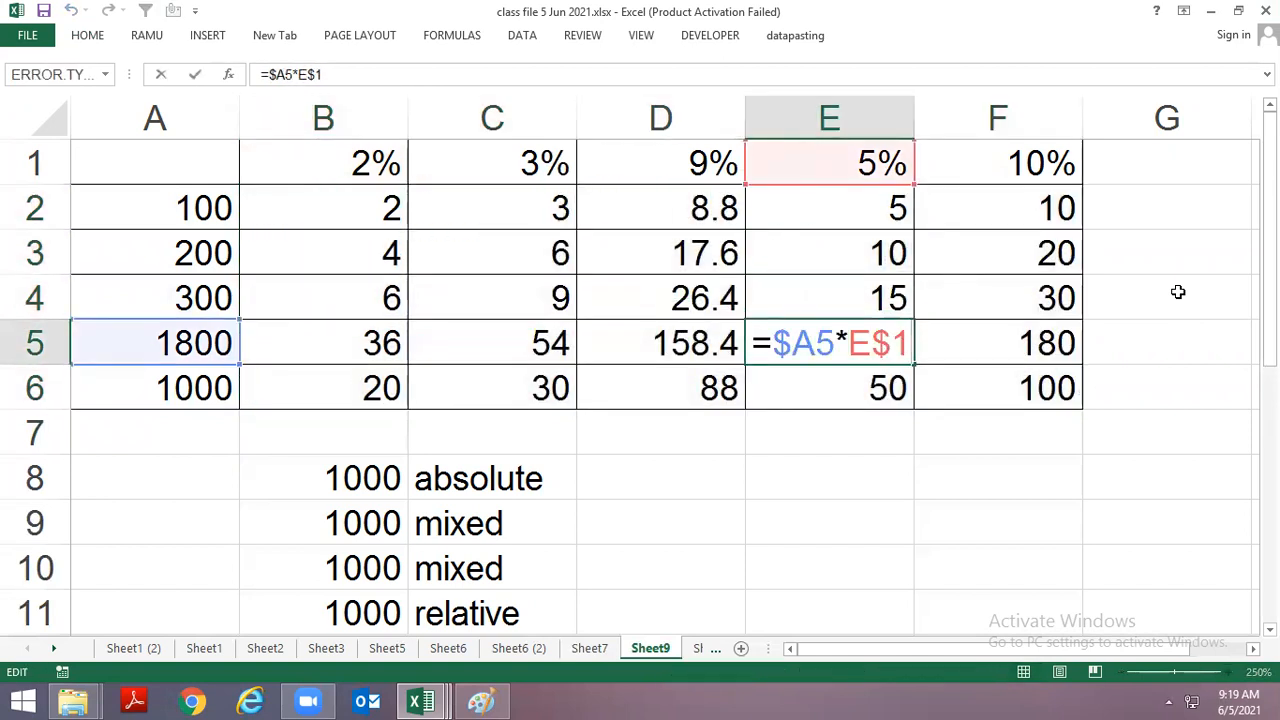
pyautogui.press('Escape')
pyautogui.press('Up')
pyautogui.press('Up')
pyautogui.press('F2')
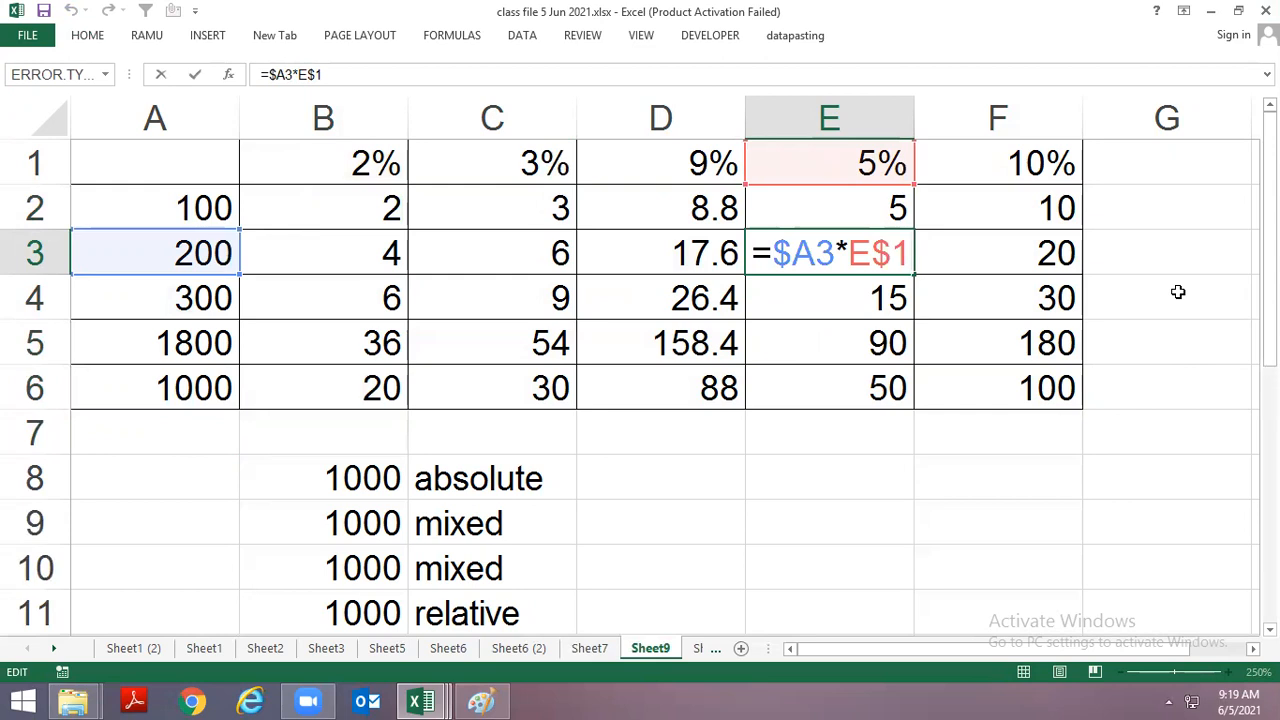
pyautogui.press('Escape')
# Inspect the cell references used by the formulas in F4 and F6.
pyautogui.press('Right')
pyautogui.press('Down')
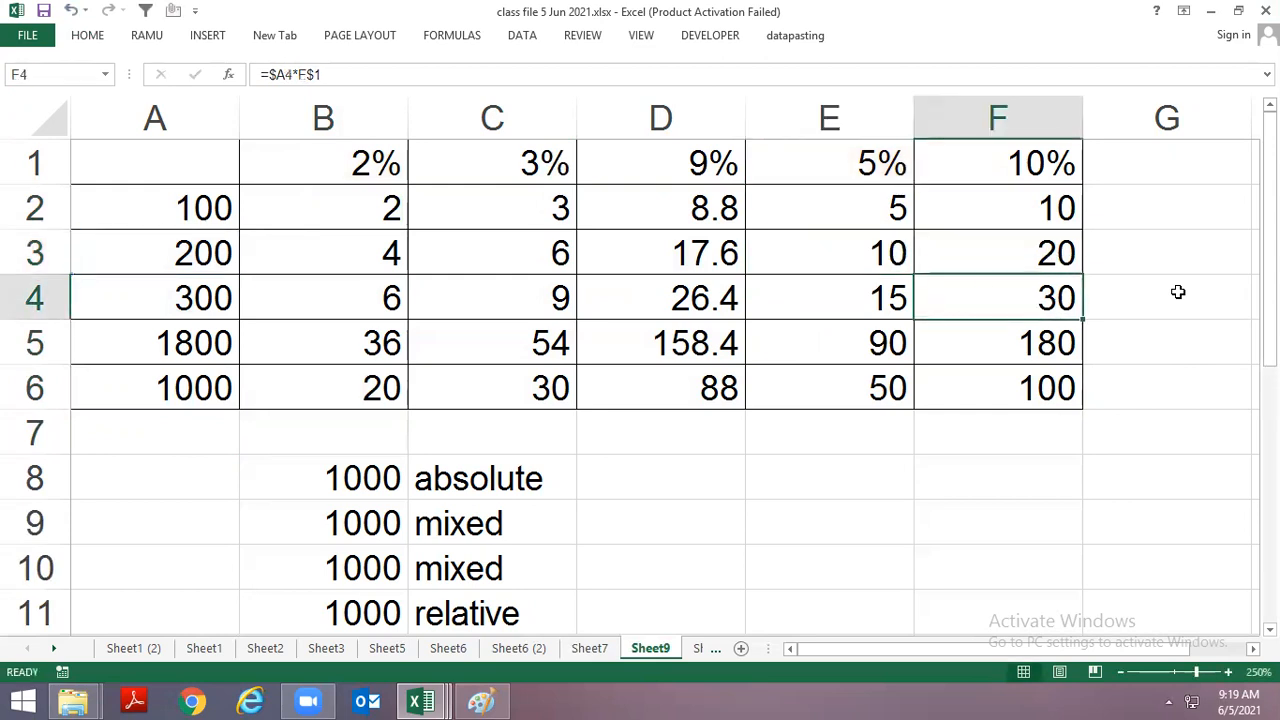
pyautogui.press('F2')
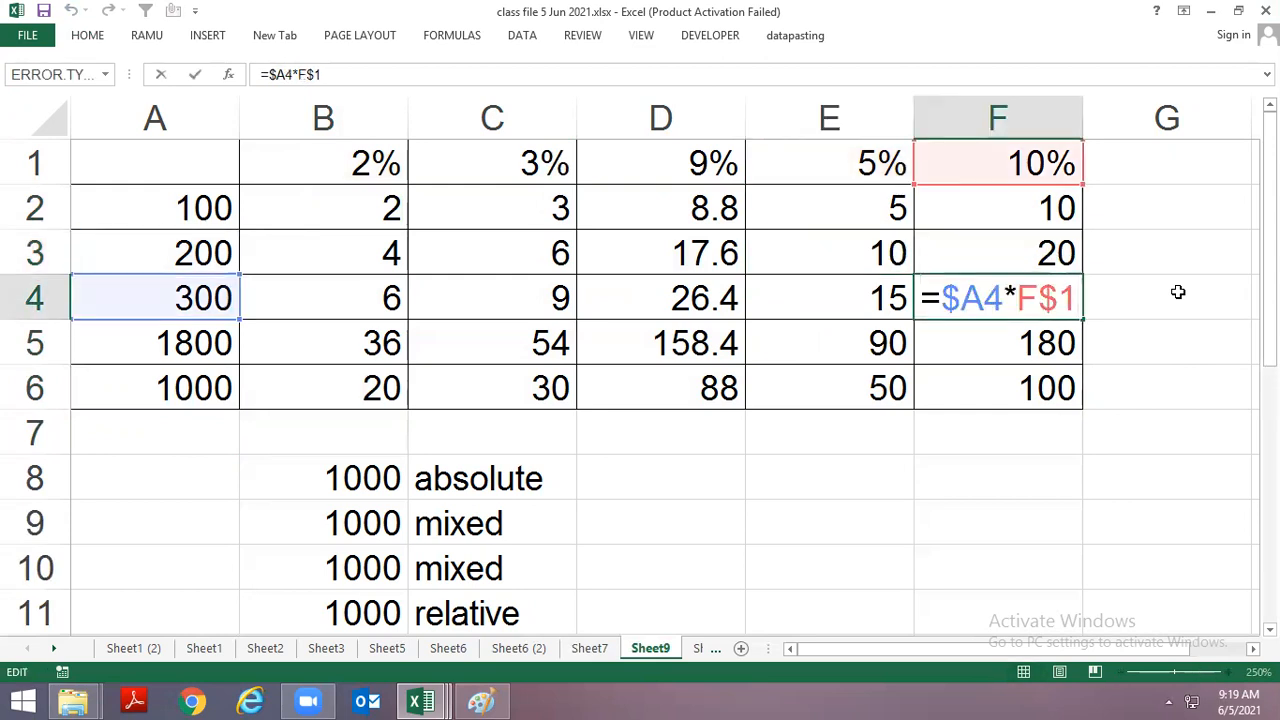
pyautogui.press('Escape')
pyautogui.press('Down')
pyautogui.press('Down')
pyautogui.press('F2')
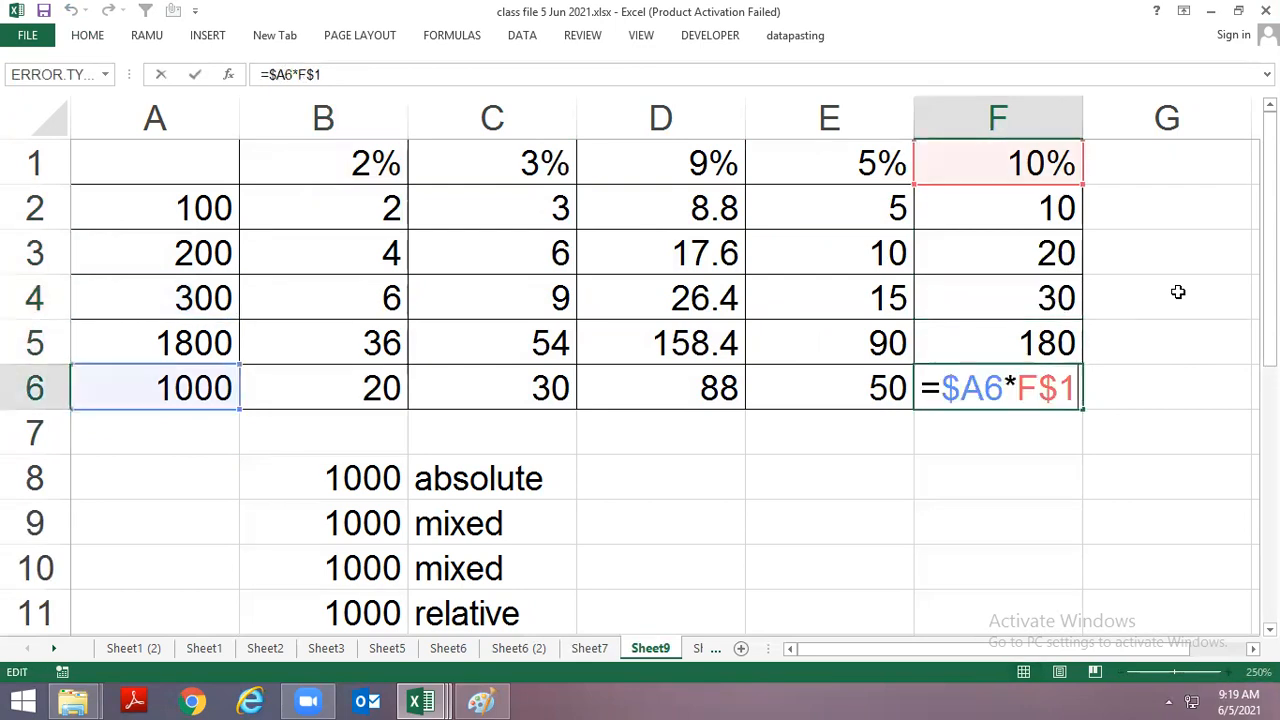
pyautogui.press('Escape')
# Clear the grid results in B3:F6.
pyautogui.press('Home')
pyautogui.press('Up')
pyautogui.press('Up')
pyautogui.press('Up')
pyautogui.press('Up')
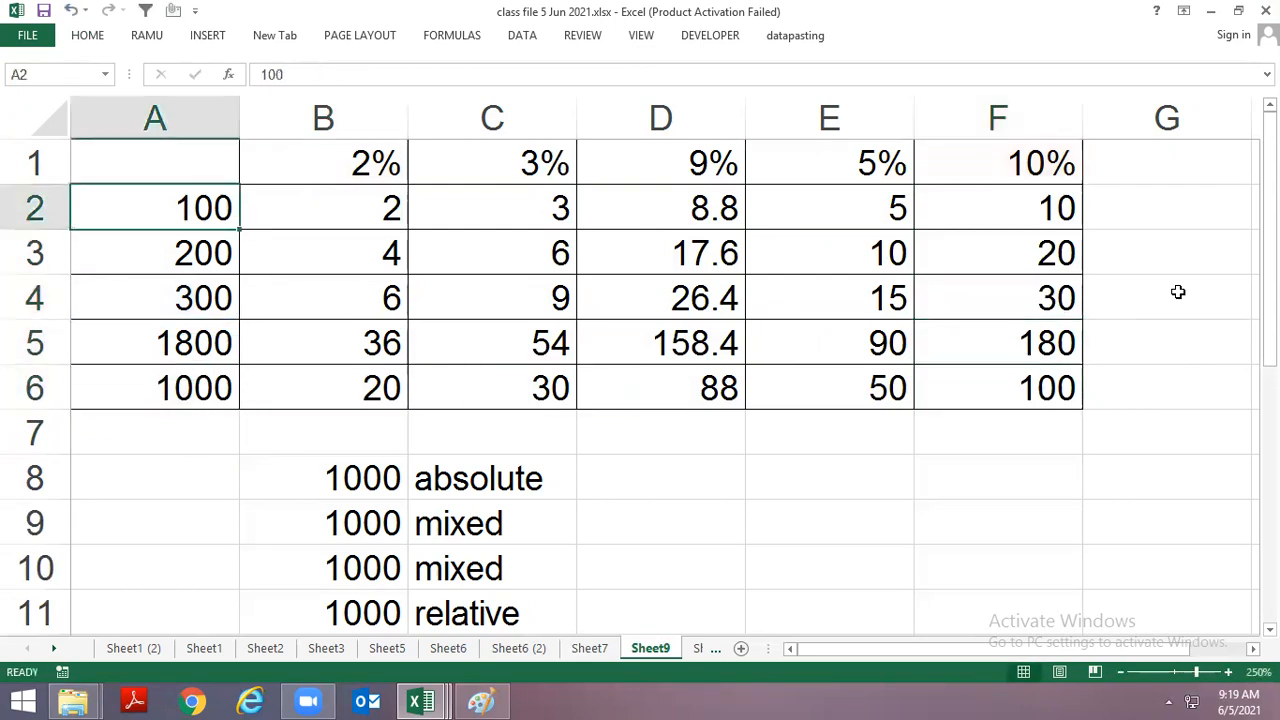
pyautogui.press('Down')
pyautogui.press('Right')
pyautogui.hotkey('ctrl', 'shift', 'Down')
pyautogui.hotkey('ctrl', 'shift', 'Right')
pyautogui.press('Delete')
# Clear the remaining results in C2:F2, keeping the formula in B2.
pyautogui.press('Up')
pyautogui.press('Right')
pyautogui.hotkey('ctrl', 'shift', 'Right')
pyautogui.press('Delete')
pyautogui.press('Left')
pyautogui.press('Up')
pyautogui.press('Down')
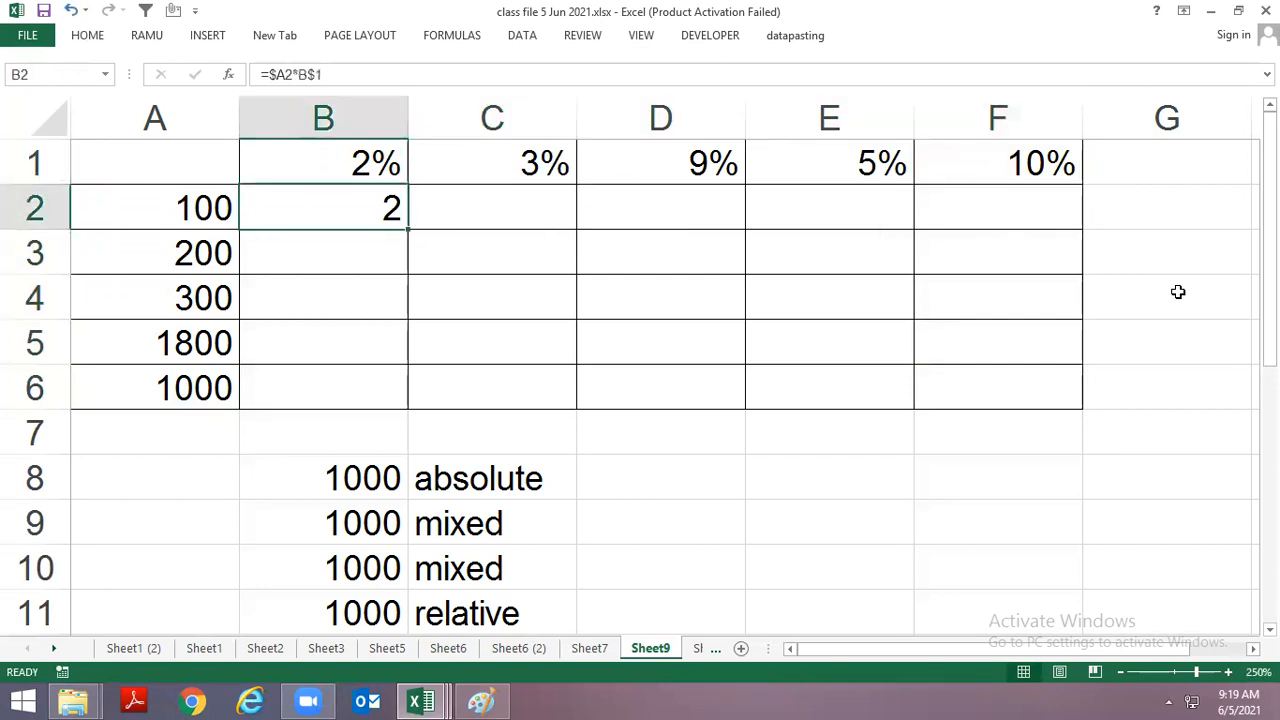
# Fill the formula =$A2*B$1 from B2 down through B6 again.
pyautogui.hotkey('shift', 'Down')
pyautogui.hotkey('shift', 'Down')
pyautogui.hotkey('shift', 'Down')
pyautogui.hotkey('shift', 'Down')
pyautogui.hotkey('ctrl', 'd')
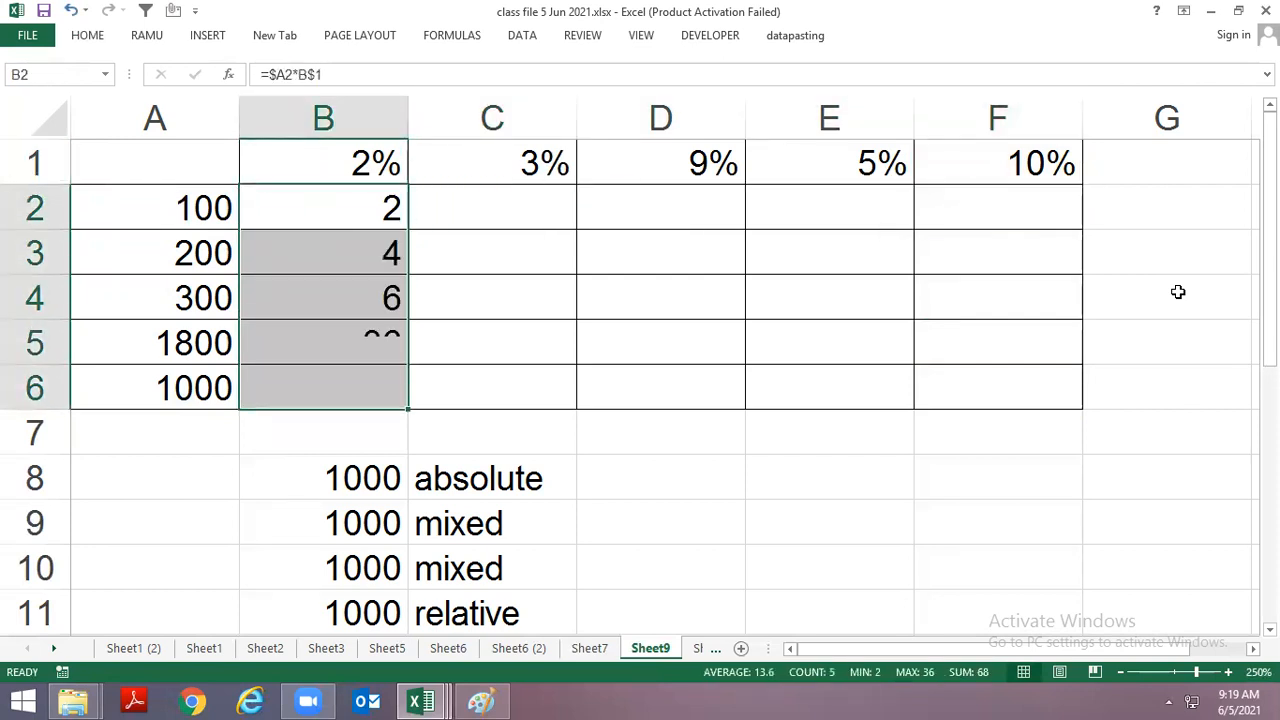
# Copy the column B formulas across columns C to F for rows 2 to 6.
pyautogui.hotkey('shift', 'Right')
pyautogui.hotkey('shift', 'Right')
pyautogui.hotkey('shift', 'Right')
pyautogui.hotkey('shift', 'Right')
pyautogui.hotkey('ctrl', 'r')
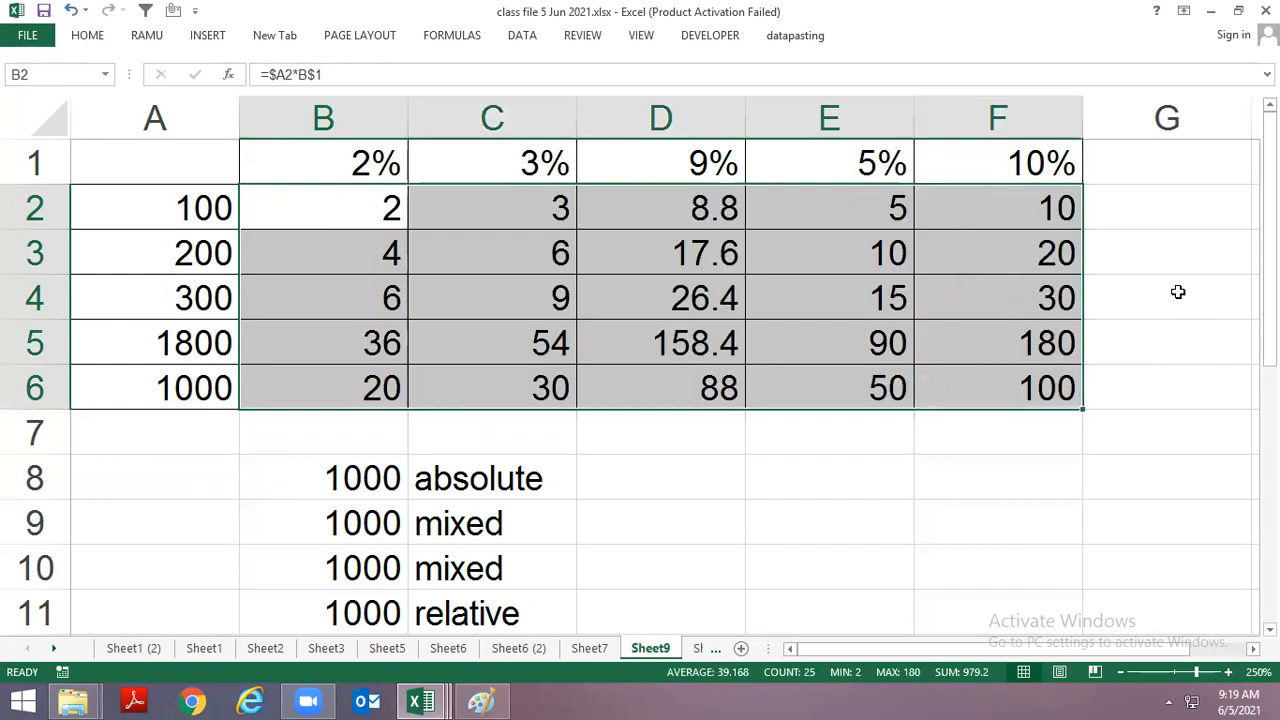
# Open the formula in B4 and highlight its column-locked reference $A4.
pyautogui.press('Up')
pyautogui.press('Down')
pyautogui.press('Down')
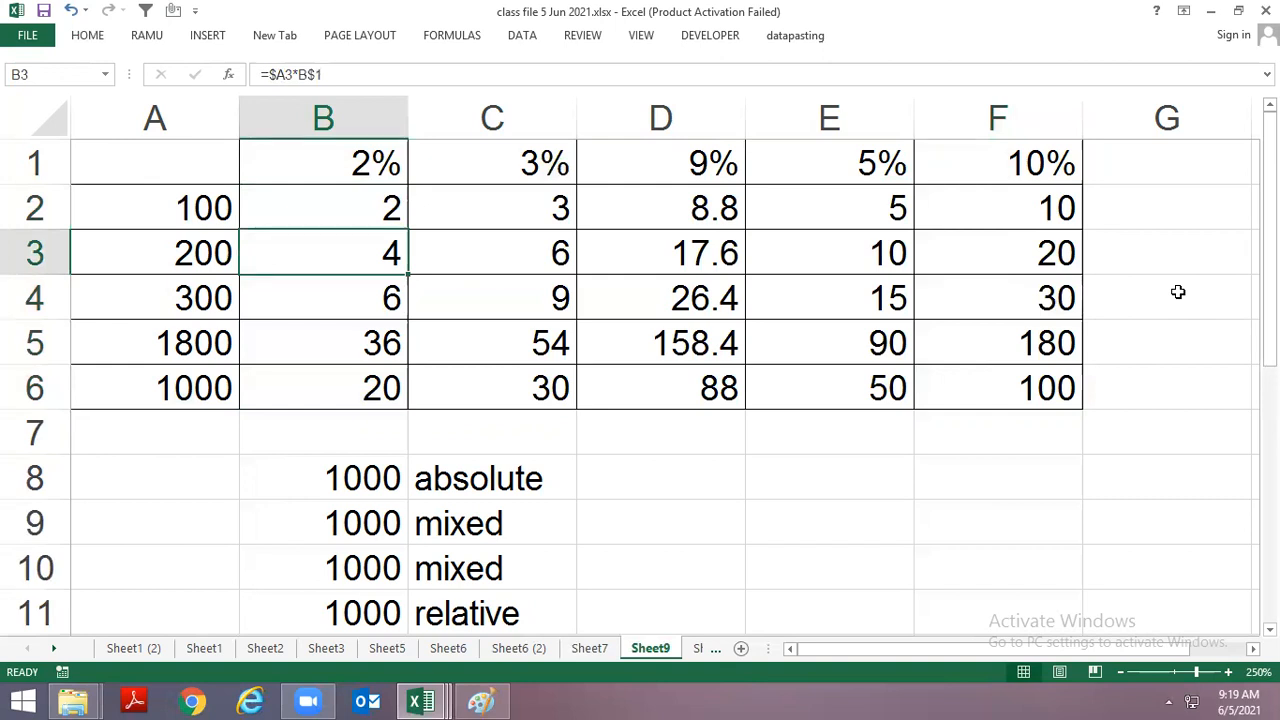
pyautogui.press('Up')
pyautogui.press('Up')
pyautogui.press('Down')
pyautogui.press('Down')
pyautogui.press('Down')
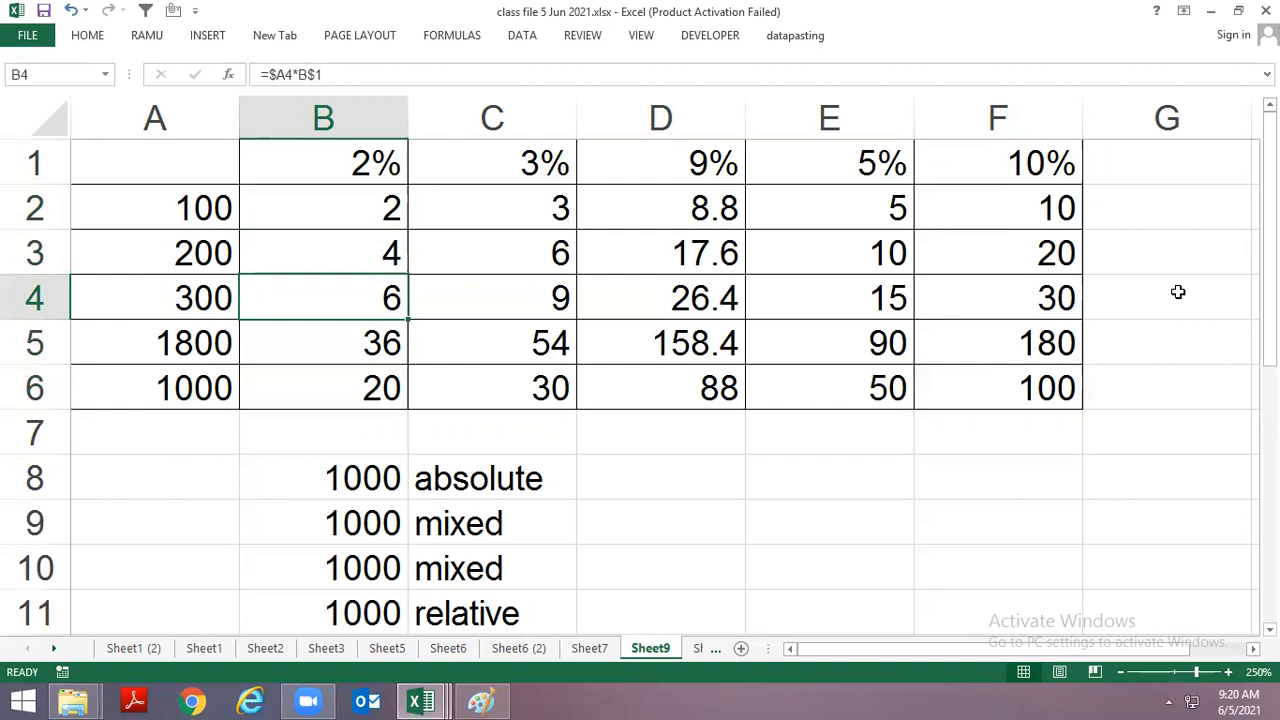
pyautogui.press('F2')
pyautogui.press('Left')
pyautogui.press('Left')
pyautogui.press('Left')
pyautogui.press('Left')
pyautogui.press('Left')
pyautogui.press('Left')
pyautogui.press('Left')
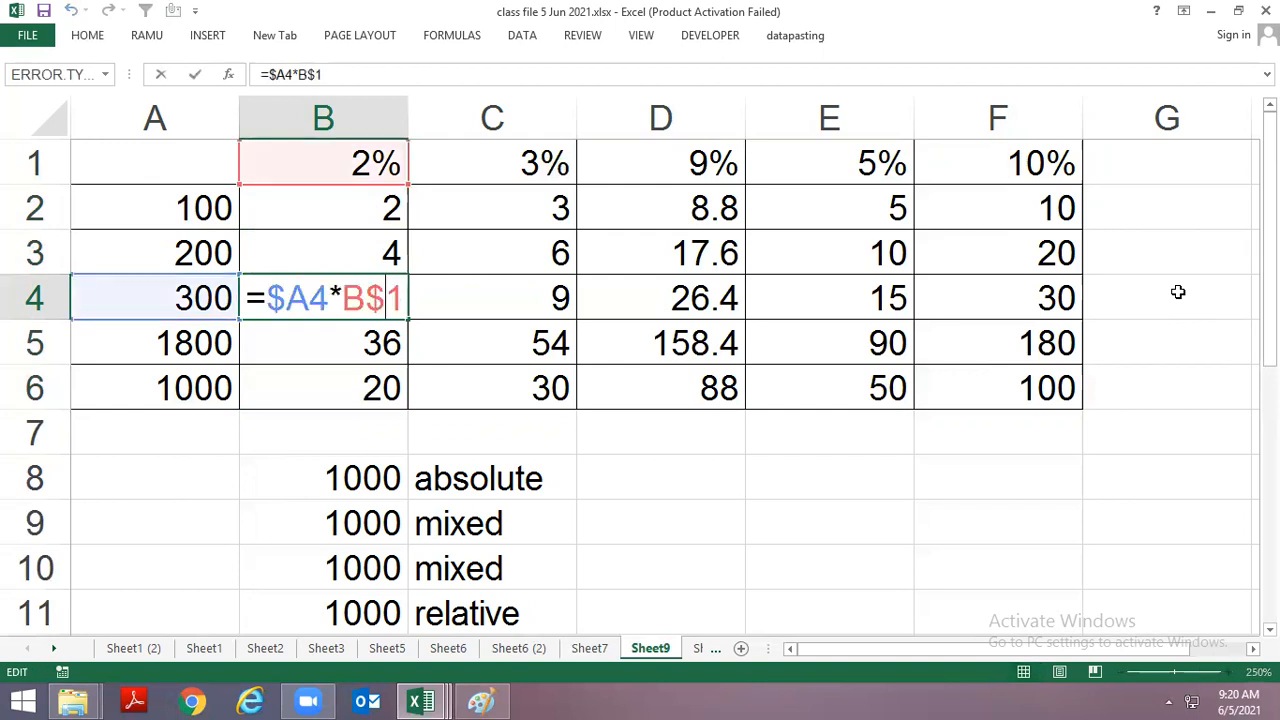
pyautogui.hotkey('shift', 'Right')
pyautogui.hotkey('shift', 'Right')
pyautogui.hotkey('shift', 'Right')
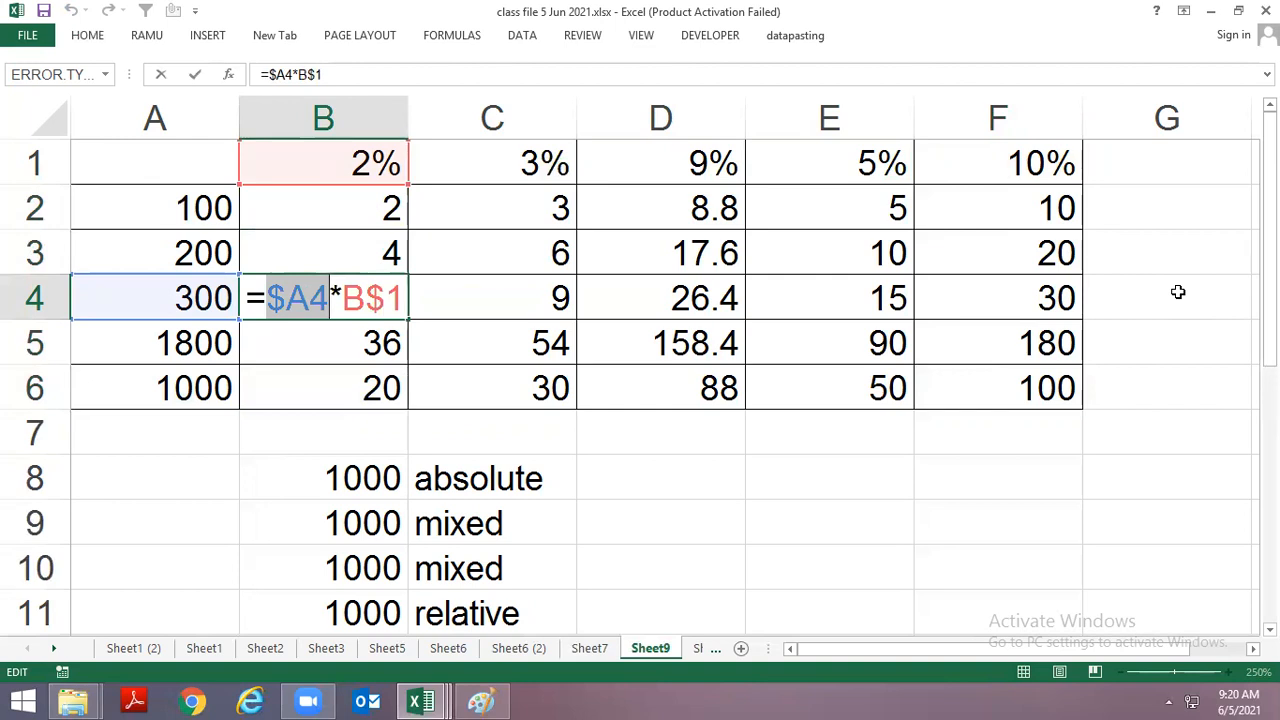
# Highlight the locked row part $1 of the B$1 reference in B4, and close the formula without changing it.
pyautogui.press('Right')
pyautogui.press('Left')
pyautogui.press('Left')
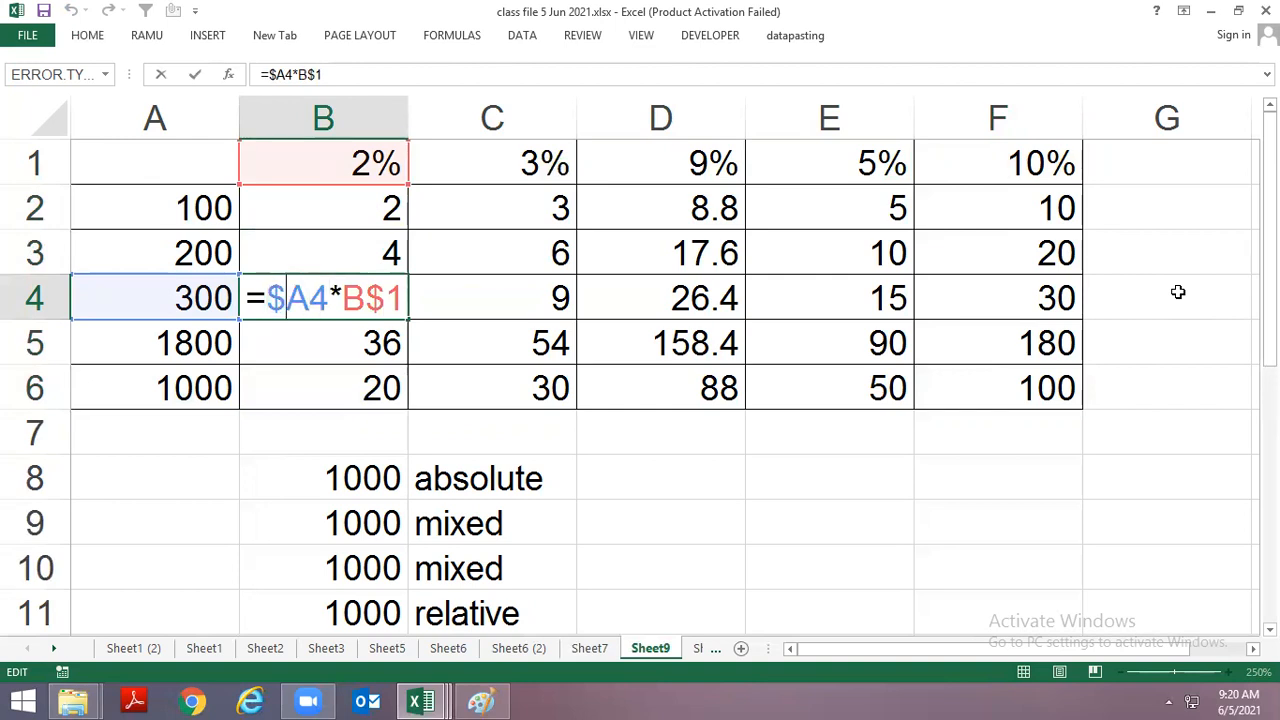
pyautogui.press('Right')
pyautogui.press('Right')
pyautogui.press('Right')
pyautogui.press('Right')
pyautogui.hotkey('shift', 'Right')
pyautogui.hotkey('shift', 'Right')
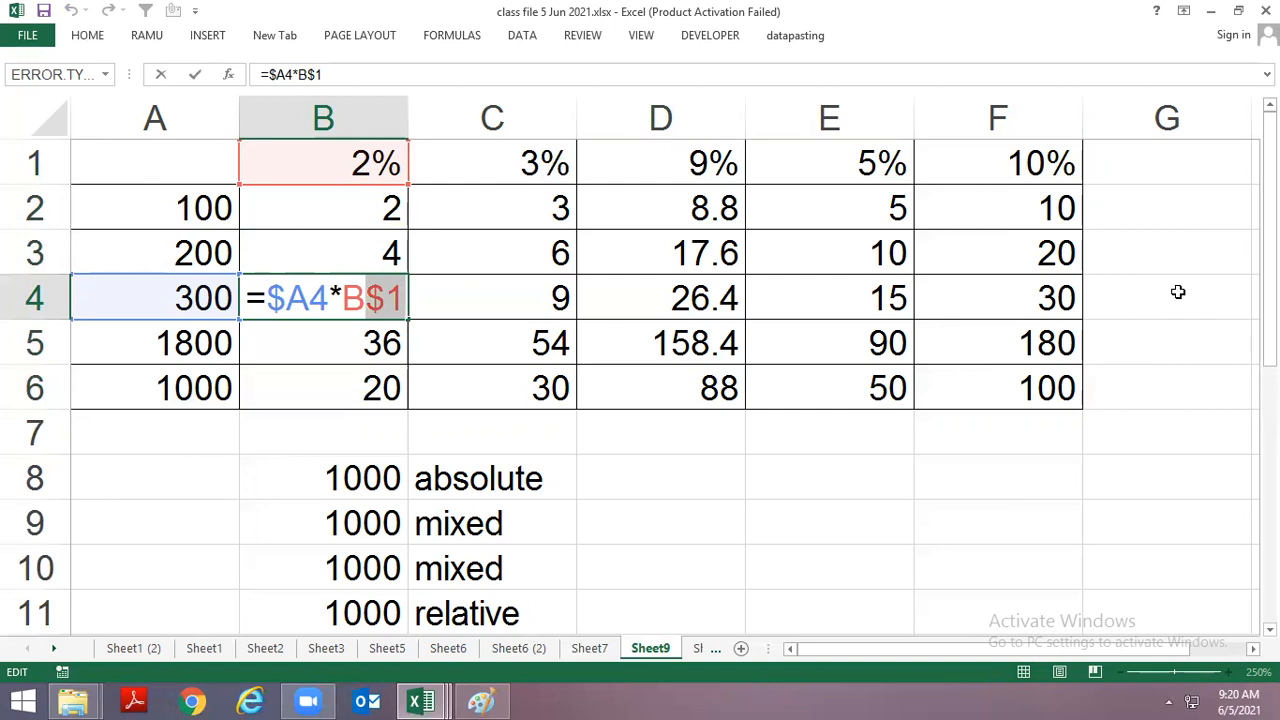
pyautogui.press('Return')
# Examine the absolute reference =$A$6 in B8 alongside its label in C8.
pyautogui.press('Down')
pyautogui.press('Down')
pyautogui.press('Down')
pyautogui.press('Down')
pyautogui.press('Down')
pyautogui.press('Down')
pyautogui.press('Up')
pyautogui.press('Up')
pyautogui.press('Up')
pyautogui.press('Right')
pyautogui.press('Left')
pyautogui.press('F2')
pyautogui.hotkey('shift', 'Right')
pyautogui.hotkey('shift', 'Right')
pyautogui.hotkey('shift', 'Right')
pyautogui.hotkey('shift', 'Right')
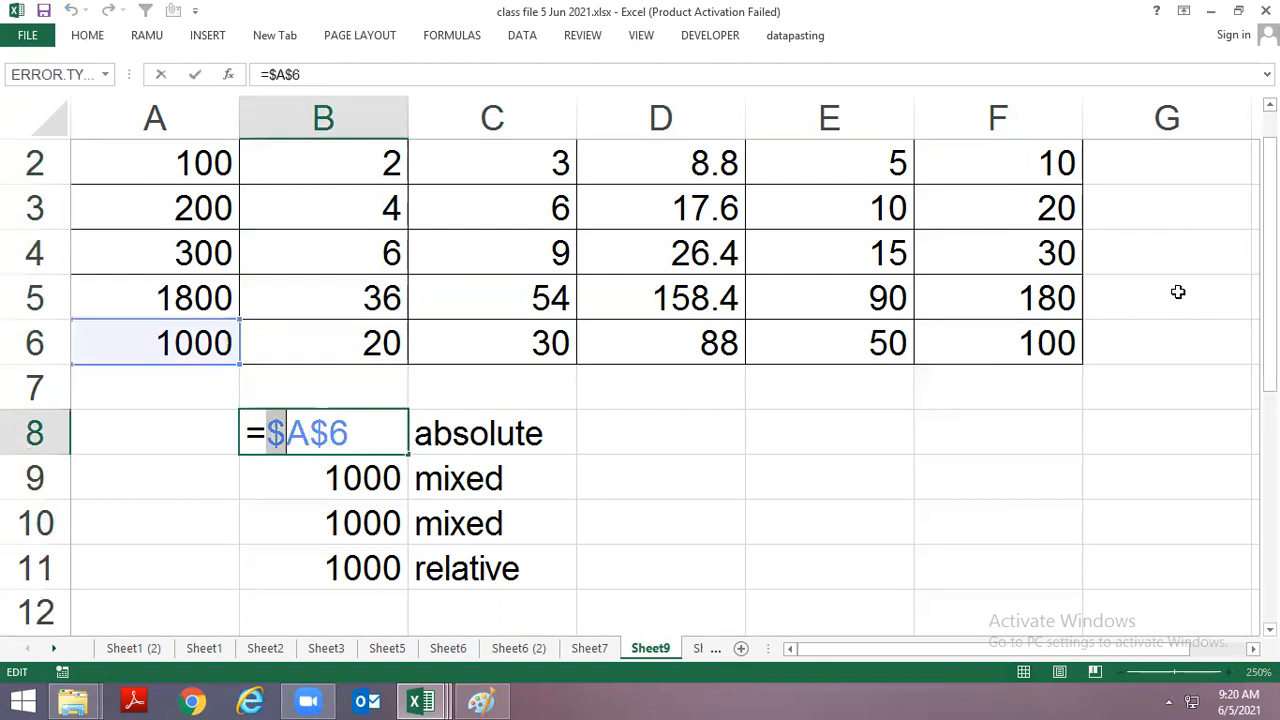
pyautogui.press('Escape')
pyautogui.press('Right')
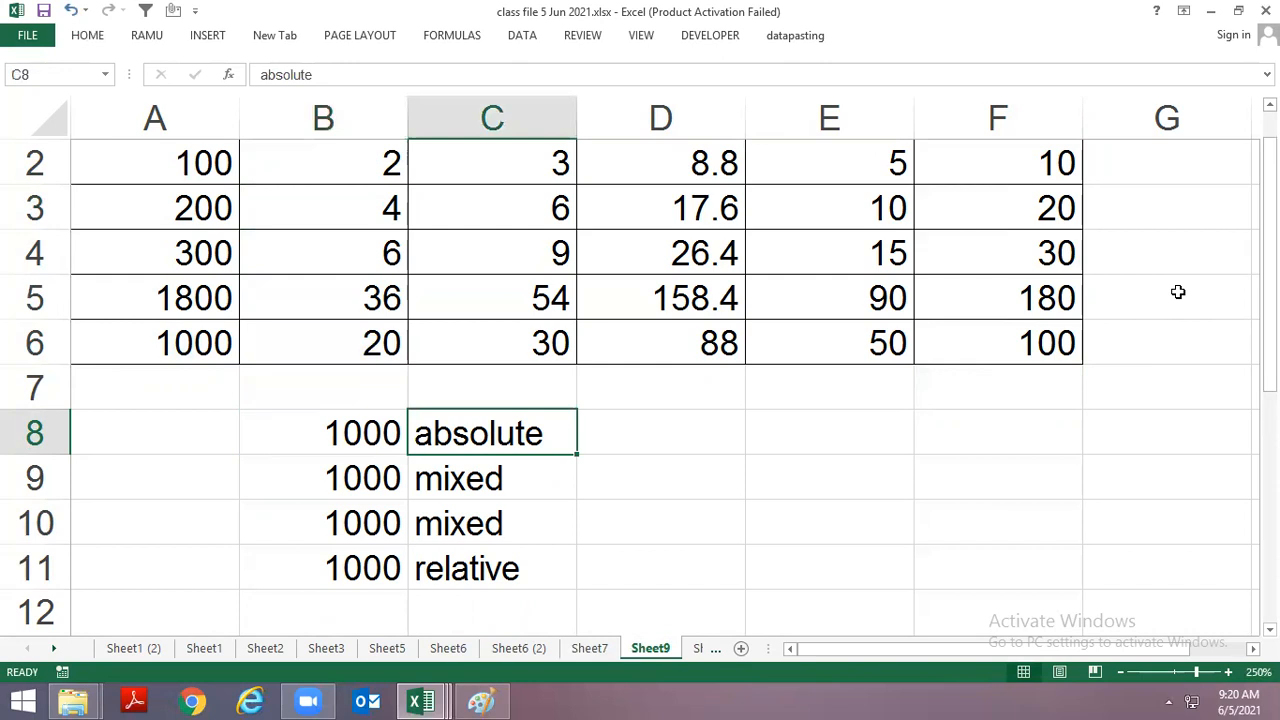
# Examine the mixed reference =A$6 in B9, highlighting its locked row, and compare the two mixed labels.
pyautogui.press('Down')
pyautogui.press('Left')
pyautogui.press('F2')
pyautogui.hotkey('shift', 'Left')
pyautogui.hotkey('shift', 'Left')
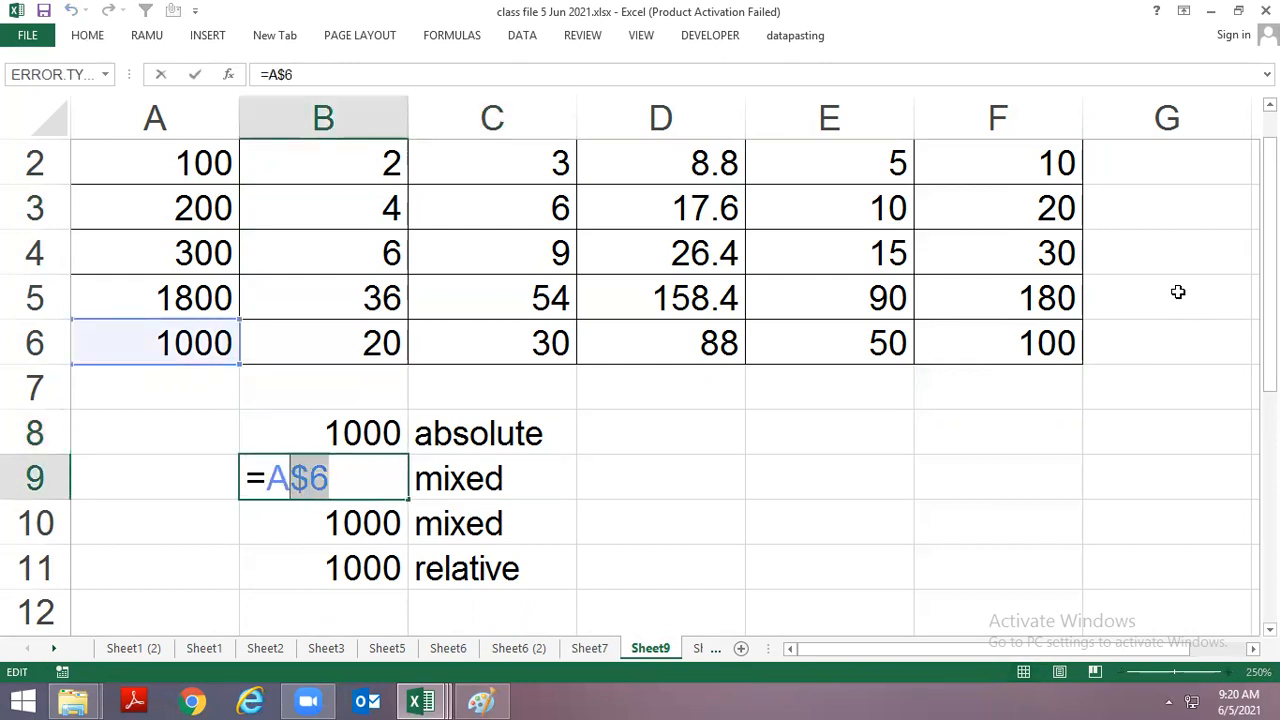
pyautogui.hotkey('shift', 'Left')
pyautogui.press('Escape')
pyautogui.press('Down')
pyautogui.press('Up')
pyautogui.press('Right')
pyautogui.press('Down')
pyautogui.press('Up')
# Re-enter the relative reference formula =A6 in B11.
pyautogui.press('Down')
pyautogui.press('Down')
pyautogui.press('Down')
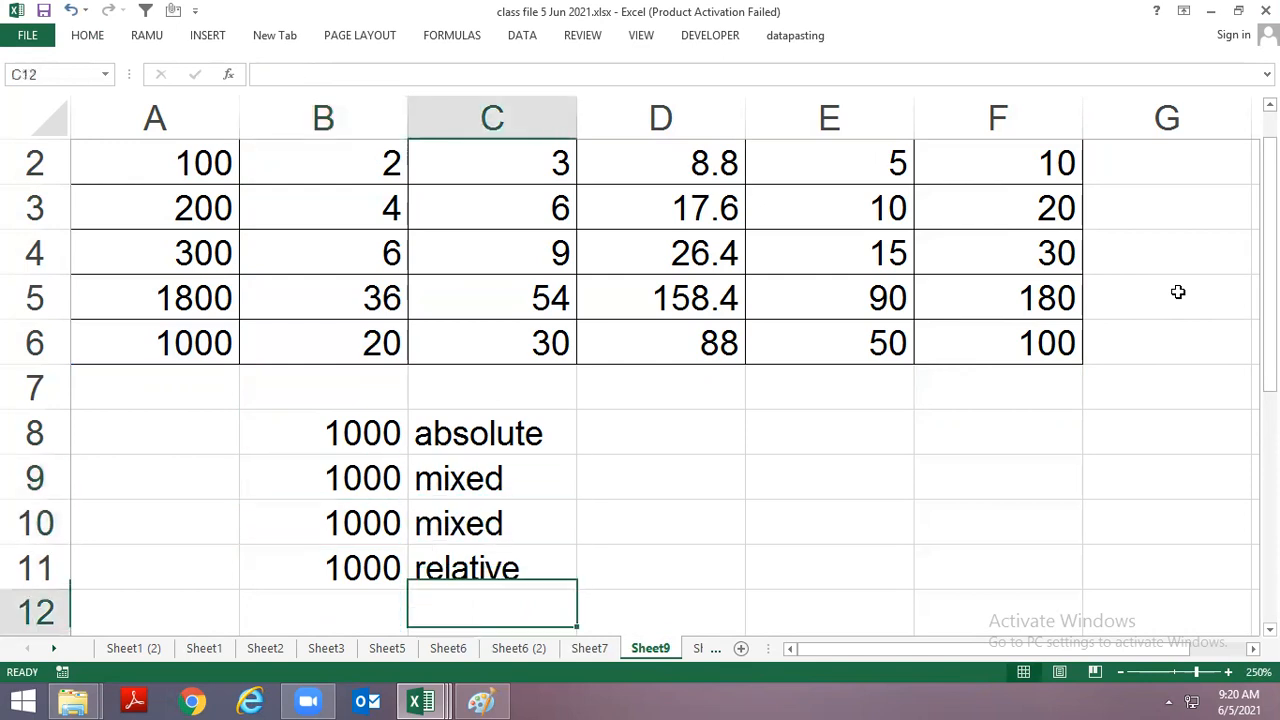
pyautogui.press('Down')
pyautogui.press('Up')
pyautogui.press('Up')
pyautogui.press('Left')
pyautogui.write('=')
pyautogui.press('Up')
pyautogui.press('Up')
pyautogui.press('Up')
pyautogui.press('Up')
pyautogui.press('Up')
pyautogui.press('Left')
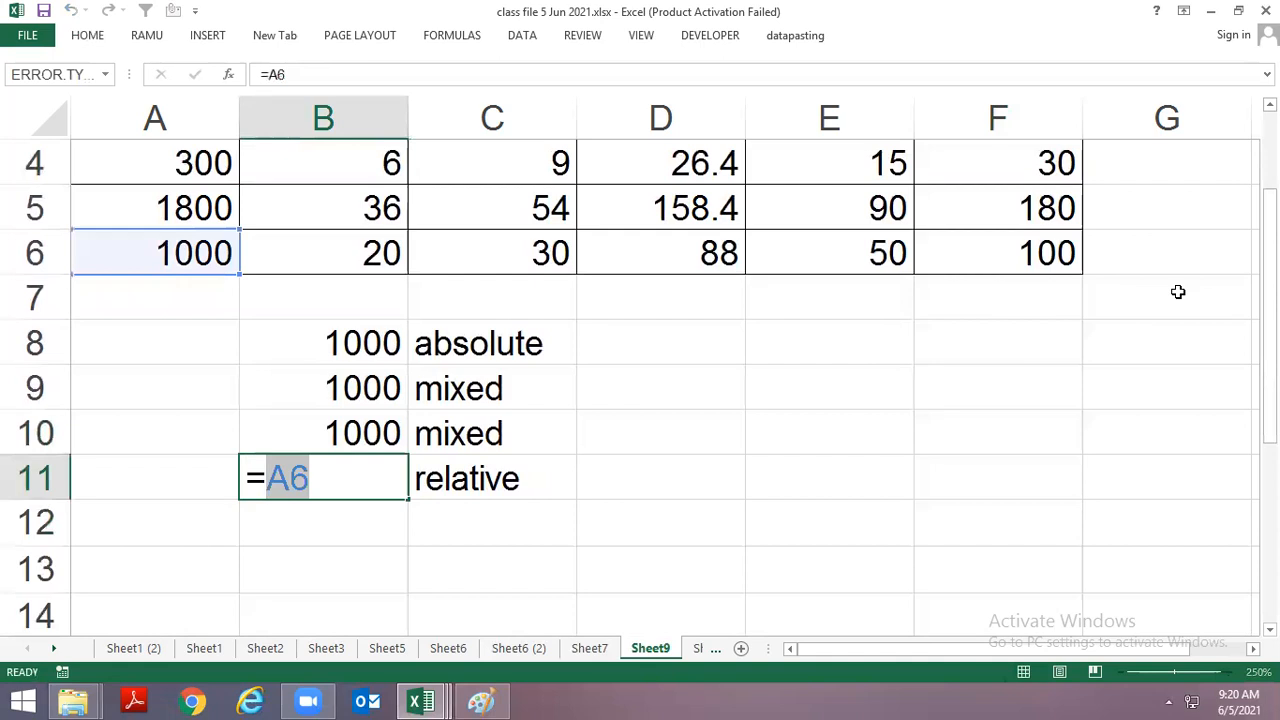
pyautogui.press('Tab')
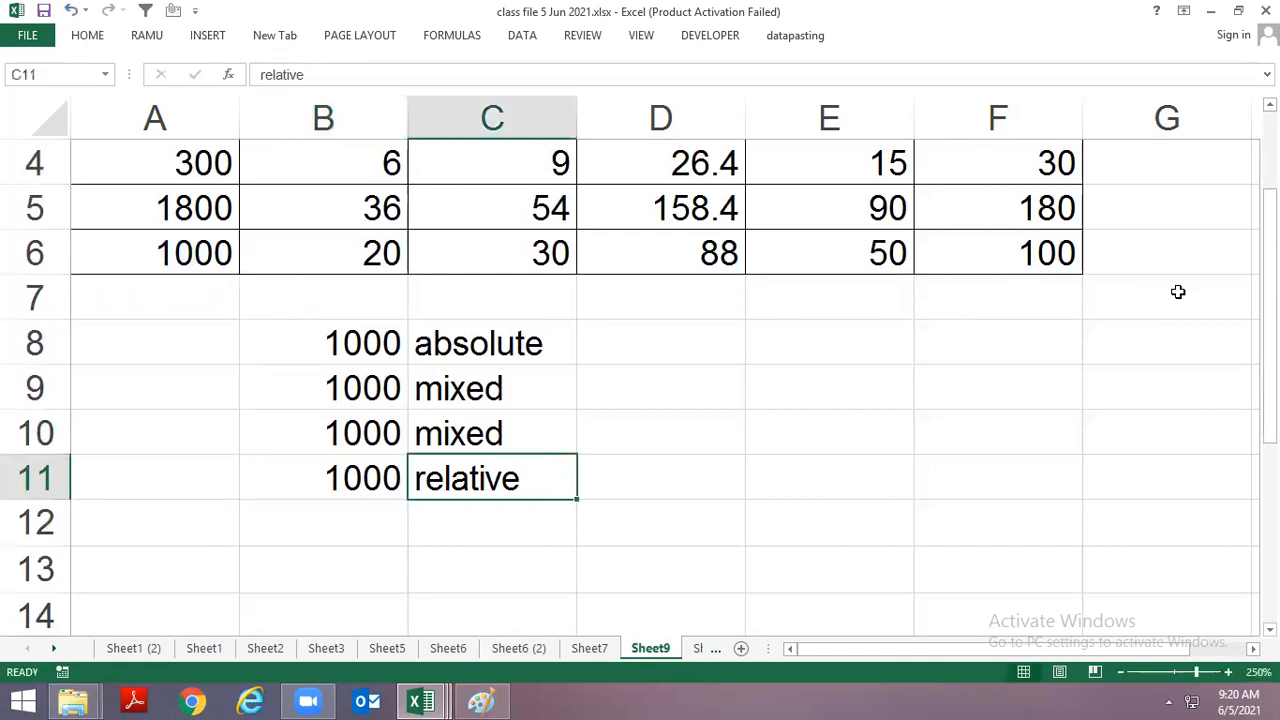
# Review the filled grid, checking the formulas in columns C to E against the percentages in row 1.
pyautogui.press('Up')
pyautogui.press('Up')
pyautogui.press('Up')
pyautogui.press('Up')
pyautogui.press('Up')
pyautogui.press('Up')
pyautogui.press('Up')
pyautogui.press('Up')
pyautogui.press('Up')
pyautogui.press('Up')
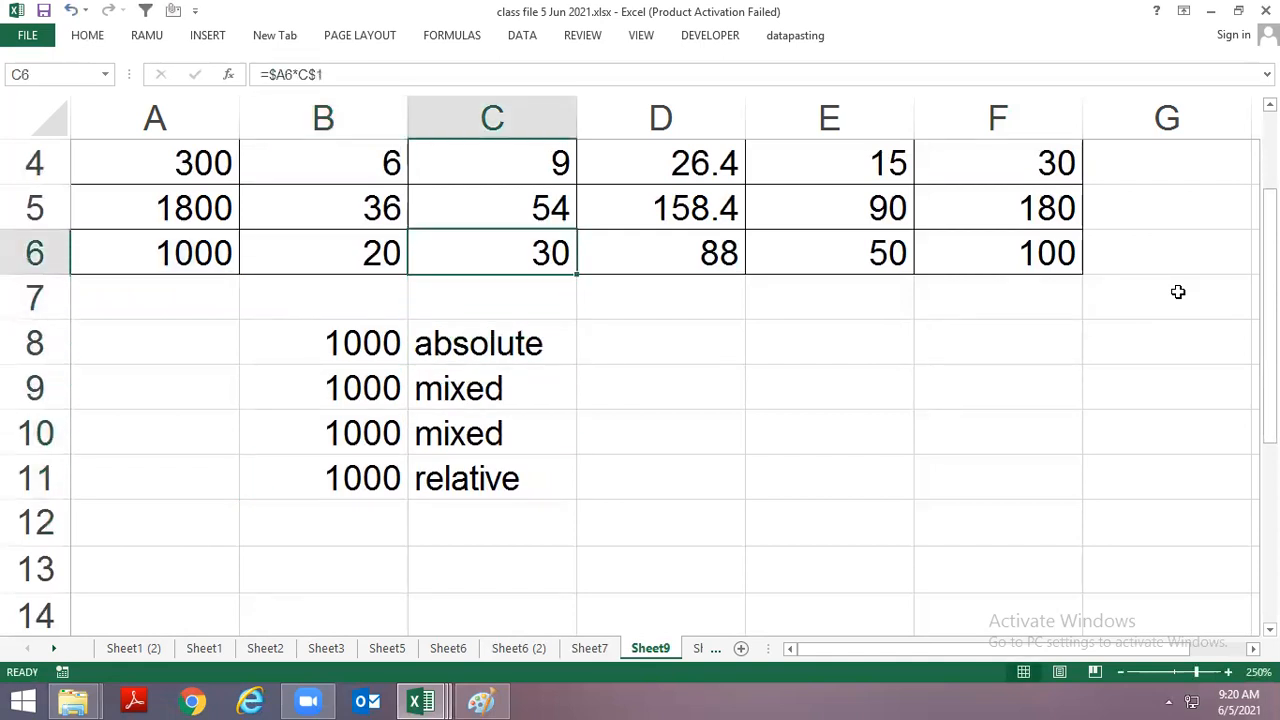
pyautogui.press('Down')
pyautogui.press('Down')
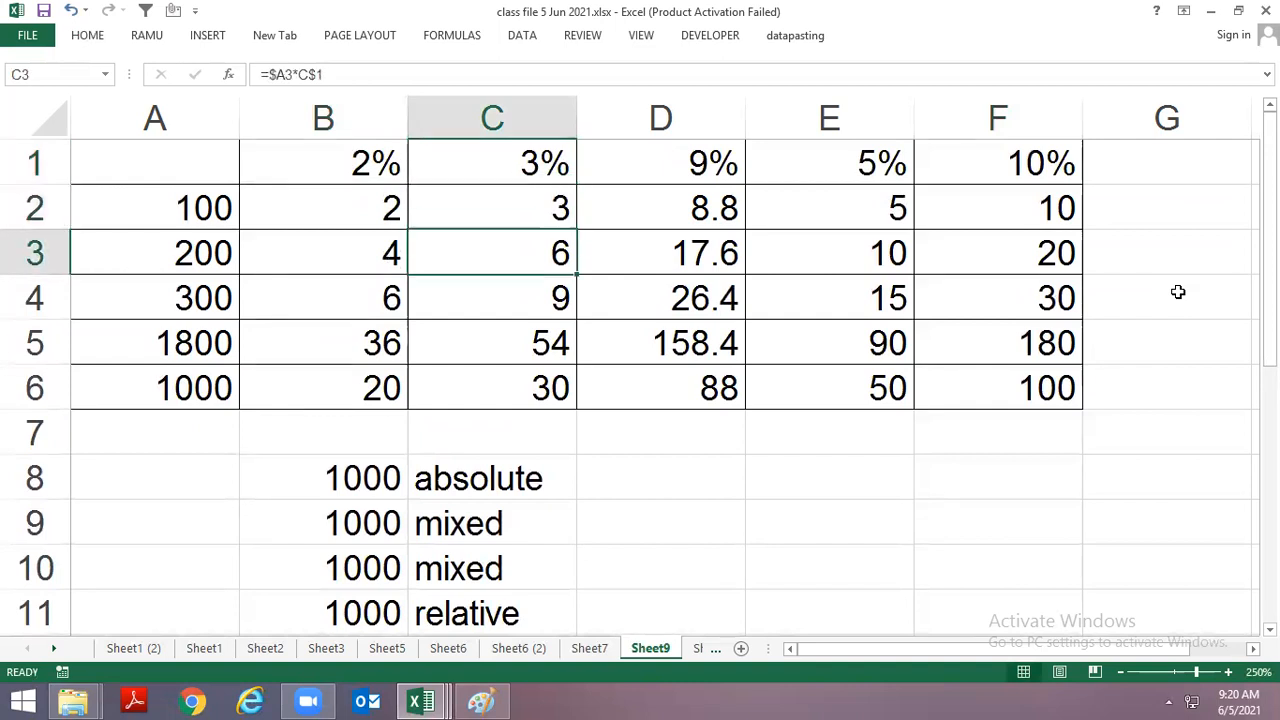
pyautogui.press('Up')
pyautogui.press('Up')
pyautogui.press('Left')
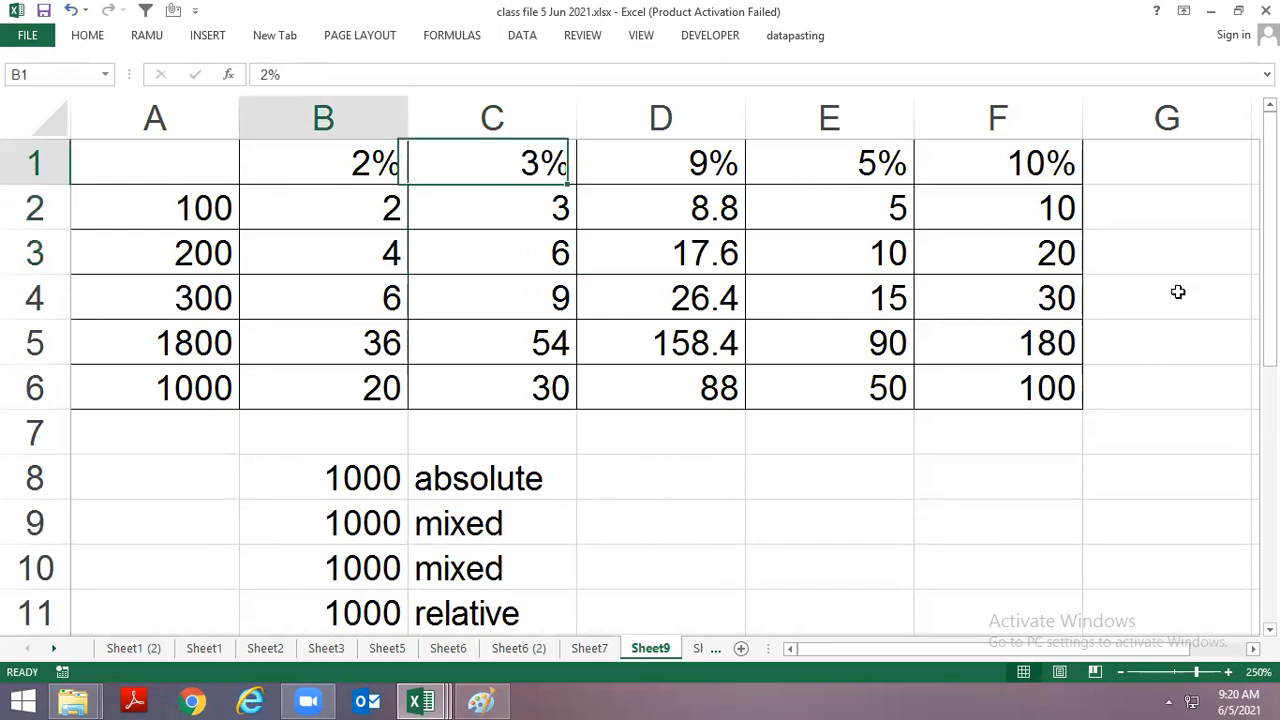
pyautogui.press('Down')
pyautogui.press('Down')
pyautogui.press('Right')
pyautogui.press('Right')
pyautogui.press('Right')
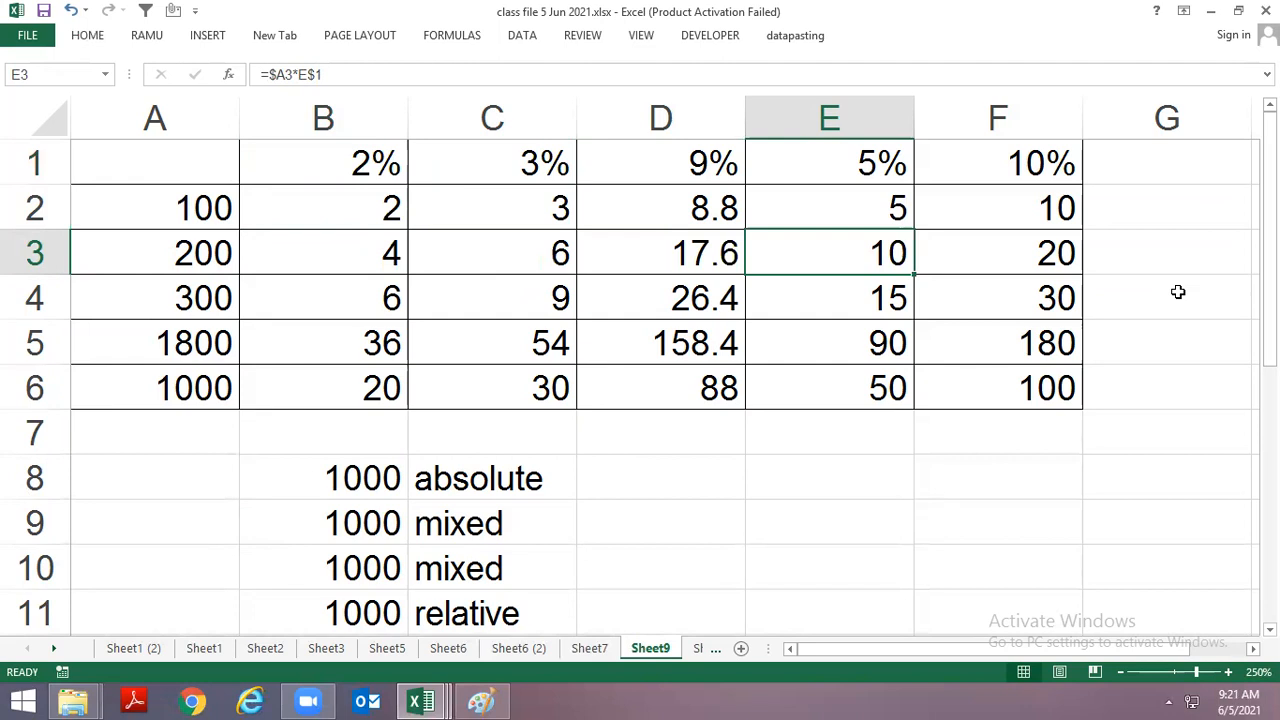
pyautogui.press('pagedown')
pyautogui.press('pageup')
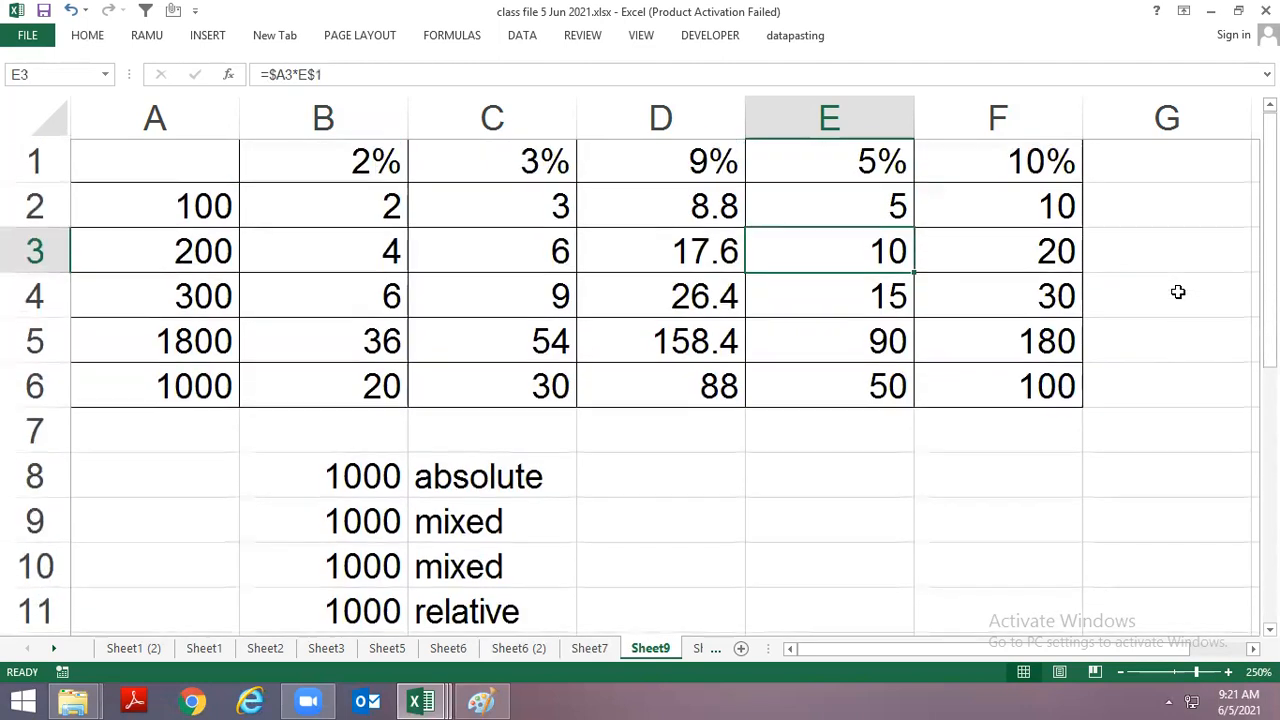
# Switch to Sheet11 and fill A11:A20 with the series 1 to 10 from the starting values 1 and 2.
pyautogui.hotkey('ctrl', 'pagedown')
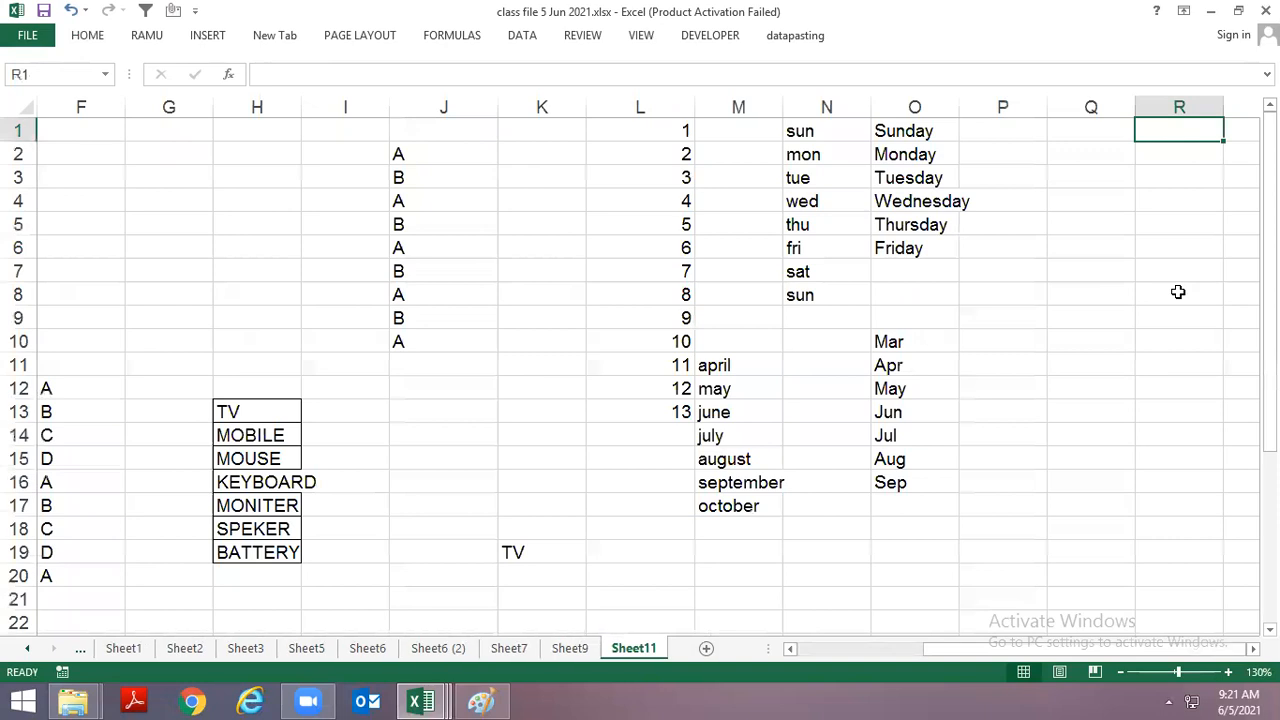
pyautogui.press('Left')
pyautogui.press('Left')
pyautogui.press('Left')
pyautogui.press('Left')
pyautogui.press('Left')
pyautogui.press('Left')
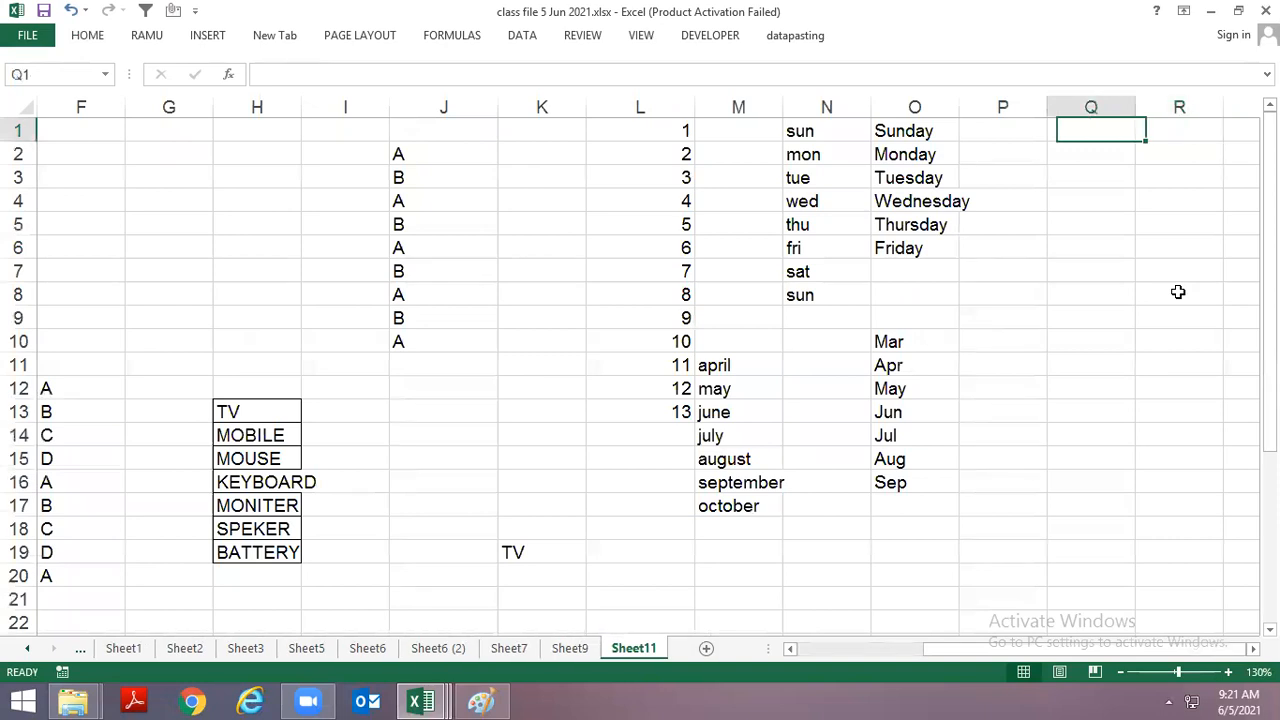
pyautogui.press('Home')
pyautogui.press('Right')
pyautogui.press('Down')
pyautogui.press('Down')
pyautogui.press('Down')
pyautogui.press('Down')
pyautogui.press('Down')
pyautogui.press('Down')
pyautogui.press('Down')
pyautogui.press('Down')
pyautogui.press('Down')
pyautogui.press('Down')
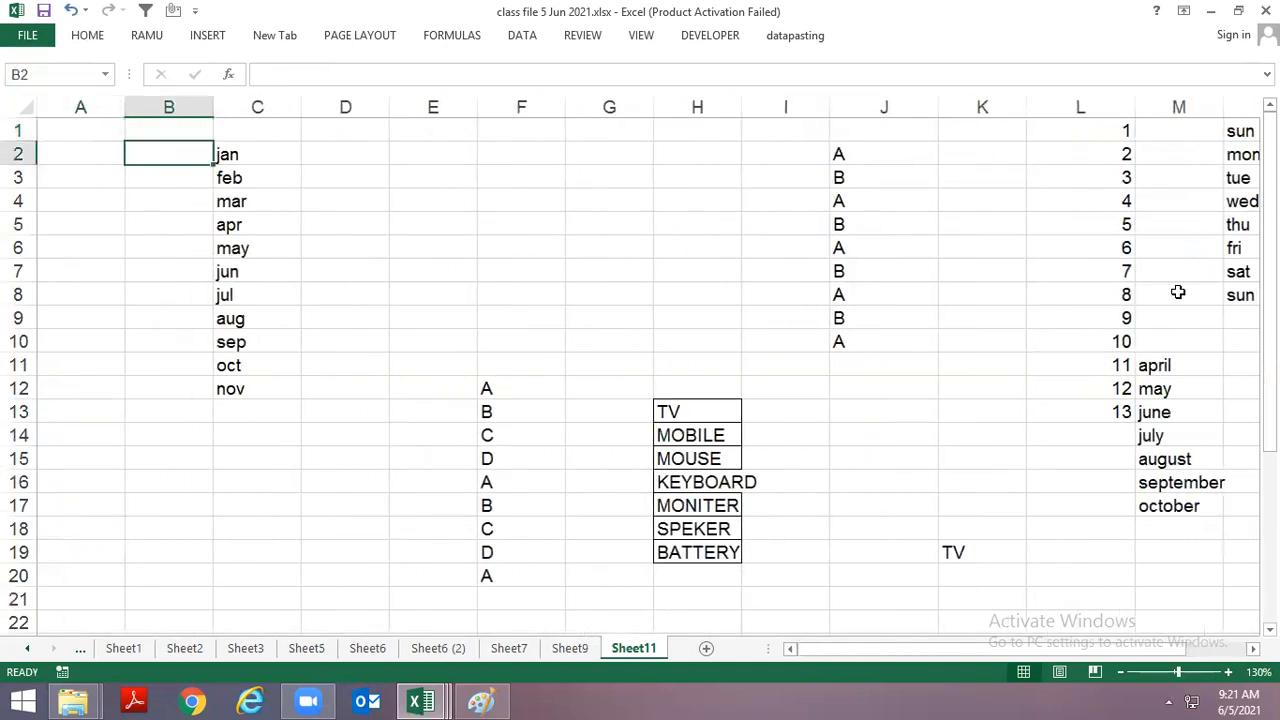
pyautogui.press('Left')
pyautogui.write('1')
pyautogui.press('Return')
pyautogui.write('2')
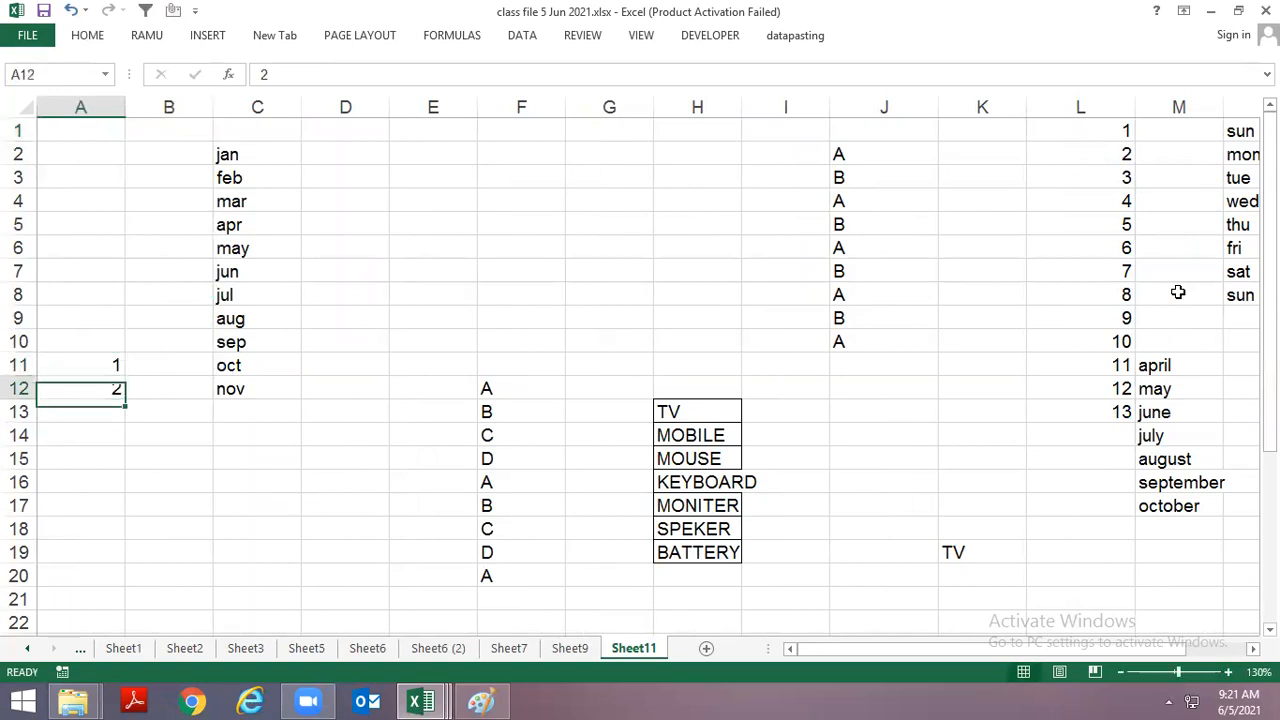
pyautogui.press('Up')
pyautogui.hotkey('shift', 'Down')
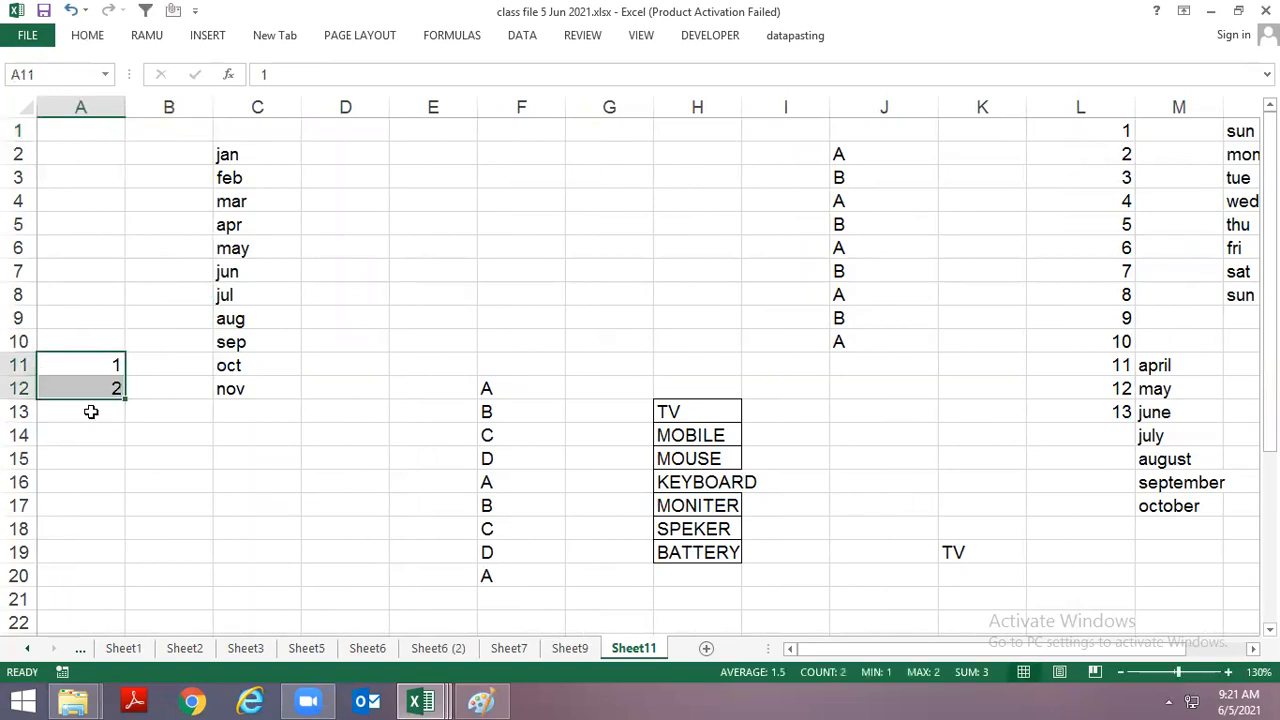
pyautogui.moveTo(127, 398); pyautogui.dragTo(126, 590)
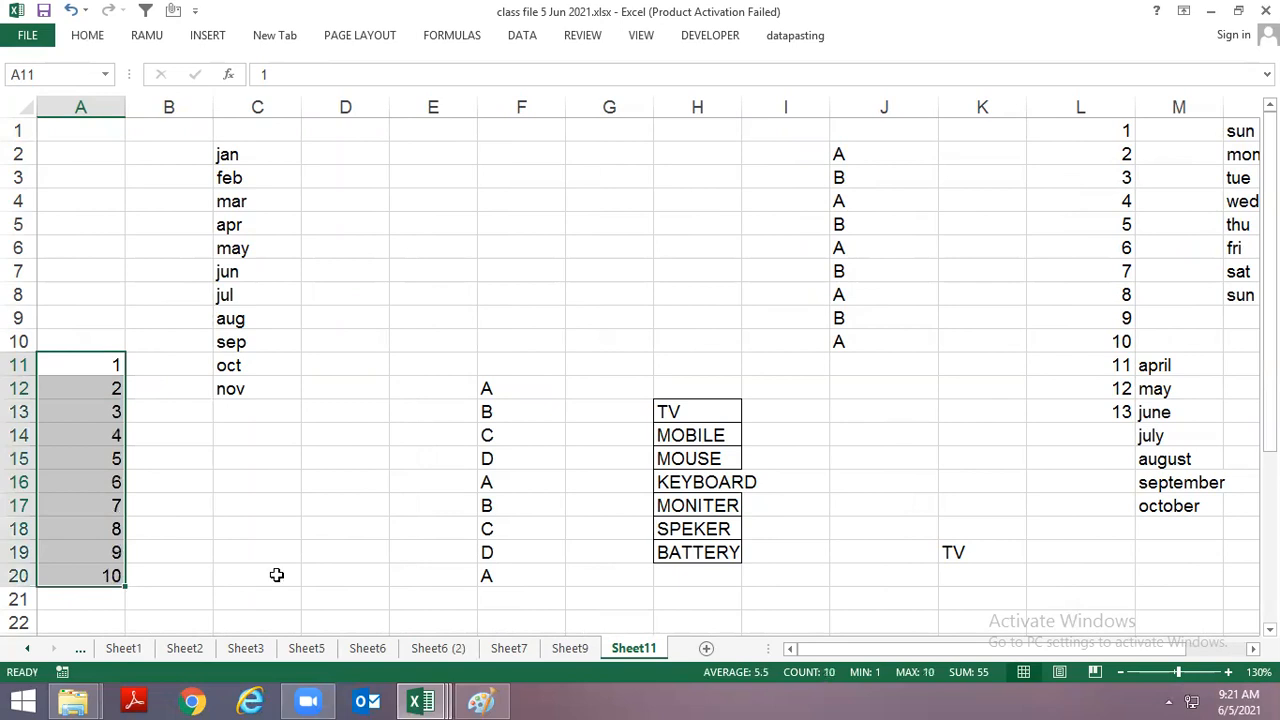
pyautogui.click(197, 486)
pyautogui.click(98, 434)
pyautogui.click(93, 418)
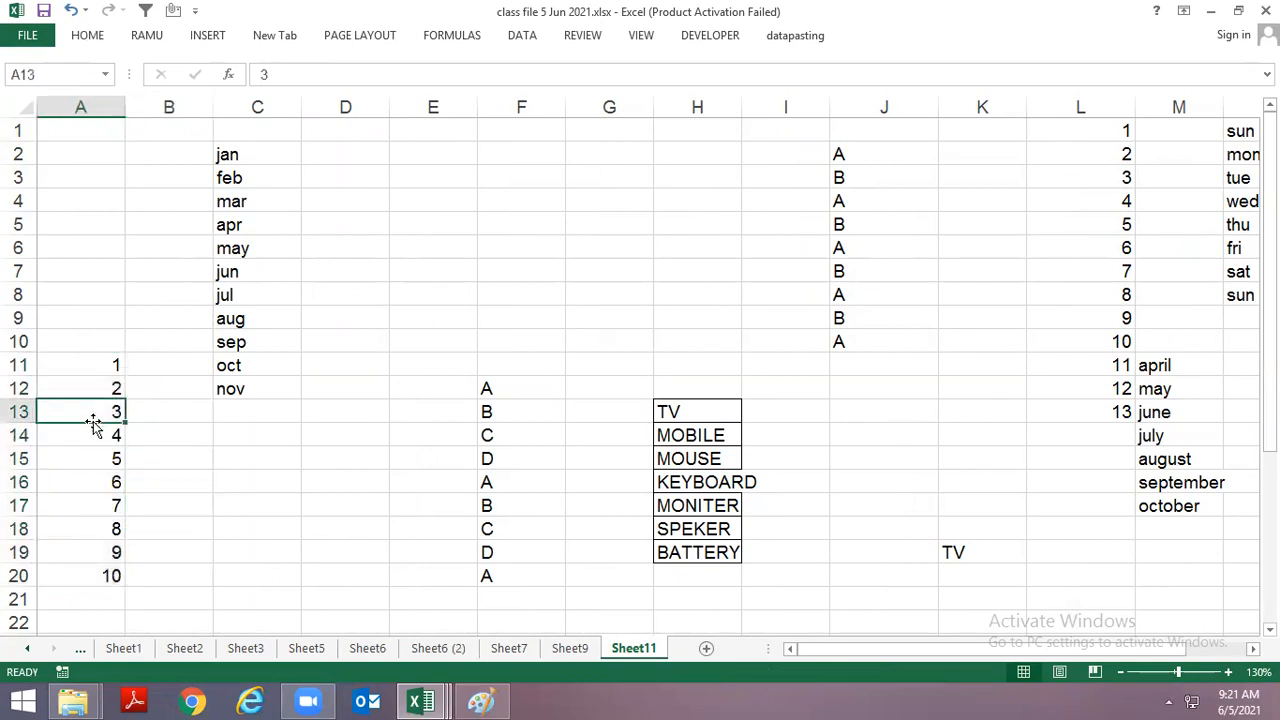
pyautogui.moveTo(85, 372); pyautogui.dragTo(108, 560)
# Enter A, B and C in D14:D16 and extend the repeating pattern down to D22.
pyautogui.scroll(-1, 100, 480)
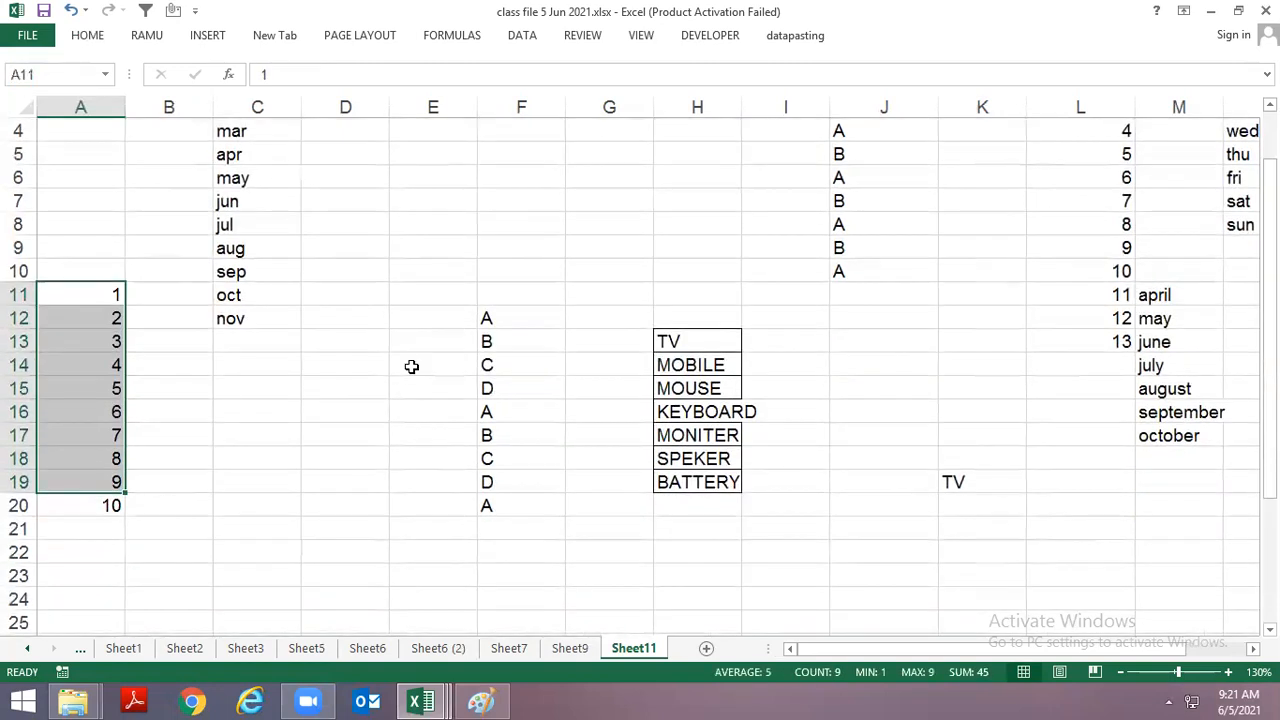
pyautogui.click(311, 366)
pyautogui.write('A')
pyautogui.press('Return')
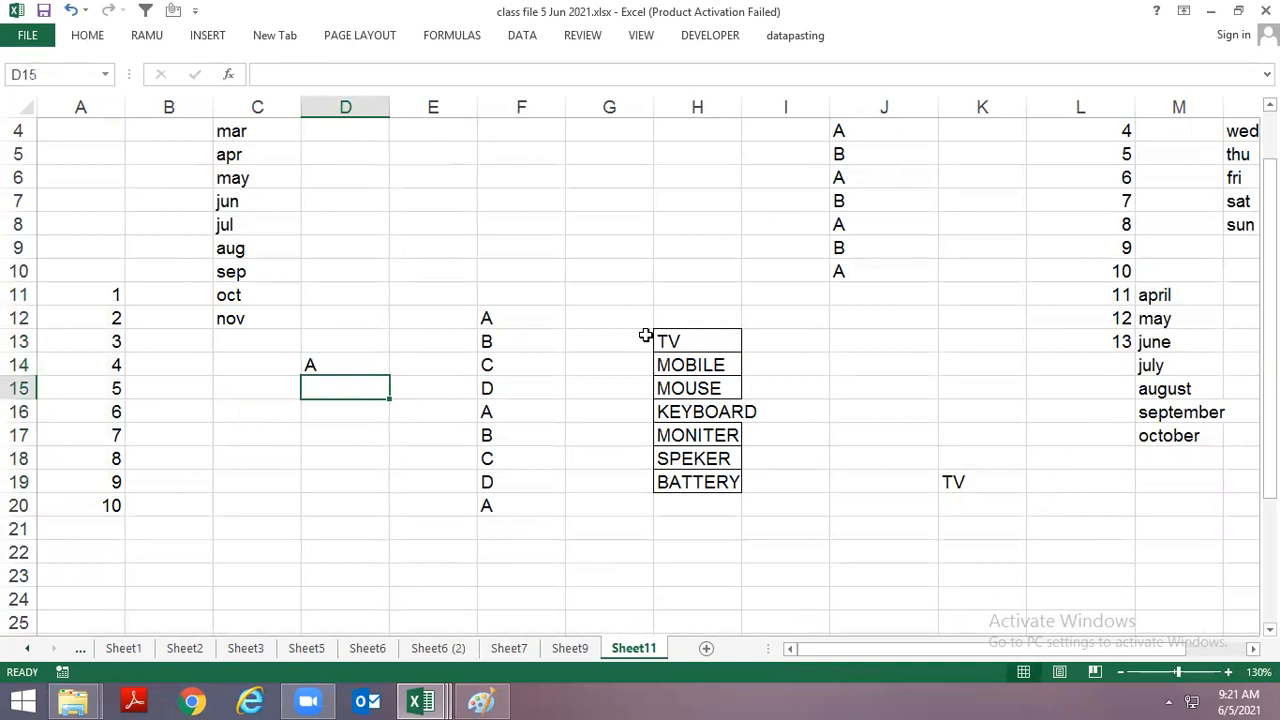
pyautogui.write('B')
pyautogui.press('Return')
pyautogui.write('C')
pyautogui.press('Up')
pyautogui.press('Up')
pyautogui.hotkey('shift', 'Down')
pyautogui.hotkey('shift', 'Down')
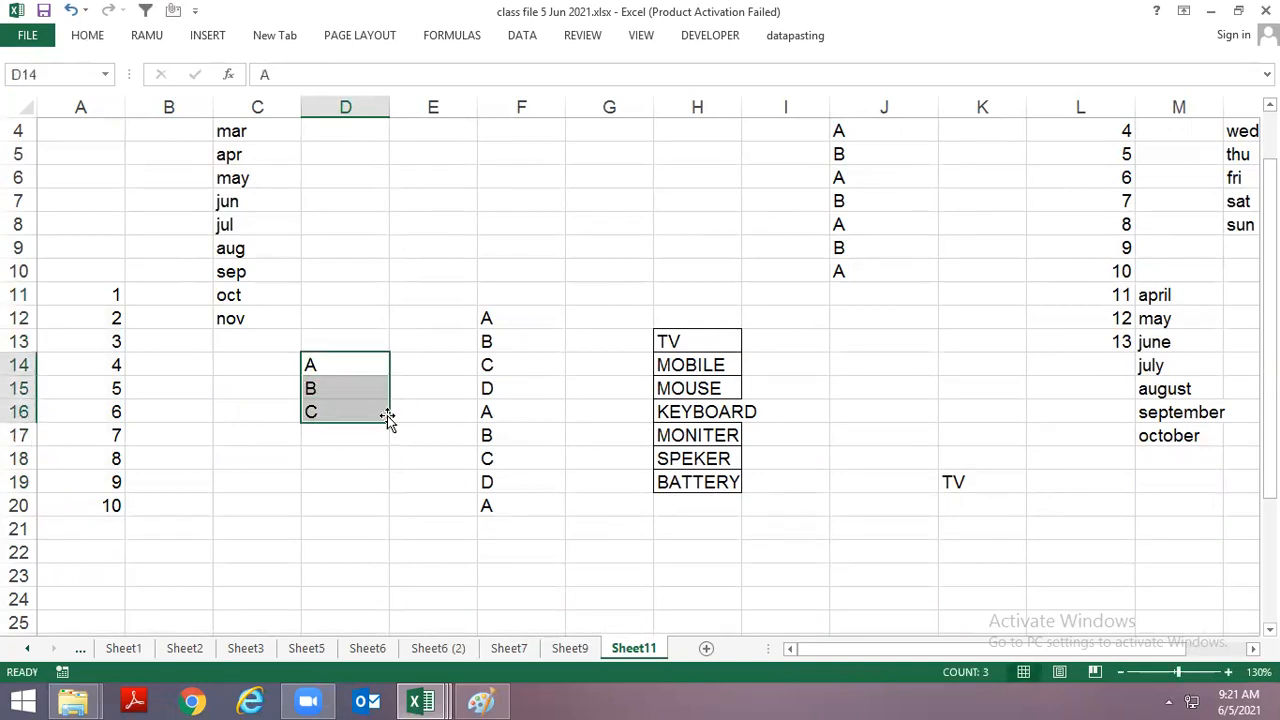
pyautogui.moveTo(389, 422); pyautogui.dragTo(402, 571)
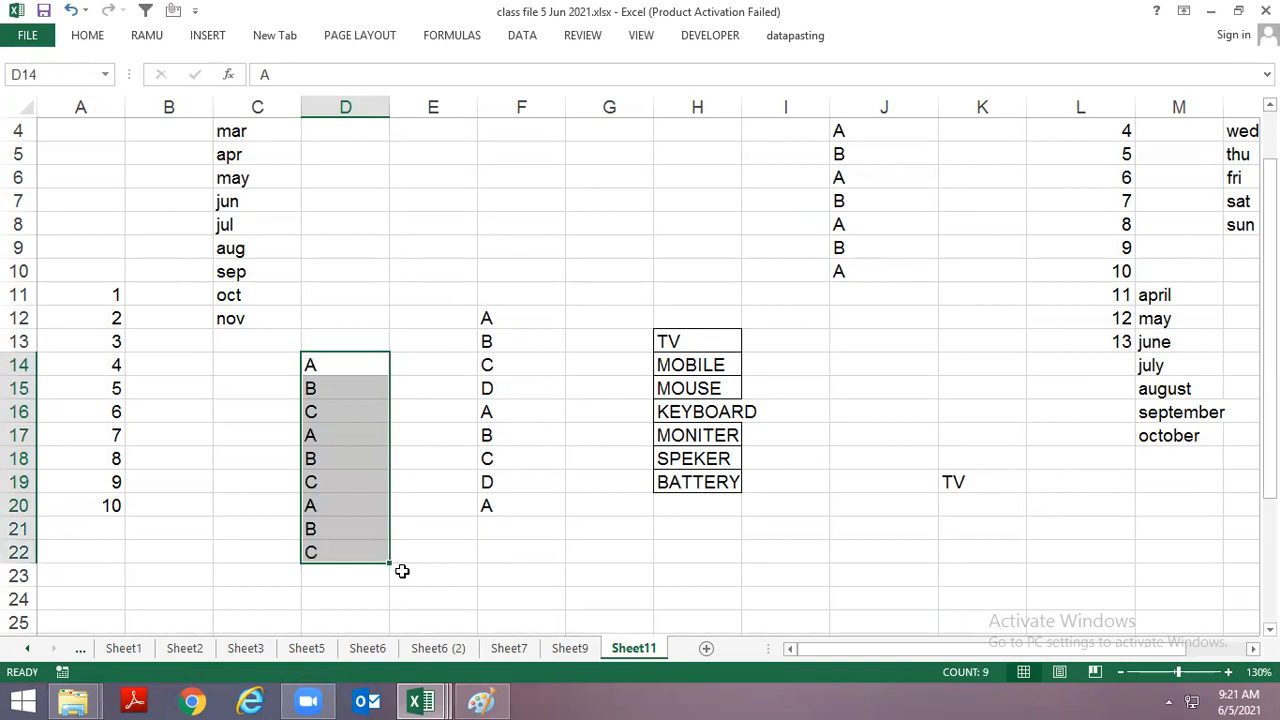
# Enter MAR in F4 and autofill the months down to F8.
pyautogui.click(509, 134)
pyautogui.write('MAR')
pyautogui.press('Return')
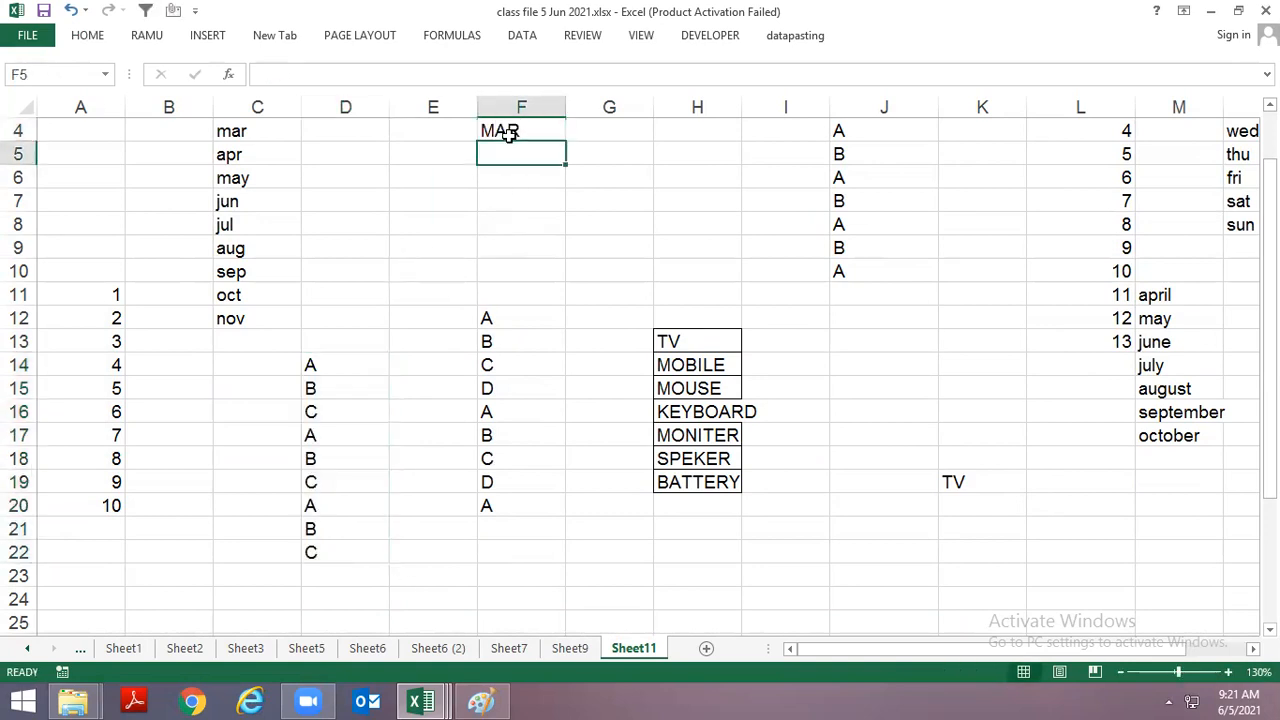
pyautogui.click(509, 134)
pyautogui.moveTo(566, 142); pyautogui.dragTo(566, 235)
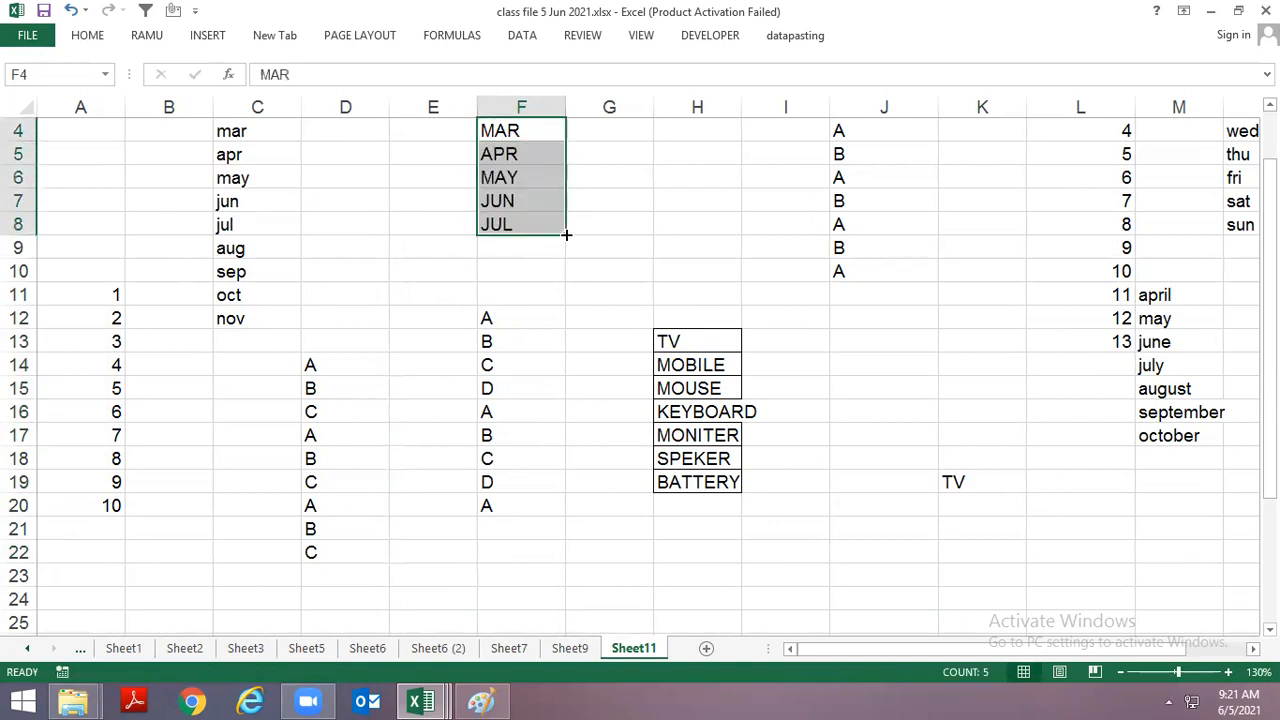
# Enter SUN in G4 and autofill the weekdays down to G9.
pyautogui.click(626, 124)
pyautogui.write('SUN')
pyautogui.hotkey('ctrl', 'Return')
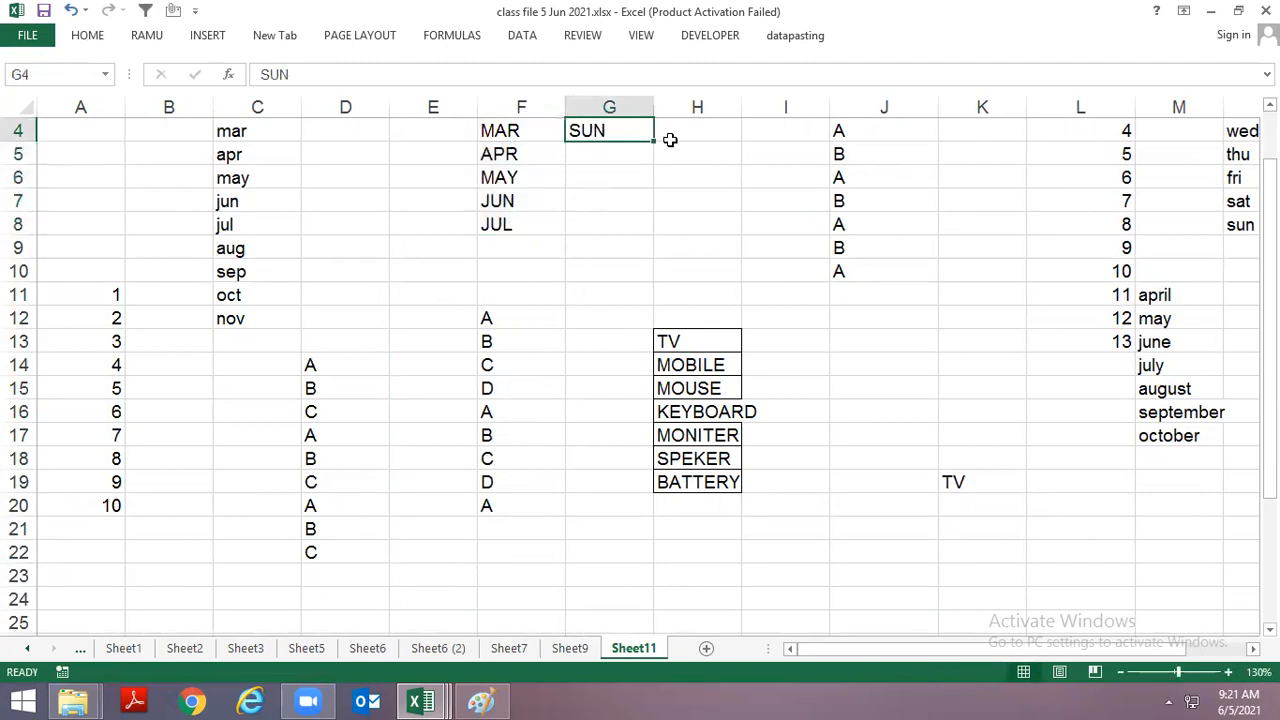
pyautogui.moveTo(652, 143); pyautogui.dragTo(646, 262)
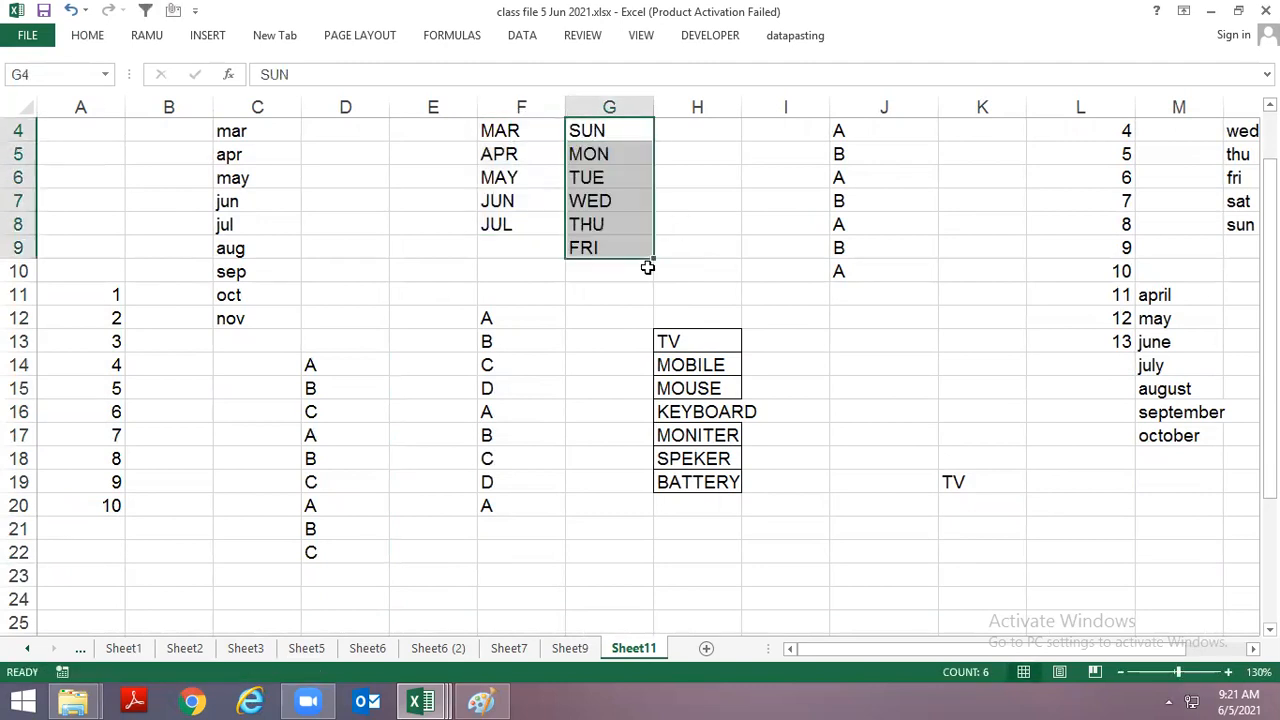
# Enter MOUSE in I21 and autofill the product list down to I28.
pyautogui.click(746, 298)
pyautogui.click(857, 477)
pyautogui.click(812, 525)
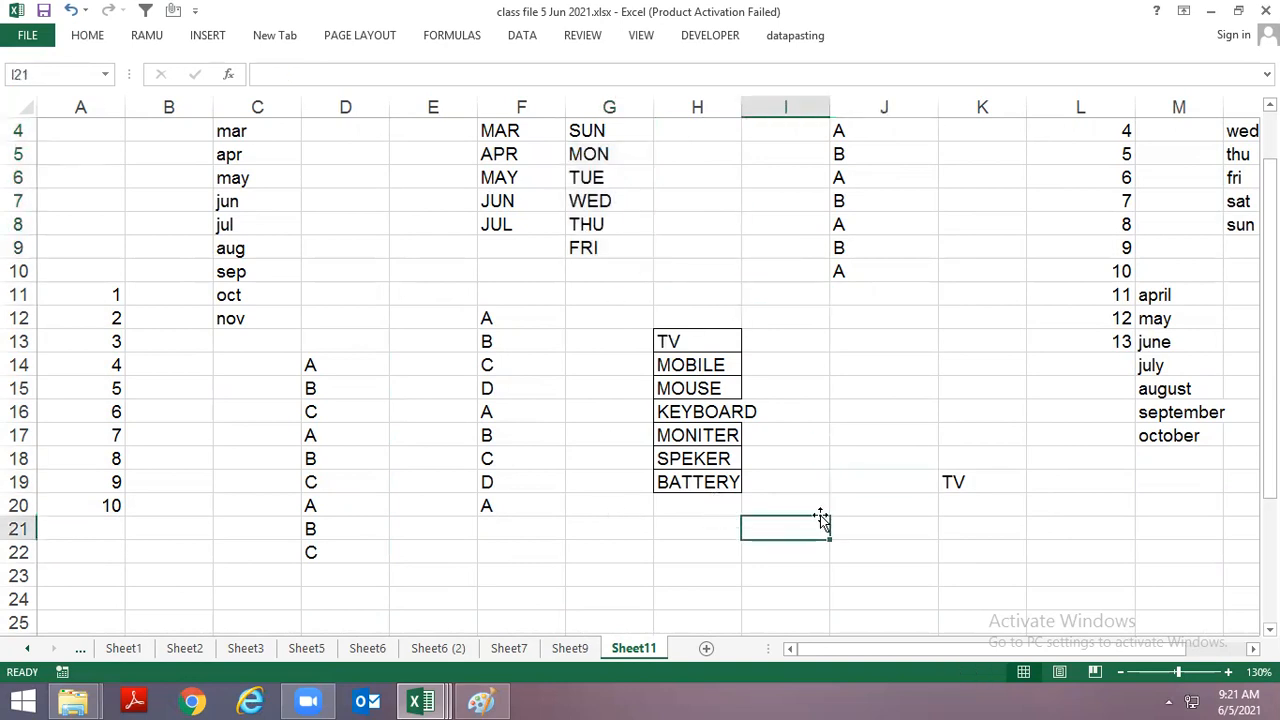
pyautogui.write('MOUSE')
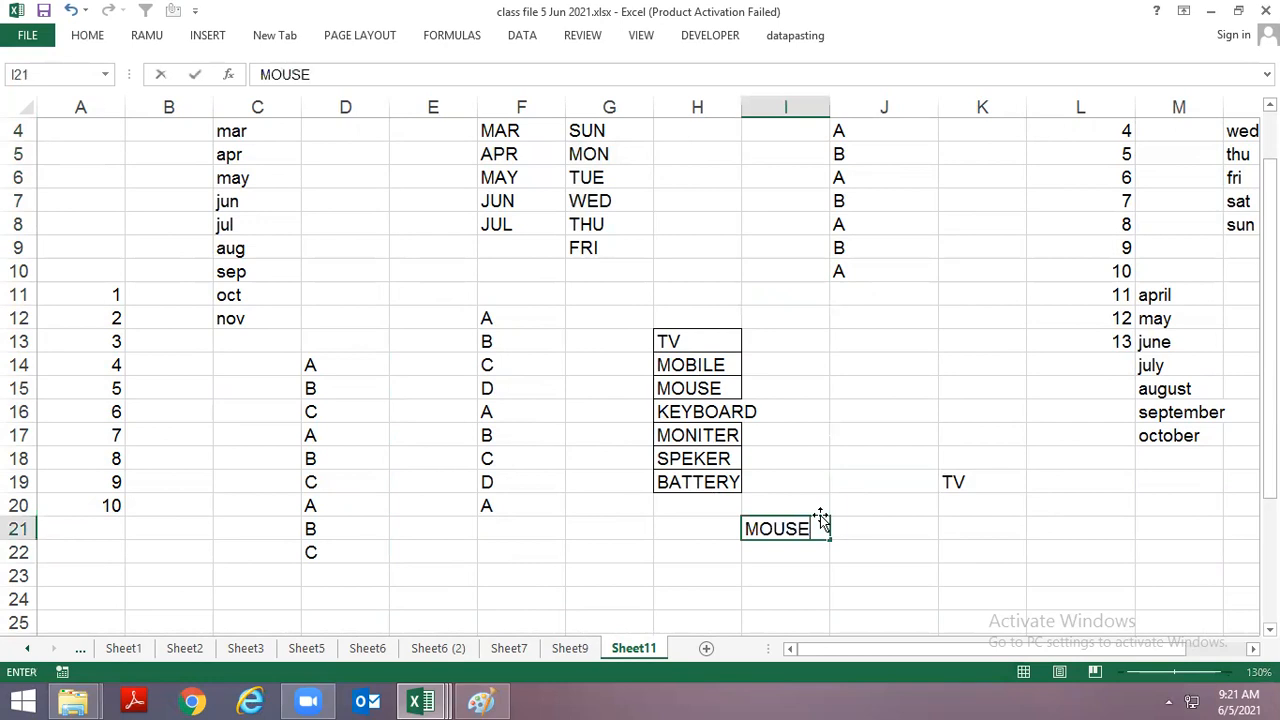
pyautogui.press('Return')
pyautogui.scroll(-2, 771, 323)
pyautogui.click(815, 390)
pyautogui.moveTo(825, 403); pyautogui.dragTo(832, 558)
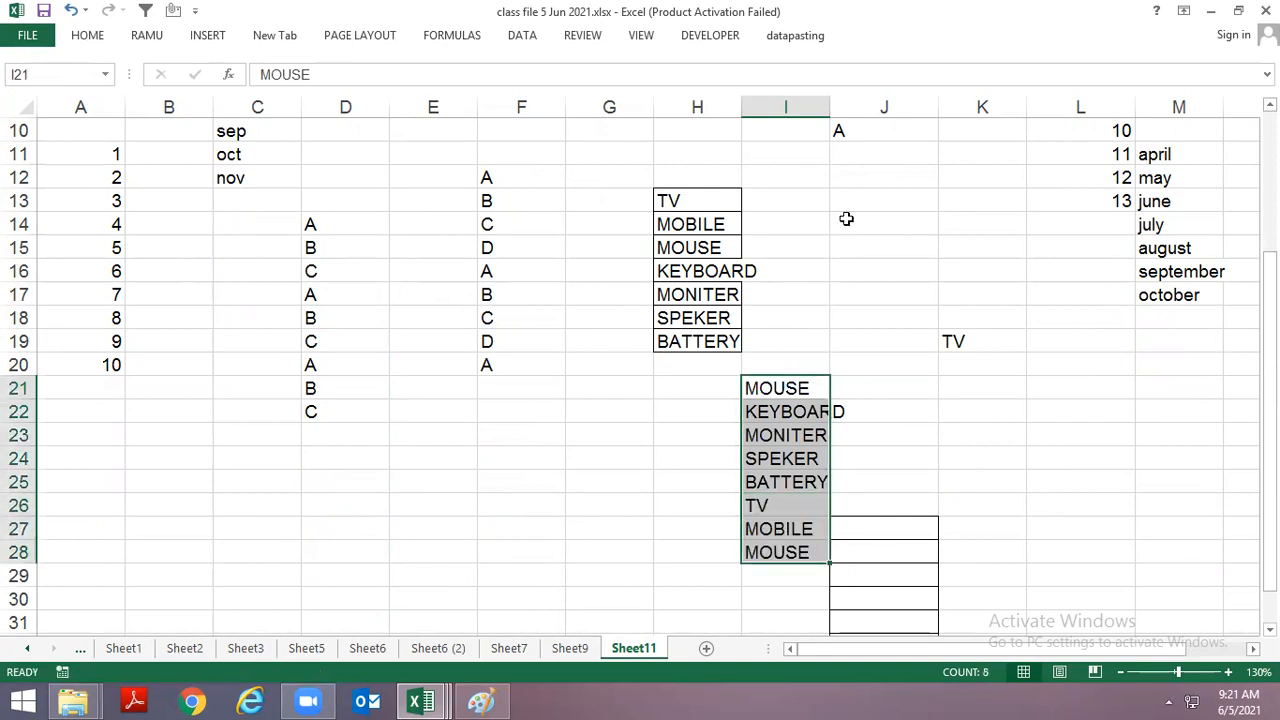
# Widen column I so that KEYBOARD fits inside its cell.
pyautogui.moveTo(831, 108); pyautogui.dragTo(852, 113)
pyautogui.scroll(-3, 903, 250)
pyautogui.scroll(1, 906, 257)
pyautogui.click(906, 290)
pyautogui.click(791, 268)
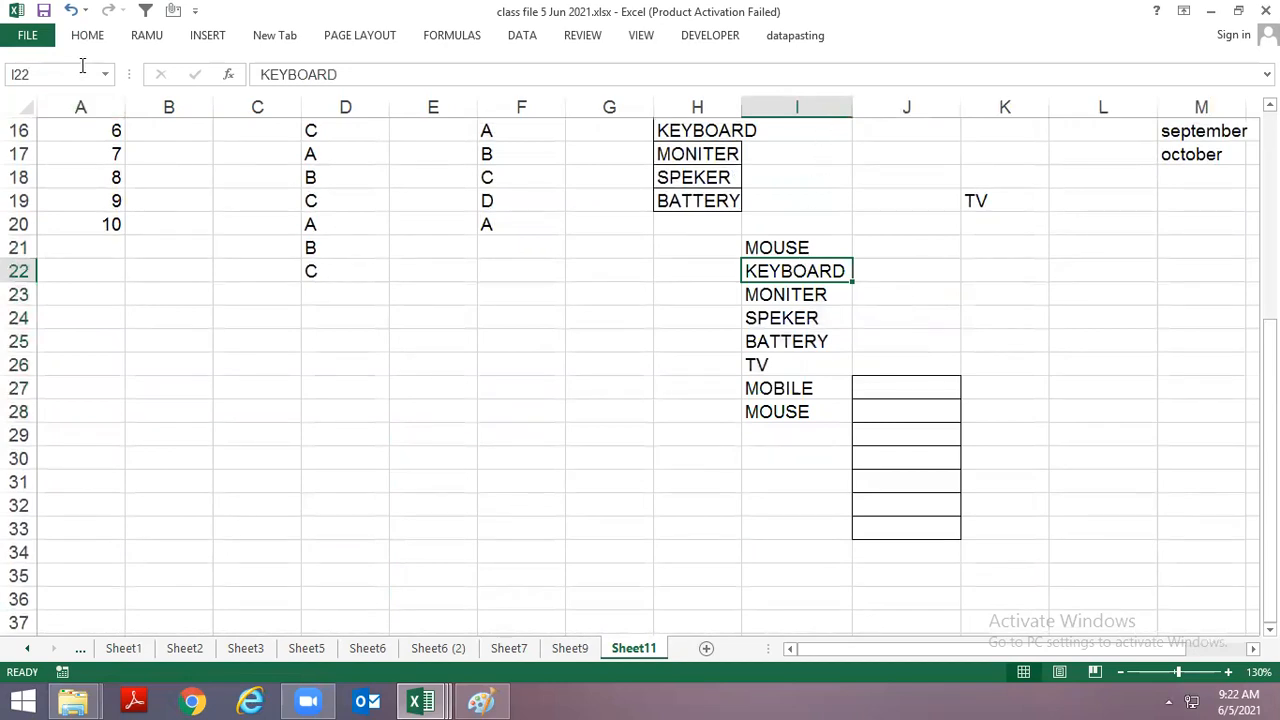
# Open the Custom Lists editor from the General section of the advanced Excel options.
pyautogui.click(28, 36)
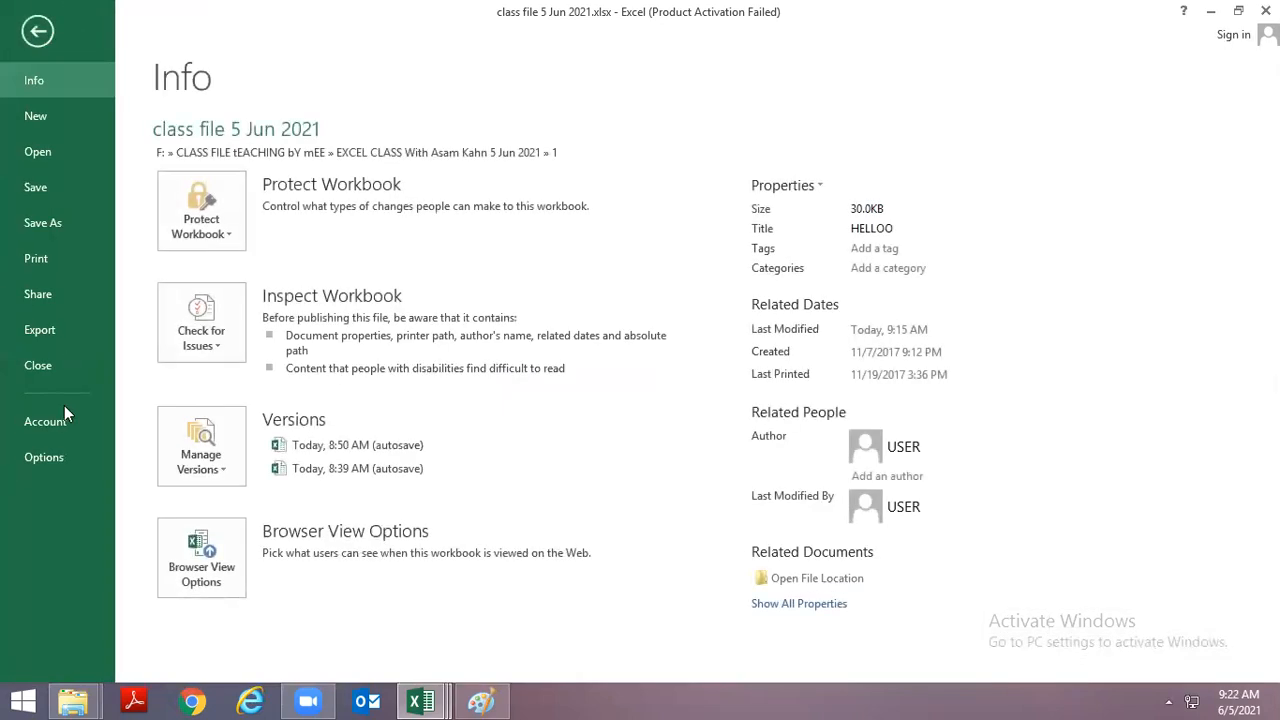
pyautogui.click(56, 457)
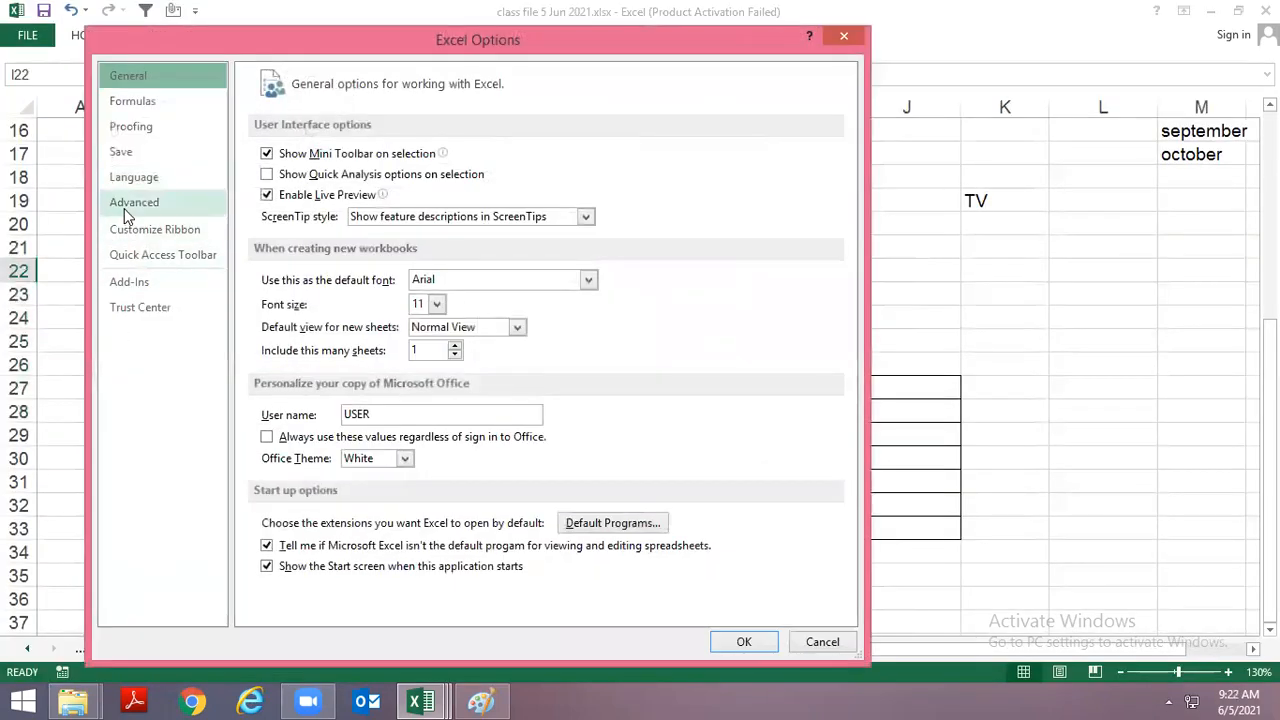
pyautogui.click(120, 203)
pyautogui.scroll(-15, 646, 372)
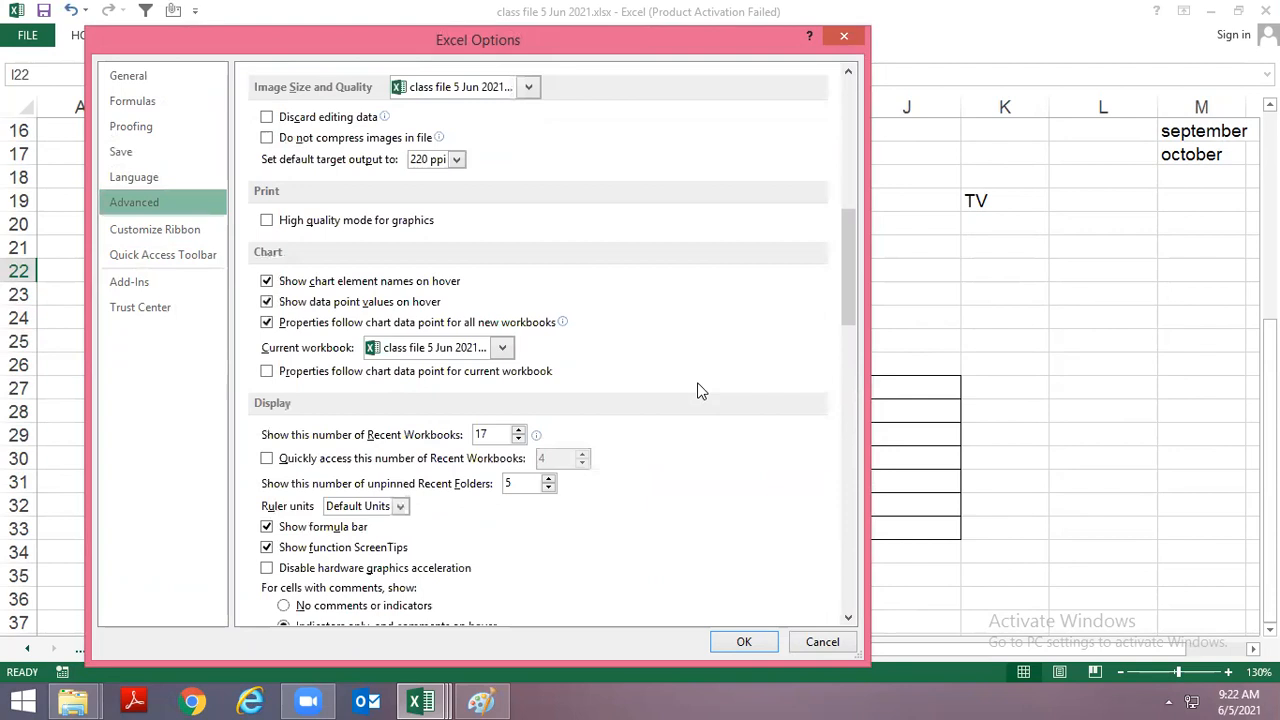
pyautogui.scroll(-12, 700, 390)
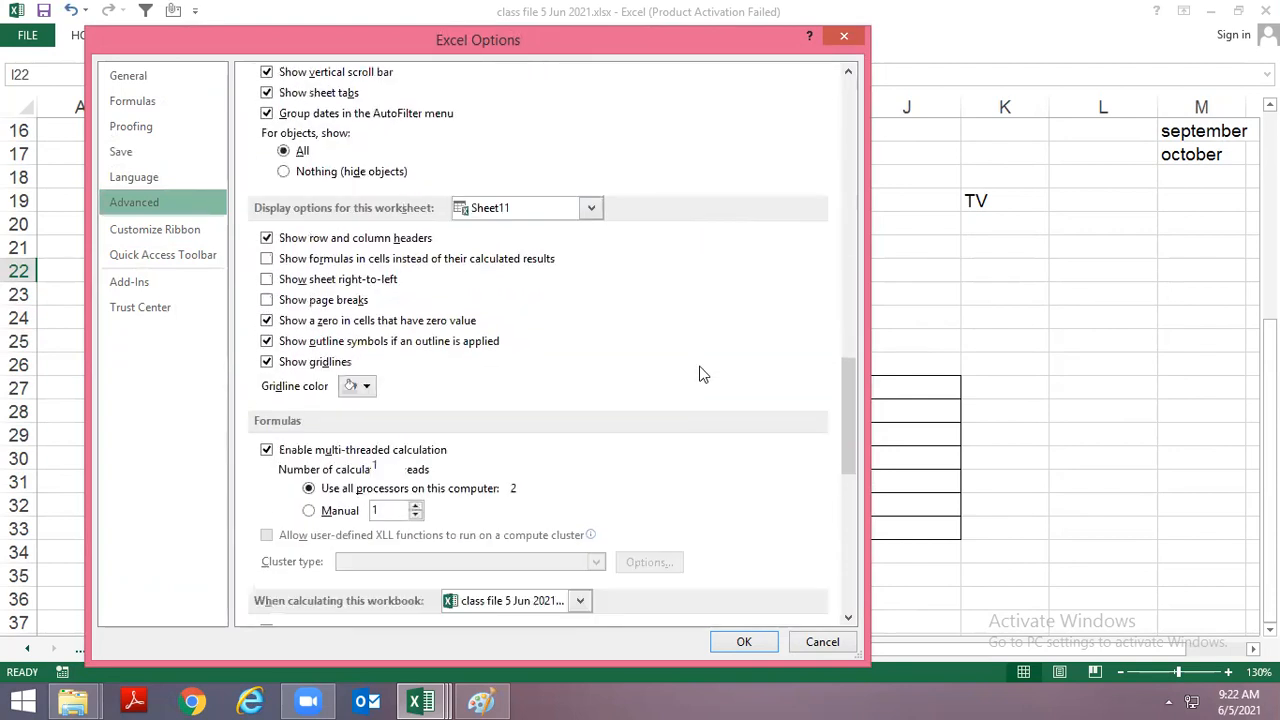
pyautogui.scroll(-10, 703, 378)
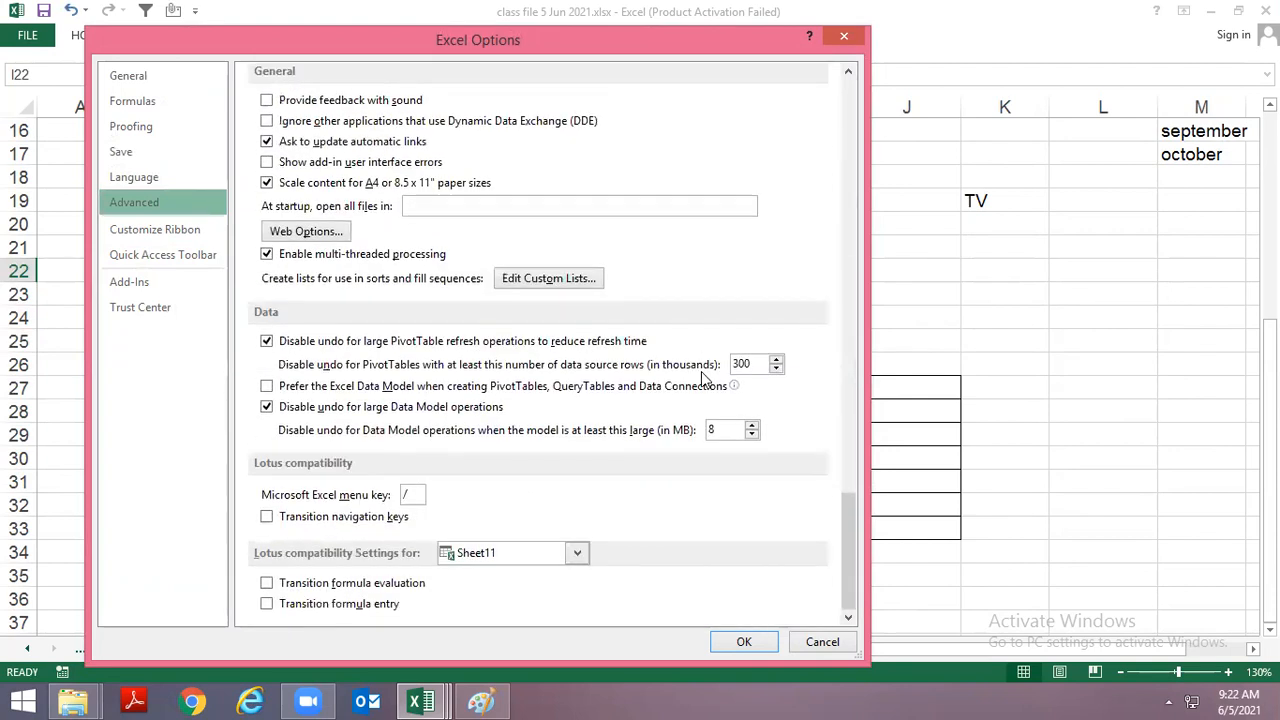
pyautogui.click(580, 279)
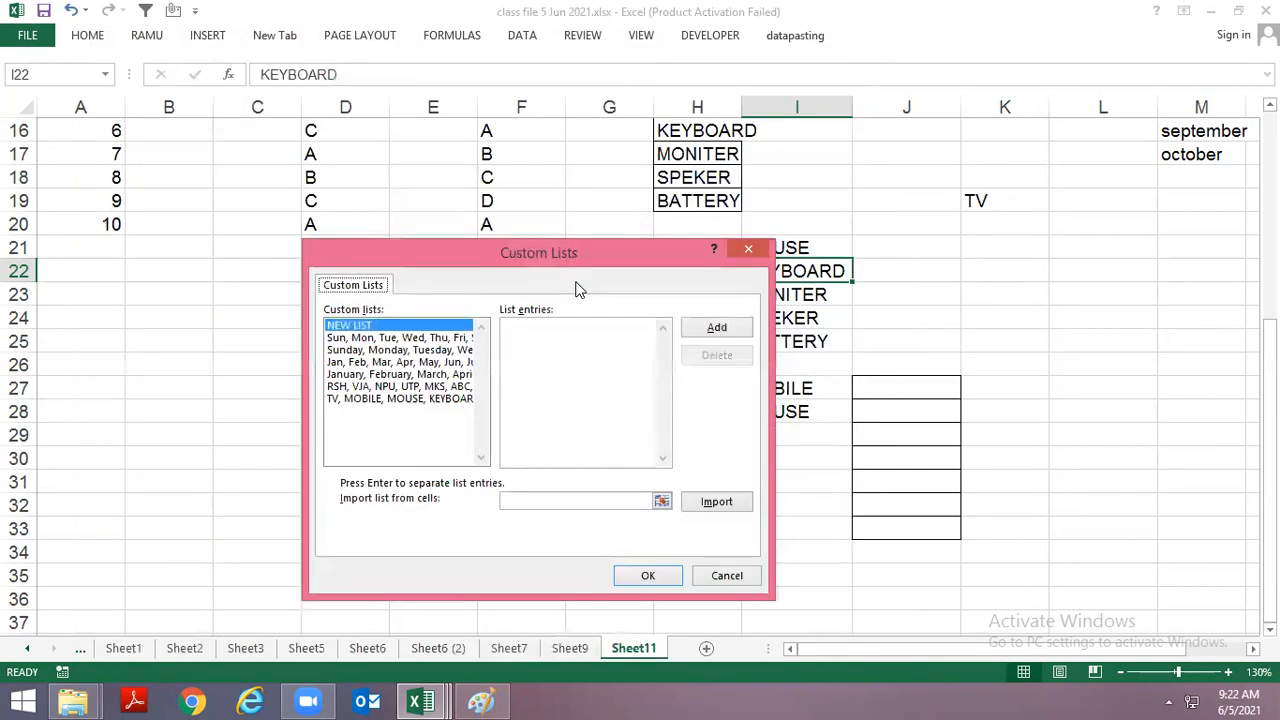
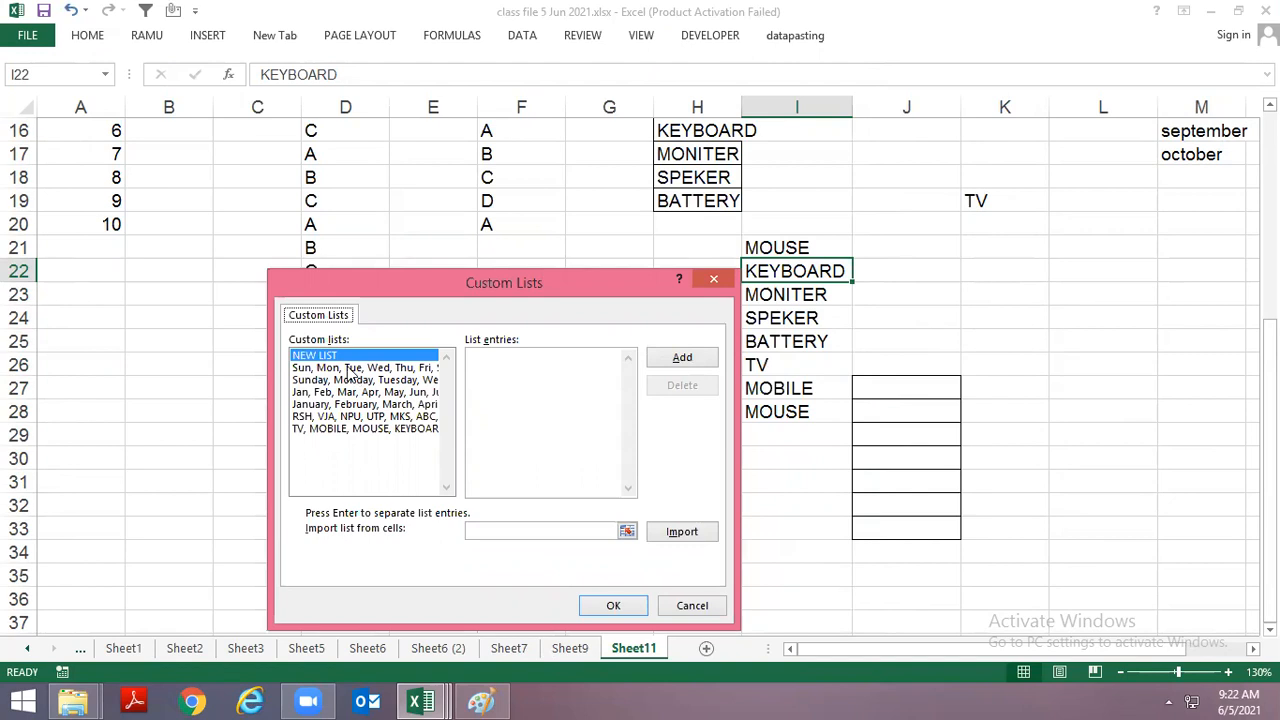
# Examine the built-in weekday and month lists, then close the Custom Lists editor and the options without changes.
pyautogui.click(350, 368)
pyautogui.click(344, 382)
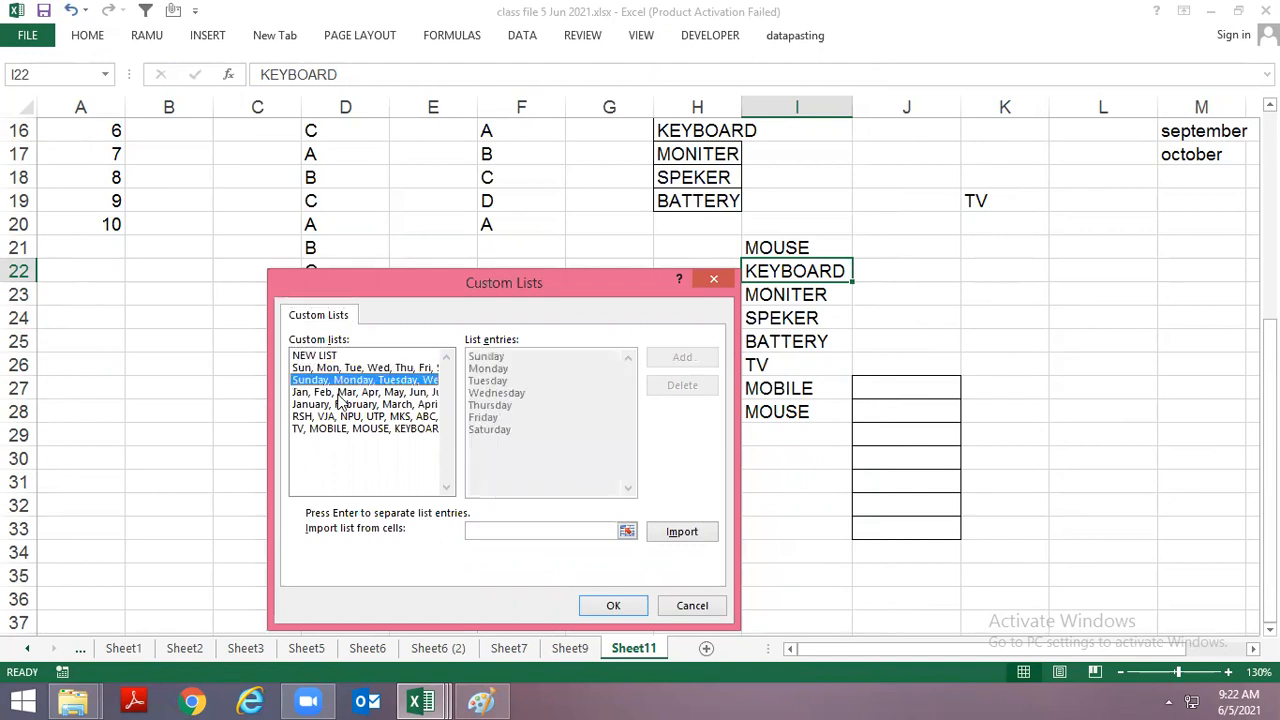
pyautogui.click(333, 406)
pyautogui.click(331, 394)
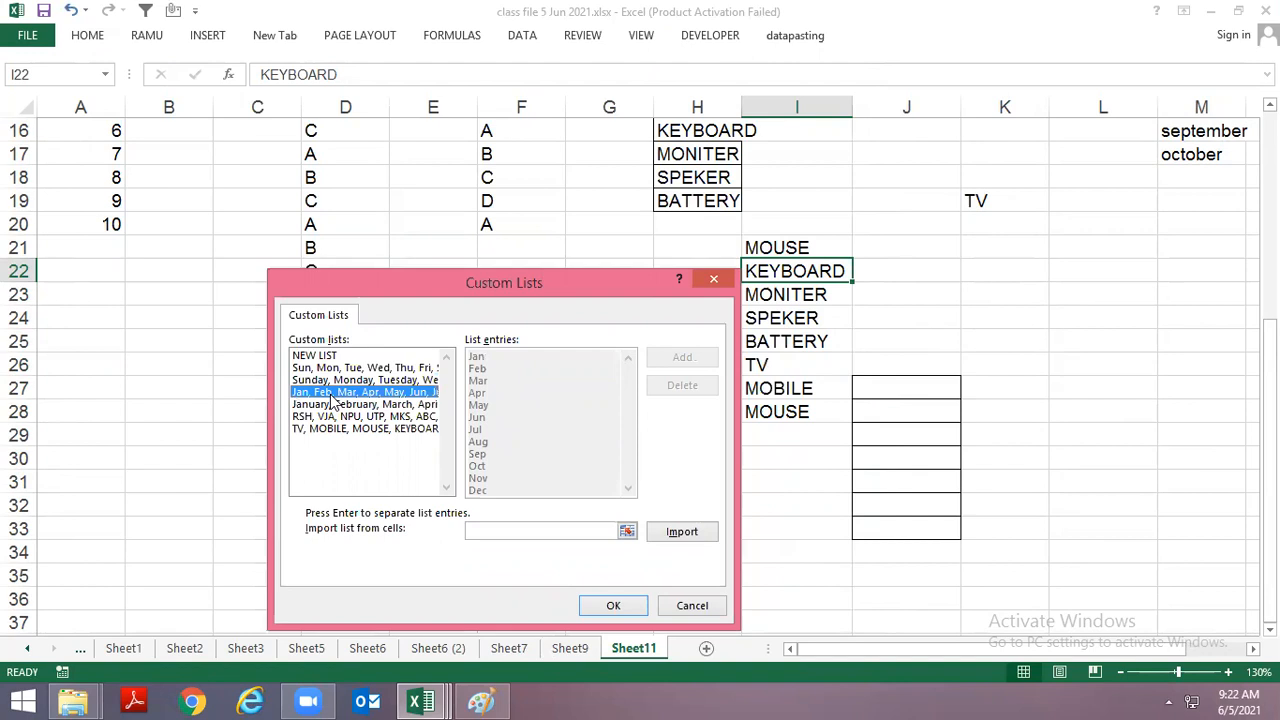
pyautogui.press('Escape')
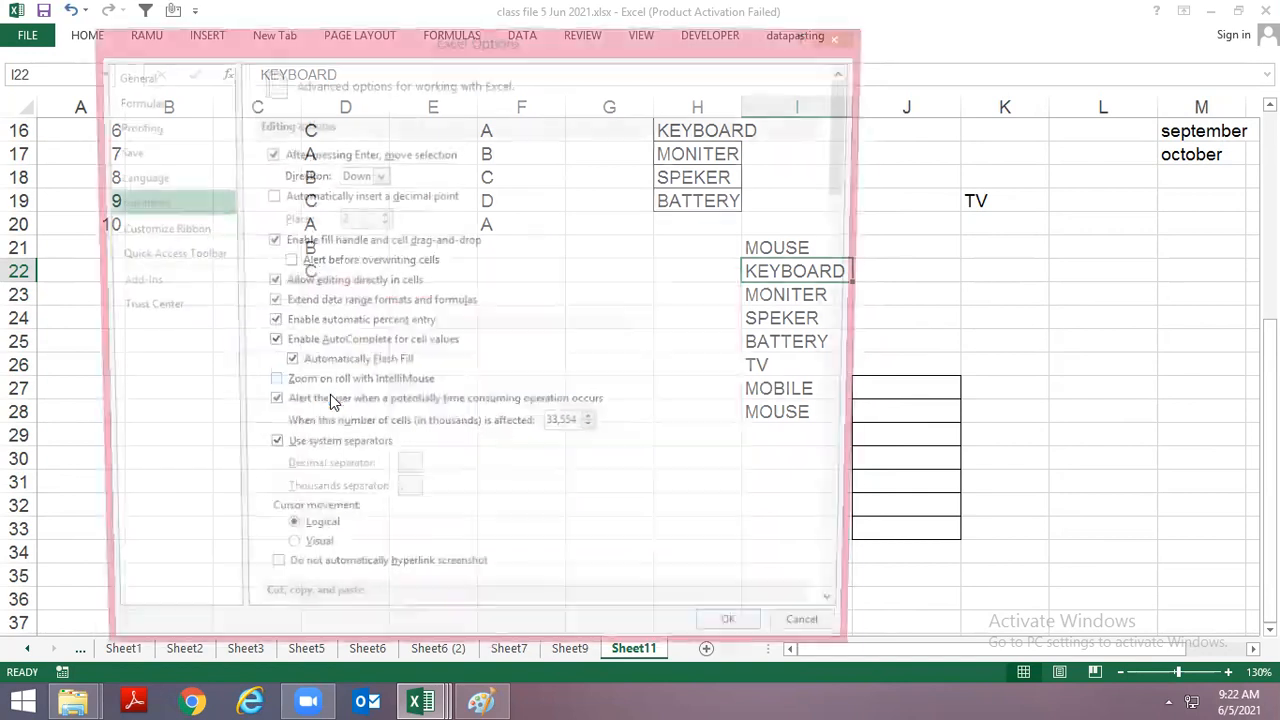
pyautogui.press('Escape')
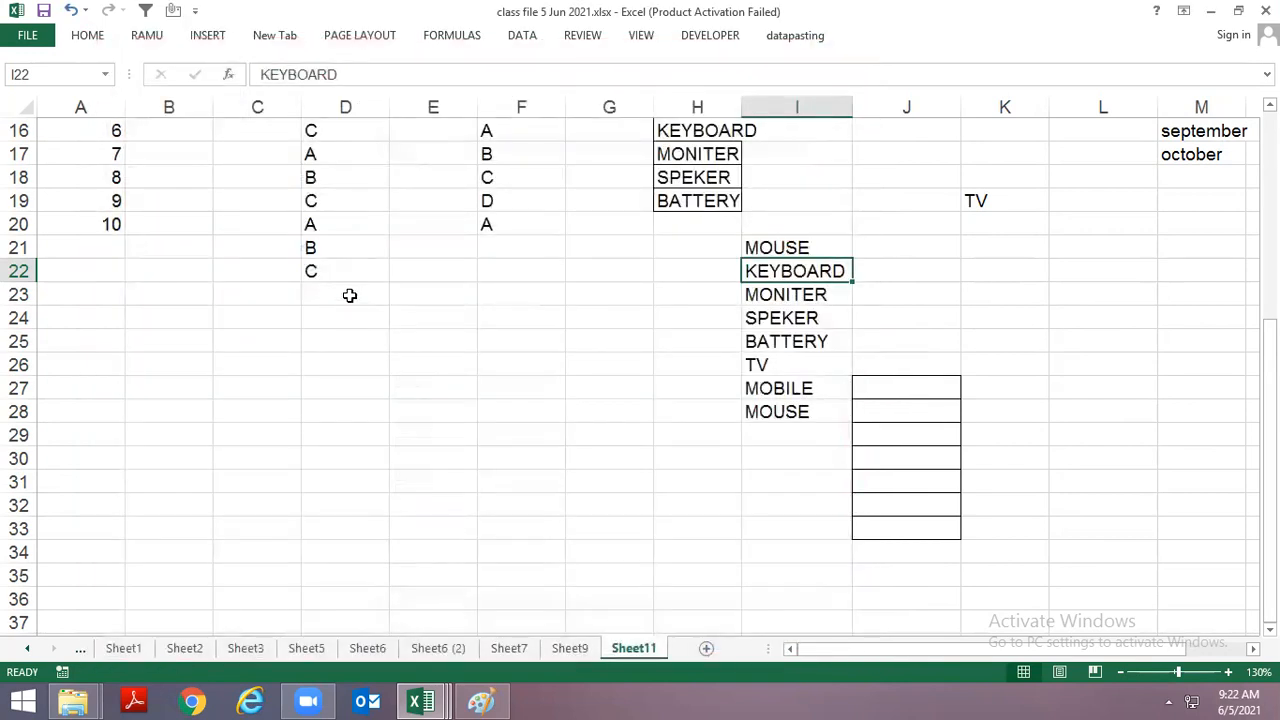
# Enter the letters A to J one per cell in E33:E42, correcting the mistyped I in E41.
pyautogui.scroll(2, 480, 192)
pyautogui.scroll(-6, 500, 200)
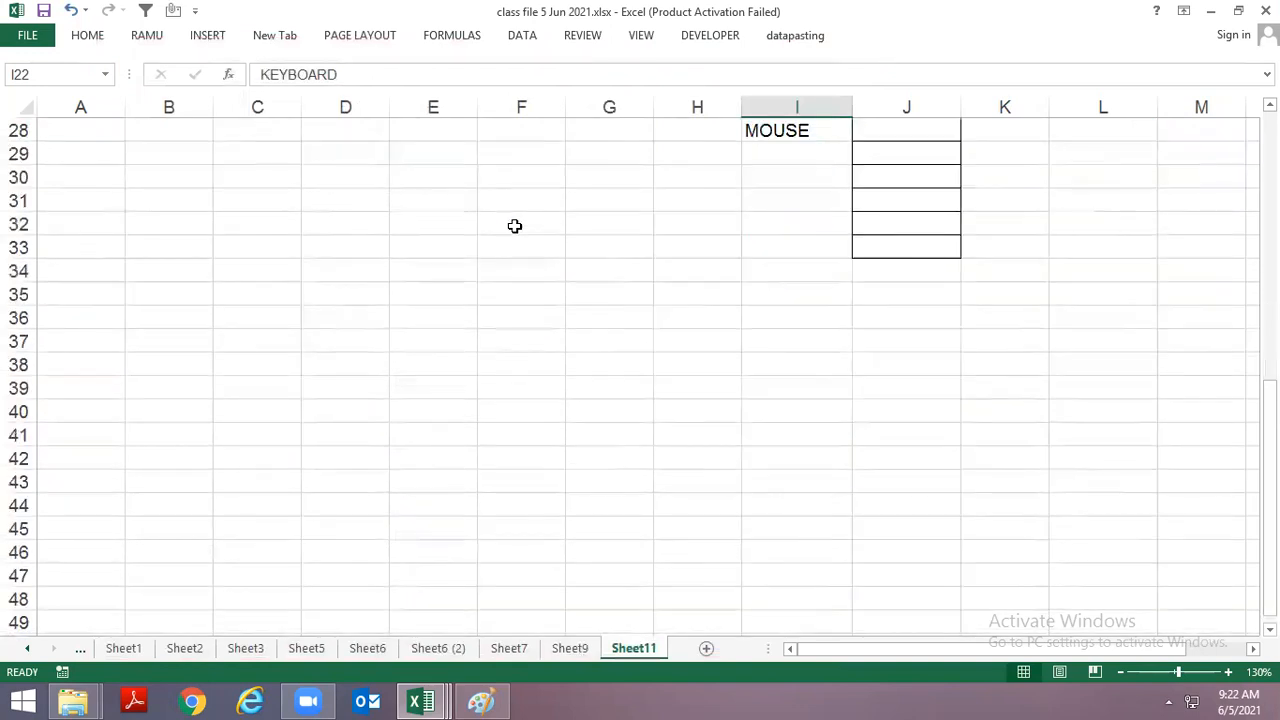
pyautogui.click(425, 248)
pyautogui.write('A')
pyautogui.press('Return')
pyautogui.write('B')
pyautogui.press('Return')
pyautogui.write('C')
pyautogui.press('Return')
pyautogui.write('D')
pyautogui.press('Return')
pyautogui.write('E')
pyautogui.press('Return')
pyautogui.write('F')
pyautogui.press('Return')
pyautogui.write('G')
pyautogui.press('Return')
pyautogui.write('H')
pyautogui.press('Return')
pyautogui.write('IJ')
pyautogui.press('Return')
pyautogui.press('Up')
pyautogui.write('I')
pyautogui.press('Return')
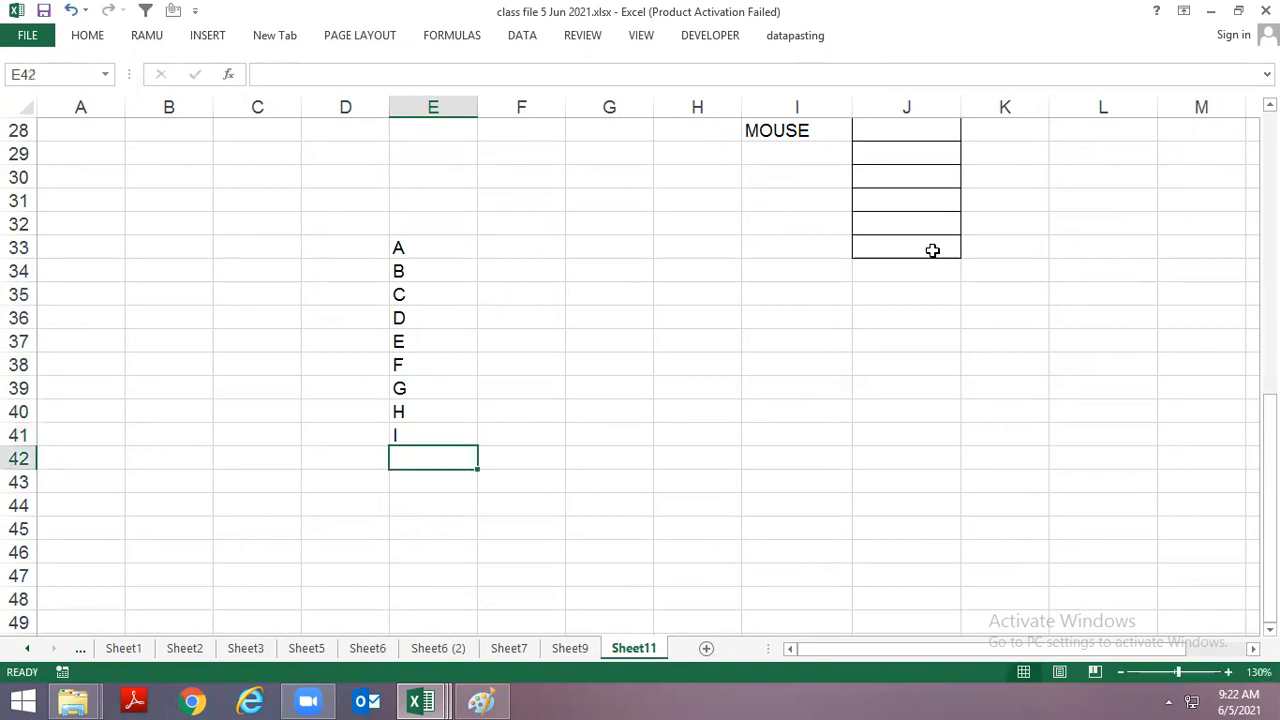
pyautogui.write('J')
pyautogui.press('Return')
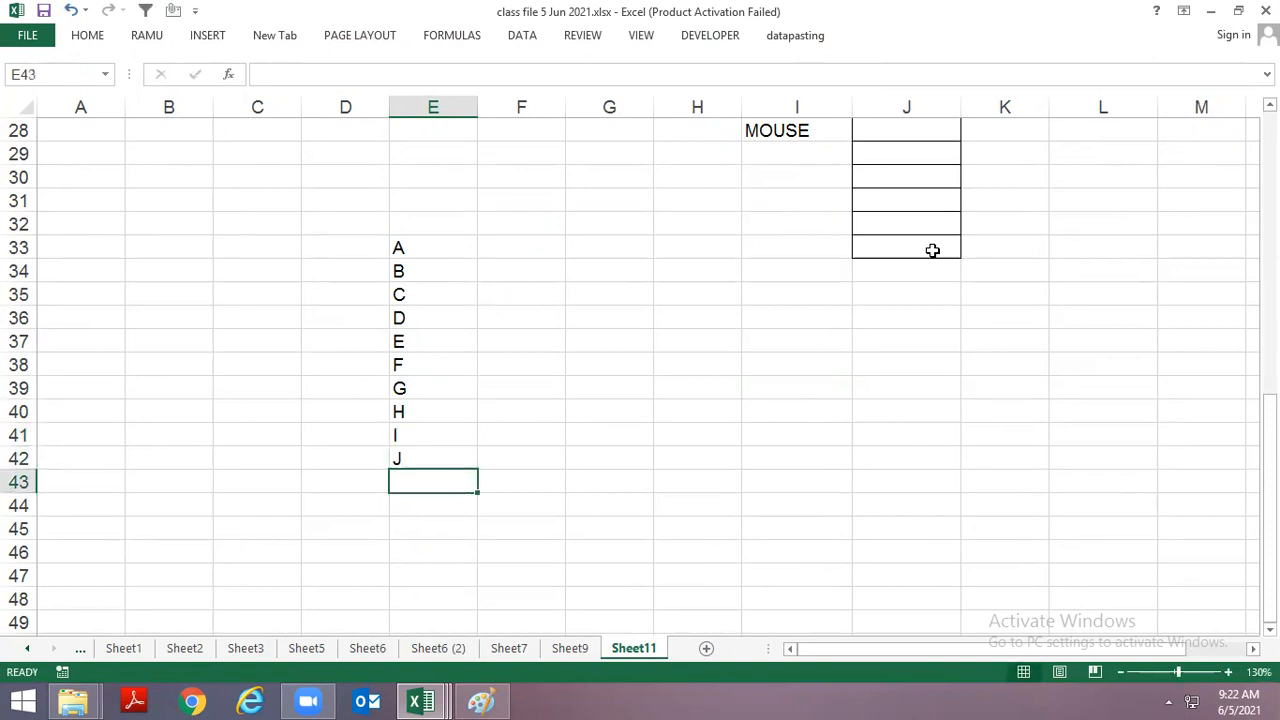
# Open the Custom Lists editor from the General section of the advanced Excel options.
pyautogui.click(30, 35)
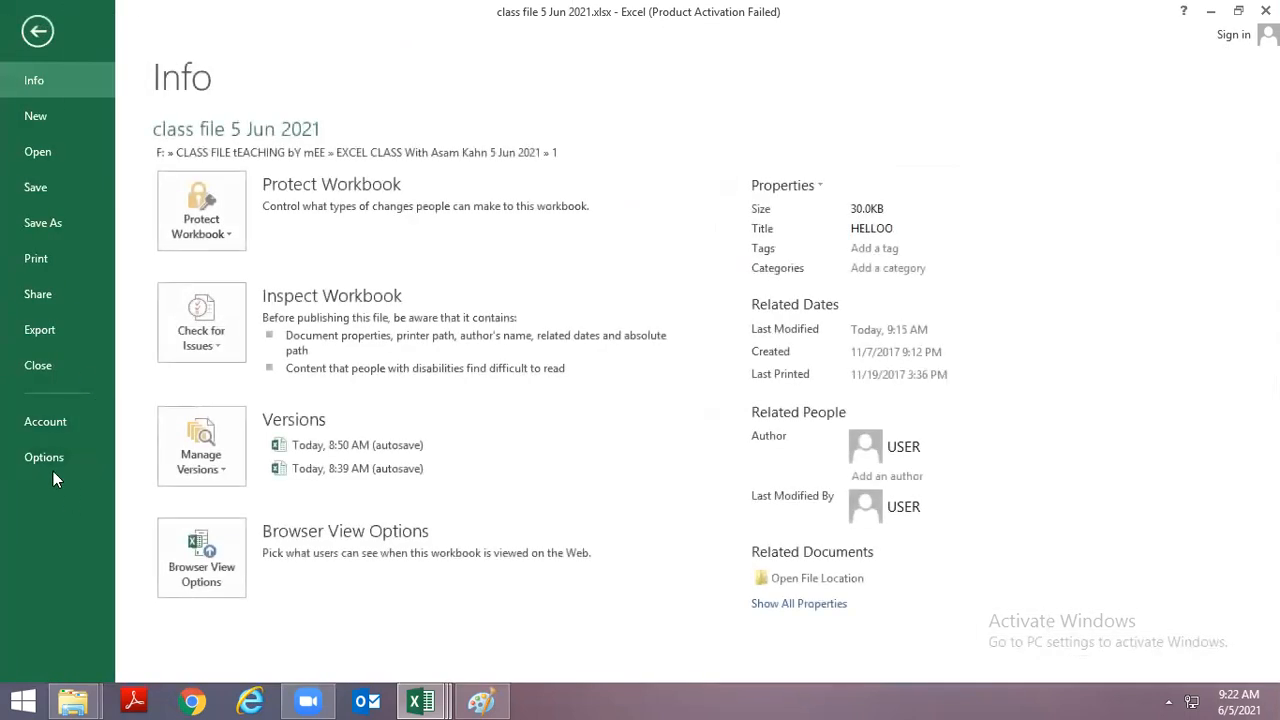
pyautogui.click(53, 472)
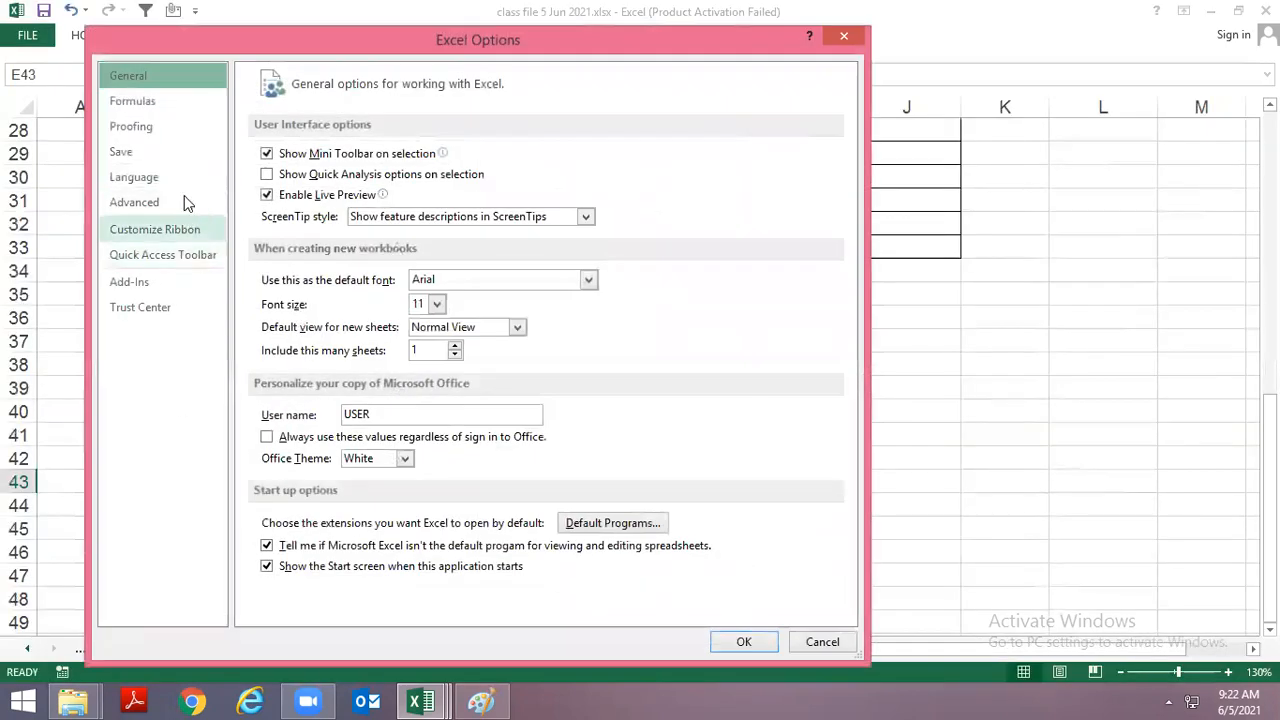
pyautogui.click(182, 204)
pyautogui.scroll(-5, 755, 316)
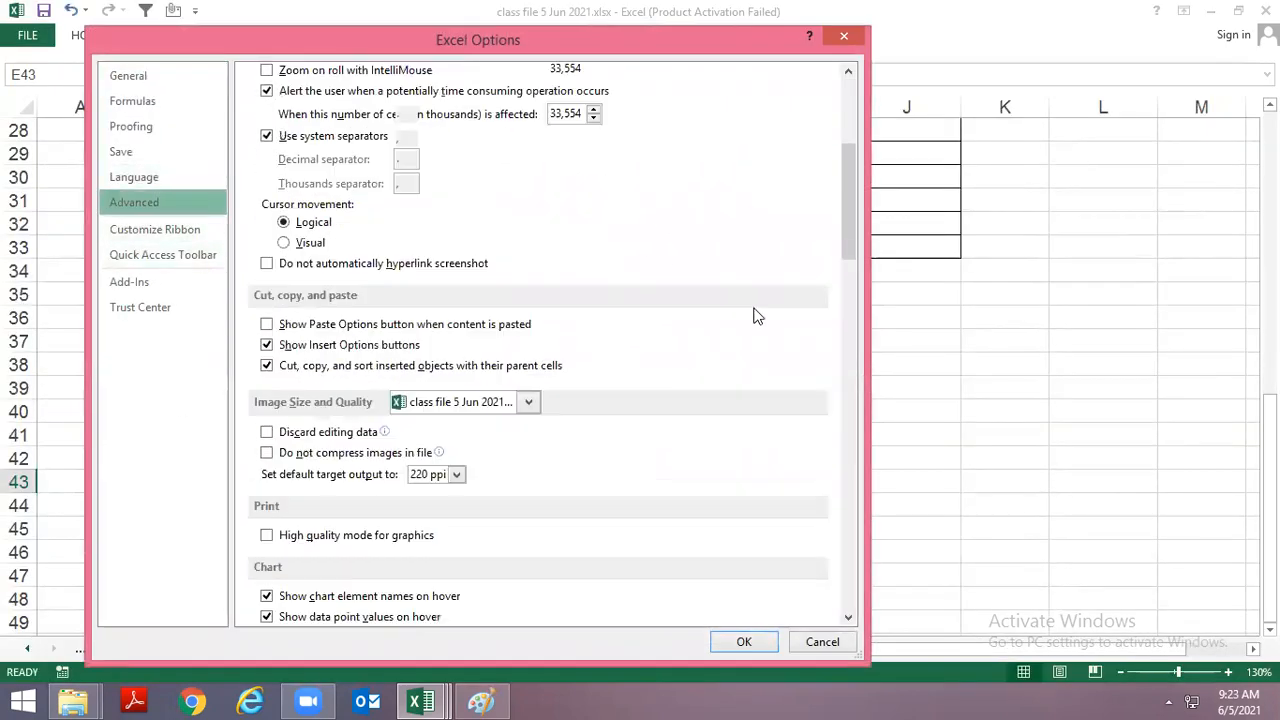
pyautogui.scroll(-15, 755, 316)
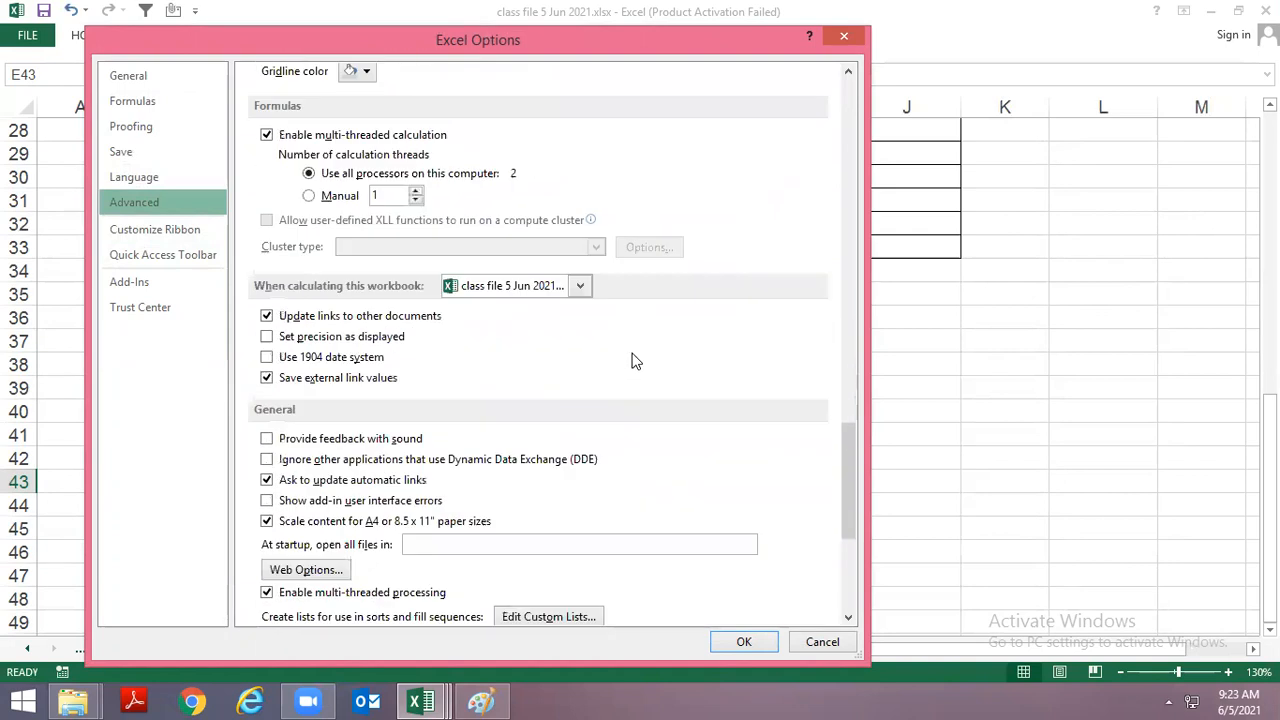
pyautogui.scroll(-3, 632, 360)
pyautogui.click(549, 437)
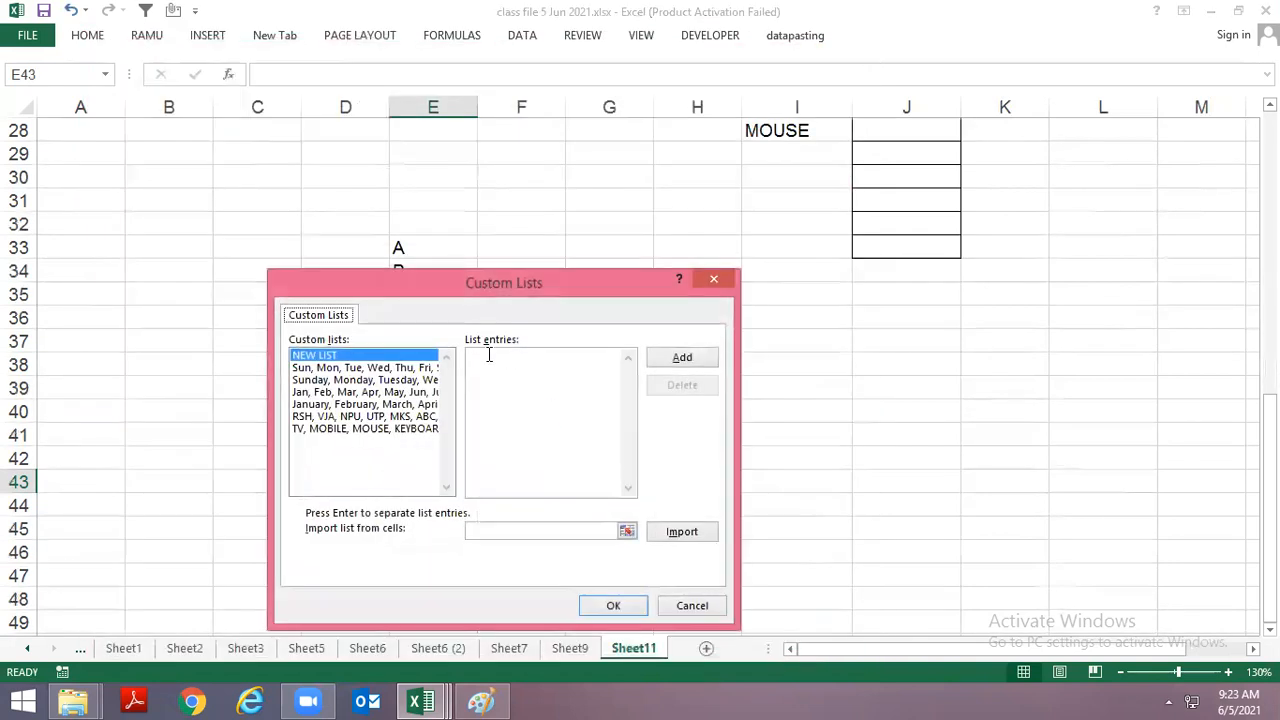
# Try to add a custom list from cells E33:E42, moving the editor clear of the letters and confirming it.
pyautogui.moveTo(581, 287); pyautogui.dragTo(942, 113)
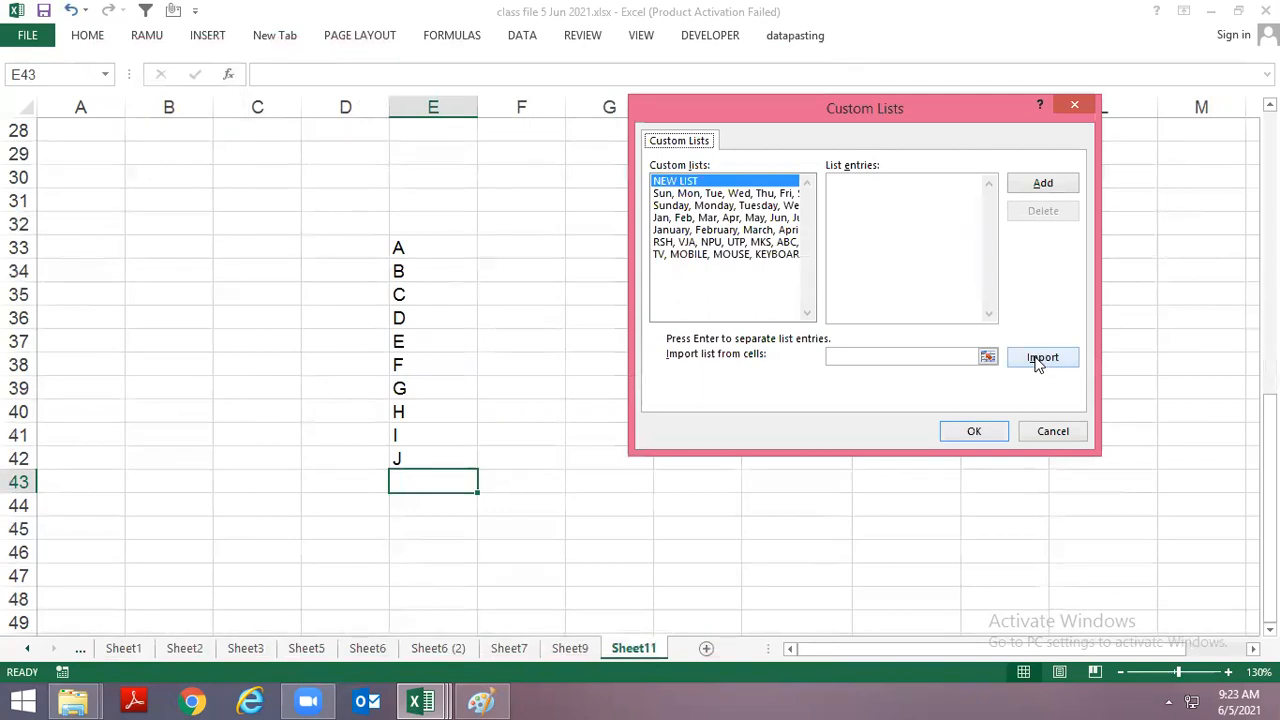
pyautogui.click(987, 356)
pyautogui.moveTo(439, 250); pyautogui.dragTo(406, 451)
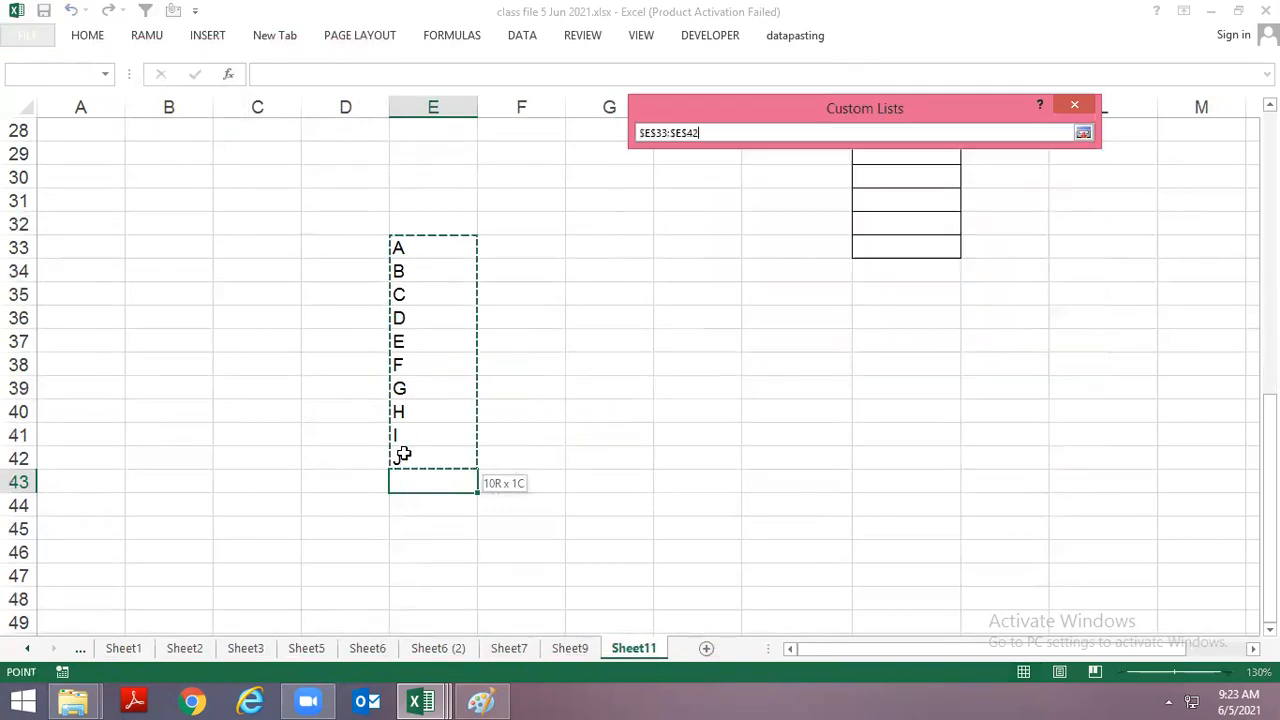
pyautogui.click(1083, 133)
pyautogui.click(1038, 185)
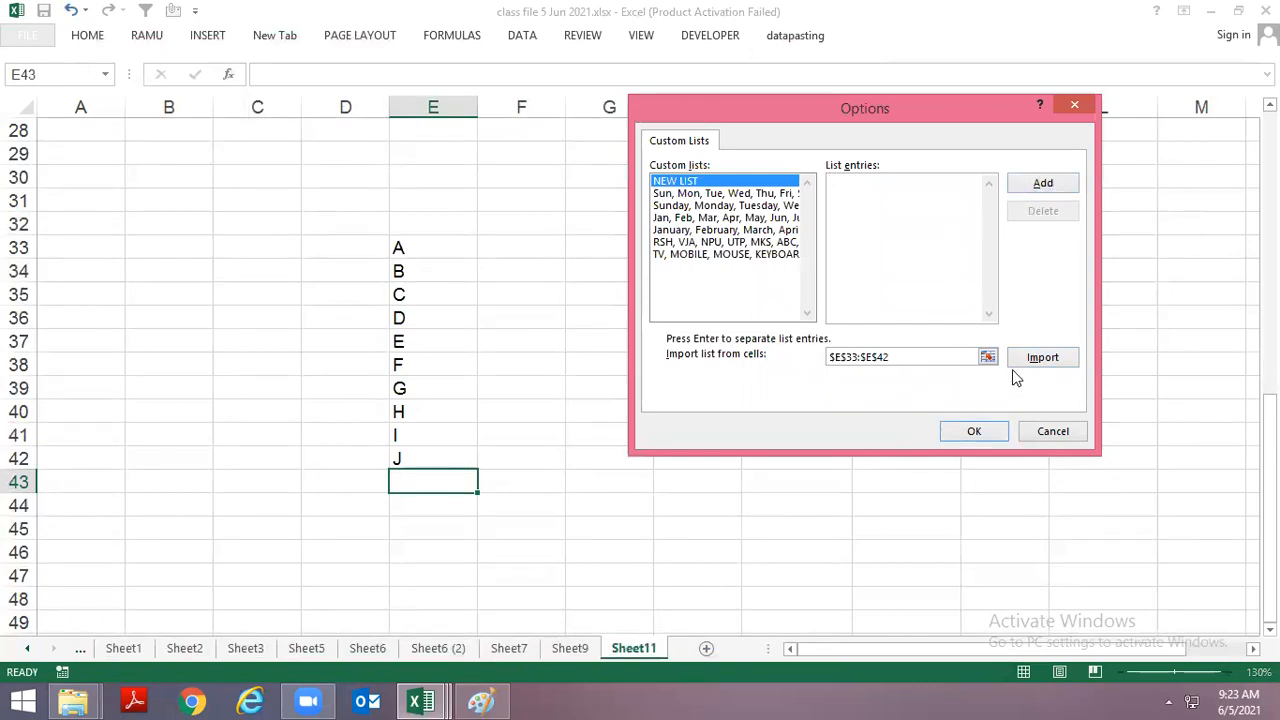
pyautogui.click(988, 357)
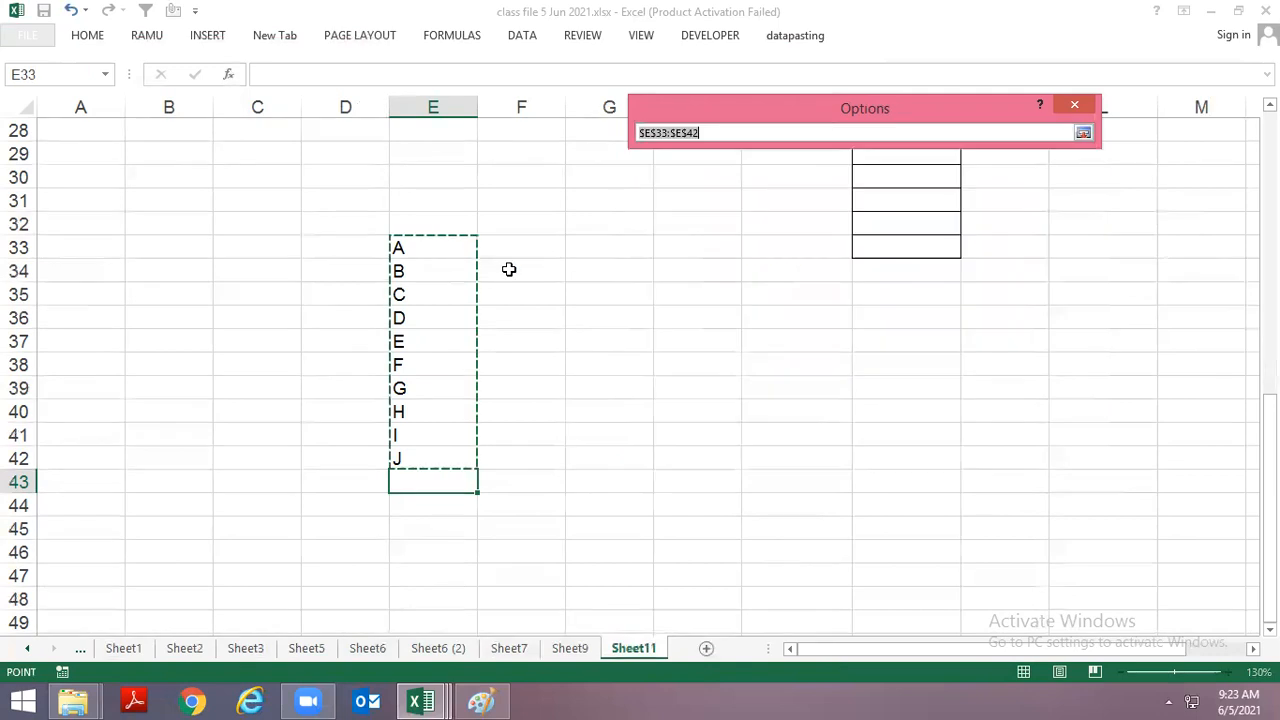
pyautogui.click(1083, 132)
pyautogui.click(972, 431)
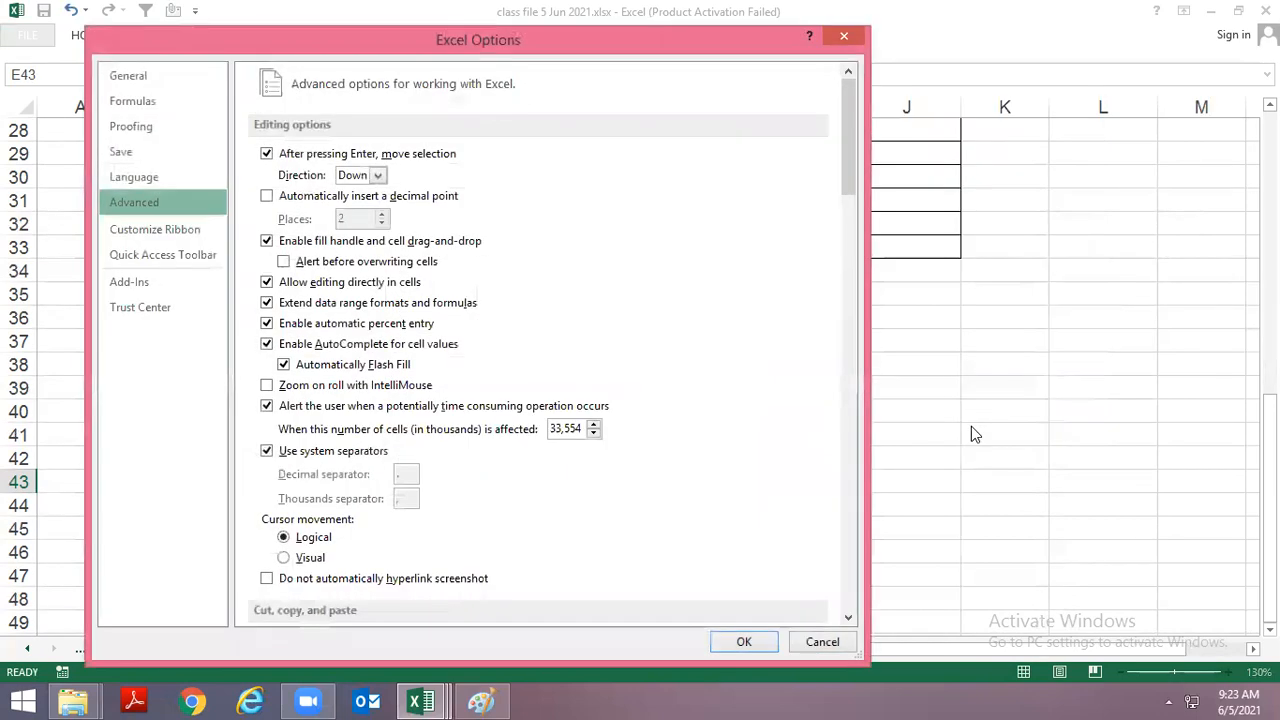
# Reopen the Custom Lists editor, import the letters in E33:E42 as a new custom list, and confirm the options.
pyautogui.scroll(-20, 520, 306)
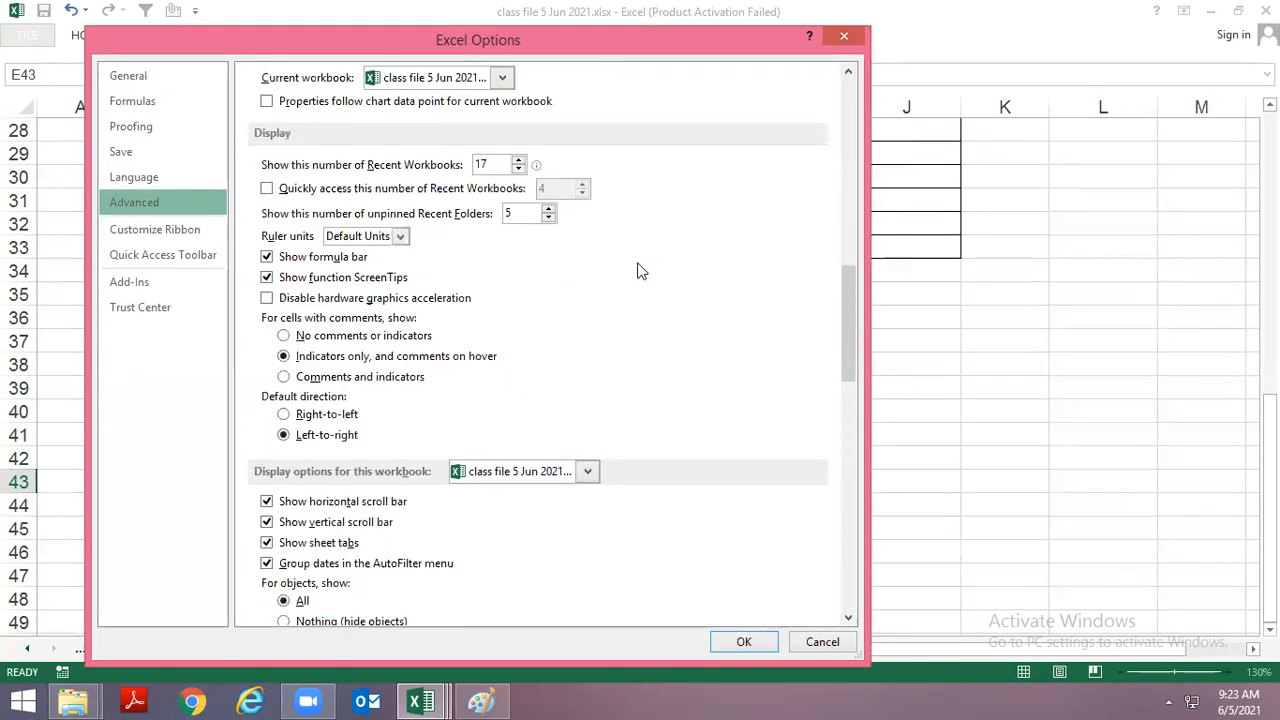
pyautogui.scroll(-10, 630, 316)
pyautogui.click(560, 471)
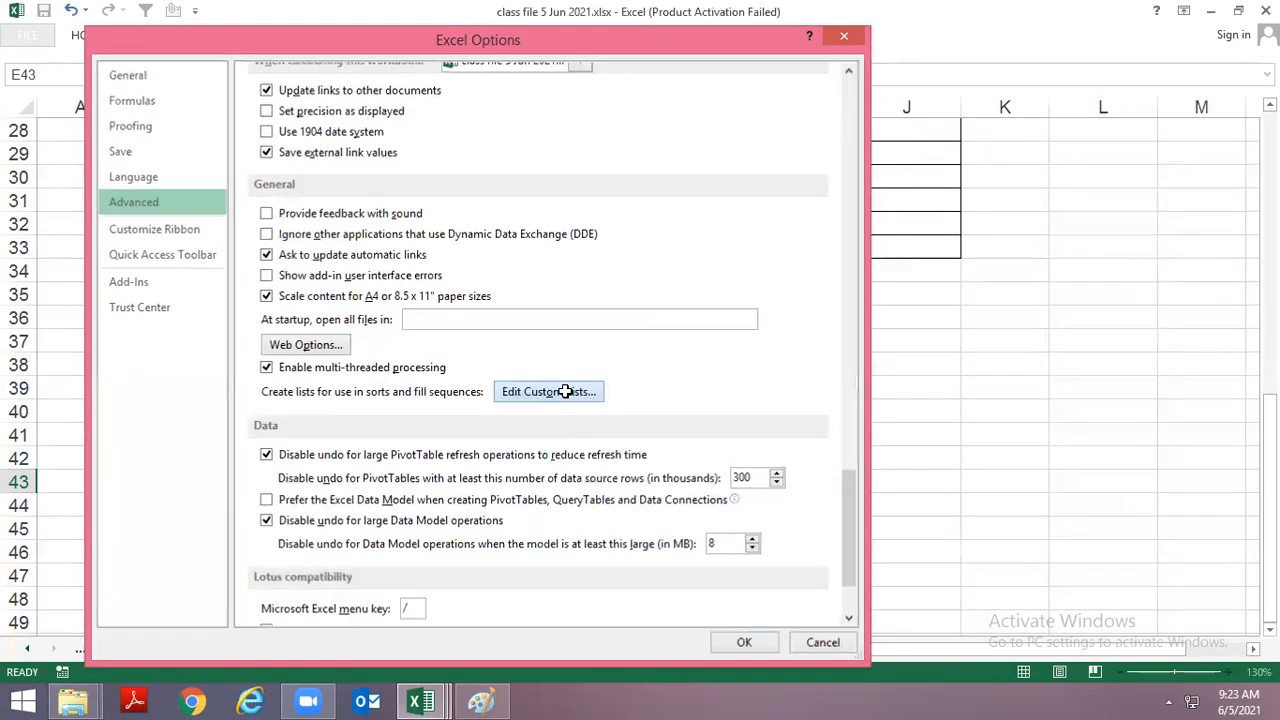
pyautogui.click(1039, 190)
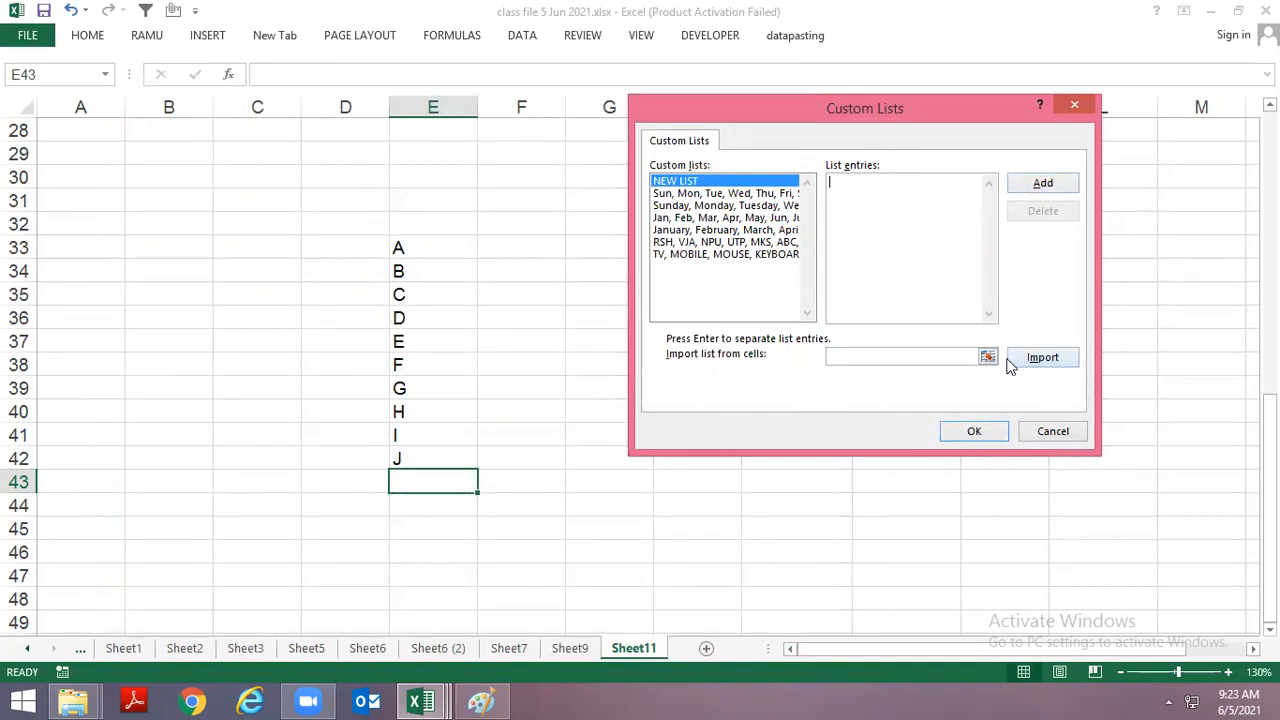
pyautogui.click(1040, 357)
pyautogui.click(868, 356)
pyautogui.moveTo(443, 247); pyautogui.dragTo(430, 452)
pyautogui.click(1053, 357)
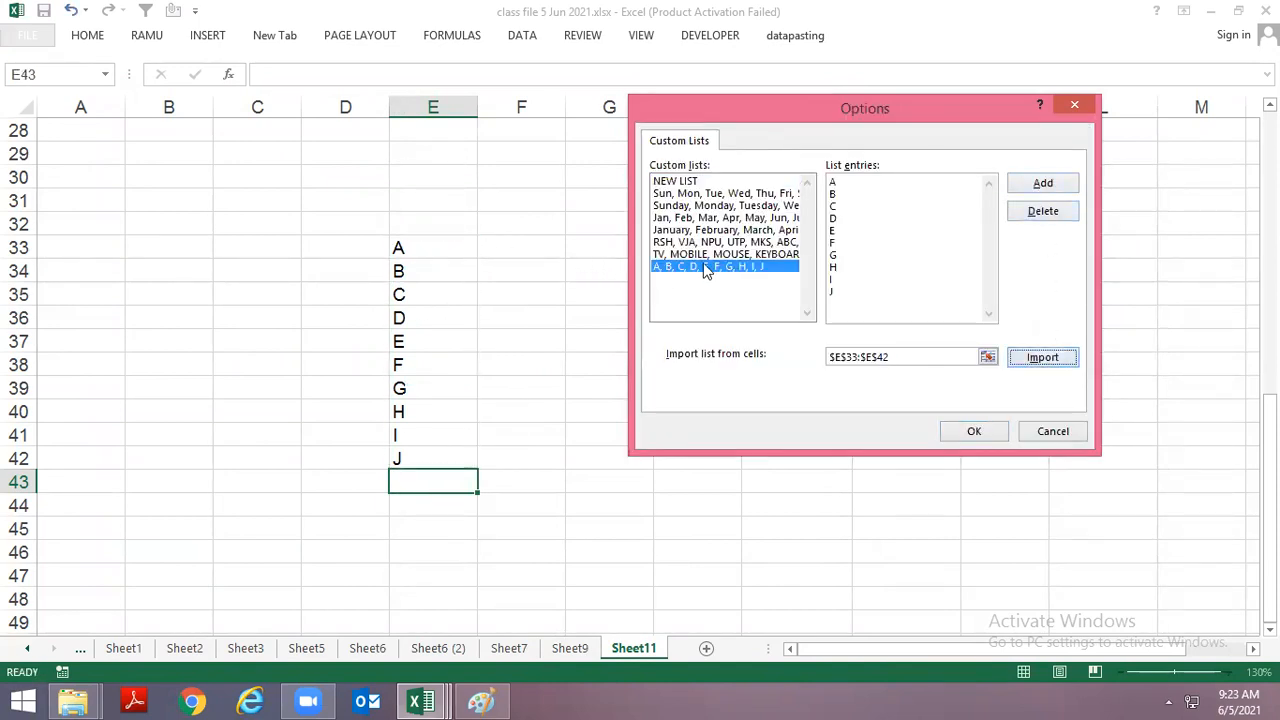
pyautogui.click(970, 432)
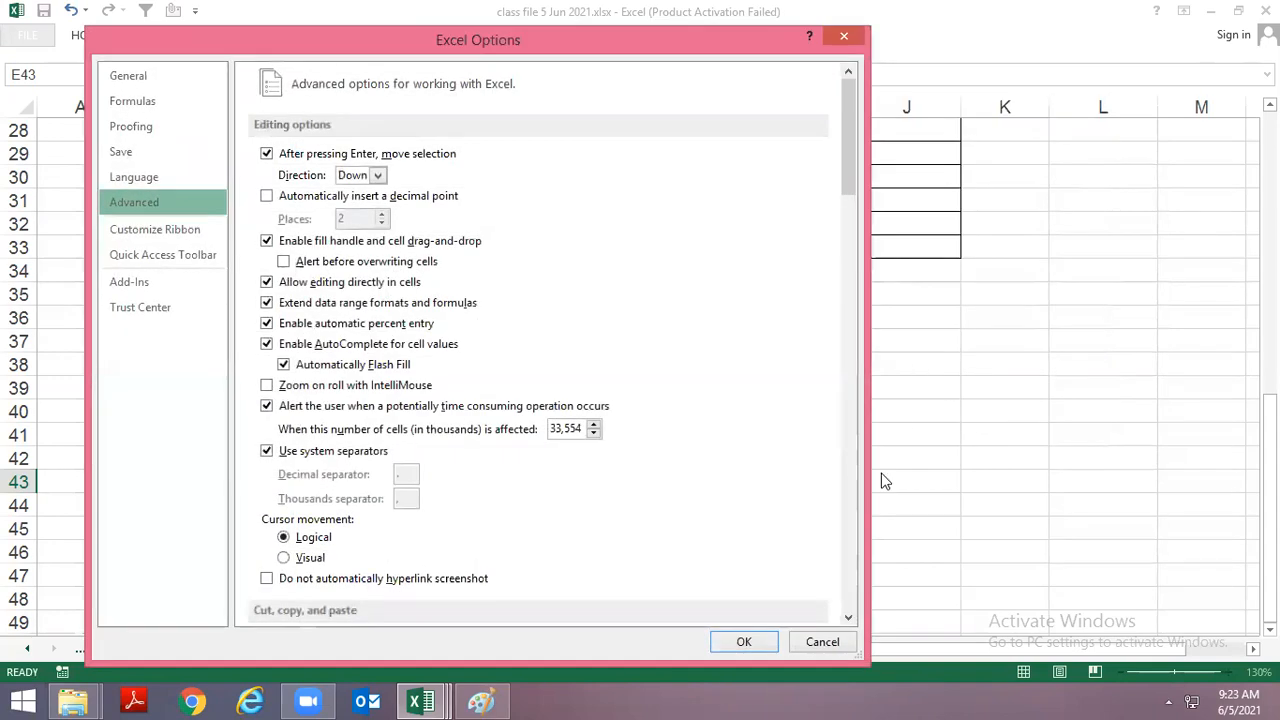
pyautogui.click(744, 643)
# Enter D in G38 and autofill it down to G52 with the custom letter list.
pyautogui.scroll(-1, 771, 343)
pyautogui.click(646, 296)
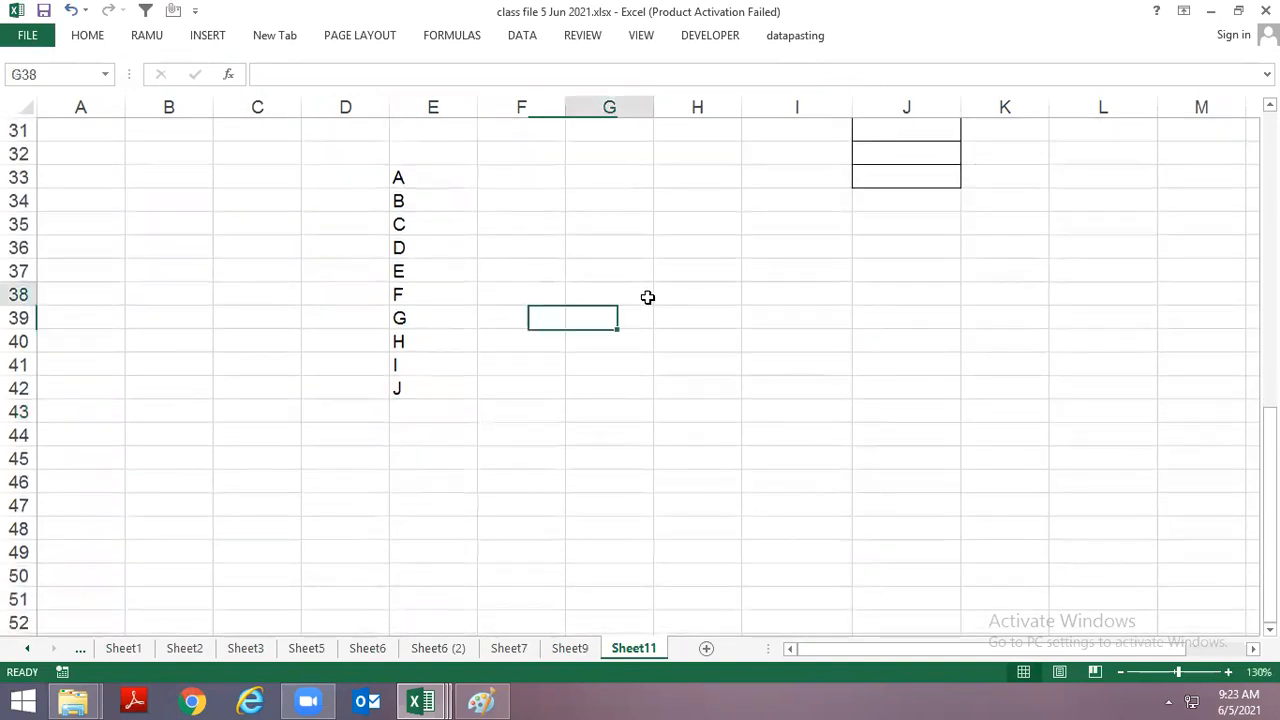
pyautogui.write('D')
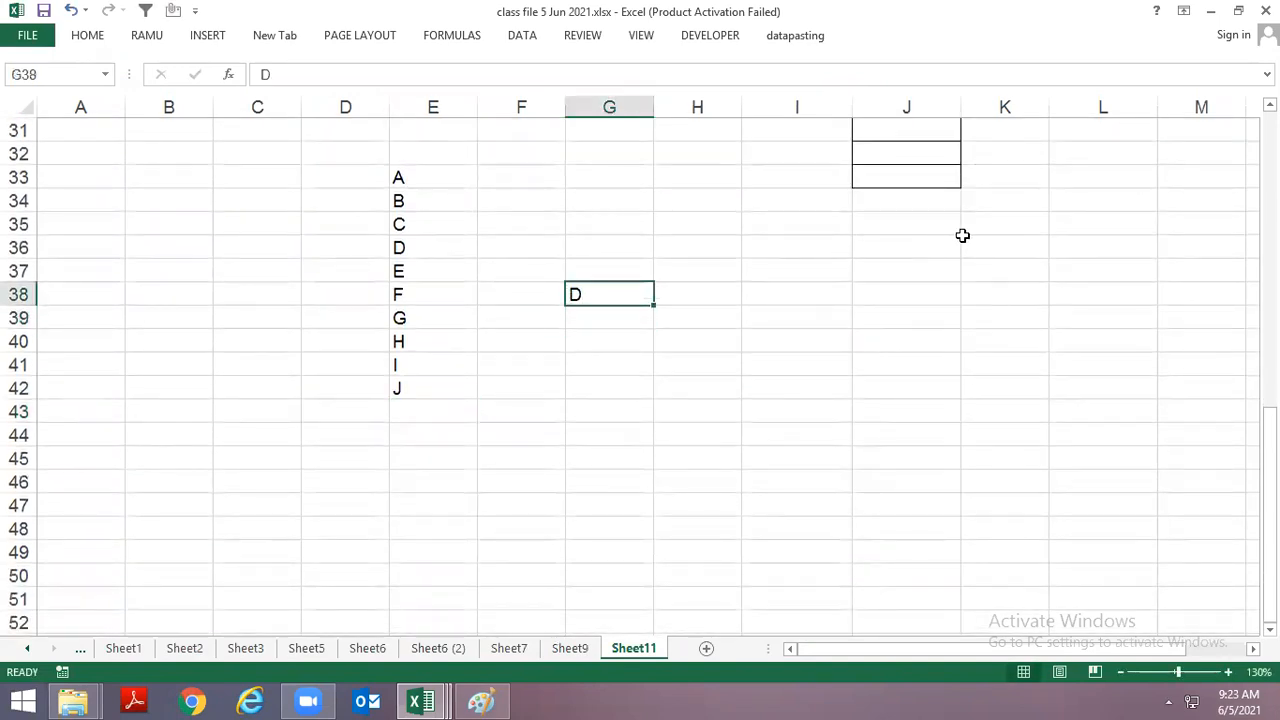
pyautogui.moveTo(654, 304); pyautogui.dragTo(652, 622)
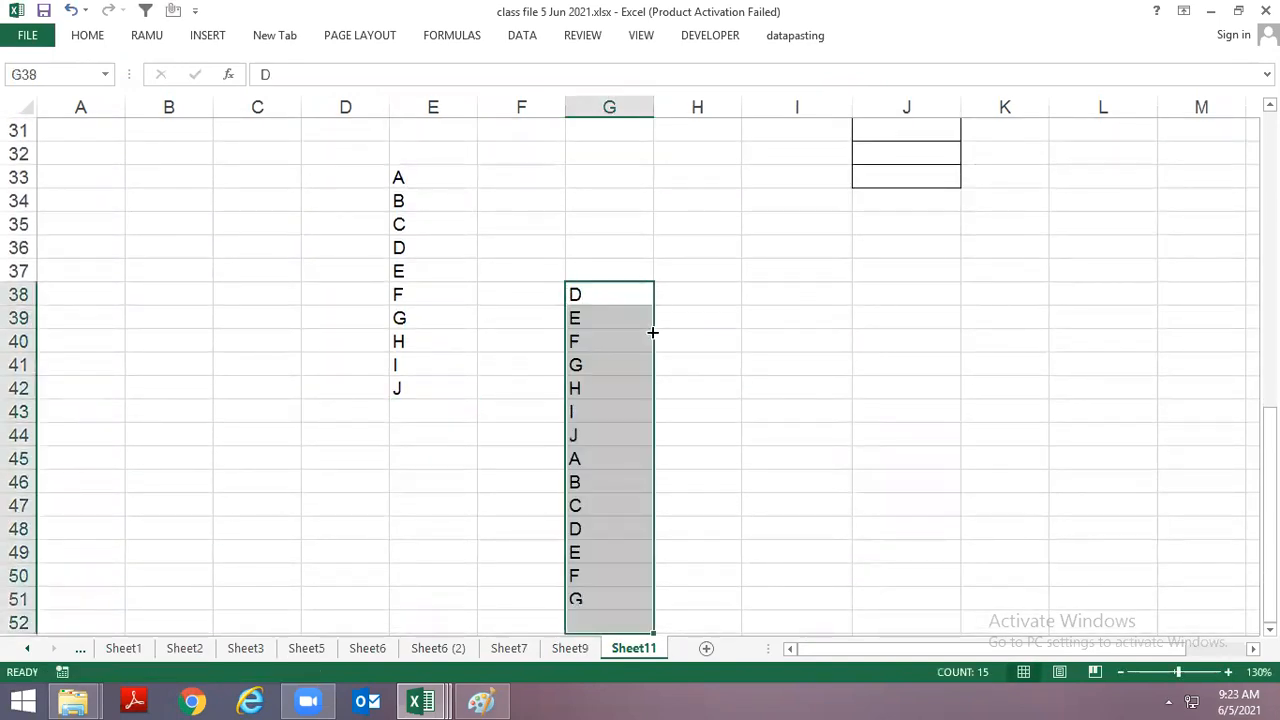
pyautogui.scroll(-2, 717, 491)
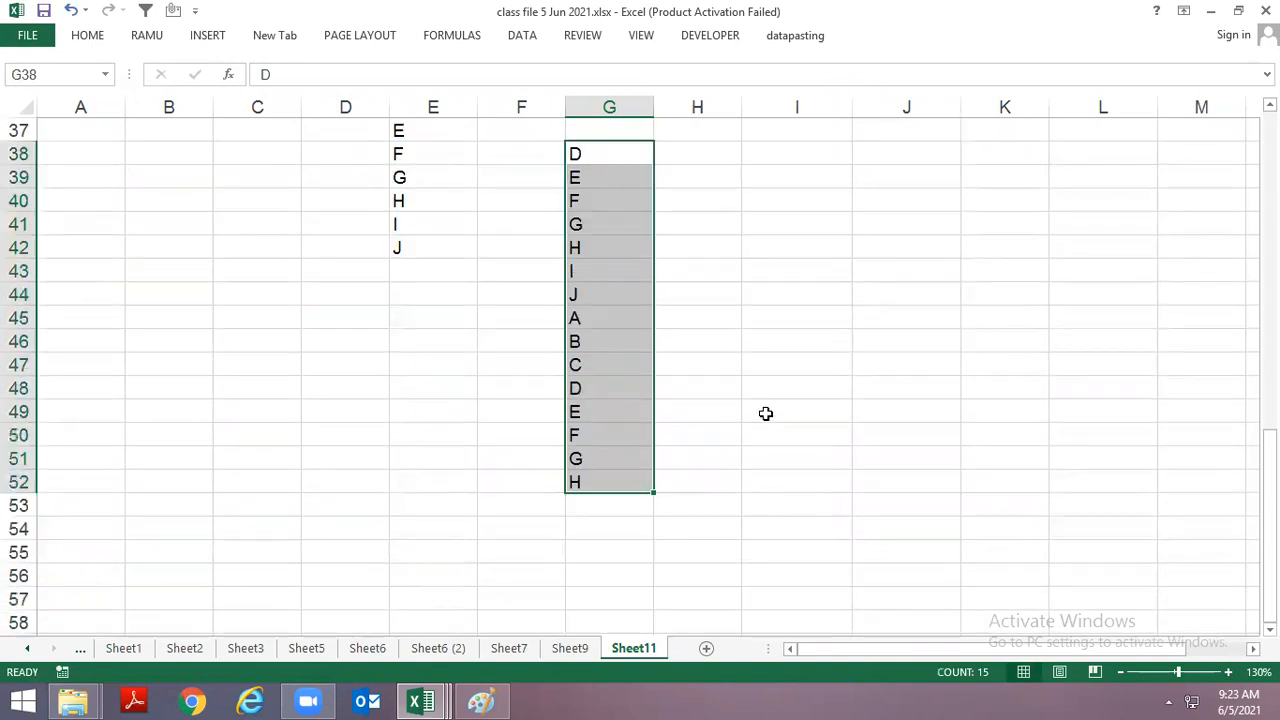
pyautogui.scroll(1, 766, 413)
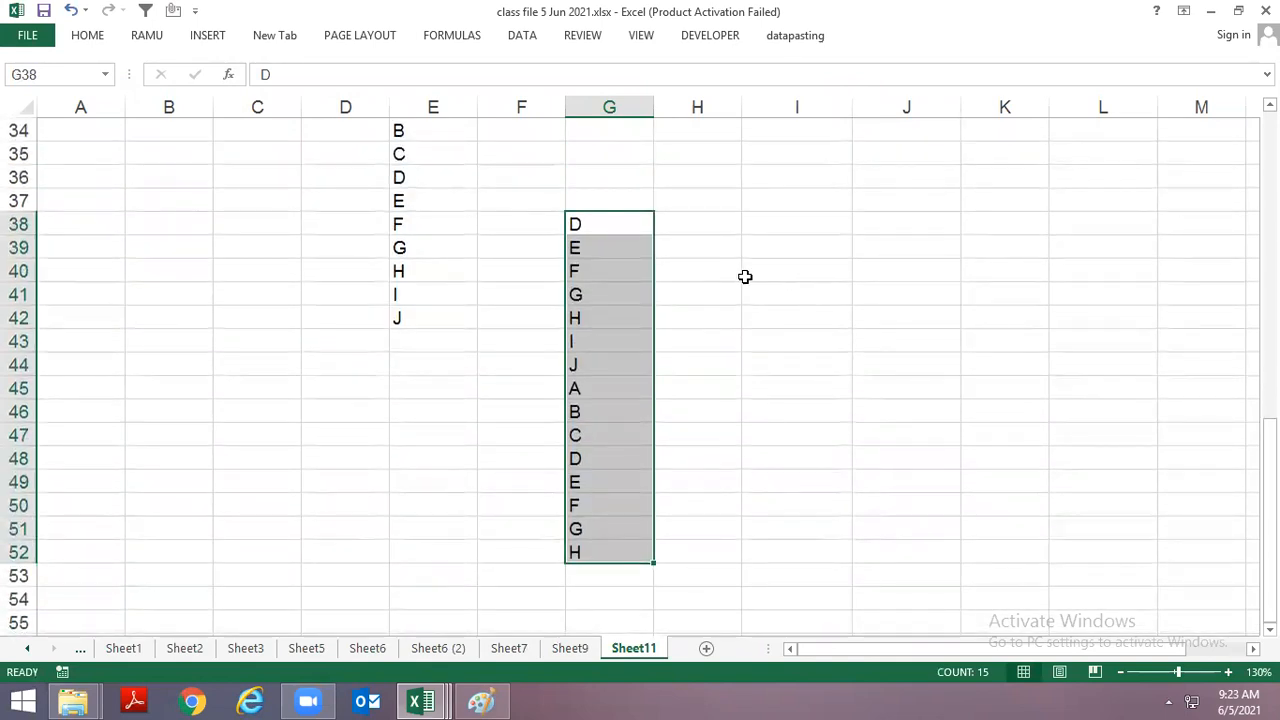
pyautogui.click(717, 224)
pyautogui.scroll(3, 731, 228)
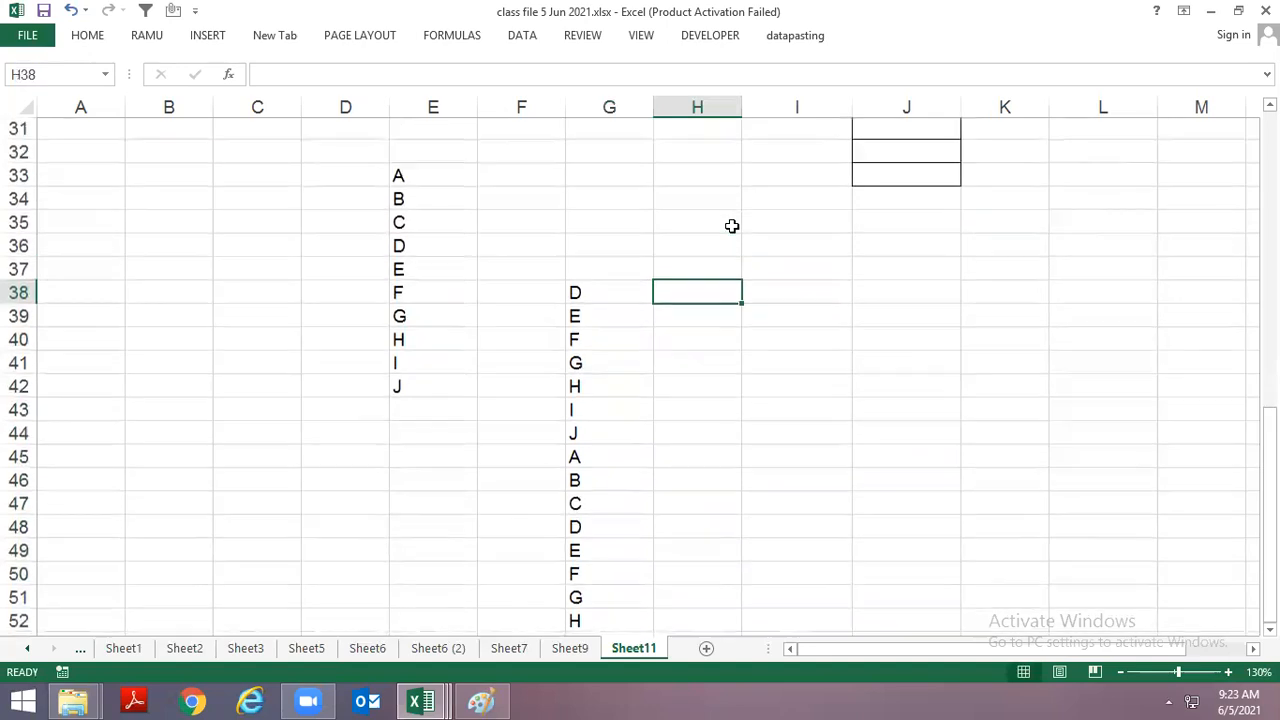
pyautogui.scroll(-2, 737, 243)
pyautogui.click(737, 216)
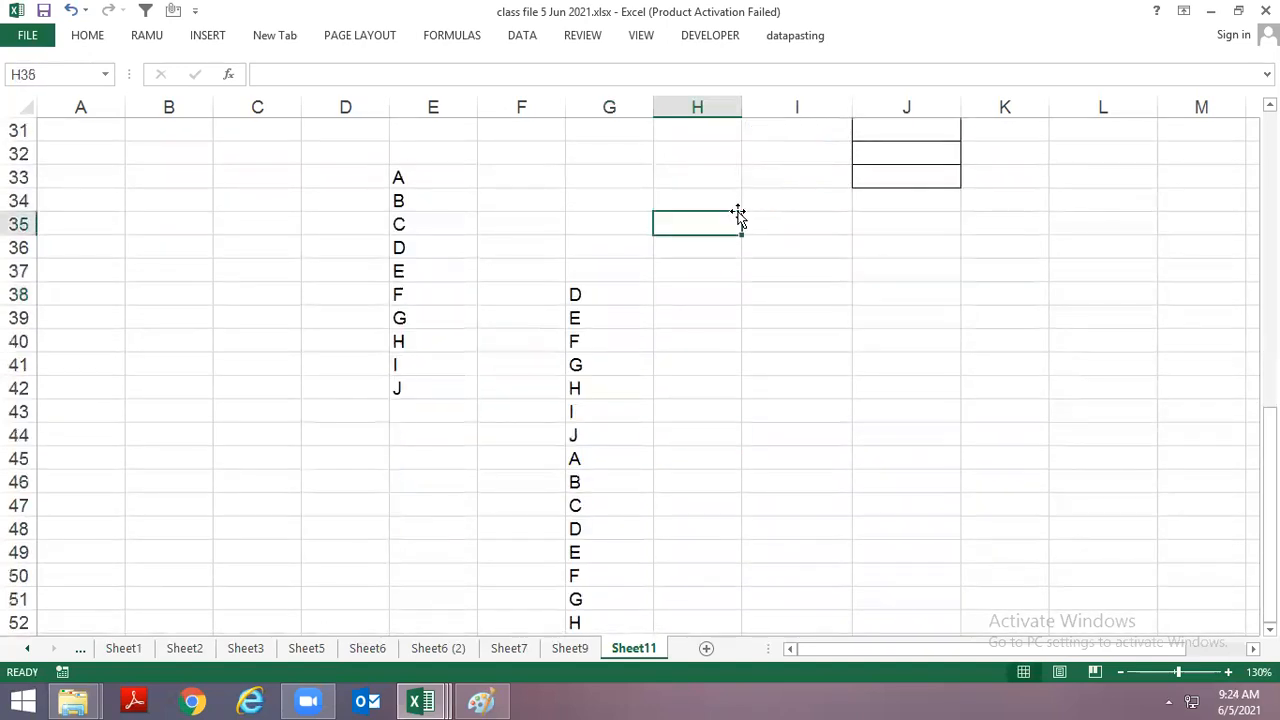
pyautogui.click(757, 209)
pyautogui.click(700, 224)
pyautogui.click(751, 223)
pyautogui.click(711, 223)
pyautogui.click(763, 220)
pyautogui.click(702, 217)
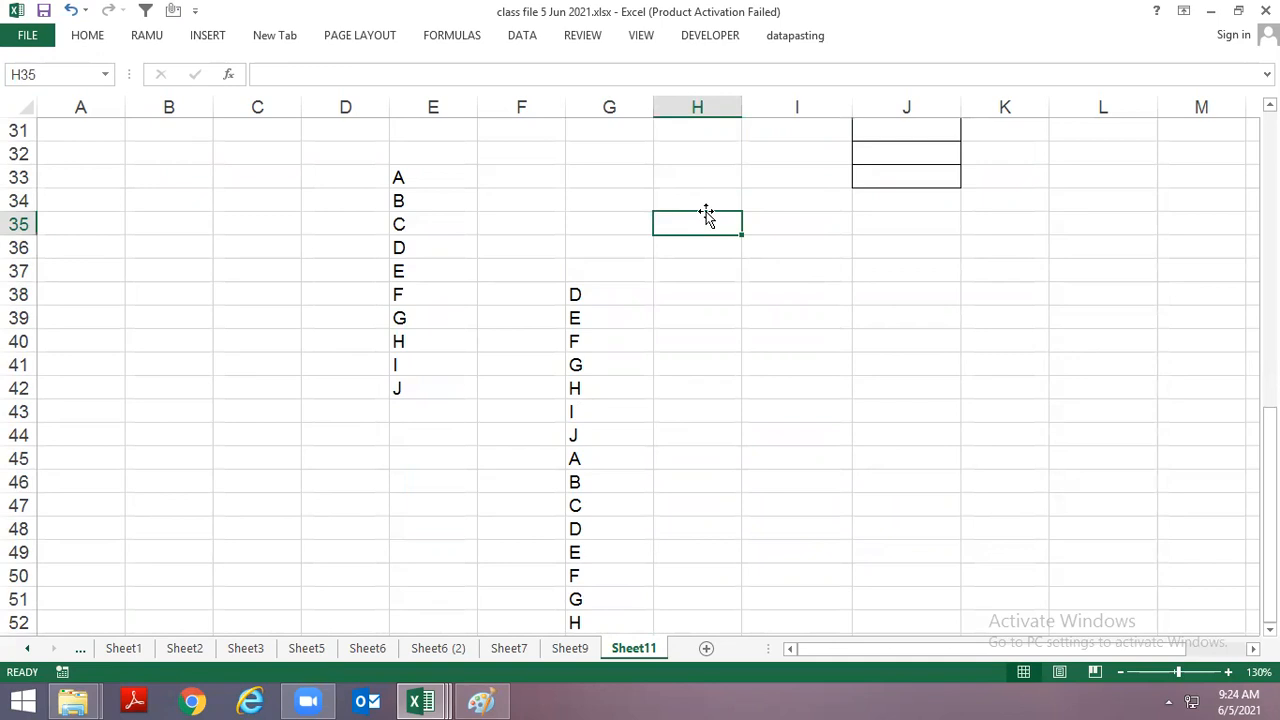
# Examine the lettered column headings above the autofill examples near the start of the sheet.
pyautogui.scroll(9, 706, 216)
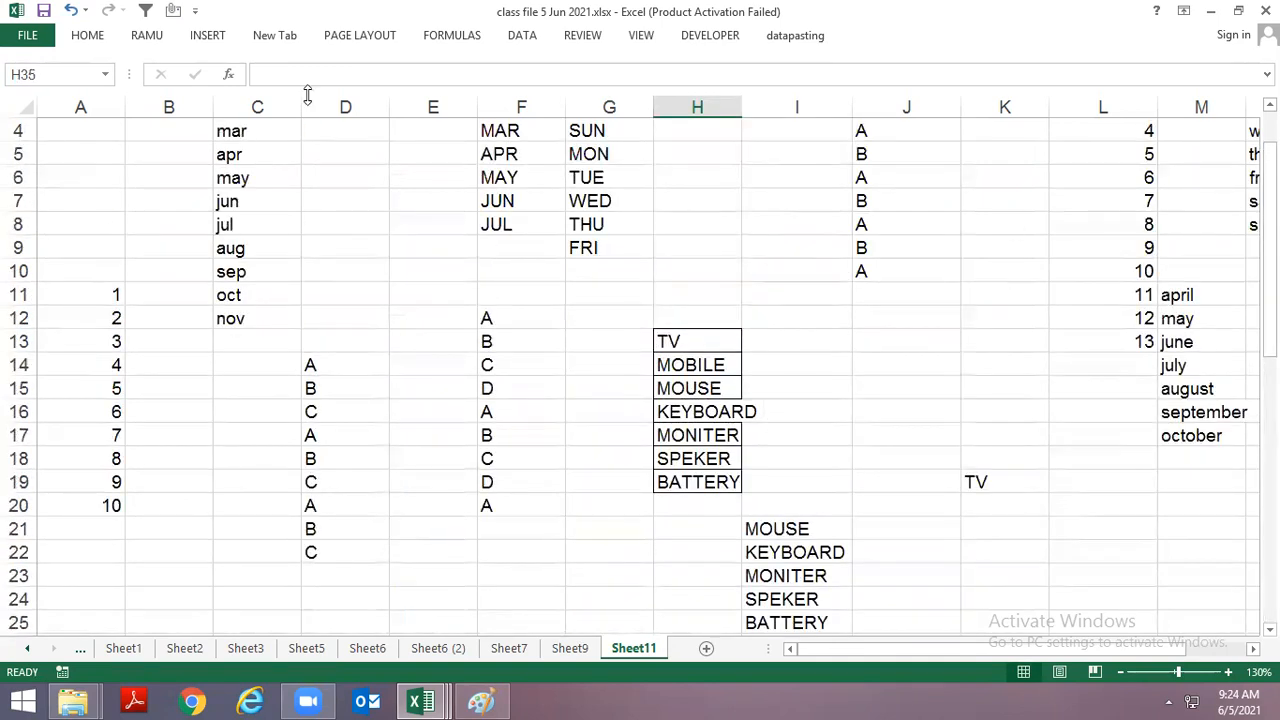
pyautogui.click(257, 107)
pyautogui.click(409, 120)
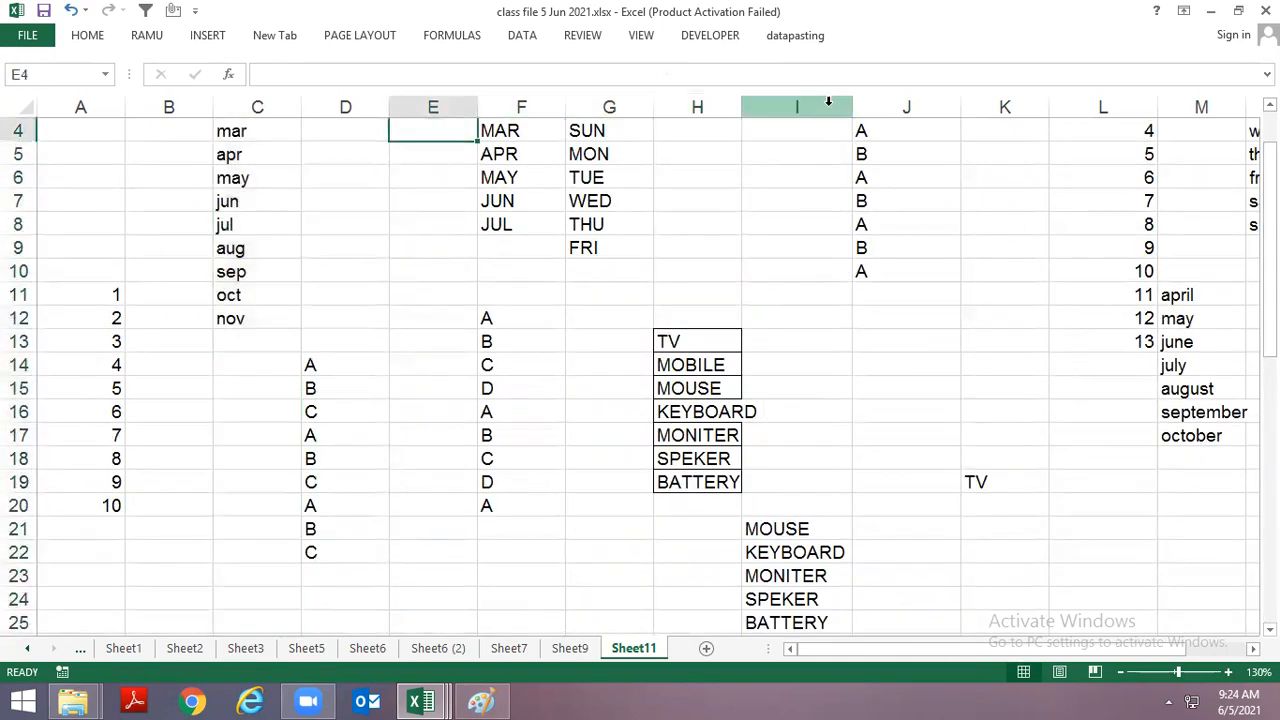
pyautogui.click(797, 107)
pyautogui.click(1005, 107)
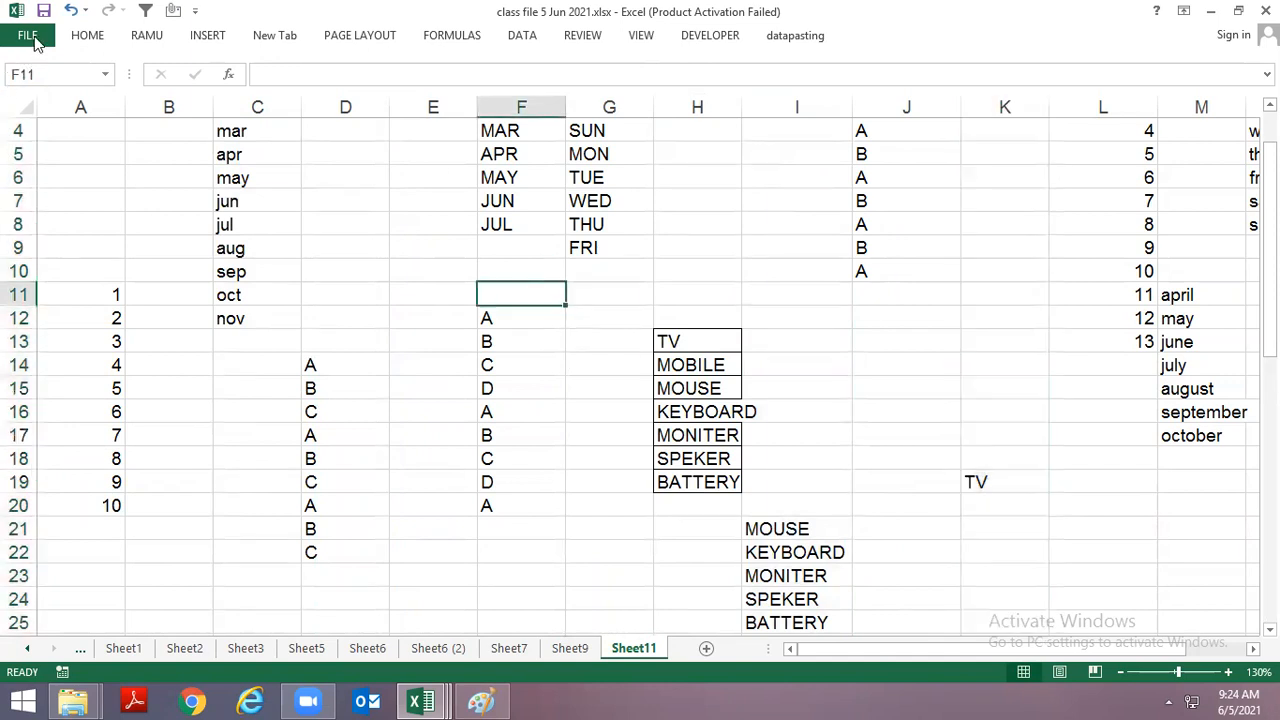
# Enable the R1C1 reference style in the Formulas options and apply it.
pyautogui.click(30, 38)
pyautogui.press('Escape')
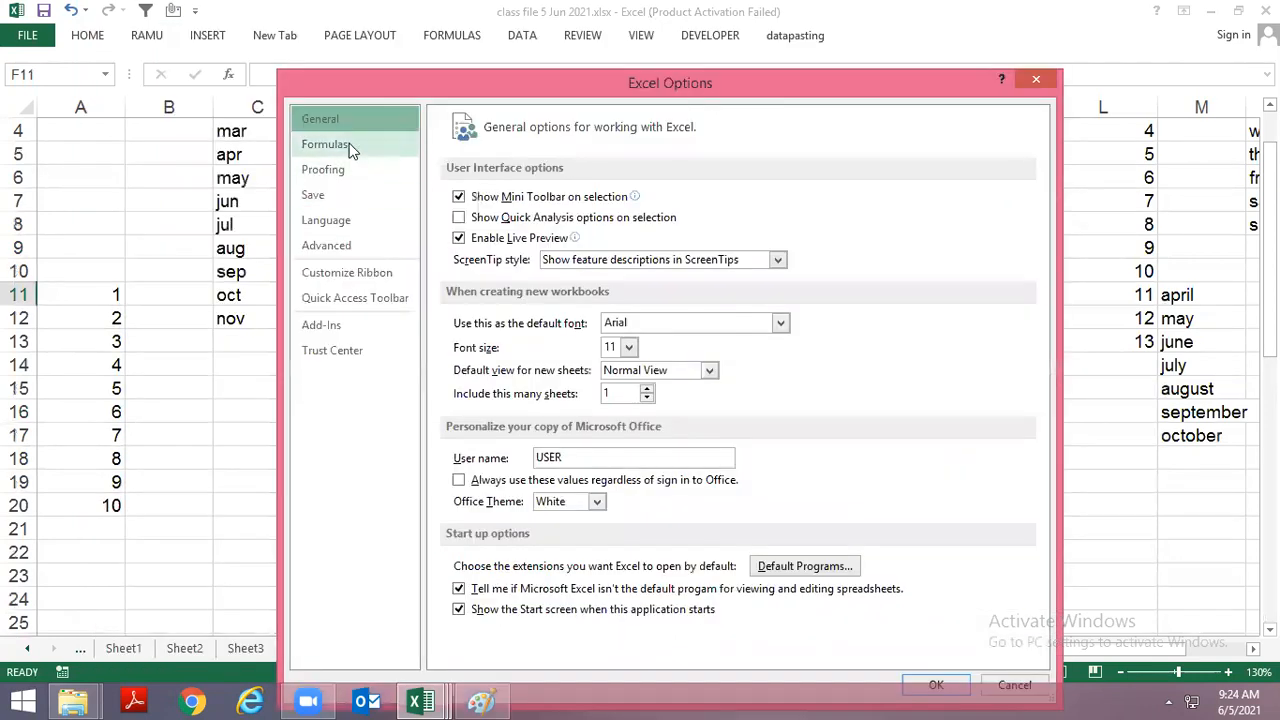
pyautogui.click(345, 144)
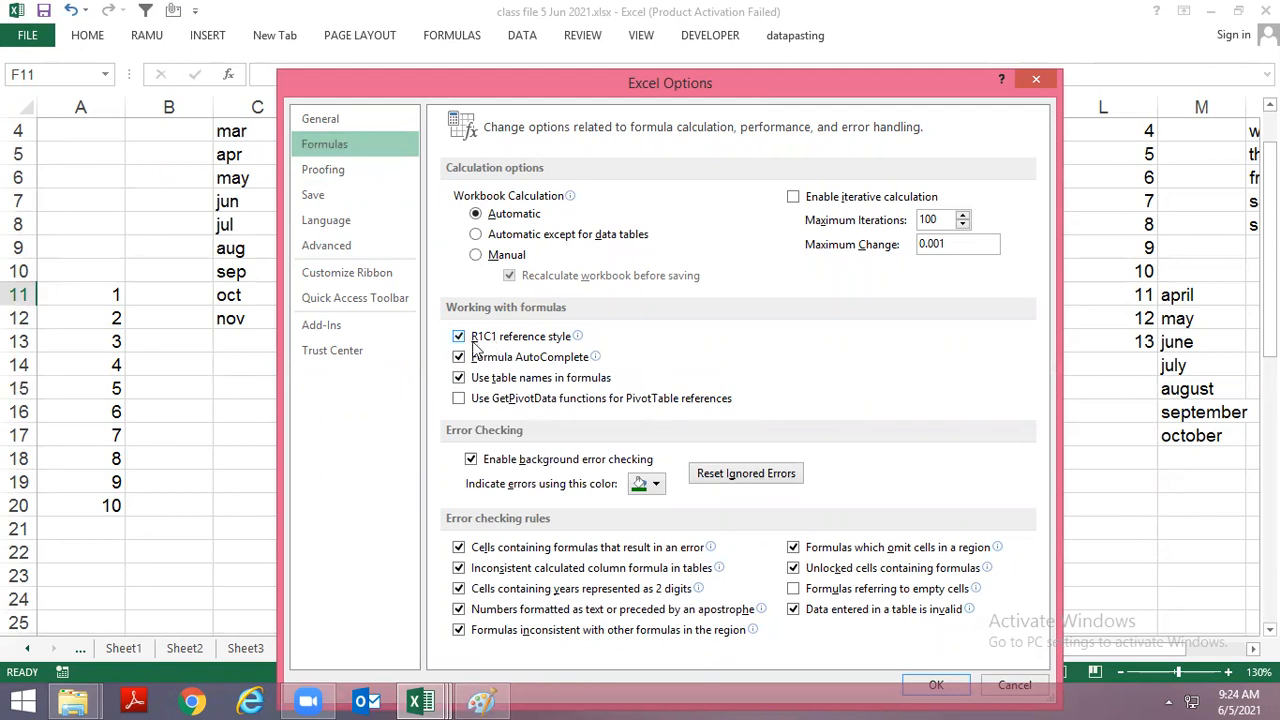
pyautogui.moveTo(704, 73); pyautogui.dragTo(435, 19)
pyautogui.click(697, 687)
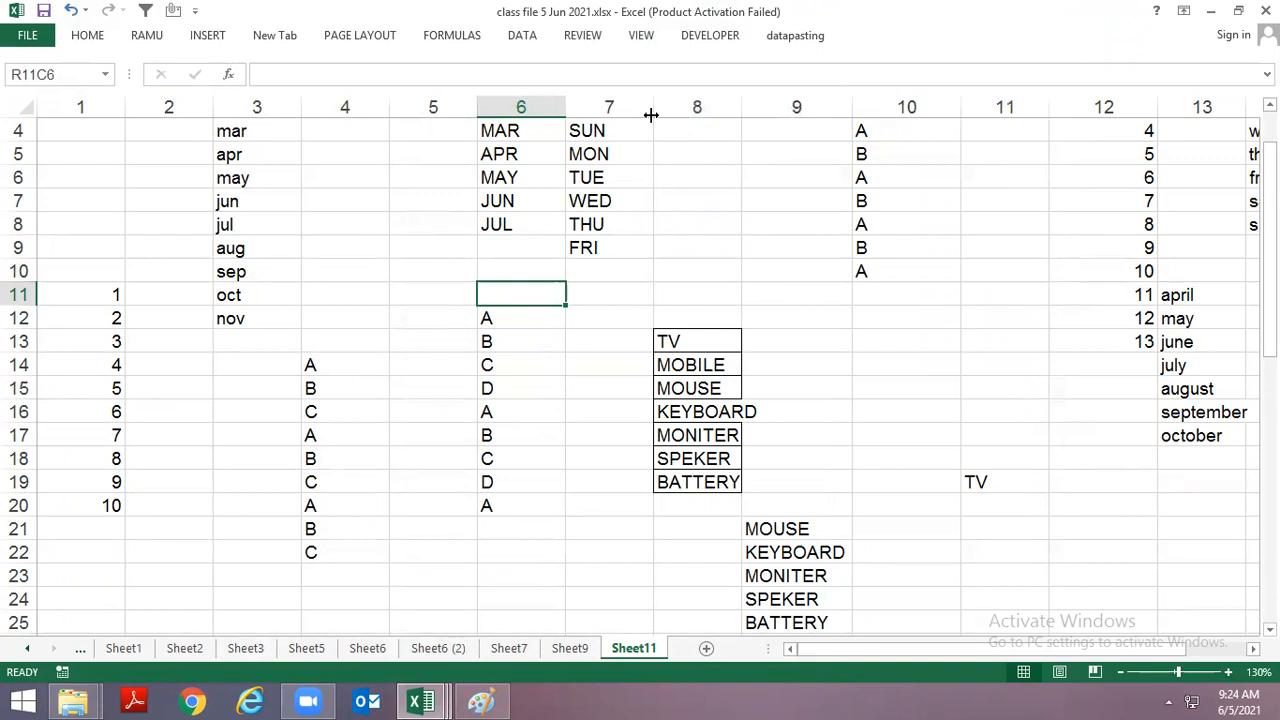
# Disable the R1C1 reference style in the Formulas options and apply it, then select cell J15.
pyautogui.click(33, 42)
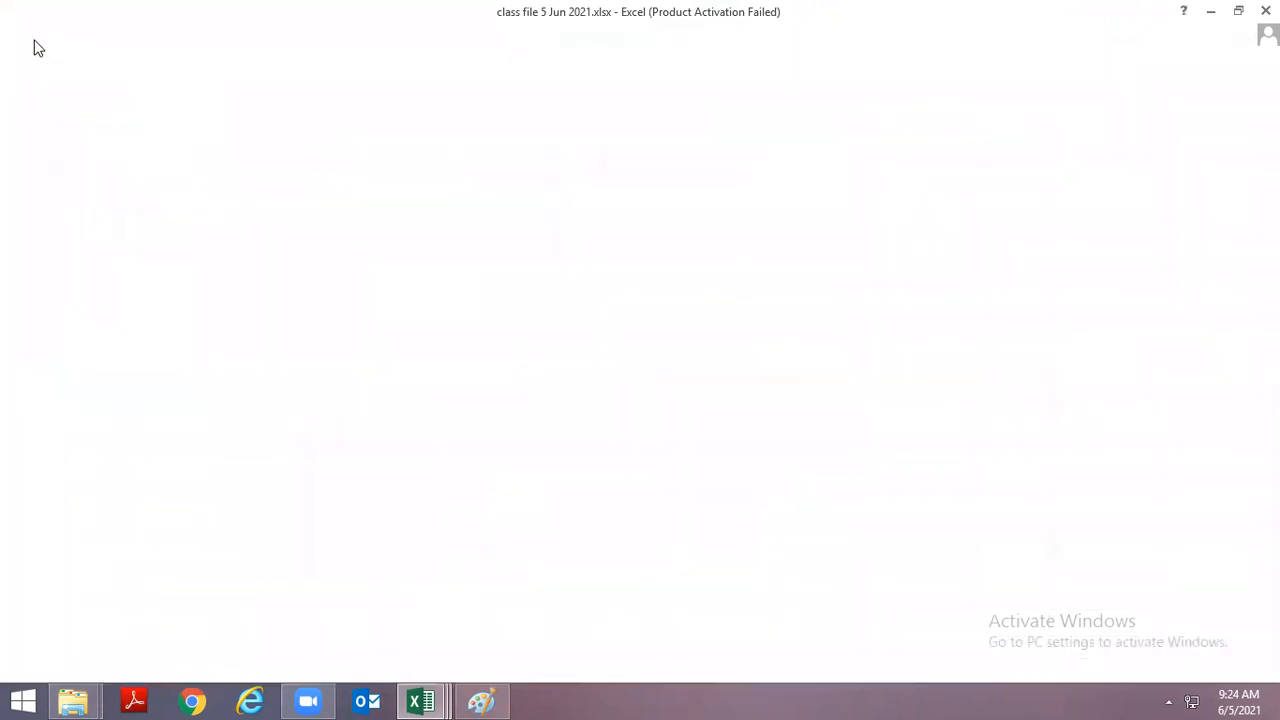
pyautogui.click(44, 456)
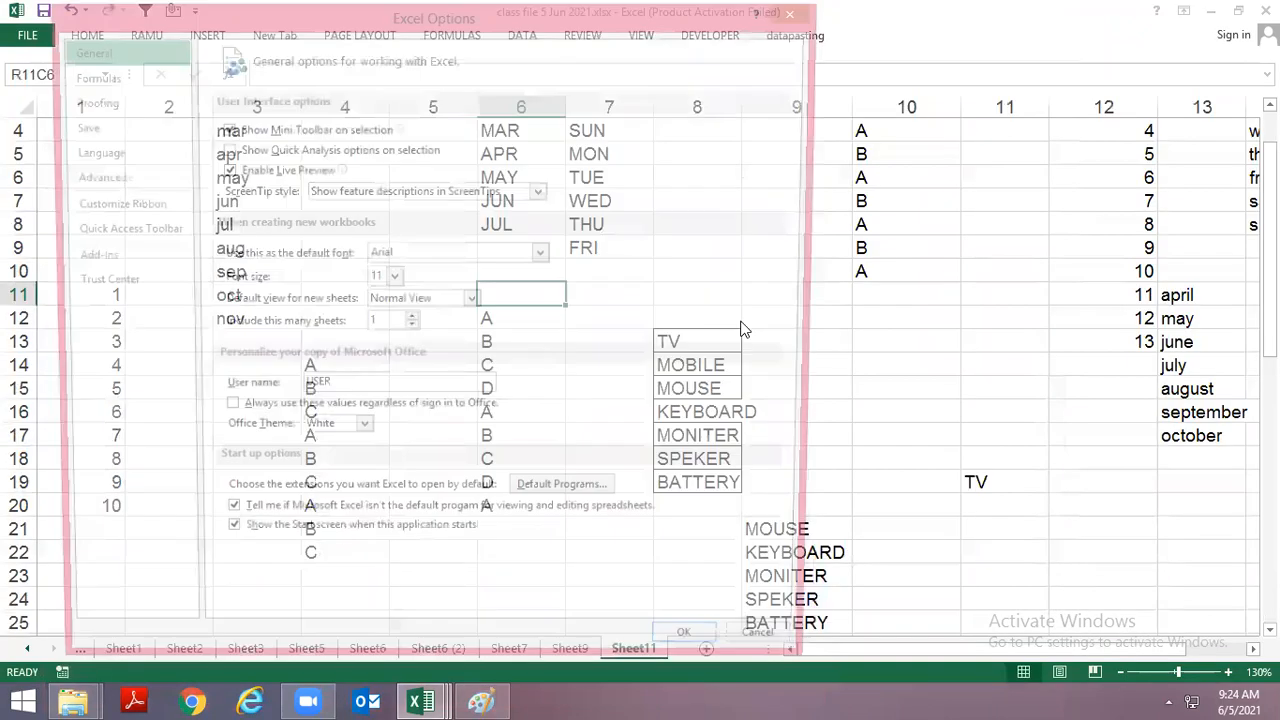
pyautogui.click(112, 104)
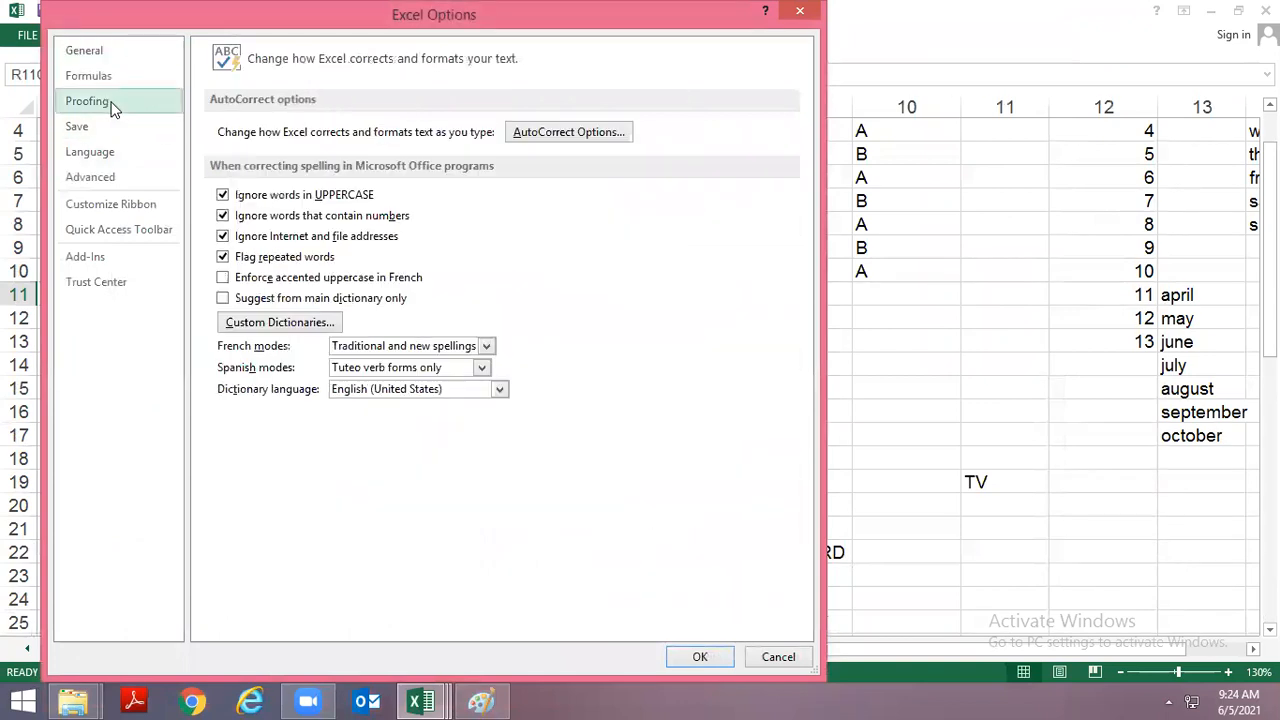
pyautogui.click(118, 151)
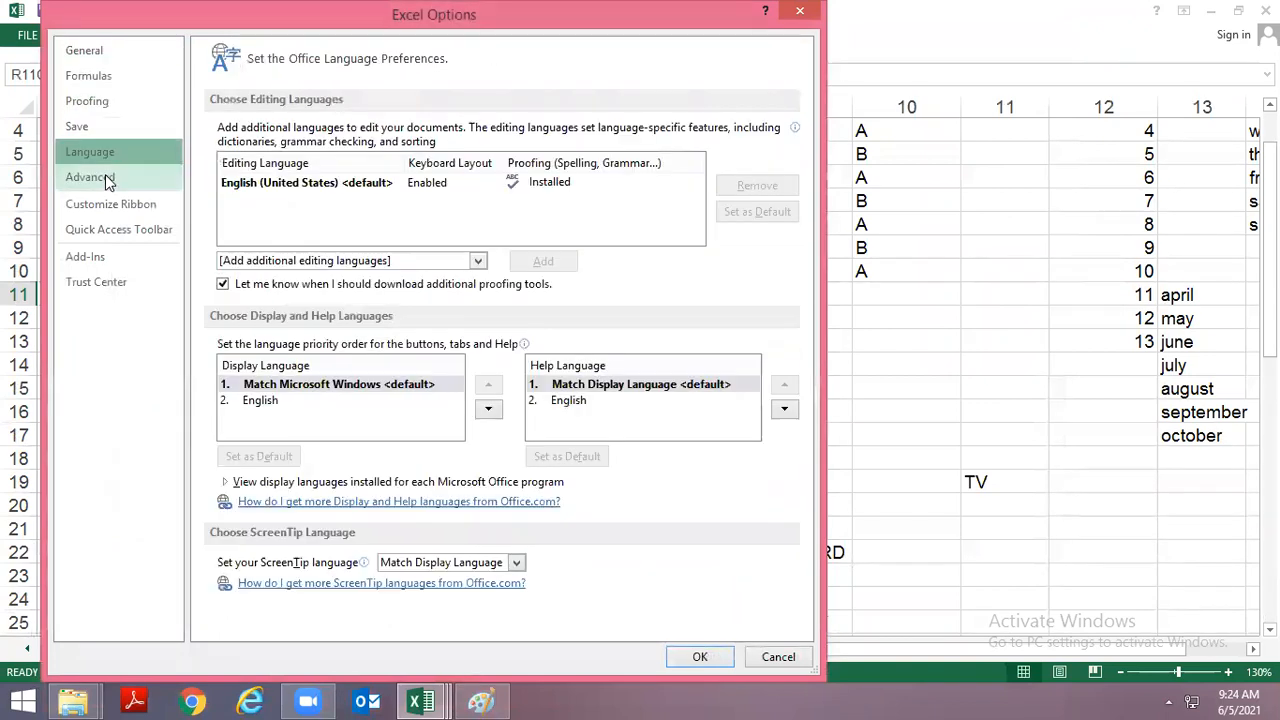
pyautogui.click(105, 176)
pyautogui.click(90, 108)
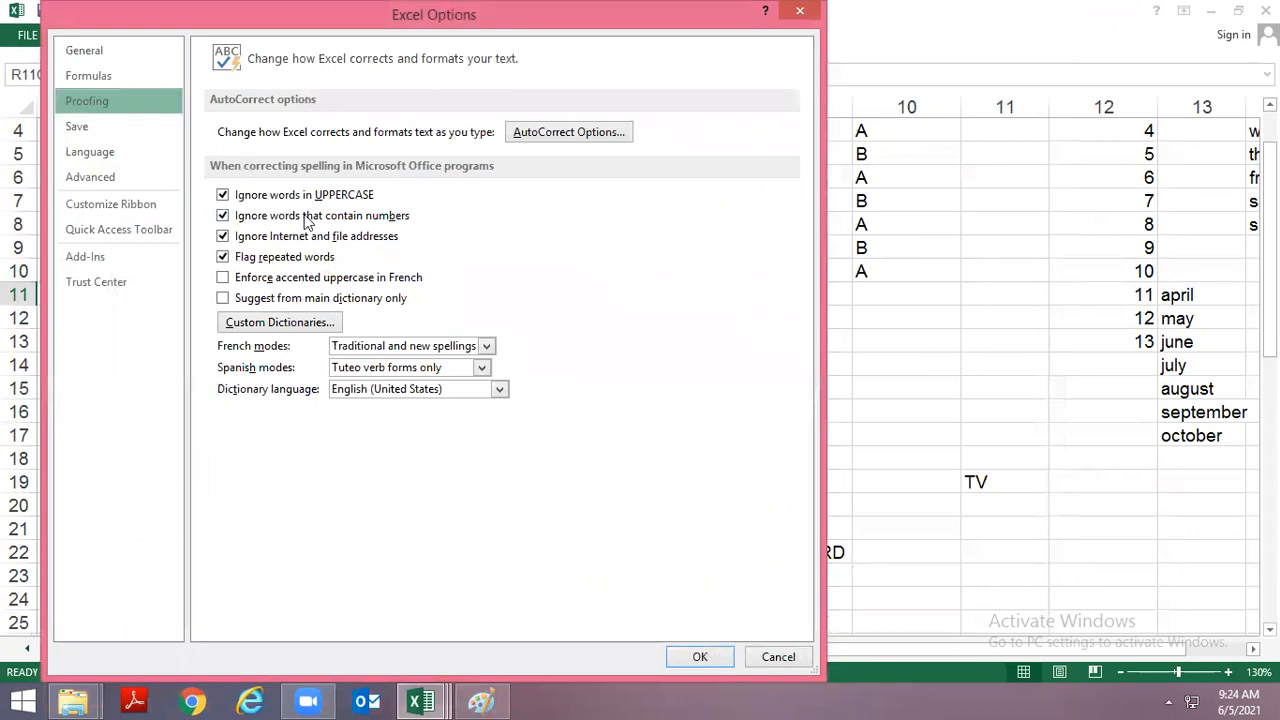
pyautogui.click(96, 77)
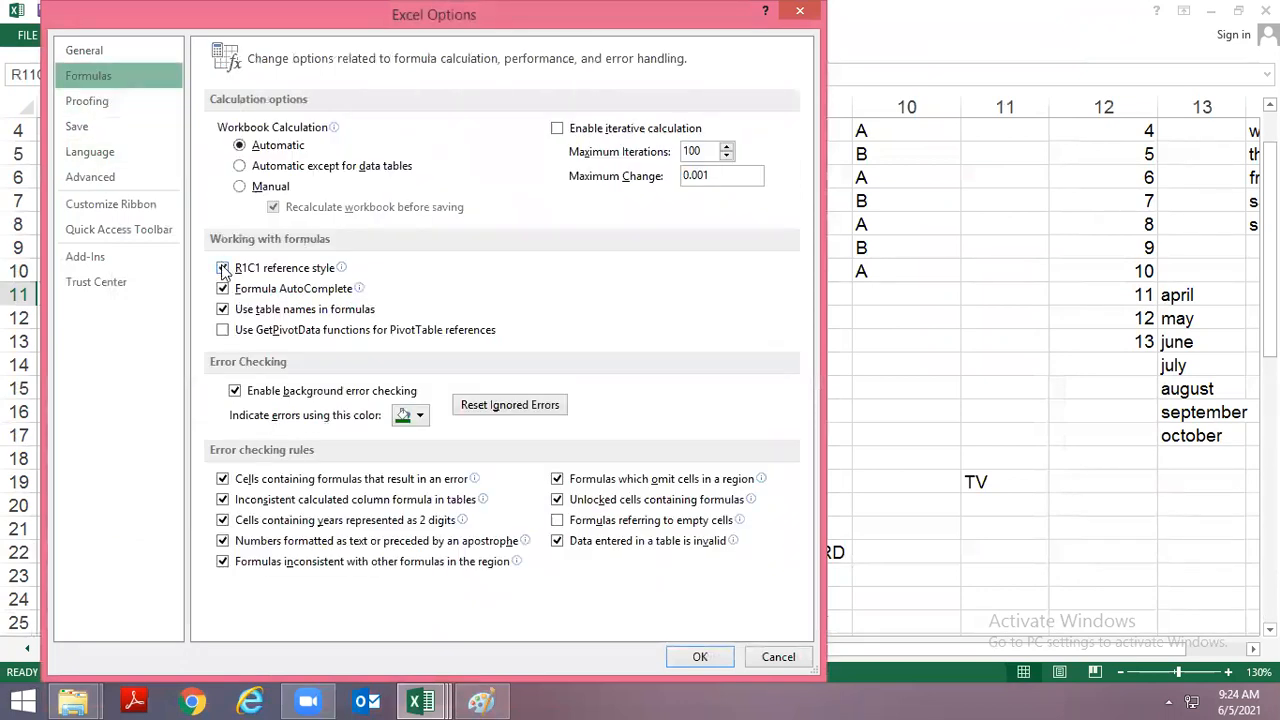
pyautogui.click(222, 268)
pyautogui.click(722, 658)
pyautogui.click(874, 382)
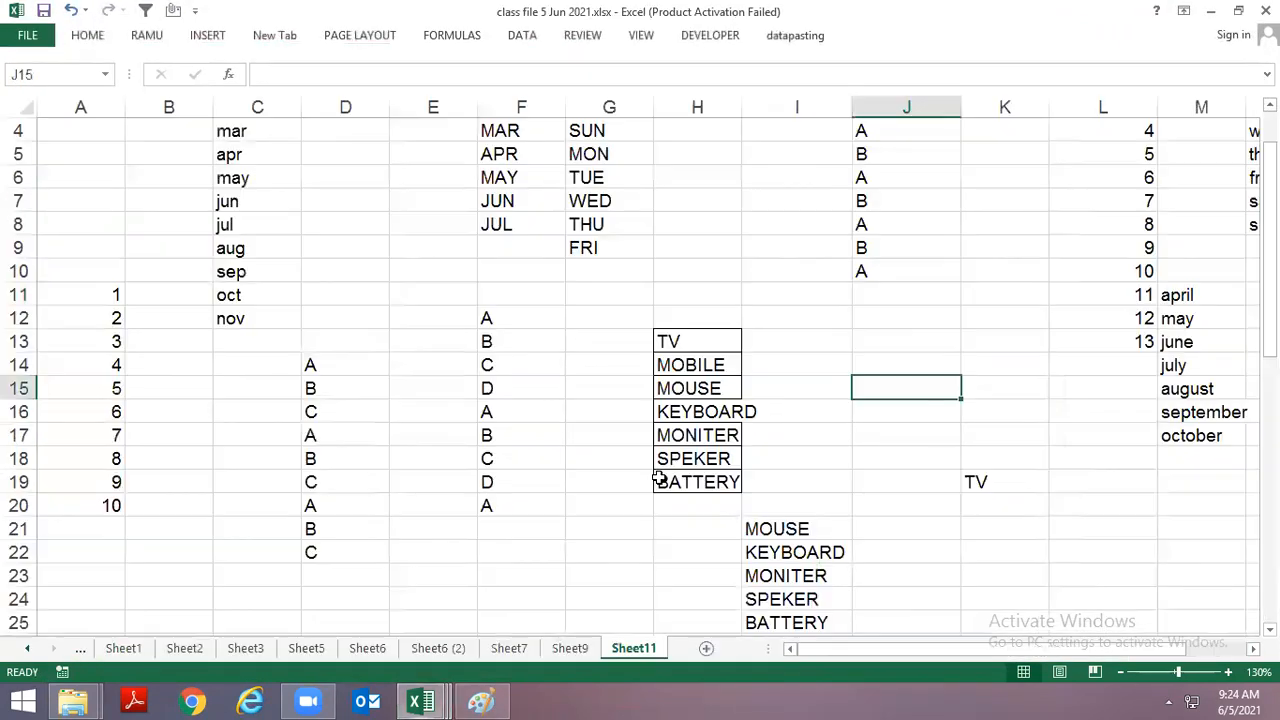
# Close the class workbook, switch to File Explorer and reopen class file 5 Jun 2021.xlsx from its folder.
pyautogui.hotkey('alt', 'space')
pyautogui.press('Return')
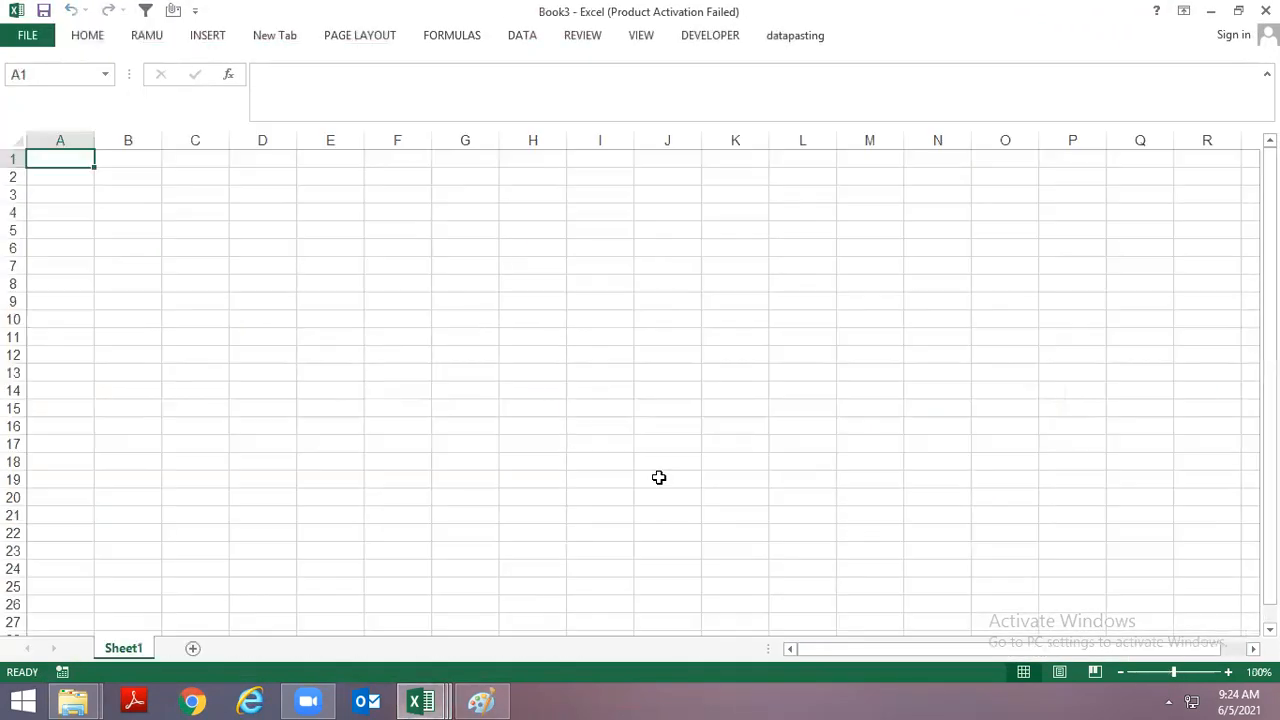
pyautogui.hotkey('alt', 'Tab')
pyautogui.hotkey('alt', 'Tab')
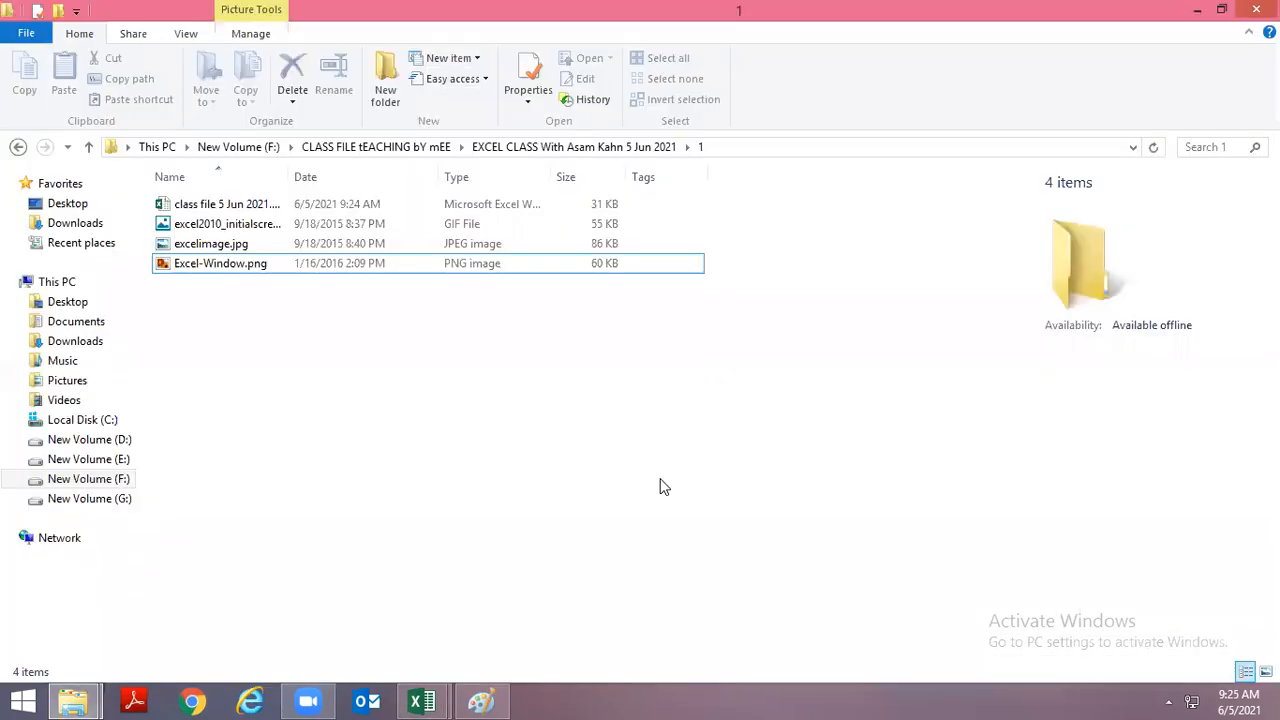
pyautogui.press('Up')
pyautogui.press('Up')
pyautogui.press('Up')
pyautogui.press('Return')
# Switch to the blank Book2 workbook and close it without saving its changes.
pyautogui.hotkey('alt', 'Tab')
pyautogui.hotkey('alt', 'space')
pyautogui.press('Up')
pyautogui.press('Return')
pyautogui.press('Tab')
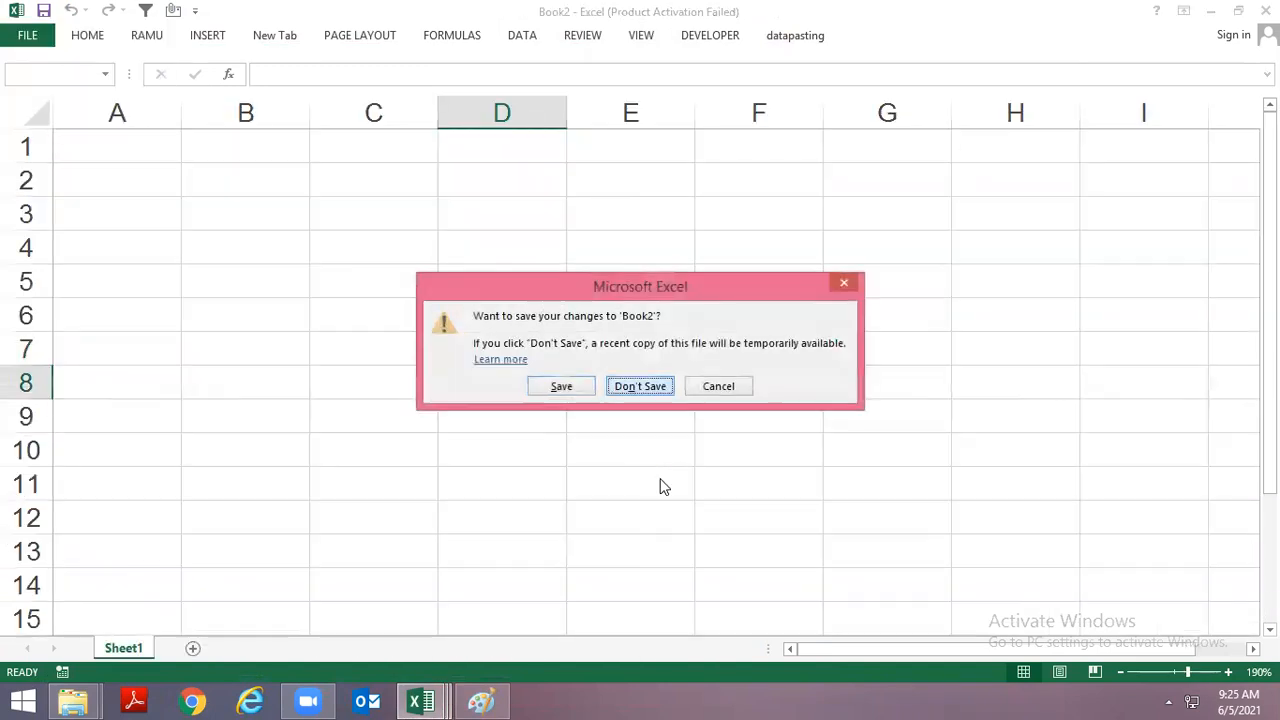
pyautogui.press('Return')
# Go to Sheet1 and examine the file extensions listed for each Excel version in column C.
pyautogui.hotkey('ctrl', 'pageup')
pyautogui.hotkey('ctrl', 'pageup')
pyautogui.hotkey('ctrl', 'pageup')
pyautogui.hotkey('ctrl', 'pageup')
pyautogui.hotkey('ctrl', 'pageup')
pyautogui.hotkey('ctrl', 'pageup')
pyautogui.hotkey('ctrl', 'pageup')
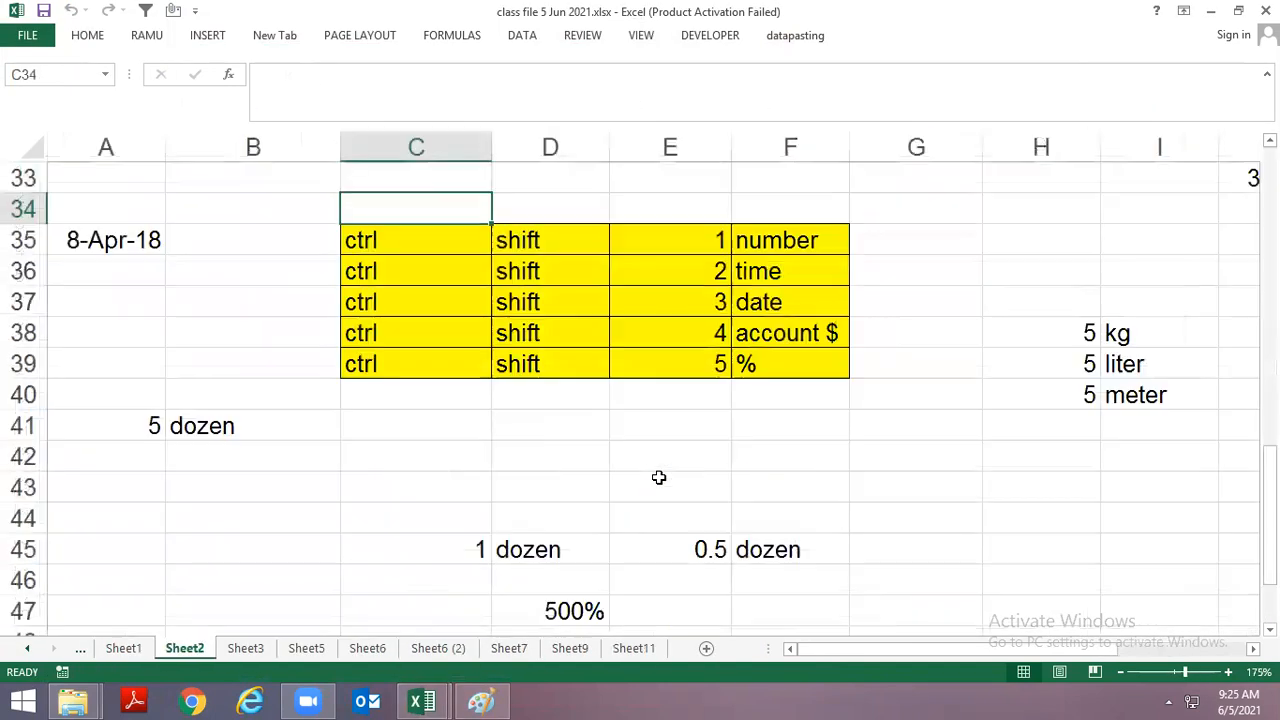
pyautogui.hotkey('ctrl', 'pageup')
pyautogui.press('Up')
pyautogui.press('Up')
pyautogui.press('Down')
pyautogui.press('Down')
pyautogui.press('Down')
pyautogui.press('Down')
pyautogui.press('Down')
pyautogui.press('Down')
pyautogui.press('Down')
pyautogui.press('Down')
pyautogui.press('Down')
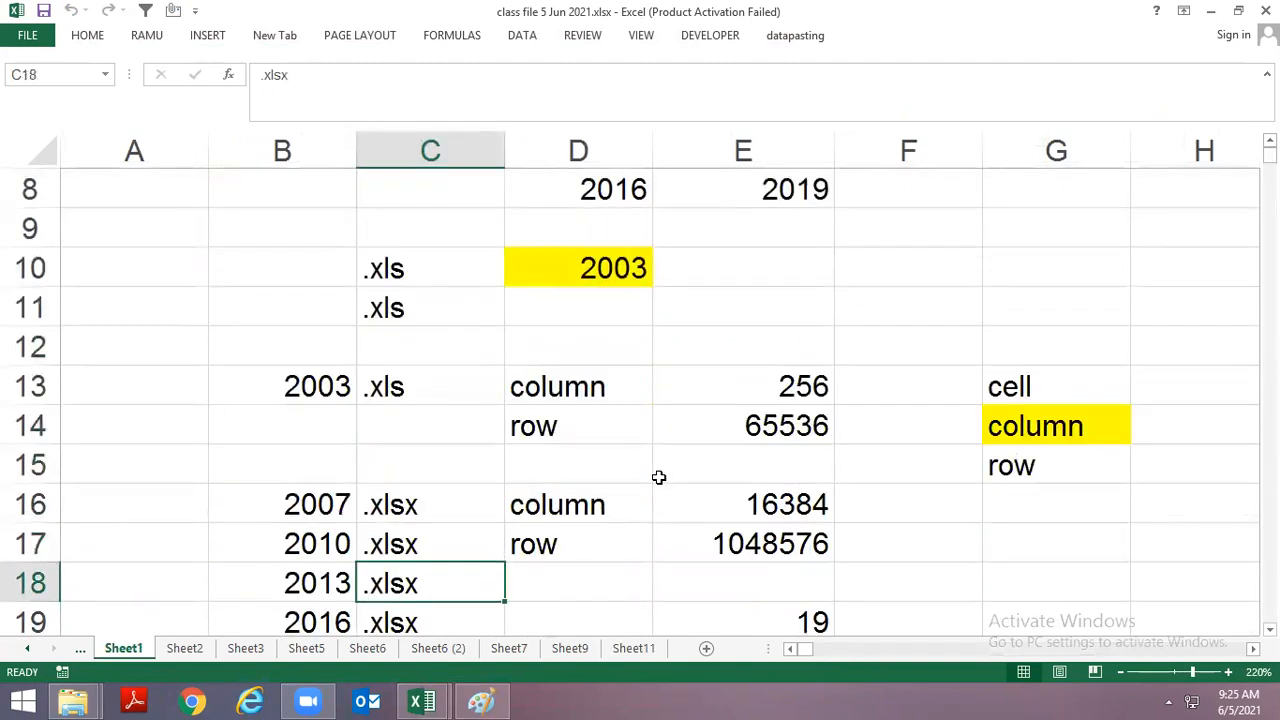
# Examine the column and row limits listed beside the 2003 version in D13:E14.
pyautogui.press('Up')
pyautogui.press('Up')
pyautogui.press('Up')
pyautogui.press('Up')
pyautogui.press('Up')
pyautogui.press('Right')
pyautogui.press('Right')
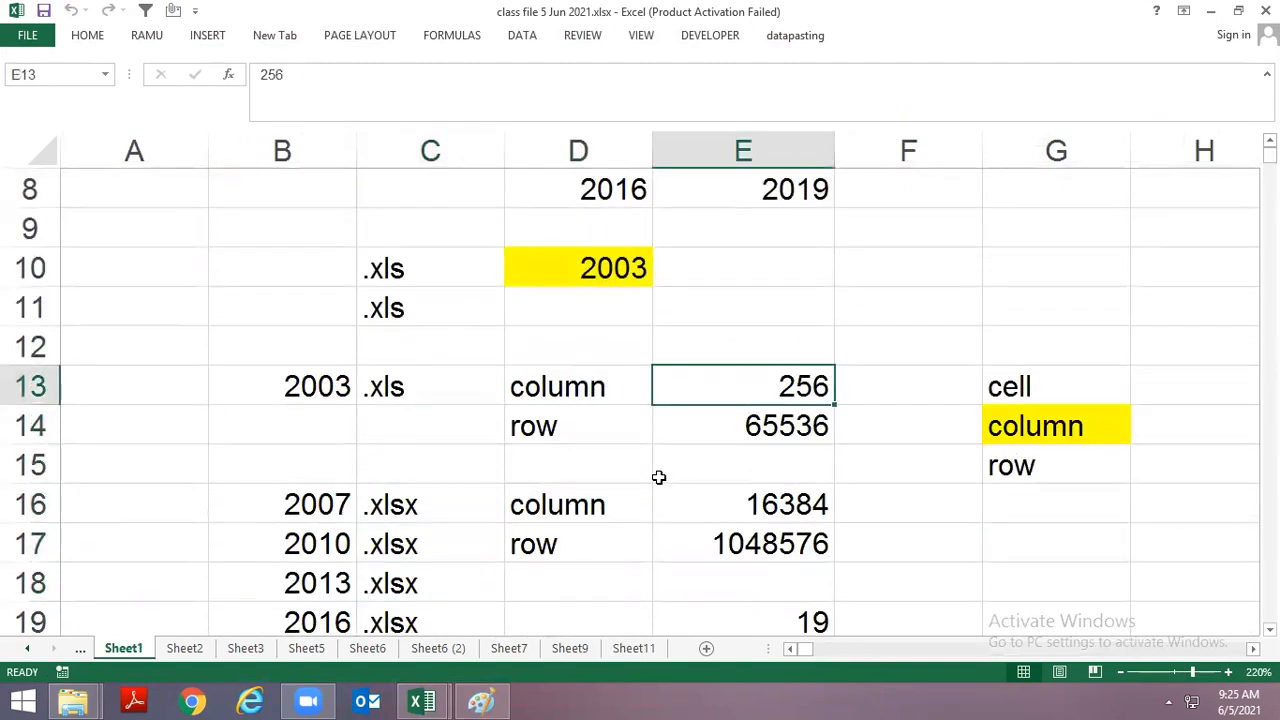
pyautogui.press('Down')
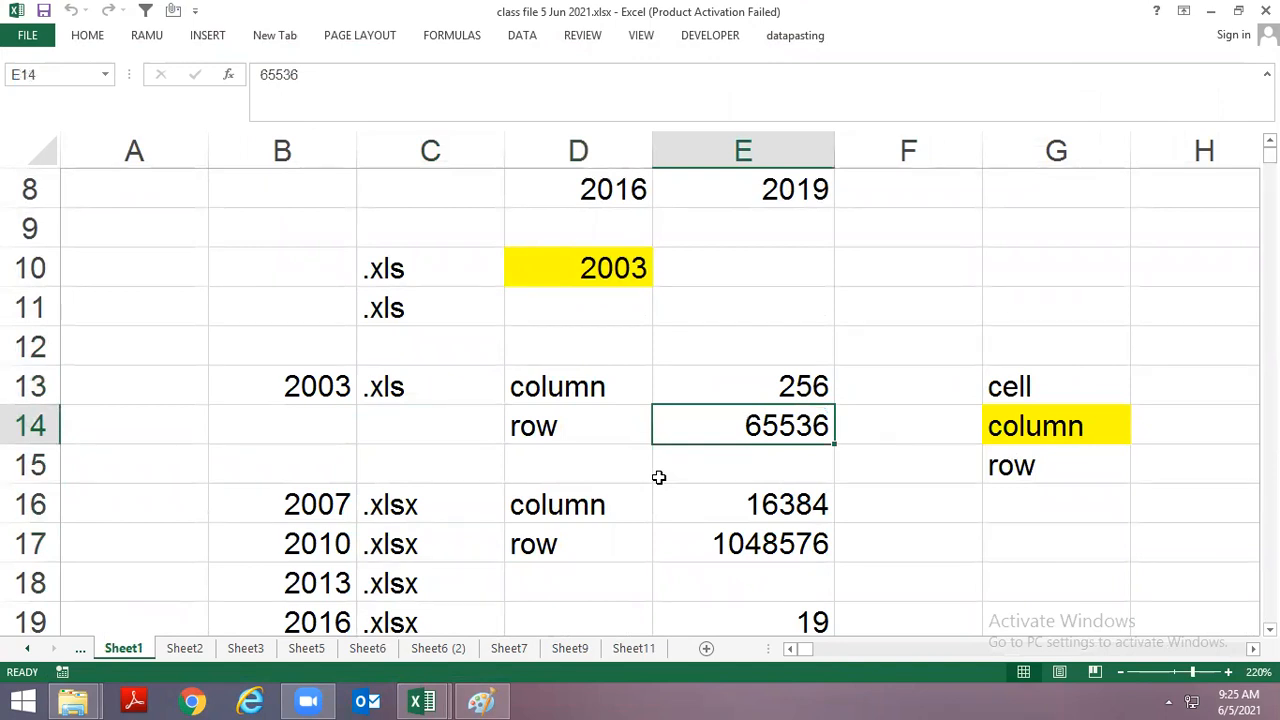
pyautogui.press('Left')
pyautogui.press('Up')
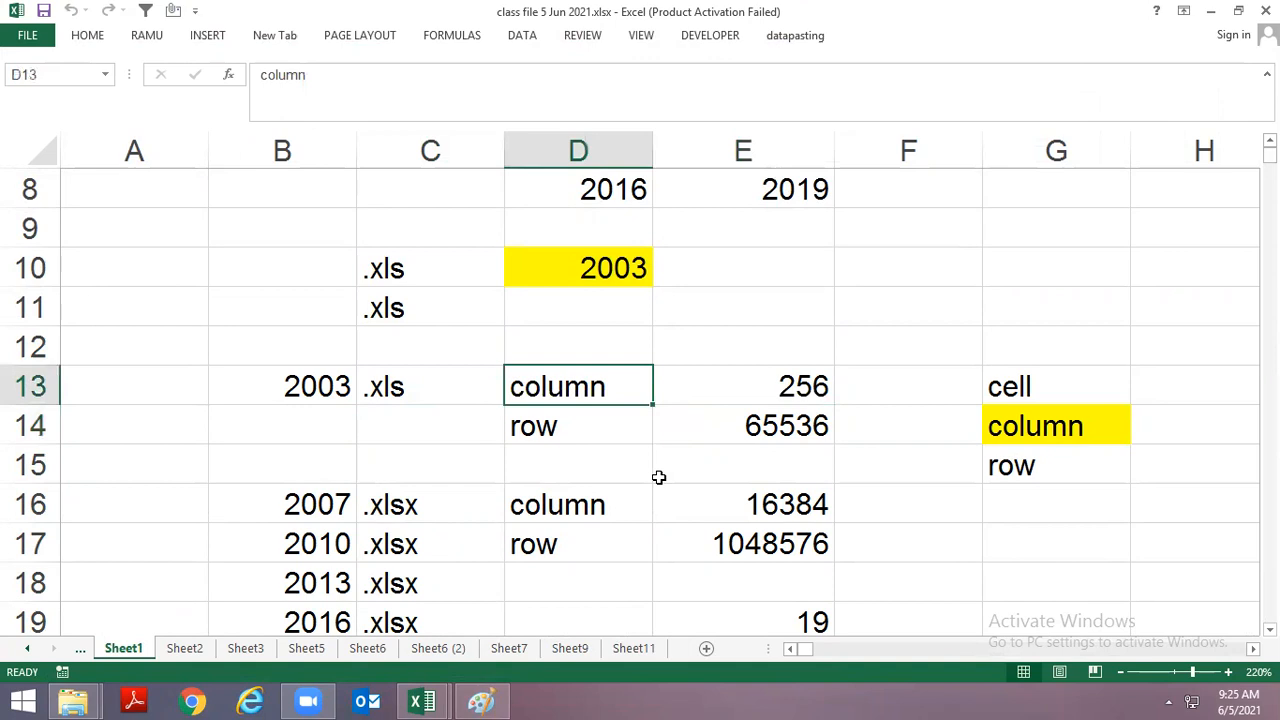
pyautogui.press('F12')
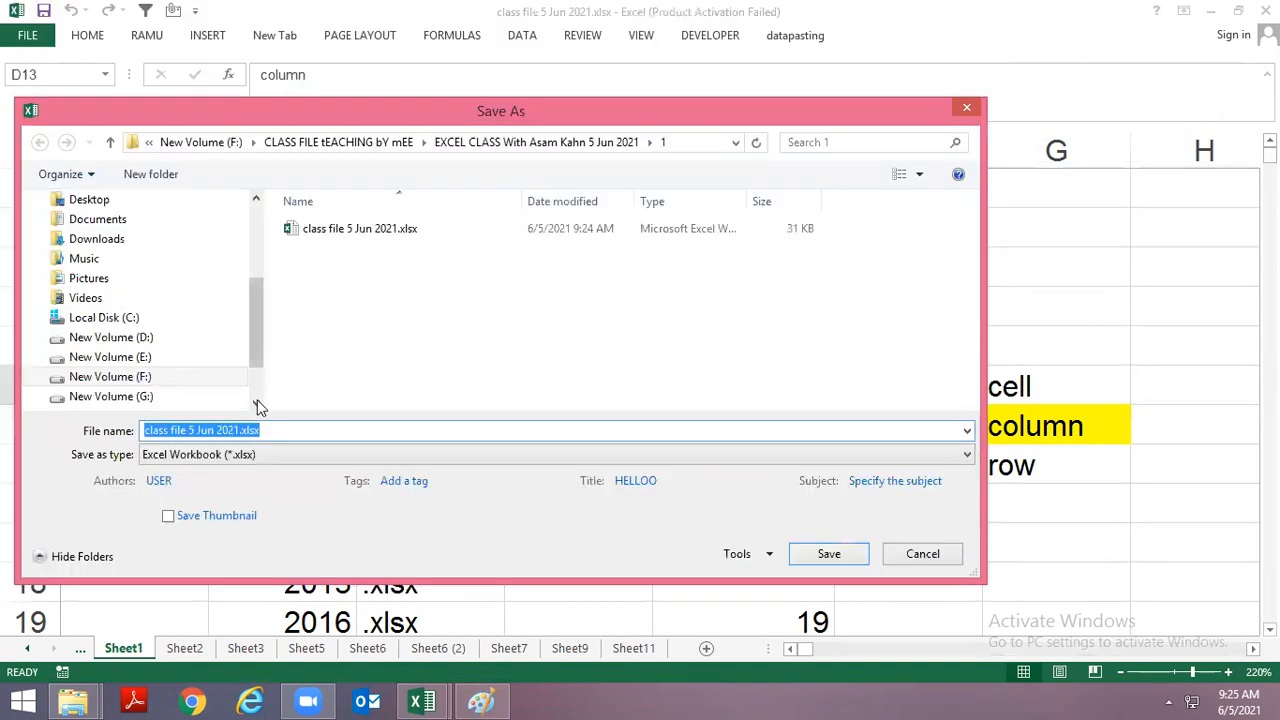
pyautogui.click(252, 458)
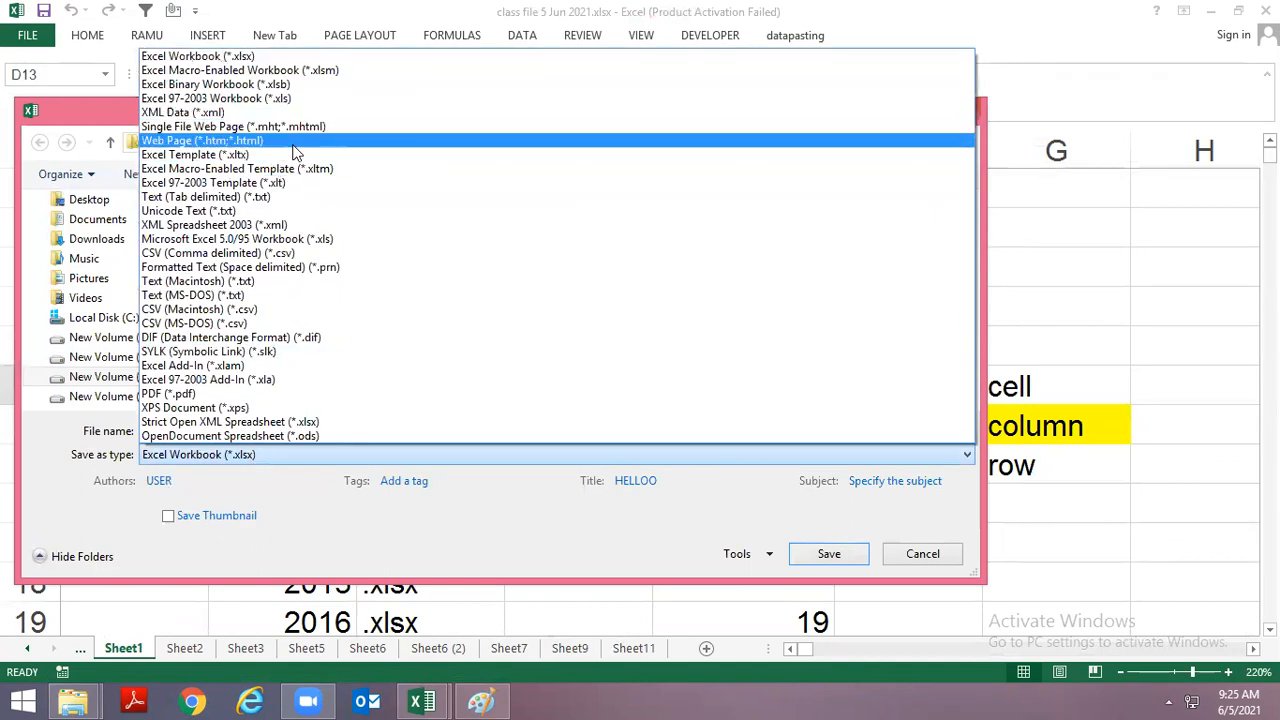
pyautogui.click(236, 98)
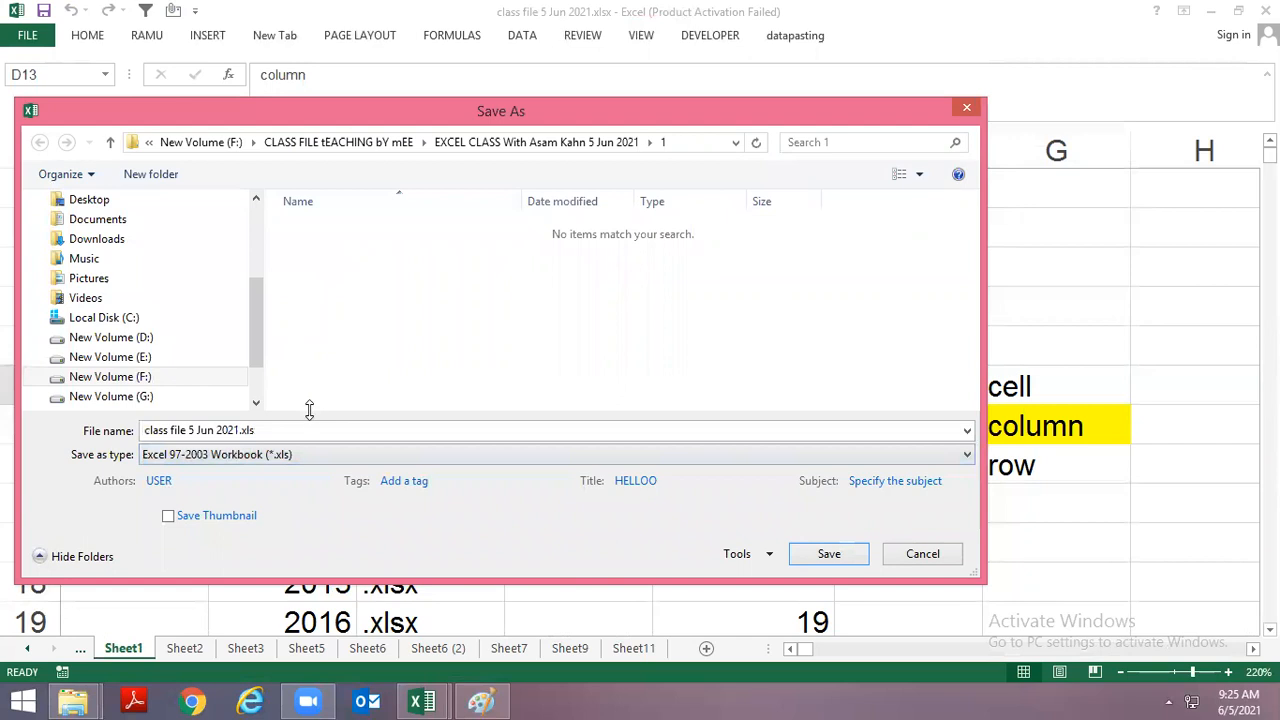
pyautogui.moveTo(424, 121); pyautogui.dragTo(590, 99)
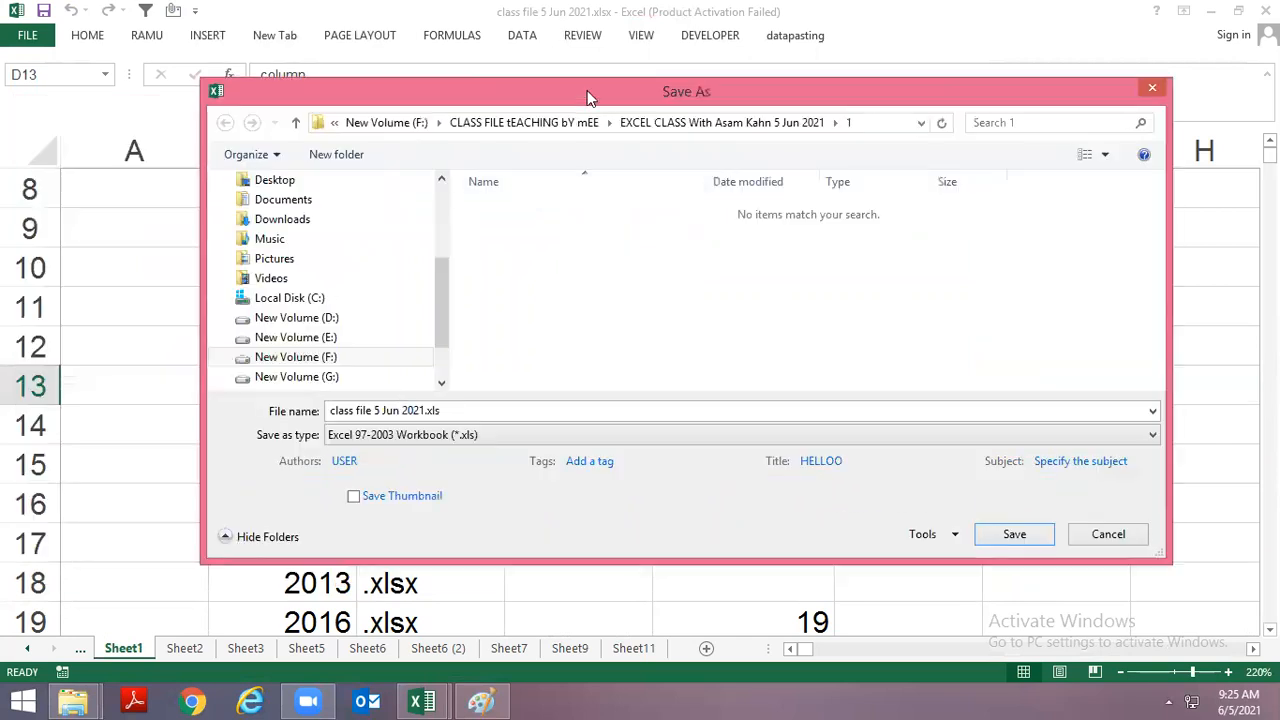
pyautogui.press('Escape')
# Jump to the last row of Sheet1 and examine the entries stored near it in column B.
pyautogui.press('Down')
pyautogui.press('Down')
pyautogui.press('Down')
pyautogui.press('Down')
pyautogui.hotkey('ctrl', 'Left')
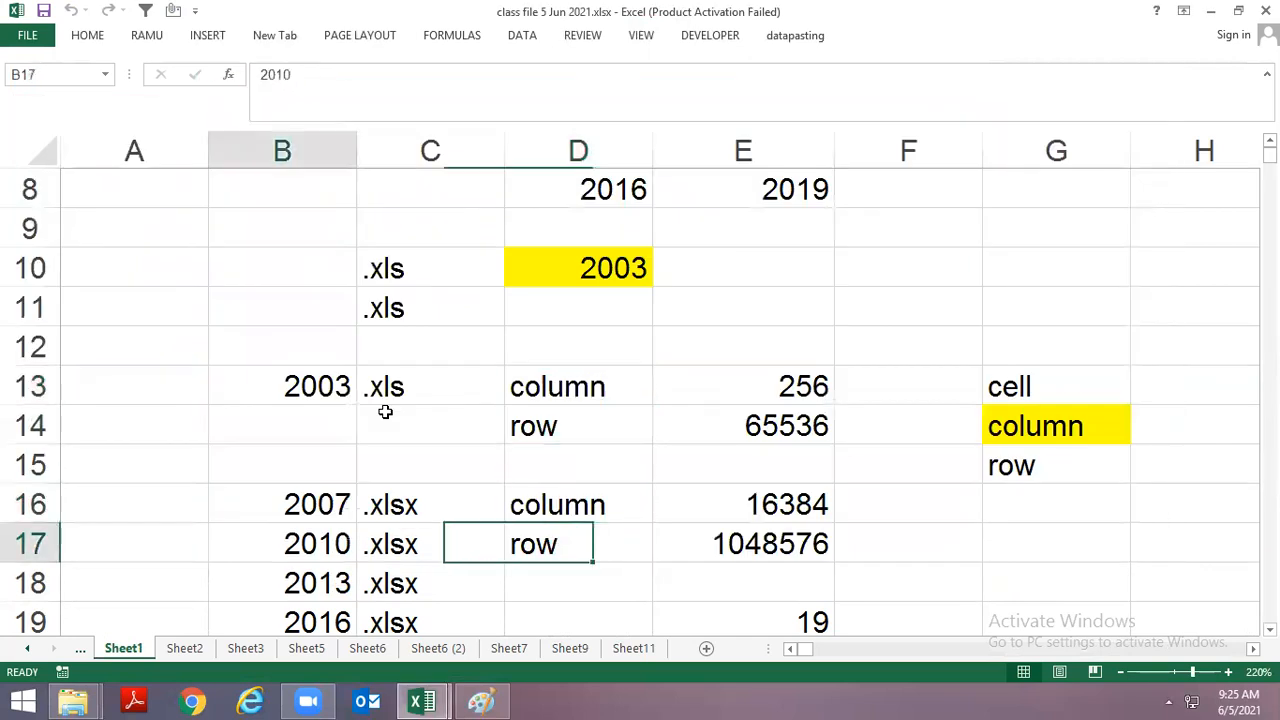
pyautogui.hotkey('ctrl', 'Left')
pyautogui.hotkey('ctrl', 'Down')
pyautogui.press('Right')
pyautogui.press('Up')
pyautogui.press('Up')
pyautogui.press('Up')
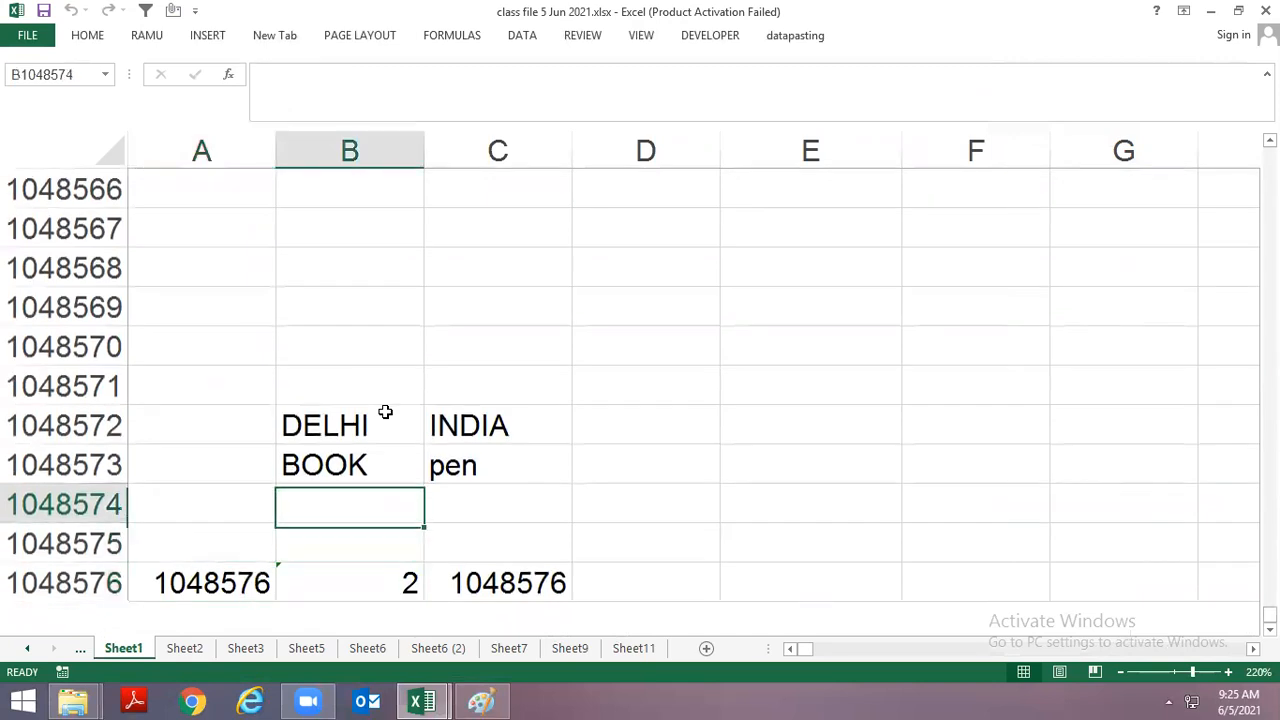
pyautogui.press('Up')
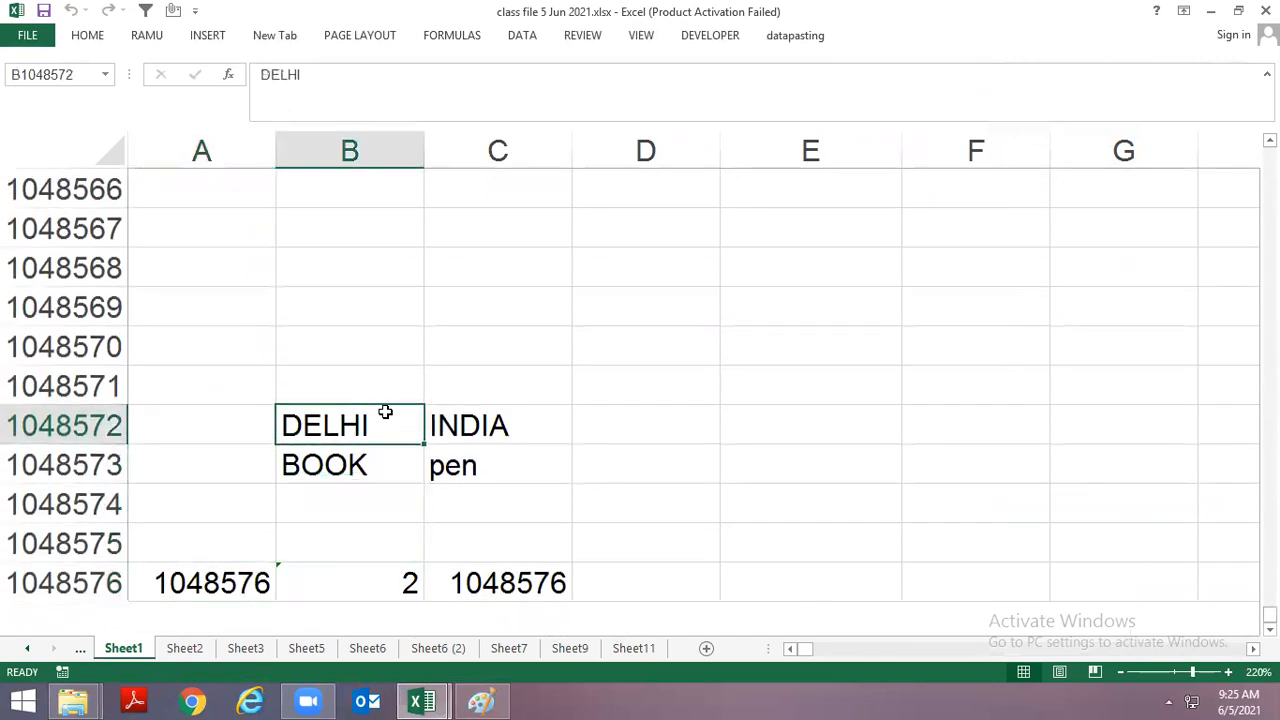
# Save a copy of the workbook as Excel 97-2003 Workbook (*.xls) and continue past the compatibility checker.
pyautogui.press('F12')
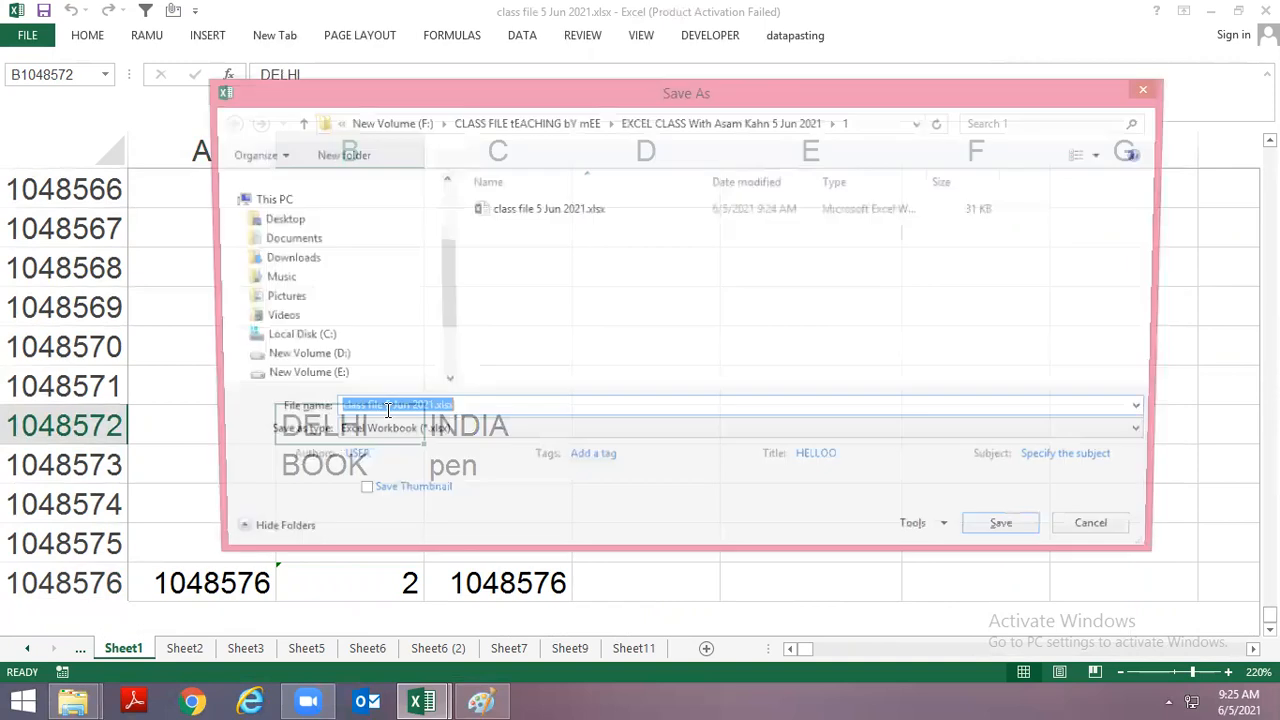
pyautogui.click(395, 436)
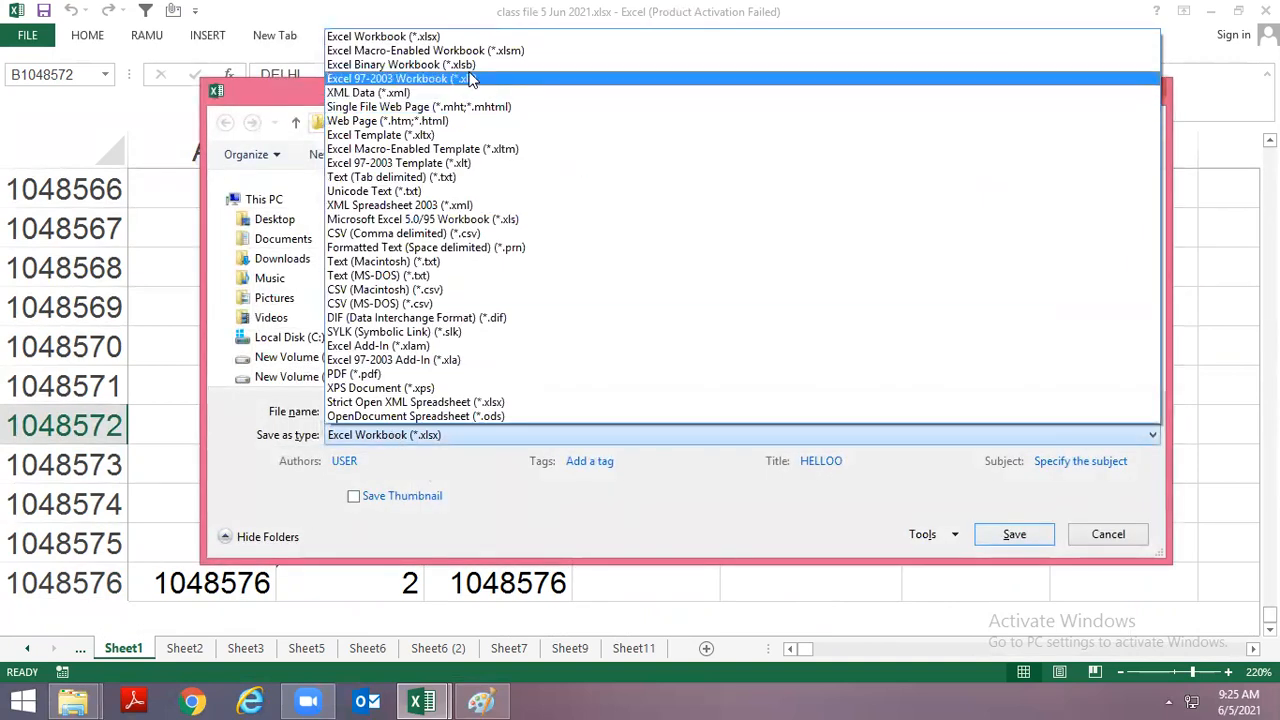
pyautogui.click(478, 79)
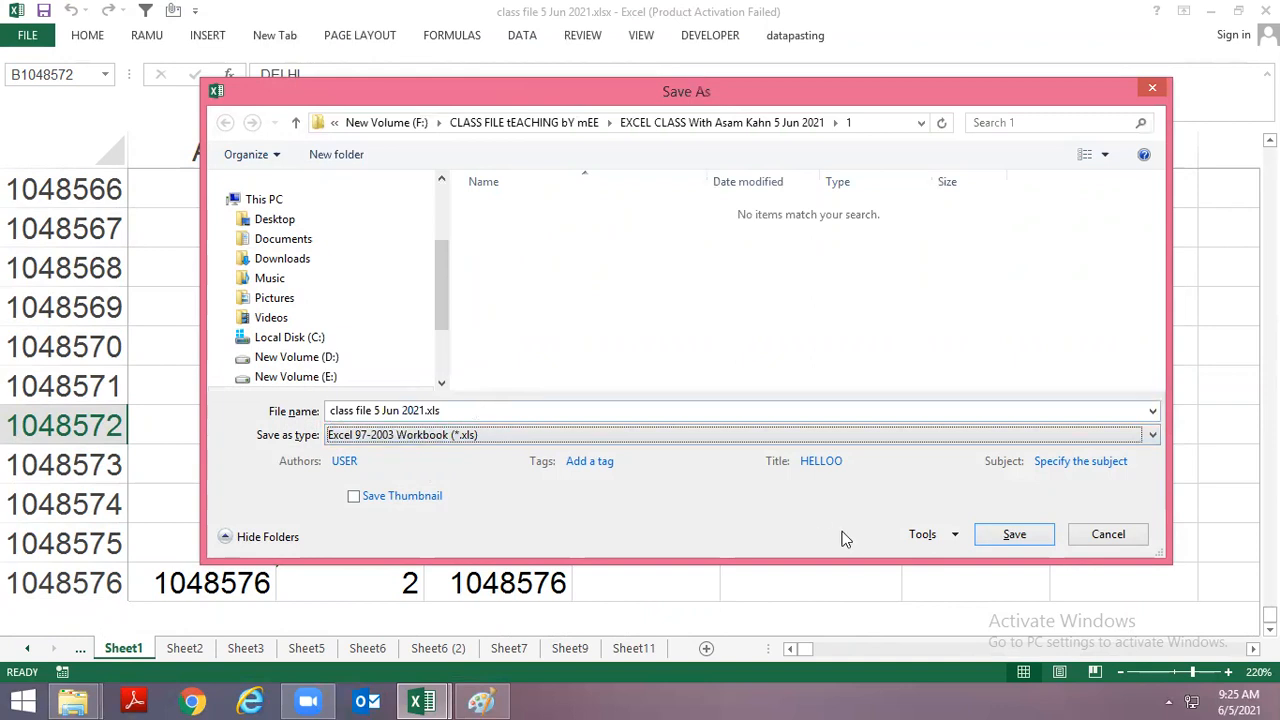
pyautogui.click(1021, 539)
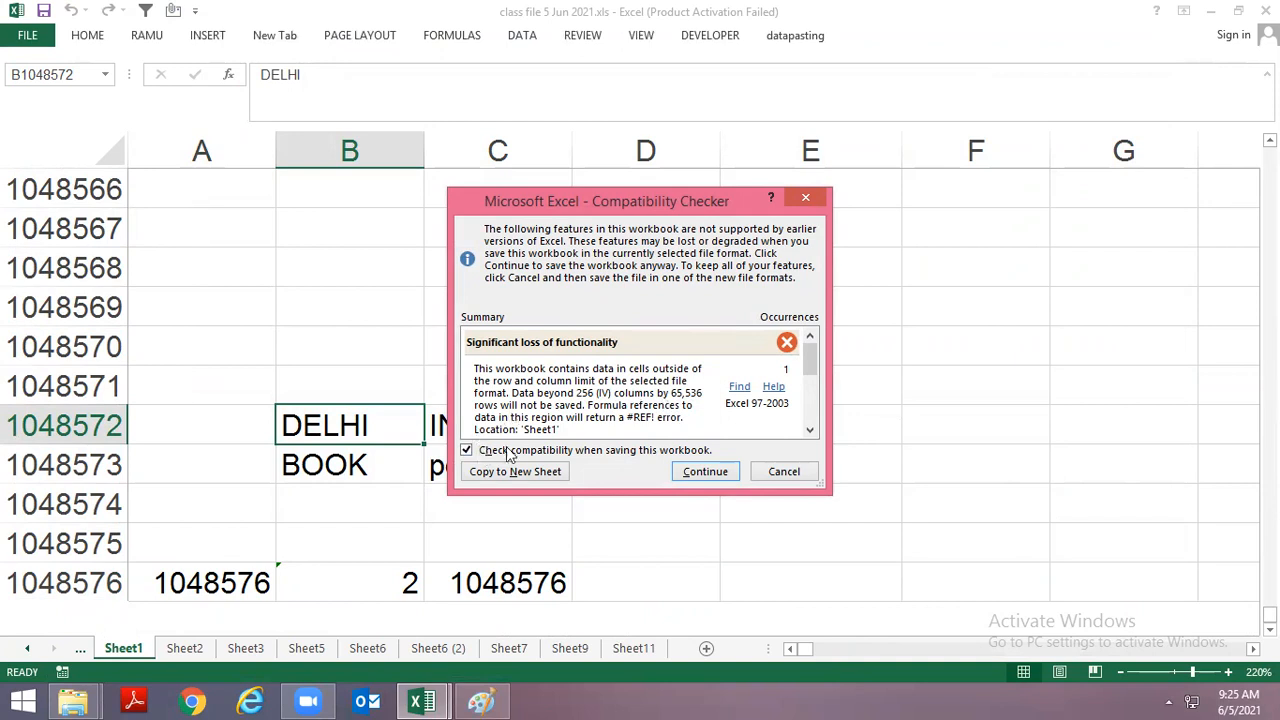
pyautogui.click(705, 472)
pyautogui.click(703, 466)
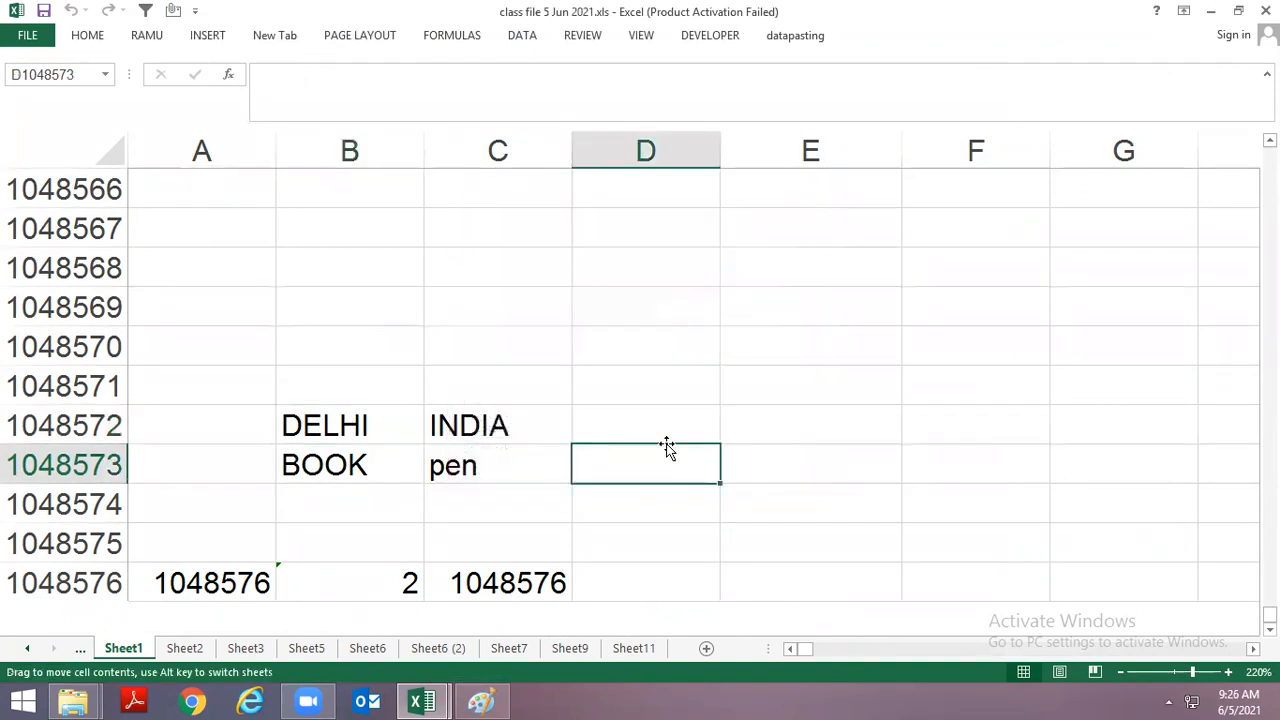
# Close the class file 5 Jun 2021.xls workbook and return to its folder in File Explorer.
pyautogui.click(528, 378)
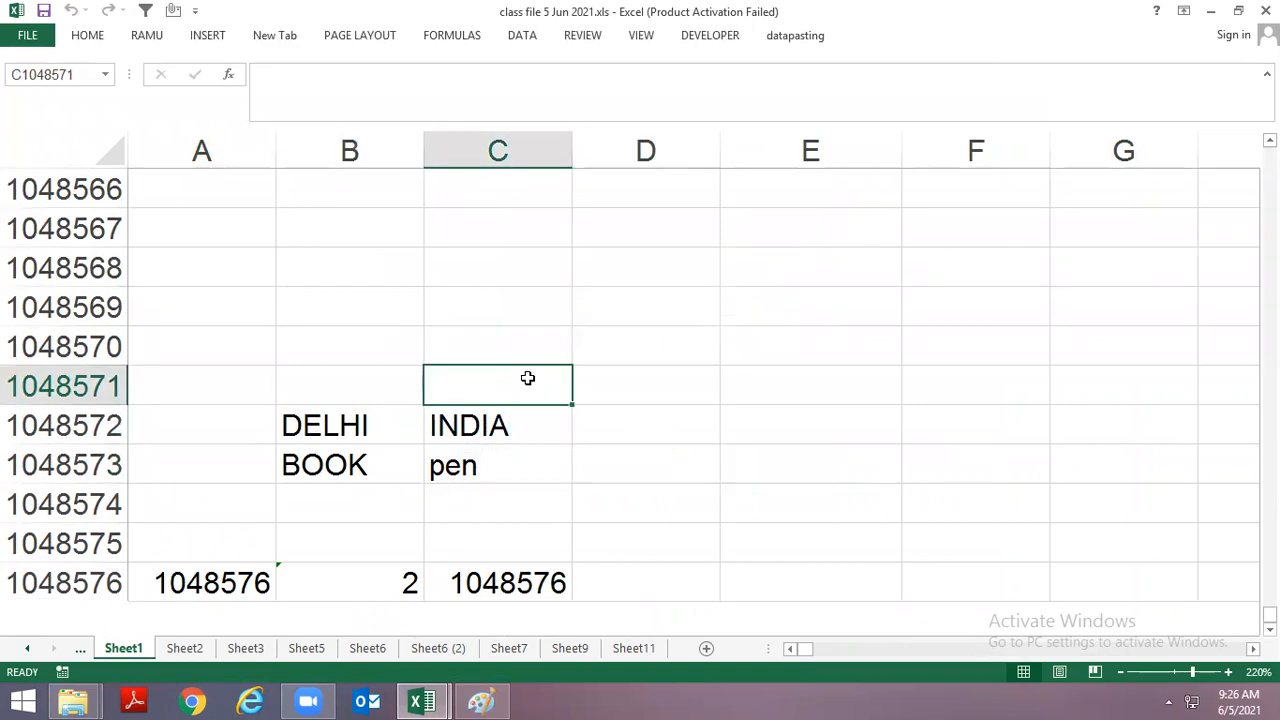
pyautogui.scroll(-2, 528, 378)
pyautogui.hotkey('alt', 'space')
pyautogui.press('Up')
pyautogui.press('Return')
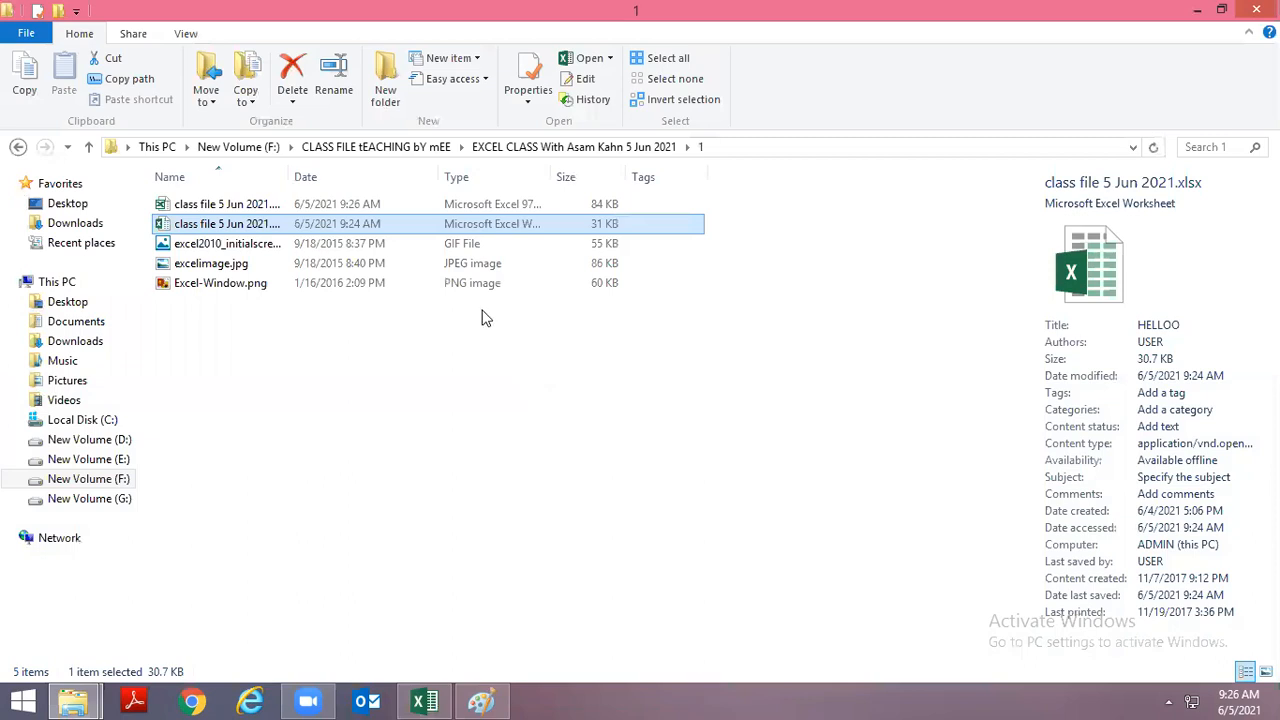
# Widen the Name and Type columns, restore the window down, and compare the .xls and .xlsx files' types and sizes.
pyautogui.moveTo(289, 177); pyautogui.dragTo(450, 177)
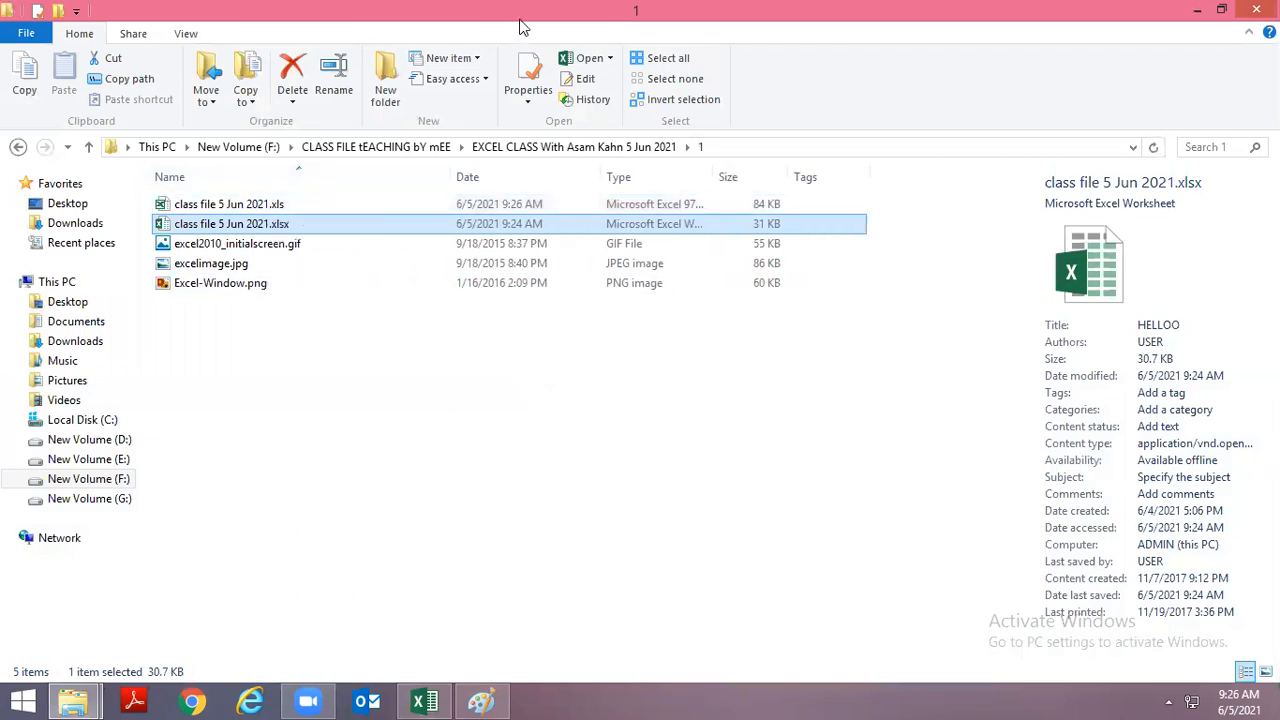
pyautogui.doubleClick(520, 27)
pyautogui.click(345, 336)
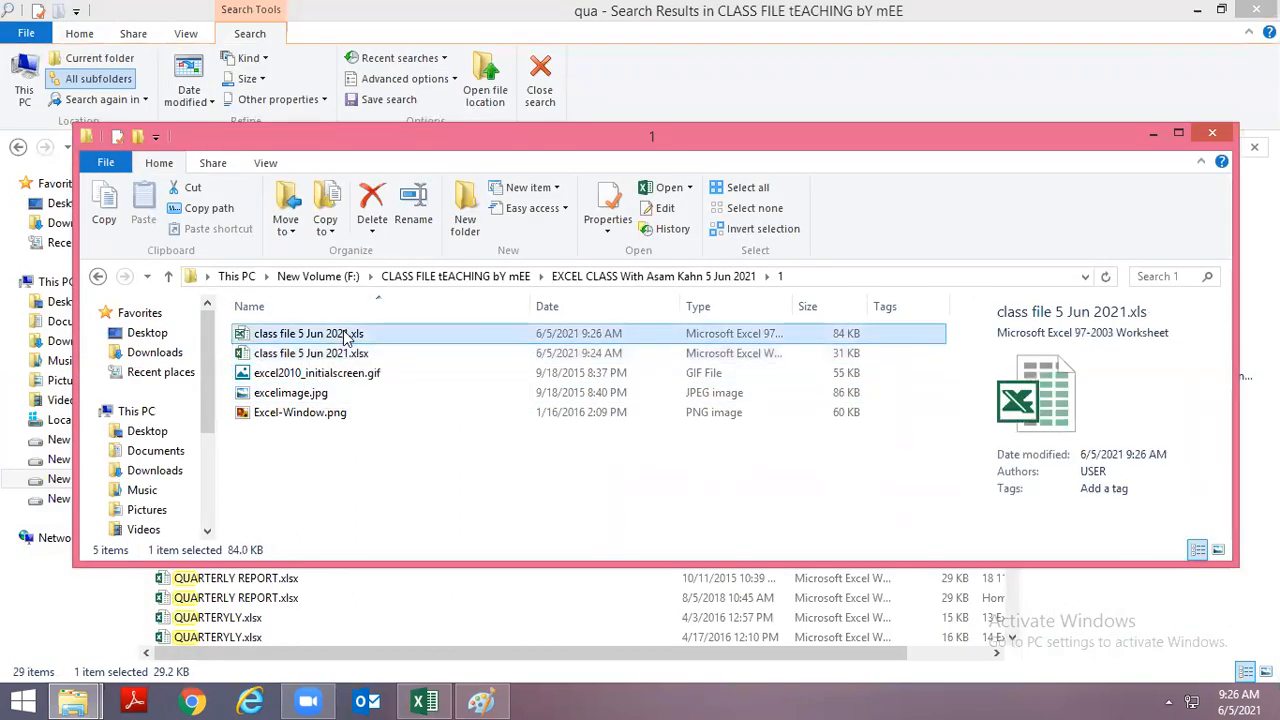
pyautogui.click(352, 358)
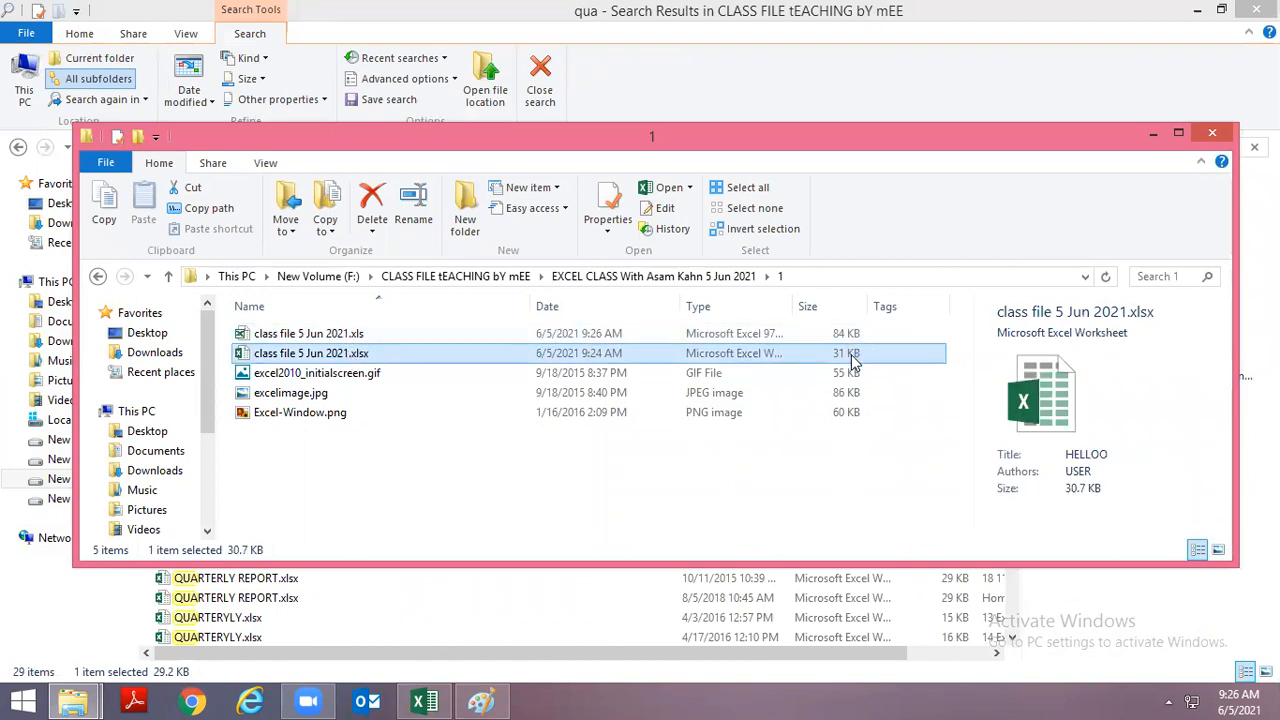
pyautogui.click(340, 340)
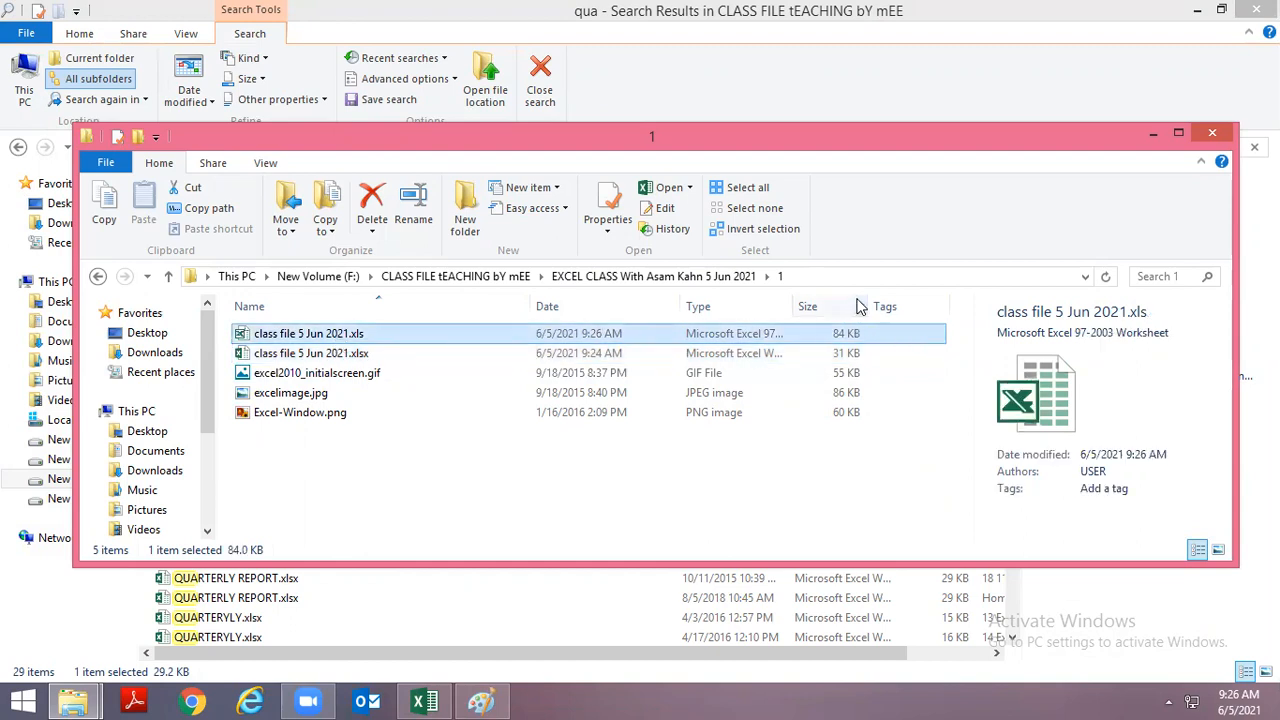
pyautogui.moveTo(821, 133); pyautogui.dragTo(788, 68)
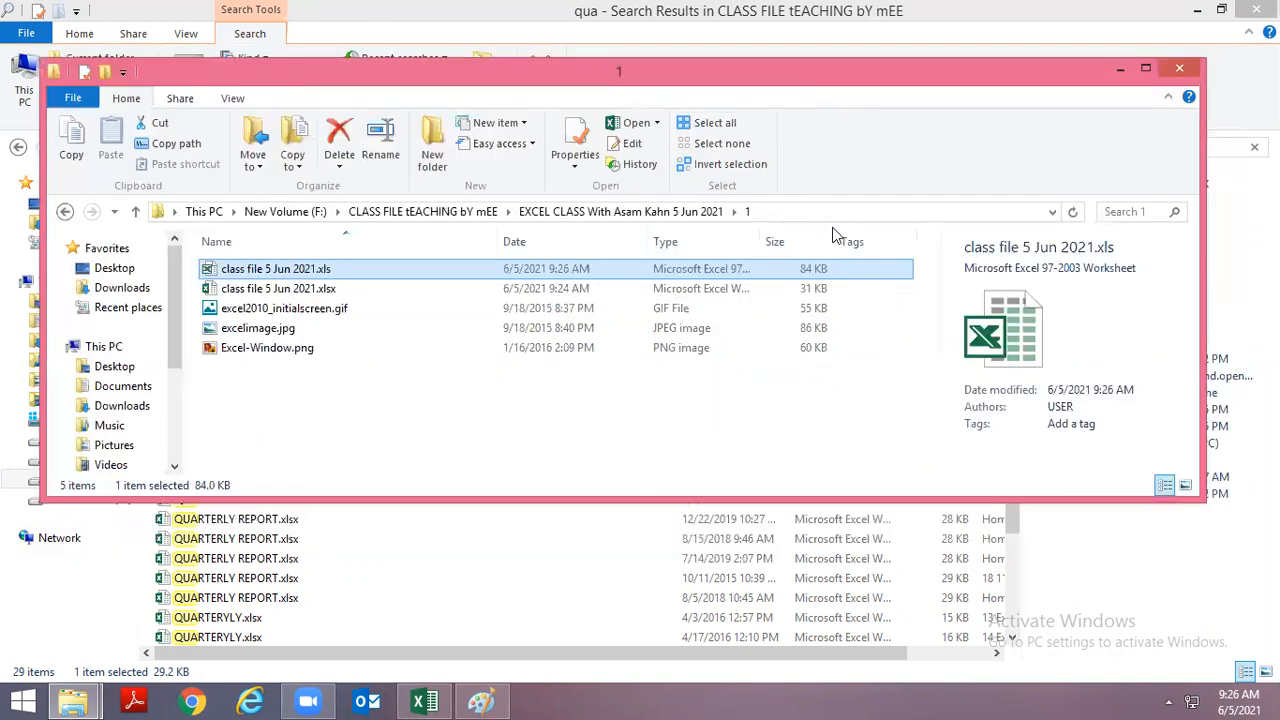
pyautogui.moveTo(828, 234); pyautogui.dragTo(856, 238)
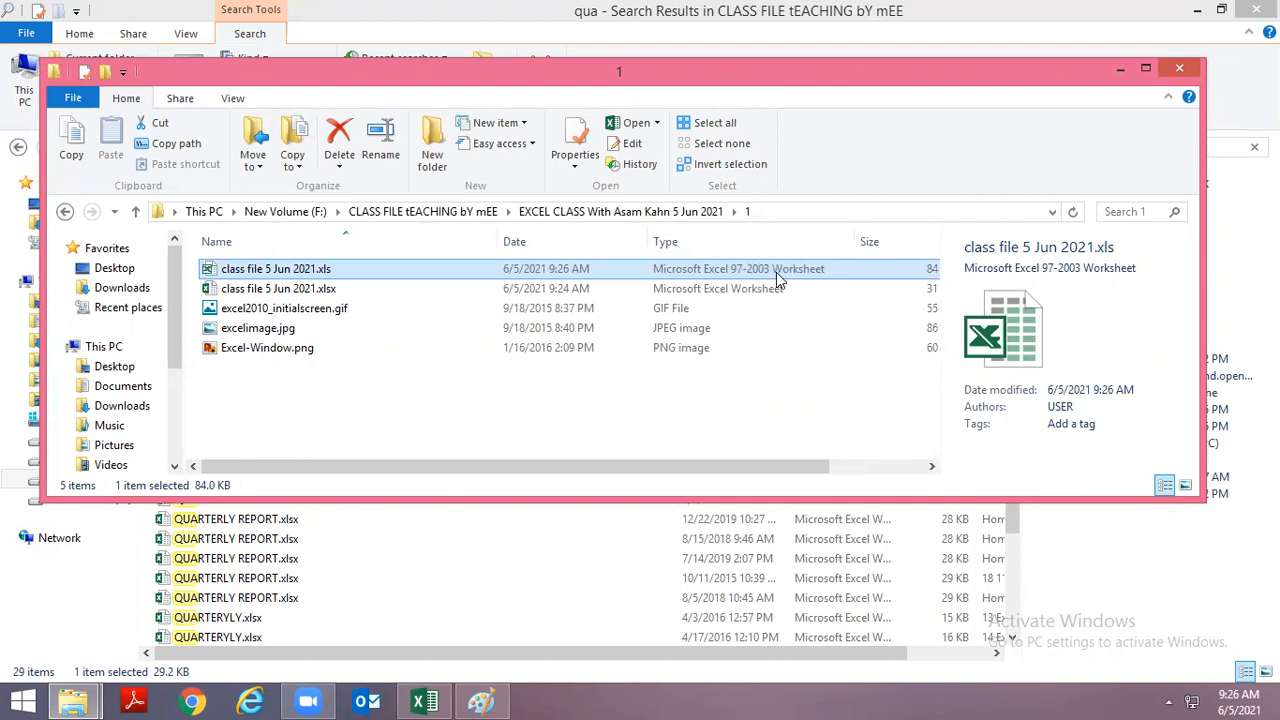
# Open class file 5 Jun 2021.xls, check the last row of Sheet1 in columns A and B, and close the workbook.
pyautogui.doubleClick(331, 272)
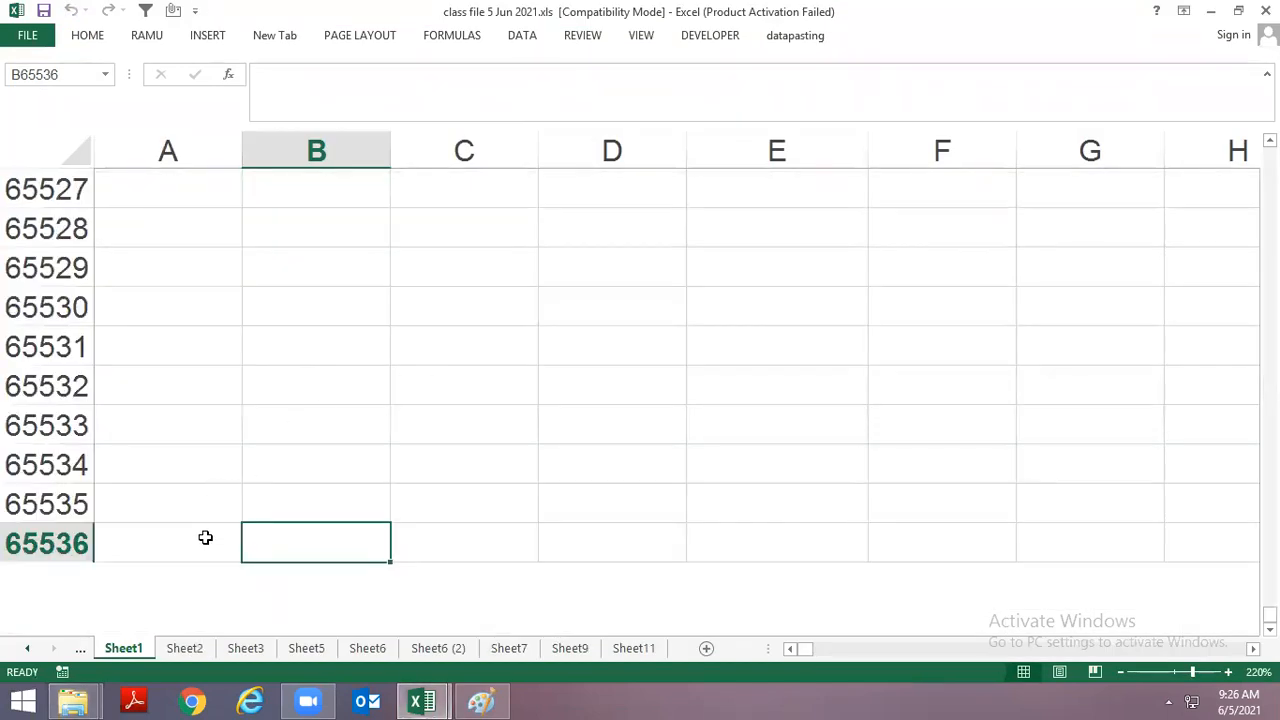
pyautogui.click(205, 539)
pyautogui.click(310, 537)
pyautogui.click(211, 534)
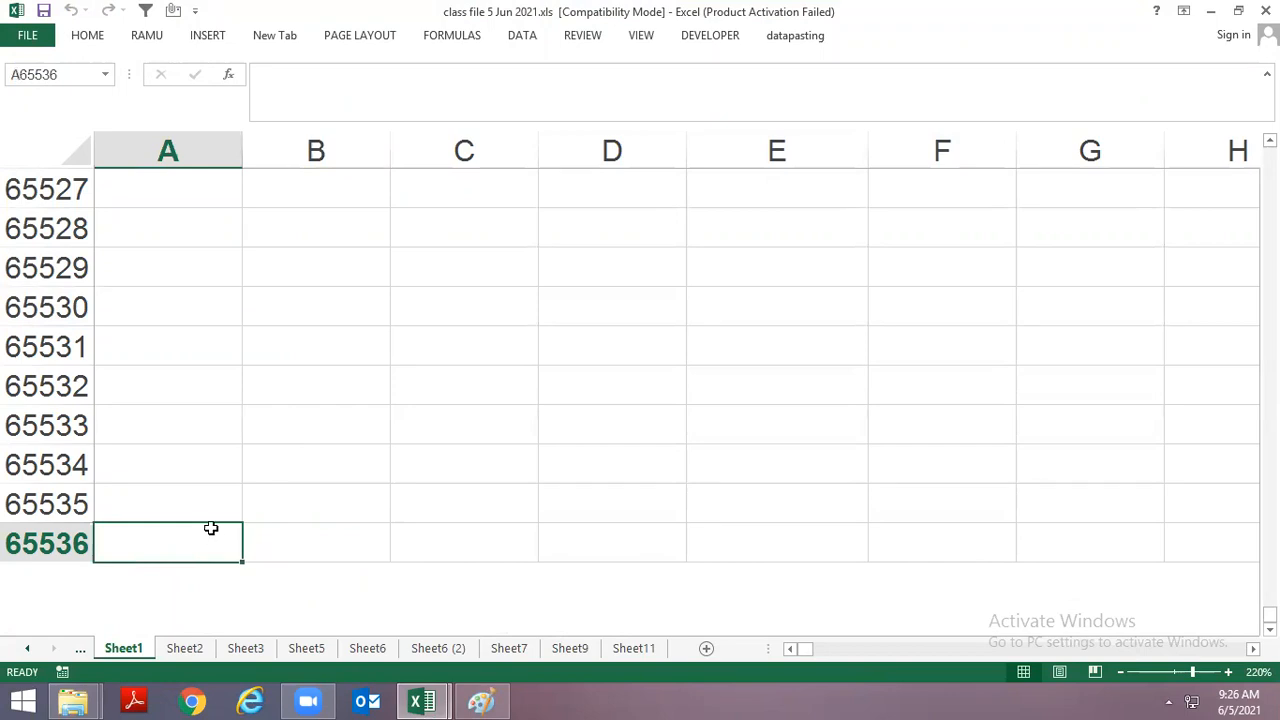
pyautogui.hotkey('alt', 'space')
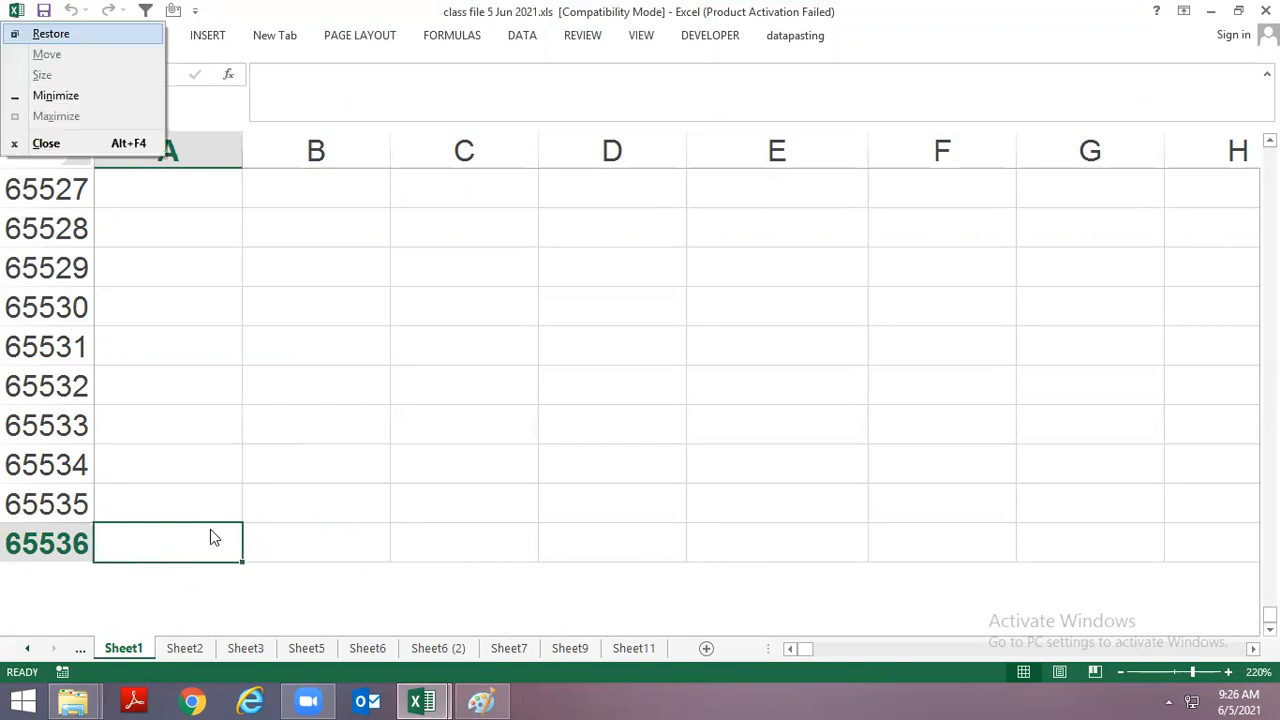
pyautogui.press('c')
# Return to the class folder and select class file 5 Jun 2021.xlsx to check its file details.
pyautogui.hotkey('alt', 'Tab')
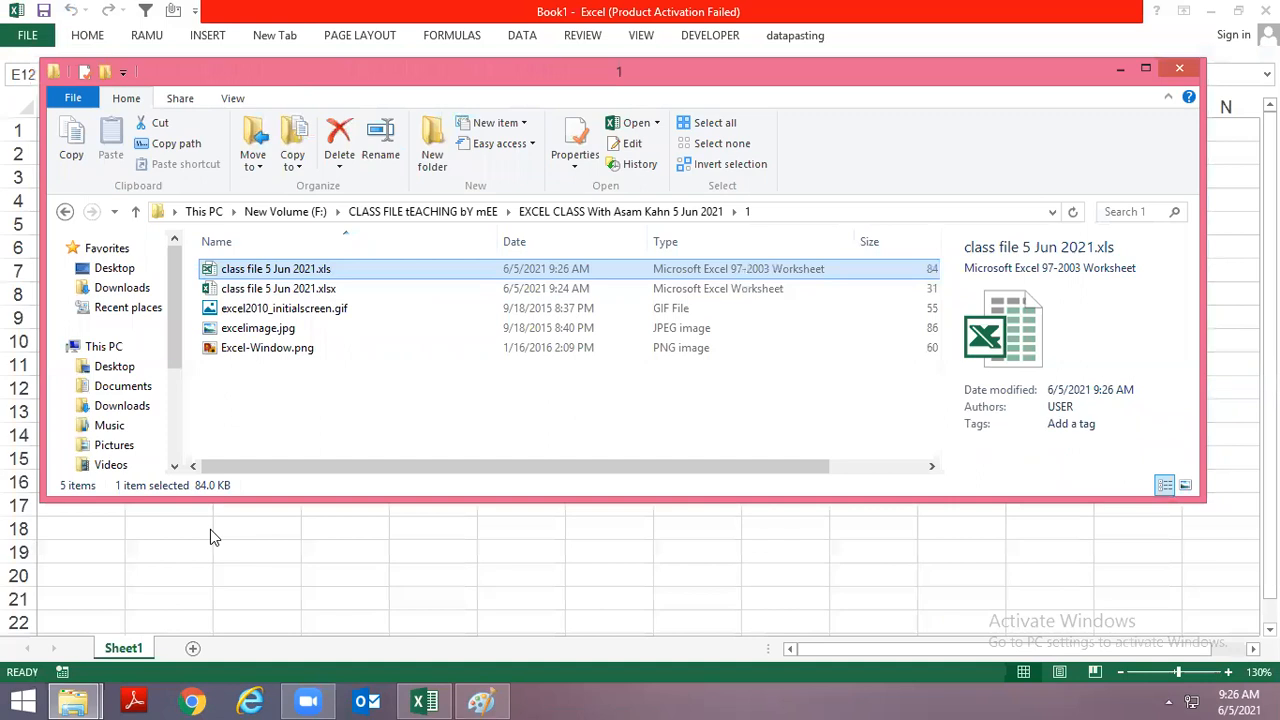
pyautogui.press('Down')
pyautogui.press('super')
pyautogui.press('super')
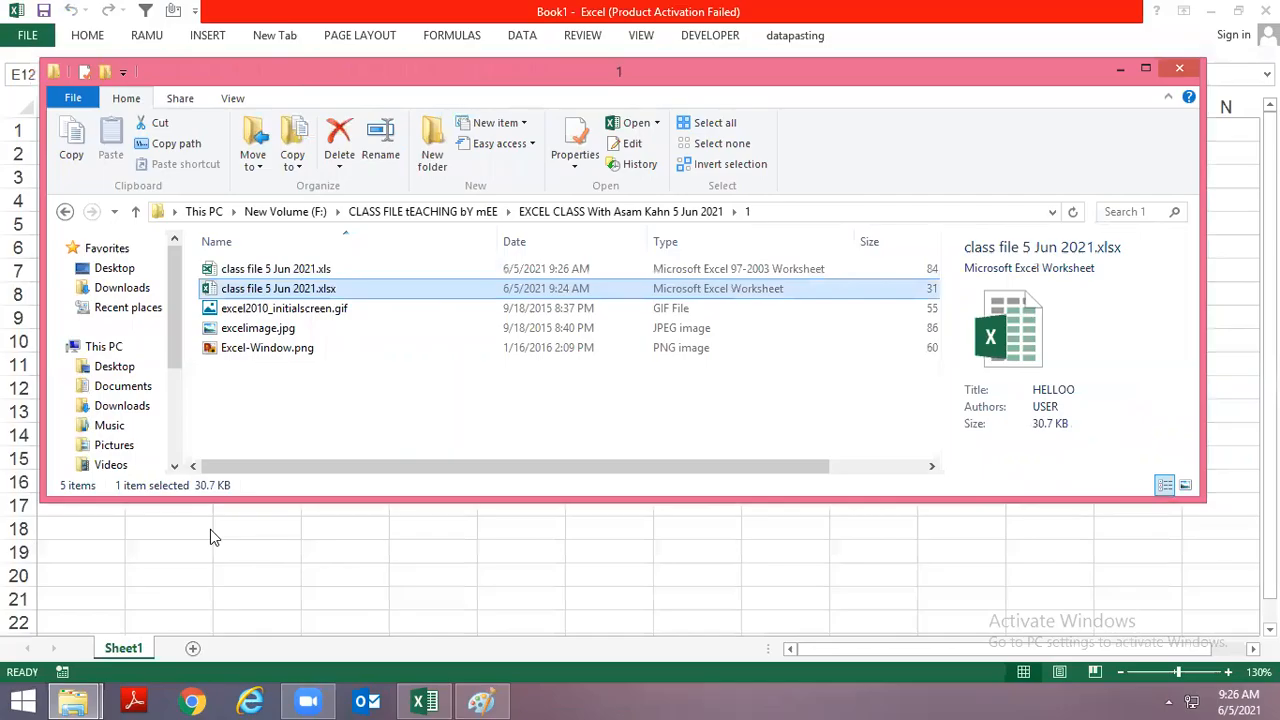
# Switch to the blank Book1 workbook in Excel and save it as TEST.xlsx in the class folder.
pyautogui.click(425, 697)
pyautogui.click(321, 342)
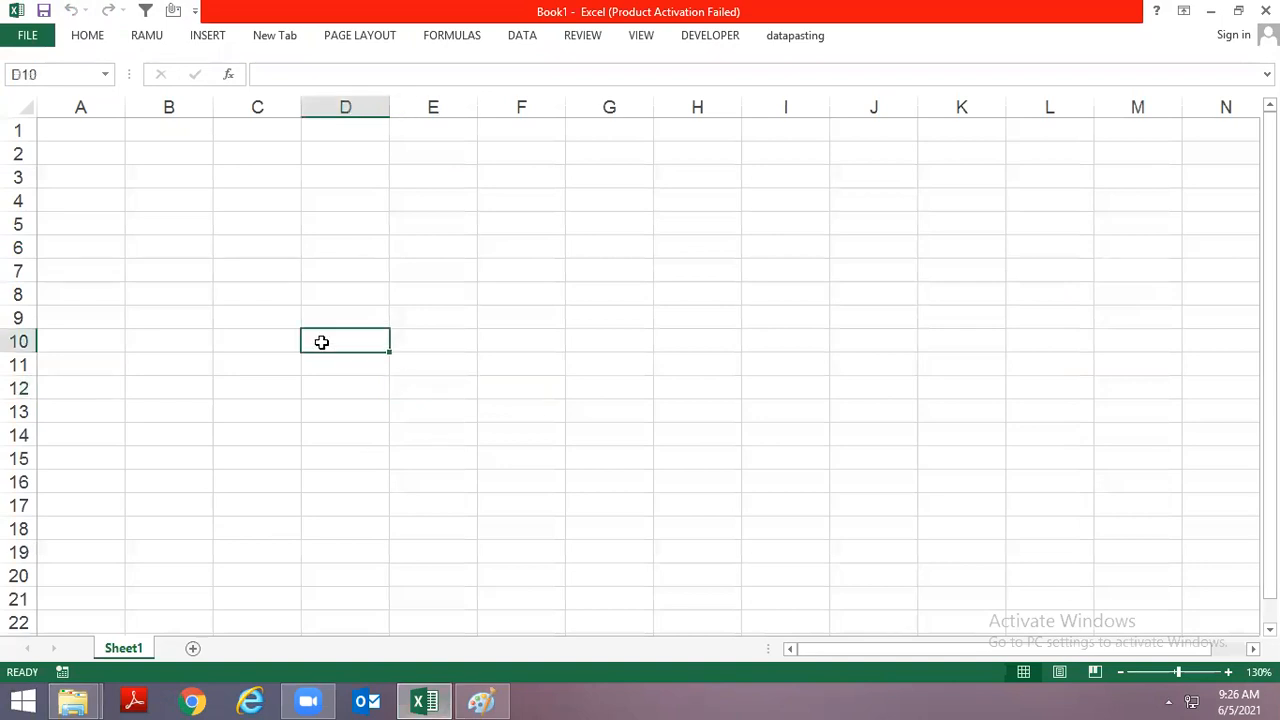
pyautogui.hotkey('ctrl', 's')
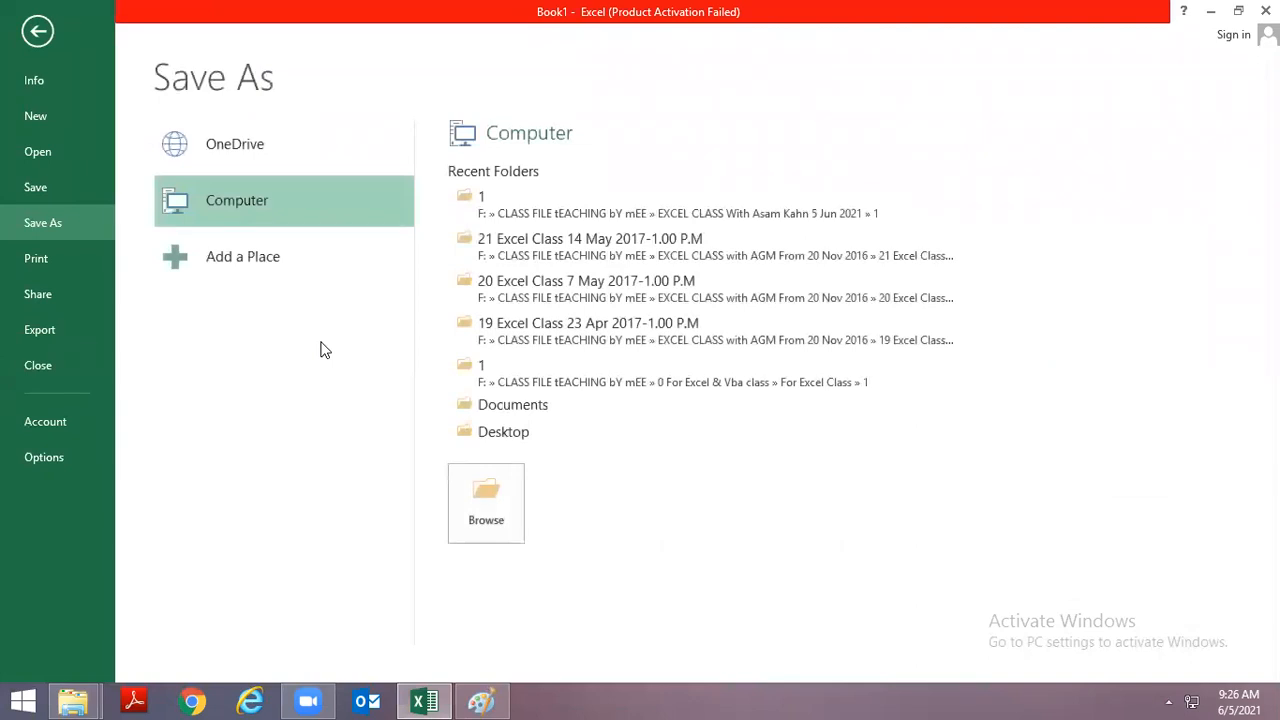
pyautogui.press('F12')
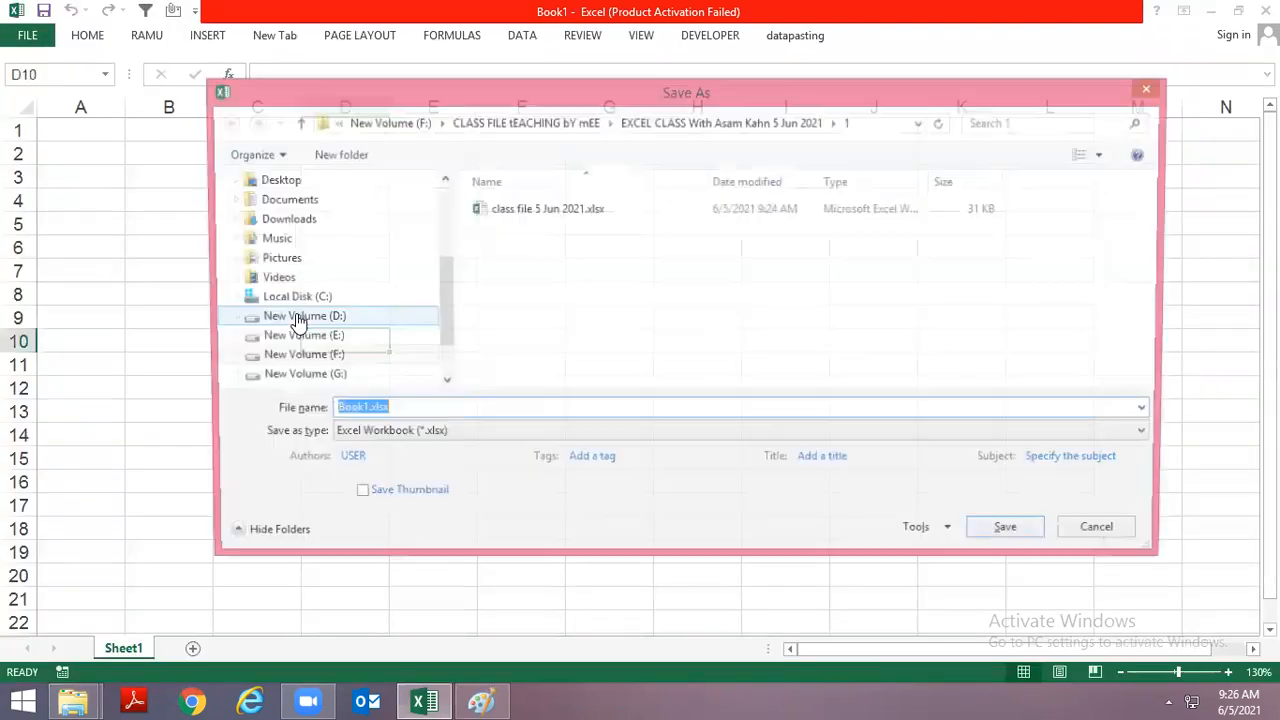
pyautogui.write('TEST')
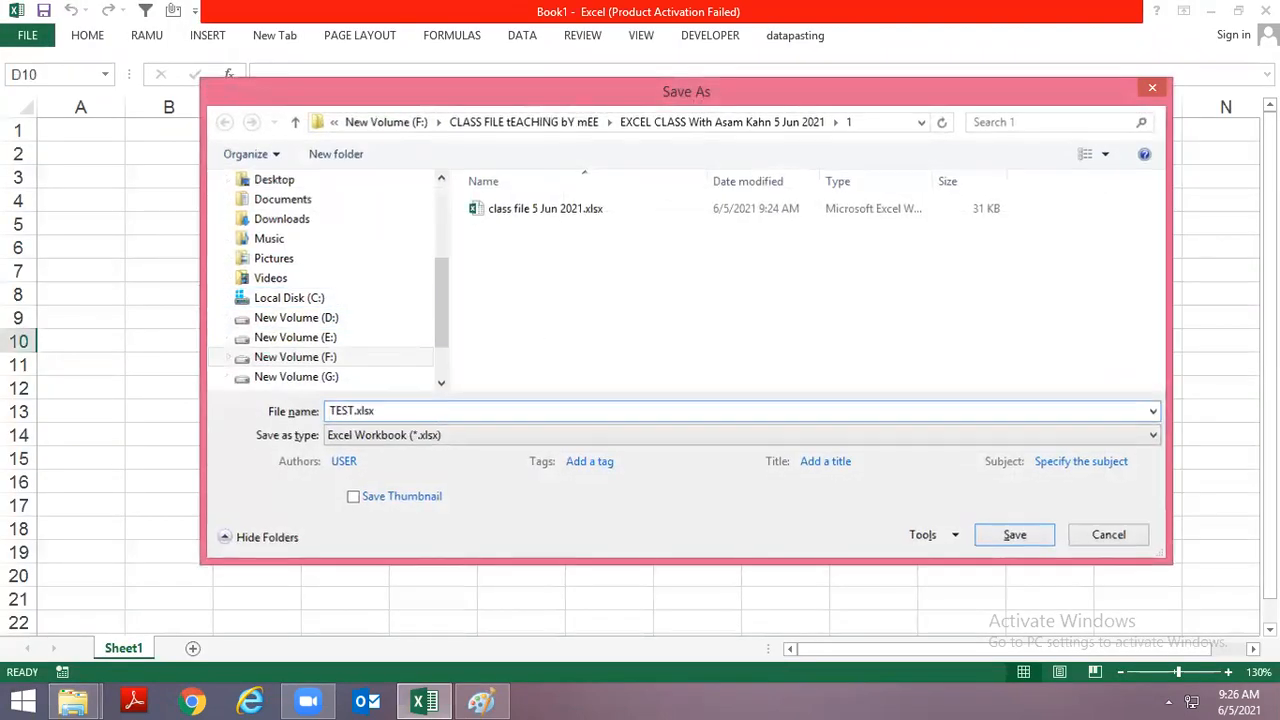
pyautogui.press('Return')
# Enter DELHI in C7, INDIA in D7 and COMPUTER in C8, and widen column C to fit the text.
pyautogui.click(257, 271)
pyautogui.write('DELHI')
pyautogui.press('Tab')
pyautogui.write('INDIA')
pyautogui.press('Return')
pyautogui.write('COMPUTER')
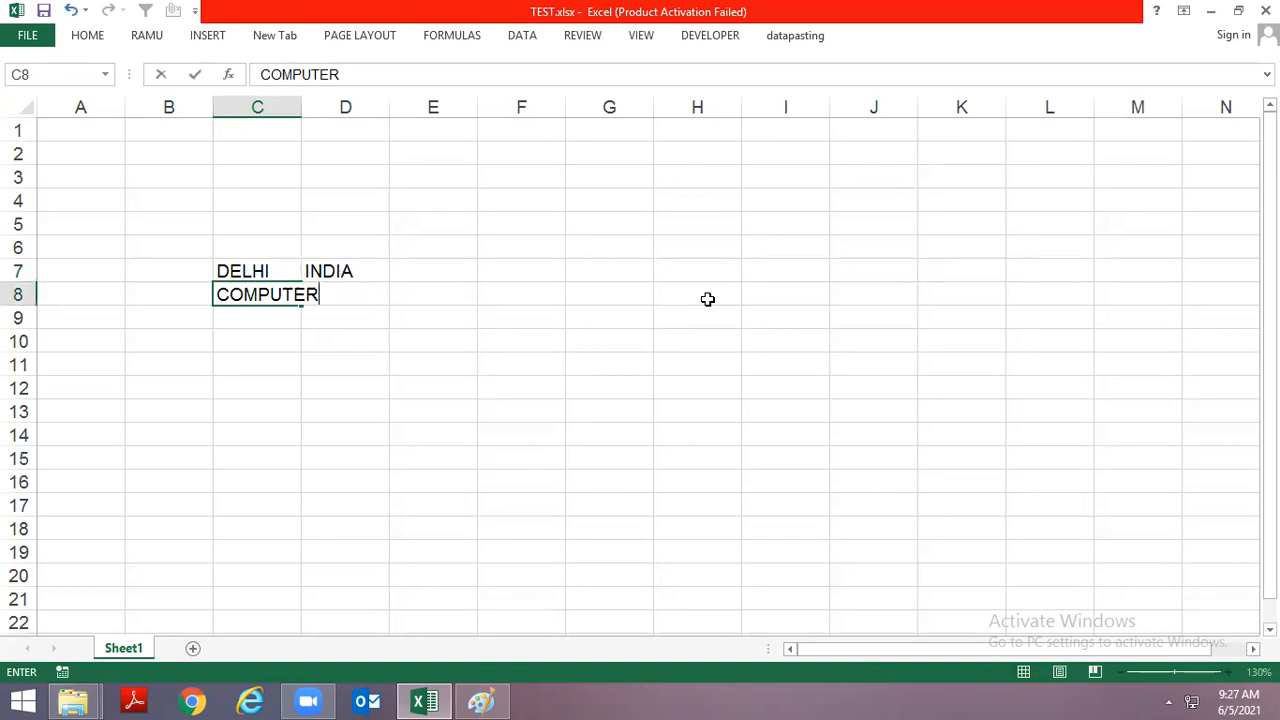
pyautogui.press('Return')
pyautogui.keyDown('ctrl'); pyautogui.scroll(2, 417, 149); pyautogui.keyUp('ctrl')
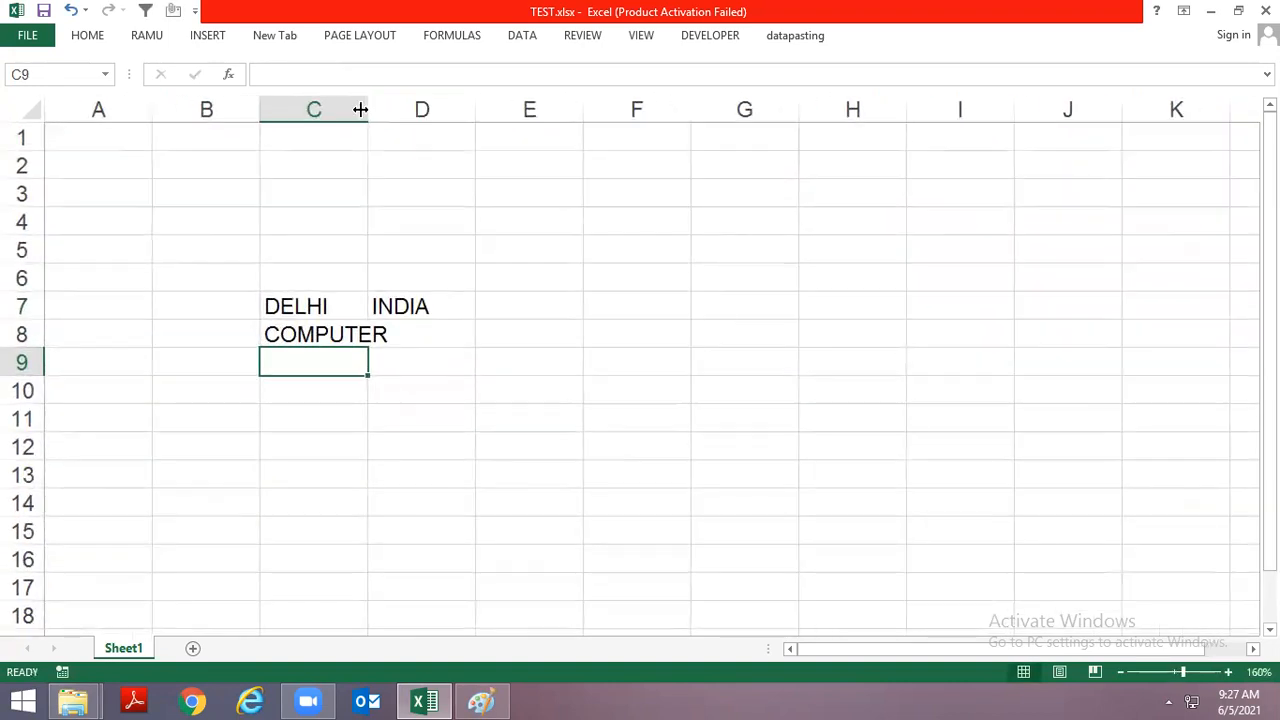
pyautogui.moveTo(360, 109); pyautogui.dragTo(397, 109)
pyautogui.click(585, 277)
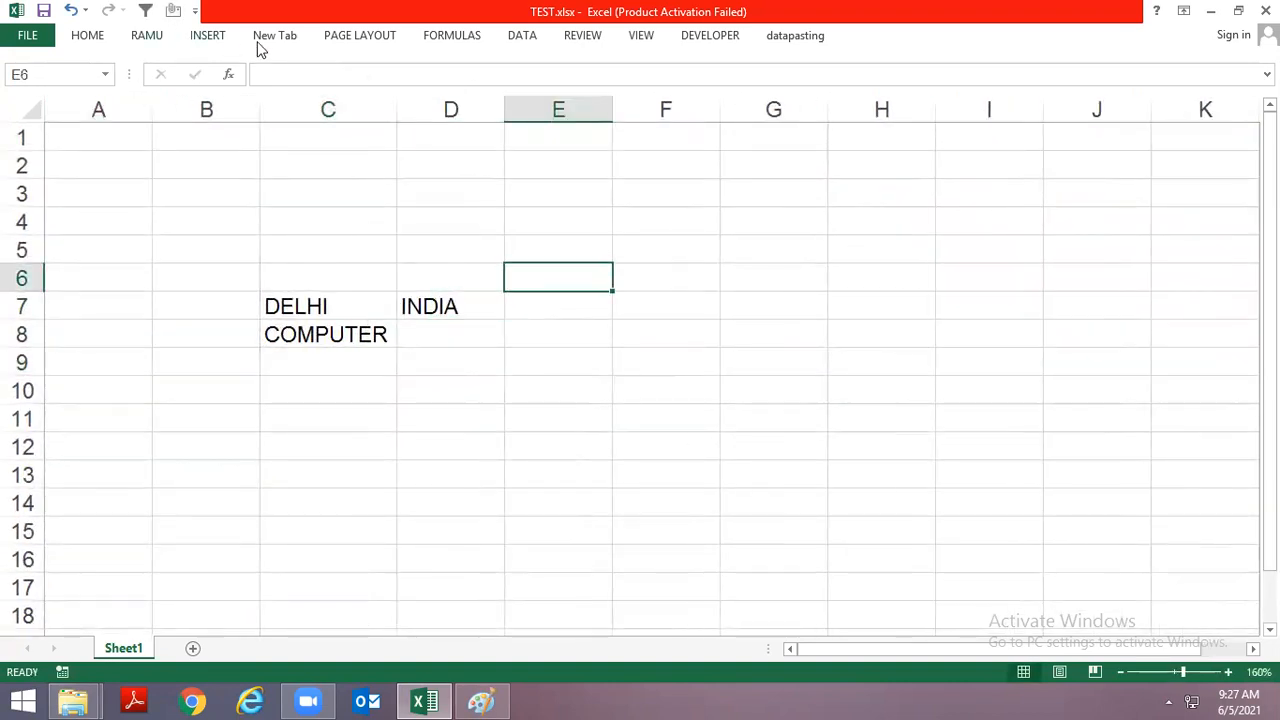
# Review the Info page of TEST.xlsx, including the Manage Versions options and the file properties.
pyautogui.click(24, 37)
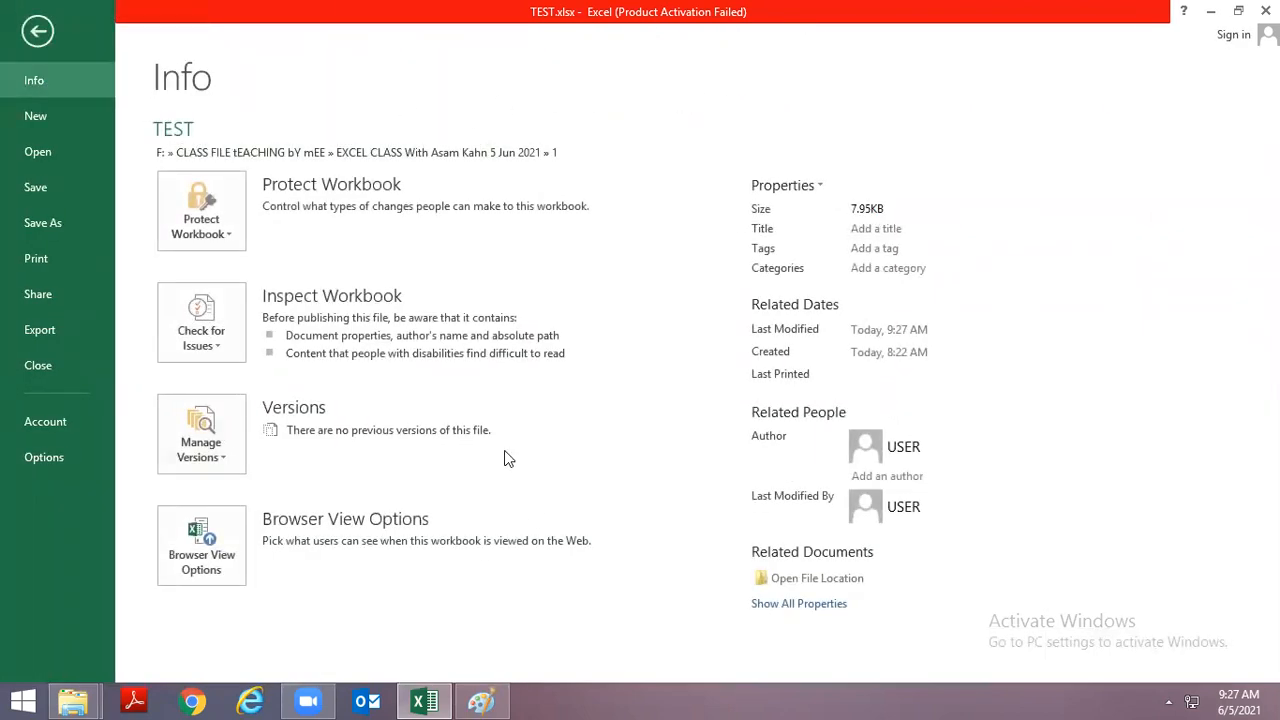
pyautogui.click(206, 450)
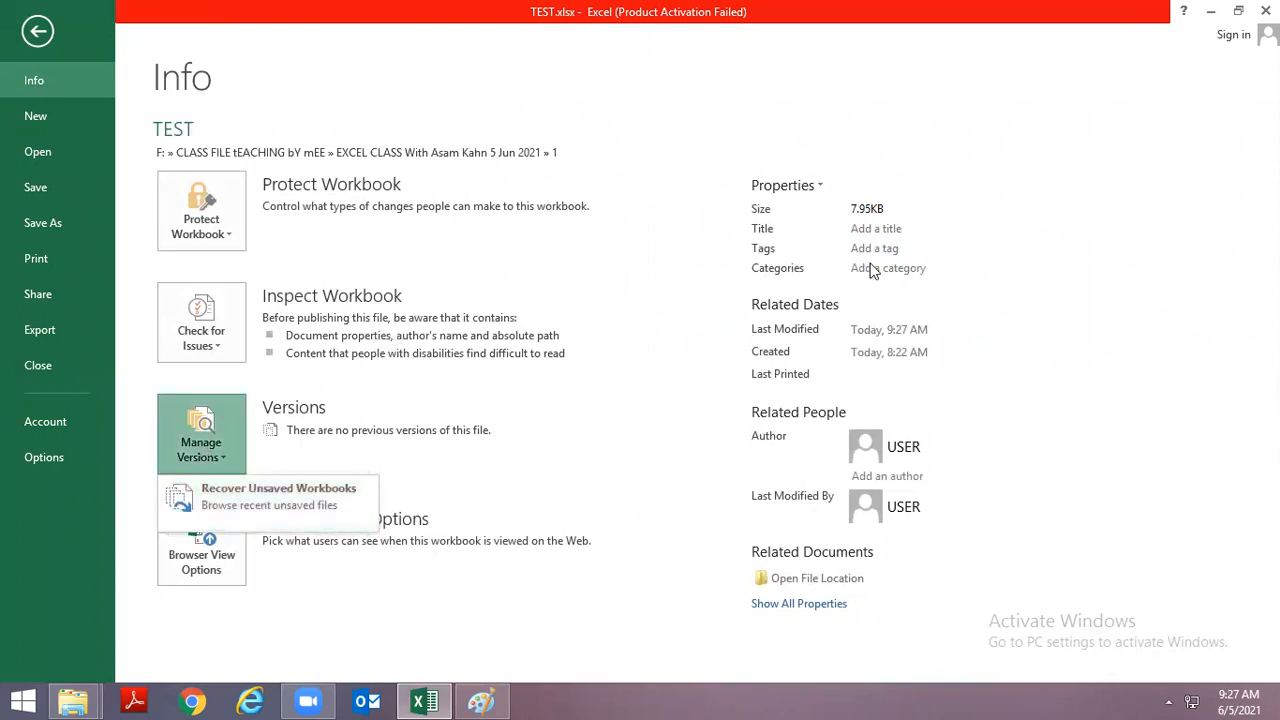
pyautogui.click(885, 188)
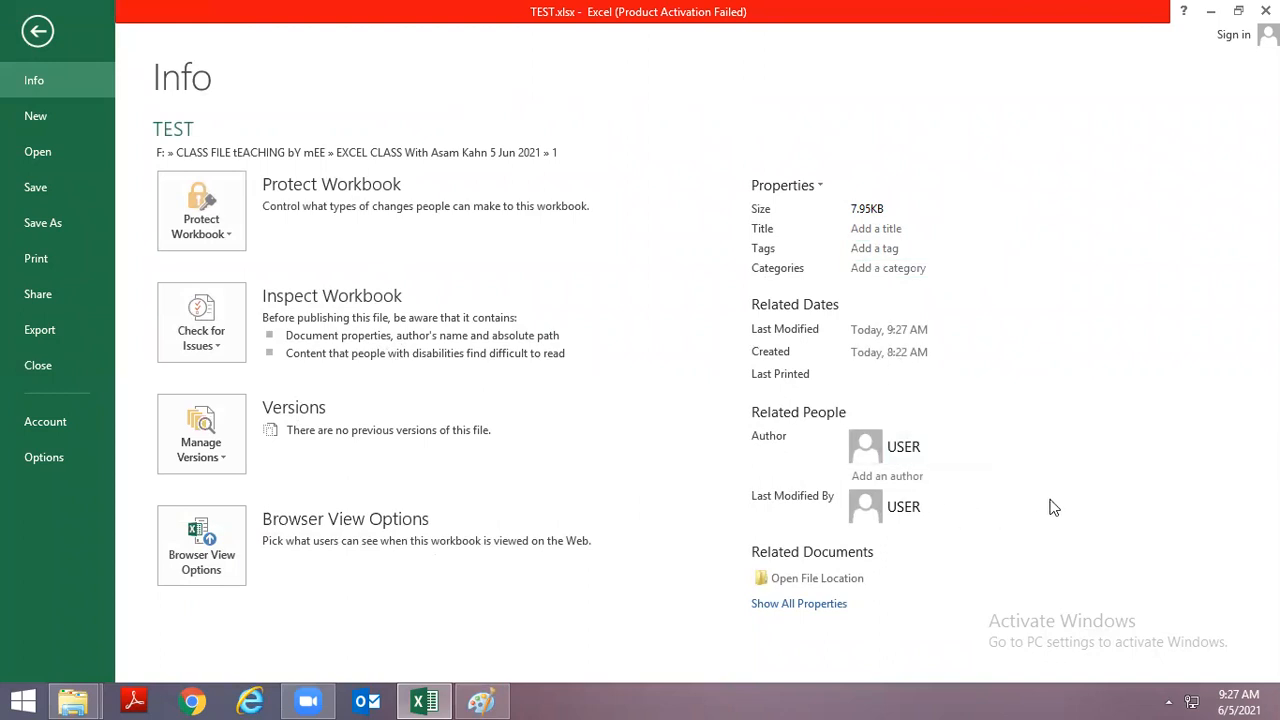
# Create a workbook from the Wedding budget tracker template in the Budgets category, look it over, and close it without saving.
pyautogui.click(37, 118)
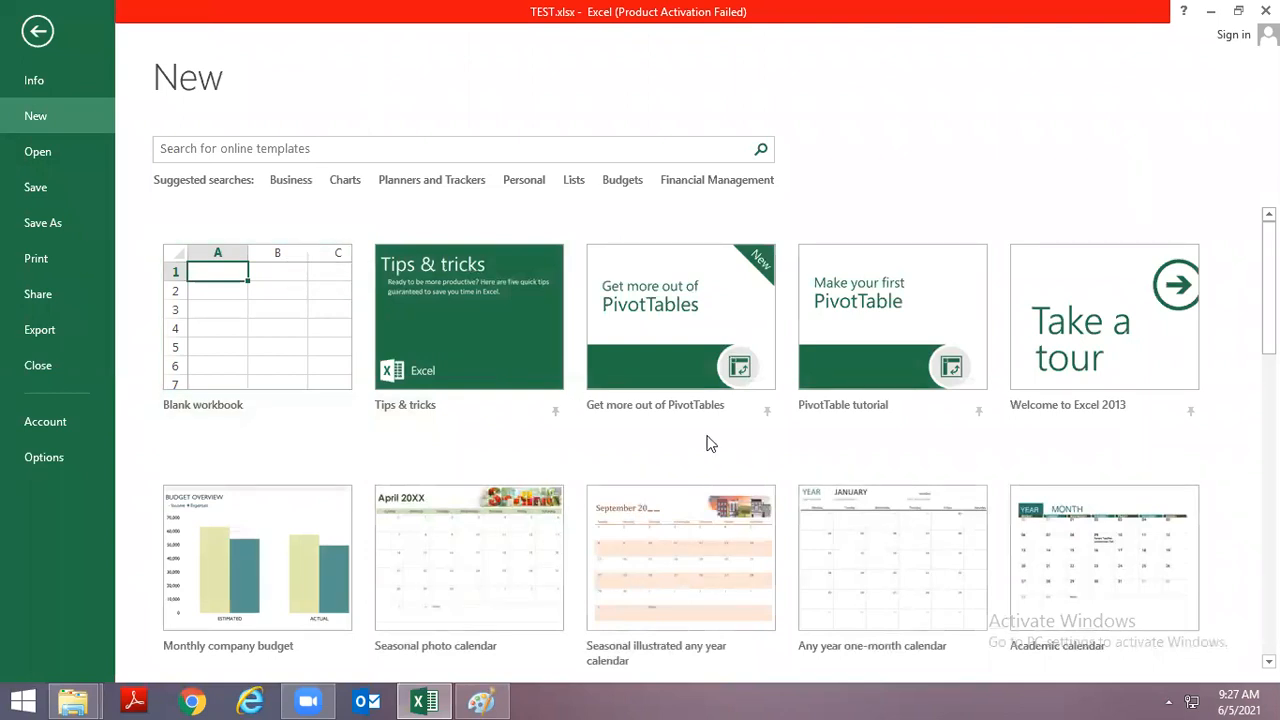
pyautogui.click(608, 182)
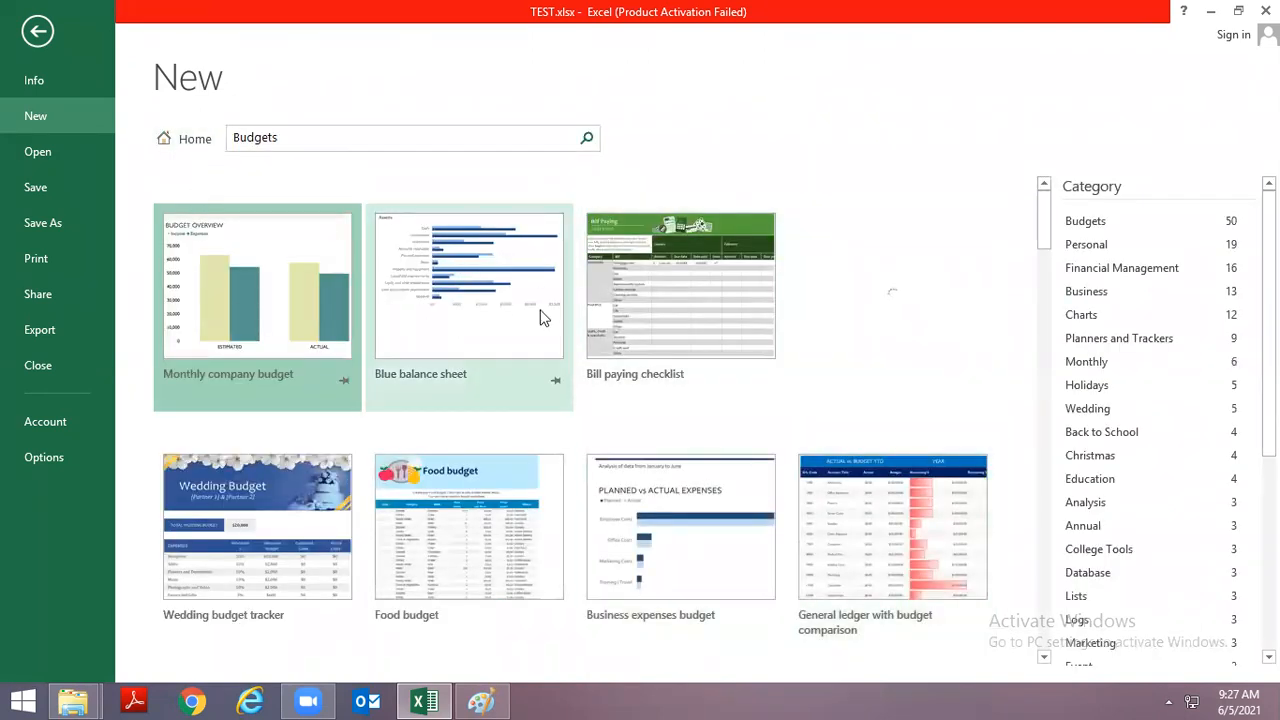
pyautogui.click(280, 550)
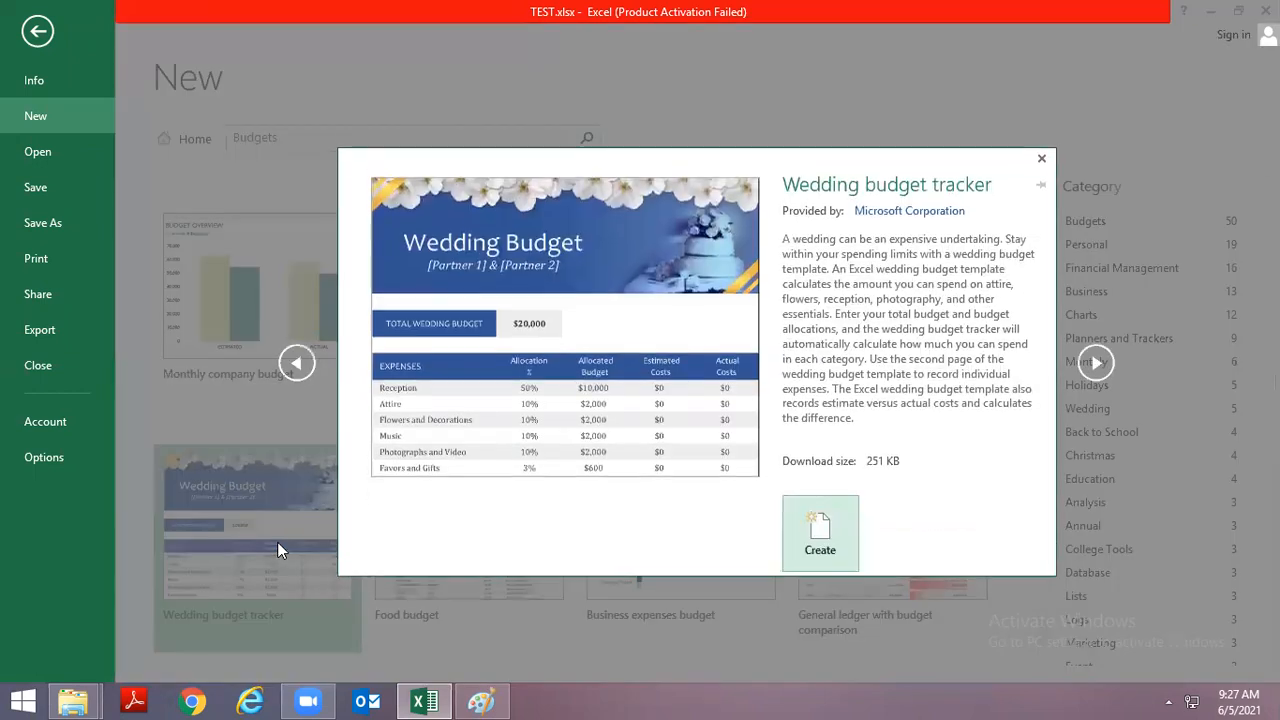
pyautogui.click(836, 516)
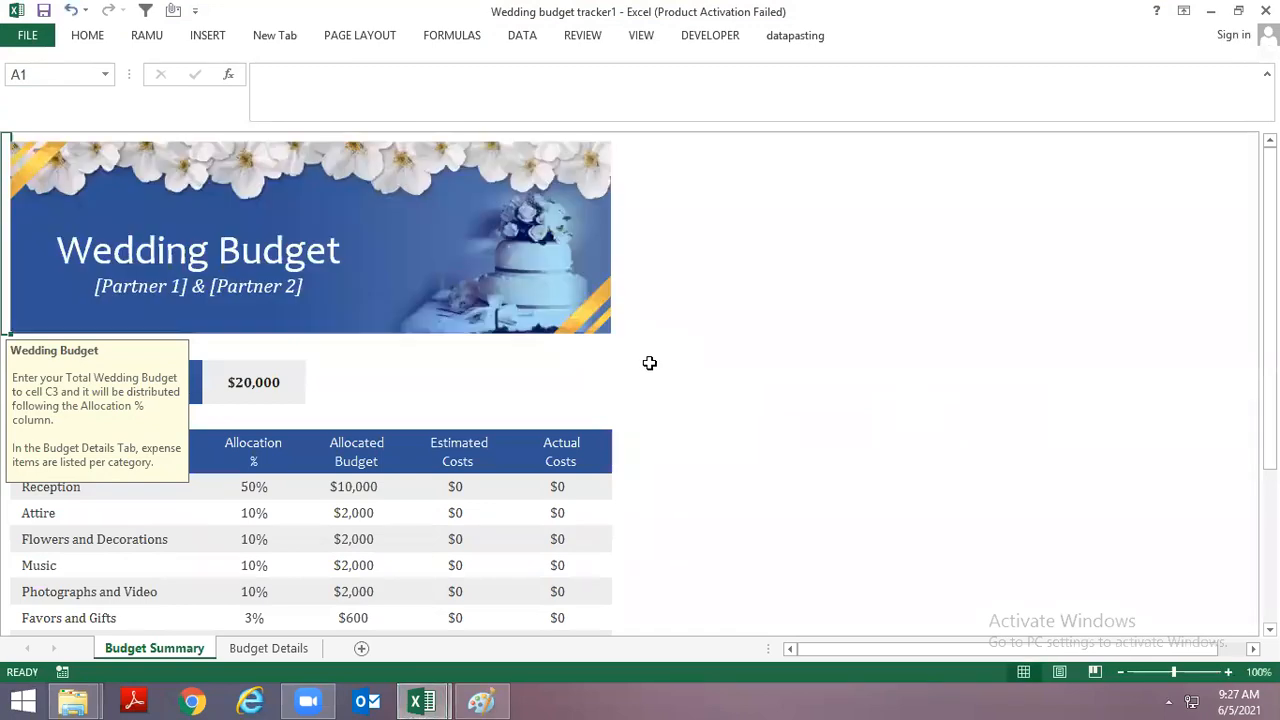
pyautogui.scroll(10, 507, 468)
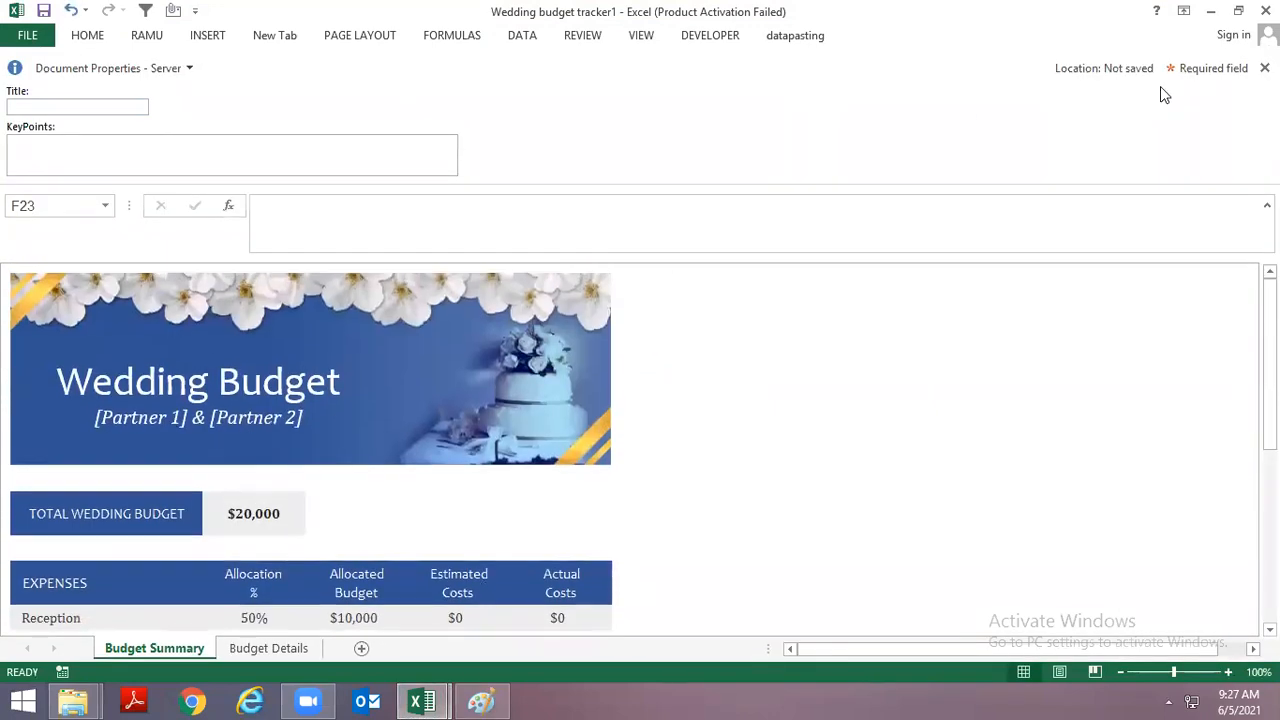
pyautogui.click(1265, 11)
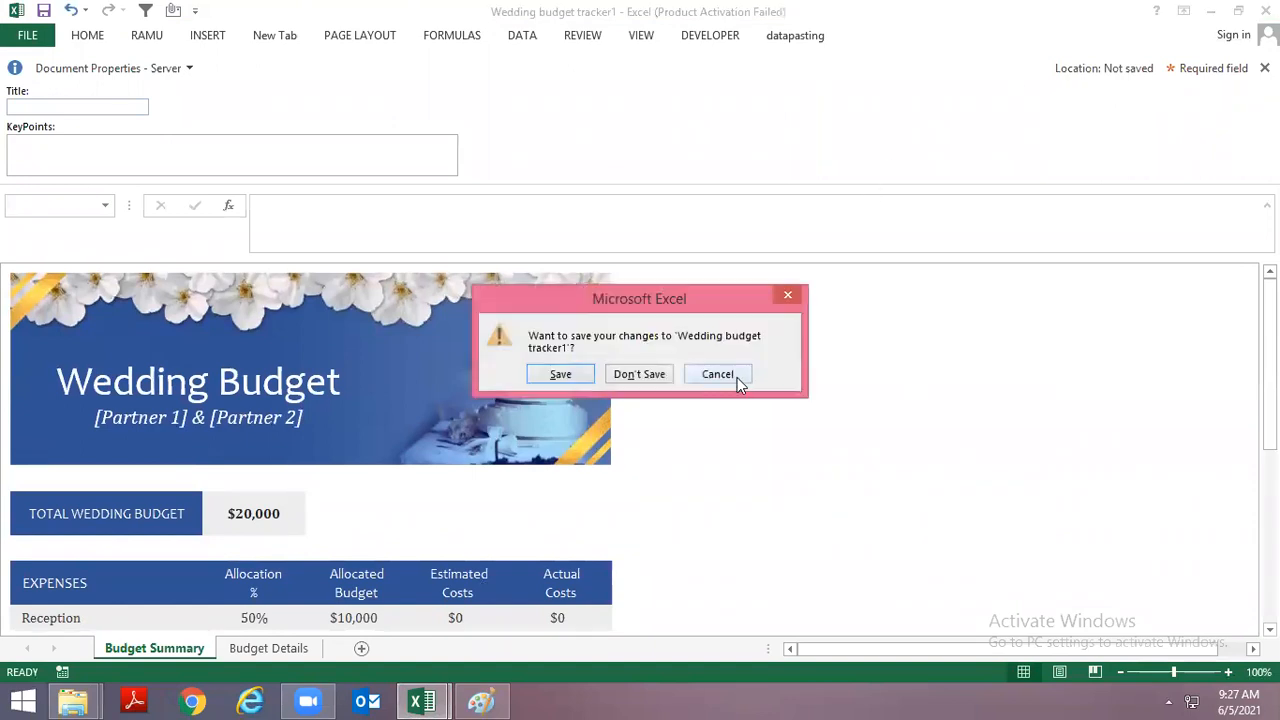
pyautogui.click(639, 374)
# Examine the full list of recent workbooks available for opening and return to the sheet.
pyautogui.click(30, 36)
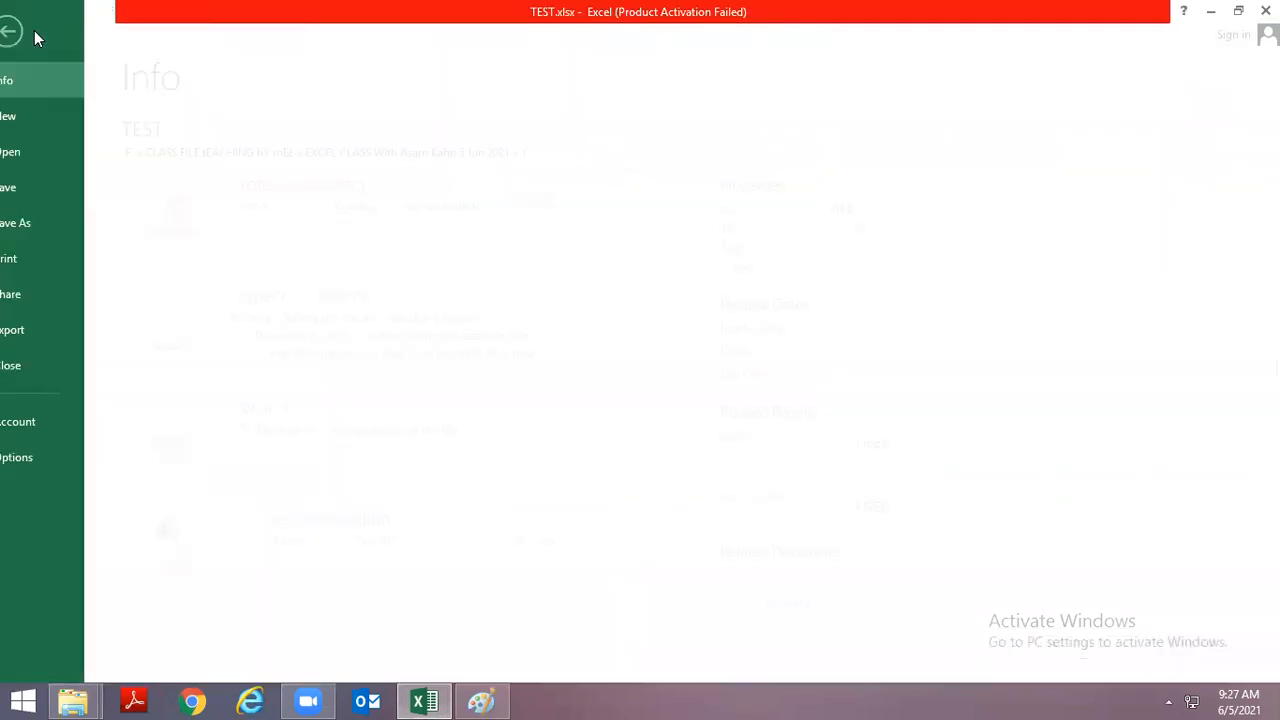
pyautogui.click(49, 156)
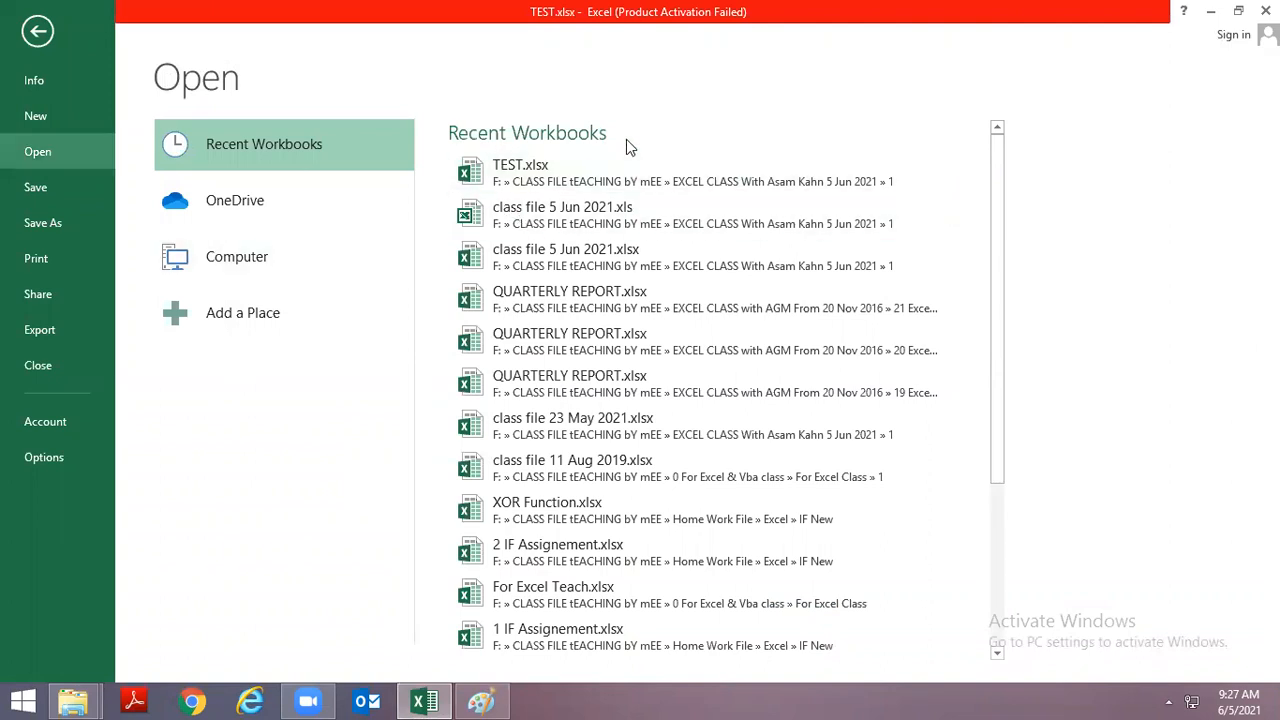
pyautogui.scroll(-3, 745, 330)
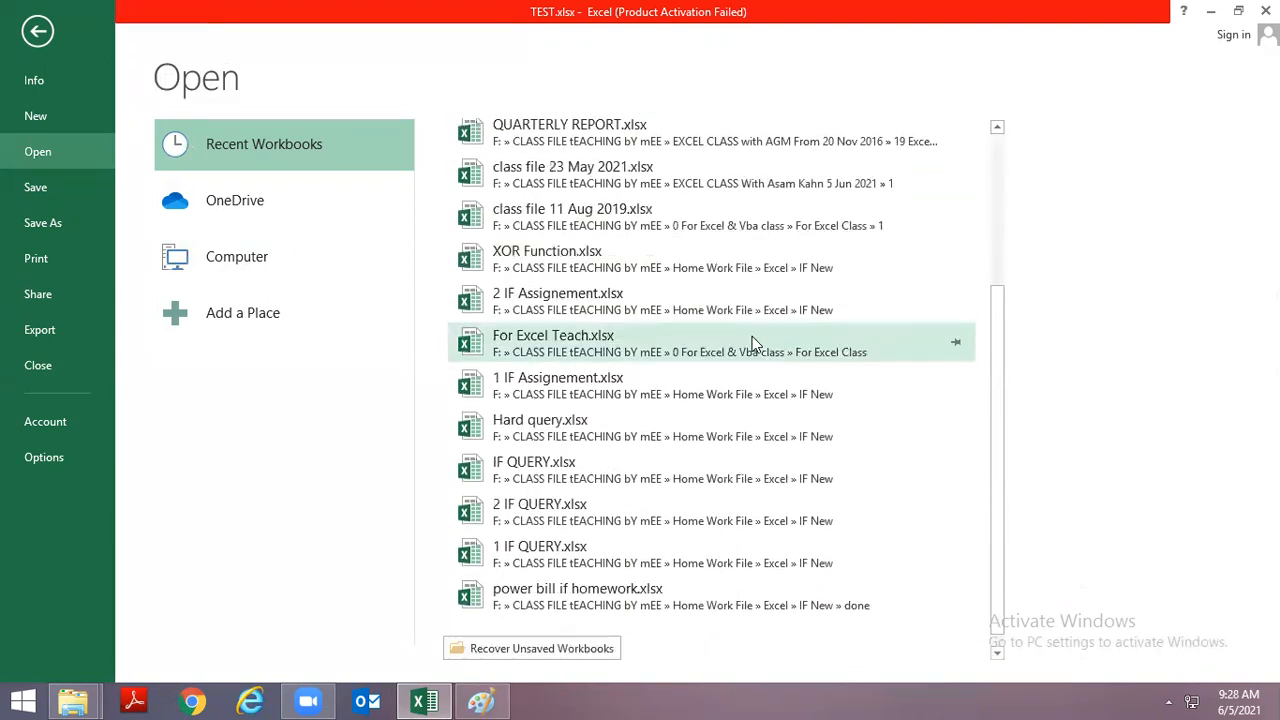
pyautogui.scroll(3, 690, 235)
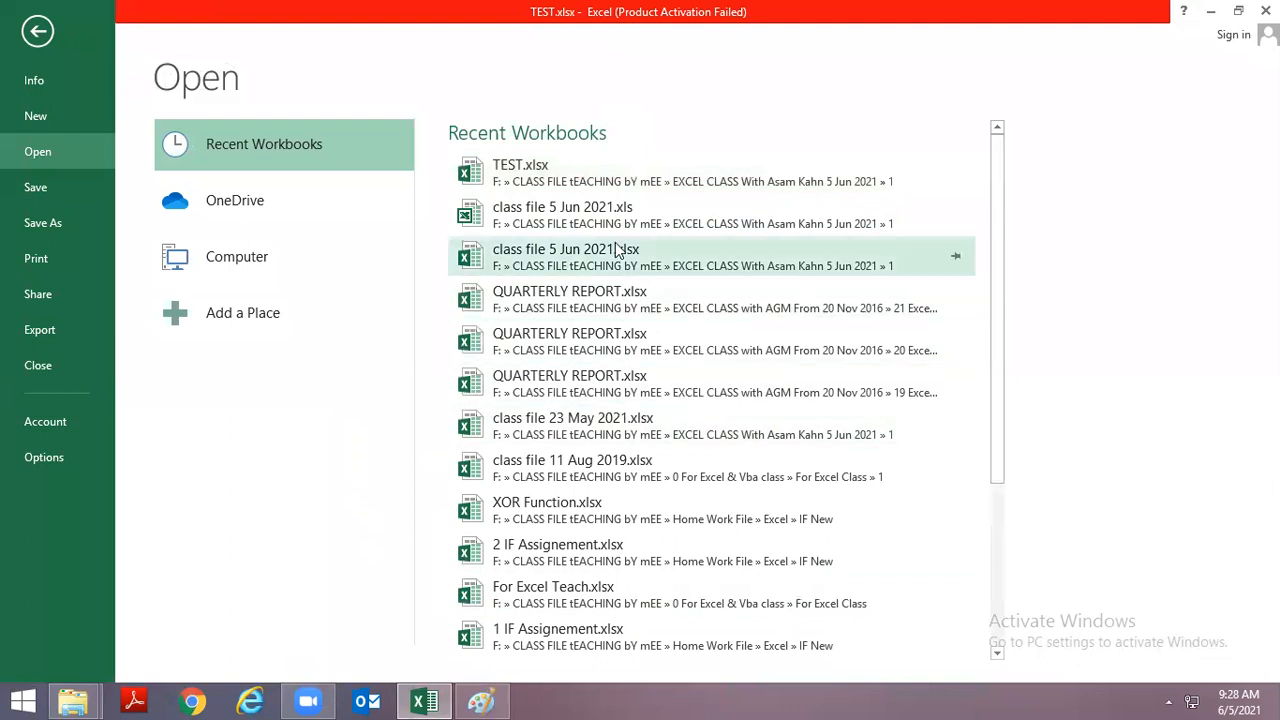
pyautogui.press('Escape')
# Set the number of Recent Workbooks shown to 5 in the advanced display options of Excel.
pyautogui.click(44, 36)
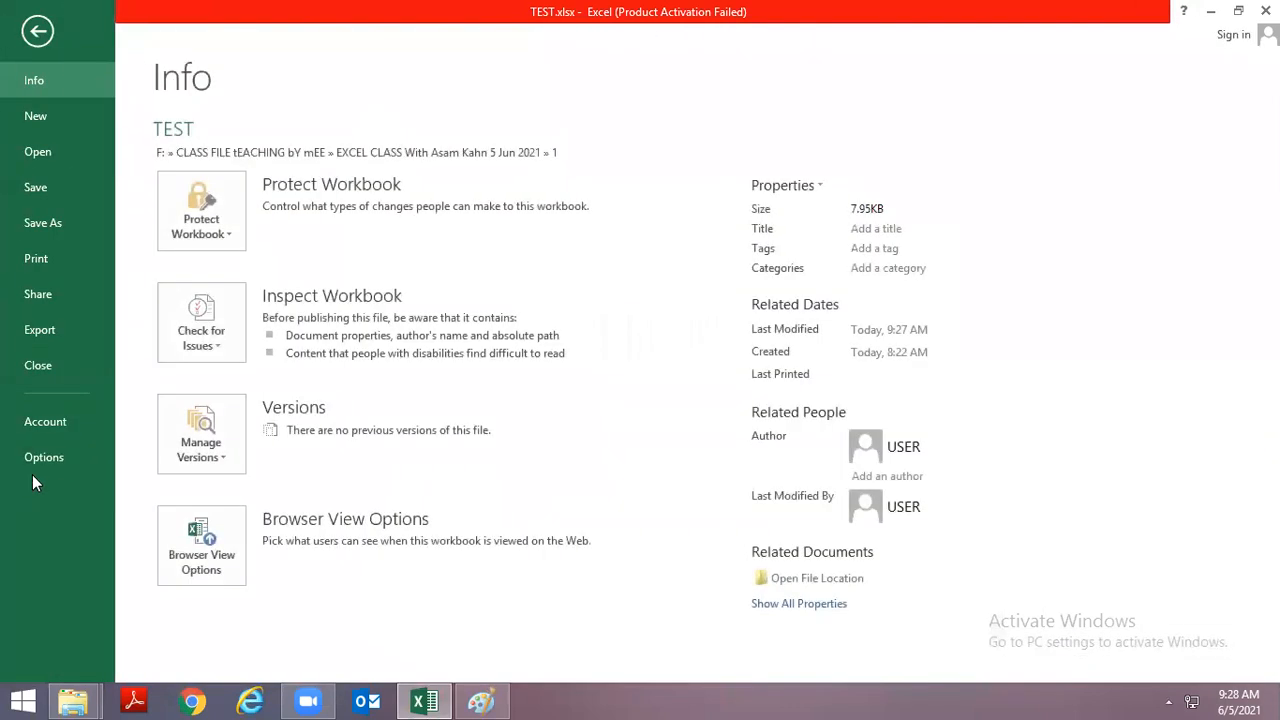
pyautogui.click(30, 459)
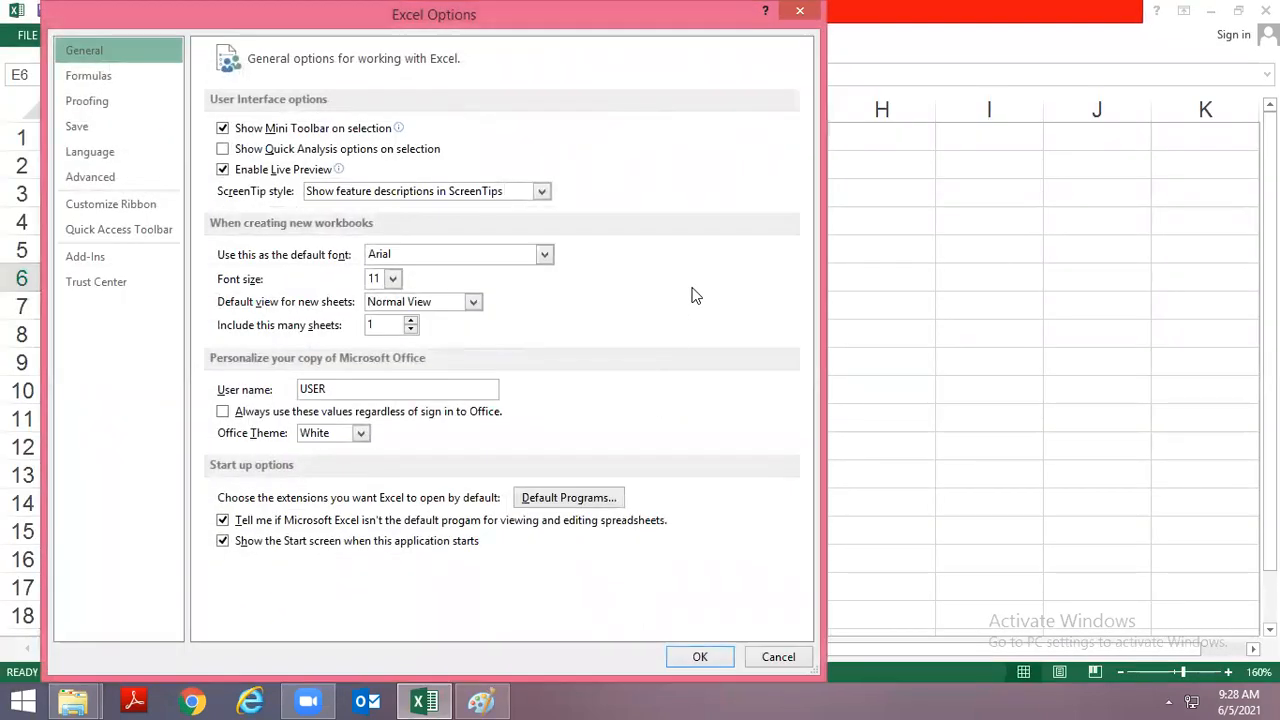
pyautogui.click(90, 177)
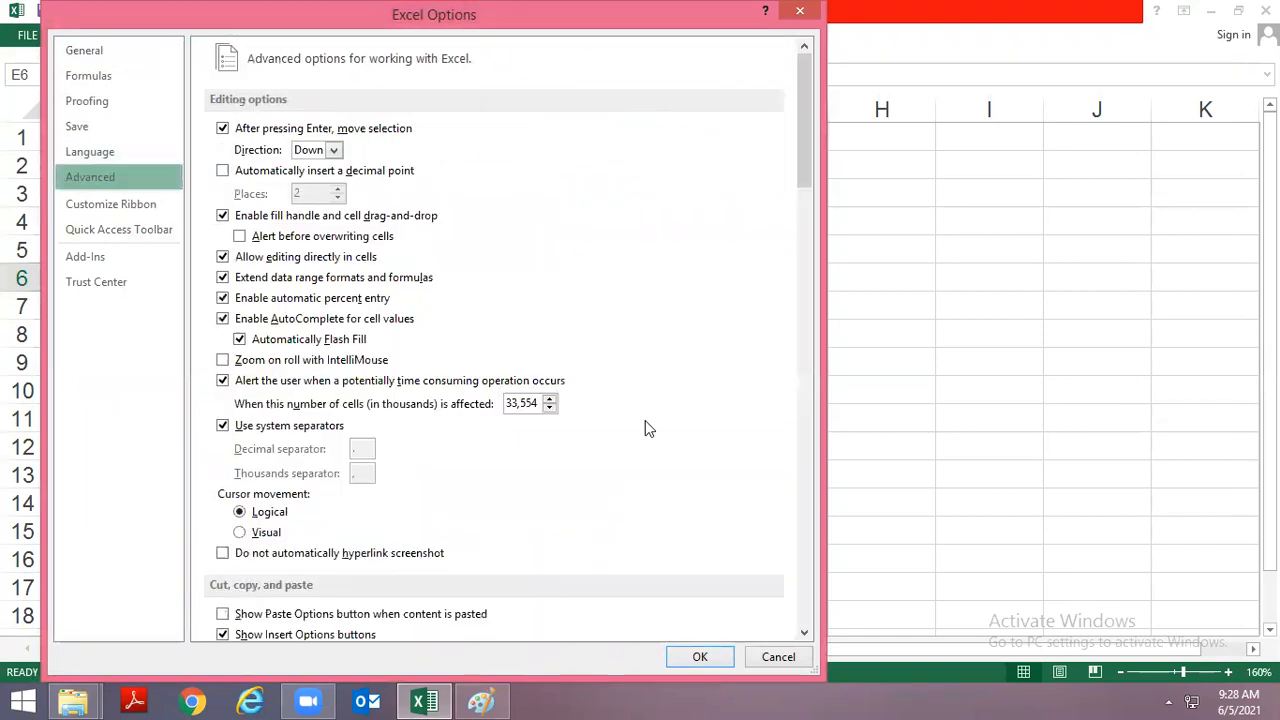
pyautogui.moveTo(802, 141); pyautogui.dragTo(817, 296)
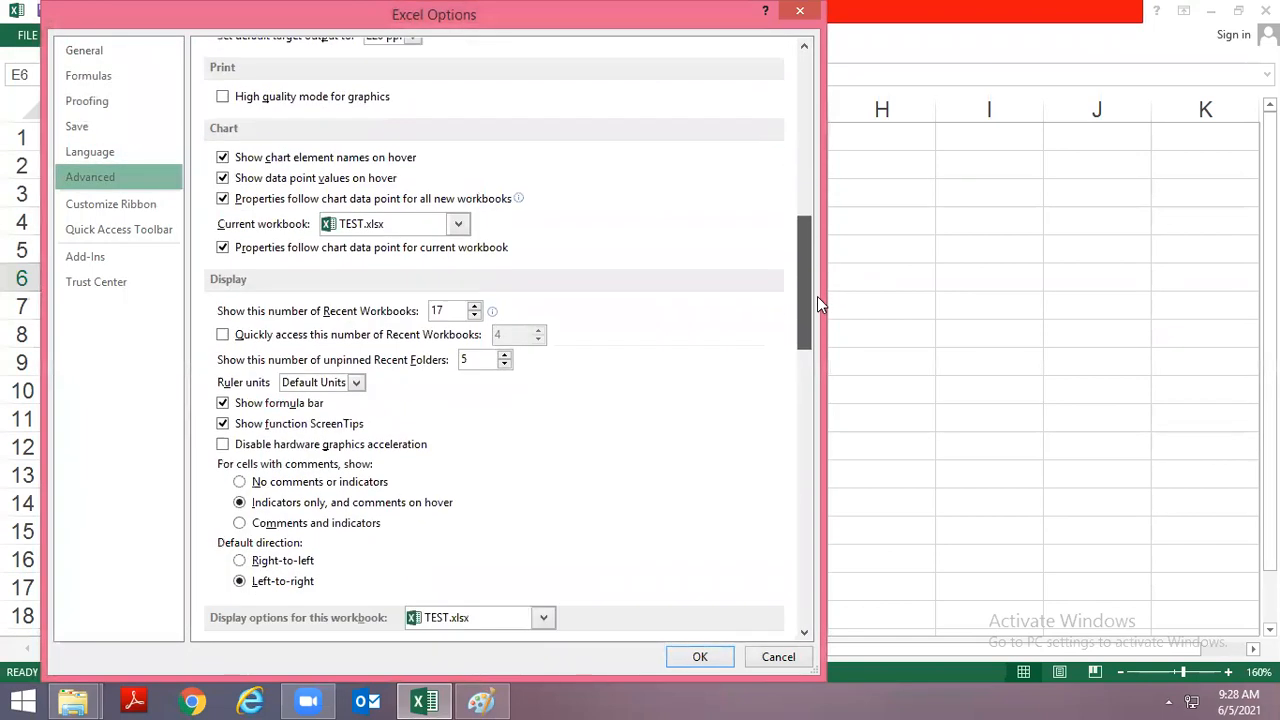
pyautogui.moveTo(452, 312); pyautogui.dragTo(424, 311)
pyautogui.write('5')
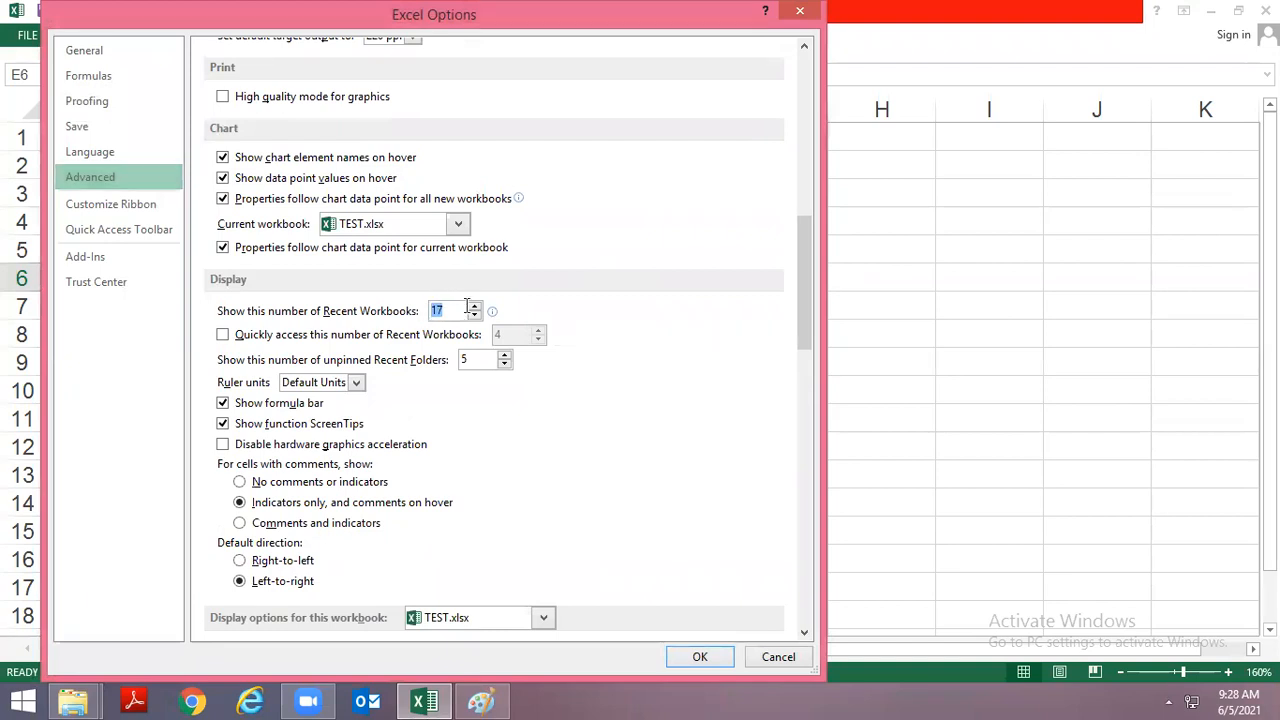
pyautogui.click(701, 662)
# Examine the Open page's Recent Workbooks, OneDrive, Computer and Add a Place sources, browsing This PC without opening a file.
pyautogui.click(29, 35)
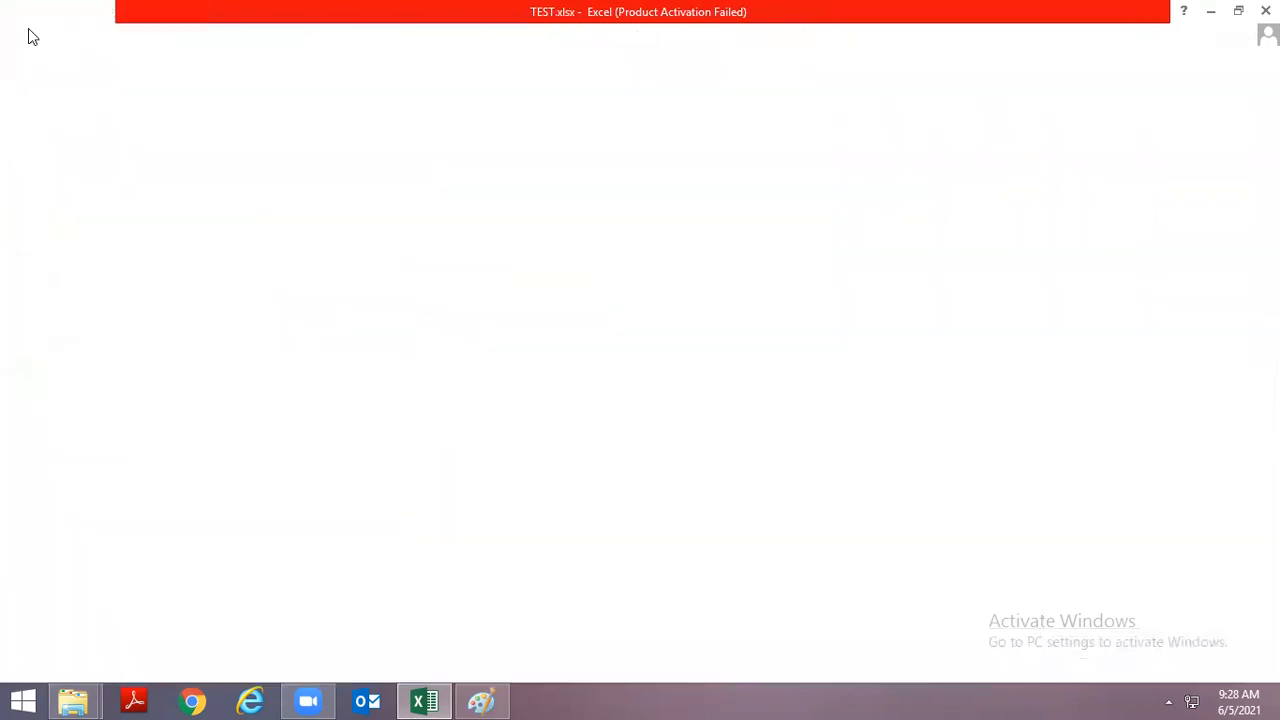
pyautogui.click(31, 151)
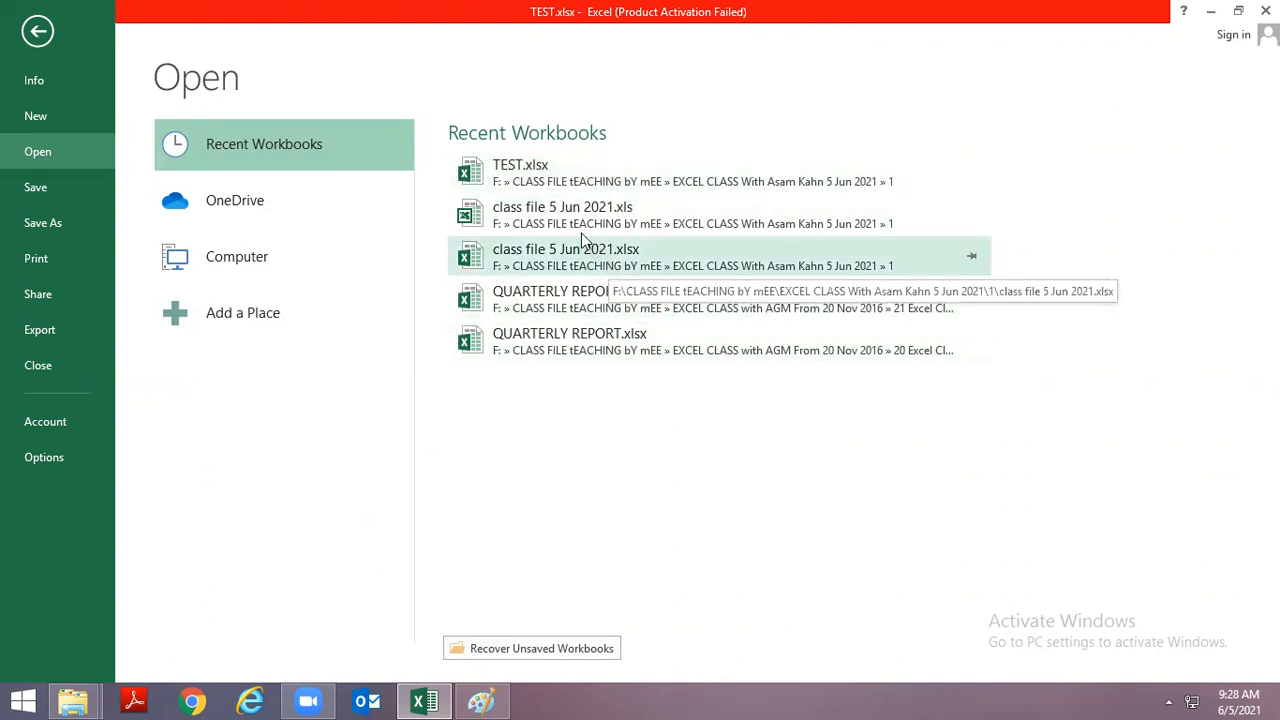
pyautogui.click(225, 206)
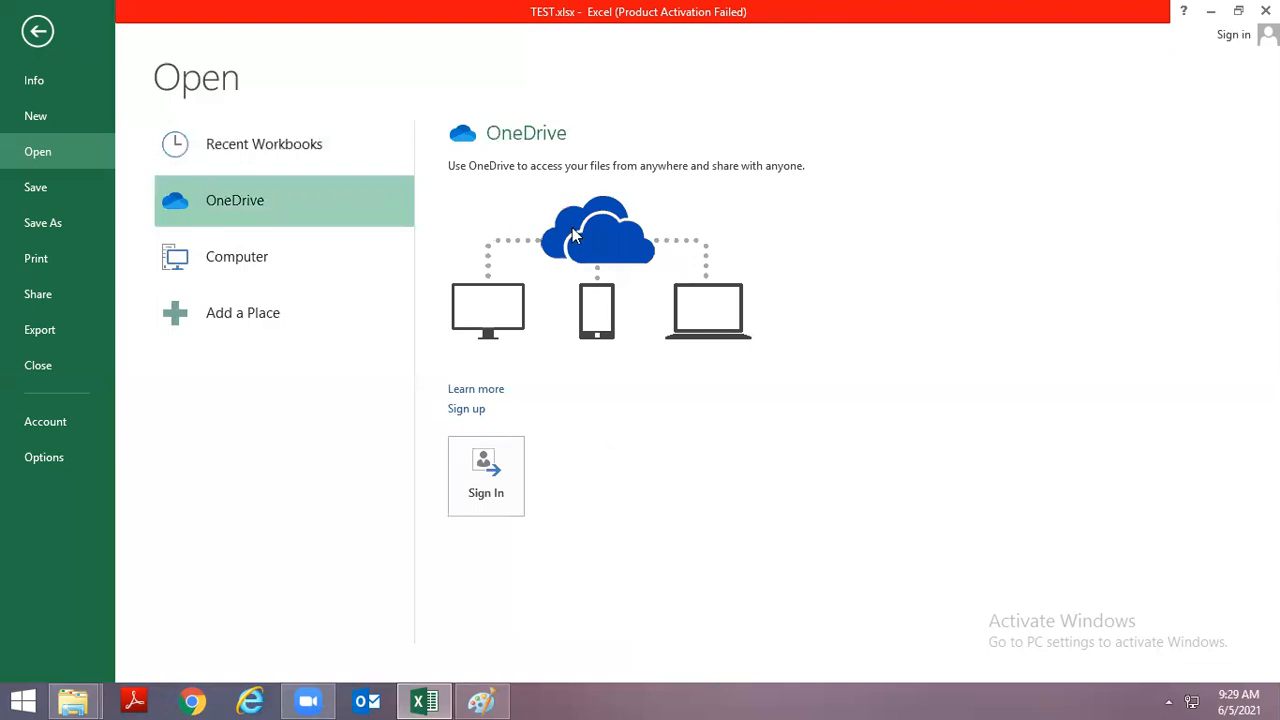
pyautogui.click(290, 255)
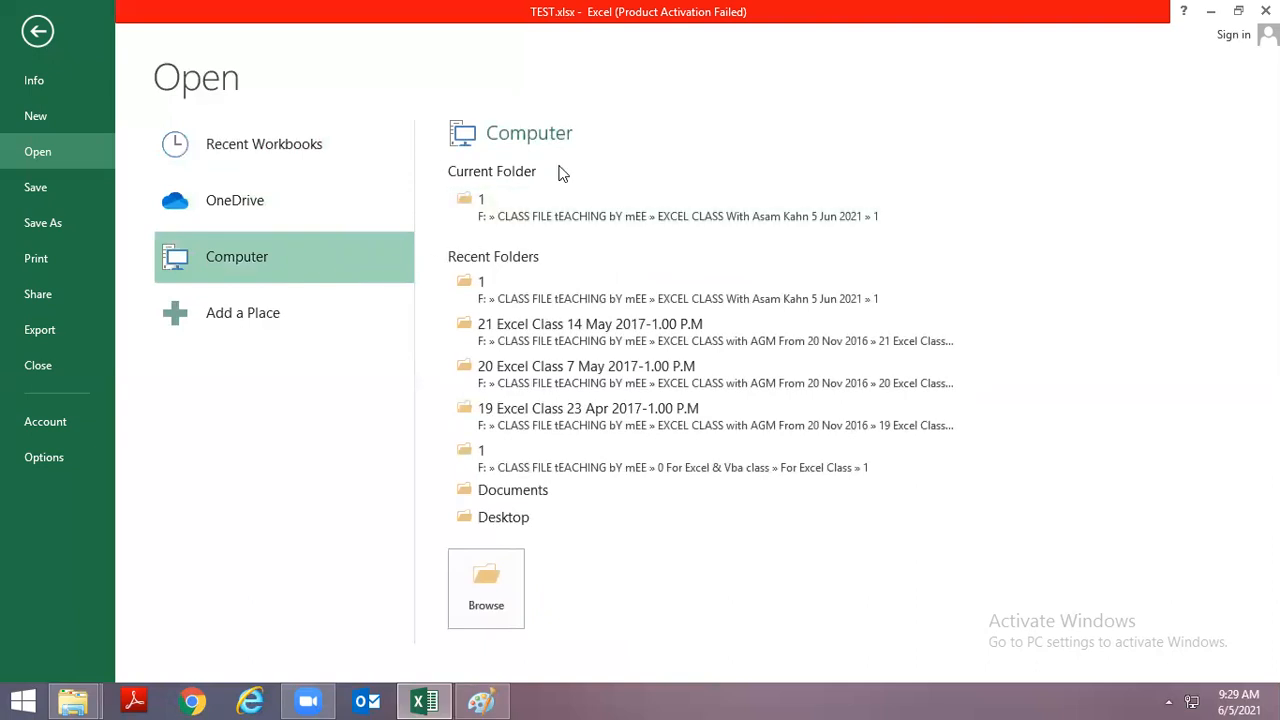
pyautogui.click(541, 551)
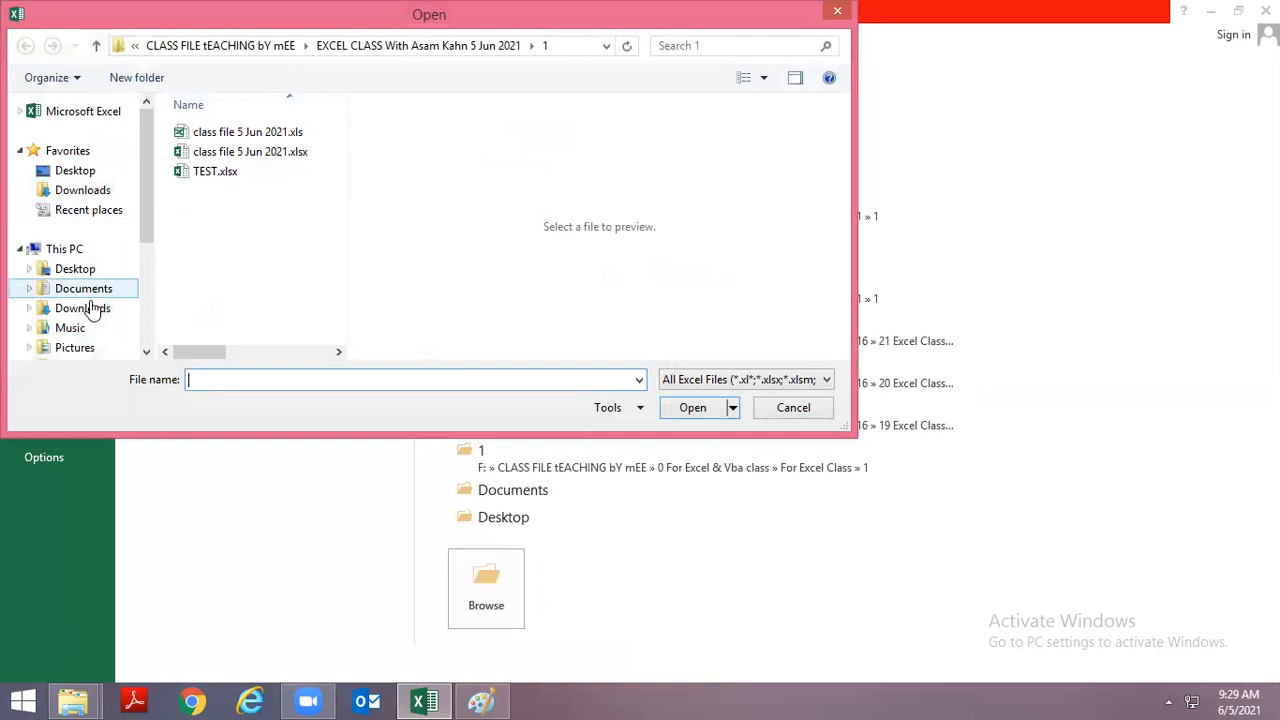
pyautogui.click(86, 252)
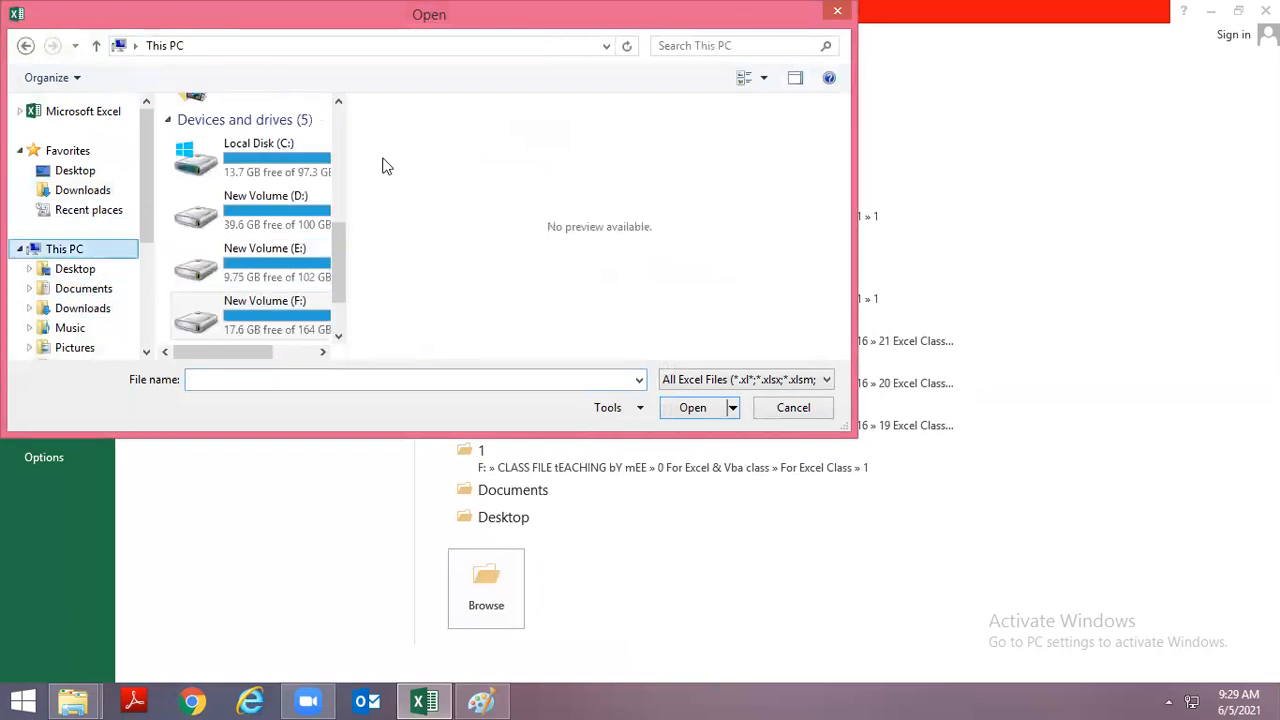
pyautogui.press('Escape')
pyautogui.click(274, 317)
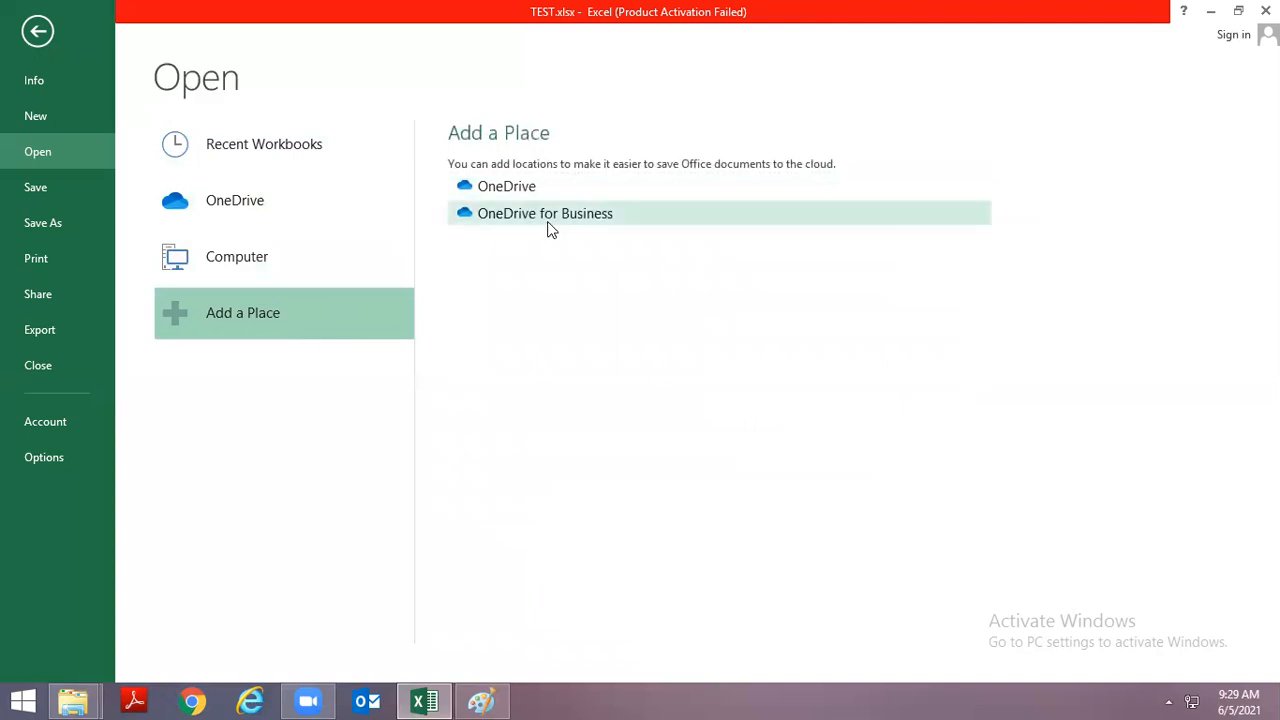
pyautogui.press('Escape')
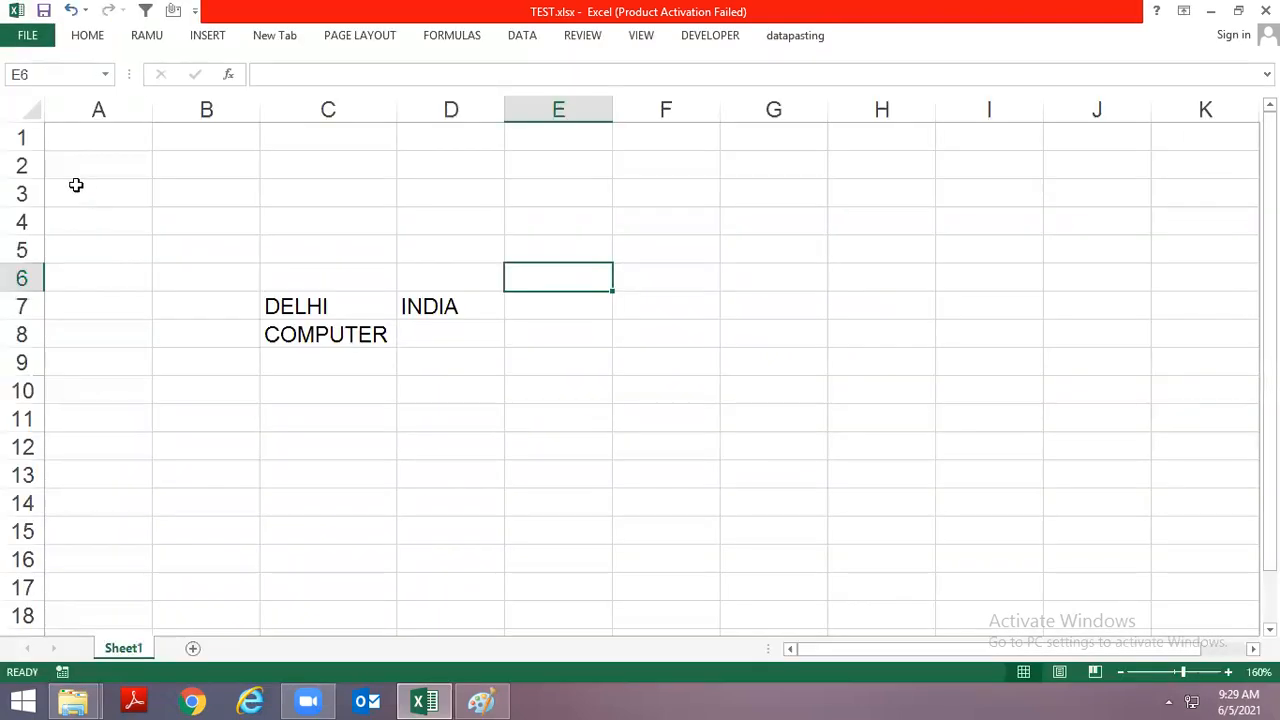
# Save TEST.xlsx in its current location.
pyautogui.click(32, 45)
pyautogui.click(40, 188)
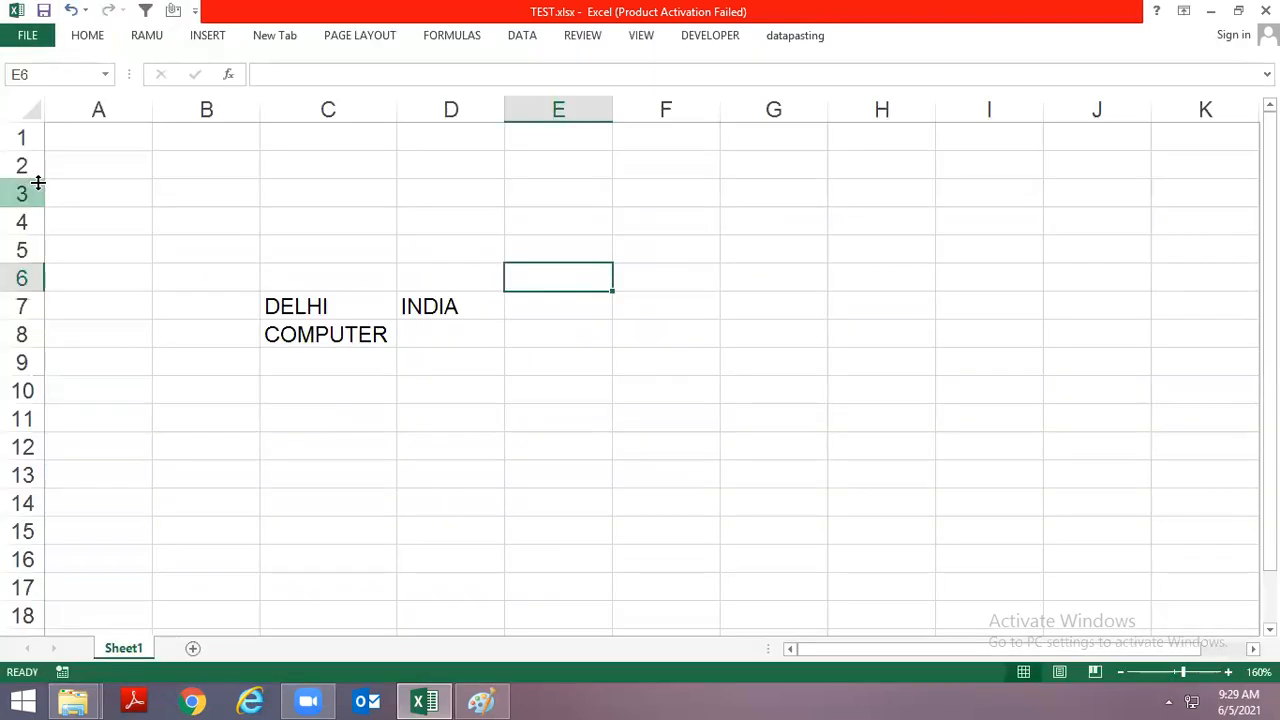
# Try to save the workbook as TEST.xlsx in its current folder, declining to replace the existing file.
pyautogui.click(28, 36)
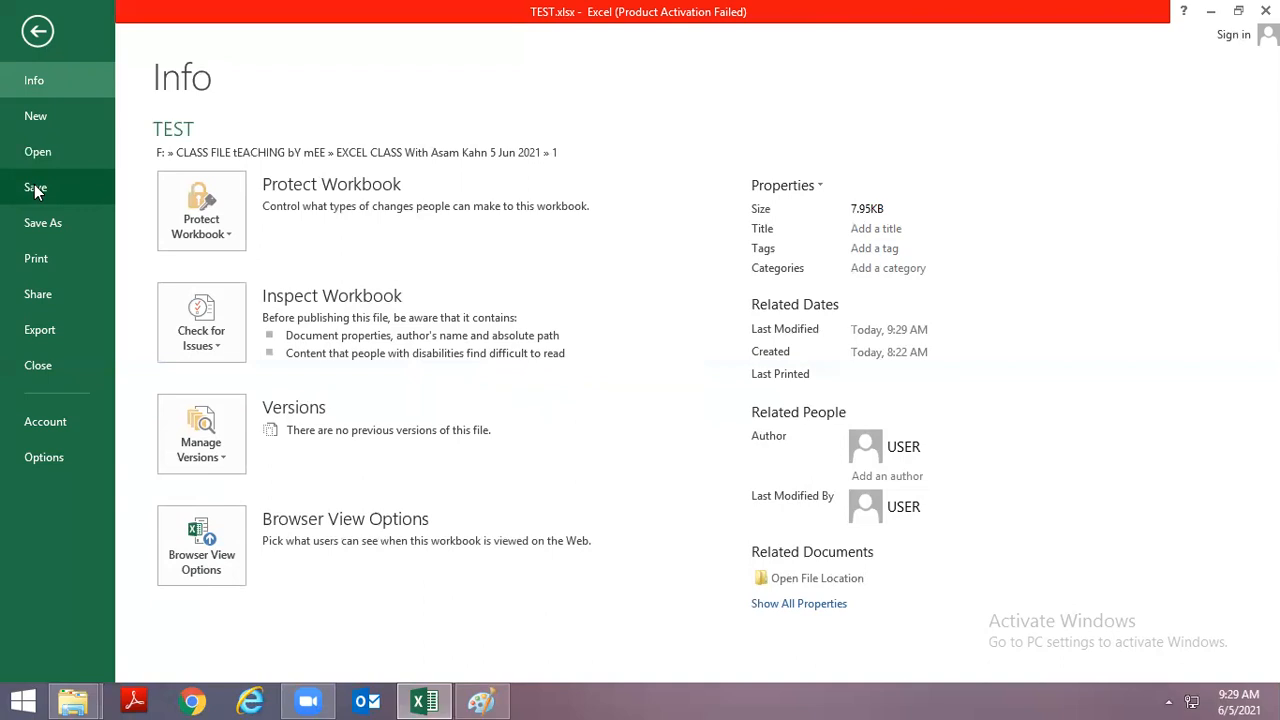
pyautogui.click(75, 231)
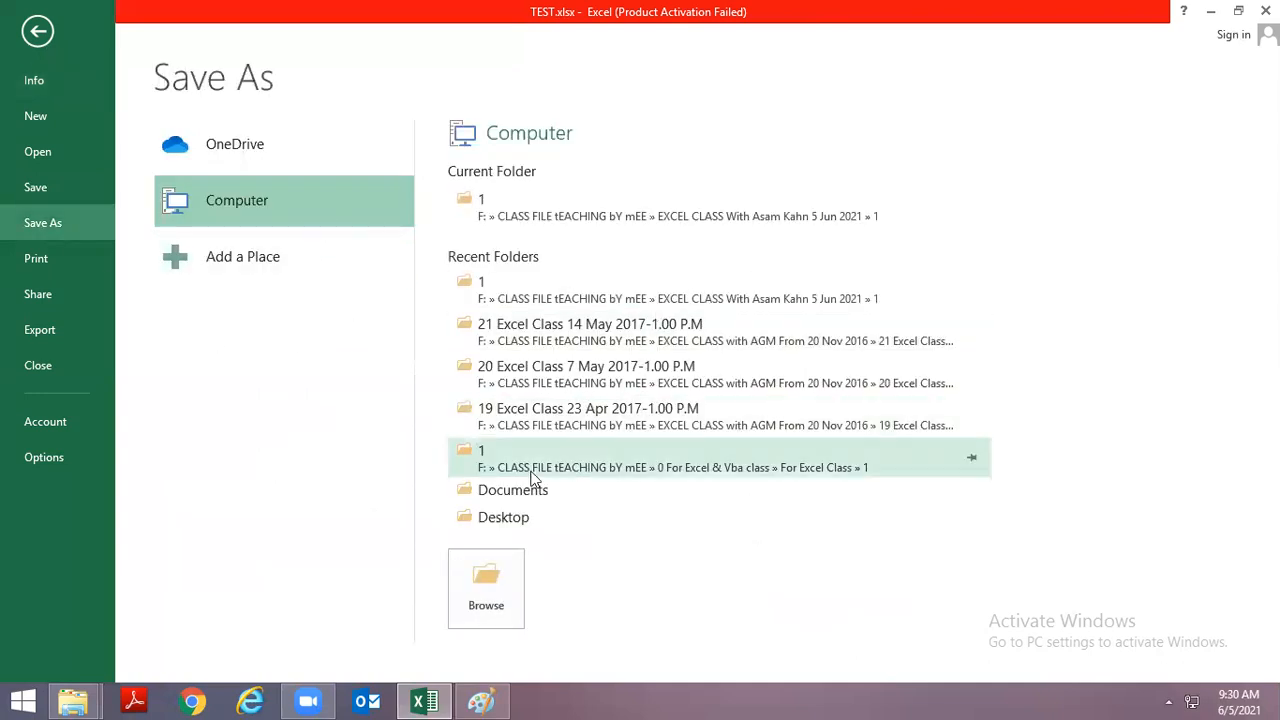
pyautogui.click(486, 588)
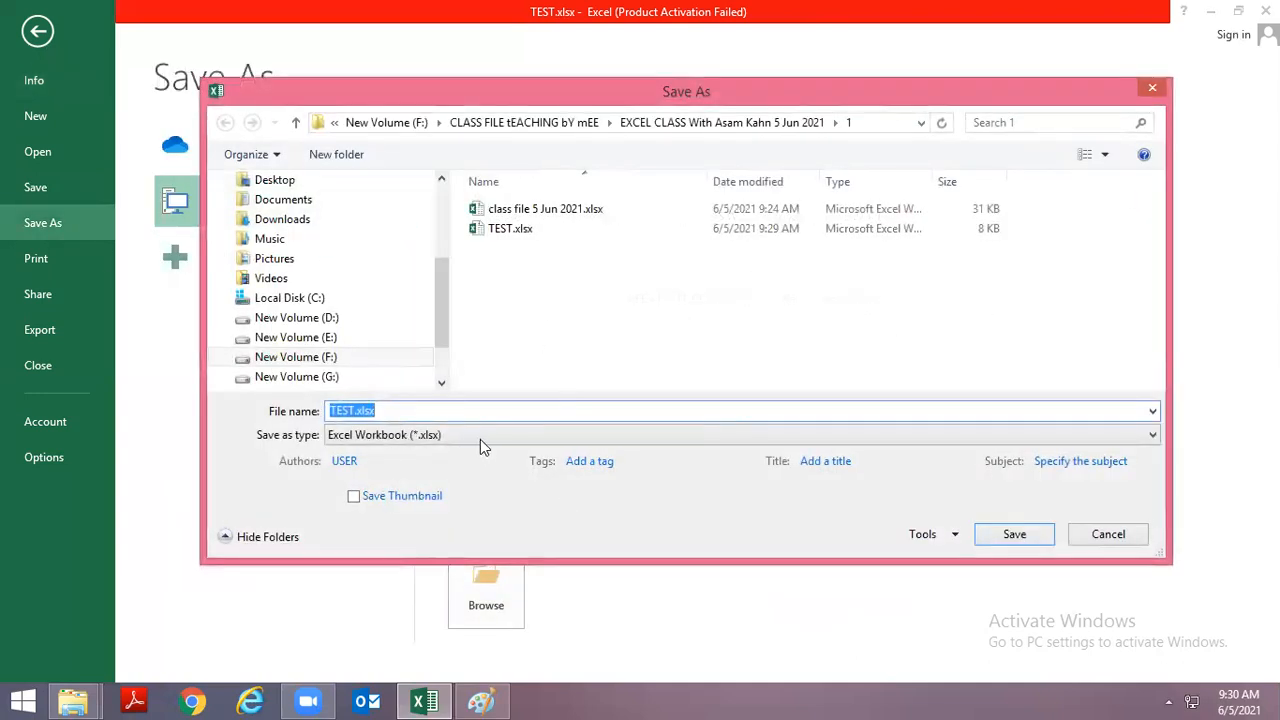
pyautogui.click(1006, 534)
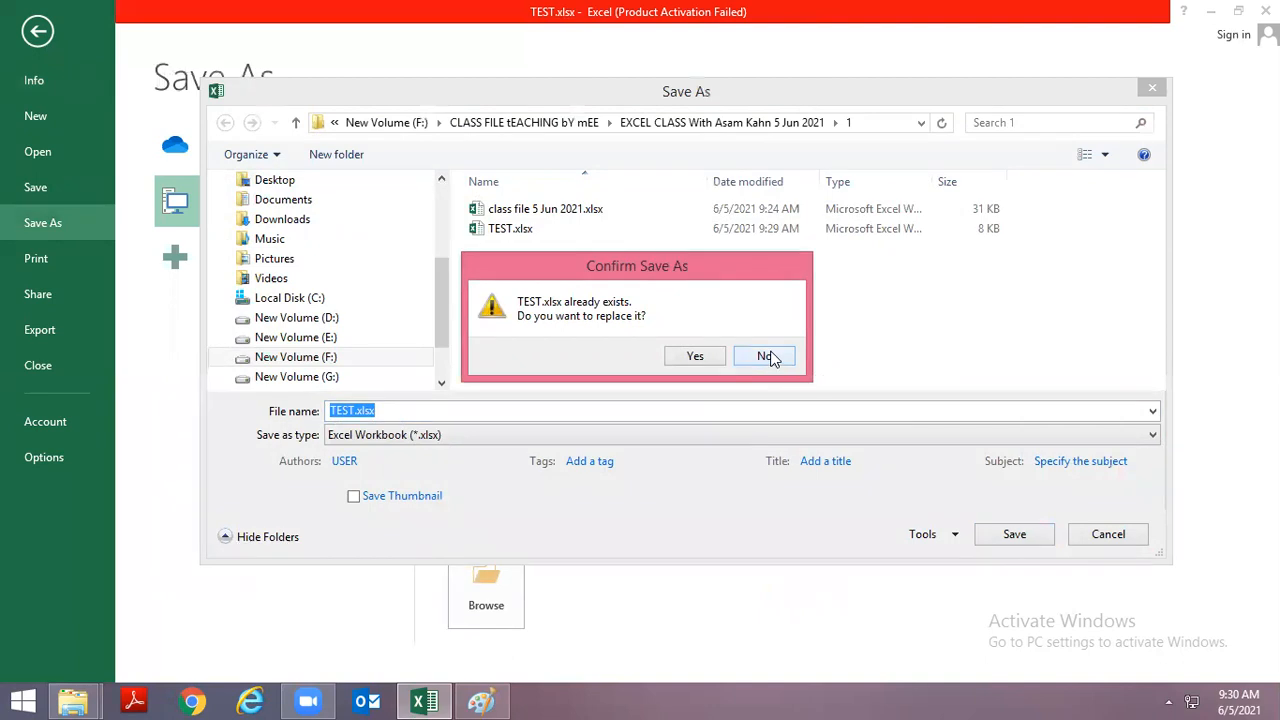
pyautogui.click(768, 357)
pyautogui.click(401, 418)
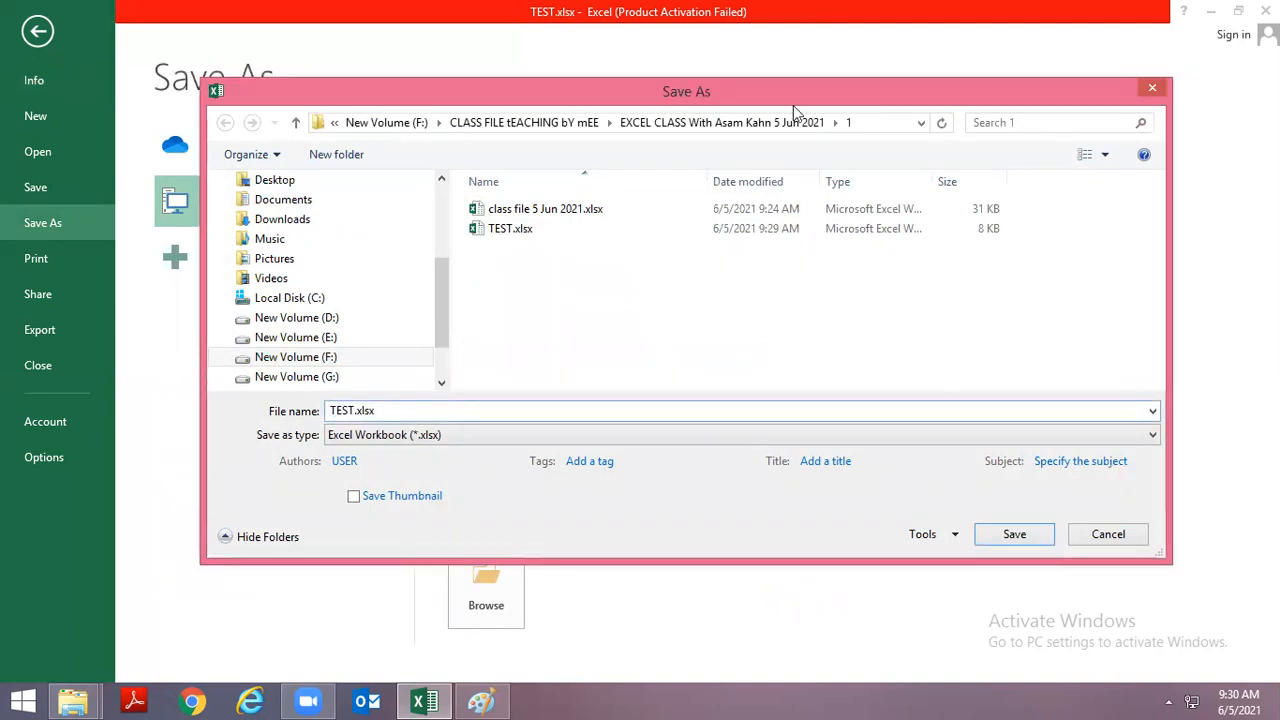
# Review the file formats available for saving the workbook and leave the Save As dialog without saving.
pyautogui.click(449, 434)
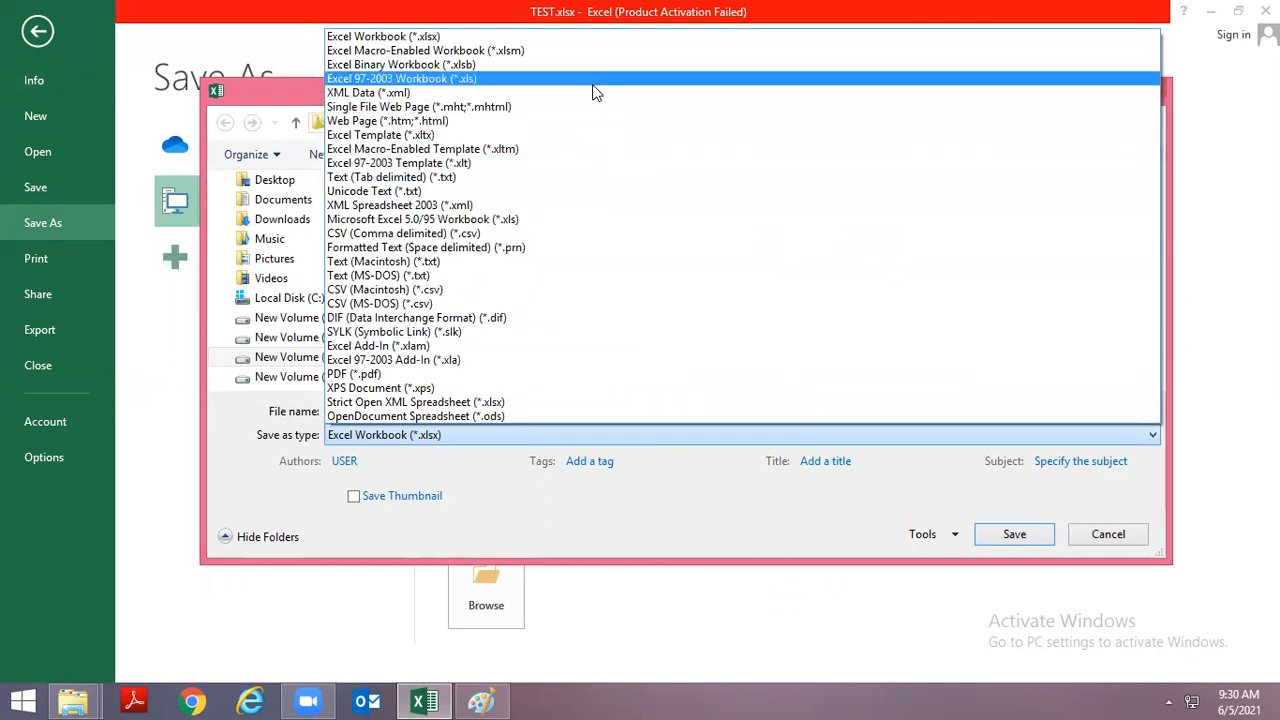
pyautogui.press('Escape')
pyautogui.press('Escape')
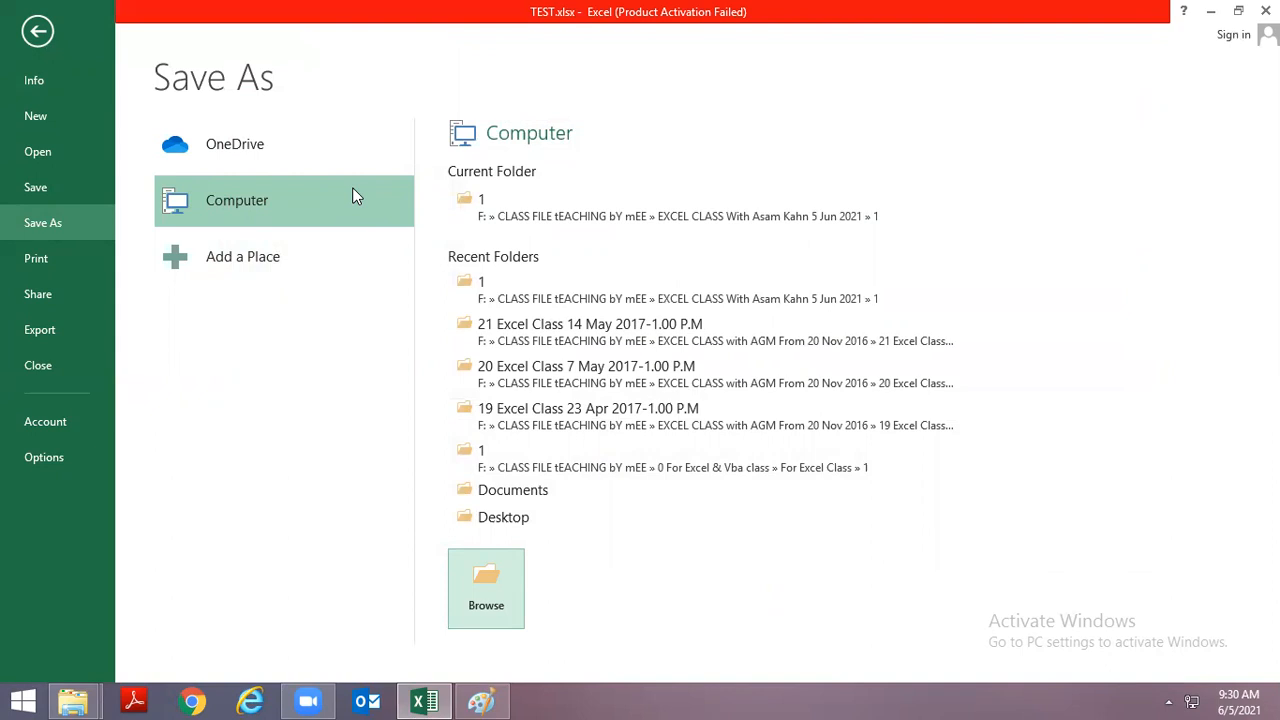
# Look over the Print page and the Share page's Invite People option, including where Save To Cloud leads.
pyautogui.click(45, 258)
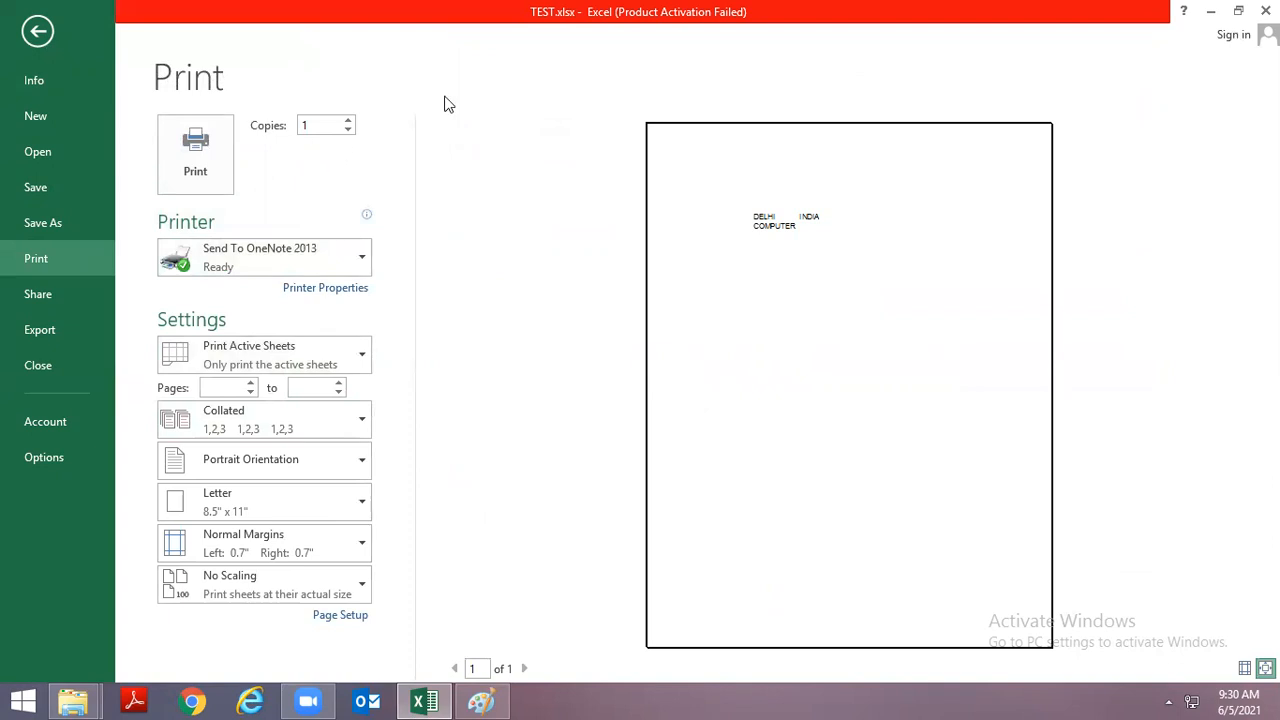
pyautogui.click(53, 293)
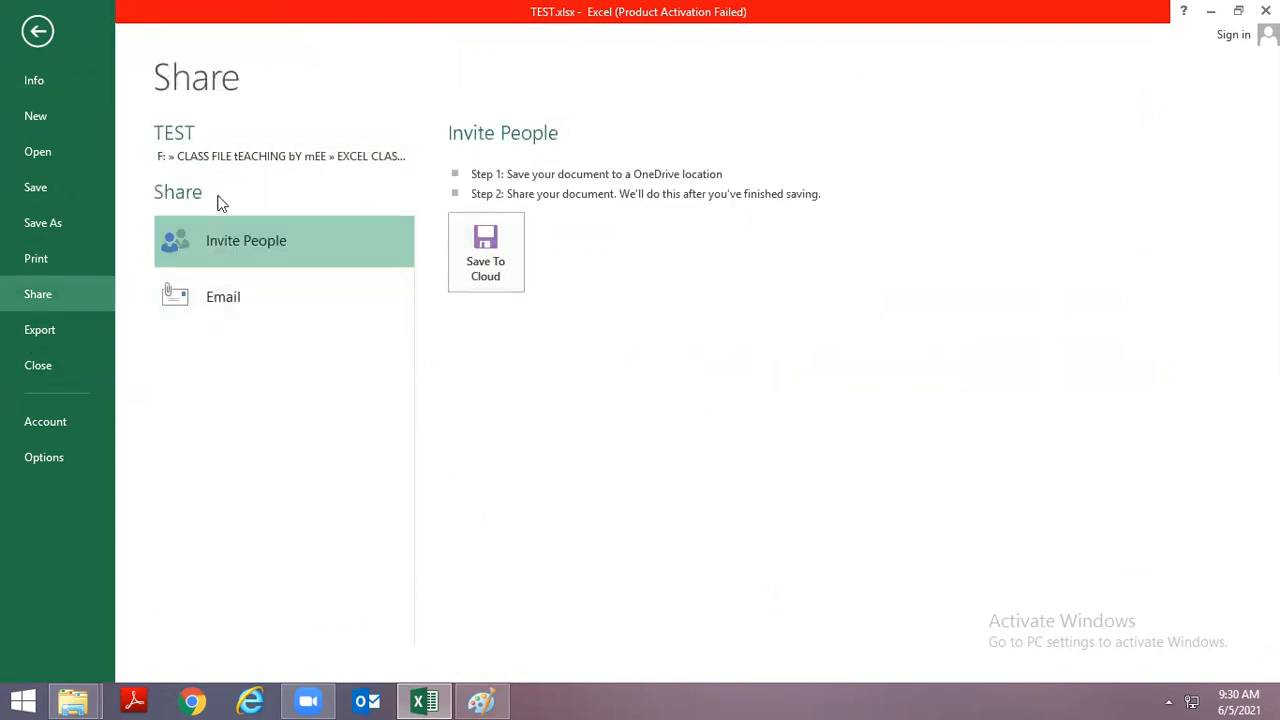
pyautogui.click(503, 270)
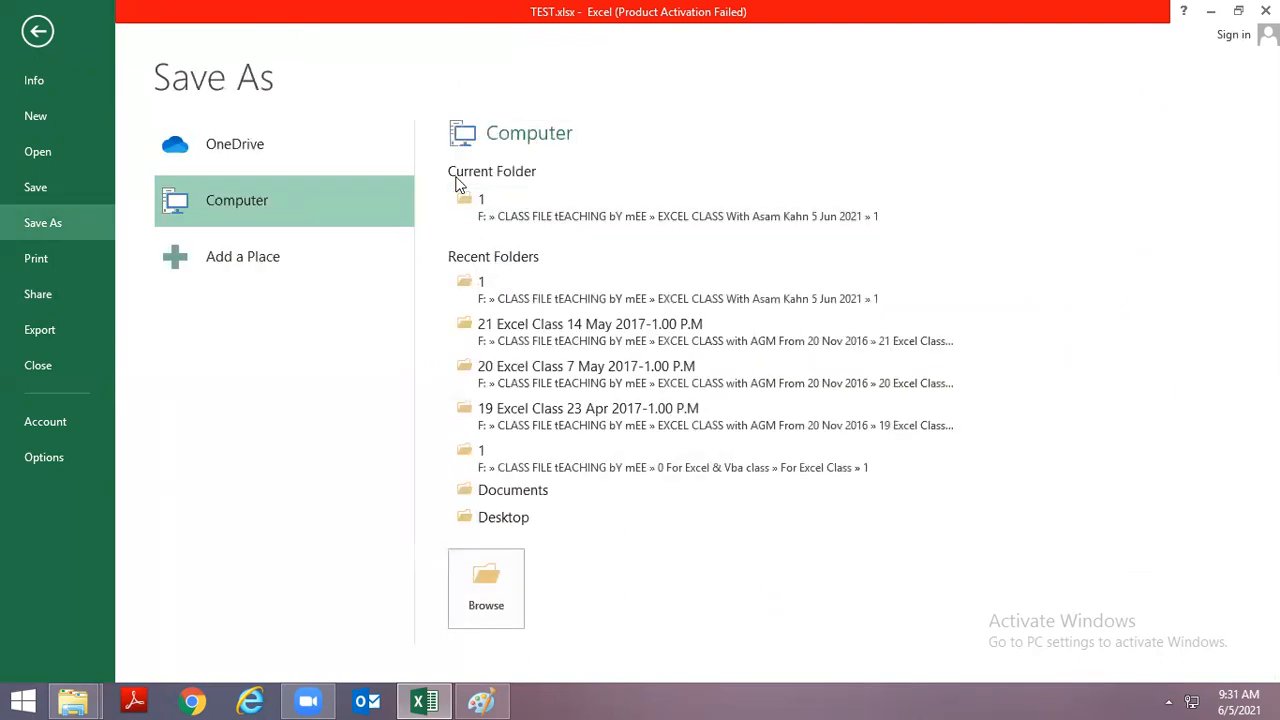
pyautogui.click(51, 293)
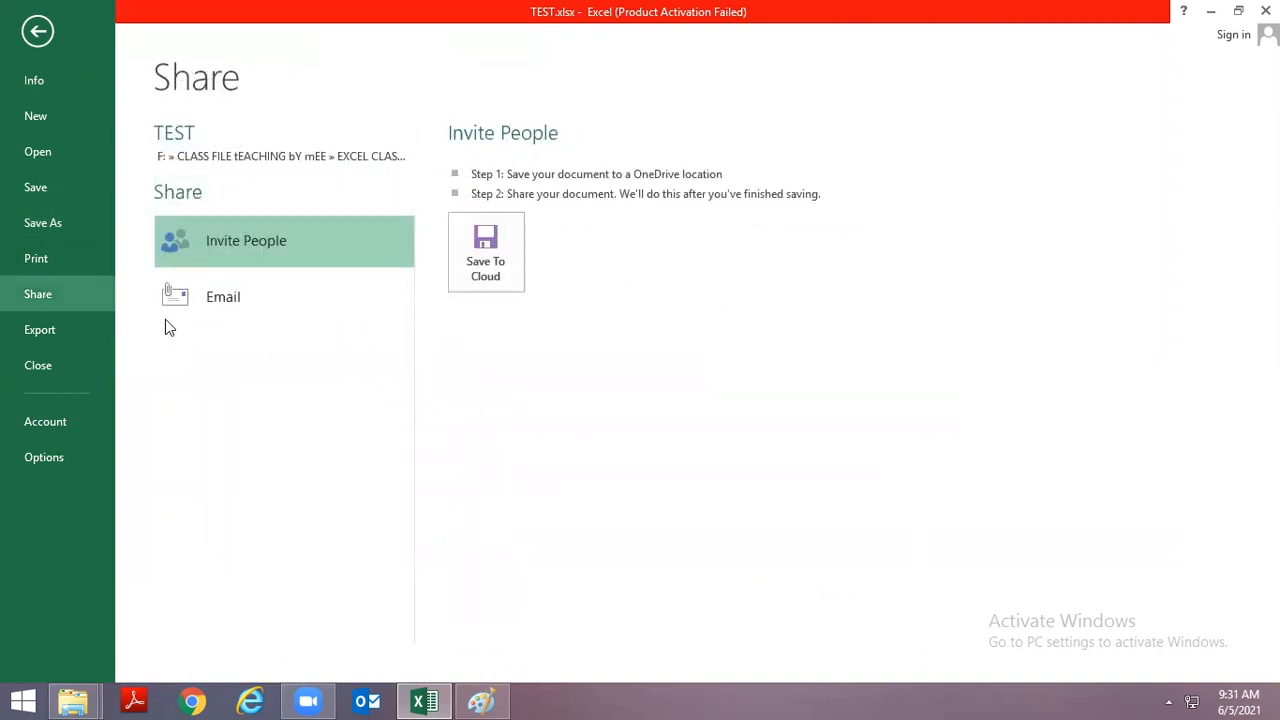
# Start an e-mail that sends TEST.xlsx as an attachment from the Share options.
pyautogui.click(253, 305)
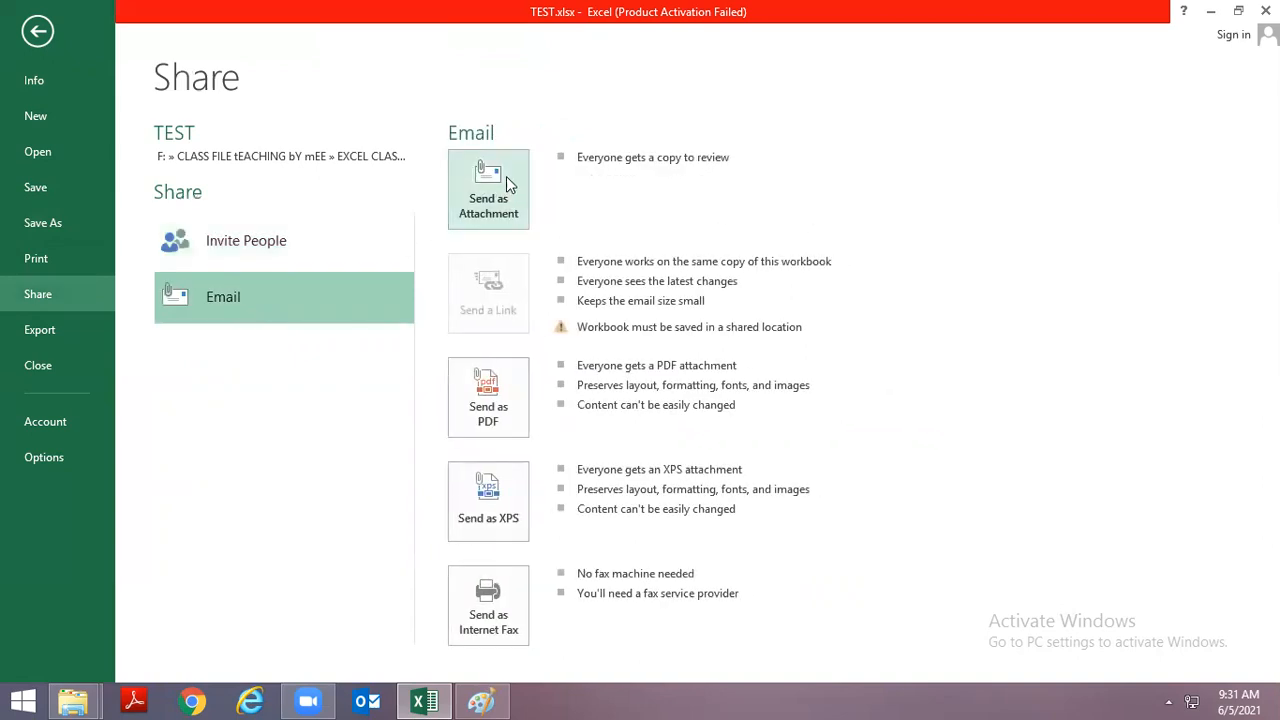
pyautogui.doubleClick(838, 8)
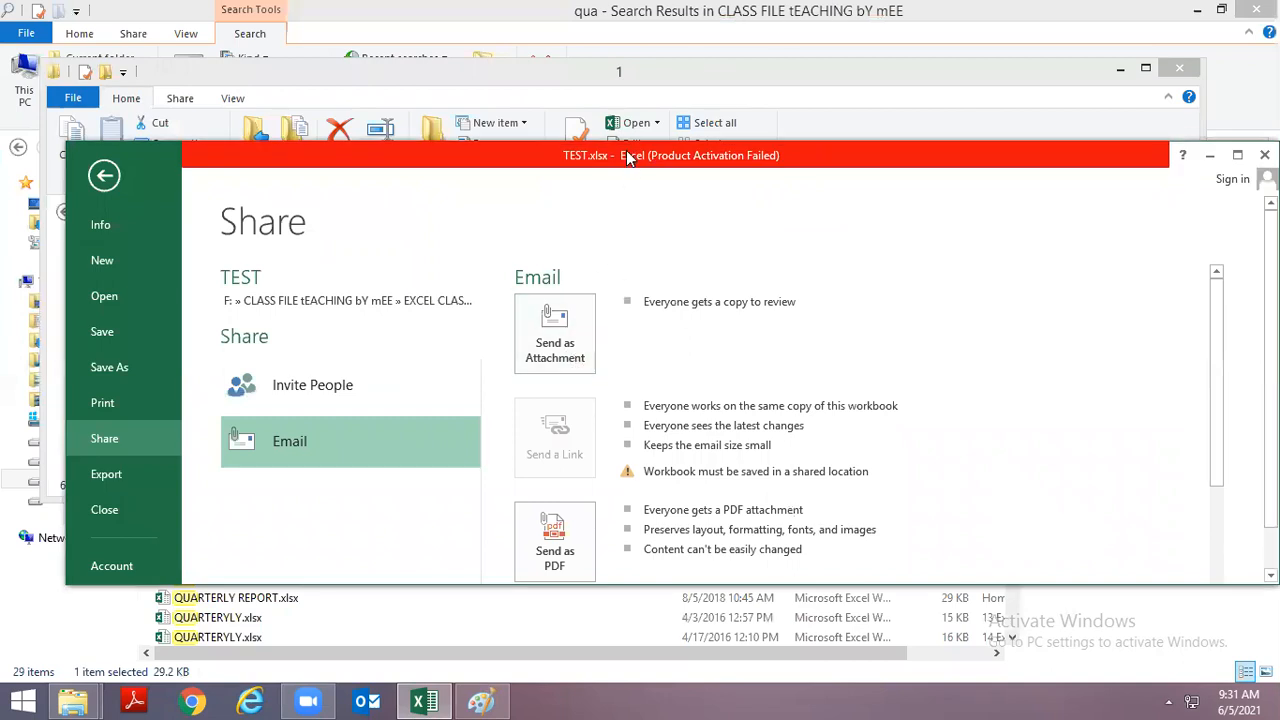
pyautogui.moveTo(628, 158); pyautogui.dragTo(591, 49)
pyautogui.doubleClick(588, 49)
pyautogui.click(504, 185)
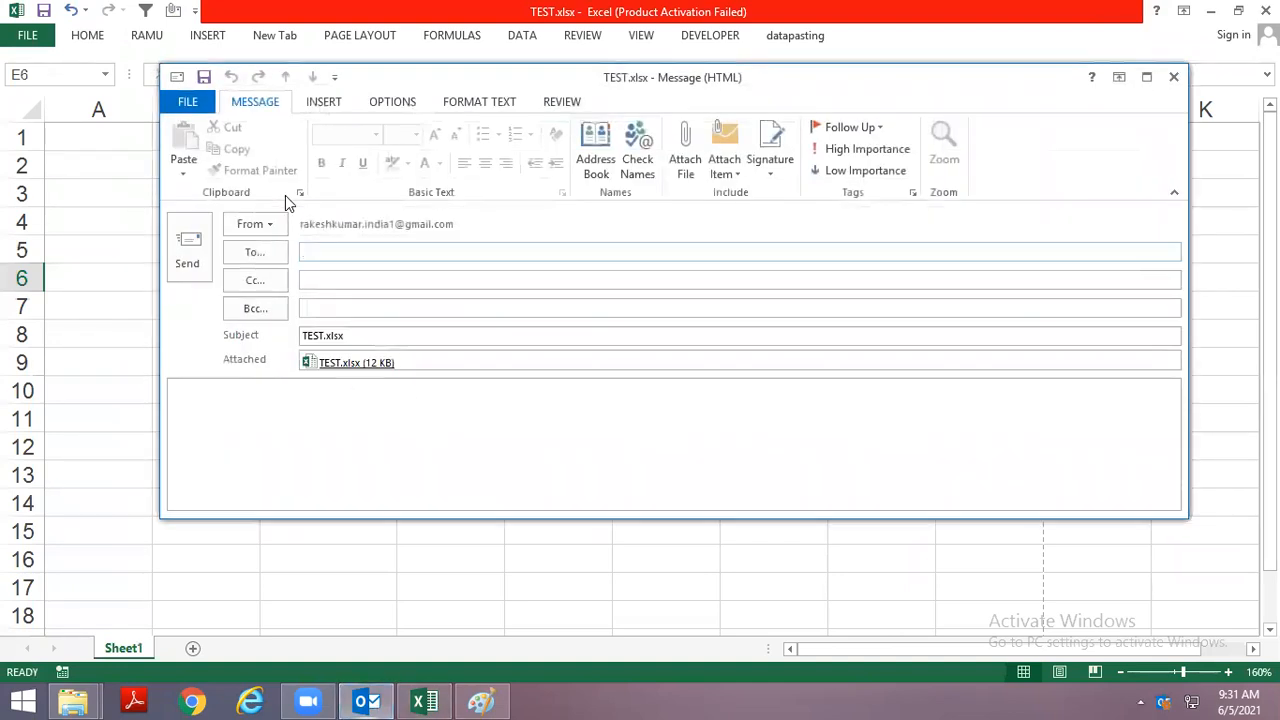
# Fill in the recipient's e-mail address on the message with the attached workbook and discard the message without saving.
pyautogui.click(860, 483)
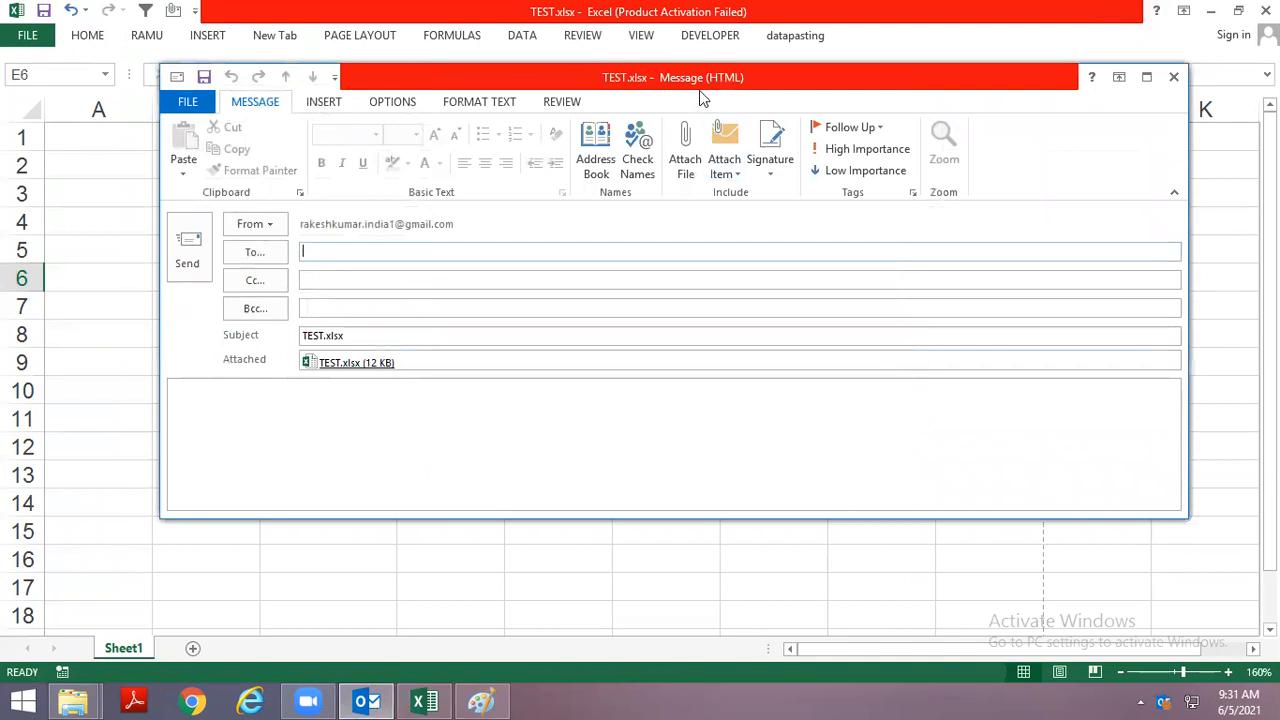
pyautogui.moveTo(699, 90); pyautogui.dragTo(692, 145)
pyautogui.write('r')
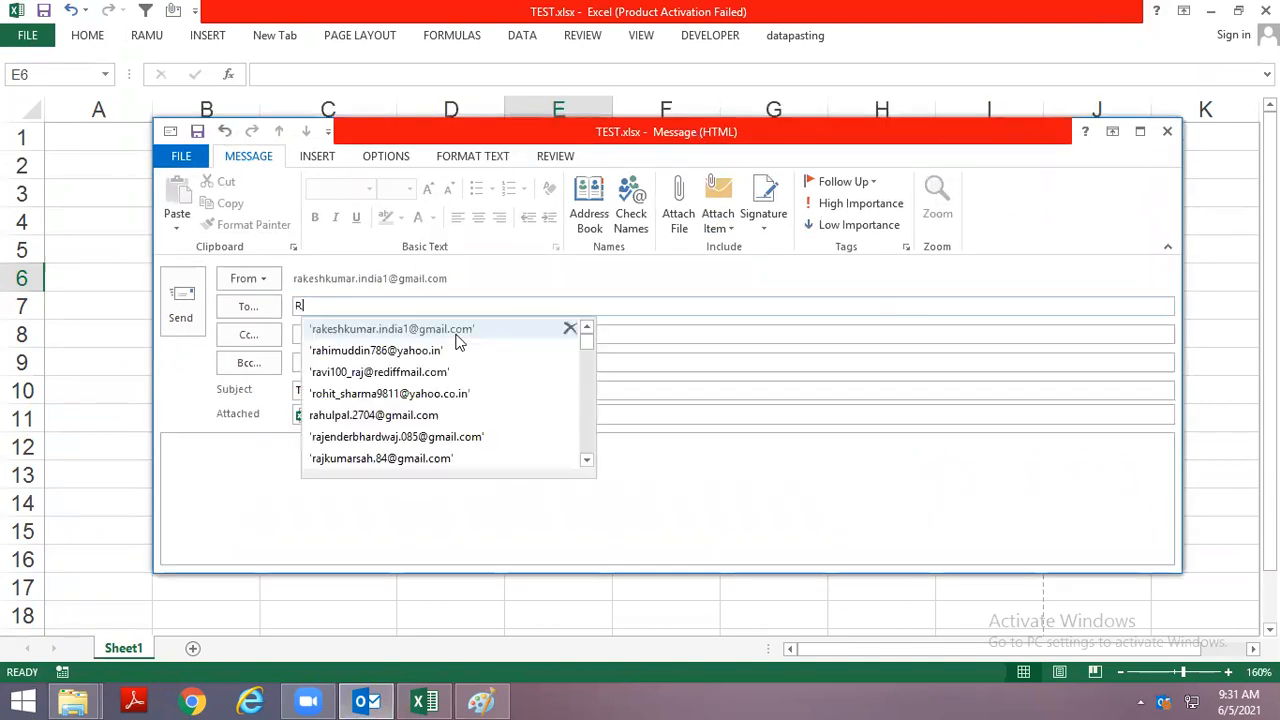
pyautogui.click(435, 330)
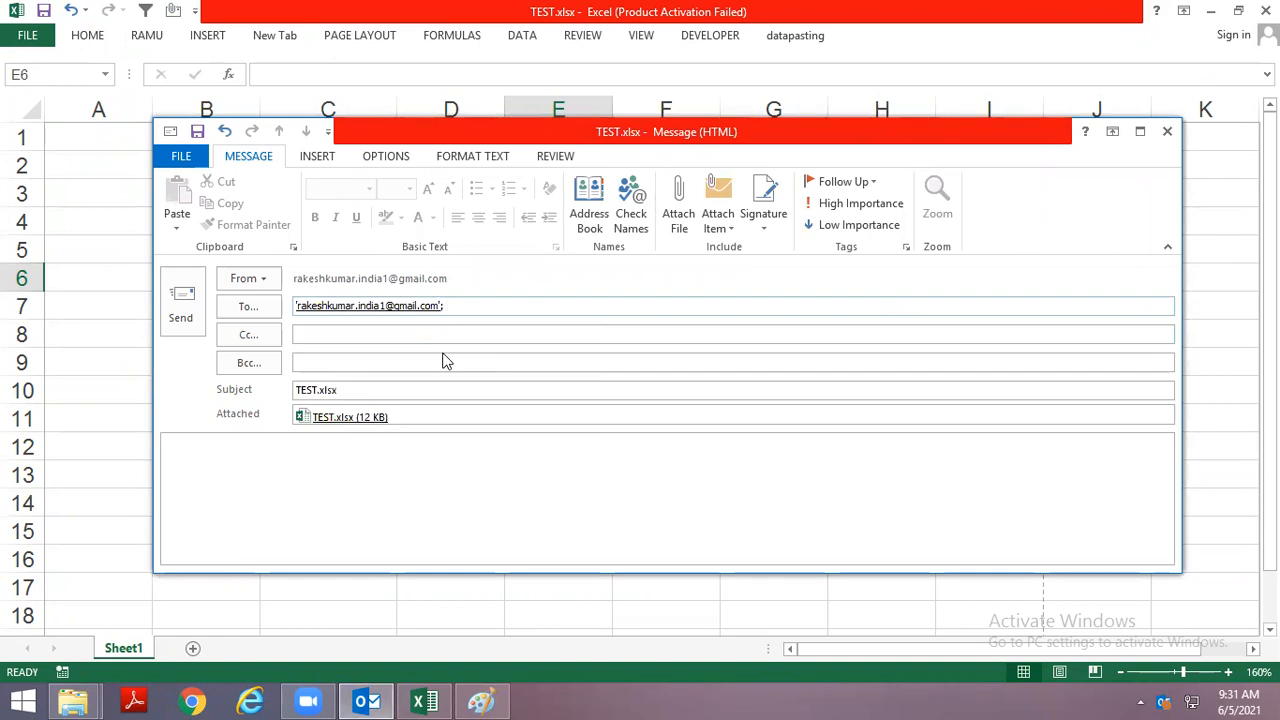
pyautogui.click(313, 451)
pyautogui.press('Escape')
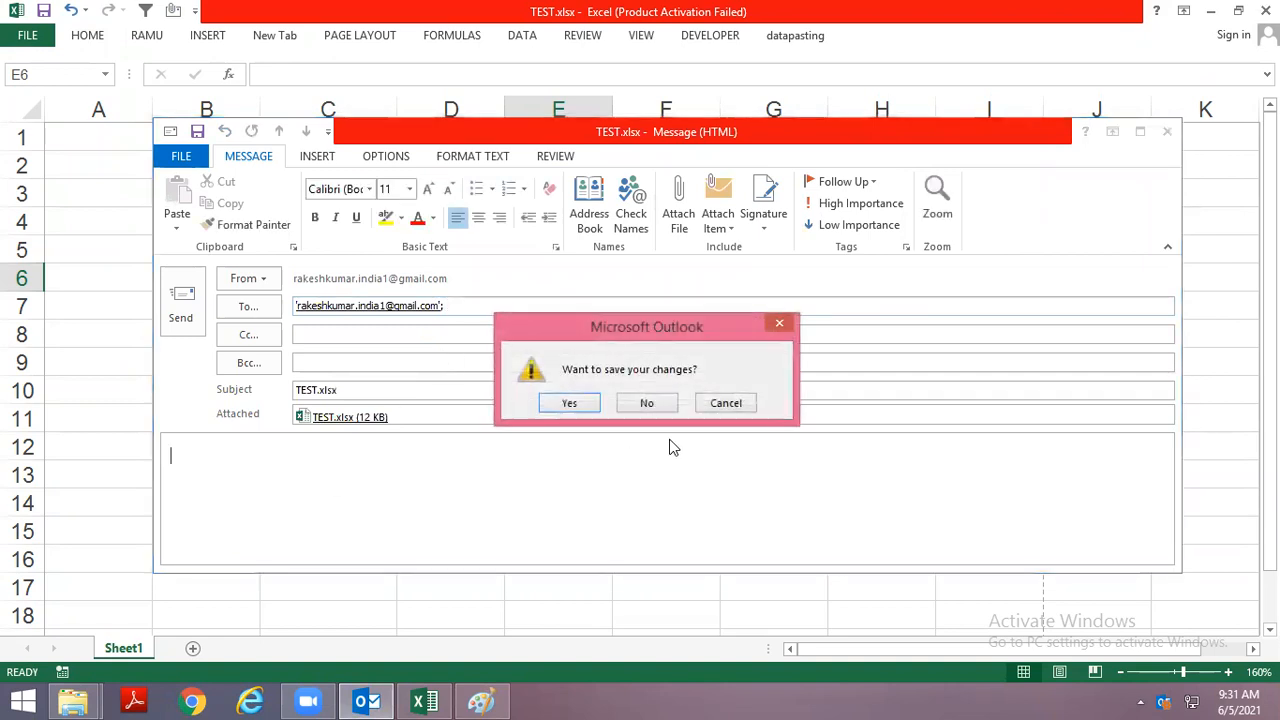
pyautogui.click(650, 402)
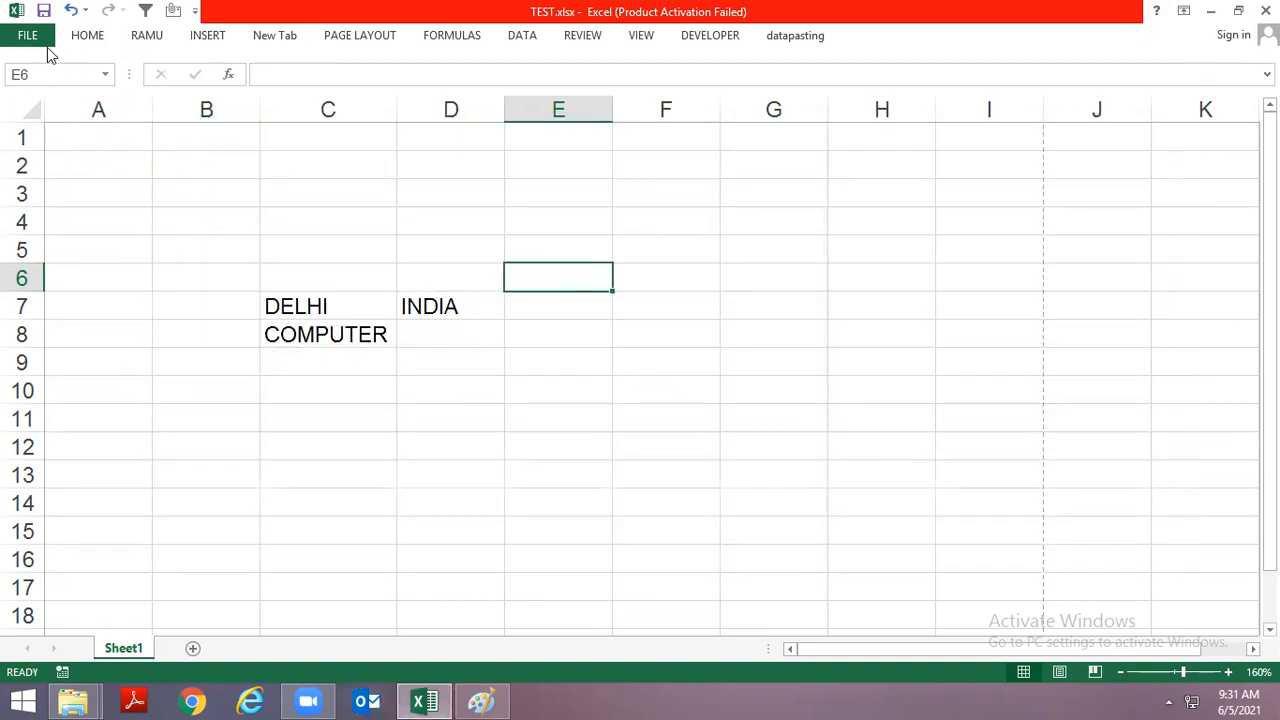
# Start an e-mail that sends the workbook as a PDF, open the TEST.pdf attachment, and close the message.
pyautogui.click(45, 44)
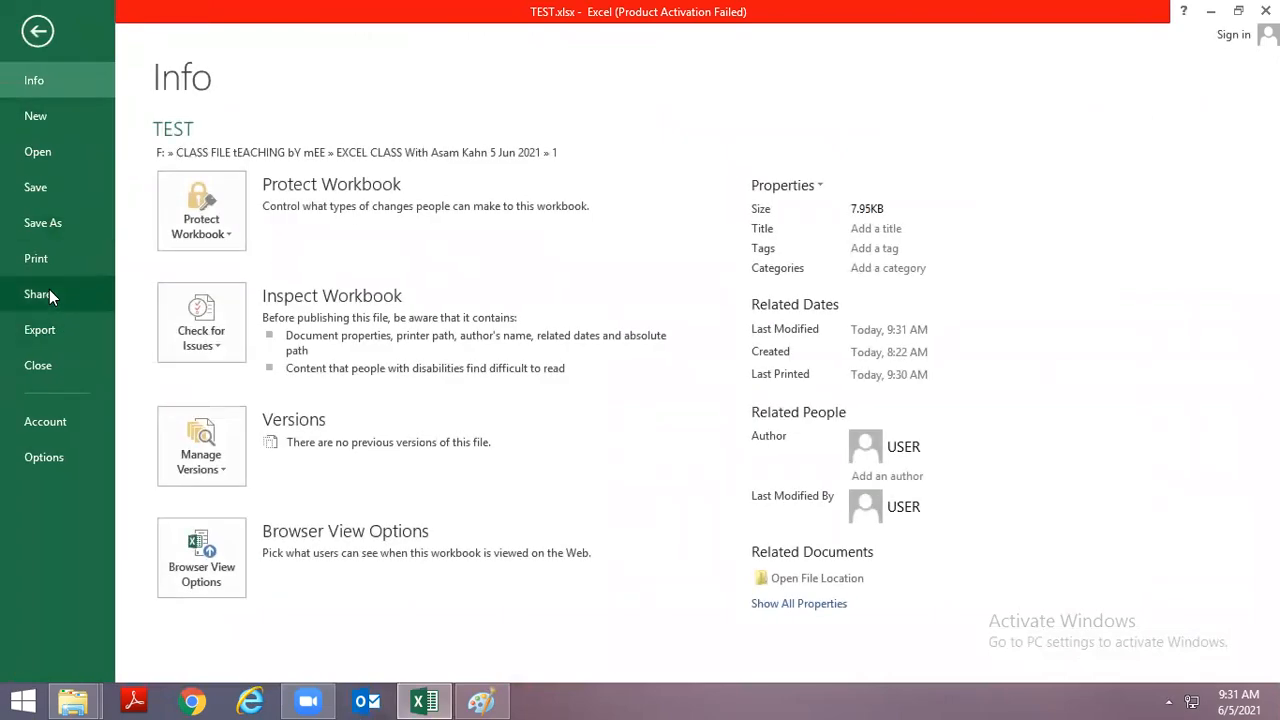
pyautogui.click(49, 291)
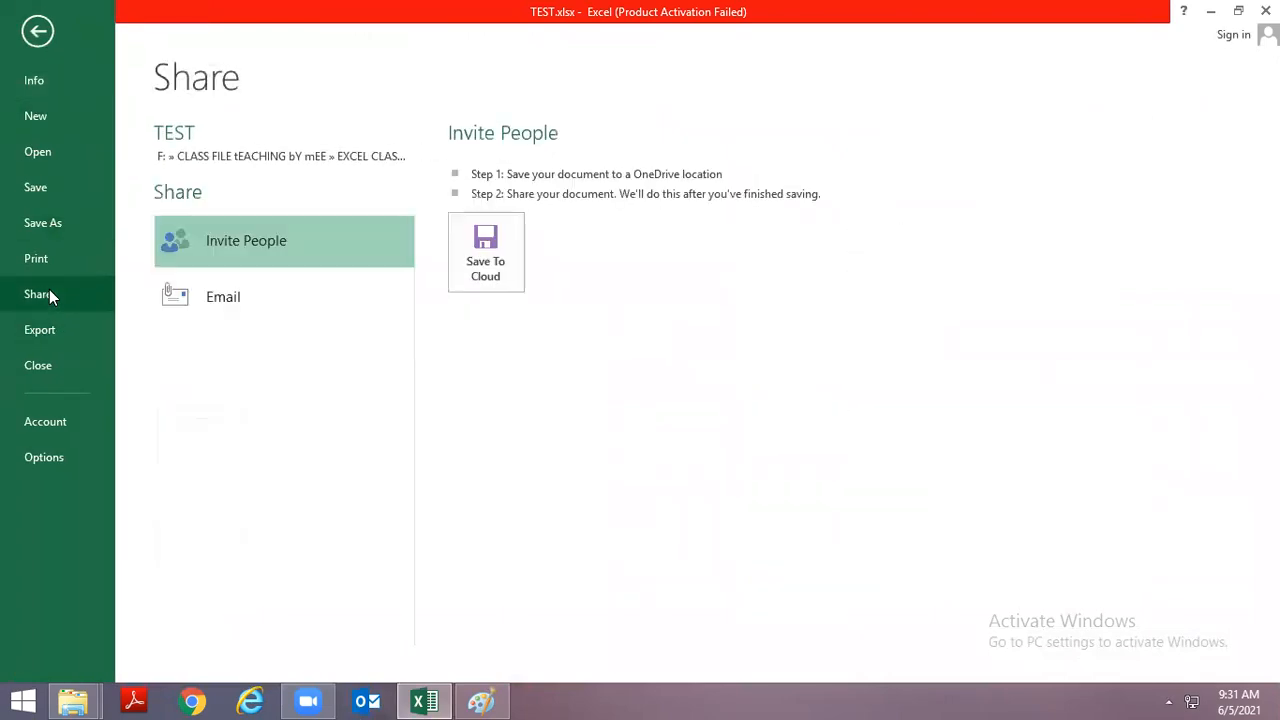
pyautogui.click(230, 304)
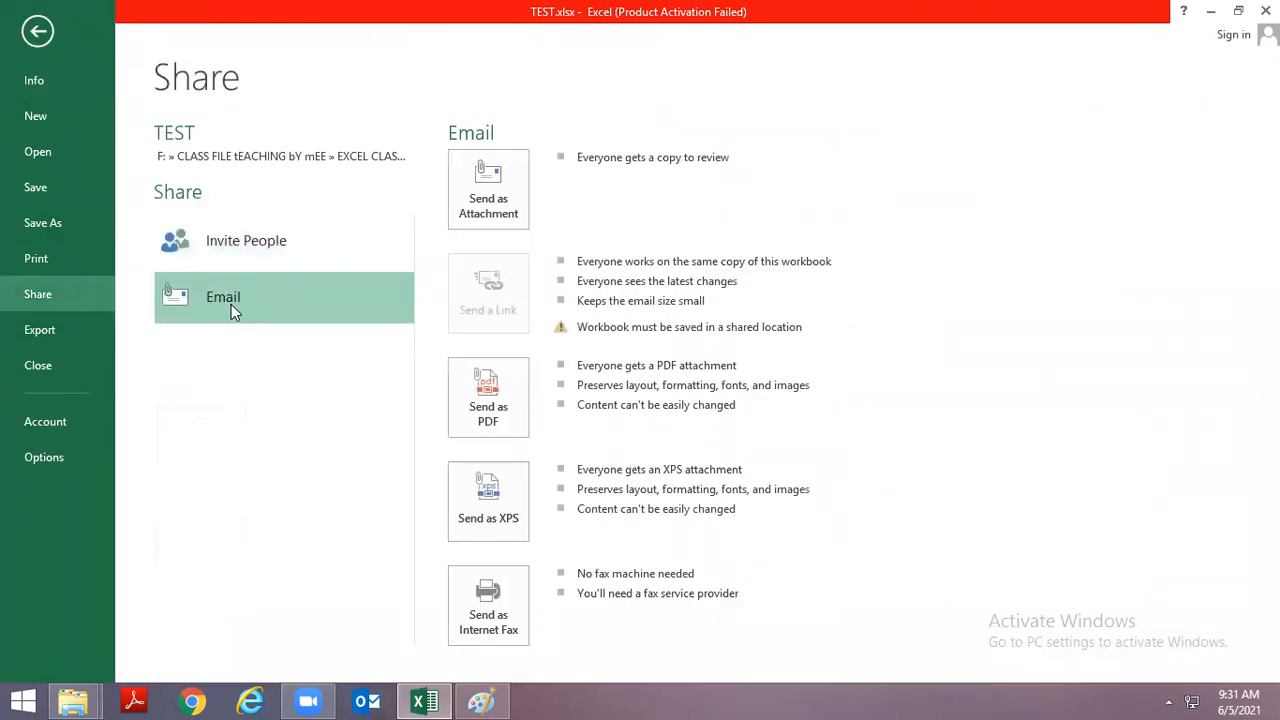
pyautogui.click(489, 400)
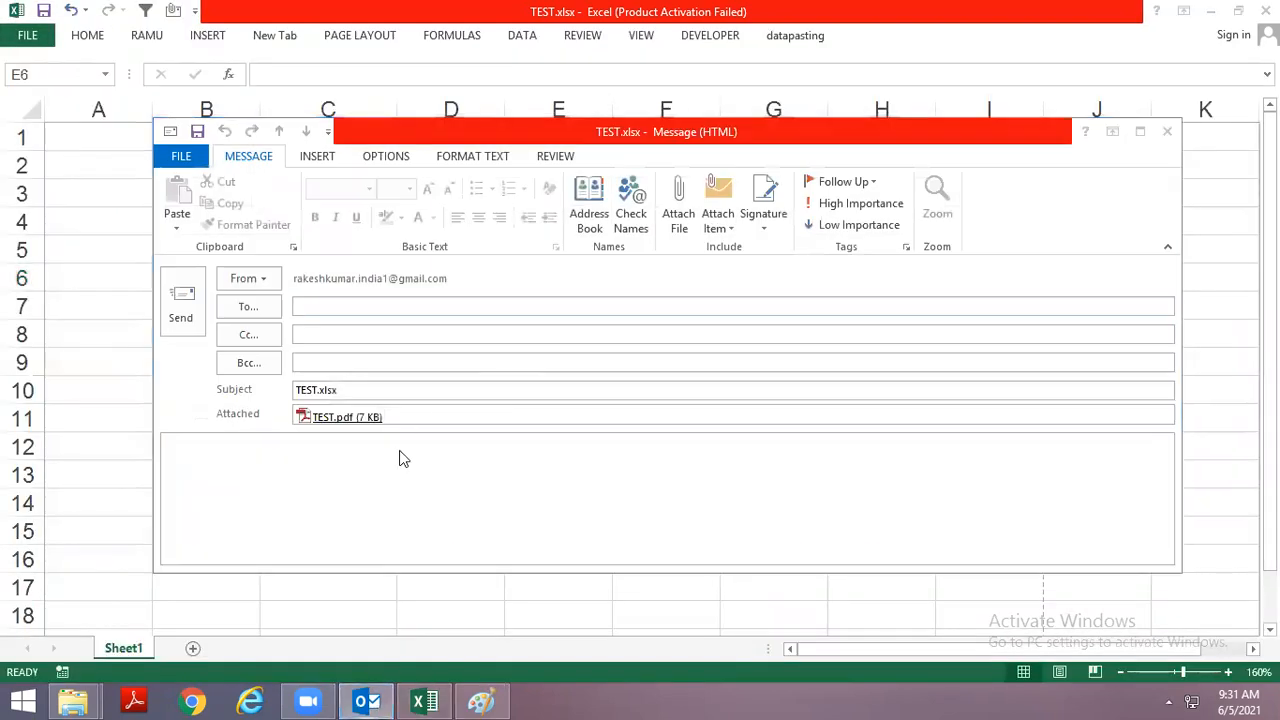
pyautogui.click(847, 538)
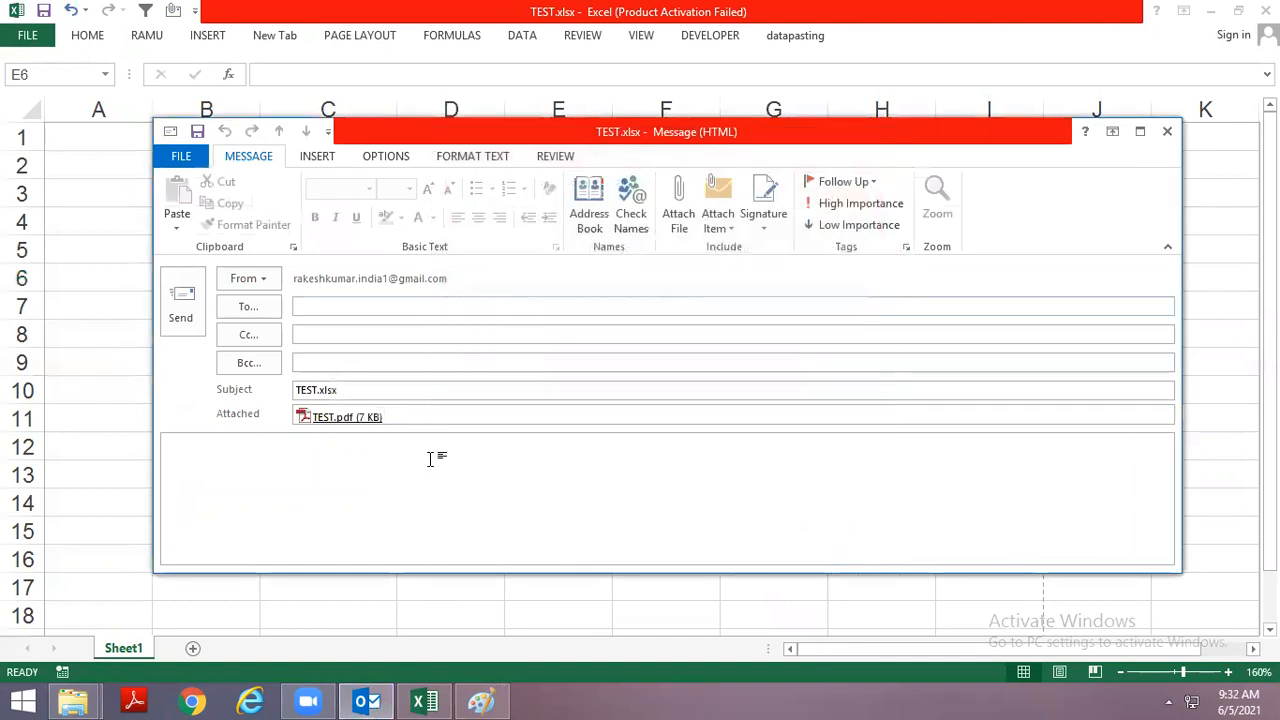
pyautogui.click(328, 420)
pyautogui.doubleClick(330, 420)
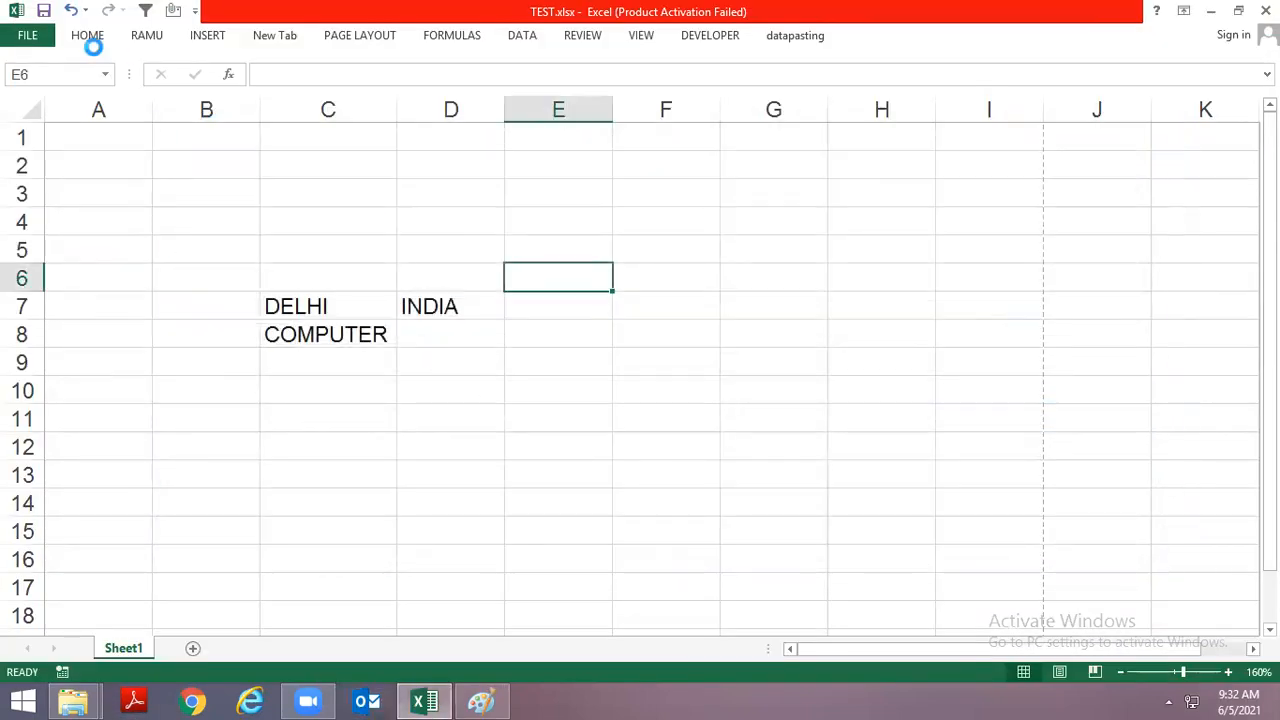
# Try sending the workbook as an XPS attachment from the Email options for sharing.
pyautogui.click(25, 37)
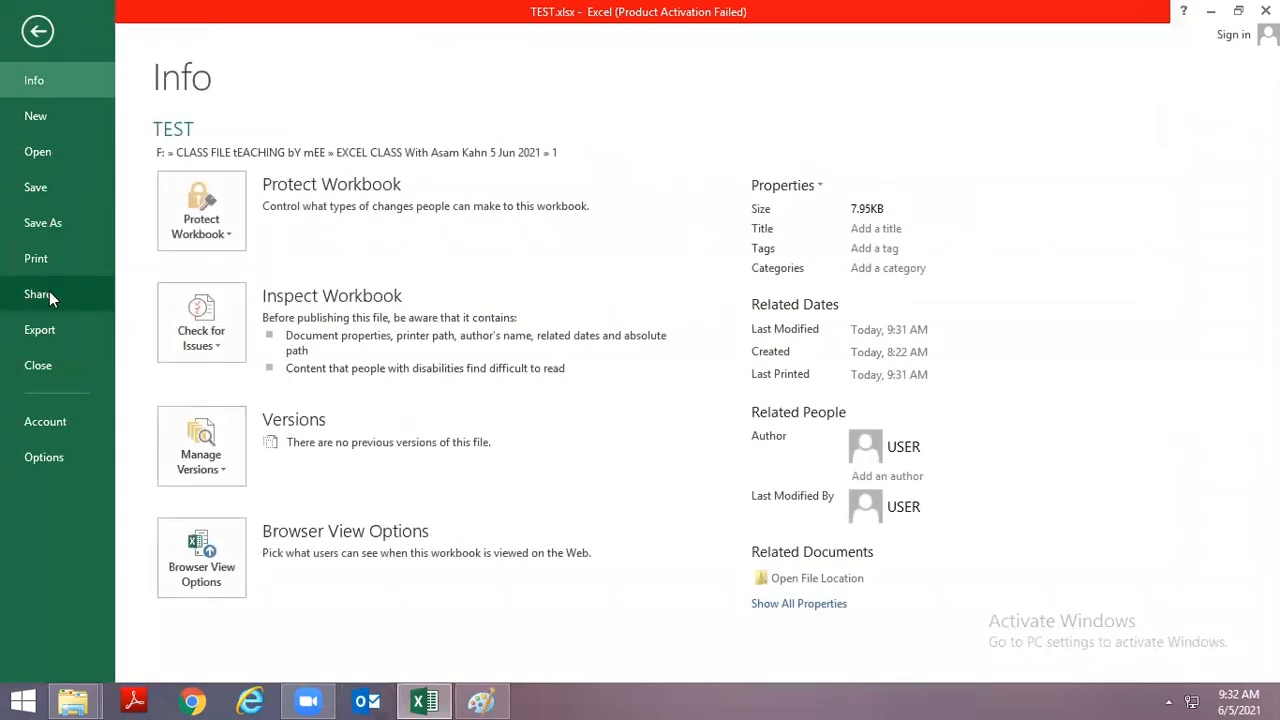
pyautogui.click(49, 292)
pyautogui.click(313, 311)
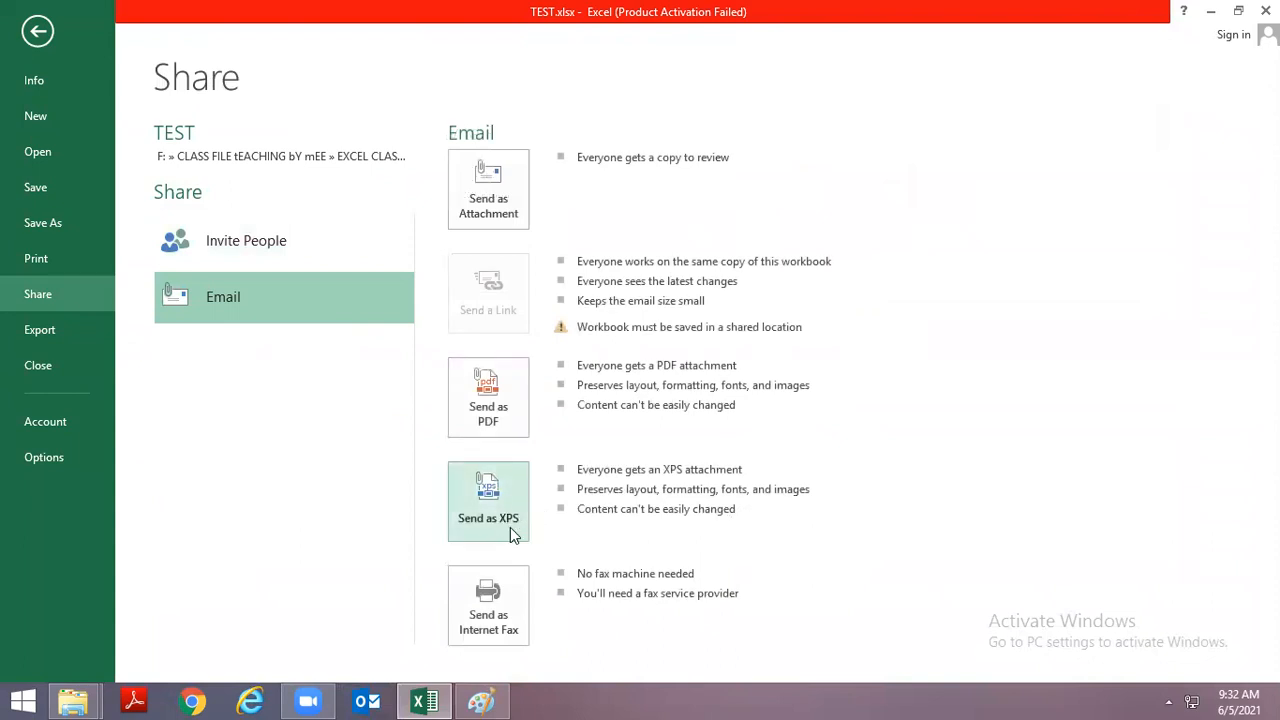
pyautogui.click(470, 516)
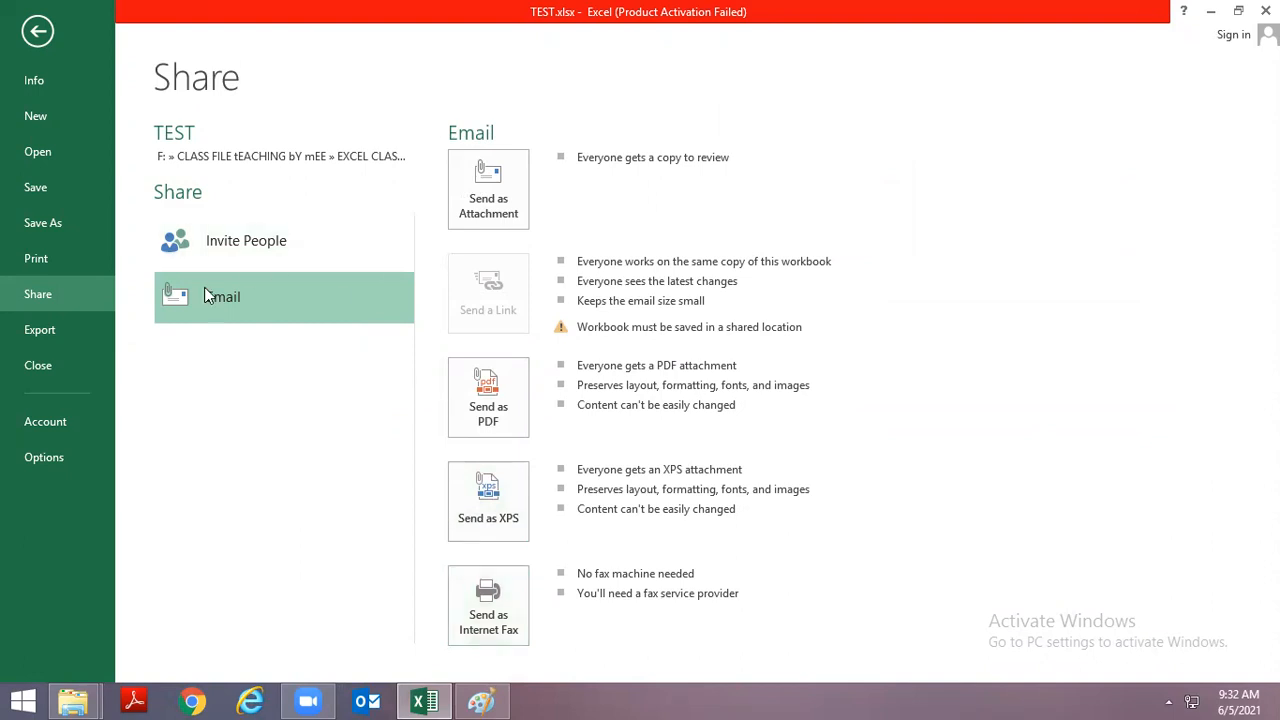
# Open the export dialog for publishing the workbook as a PDF or XPS document and cancel it.
pyautogui.click(42, 332)
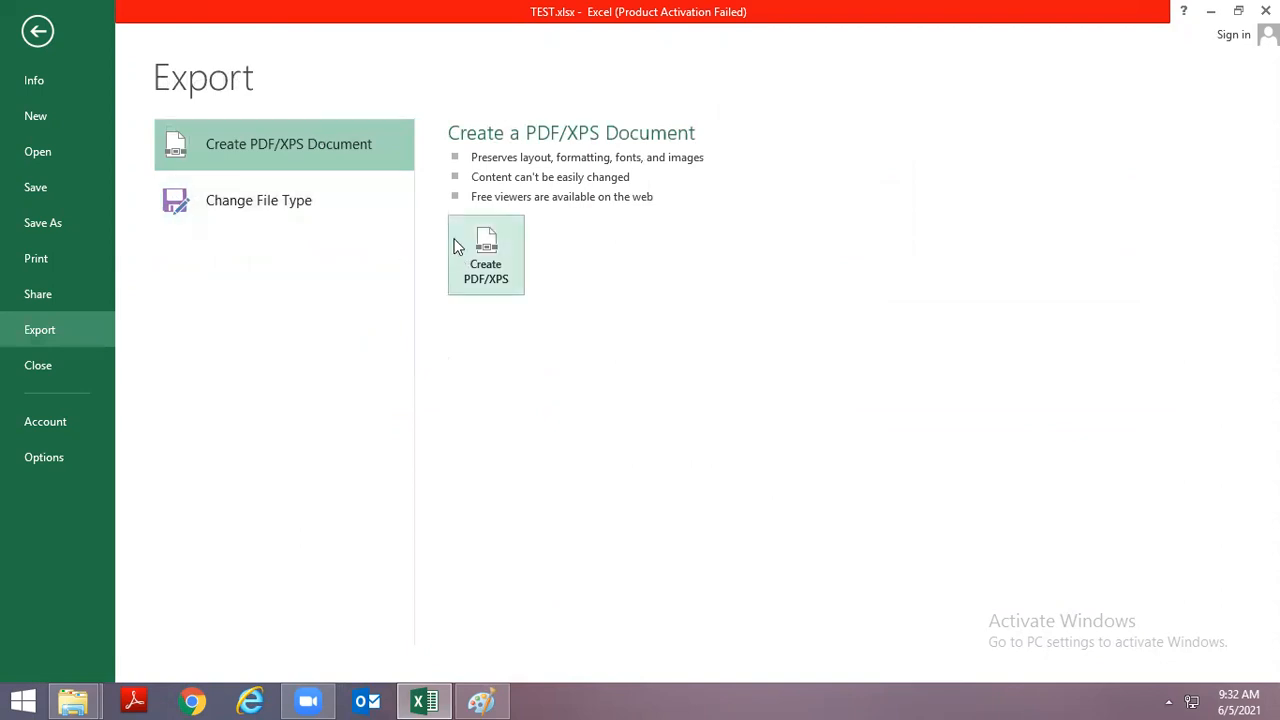
pyautogui.click(494, 280)
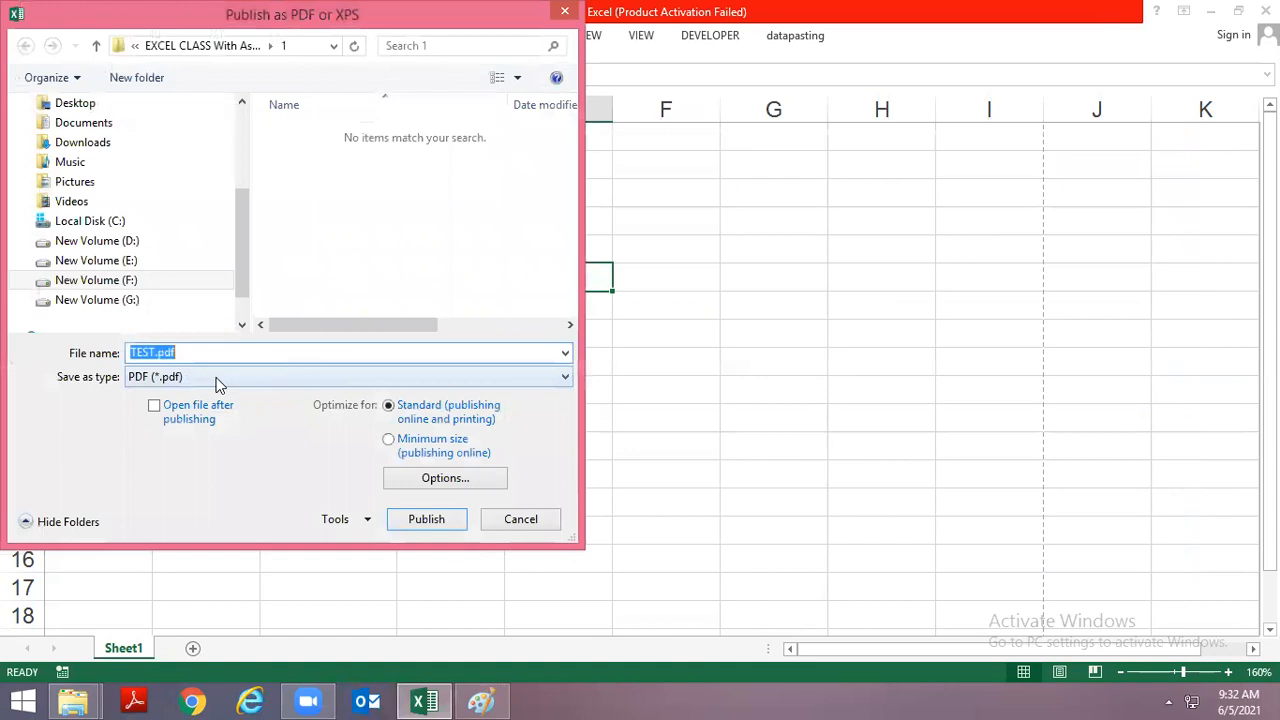
pyautogui.press('Escape')
# Review the Change File Type export options and the formats available for saving TEST.xlsx, and cancel the save.
pyautogui.click(28, 37)
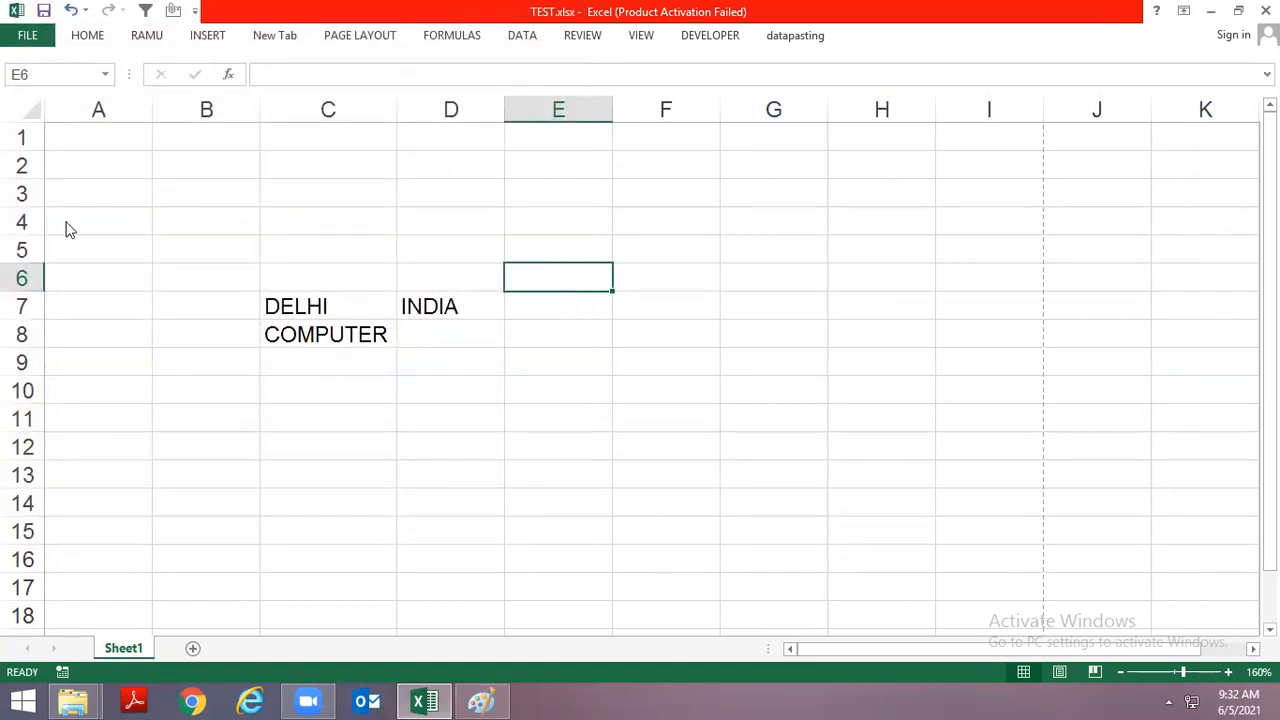
pyautogui.click(51, 328)
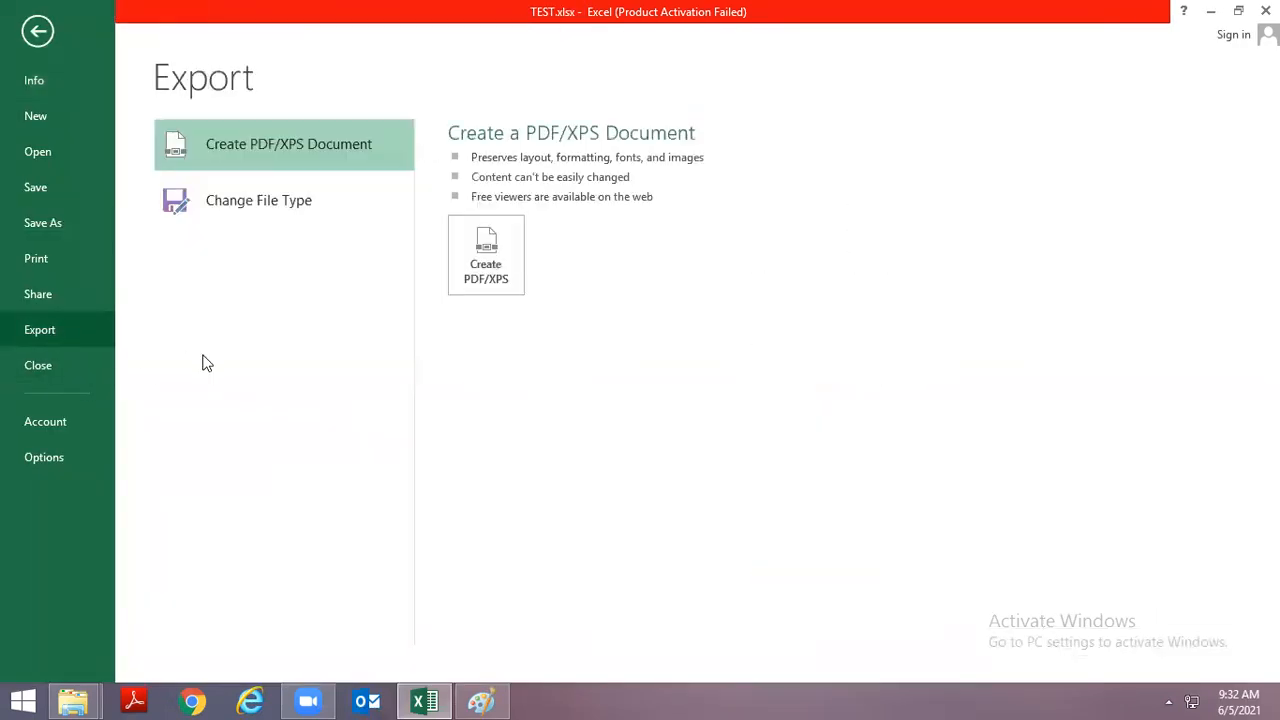
pyautogui.click(237, 203)
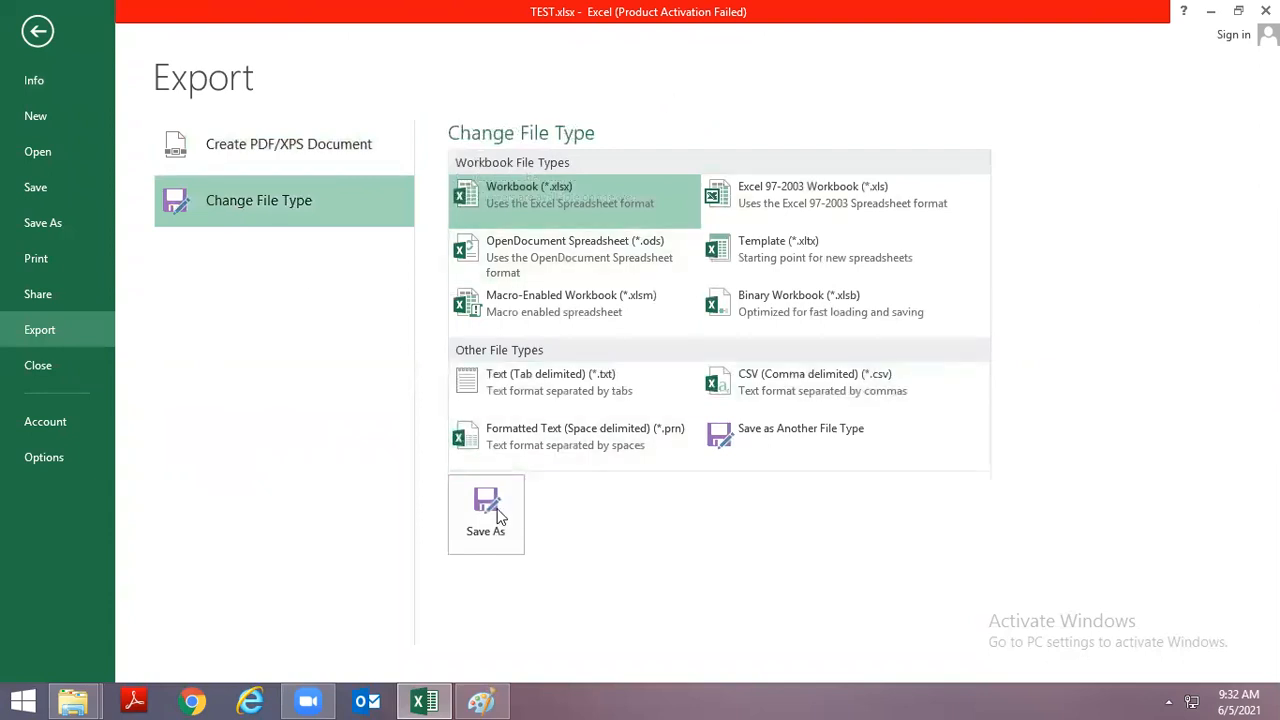
pyautogui.click(489, 518)
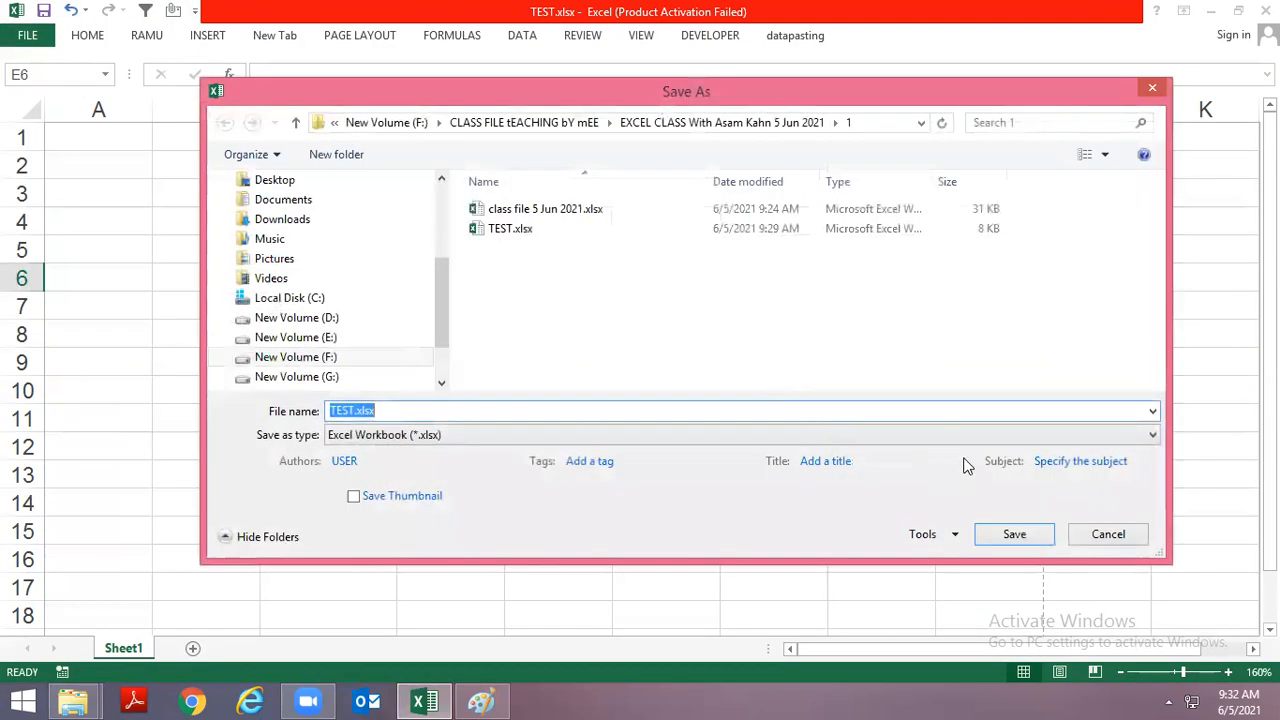
pyautogui.click(924, 437)
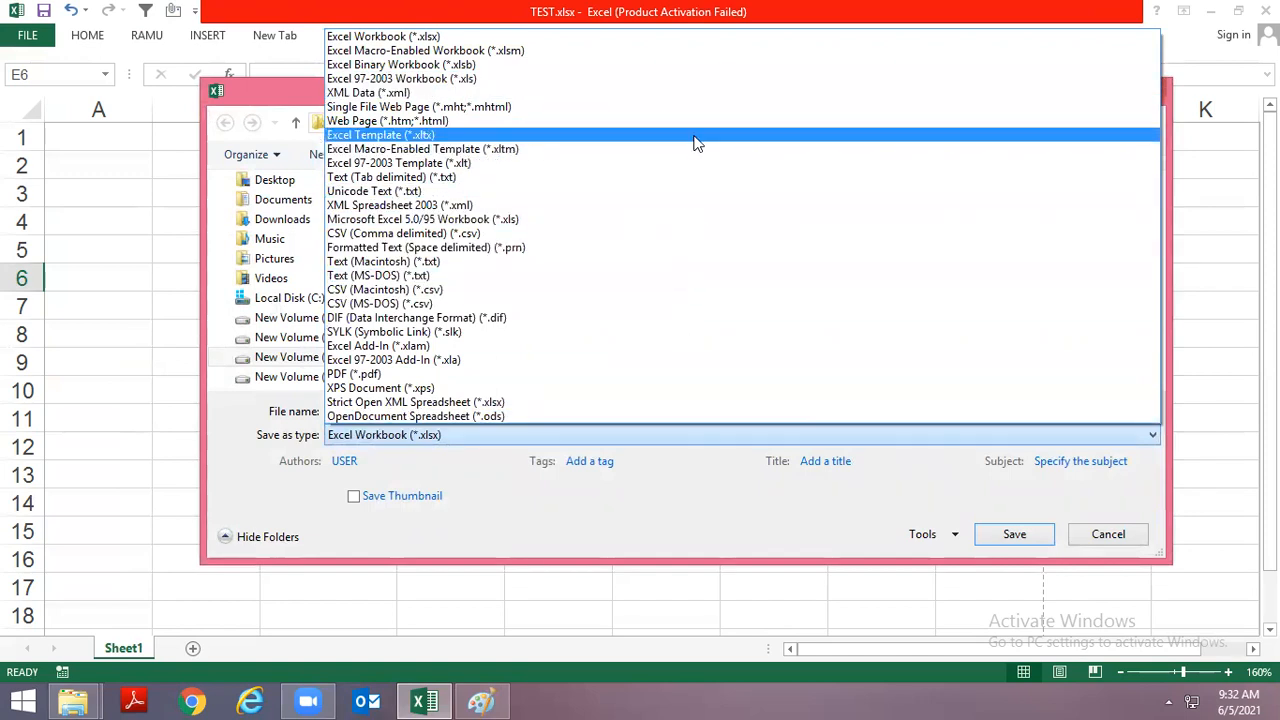
pyautogui.press('Escape')
pyautogui.press('Escape')
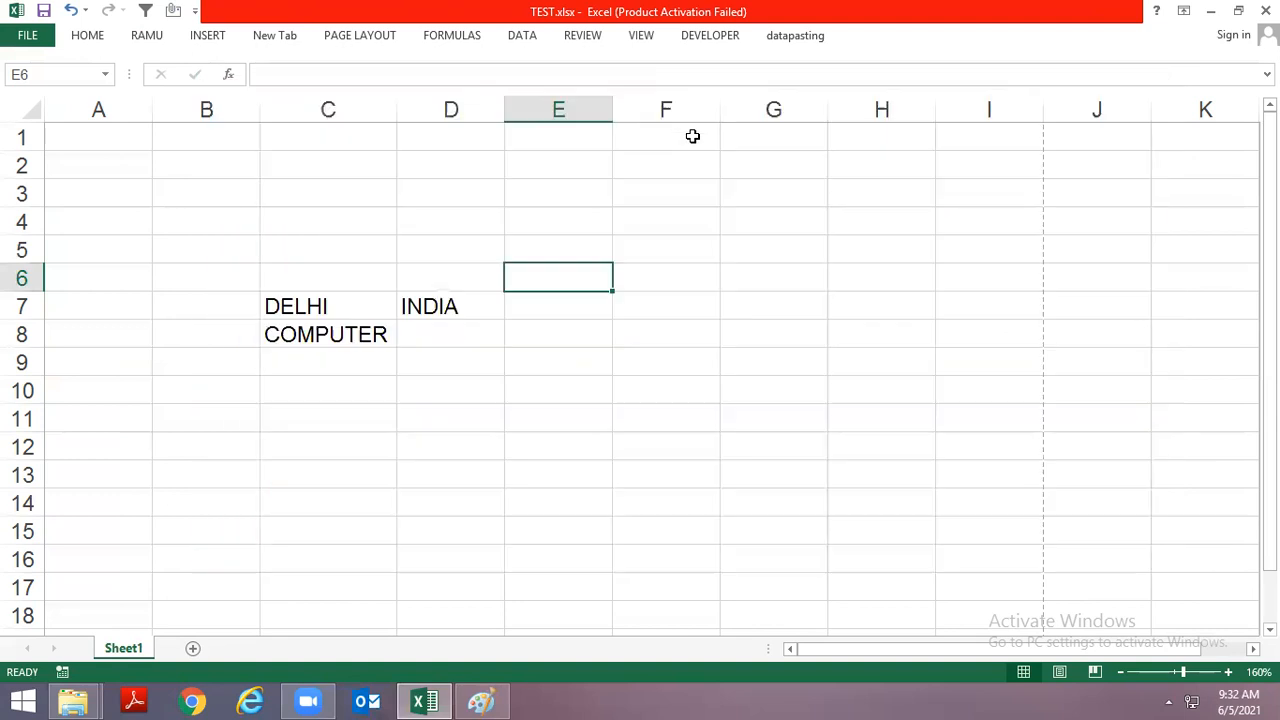
# View the Account page and the Trust Center, Add-Ins, Quick Access Toolbar and Customize Ribbon categories of Excel Options.
pyautogui.click(30, 36)
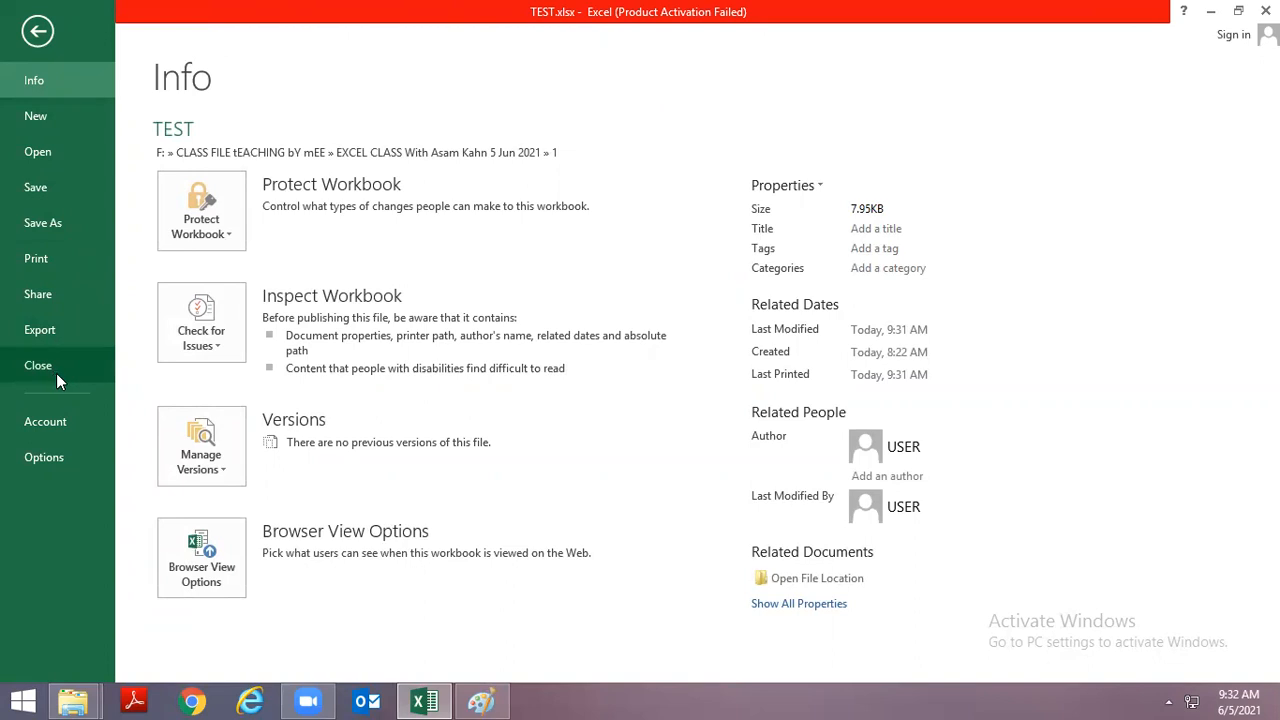
pyautogui.click(66, 430)
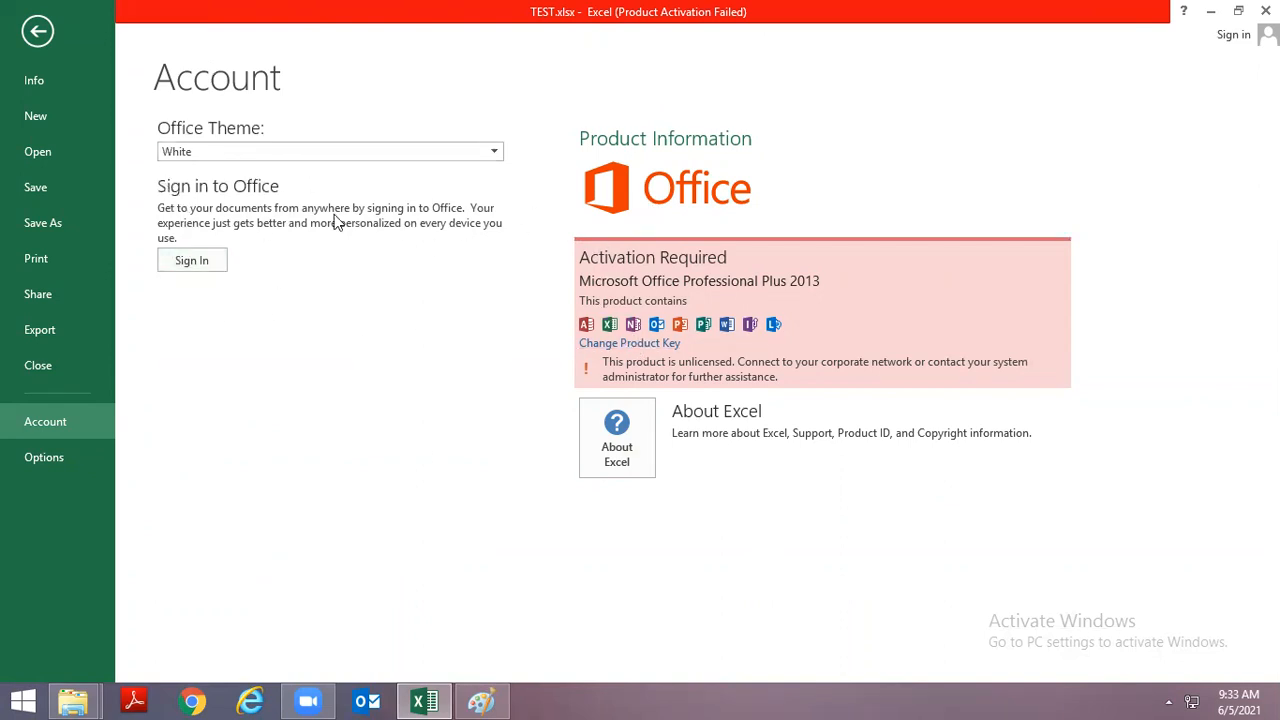
pyautogui.click(57, 460)
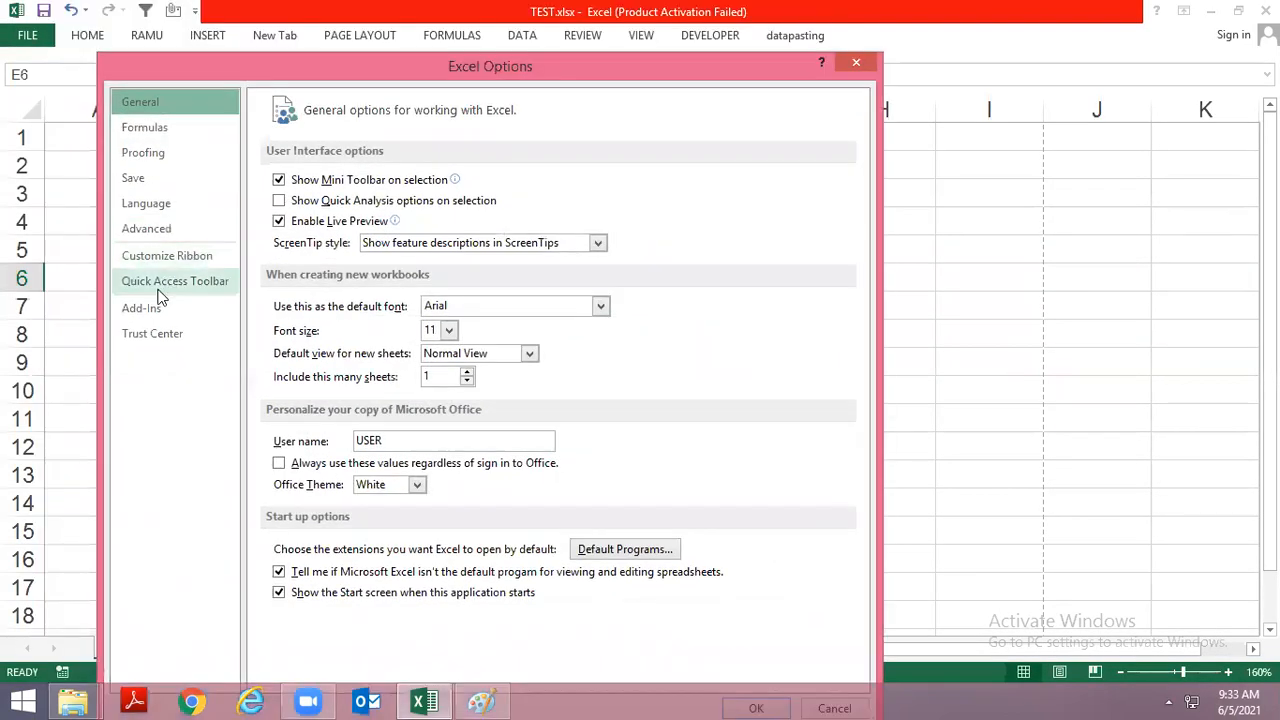
pyautogui.click(152, 333)
pyautogui.click(141, 306)
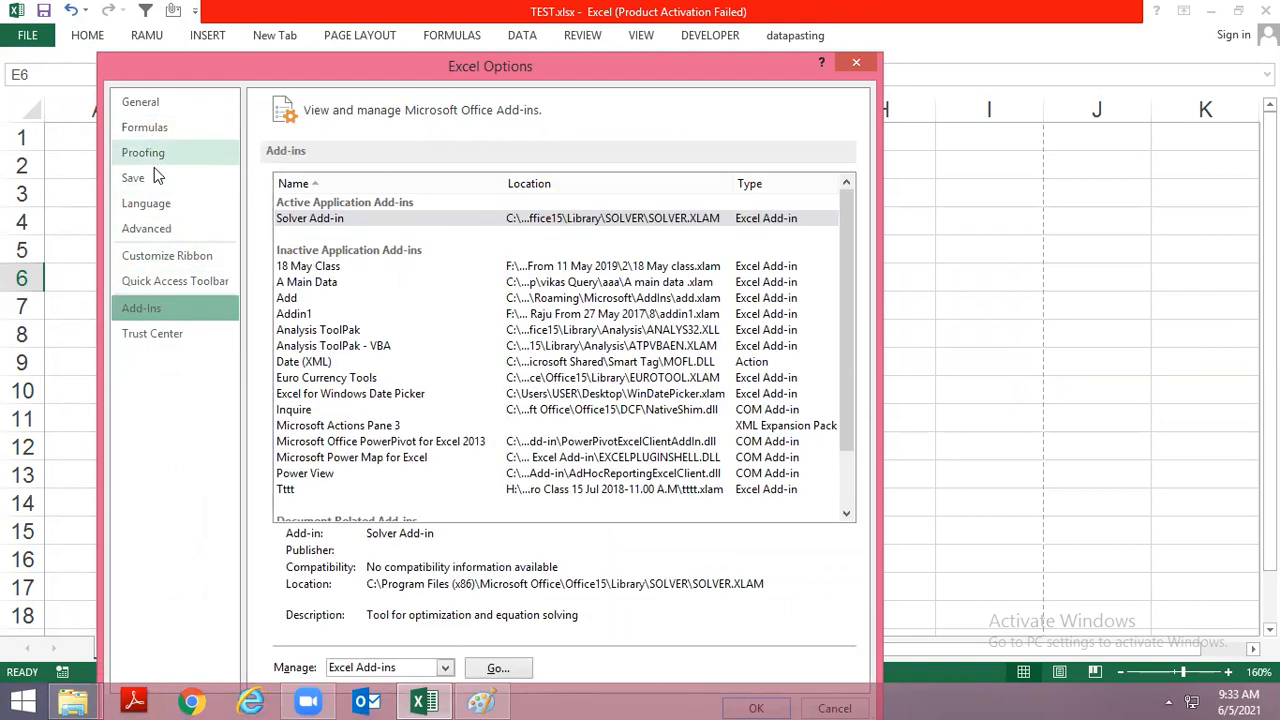
pyautogui.click(154, 277)
pyautogui.click(154, 259)
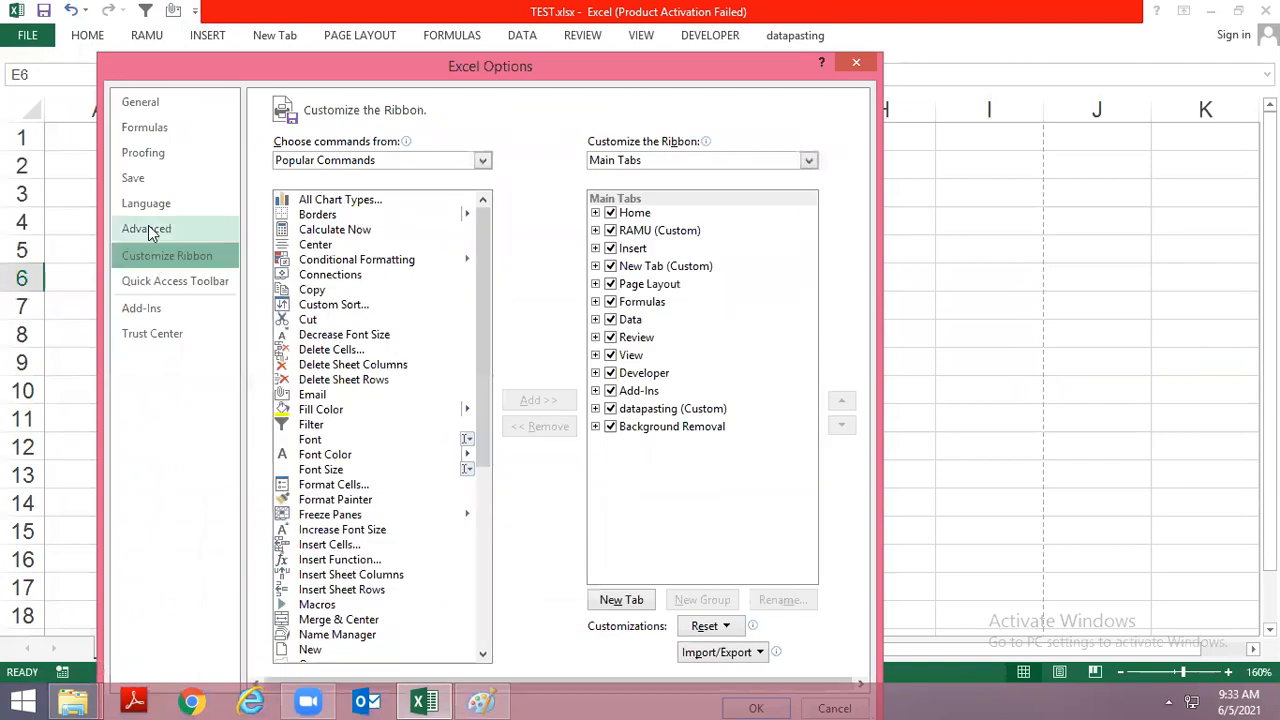
# Look through the Advanced, Language, Save, Proofing, Formulas and General categories of Excel Options and cancel the dialog.
pyautogui.click(148, 227)
pyautogui.click(146, 203)
pyautogui.click(143, 178)
pyautogui.click(143, 153)
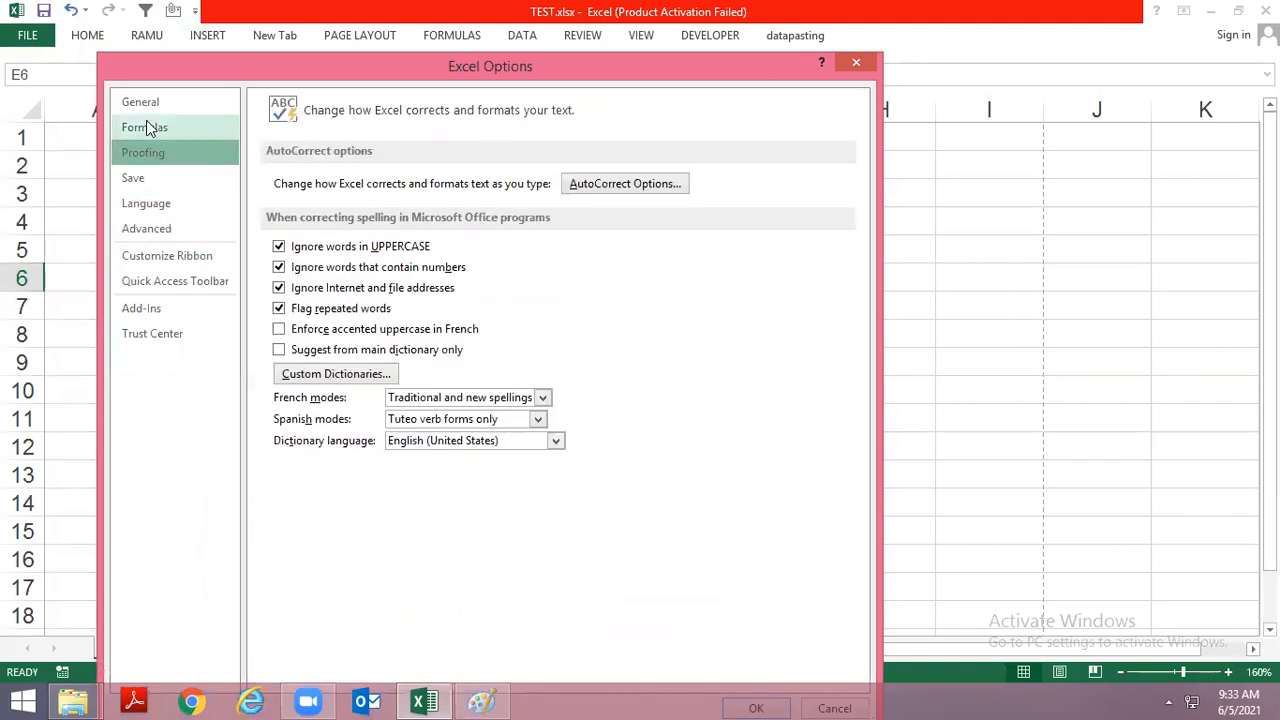
pyautogui.click(145, 127)
pyautogui.click(140, 104)
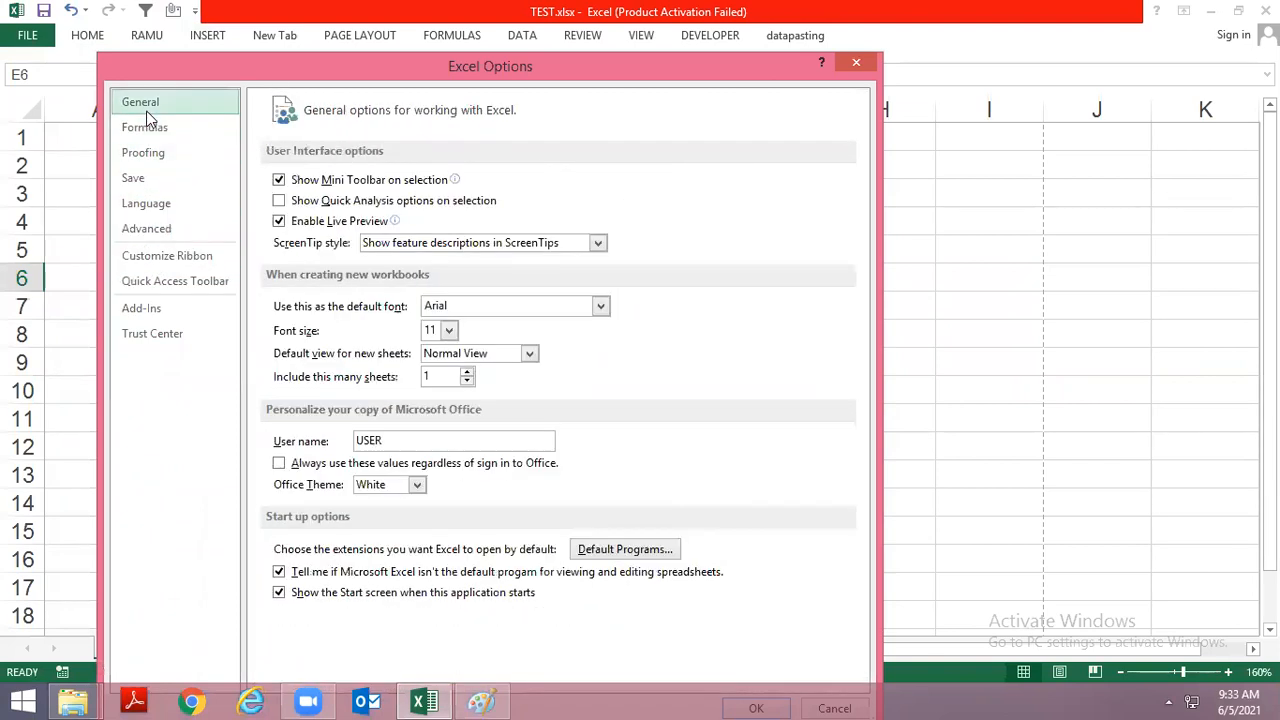
pyautogui.click(163, 206)
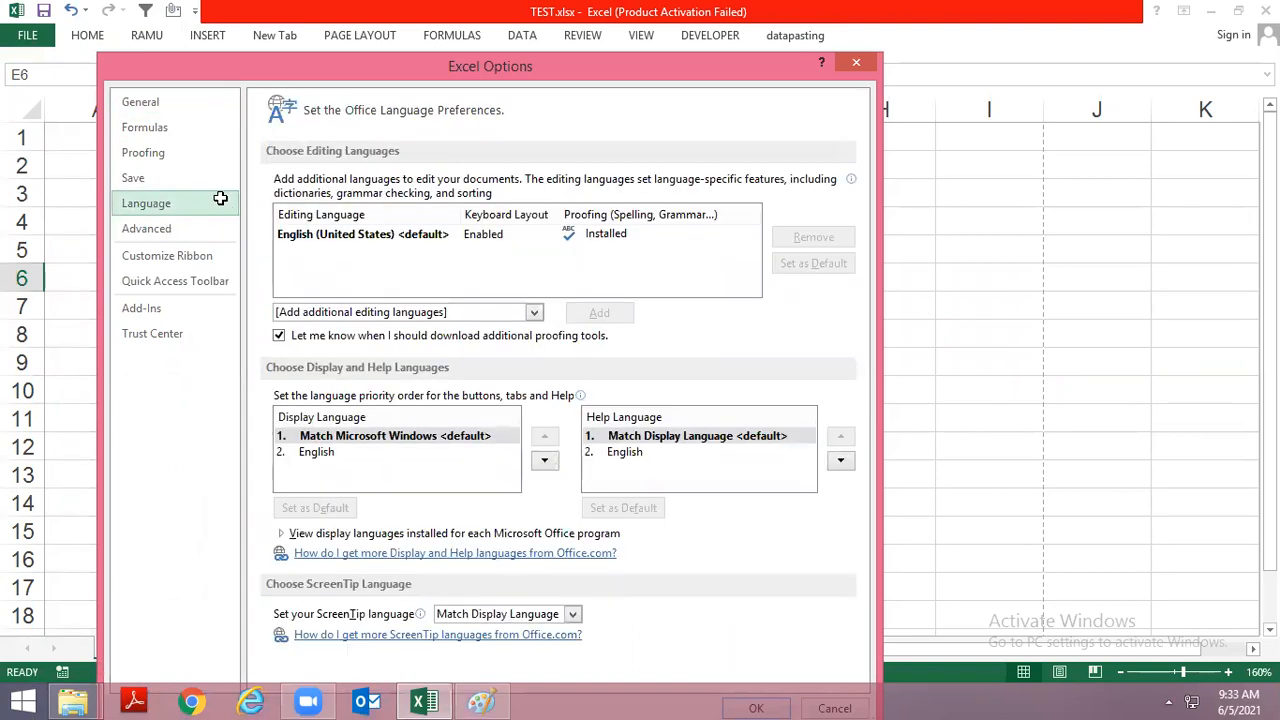
pyautogui.press('Escape')
pyautogui.click(27, 35)
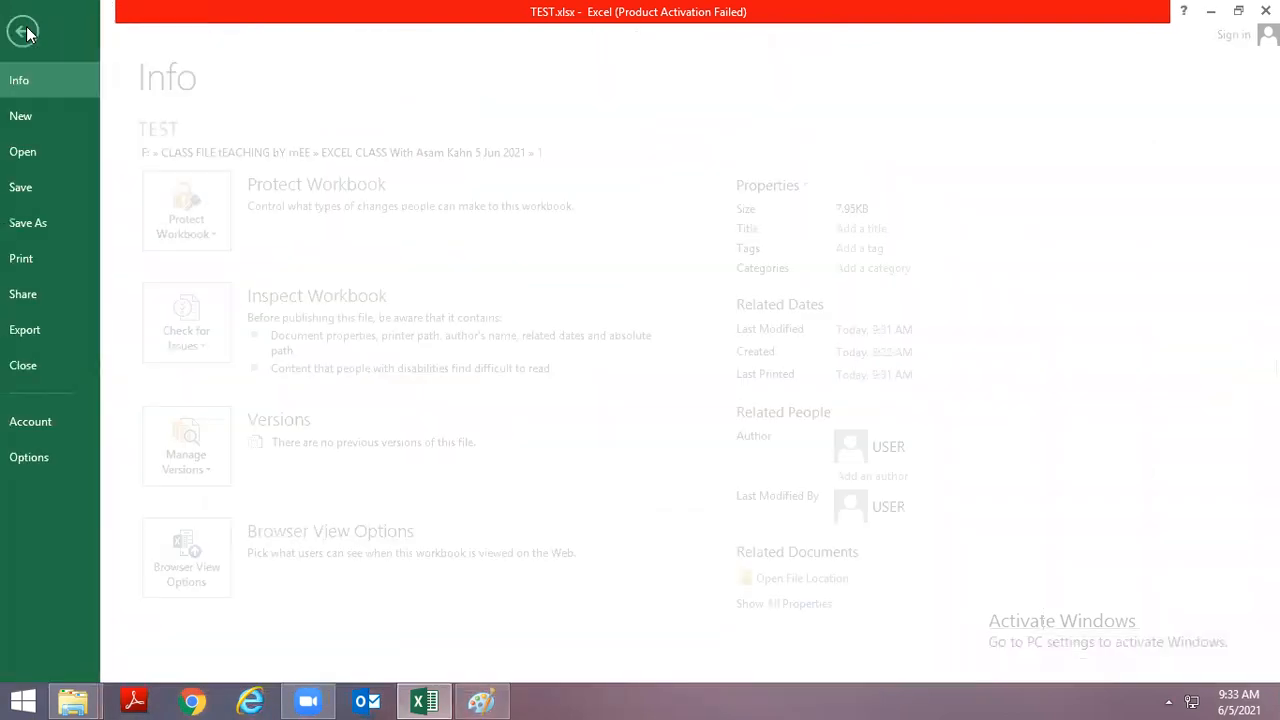
pyautogui.click(60, 455)
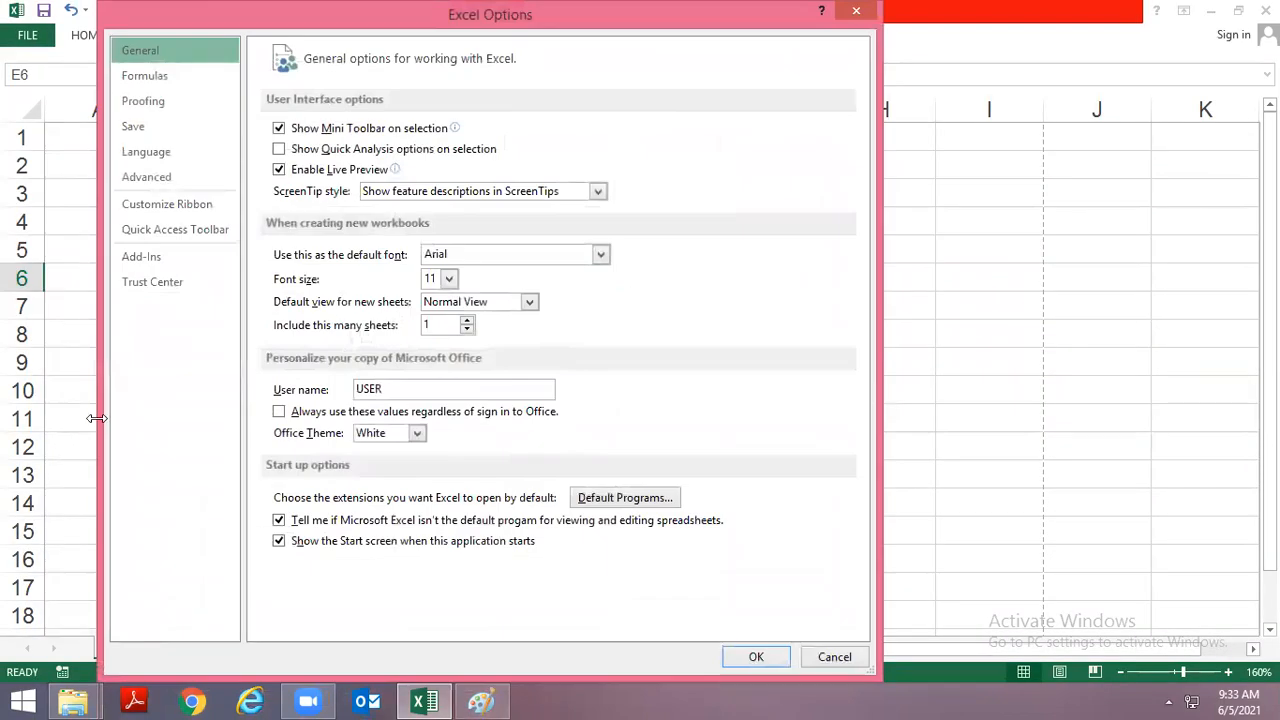
pyautogui.press('Escape')
# Switch to Paint and close the untitled drawing without saving, returning to the Excel workbook.
pyautogui.click(605, 163)
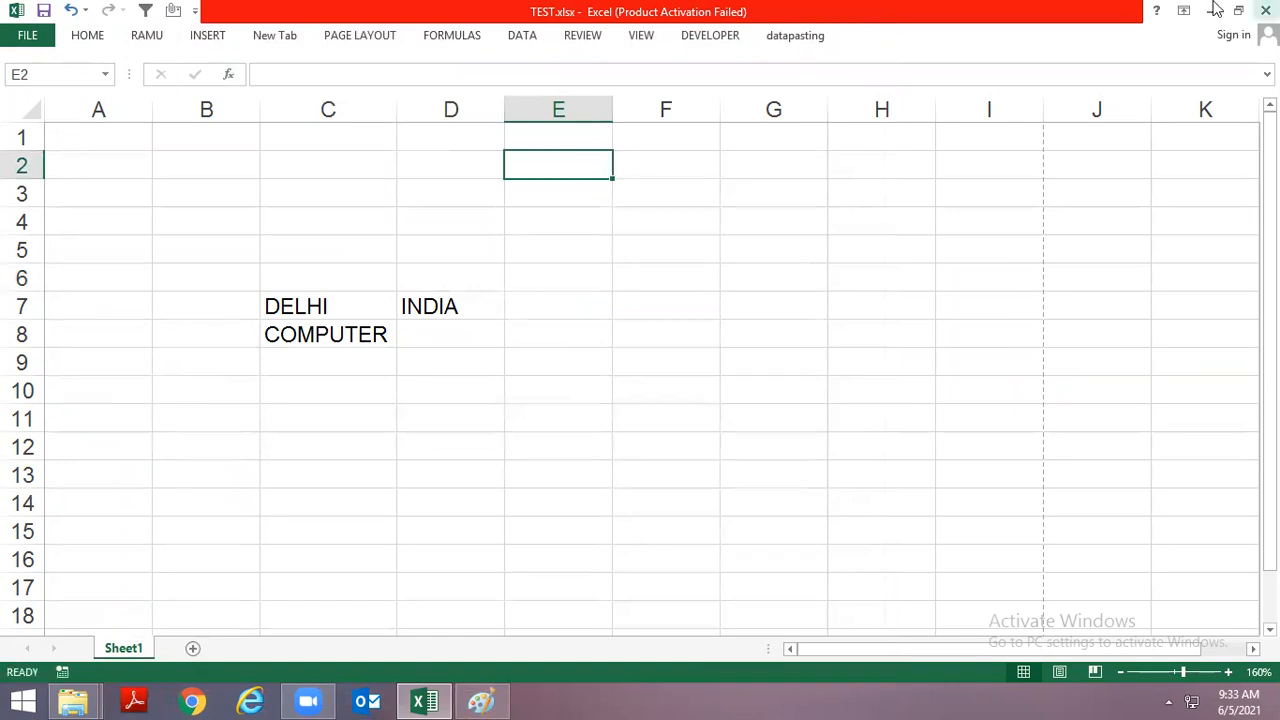
pyautogui.click(484, 701)
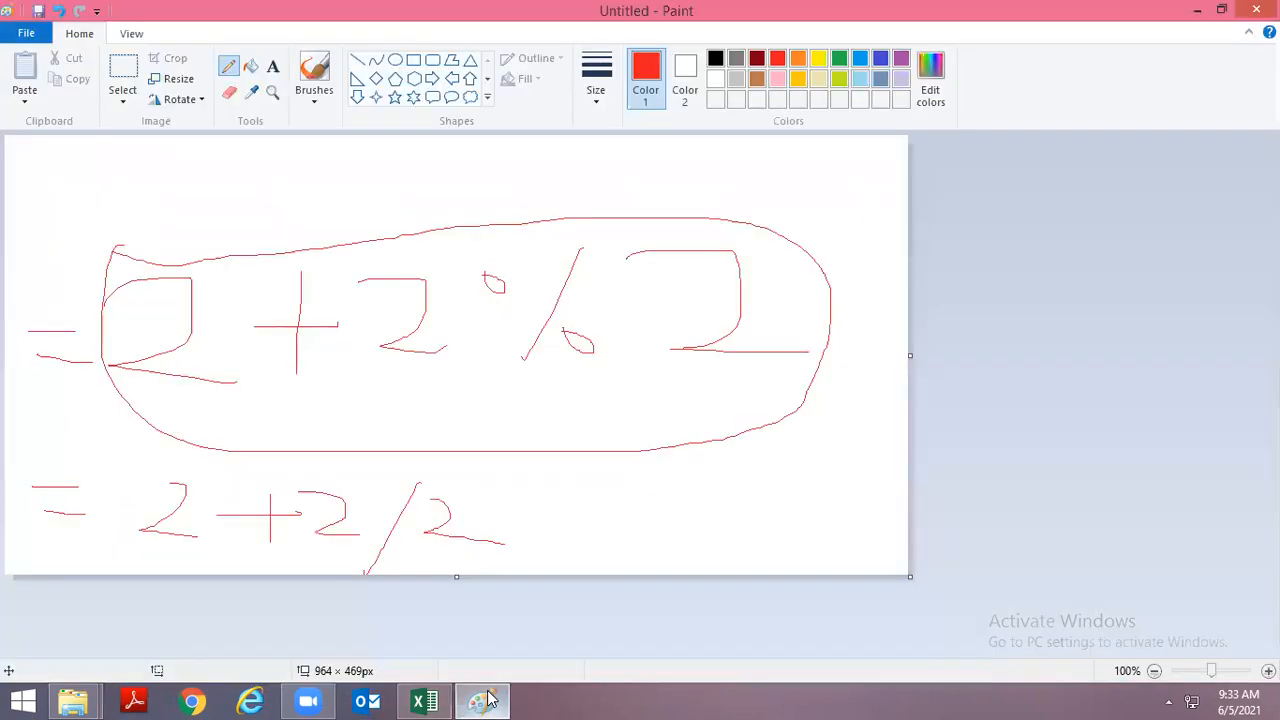
pyautogui.click(1256, 10)
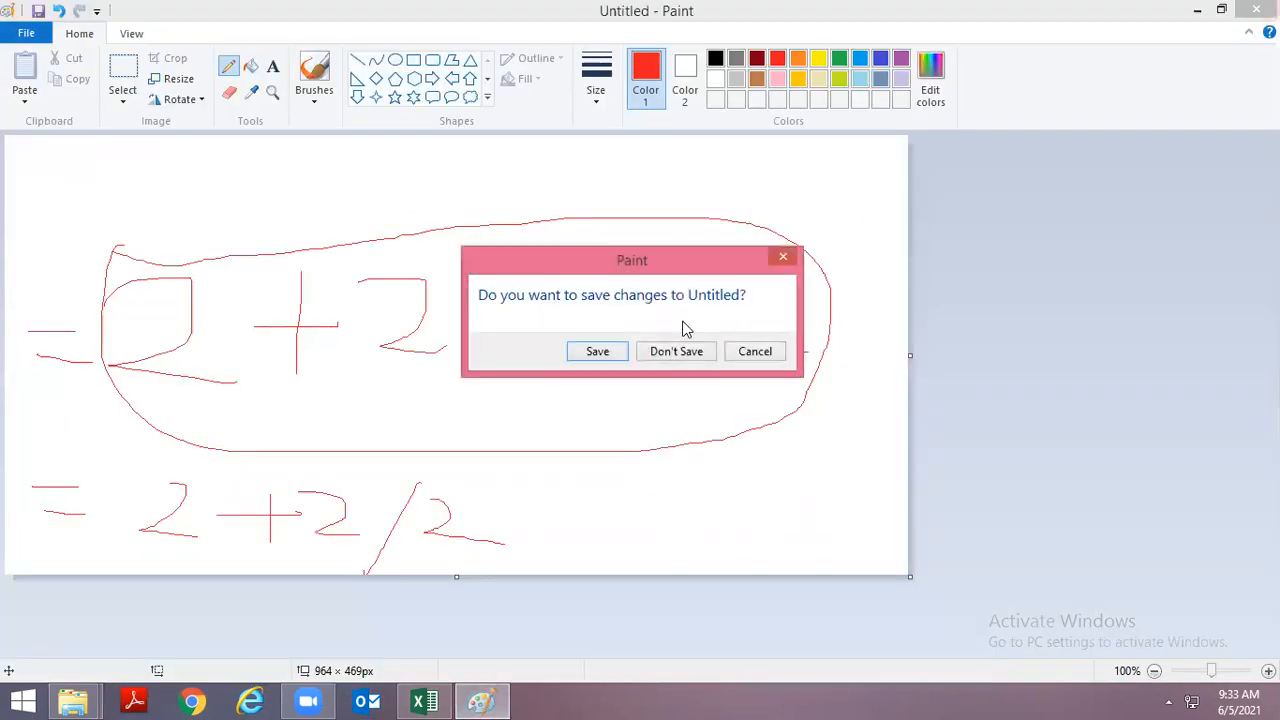
pyautogui.click(660, 358)
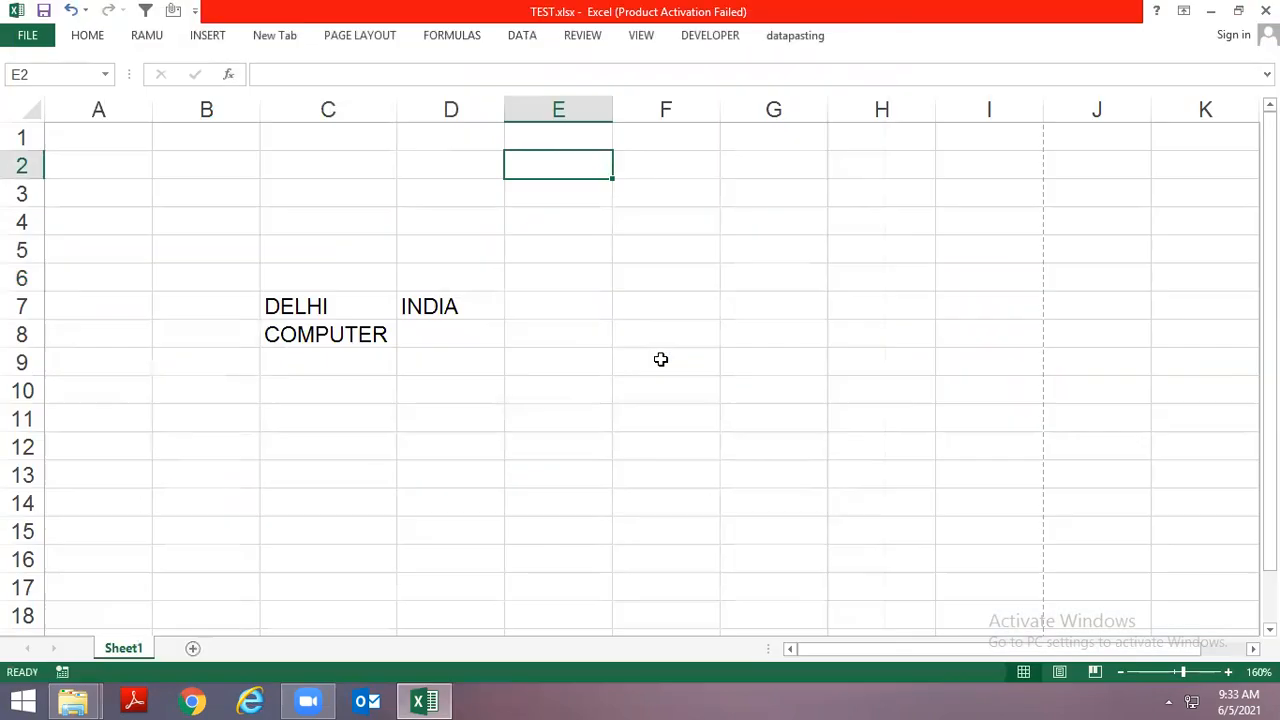
pyautogui.click(575, 280)
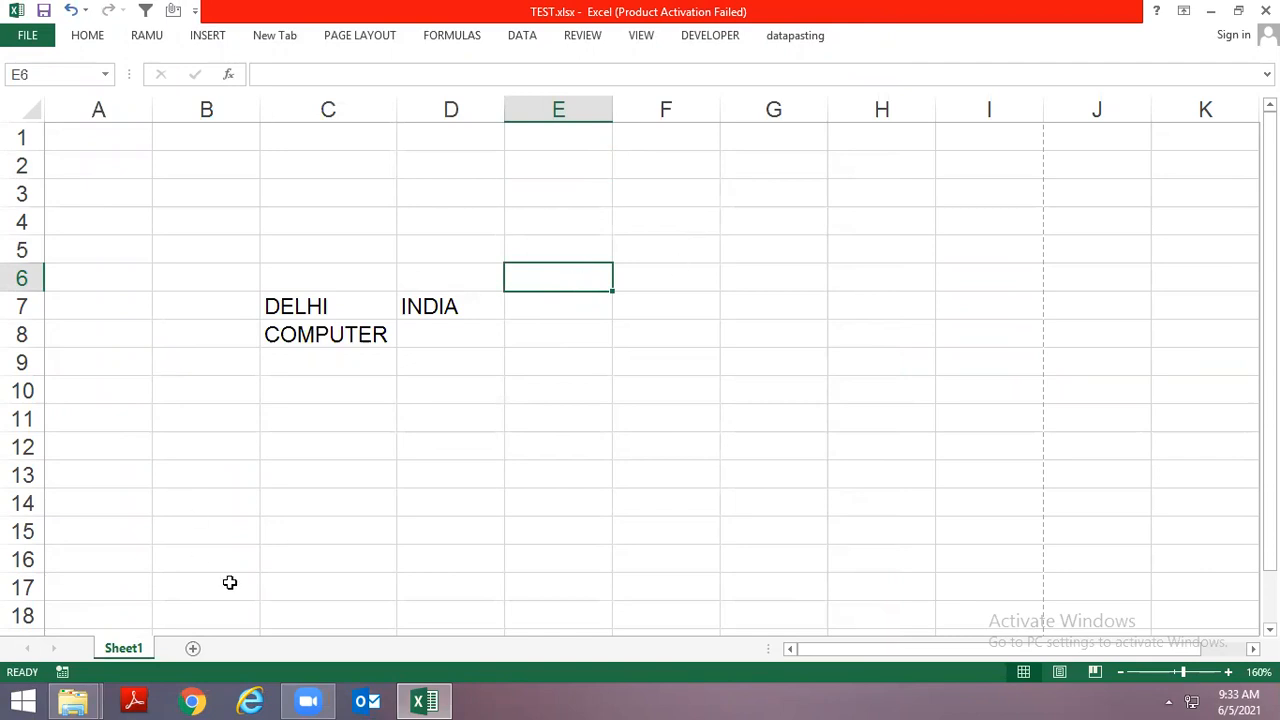
# Switch to WhatsApp Web in Chrome and open the student chat ending in "Ok Sir" at its oldest messages.
pyautogui.click(193, 701)
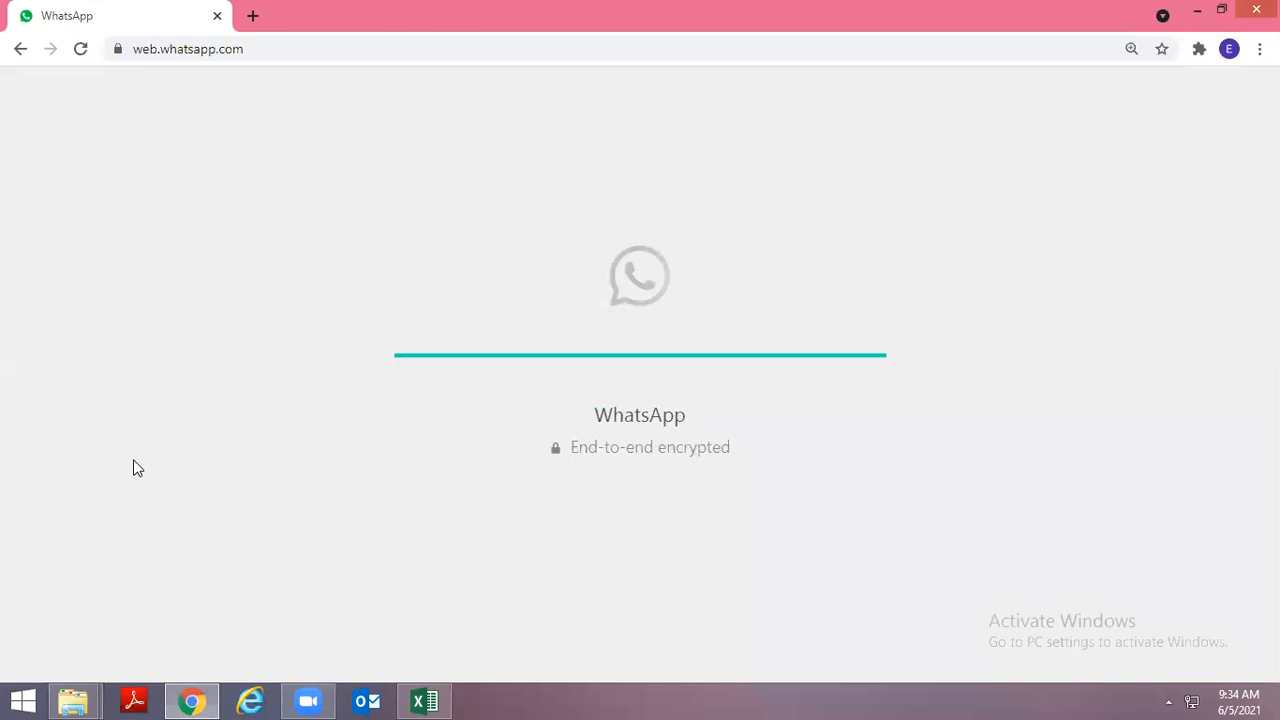
pyautogui.scroll(-6, 180, 500)
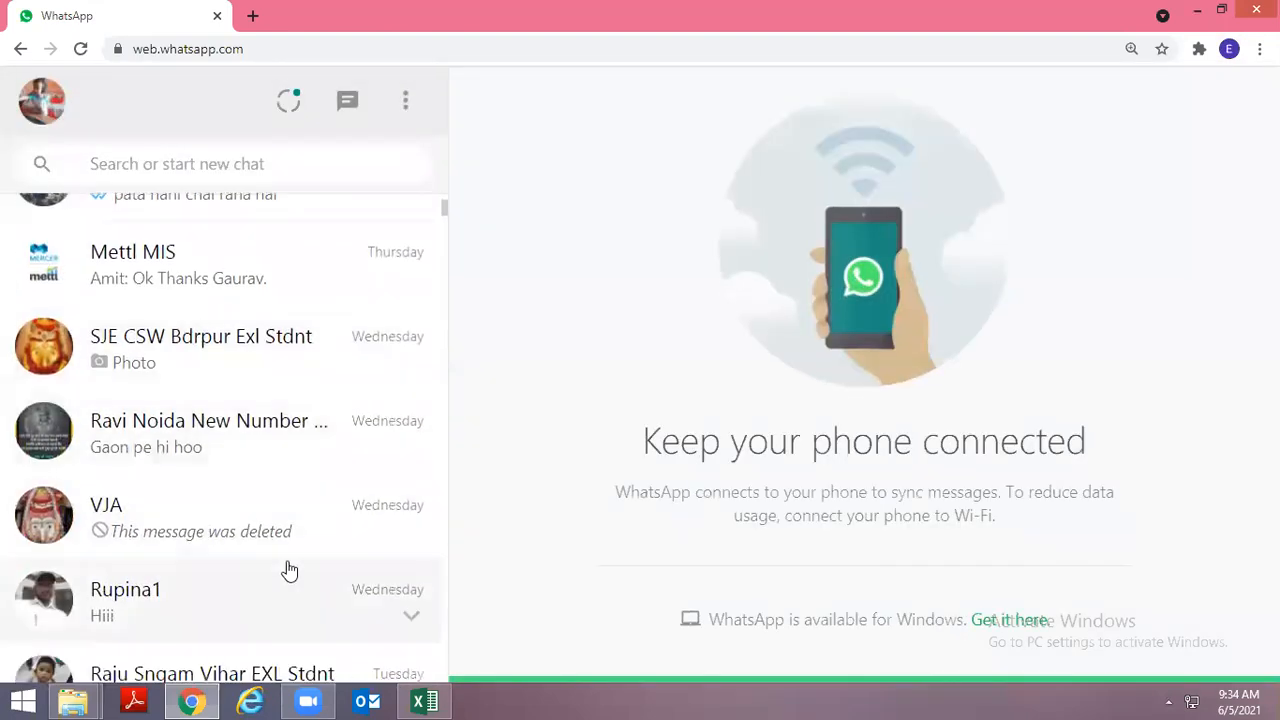
pyautogui.scroll(-1, 286, 569)
pyautogui.click(346, 580)
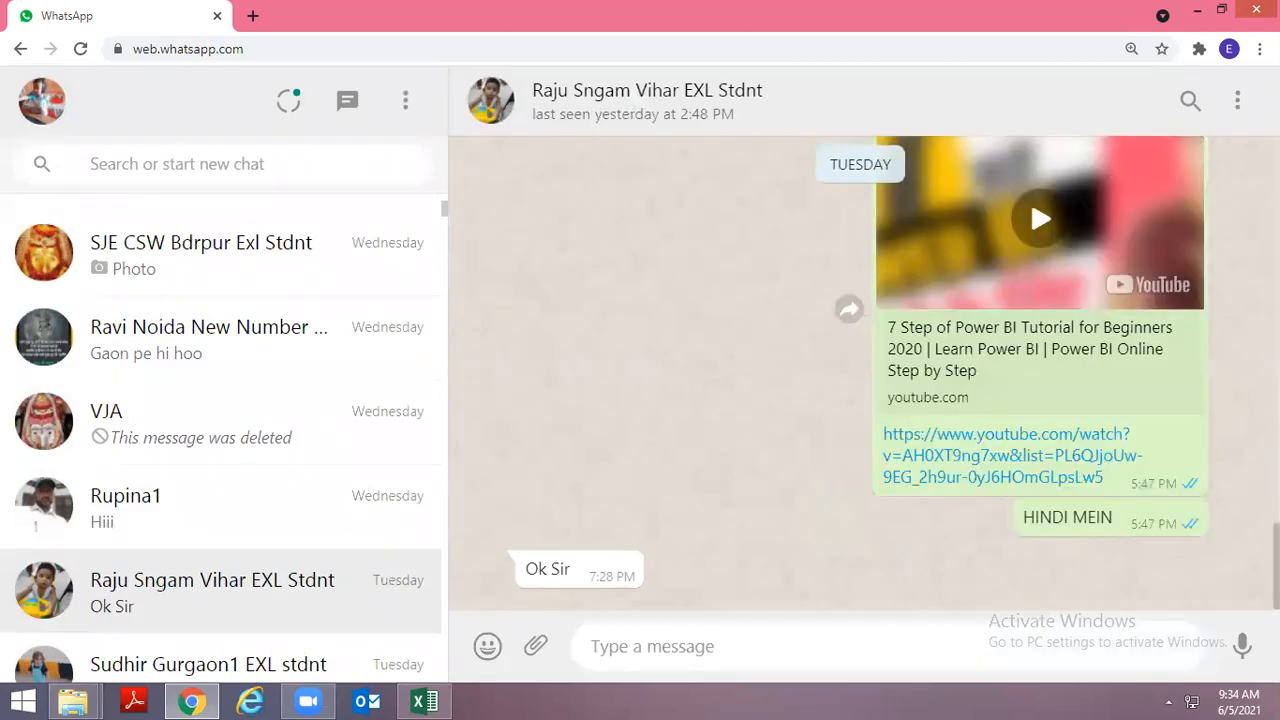
pyautogui.scroll(15, 487, 506)
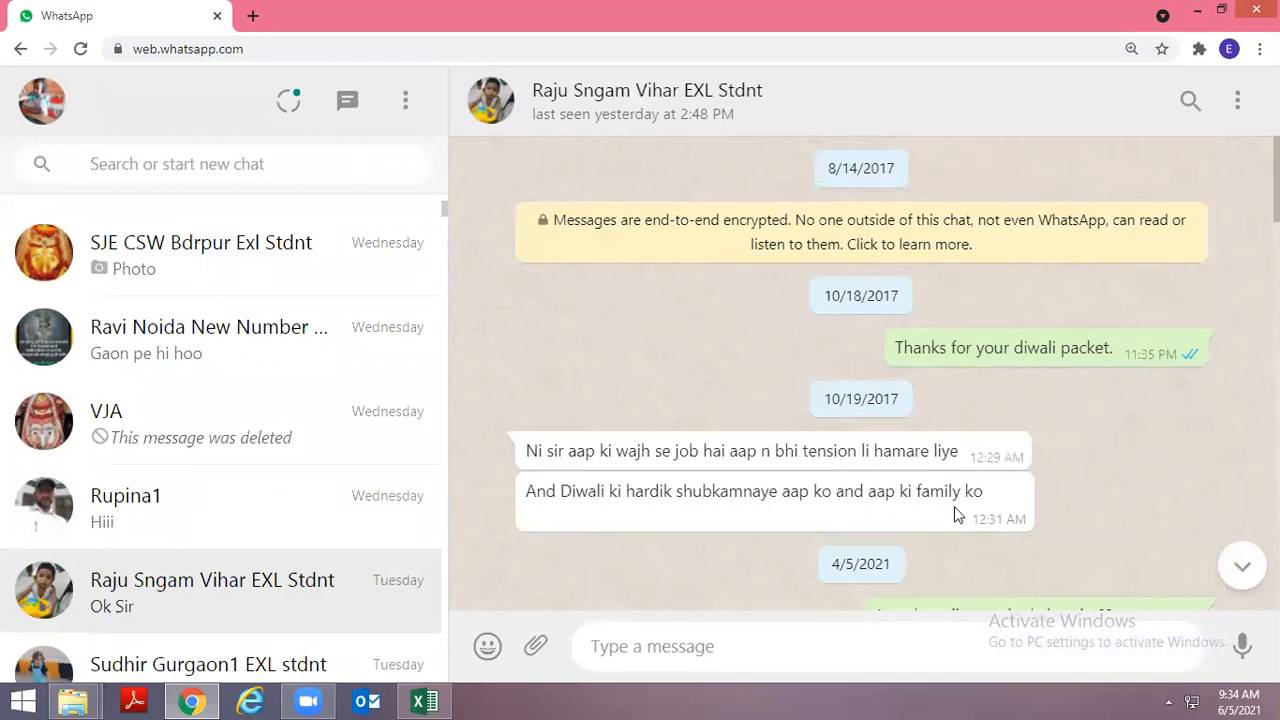
# Highlight the two messages received on 10/19/2017 about the job and Diwali wishes in the chat.
pyautogui.moveTo(986, 495); pyautogui.dragTo(438, 456)
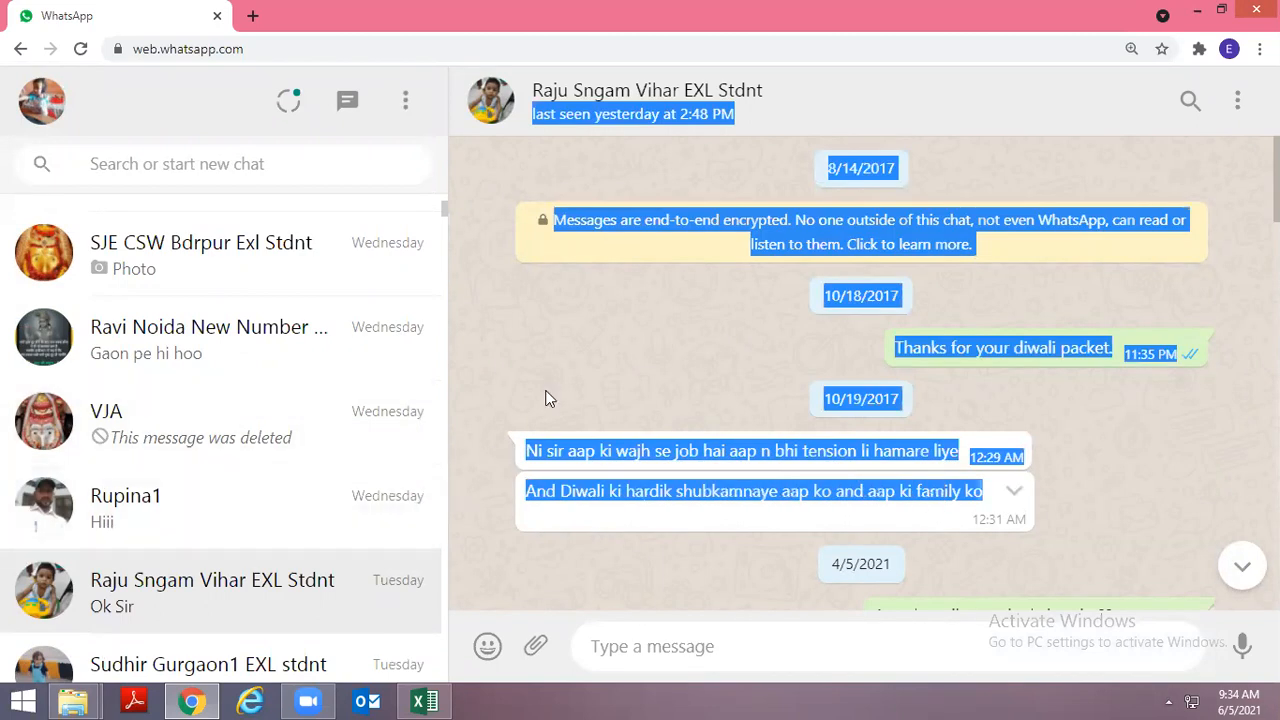
pyautogui.click(545, 450)
pyautogui.moveTo(531, 454); pyautogui.dragTo(999, 490)
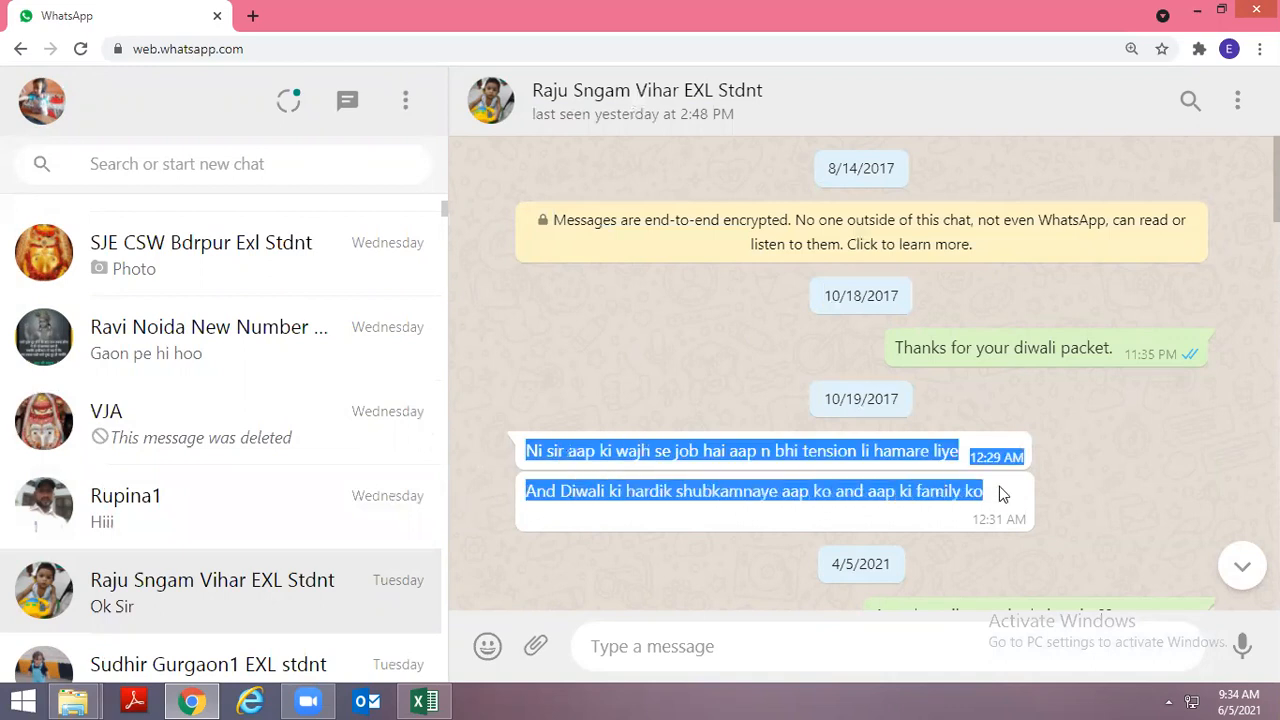
pyautogui.click(1105, 480)
pyautogui.moveTo(526, 451); pyautogui.dragTo(958, 452)
# Open the student chat with the forwarded spreadsheet photo and go back to the shared sum query.xlsx and DATA SHEET messages.
pyautogui.click(101, 280)
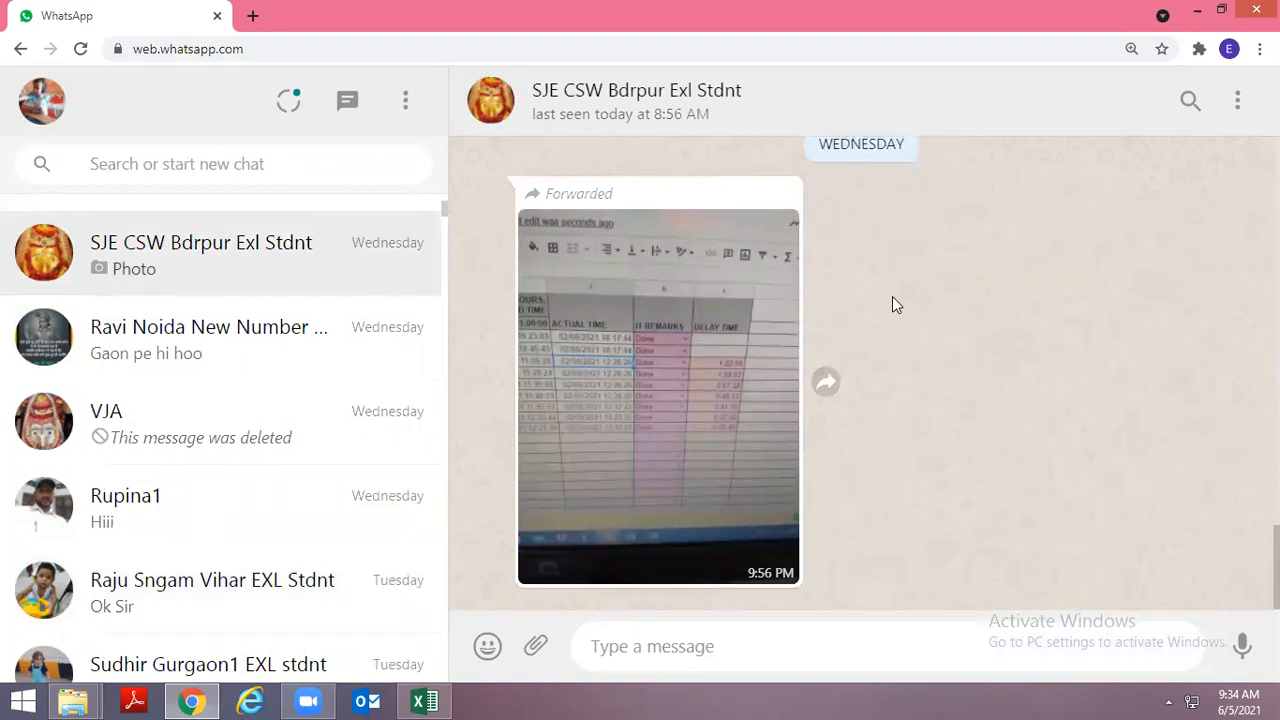
pyautogui.scroll(2, 912, 320)
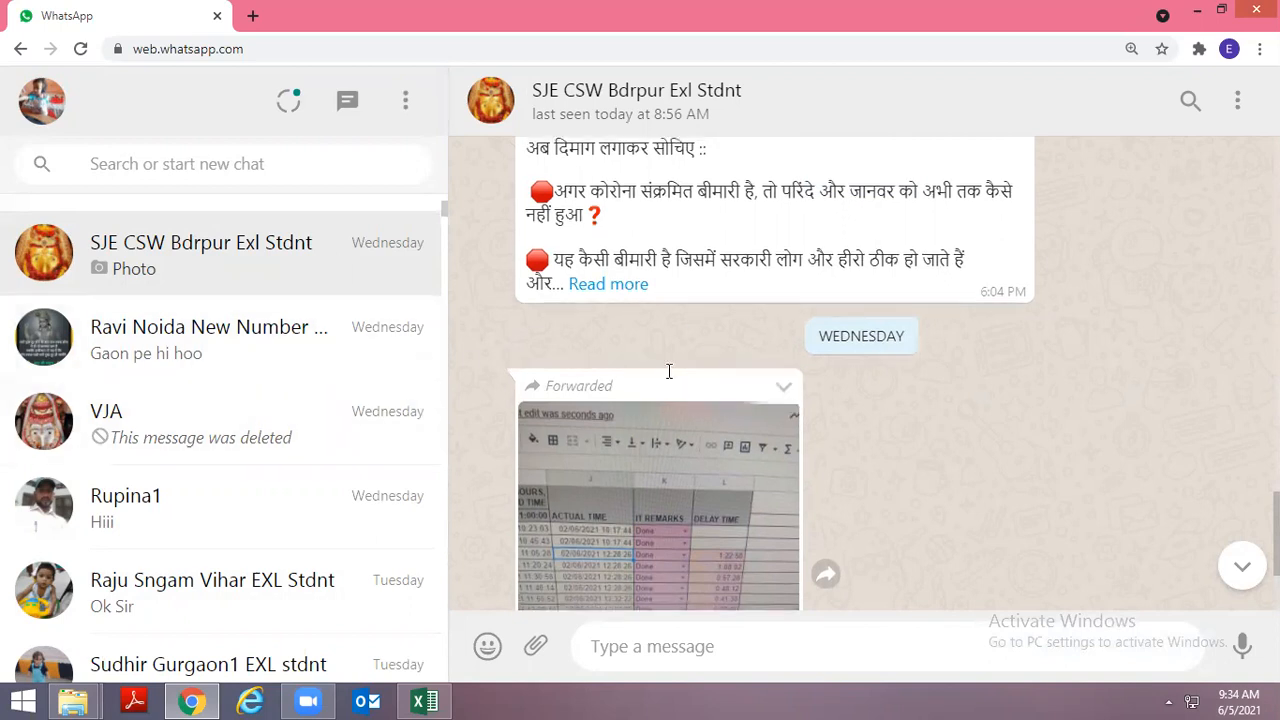
pyautogui.scroll(5, 668, 368)
pyautogui.scroll(3, 680, 388)
pyautogui.scroll(-4, 680, 388)
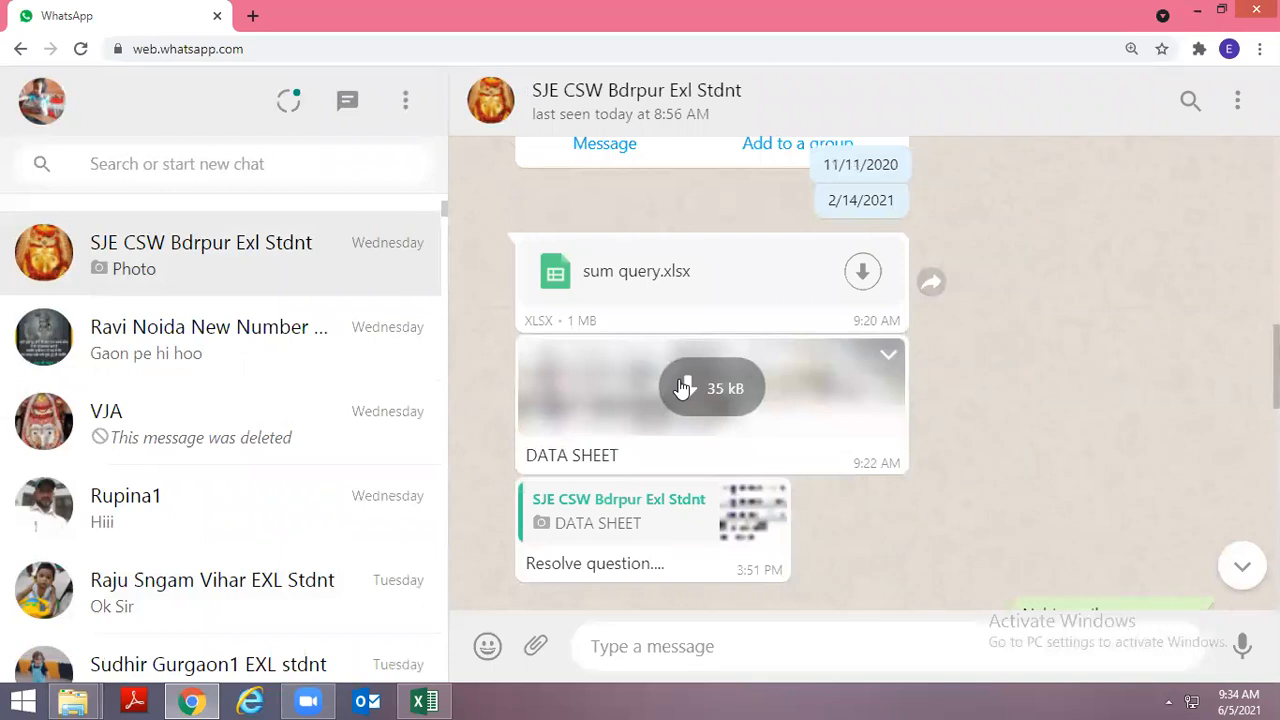
# Go back through the sum query.xlsx student's chat to its oldest messages from 6/13/2018.
pyautogui.scroll(2, 1044, 418)
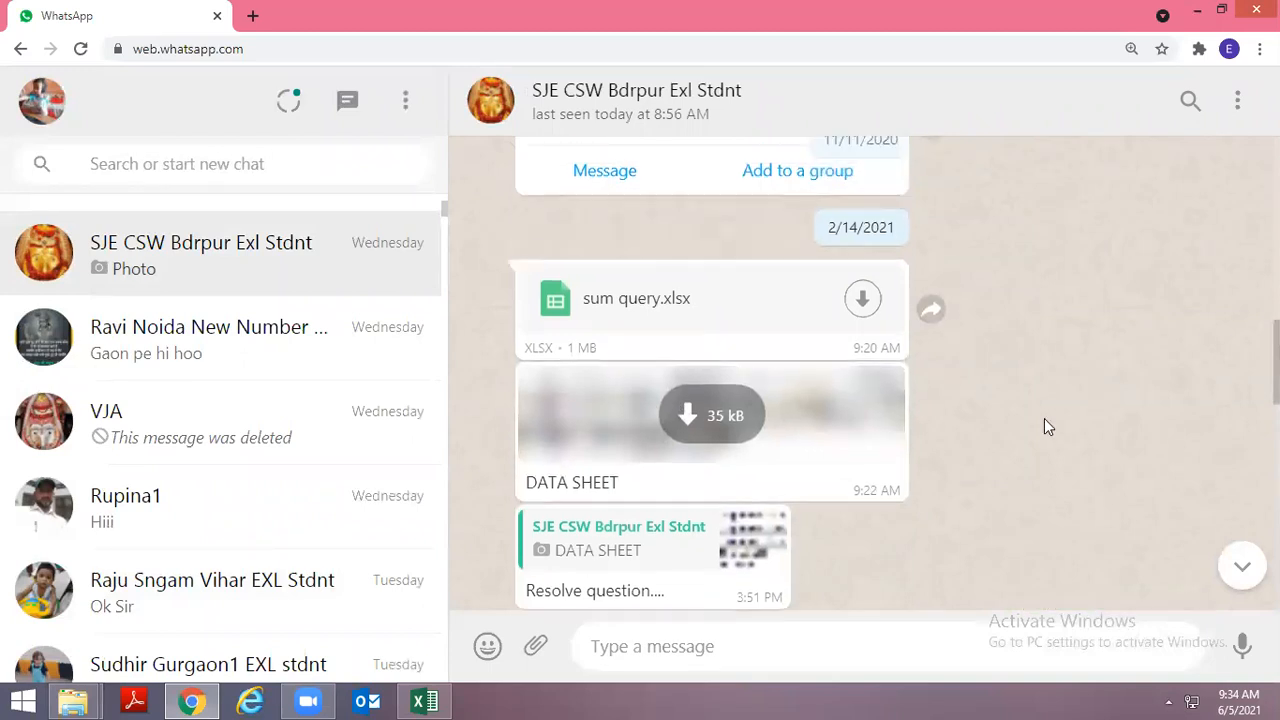
pyautogui.scroll(10, 1042, 416)
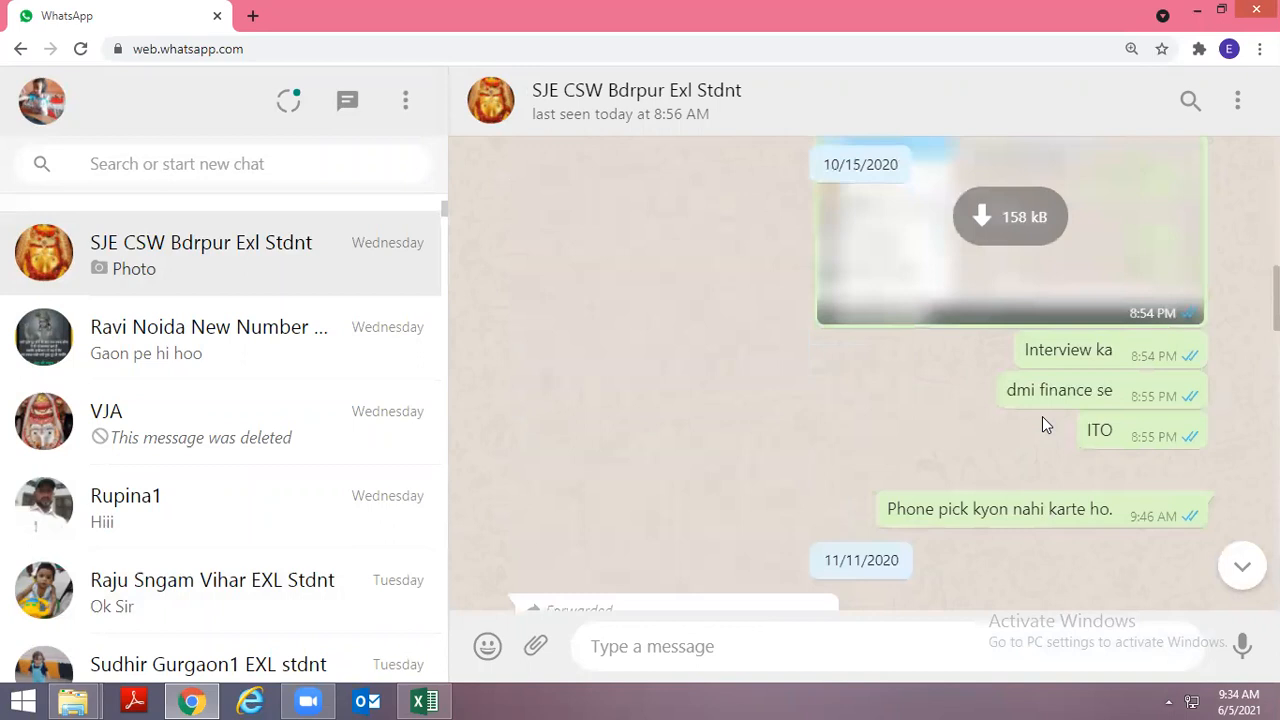
pyautogui.scroll(10, 1042, 418)
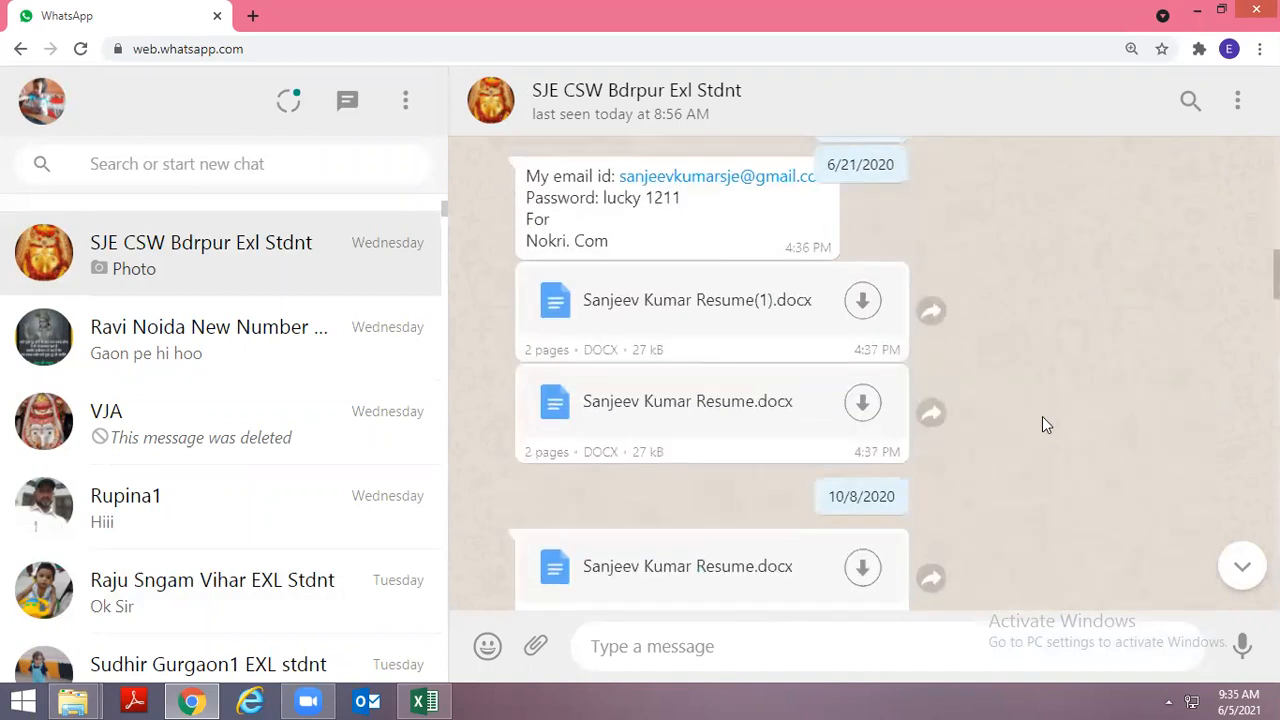
pyautogui.scroll(10, 1042, 416)
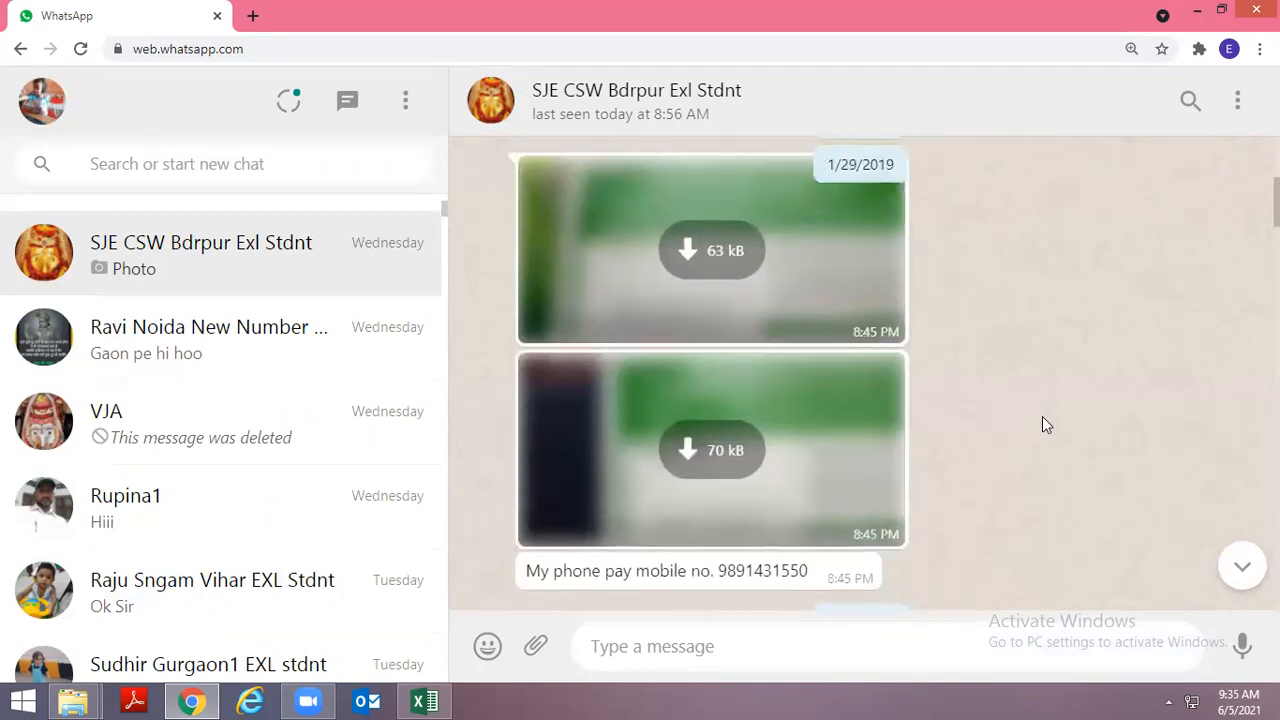
pyautogui.scroll(2, 1042, 425)
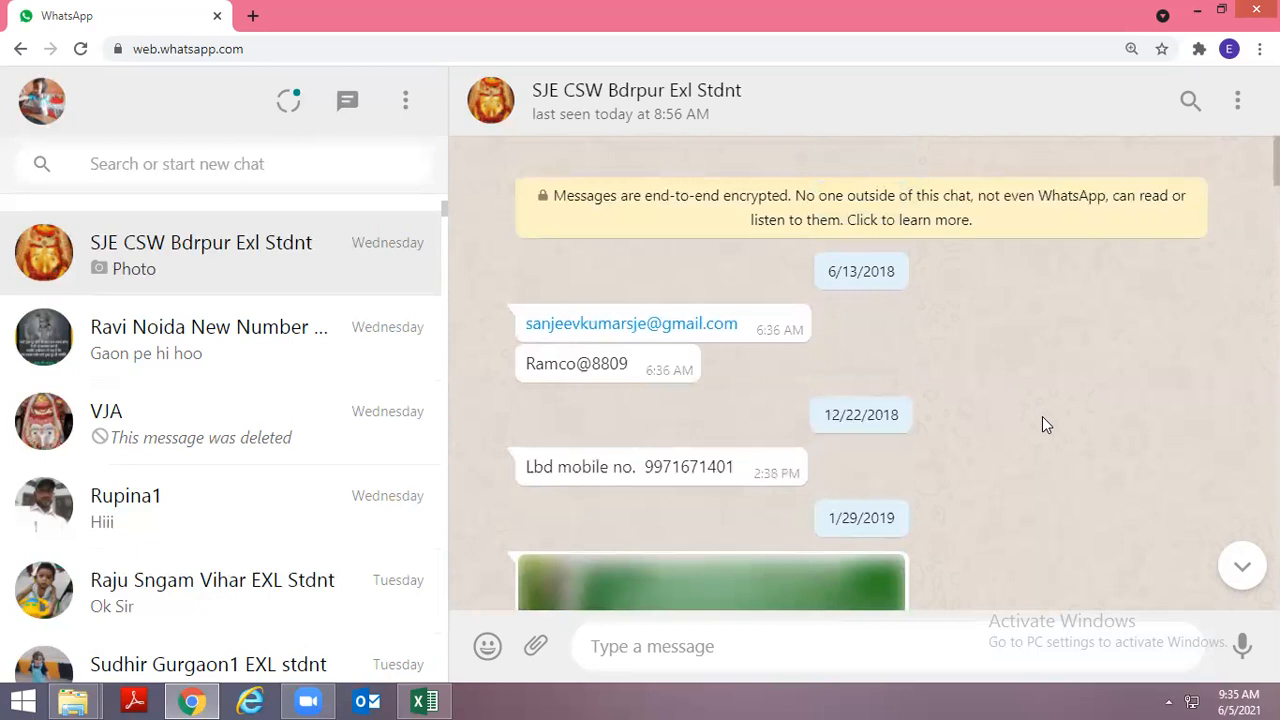
# Open several recent chats one after another, including TEAM SEG, ending at the Excel student's chat with the received RESUME.rtf.
pyautogui.click(155, 347)
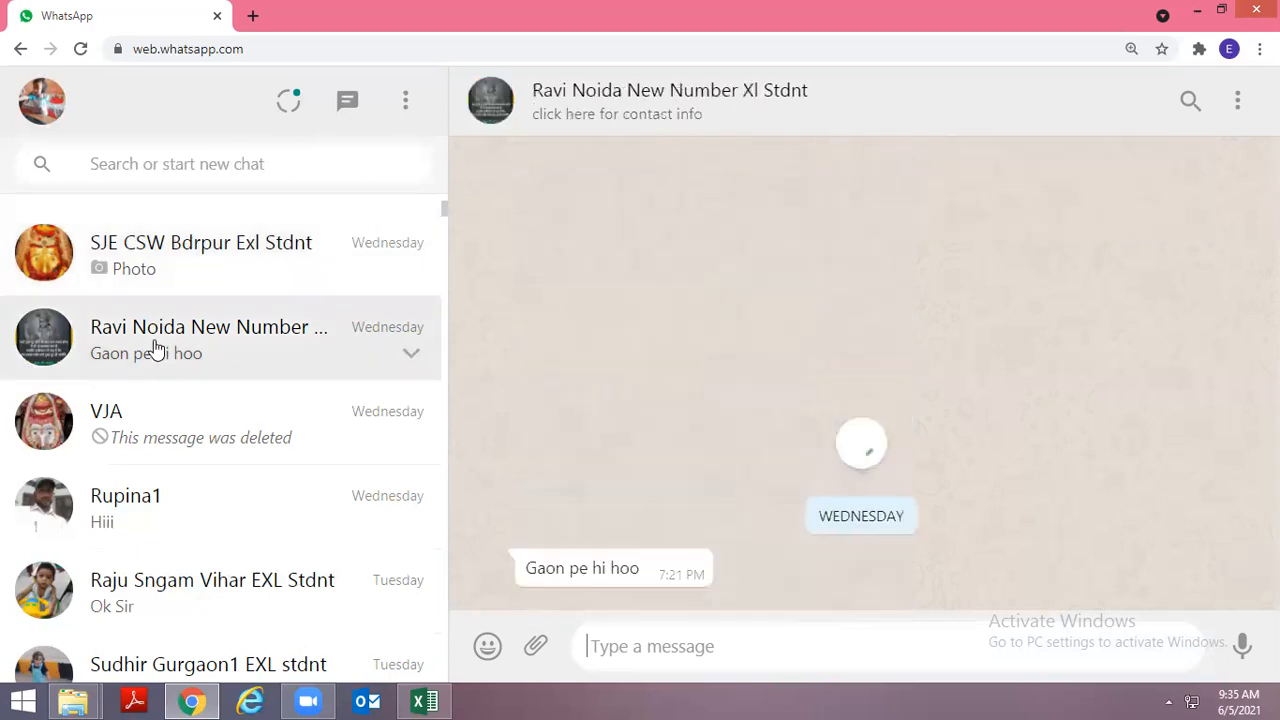
pyautogui.click(137, 500)
pyautogui.scroll(-3, 160, 418)
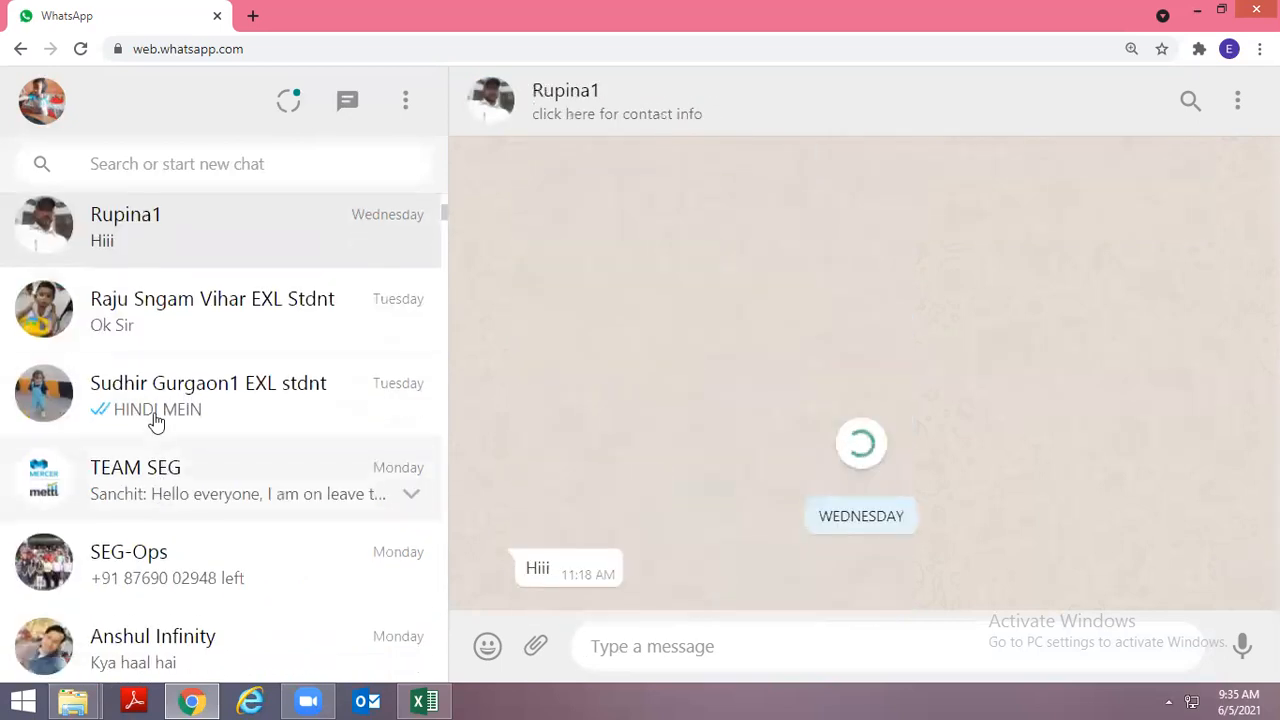
pyautogui.click(155, 420)
pyautogui.click(150, 470)
pyautogui.scroll(-3, 168, 440)
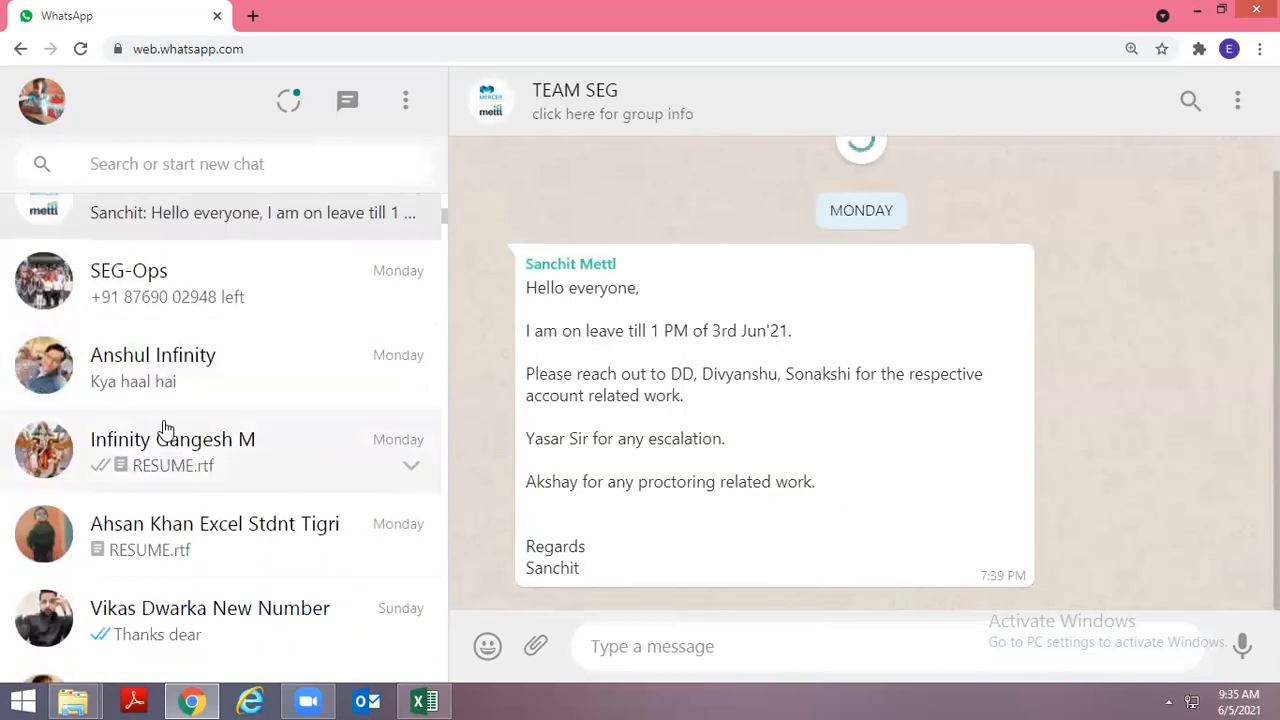
pyautogui.click(165, 428)
pyautogui.scroll(-1, 168, 440)
pyautogui.click(167, 468)
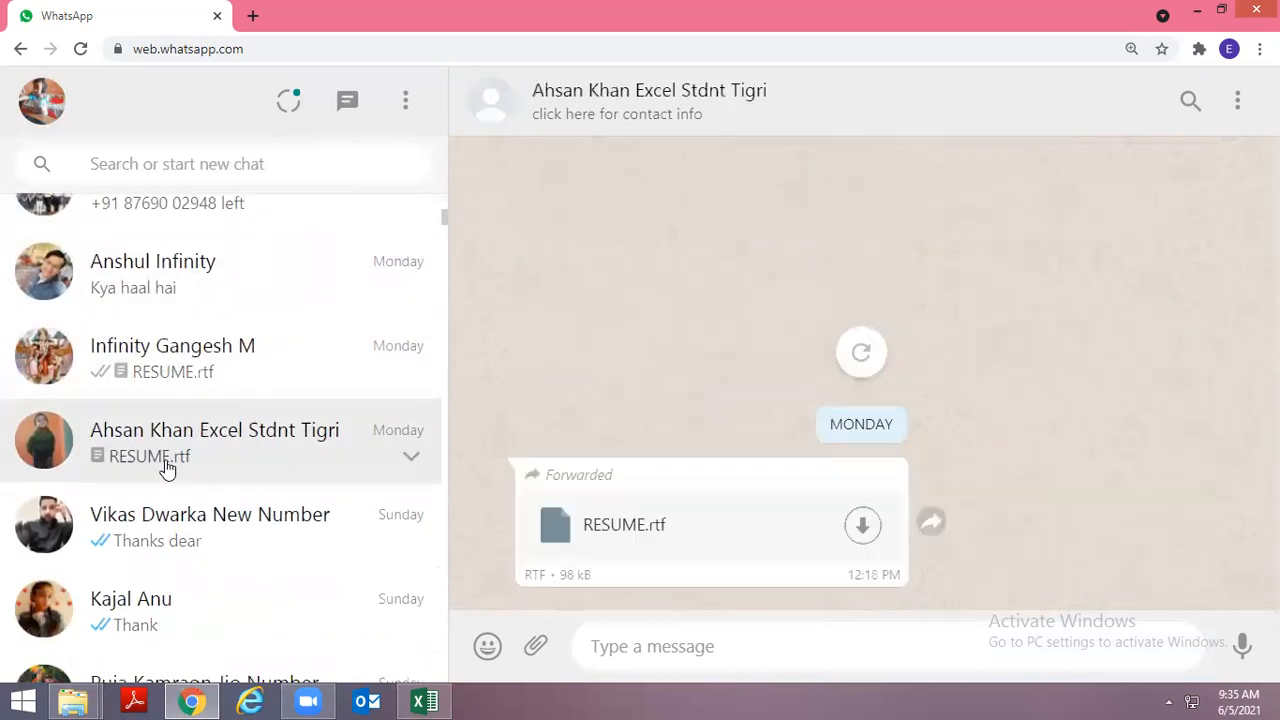
# Search the chats by the contact's surname and open the conversation containing Data Working.xlsx.
pyautogui.scroll(6, 194, 391)
pyautogui.click(94, 163)
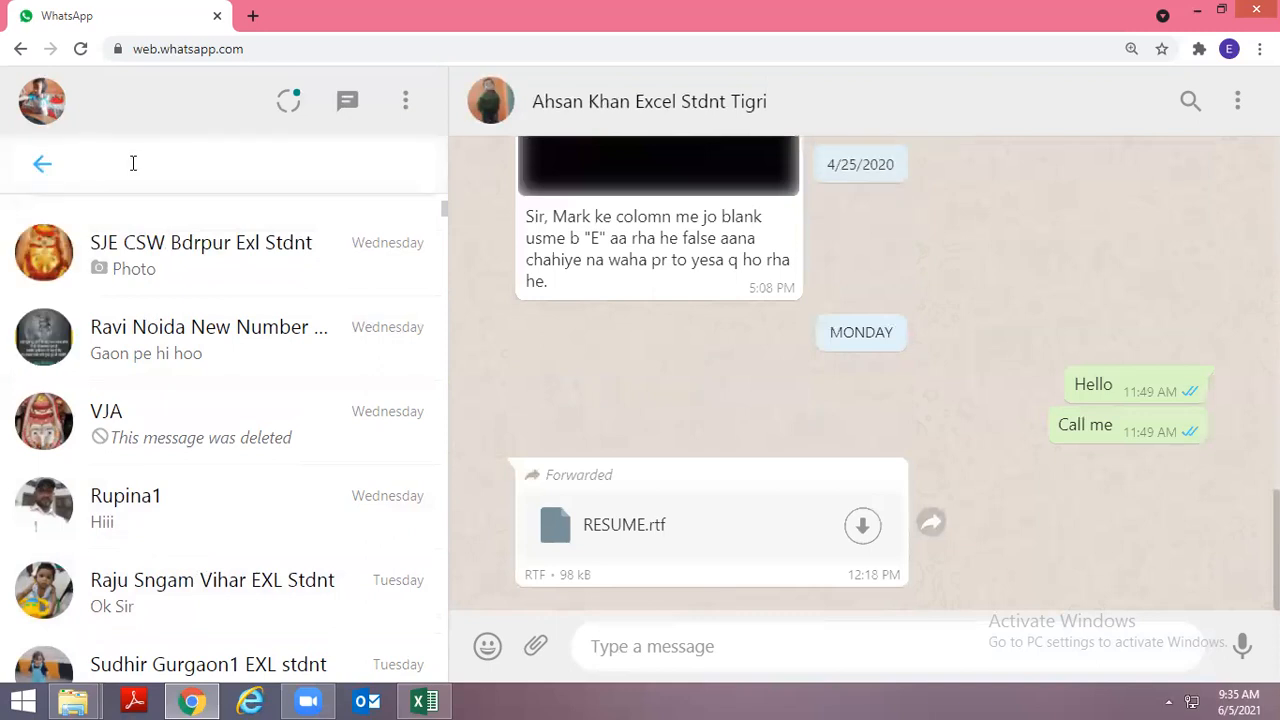
pyautogui.write('GOEL')
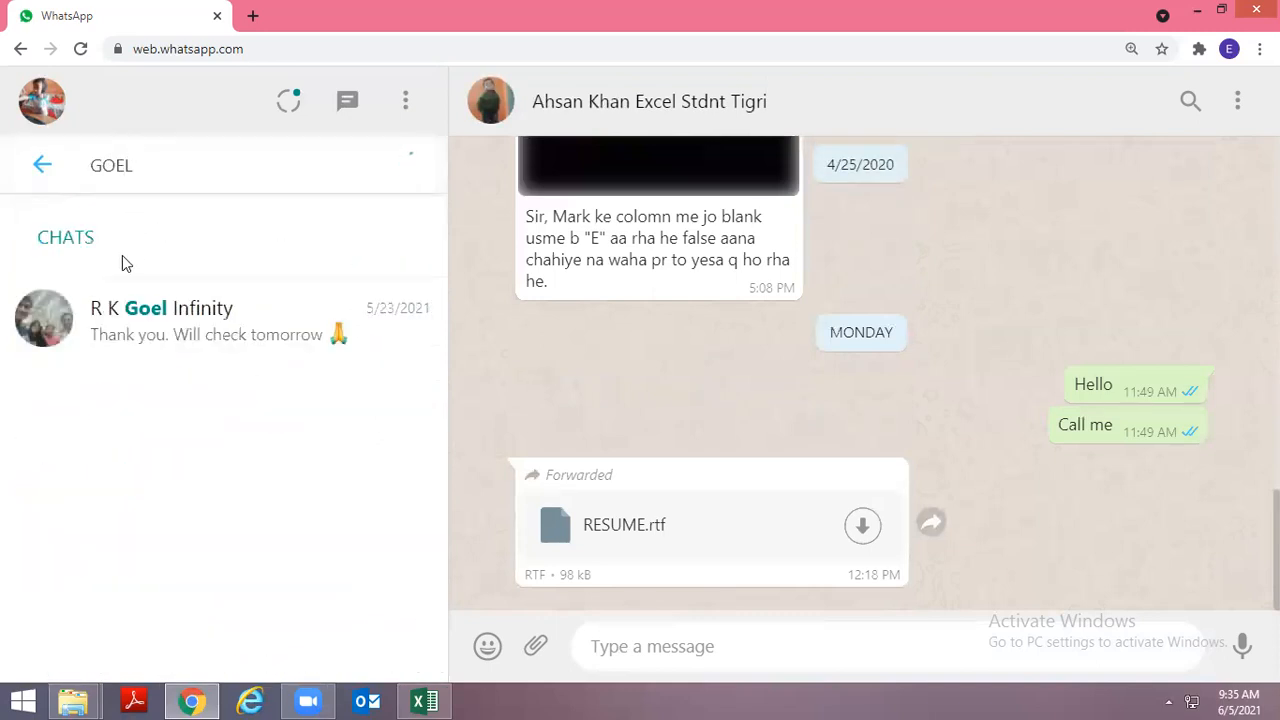
pyautogui.click(109, 323)
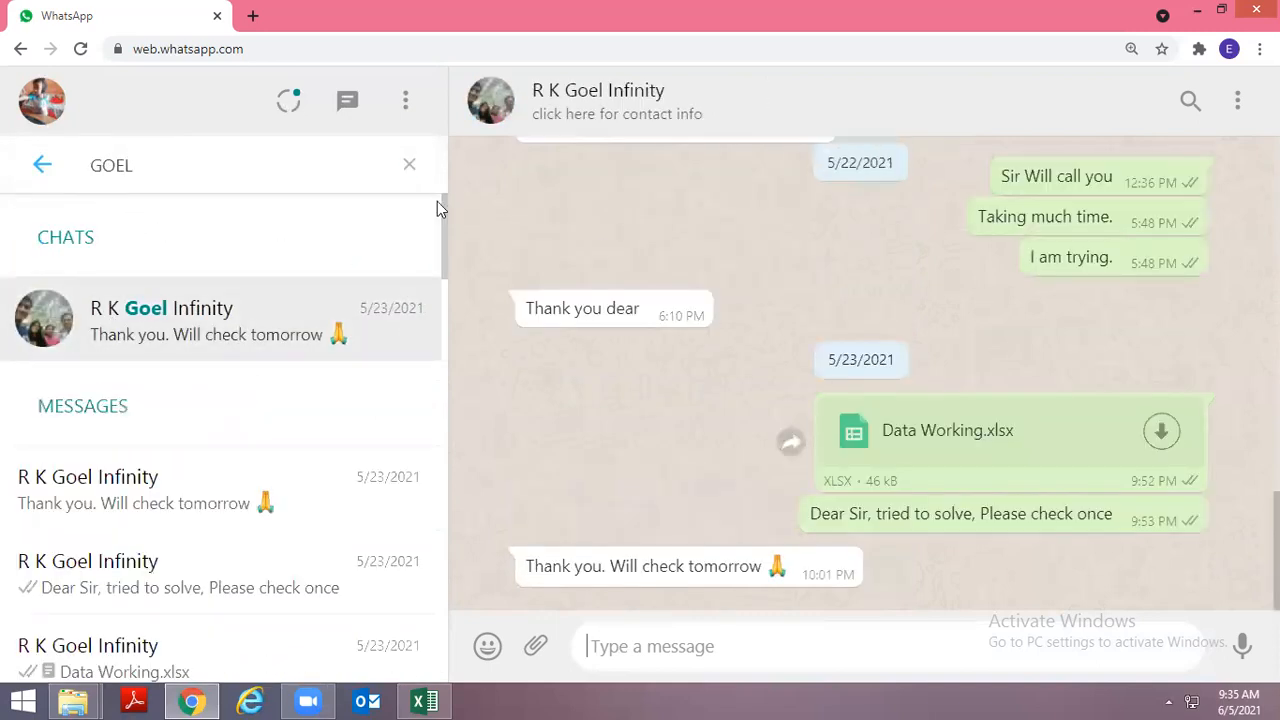
# Examine the chat's older messages, the forwarded spreadsheet photo about data analysis and the Data Working.xlsx reply.
pyautogui.scroll(1, 804, 292)
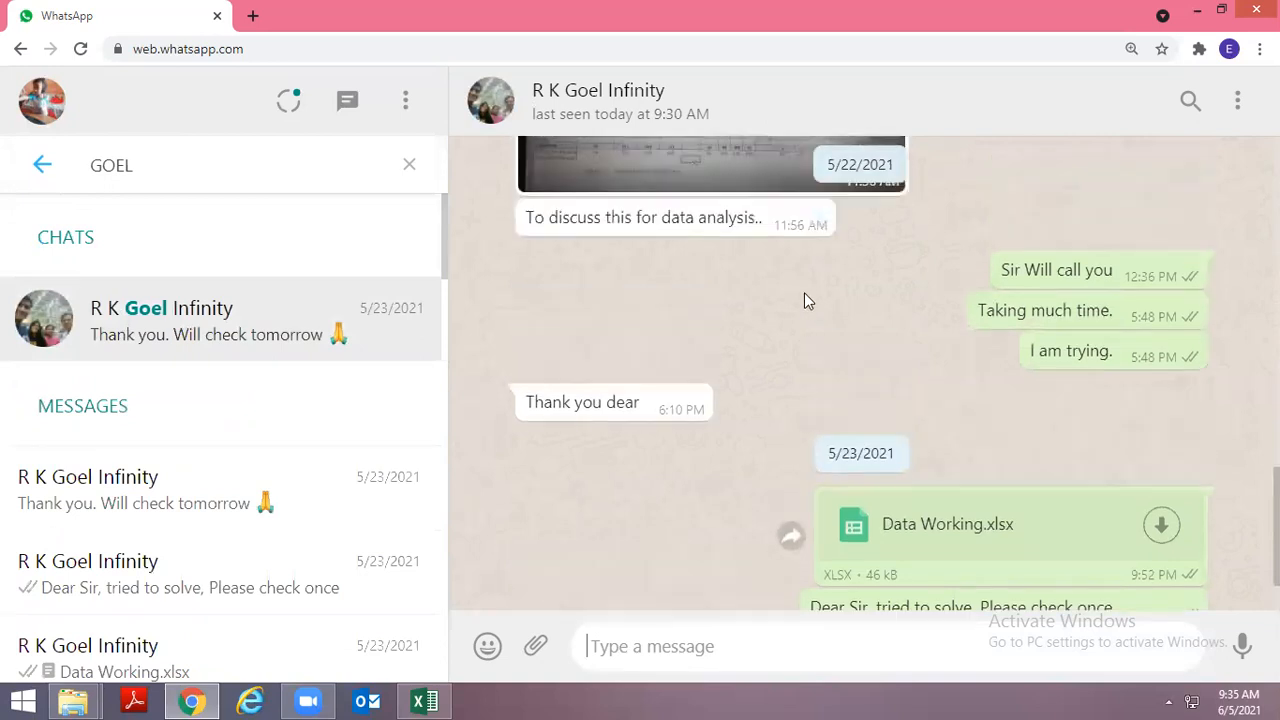
pyautogui.scroll(3, 806, 299)
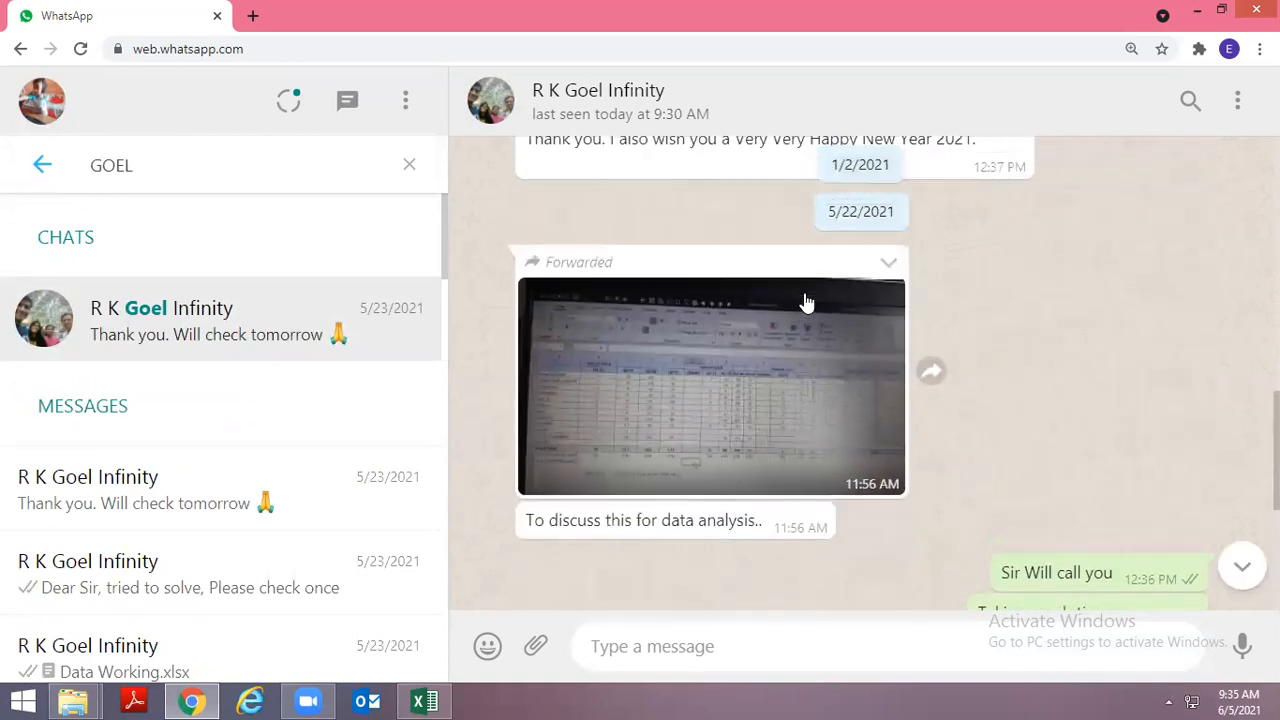
pyautogui.scroll(7, 806, 301)
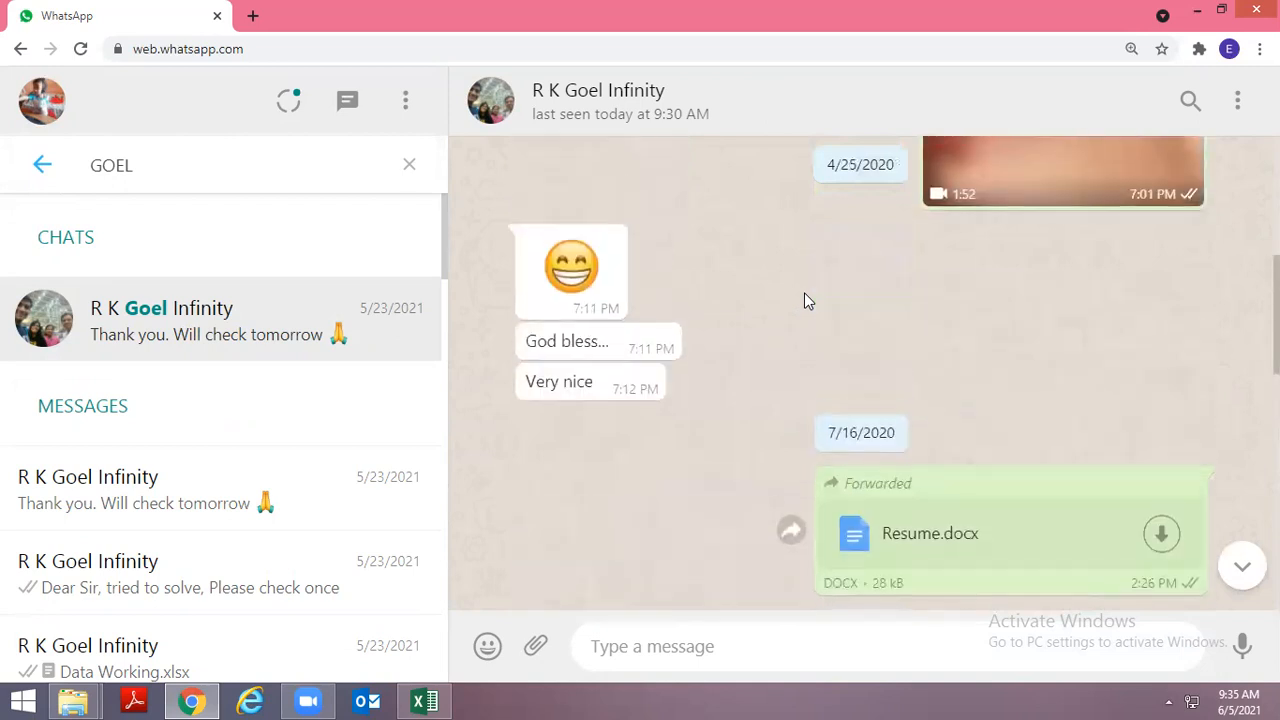
pyautogui.scroll(8, 805, 295)
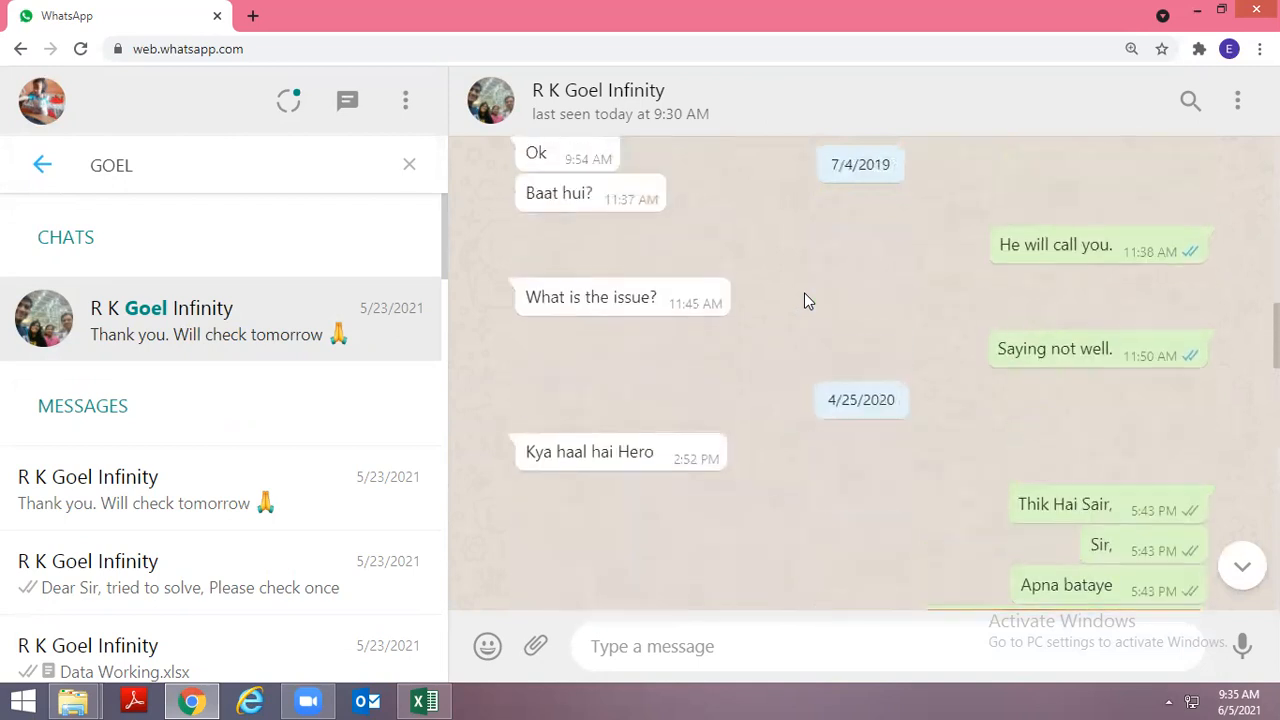
pyautogui.scroll(3, 804, 292)
pyautogui.scroll(-10, 804, 292)
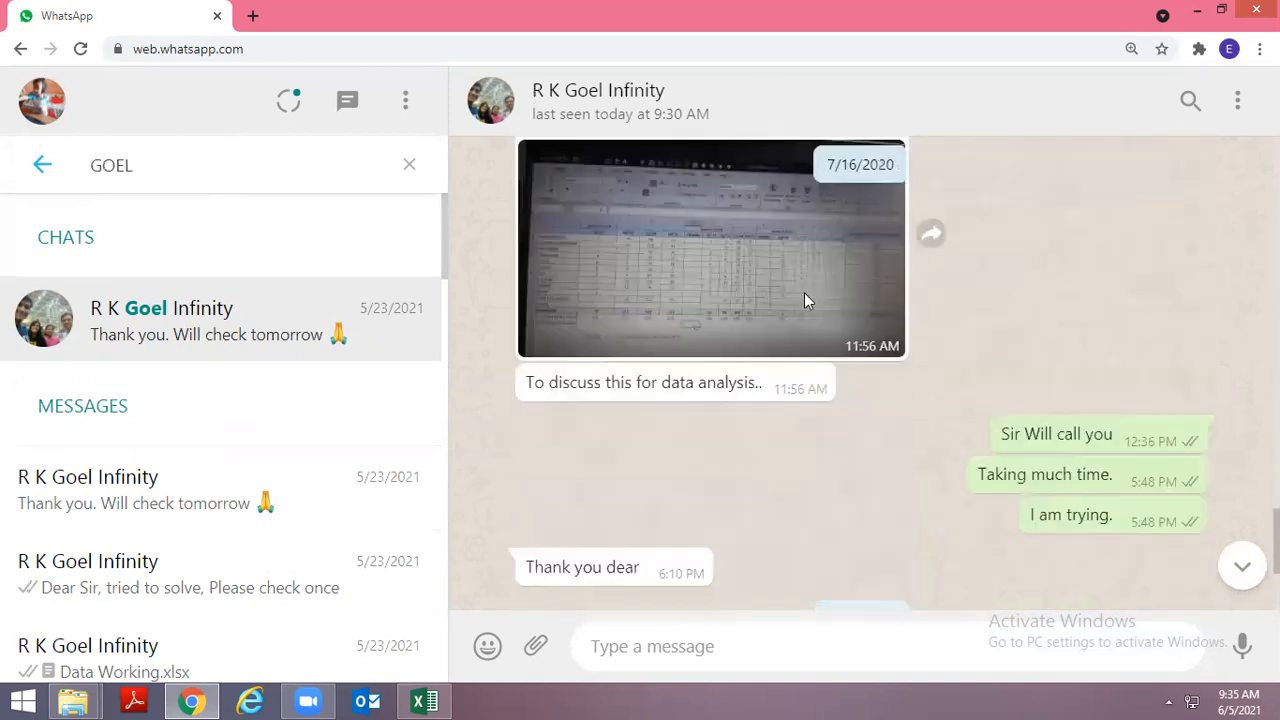
pyautogui.scroll(-3, 804, 300)
pyautogui.scroll(3, 771, 194)
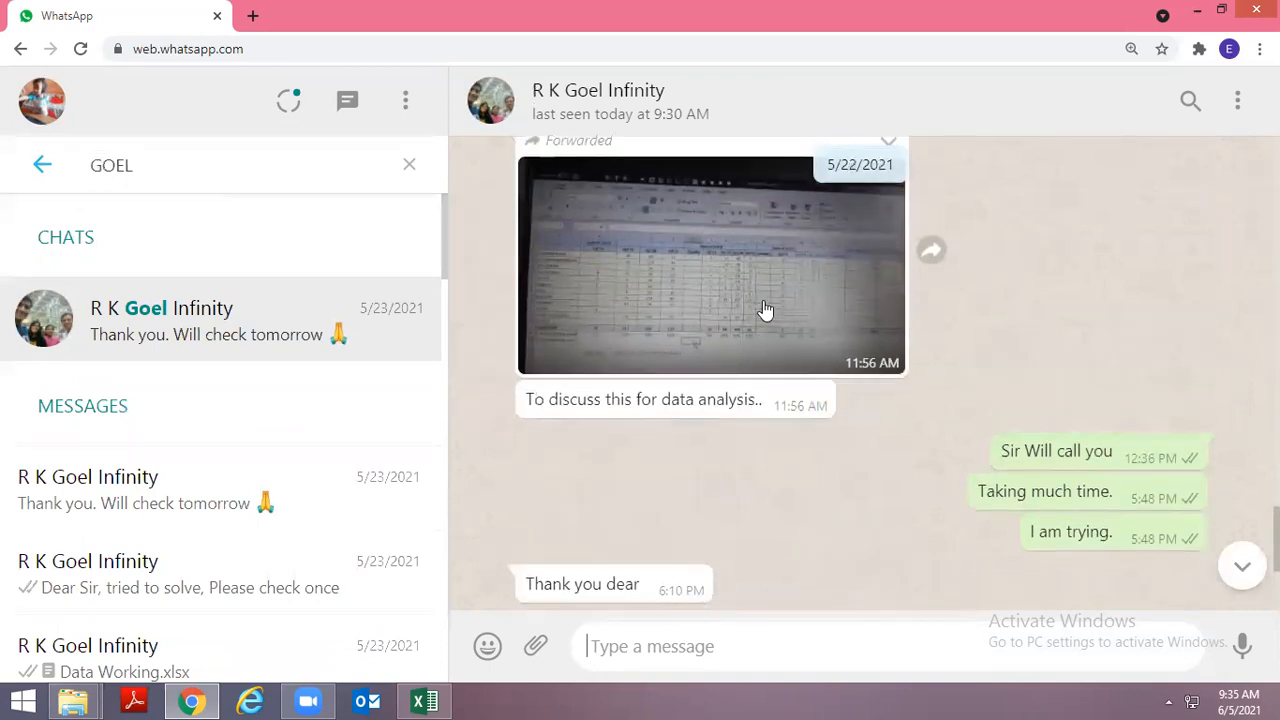
pyautogui.scroll(-3, 764, 305)
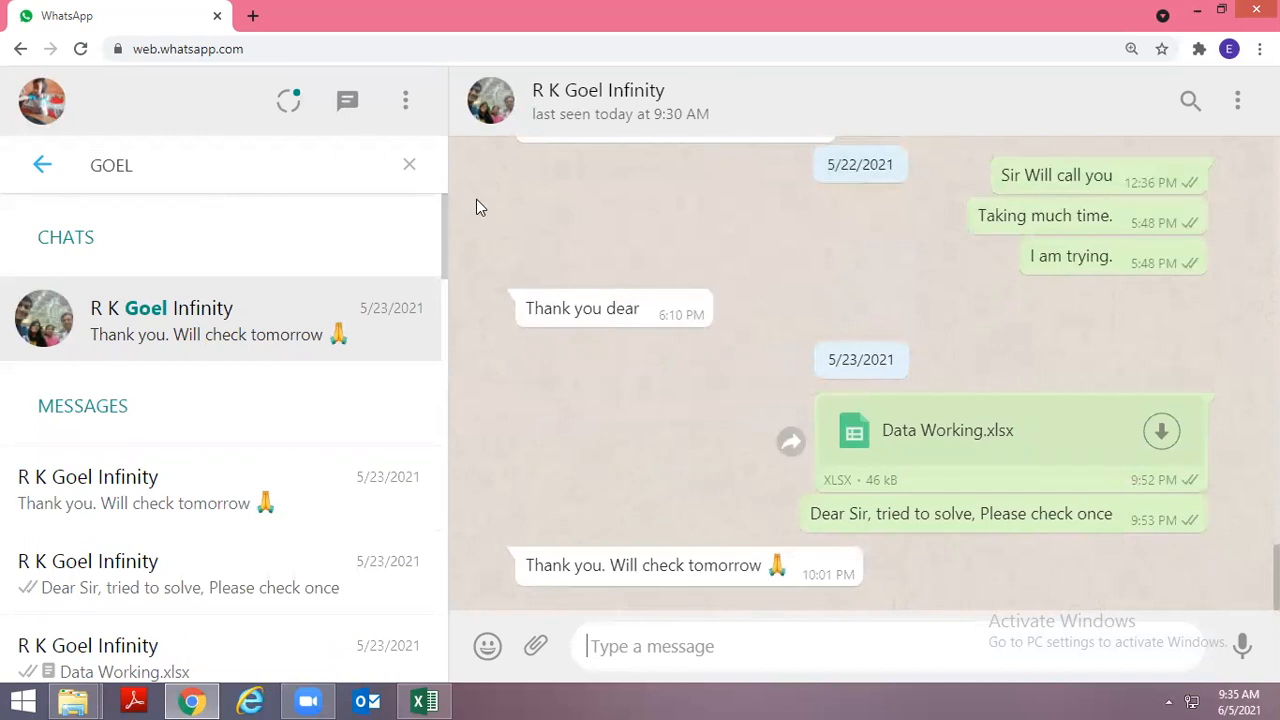
# Clear the contact search and look through the full chat list for other student conversations.
pyautogui.click(406, 168)
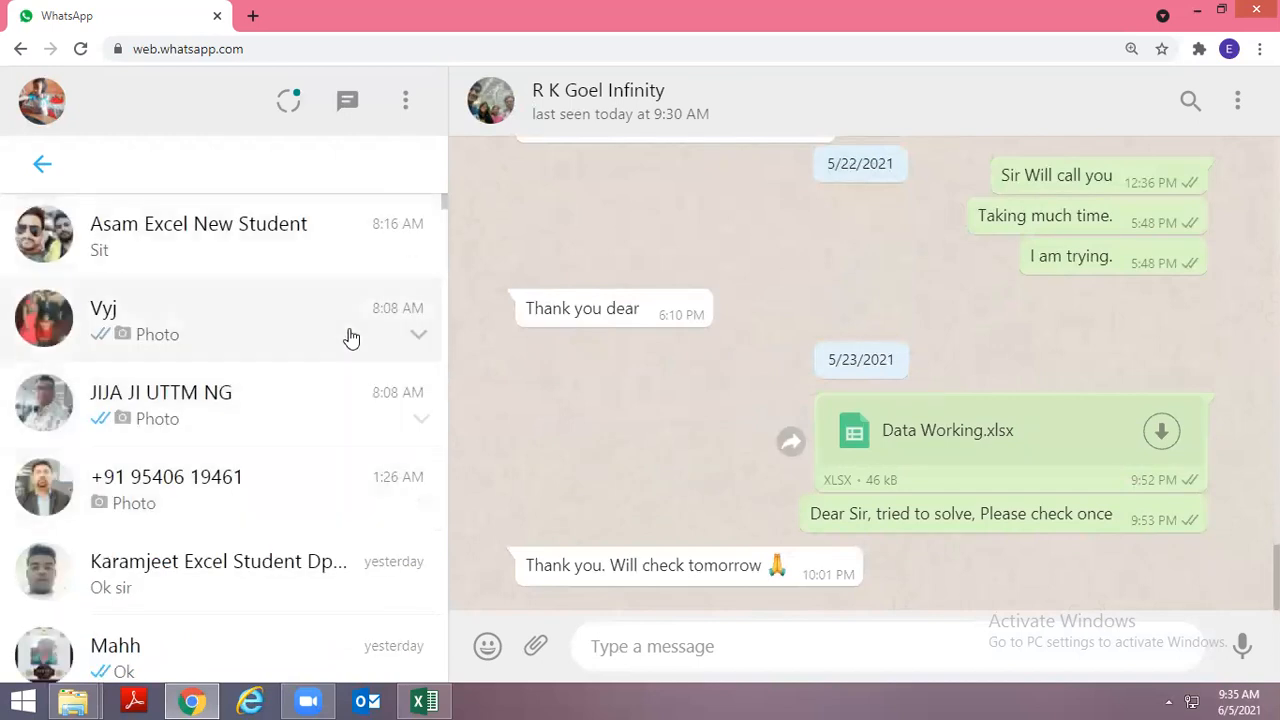
pyautogui.scroll(-4, 203, 345)
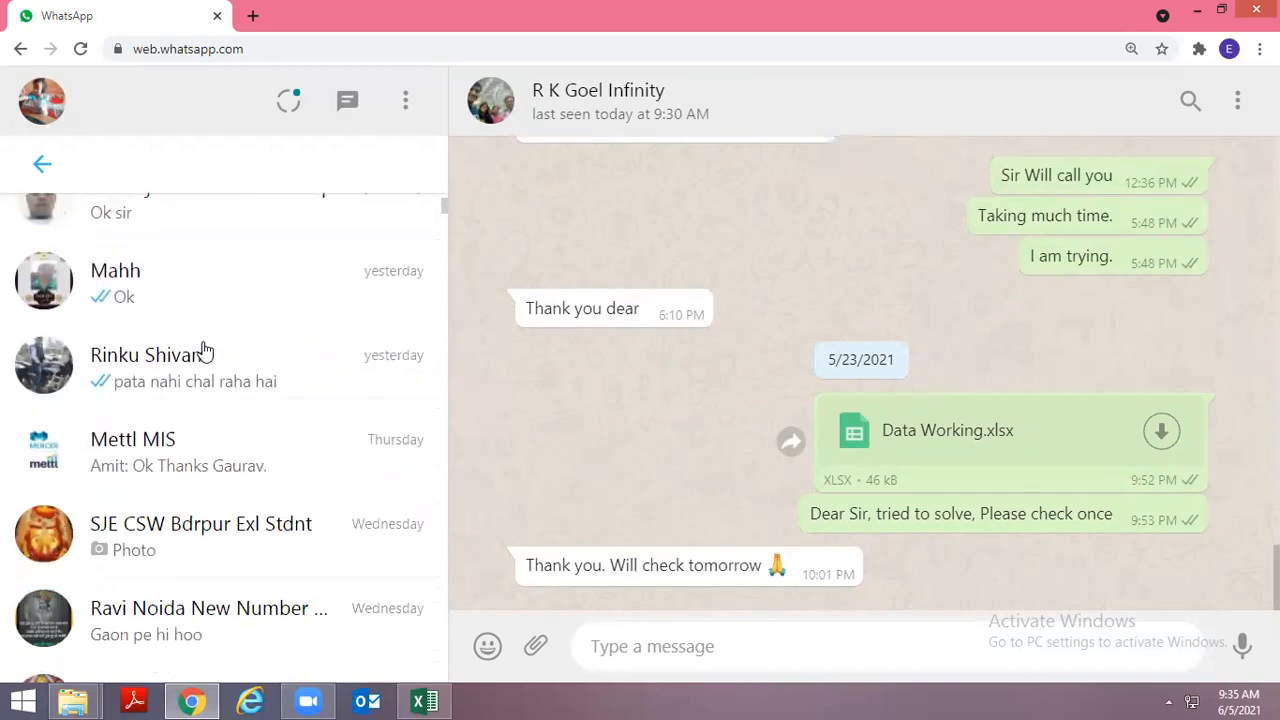
pyautogui.scroll(-1, 203, 350)
pyautogui.scroll(-2, 206, 345)
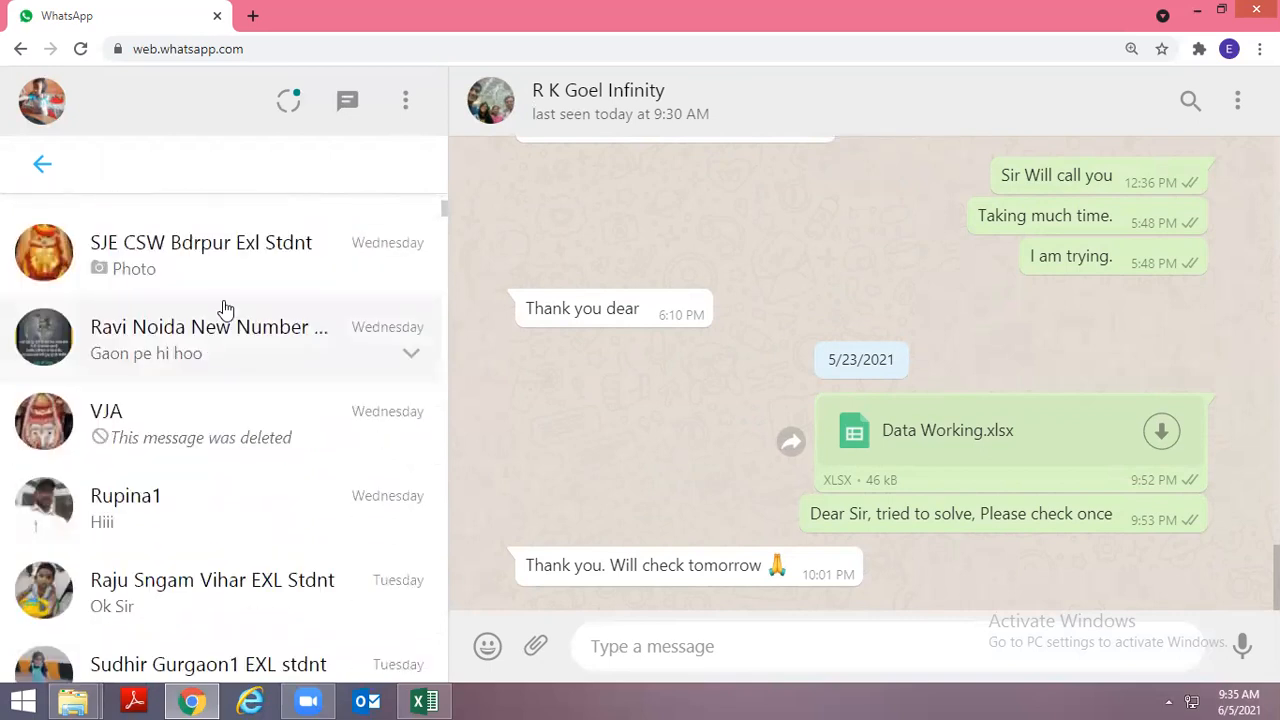
pyautogui.scroll(-1, 250, 395)
pyautogui.scroll(8, 260, 400)
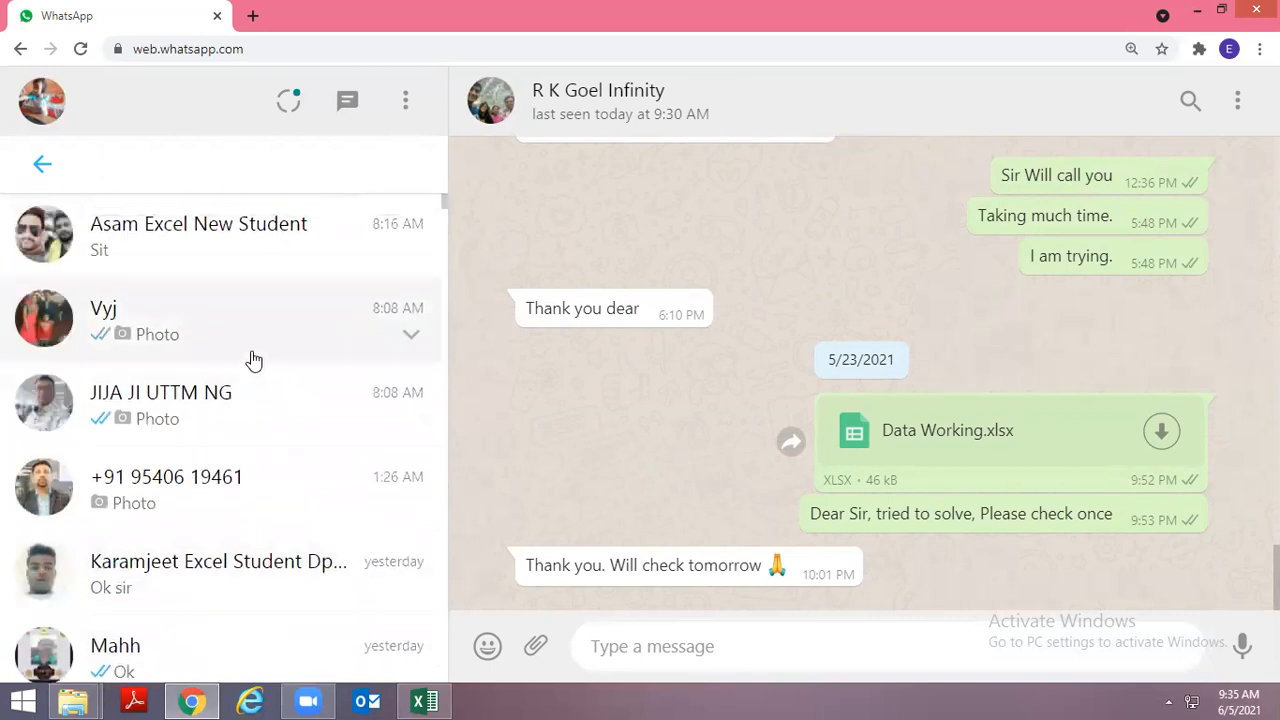
pyautogui.scroll(-5, 254, 360)
pyautogui.scroll(-7, 253, 357)
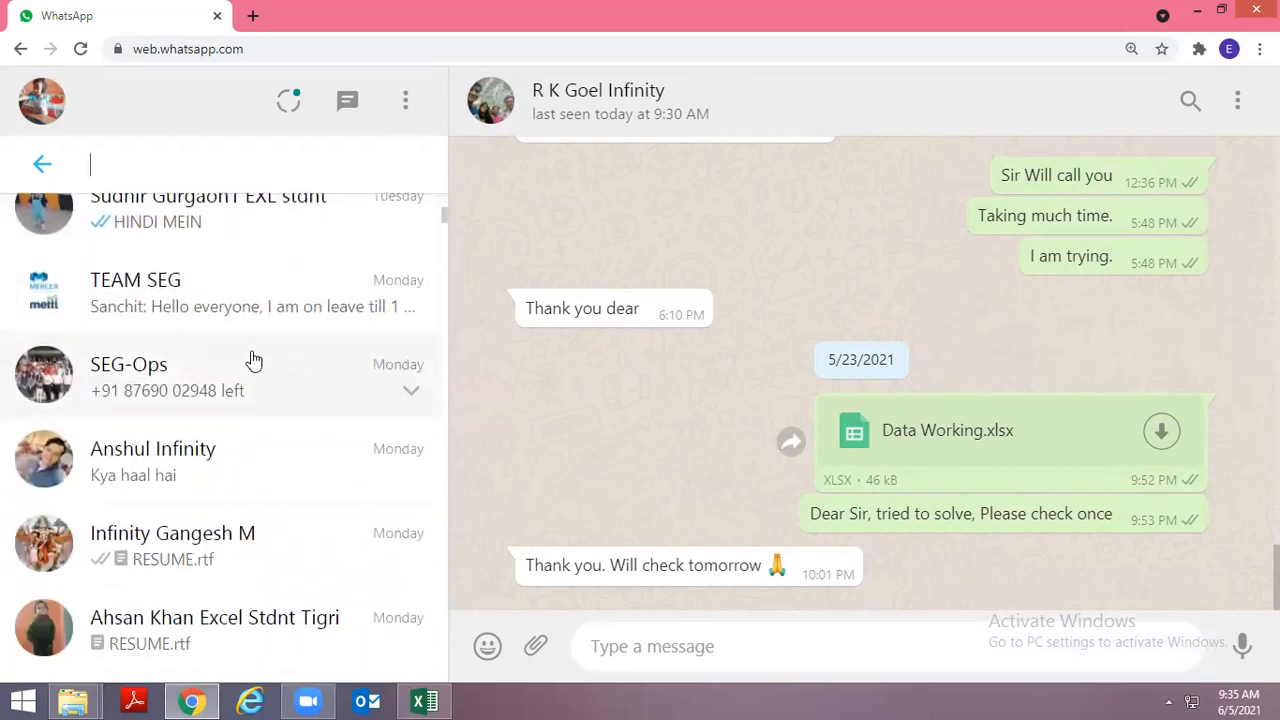
pyautogui.scroll(-2, 253, 360)
pyautogui.scroll(-3, 252, 365)
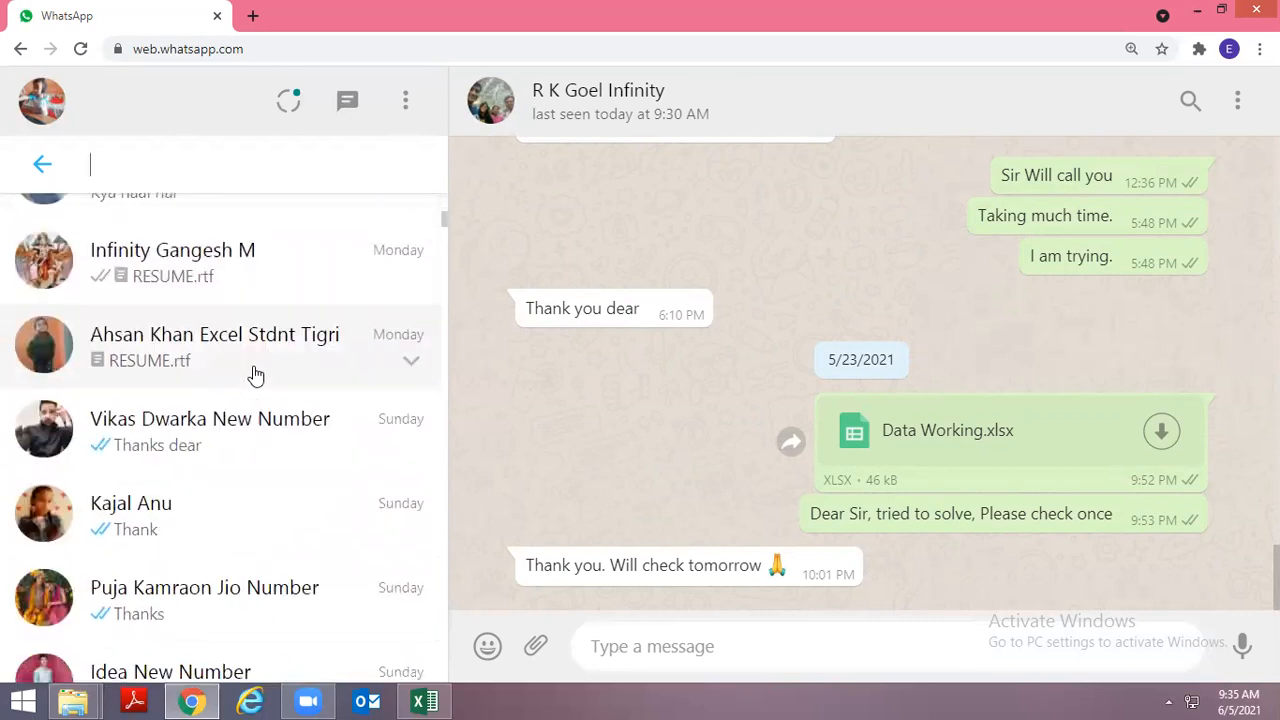
# Search the chats by the first letters of another contact's name and open the conversation with the forwarded RESUME.rtf.
pyautogui.click(40, 170)
pyautogui.scroll(1, 137, 206)
pyautogui.click(138, 172)
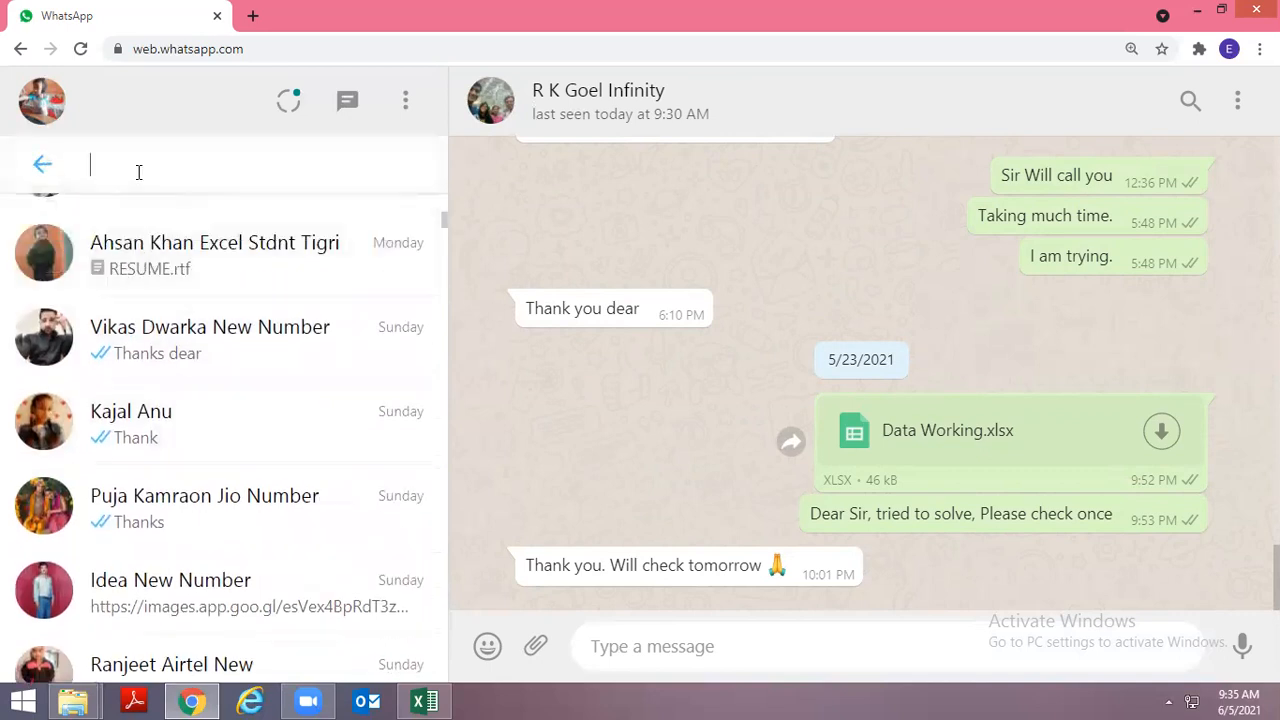
pyautogui.write('GAN')
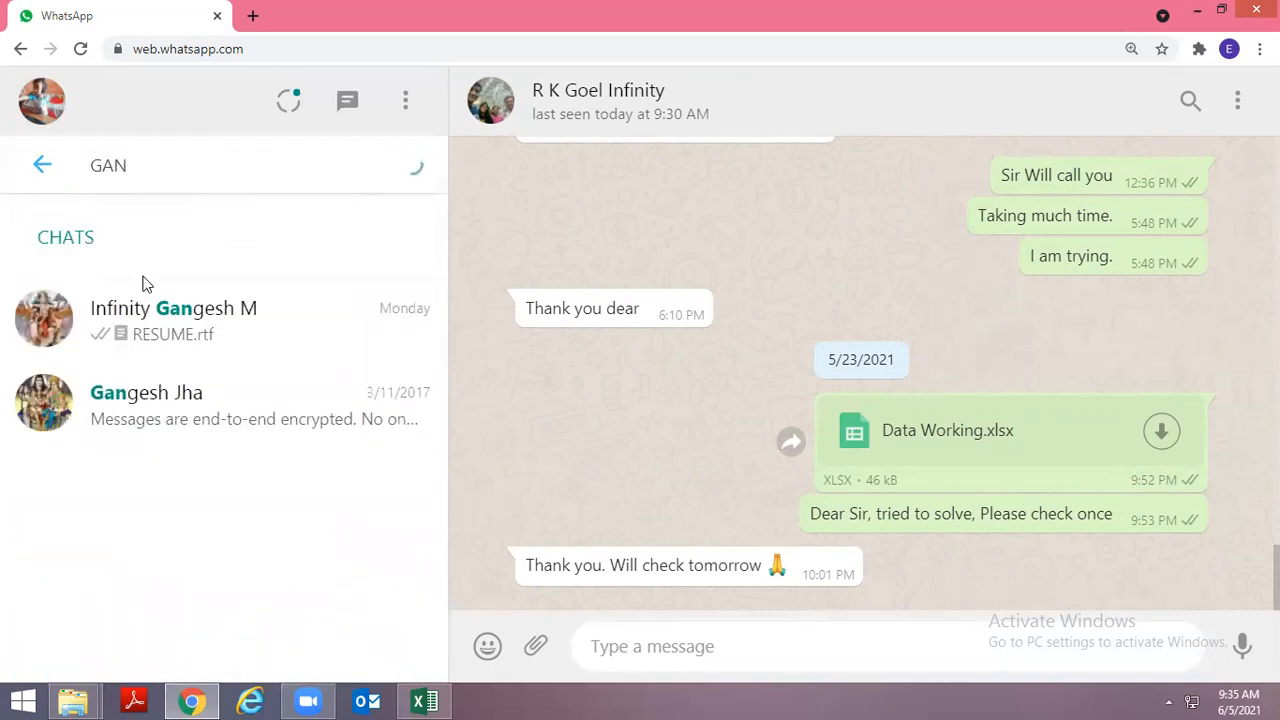
pyautogui.click(168, 312)
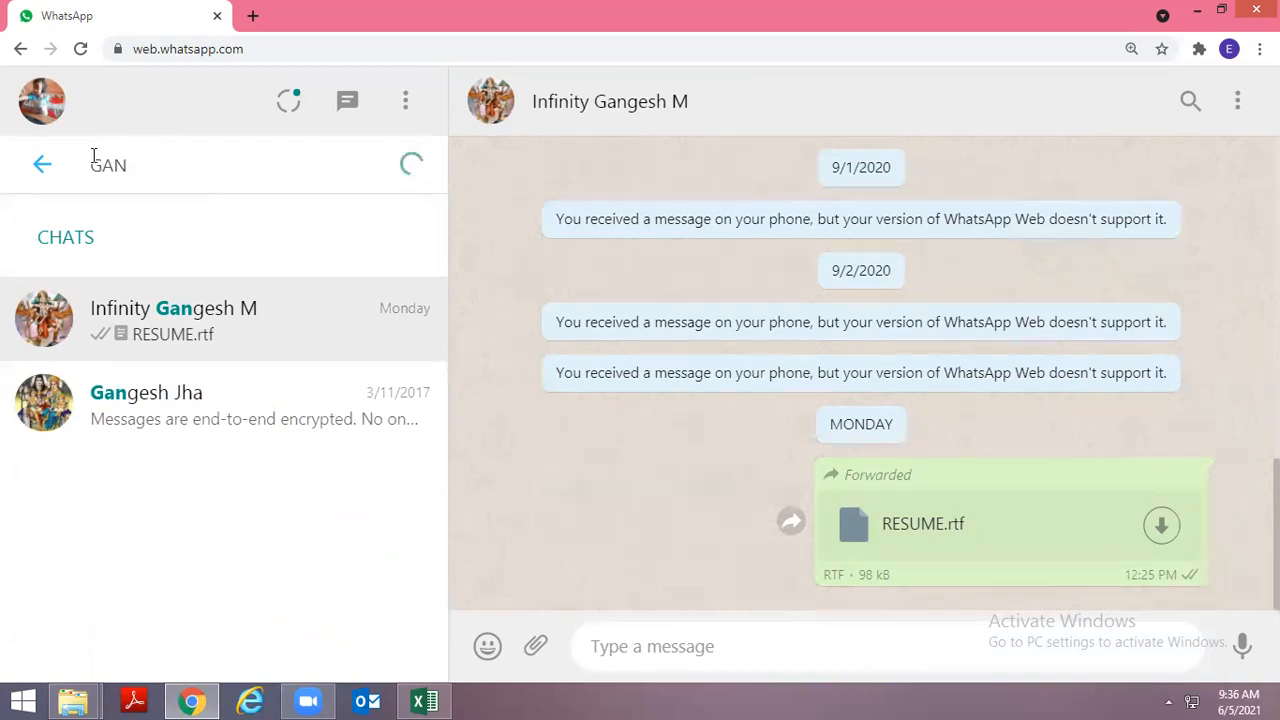
# Leave the chat search, switch to Excel and close the TEST.xlsx workbook.
pyautogui.click(43, 168)
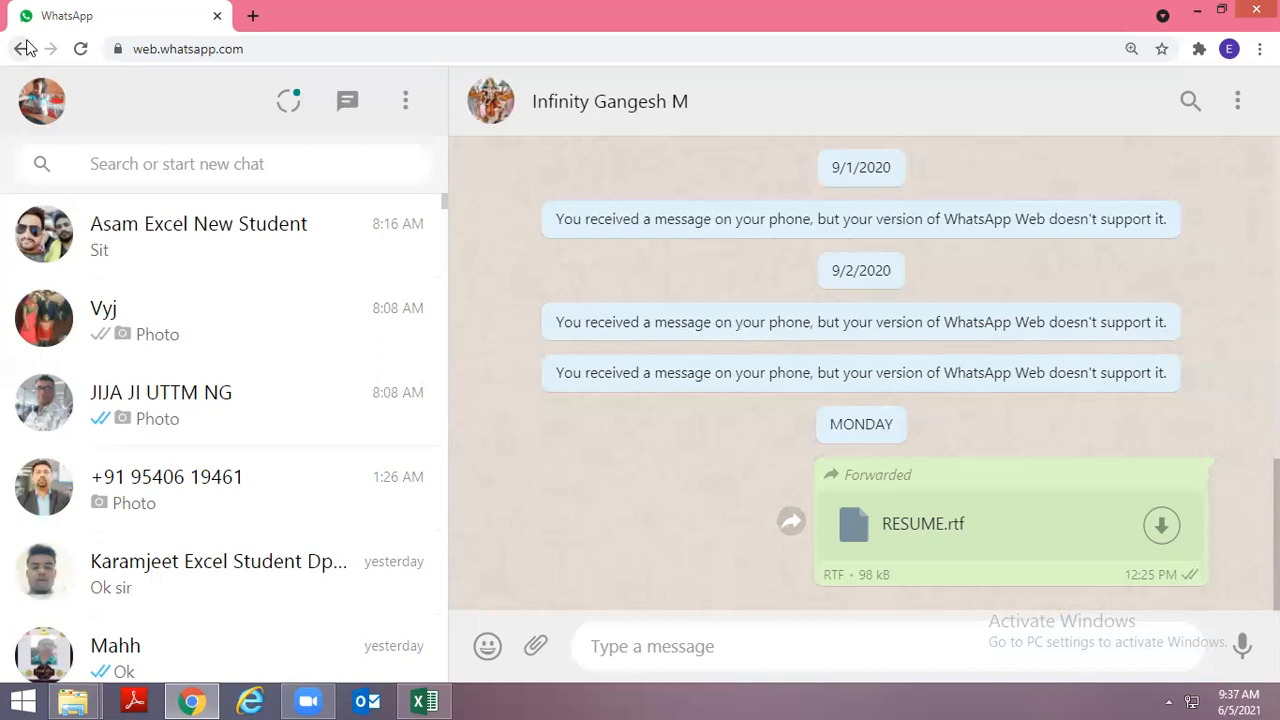
pyautogui.click(176, 700)
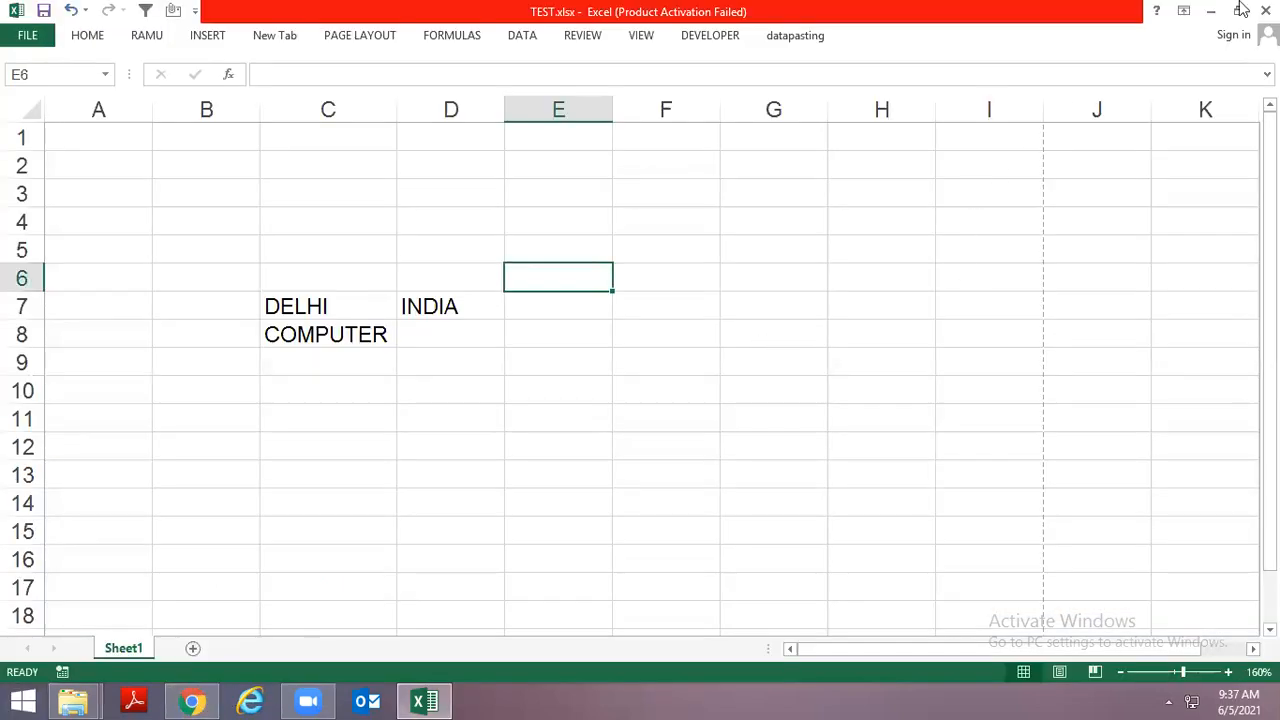
pyautogui.click(1265, 10)
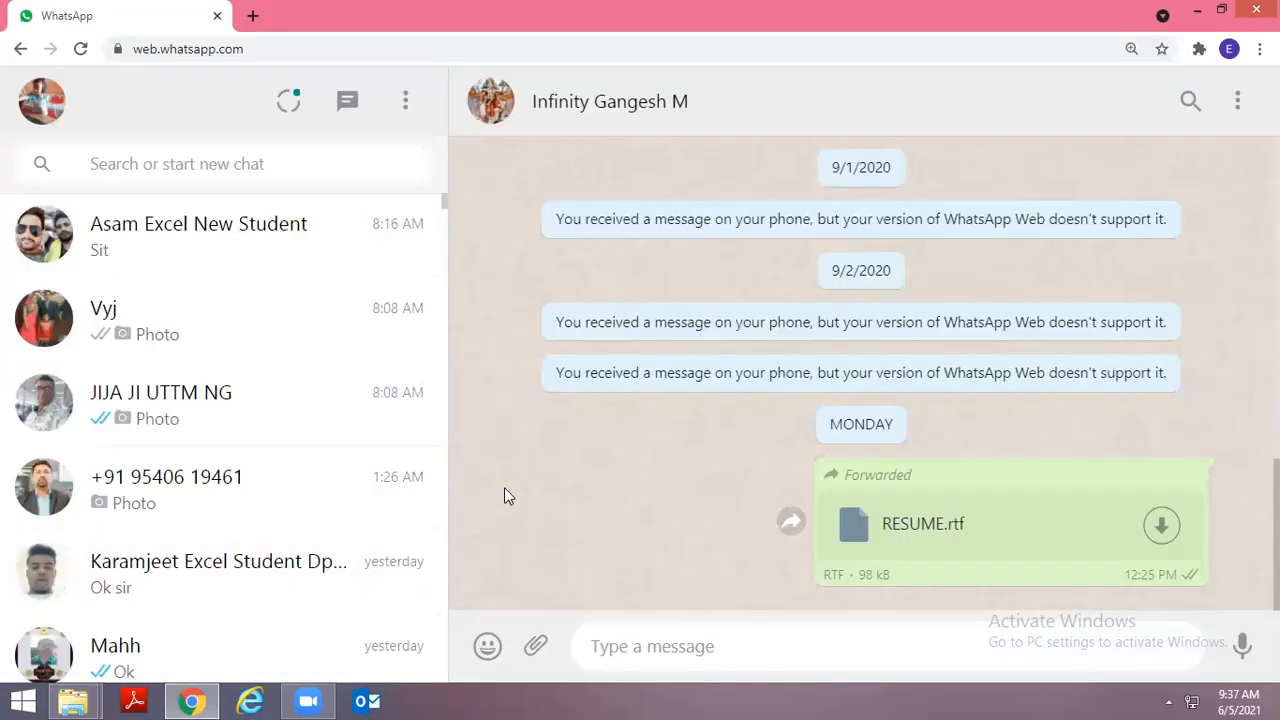
# Switch to the class folder in File Explorer, clear the file selection, and return to WhatsApp Web to review the open chat's older messages.
pyautogui.hotkey('alt', 'Tab')
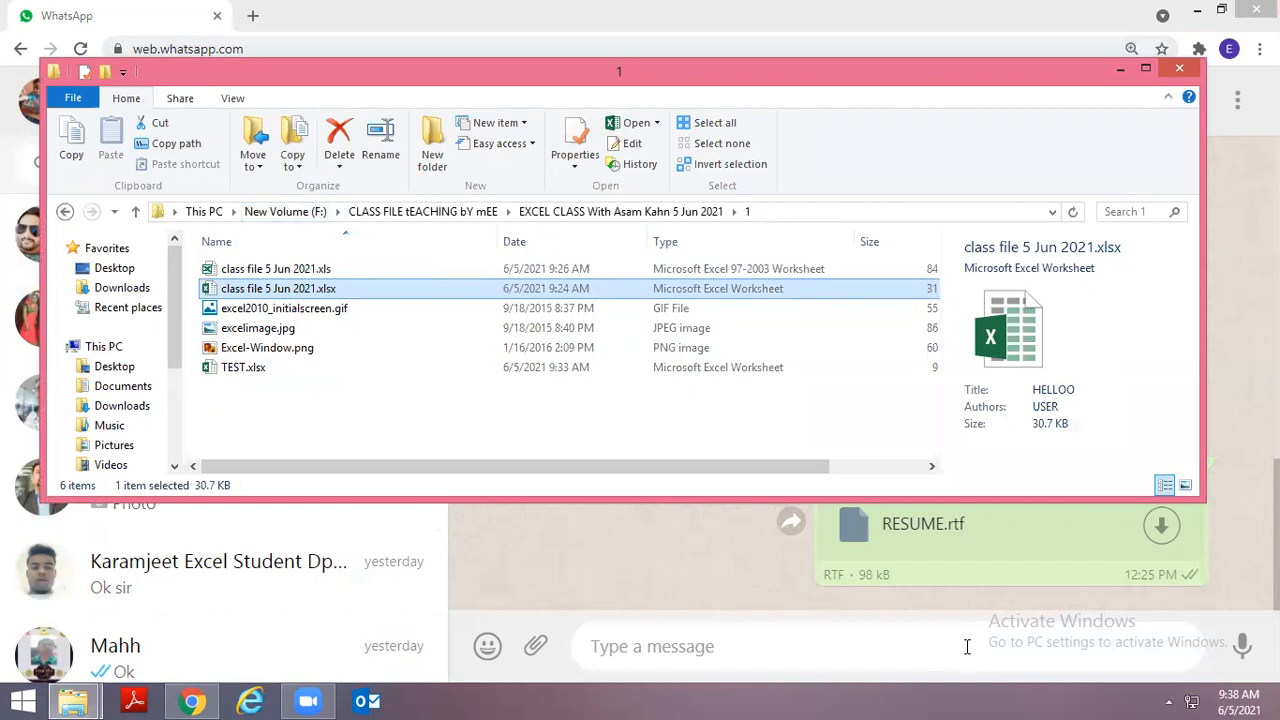
pyautogui.click(678, 420)
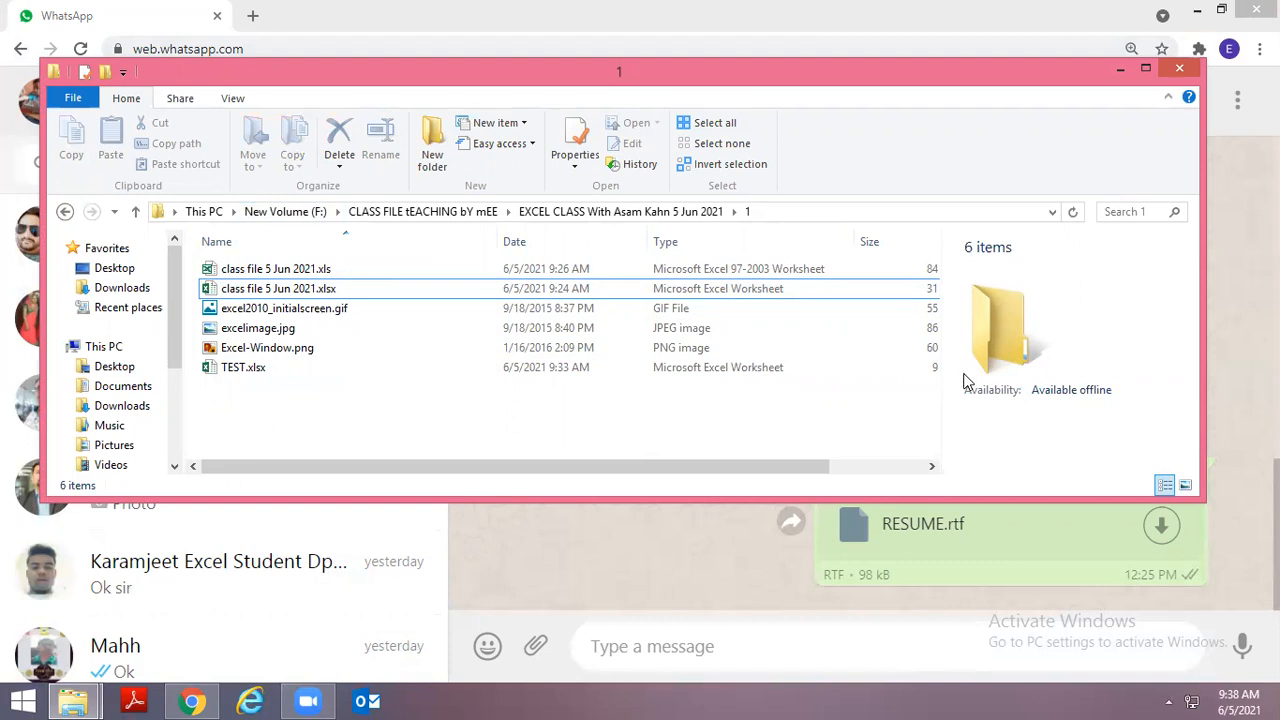
pyautogui.hotkey('alt', 'Tab')
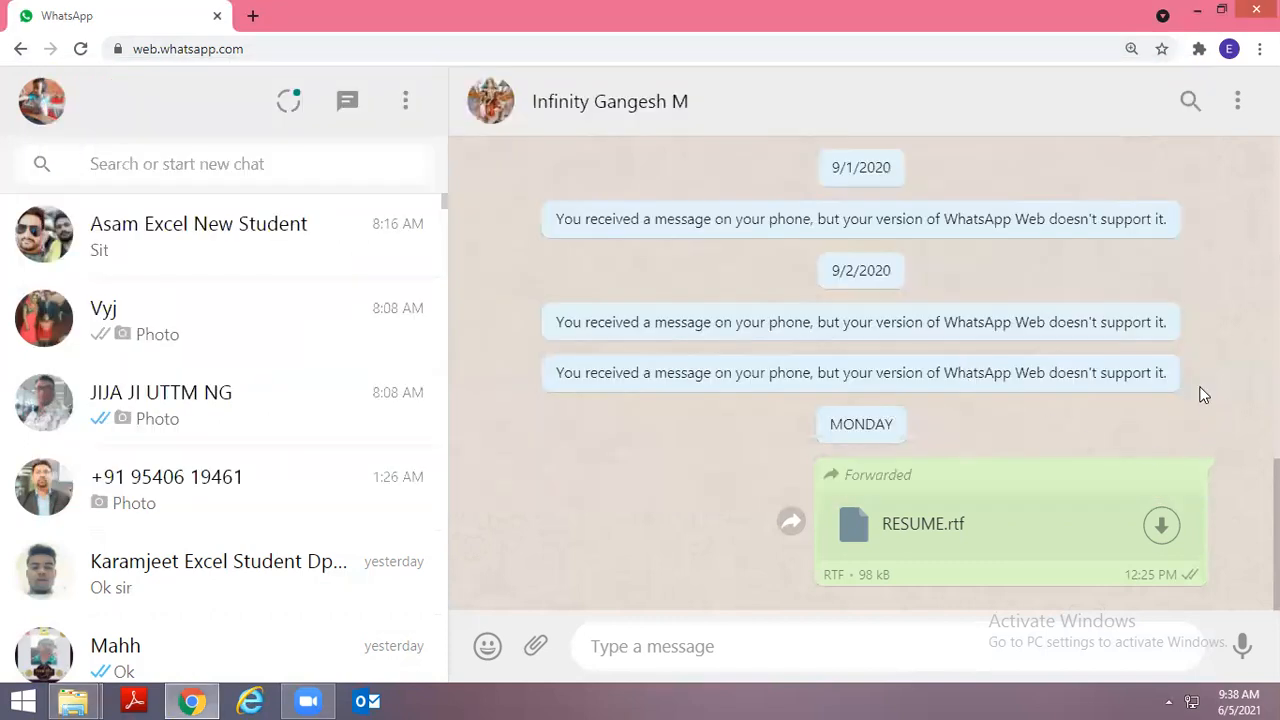
pyautogui.scroll(10, 1205, 390)
pyautogui.scroll(-10, 1205, 385)
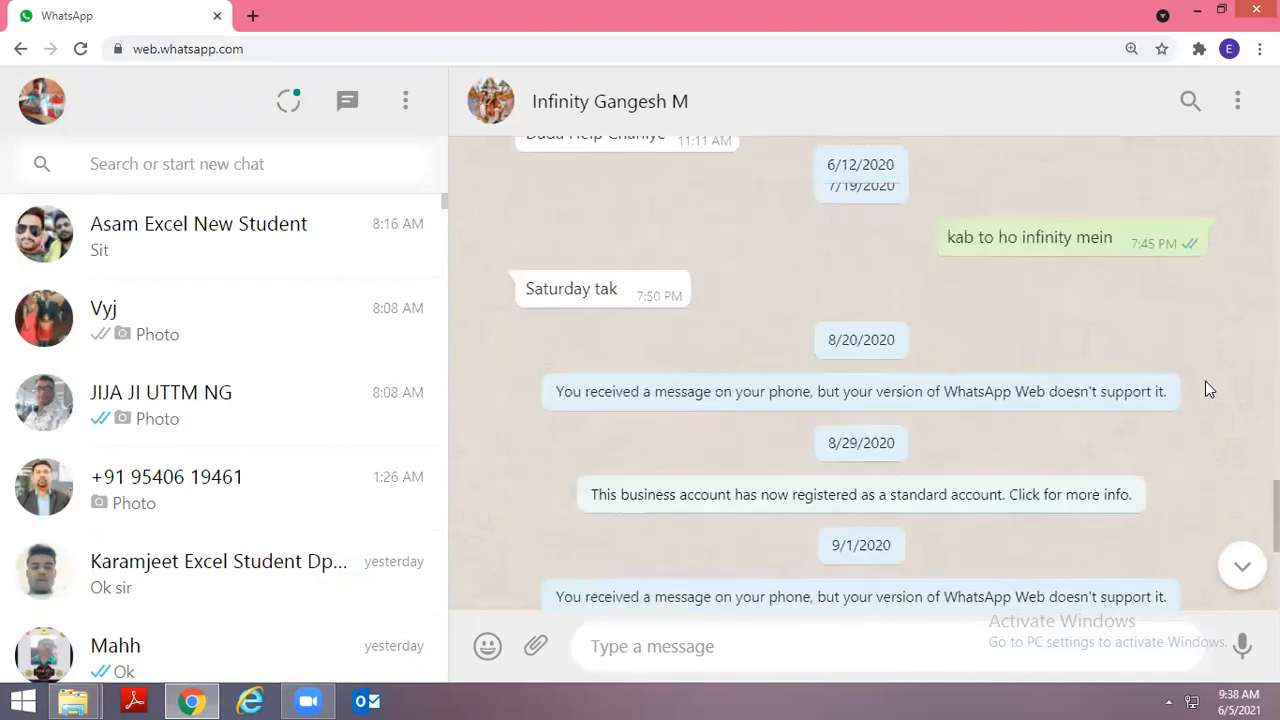
# Review the open chat's full message history, from its earliest messages back down to the forwarded RESUME.rtf.
pyautogui.scroll(1, 1205, 381)
pyautogui.scroll(-1, 1205, 381)
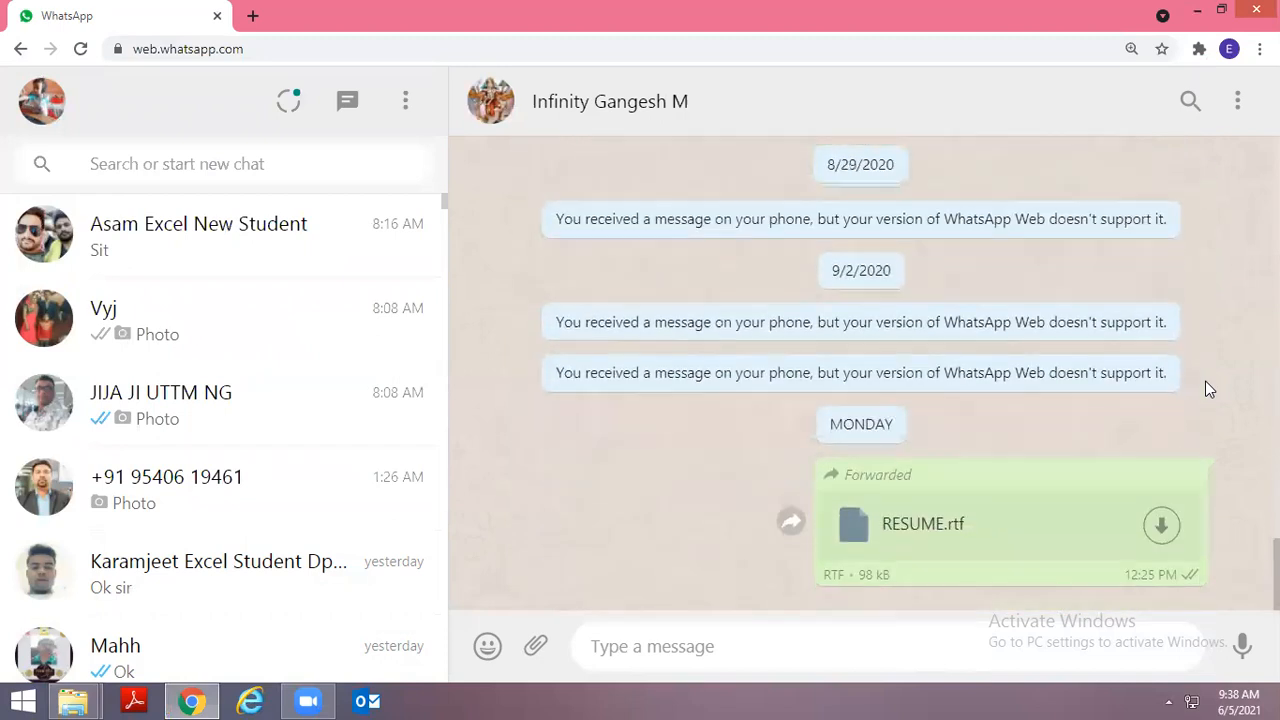
pyautogui.scroll(10, 1205, 381)
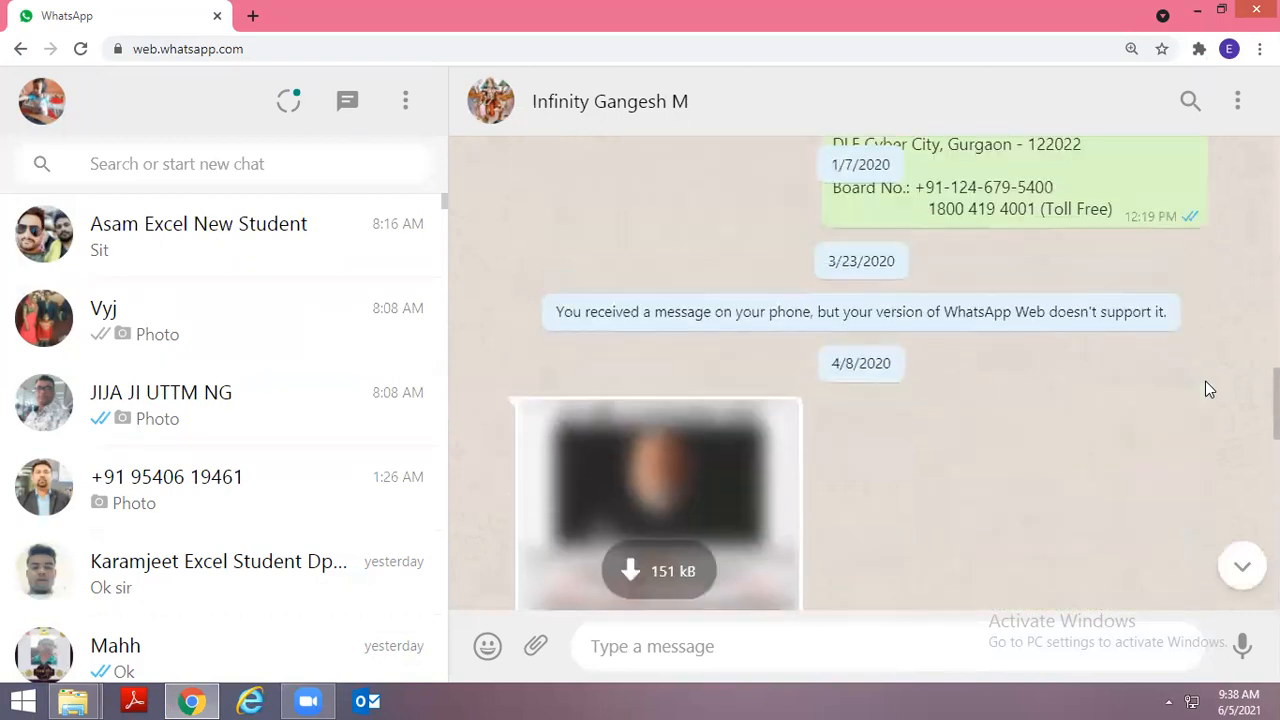
pyautogui.scroll(15, 1205, 388)
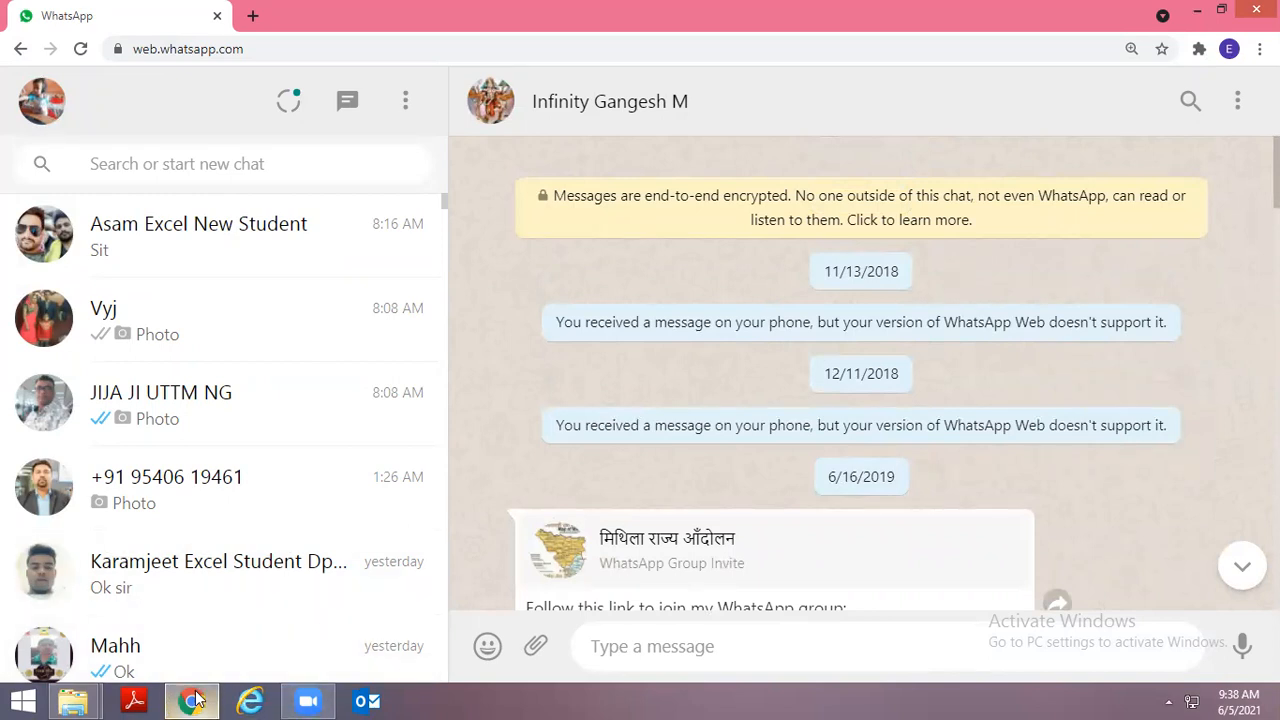
pyautogui.moveTo(196, 700)
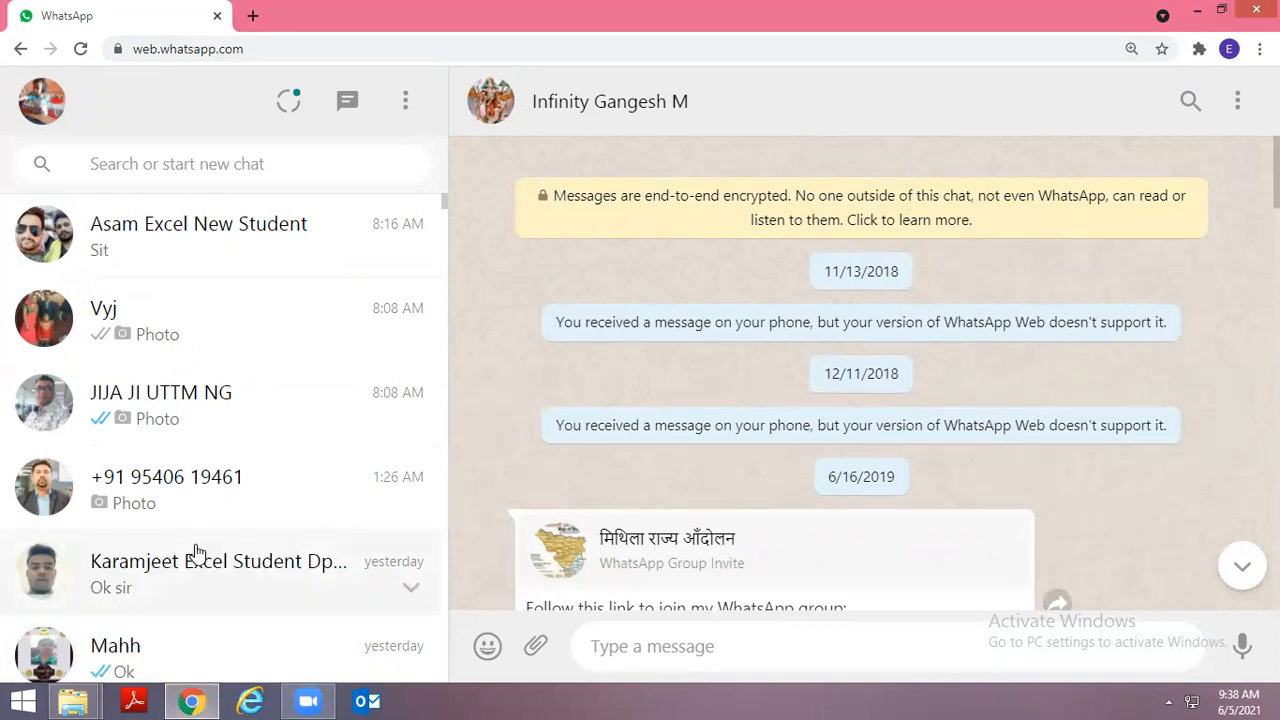
pyautogui.scroll(-1, 566, 378)
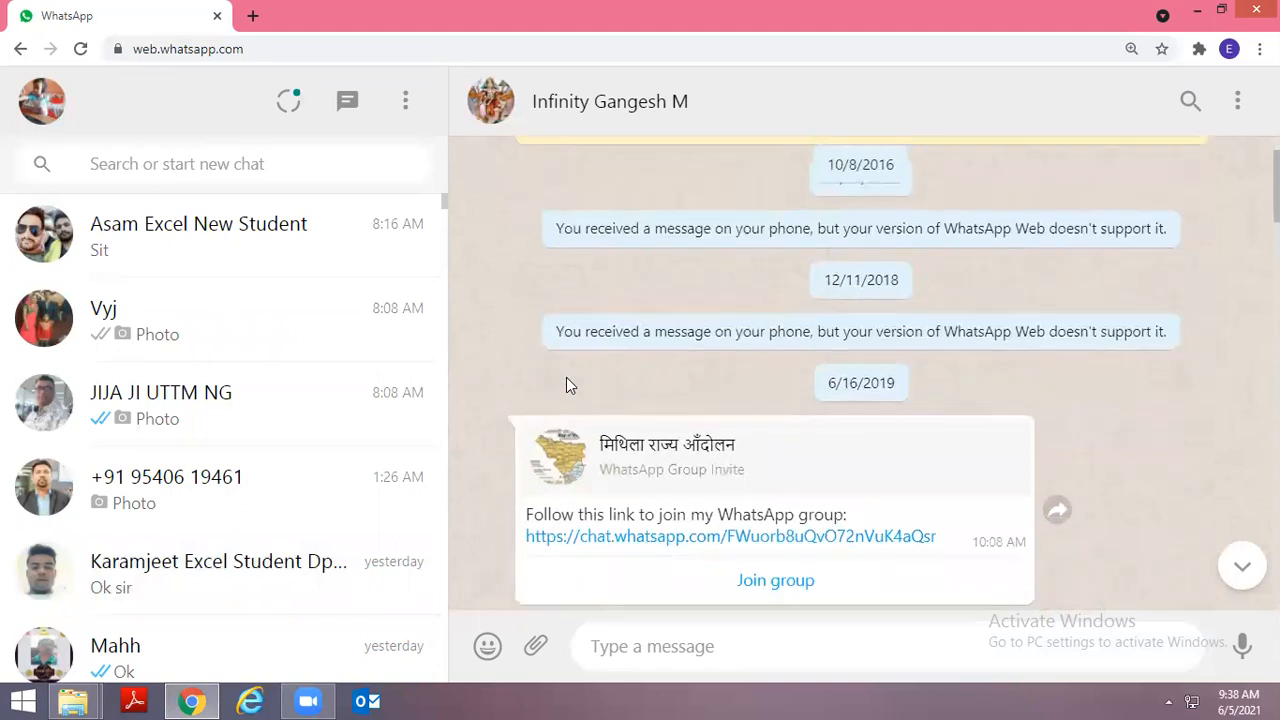
pyautogui.scroll(-3, 566, 378)
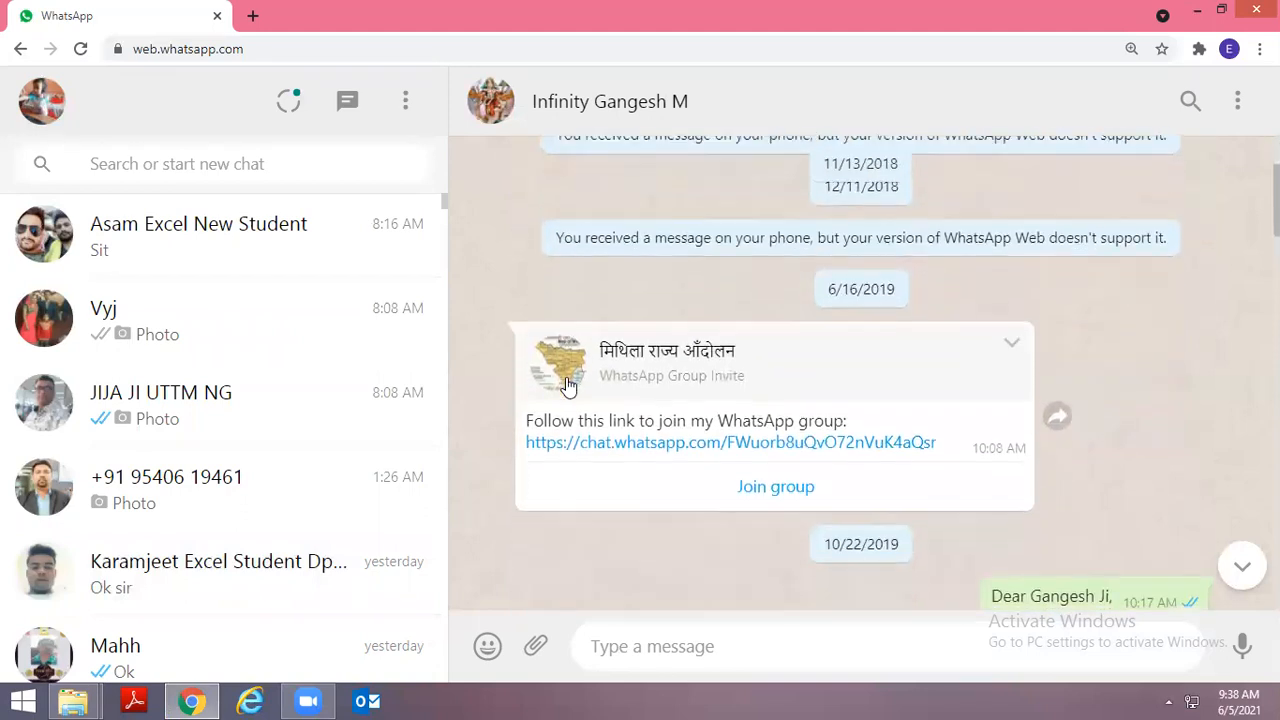
pyautogui.scroll(-12, 568, 386)
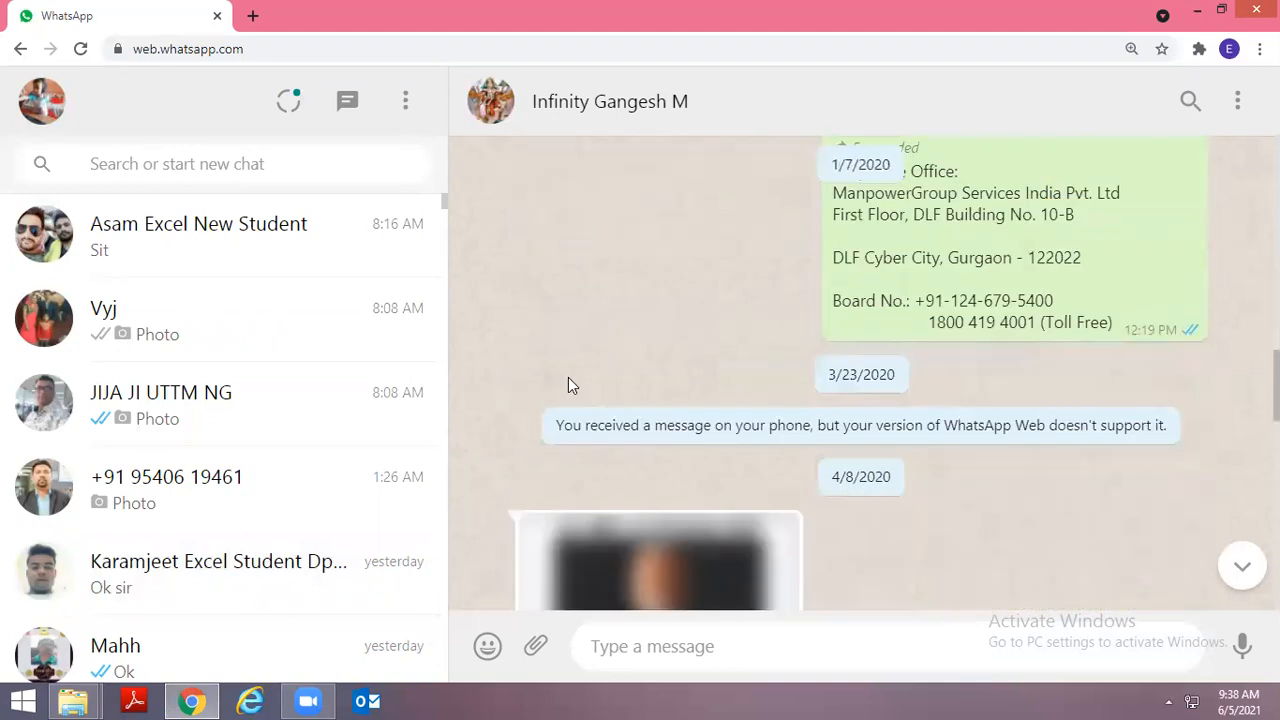
pyautogui.scroll(-8, 568, 386)
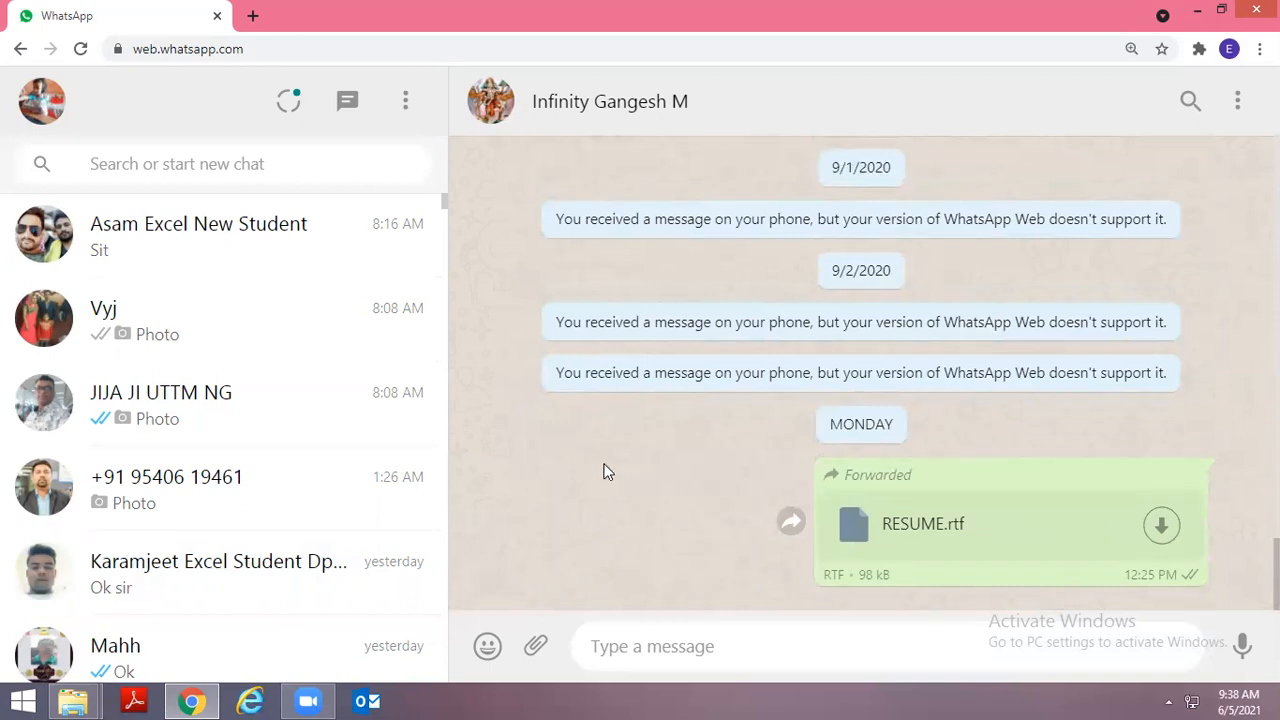
pyautogui.scroll(1, 605, 471)
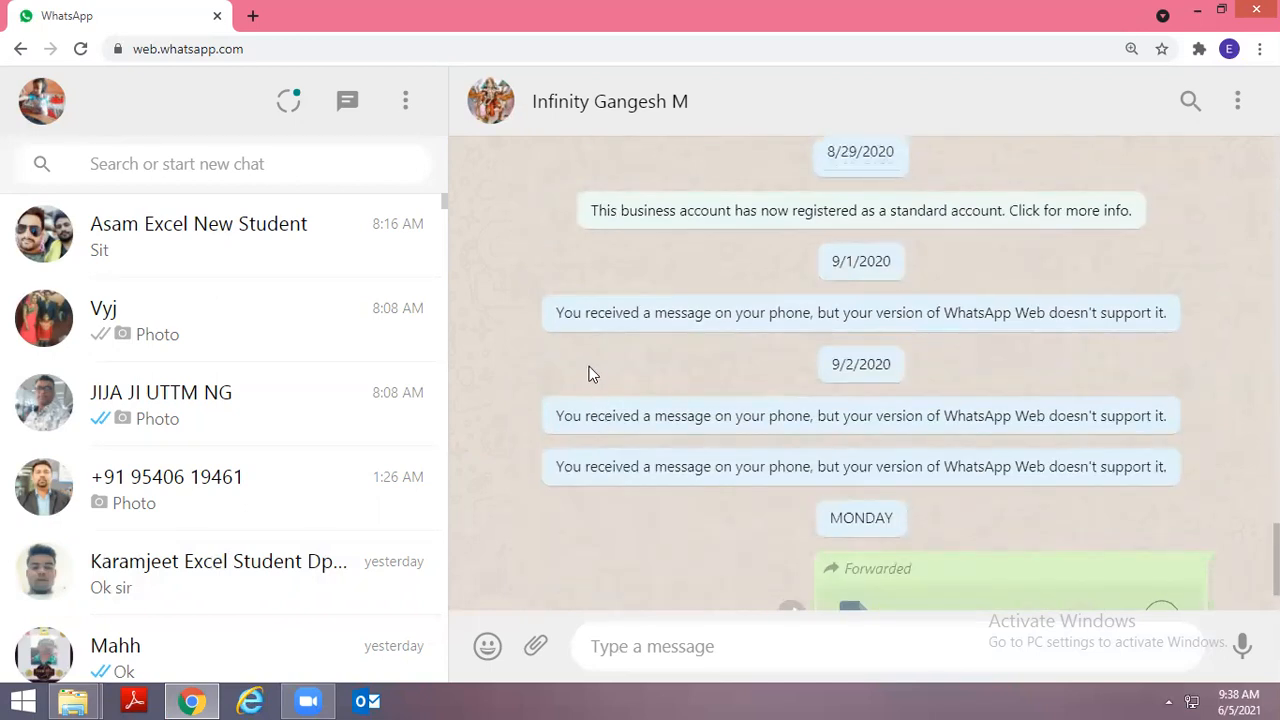
pyautogui.scroll(2, 590, 373)
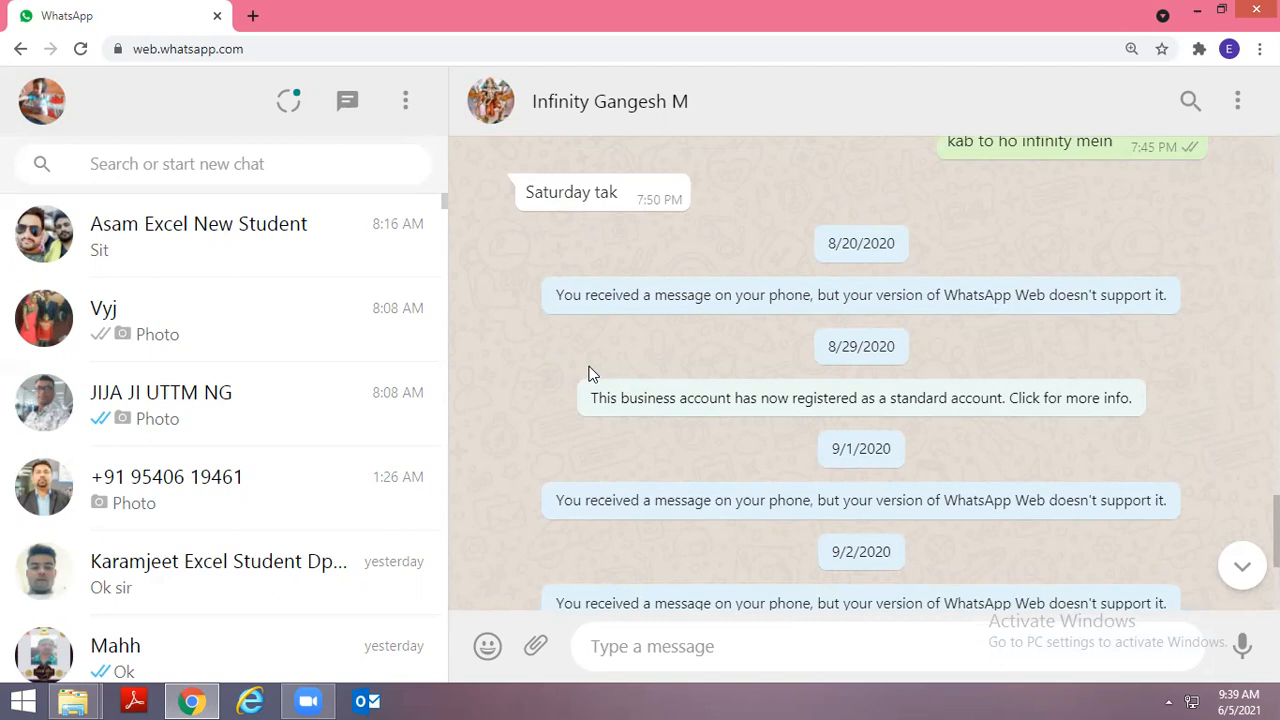
pyautogui.scroll(-3, 588, 373)
pyautogui.scroll(10, 588, 373)
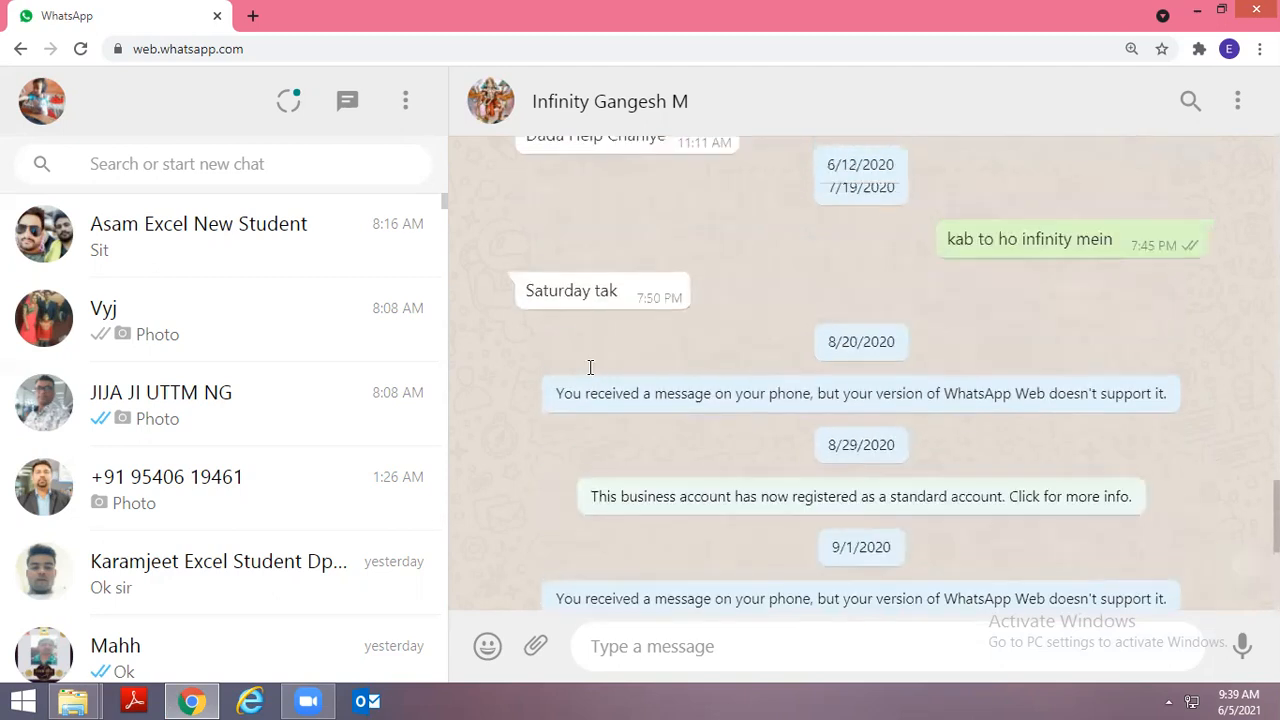
pyautogui.scroll(15, 590, 373)
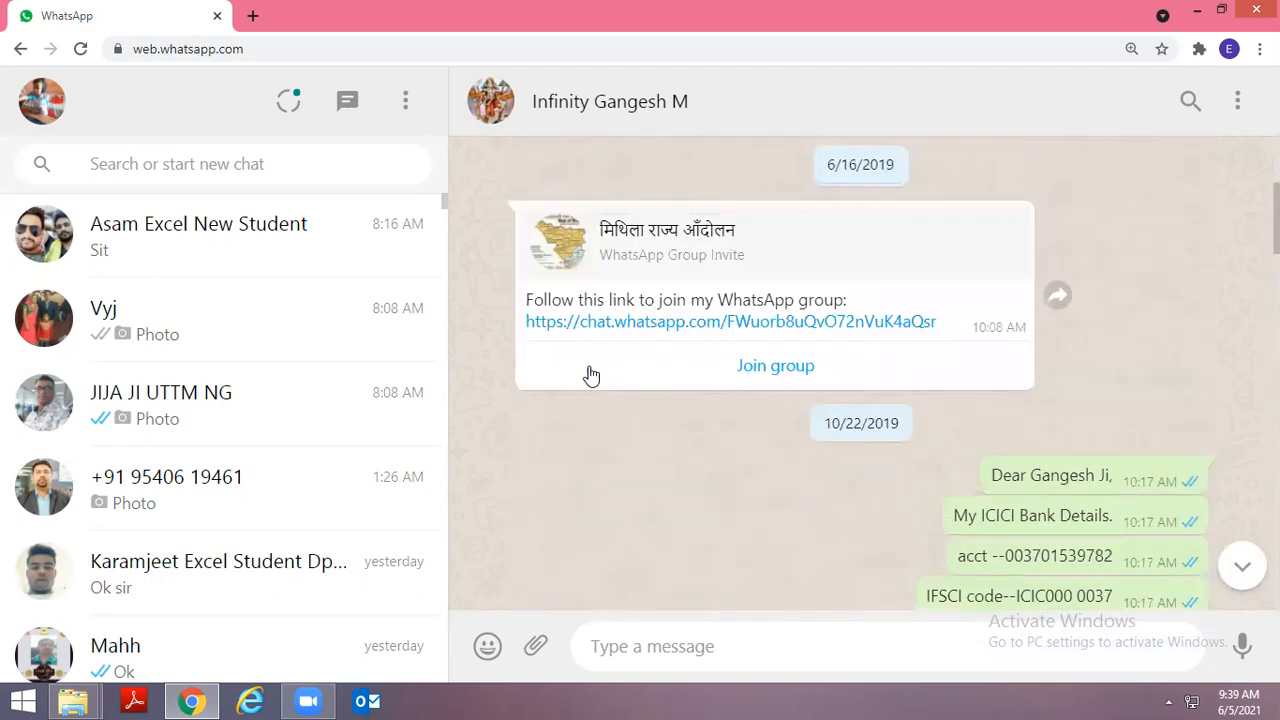
pyautogui.scroll(-15, 591, 375)
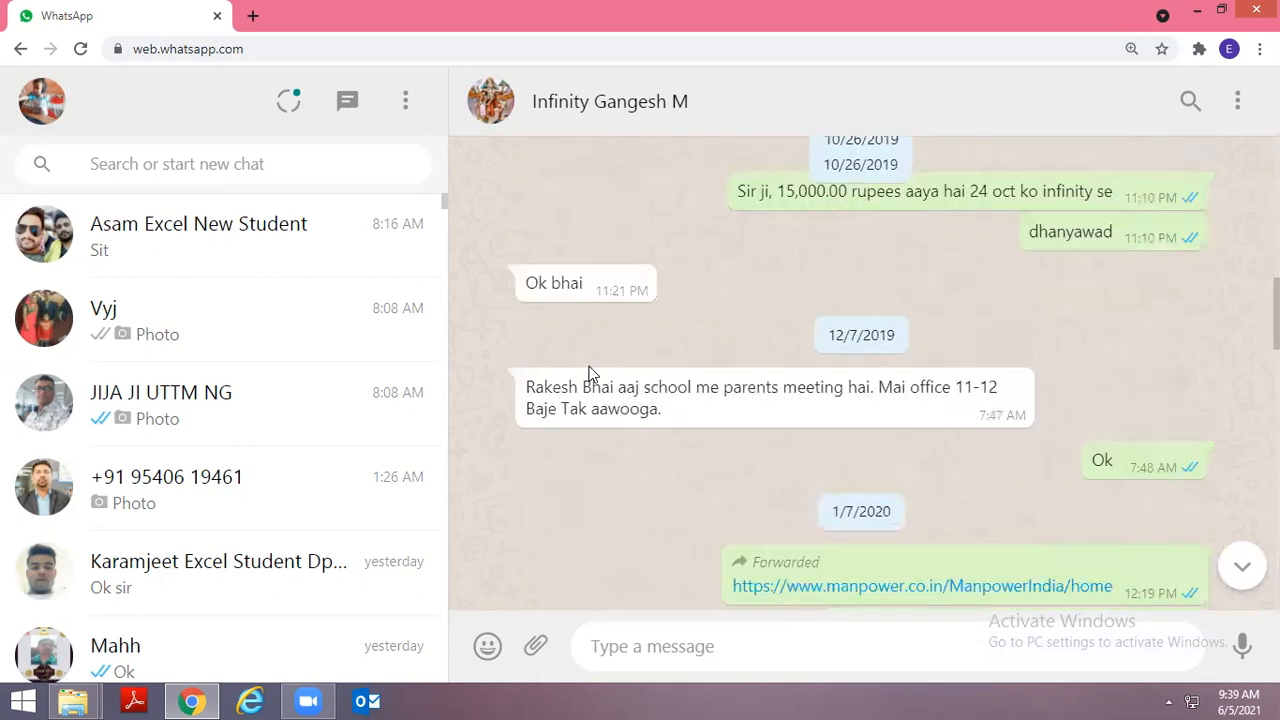
pyautogui.scroll(-10, 589, 375)
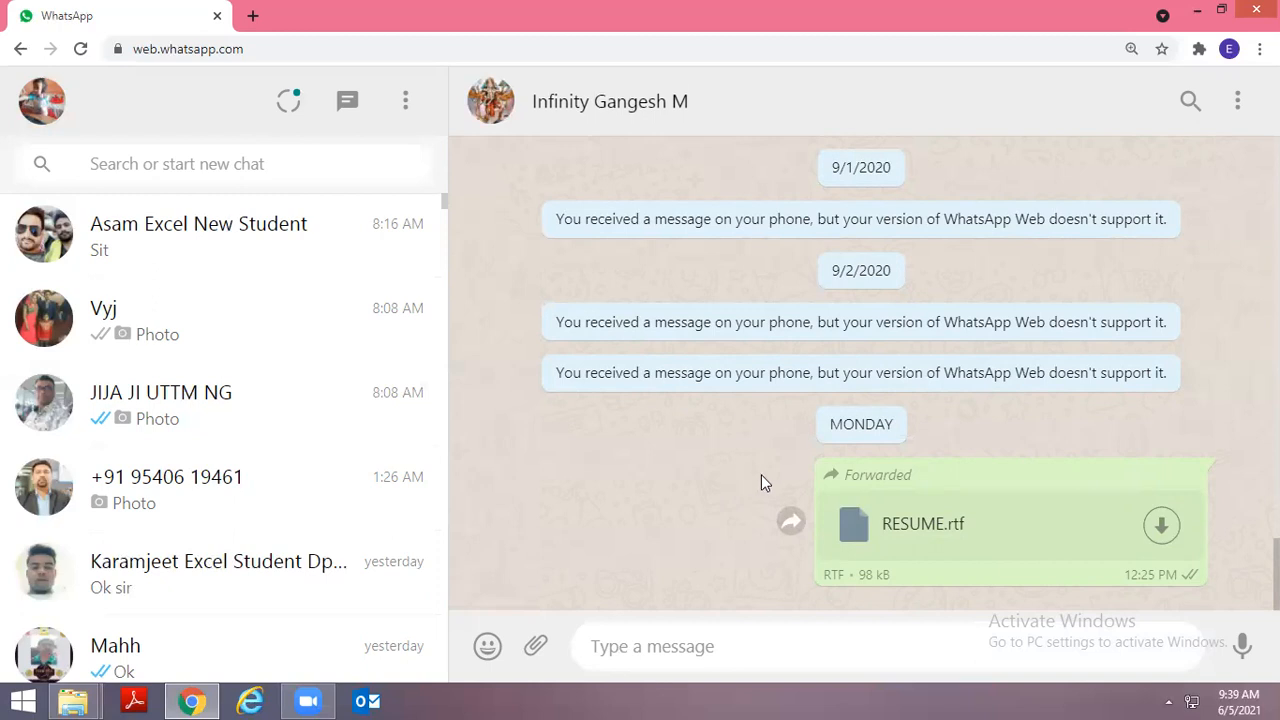
pyautogui.scroll(2, 731, 477)
pyautogui.scroll(-2, 731, 470)
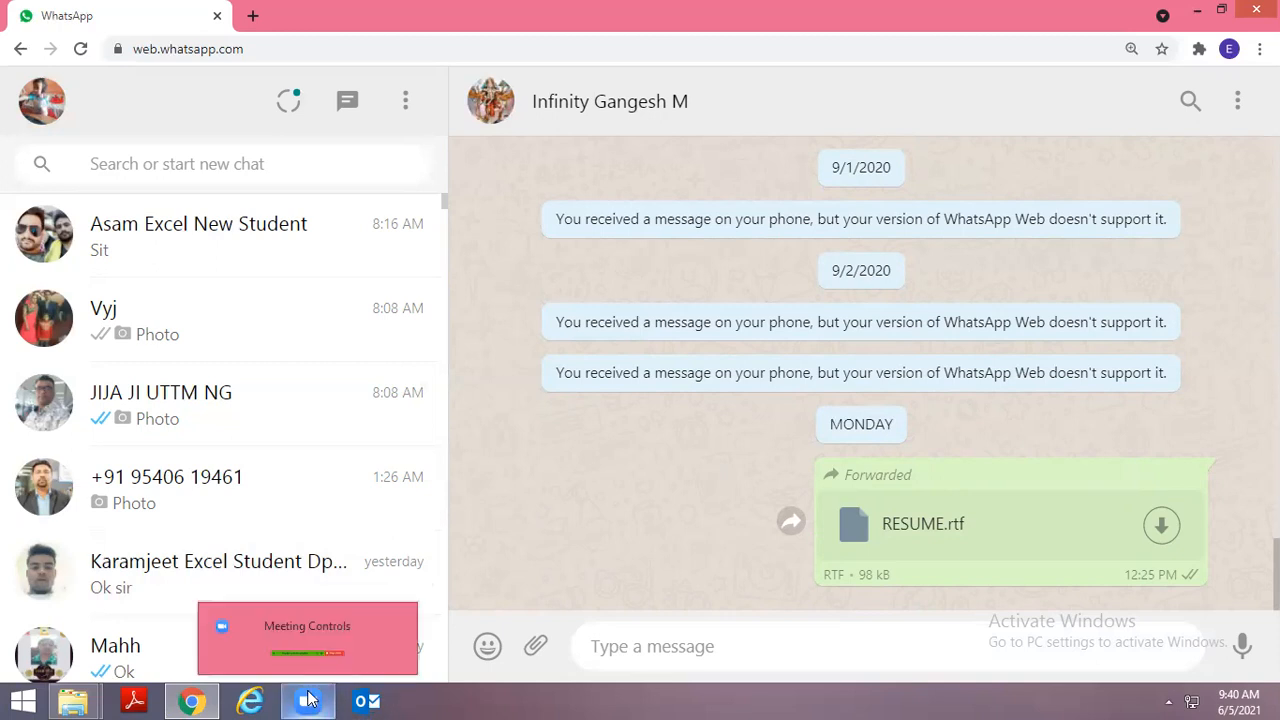
# Close the WhatsApp browser window and the "qua" search results window, and maximize the File Explorer window of class folder 1.
pyautogui.click(1256, 9)
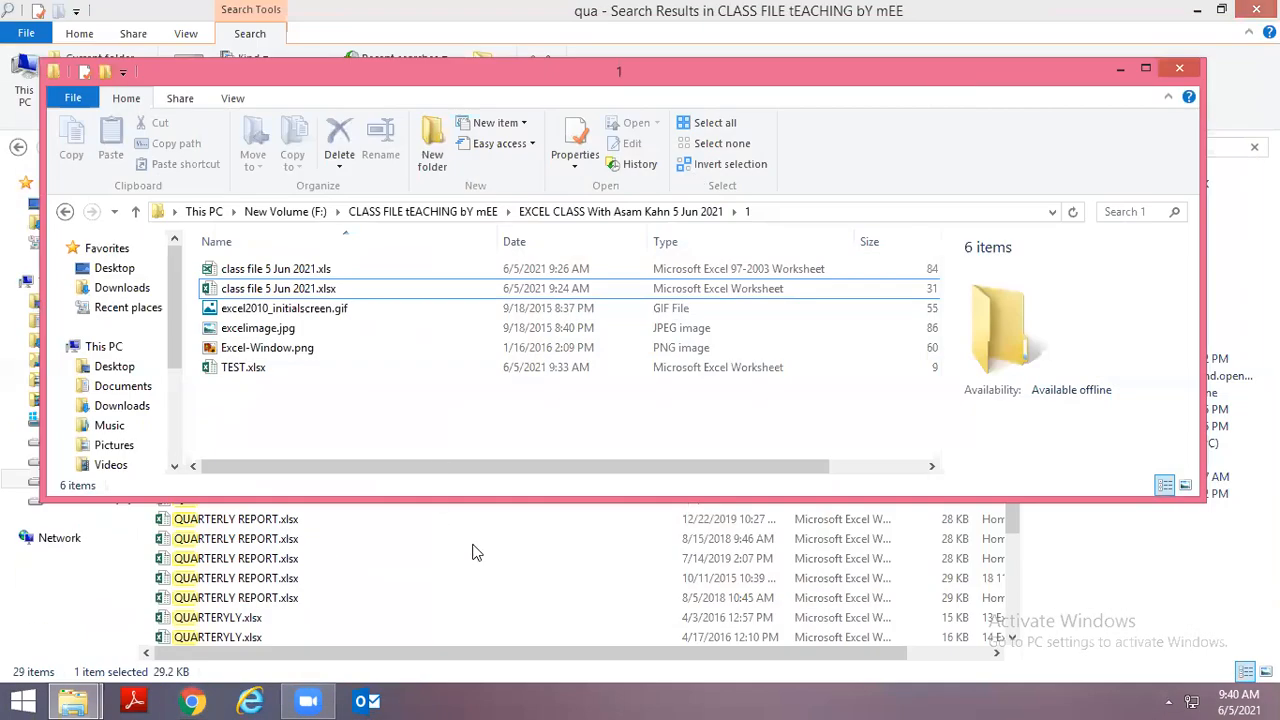
pyautogui.hotkey('alt', 'F4')
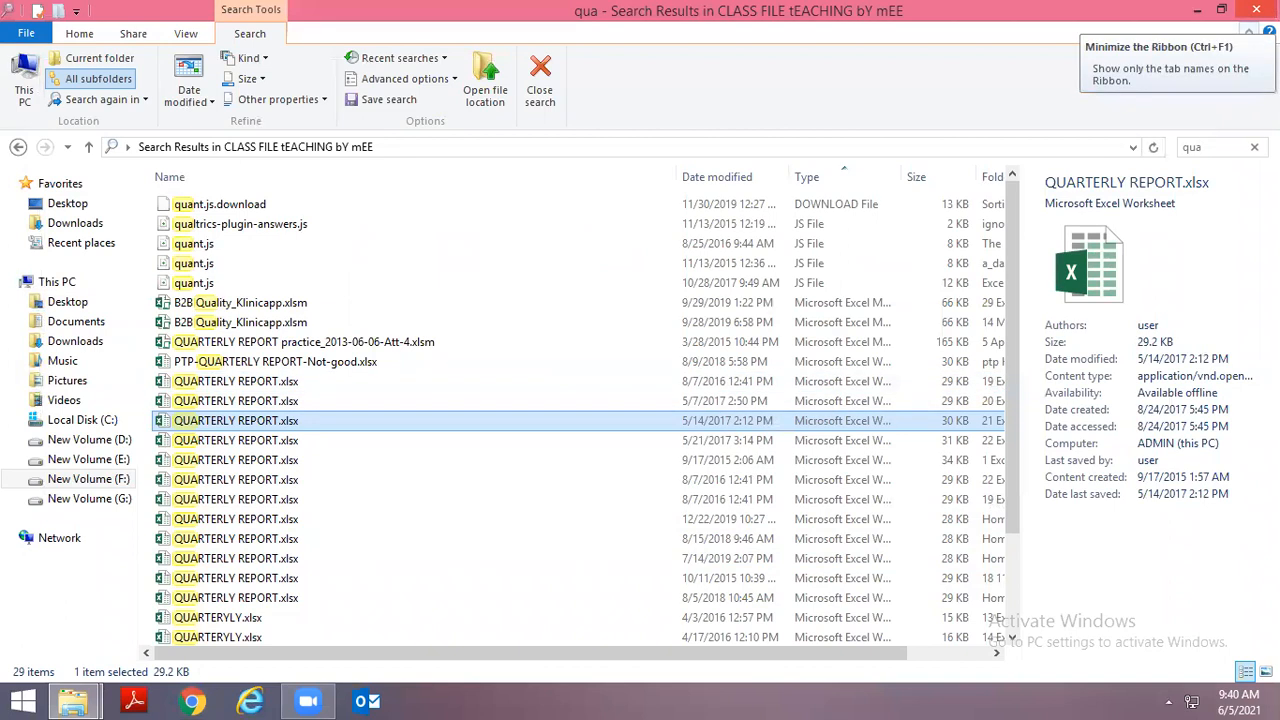
pyautogui.click(1256, 9)
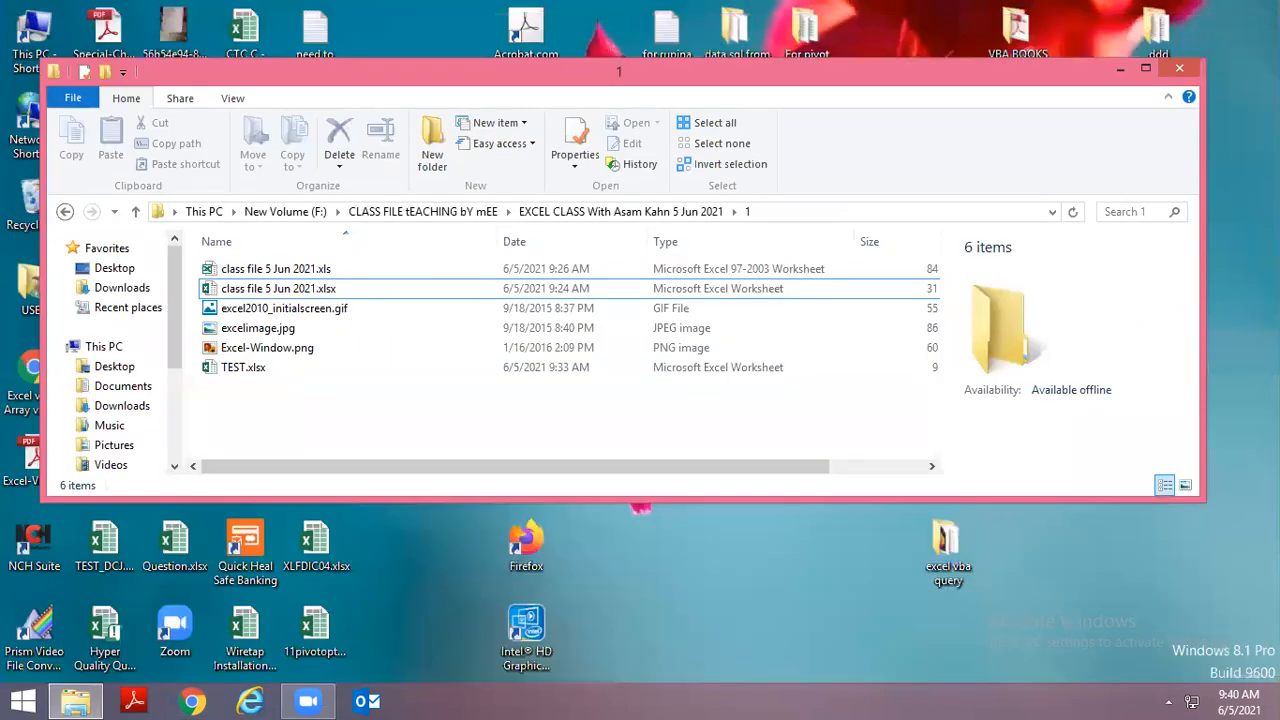
pyautogui.click(1146, 70)
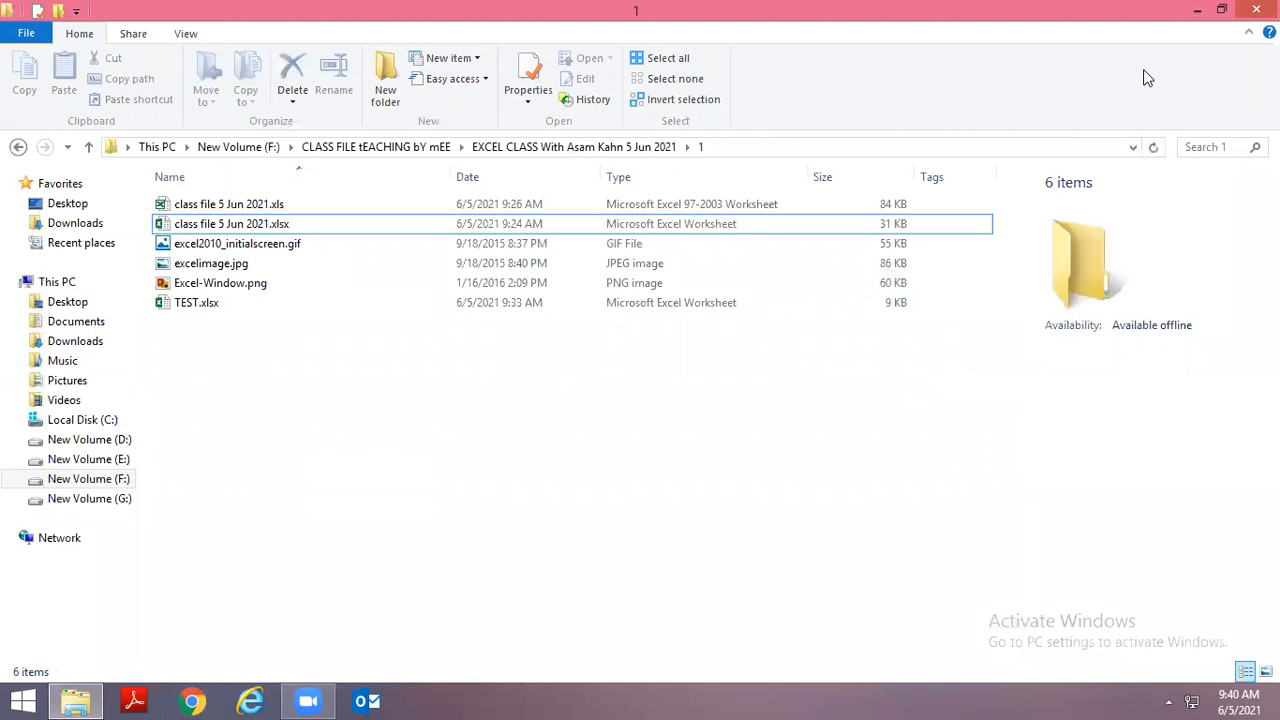